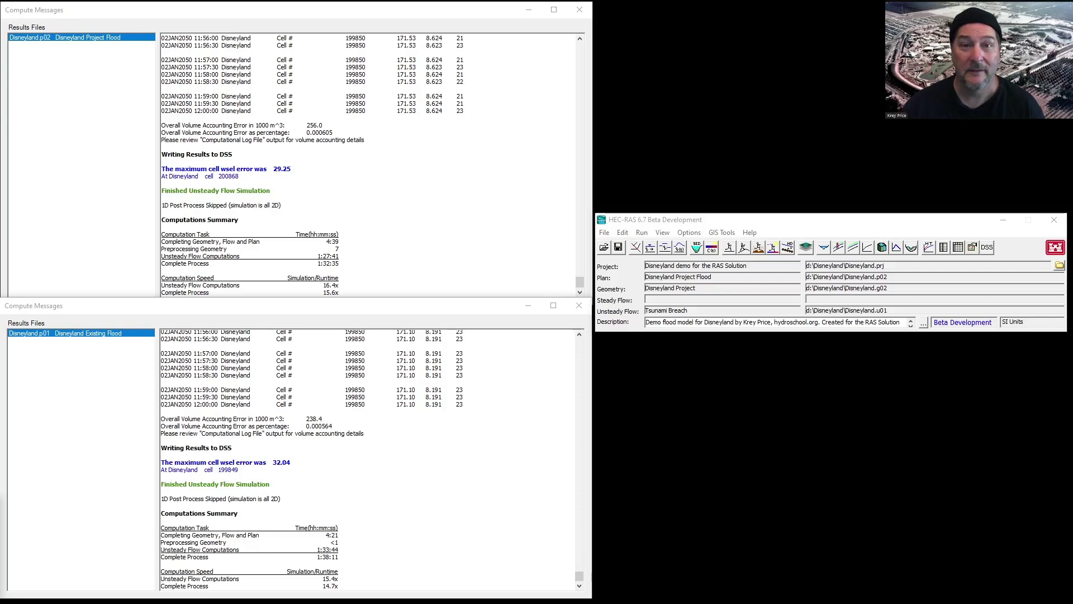
# Step: Close both compute message windows and open RAS Mapper maximized
pyautogui.click(579, 9)
pyautogui.click(579, 306)
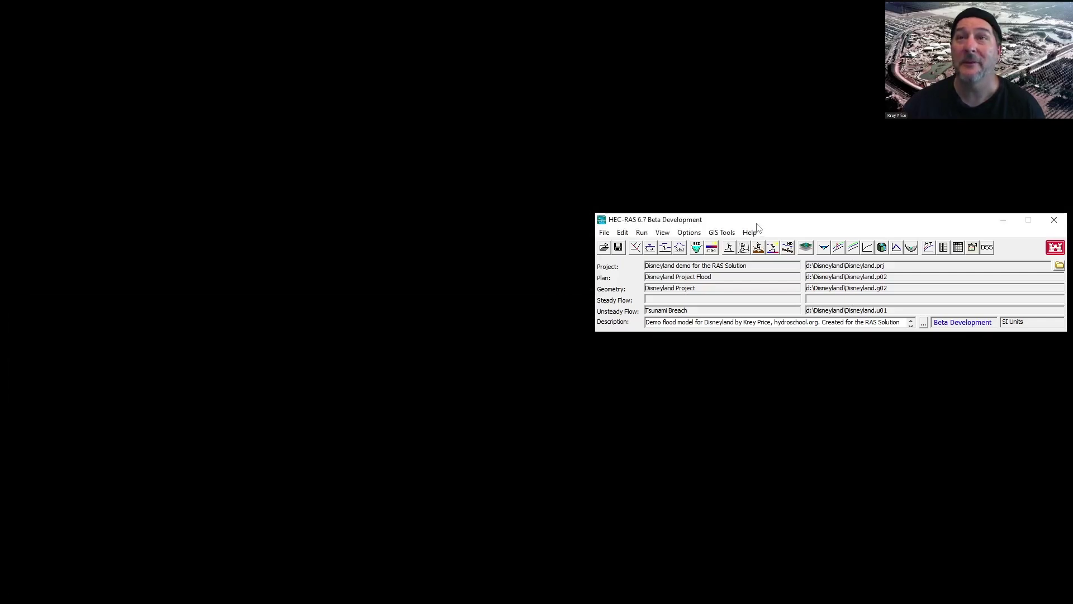
pyautogui.moveTo(758, 223); pyautogui.dragTo(479, 244)
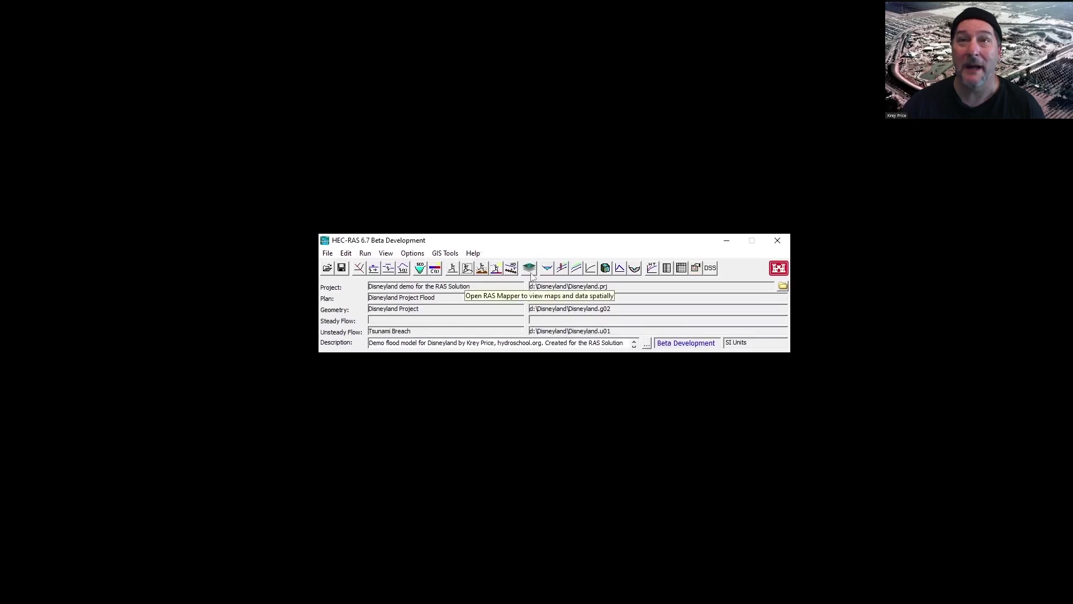
pyautogui.click(529, 268)
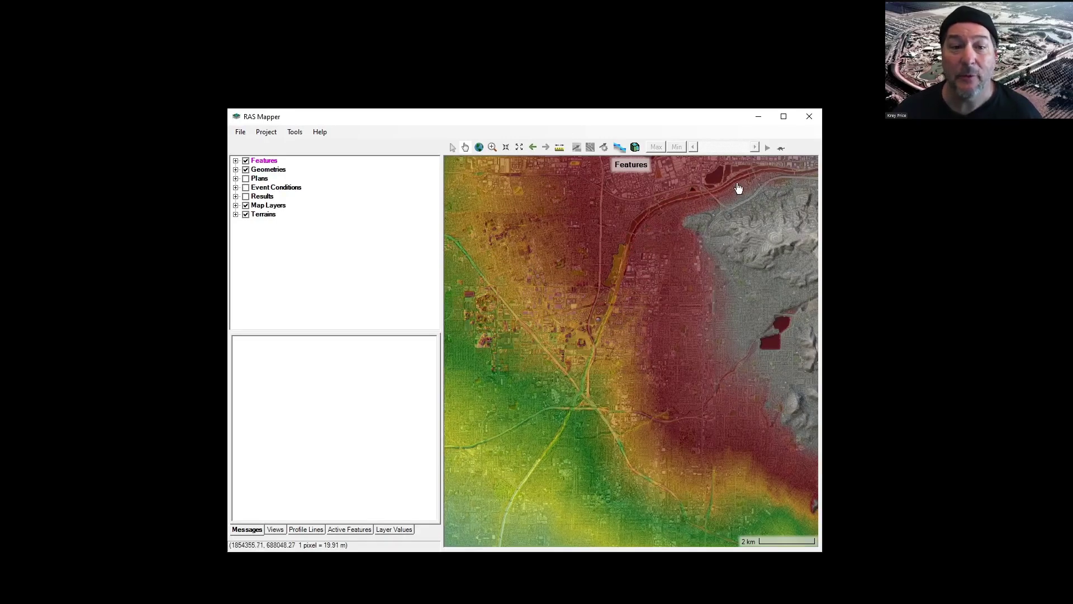
pyautogui.click(784, 117)
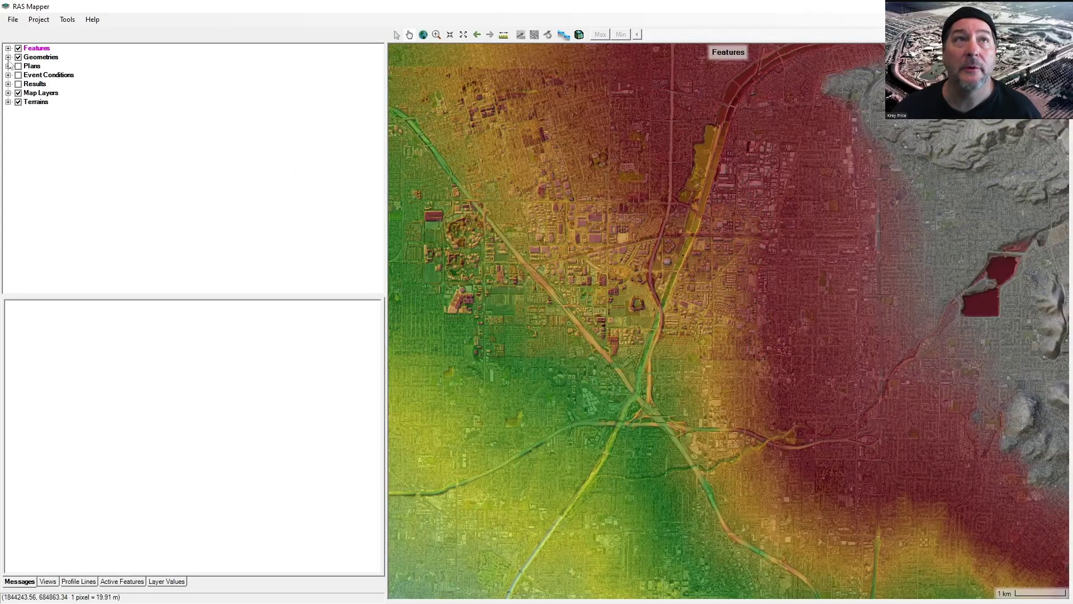
# Step: Expand the Geometries and Results groups and check the options offered for the Terrains category
pyautogui.click(7, 57)
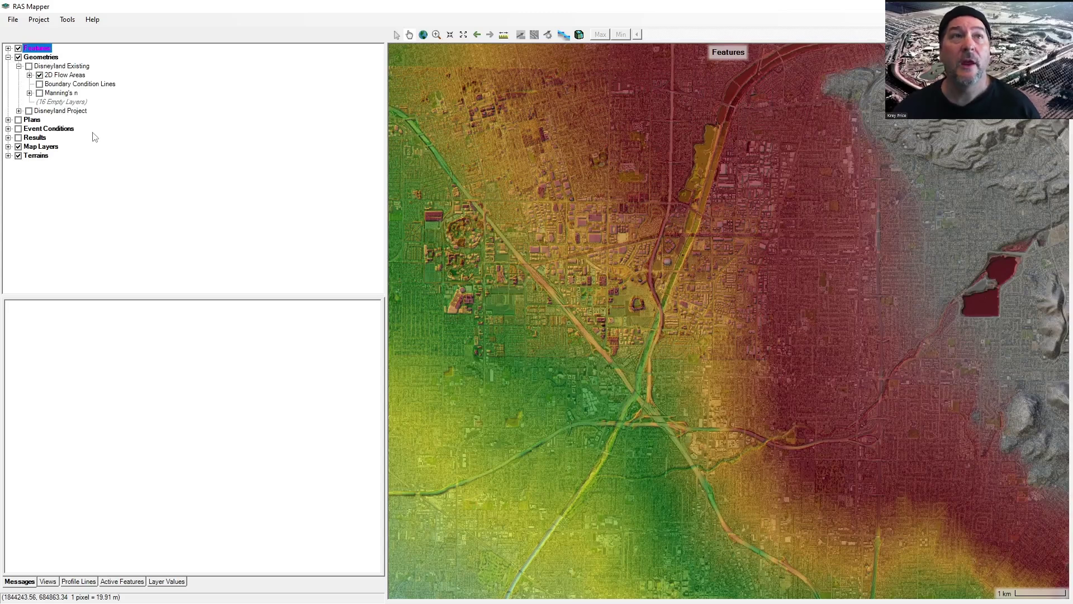
pyautogui.click(7, 138)
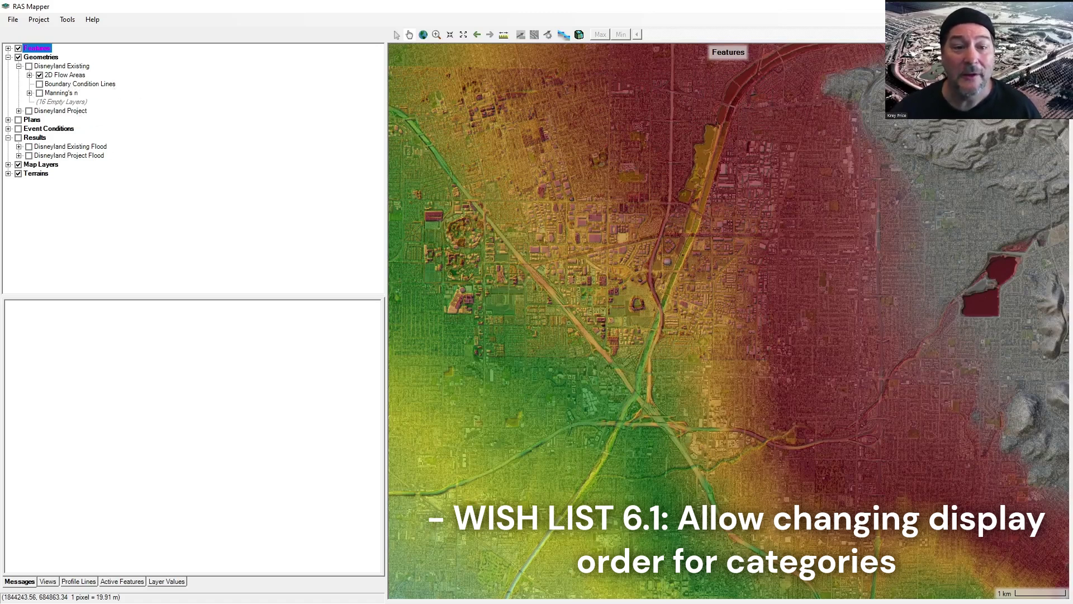
pyautogui.click(51, 130)
pyautogui.rightClick(37, 174)
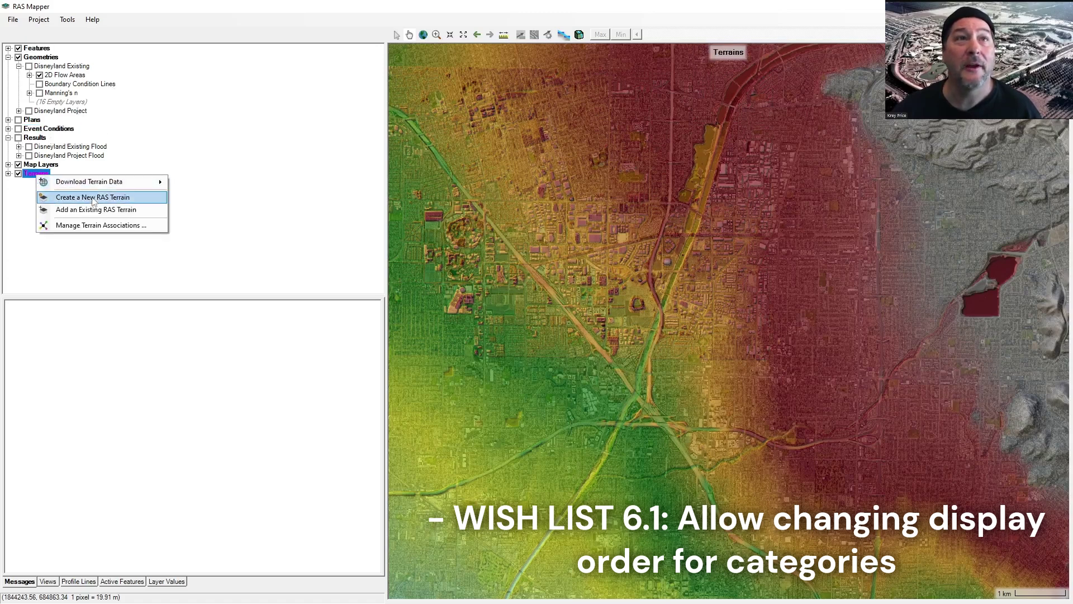
pyautogui.click(18, 200)
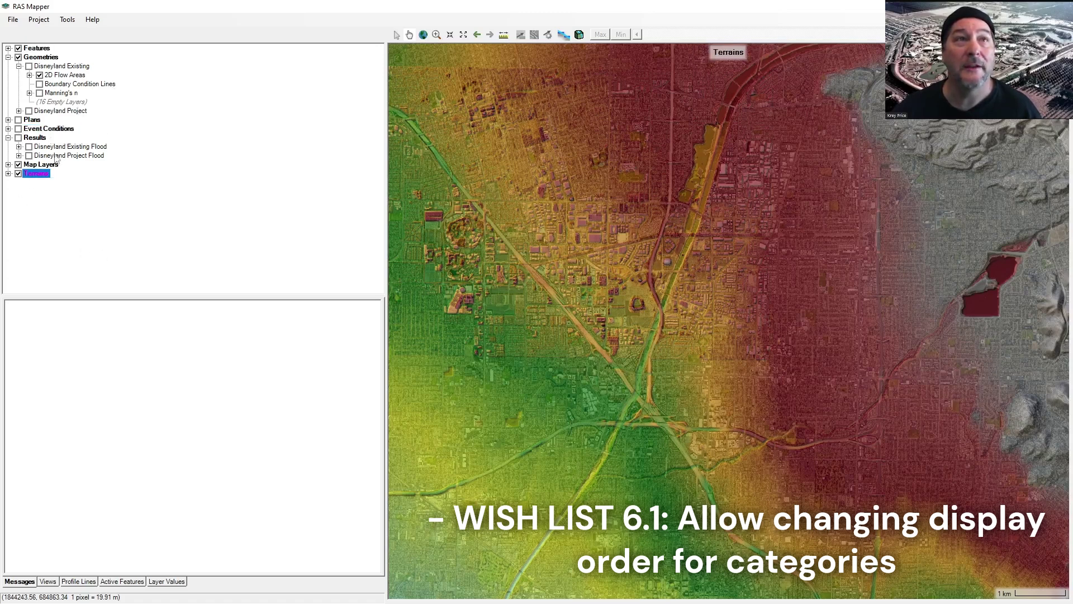
pyautogui.click(57, 156)
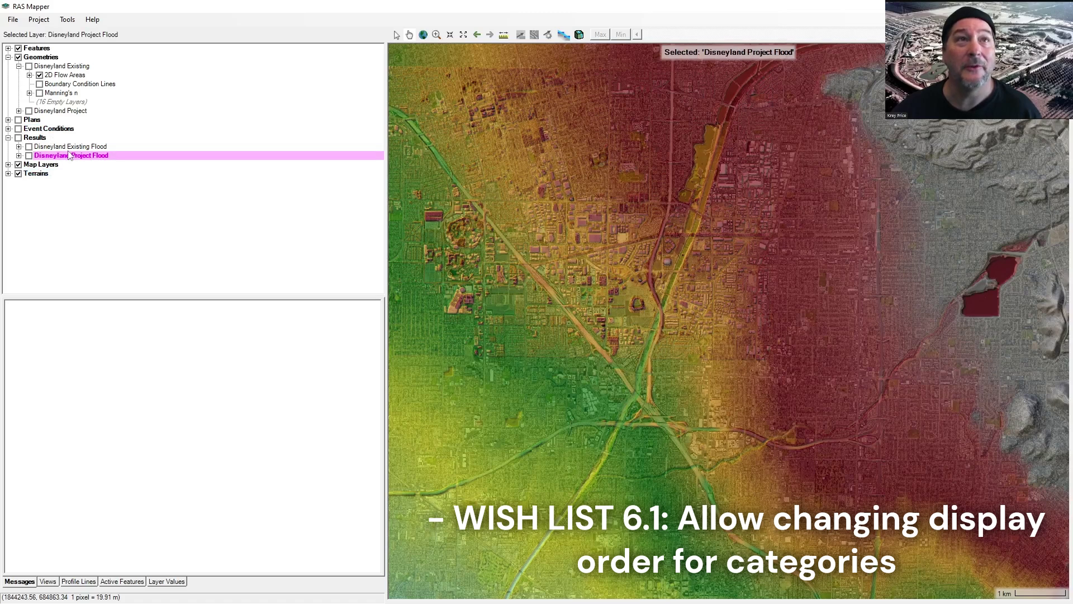
# Step: Examine the move options for Boundary Condition Lines and the layer options for Google Satellite under Map Layers
pyautogui.rightClick(64, 83)
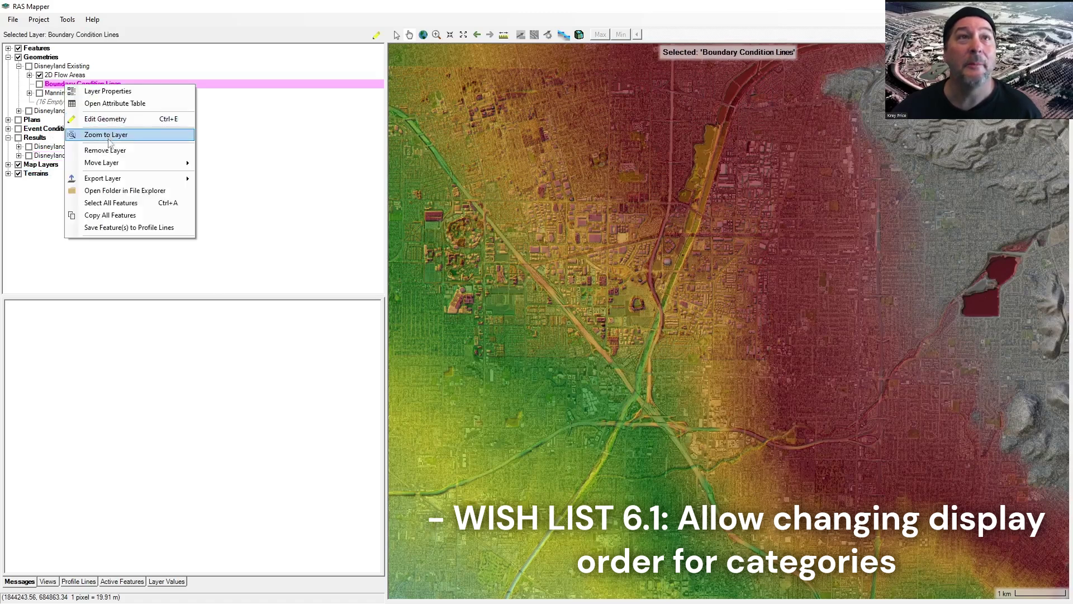
pyautogui.moveTo(137, 164)
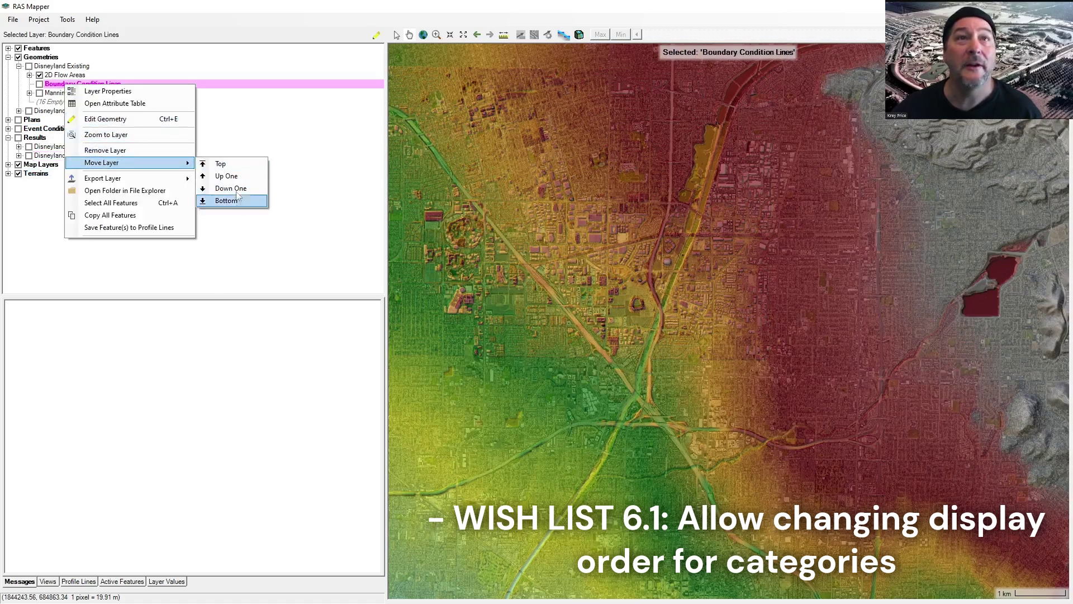
pyautogui.click(31, 231)
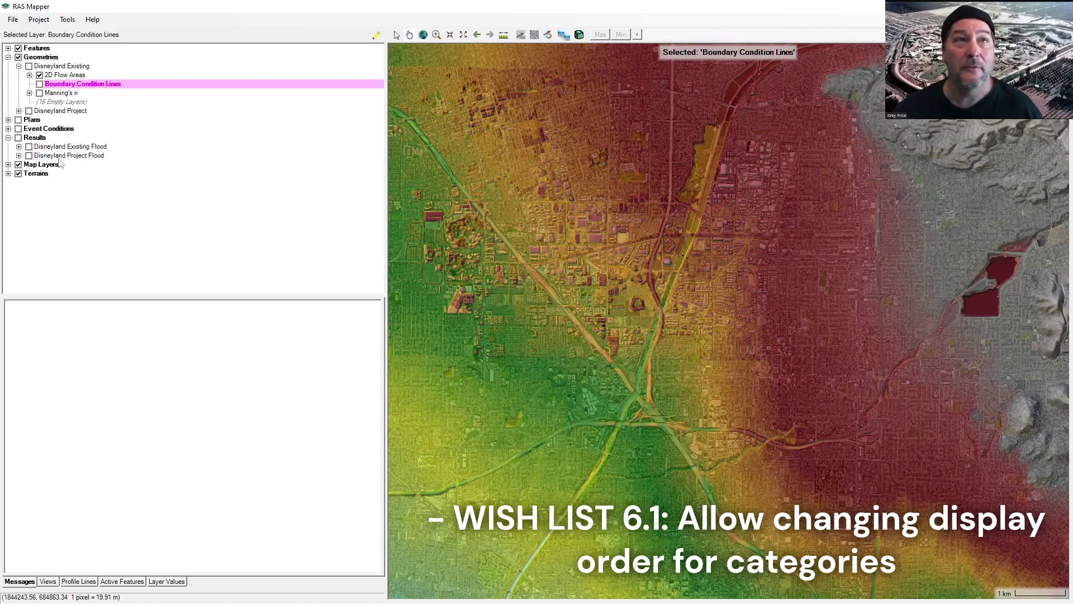
pyautogui.click(8, 164)
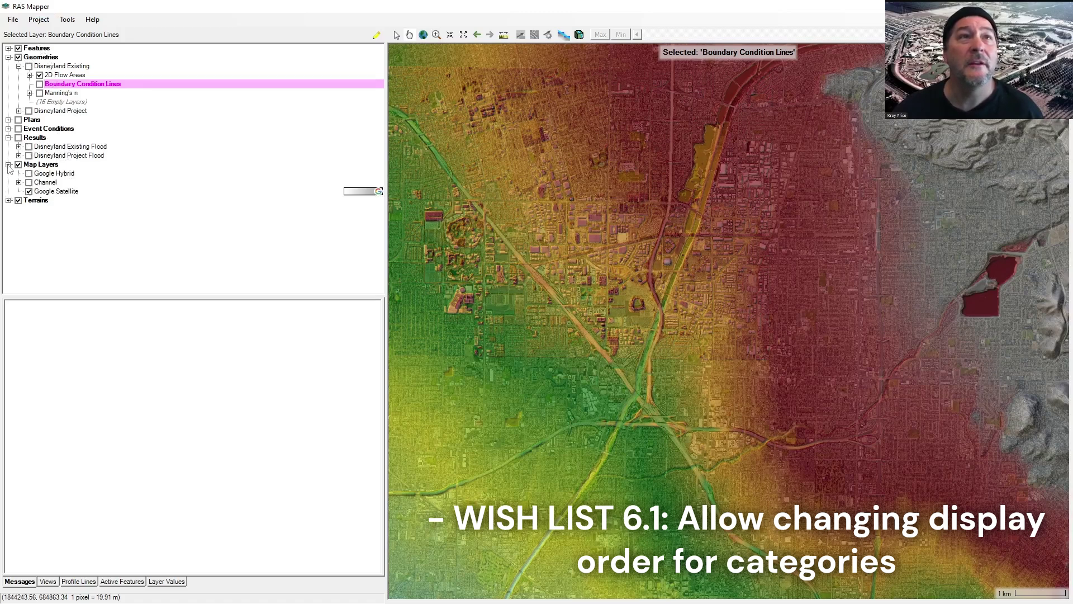
pyautogui.rightClick(61, 192)
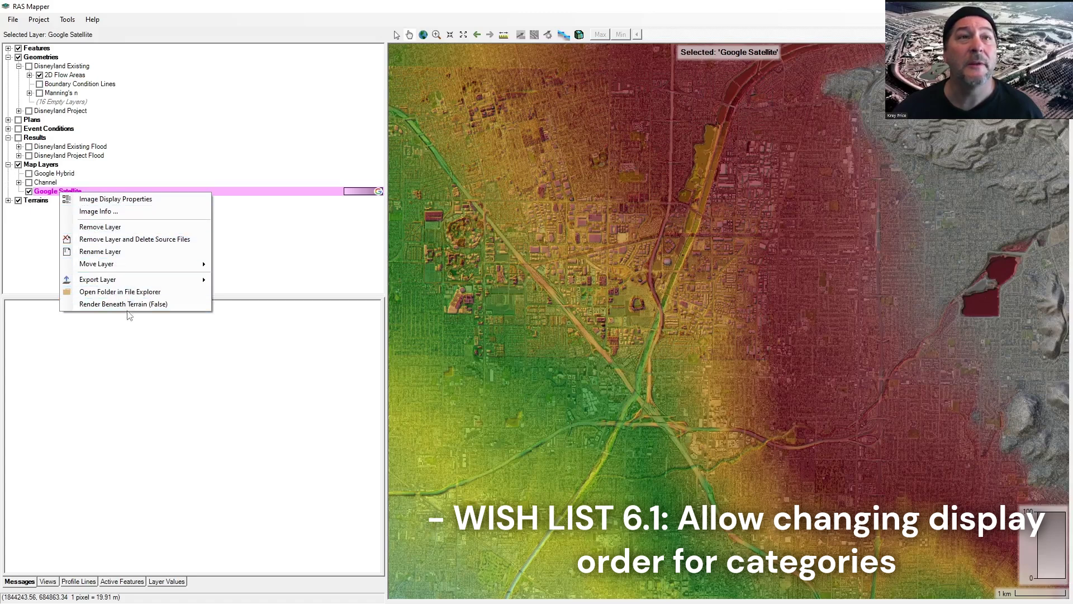
pyautogui.click(100, 361)
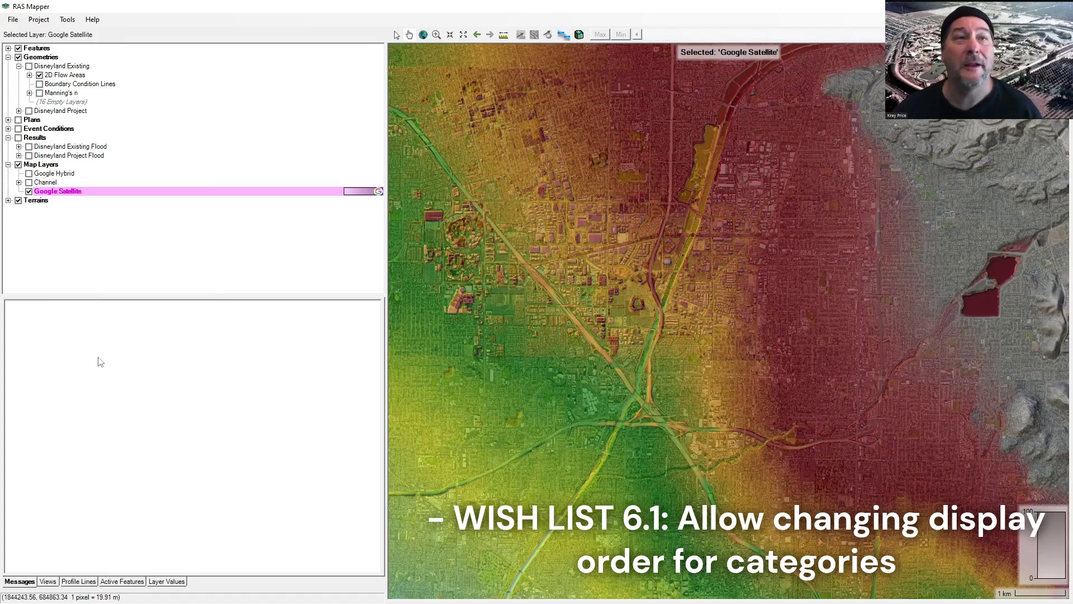
# Step: Examine the options of the Features and Map Layers categories and the move options of the Disneyland Project Flood result
pyautogui.rightClick(40, 49)
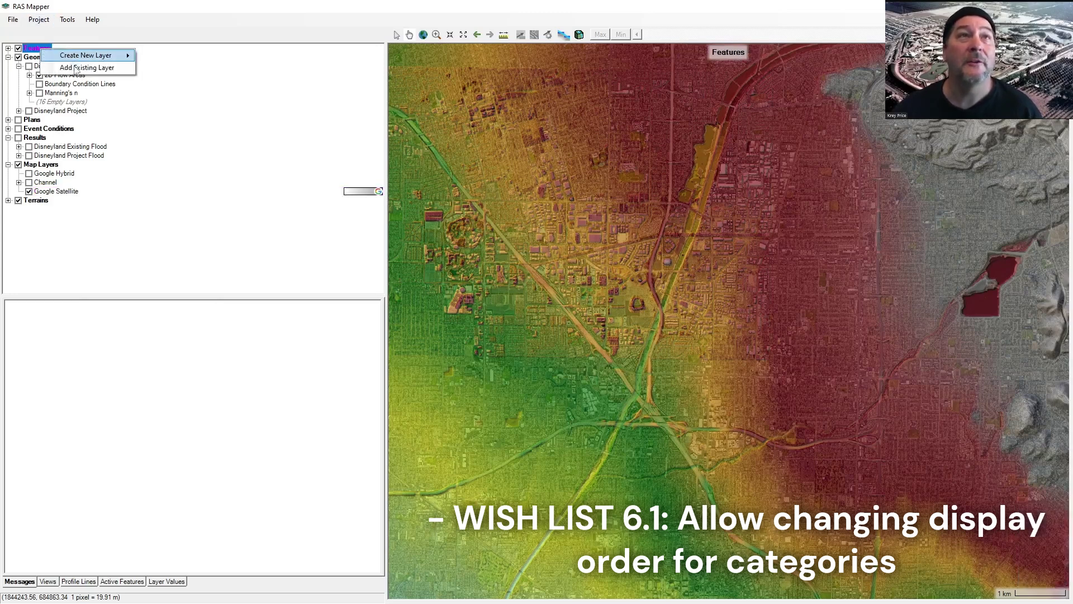
pyautogui.click(54, 115)
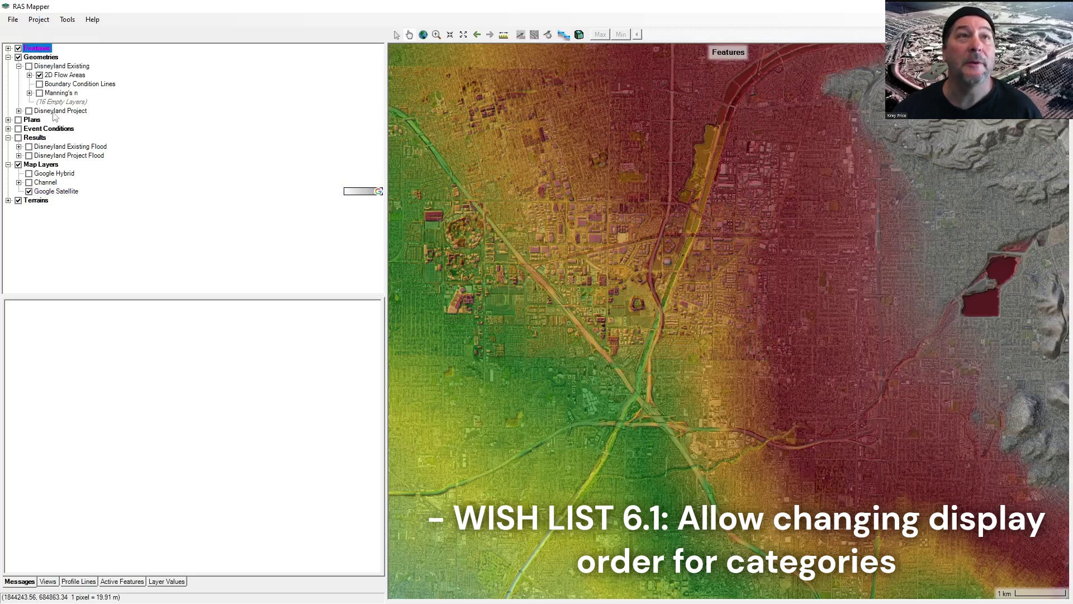
pyautogui.rightClick(50, 165)
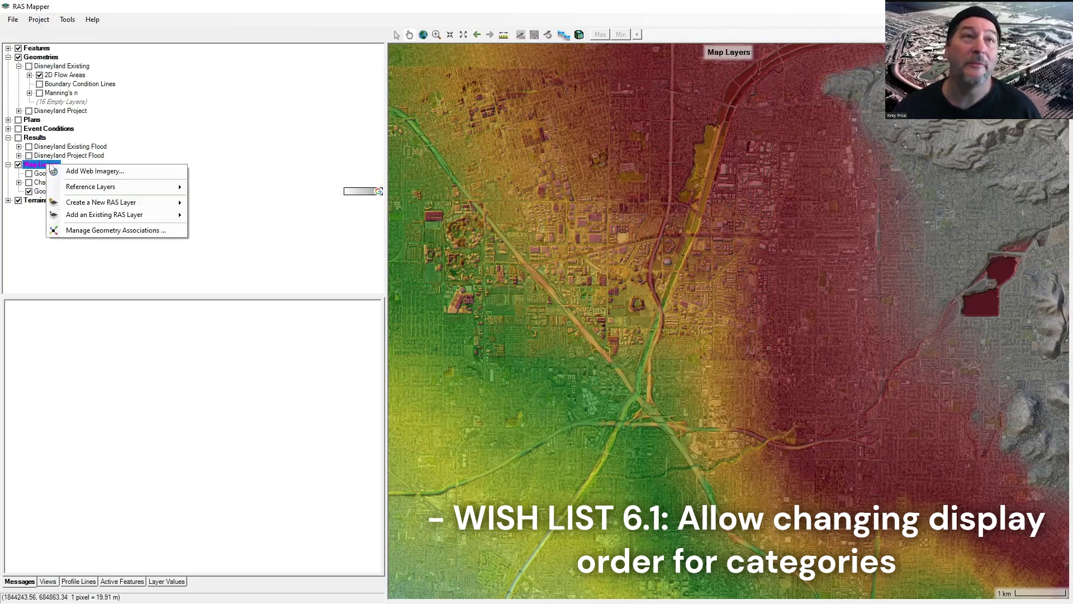
pyautogui.moveTo(116, 208)
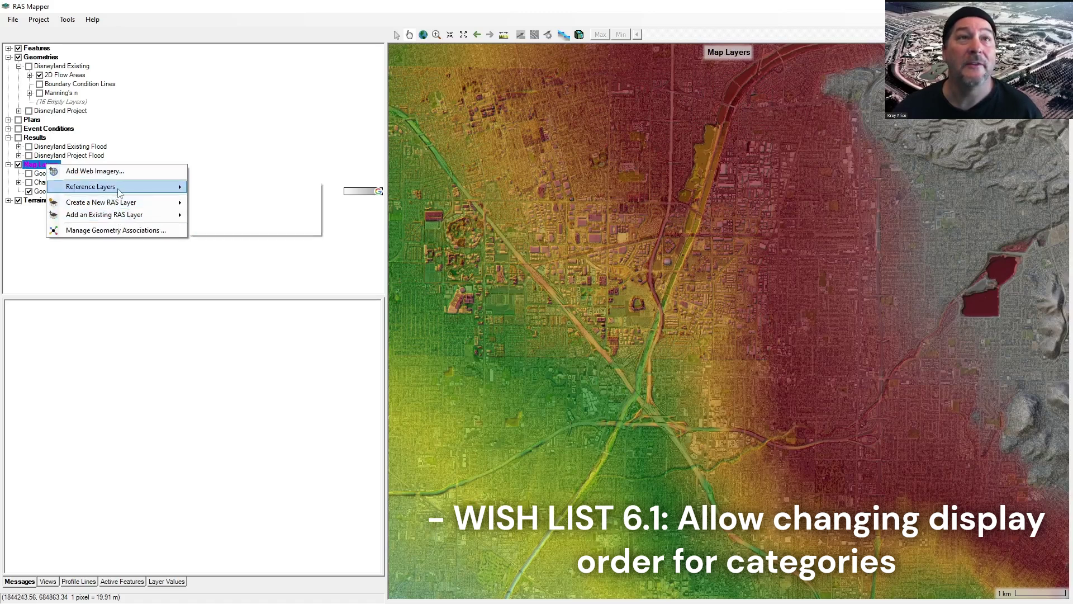
pyautogui.click(110, 274)
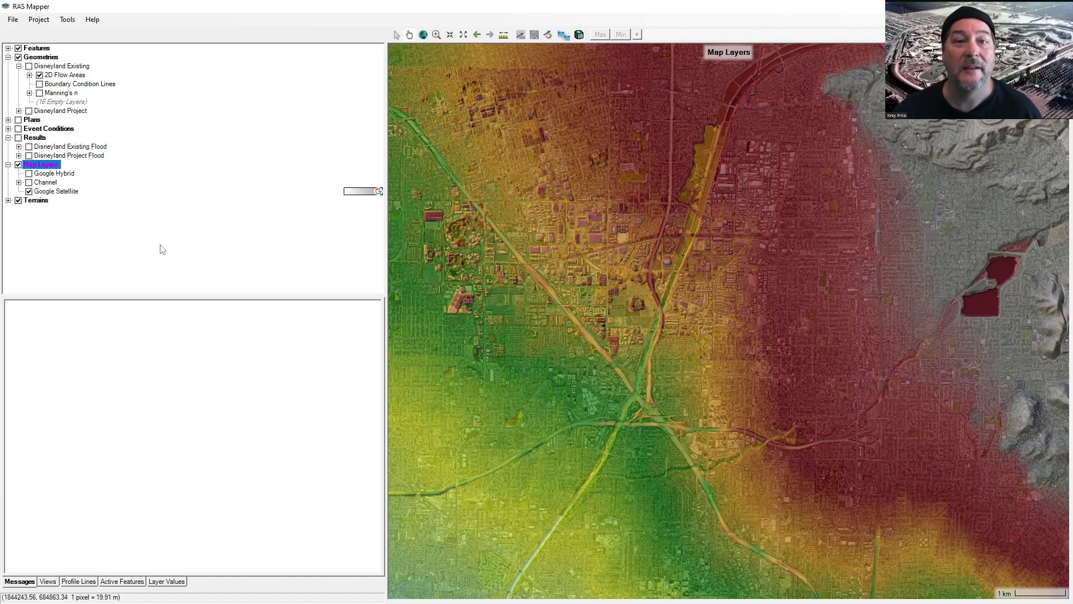
pyautogui.rightClick(82, 157)
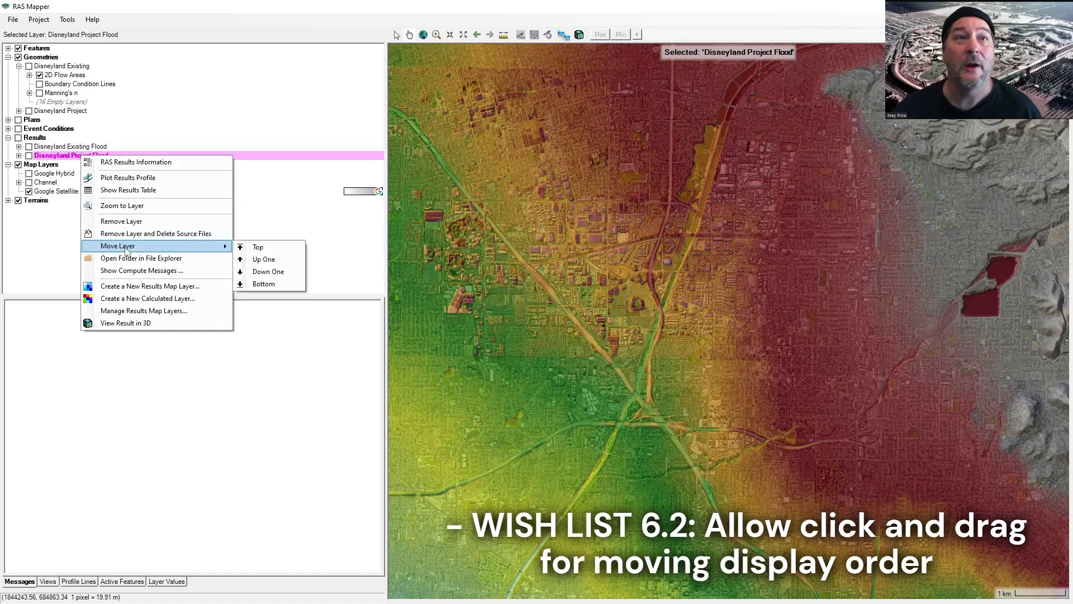
pyautogui.click(65, 247)
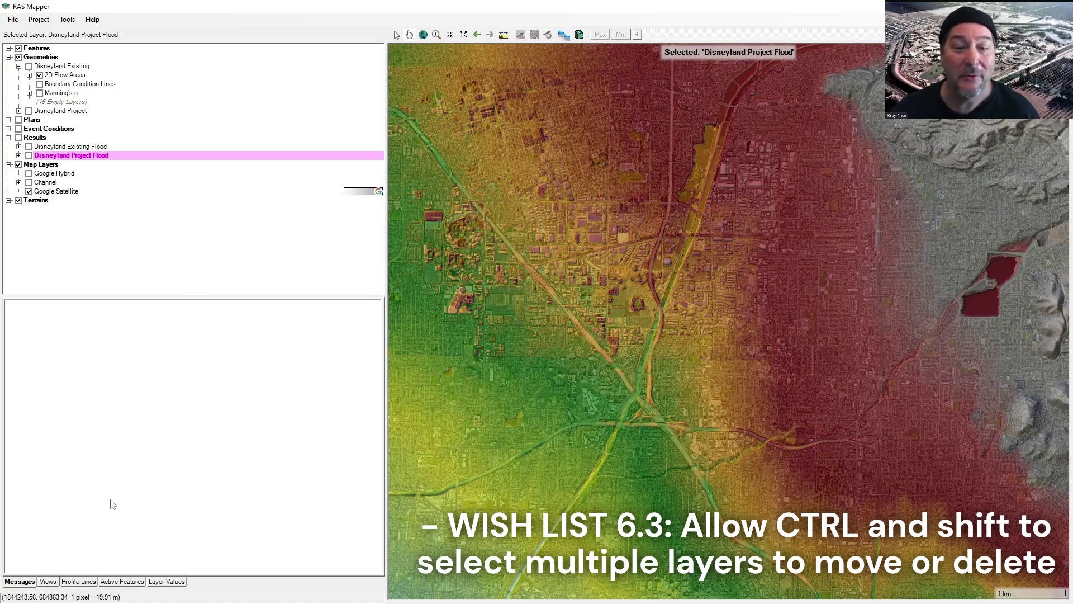
# Step: Show the profile lines list and save the RAS Mapper project
pyautogui.click(87, 582)
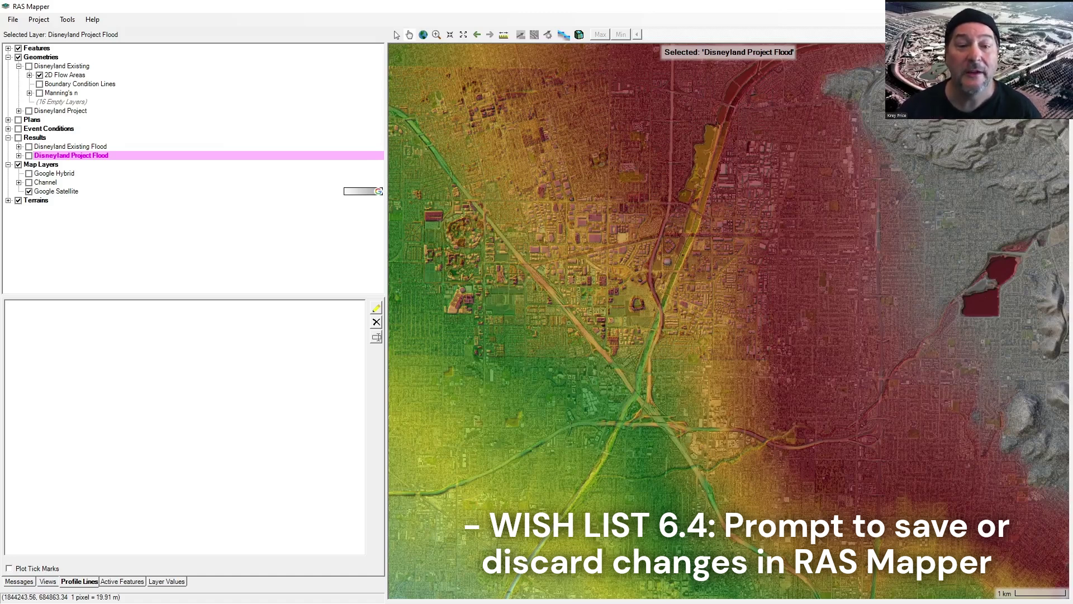
pyautogui.click(13, 19)
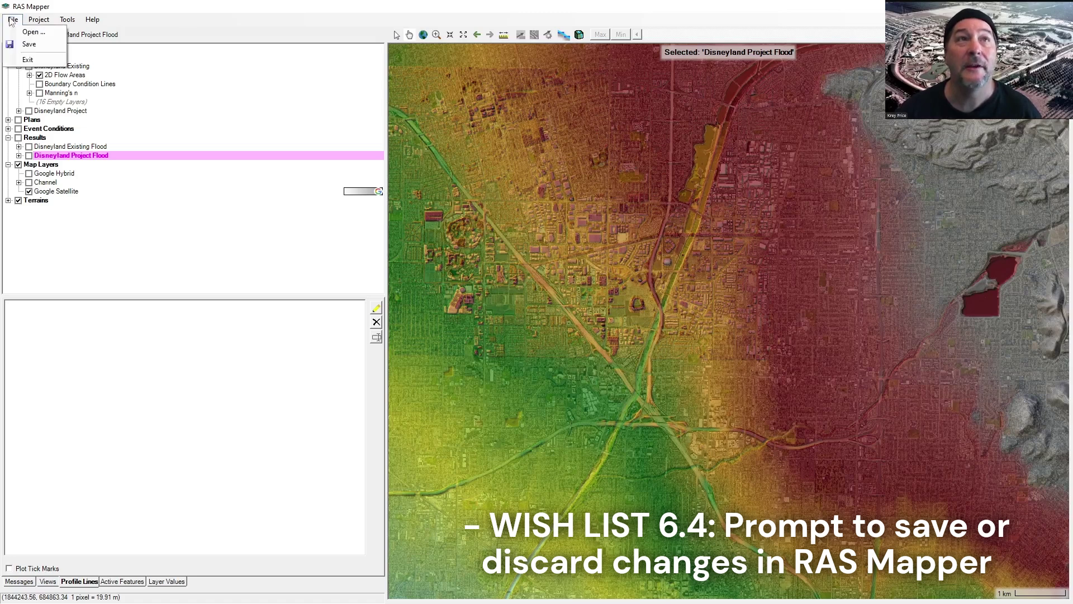
pyautogui.click(26, 47)
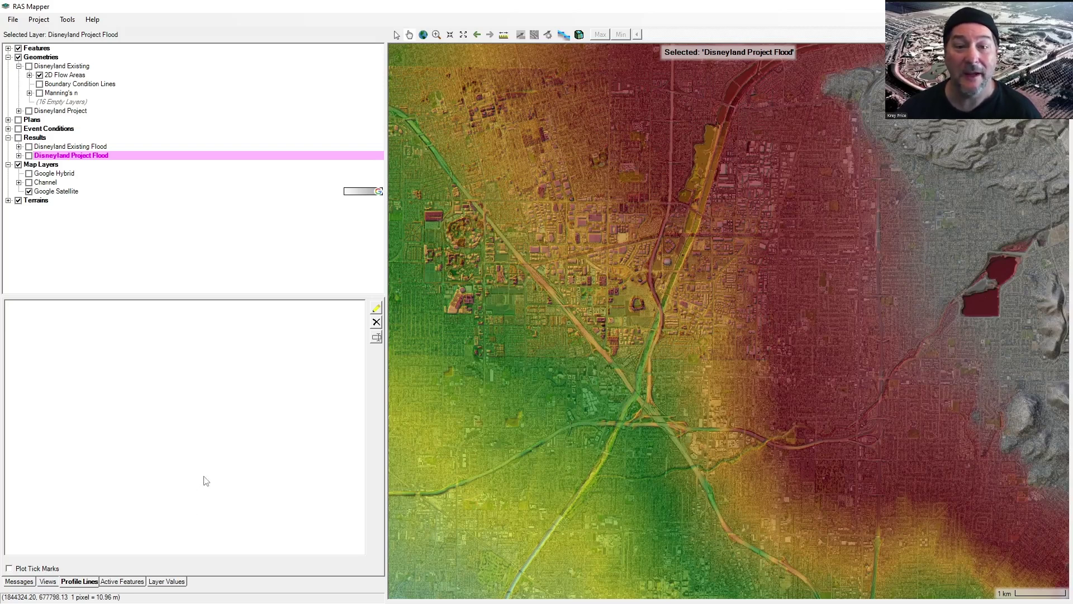
# Step: Display the maximum depth layer of the Disneyland Existing Flood result across the whole coastal flood area
pyautogui.click(19, 146)
pyautogui.click(29, 147)
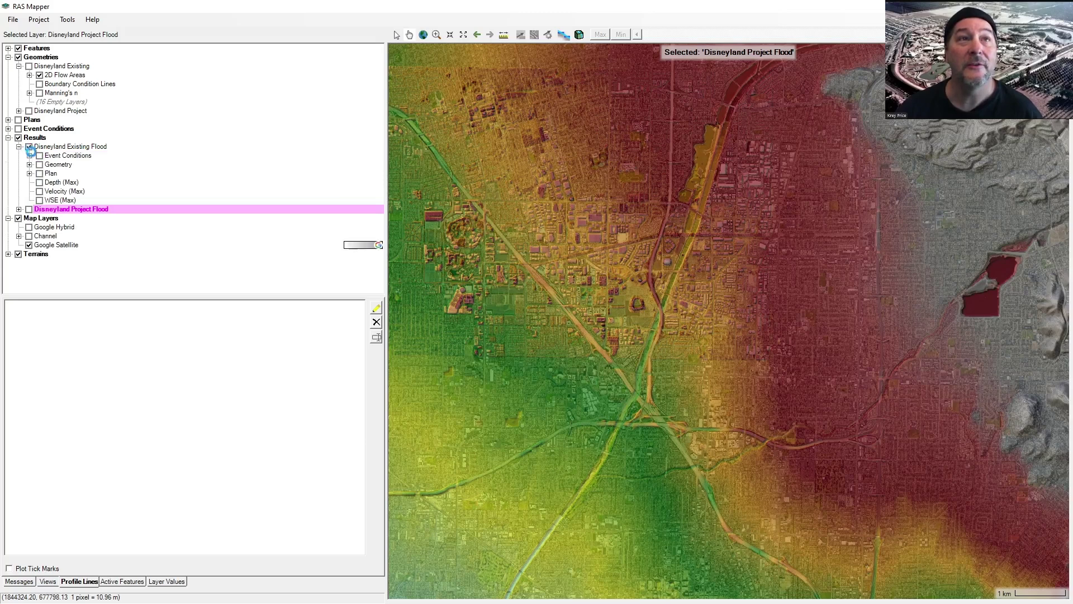
pyautogui.click(40, 180)
pyautogui.click(40, 182)
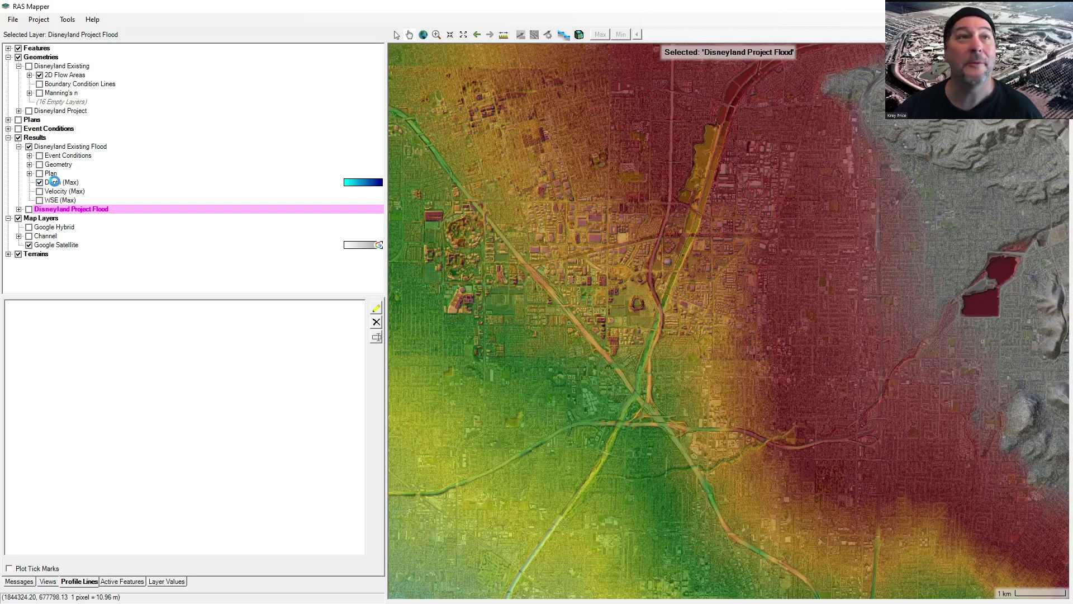
pyautogui.click(58, 183)
pyautogui.scroll(-4, 651, 384)
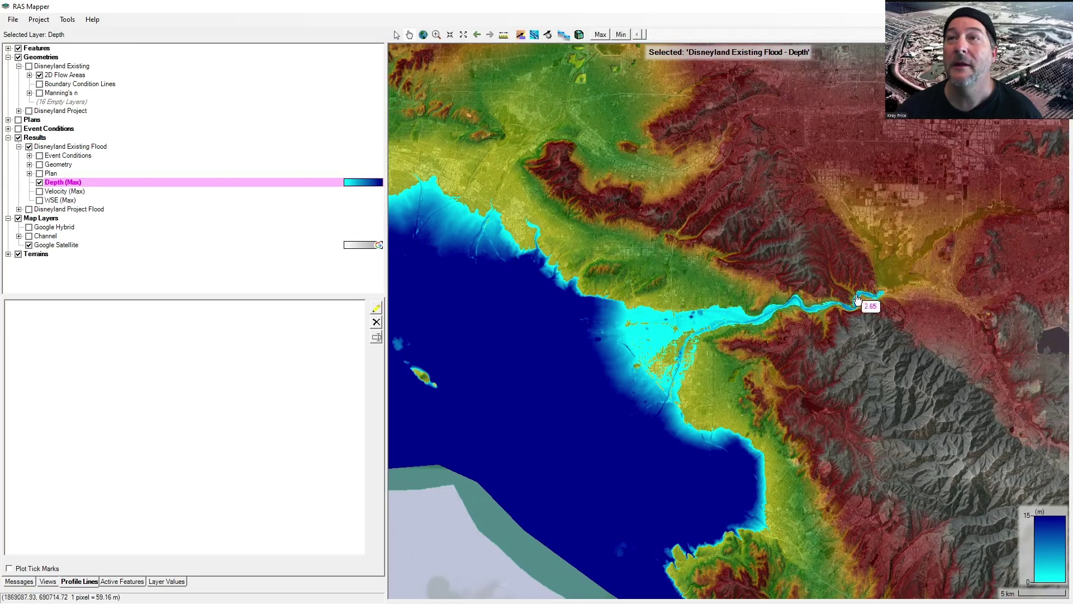
pyautogui.moveTo(762, 330); pyautogui.dragTo(814, 344)
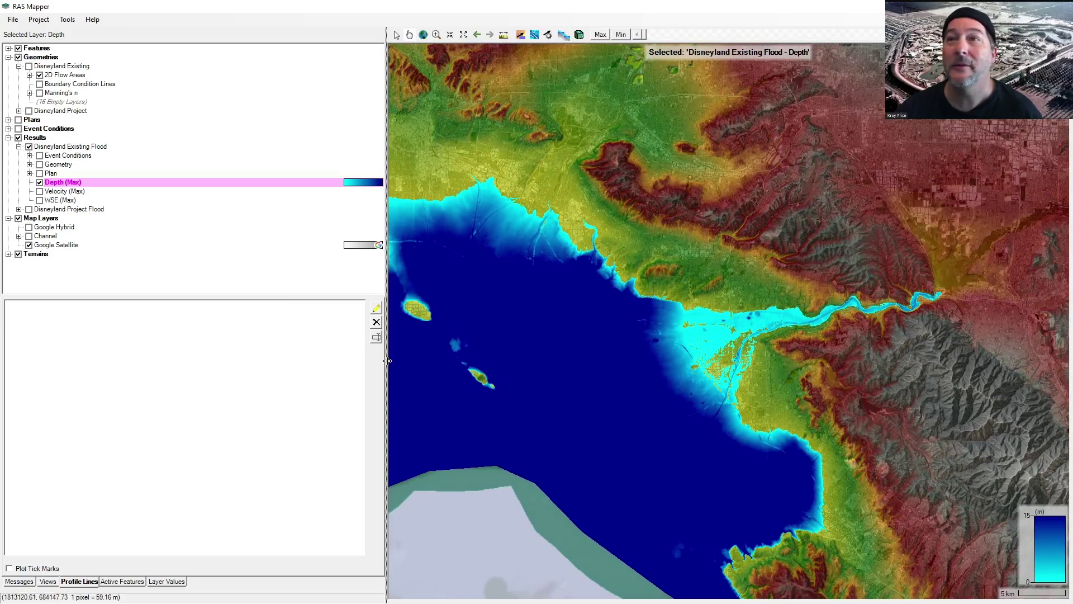
# Step: Widen the map area and lengthen the time slider, with the depth map set to its maximum profile
pyautogui.moveTo(386, 360); pyautogui.dragTo(249, 358)
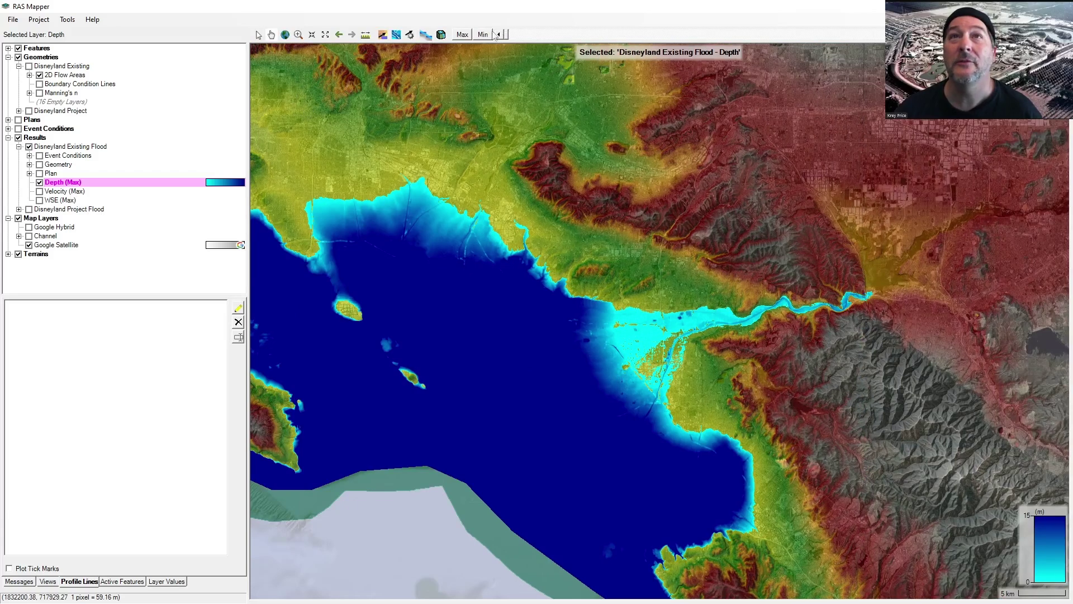
pyautogui.moveTo(508, 40); pyautogui.dragTo(881, 71)
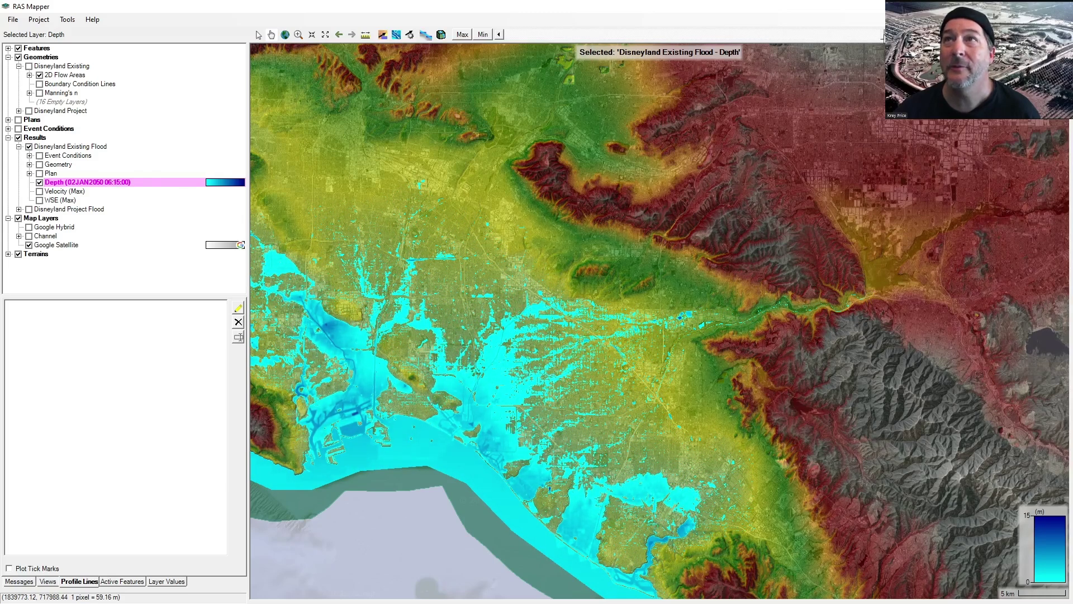
pyautogui.click(462, 35)
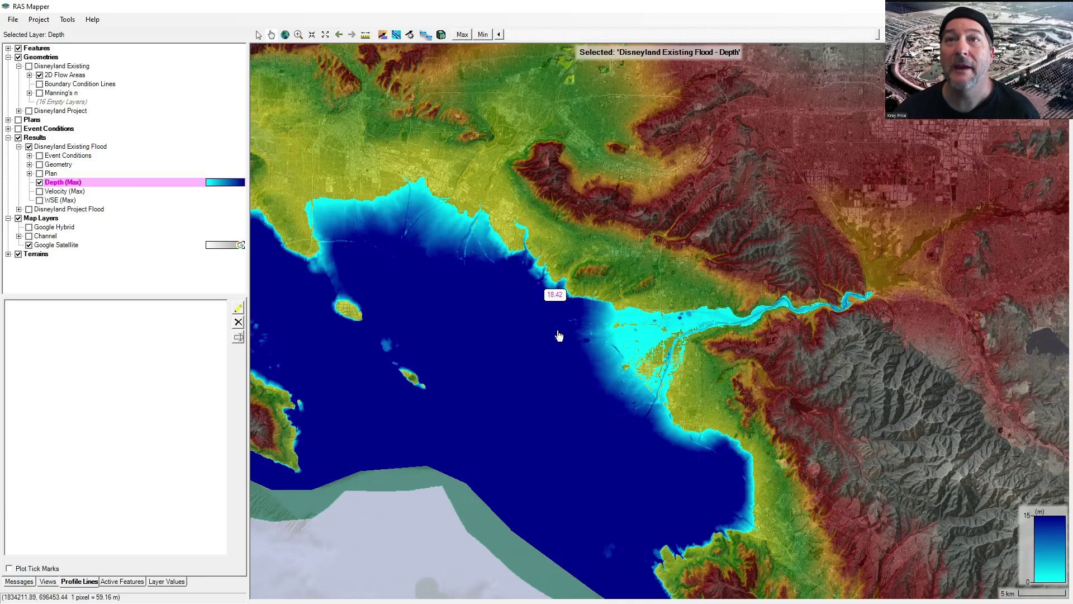
# Step: Expand the Disneyland Project Flood result and compare its maximum depth with Disneyland Existing Flood, ending with only the existing depth shown
pyautogui.click(18, 209)
pyautogui.click(39, 245)
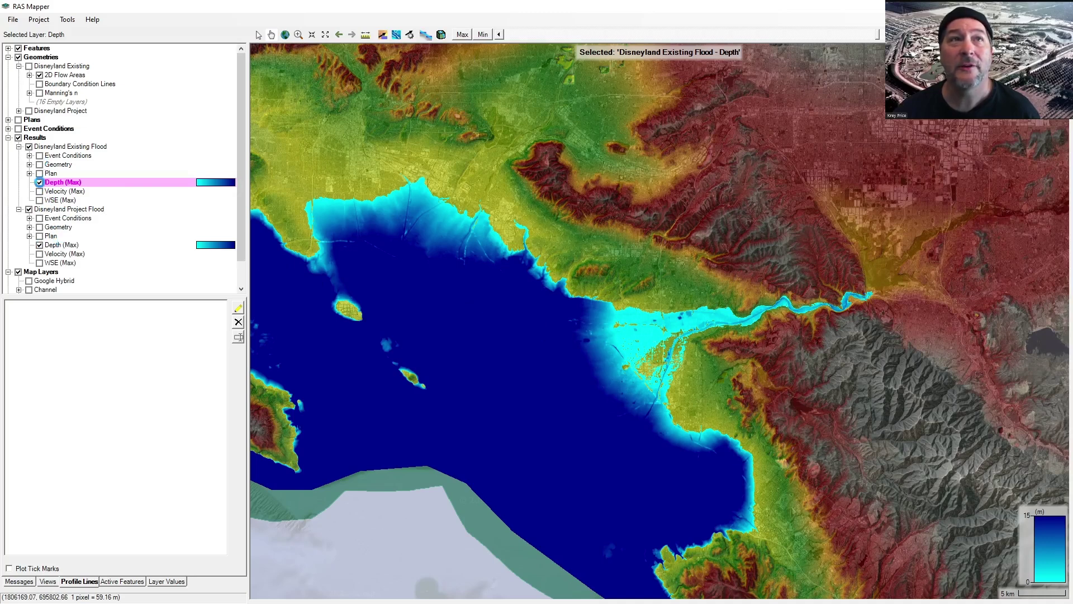
pyautogui.click(39, 183)
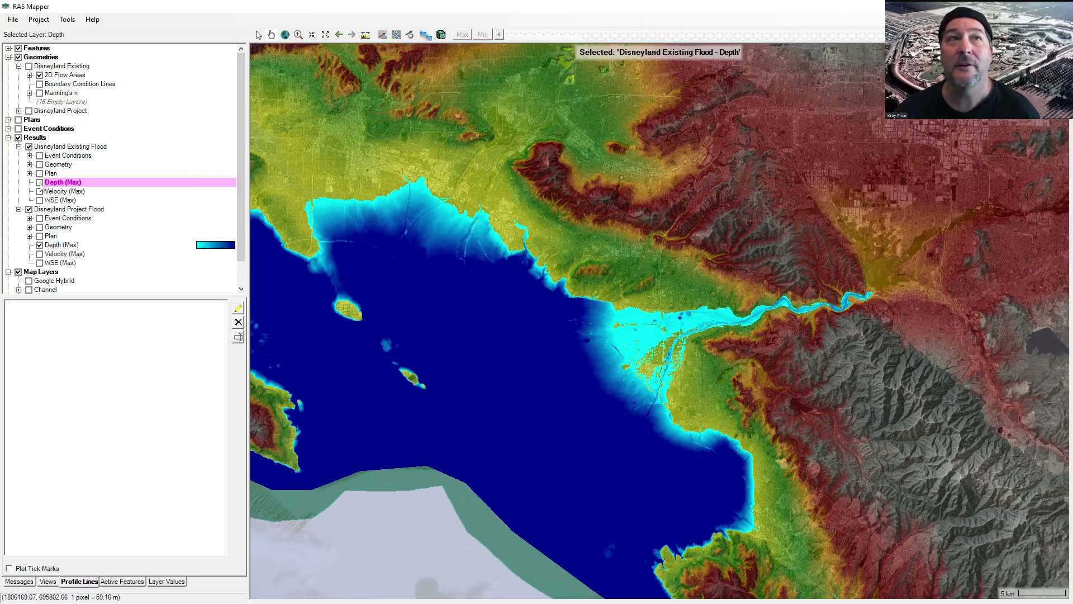
pyautogui.click(39, 182)
pyautogui.click(39, 245)
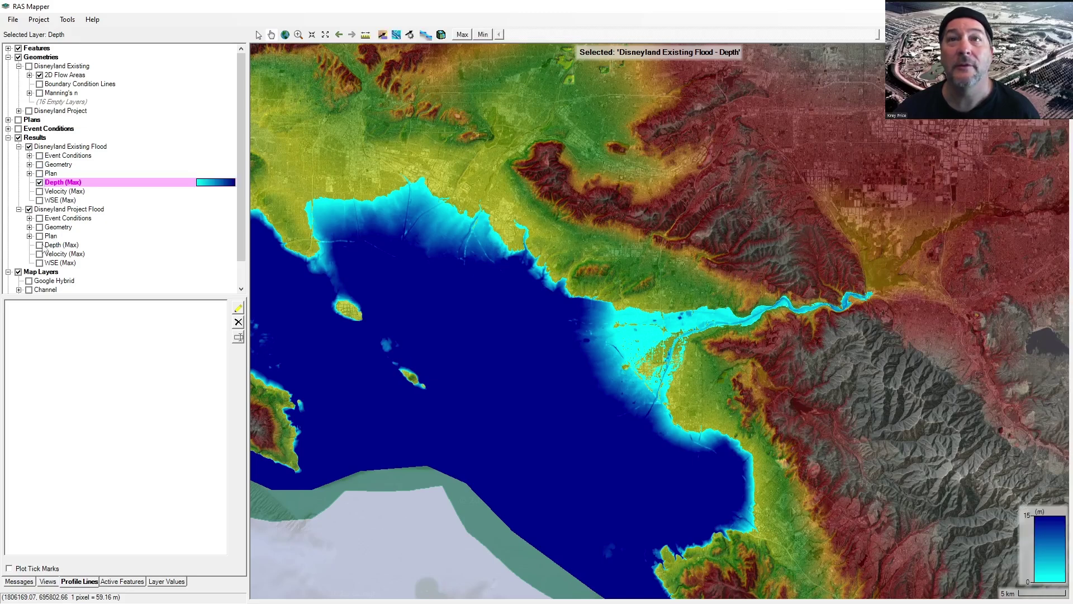
# Step: Zoom in on the Disneyland area and compare project and existing maximum depths by toggling both, leaving only the existing depth shown
pyautogui.click(40, 245)
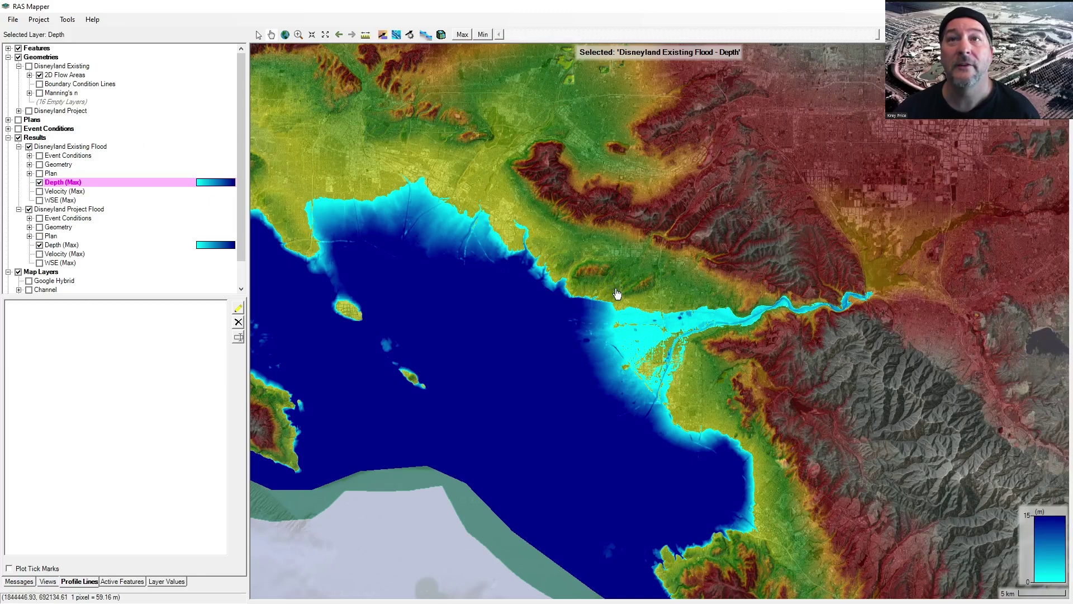
pyautogui.click(298, 35)
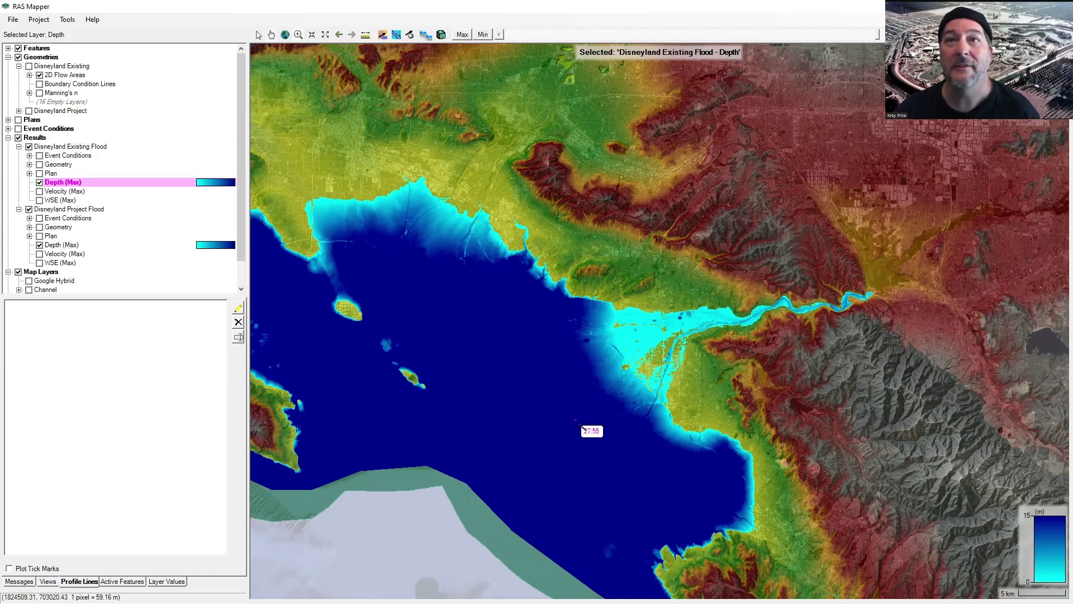
pyautogui.moveTo(609, 354); pyautogui.dragTo(653, 381)
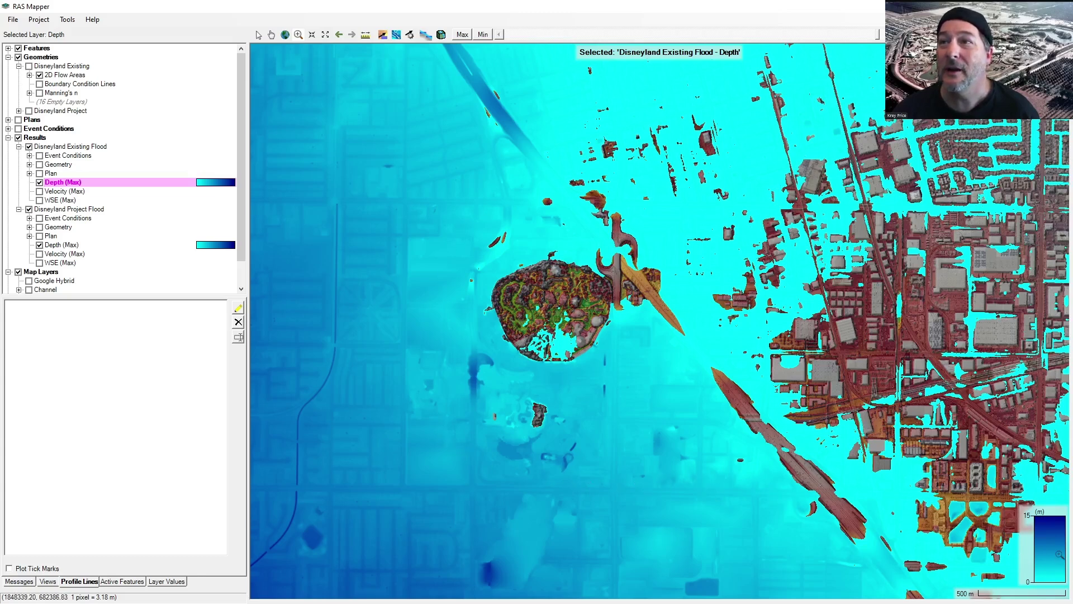
pyautogui.click(39, 245)
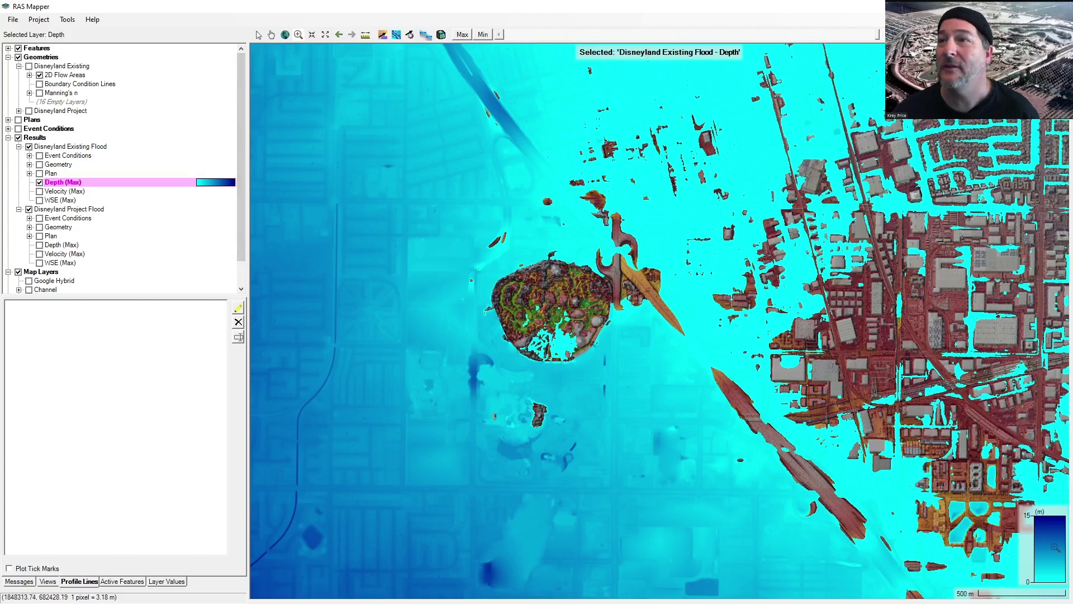
pyautogui.click(39, 182)
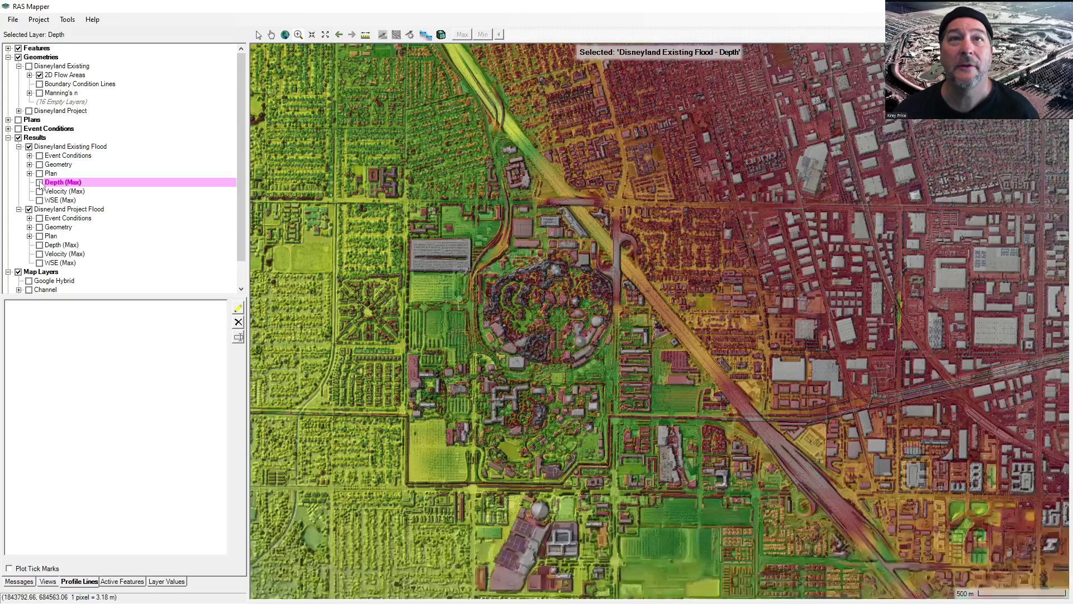
pyautogui.click(40, 182)
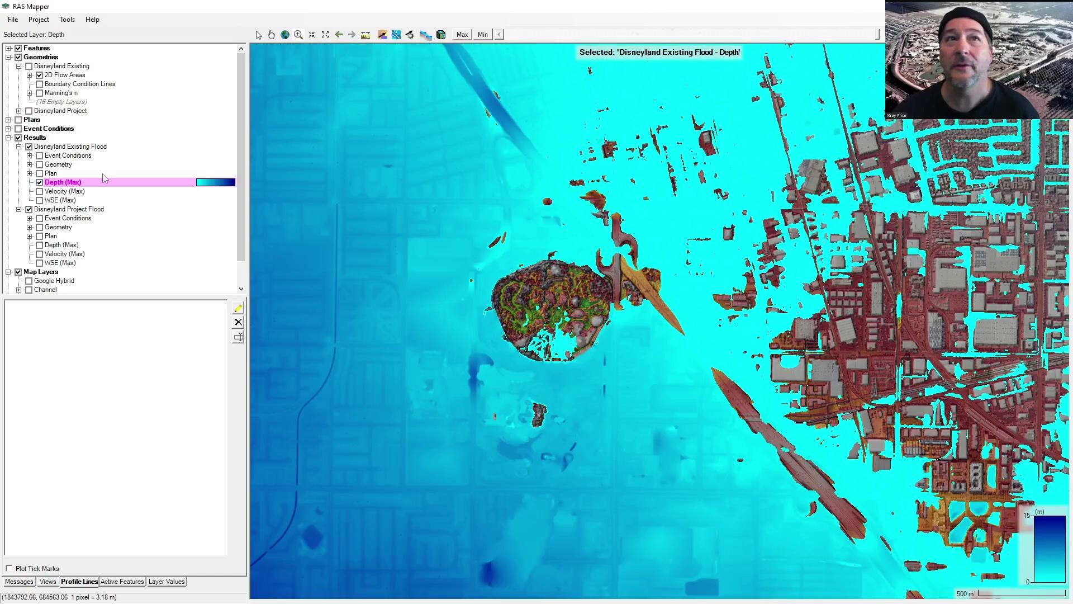
# Step: Set the existing flood's depth color ramp to a maximum of 5 with 6 values, and create and apply the ramp values
pyautogui.doubleClick(71, 185)
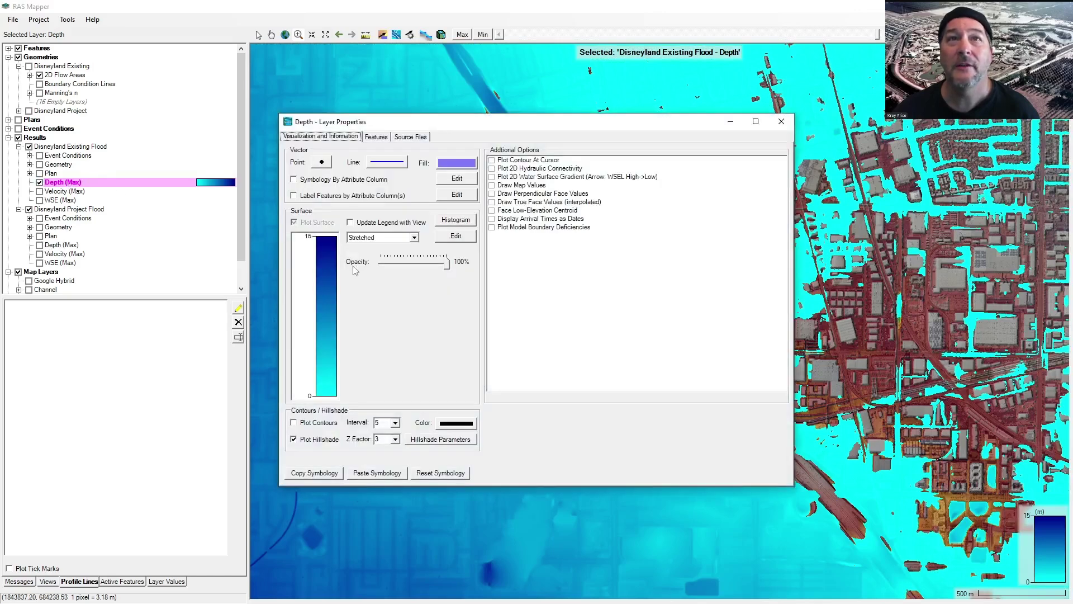
pyautogui.click(327, 299)
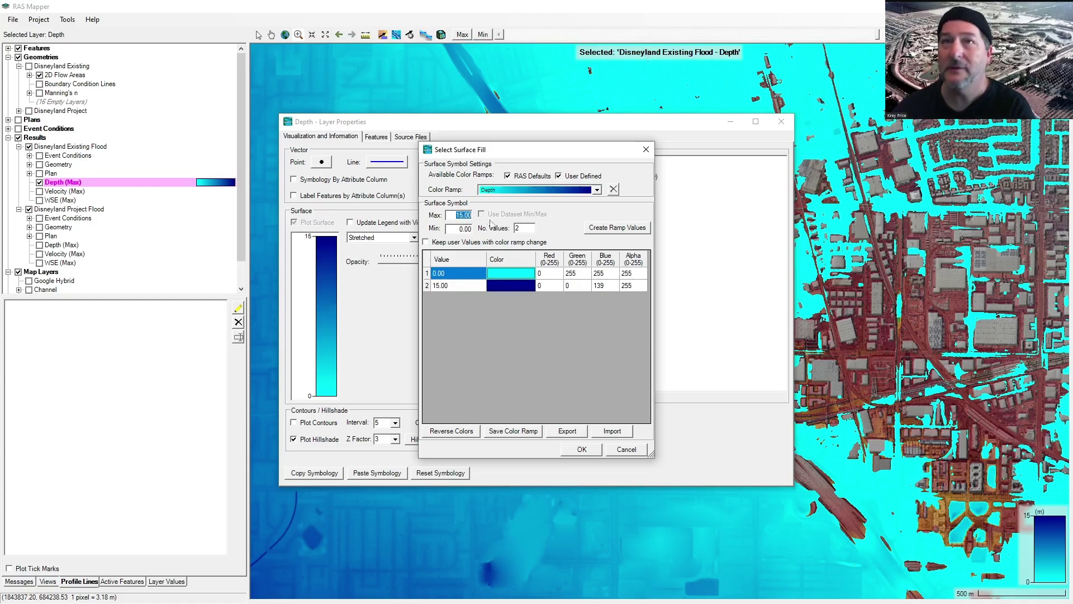
pyautogui.write('5')
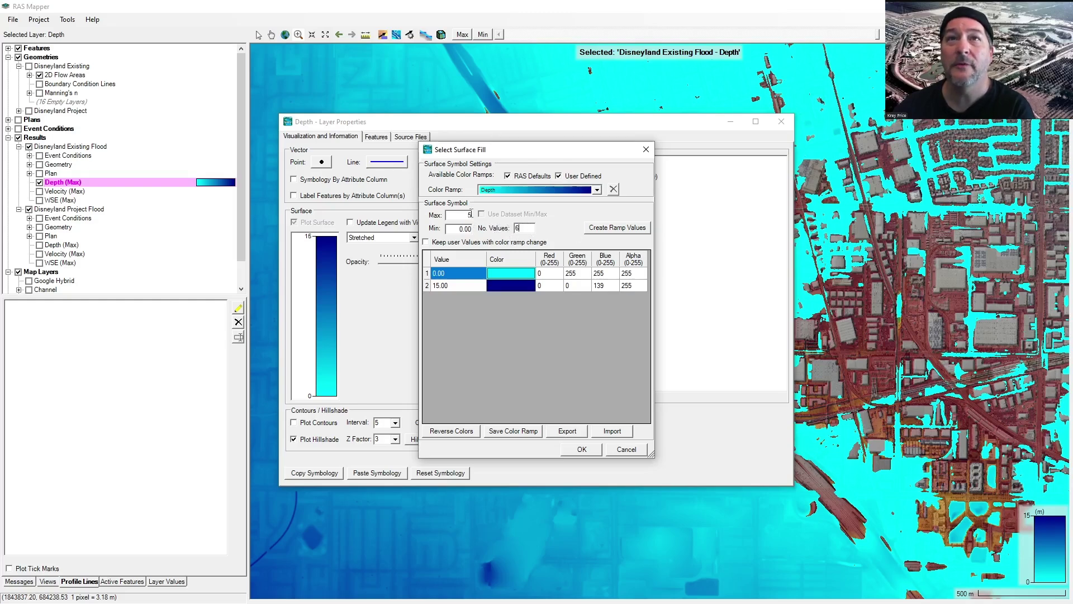
pyautogui.click(602, 231)
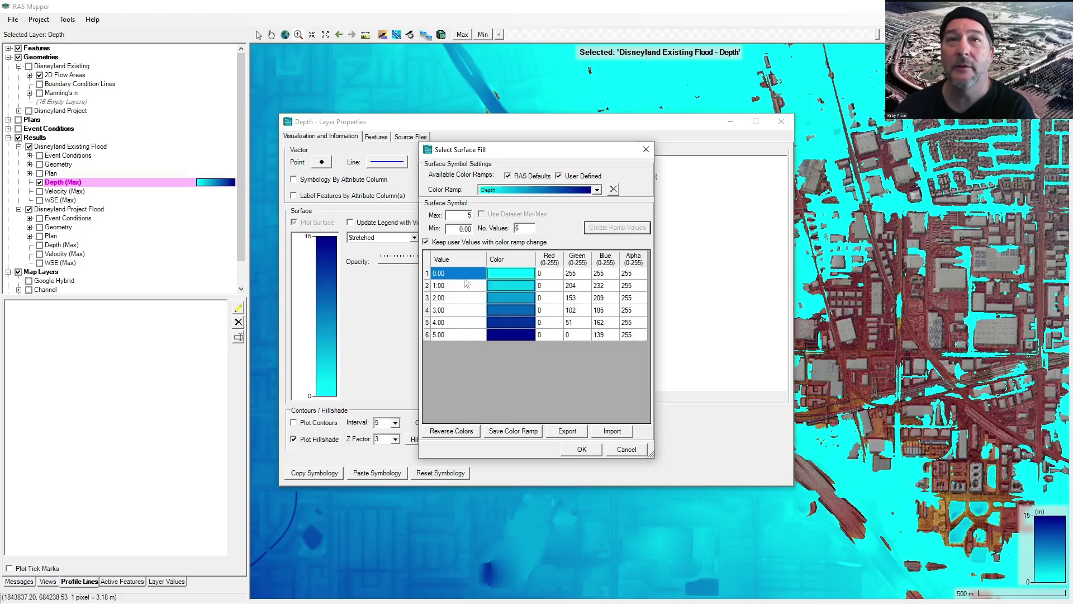
pyautogui.click(583, 450)
# Step: Change the existing depth surface to Discrete with 75% opacity and close the layer properties
pyautogui.click(415, 237)
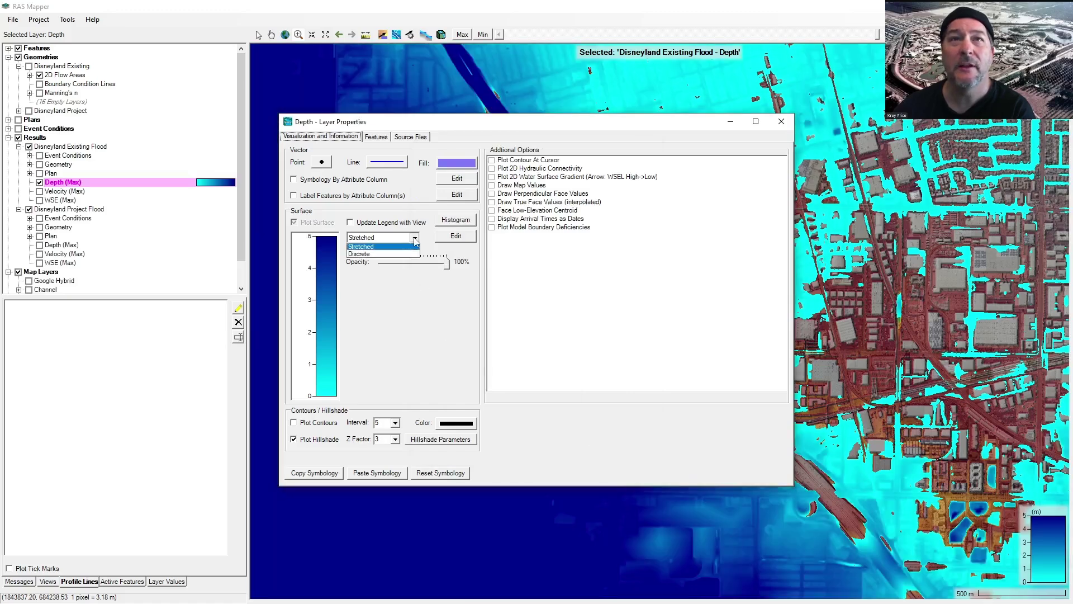
pyautogui.click(394, 257)
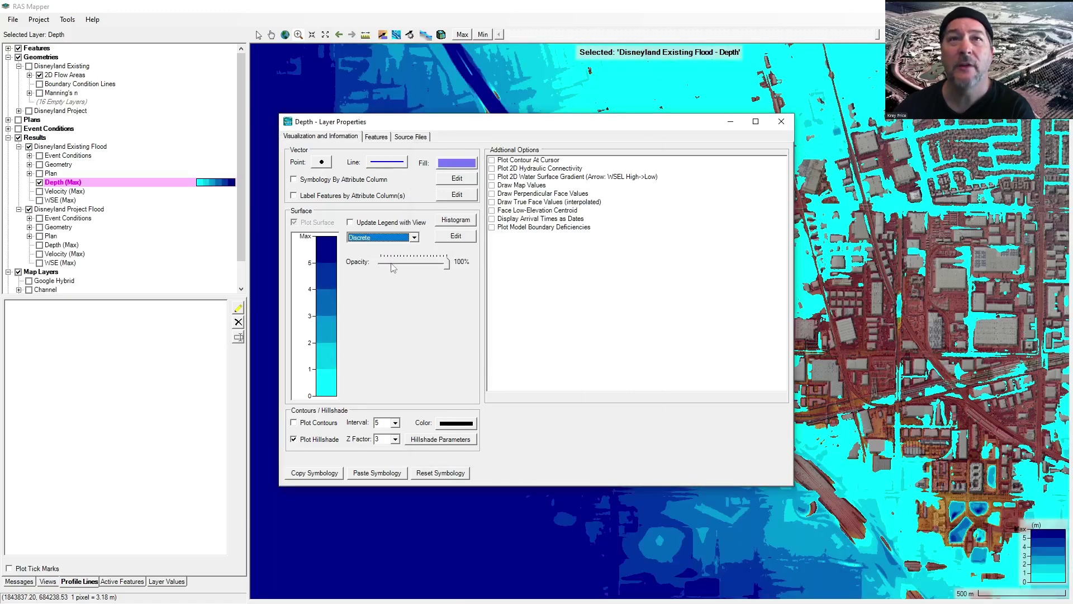
pyautogui.click(404, 264)
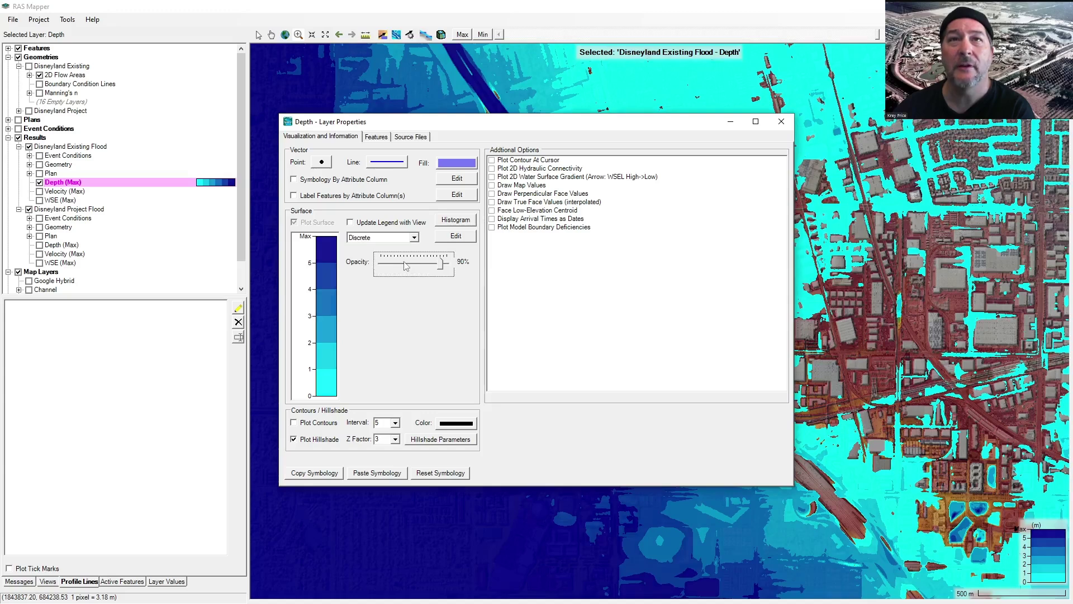
pyautogui.click(401, 264)
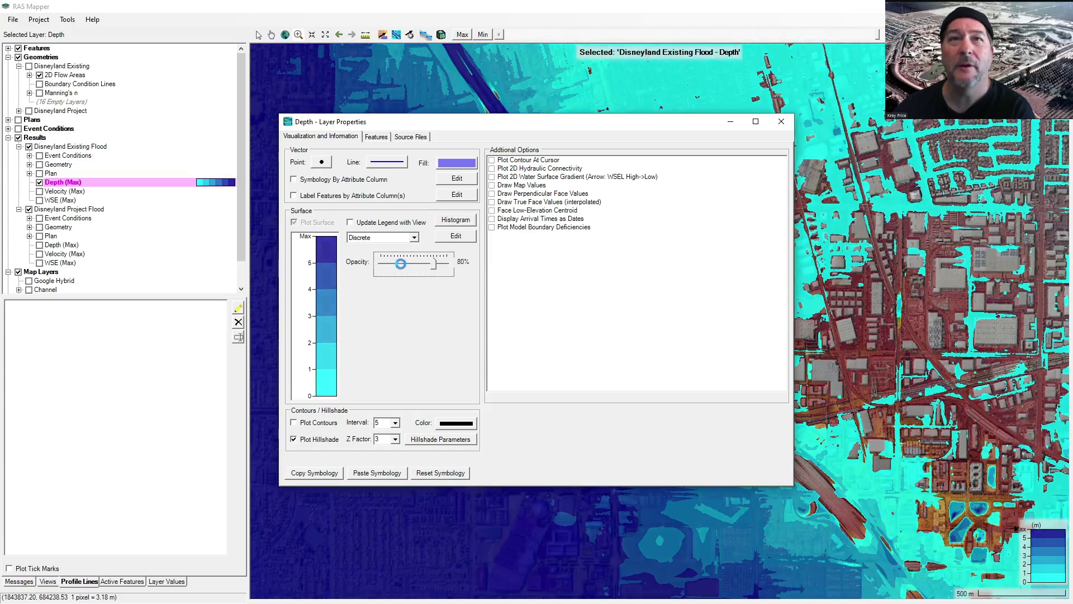
pyautogui.click(400, 264)
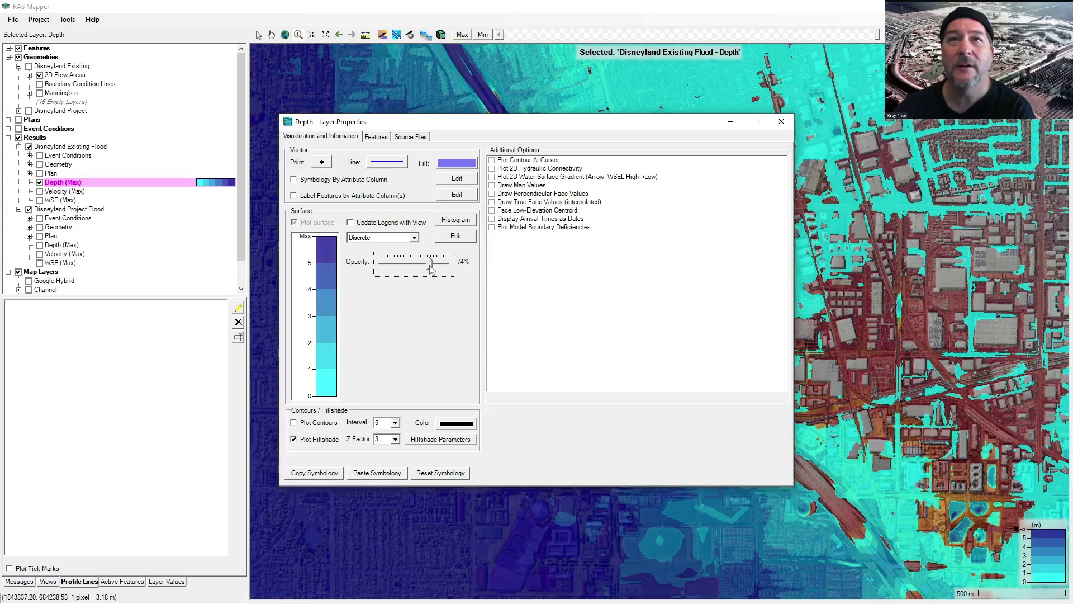
pyautogui.moveTo(432, 267); pyautogui.dragTo(455, 272)
pyautogui.click(394, 263)
pyautogui.click(394, 264)
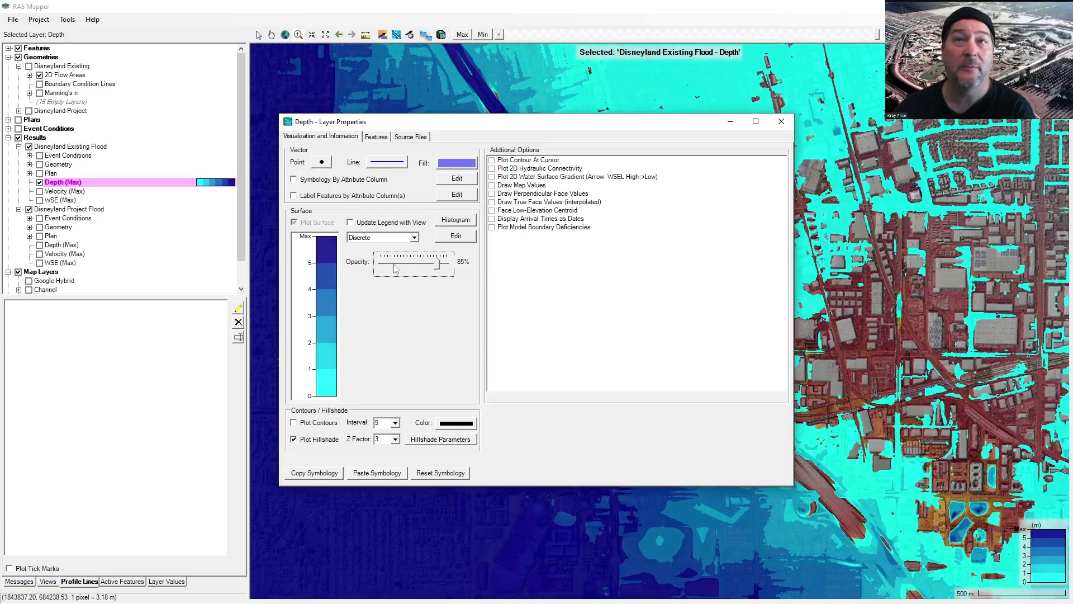
pyautogui.click(393, 264)
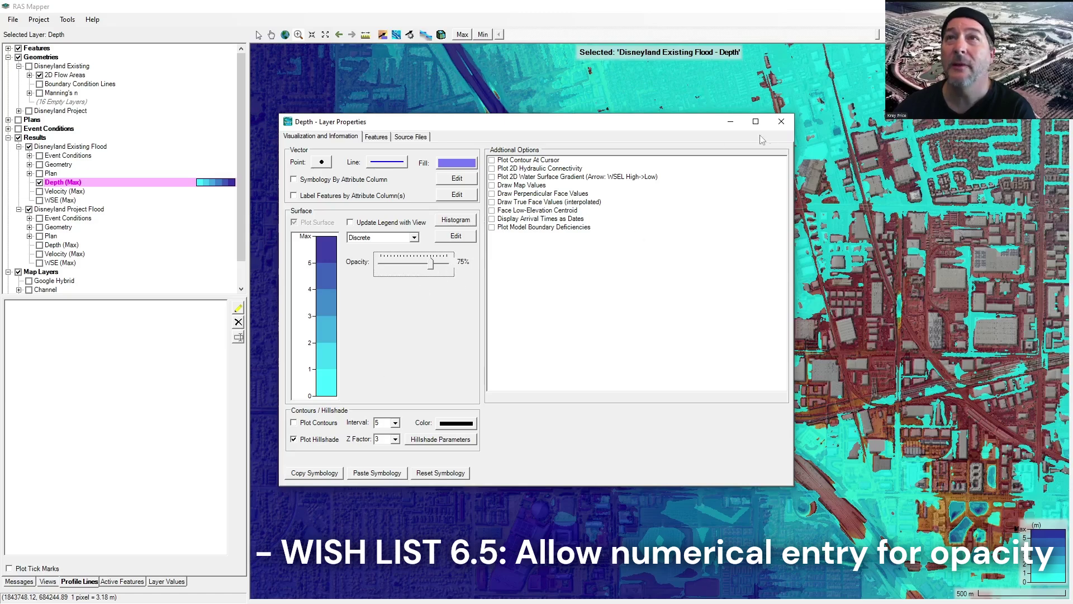
pyautogui.click(781, 121)
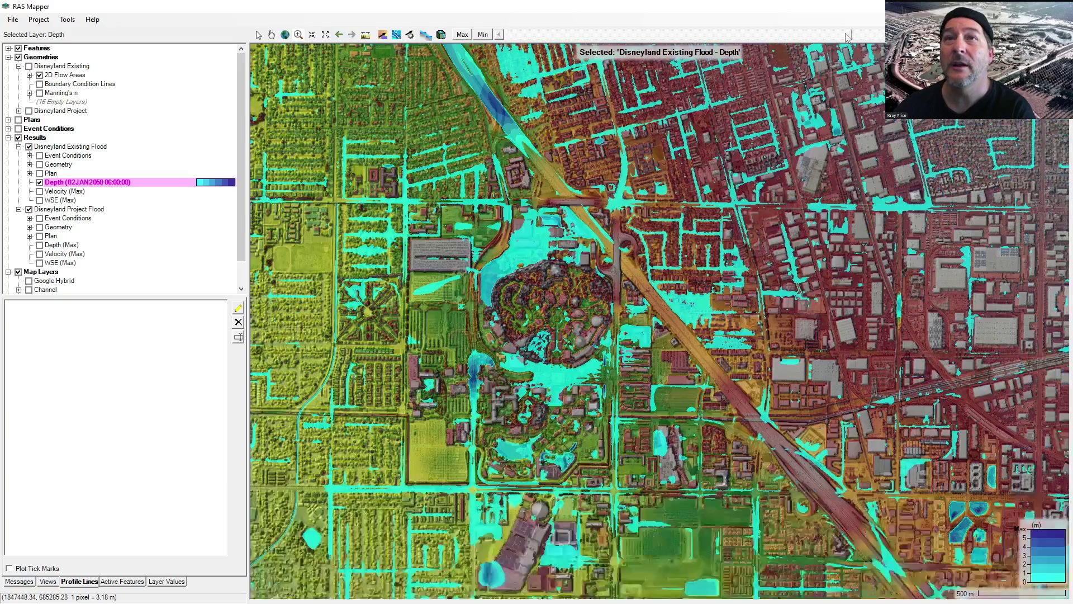
# Step: View the existing flood depth at 01JAN2050 15:35:00, briefly show particle tracing, and return to the maximum profile
pyautogui.moveTo(878, 34); pyautogui.dragTo(582, 45)
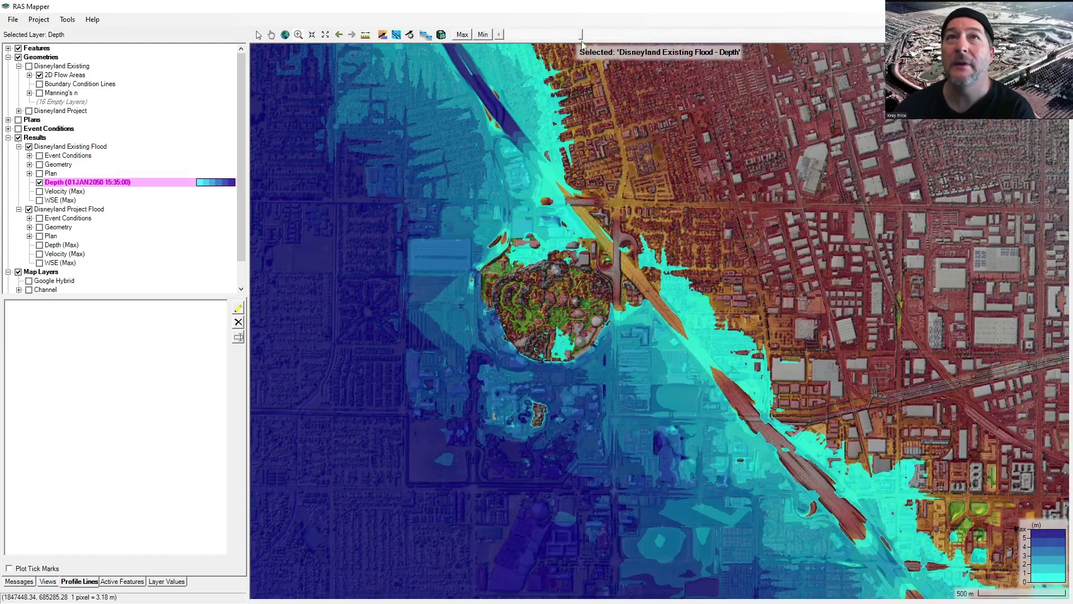
pyautogui.click(395, 34)
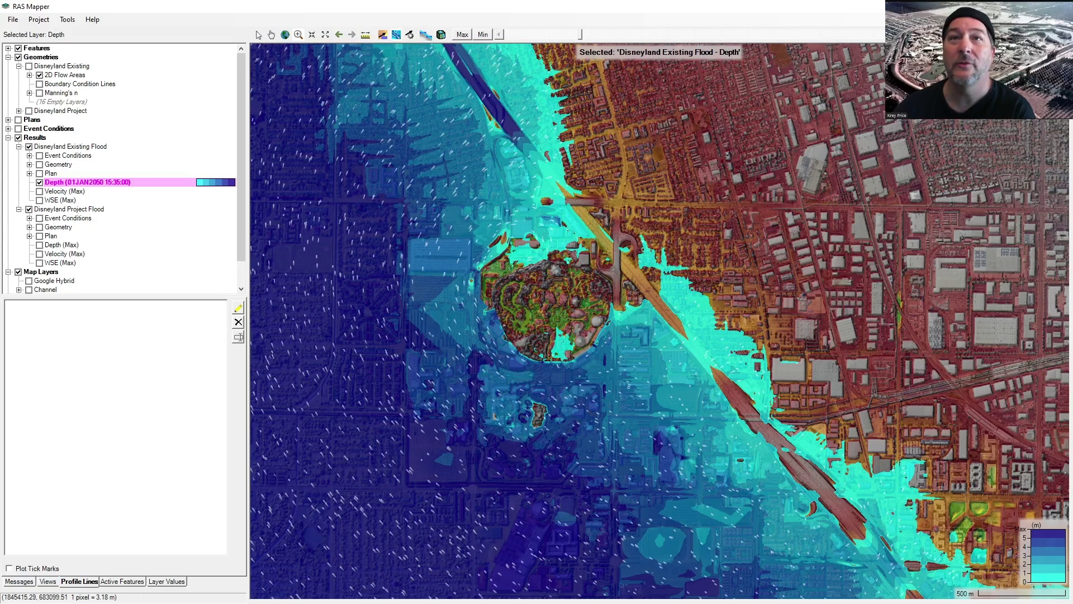
pyautogui.click(398, 38)
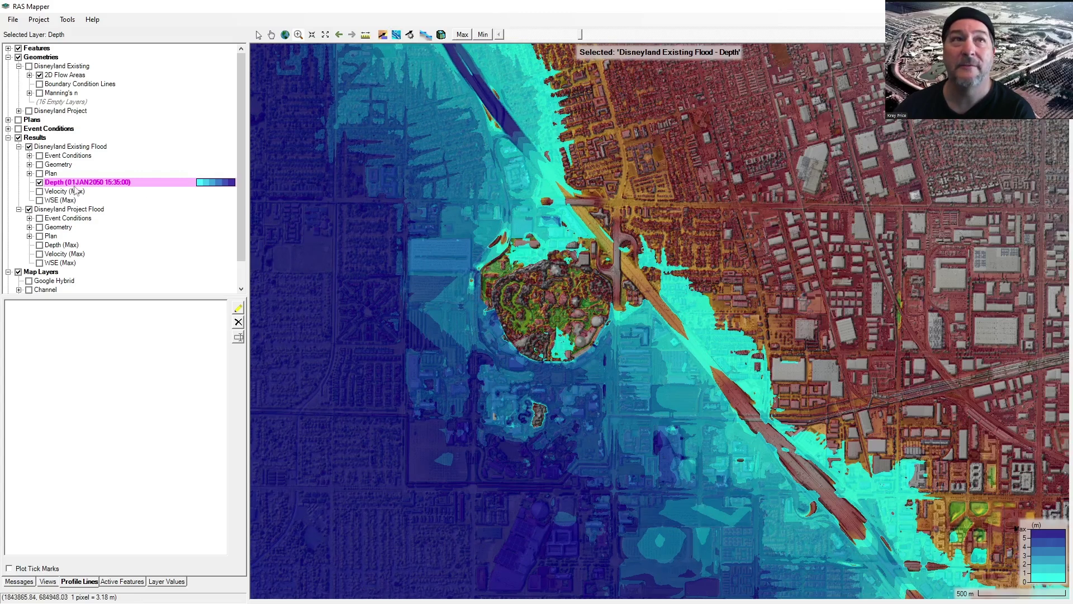
pyautogui.click(463, 34)
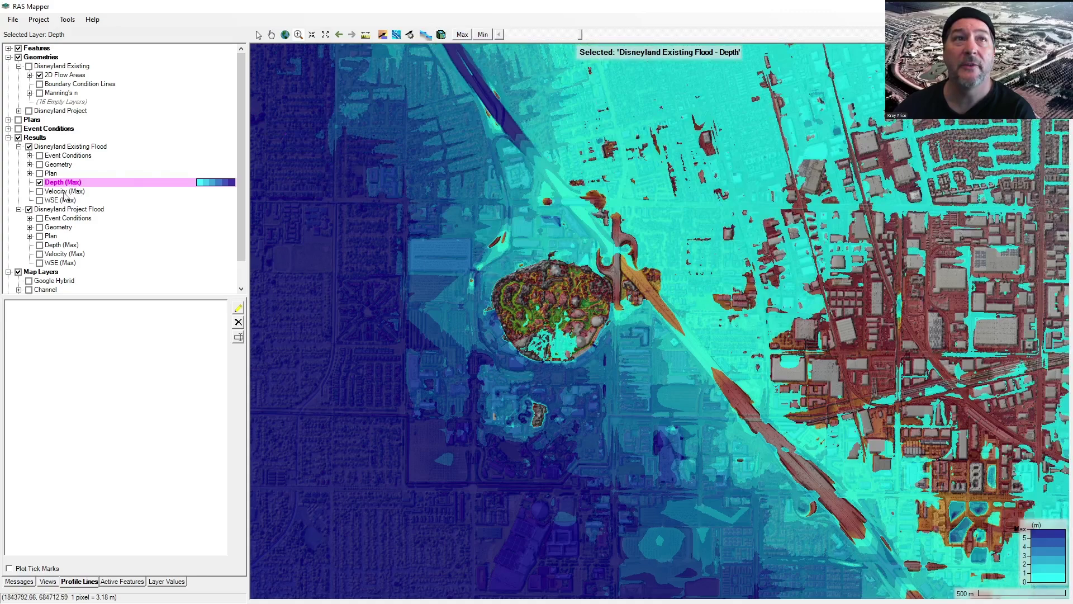
# Step: Replace the existing flood's depth map with its velocity layer and set the time to 01JAN2050 16:25:00
pyautogui.click(39, 191)
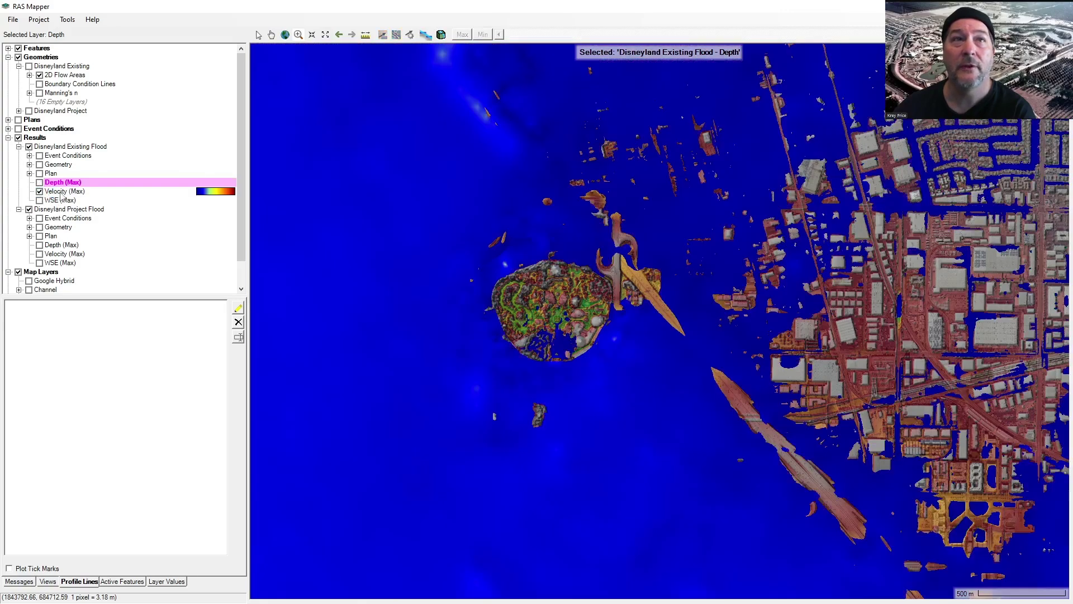
pyautogui.click(61, 192)
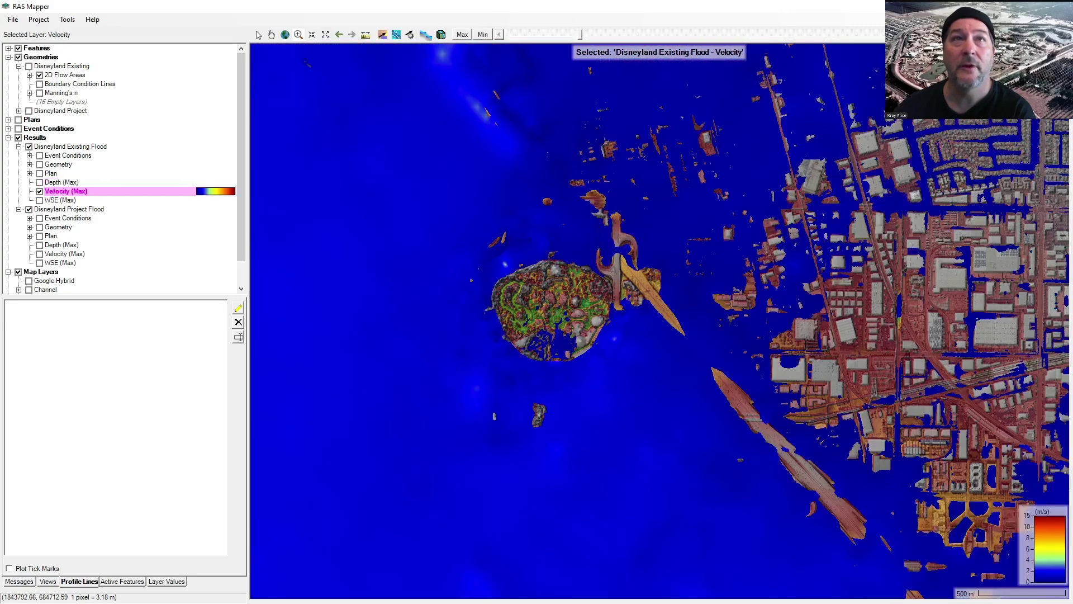
pyautogui.moveTo(579, 35)
pyautogui.mouseDown()
pyautogui.moveTo(619, 41)
pyautogui.moveTo(597, 36)
pyautogui.mouseUp()
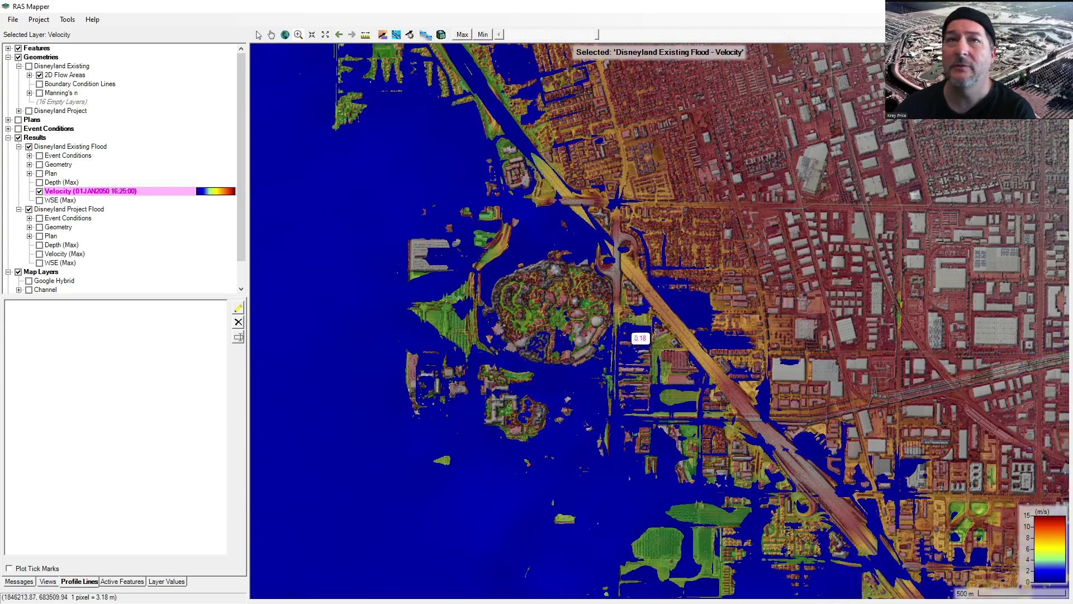
# Step: Set the existing flood's velocity color ramp to a maximum of 2 with 5 values, and create and apply the ramp values
pyautogui.doubleClick(67, 193)
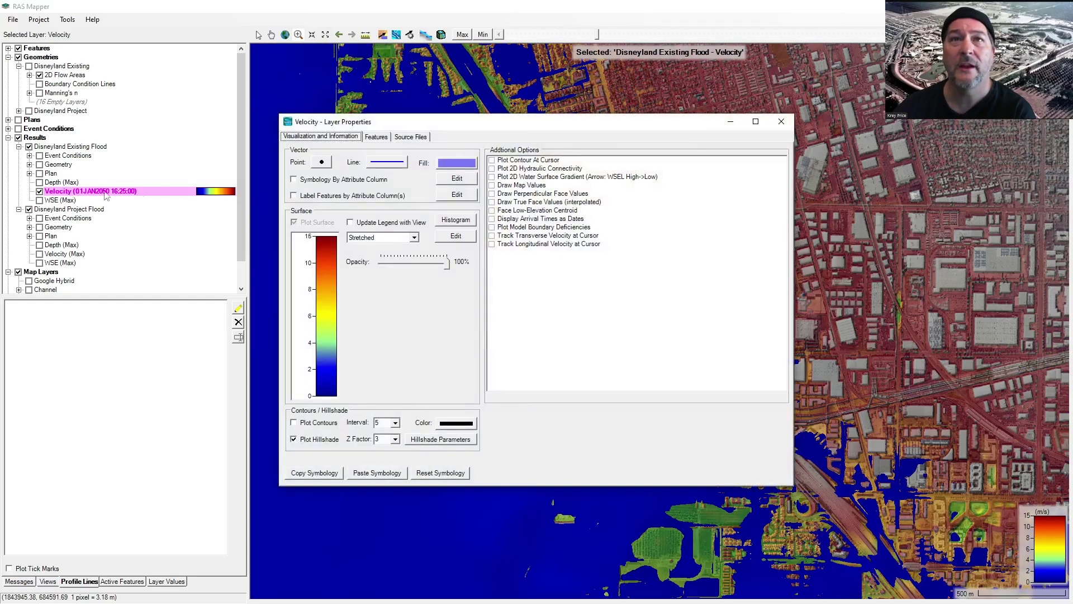
pyautogui.click(338, 305)
pyautogui.write('2')
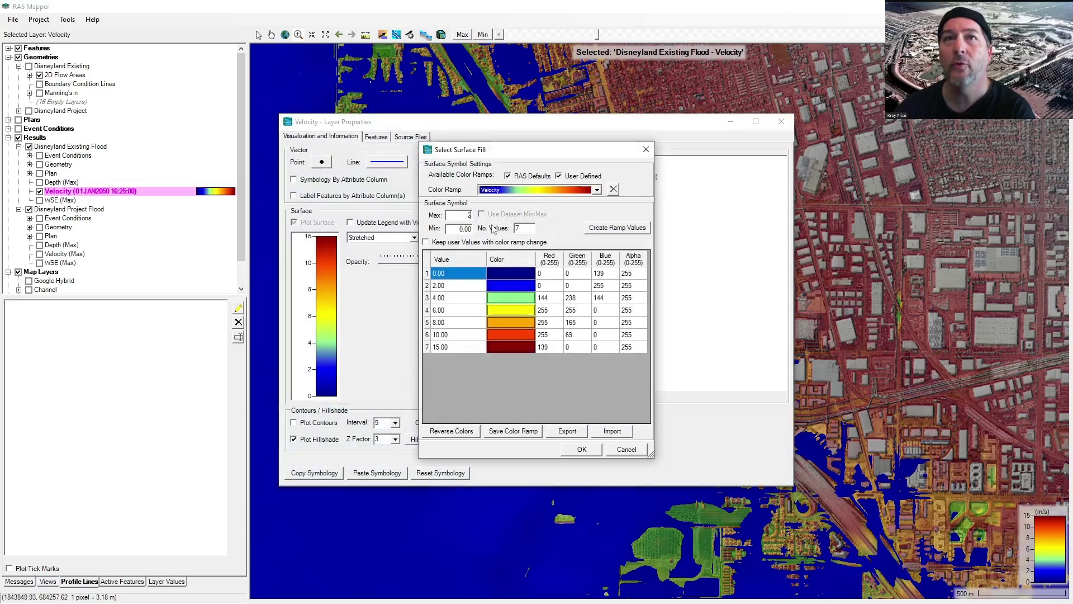
pyautogui.write('5')
pyautogui.click(594, 228)
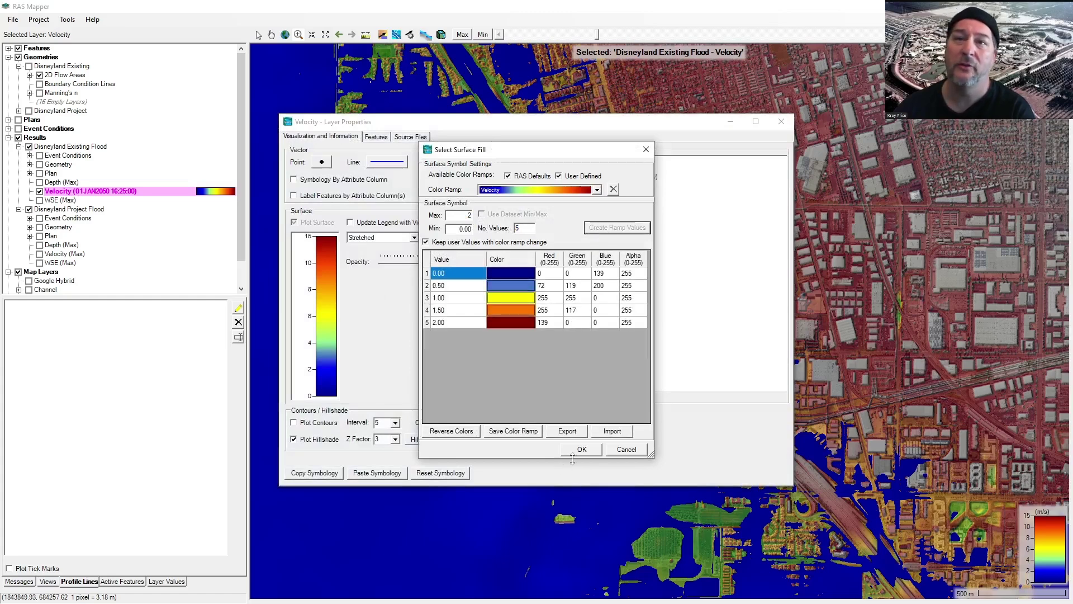
pyautogui.click(587, 450)
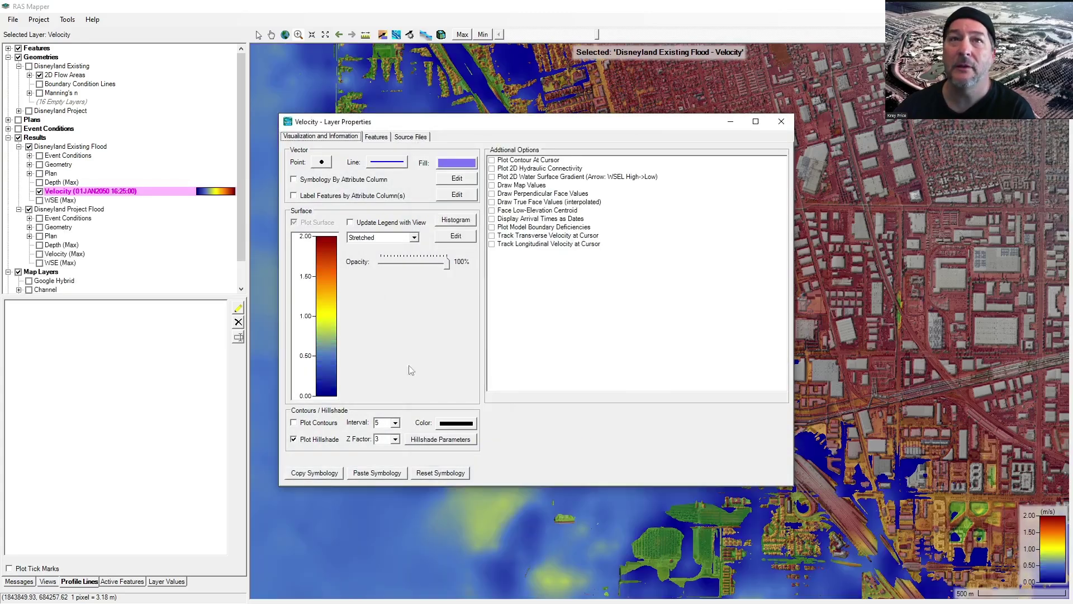
# Step: Change the existing velocity surface to Discrete with 75% opacity and close the layer properties
pyautogui.click(414, 238)
pyautogui.click(402, 256)
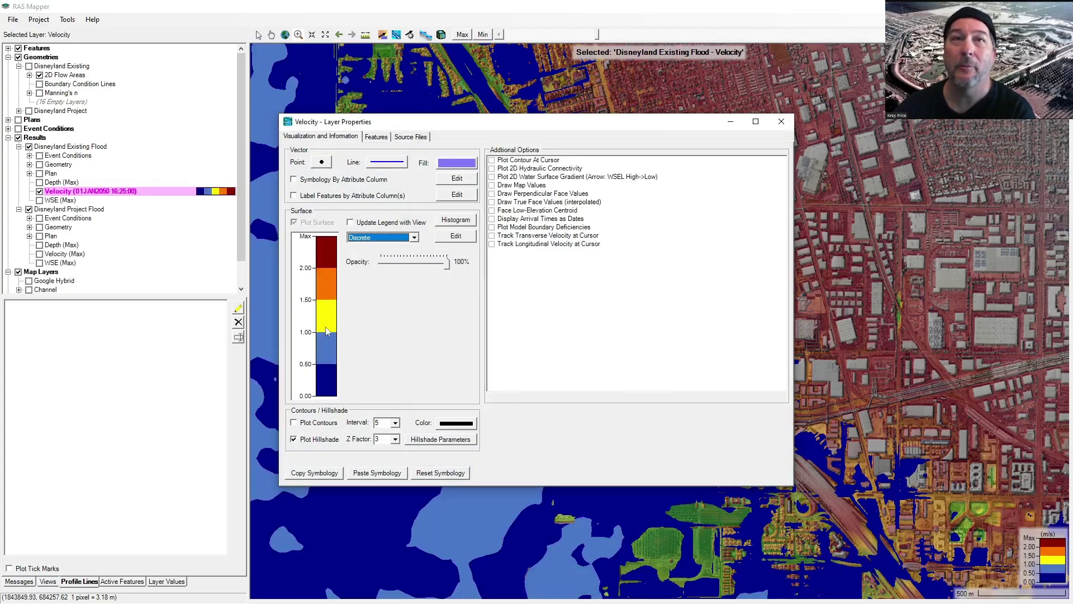
pyautogui.click(414, 263)
pyautogui.click(412, 264)
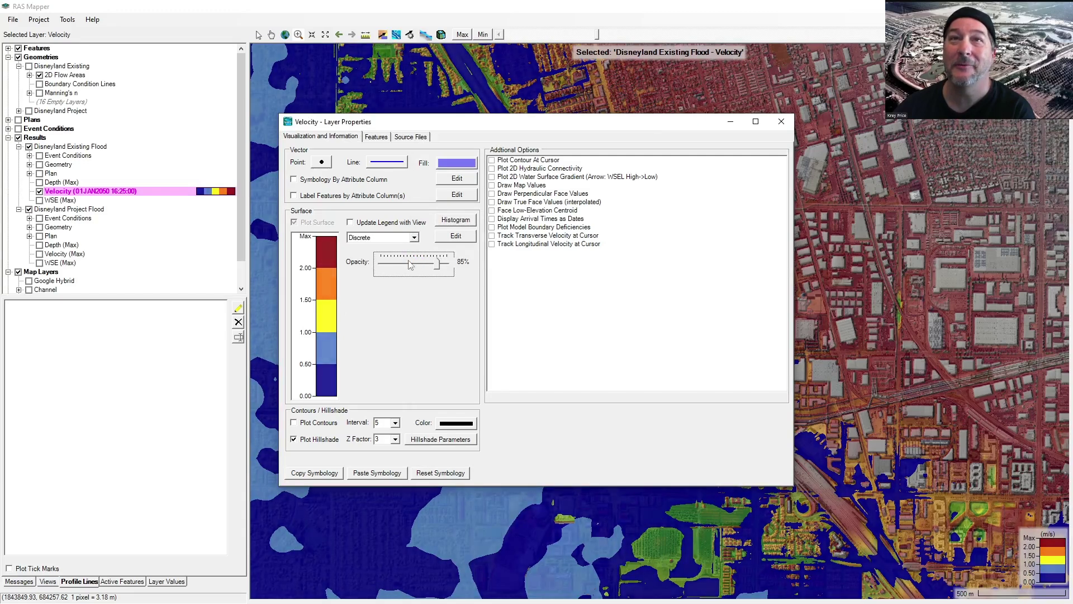
pyautogui.click(410, 264)
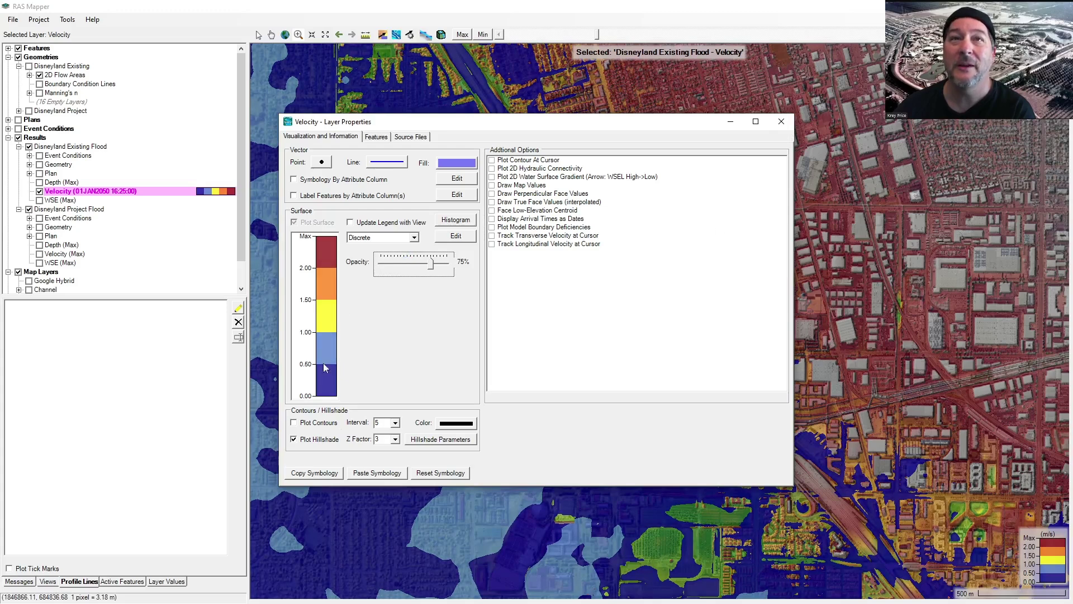
pyautogui.click(781, 121)
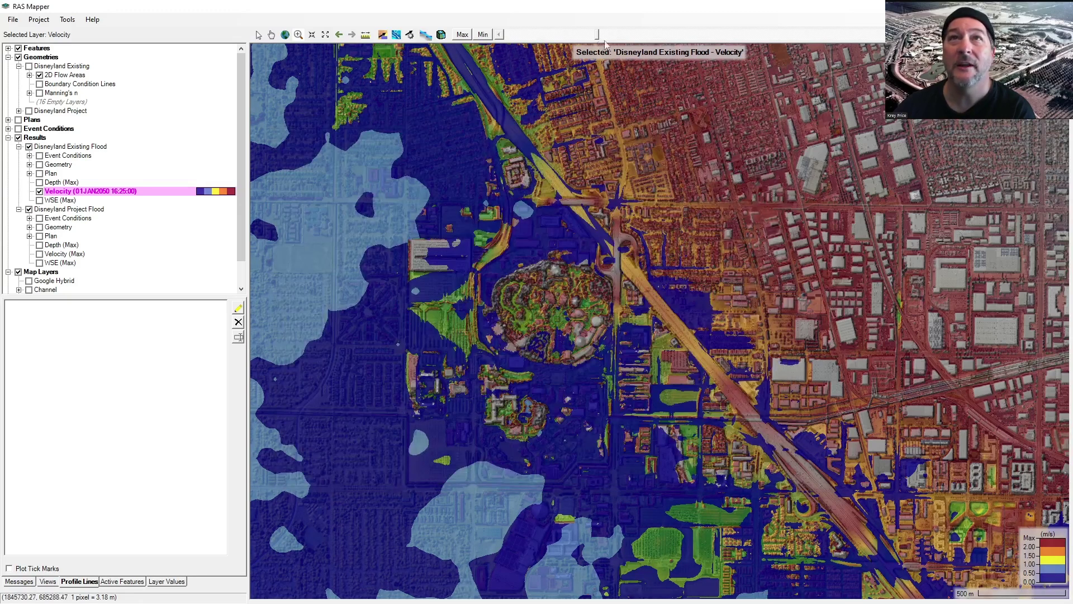
# Step: Set the velocity map to 01JAN2050 16:15:00, replace it with the existing flood's maximum depth, and select the Plan layer
pyautogui.moveTo(598, 36)
pyautogui.mouseDown()
pyautogui.moveTo(557, 36)
pyautogui.moveTo(597, 36)
pyautogui.mouseUp()
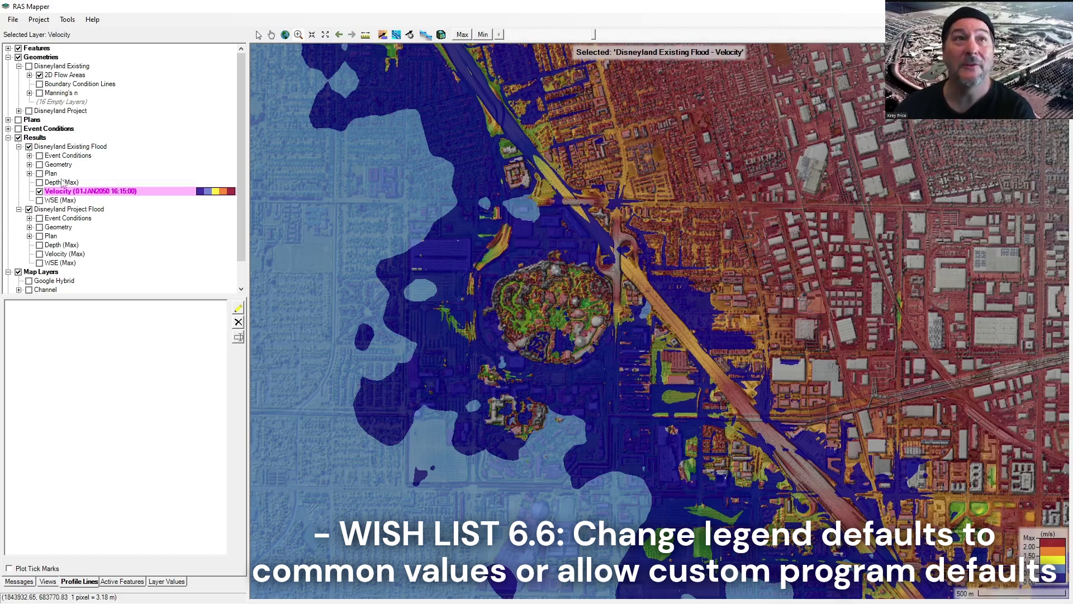
pyautogui.click(40, 191)
pyautogui.click(40, 182)
pyautogui.click(59, 174)
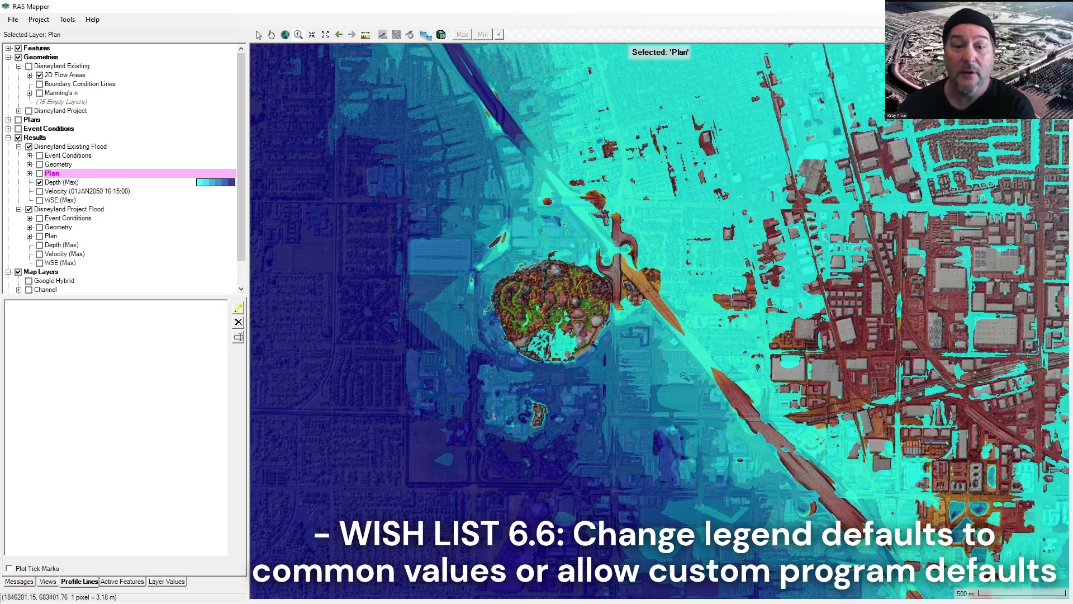
# Step: Review the RAS layer and map surface fill symbology defaults in the program options and close the options
pyautogui.click(65, 22)
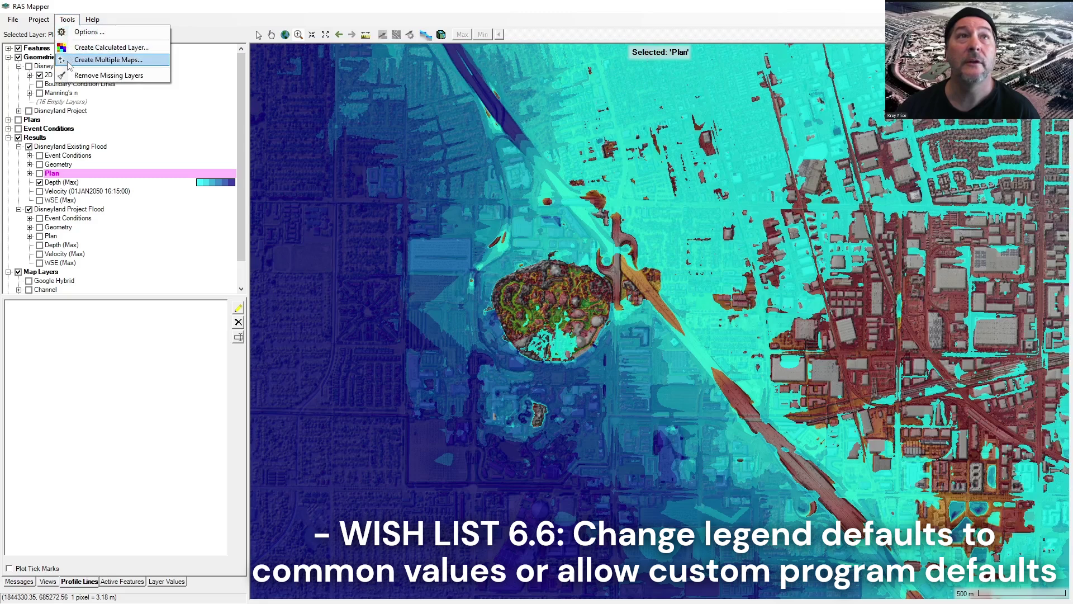
pyautogui.click(81, 32)
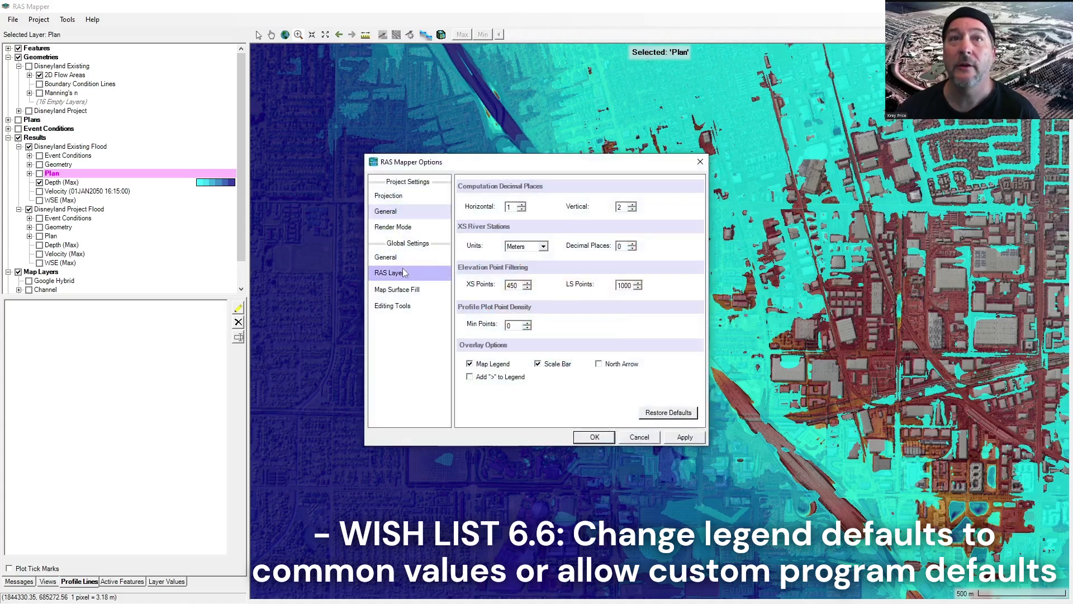
pyautogui.click(386, 257)
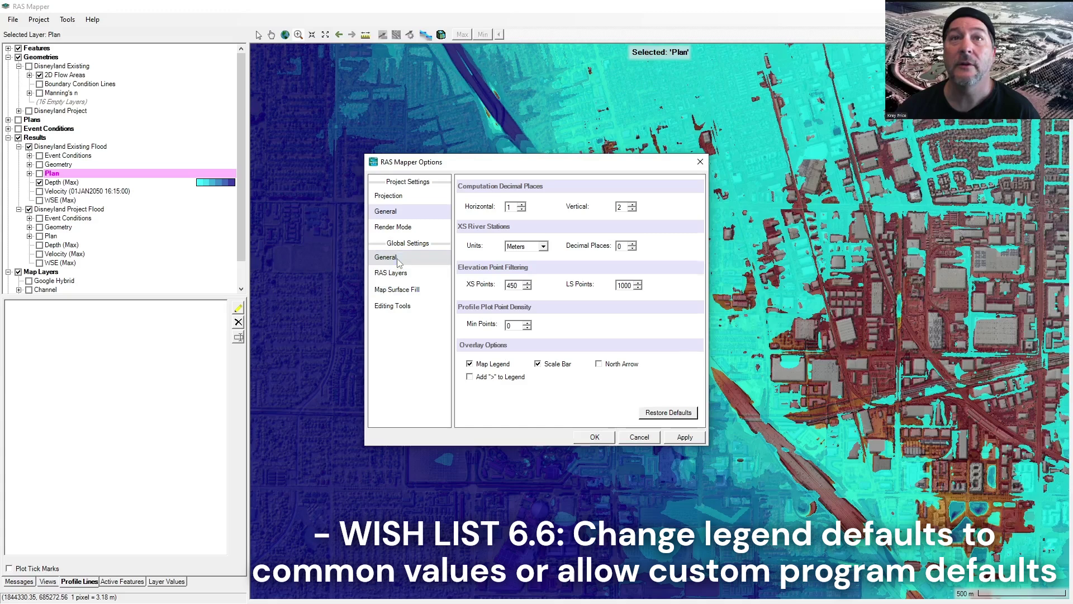
pyautogui.click(397, 274)
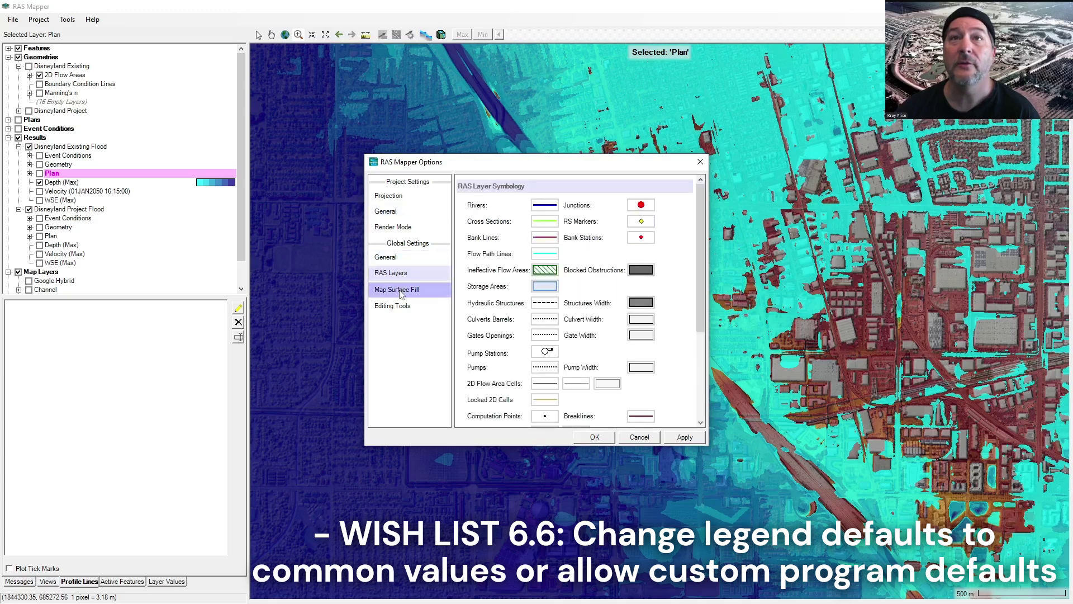
pyautogui.click(401, 293)
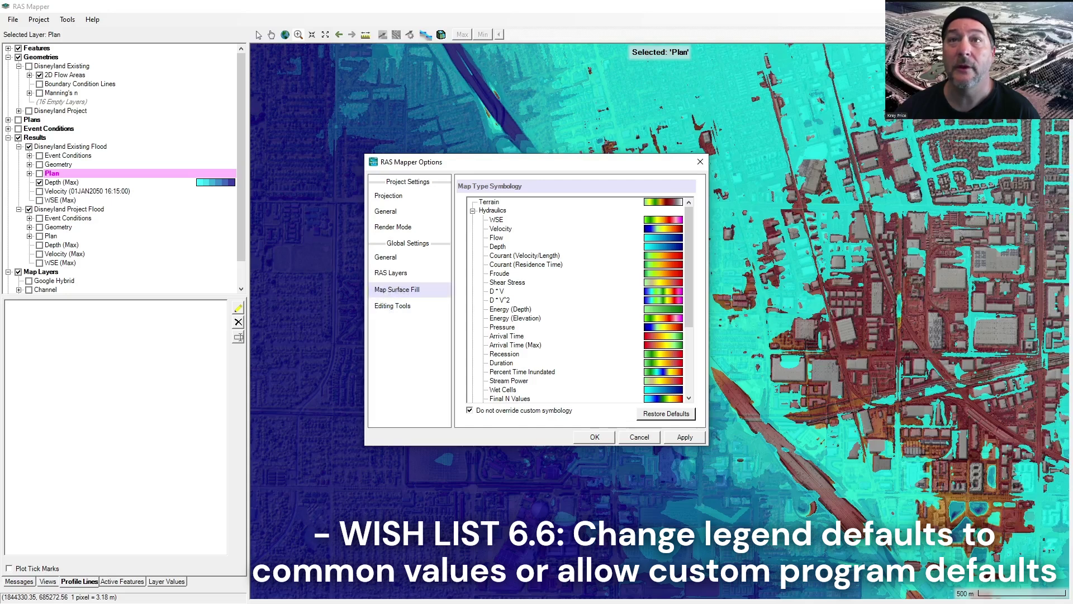
pyautogui.click(595, 437)
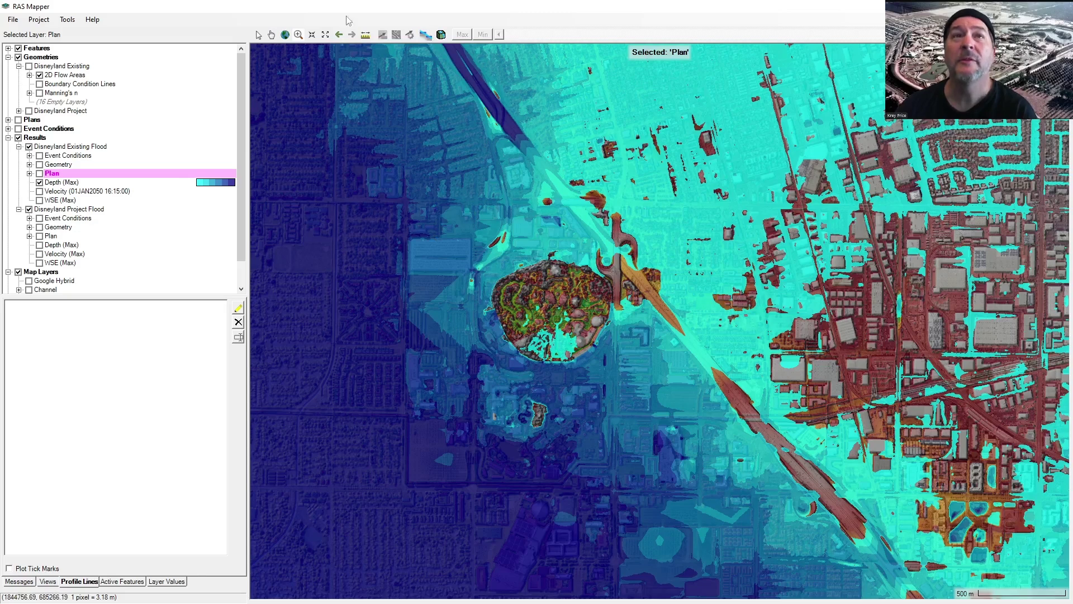
# Step: Set the existing flood's depth map to 01JAN2050 17:15:00 and shrink the window to expose the full time controls
pyautogui.click(76, 186)
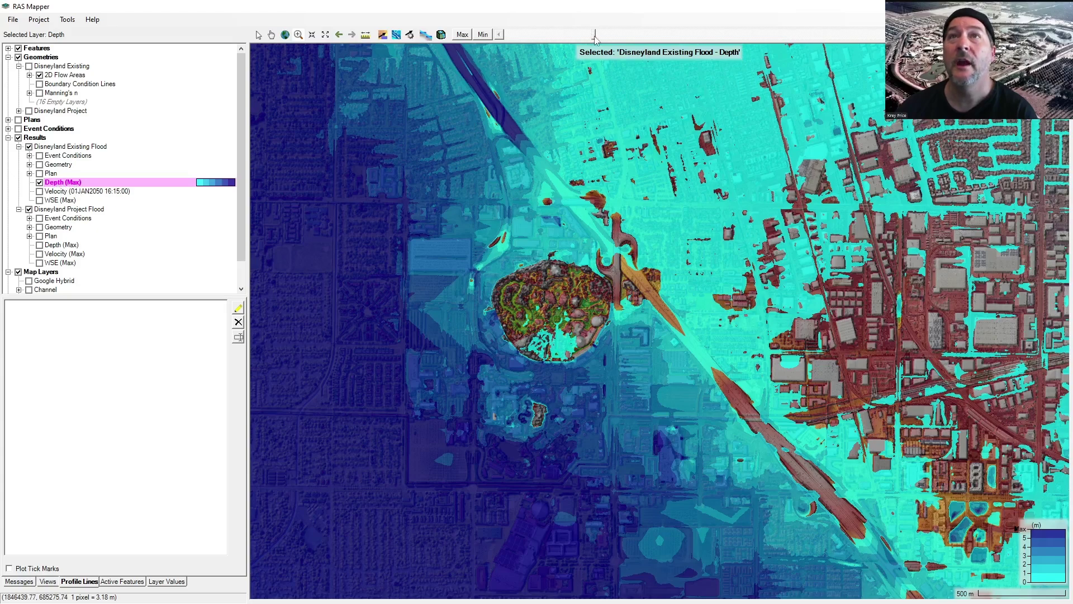
pyautogui.moveTo(596, 40)
pyautogui.mouseDown()
pyautogui.moveTo(564, 39)
pyautogui.moveTo(616, 42)
pyautogui.mouseUp()
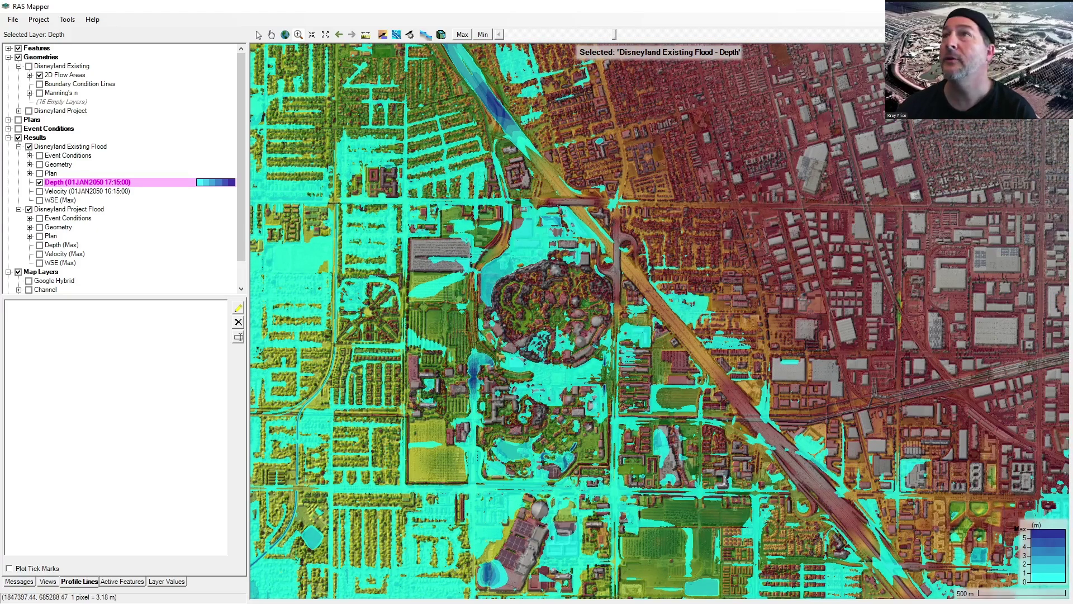
pyautogui.click(1035, 6)
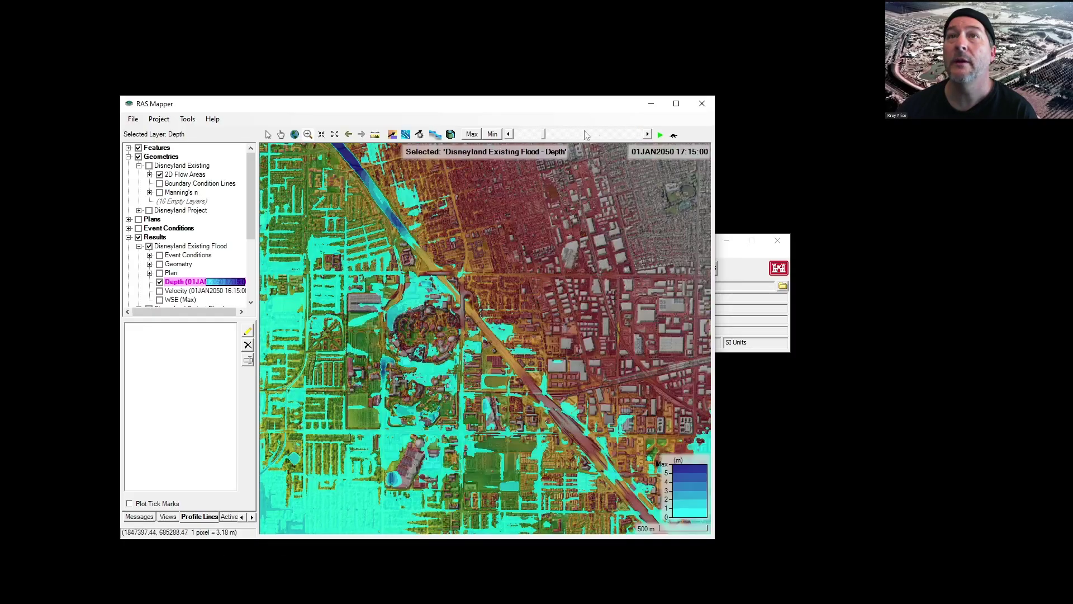
# Step: Step the existing flood's depth map through time to 01JAN2050 22:50:00, check a depth value, and maximize the window
pyautogui.moveTo(547, 138); pyautogui.dragTo(566, 141)
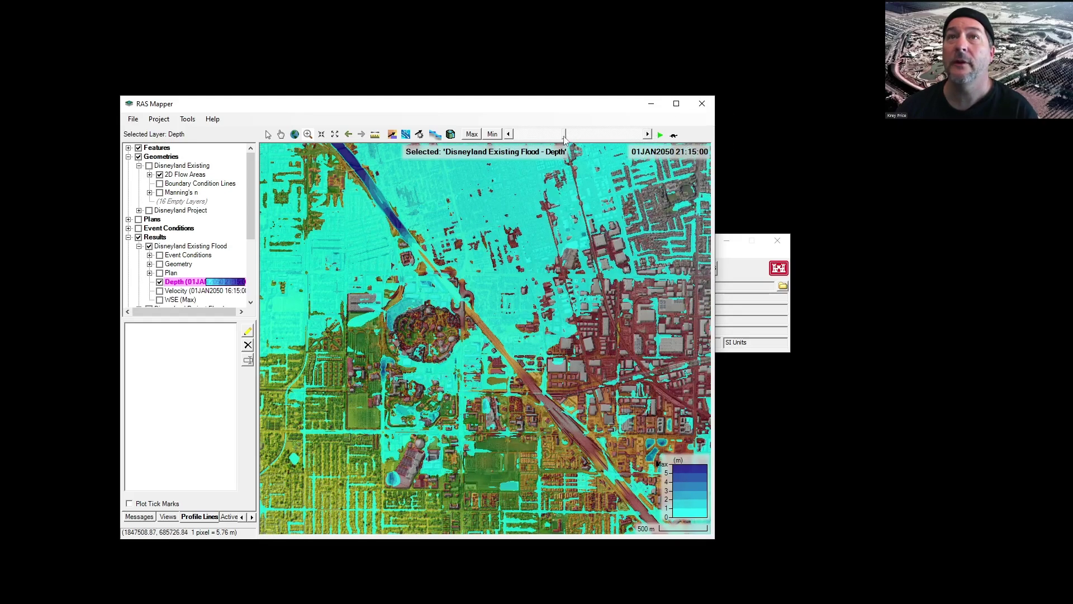
pyautogui.moveTo(564, 140); pyautogui.dragTo(574, 144)
pyautogui.moveTo(571, 108); pyautogui.dragTo(556, 105)
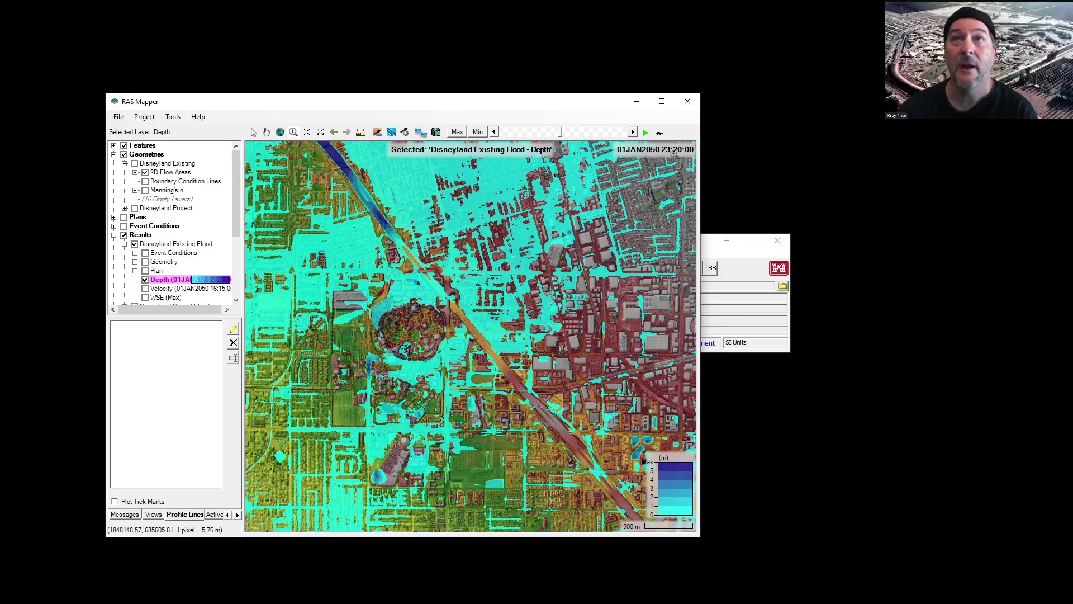
pyautogui.moveTo(562, 134); pyautogui.dragTo(559, 139)
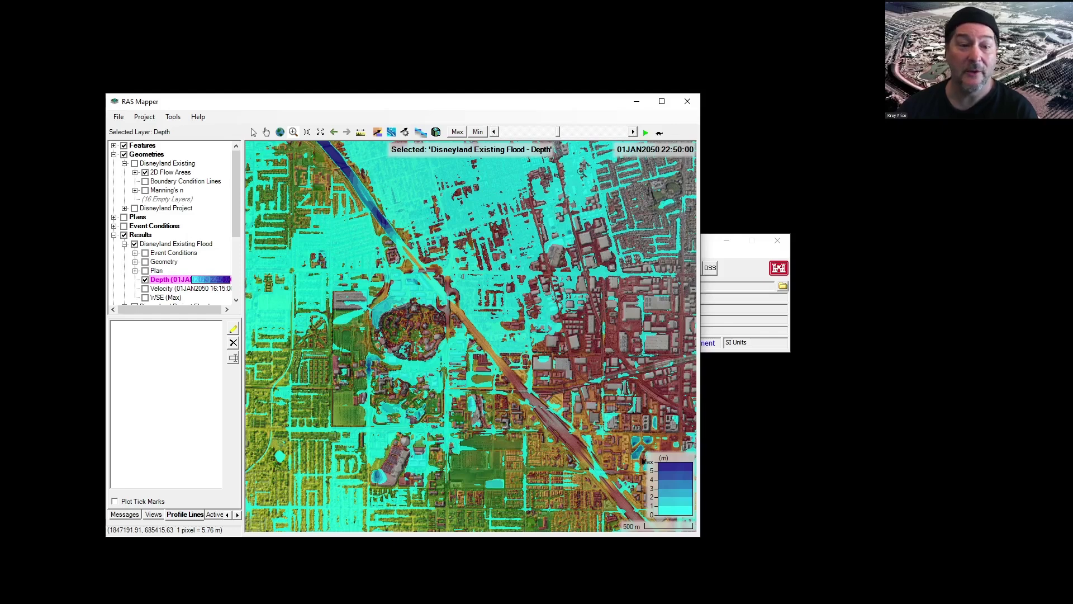
pyautogui.moveTo(576, 163)
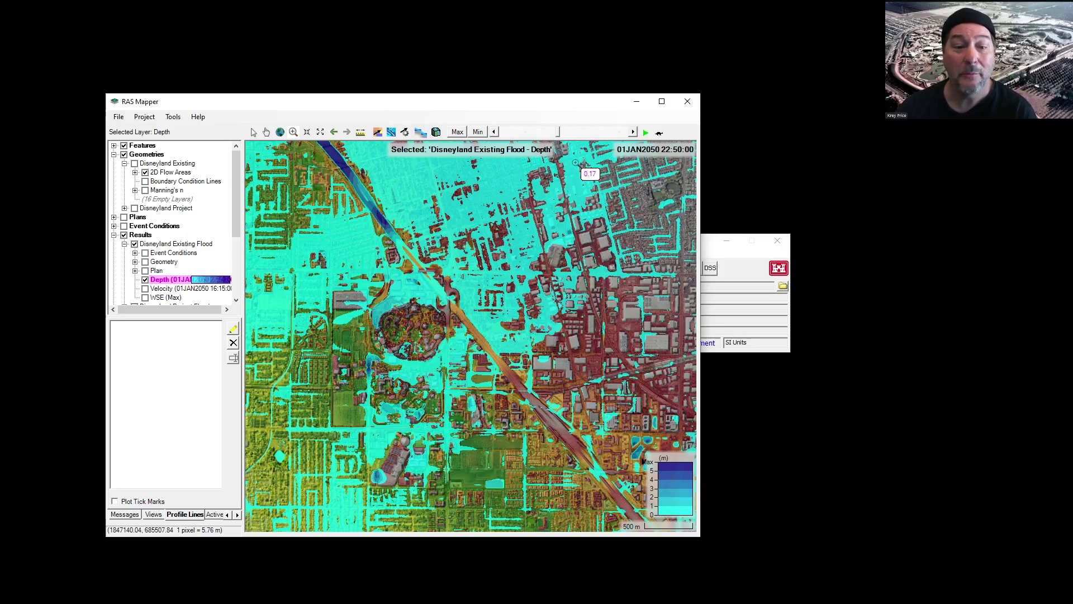
pyautogui.click(662, 101)
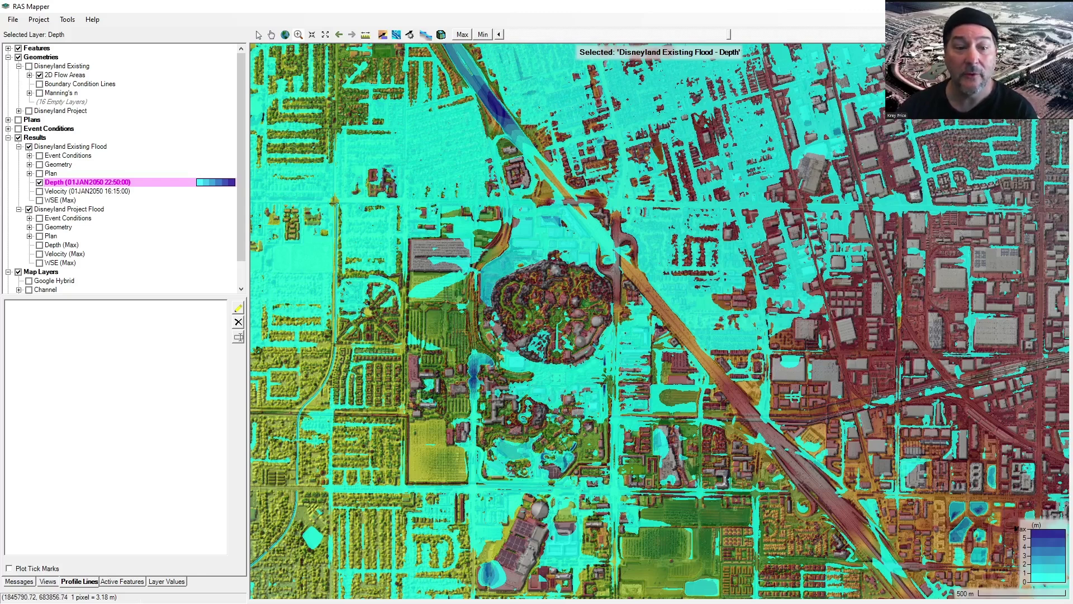
# Step: Compare the existing flood's maximum depth with the 01JAN2050 22:10:00 and 15:35:00 time steps
pyautogui.click(462, 34)
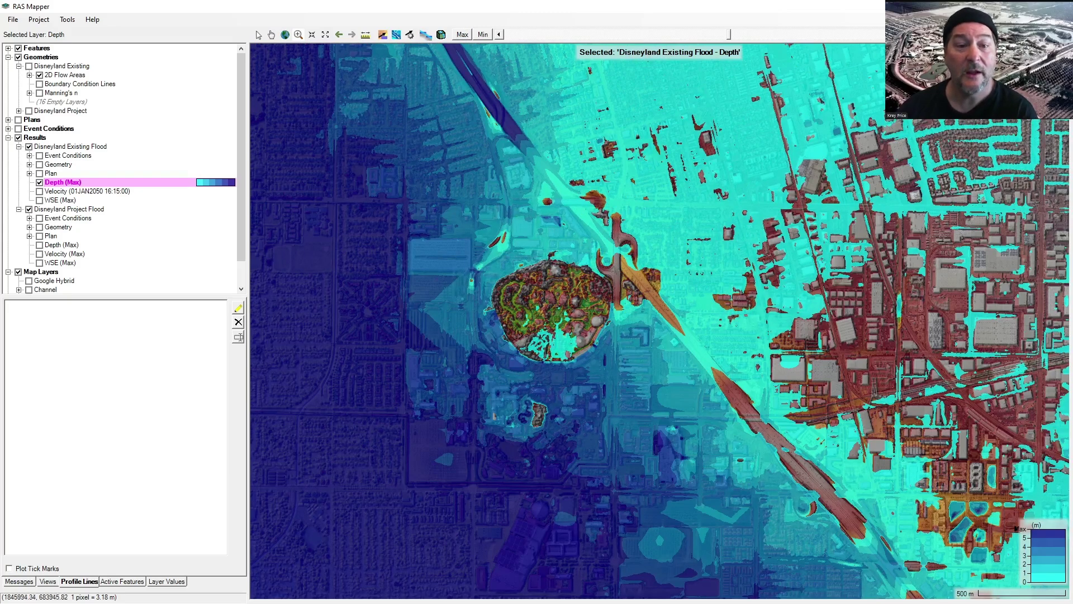
pyautogui.moveTo(651, 323)
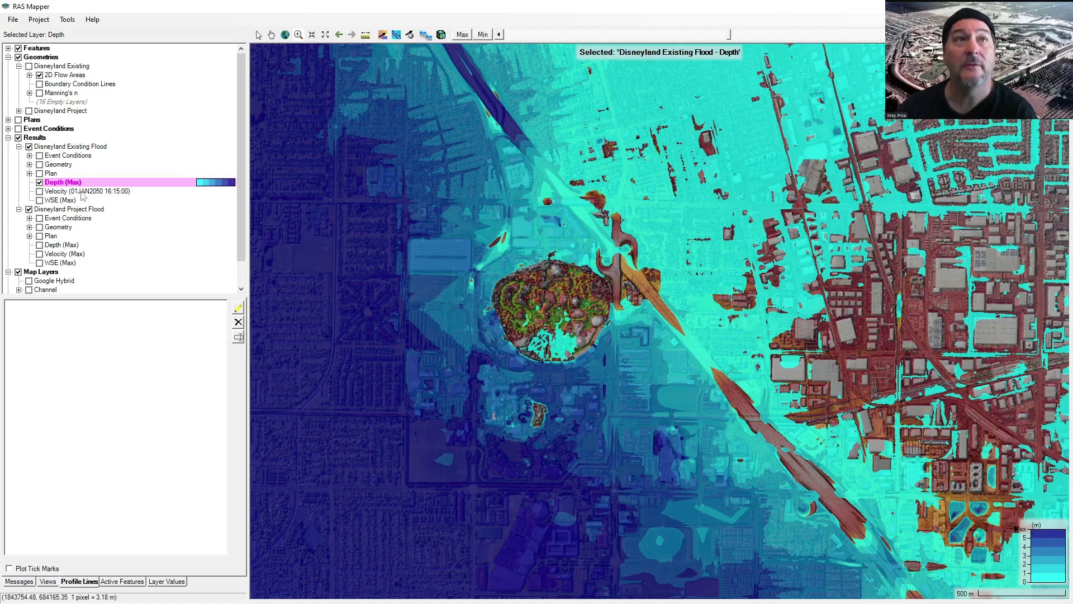
pyautogui.moveTo(730, 36)
pyautogui.mouseDown()
pyautogui.moveTo(590, 35)
pyautogui.moveTo(715, 35)
pyautogui.mouseUp()
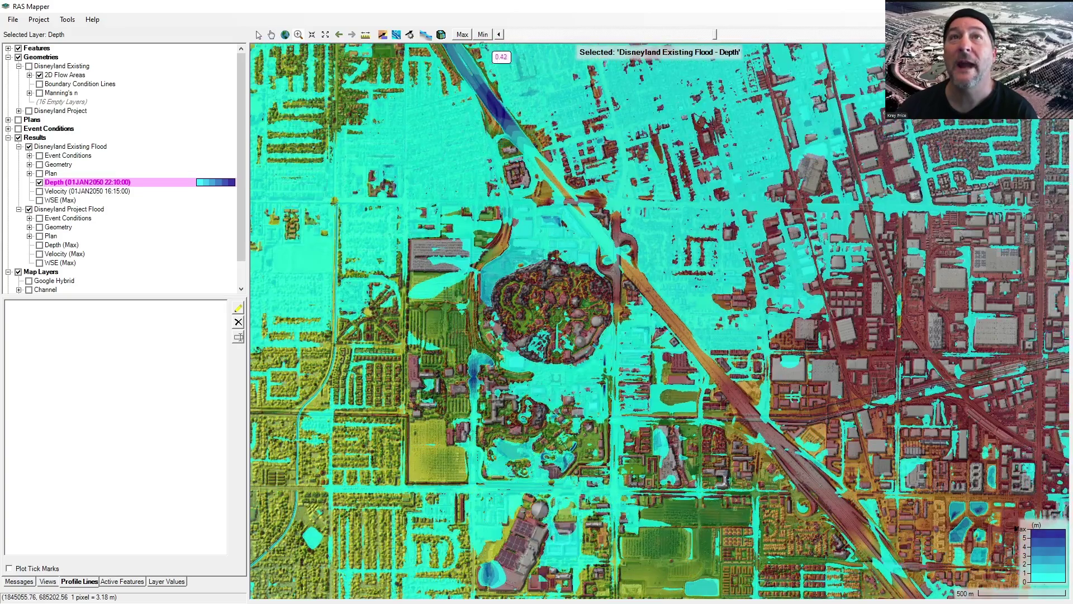
pyautogui.click(462, 34)
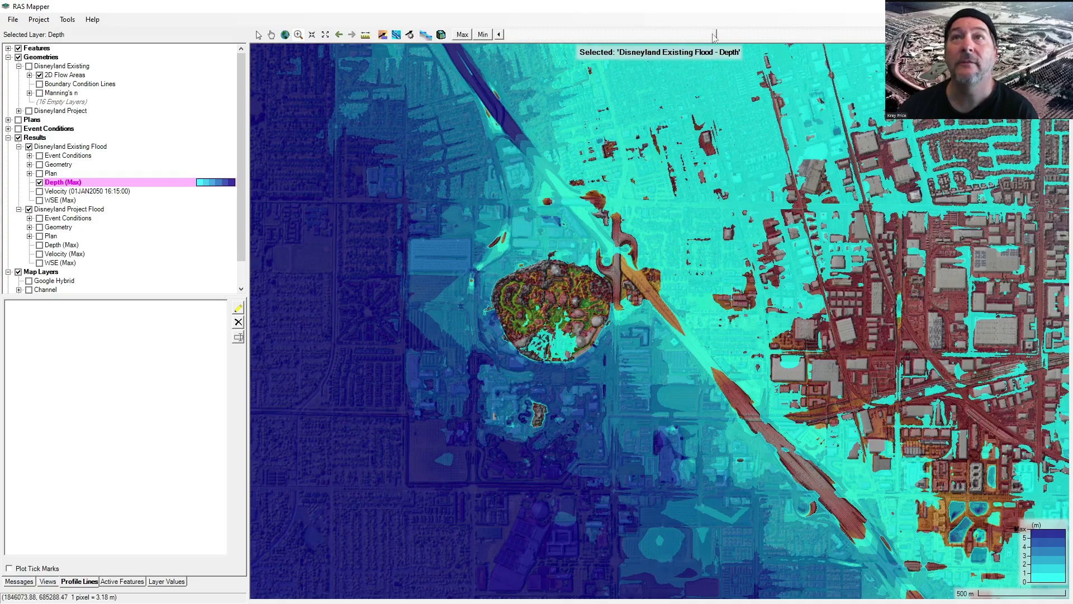
pyautogui.moveTo(715, 34); pyautogui.dragTo(579, 40)
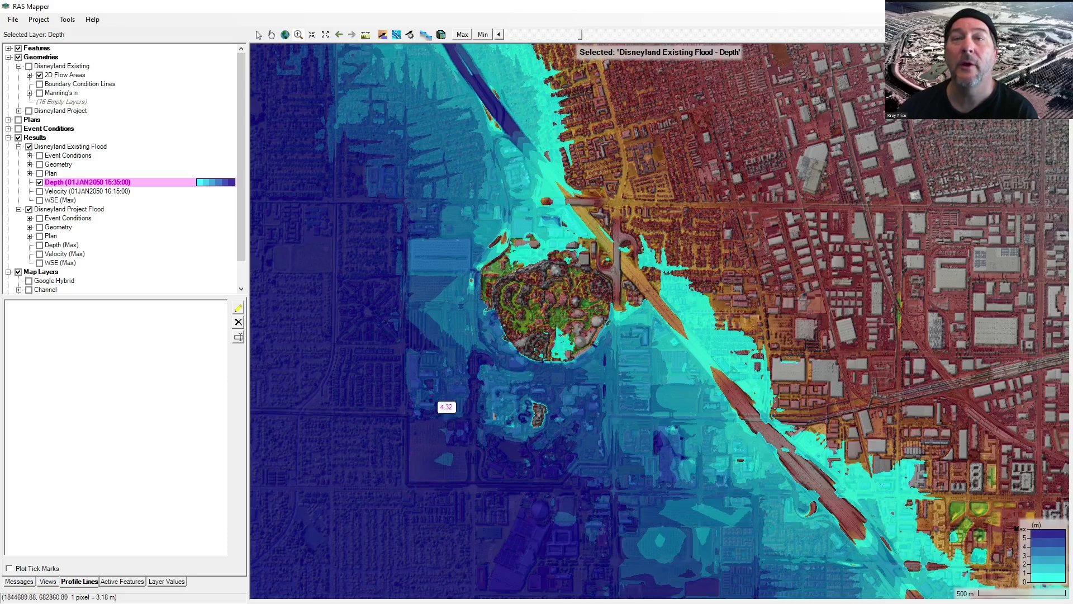
# Step: Replace the existing flood's depth map with its velocity at 01JAN2050 15:20:00 and view the upstream canyon reach
pyautogui.click(40, 191)
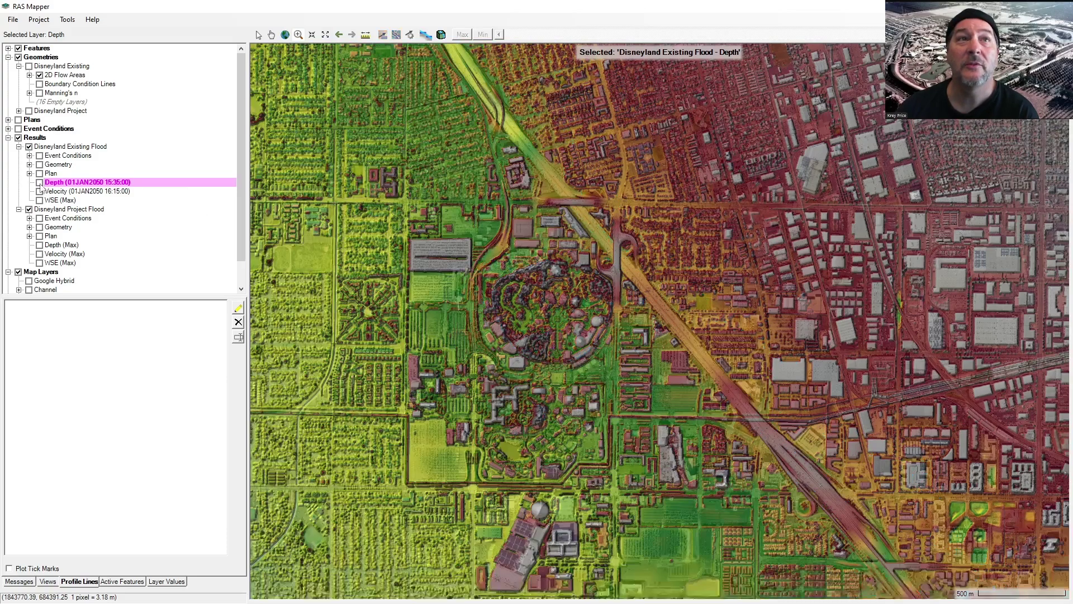
pyautogui.click(58, 193)
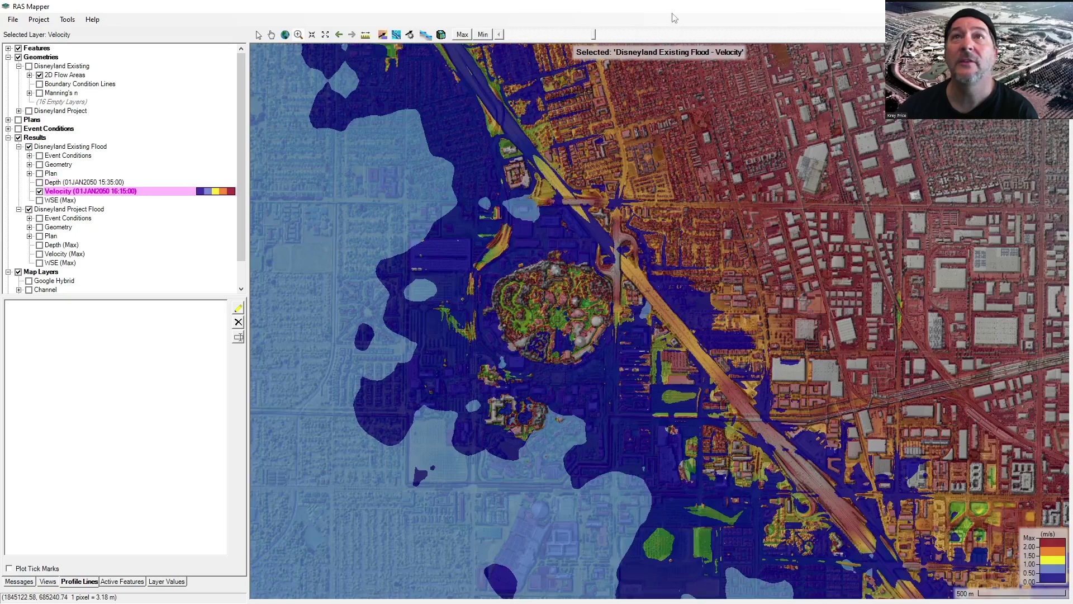
pyautogui.moveTo(595, 35)
pyautogui.mouseDown()
pyautogui.moveTo(605, 35)
pyautogui.moveTo(575, 34)
pyautogui.mouseUp()
pyautogui.scroll(-5, 696, 204)
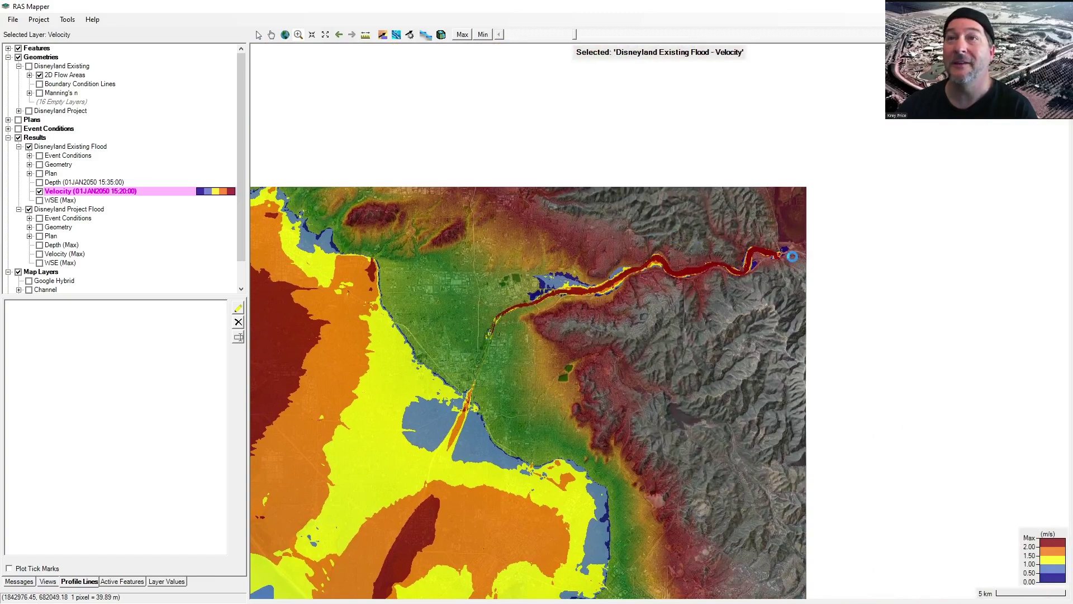
pyautogui.scroll(5, 793, 256)
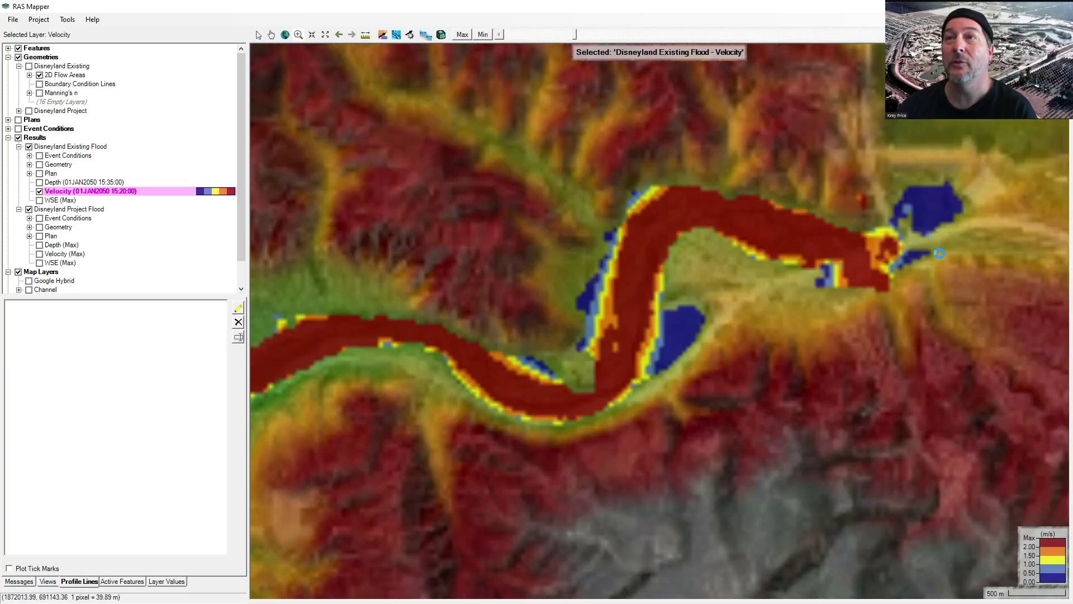
pyautogui.scroll(2, 937, 253)
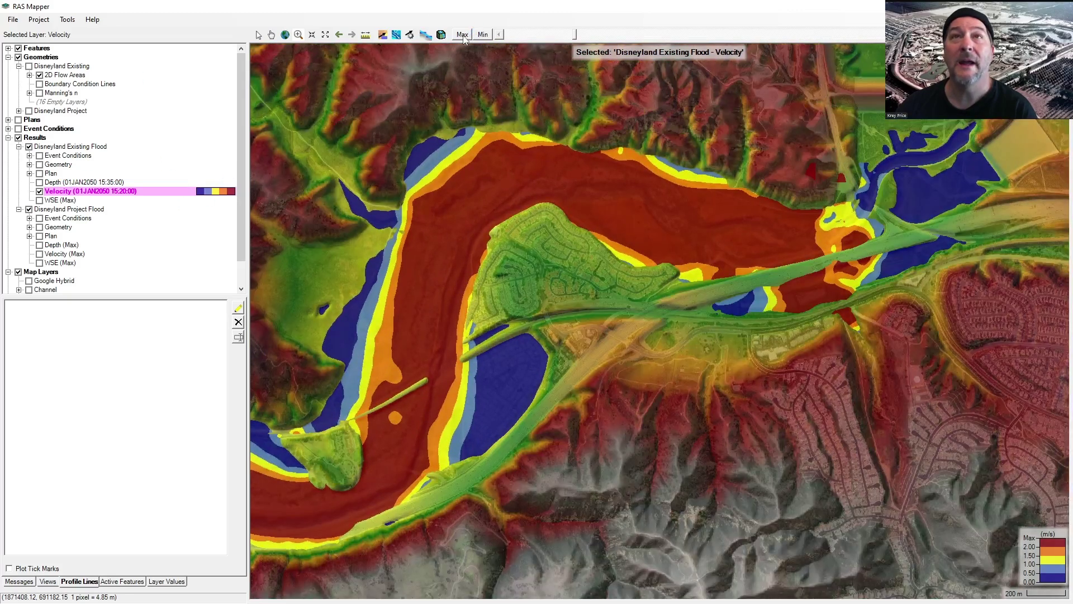
# Step: Show the canyon's maximum velocity, set the velocity time to 01JAN2050 18:55:00, and examine velocities from the canyon to the coast
pyautogui.click(462, 34)
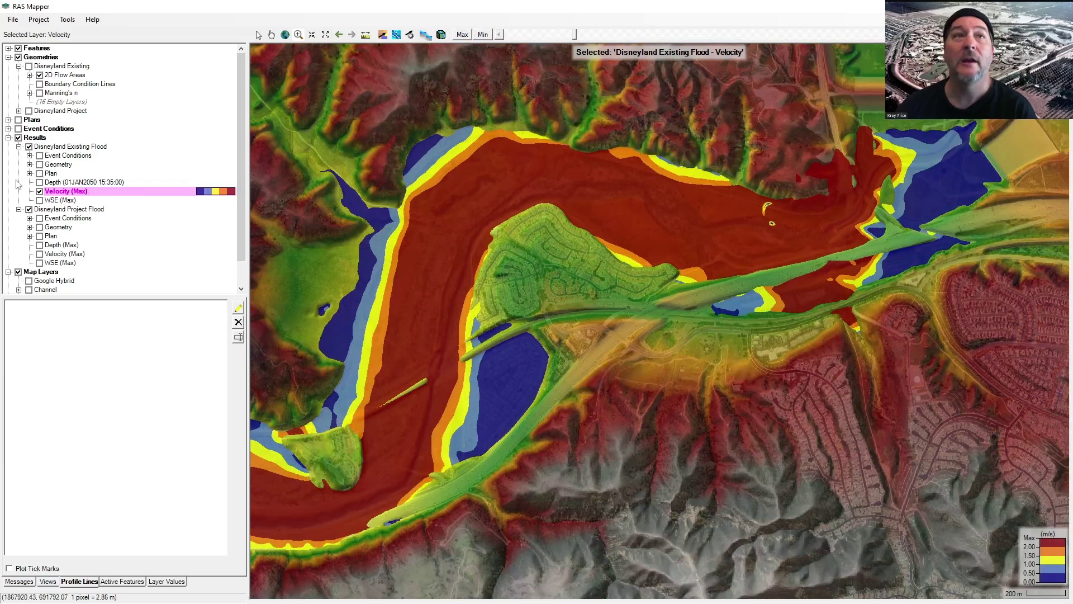
pyautogui.moveTo(575, 38); pyautogui.dragTo(648, 43)
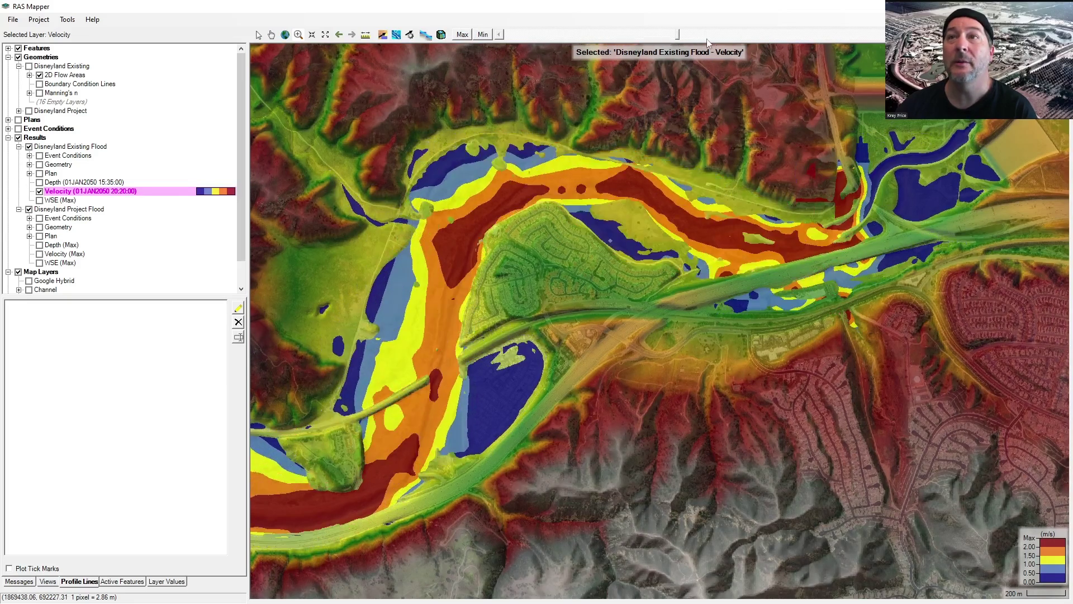
pyautogui.scroll(-2, 649, 313)
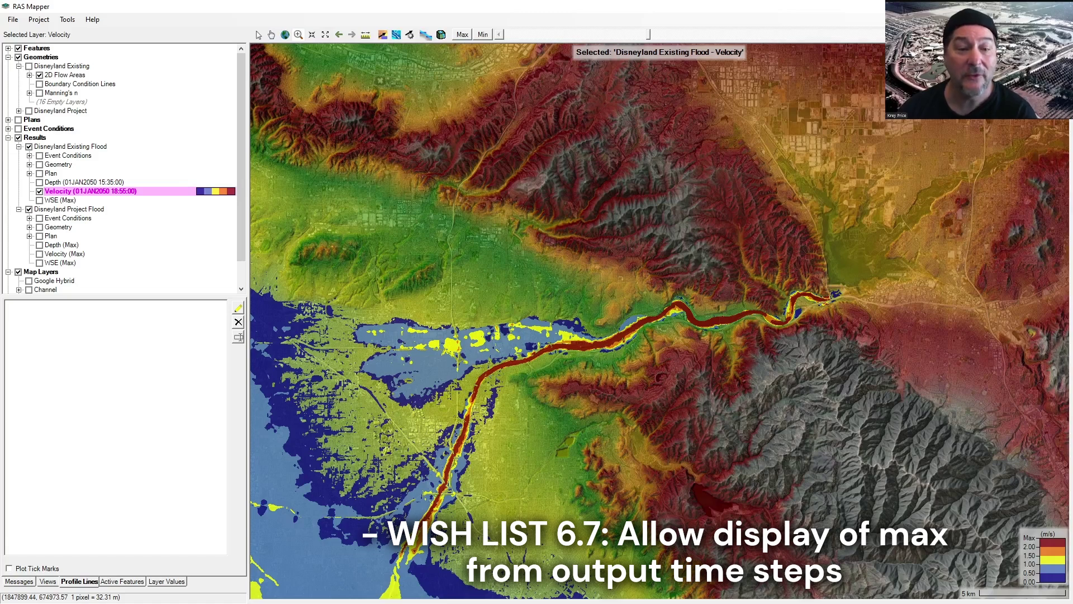
pyautogui.moveTo(570, 383); pyautogui.dragTo(748, 299)
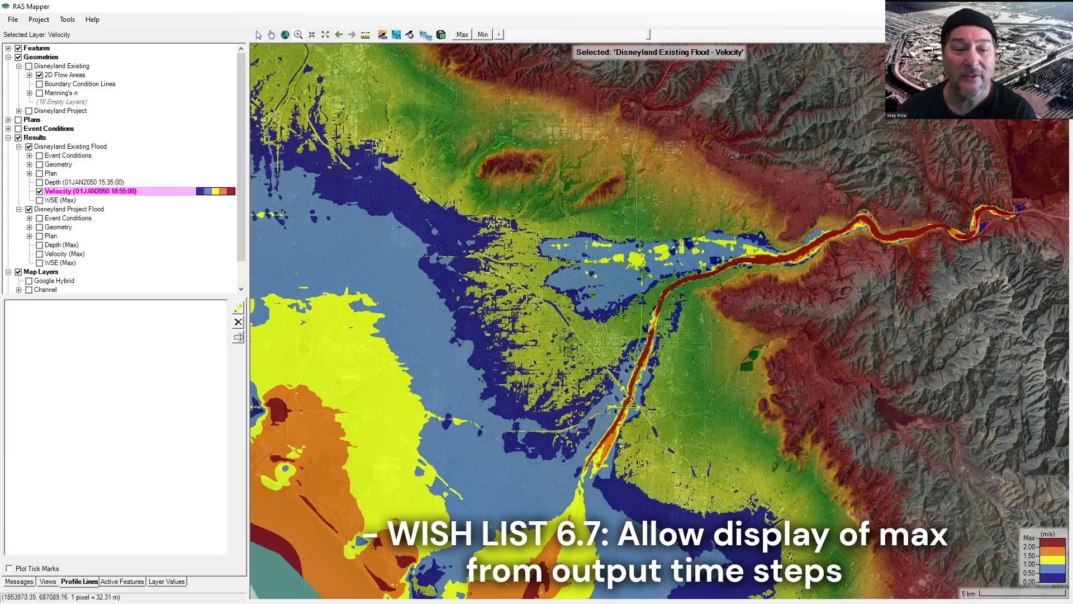
pyautogui.moveTo(624, 285)
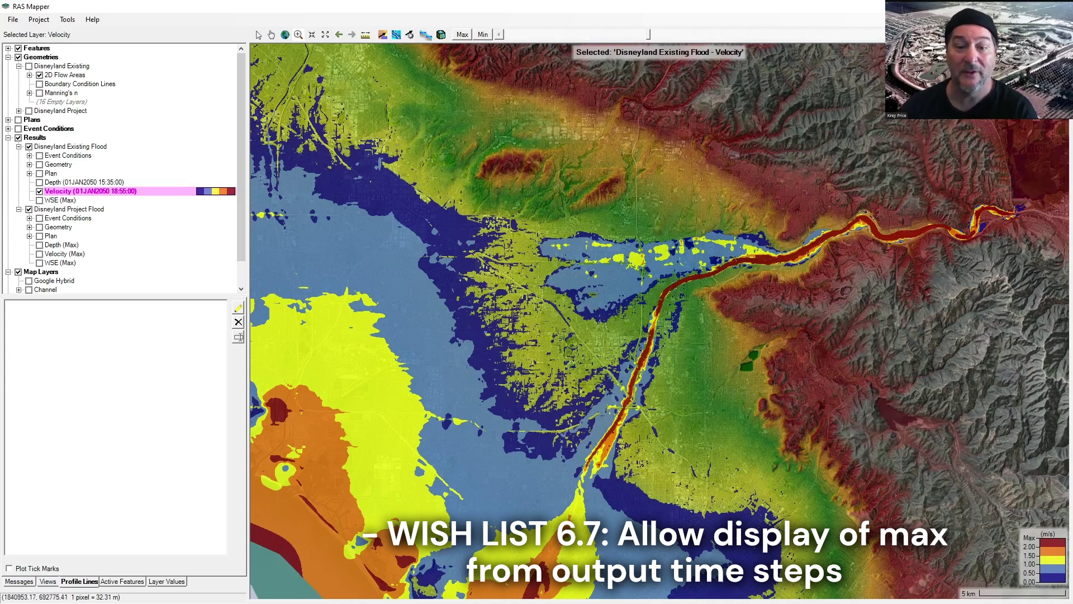
pyautogui.moveTo(440, 346)
pyautogui.moveTo(441, 346); pyautogui.dragTo(566, 275)
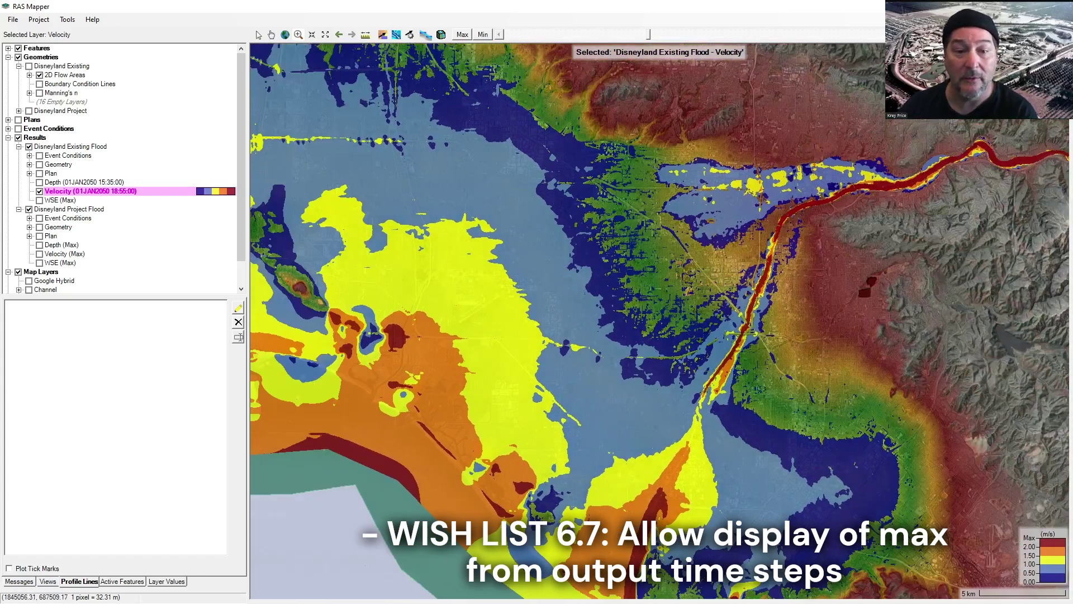
pyautogui.moveTo(550, 351)
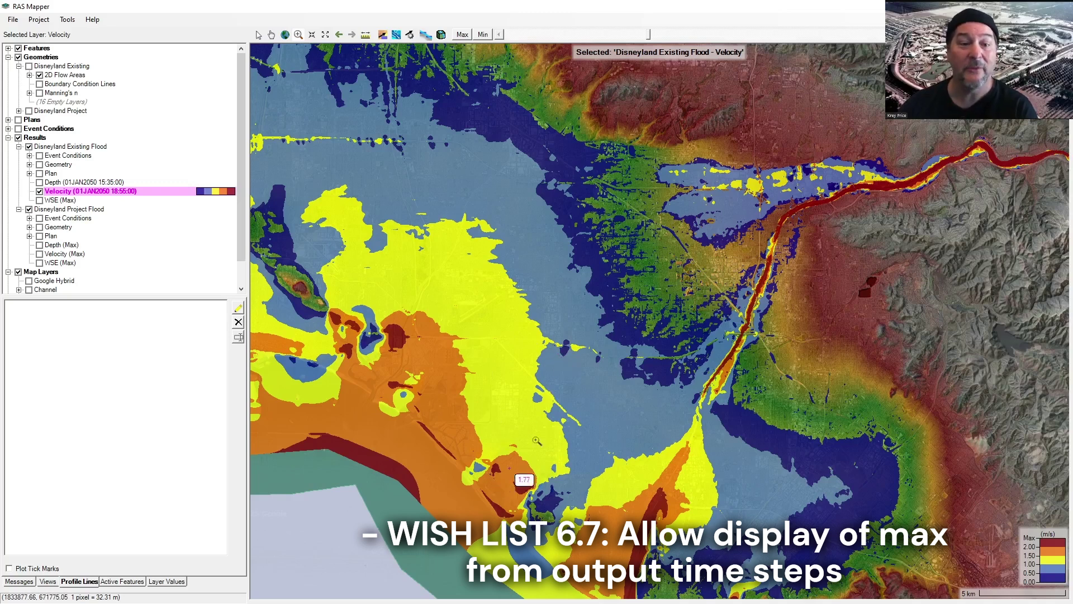
pyautogui.moveTo(502, 354); pyautogui.dragTo(614, 304)
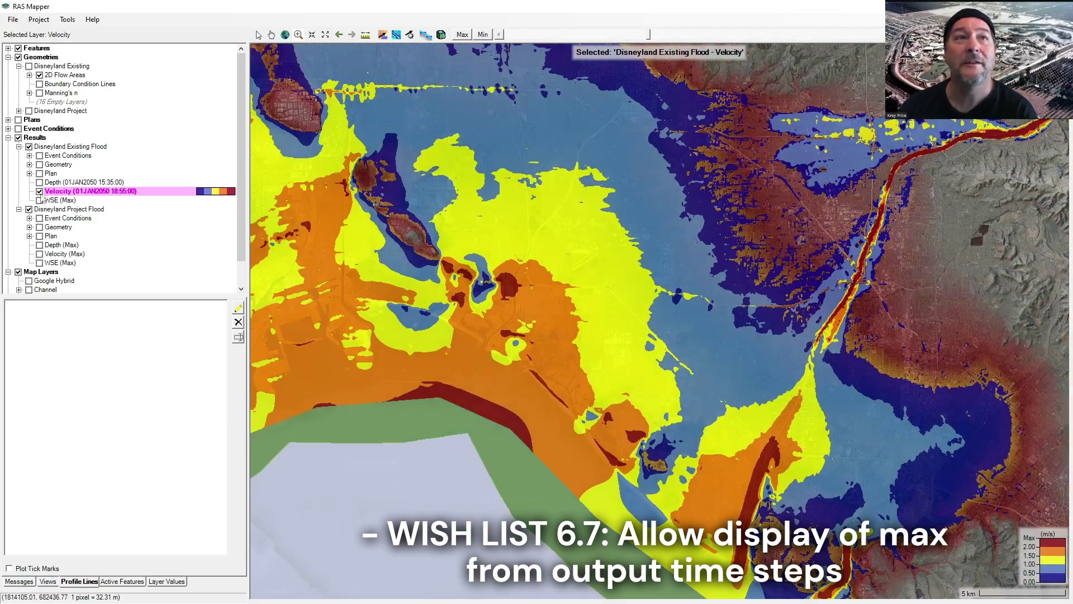
# Step: Replace the existing flood's velocity map with its depth layer and set it to the maximum profile
pyautogui.click(39, 191)
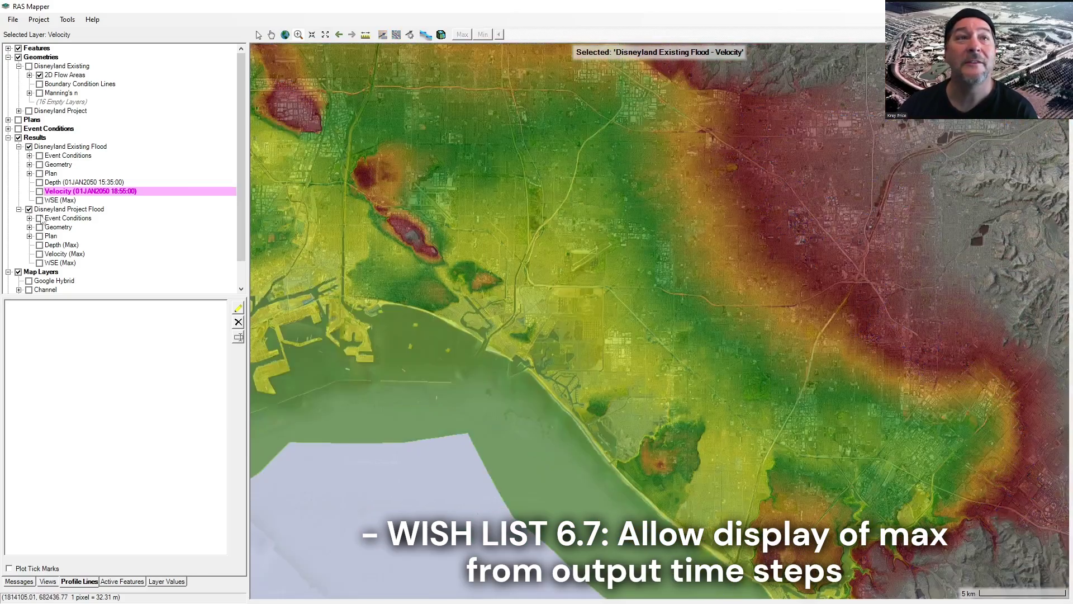
pyautogui.click(39, 182)
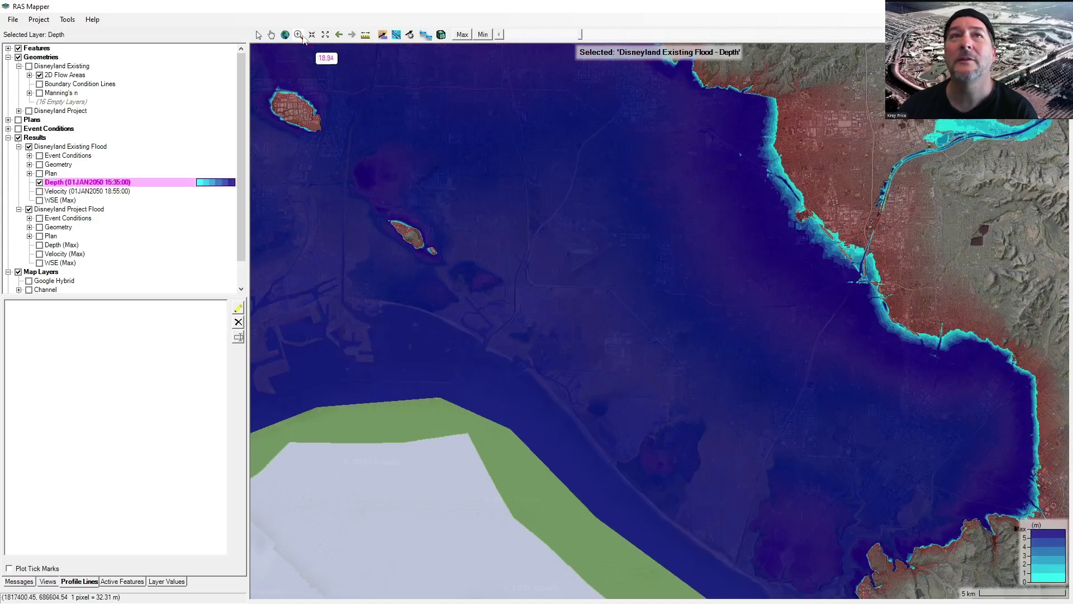
pyautogui.click(462, 34)
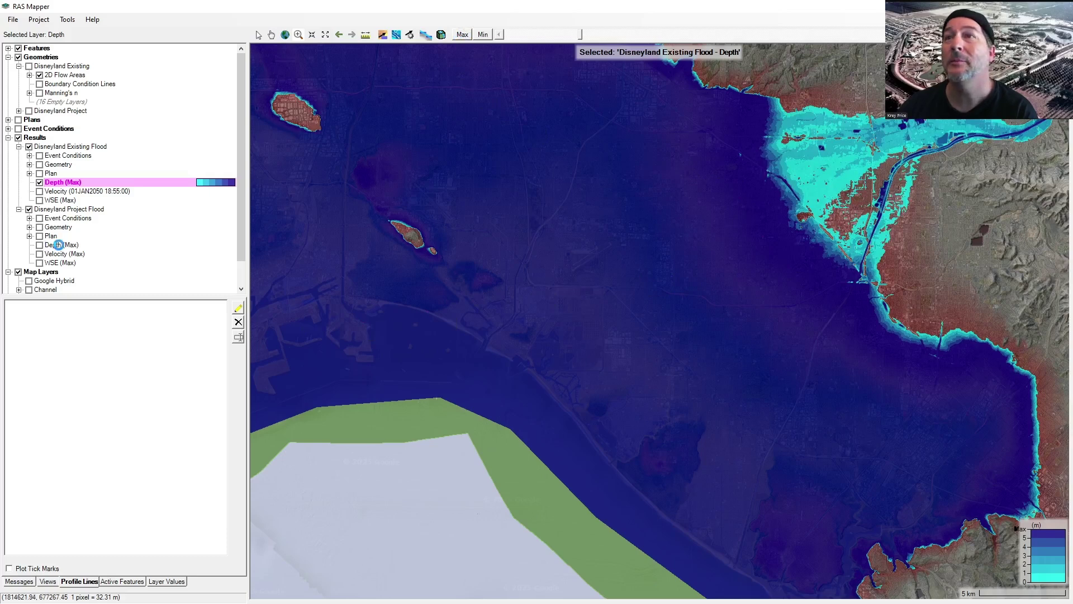
# Step: Display the project flood's maximum depth and compare it around the Disneyland park with the existing flood's depth
pyautogui.click(59, 245)
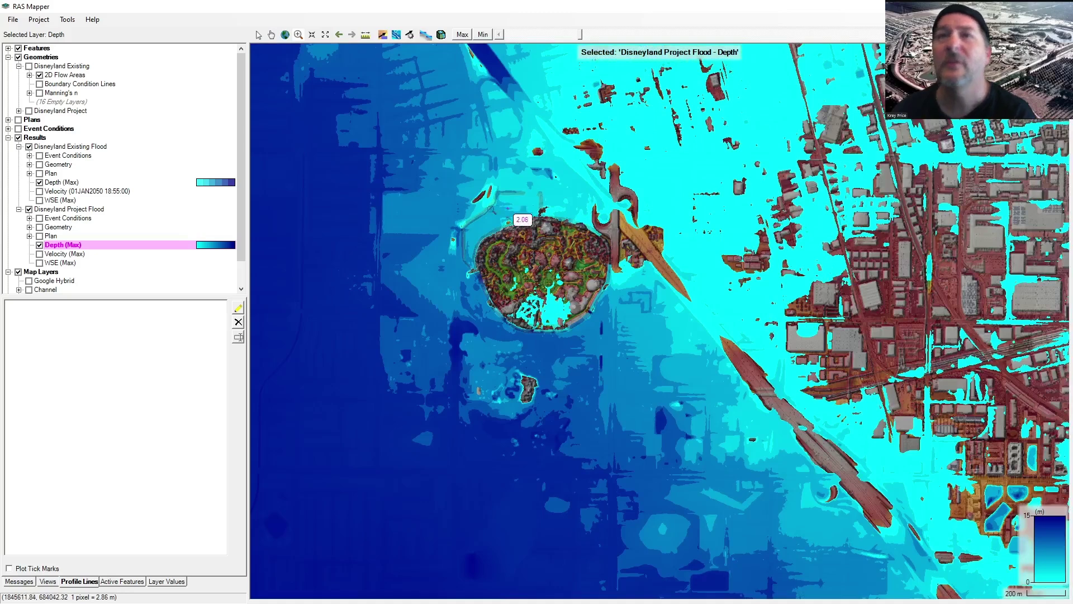
pyautogui.moveTo(404, 182); pyautogui.dragTo(789, 418)
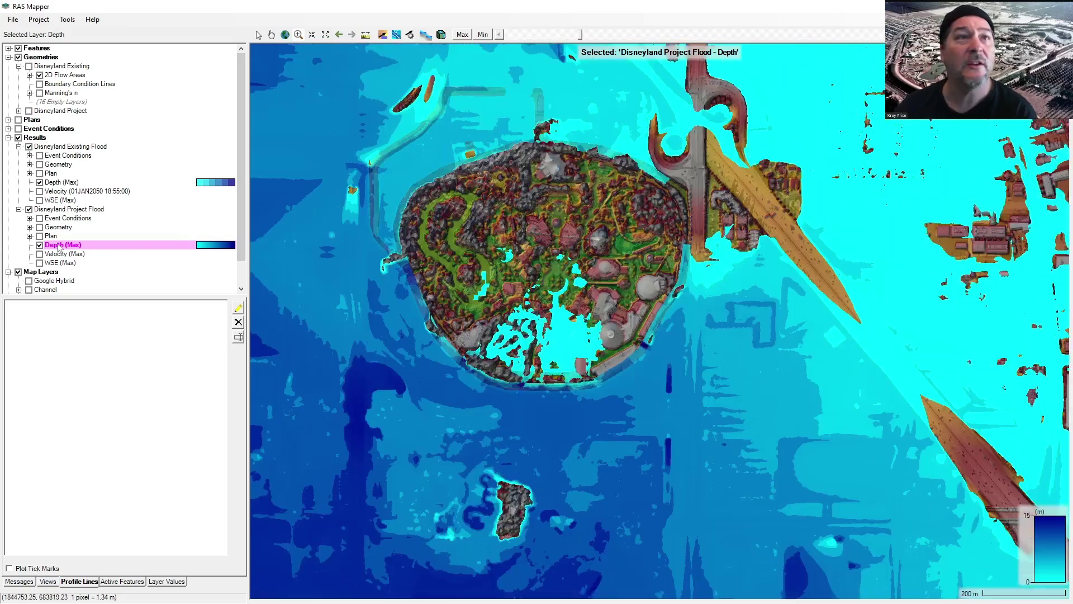
pyautogui.click(40, 182)
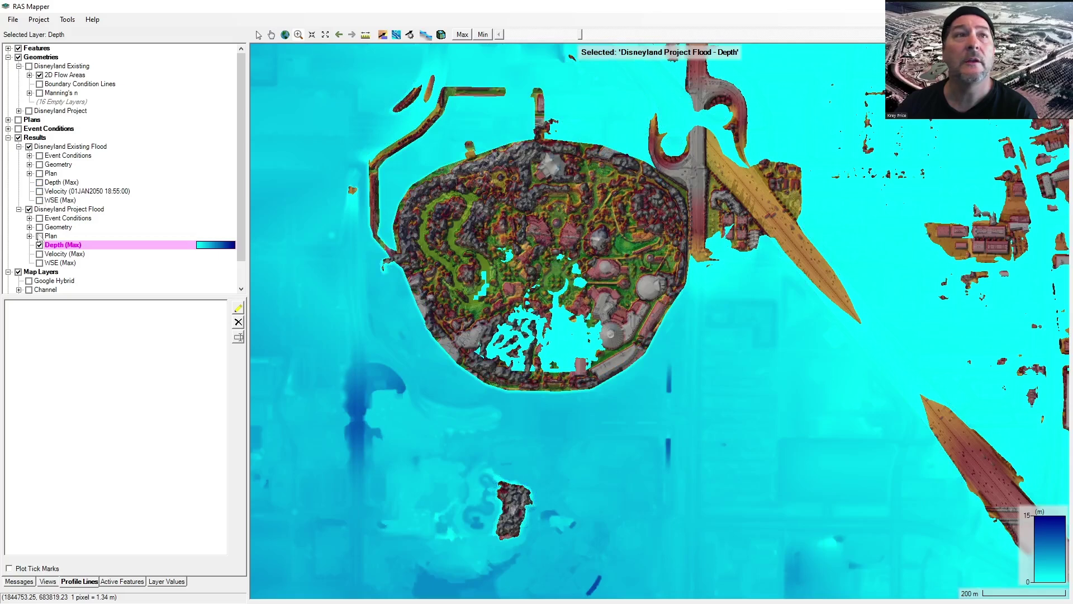
pyautogui.click(39, 191)
pyautogui.click(40, 182)
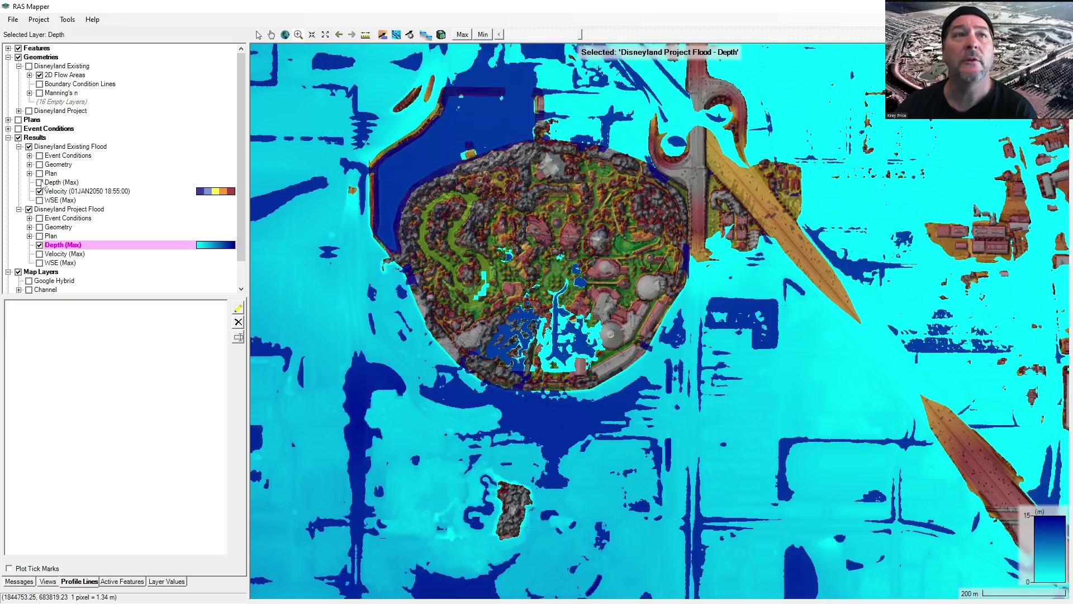
pyautogui.click(40, 246)
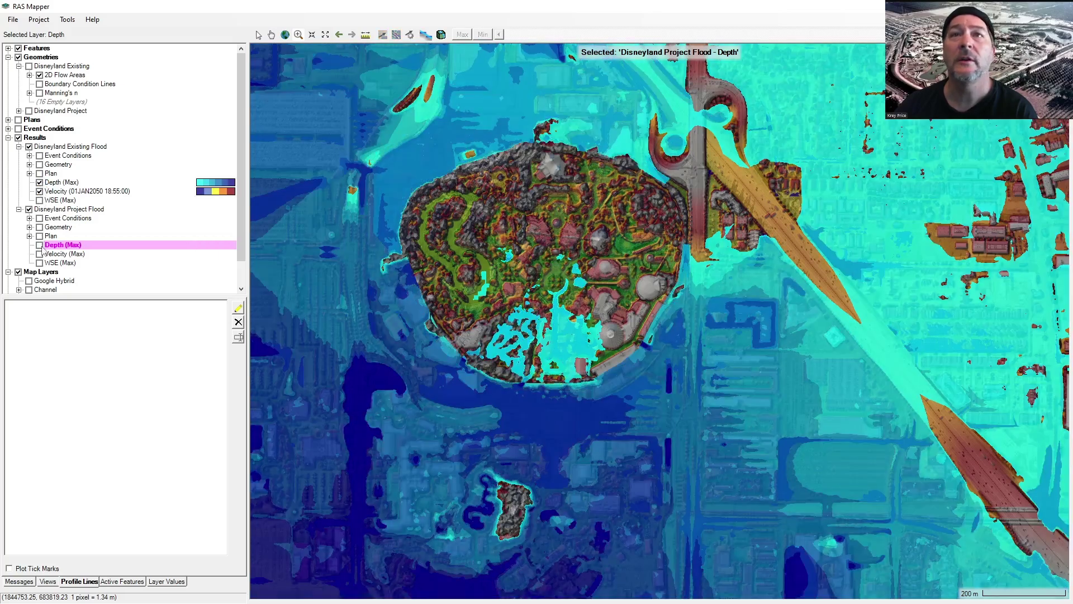
pyautogui.click(40, 246)
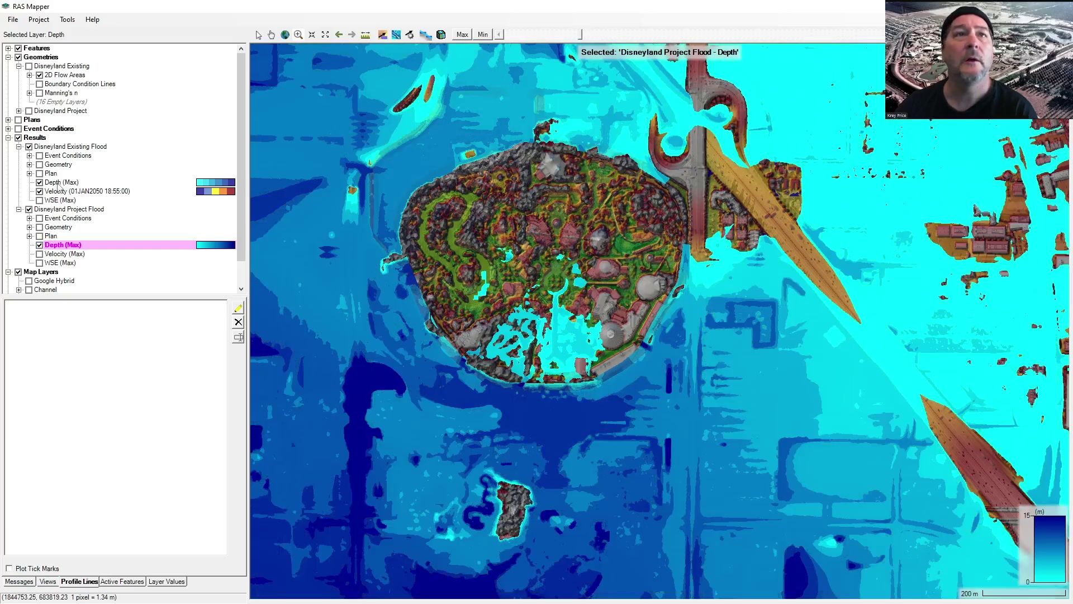
# Step: Recreate the project flood's depth color ramp with a maximum of 5 and 6 values
pyautogui.doubleClick(62, 246)
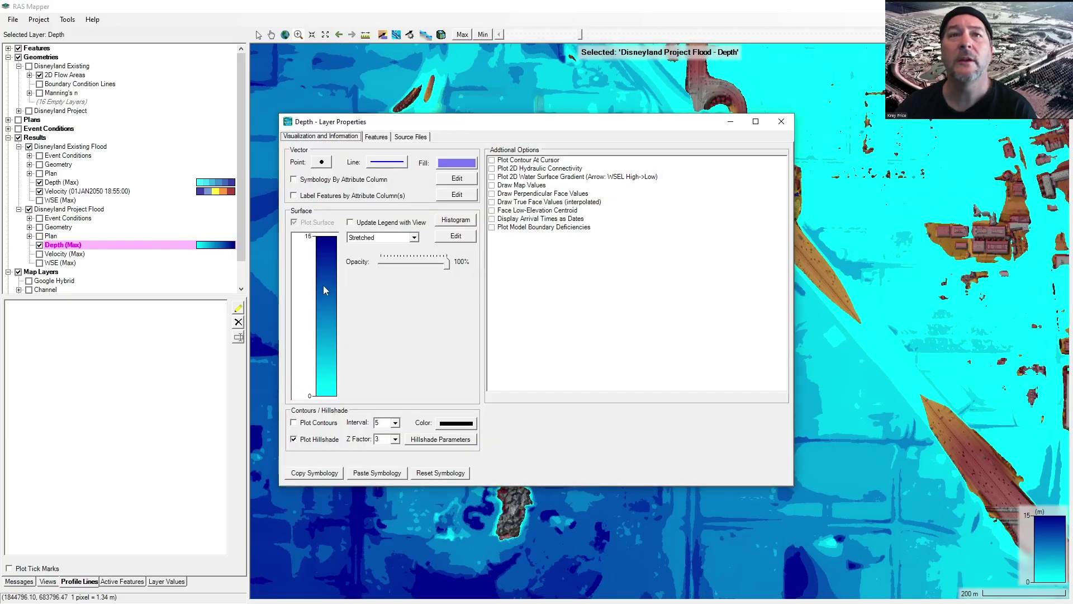
pyautogui.click(324, 288)
pyautogui.write('5')
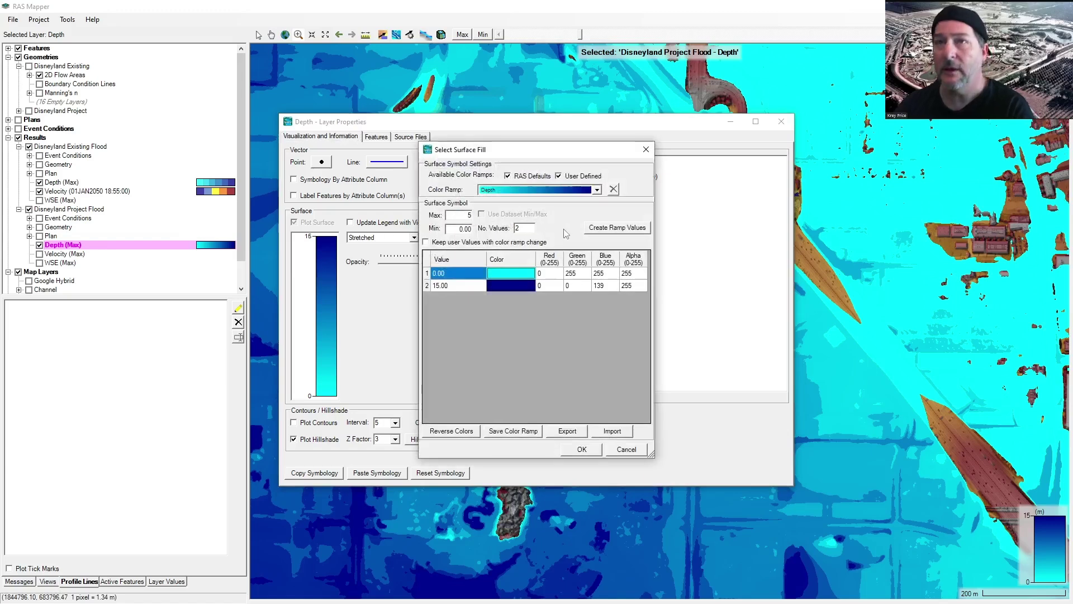
pyautogui.write('6')
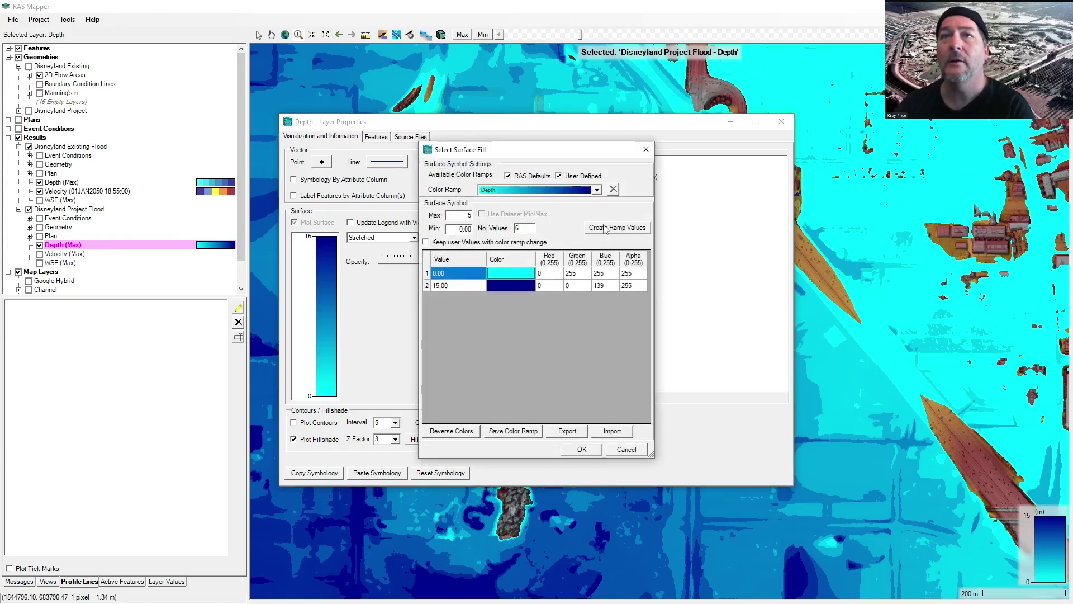
pyautogui.click(617, 227)
pyautogui.click(582, 448)
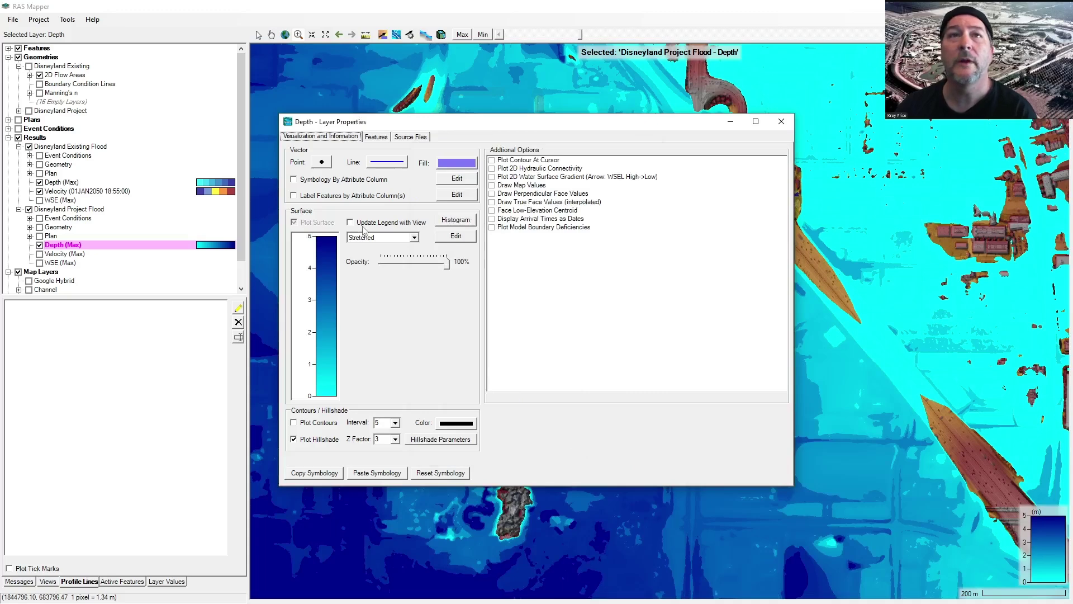
# Step: Change the project flood's depth surface fill to Discrete and reduce its opacity to 70%
pyautogui.click(414, 237)
pyautogui.click(380, 252)
pyautogui.click(401, 262)
pyautogui.click(401, 262)
pyautogui.click(400, 261)
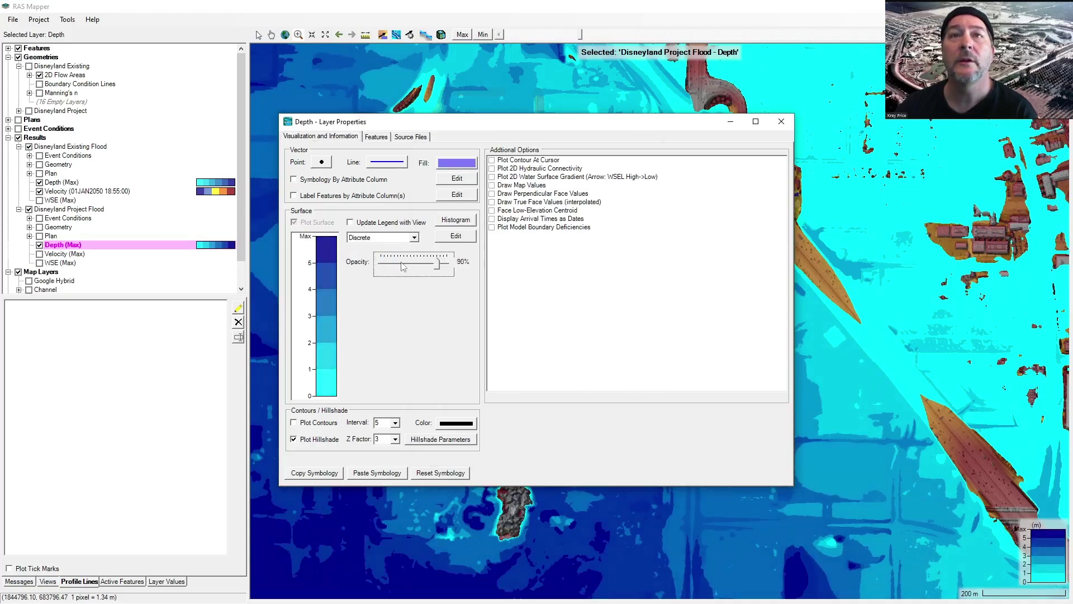
pyautogui.click(401, 261)
pyautogui.click(400, 262)
pyautogui.click(401, 262)
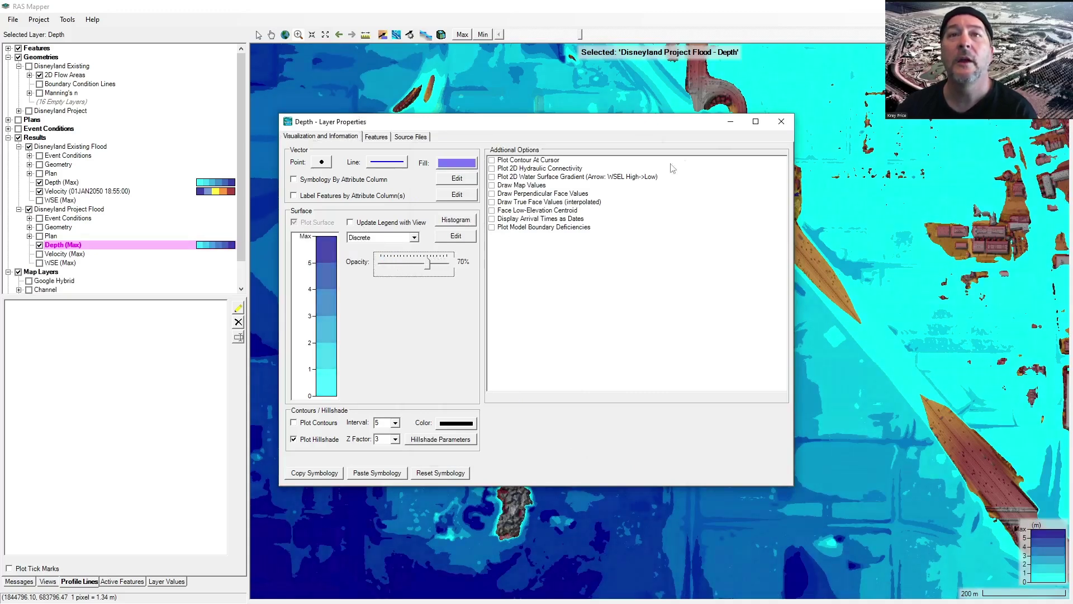
pyautogui.click(781, 122)
# Step: Hide the existing flood's velocity and alternate between the existing and project maximum depths around the park
pyautogui.click(40, 182)
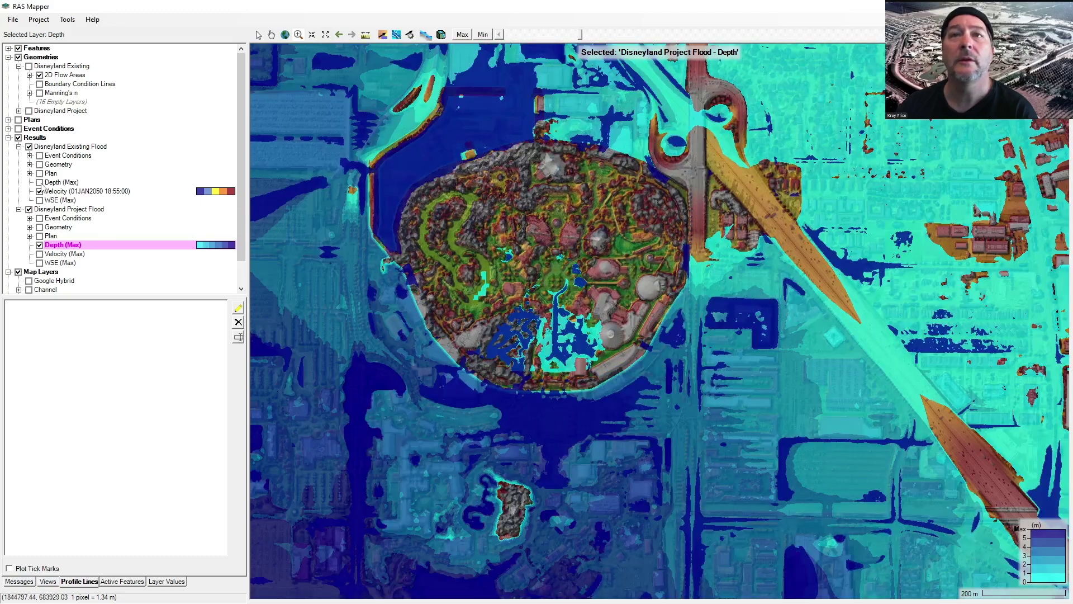
pyautogui.click(40, 245)
pyautogui.click(40, 246)
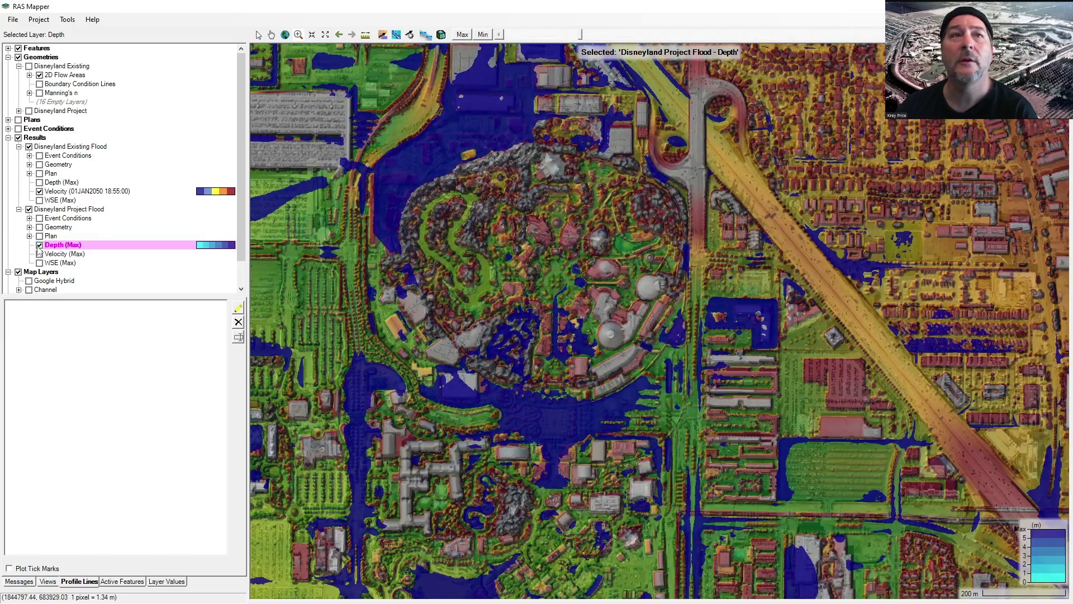
pyautogui.click(39, 191)
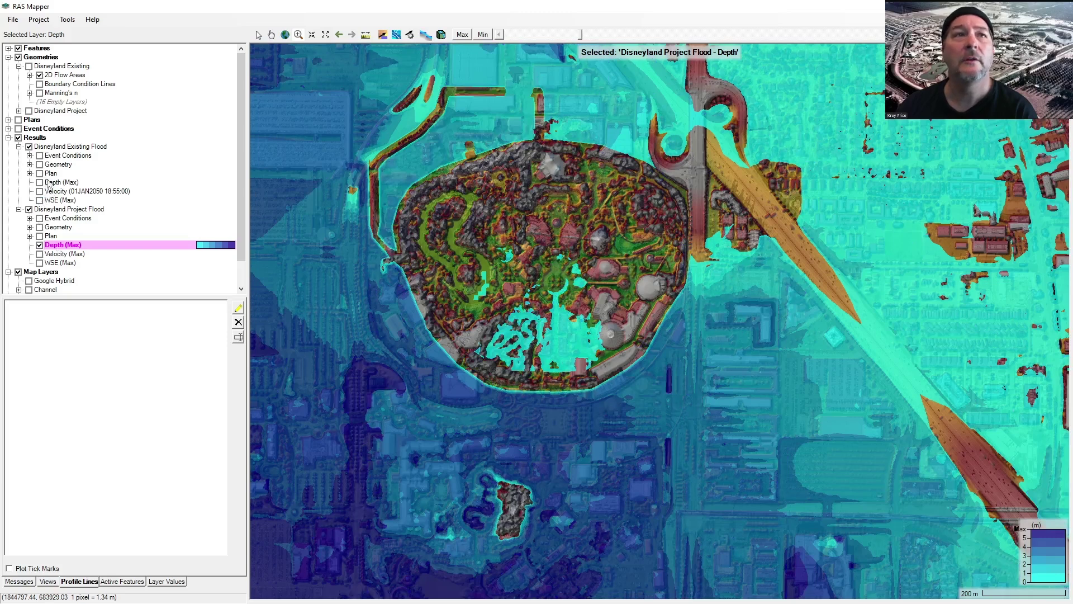
pyautogui.click(39, 182)
pyautogui.click(40, 245)
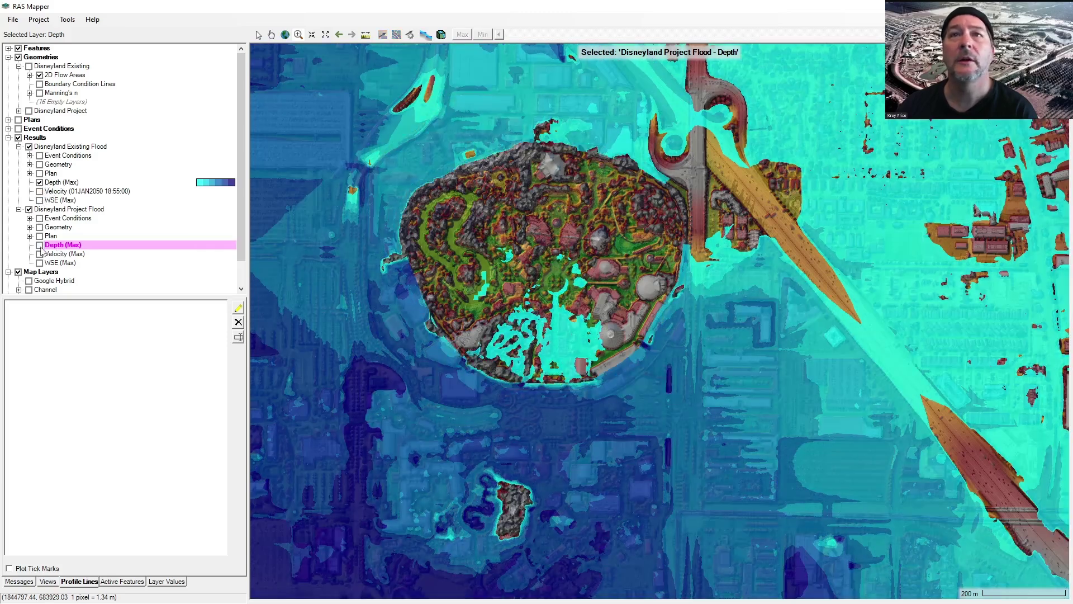
pyautogui.click(39, 245)
pyautogui.click(39, 182)
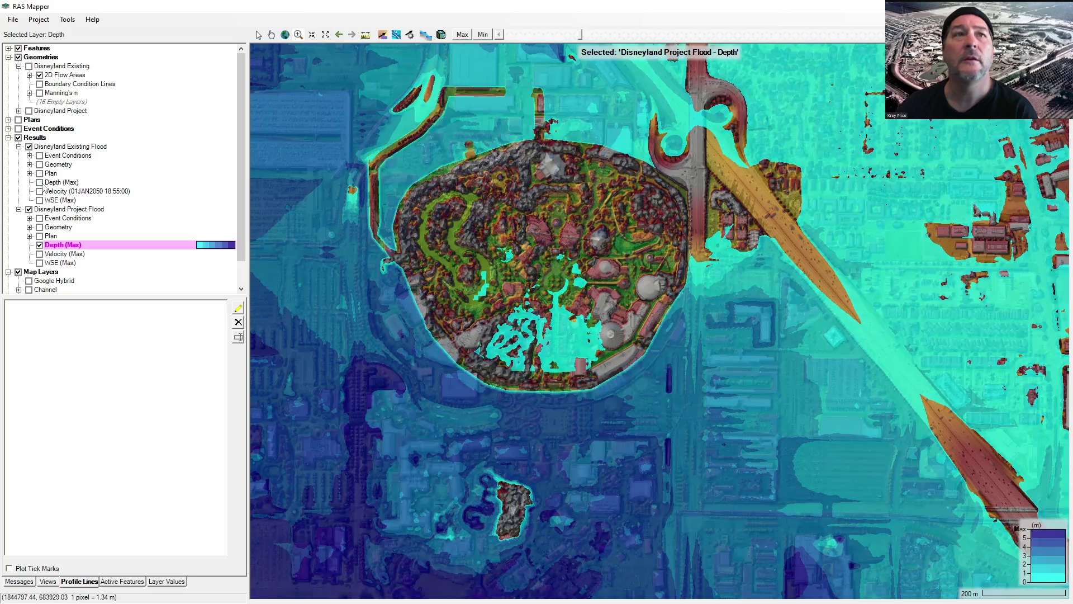
# Step: Hide the Disneyland existing and project flood results and the Disneyland DEM All Existing terrain
pyautogui.click(28, 147)
pyautogui.click(29, 209)
pyautogui.scroll(-1, 66, 220)
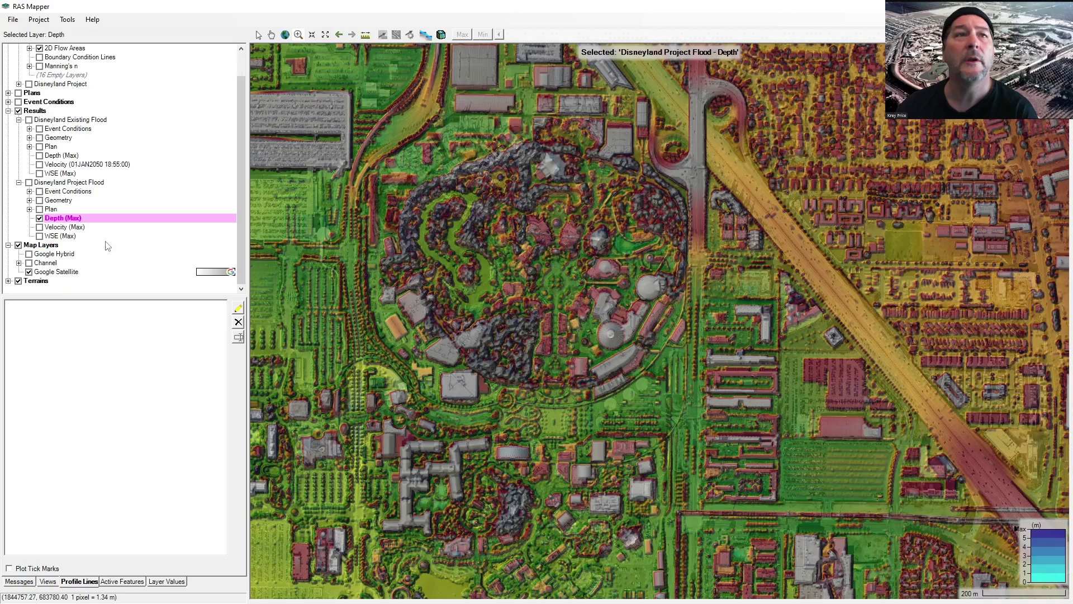
pyautogui.click(8, 281)
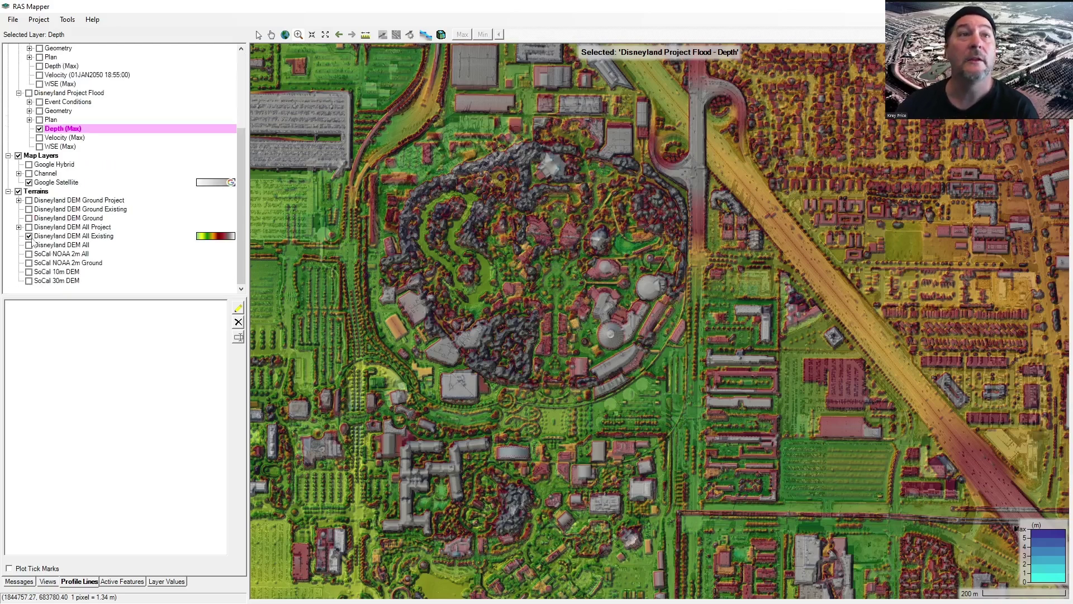
pyautogui.click(29, 236)
pyautogui.scroll(4, 98, 204)
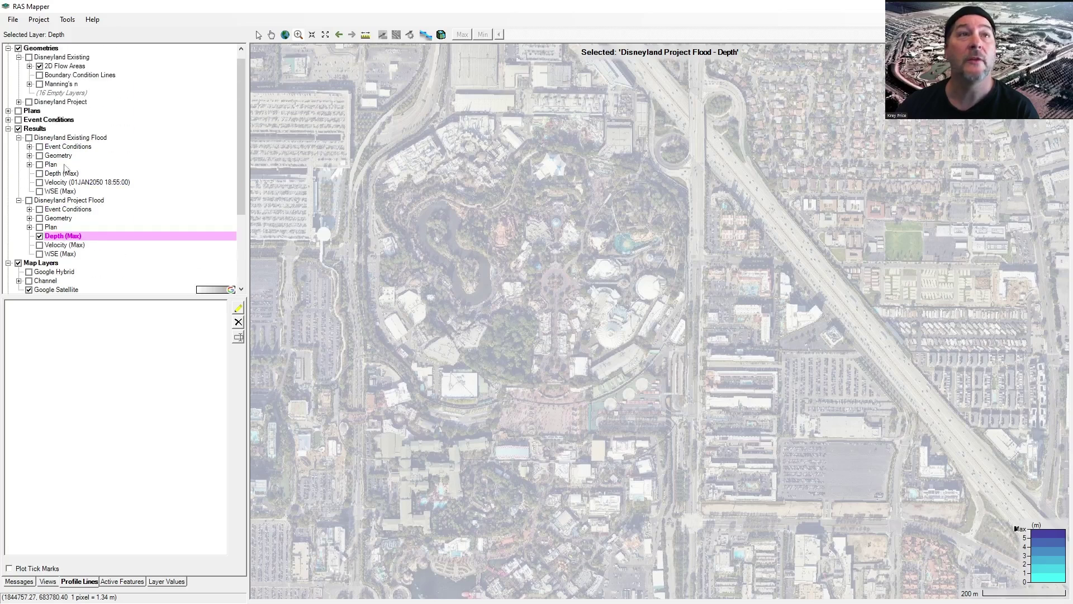
# Step: Check which terrains are associated with the geometries and results, widening the Terrain column to read the full names
pyautogui.scroll(1, 87, 208)
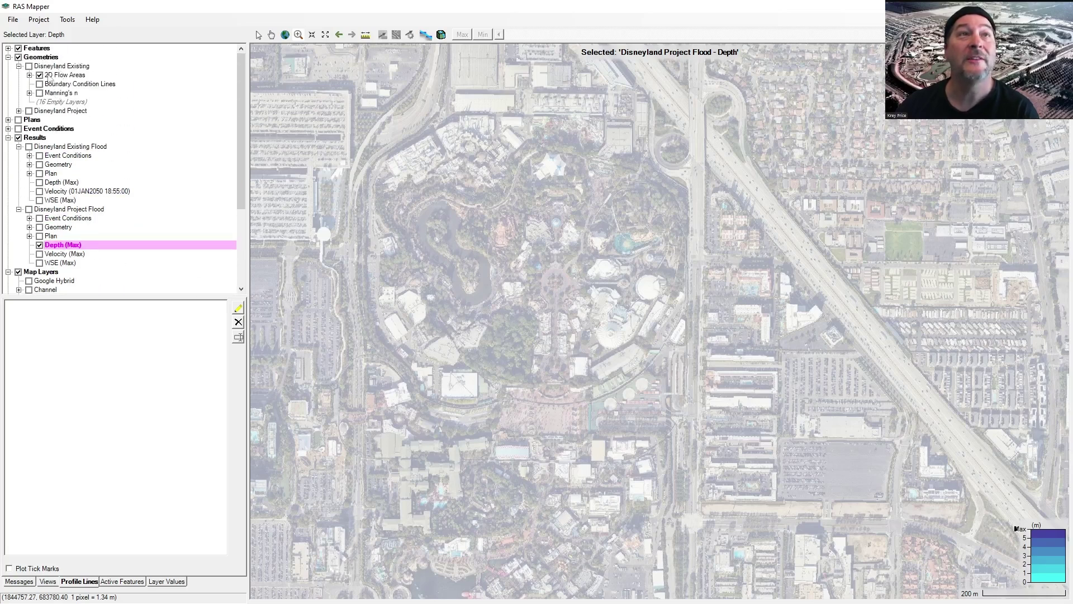
pyautogui.rightClick(53, 59)
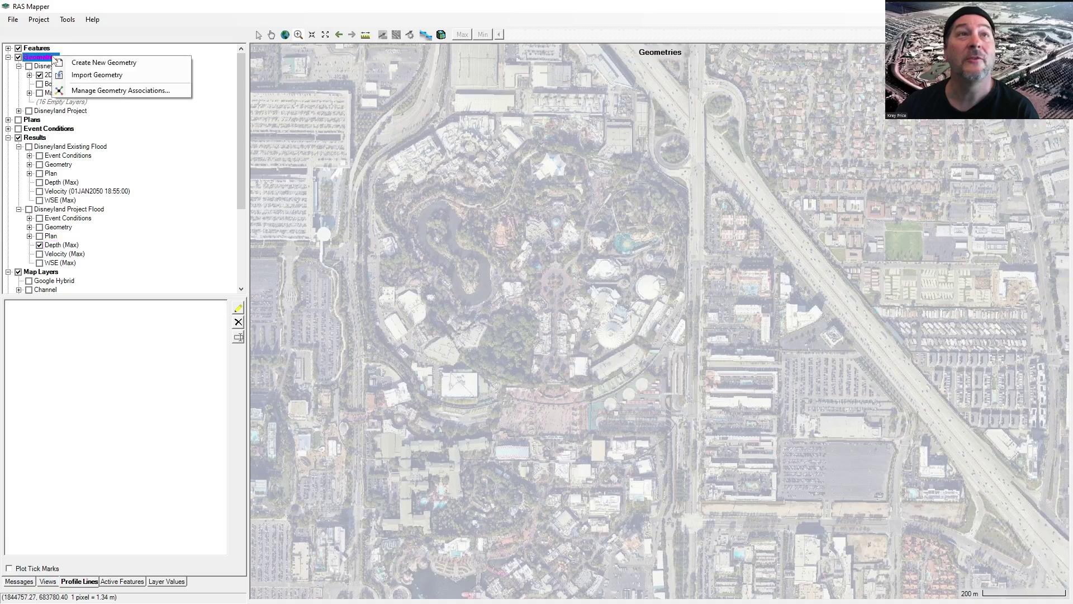
pyautogui.click(97, 92)
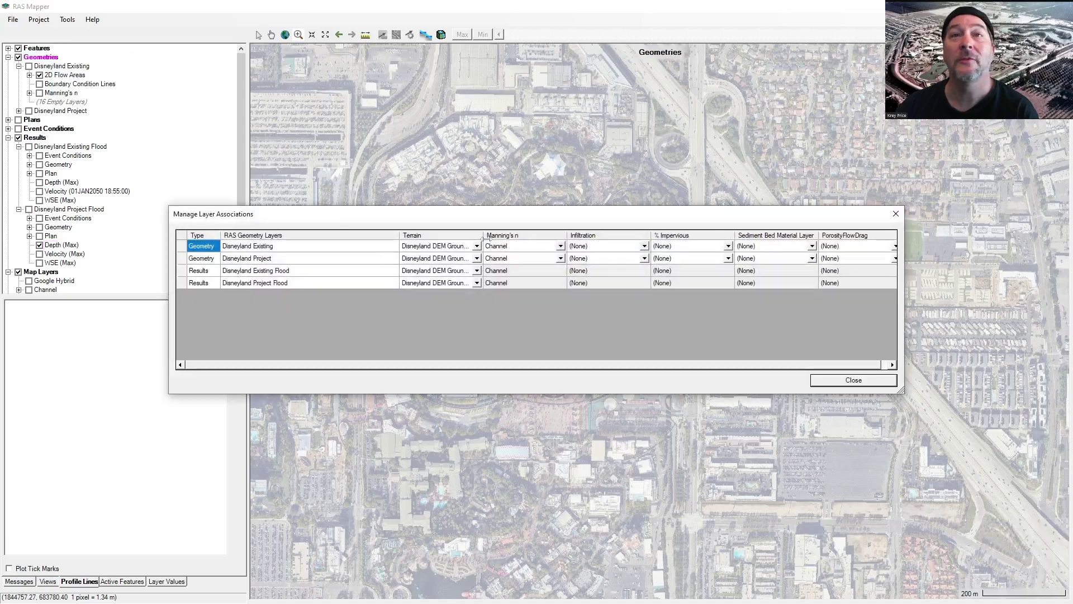
pyautogui.doubleClick(482, 235)
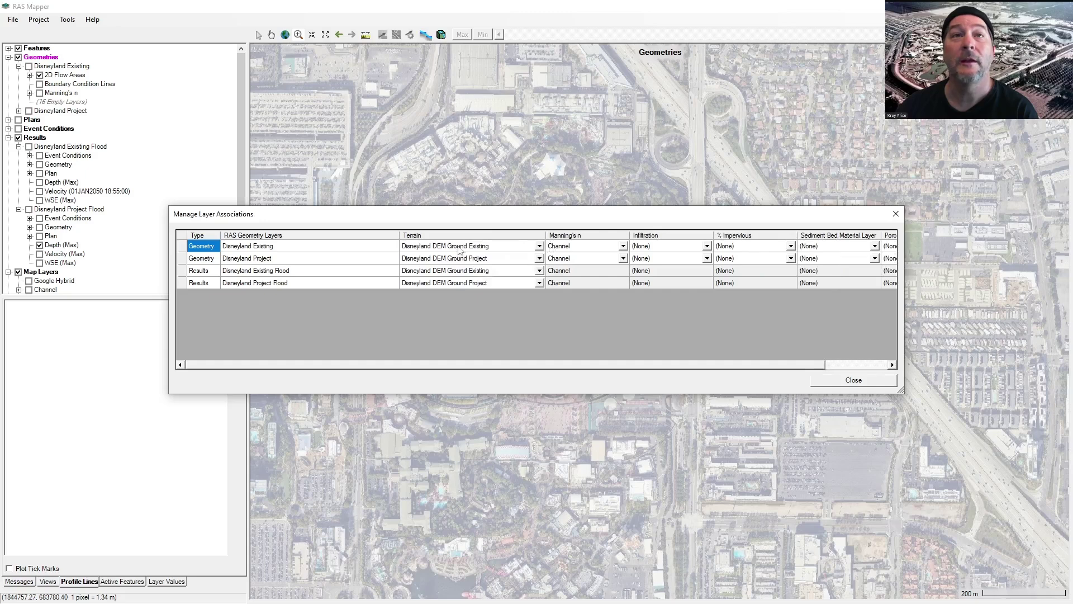
pyautogui.click(895, 214)
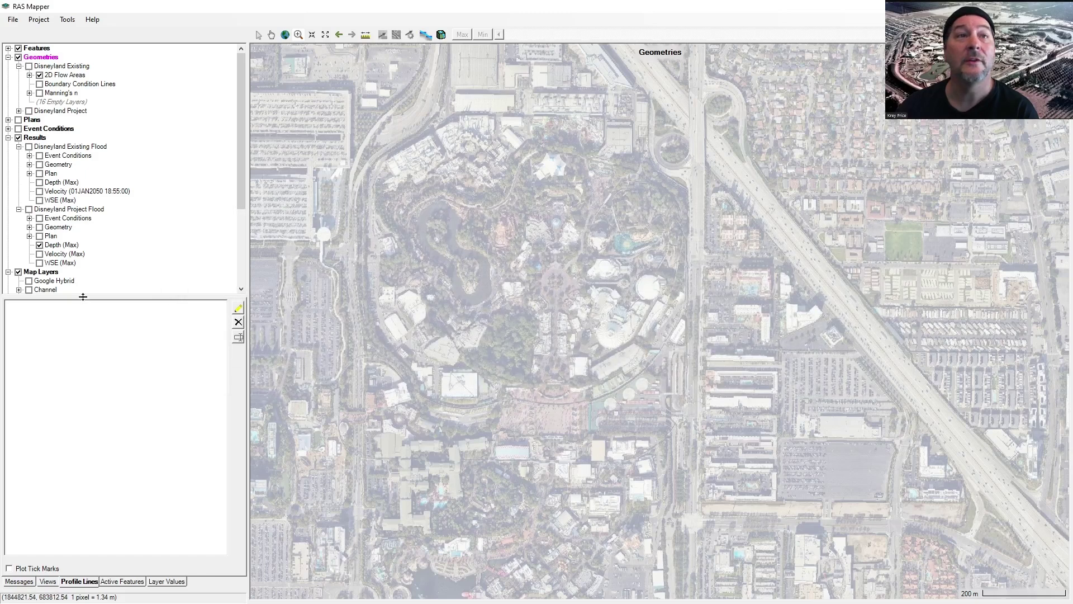
# Step: Enlarge the layer list to show all terrains and recheck the geometry associations against them
pyautogui.moveTo(83, 296); pyautogui.dragTo(93, 459)
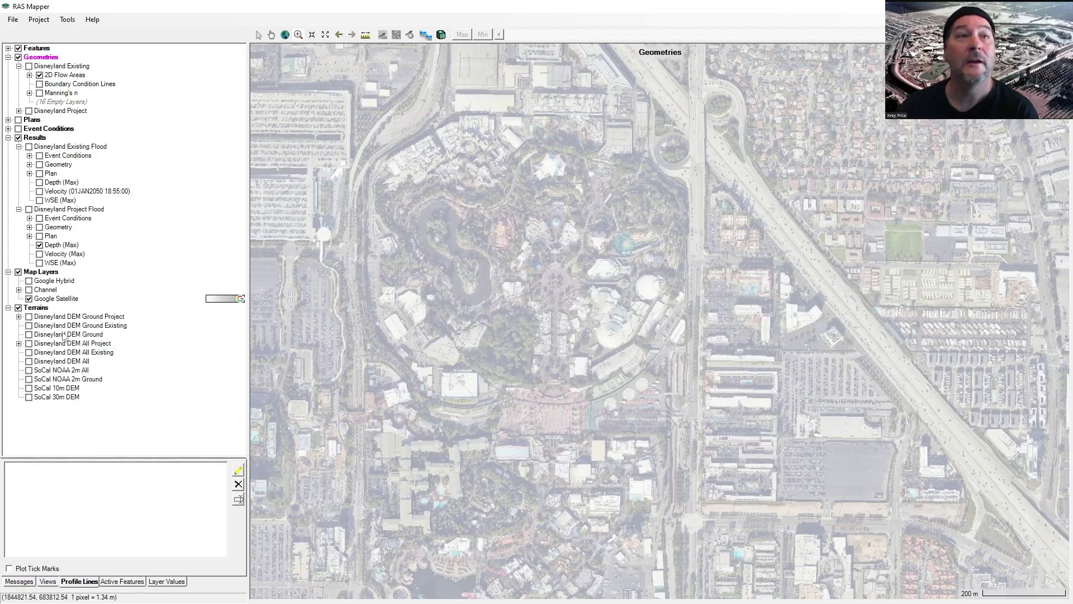
pyautogui.rightClick(46, 58)
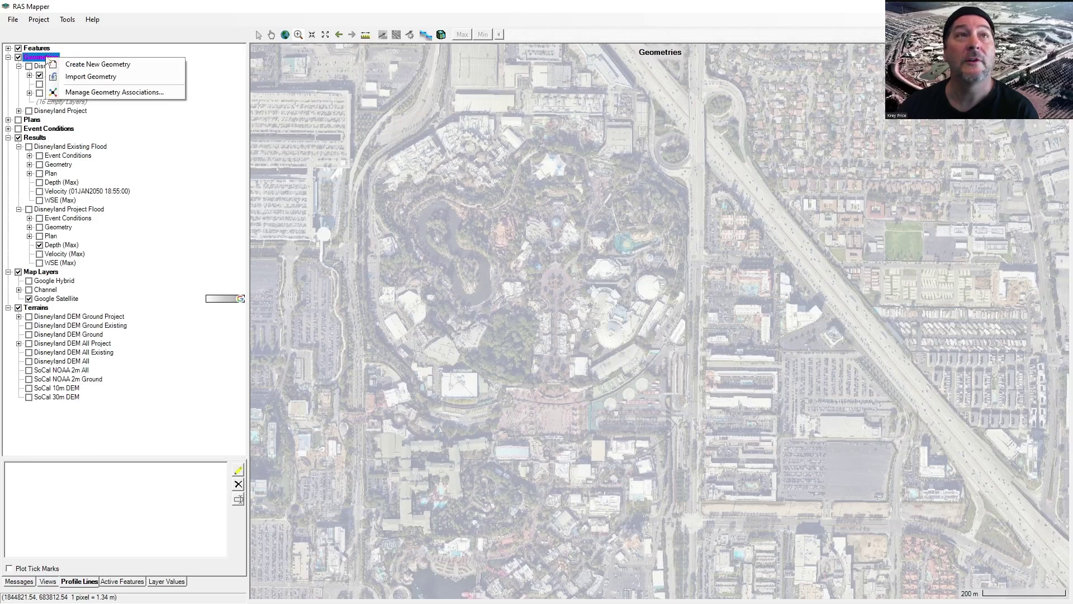
pyautogui.click(88, 93)
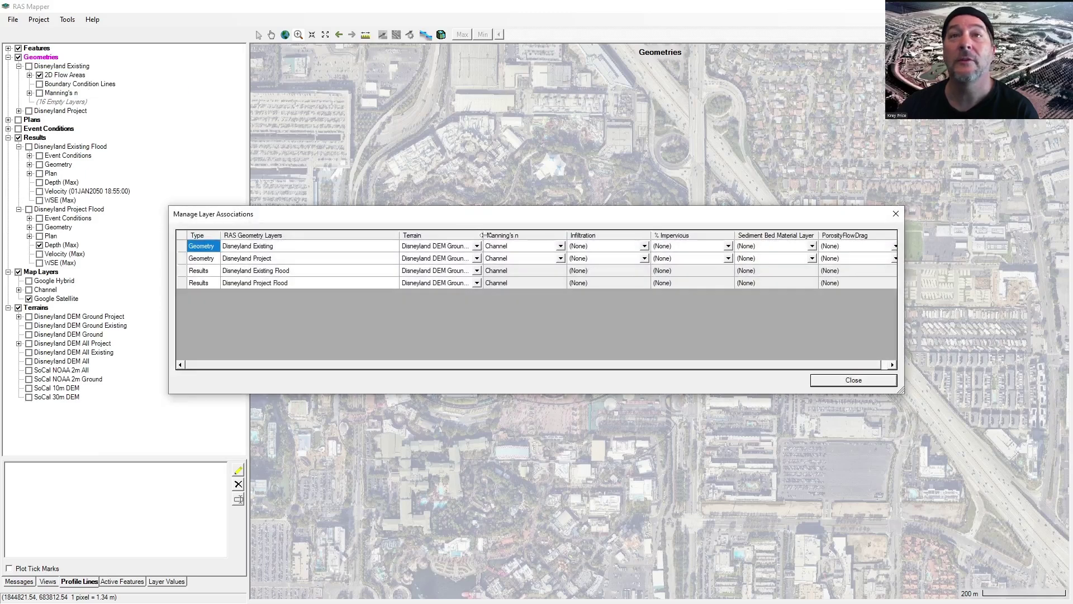
pyautogui.doubleClick(484, 235)
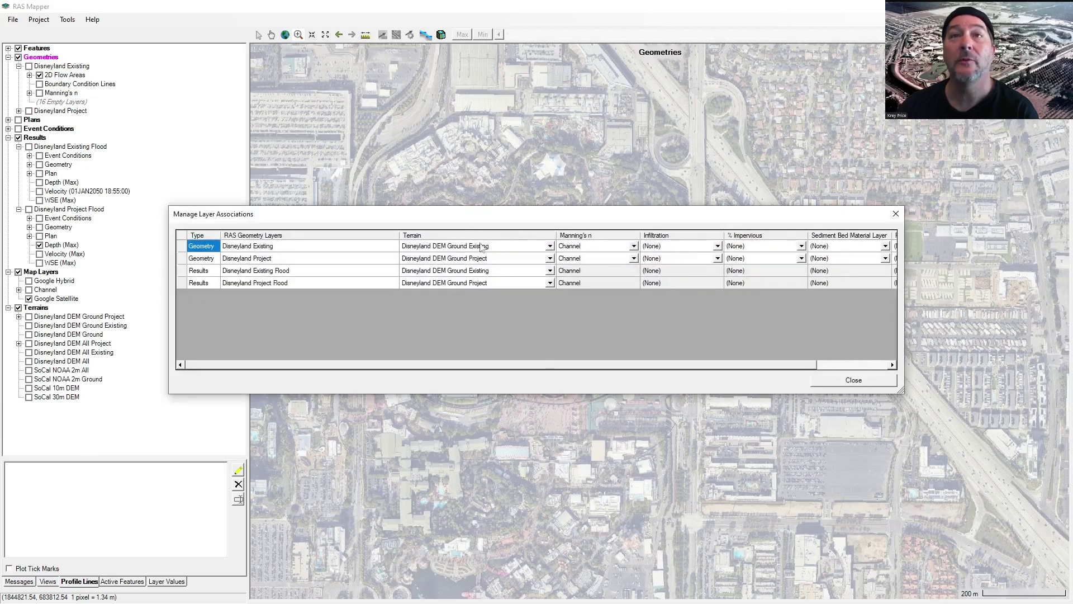
pyautogui.click(854, 380)
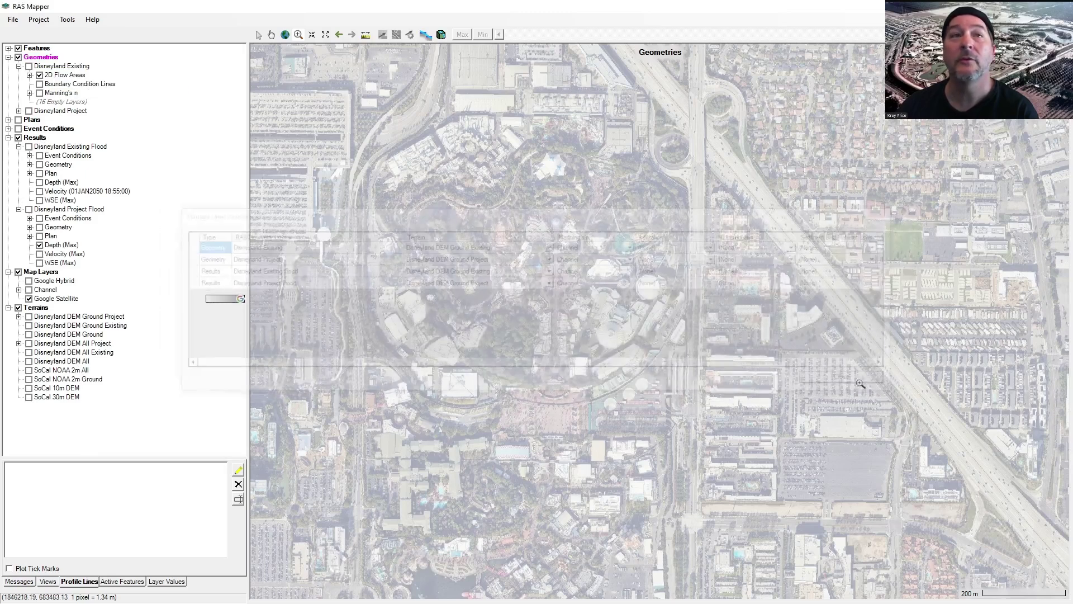
# Step: Display the Disneyland DEM Ground Existing and Ground Project terrains without the map layers and compare them around the park
pyautogui.click(29, 325)
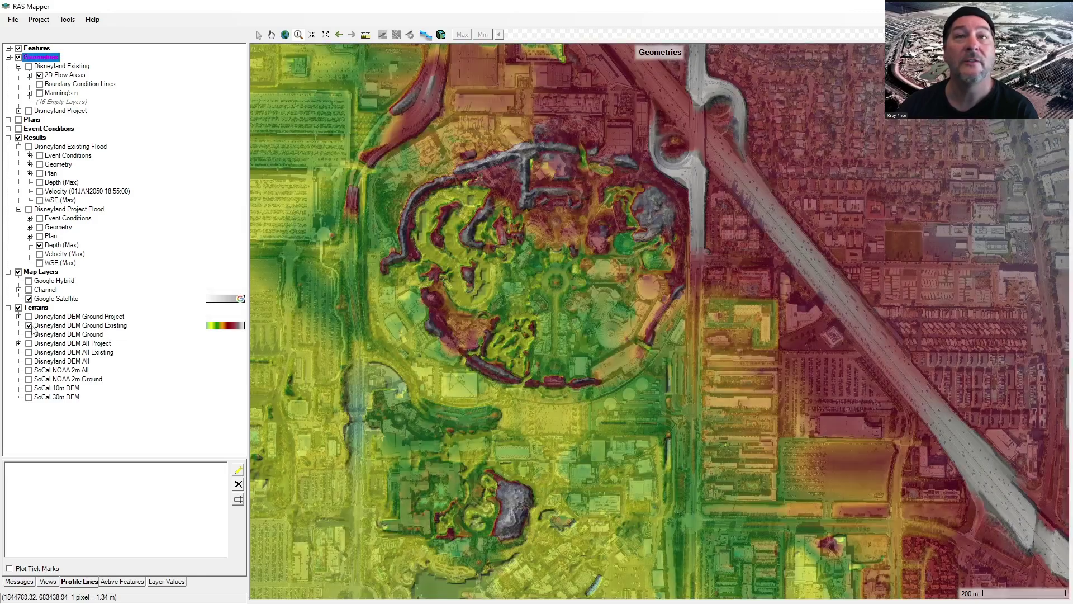
pyautogui.click(29, 317)
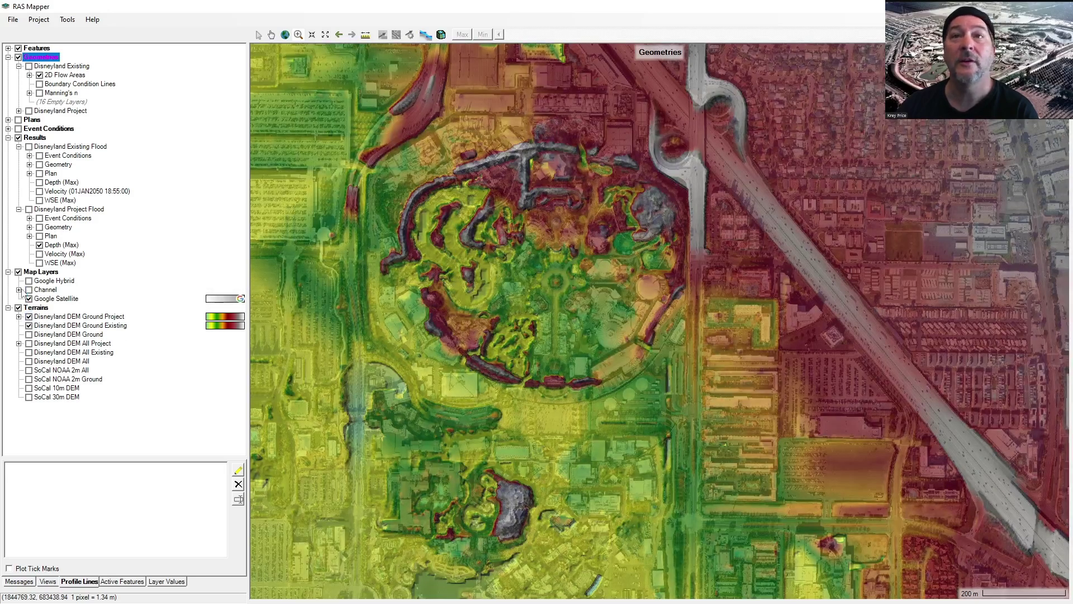
pyautogui.click(18, 272)
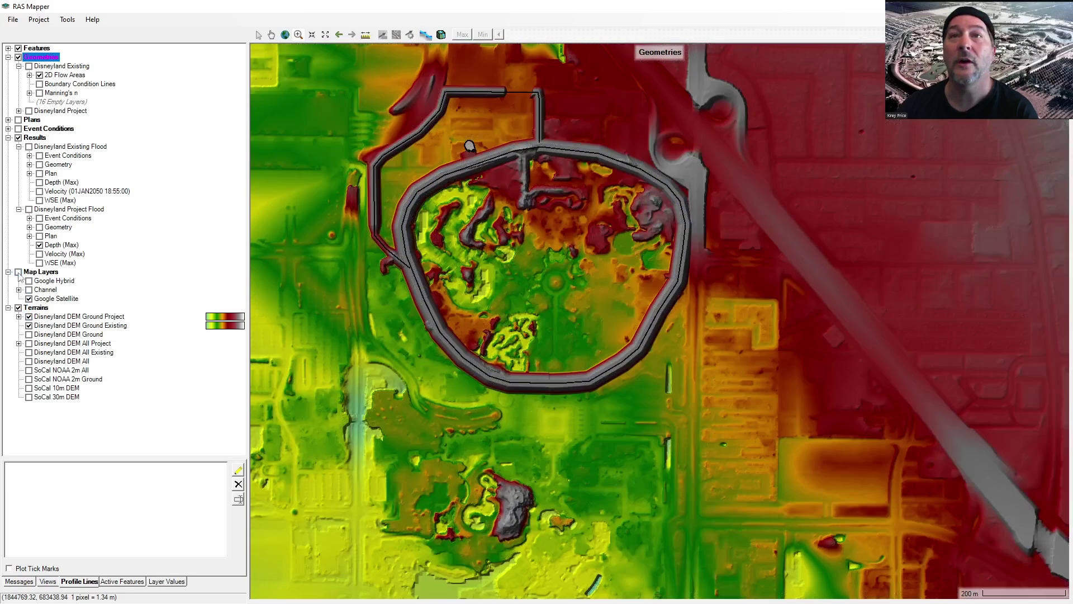
pyautogui.click(29, 317)
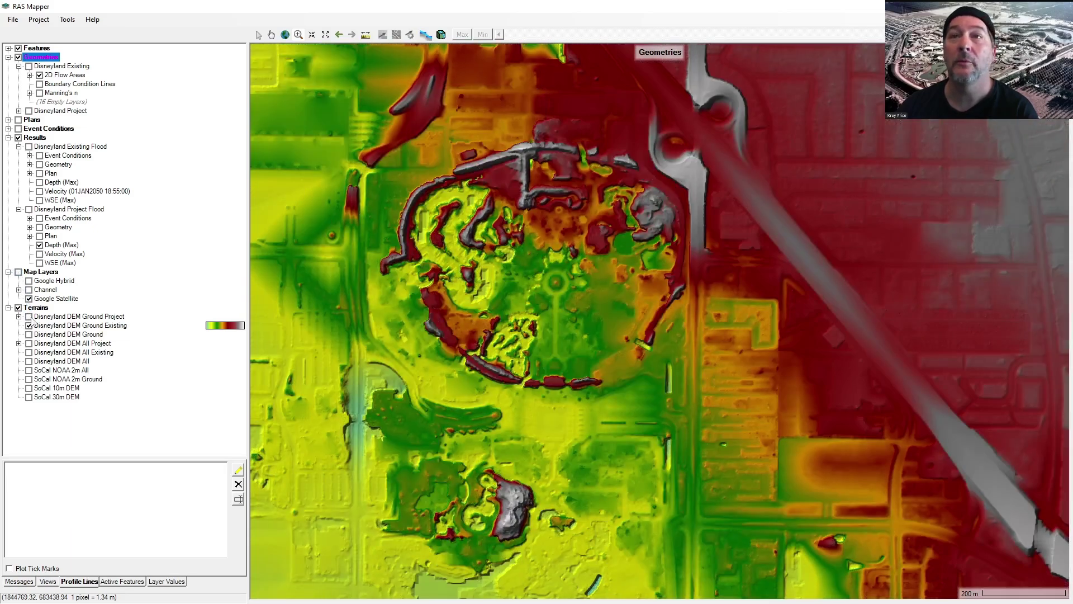
pyautogui.click(29, 316)
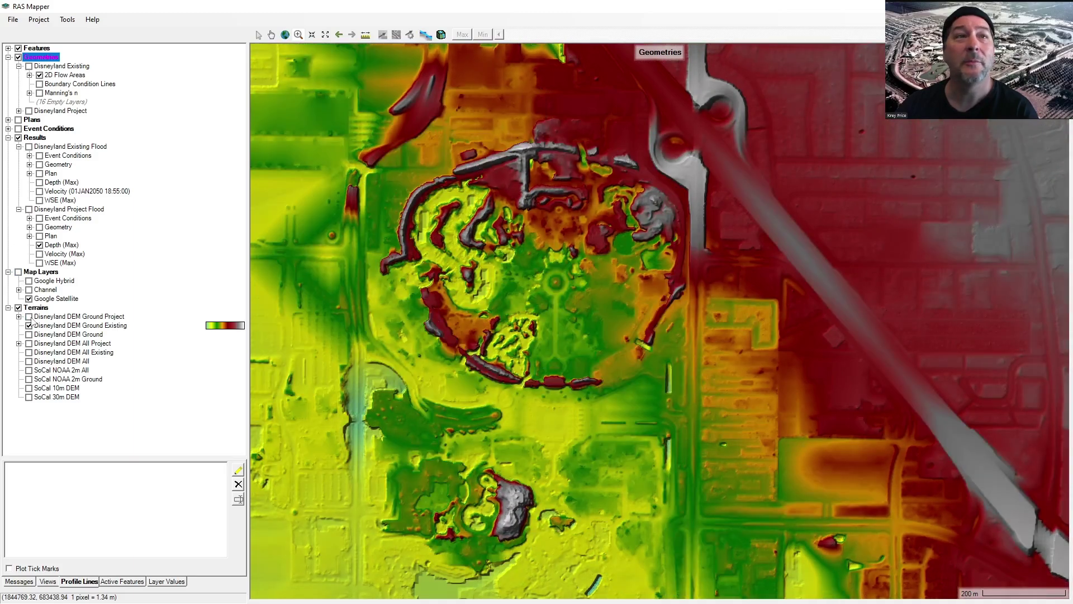
# Step: Show the Disneyland Existing Flood and Project Flood results over the terrain, leaving only Disneyland DEM Ground Existing displayed beneath them
pyautogui.click(29, 326)
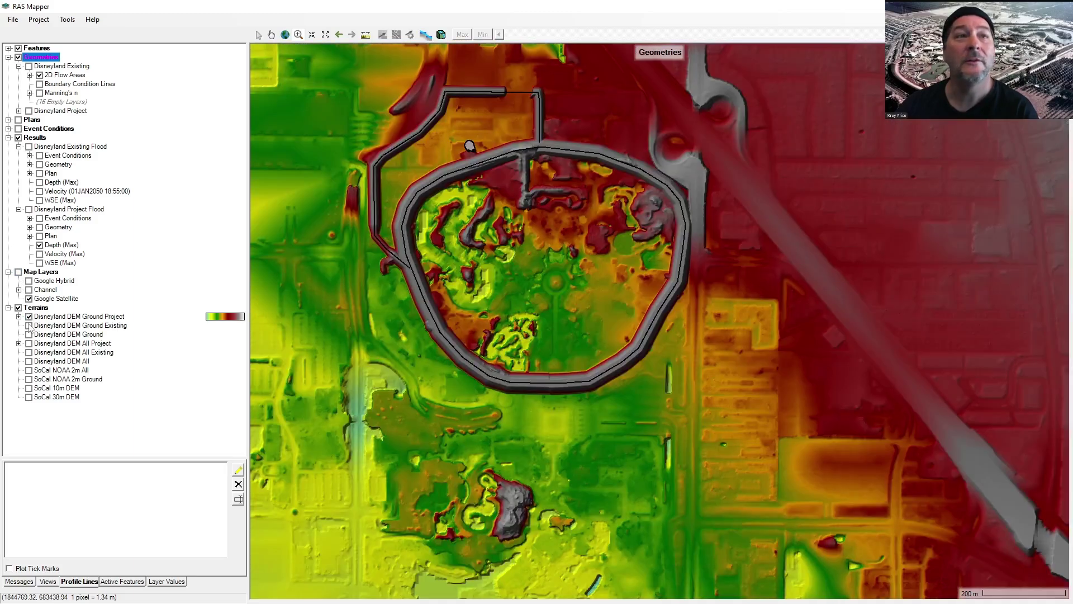
pyautogui.click(29, 326)
pyautogui.click(29, 209)
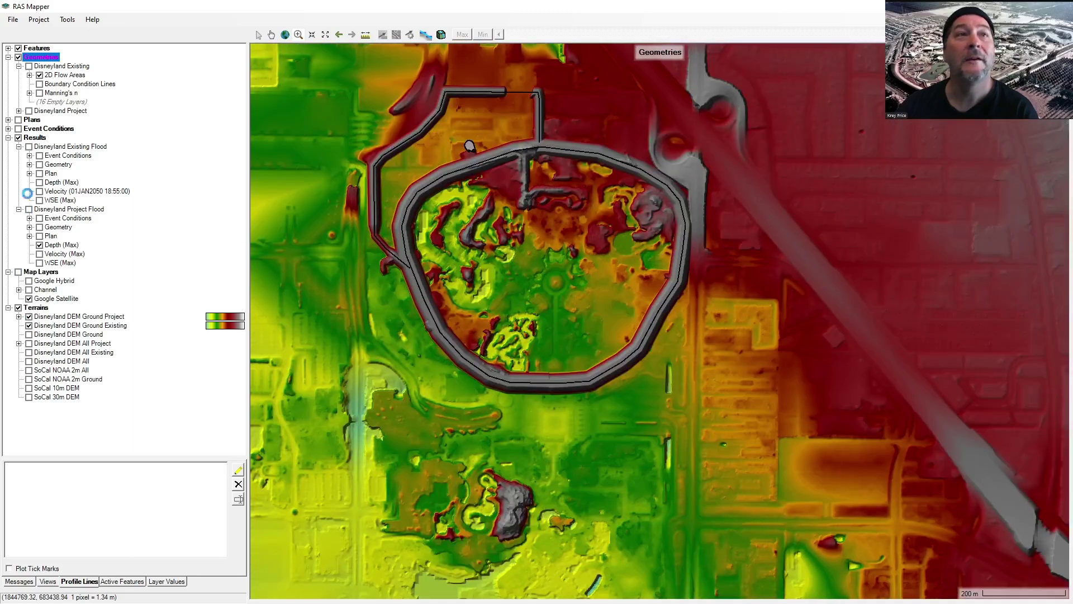
pyautogui.click(29, 146)
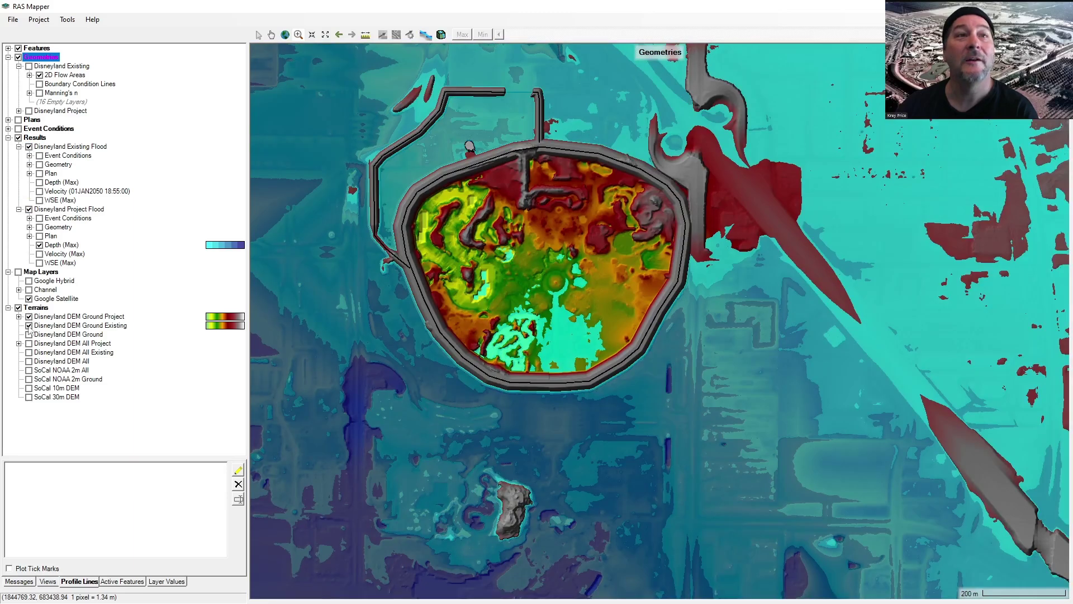
pyautogui.click(29, 317)
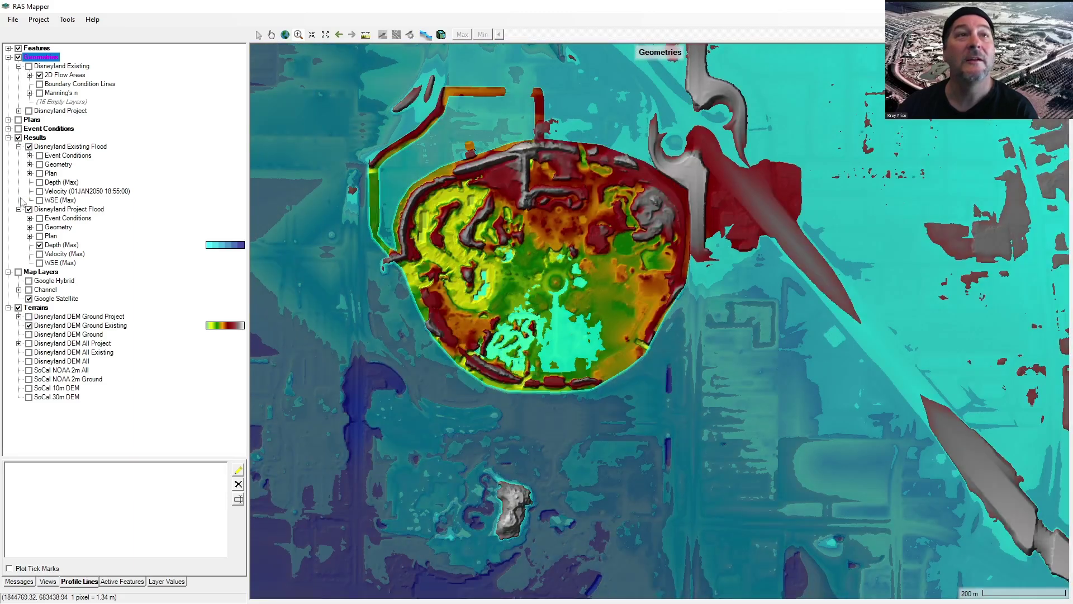
# Step: Hide the Disneyland Project Flood results and display the Disneyland Existing Flood maximum depth around the park's southeastern edge
pyautogui.click(29, 218)
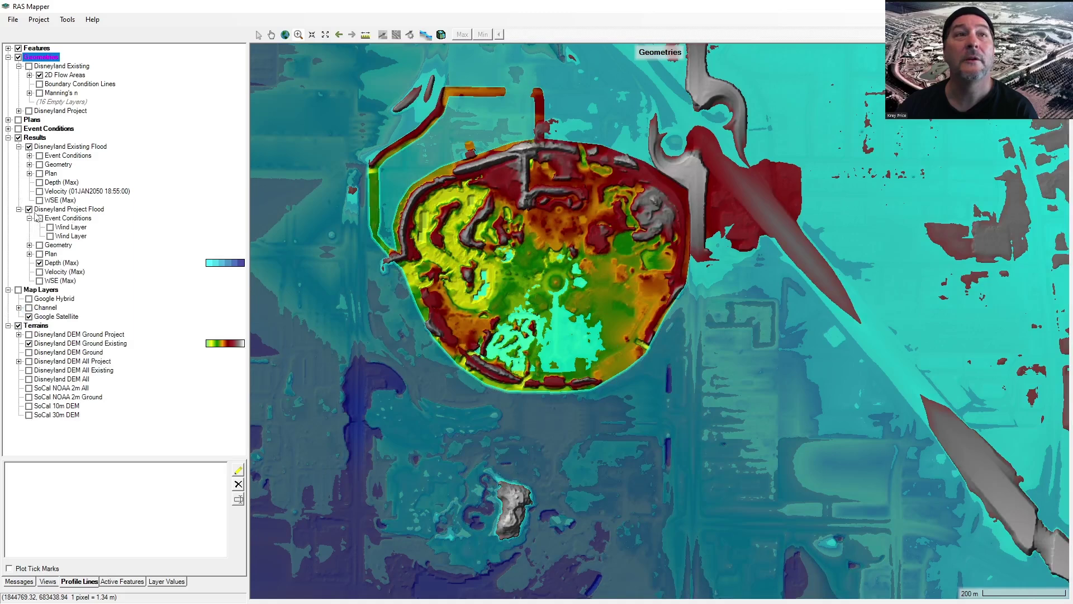
pyautogui.click(29, 209)
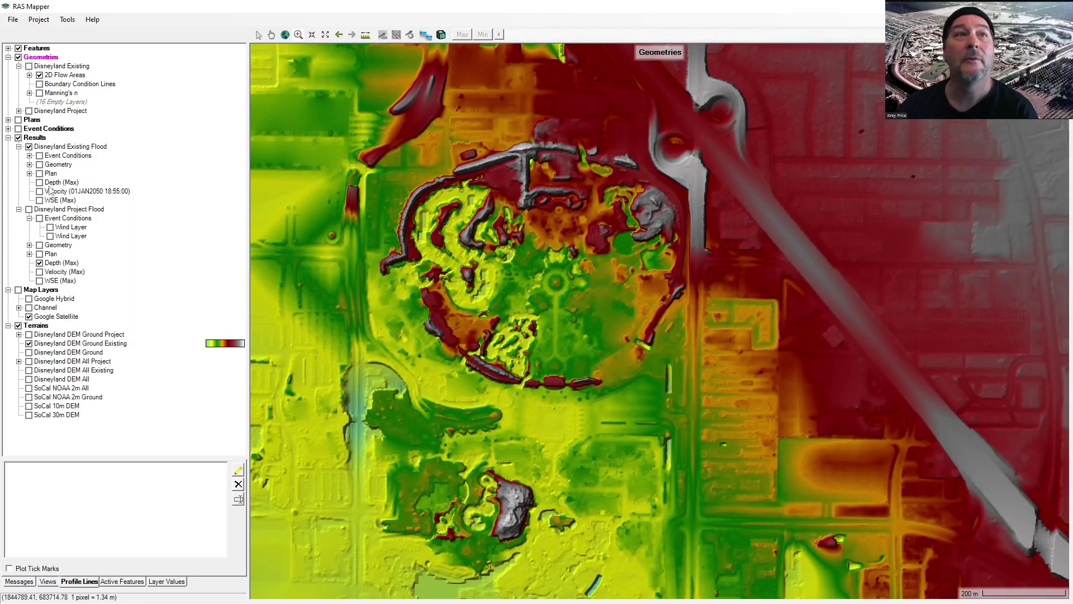
pyautogui.click(39, 182)
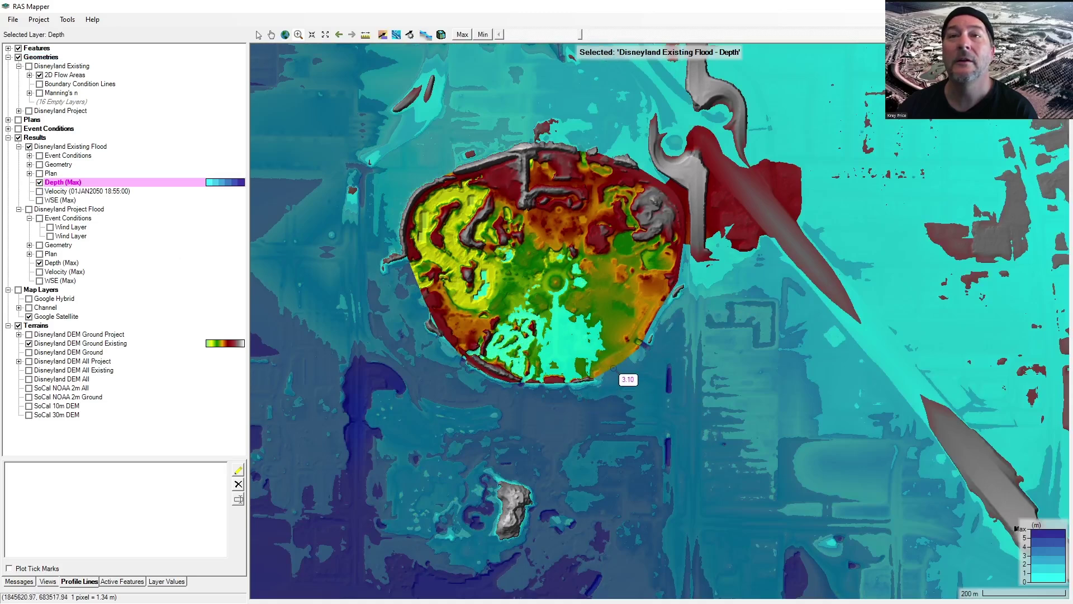
pyautogui.scroll(1, 611, 362)
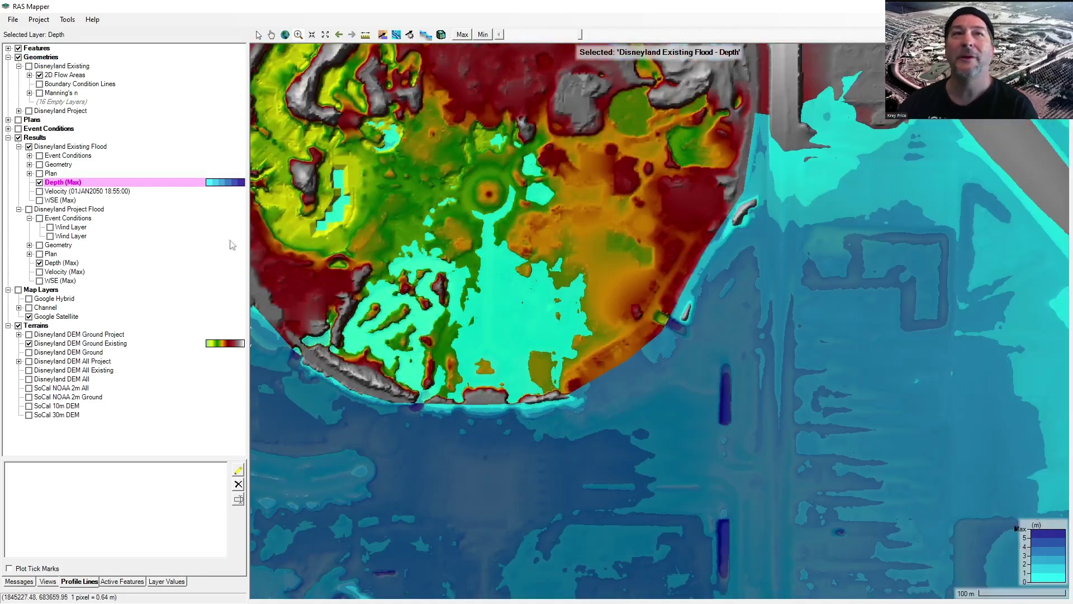
# Step: Display the 2D flow area mesh from the Disneyland Existing Flood result's geometry
pyautogui.click(30, 165)
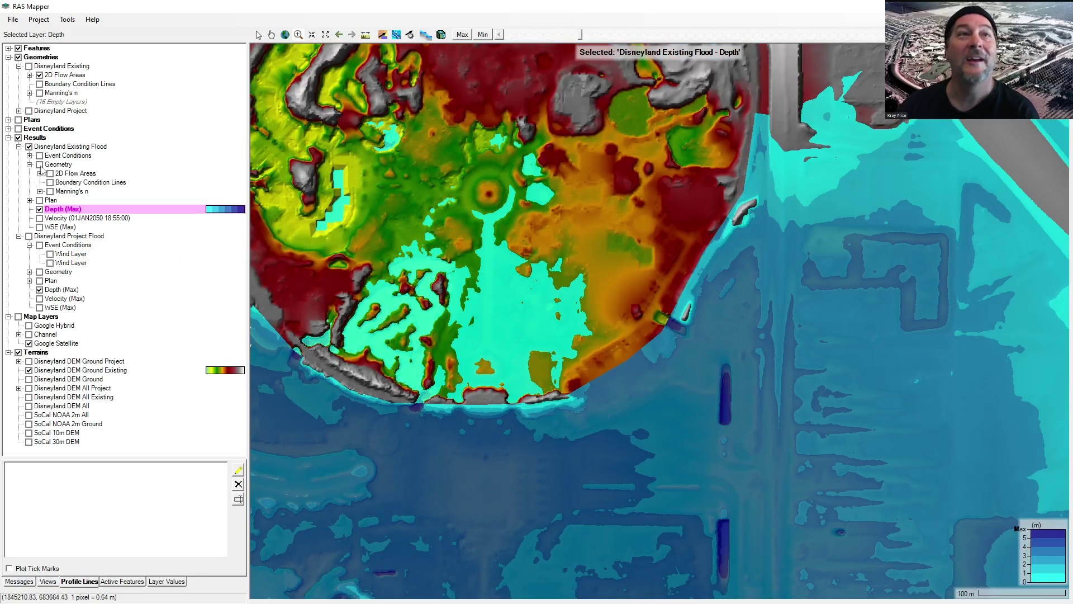
pyautogui.click(39, 165)
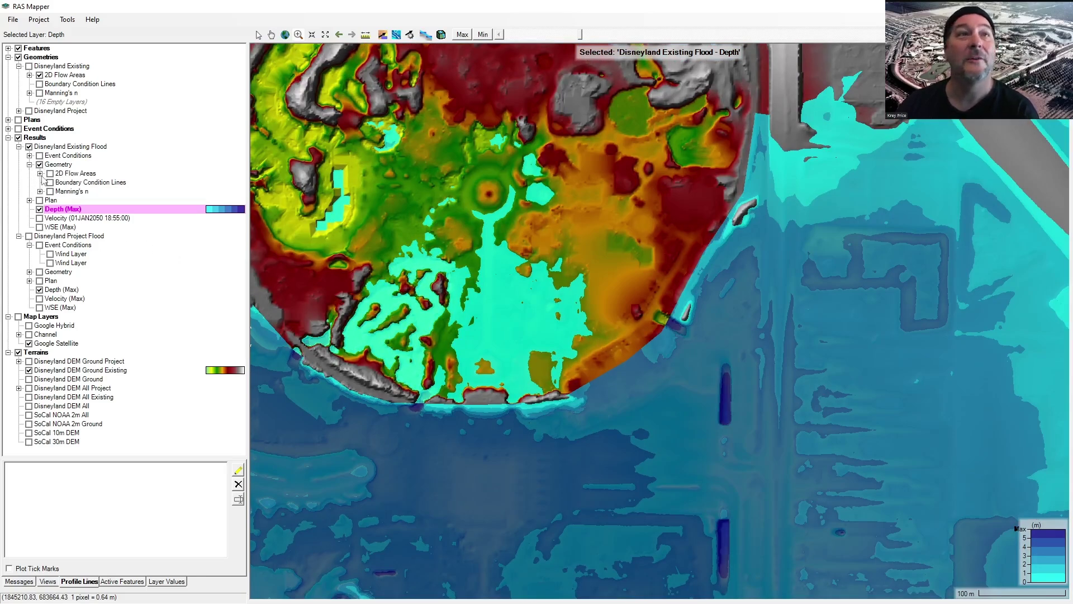
pyautogui.click(40, 173)
pyautogui.click(49, 173)
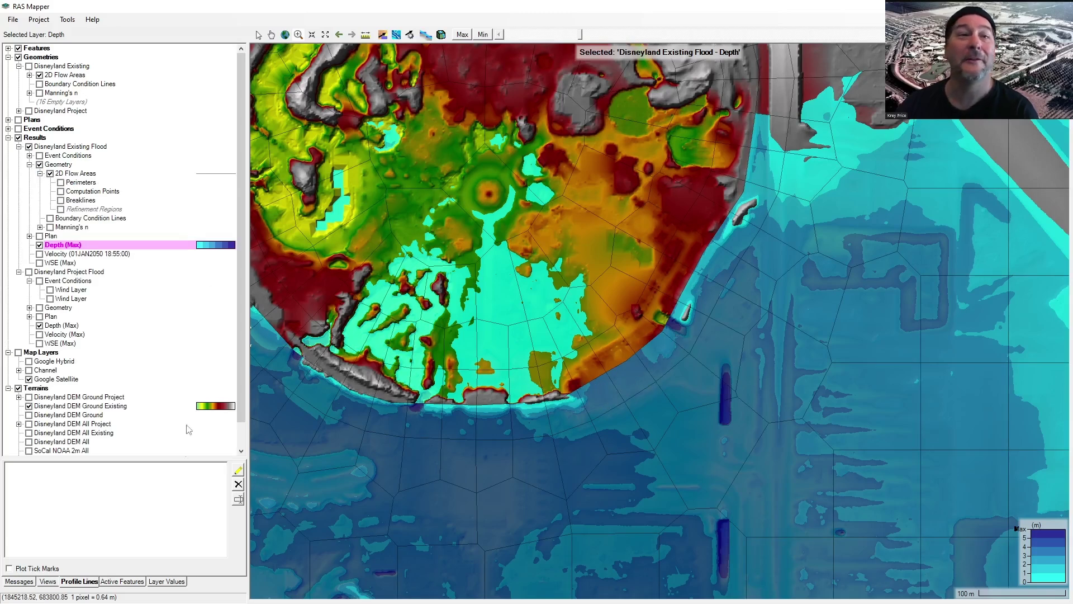
# Step: Draw a profile line about 245 m long from inside the park southeast across its edge and name it QA
pyautogui.click(238, 470)
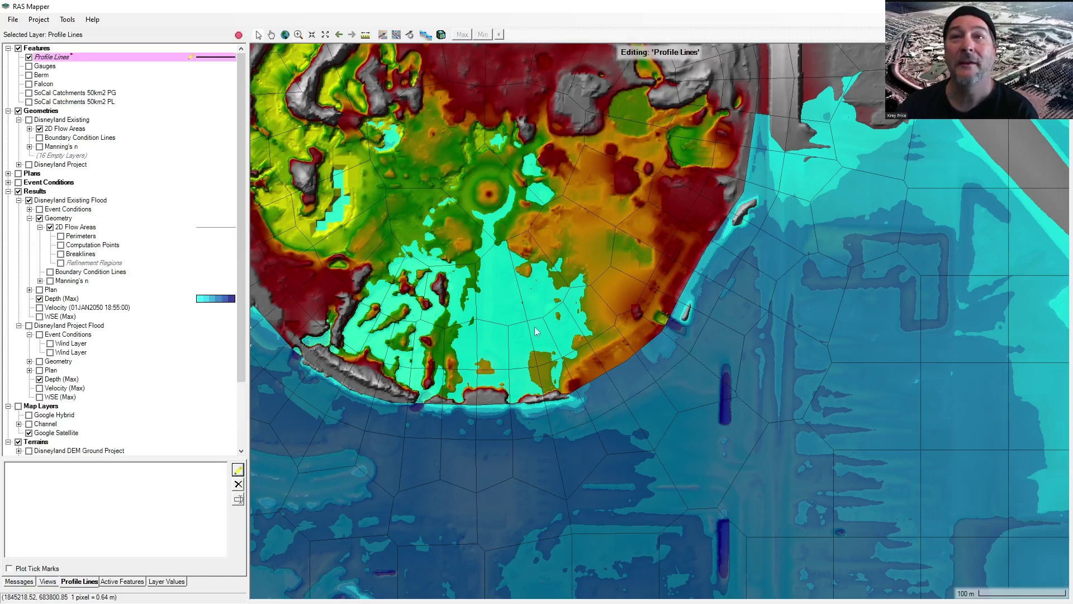
pyautogui.click(556, 268)
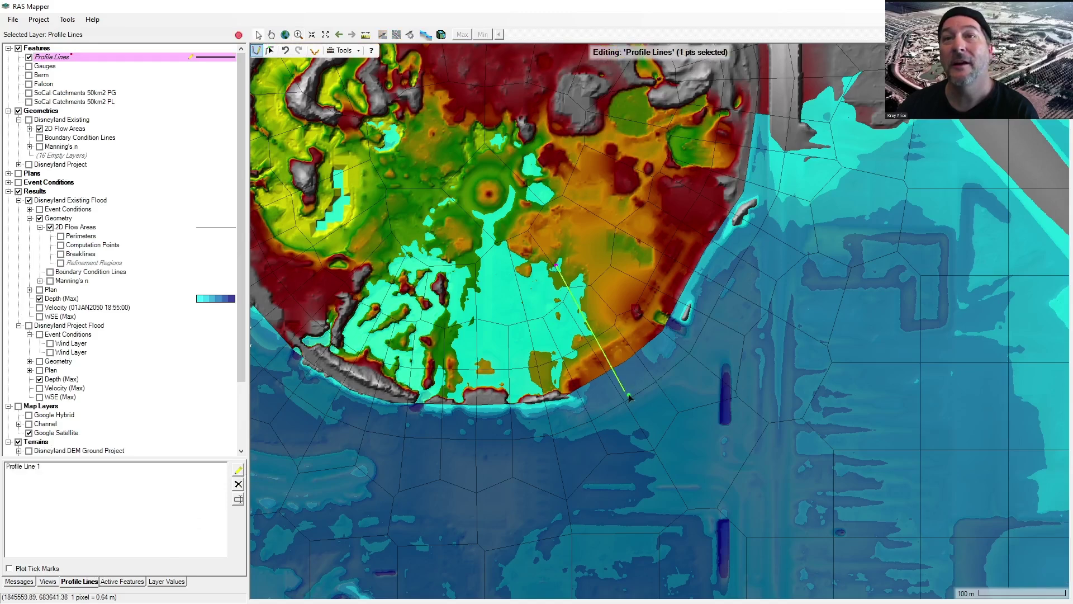
pyautogui.doubleClick(676, 446)
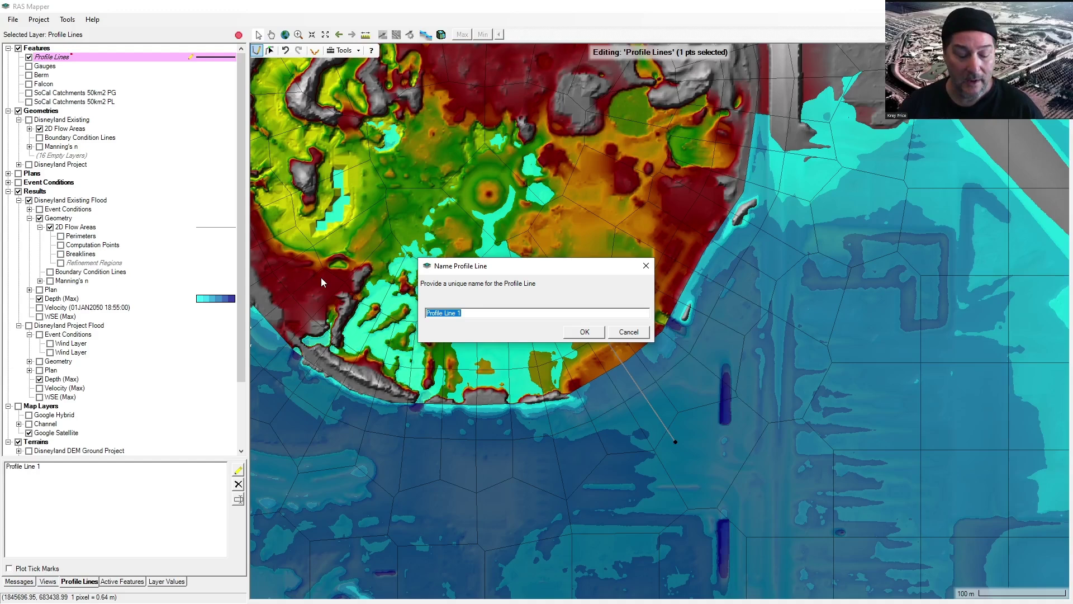
pyautogui.write('QA')
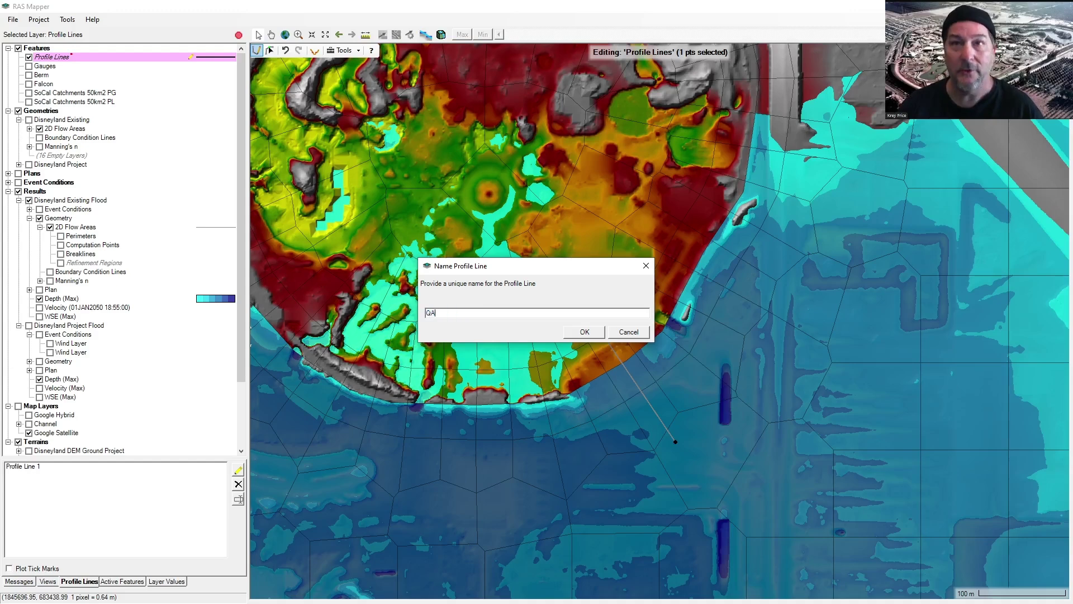
pyautogui.click(585, 332)
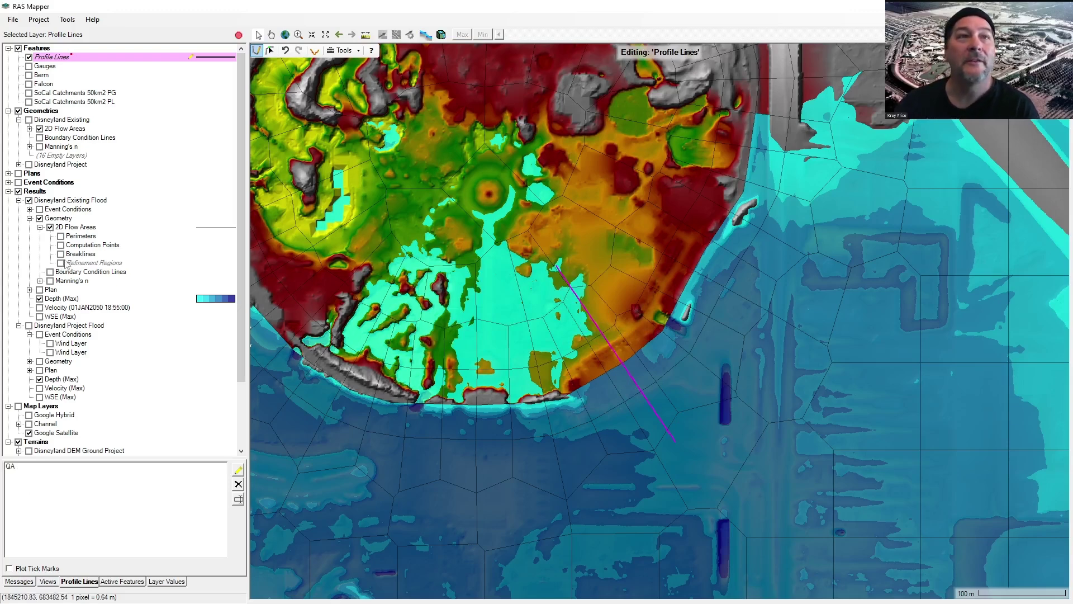
# Step: Show the existing flood's maximum WSE and make its surface fill transparent so the depth map shows through
pyautogui.click(39, 316)
pyautogui.scroll(-3, 64, 339)
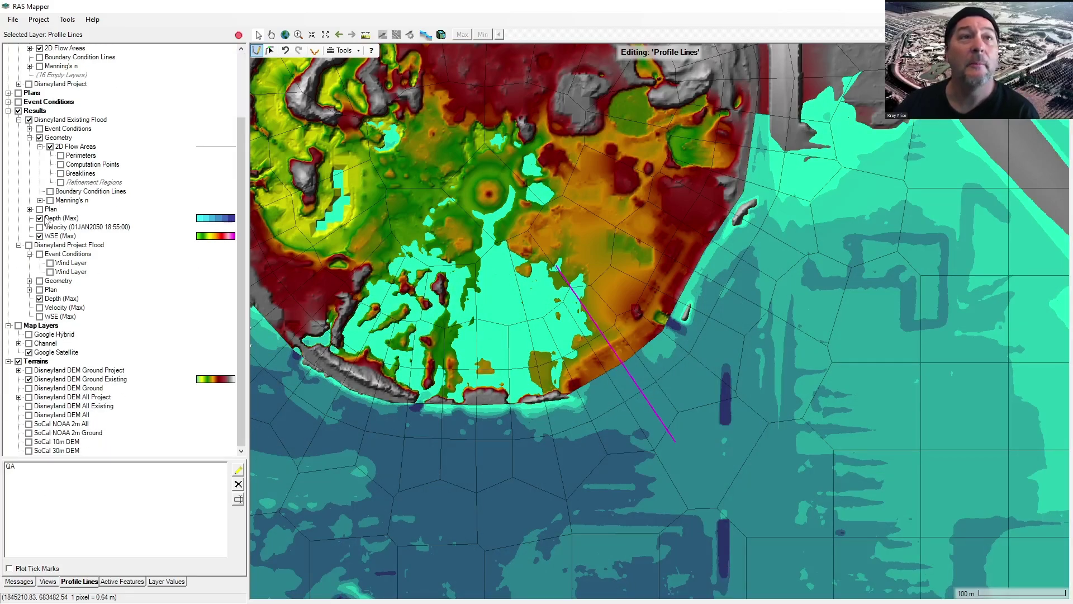
pyautogui.click(59, 237)
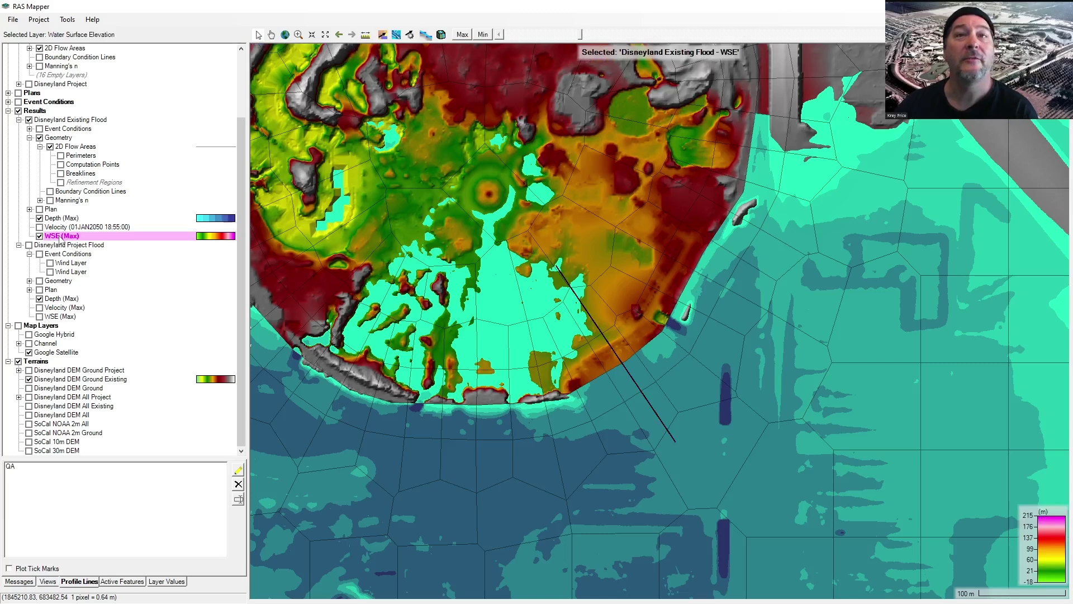
pyautogui.doubleClick(60, 237)
pyautogui.moveTo(449, 262); pyautogui.dragTo(382, 263)
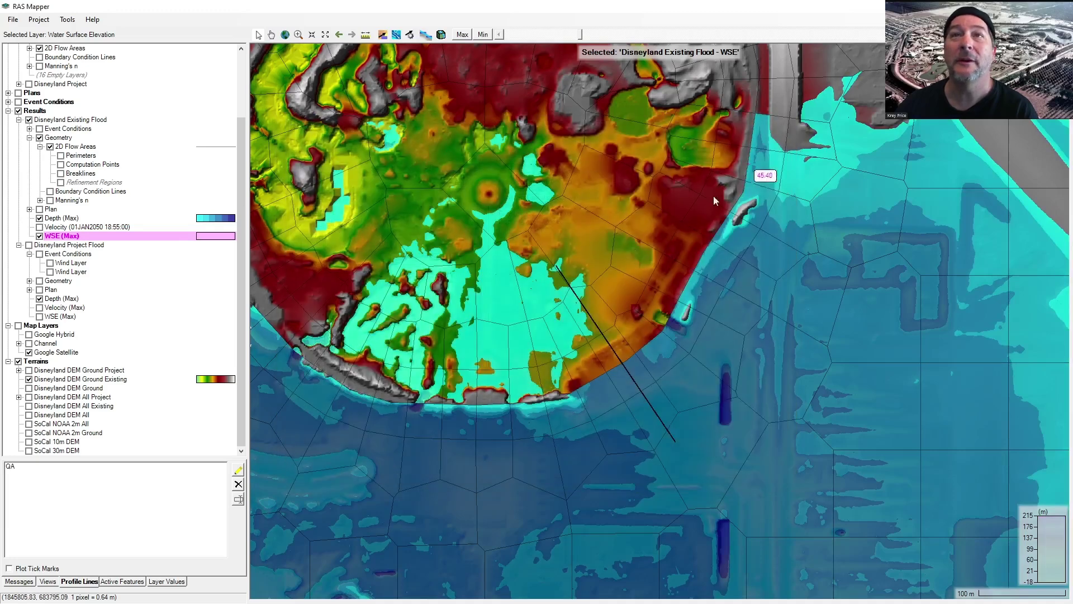
pyautogui.click(781, 122)
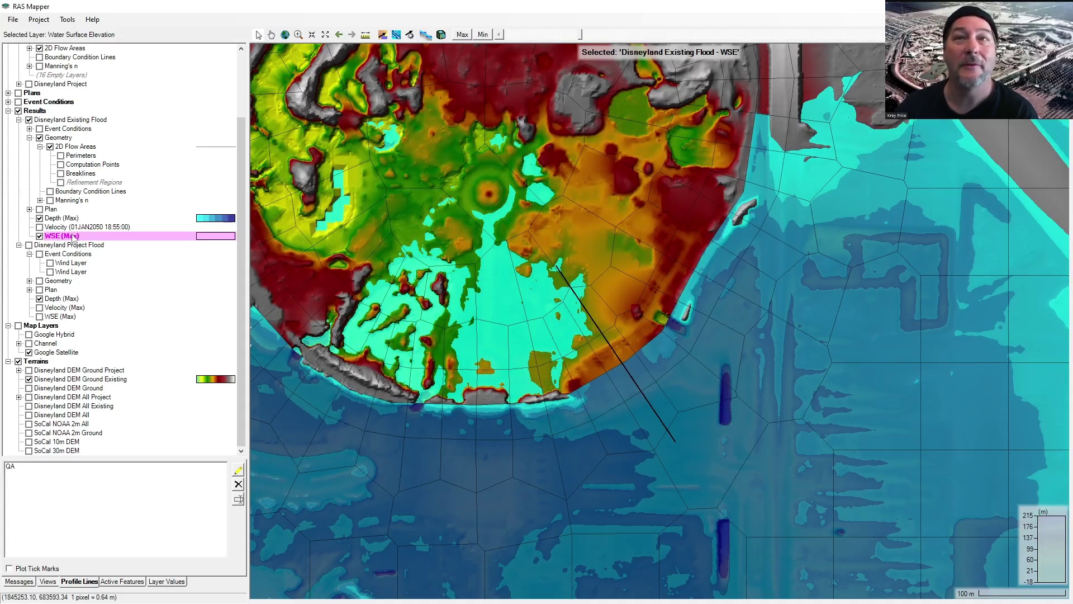
# Step: Select the QA line, hide both flood depth maps and inspect the project flood's maximum WSE
pyautogui.click(31, 468)
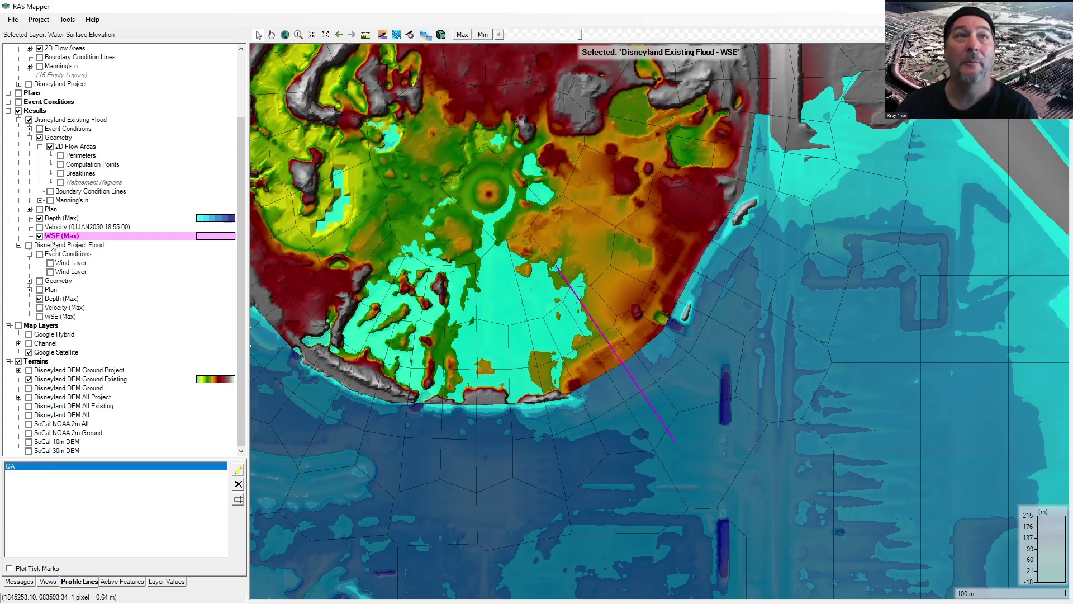
pyautogui.click(39, 218)
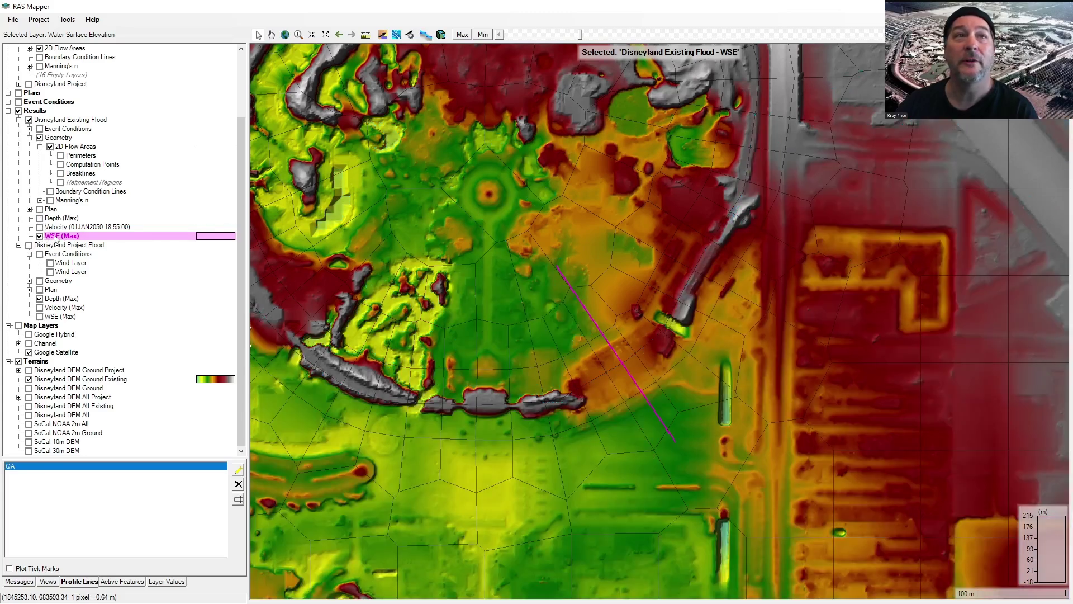
pyautogui.click(40, 317)
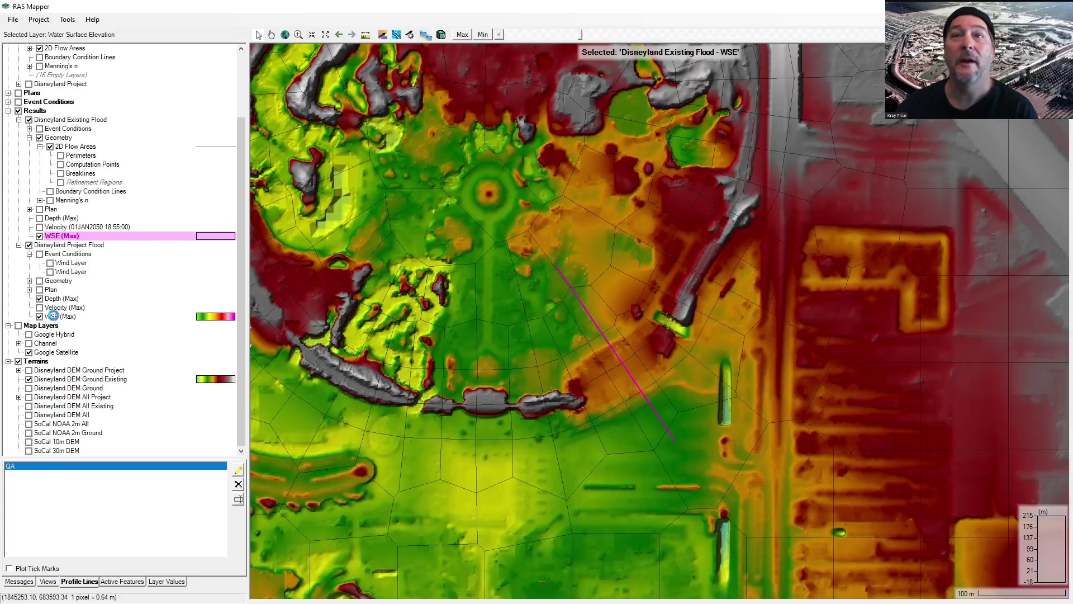
pyautogui.click(53, 316)
pyautogui.click(39, 299)
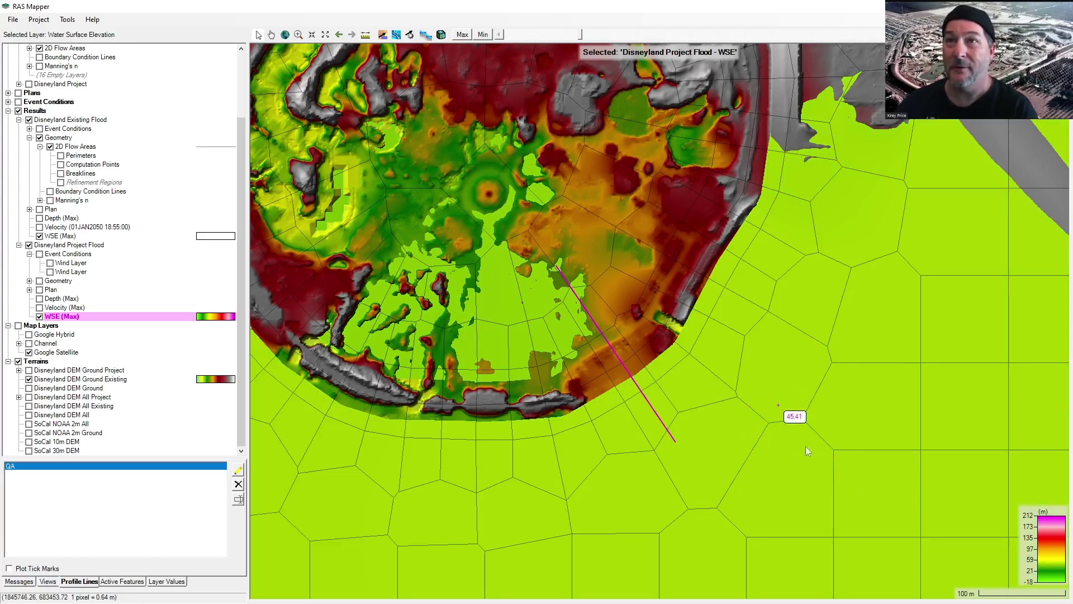
# Step: Hide the project flood's maximum WSE, redisplay the existing flood's depth and make its WSE the active layer
pyautogui.click(39, 316)
pyautogui.click(39, 218)
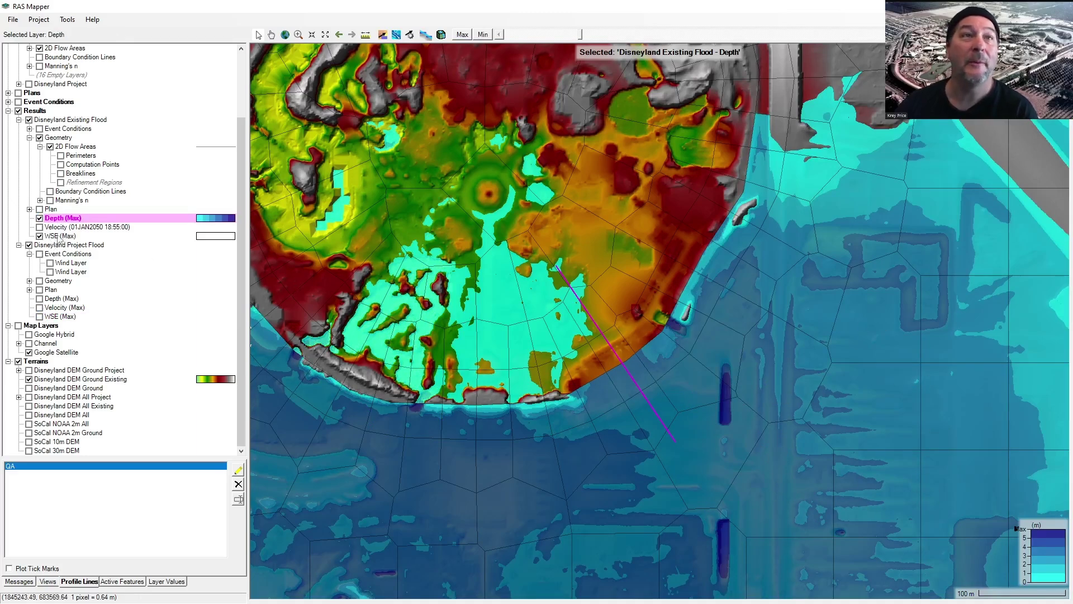
pyautogui.click(60, 236)
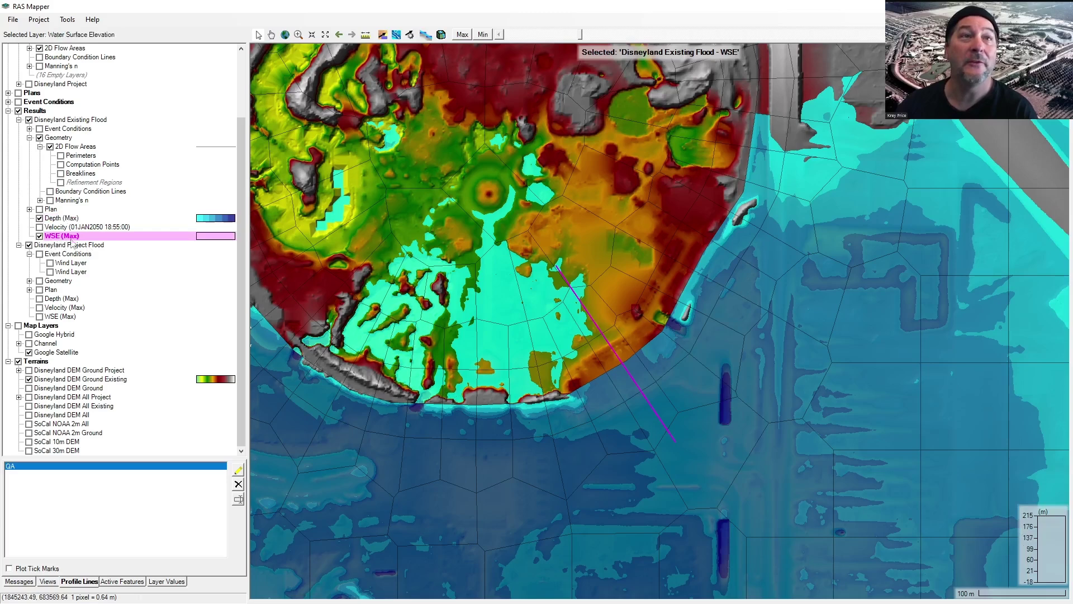
# Step: Compare the detailed profile plot options for the QA line with the existing flood's WSE layer on and off
pyautogui.rightClick(40, 470)
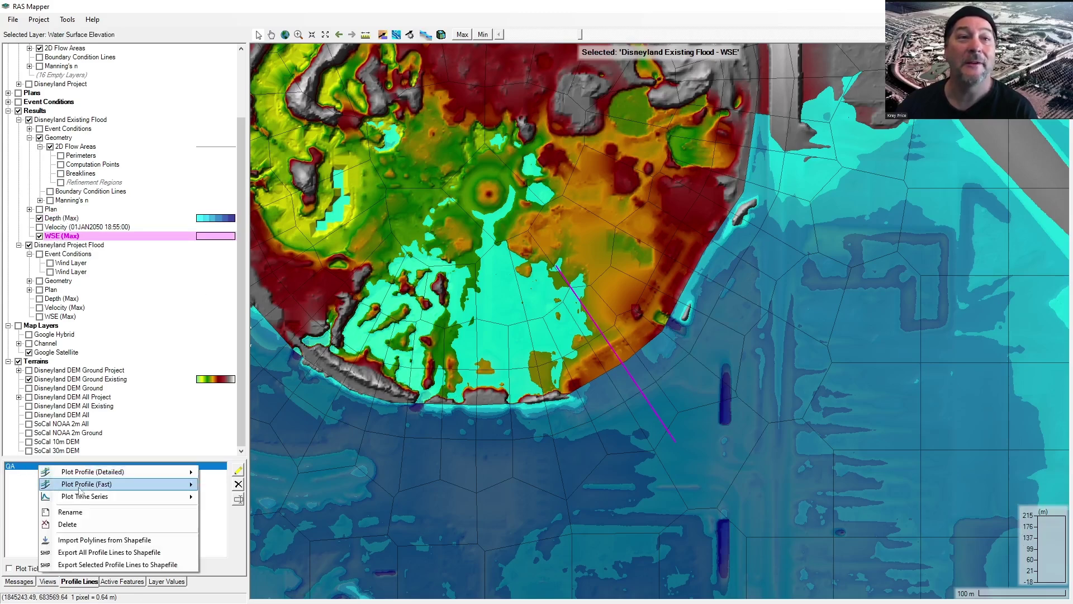
pyautogui.moveTo(90, 476)
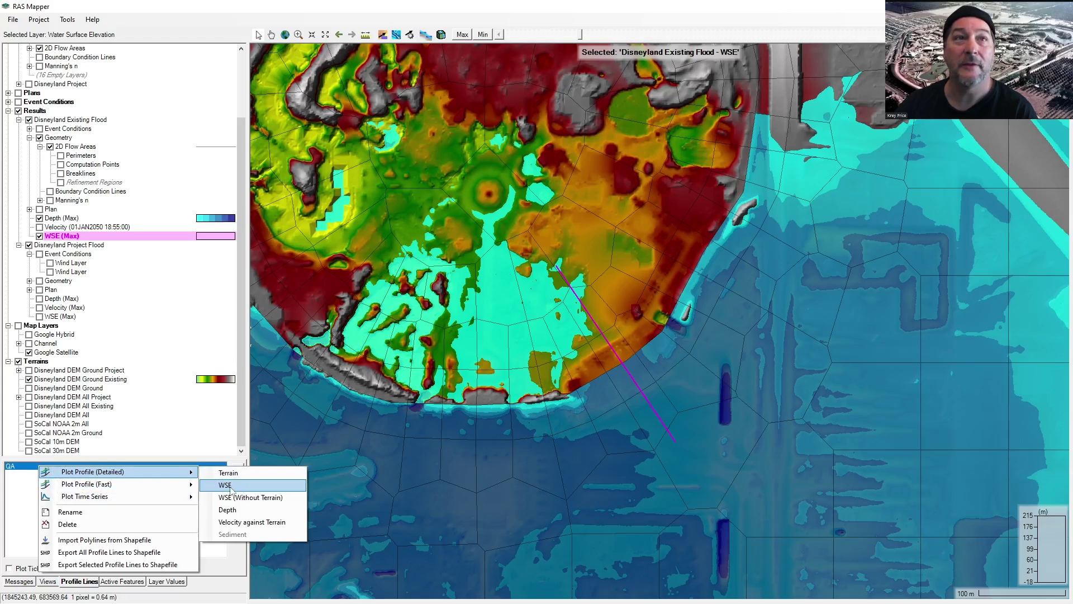
pyautogui.click(39, 235)
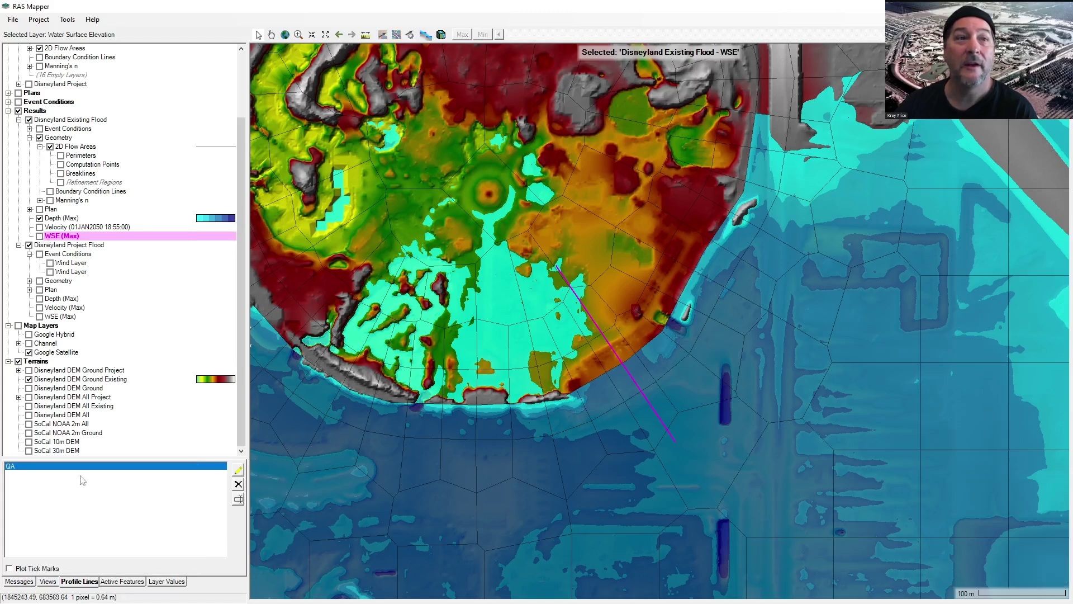
pyautogui.rightClick(78, 468)
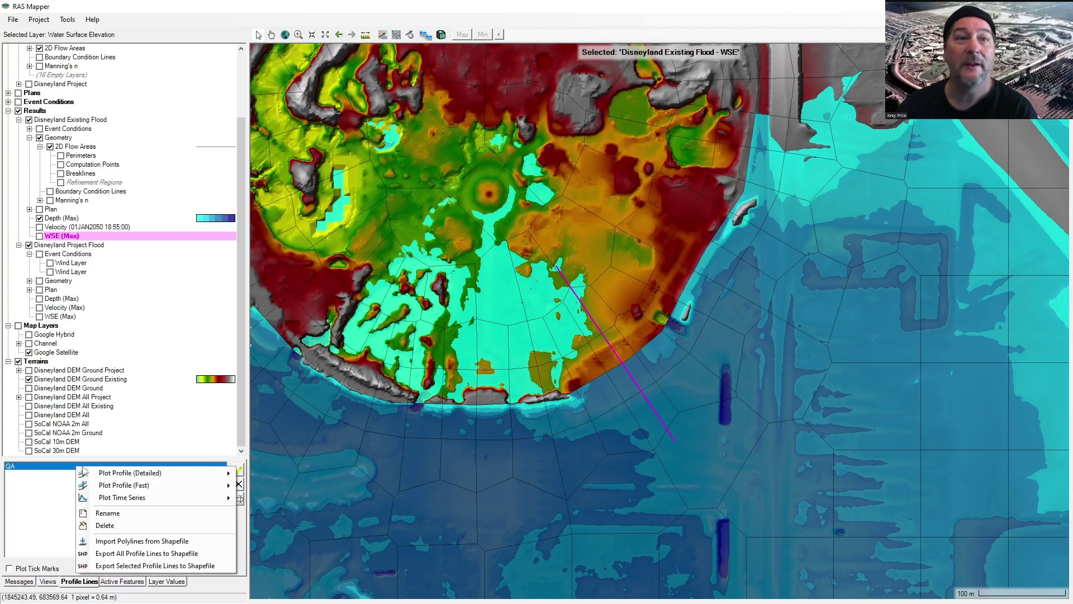
pyautogui.moveTo(109, 474)
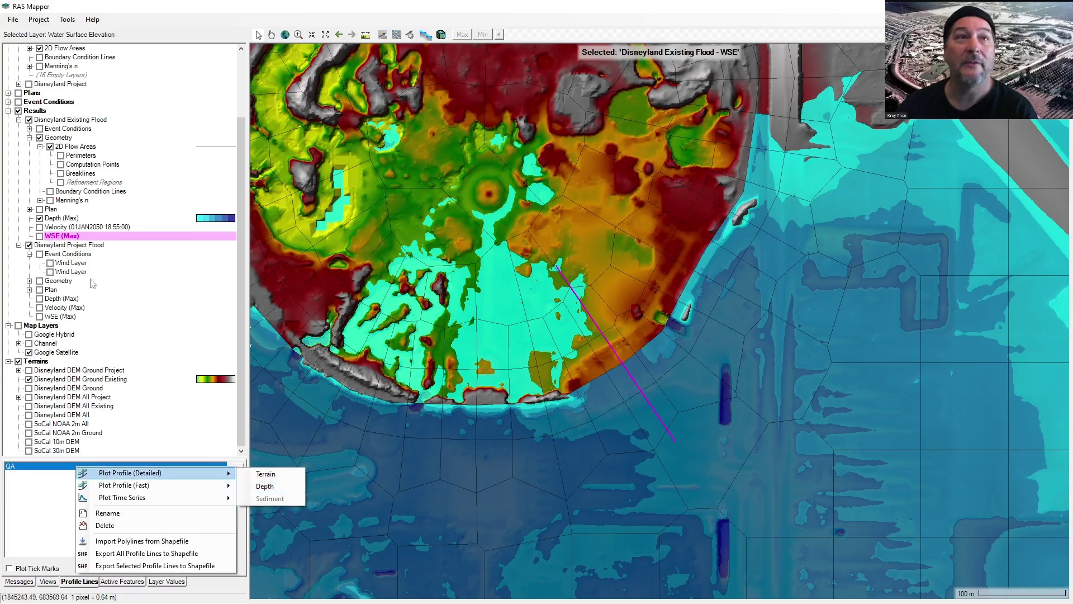
pyautogui.click(39, 235)
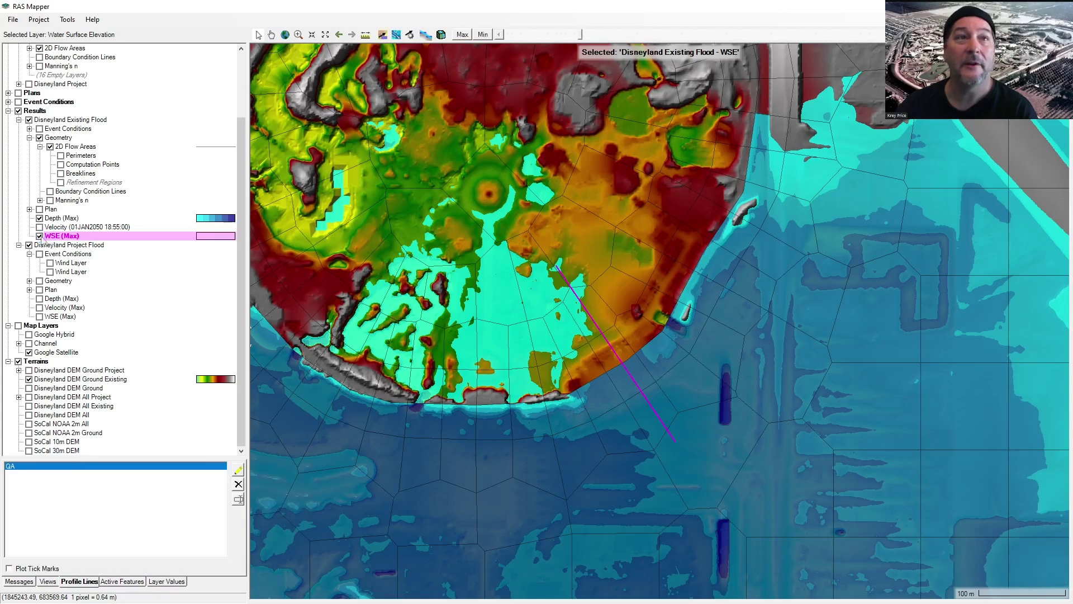
# Step: Plot the detailed WSE profile along the QA line for the existing flood
pyautogui.rightClick(64, 470)
pyautogui.moveTo(98, 473)
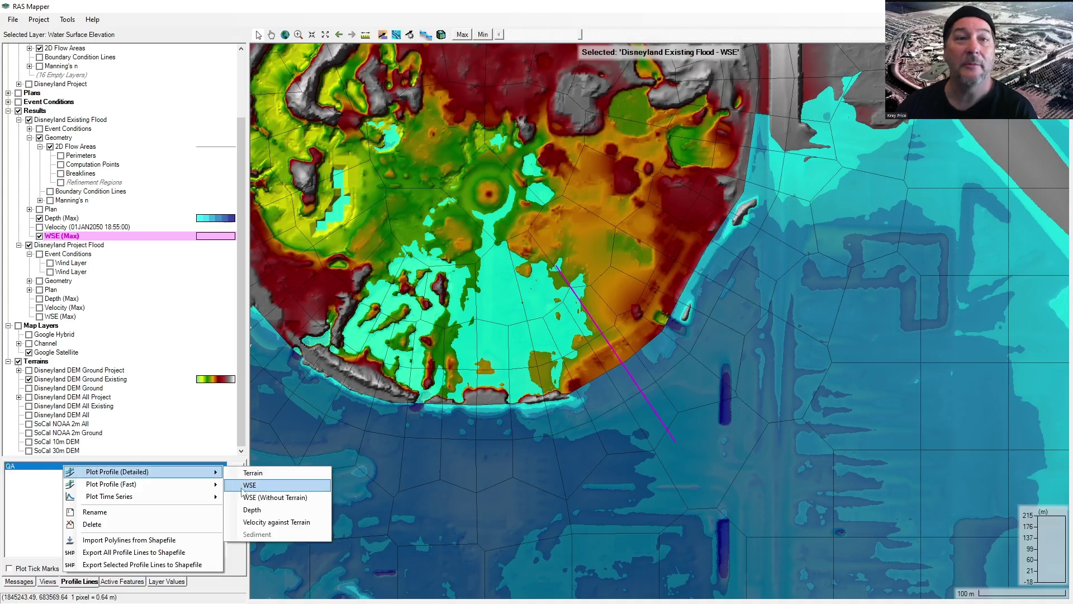
pyautogui.moveTo(150, 484)
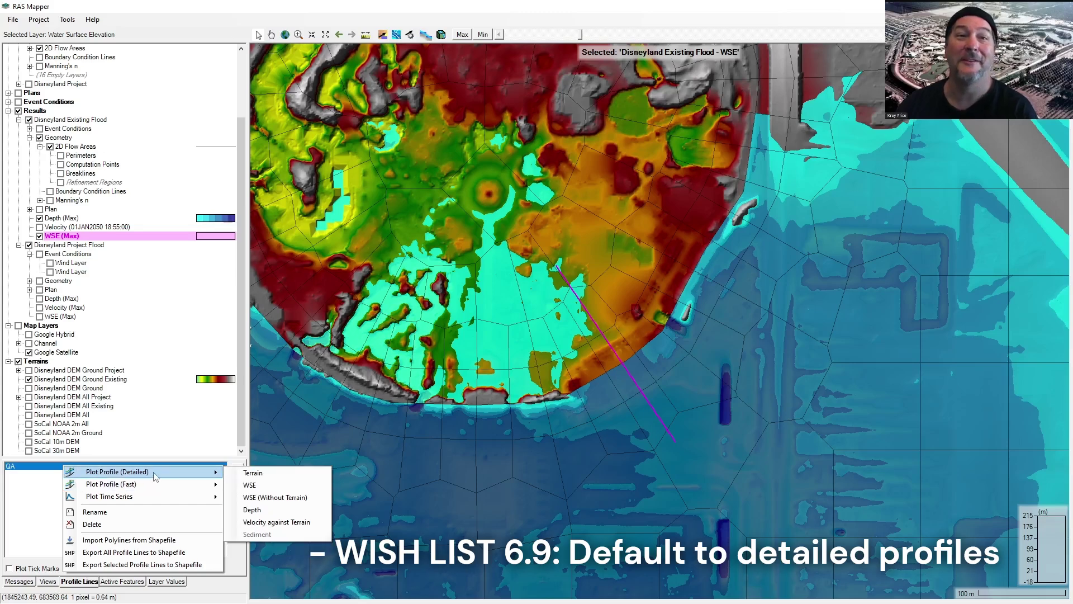
pyautogui.click(250, 485)
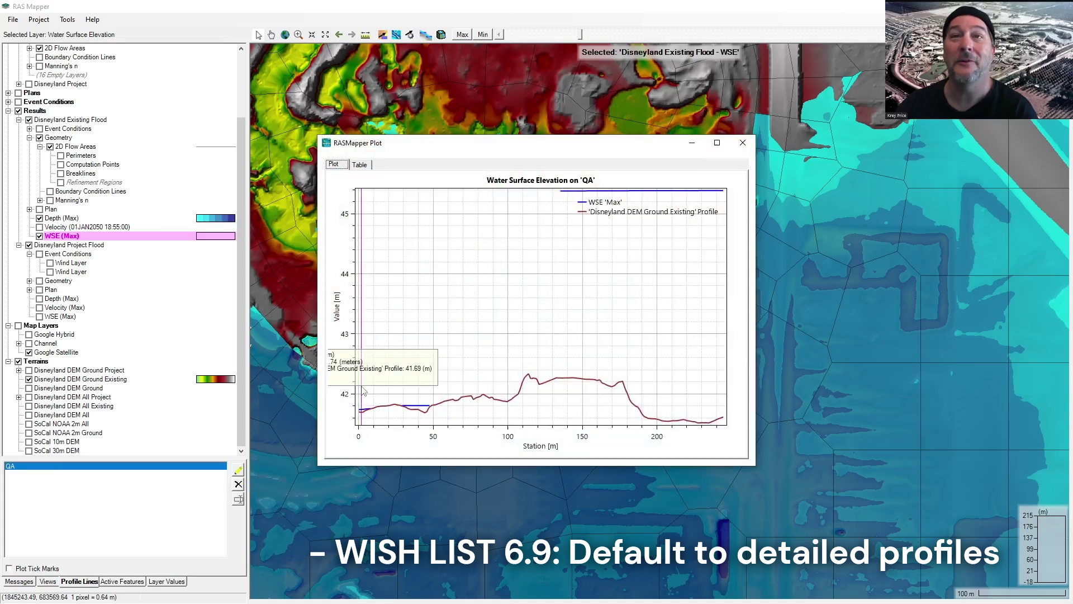
# Step: Compare the existing flood's plotted WSE profile with the QA line on the map, placing them side by side, and close the plot
pyautogui.moveTo(555, 146); pyautogui.dragTo(876, 66)
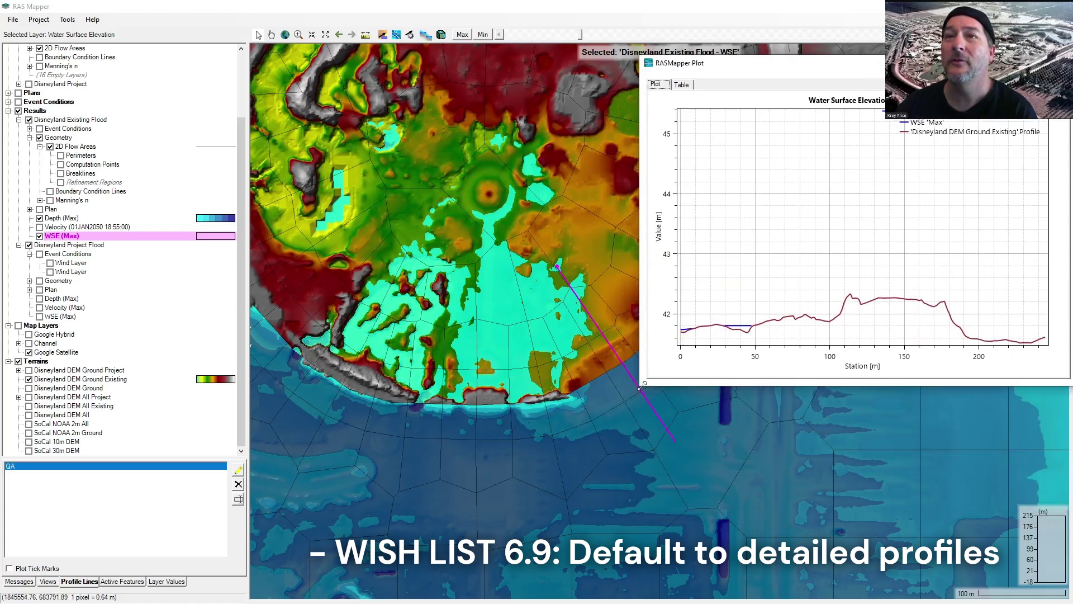
pyautogui.moveTo(642, 385); pyautogui.dragTo(645, 346)
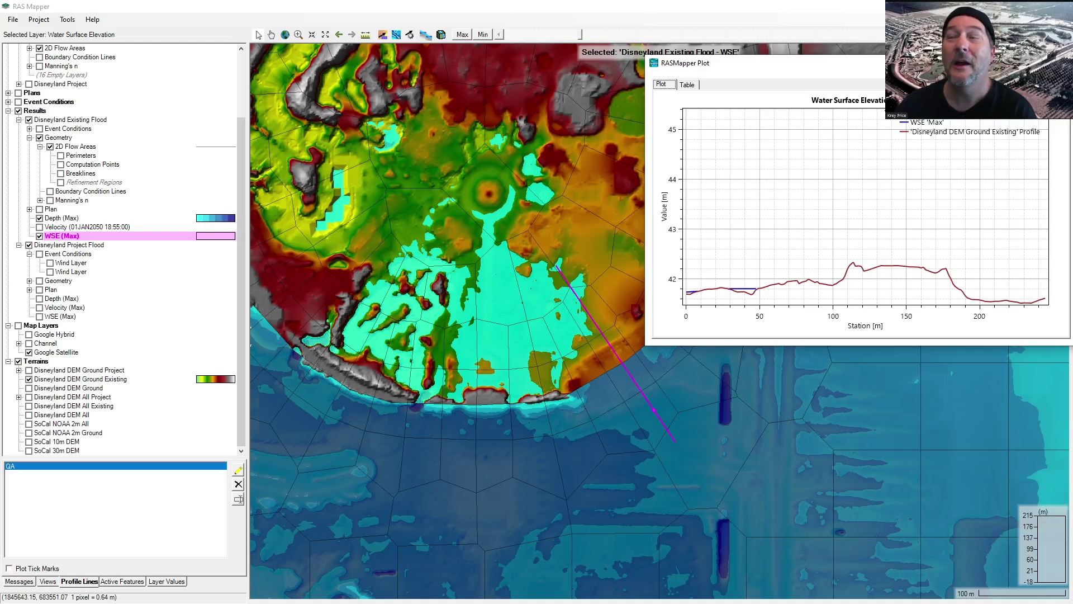
pyautogui.click(1061, 63)
# Step: Plot the terrain profile of the existing flood mesh face that crosses the QA line at the park edge, and close it
pyautogui.scroll(2, 621, 349)
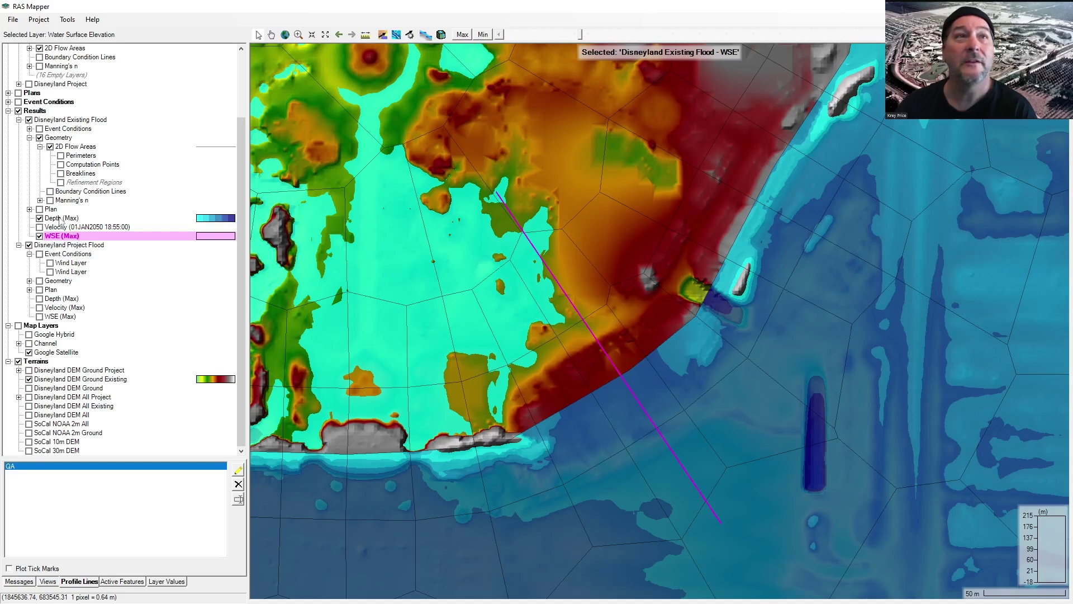
pyautogui.click(81, 155)
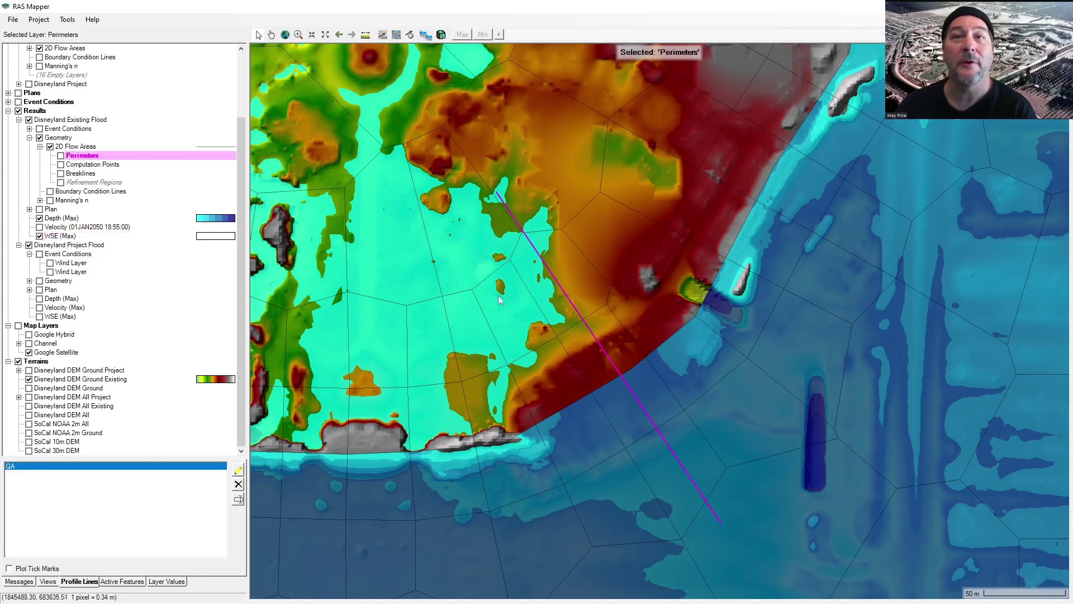
pyautogui.rightClick(611, 381)
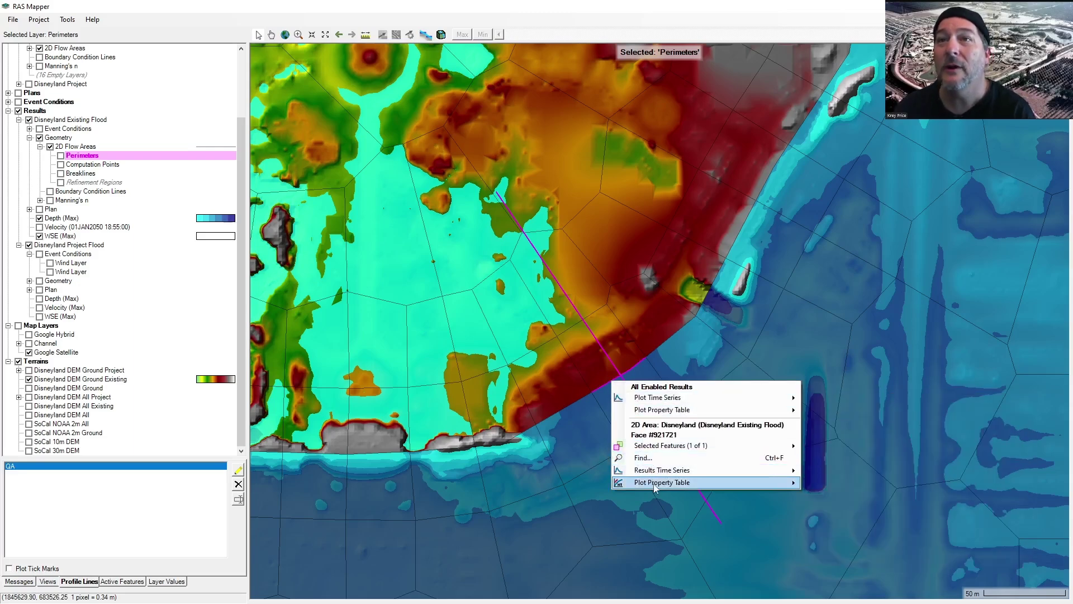
pyautogui.moveTo(655, 484)
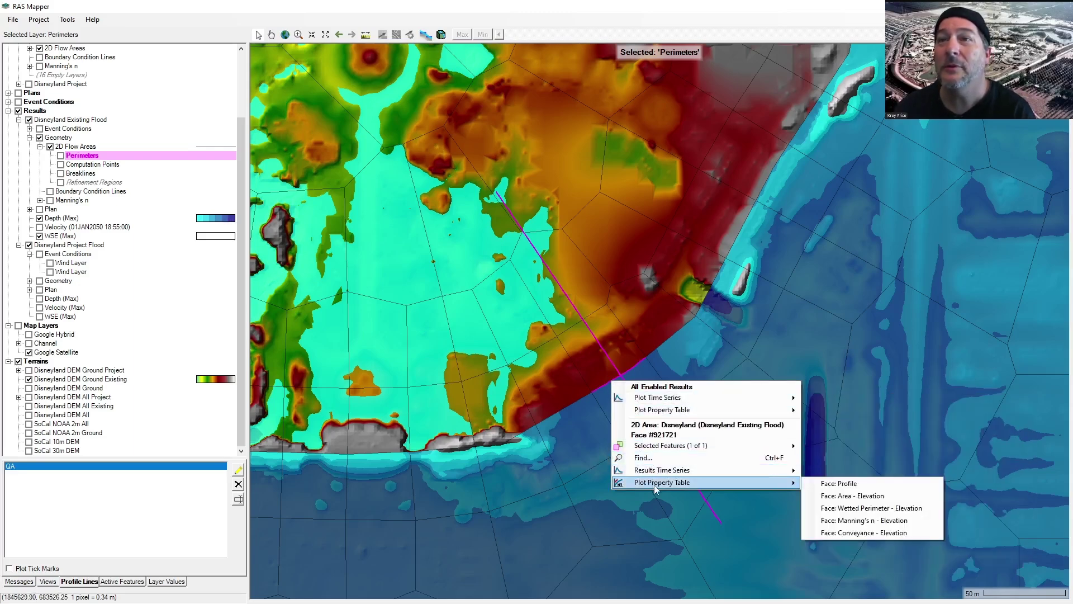
pyautogui.click(834, 484)
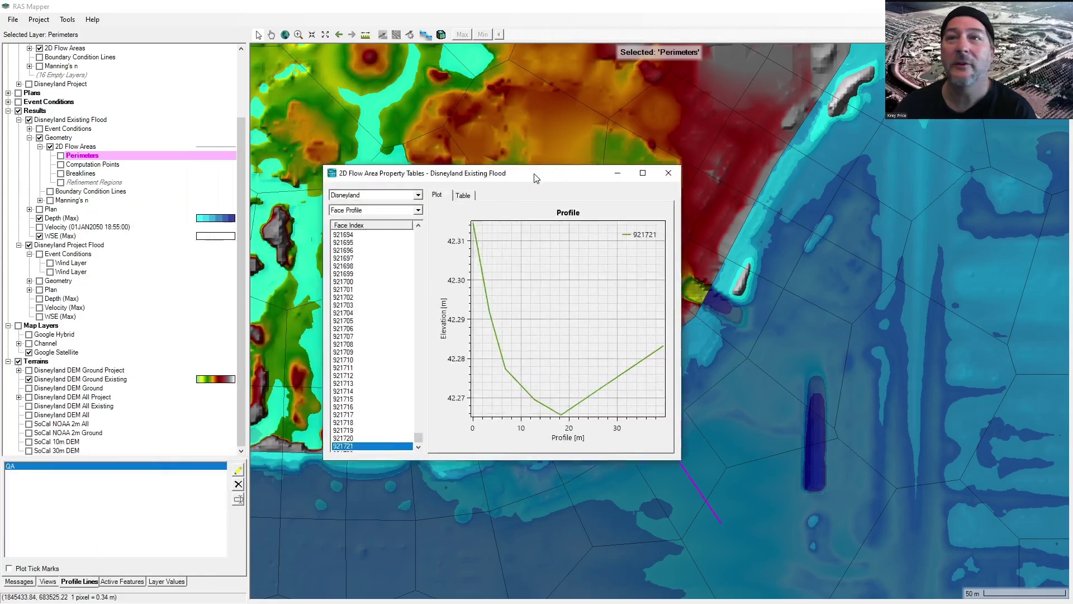
pyautogui.moveTo(391, 174); pyautogui.dragTo(809, 115)
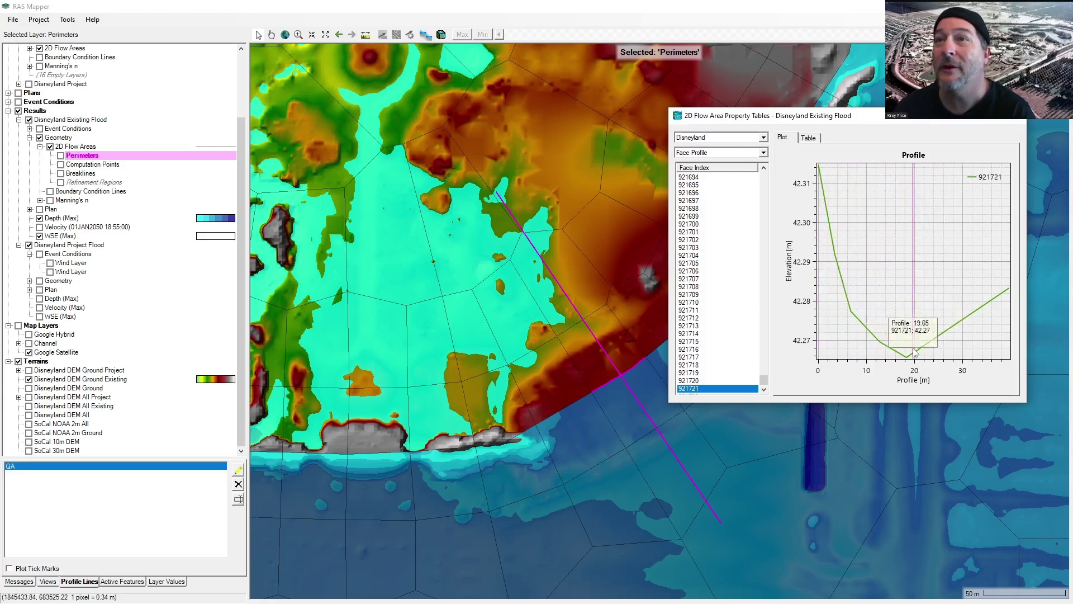
pyautogui.click(1007, 121)
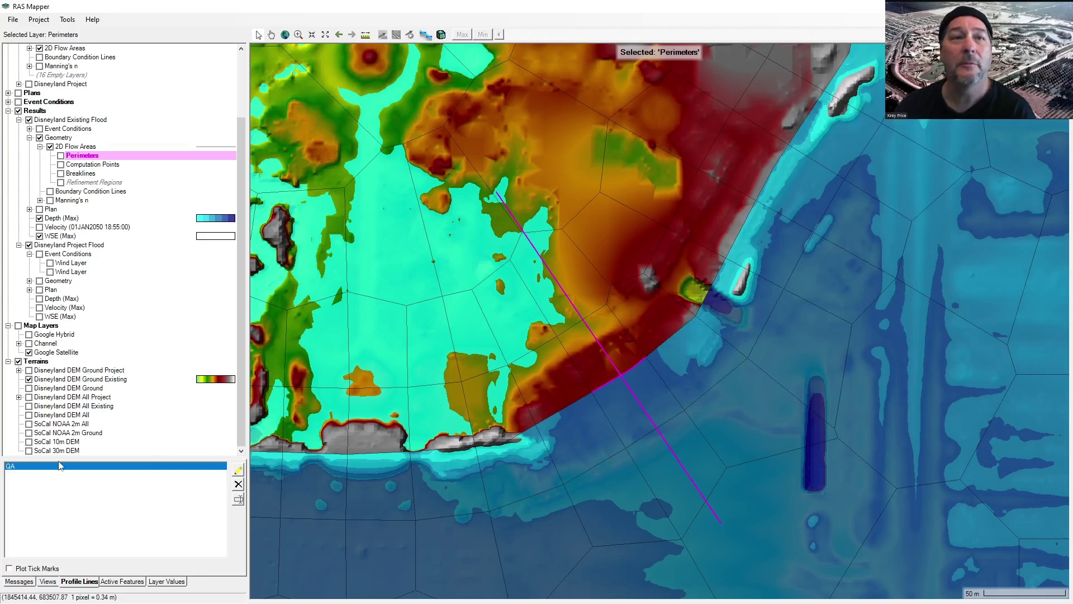
# Step: Plot the detailed WSE profile along the QA line again to recheck it against the face profile, and close it
pyautogui.rightClick(63, 467)
pyautogui.moveTo(95, 473)
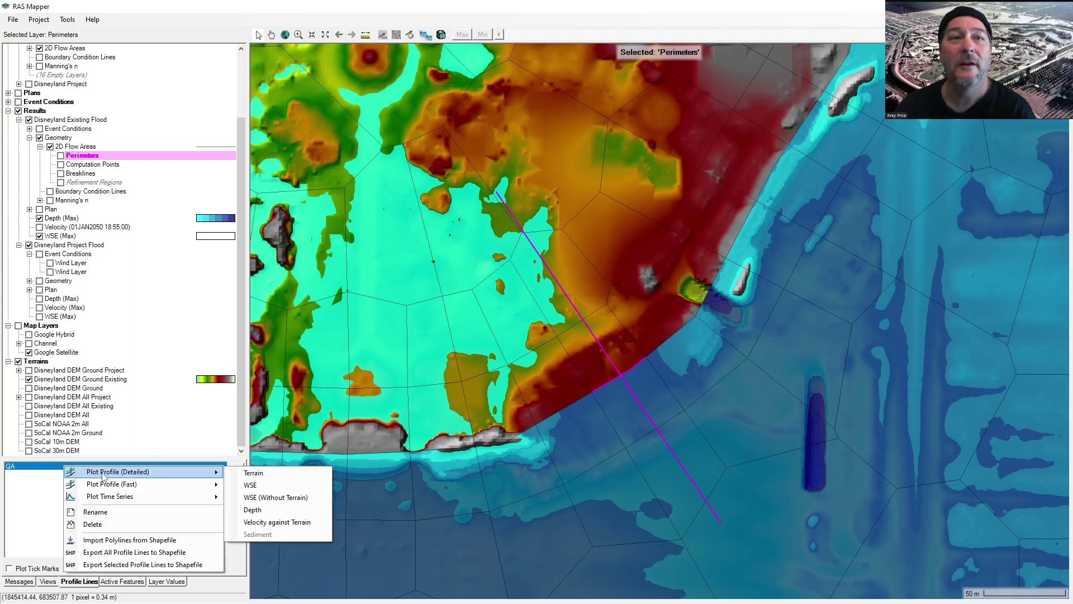
pyautogui.click(256, 487)
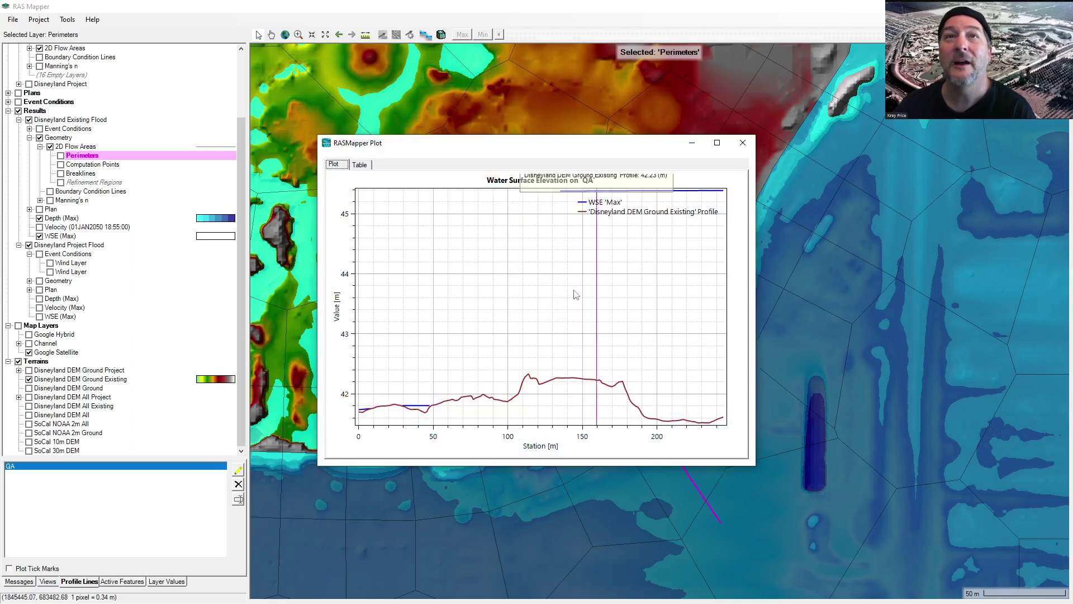
pyautogui.click(743, 143)
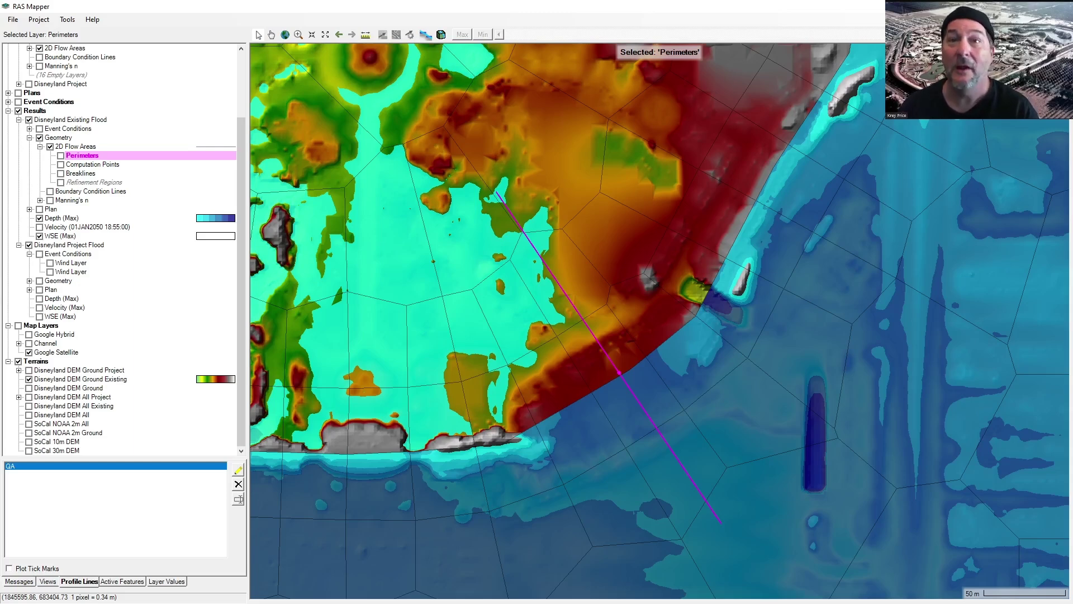
# Step: Hide all flood results and collapse the project flood and the existing flood's geometry in the layer tree
pyautogui.scroll(-2, 654, 378)
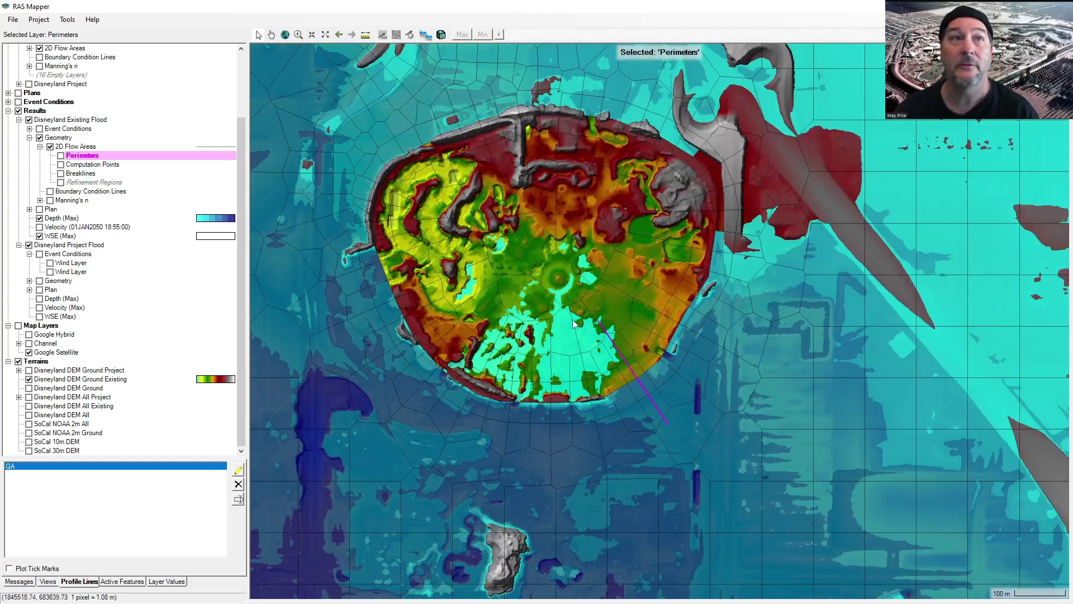
pyautogui.click(19, 111)
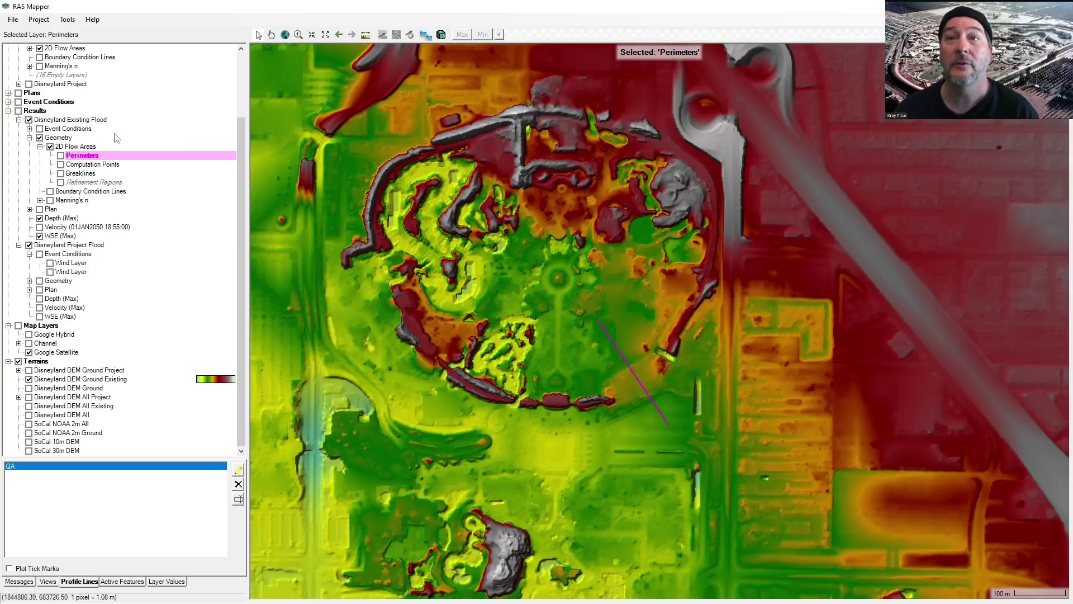
pyautogui.scroll(3, 92, 218)
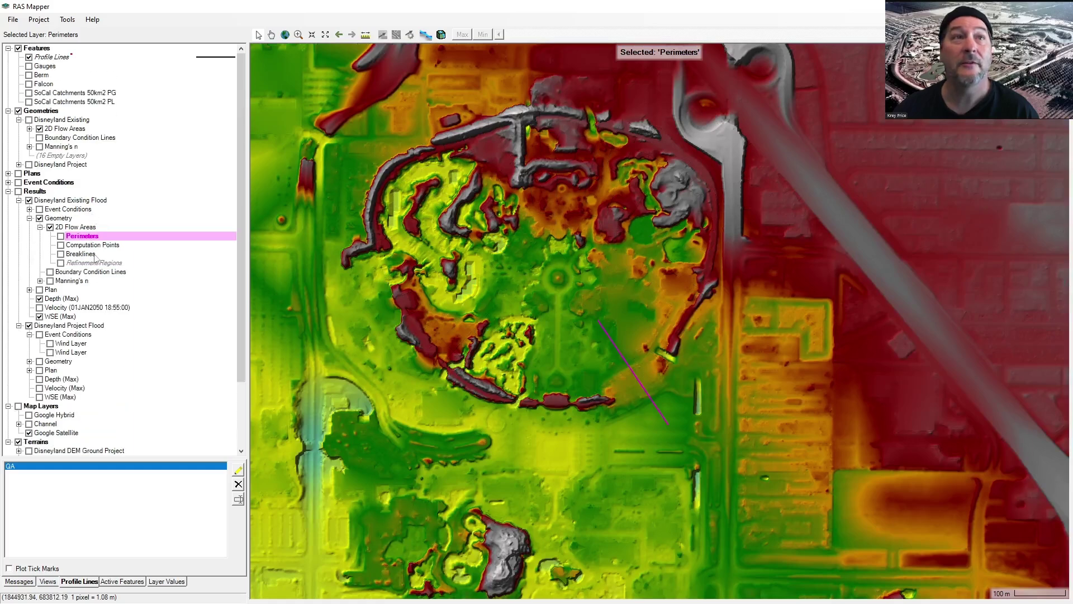
pyautogui.click(56, 219)
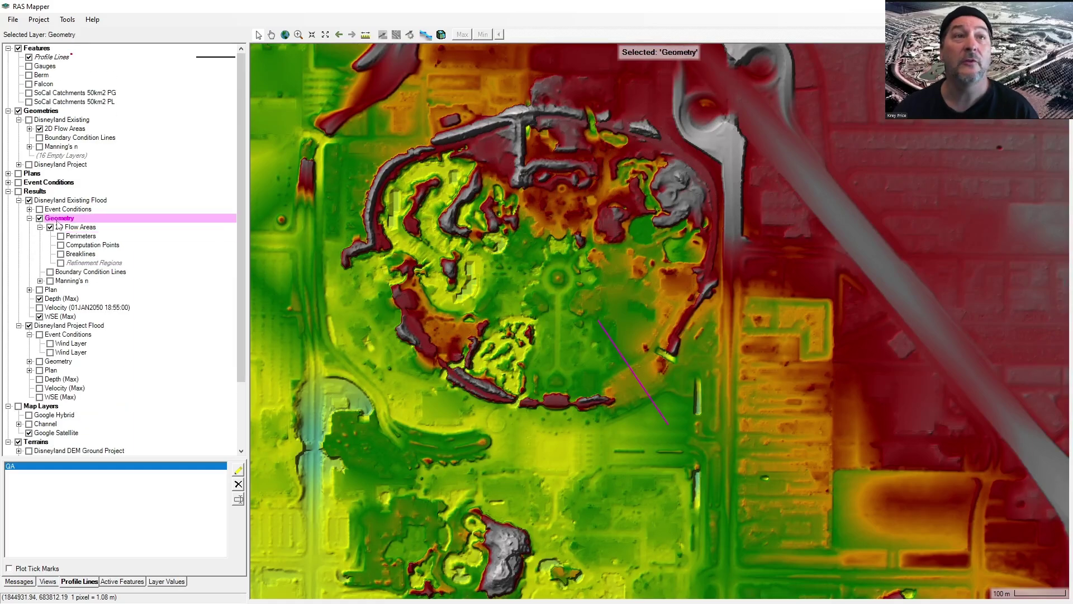
pyautogui.click(18, 326)
pyautogui.click(29, 218)
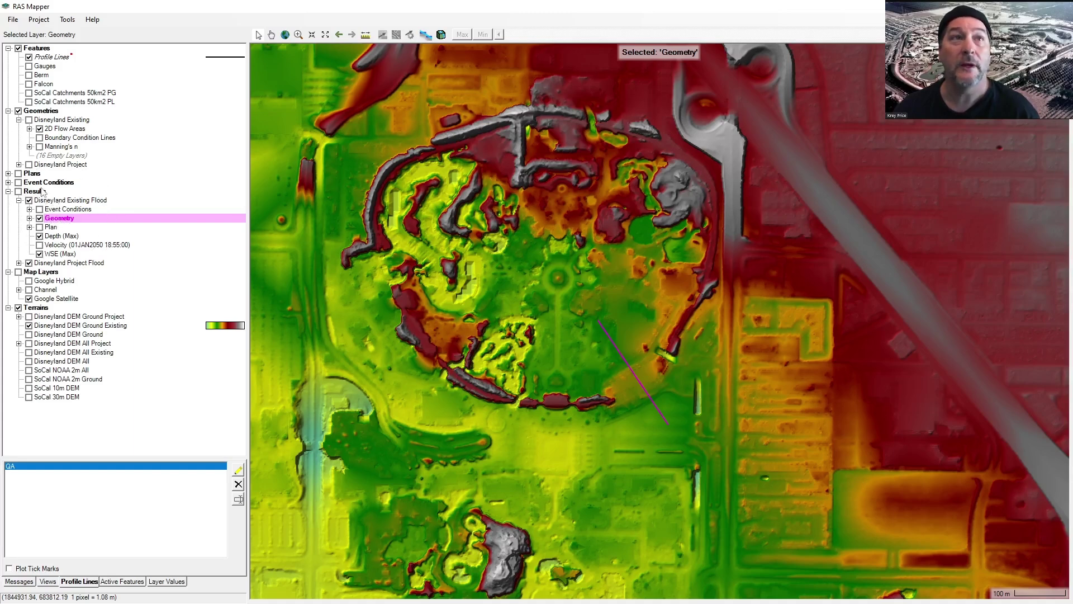
pyautogui.click(29, 217)
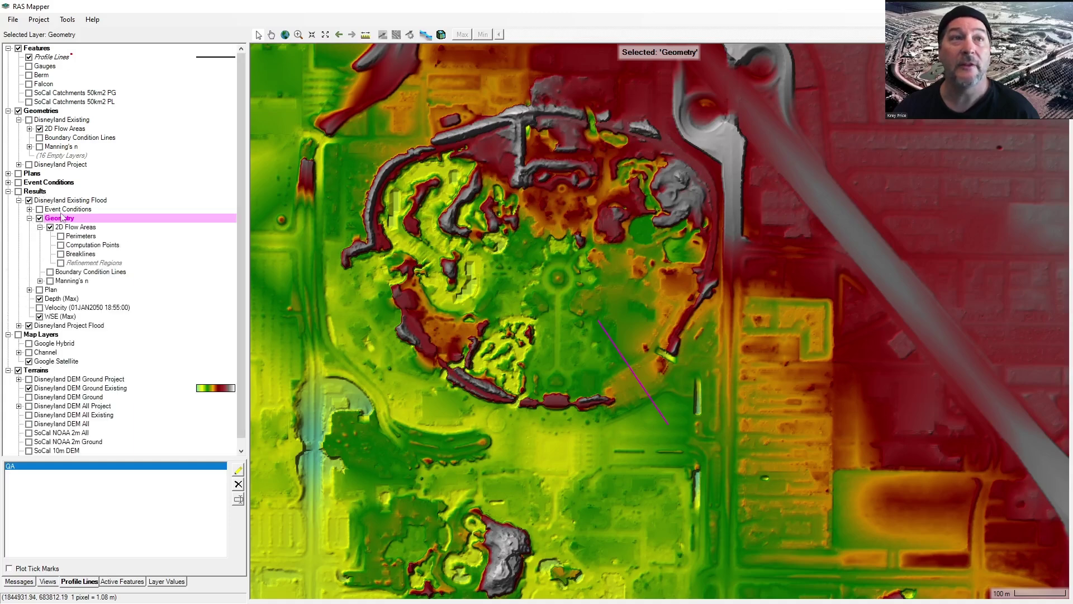
pyautogui.click(29, 218)
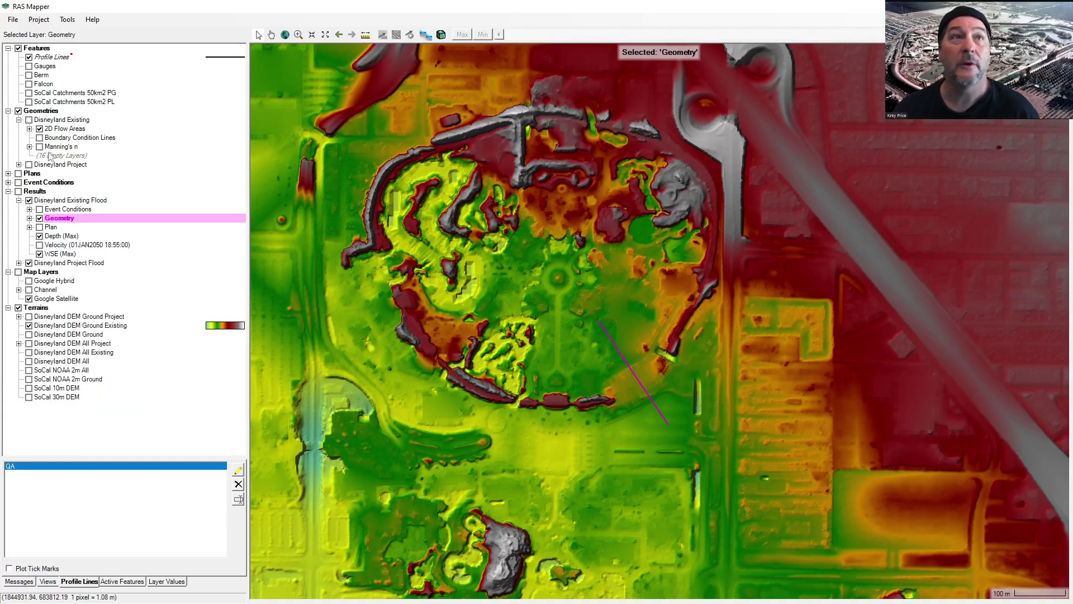
# Step: Display the Disneyland Existing geometry's 2D flow area layers, including computation points and breaklines, and start editing the geometry
pyautogui.click(42, 112)
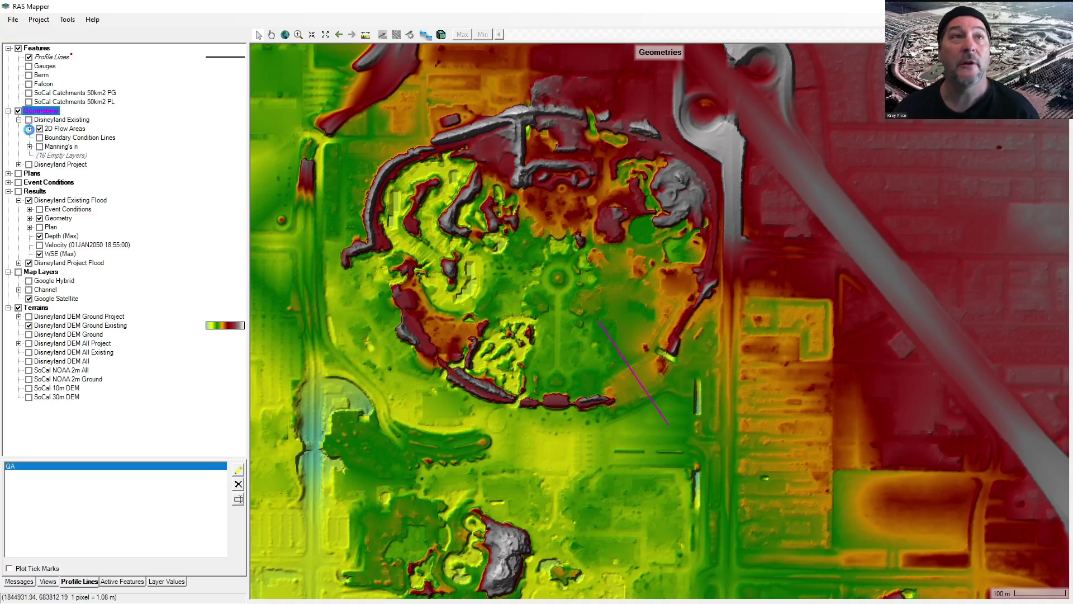
pyautogui.click(29, 129)
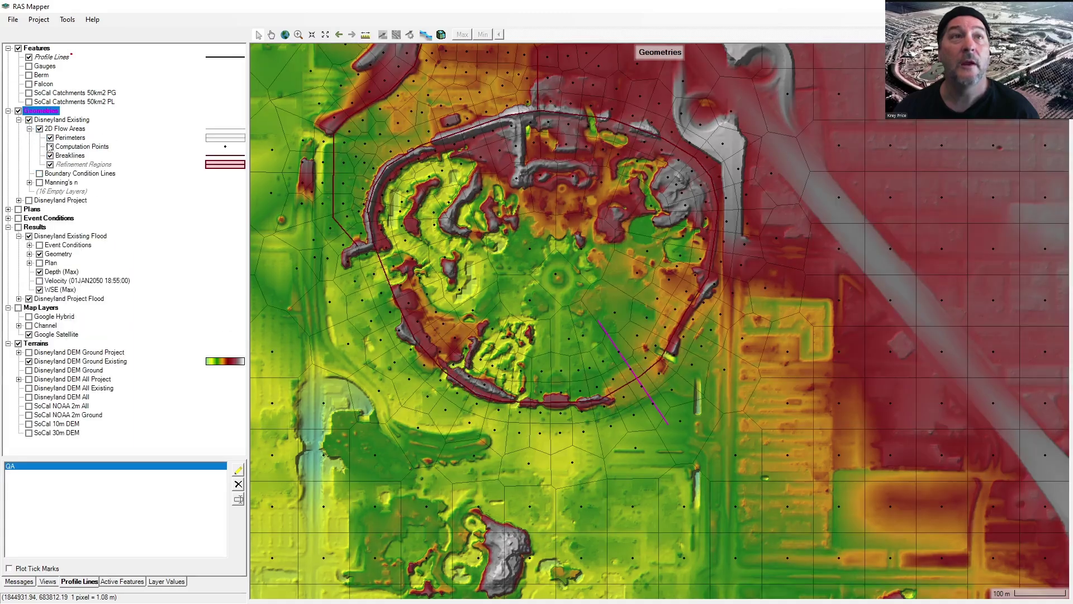
pyautogui.click(68, 156)
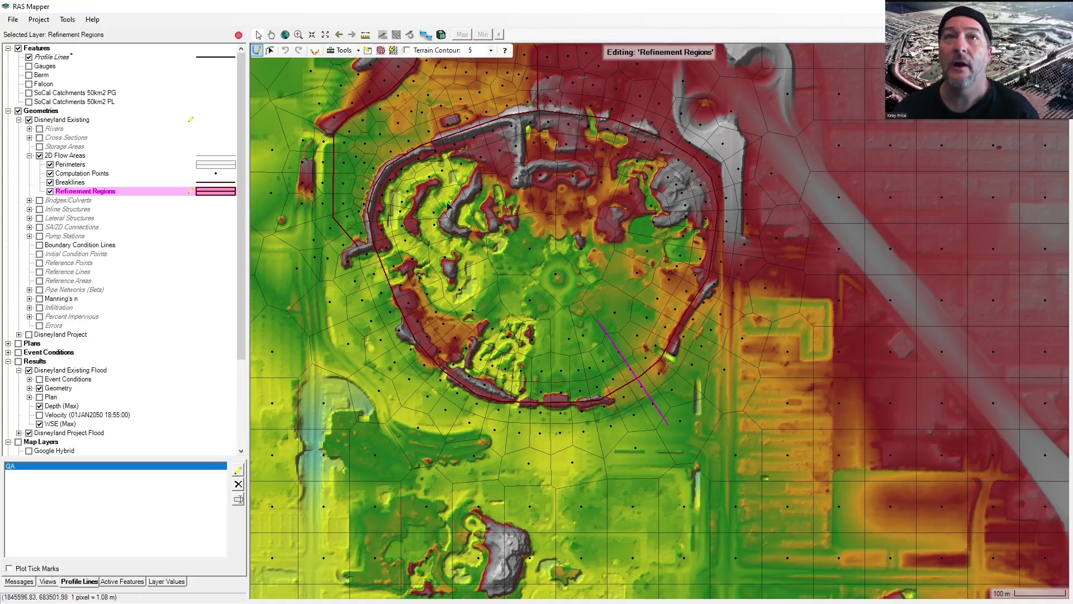
# Step: Make Breaklines the edited layer and delete the existing breakline around the park
pyautogui.click(270, 50)
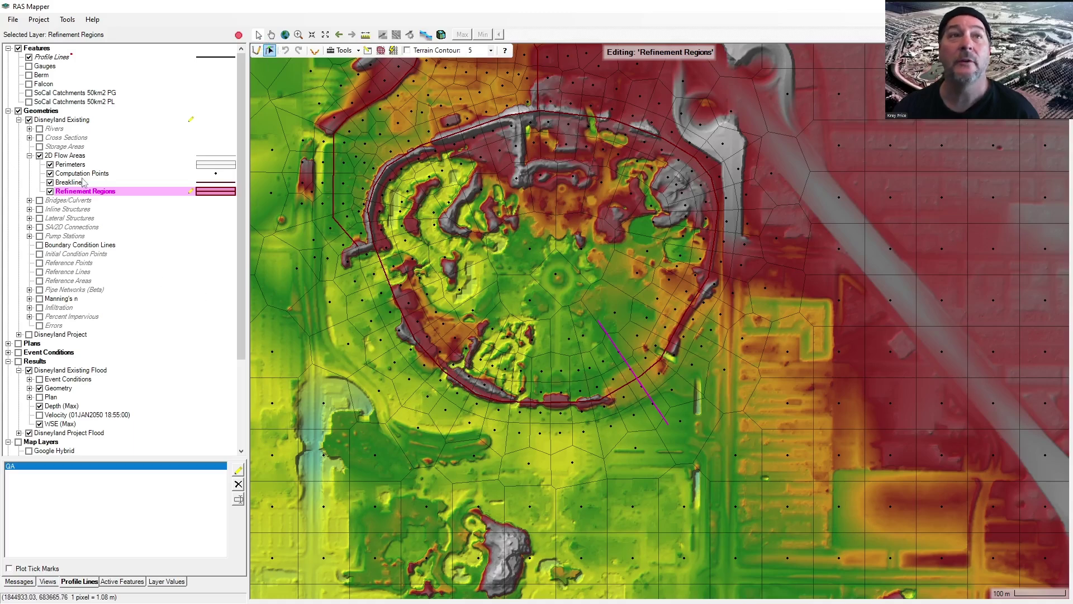
pyautogui.click(82, 183)
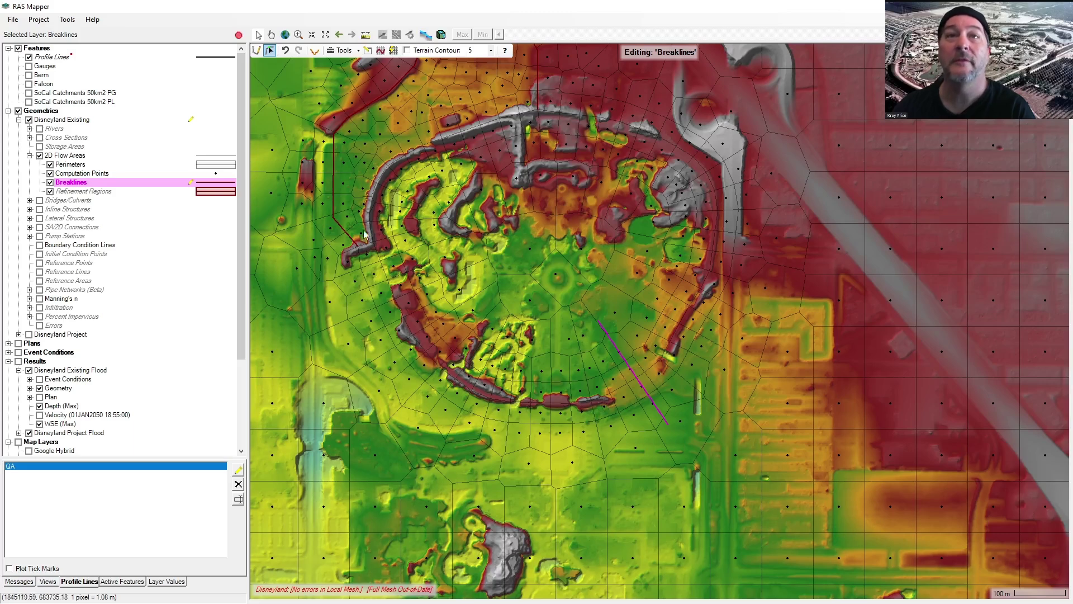
# Step: Draw a new breakline clockwise along the park berm, from its southern end around to the southeastern end, keeping the default name
pyautogui.click(256, 50)
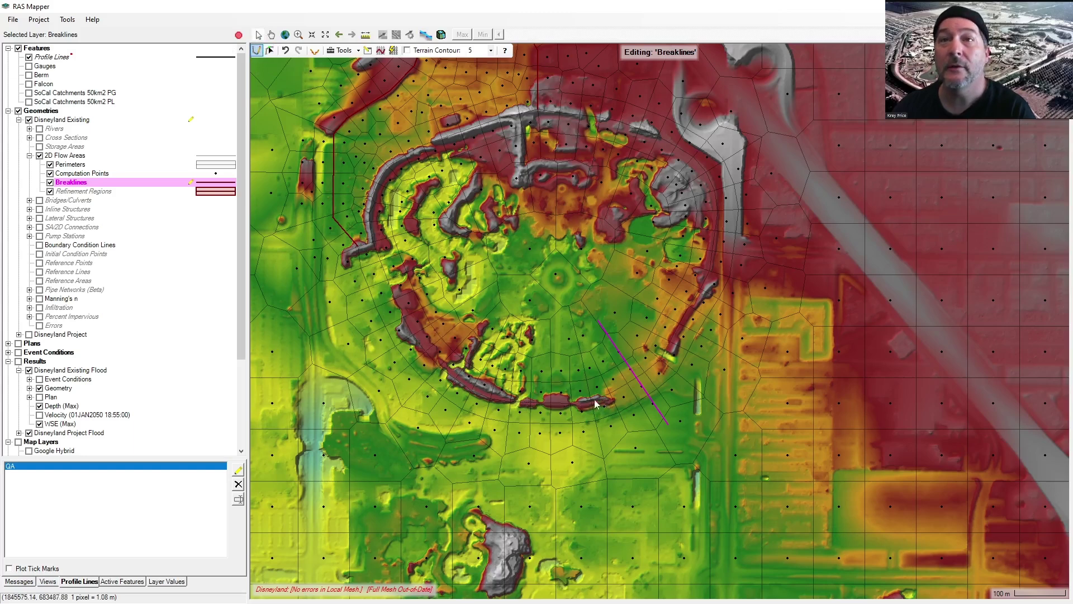
pyautogui.click(566, 402)
pyautogui.click(534, 403)
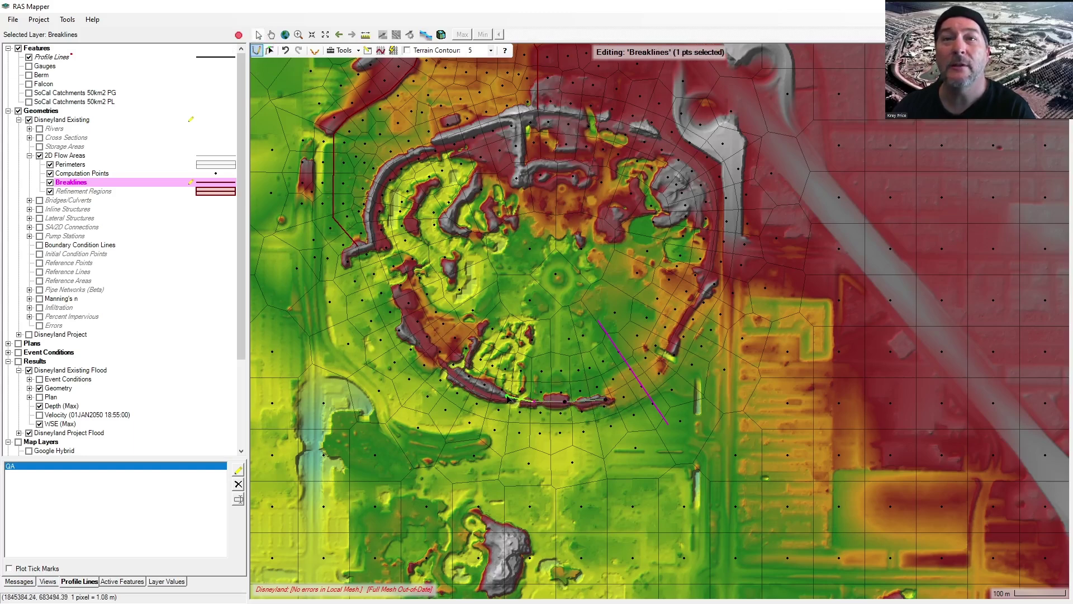
pyautogui.click(507, 396)
pyautogui.click(459, 373)
pyautogui.click(435, 355)
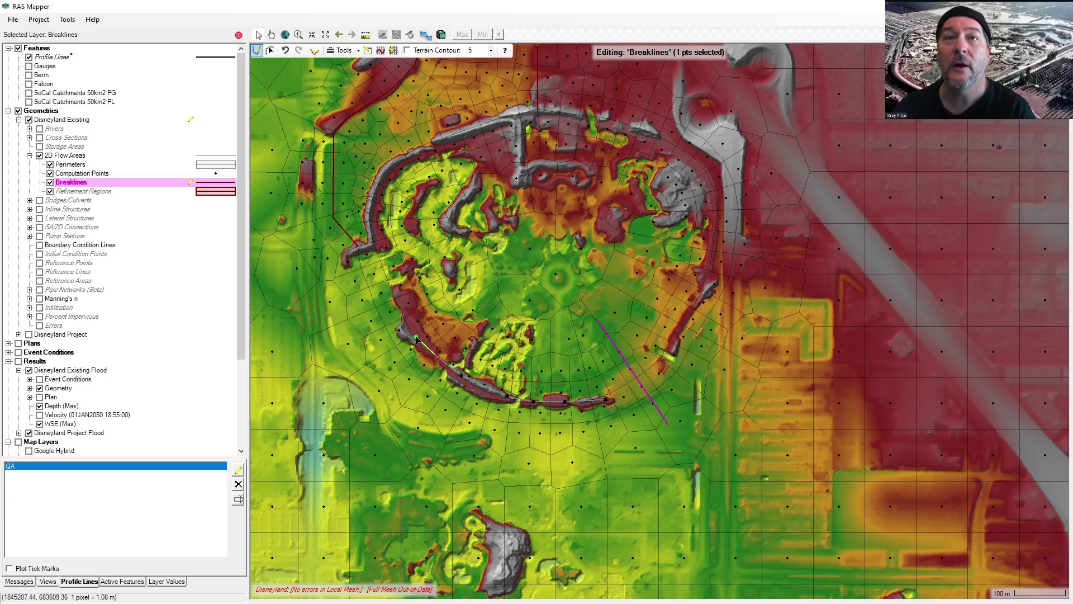
pyautogui.click(415, 336)
pyautogui.click(395, 287)
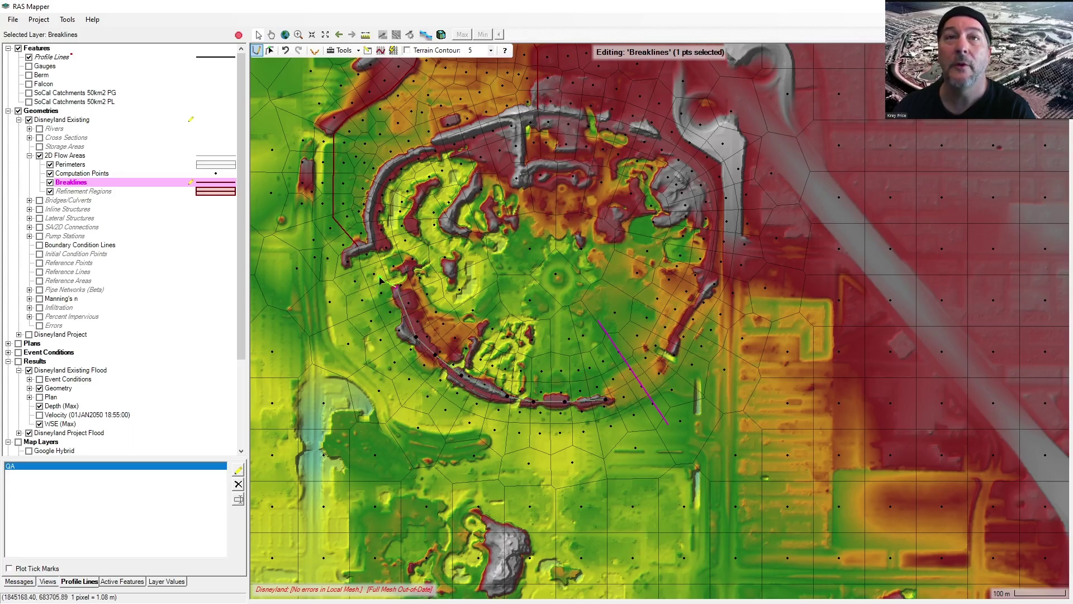
pyautogui.click(373, 244)
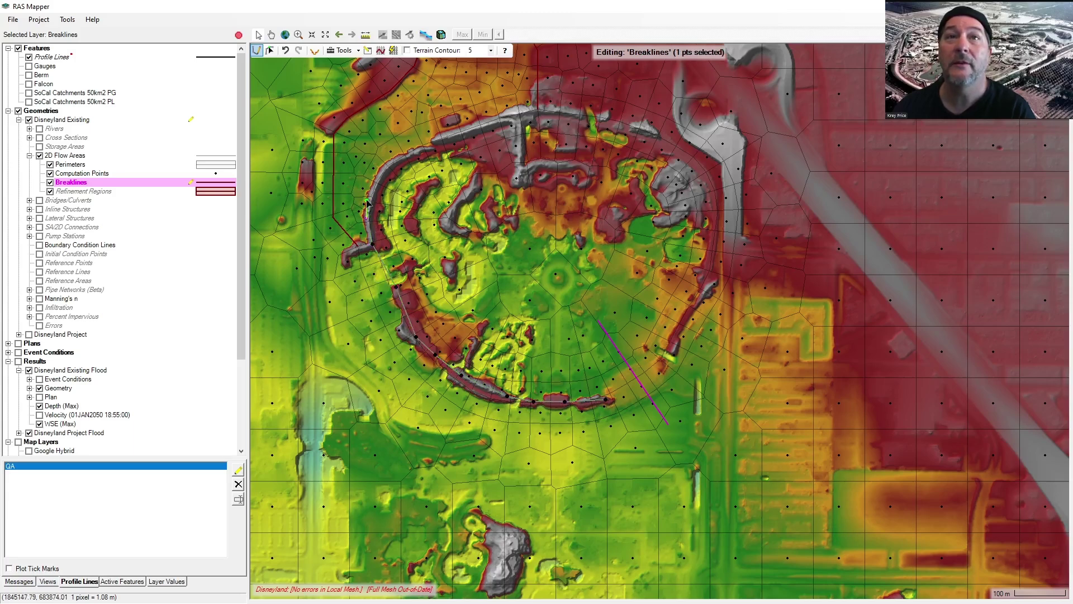
pyautogui.click(371, 199)
pyautogui.click(392, 168)
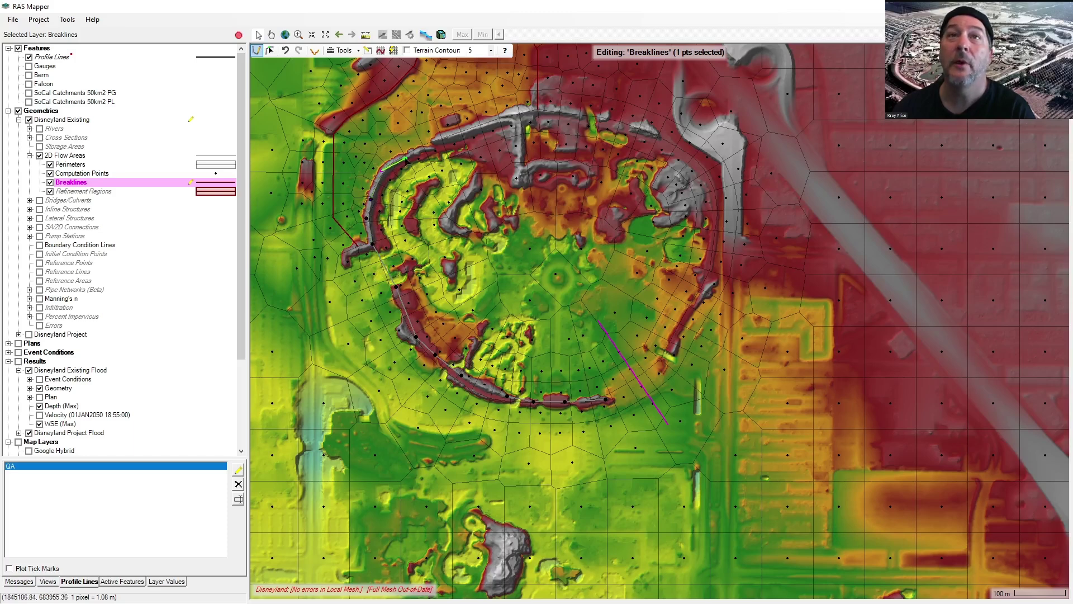
pyautogui.click(407, 154)
pyautogui.click(439, 138)
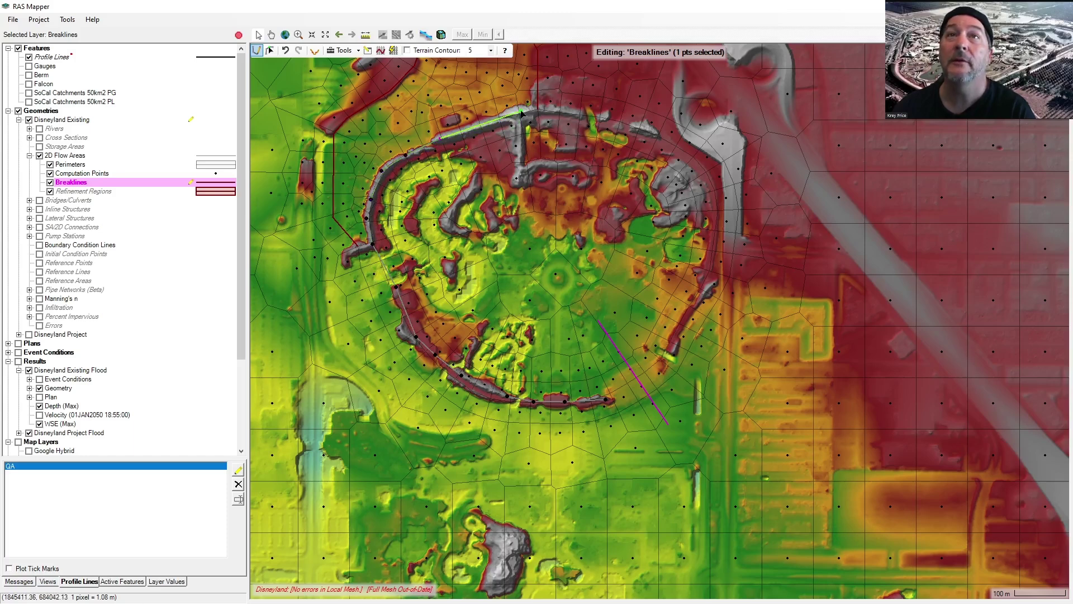
pyautogui.click(552, 106)
pyautogui.click(645, 129)
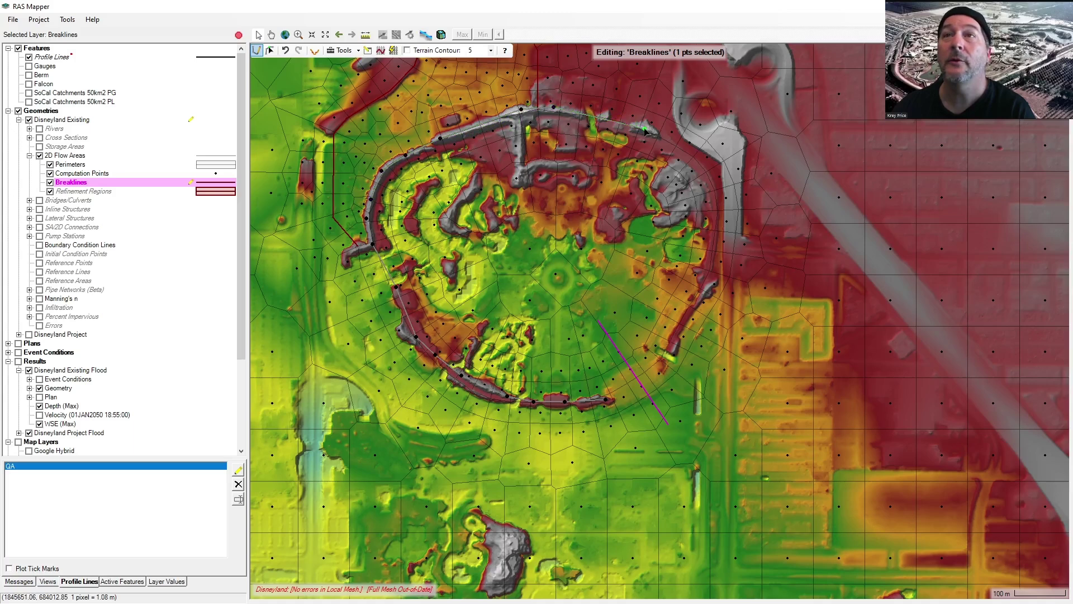
pyautogui.click(700, 138)
pyautogui.click(732, 161)
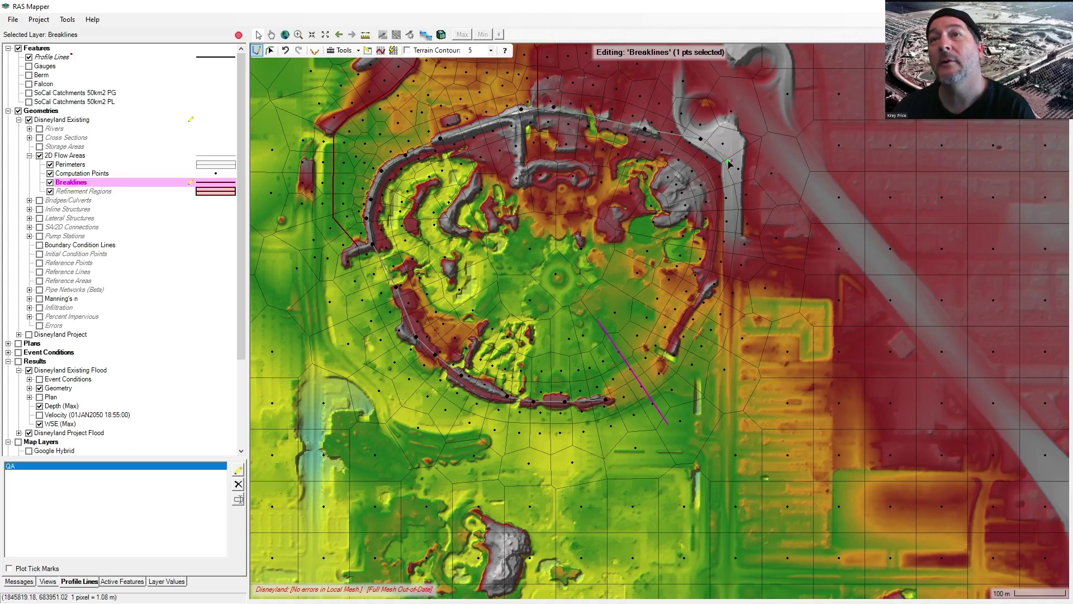
pyautogui.click(725, 276)
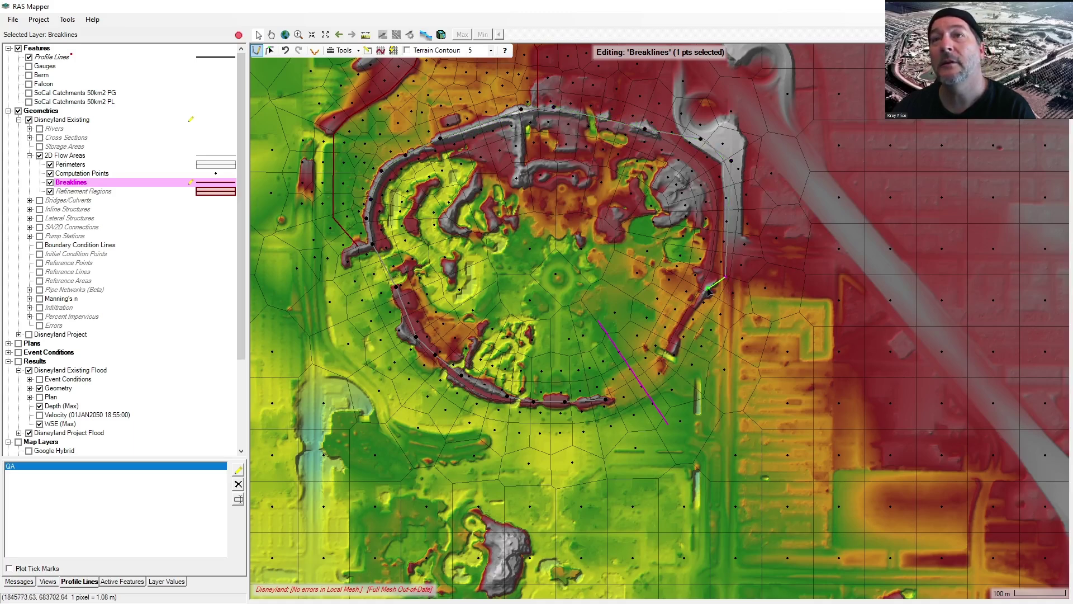
pyautogui.click(707, 288)
pyautogui.click(697, 303)
pyautogui.click(679, 324)
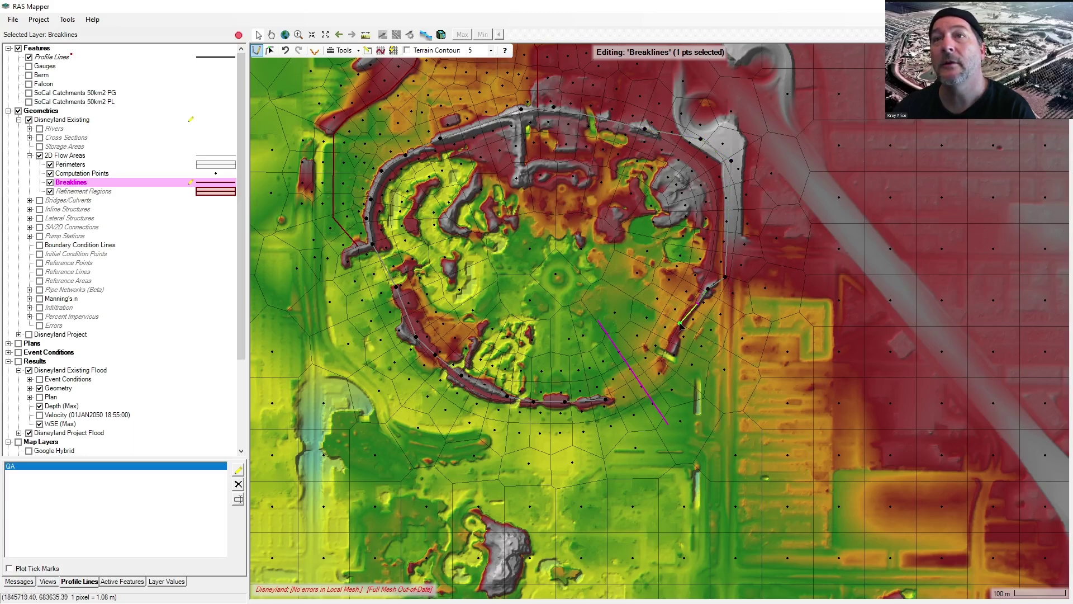
pyautogui.doubleClick(674, 353)
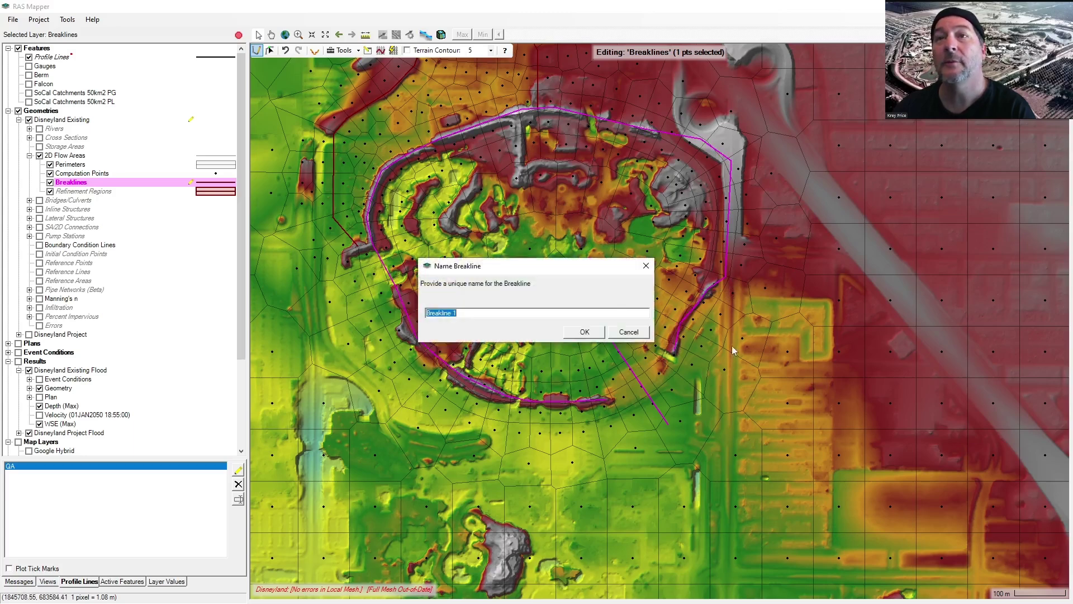
pyautogui.click(581, 333)
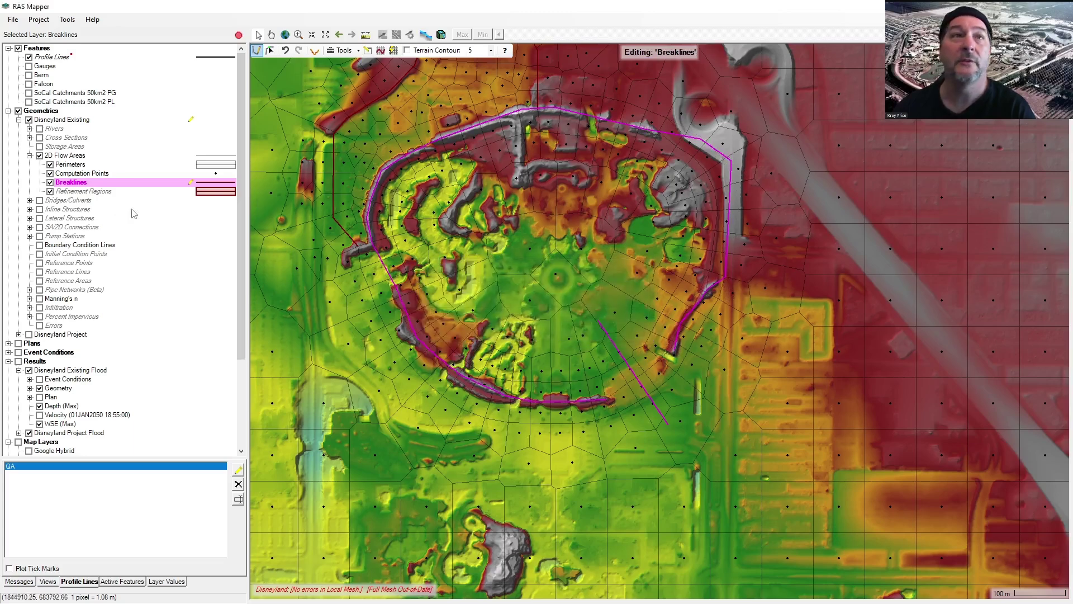
# Step: Check the new breakline's spacing settings in the Breaklines layer's feature table, and close it
pyautogui.doubleClick(79, 183)
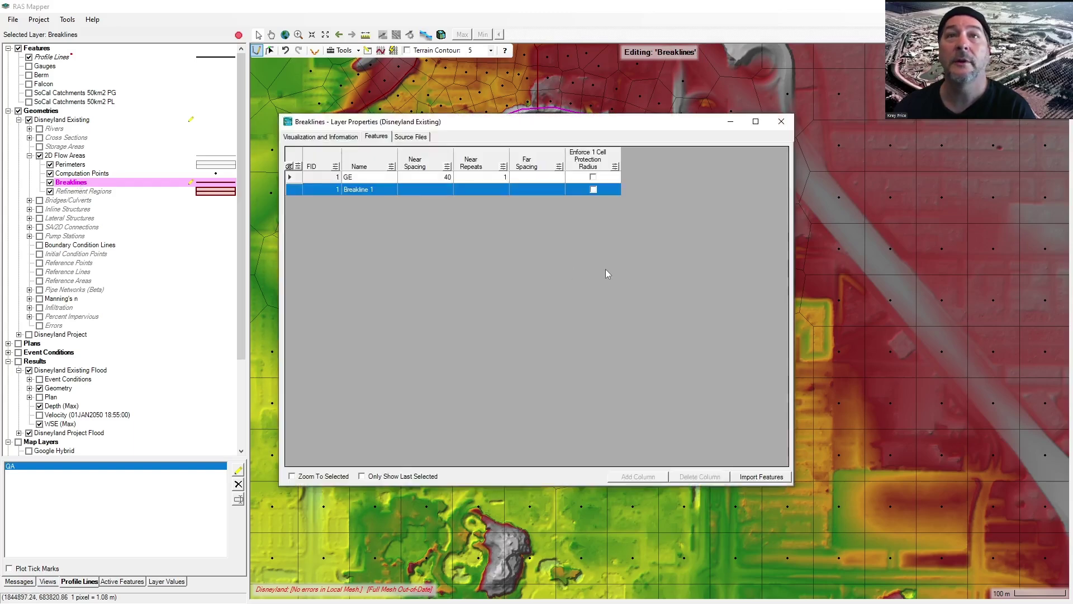
pyautogui.click(435, 191)
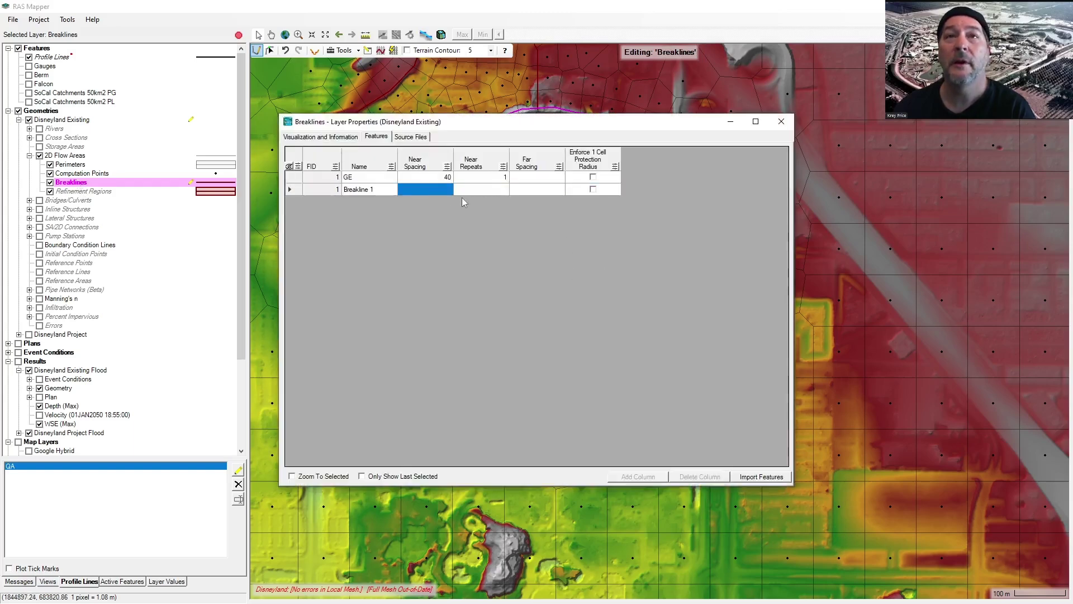
pyautogui.moveTo(514, 126); pyautogui.dragTo(624, 146)
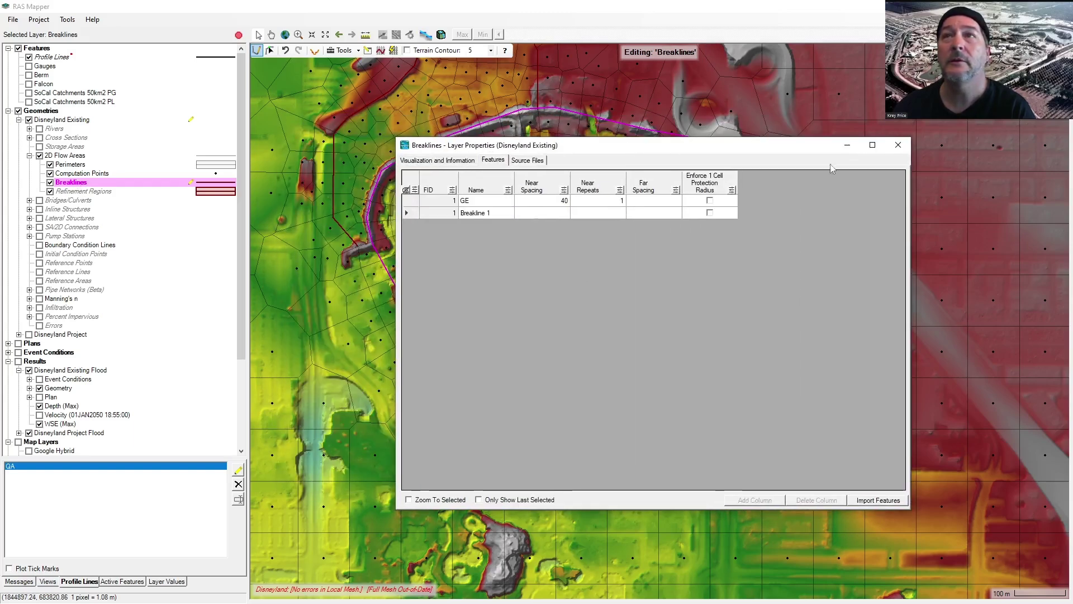
pyautogui.click(892, 140)
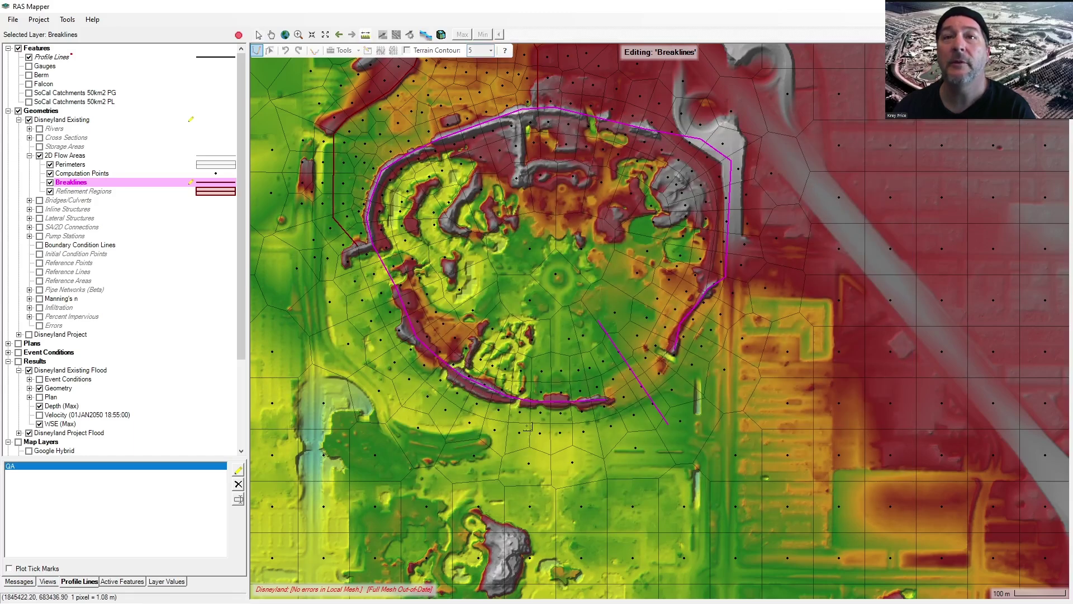
# Step: Measure a short distance across the mesh beside the new breakline on the berm's southern side
pyautogui.click(522, 411)
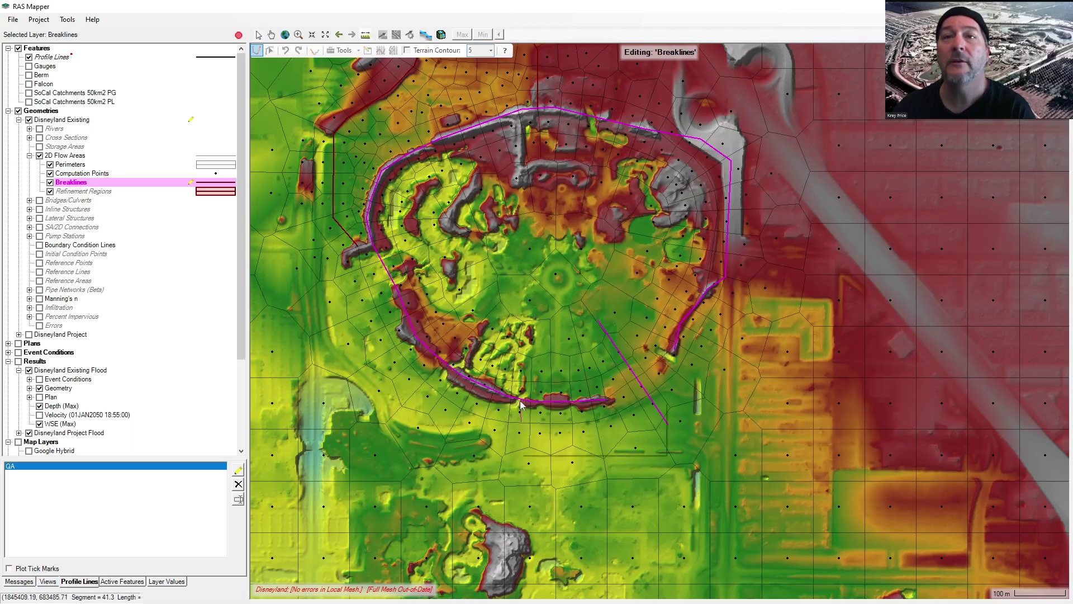
pyautogui.doubleClick(523, 407)
pyautogui.click(536, 17)
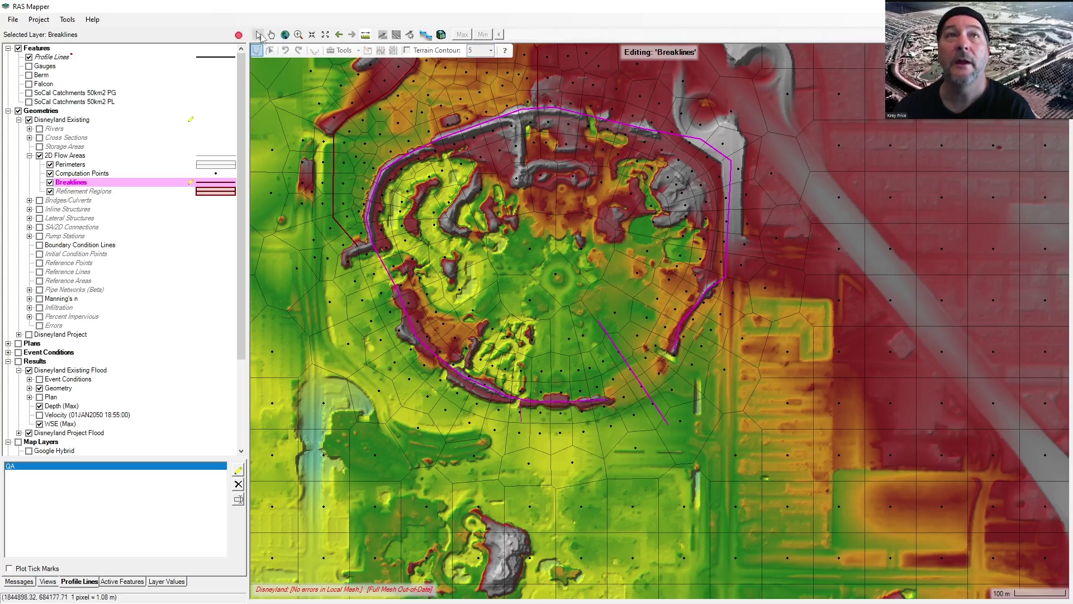
# Step: Select the new breakline, edit its near spacing in the breakline properties, and accept the settings
pyautogui.click(266, 50)
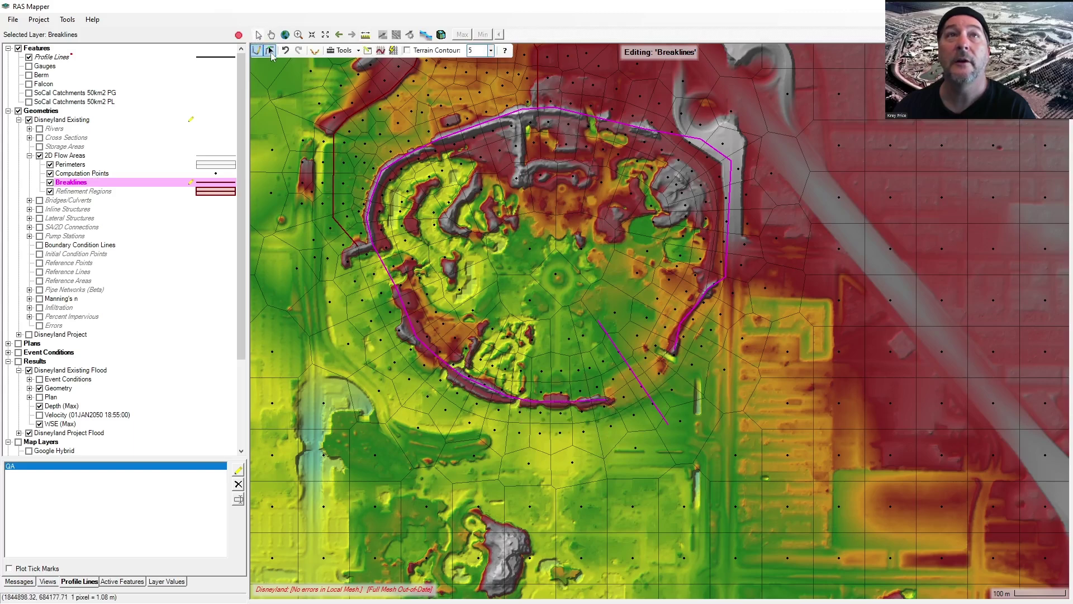
pyautogui.click(270, 50)
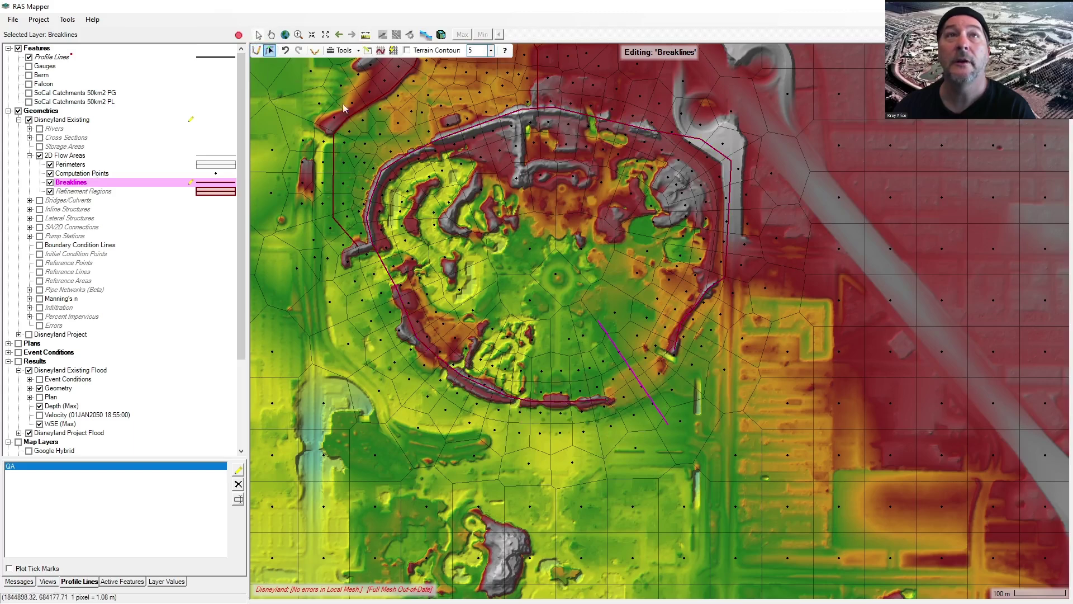
pyautogui.click(566, 402)
pyautogui.rightClick(566, 403)
pyautogui.click(602, 420)
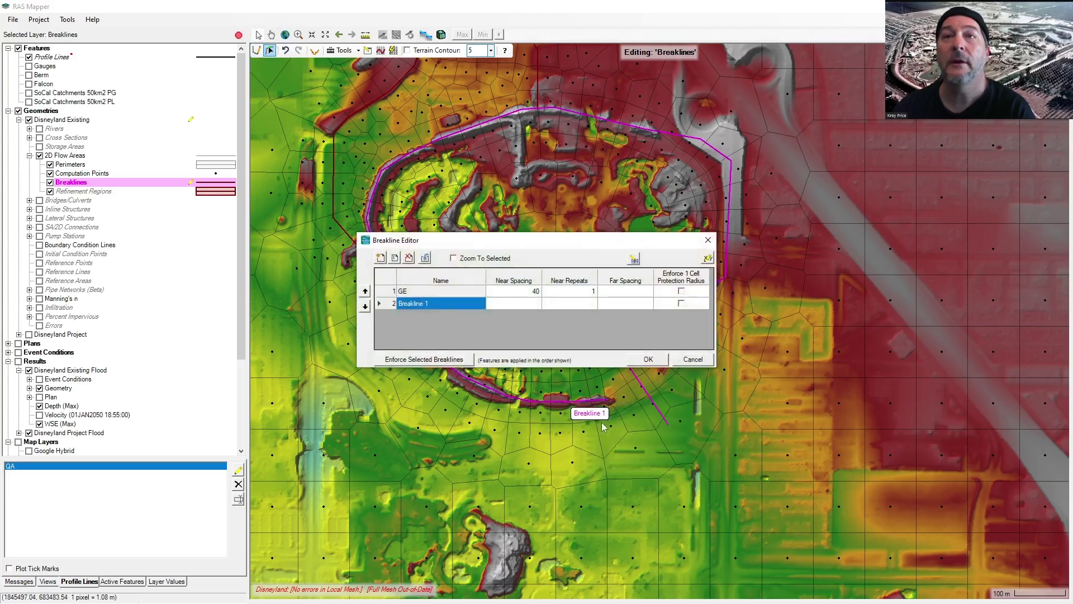
pyautogui.click(524, 305)
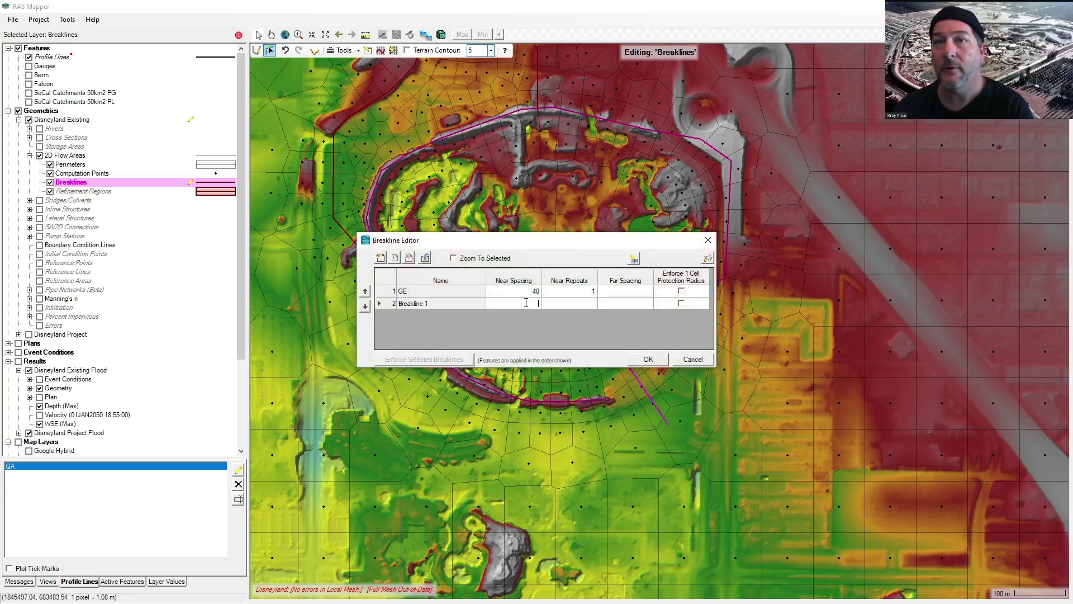
pyautogui.click(648, 358)
# Step: Enforce the new breakline in the mesh and run Try to Fix Mesh on the 2D flow area perimeter
pyautogui.rightClick(536, 403)
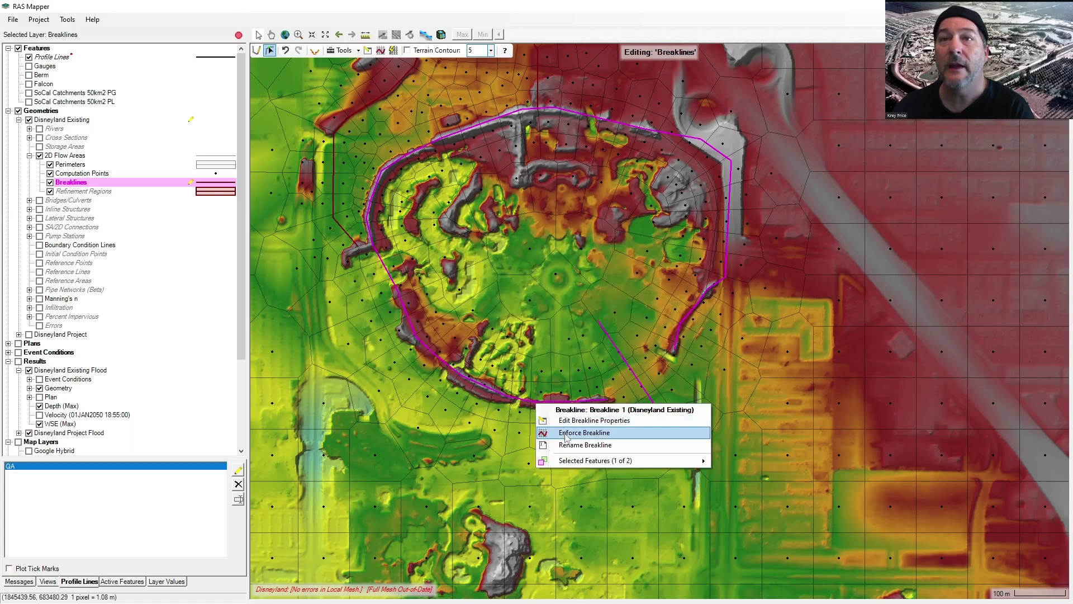
pyautogui.click(559, 432)
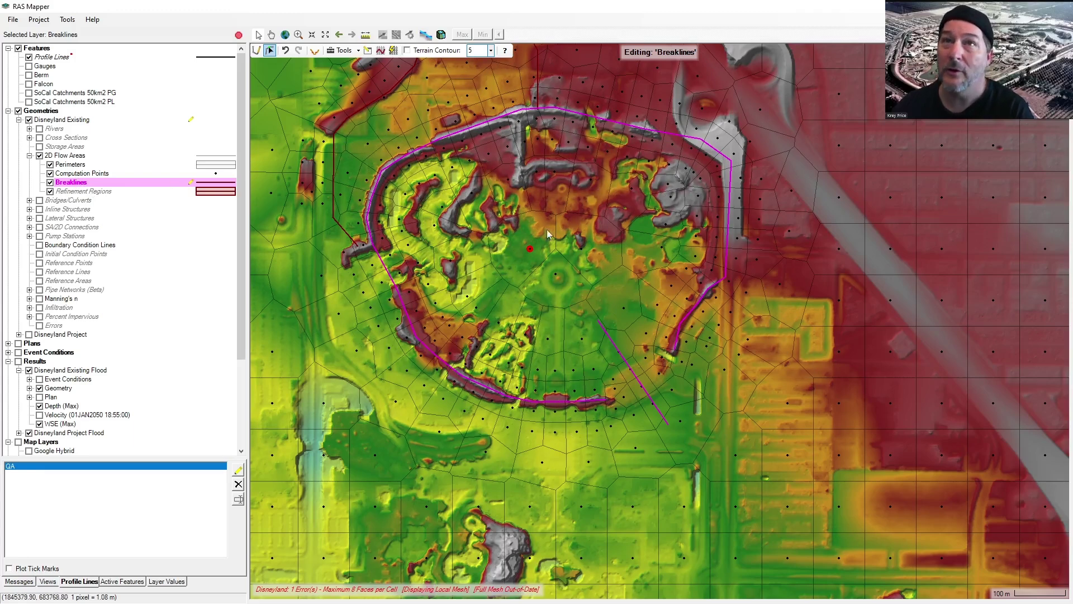
pyautogui.rightClick(70, 163)
pyautogui.click(148, 240)
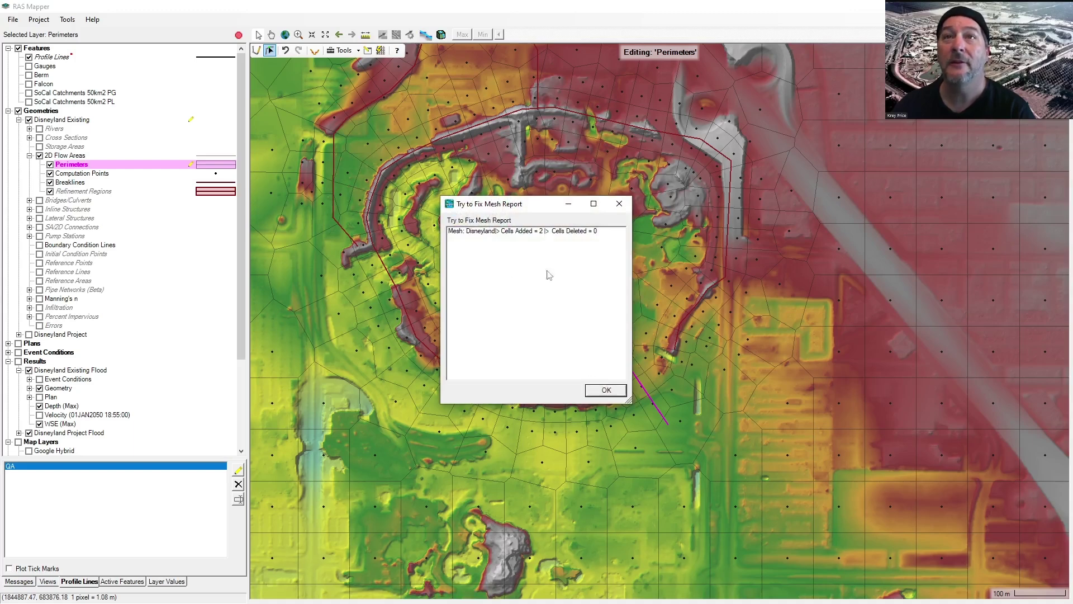
pyautogui.click(600, 392)
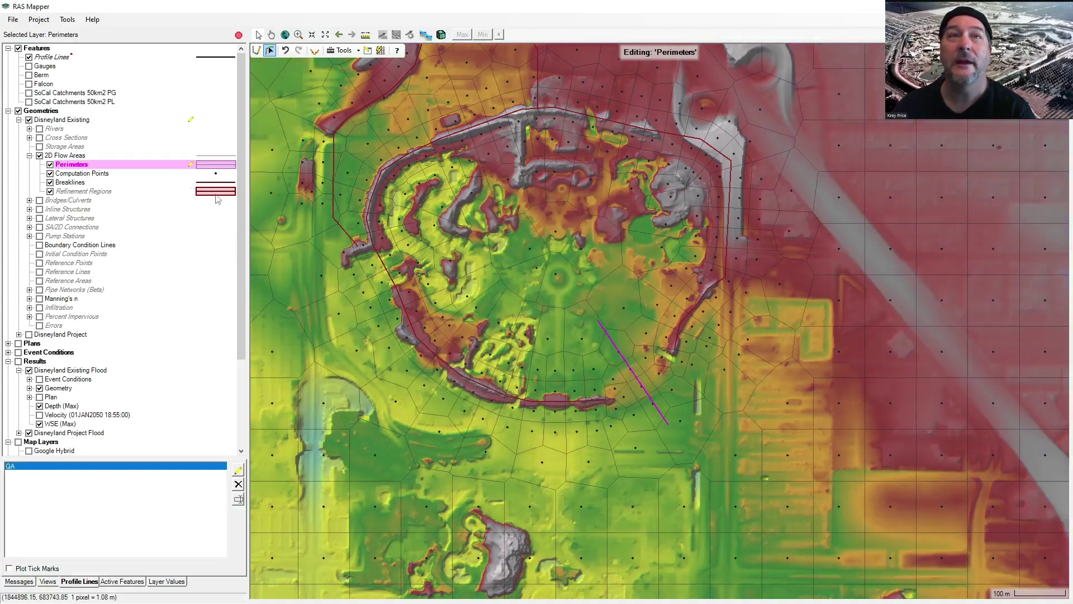
# Step: Collapse the 2D flow area layers, stop editing the Disneyland Existing geometry and save its edits
pyautogui.click(29, 156)
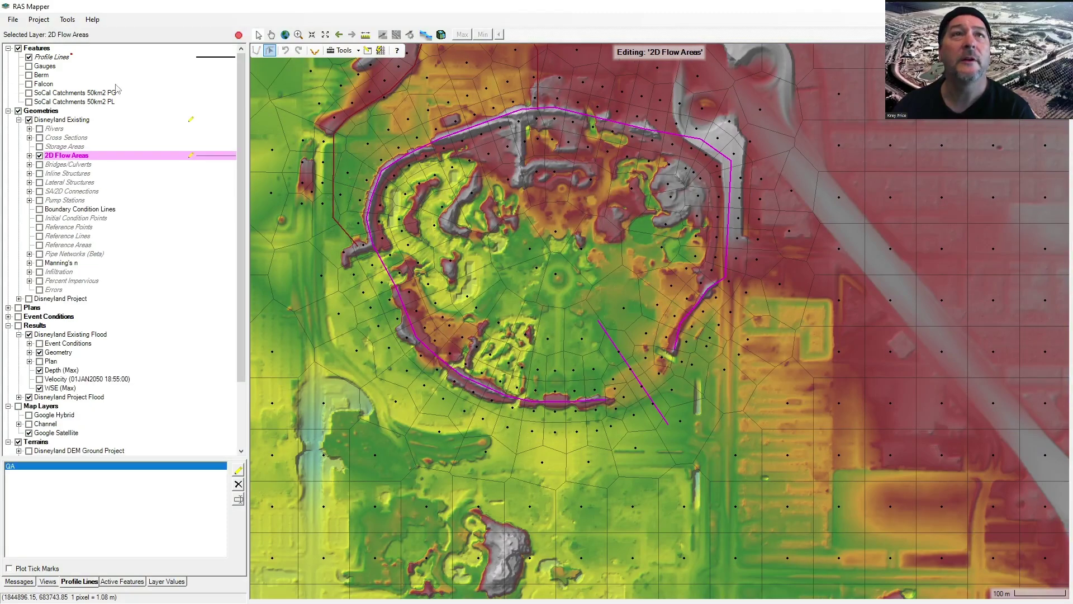
pyautogui.click(62, 119)
pyautogui.click(238, 35)
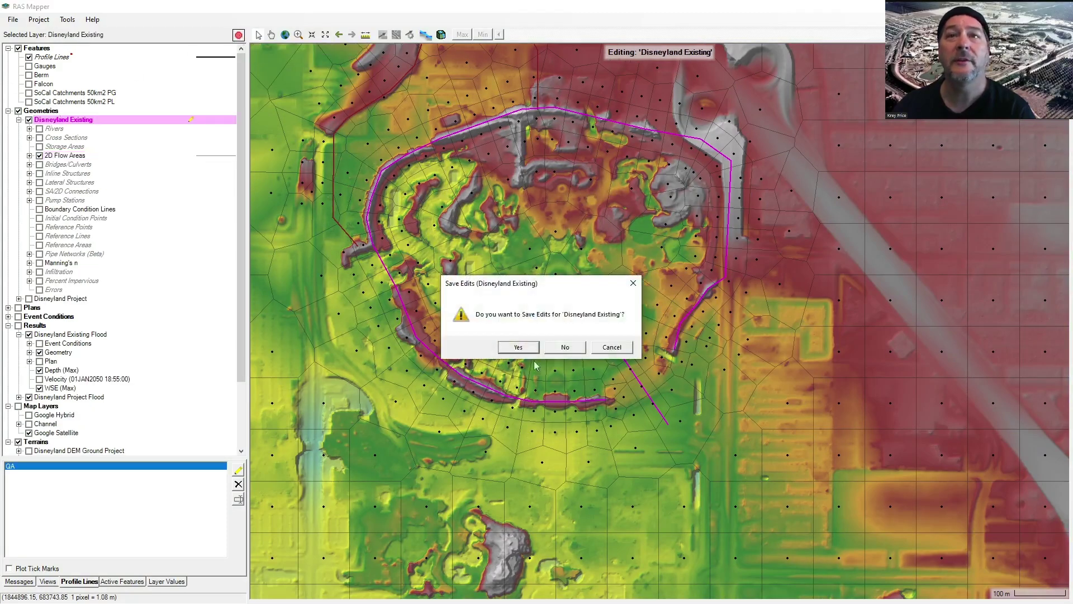
pyautogui.click(519, 347)
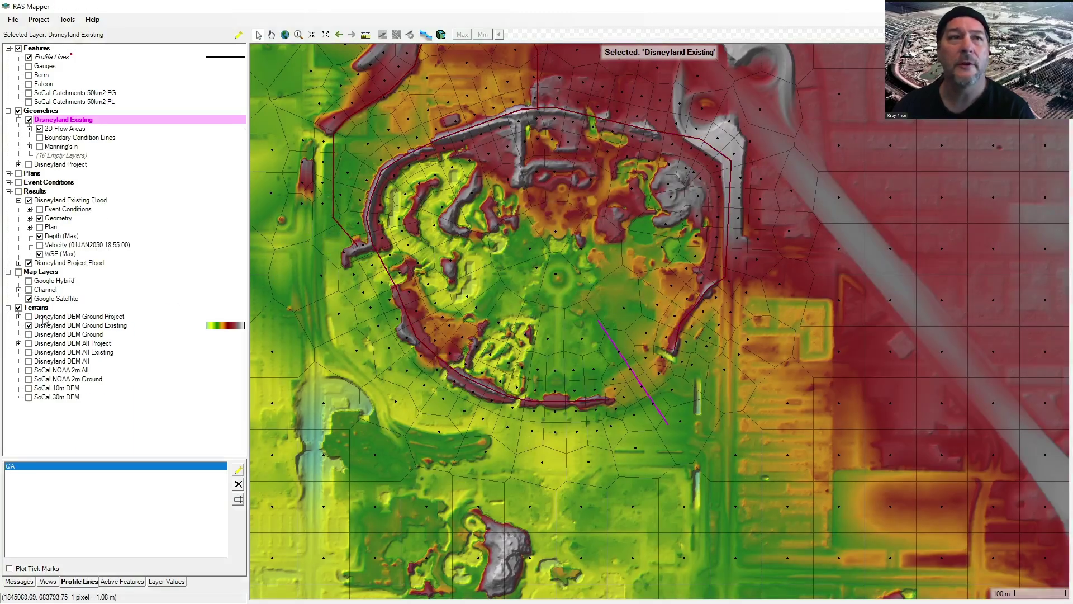
# Step: Switch the displayed terrain to Disneyland DEM Ground Project and show the project flood's Depth (Max) instead of the existing flood's
pyautogui.click(29, 316)
pyautogui.click(29, 325)
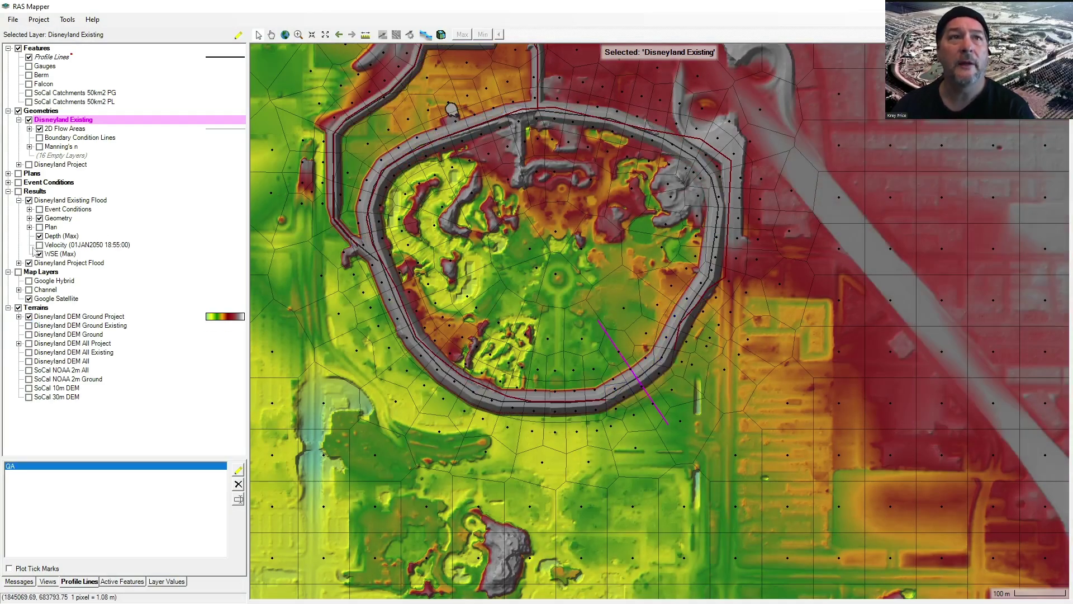
pyautogui.click(29, 200)
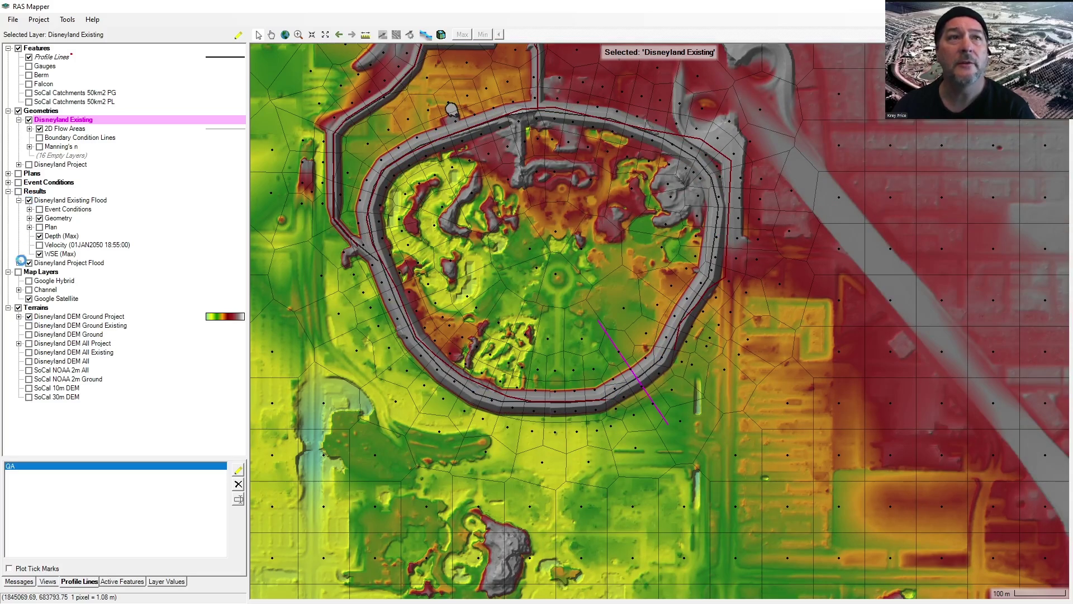
pyautogui.click(18, 263)
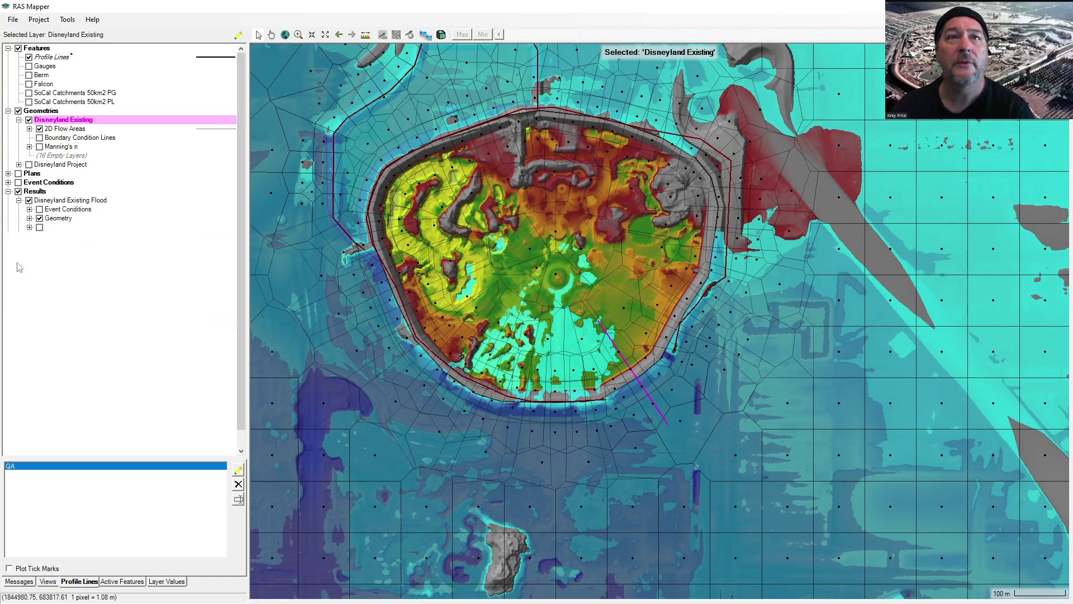
pyautogui.click(39, 235)
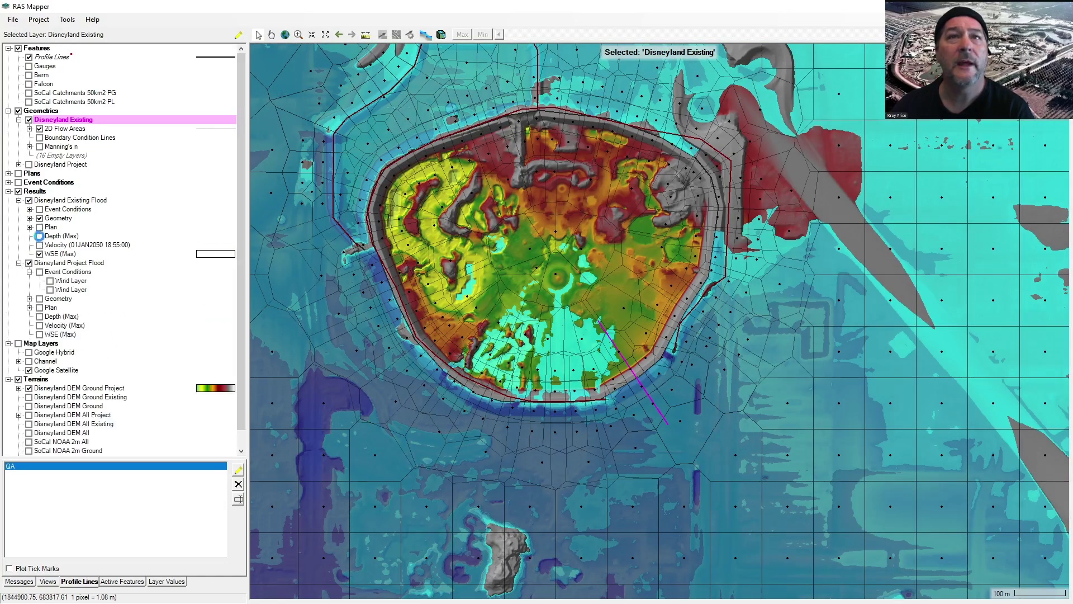
pyautogui.click(40, 316)
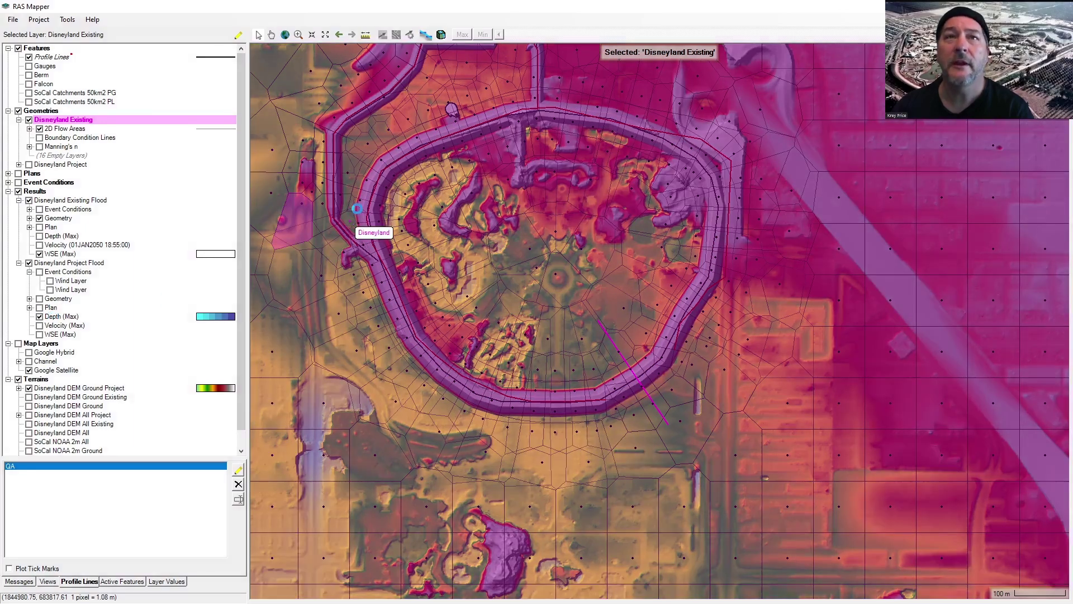
# Step: Select the project flood's Depth (Max), hide the existing flood's result geometry, and compare depth with bare terrain at the levee junction
pyautogui.click(64, 317)
pyautogui.scroll(6, 348, 222)
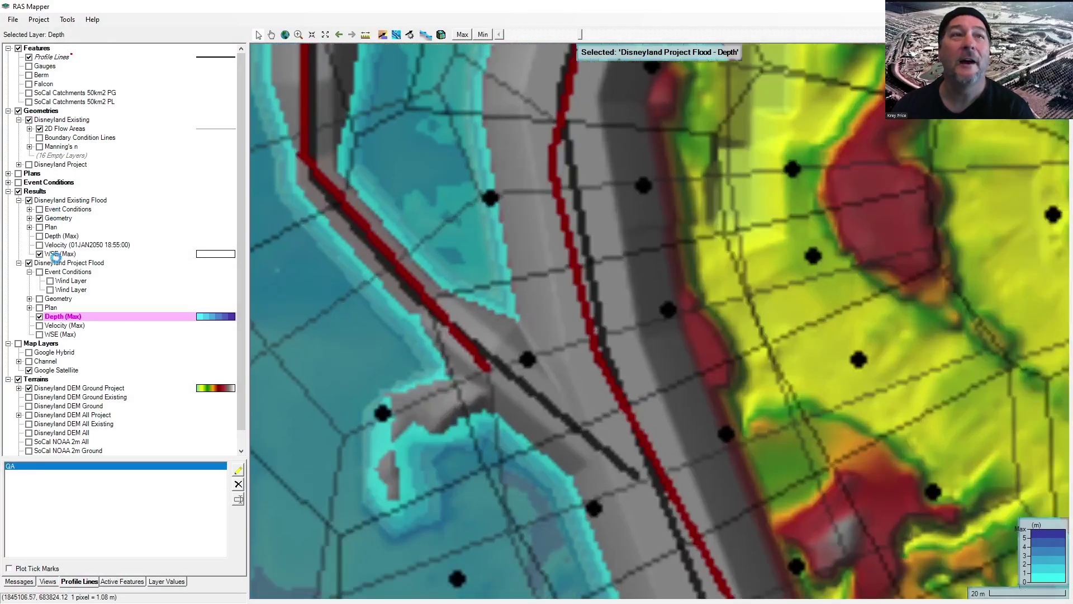
pyautogui.click(39, 218)
pyautogui.click(40, 218)
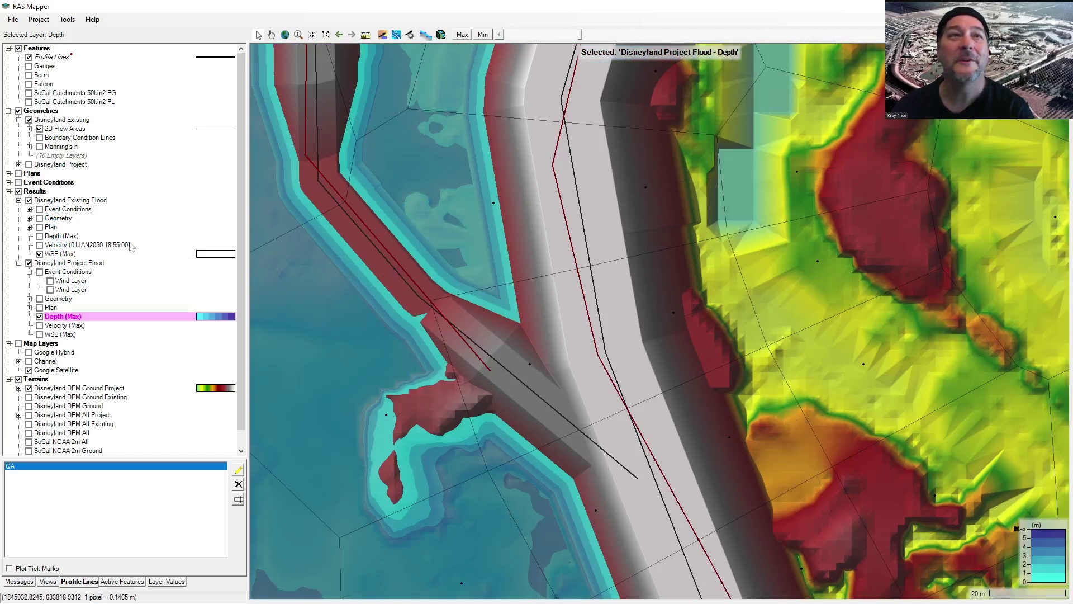
pyautogui.click(41, 317)
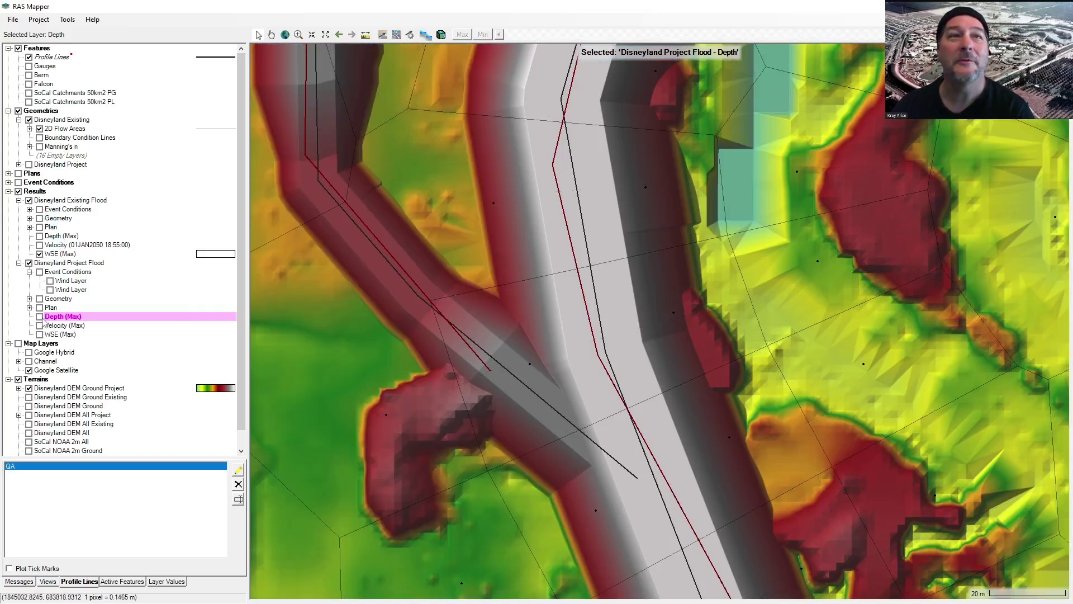
pyautogui.click(40, 317)
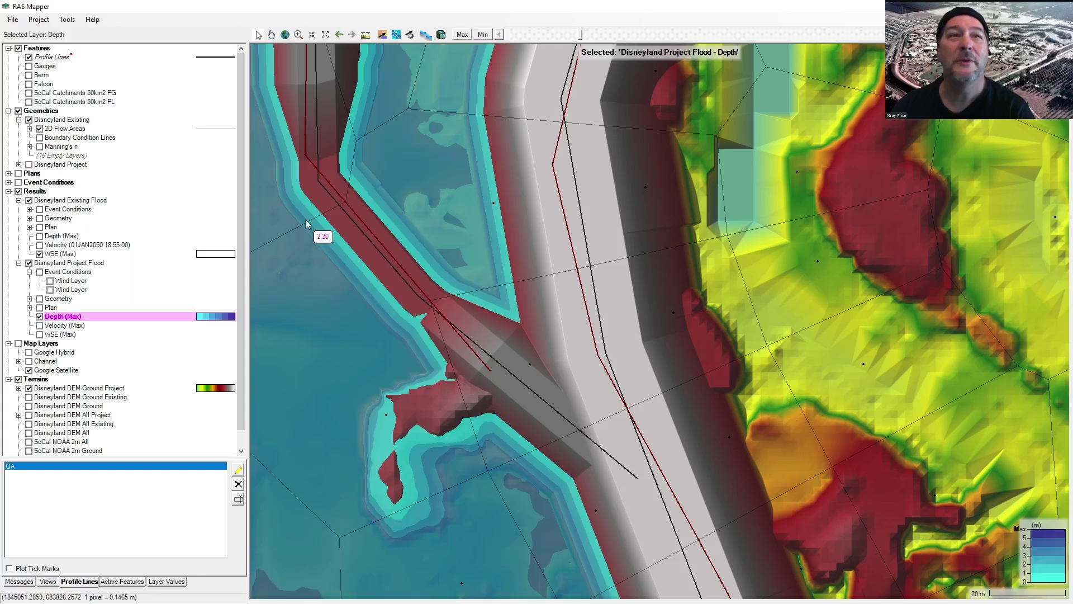
pyautogui.moveTo(467, 233); pyautogui.dragTo(569, 256)
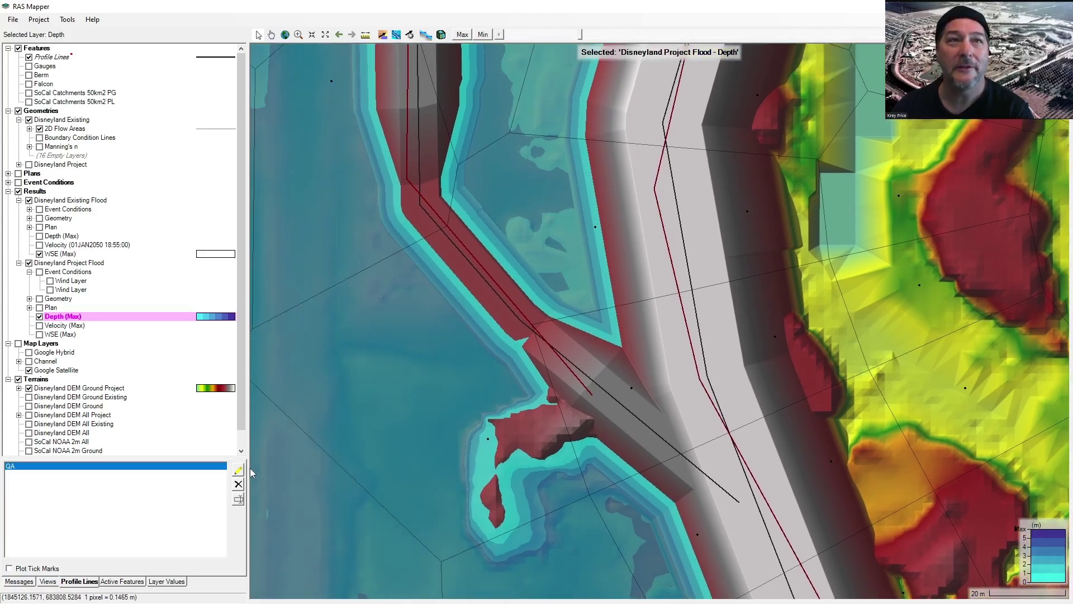
# Step: Show the project flood's WSE (Max) layer and make its surface fill fully transparent
pyautogui.click(39, 334)
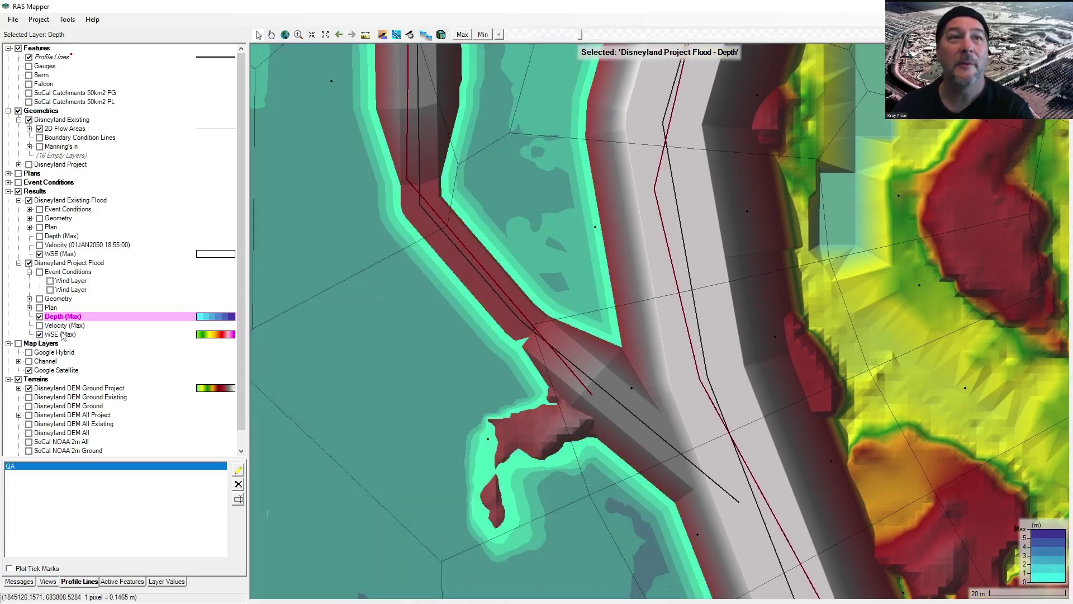
pyautogui.doubleClick(62, 334)
pyautogui.moveTo(446, 263); pyautogui.dragTo(382, 264)
pyautogui.click(780, 121)
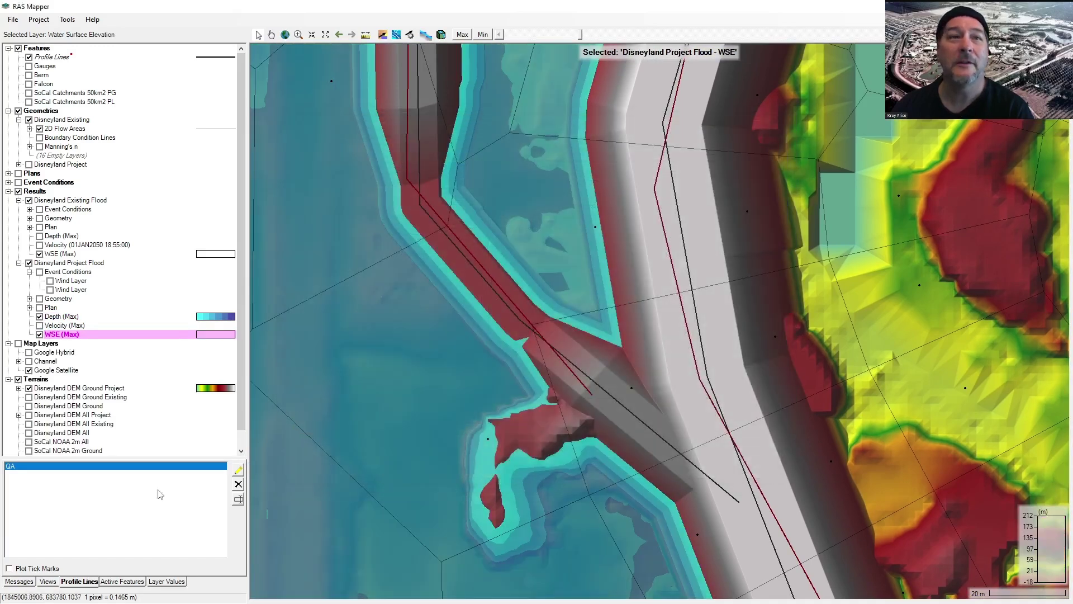
# Step: Draw a profile line about 54 m long across the levee upstream of the junction and accept its default name
pyautogui.click(238, 469)
pyautogui.click(547, 198)
pyautogui.doubleClick(429, 314)
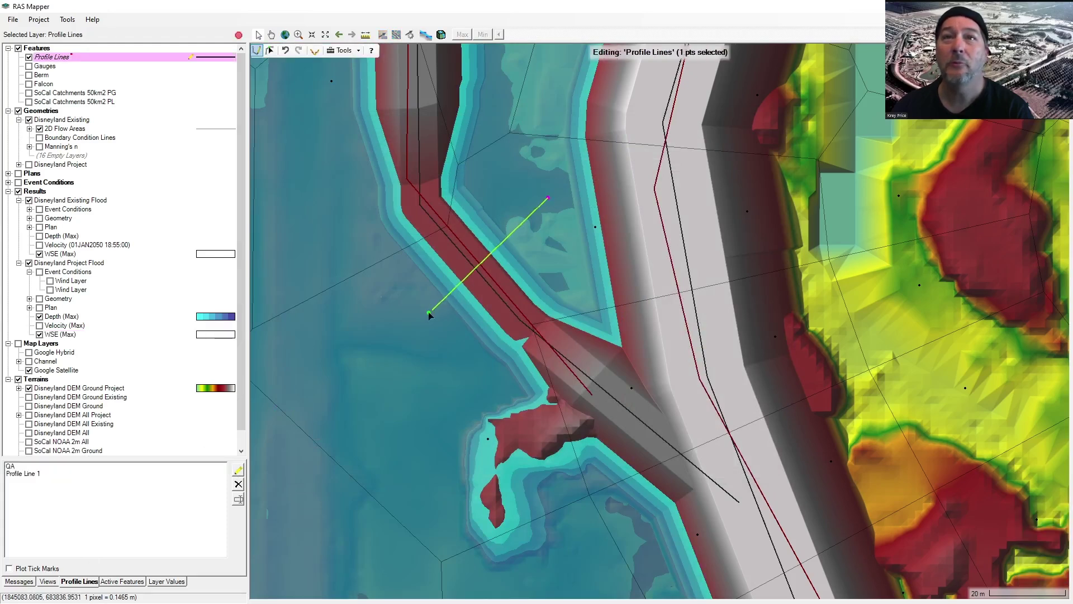
pyautogui.doubleClick(391, 329)
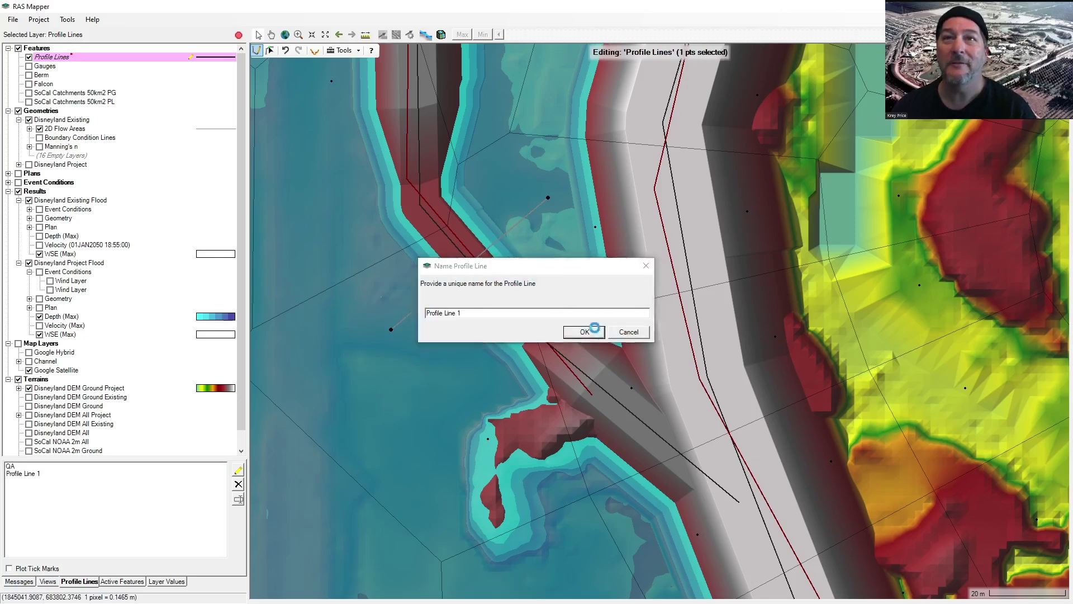
pyautogui.click(584, 332)
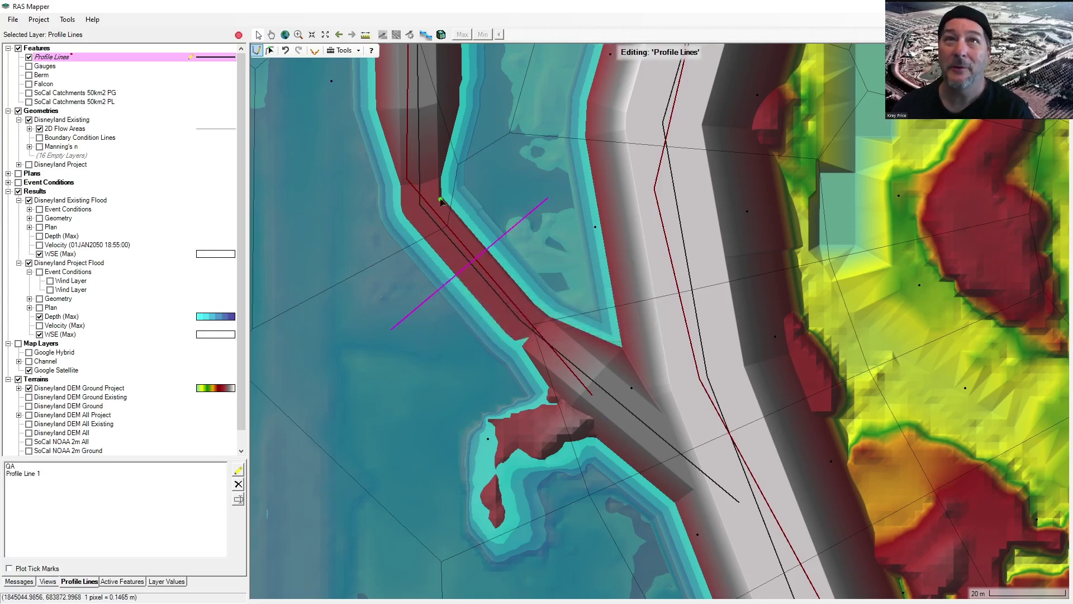
# Step: Rename the new profile line as Floodway
pyautogui.click(37, 474)
pyautogui.rightClick(37, 474)
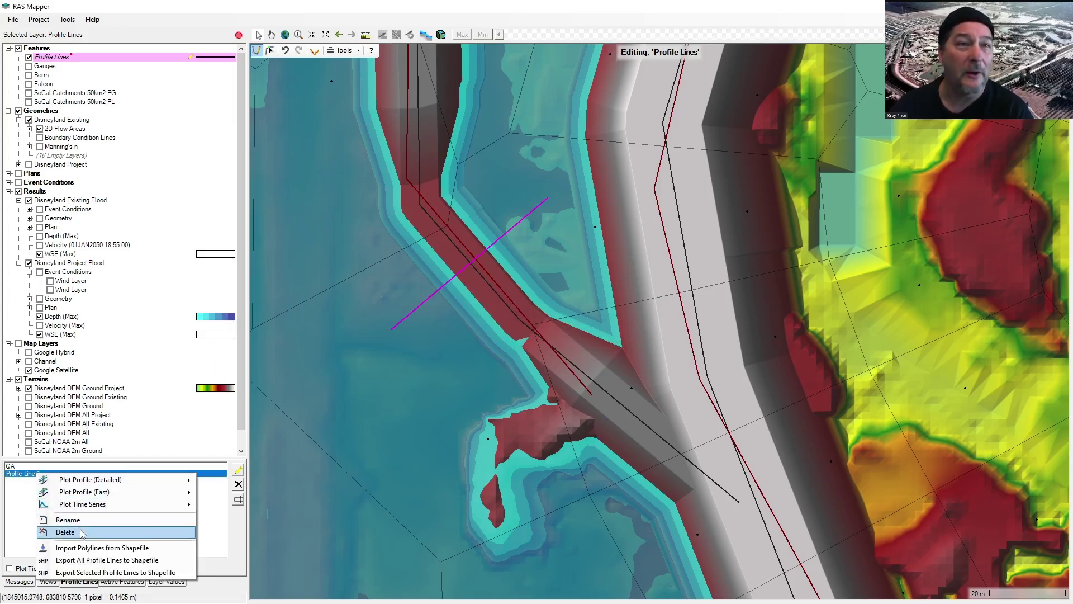
pyautogui.click(193, 520)
pyautogui.write('Fl')
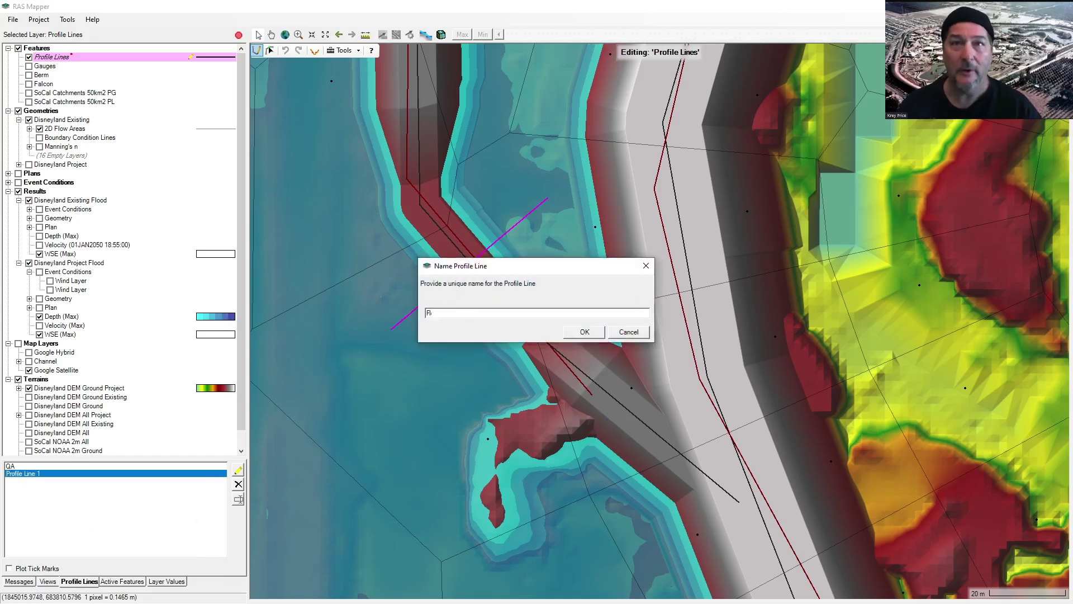
pyautogui.write('oodway')
pyautogui.press('Return')
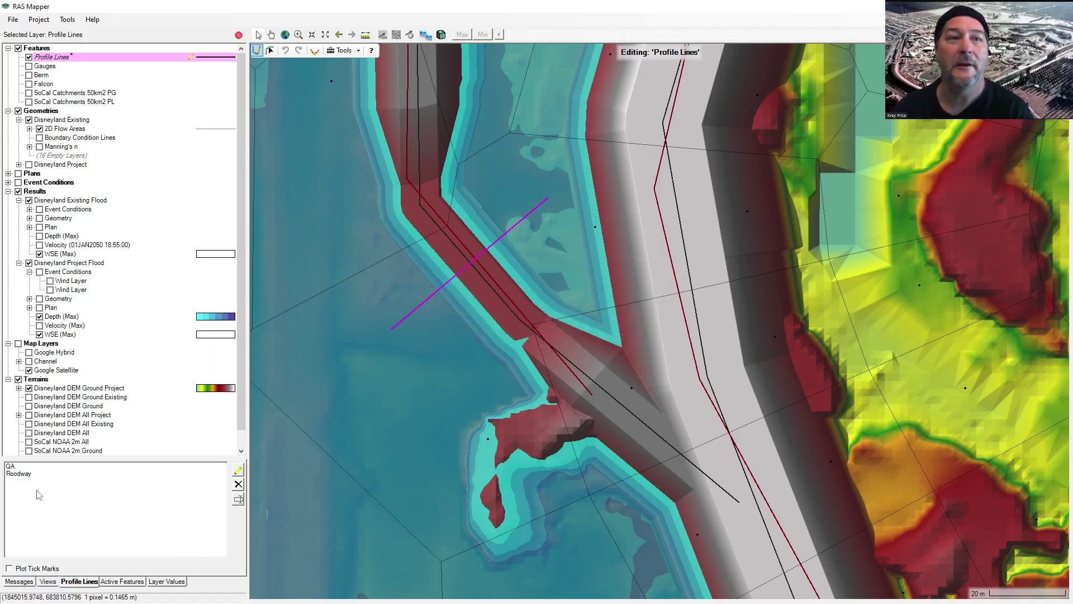
# Step: Plot the detailed WSE profile along the Floodway line, compare existing and project water levels outside the levee, and close the plot
pyautogui.click(19, 476)
pyautogui.rightClick(24, 476)
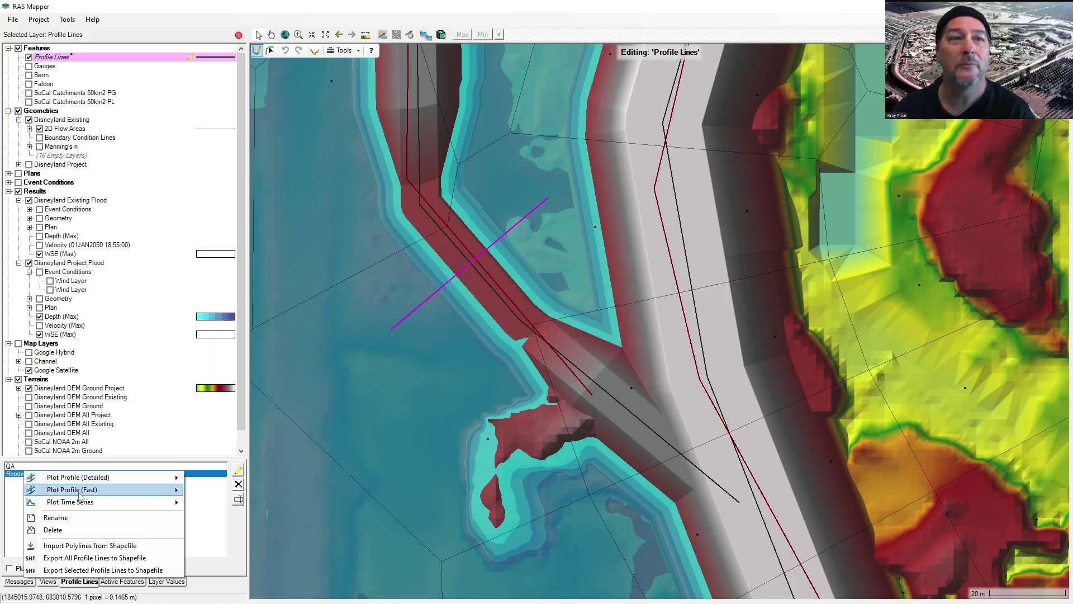
pyautogui.moveTo(99, 480)
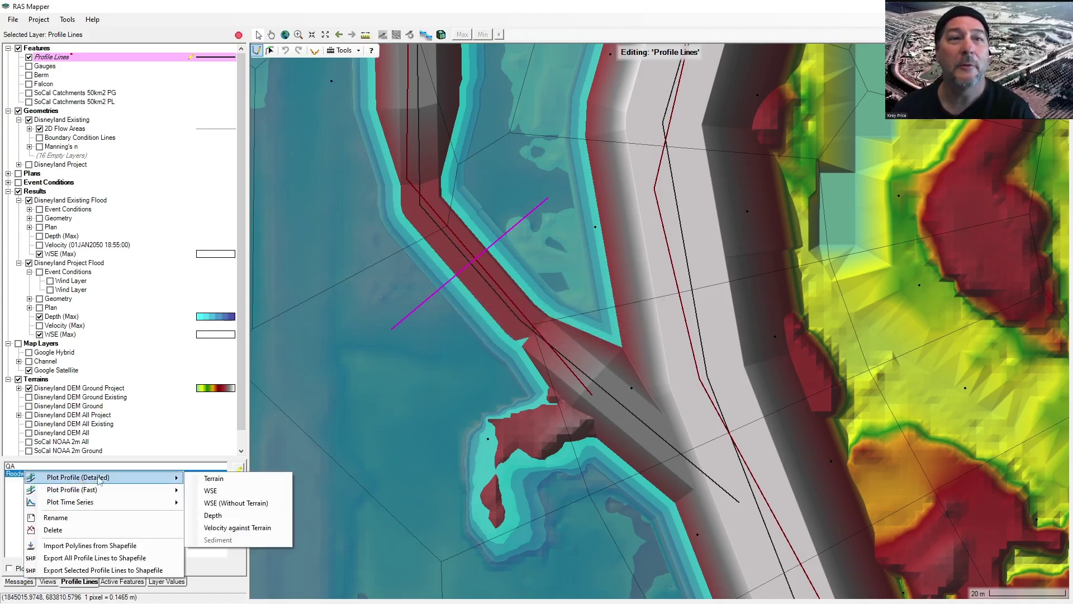
pyautogui.click(211, 490)
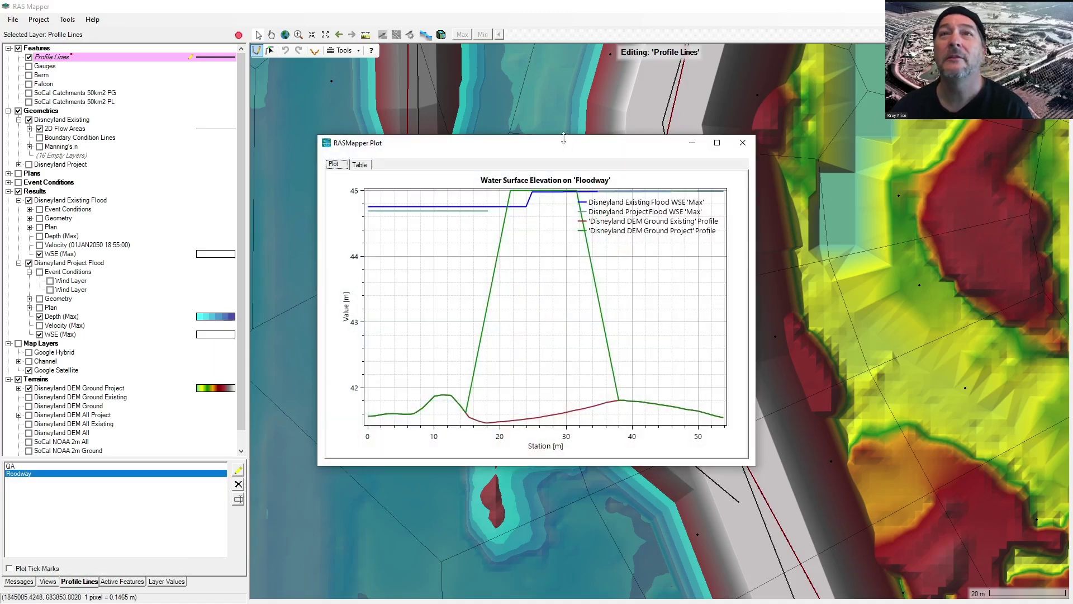
pyautogui.moveTo(610, 146); pyautogui.dragTo(867, 206)
pyautogui.moveTo(747, 276)
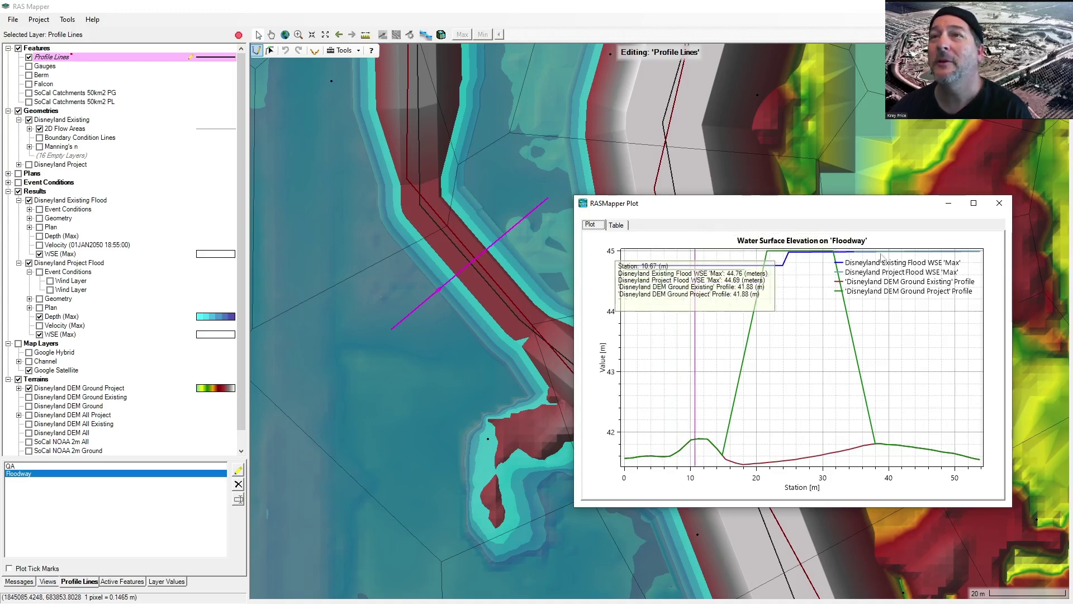
pyautogui.click(999, 204)
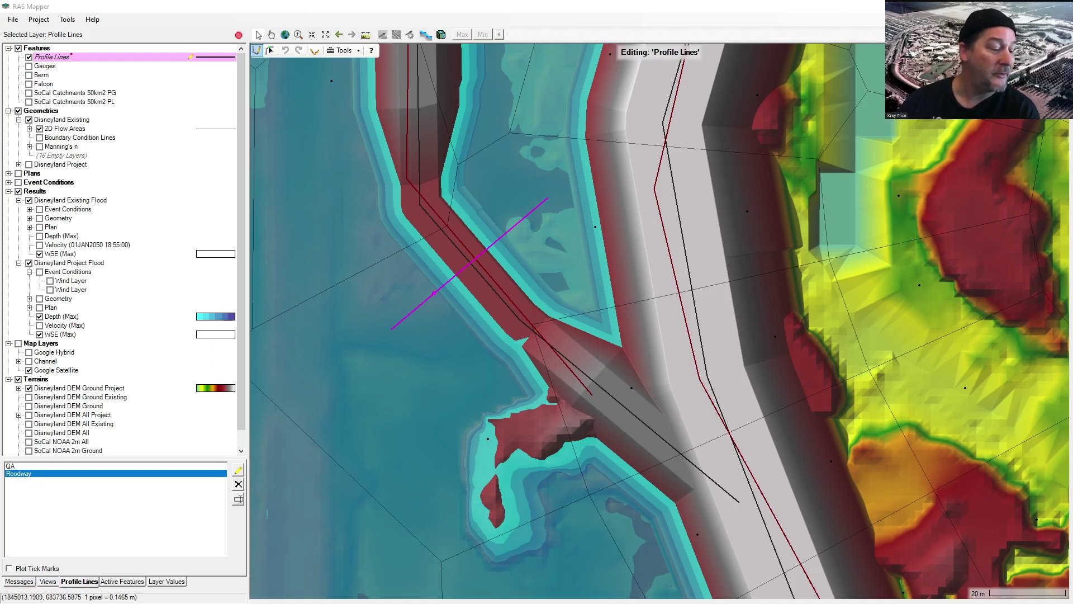
pyautogui.hotkey('alt', 'Tab')
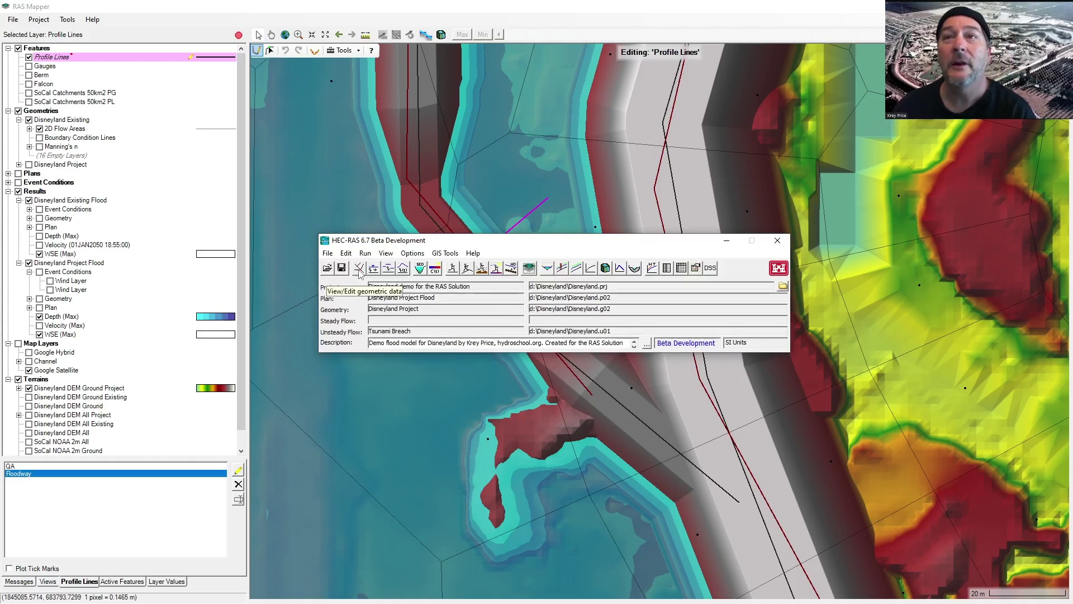
pyautogui.hotkey('alt', 'Tab')
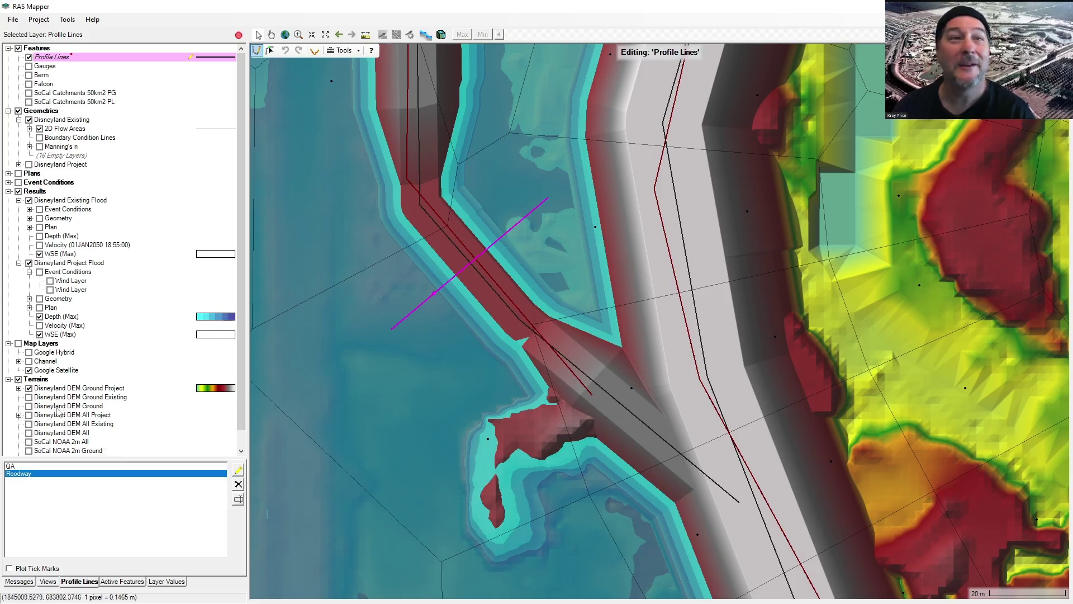
# Step: Expand the modifications of the Disneyland DEM Ground Project terrain, start an editing session and make the Levee layer active
pyautogui.click(19, 388)
pyautogui.click(29, 397)
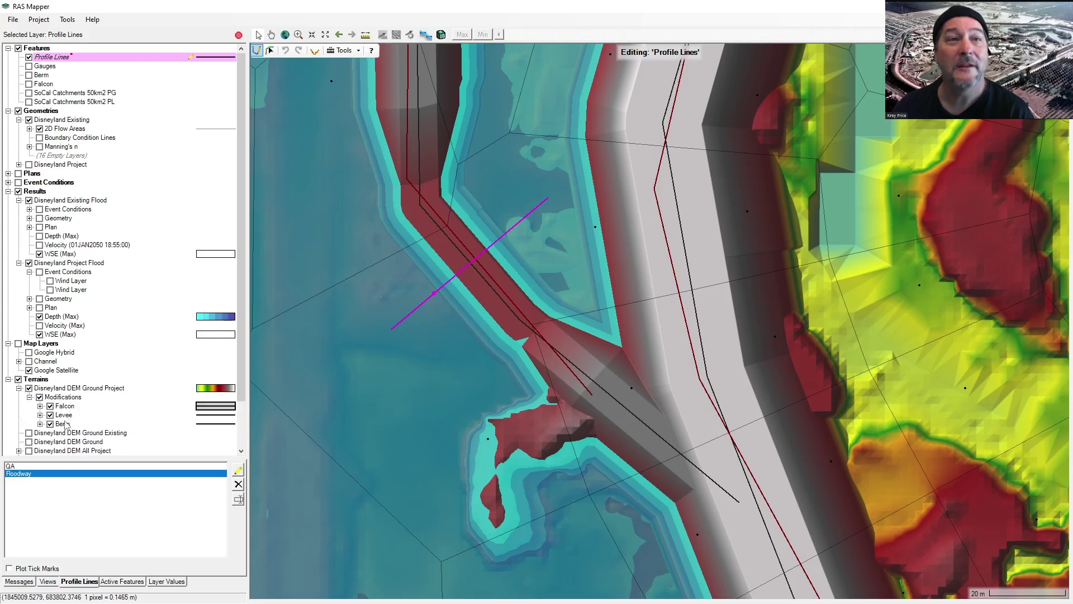
pyautogui.click(66, 426)
pyautogui.click(239, 35)
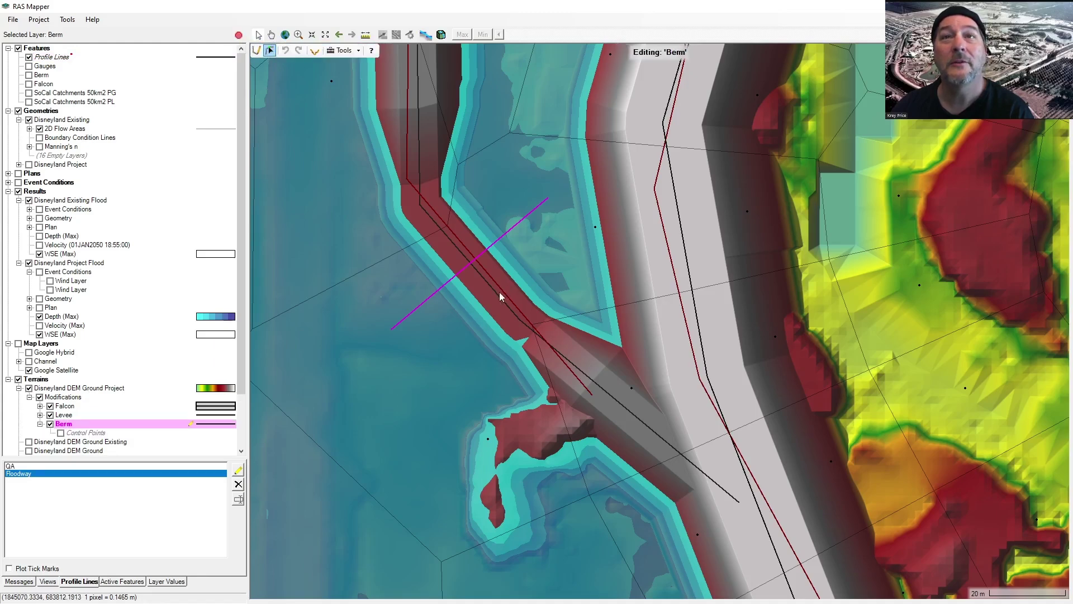
pyautogui.click(65, 414)
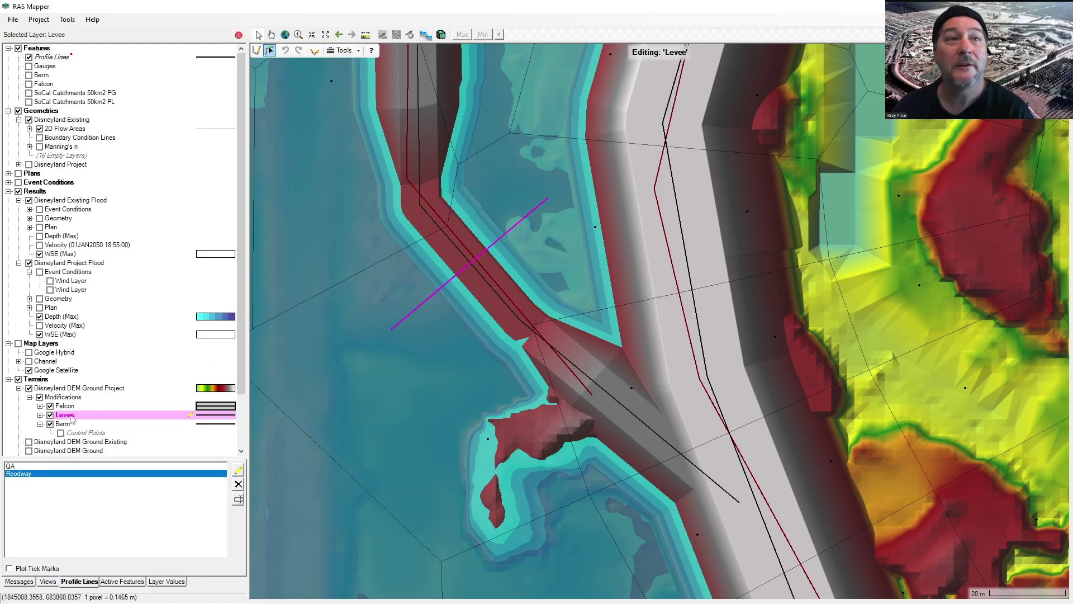
# Step: In the ground line editor for Levee 1, set the elevations at stations 70 and 120 to 44.5 m and accept
pyautogui.rightClick(514, 301)
pyautogui.click(545, 350)
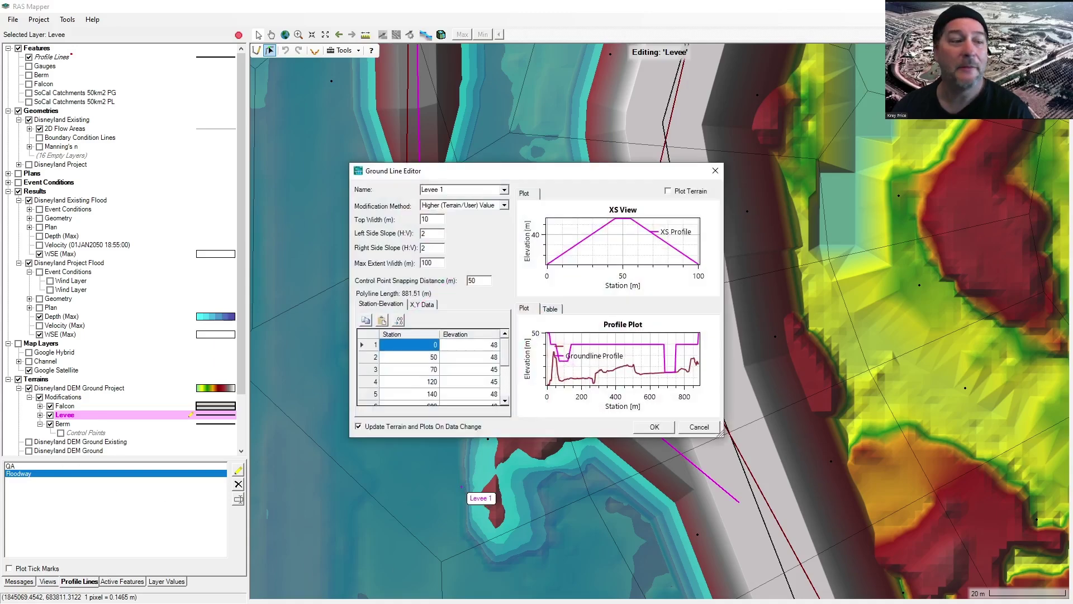
pyautogui.click(498, 373)
pyautogui.write('44.5')
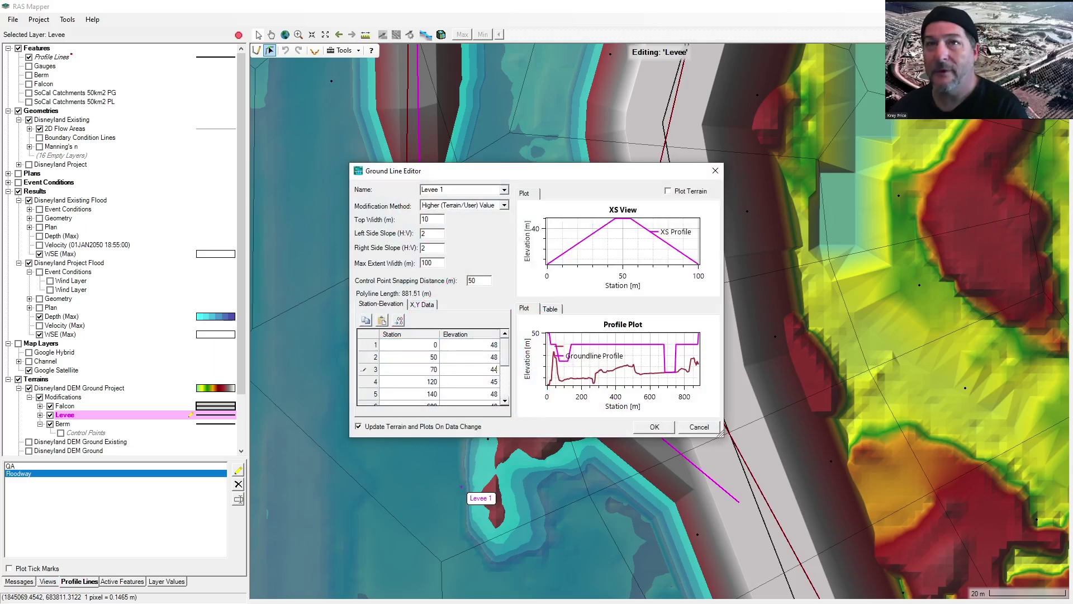
pyautogui.click(494, 384)
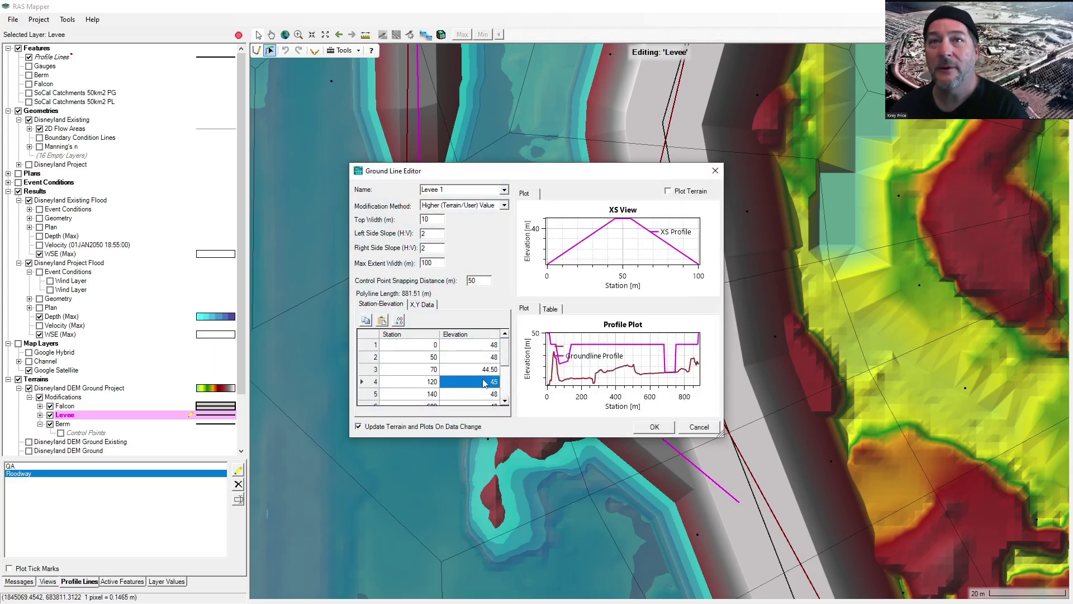
pyautogui.write('44')
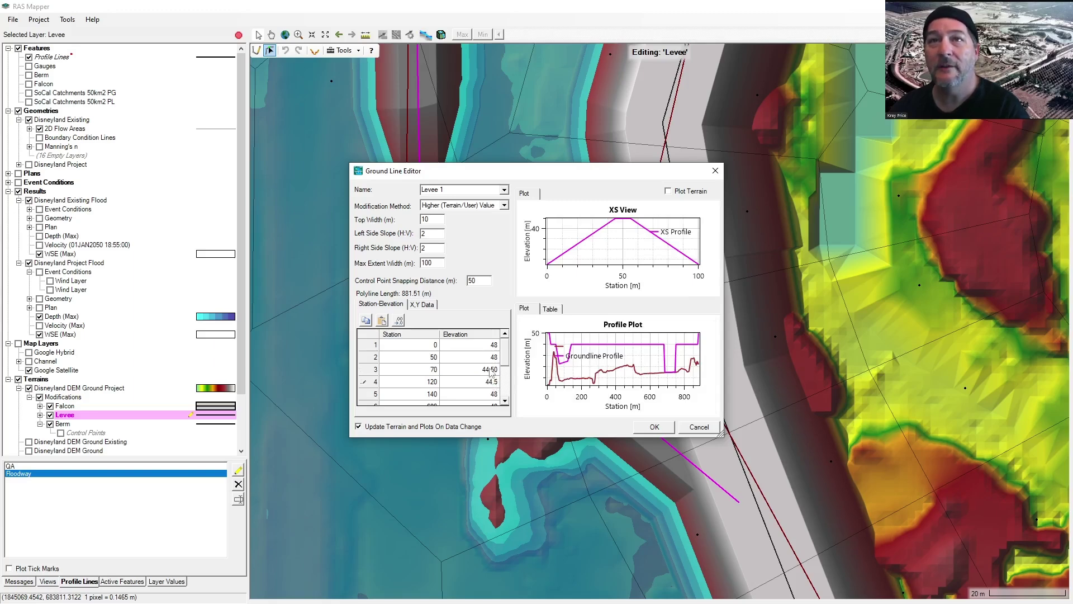
pyautogui.write('.5')
pyautogui.click(491, 372)
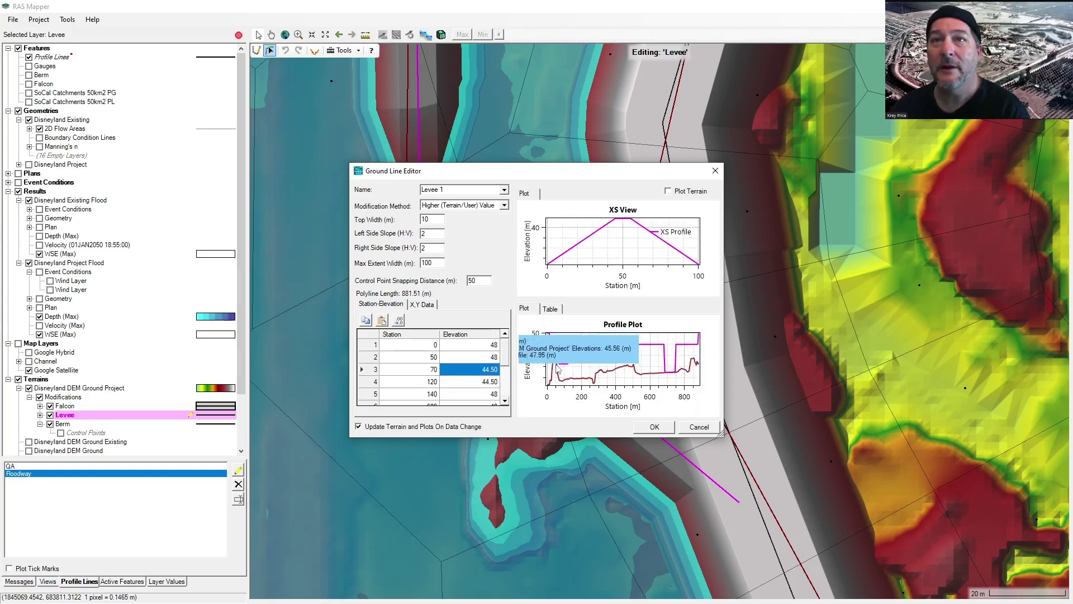
pyautogui.click(655, 427)
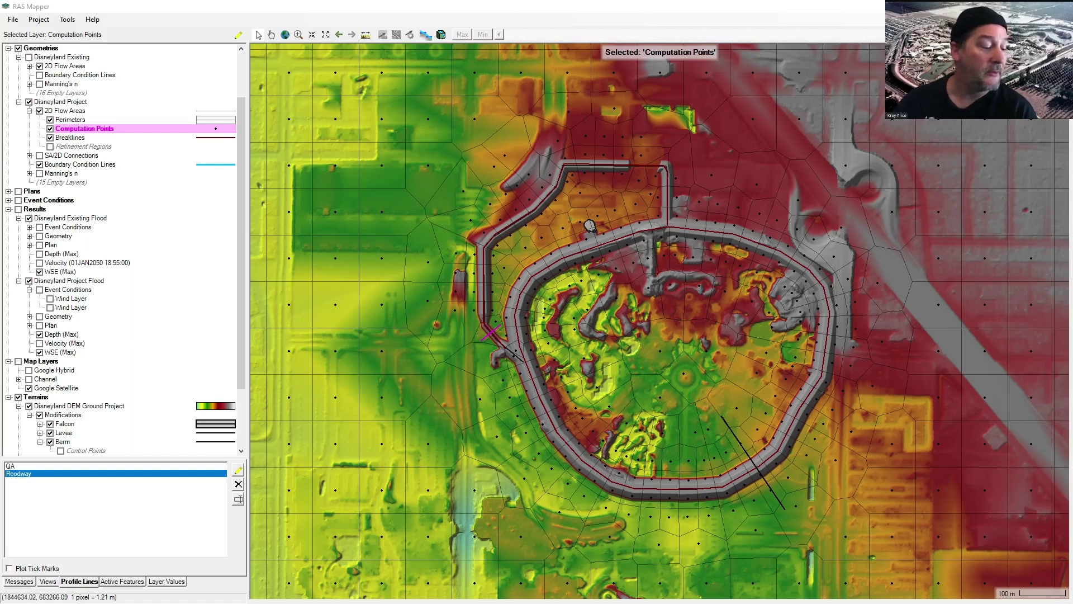
# Step: Switch to the main HEC-RAS window, open the Floodway connection in the Disneyland Project geometry and recut its weir profile from the terrain
pyautogui.hotkey('alt', 'Tab')
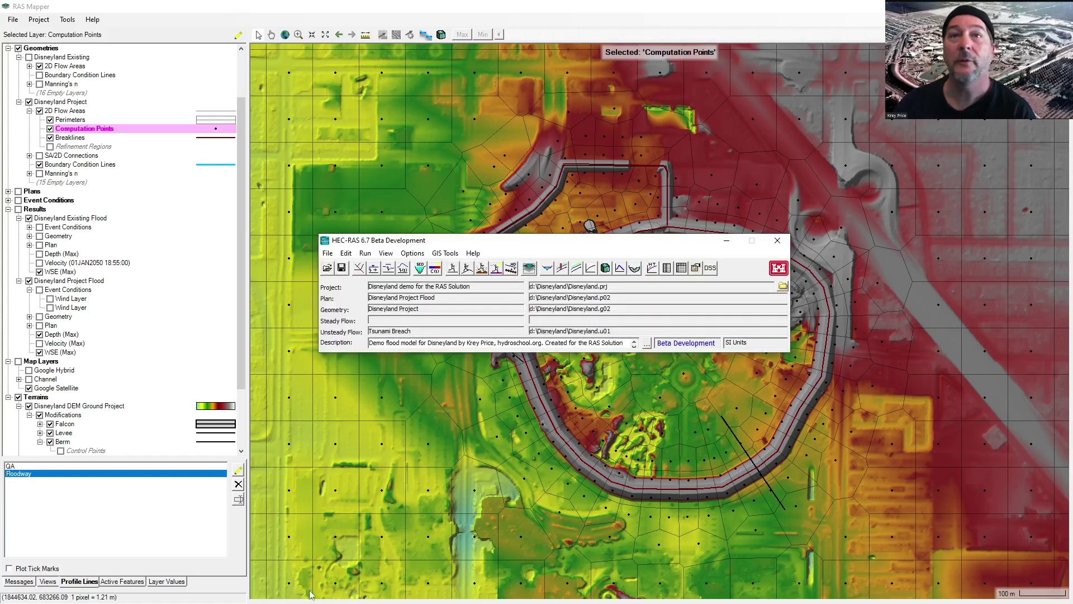
pyautogui.click(359, 268)
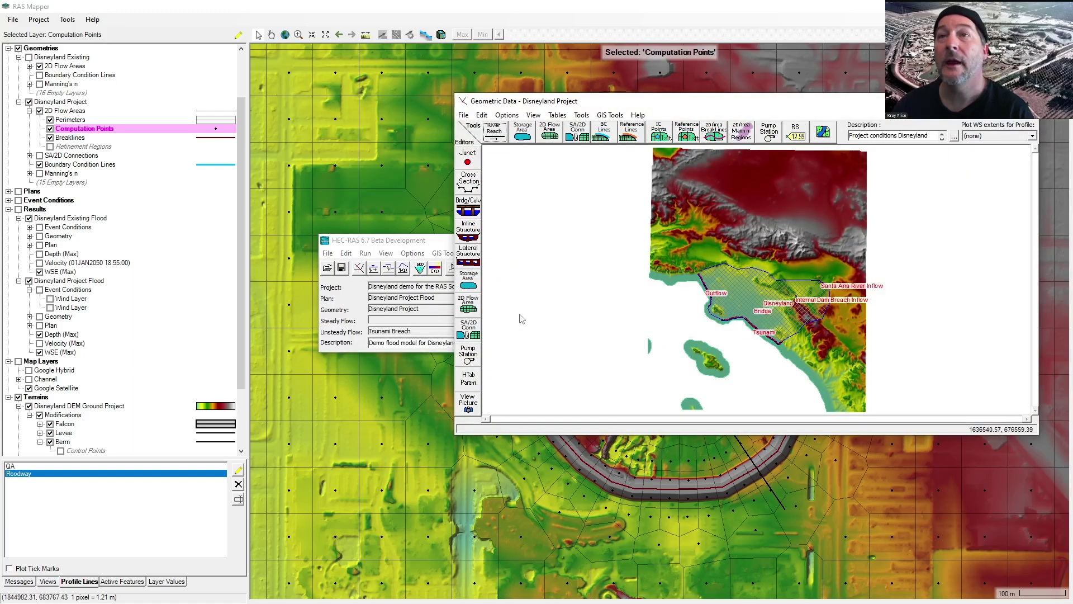
pyautogui.click(474, 335)
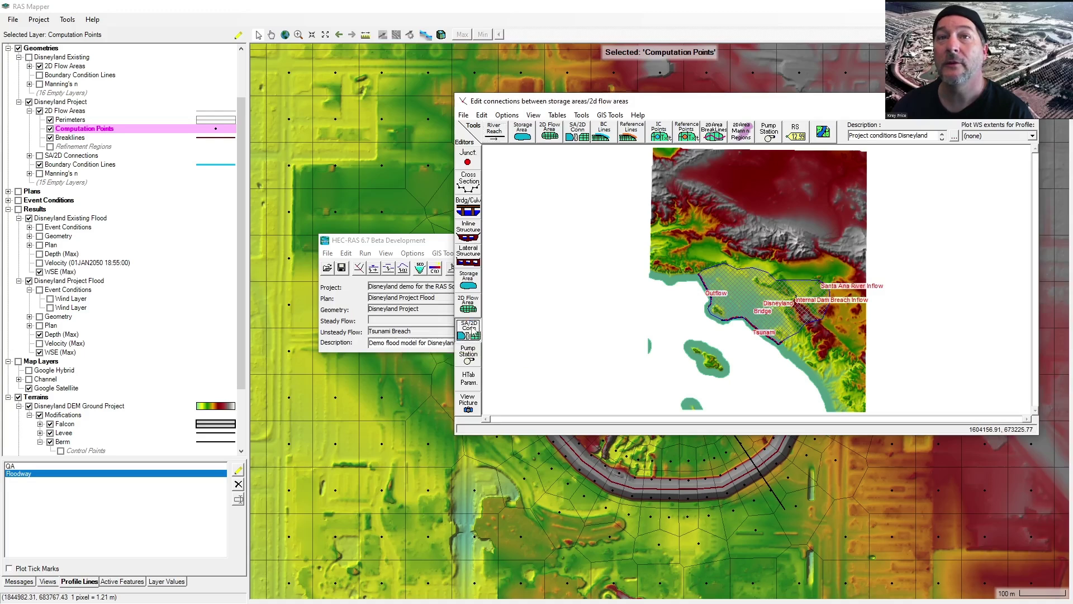
pyautogui.click(766, 307)
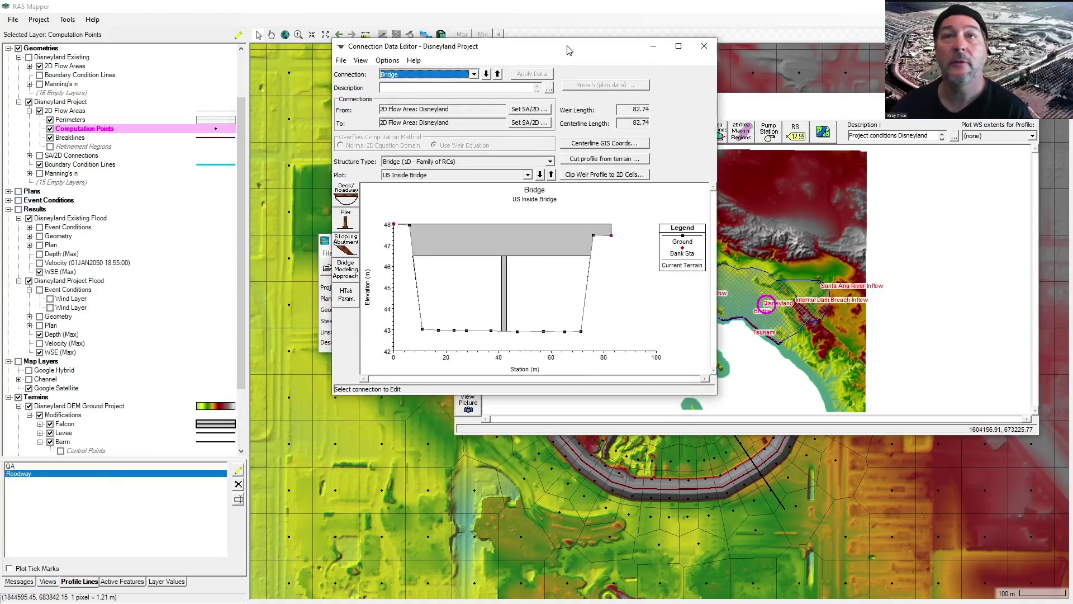
pyautogui.click(513, 137)
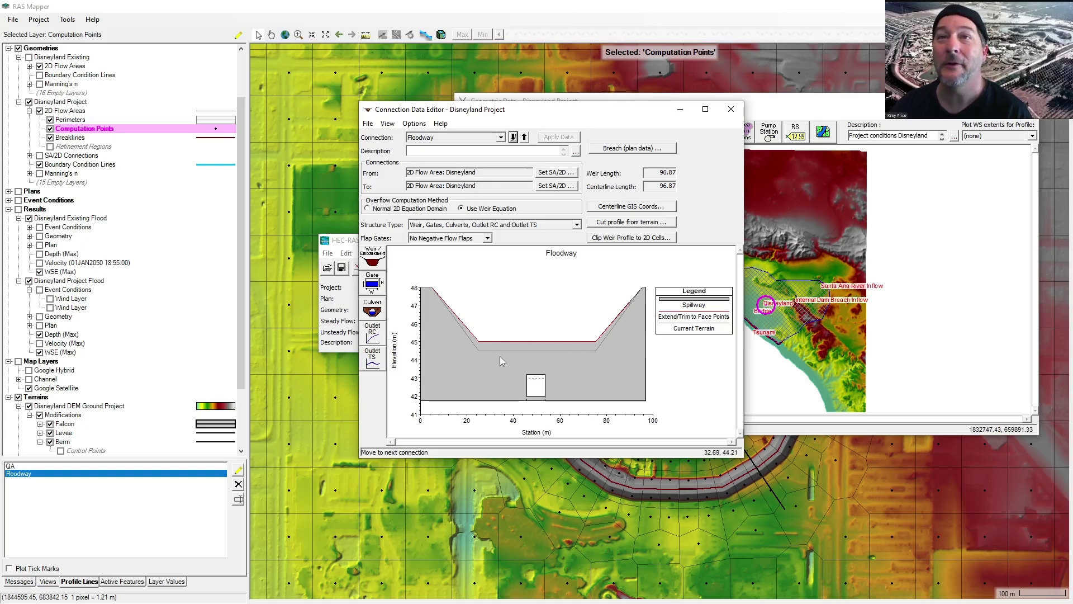
pyautogui.click(636, 223)
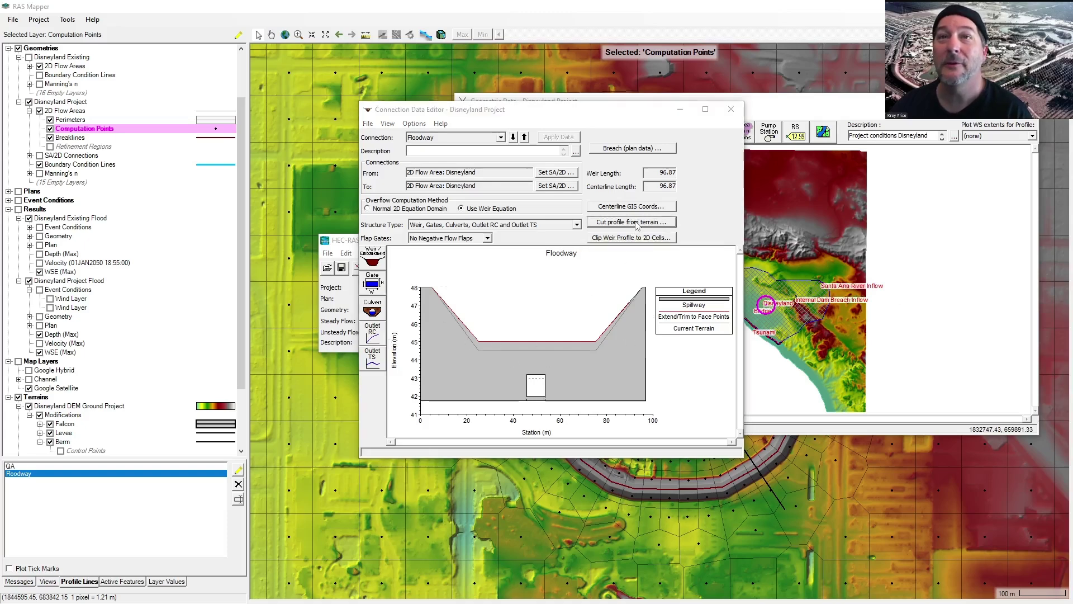
pyautogui.click(568, 344)
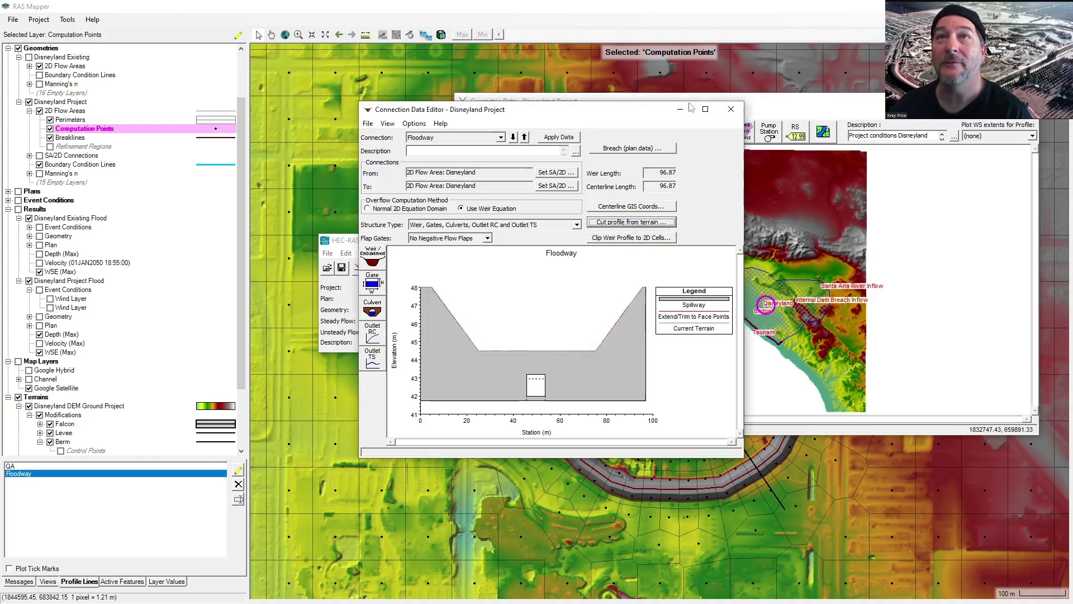
# Step: Close the connection editor, save the Disneyland Project geometry data and close the geometry editor
pyautogui.click(731, 109)
pyautogui.click(463, 115)
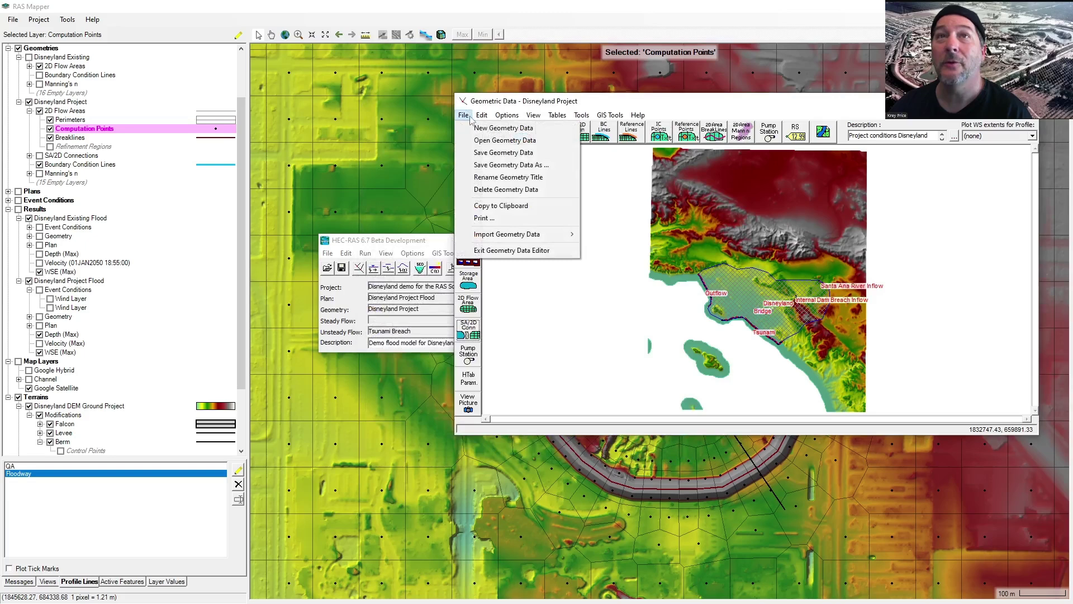
pyautogui.click(485, 153)
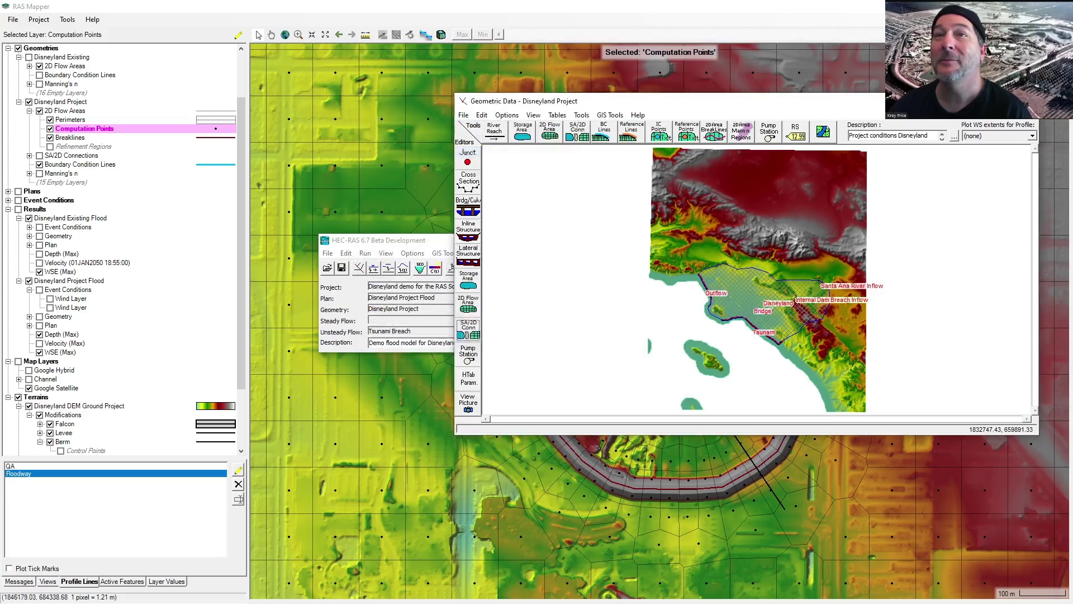
pyautogui.click(1026, 101)
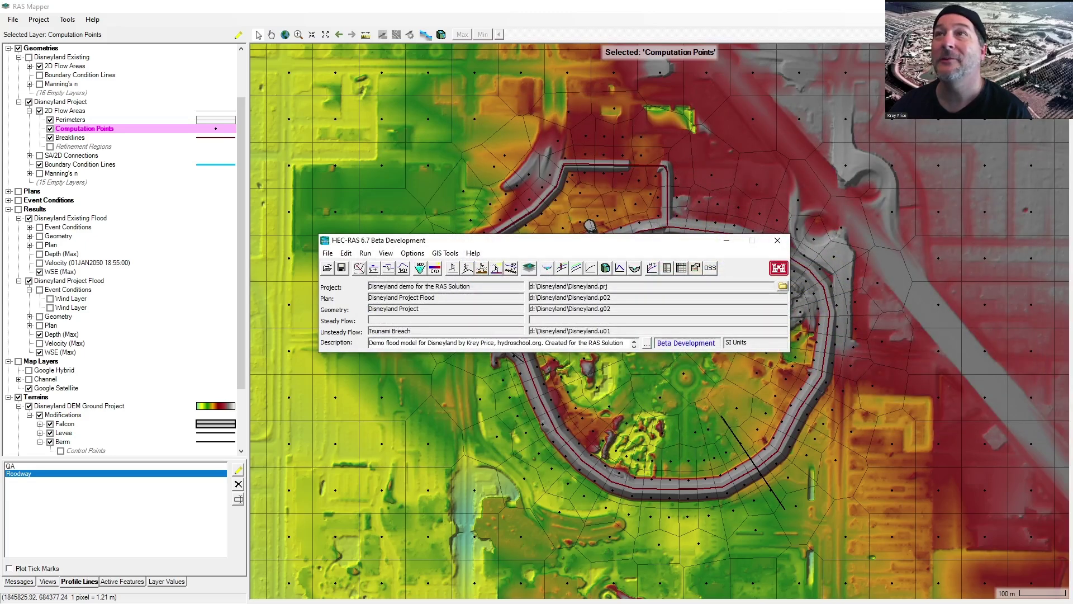
# Step: Exit RAS Mapper, saving the profile line edits, and save the HEC-RAS project
pyautogui.click(11, 21)
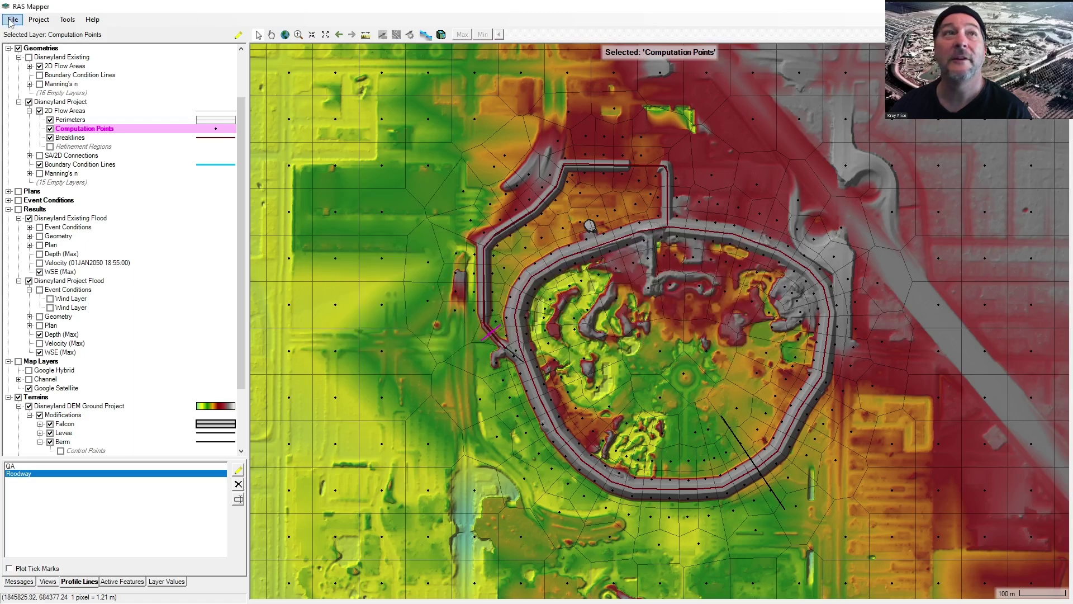
pyautogui.click(15, 21)
pyautogui.click(47, 42)
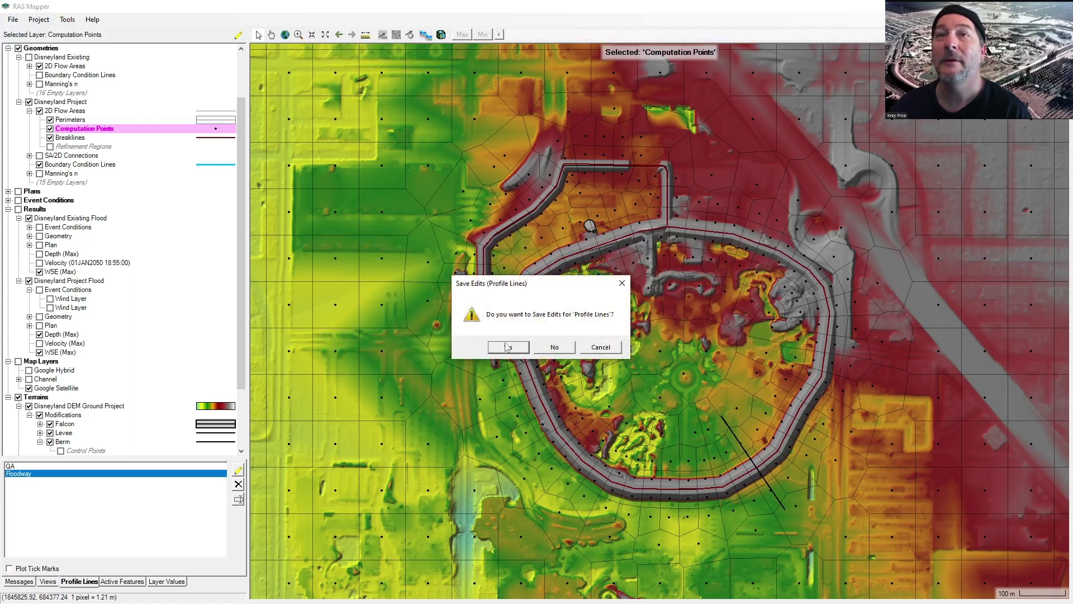
pyautogui.click(506, 346)
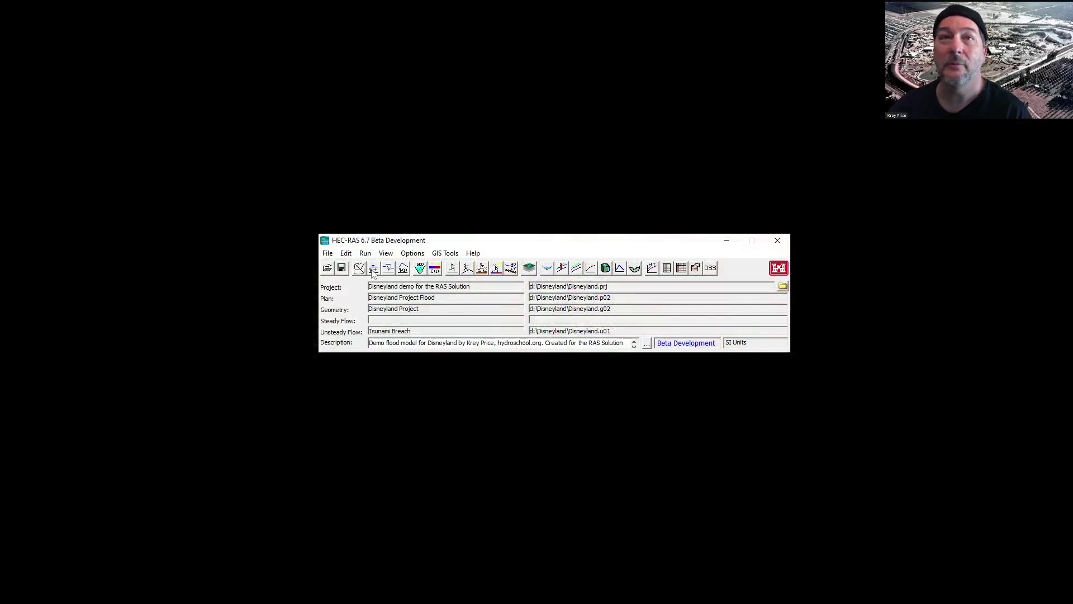
pyautogui.click(328, 254)
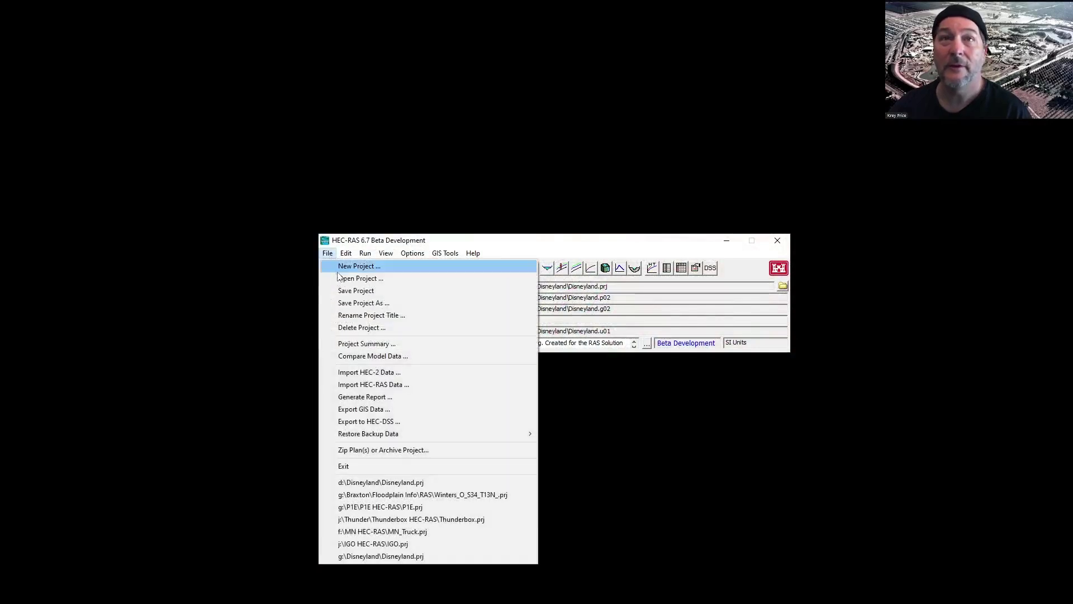
pyautogui.click(348, 290)
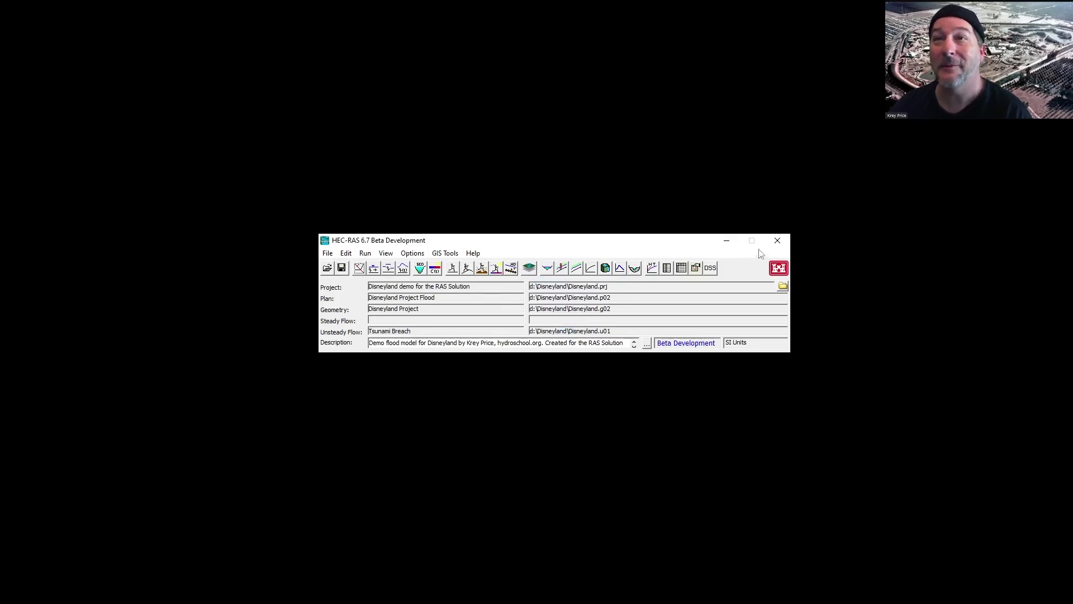
# Step: Run the Disneyland Existing Flood and Disneyland Project Flood plans together as a multiple-plan run, and close the plan list once computed
pyautogui.click(366, 254)
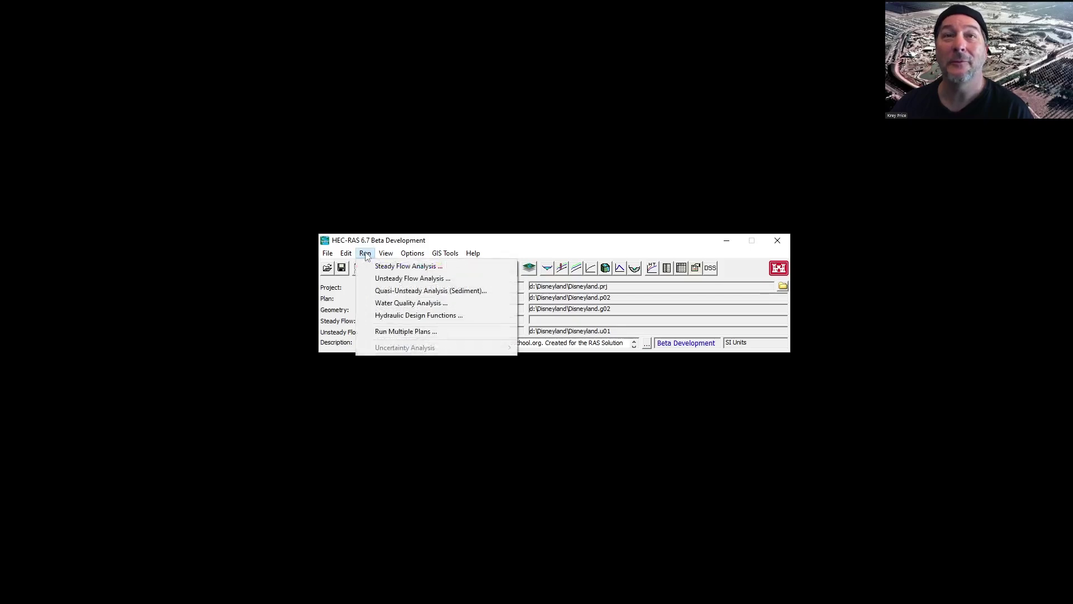
pyautogui.click(406, 331)
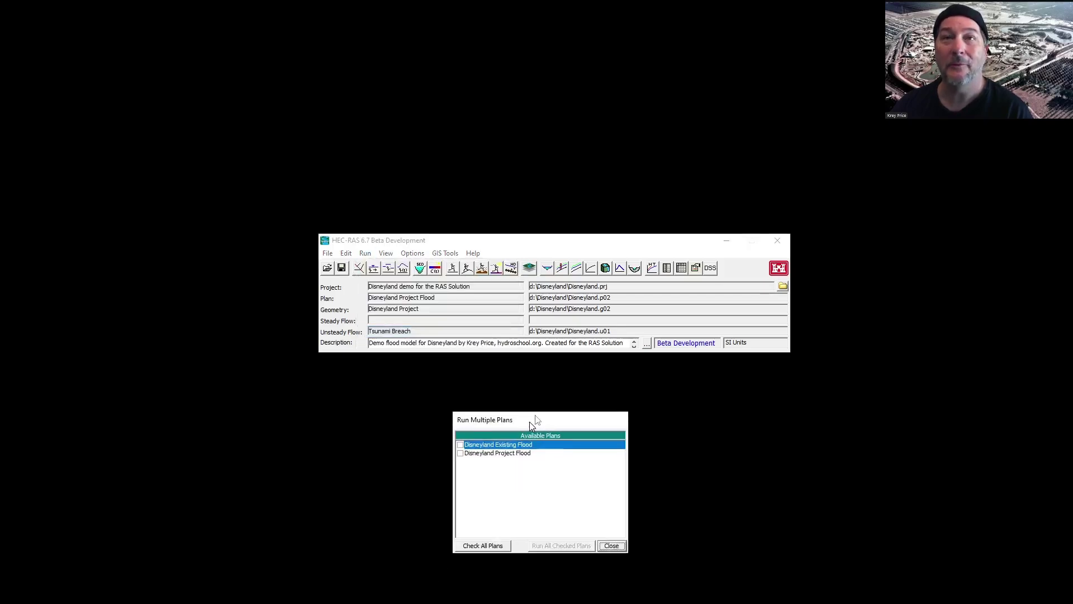
pyautogui.click(525, 426)
pyautogui.click(526, 435)
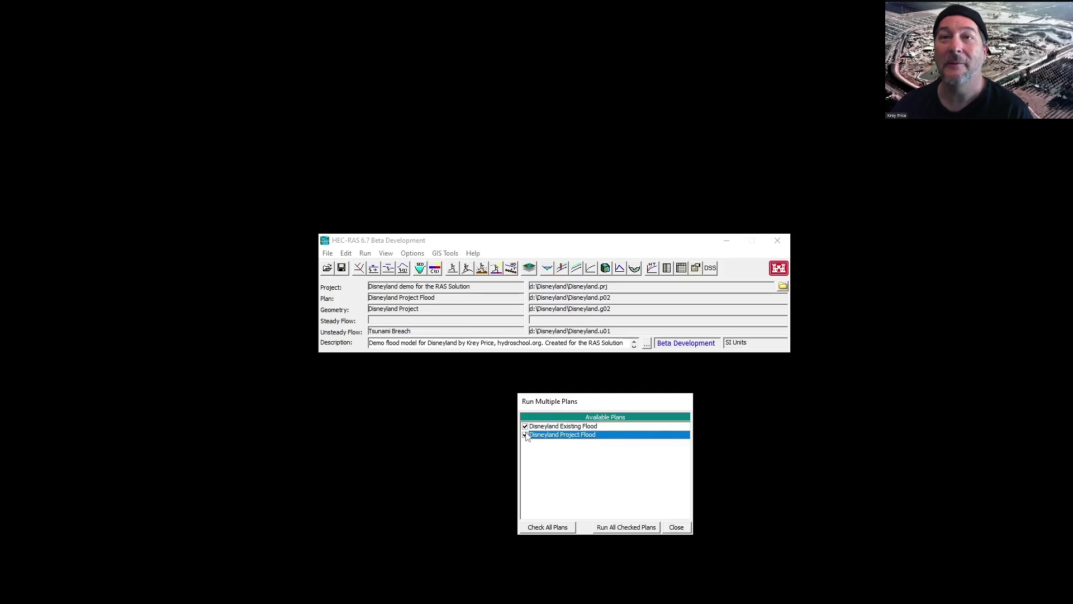
pyautogui.click(624, 528)
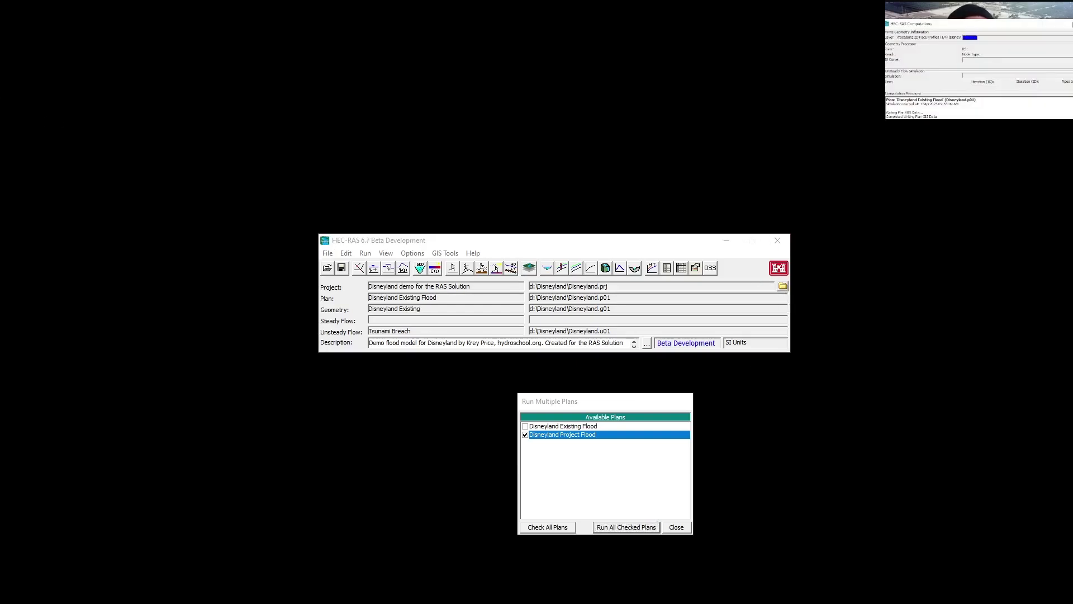
pyautogui.moveTo(0, 241); pyautogui.dragTo(391, 55)
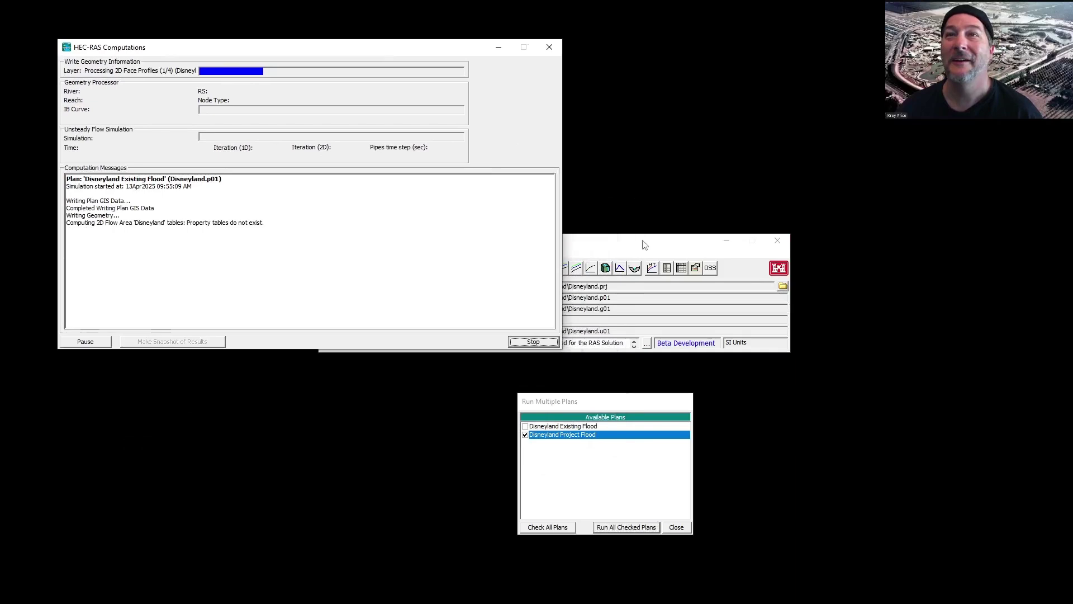
pyautogui.moveTo(643, 244); pyautogui.dragTo(719, 363)
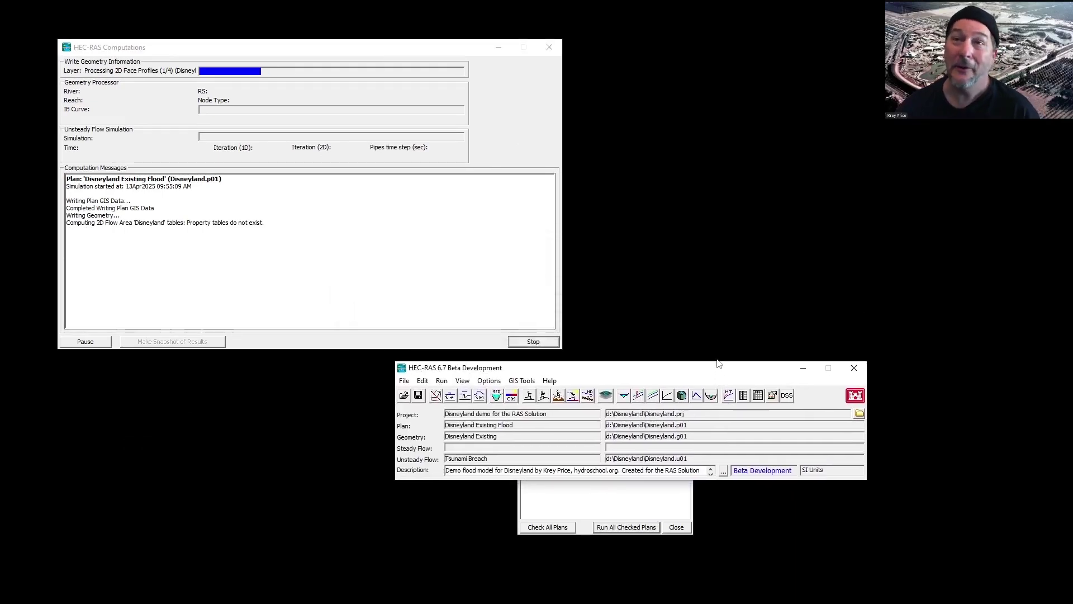
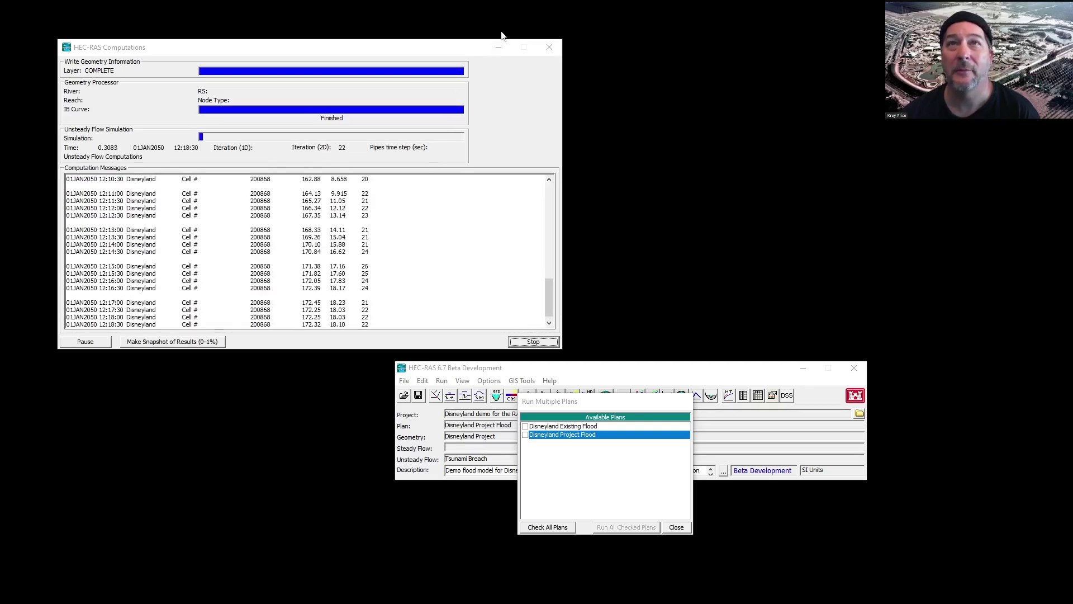
pyautogui.click(676, 527)
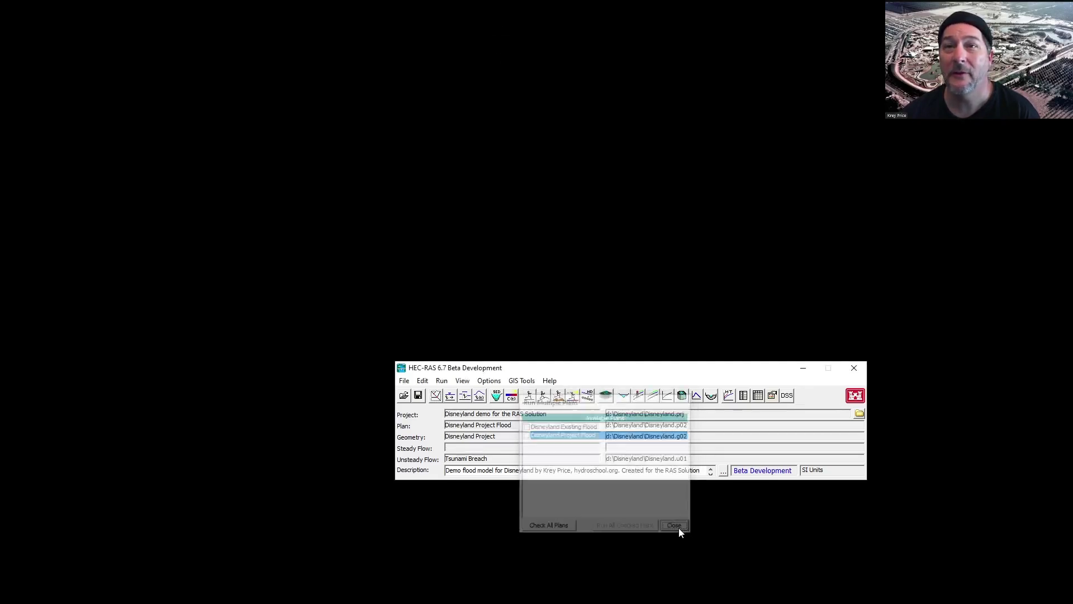
# Step: Reopen RAS Mapper maximized, hide the Geometries and Features groups, and narrow the layer pane to enlarge the map
pyautogui.moveTo(588, 373); pyautogui.dragTo(507, 230)
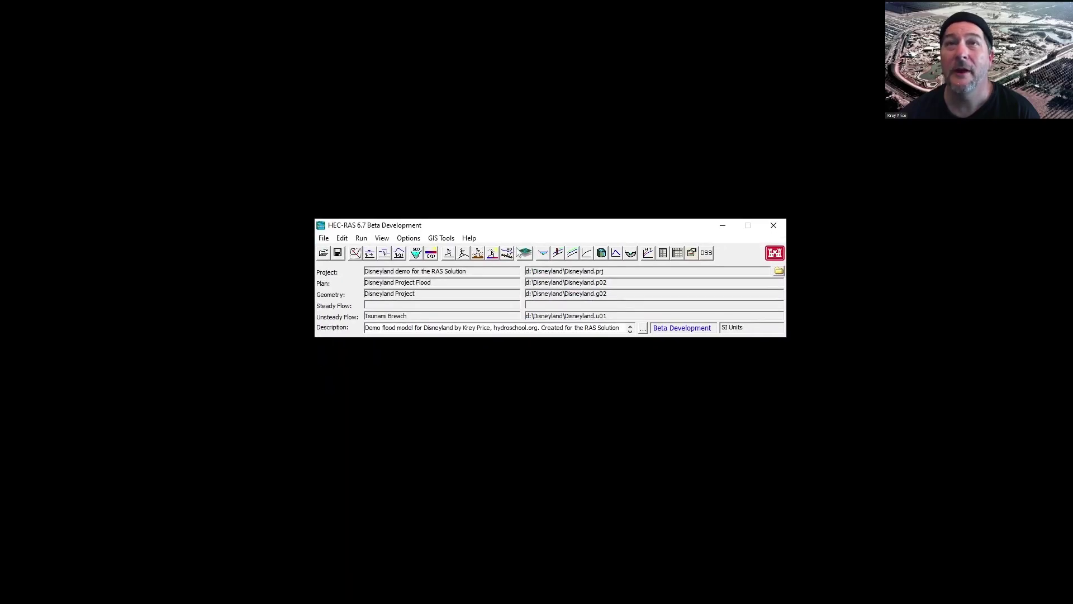
pyautogui.click(526, 255)
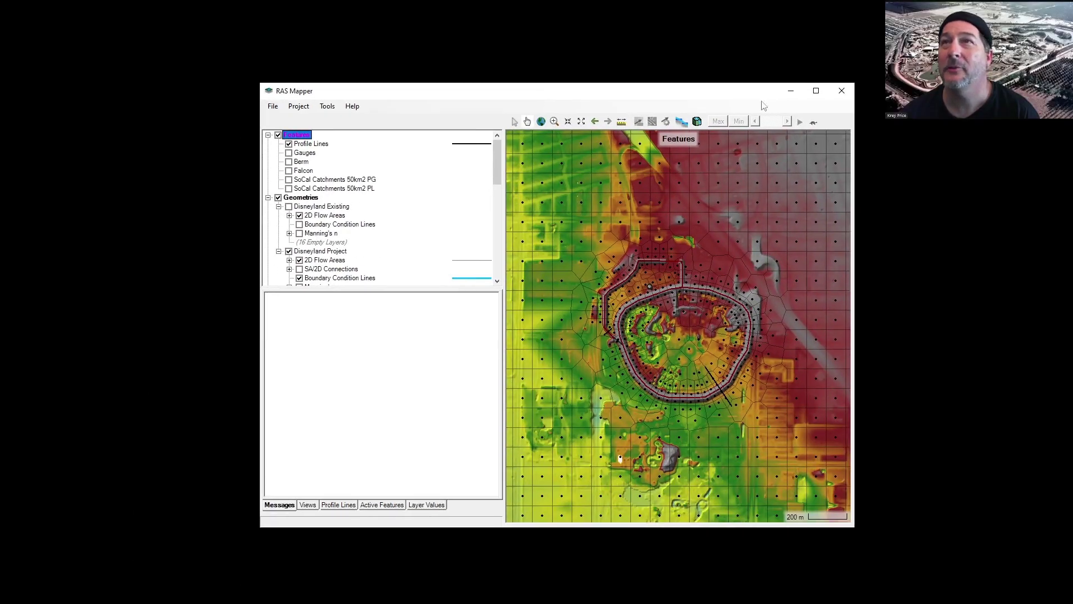
pyautogui.click(816, 90)
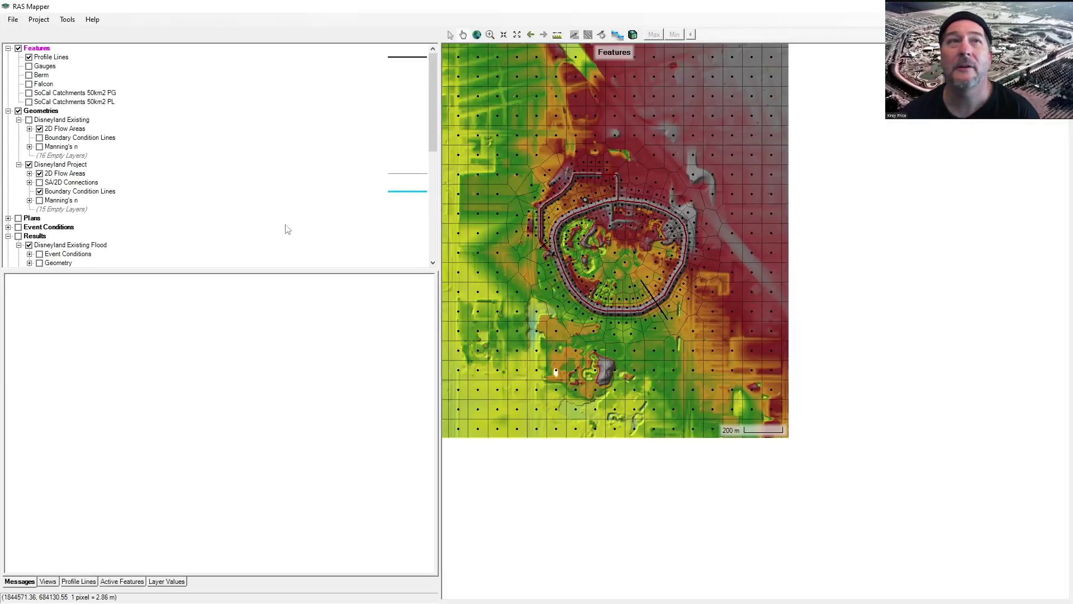
pyautogui.click(18, 110)
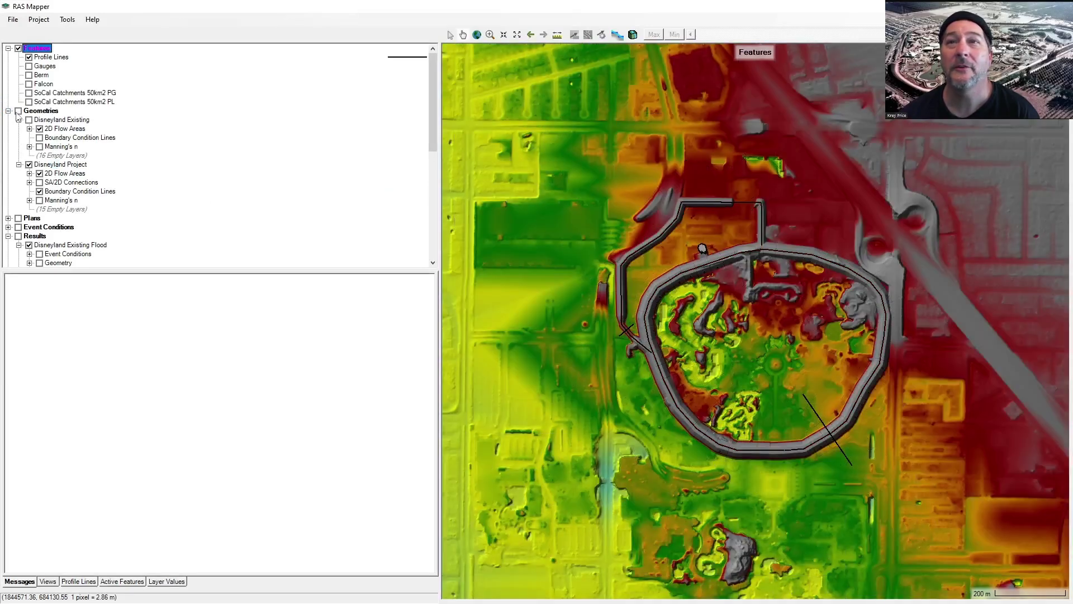
pyautogui.scroll(-10, 39, 202)
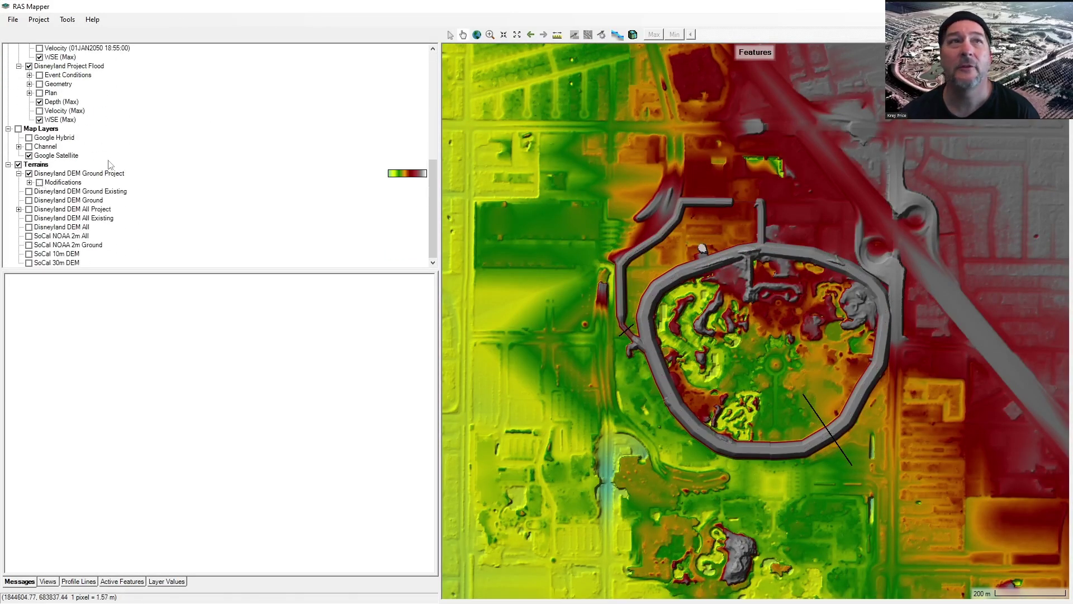
pyautogui.scroll(5, 80, 169)
pyautogui.scroll(4, 79, 169)
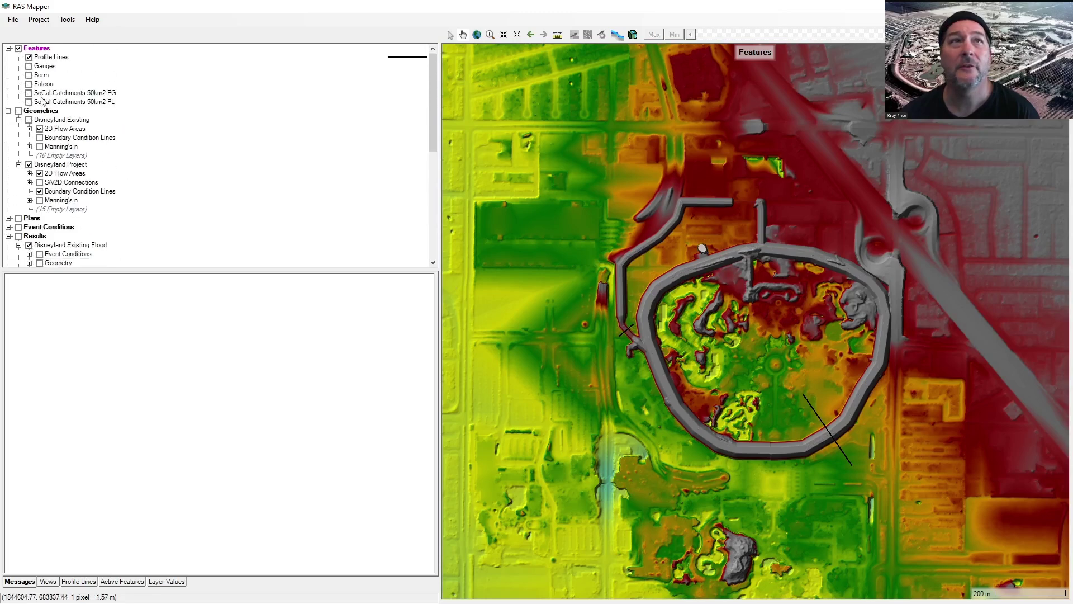
pyautogui.click(18, 48)
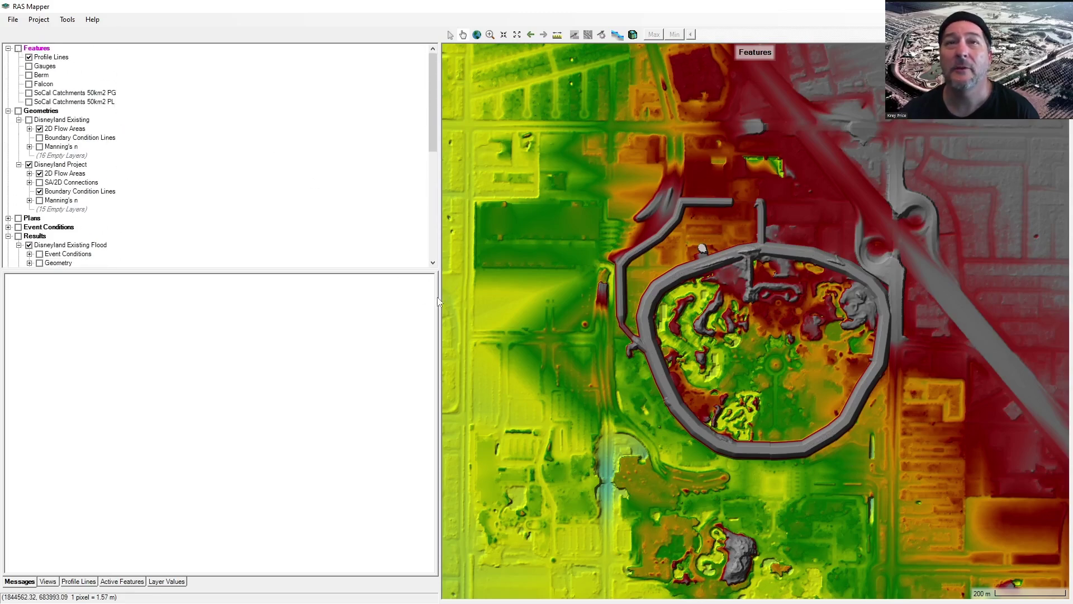
pyautogui.moveTo(438, 302); pyautogui.dragTo(281, 301)
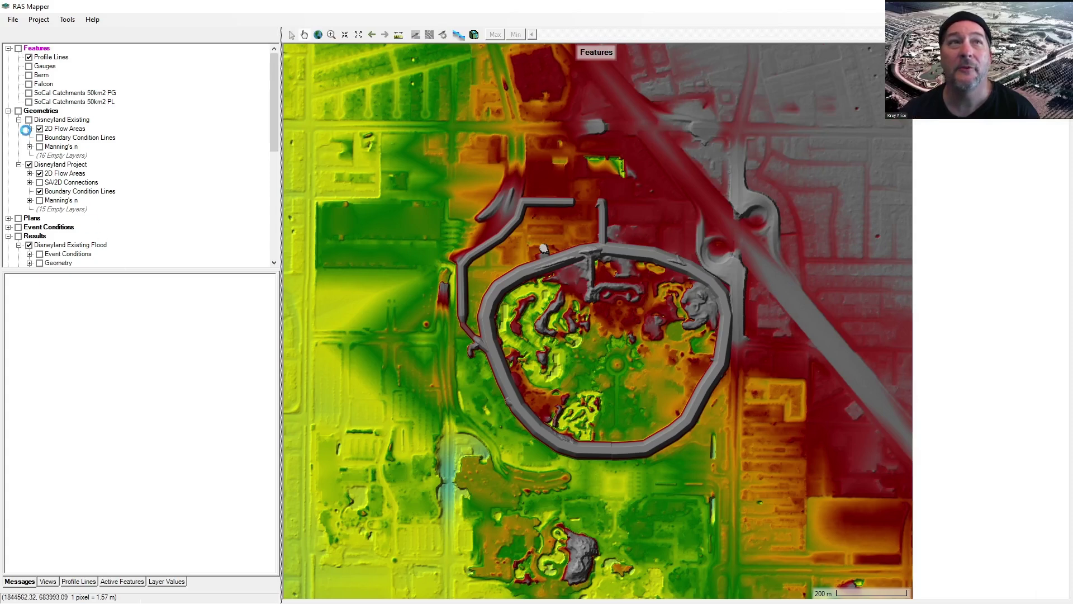
# Step: Show the existing flood's Depth (Max) over the Disneyland DEM Ground Existing terrain, hiding the project flood's Depth (Max) and the Ground Project terrain
pyautogui.scroll(-4, 42, 176)
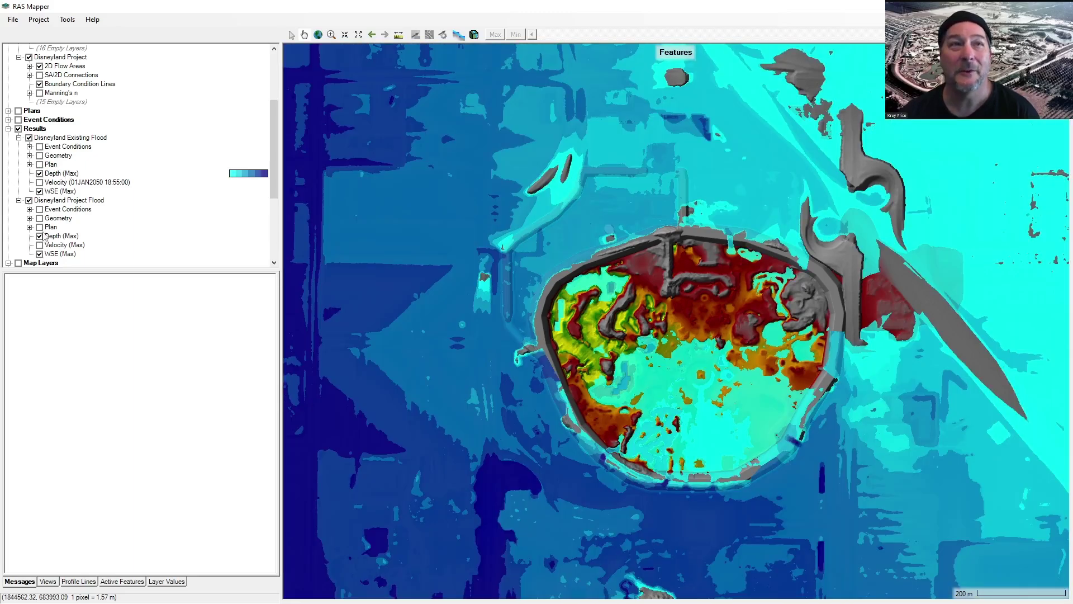
pyautogui.click(40, 236)
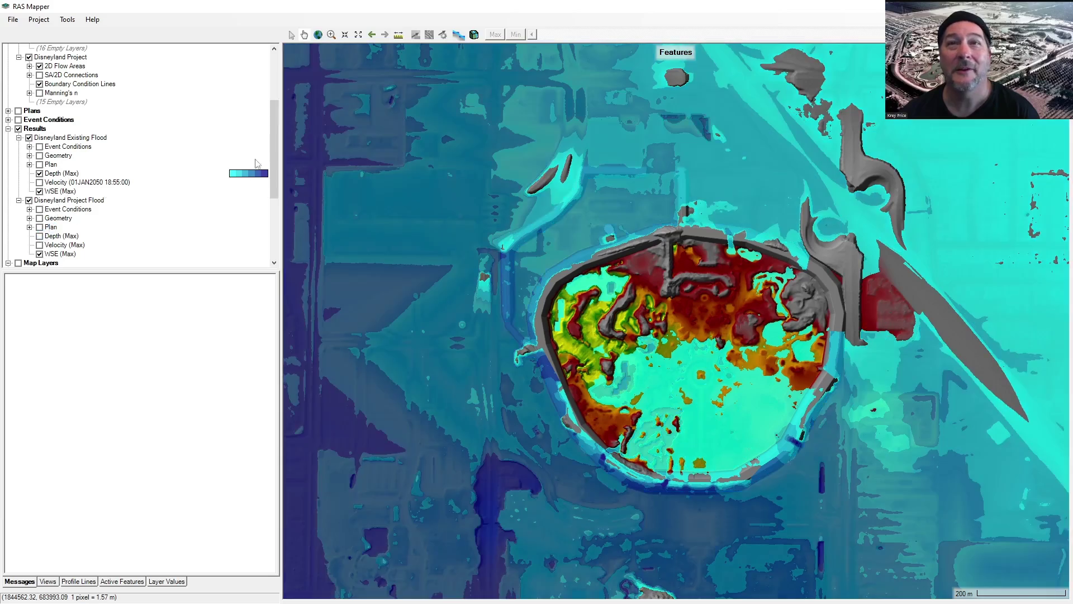
pyautogui.scroll(-5, 270, 163)
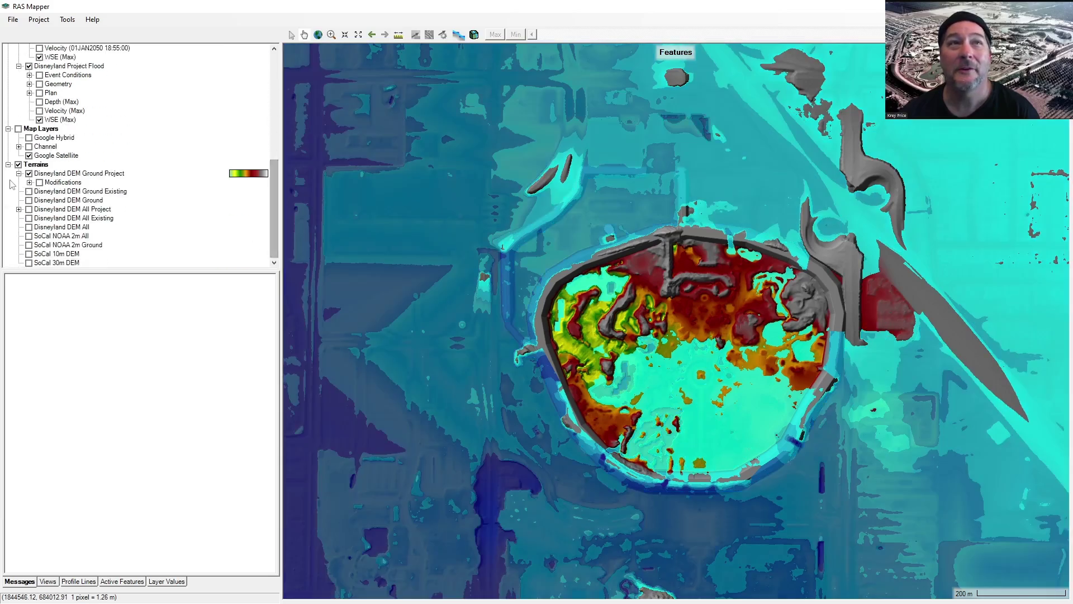
pyautogui.click(28, 174)
pyautogui.click(28, 191)
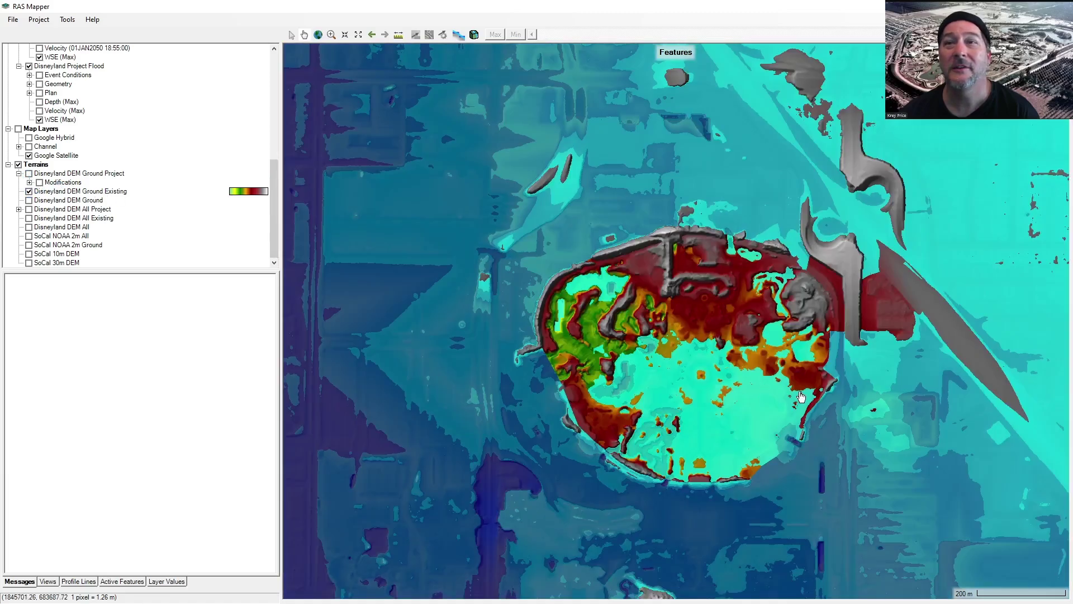
# Step: Plot the detailed Water Surface Elevation profile along the QA profile line for the enabled results
pyautogui.scroll(1, 801, 398)
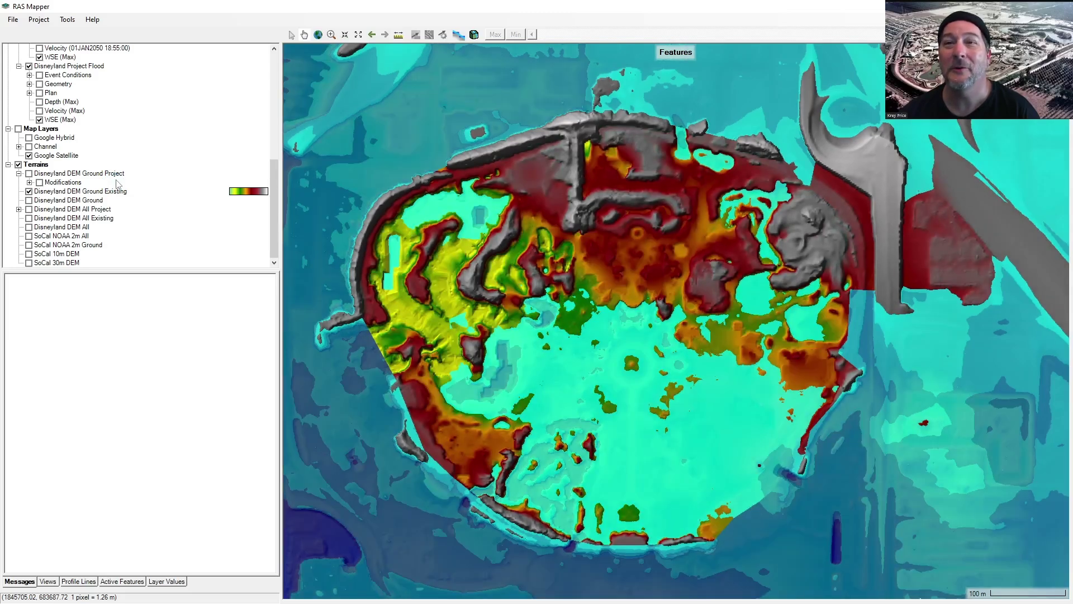
pyautogui.scroll(4, 112, 188)
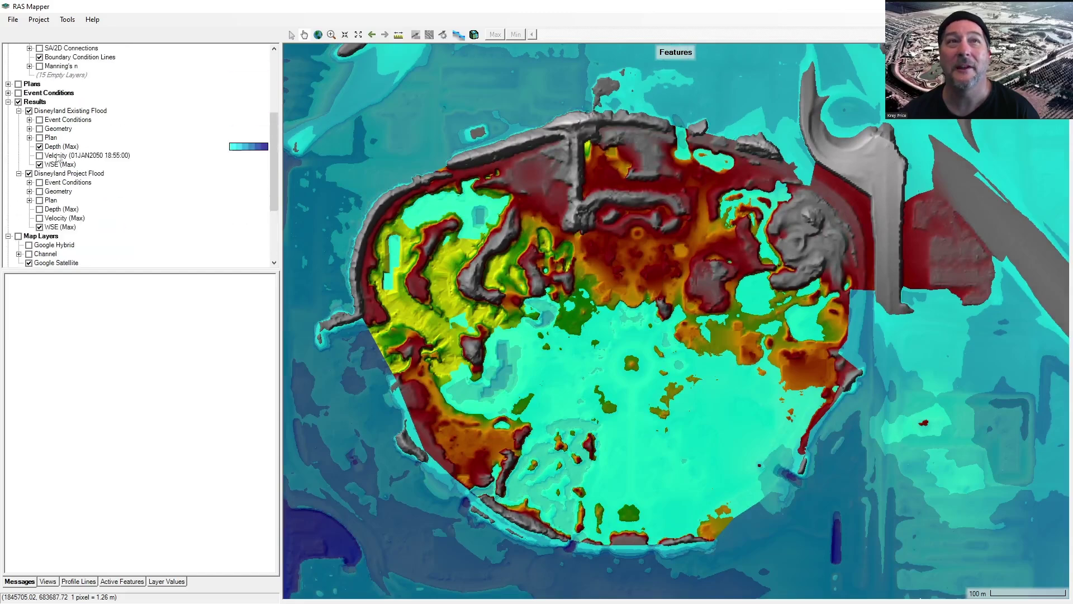
pyautogui.scroll(5, 277, 132)
pyautogui.scroll(-2, 277, 132)
pyautogui.scroll(2, 270, 126)
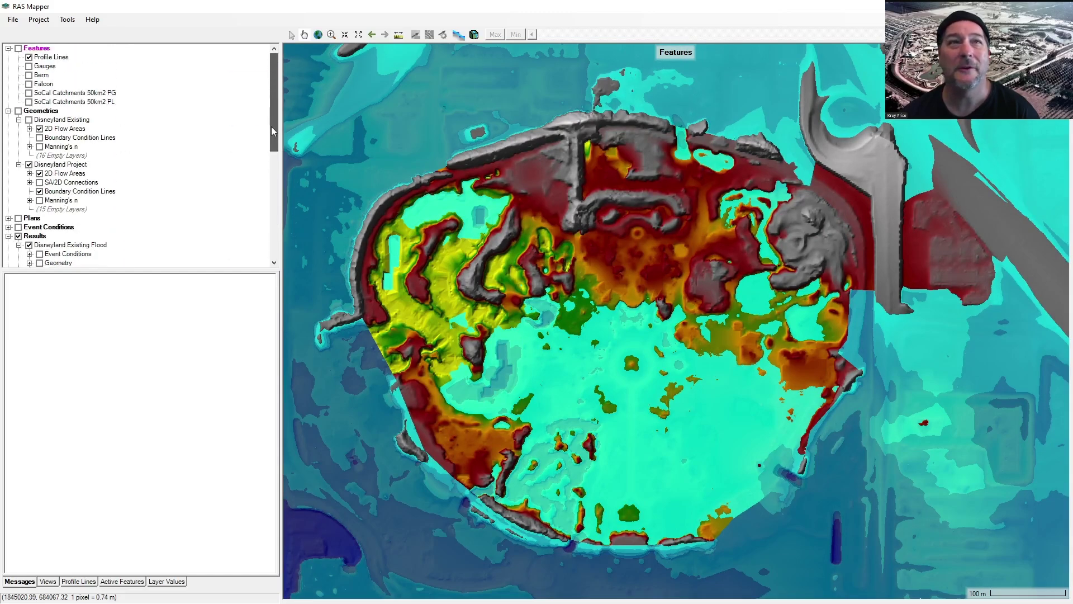
pyautogui.scroll(-10, 271, 127)
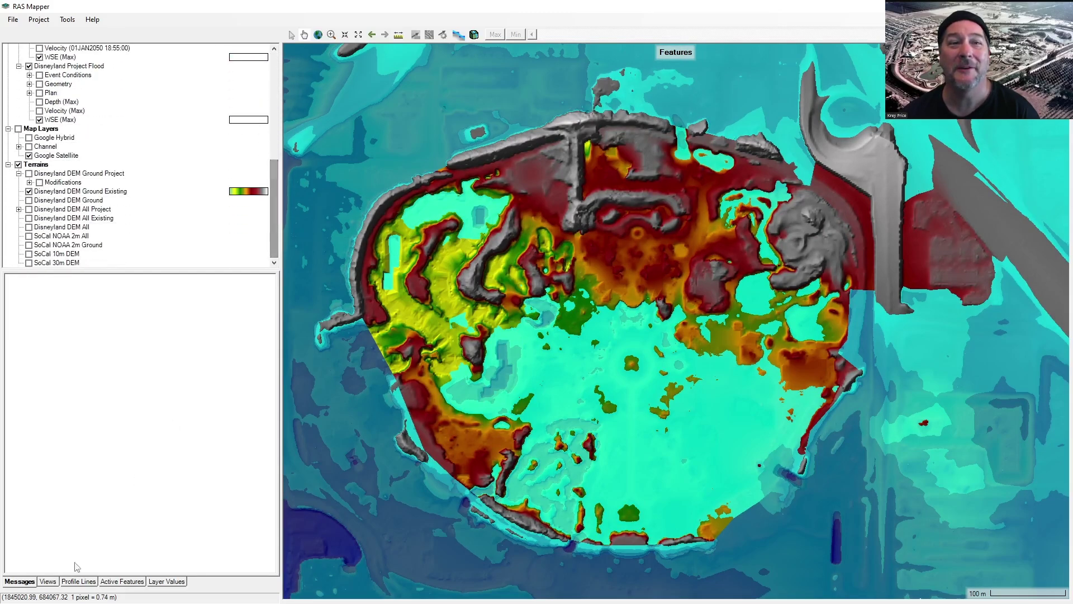
pyautogui.click(78, 582)
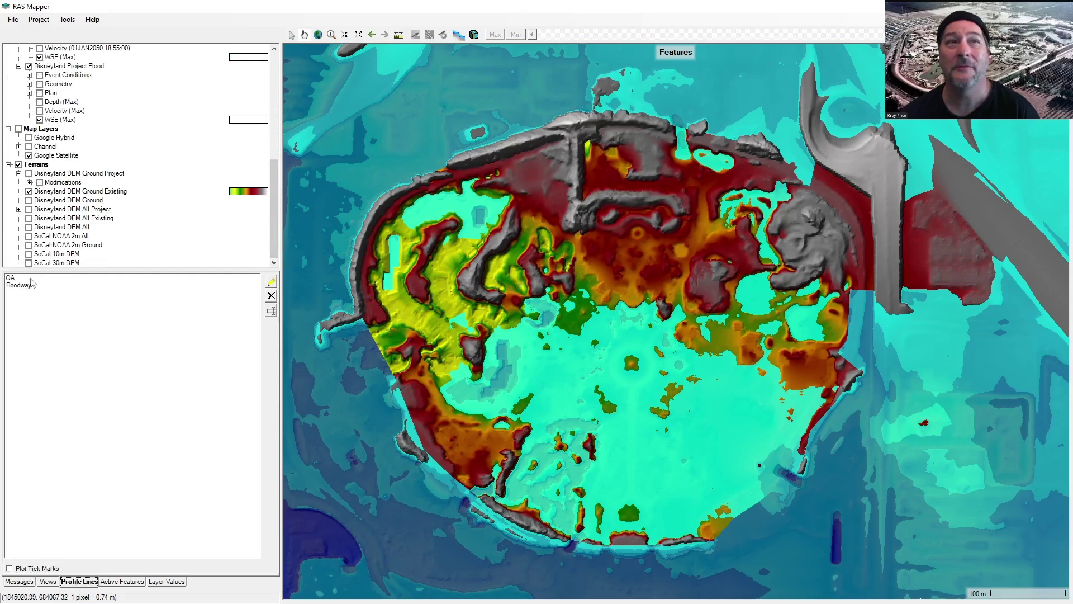
pyautogui.scroll(5, 73, 196)
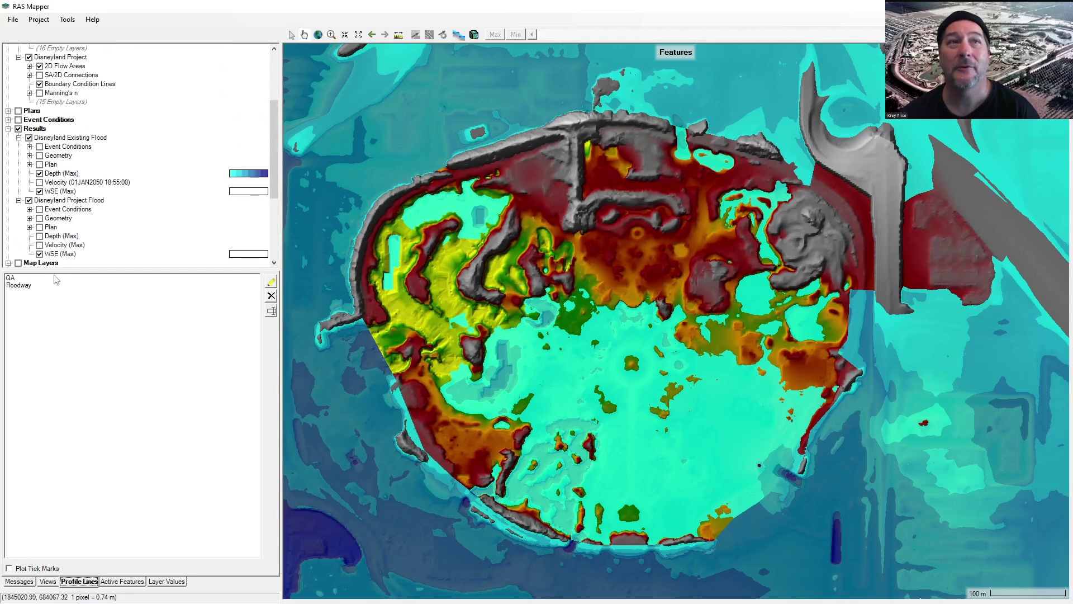
pyautogui.click(11, 278)
pyautogui.rightClick(15, 280)
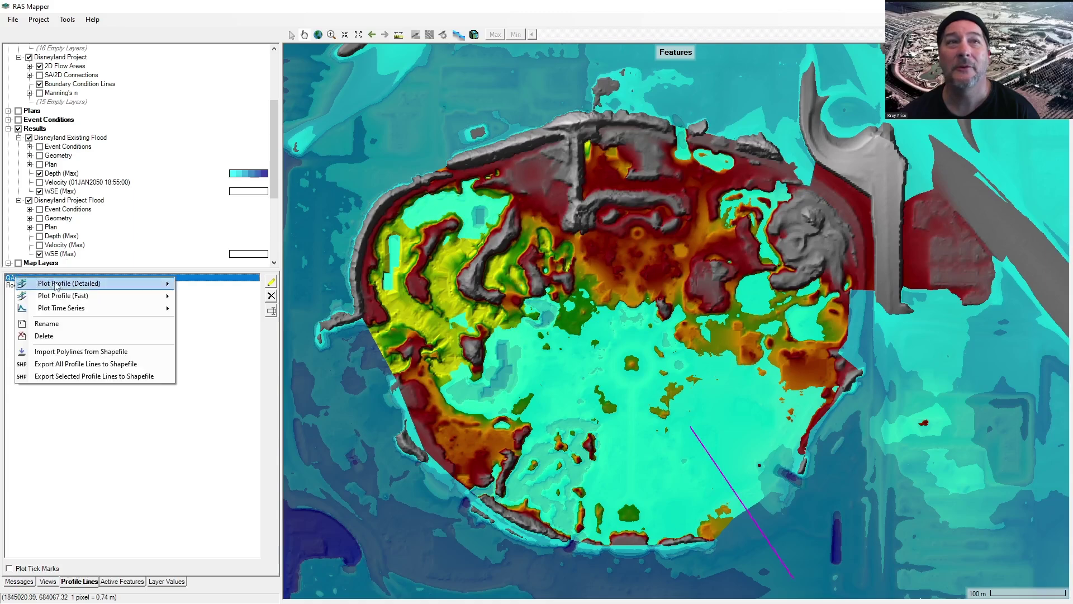
pyautogui.moveTo(73, 283)
pyautogui.click(200, 298)
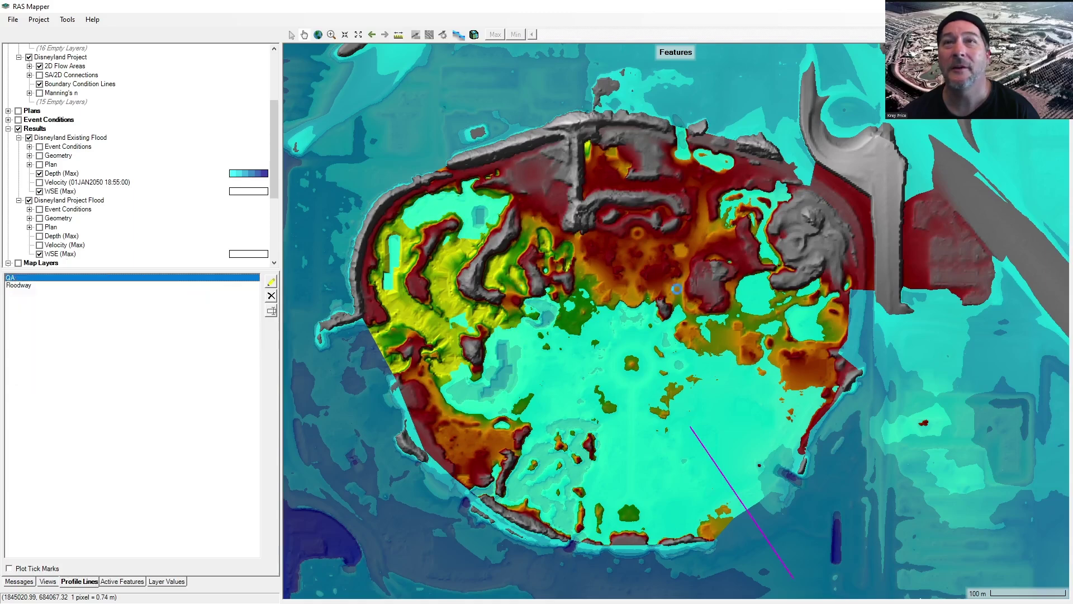
pyautogui.moveTo(567, 391)
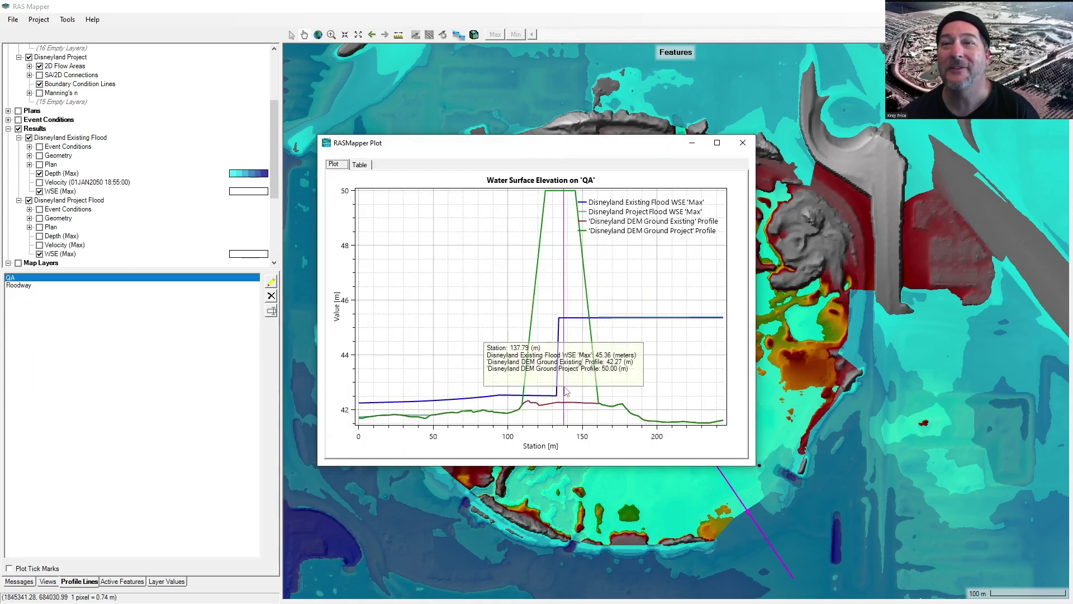
# Step: Move the QA profile plot clear of the line on the map, examine the water surfaces around the levee and close it
pyautogui.moveTo(575, 146); pyautogui.dragTo(526, 35)
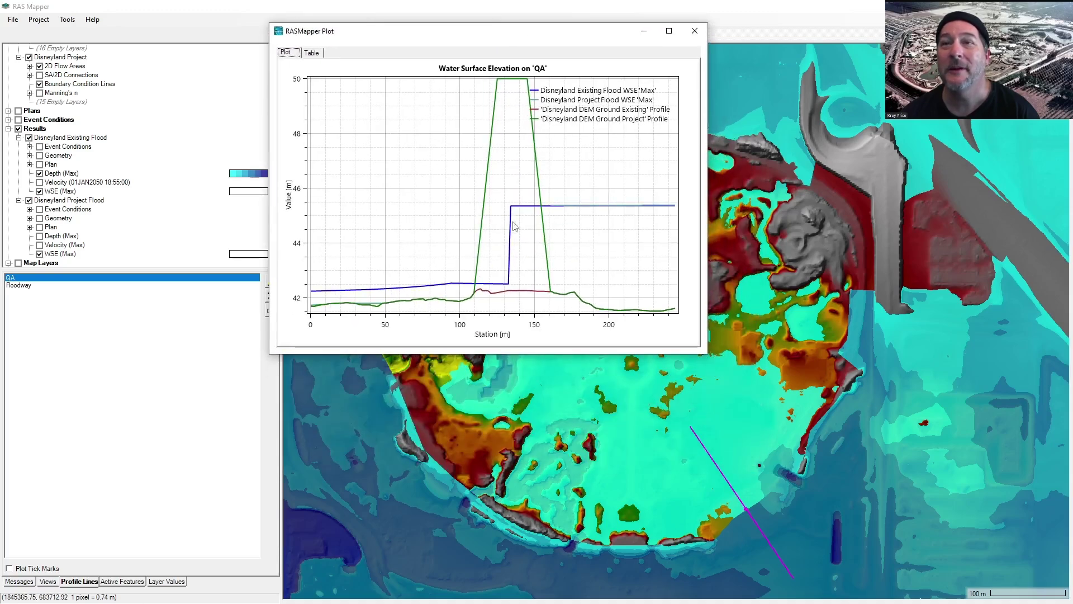
pyautogui.moveTo(514, 218)
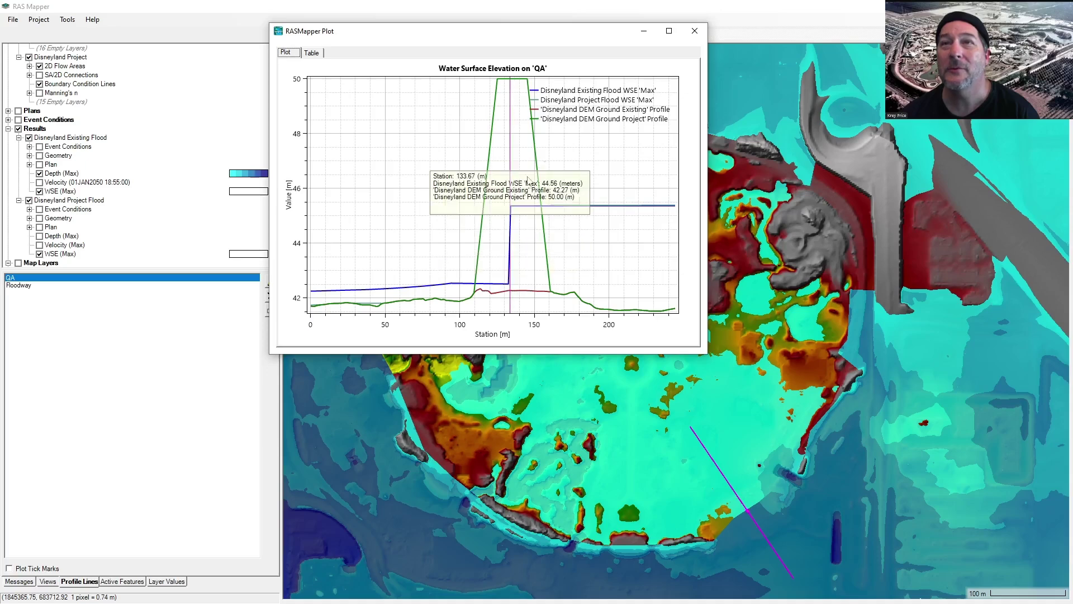
pyautogui.click(695, 31)
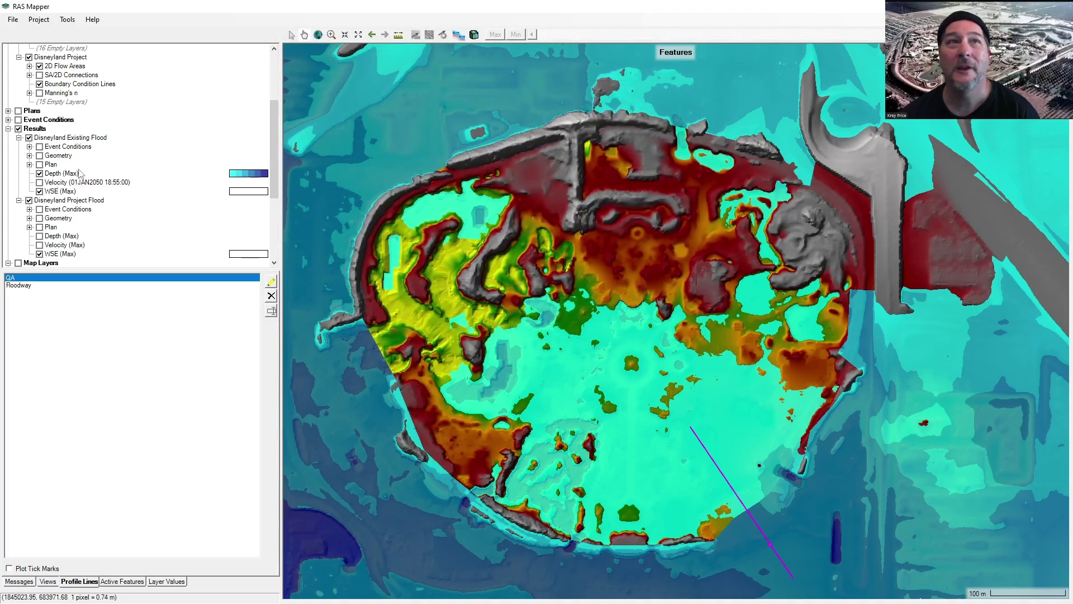
# Step: Step the existing flood's Depth result through 01JAN2050 15:25, 15:35 and 16:00 to examine how Disneyland floods
pyautogui.scroll(1, 83, 175)
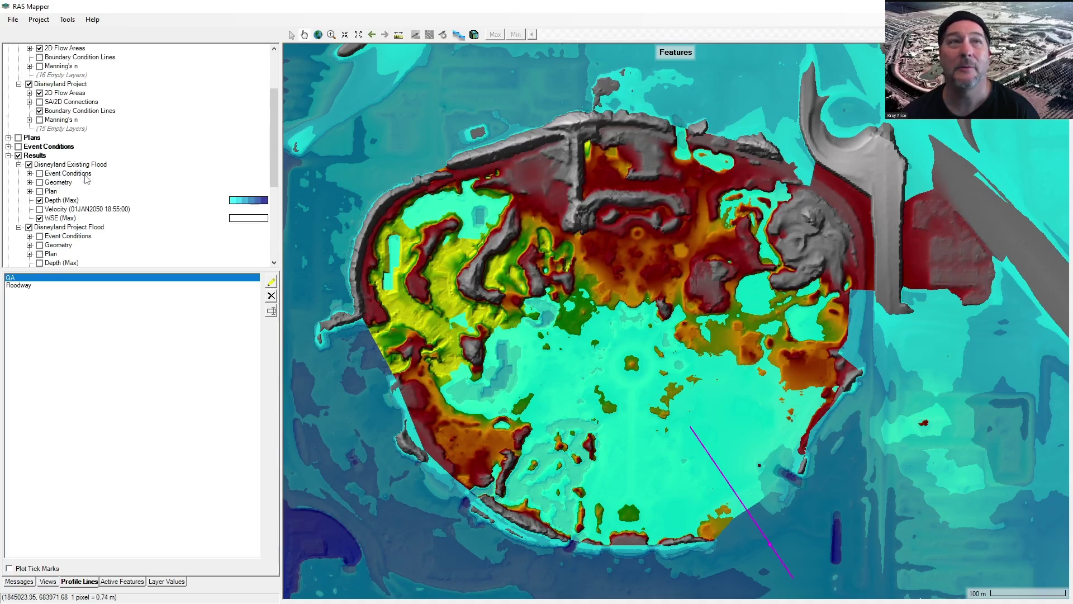
pyautogui.scroll(3, 85, 179)
pyautogui.scroll(-4, 82, 179)
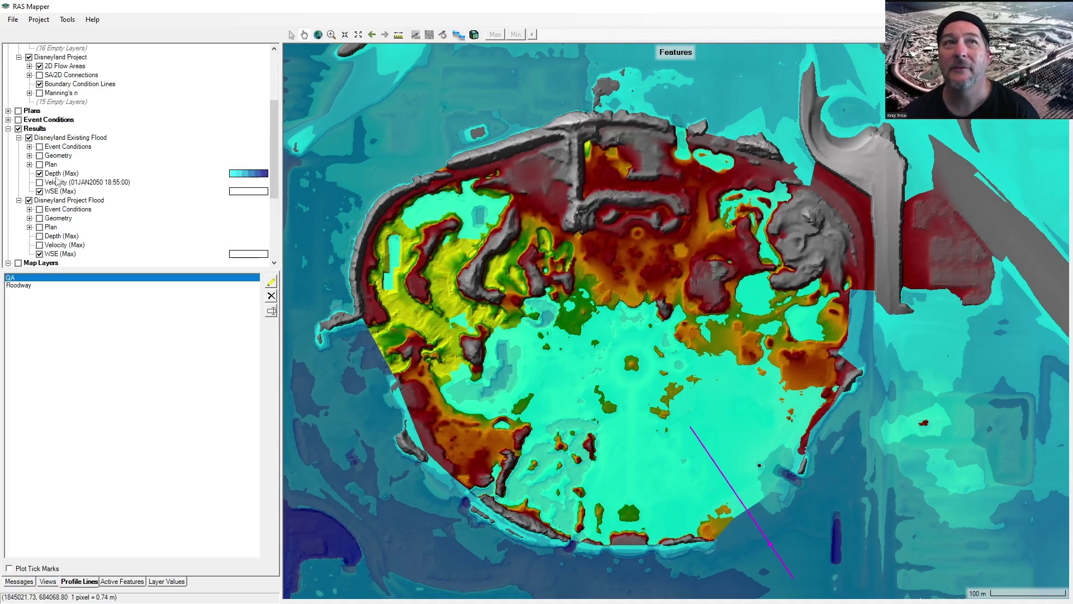
pyautogui.click(56, 173)
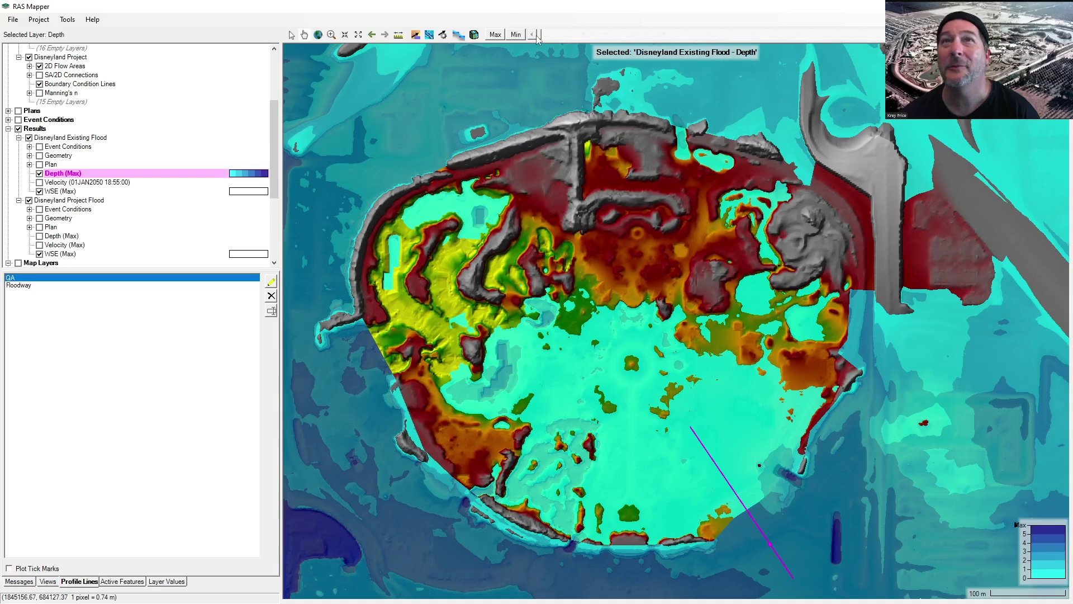
pyautogui.moveTo(537, 36); pyautogui.dragTo(604, 29)
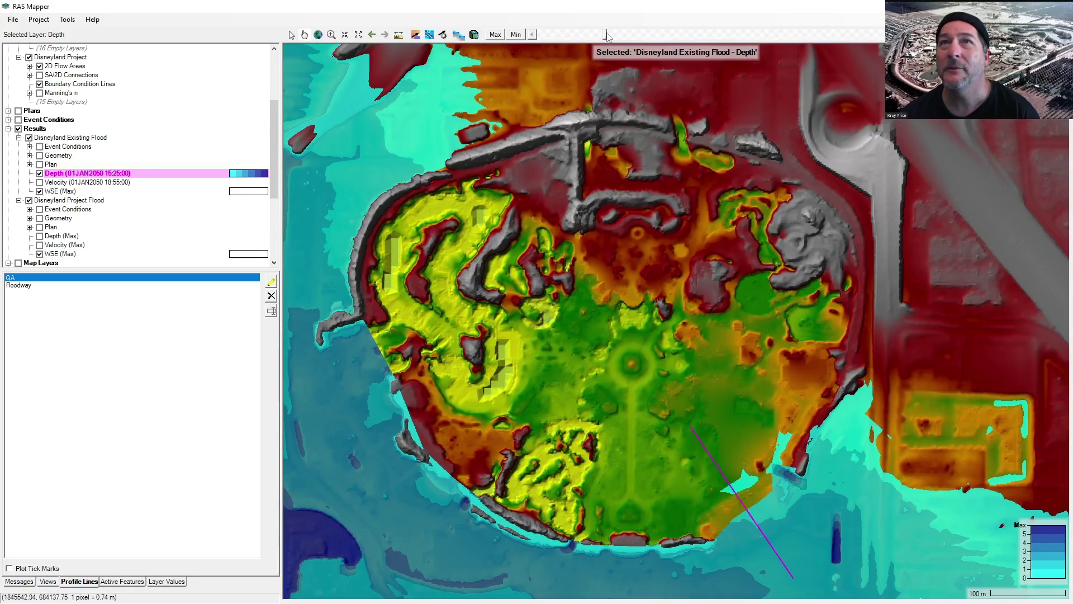
pyautogui.moveTo(606, 34)
pyautogui.mouseDown()
pyautogui.moveTo(634, 36)
pyautogui.moveTo(607, 34)
pyautogui.mouseUp()
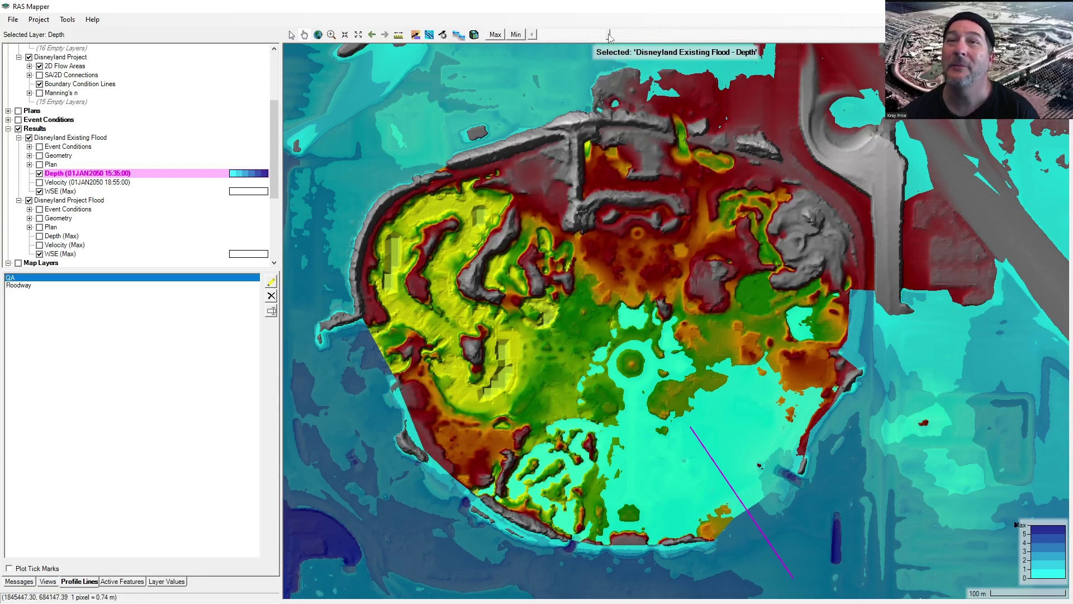
pyautogui.moveTo(609, 37)
pyautogui.mouseDown()
pyautogui.moveTo(631, 36)
pyautogui.moveTo(606, 35)
pyautogui.moveTo(617, 35)
pyautogui.mouseUp()
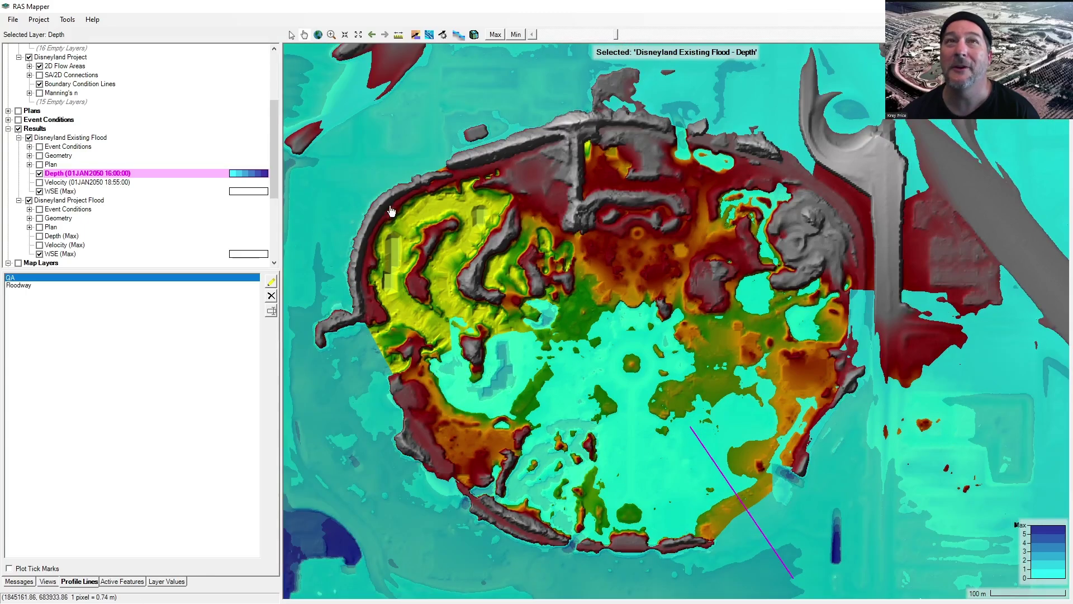
# Step: Overlay the existing flood's result geometry and replay its Depth between 14:50 and 16:20, ending at 14:50, to check flow against the mesh
pyautogui.press('pageup')
pyautogui.click(40, 156)
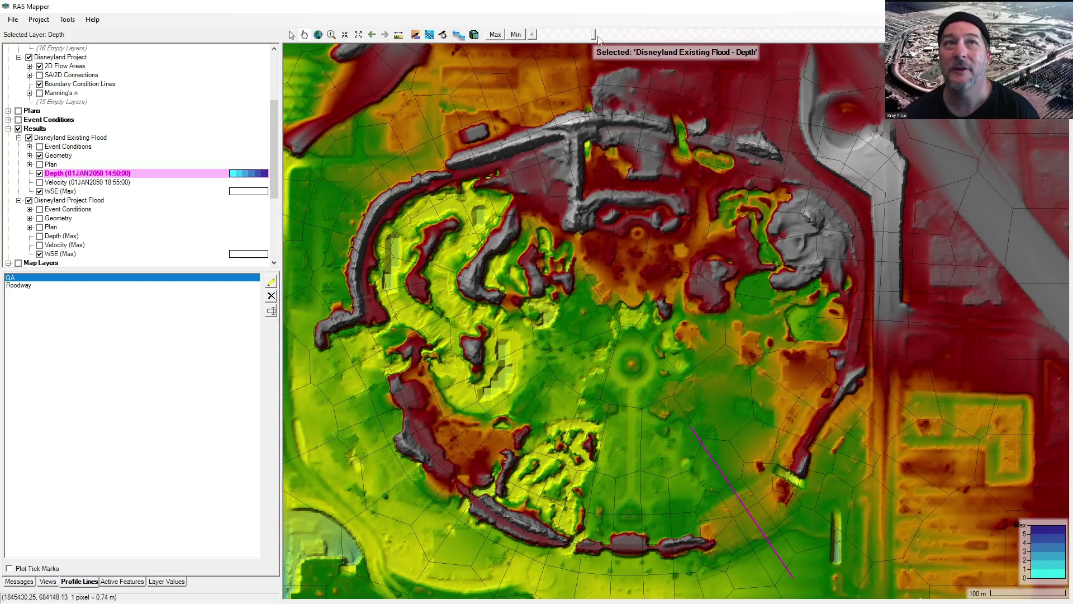
pyautogui.moveTo(594, 35); pyautogui.dragTo(619, 37)
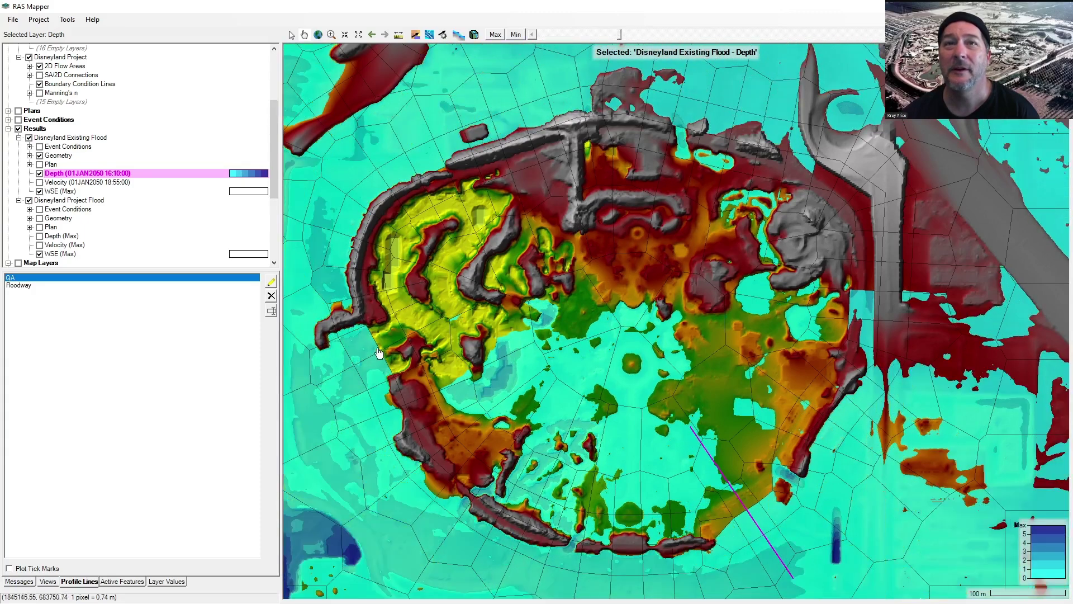
pyautogui.moveTo(378, 356)
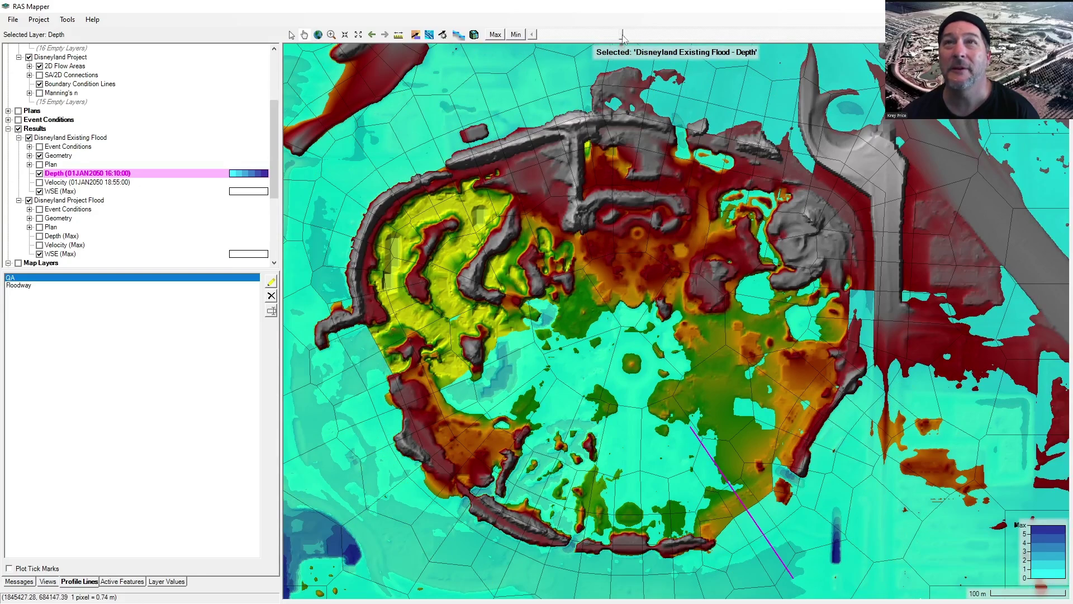
pyautogui.click(640, 37)
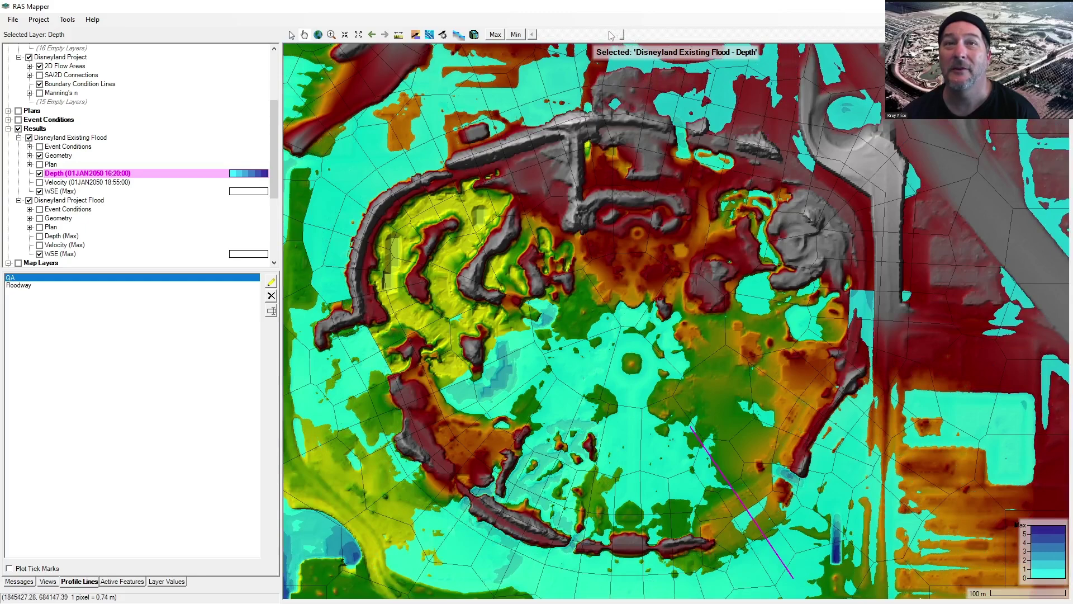
pyautogui.moveTo(611, 36); pyautogui.dragTo(593, 33)
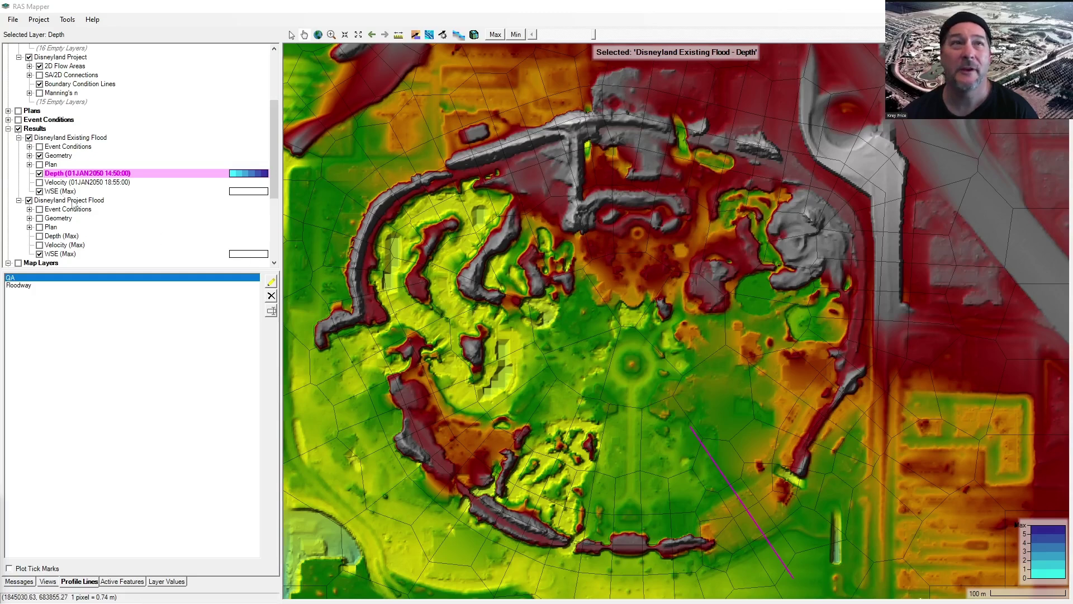
# Step: Show the Geometries group with Disneyland Existing instead of Disneyland Project, and expand the existing geometry's 2D Flow Areas
pyautogui.moveTo(274, 171); pyautogui.dragTo(277, 132)
pyautogui.click(18, 93)
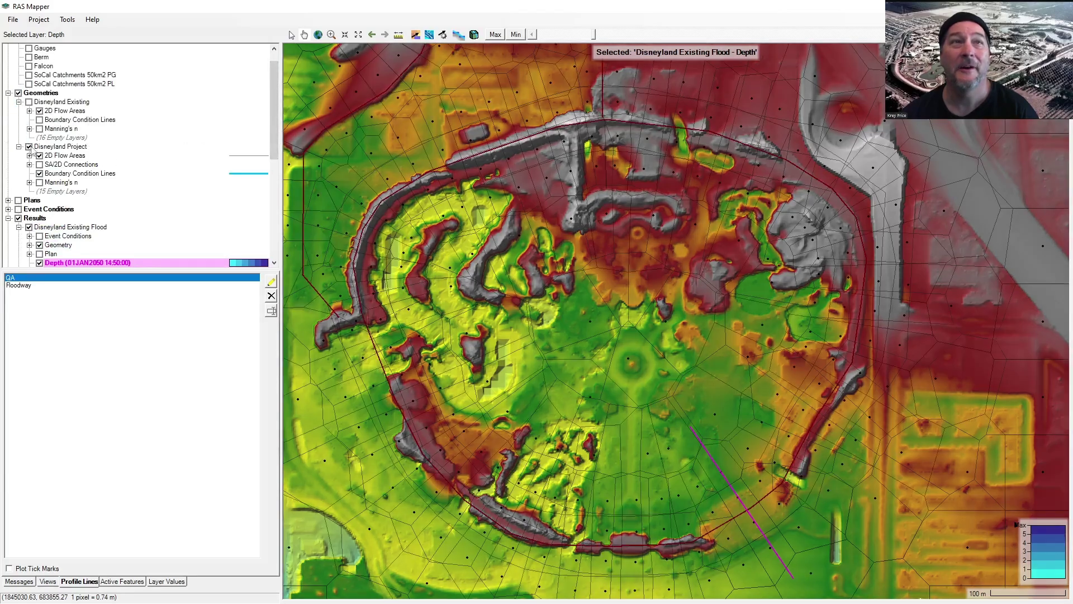
pyautogui.click(28, 147)
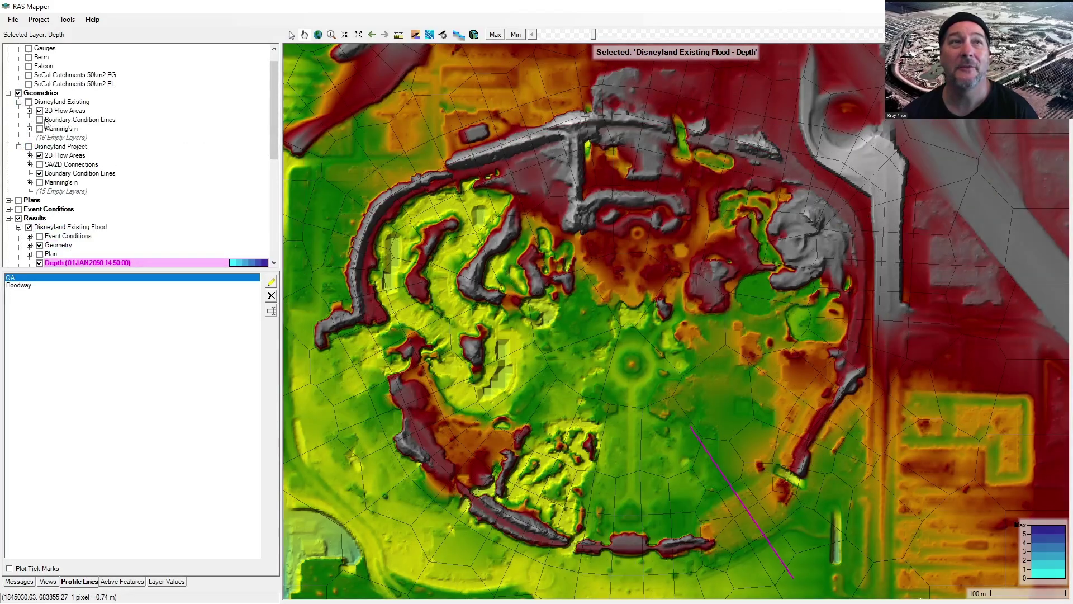
pyautogui.click(29, 102)
pyautogui.click(30, 111)
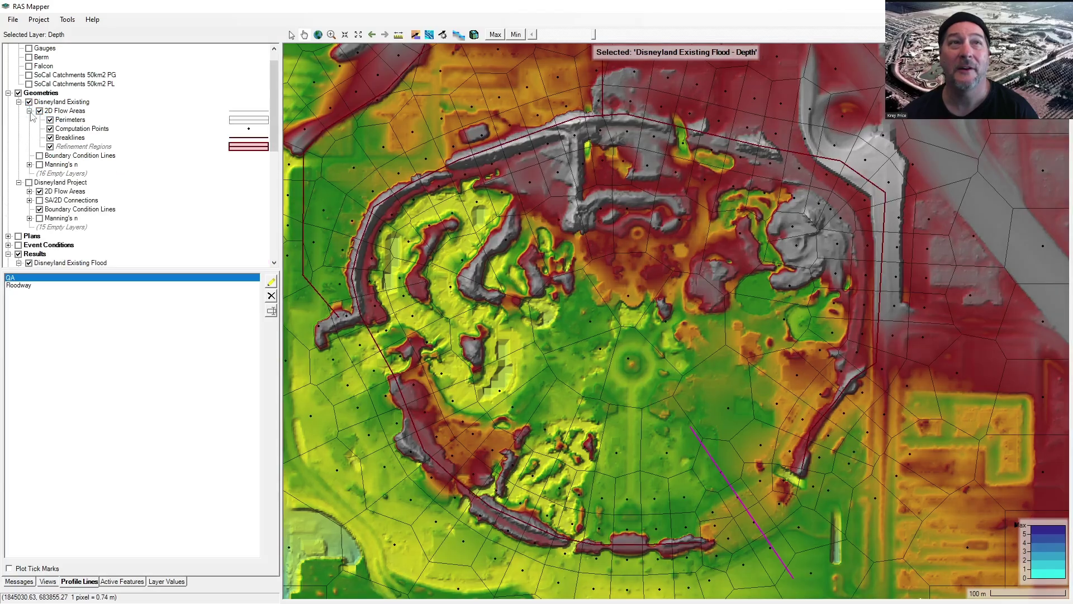
# Step: Edit the Disneyland Existing perimeter and generate computation points with all breaklines for the mesh, replacing all existing points
pyautogui.click(72, 120)
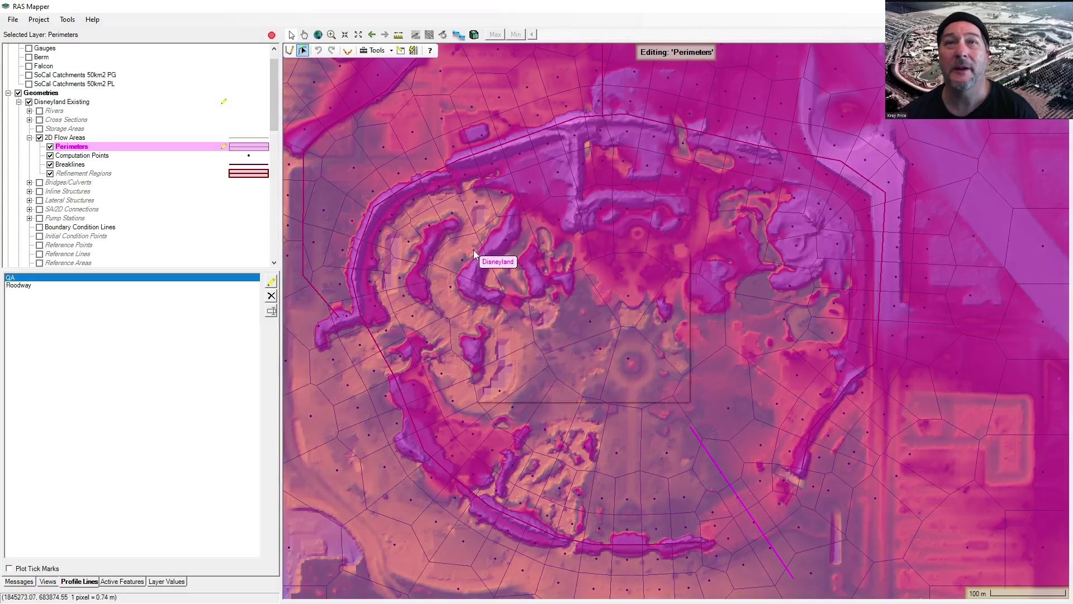
pyautogui.rightClick(474, 252)
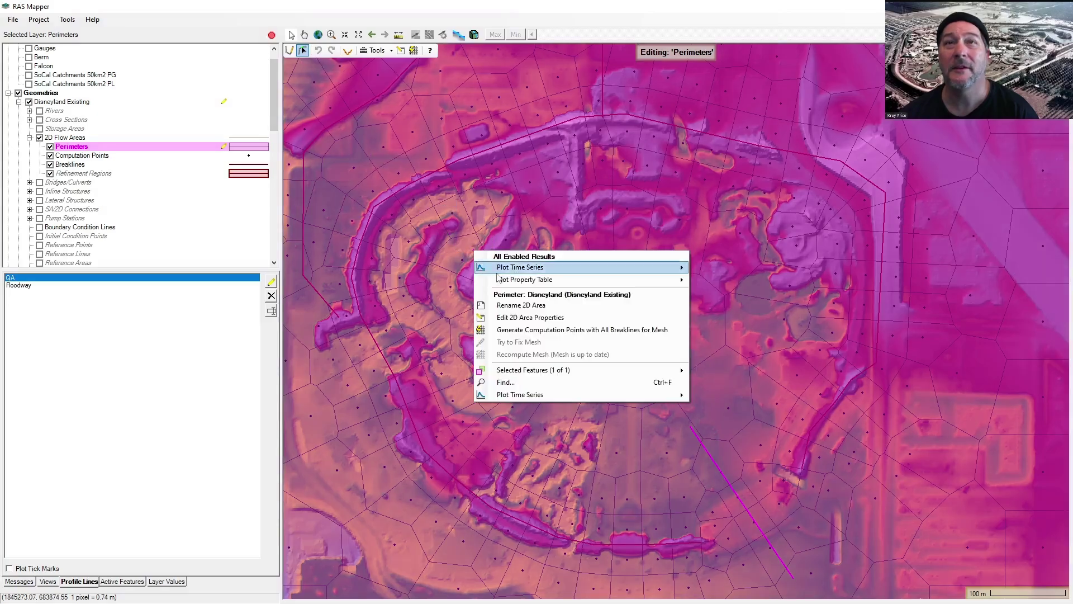
pyautogui.click(527, 329)
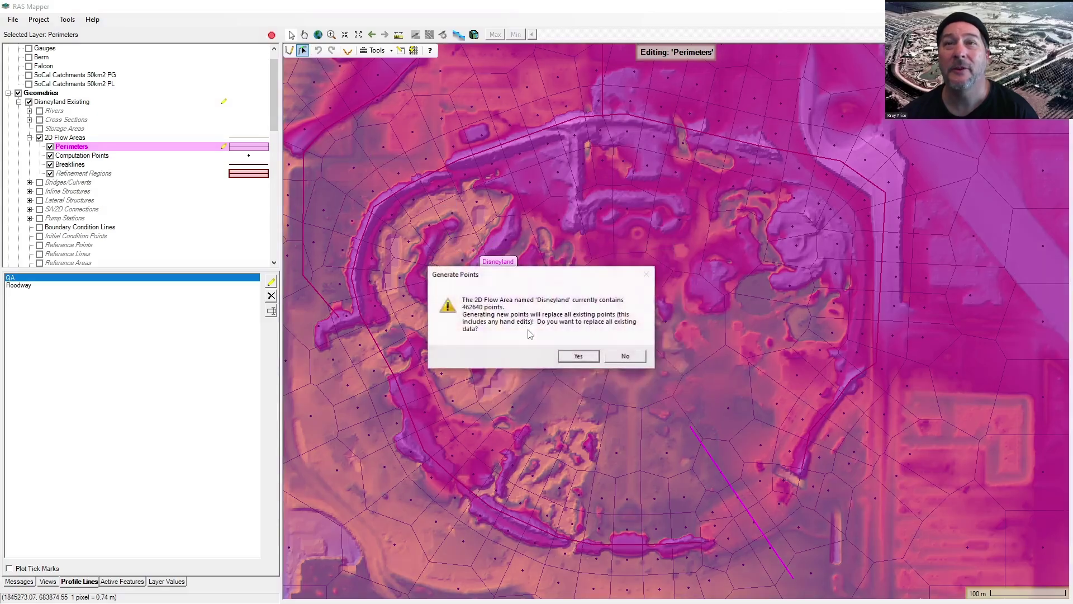
pyautogui.click(579, 356)
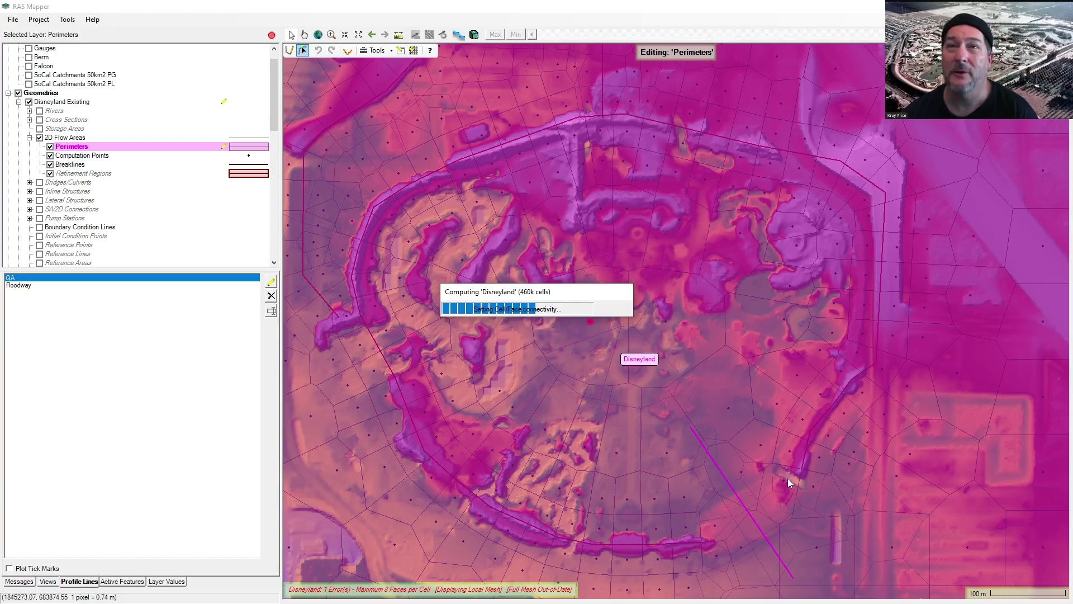
# Step: Hide the existing flood's result geometry and the whole Results group so only the edited mesh overlays the terrain
pyautogui.scroll(-6, 25, 172)
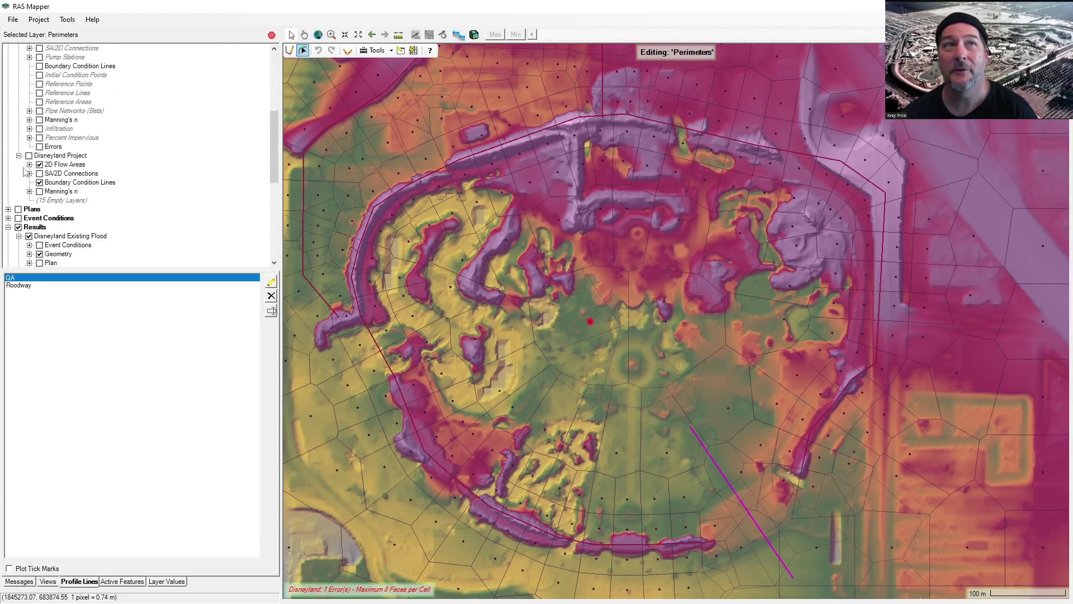
pyautogui.scroll(-3, 25, 172)
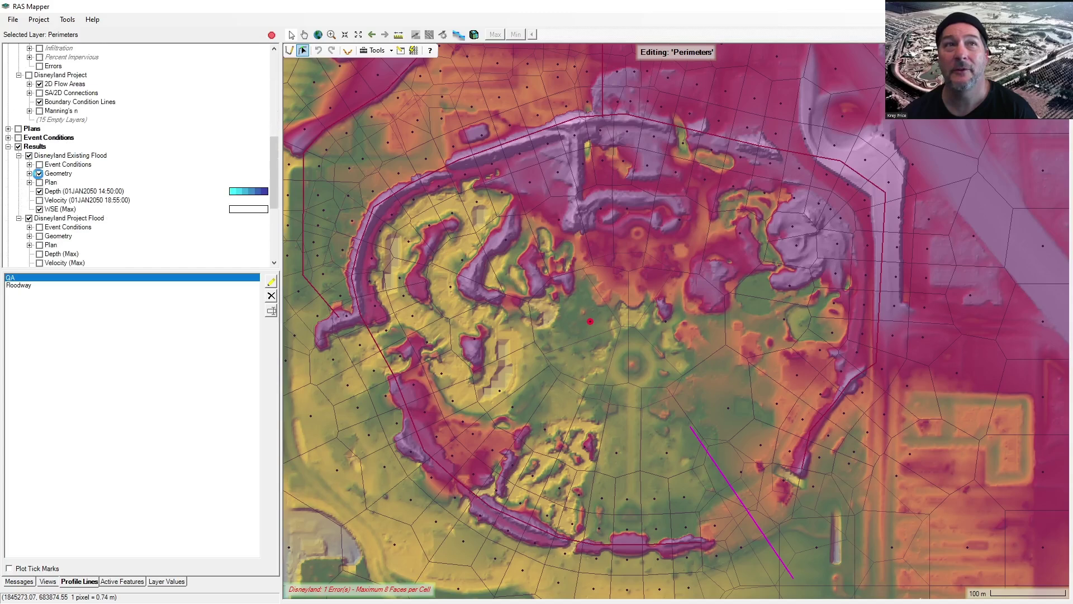
pyautogui.click(39, 173)
pyautogui.click(19, 146)
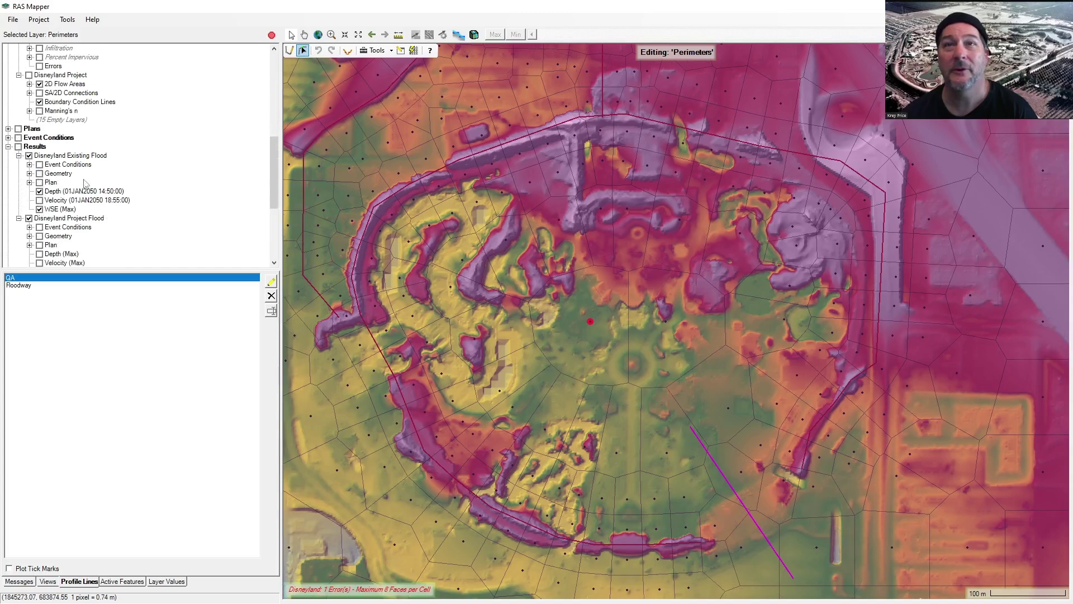
# Step: Repair the mesh error in the Disneyland Existing 2D flow area using the Perimeters layer's mesh-fixing command
pyautogui.scroll(9, 85, 184)
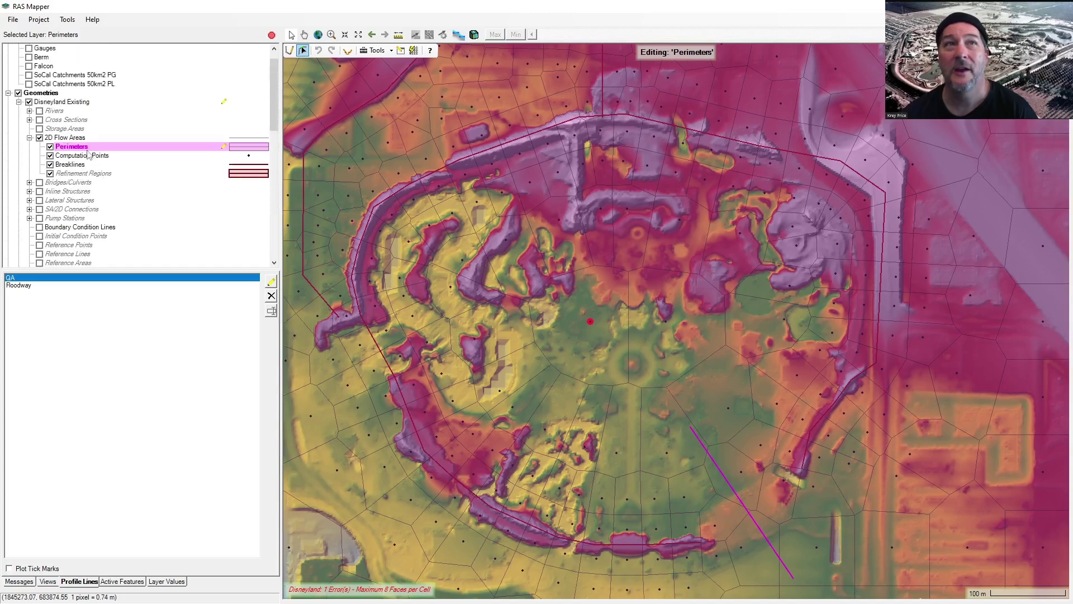
pyautogui.rightClick(85, 147)
pyautogui.click(137, 223)
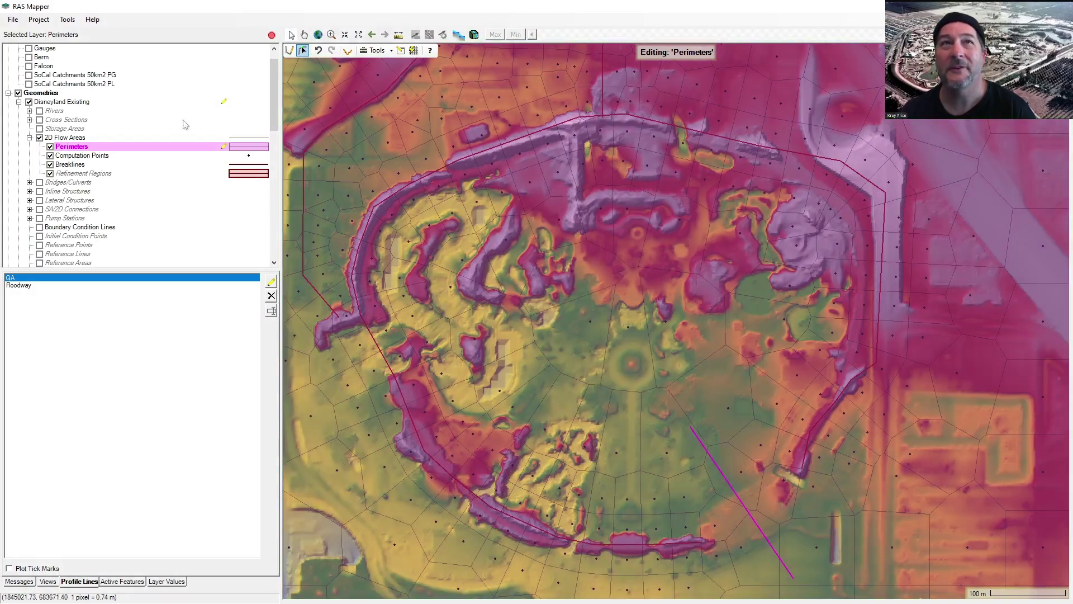
# Step: Stop editing the Disneyland Existing 2D Flow Areas, keeping the mesh edits, and exit RAS Mapper
pyautogui.click(68, 138)
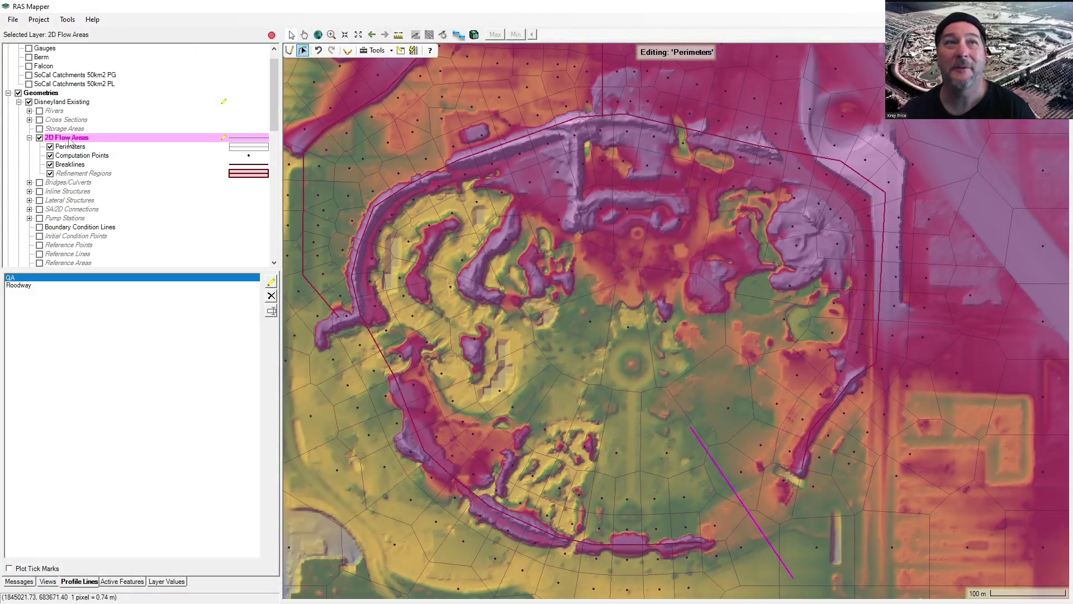
pyautogui.click(272, 35)
pyautogui.click(518, 348)
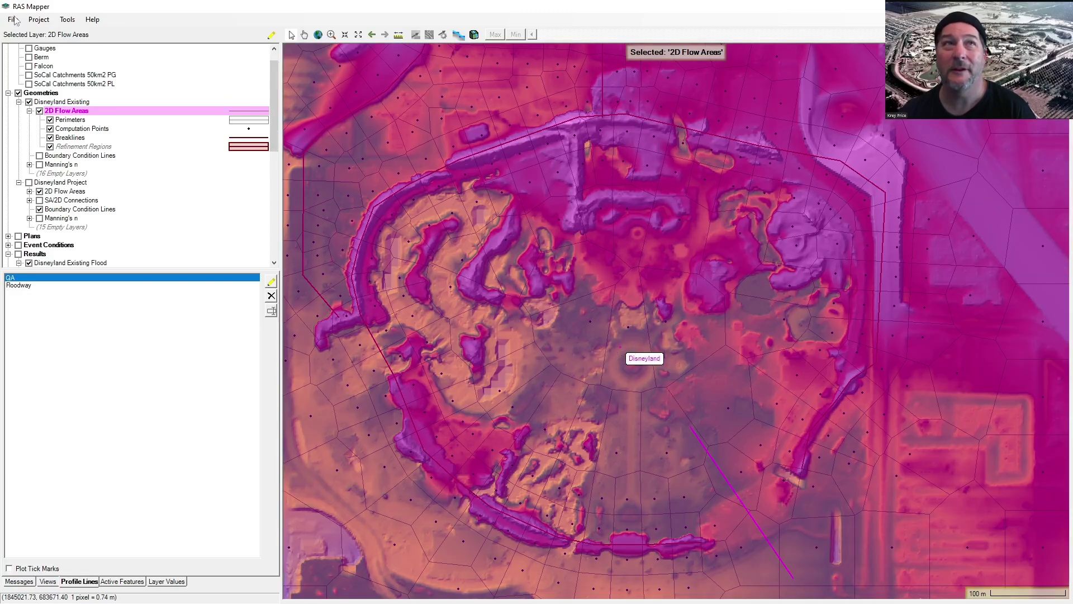
pyautogui.click(13, 20)
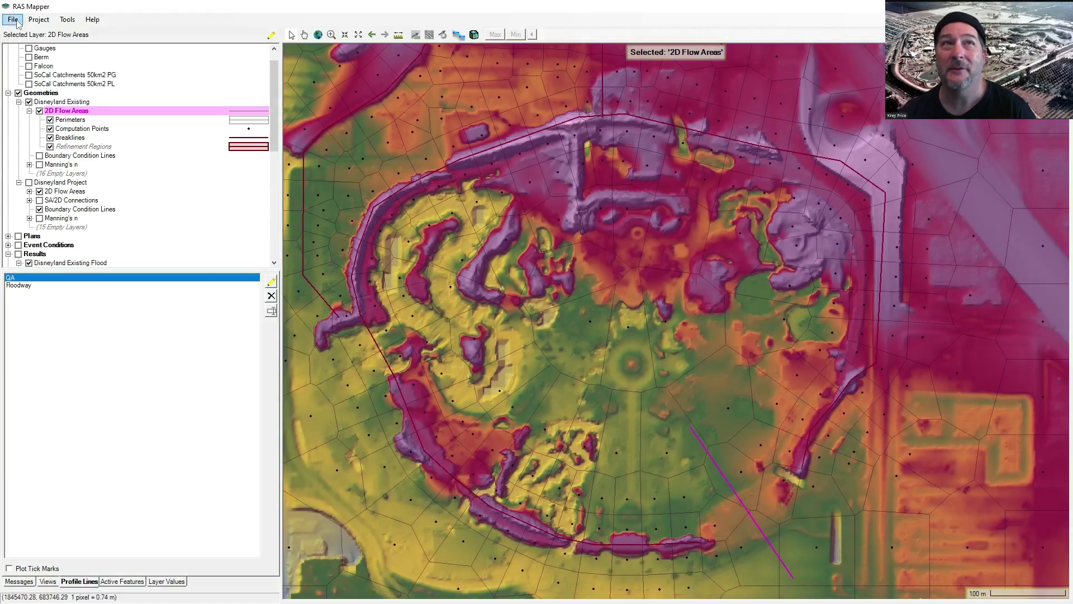
pyautogui.click(147, 48)
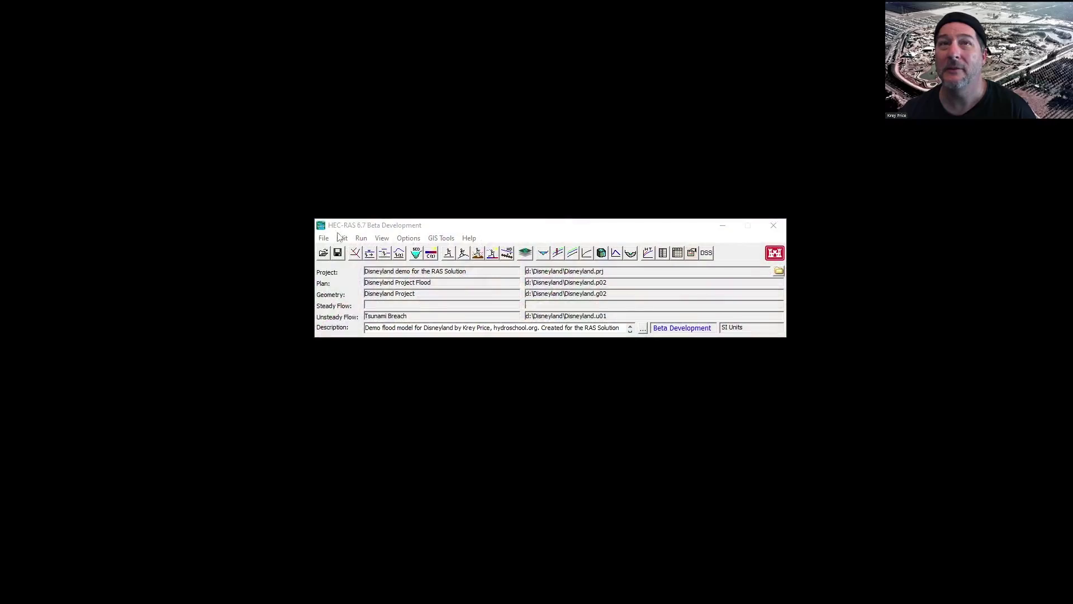
# Step: Save the project, close HEC-RAS, and reopen the Disneyland demo project in a fresh session
pyautogui.click(327, 240)
pyautogui.click(348, 275)
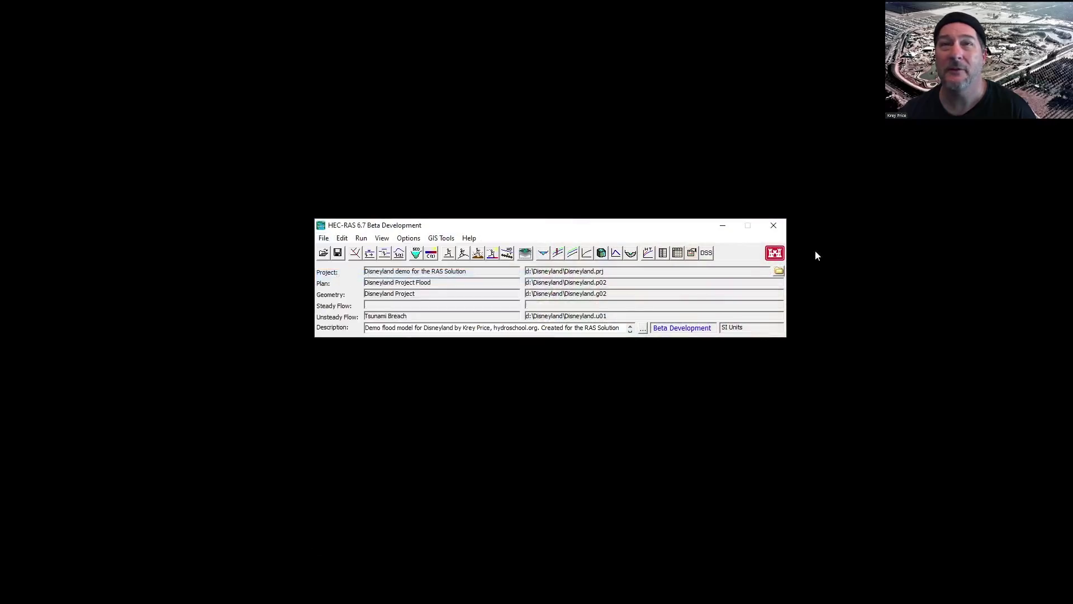
pyautogui.click(776, 229)
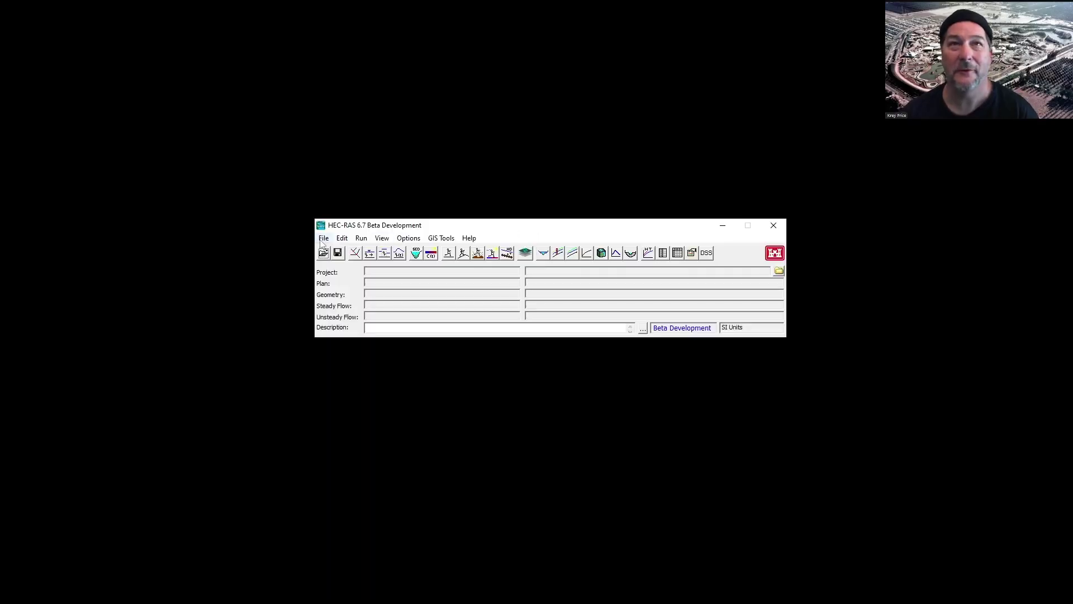
pyautogui.click(324, 238)
pyautogui.click(362, 468)
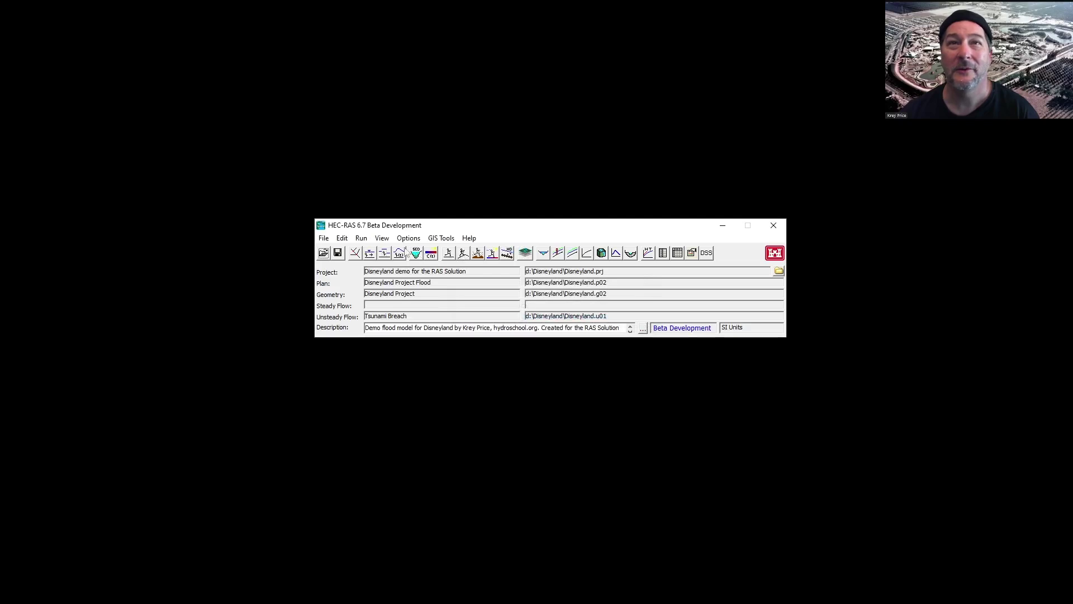
# Step: Run the Disneyland Existing Flood and Disneyland Project Flood plans together as a multiple-plan computation
pyautogui.click(361, 238)
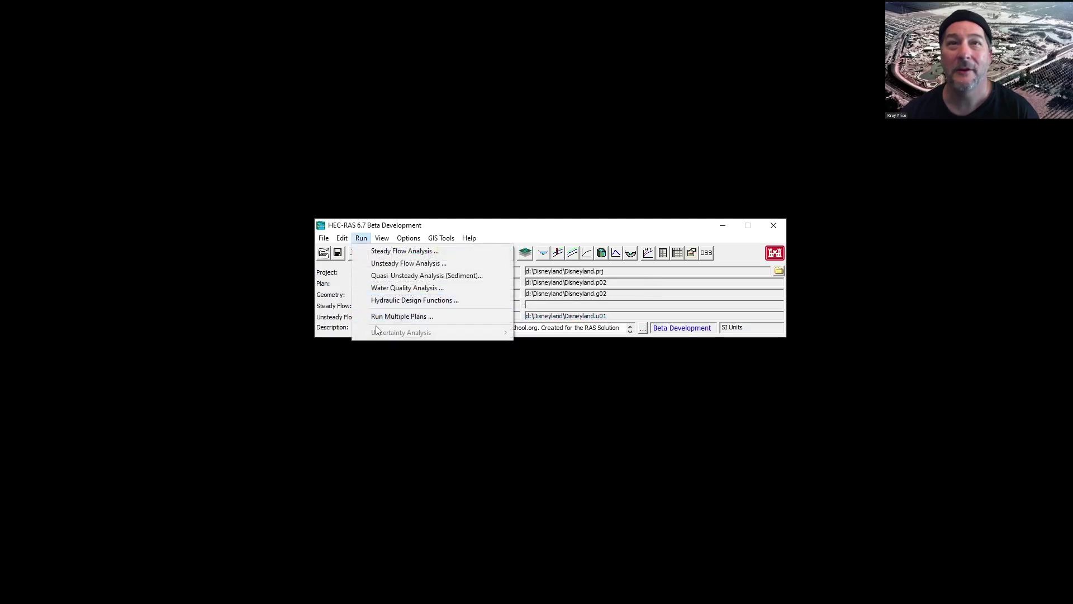
pyautogui.click(380, 317)
pyautogui.click(525, 425)
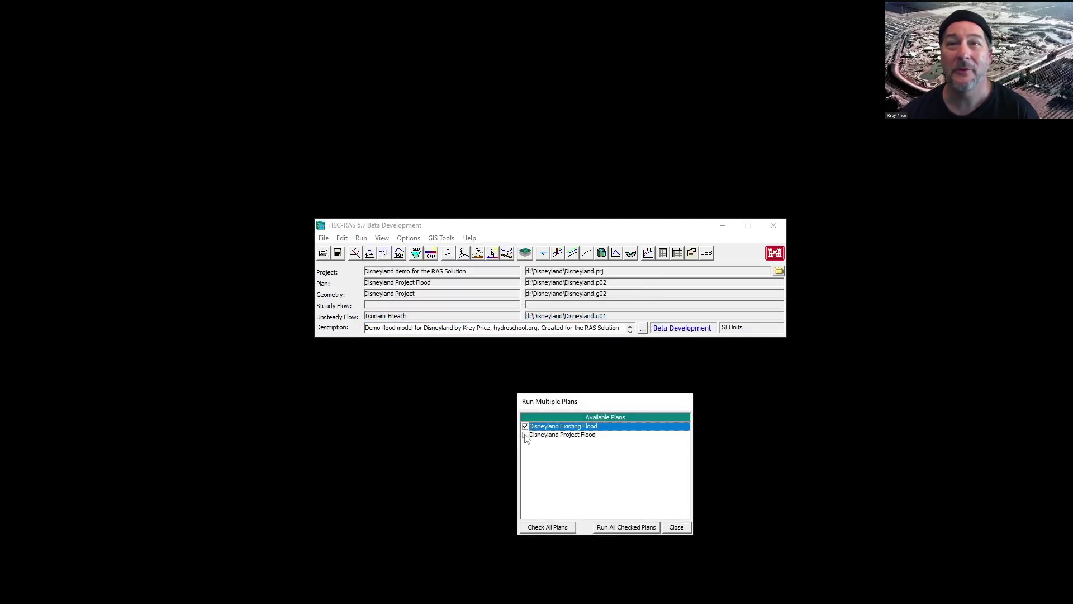
pyautogui.click(524, 434)
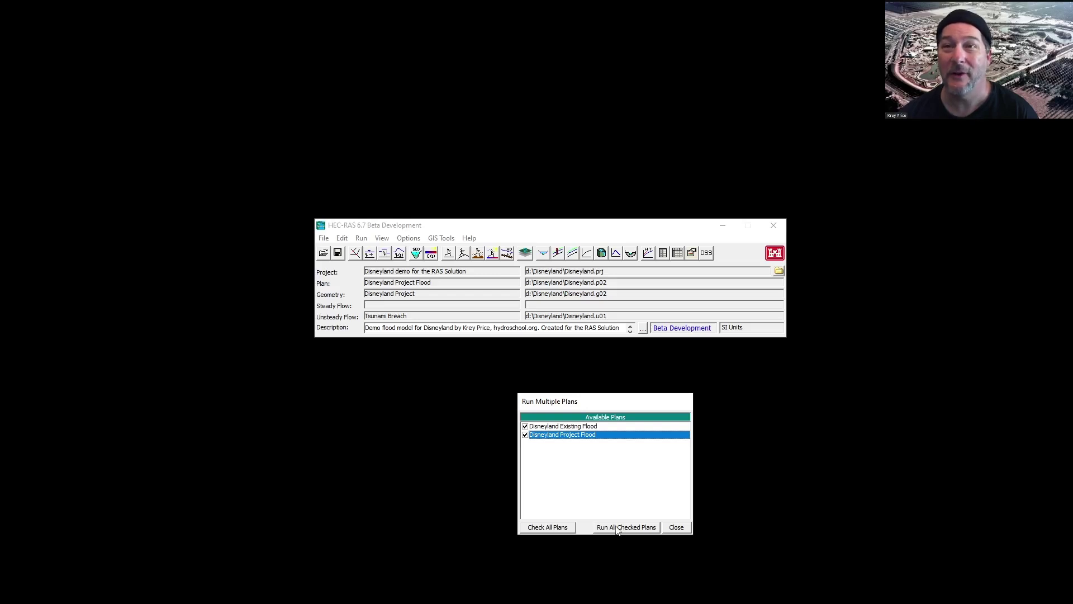
pyautogui.click(617, 529)
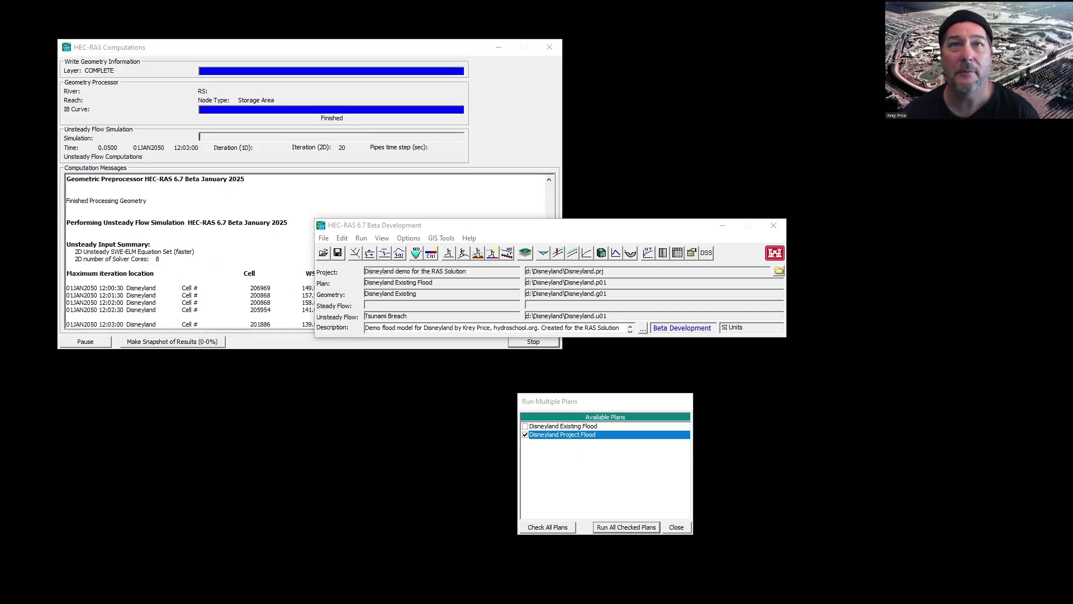
# Step: Make a snapshot of the running existing flood simulation's results and switch to RAS Mapper
pyautogui.moveTo(453, 227); pyautogui.dragTo(717, 223)
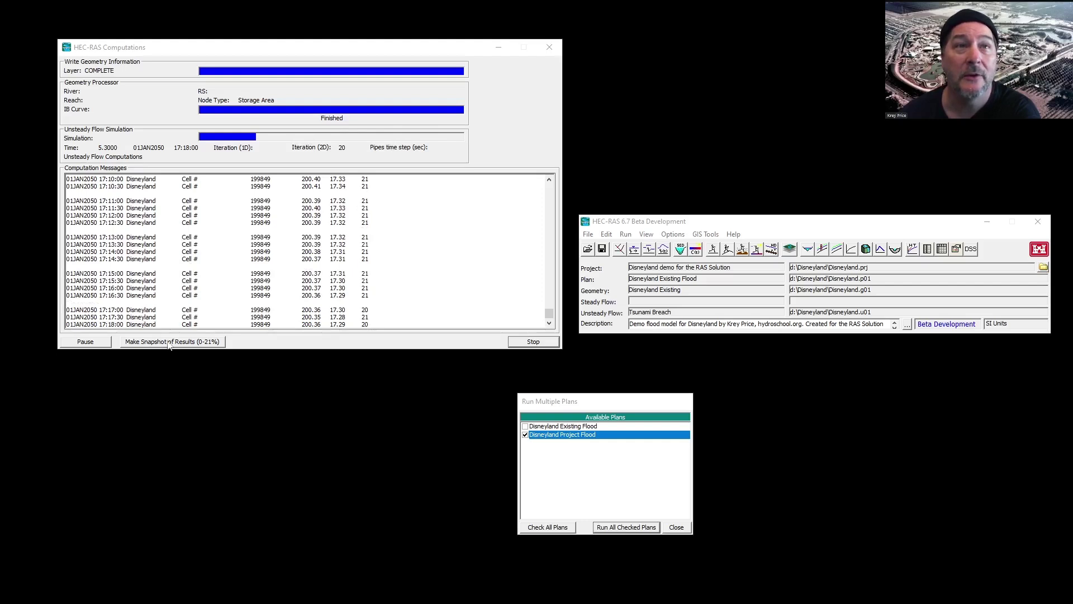
pyautogui.click(166, 343)
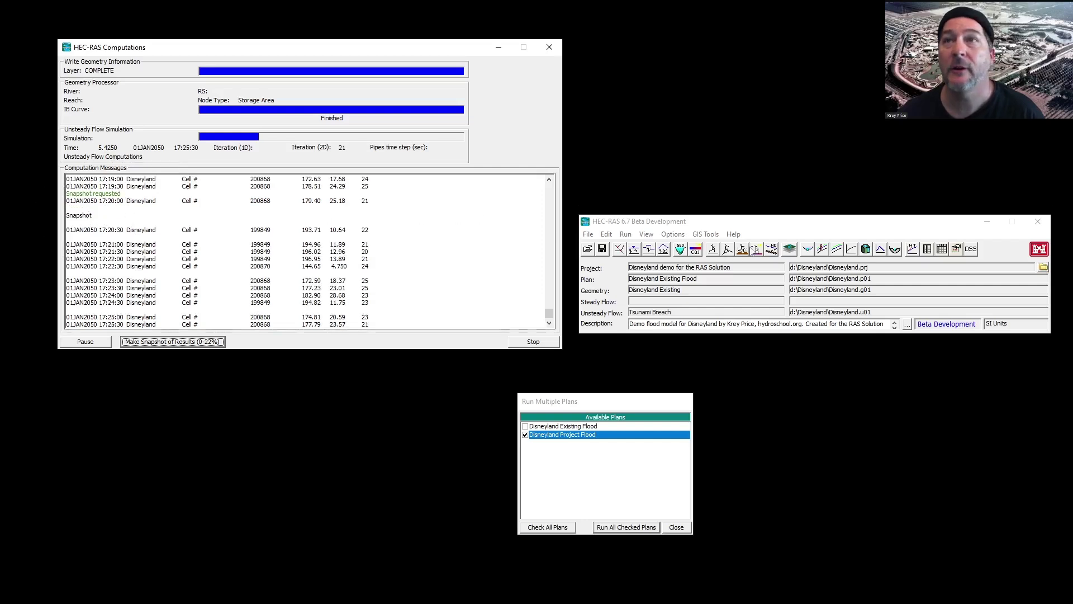
pyautogui.click(789, 250)
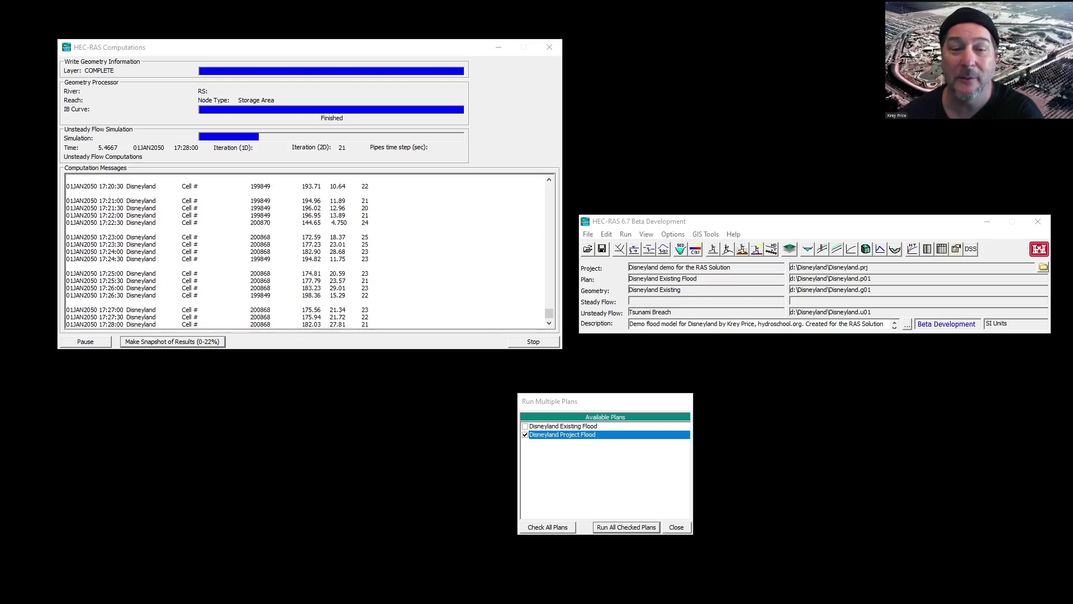
pyautogui.moveTo(448, 596); pyautogui.dragTo(569, 83)
pyautogui.click(847, 83)
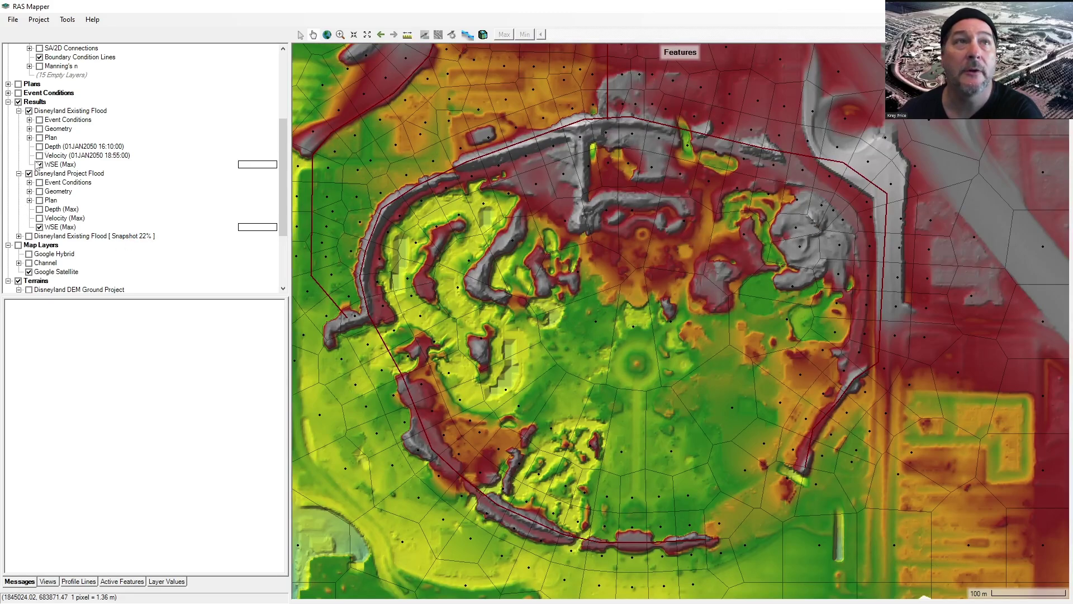
# Step: Expand the Disneyland Existing Flood snapshot results and show their Depth layer as the active map
pyautogui.click(20, 236)
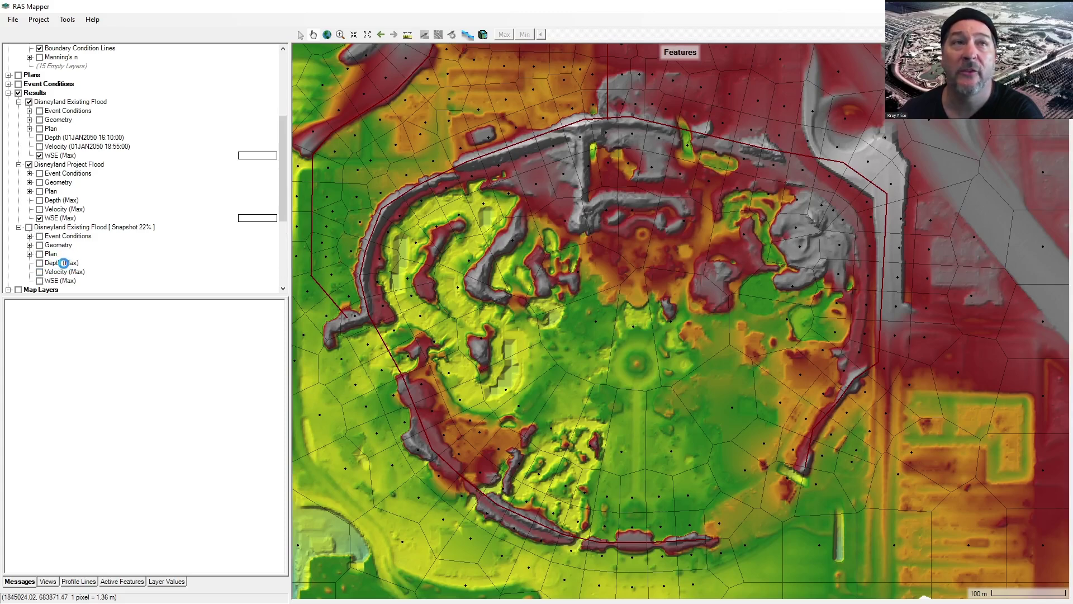
pyautogui.click(63, 263)
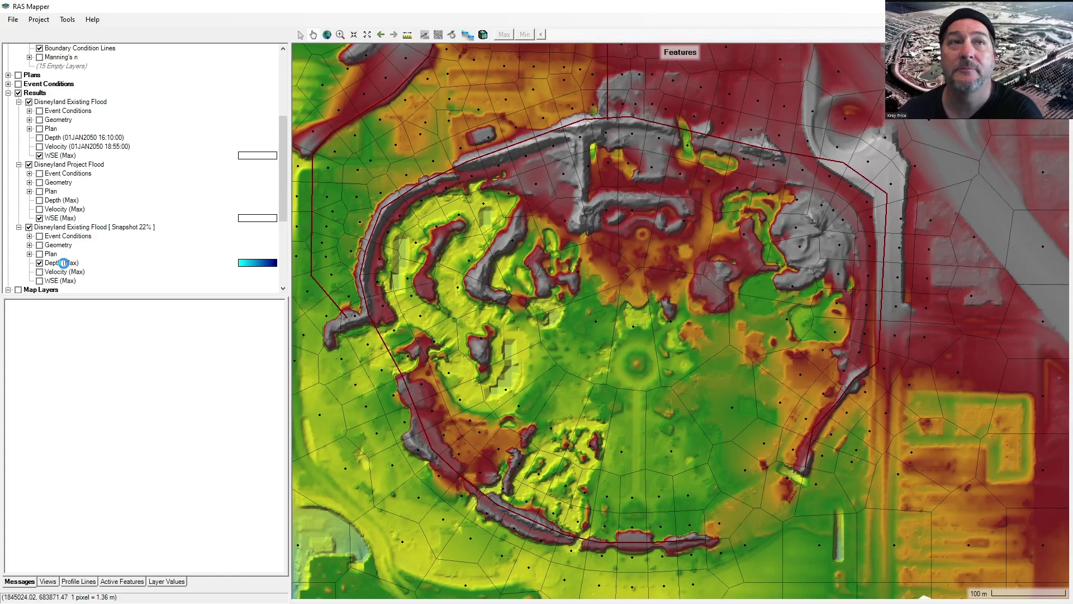
pyautogui.click(64, 263)
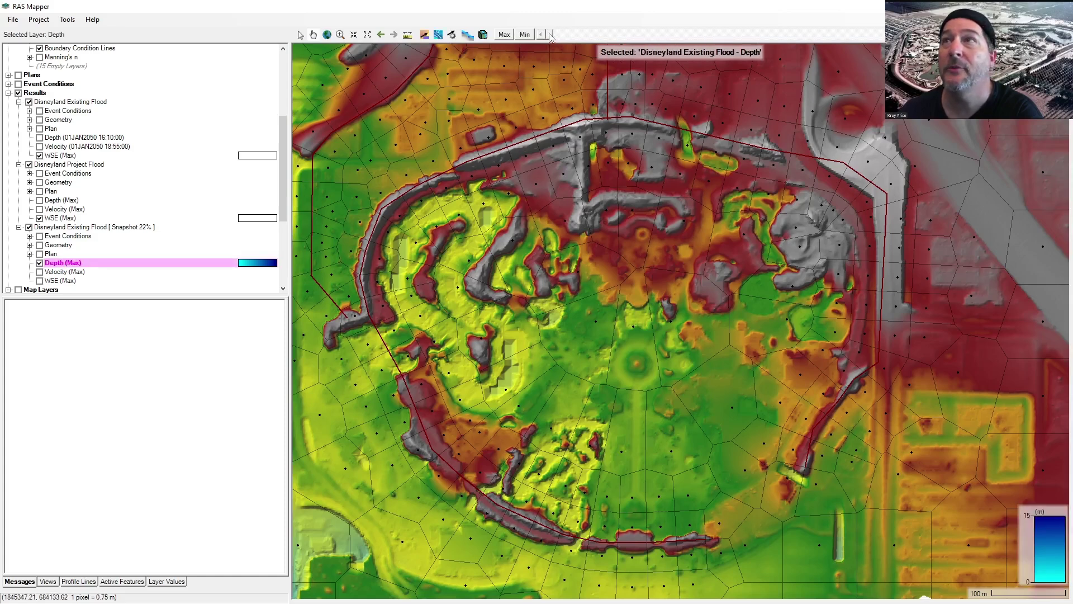
# Step: Advance the snapshot's depth map to 15:25 and 15:50 on 01JAN2050 and examine the flooding inside the berm
pyautogui.moveTo(550, 36); pyautogui.dragTo(835, 38)
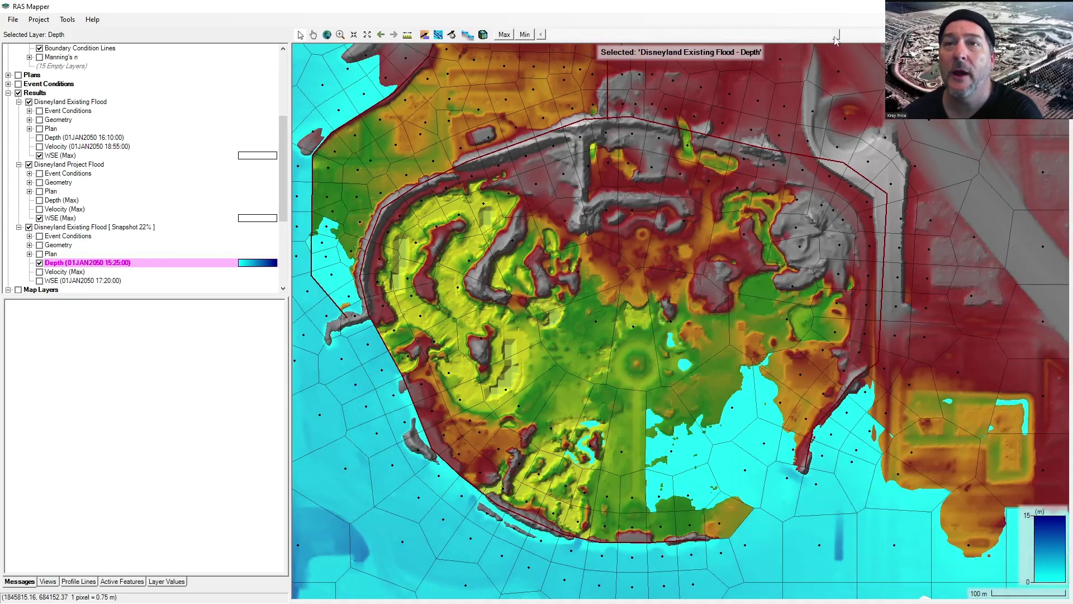
pyautogui.moveTo(658, 444)
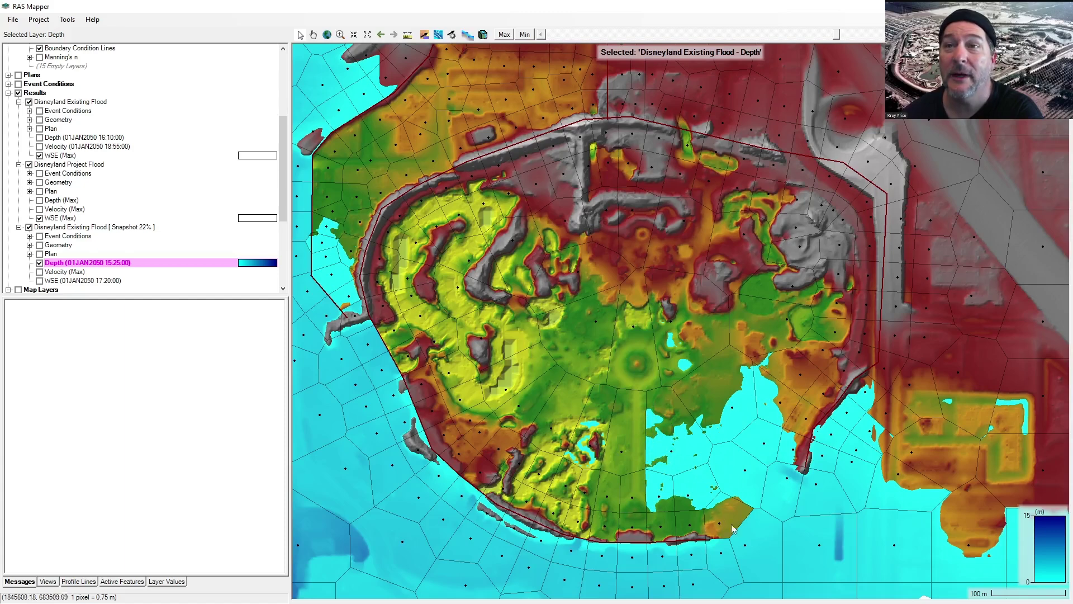
pyautogui.moveTo(837, 38); pyautogui.dragTo(872, 43)
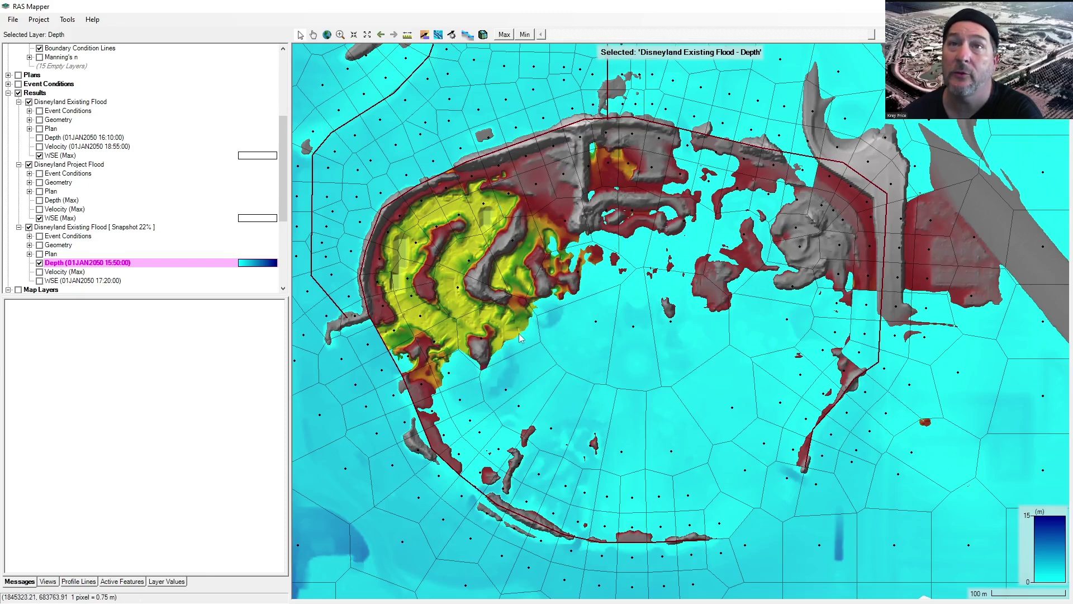
pyautogui.moveTo(532, 323)
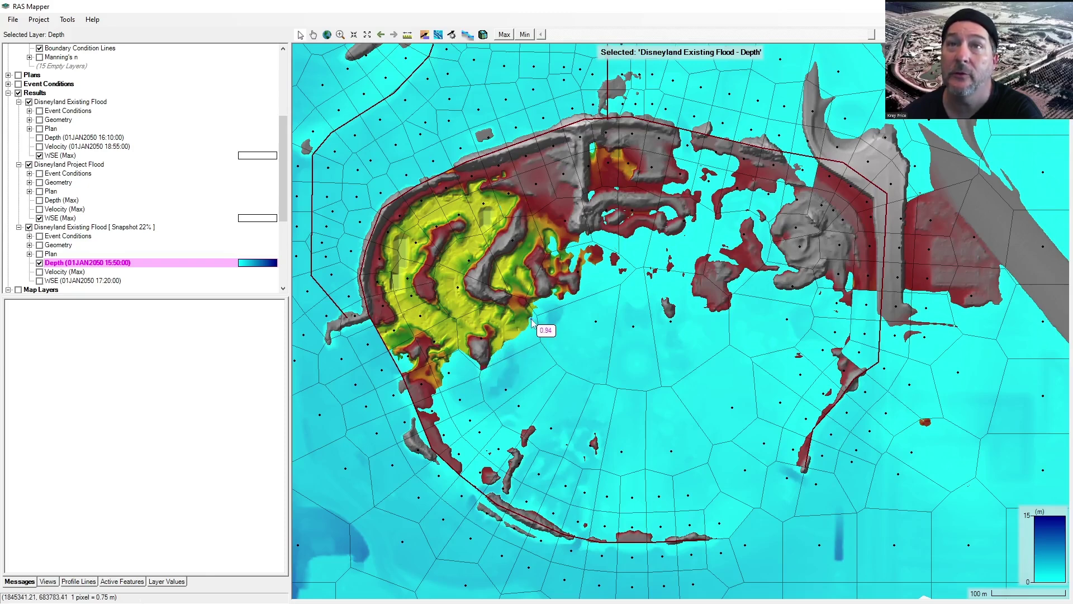
pyautogui.click(841, 38)
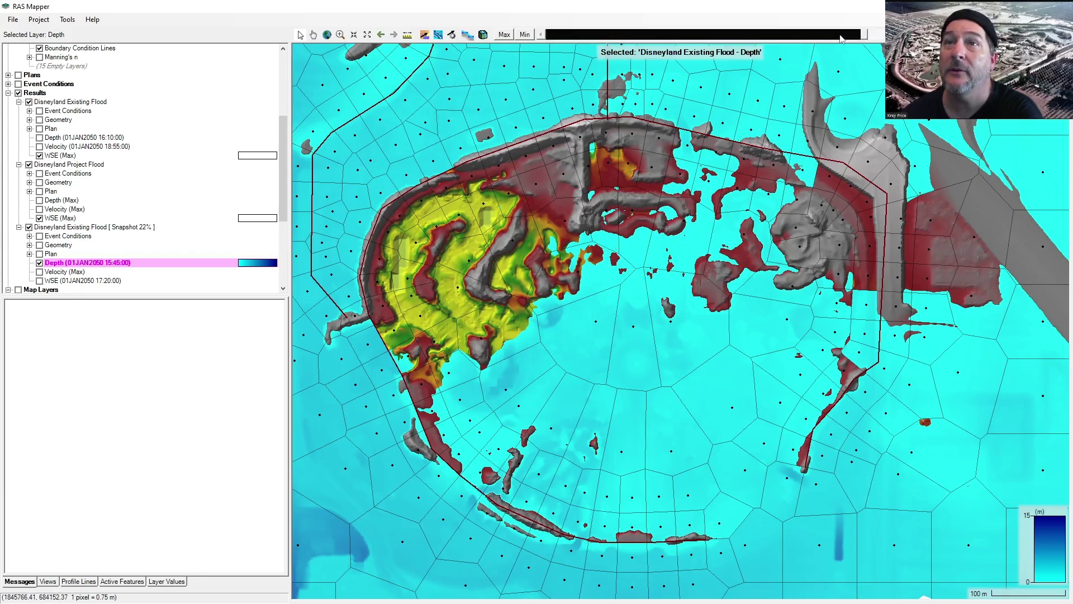
# Step: Return the snapshot's depth map to 15:25 and step forward to 16:05, examining how water reaches the berm's western interior
pyautogui.moveTo(841, 38); pyautogui.dragTo(812, 40)
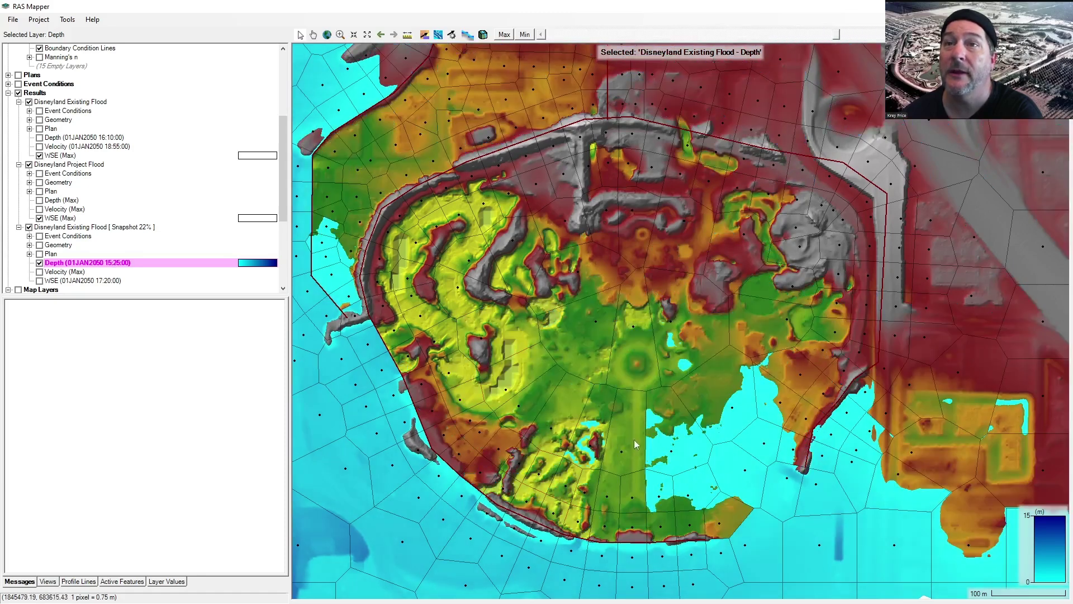
pyautogui.press('Right')
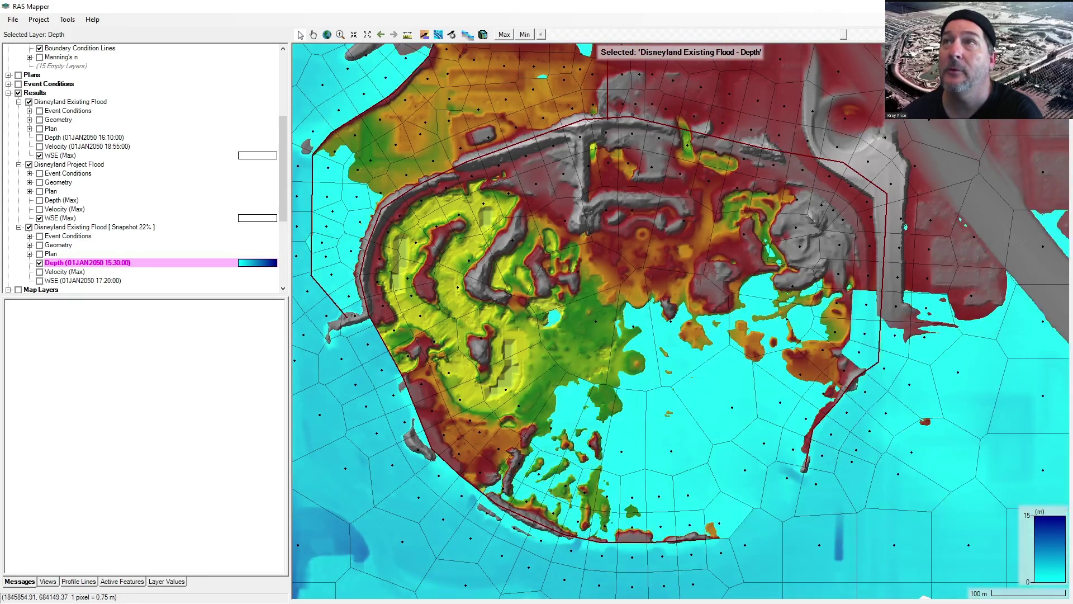
pyautogui.press('Right')
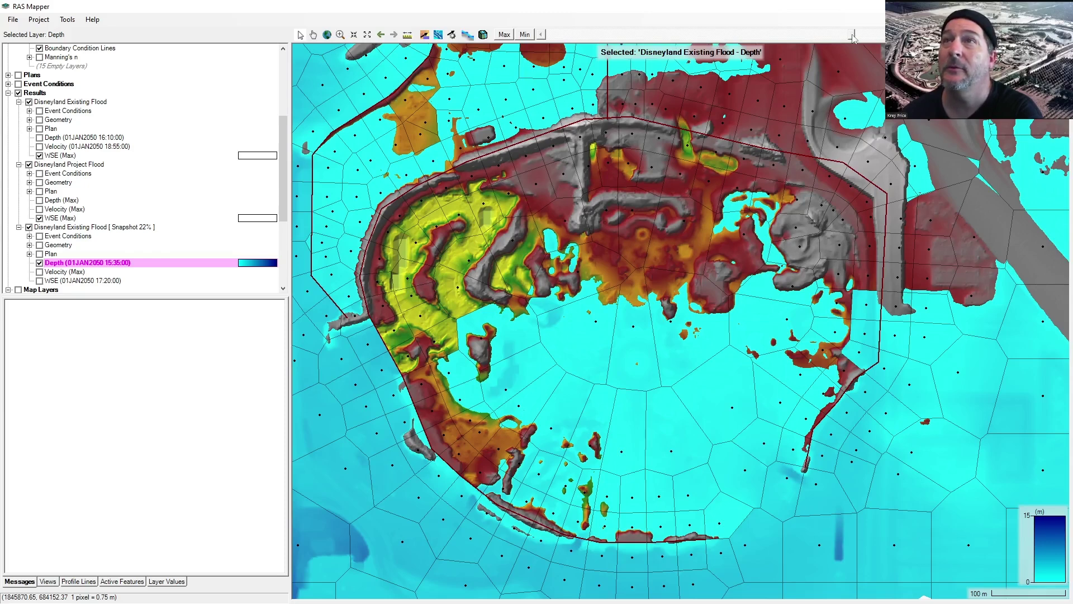
pyautogui.moveTo(859, 38); pyautogui.dragTo(865, 38)
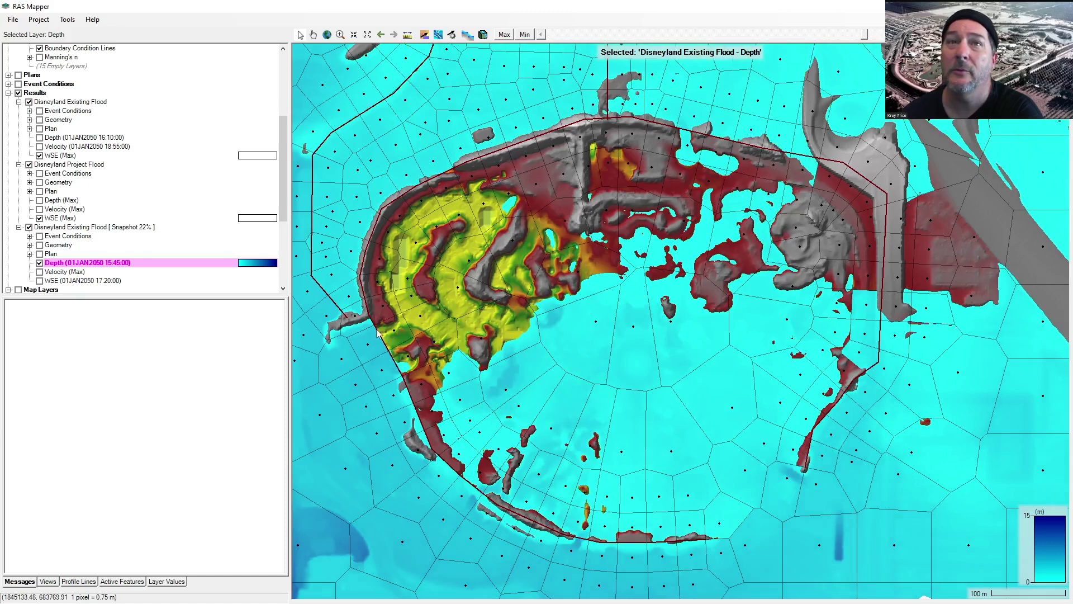
pyautogui.moveTo(391, 358)
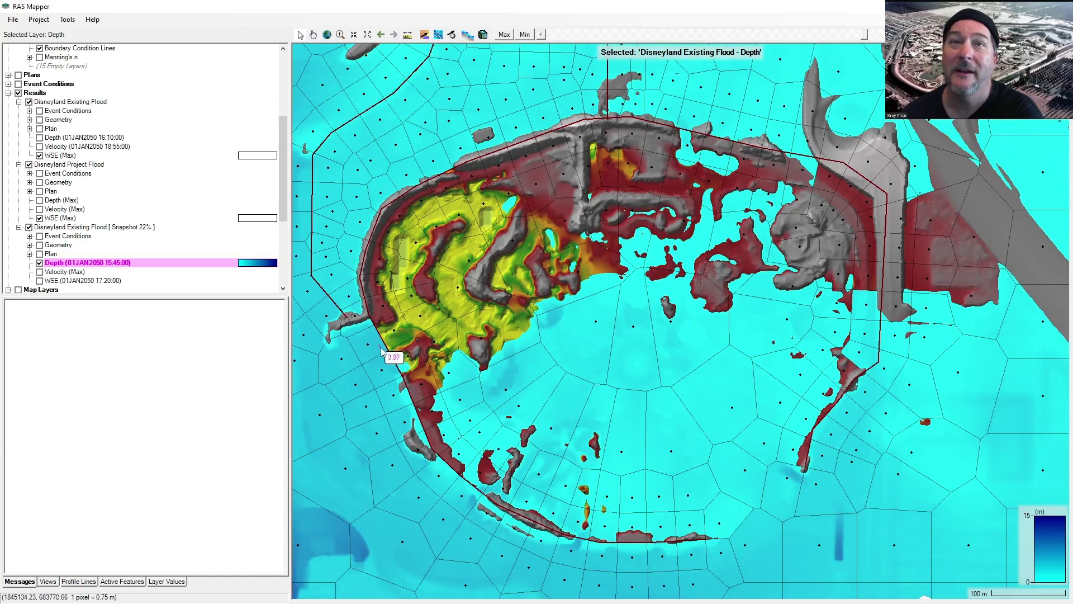
pyautogui.press('Right')
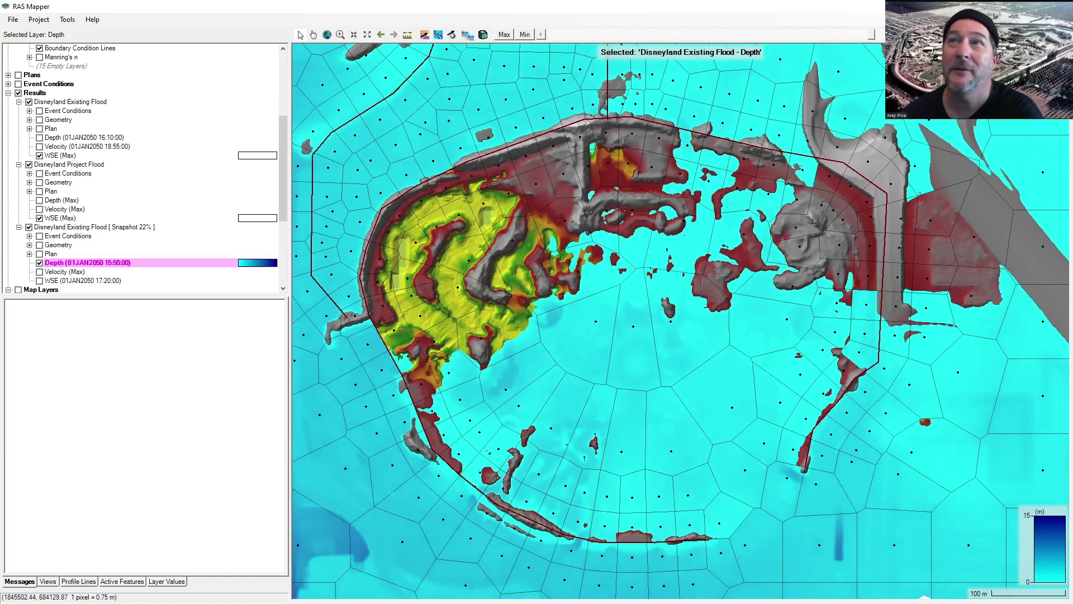
pyautogui.press('Right')
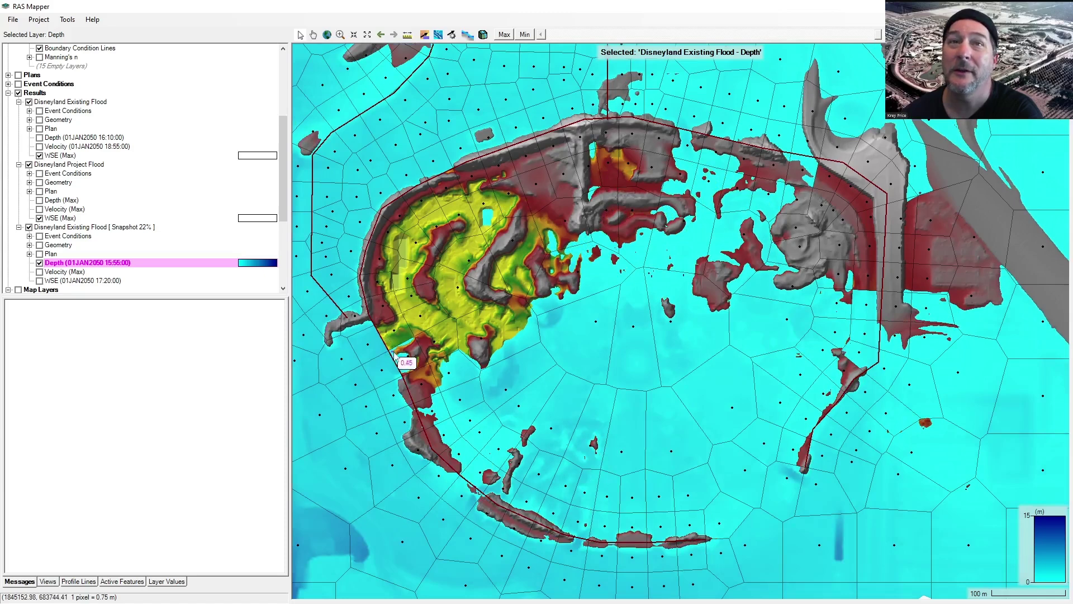
pyautogui.press('Right')
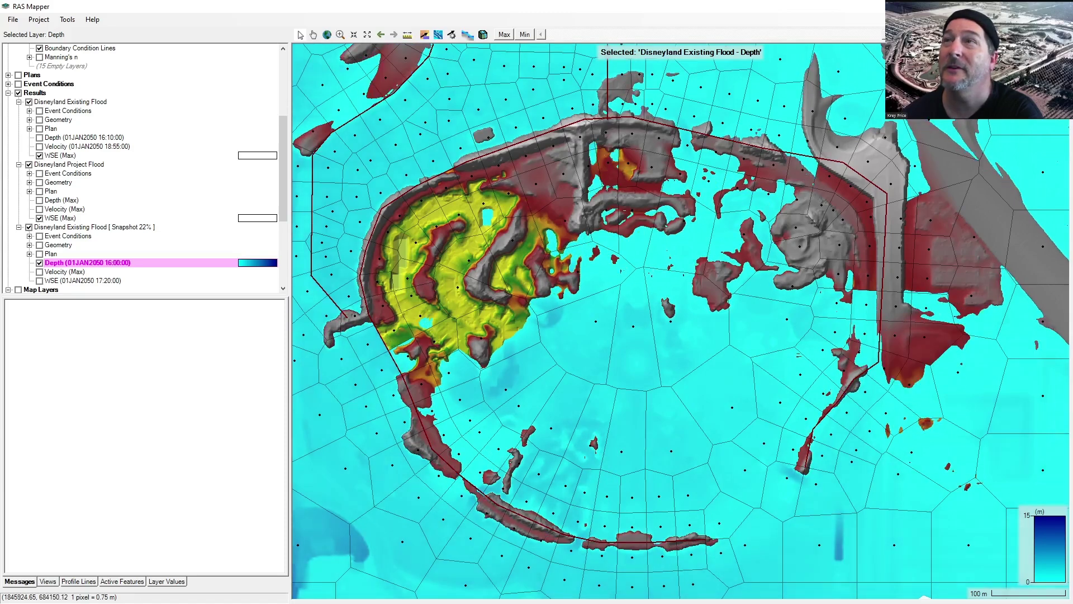
pyautogui.press('Right')
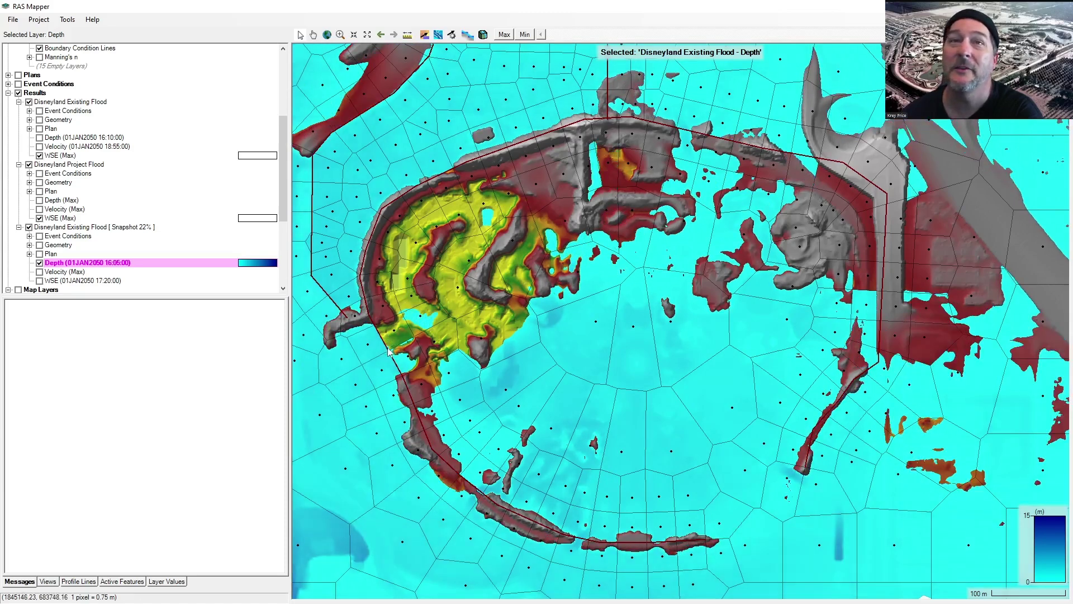
# Step: Step the snapshot's depth map back to 15:50 on 01JAN2050 to examine the earlier flooding inside the berm
pyautogui.press('Left')
pyautogui.press('Left')
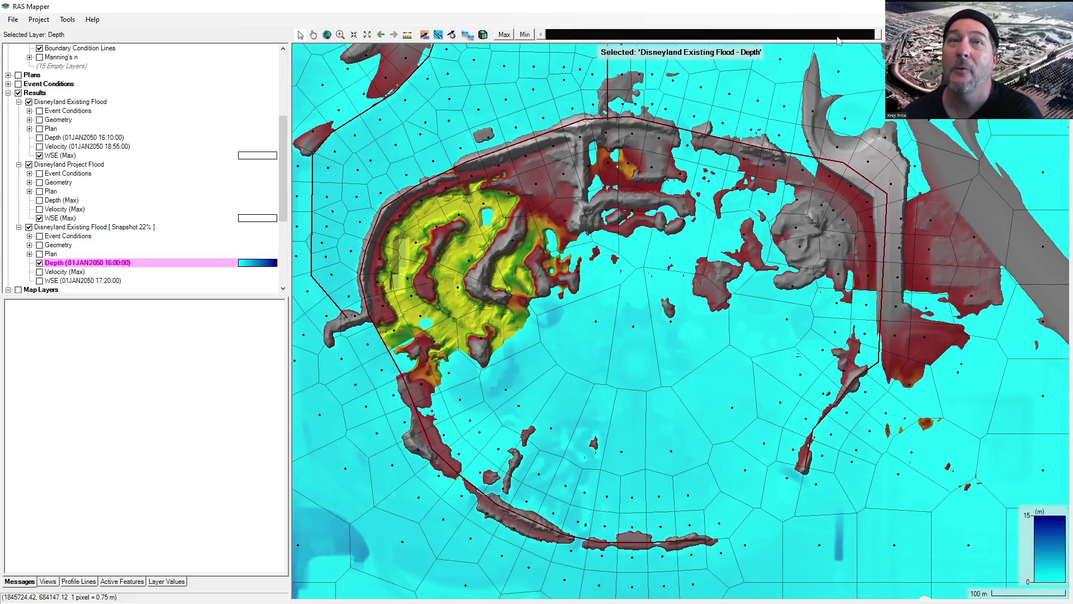
pyautogui.press('Left')
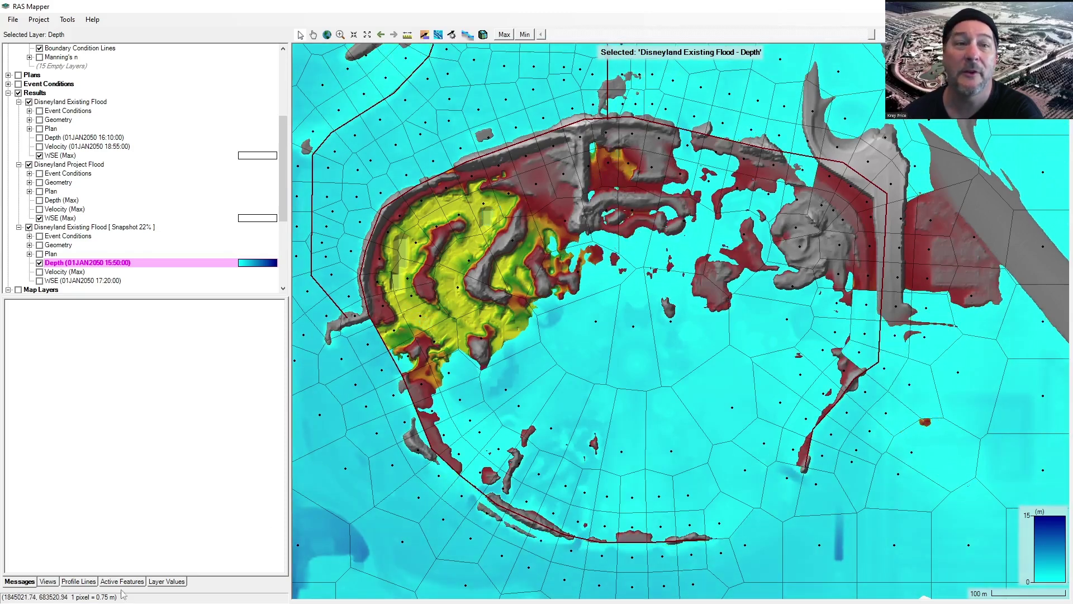
# Step: Select the snapshot's WSE layer and draw a new profile line about 150 m long across the berm's western side
pyautogui.click(80, 581)
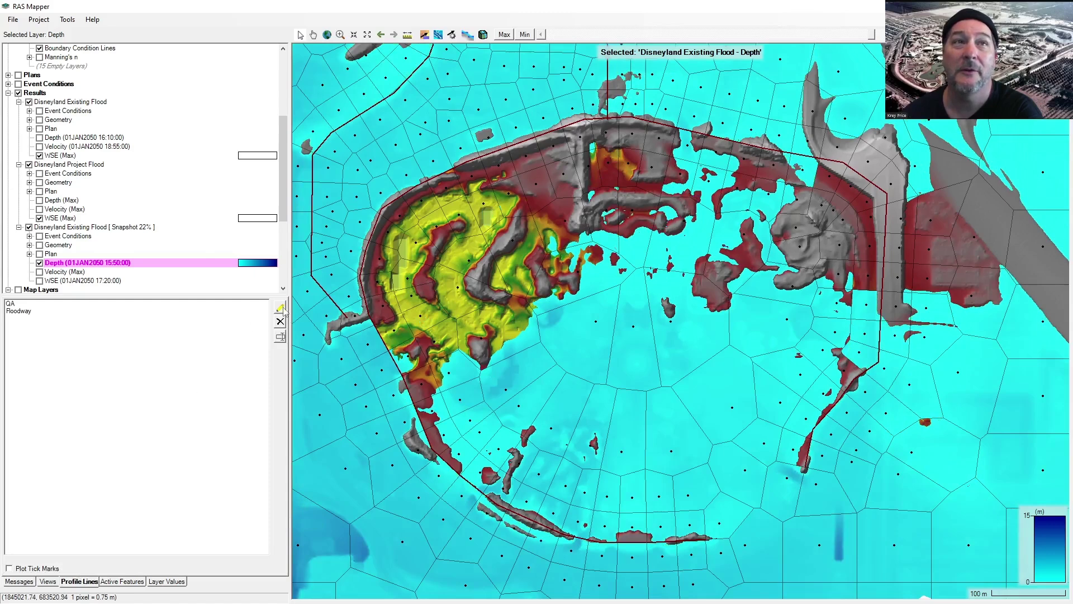
pyautogui.click(56, 280)
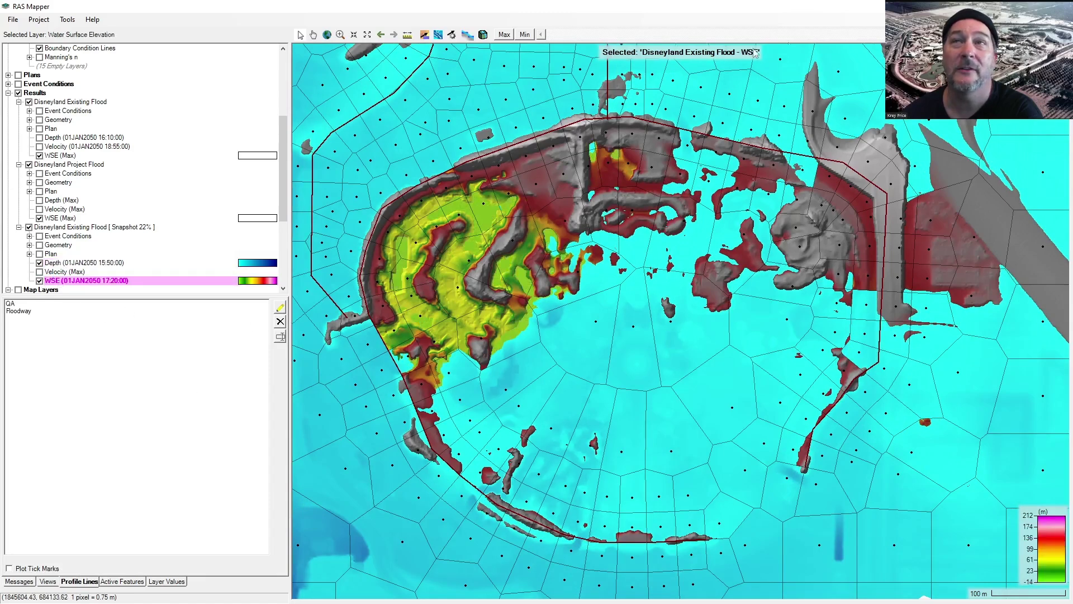
pyautogui.click(280, 307)
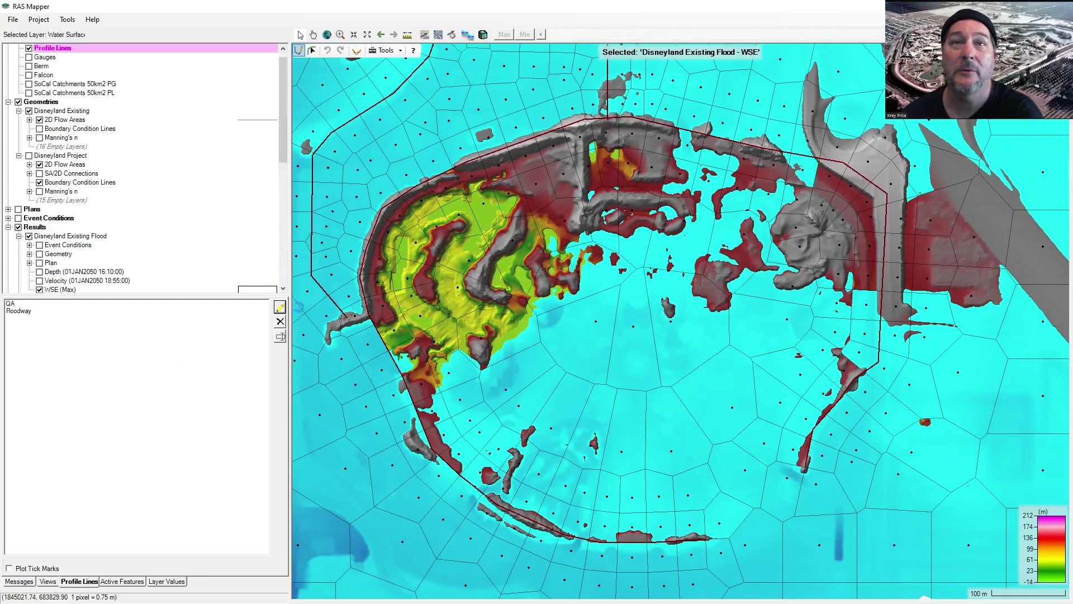
pyautogui.click(330, 365)
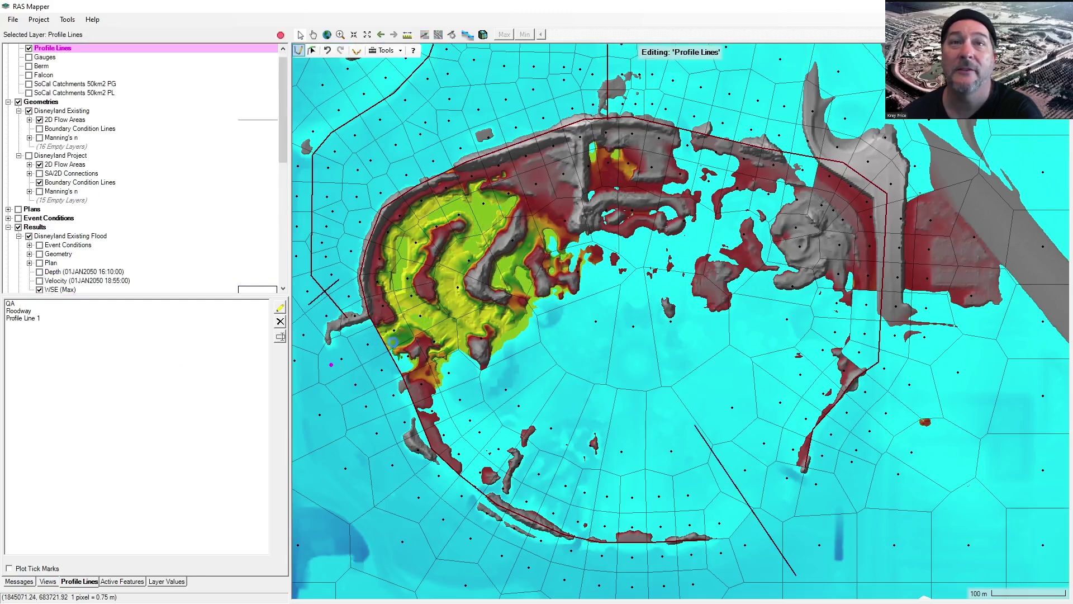
pyautogui.doubleClick(427, 309)
pyautogui.click(584, 330)
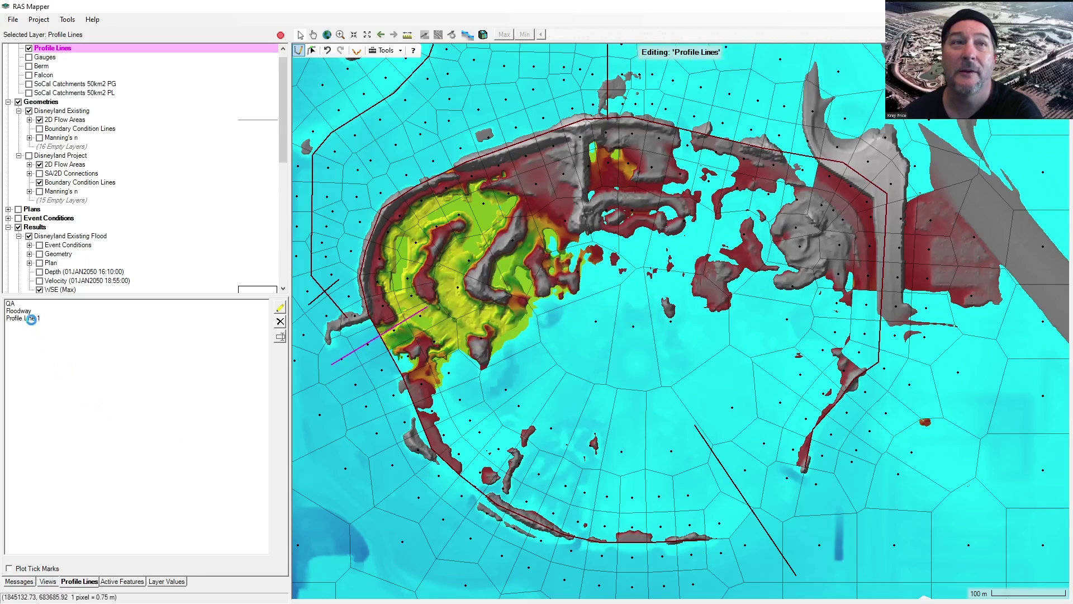
# Step: Plot the detailed WSE profile along Profile Line 1, examine the water surface at the berm, and close the plot
pyautogui.click(31, 319)
pyautogui.rightClick(32, 319)
pyautogui.moveTo(112, 326)
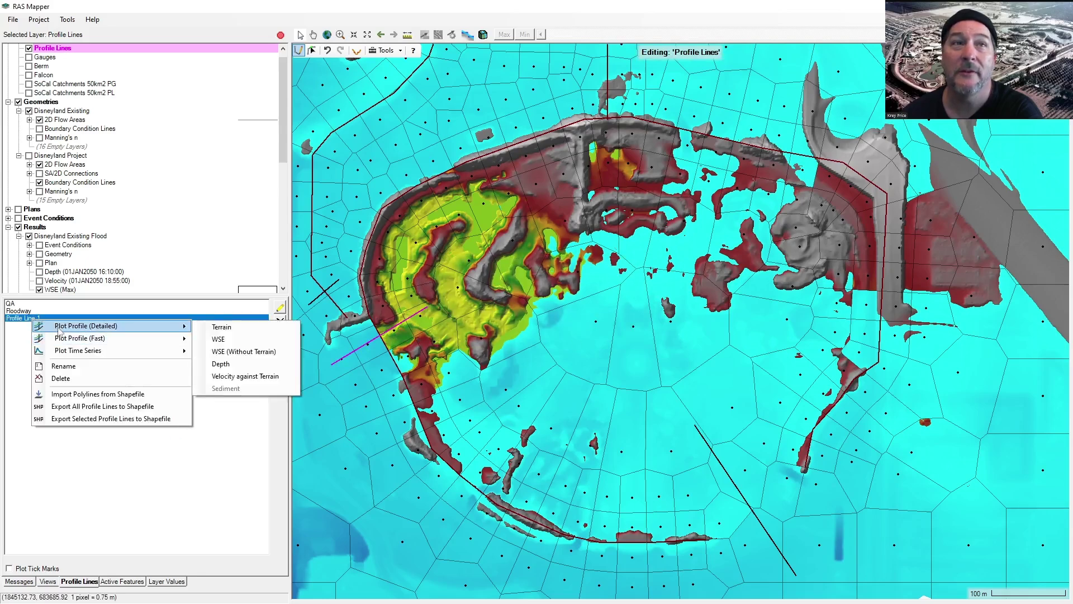
pyautogui.click(233, 336)
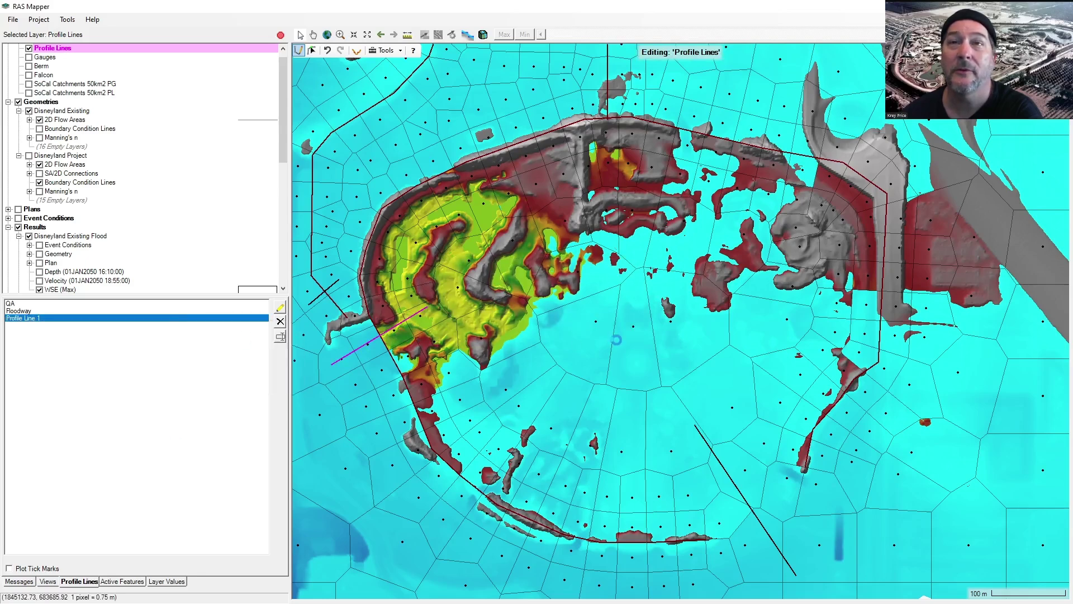
pyautogui.moveTo(543, 347)
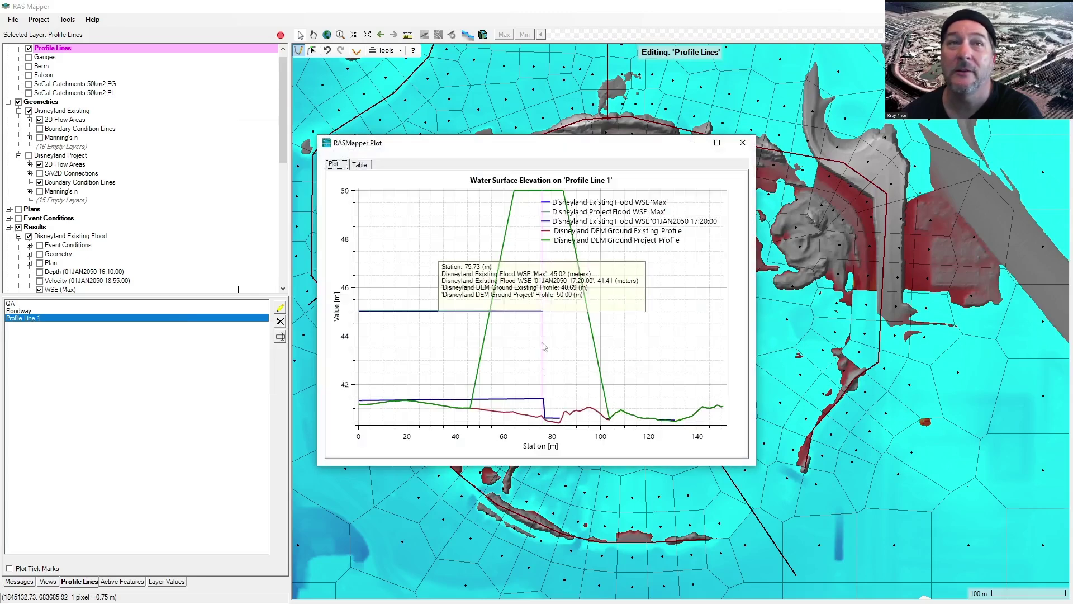
pyautogui.click(742, 143)
# Step: Turn off the Disneyland Project Flood and Disneyland Existing Flood results, leaving only the existing flood snapshot on
pyautogui.scroll(-6, 114, 176)
pyautogui.scroll(4, 114, 177)
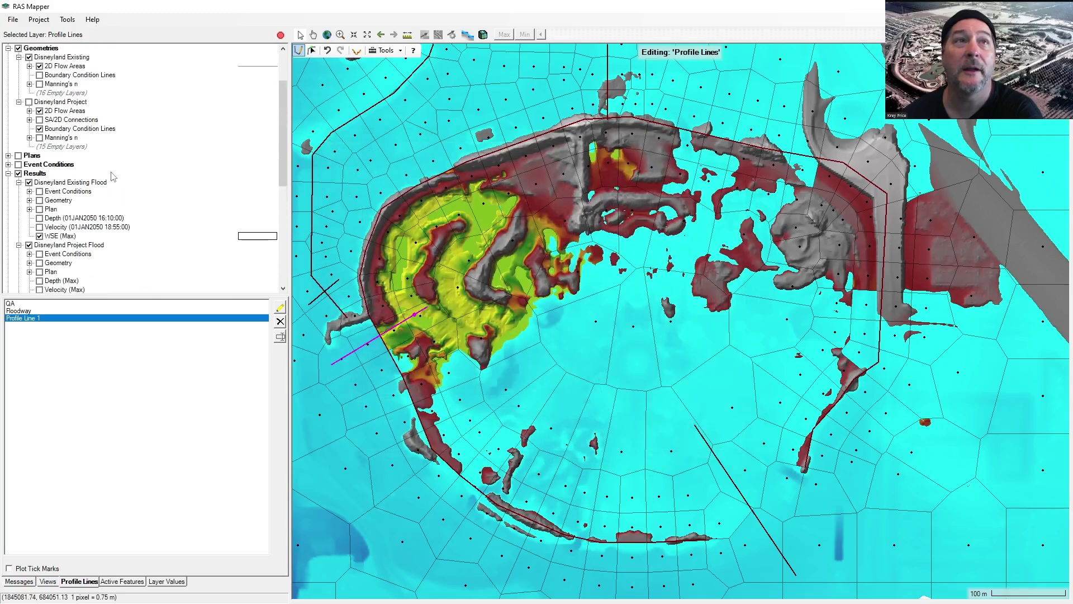
pyautogui.scroll(-4, 114, 176)
pyautogui.click(28, 137)
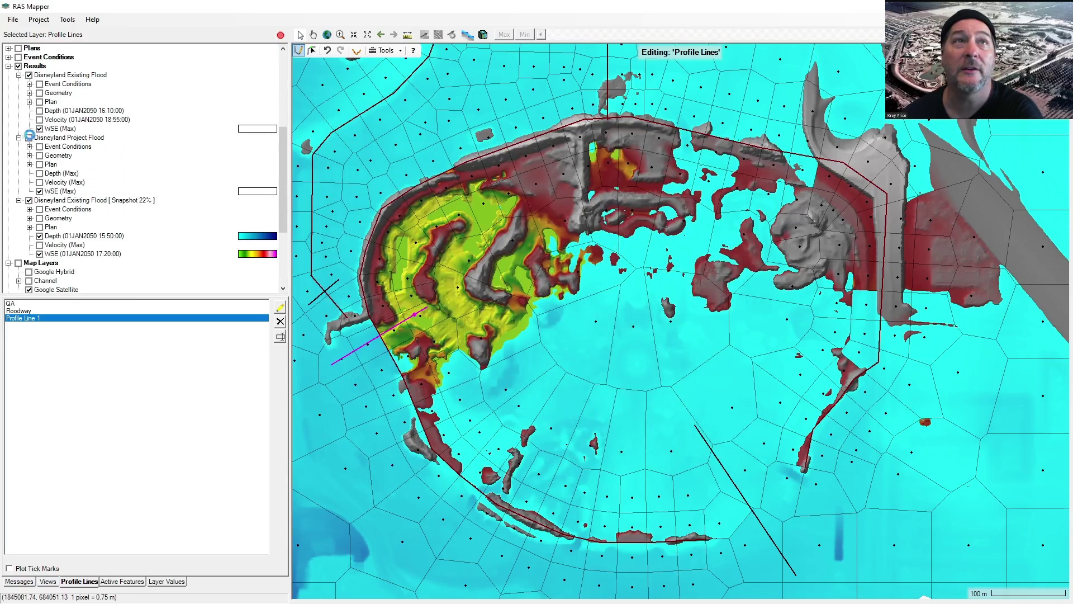
pyautogui.click(29, 75)
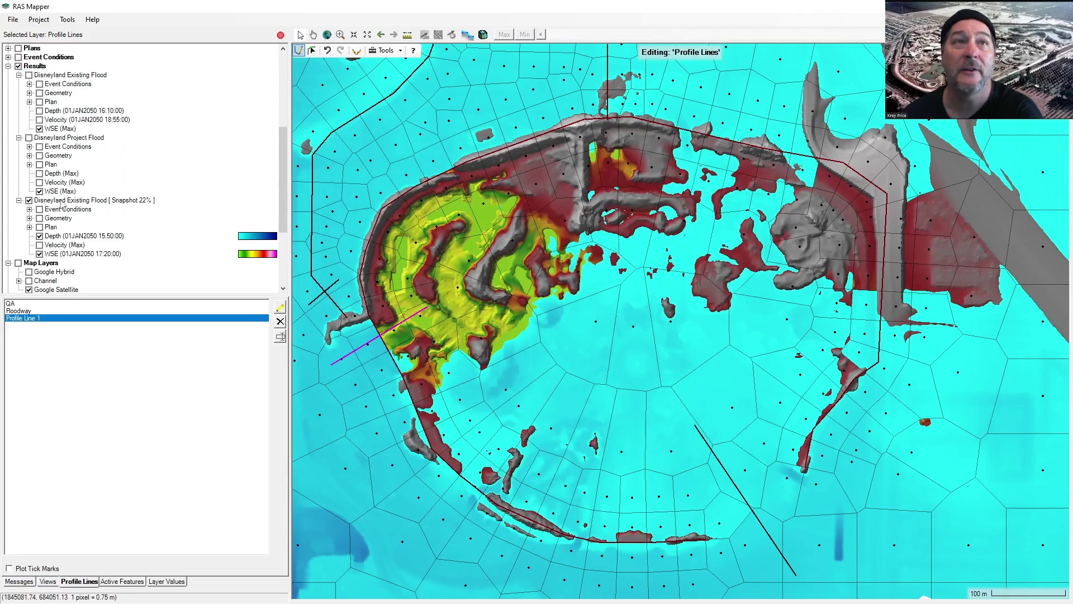
# Step: Plot the snapshot's detailed WSE profile on Profile Line 1, compare it with the line's location on the map, and close the plot
pyautogui.rightClick(44, 324)
pyautogui.moveTo(144, 328)
pyautogui.click(252, 341)
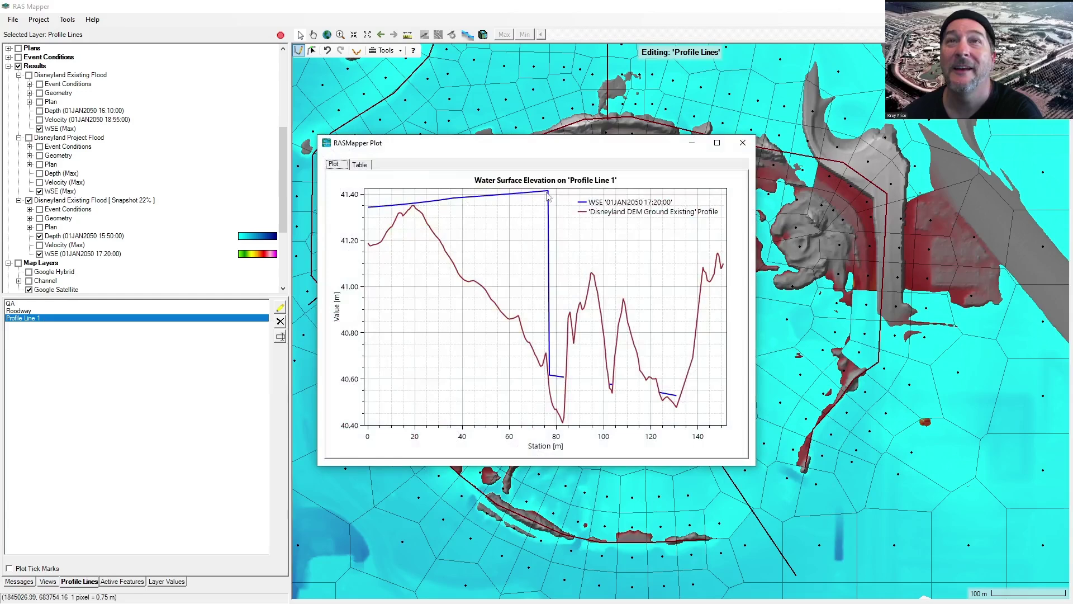
pyautogui.moveTo(576, 150); pyautogui.dragTo(833, 165)
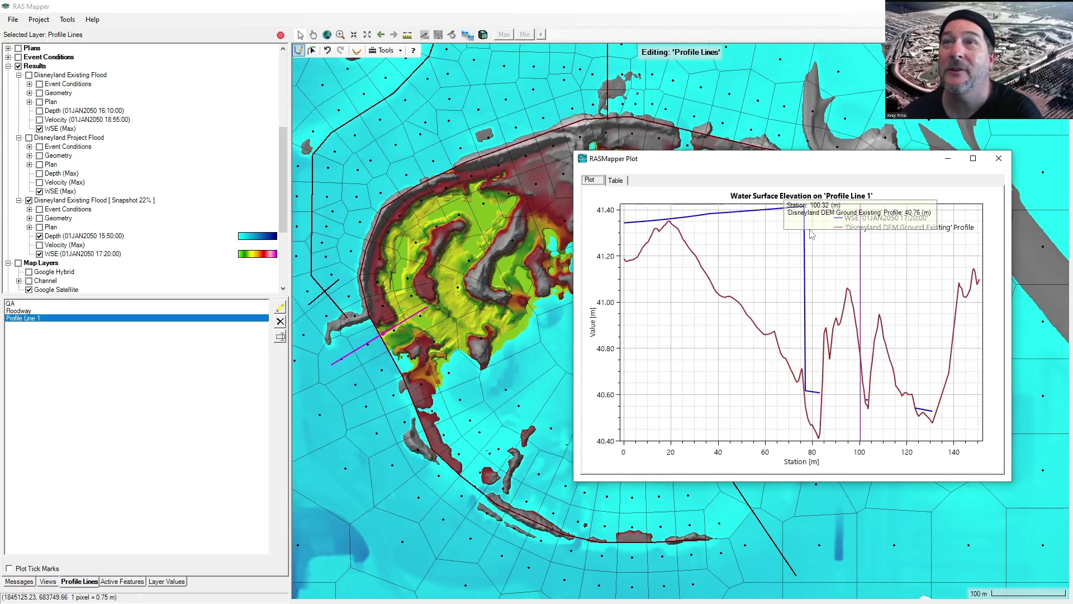
pyautogui.click(999, 158)
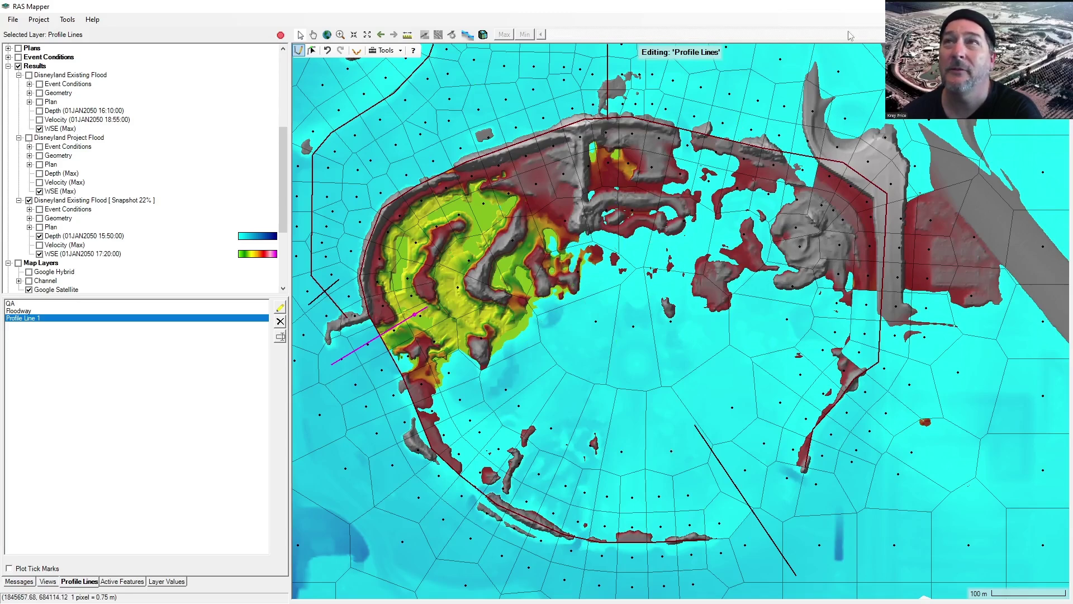
# Step: Make the snapshot's Depth layer active again and advance it to 17:20 to examine how the flooding recedes
pyautogui.click(58, 253)
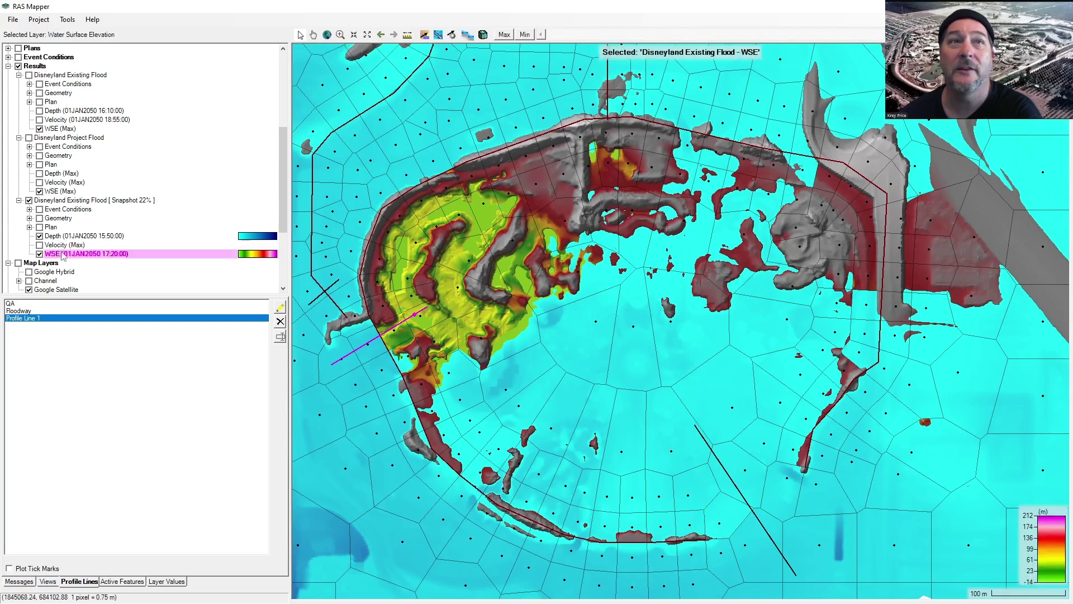
pyautogui.click(69, 237)
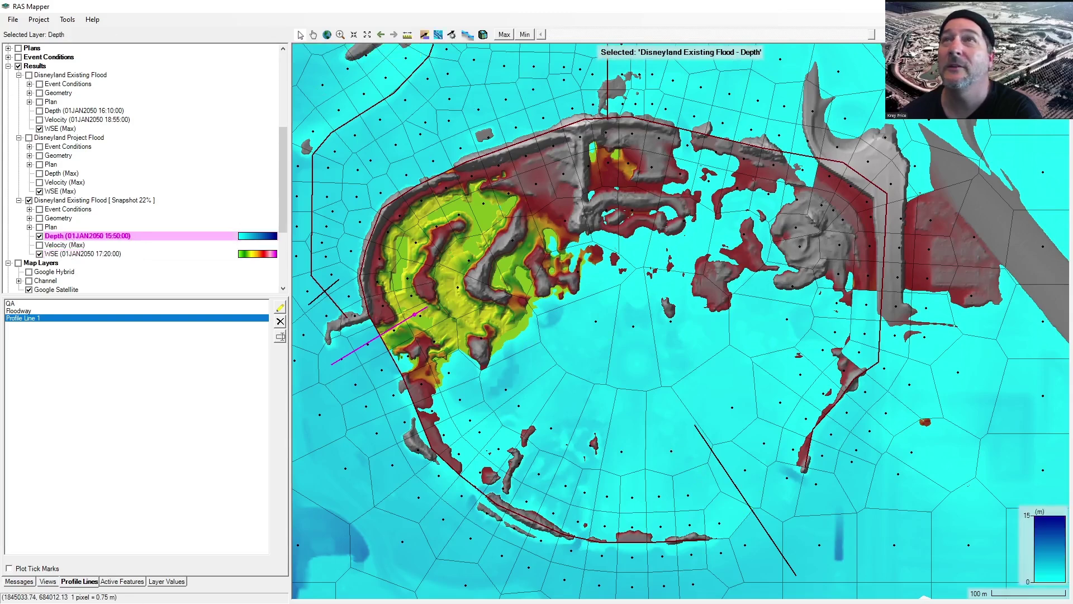
pyautogui.click(877, 36)
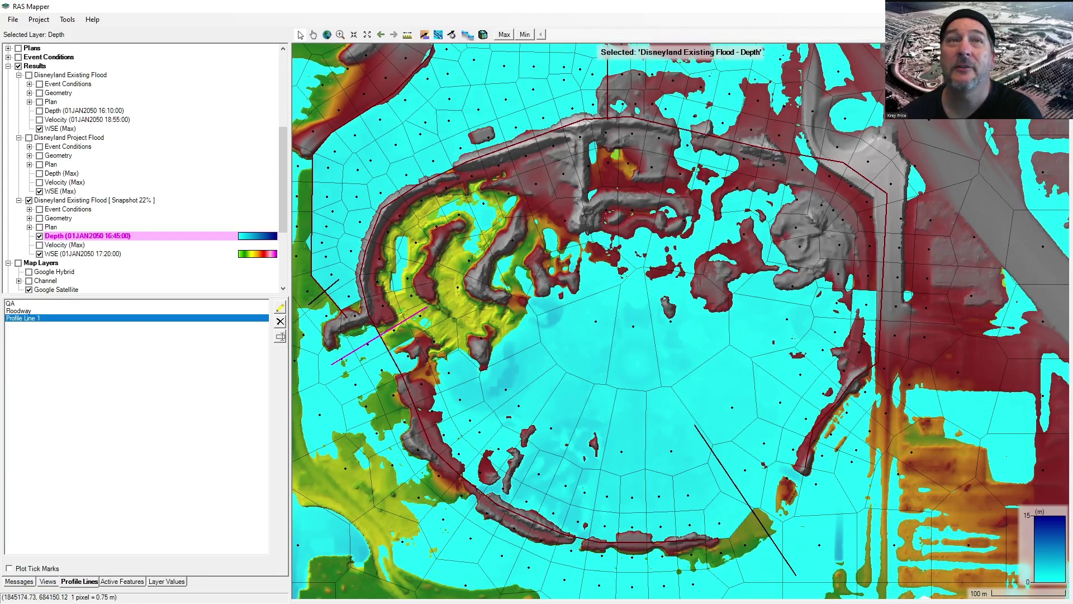
# Step: Replace the snapshot with the Disneyland Project Flood results, examine their maximum depth inside the berm, and hide that depth layer
pyautogui.click(28, 200)
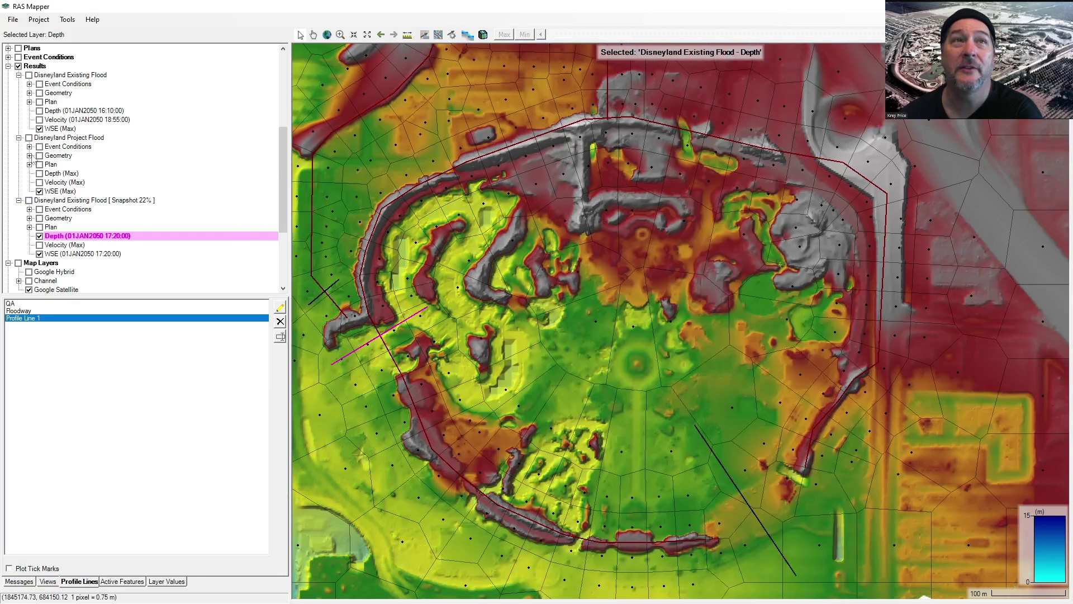
pyautogui.click(29, 139)
pyautogui.click(40, 174)
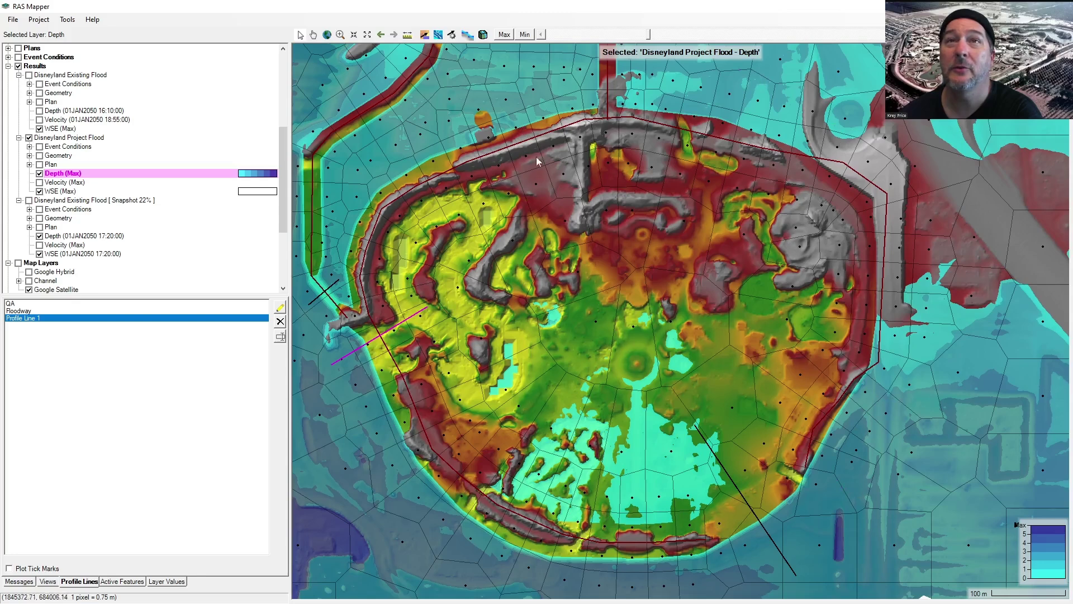
pyautogui.click(40, 173)
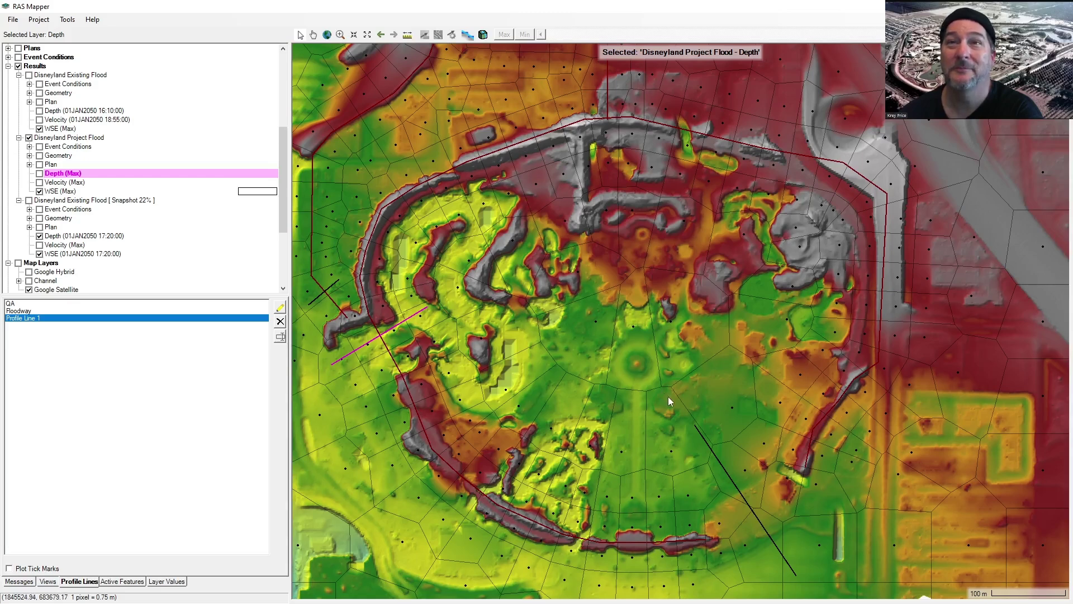
# Step: Close the results map and open the unsteady flow analysis for the Disneyland Existing Flood plan
pyautogui.click(1060, 6)
pyautogui.click(517, 349)
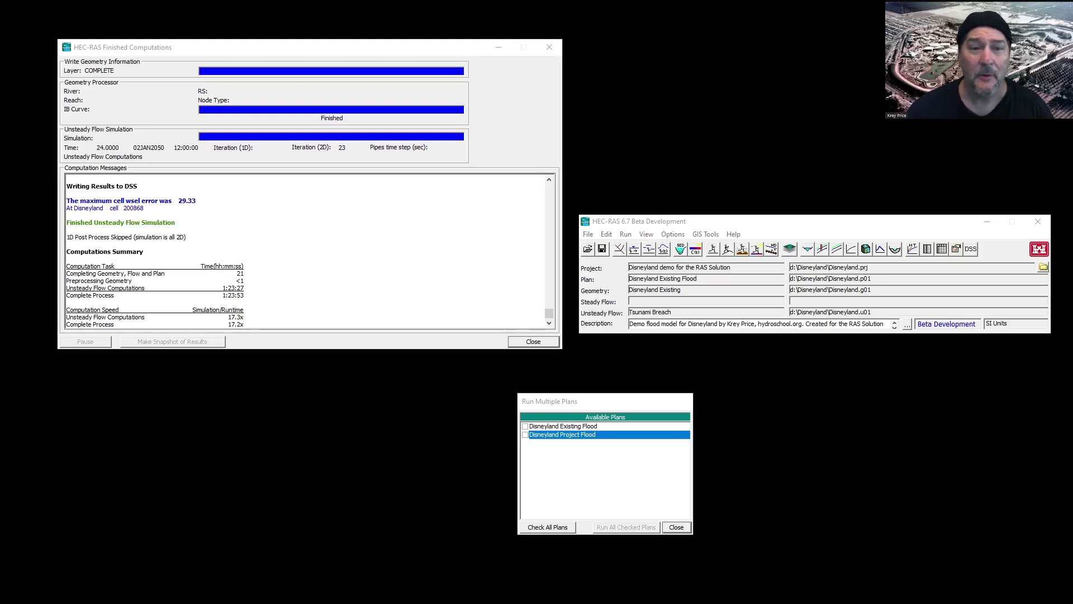
pyautogui.click(727, 248)
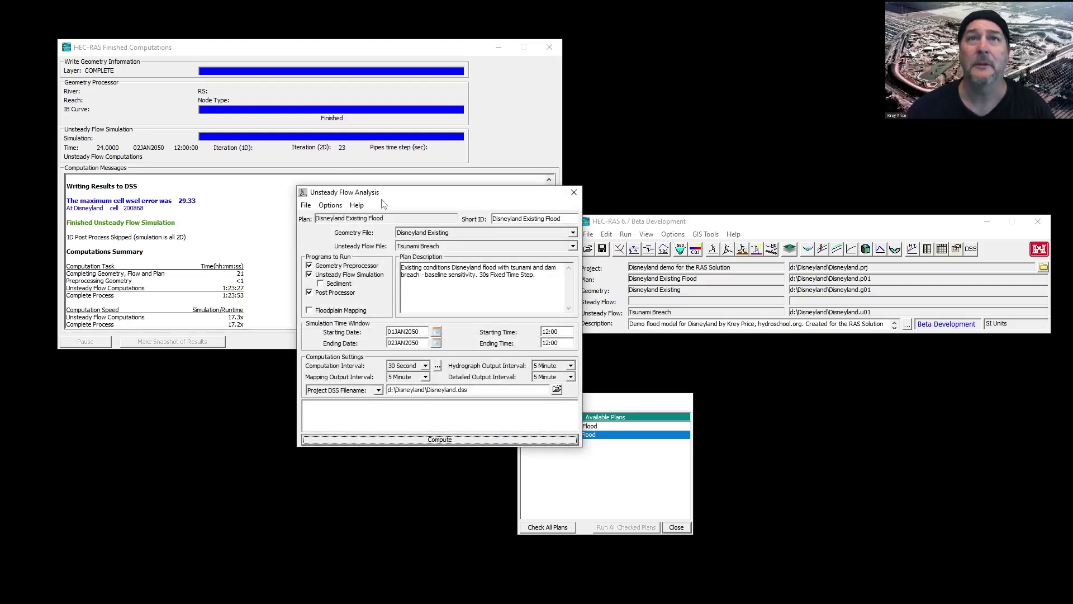
pyautogui.moveTo(382, 196); pyautogui.dragTo(380, 232)
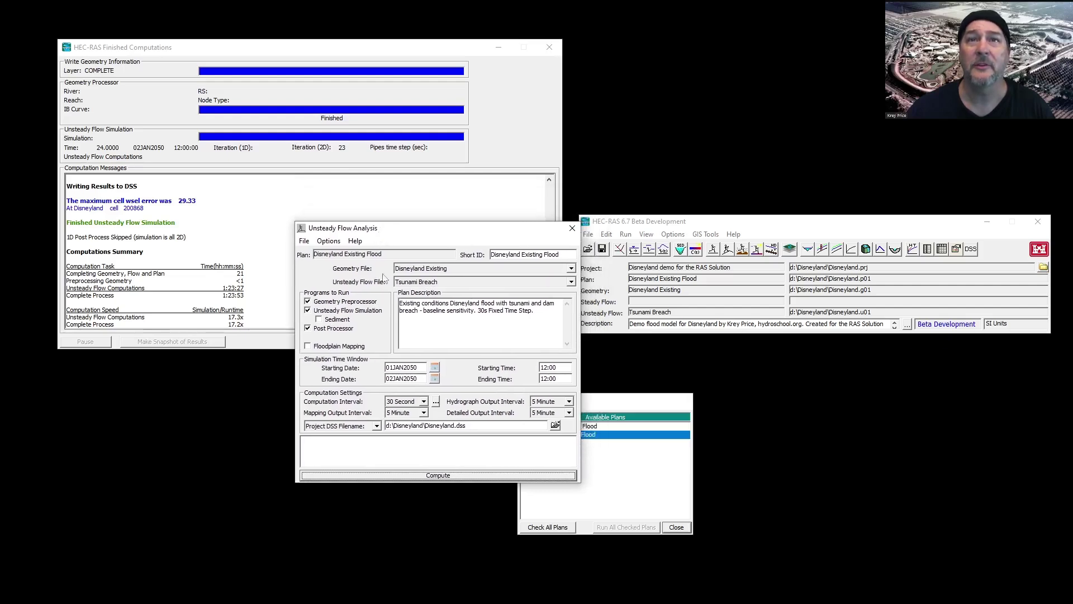
# Step: Save a copy of the current plan under the title "Disneyland Existing Flood VT" in the Disneyland folder
pyautogui.click(305, 242)
pyautogui.click(329, 277)
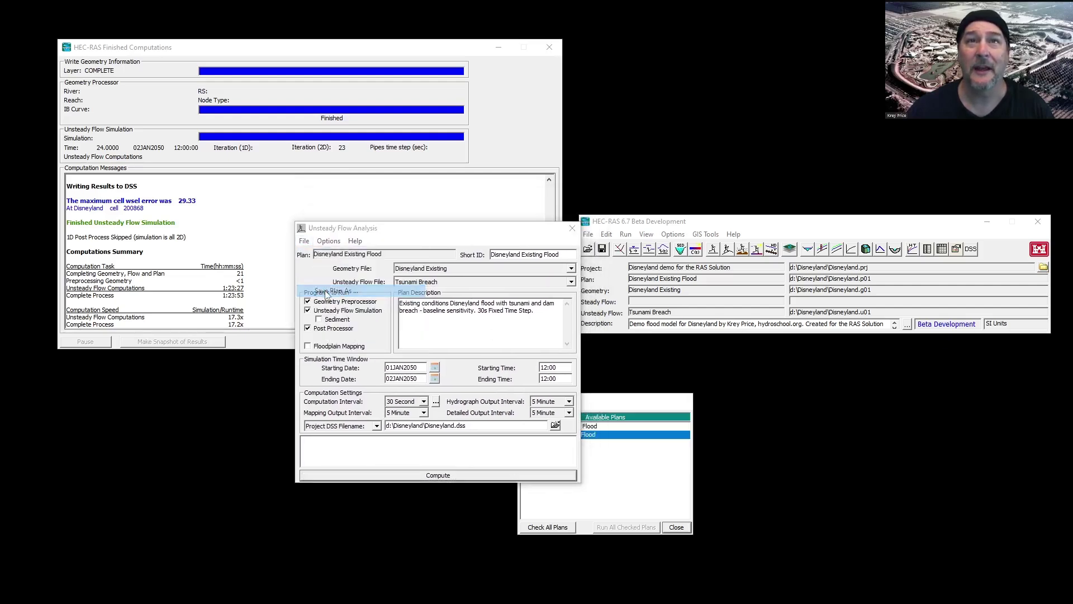
pyautogui.moveTo(442, 320); pyautogui.dragTo(443, 211)
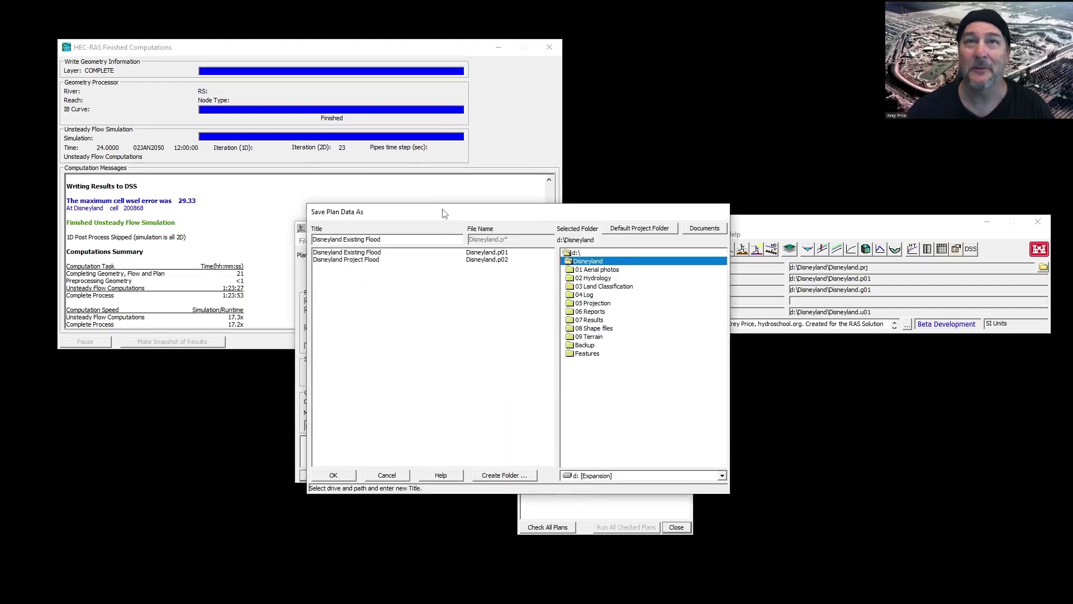
pyautogui.click(365, 240)
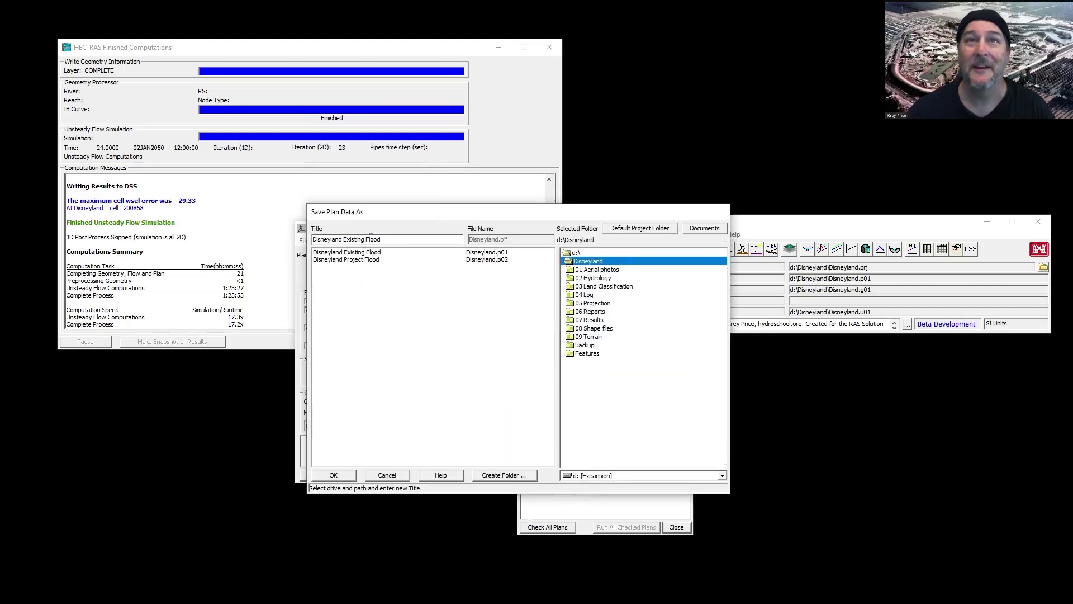
pyautogui.click(419, 239)
pyautogui.write('V')
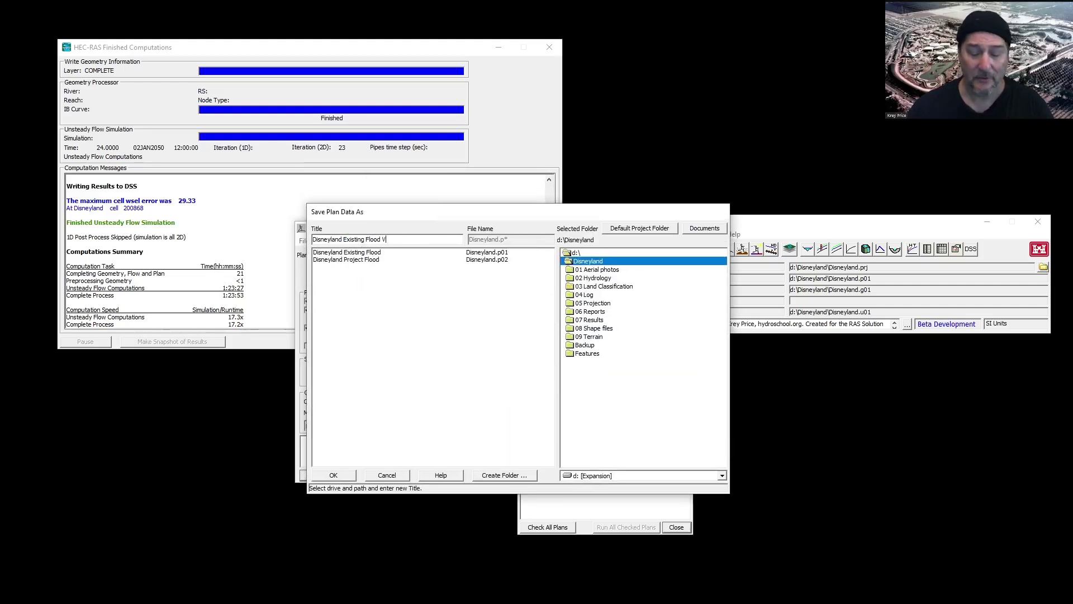
pyautogui.hotkey('ctrl', 'shift', 'Left')
pyautogui.hotkey('ctrl', 'shift', 'Left')
pyautogui.hotkey('ctrl', 'shift', 'Left')
pyautogui.hotkey('ctrl', 'shift', 'Left')
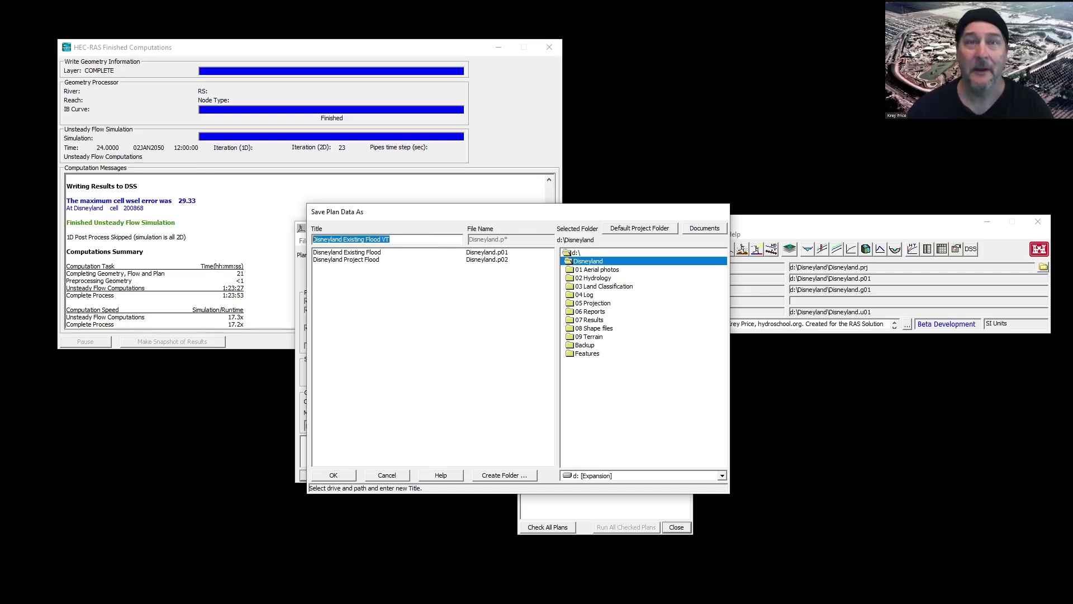
pyautogui.press('Return')
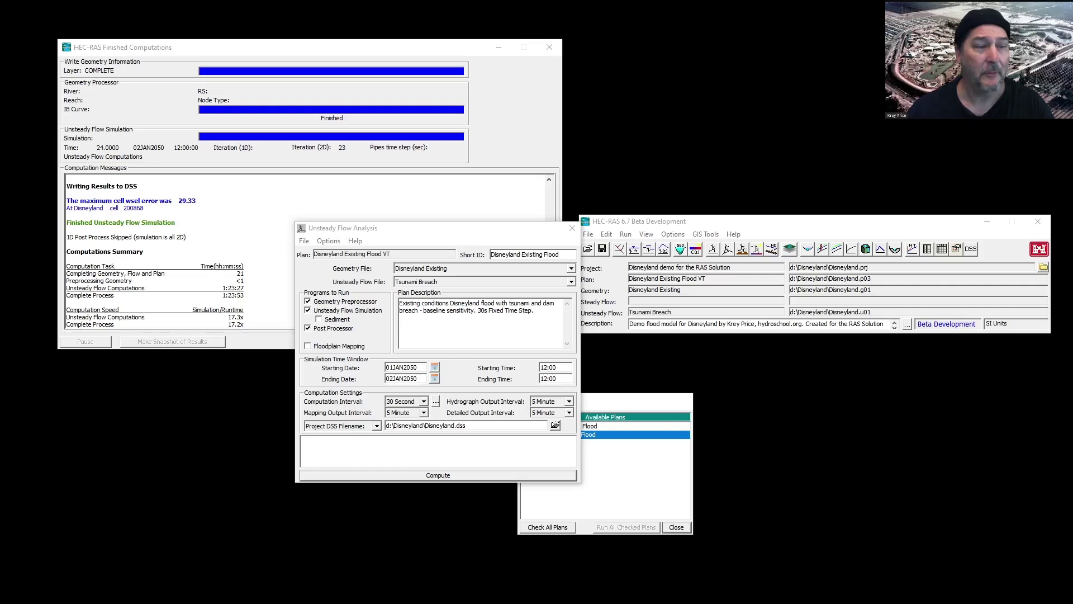
# Step: Set the new plan's short ID to "Disneyland Existing Flood VT"
pyautogui.press('End')
pyautogui.write('VT')
pyautogui.press('Return')
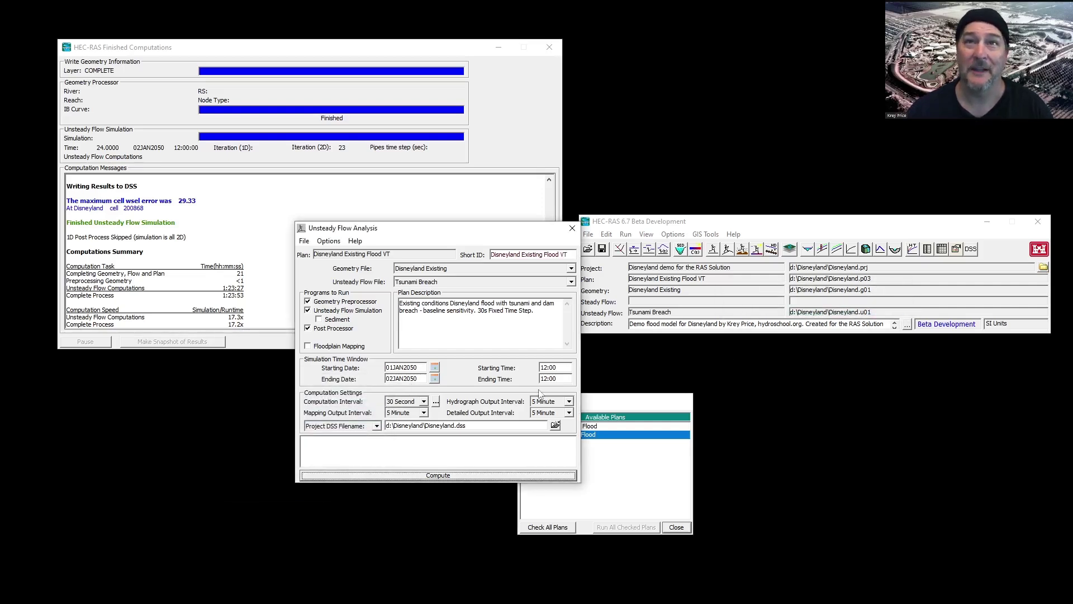
# Step: Change the plan's advanced time step control to adjust the time step based on Courant
pyautogui.click(435, 402)
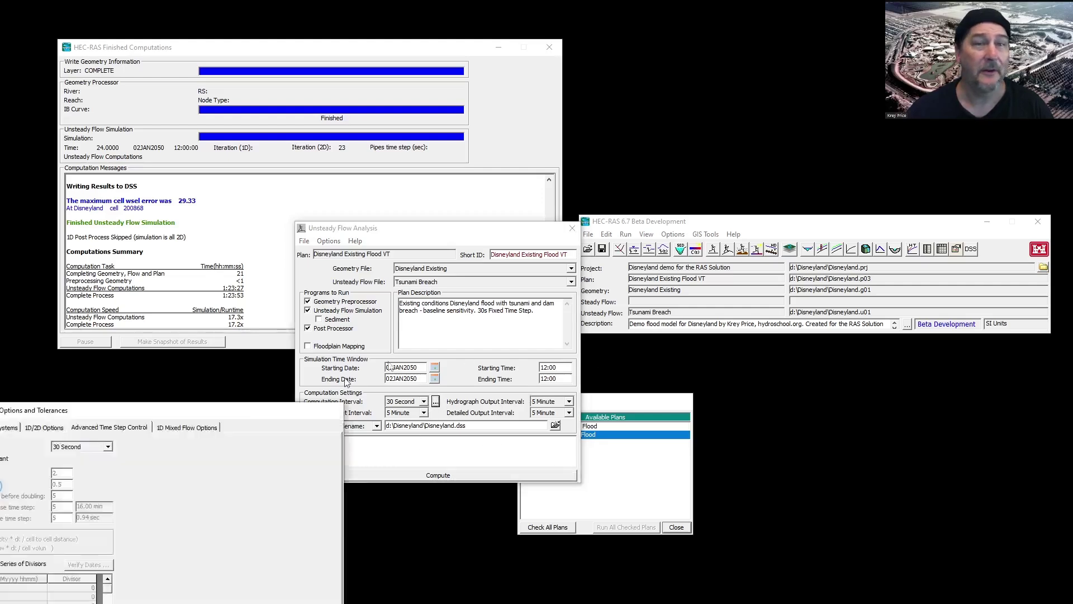
pyautogui.click(311, 287)
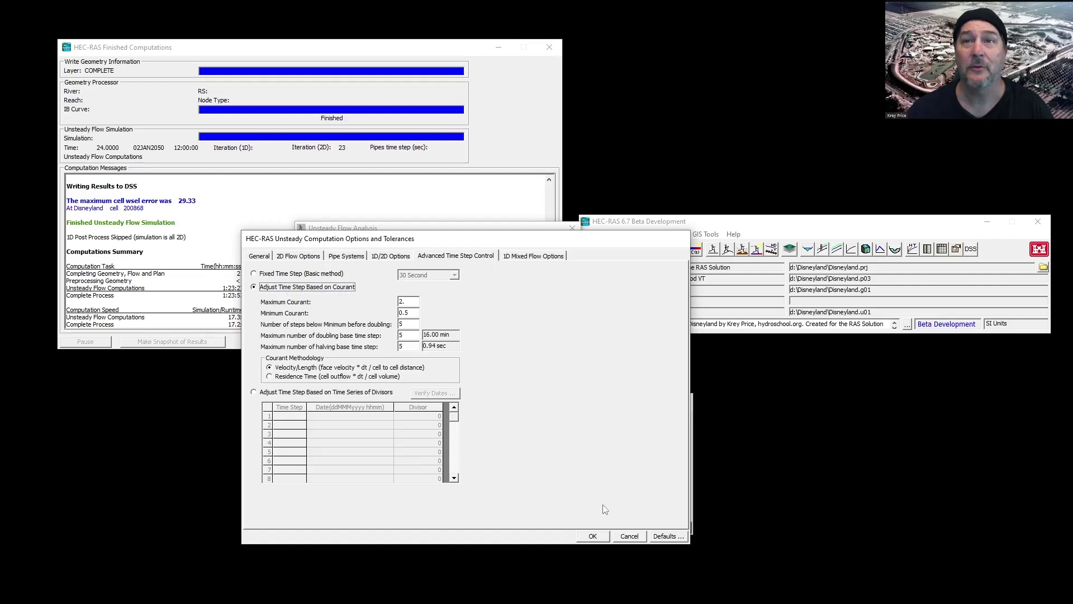
pyautogui.click(593, 536)
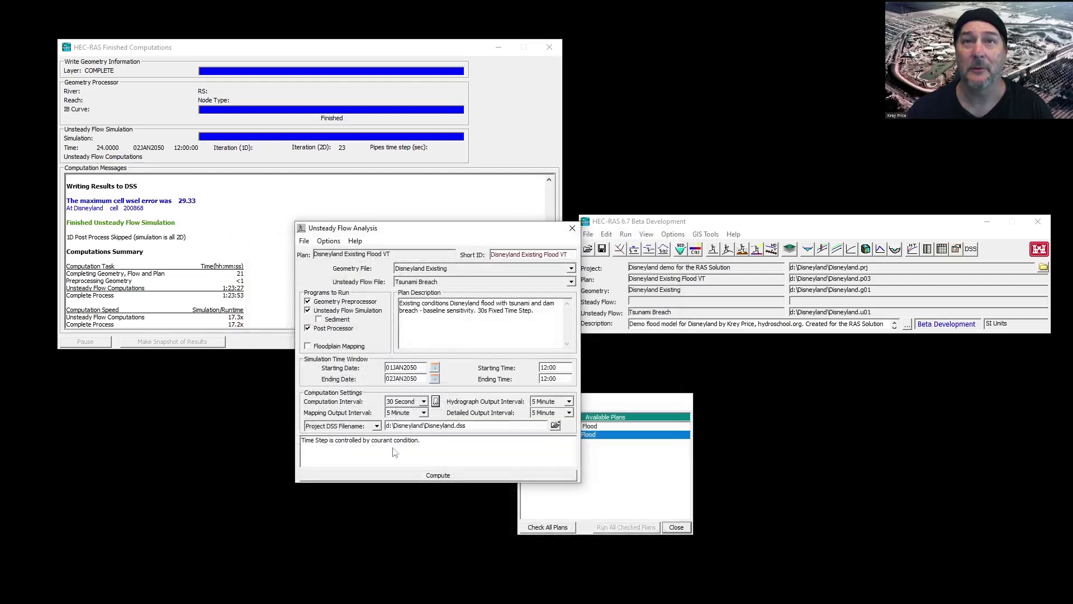
# Step: Replace the fixed time step note in the plan description with "Variable time step Max Courant 2." and save the plan
pyautogui.moveTo(478, 311); pyautogui.dragTo(534, 314)
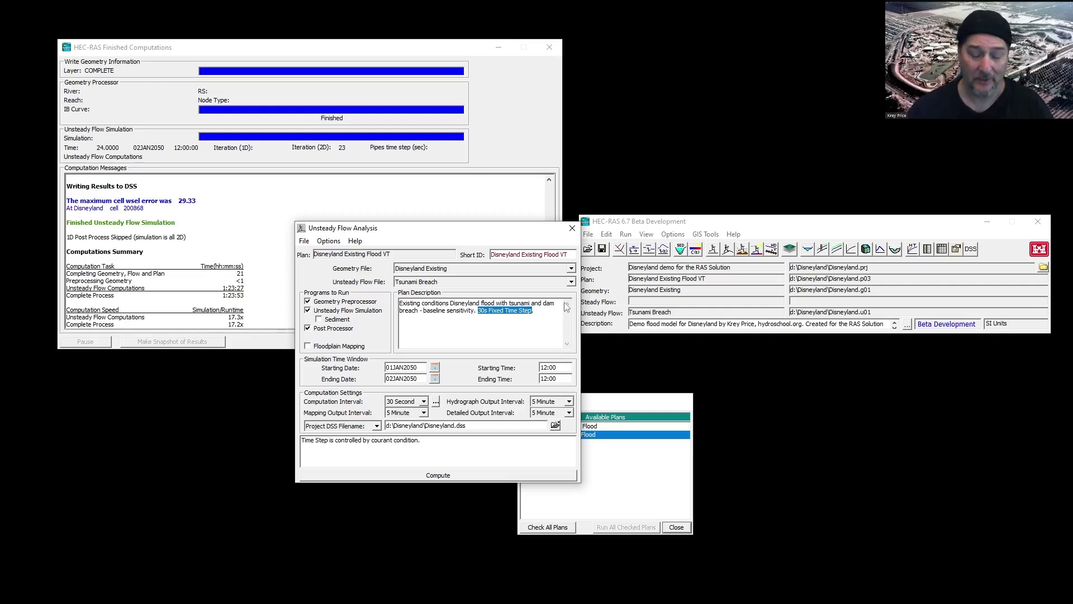
pyautogui.write('Variable t')
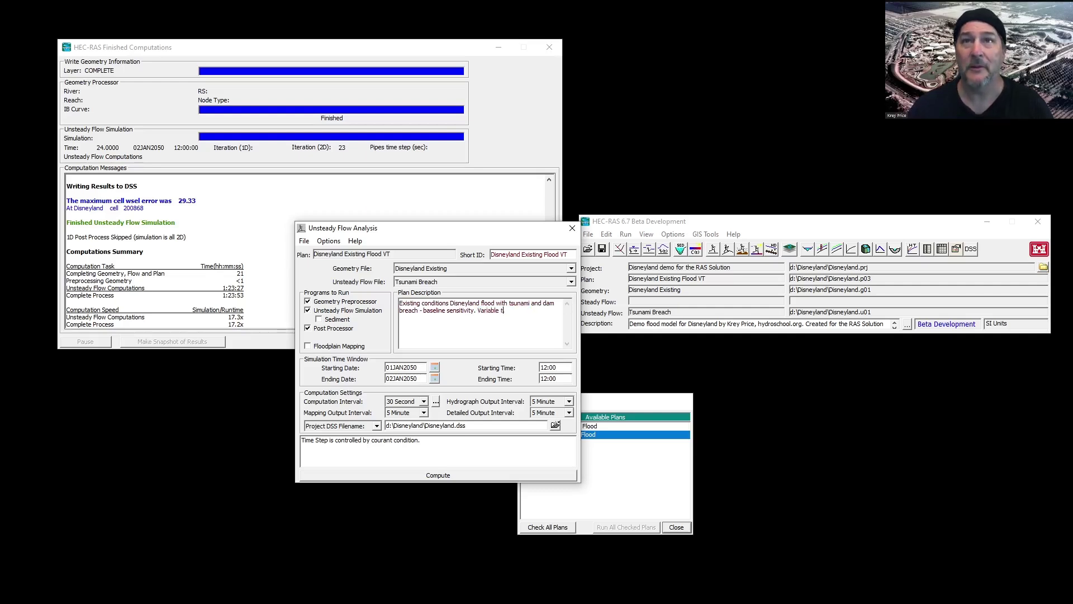
pyautogui.write('ime stee')
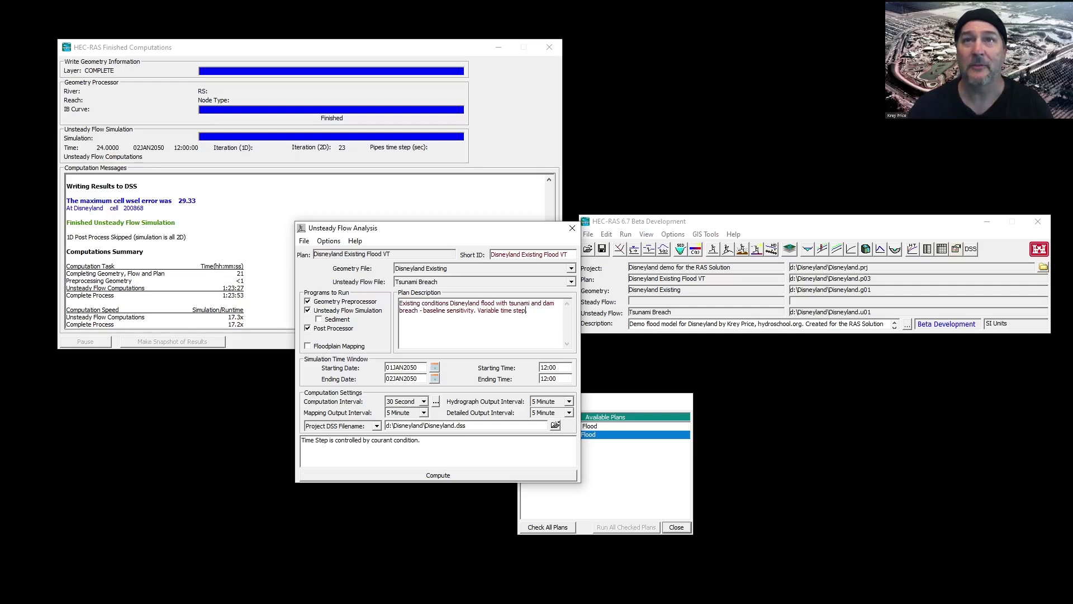
pyautogui.write(' Max Courant 2.')
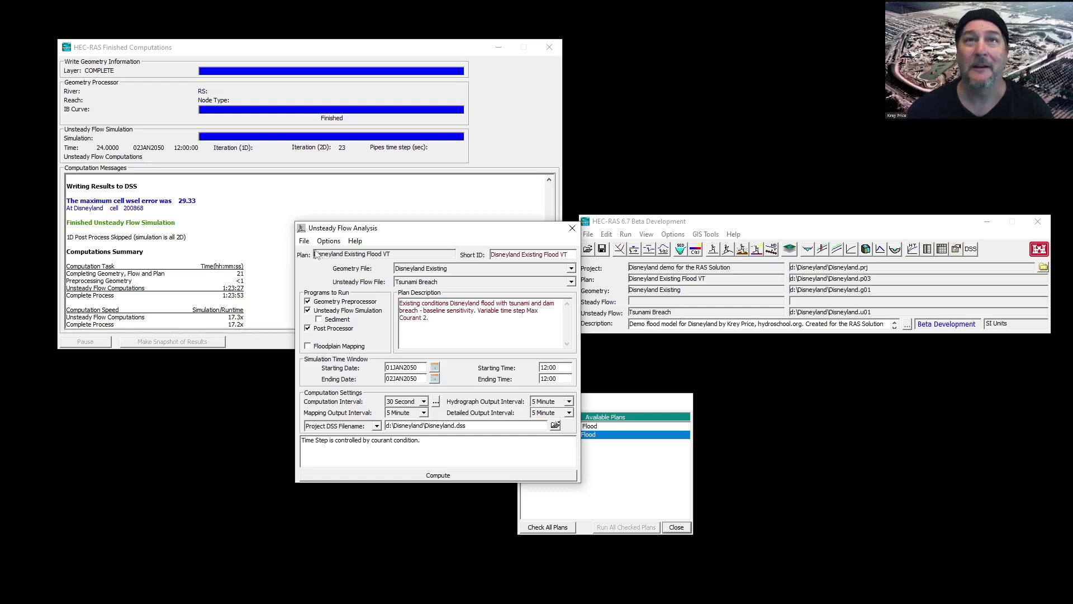
pyautogui.click(304, 241)
pyautogui.click(328, 279)
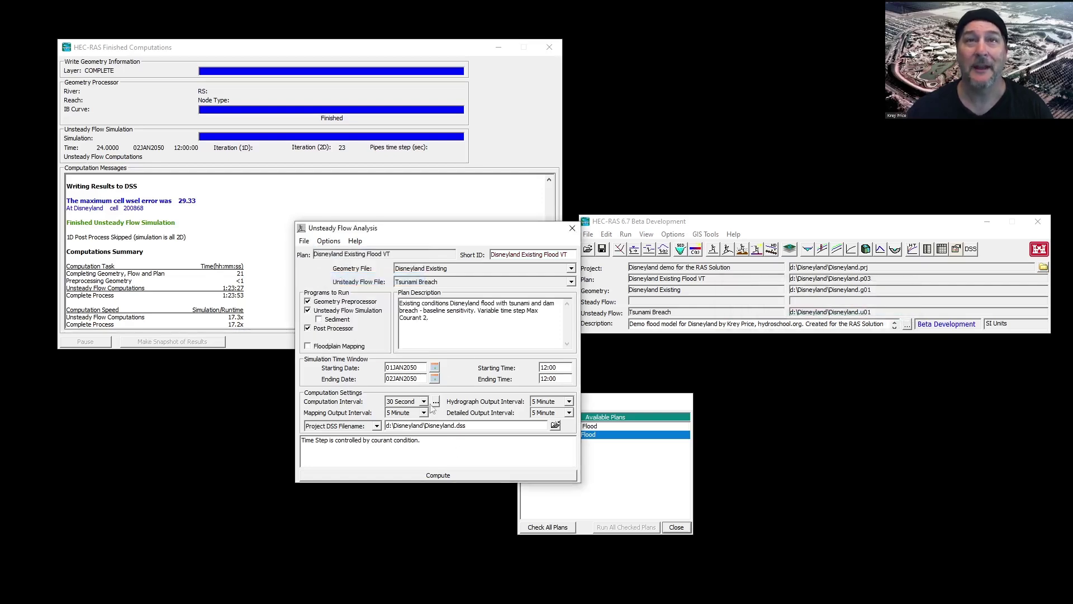
# Step: Compute the Disneyland Existing Flood VT plan and dismiss the computation options and unsteady flow analysis windows
pyautogui.click(441, 476)
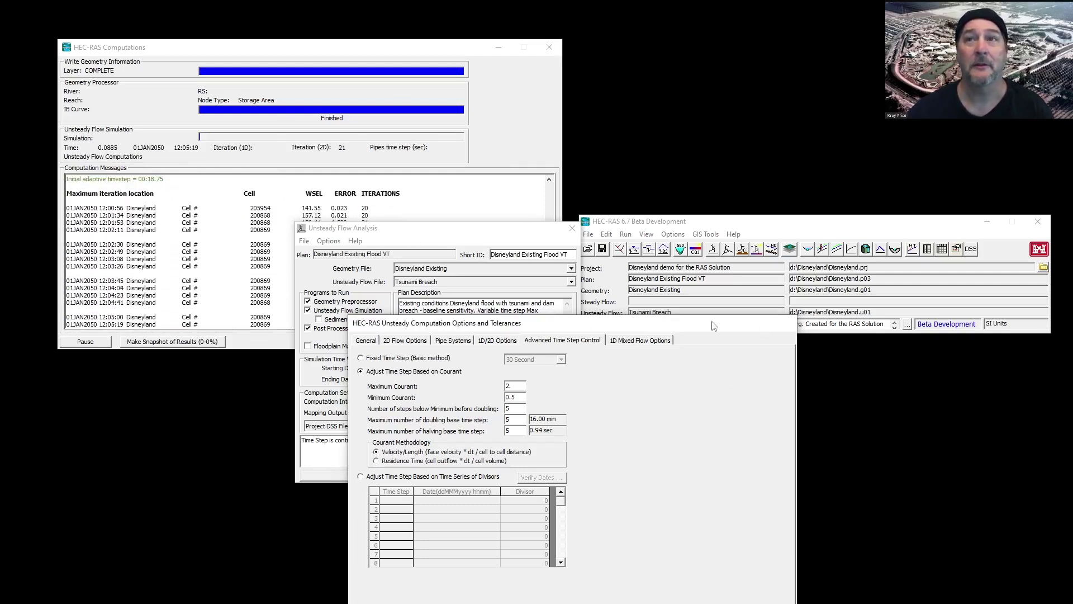
pyautogui.moveTo(714, 326); pyautogui.dragTo(714, 136)
pyautogui.click(719, 439)
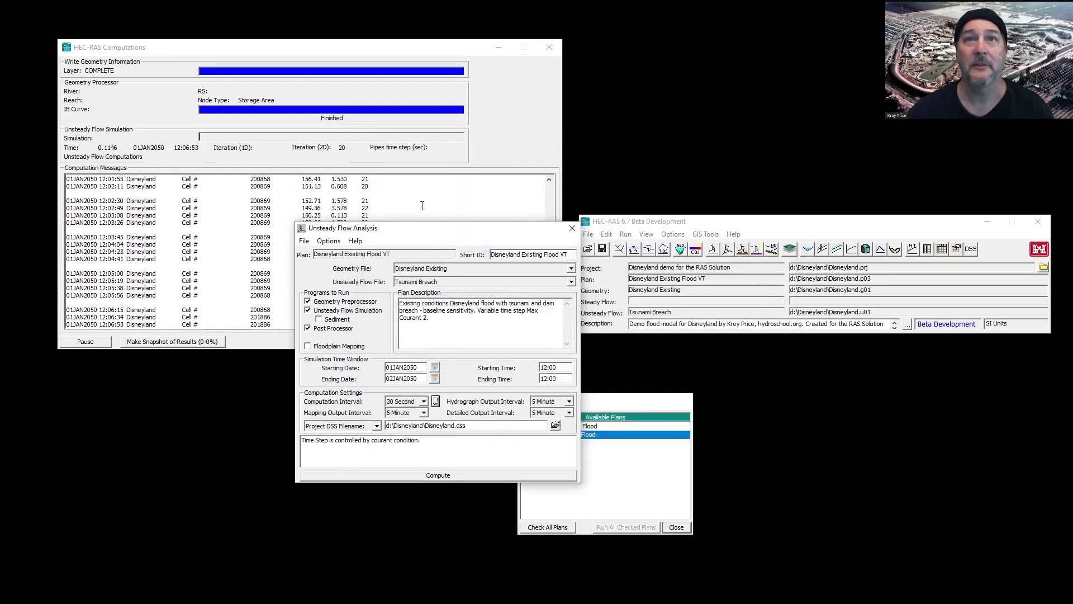
pyautogui.moveTo(503, 228); pyautogui.dragTo(757, 136)
pyautogui.click(826, 139)
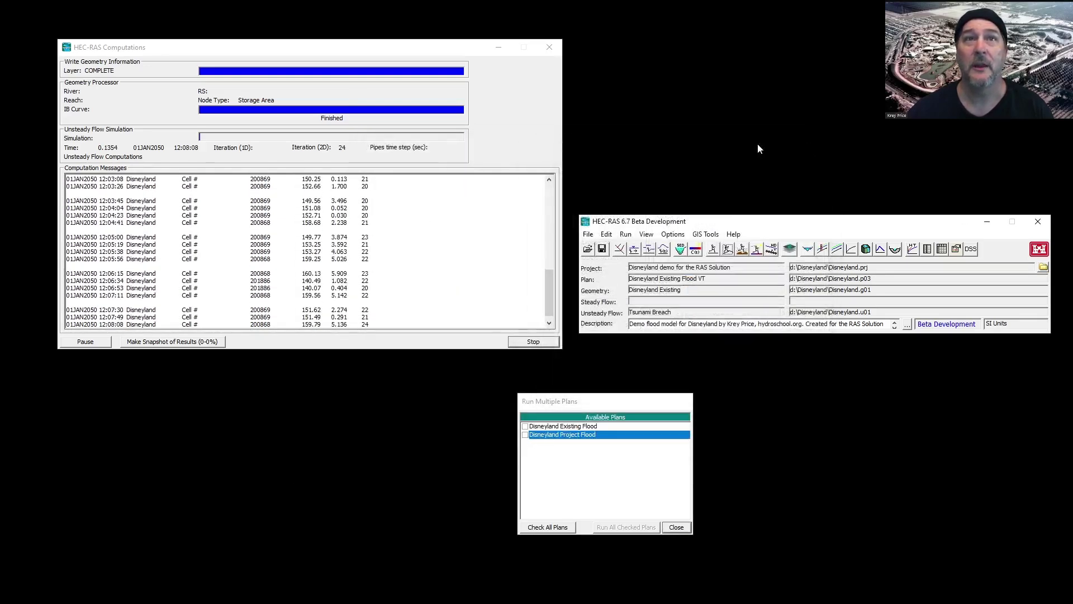
# Step: Pause the running simulation to check the adaptive time step limits in the computation messages, and resume it
pyautogui.click(85, 341)
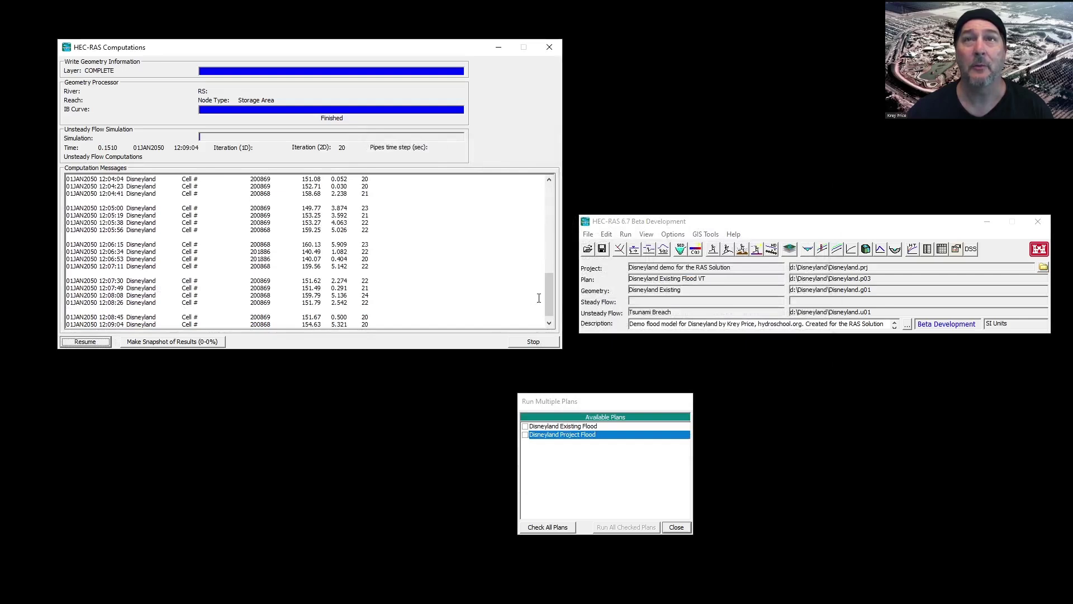
pyautogui.moveTo(548, 301); pyautogui.dragTo(546, 259)
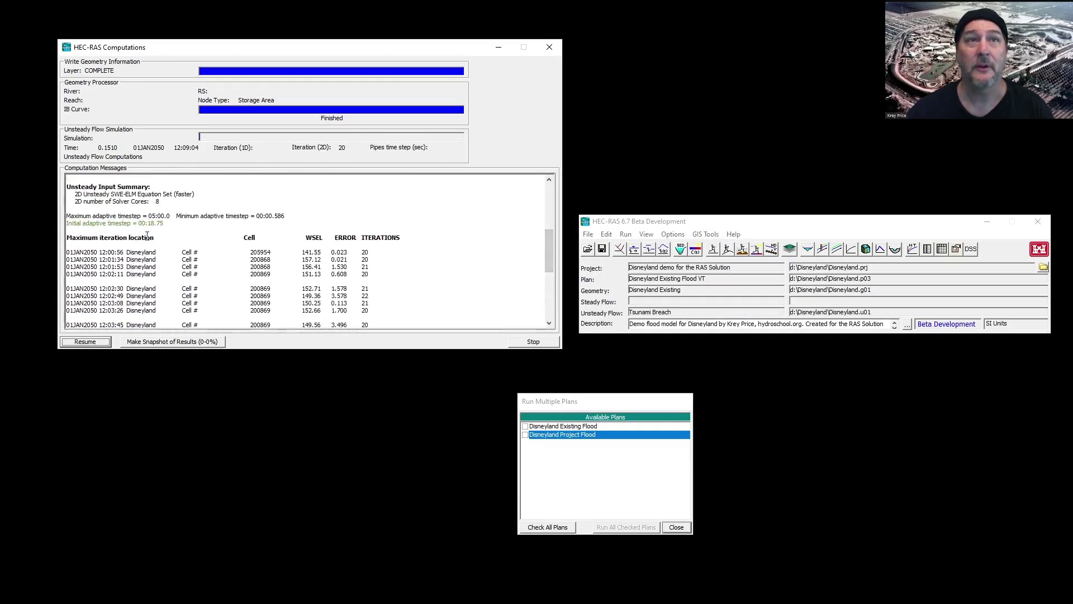
pyautogui.click(99, 343)
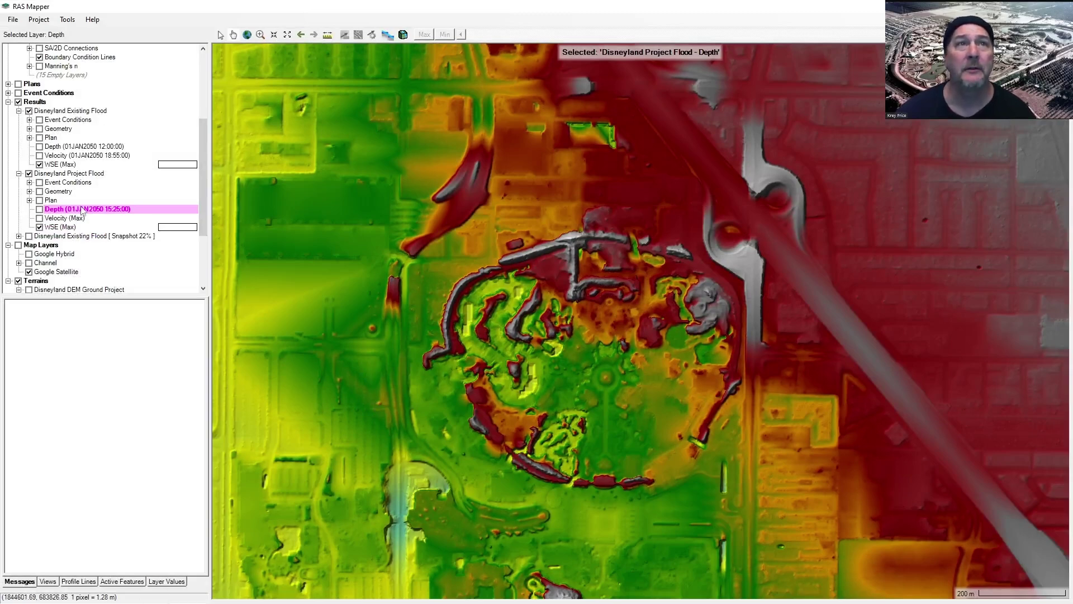
# Step: Display the Disneyland Existing Flood depth map, advance it to 01JAN2050 16:05:00, and switch it to the maximum depth
pyautogui.click(40, 148)
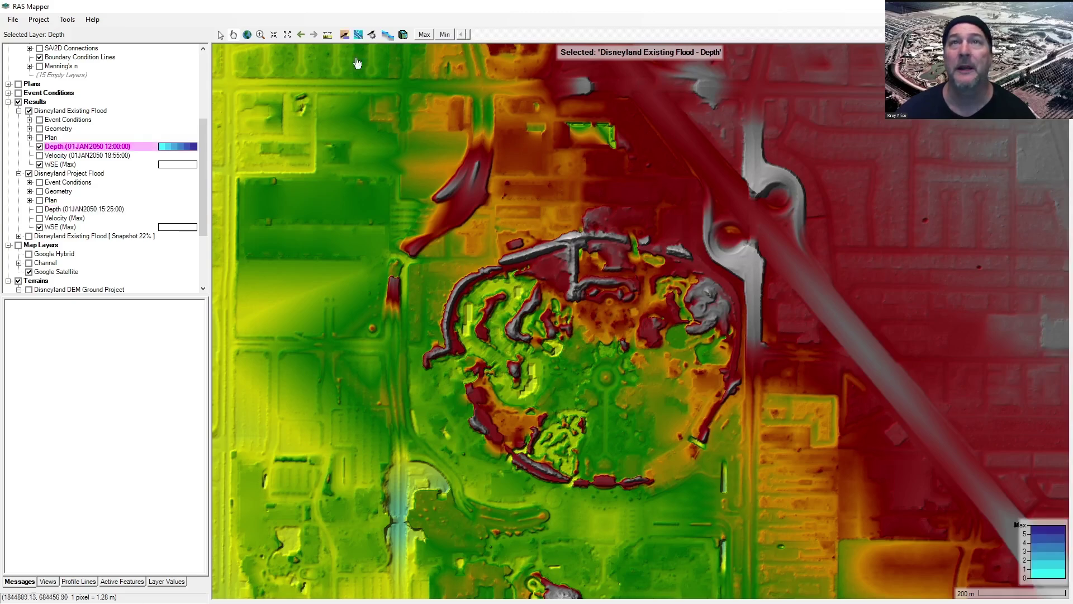
pyautogui.click(474, 34)
pyautogui.moveTo(474, 35); pyautogui.dragTo(558, 35)
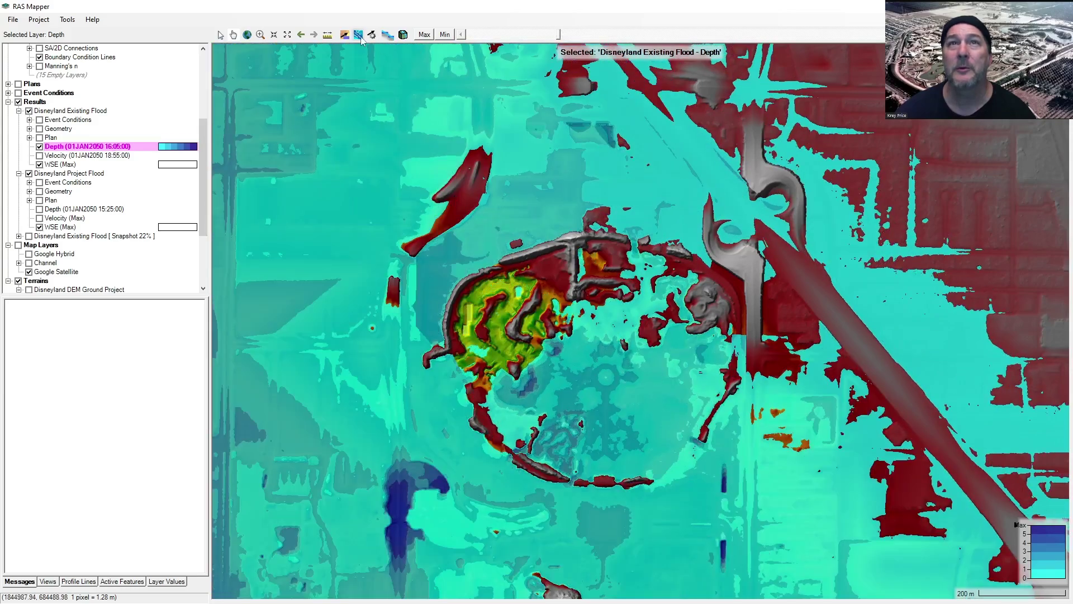
pyautogui.click(424, 34)
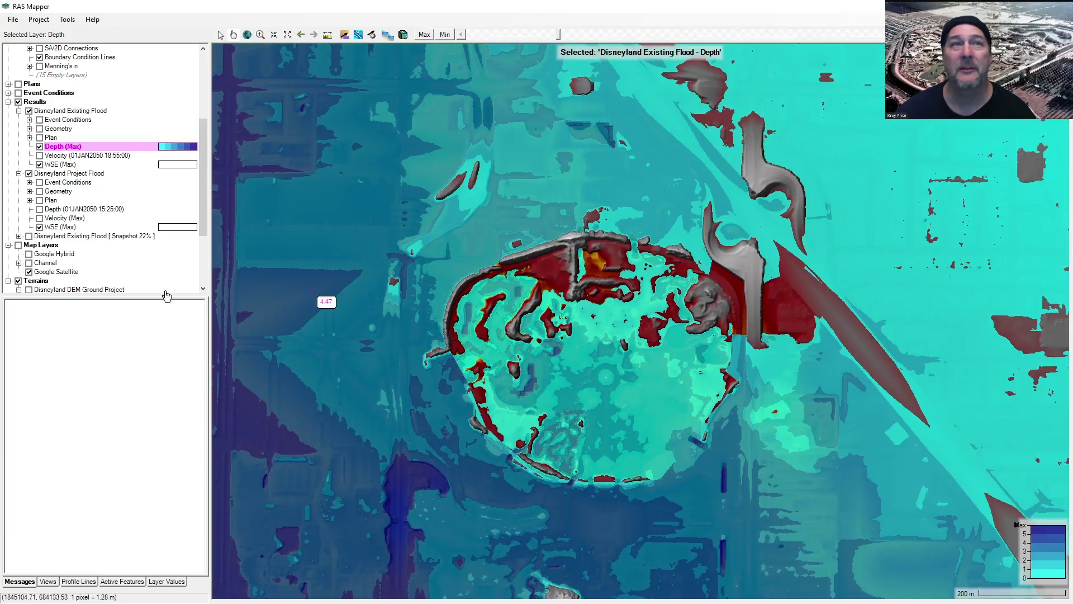
# Step: Display the Disneyland DEM Ground Project terrain and show the Project Flood depth in place of the Existing Flood depth
pyautogui.moveTo(203, 200); pyautogui.dragTo(199, 257)
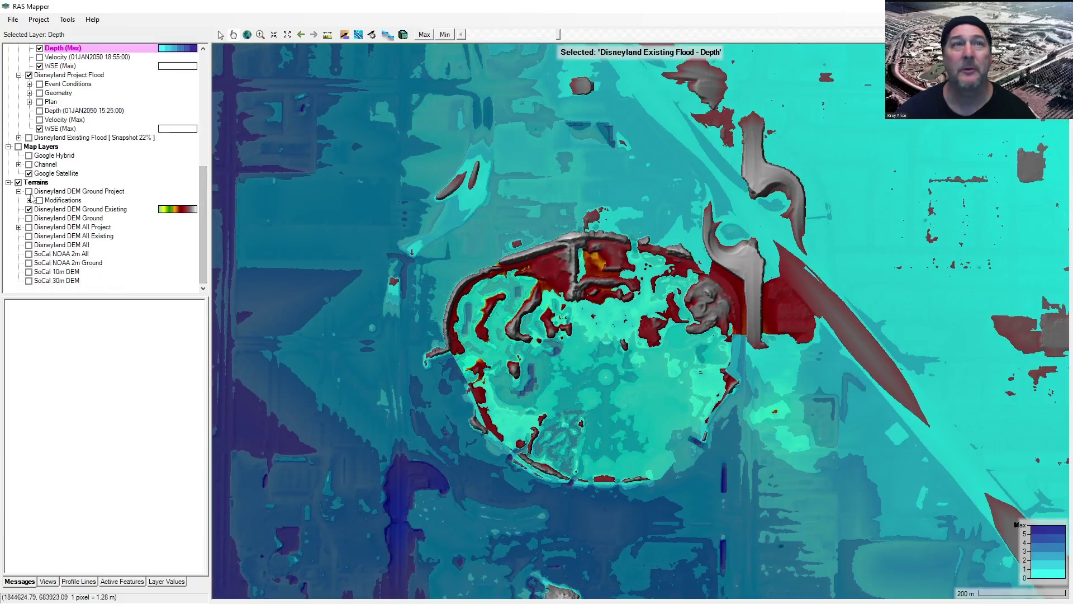
pyautogui.click(29, 192)
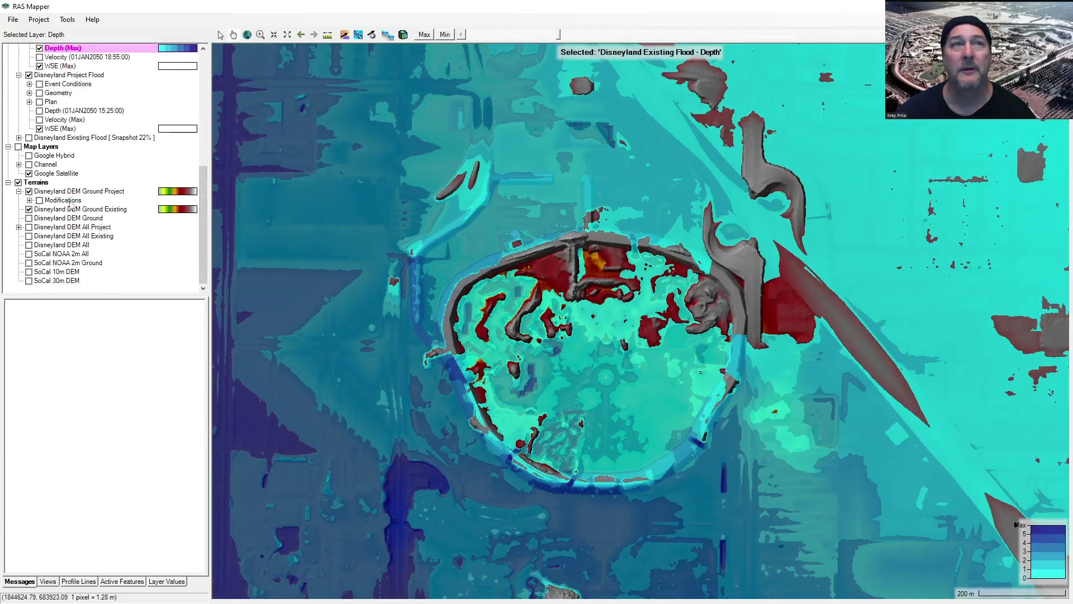
pyautogui.scroll(3, 67, 201)
pyautogui.click(39, 190)
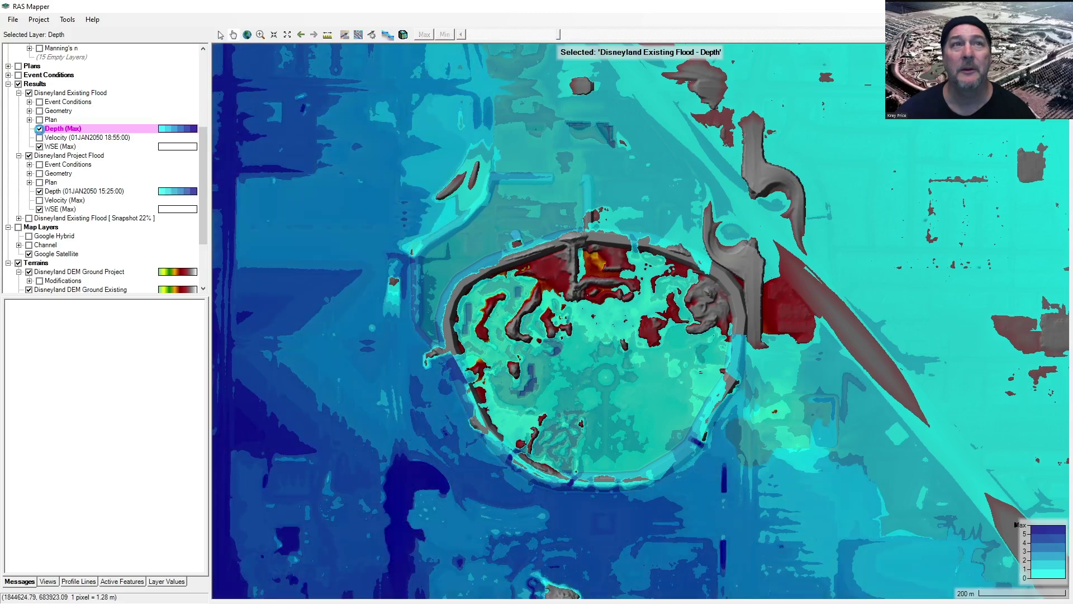
pyautogui.click(39, 128)
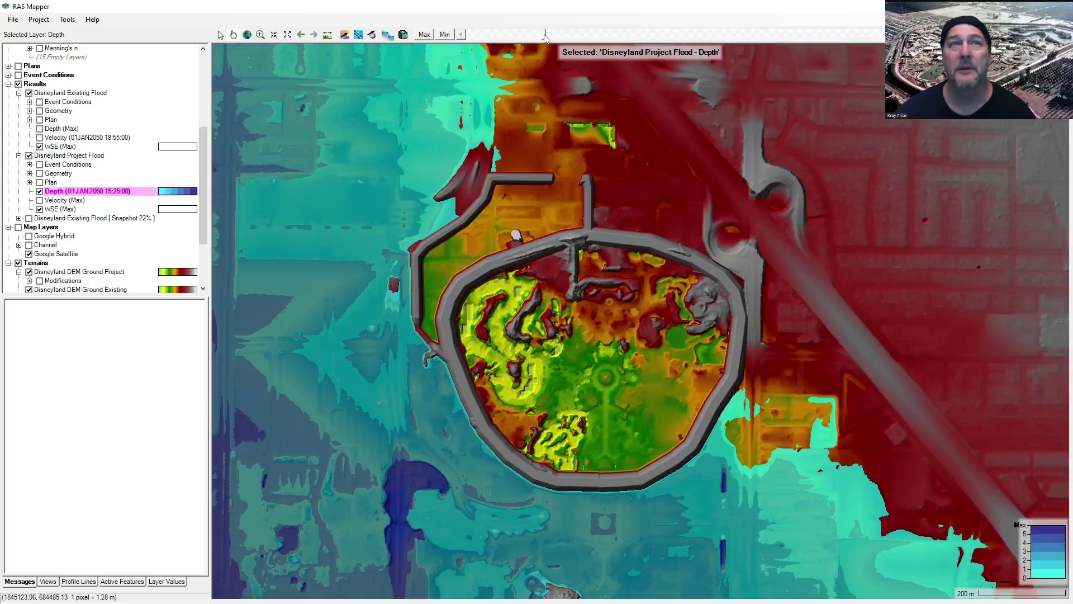
# Step: Move the Project Flood depth back to 15:10:00, switch it to maximum, and briefly overlay the Existing Flood depth for comparison
pyautogui.moveTo(545, 36); pyautogui.dragTo(518, 38)
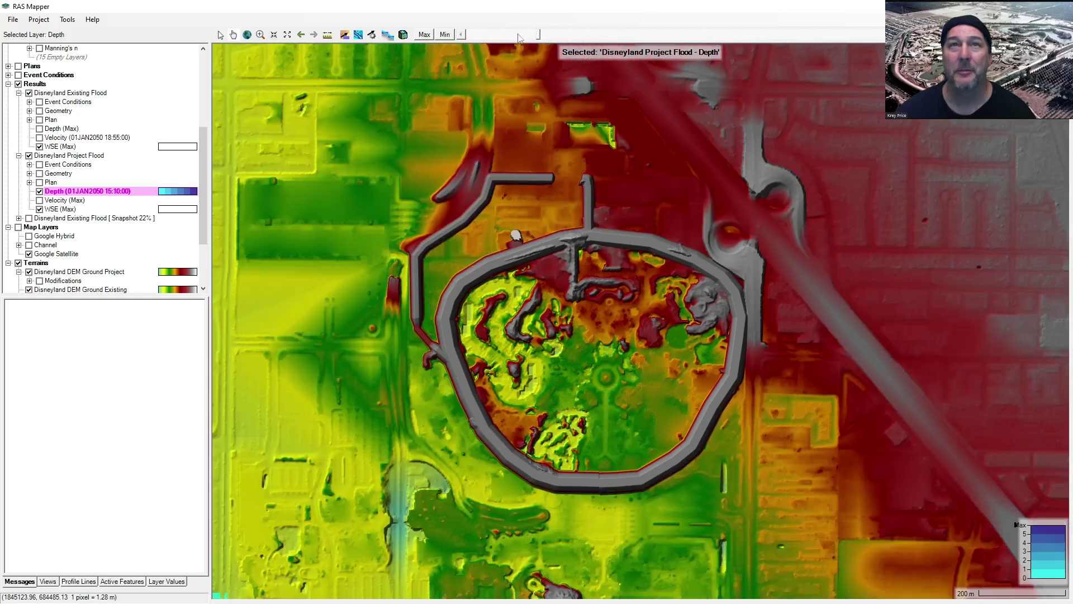
pyautogui.click(424, 34)
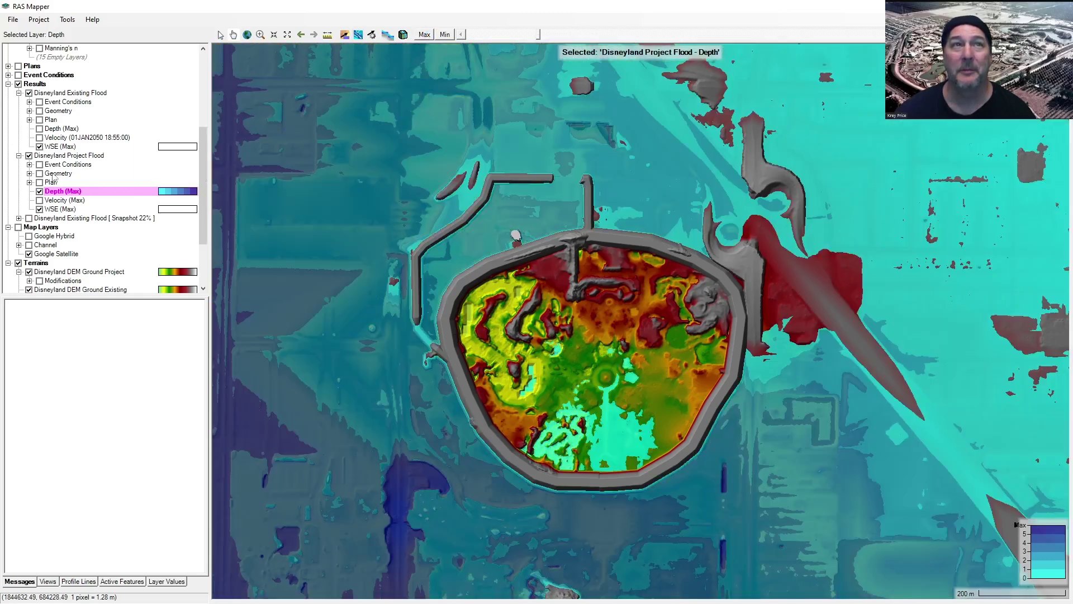
pyautogui.click(39, 129)
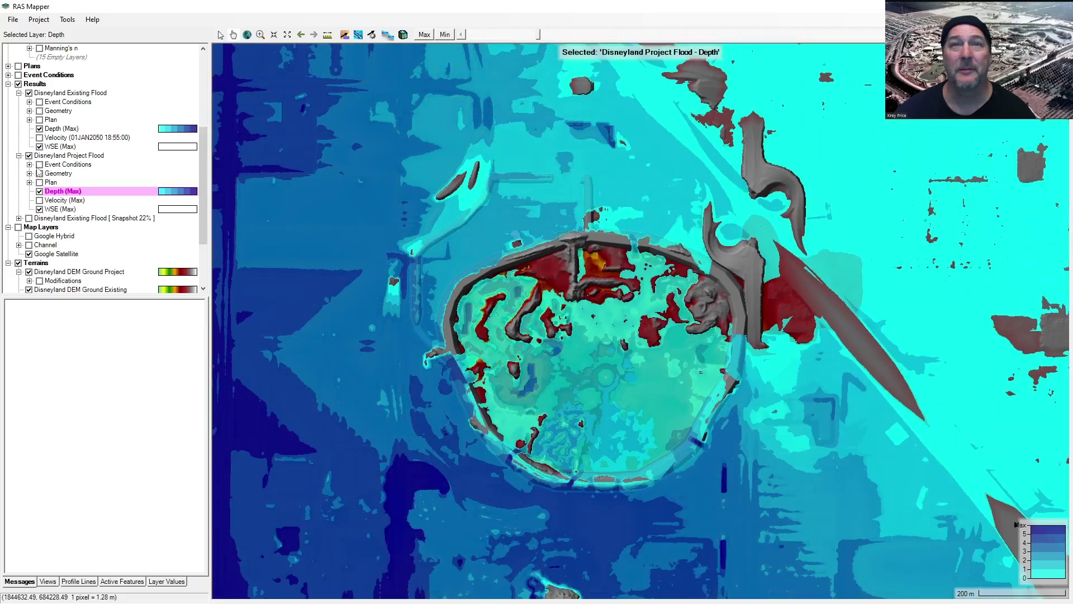
pyautogui.click(40, 129)
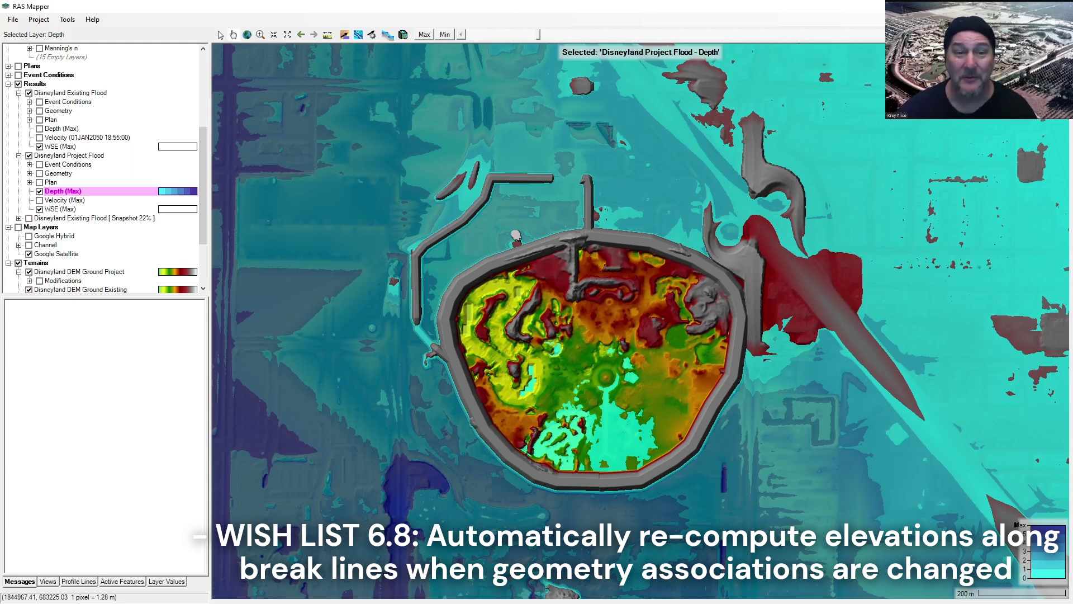
# Step: Hide the Project Flood depth and the Disneyland DEM Ground Project terrain, and show the Existing Flood maximum depth as the selected layer
pyautogui.click(39, 191)
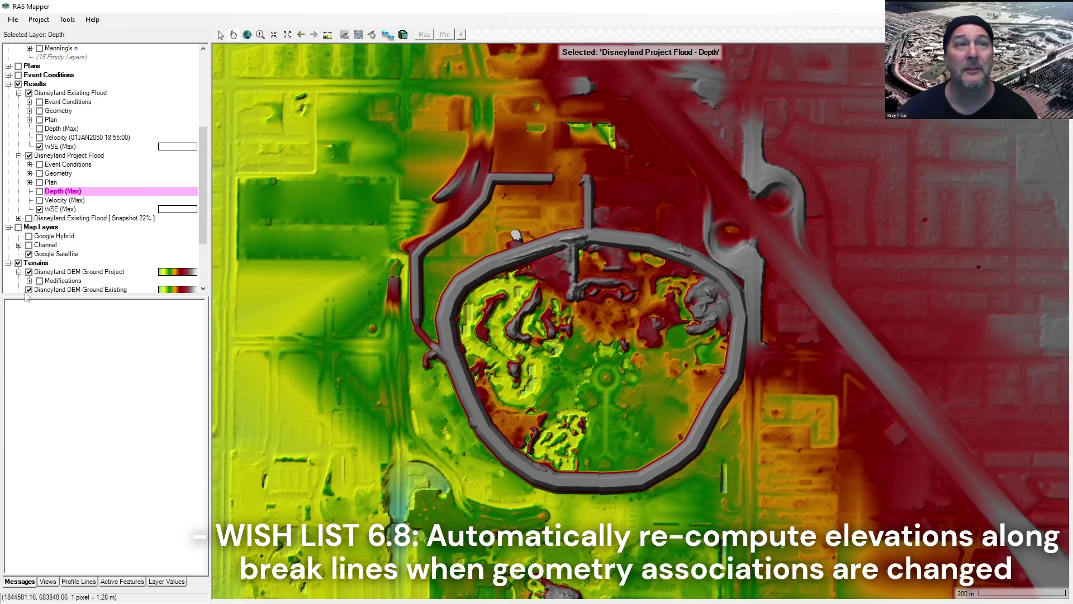
pyautogui.click(29, 272)
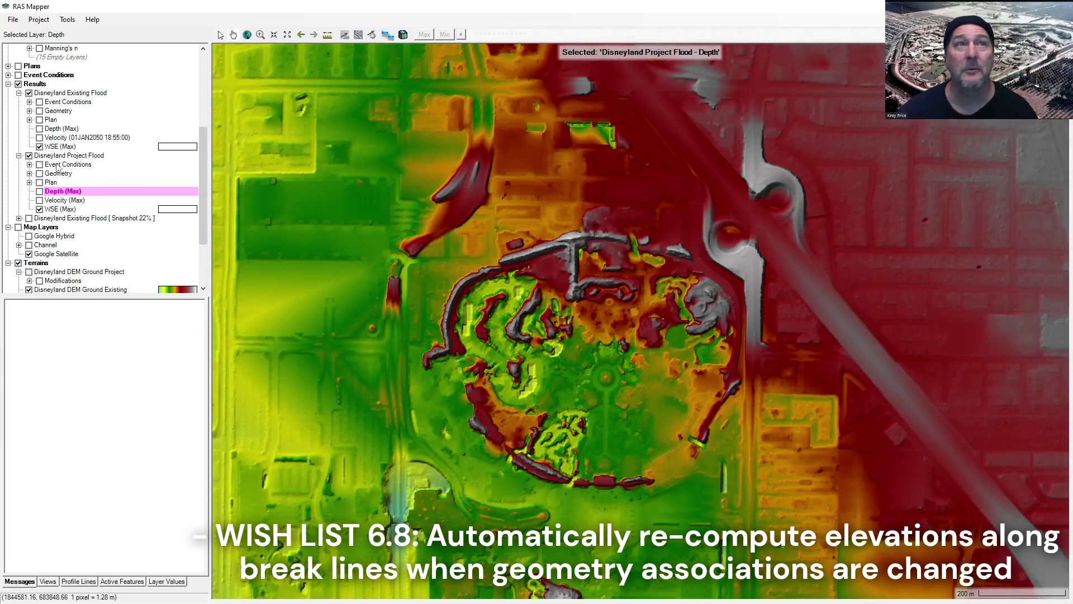
pyautogui.click(40, 128)
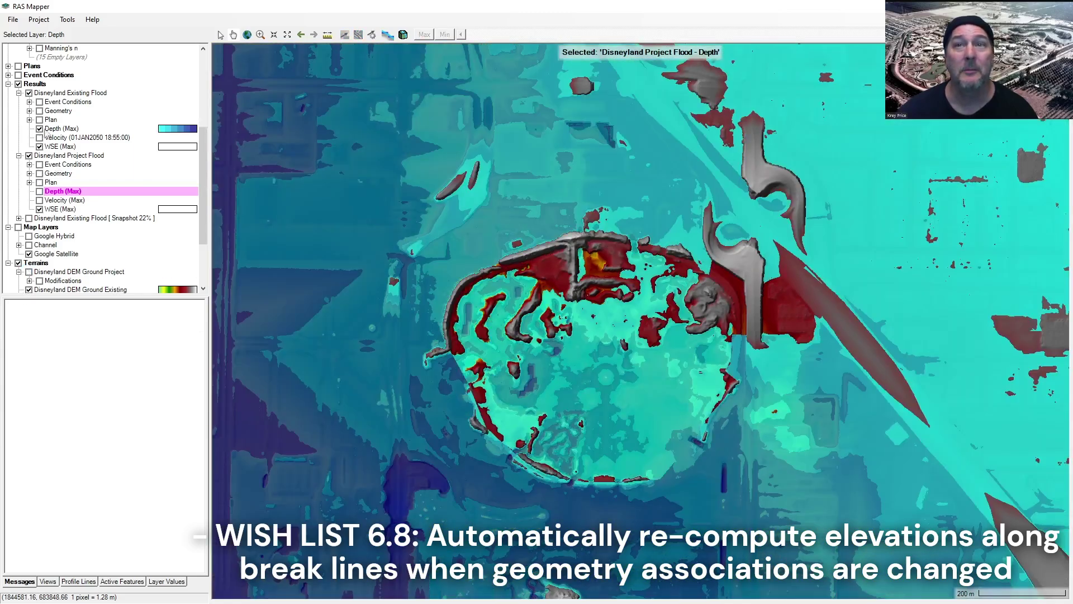
pyautogui.click(62, 129)
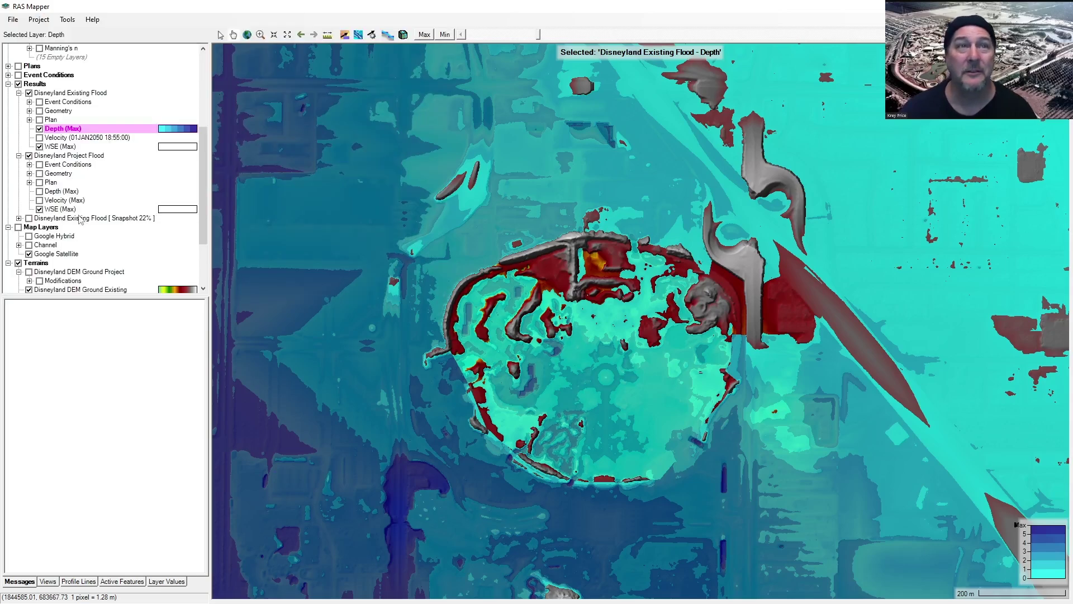
# Step: Remove the Disneyland Existing Flood [Snapshot 22%] results from the project, keeping the Existing and Project Flood results
pyautogui.rightClick(81, 219)
pyautogui.press('Escape')
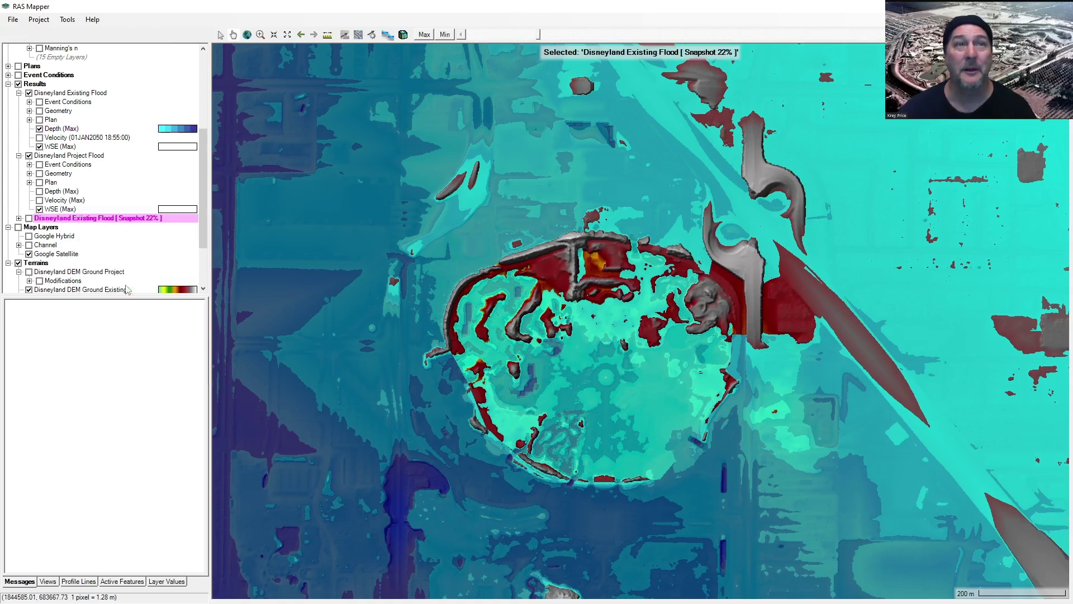
pyautogui.press('Delete')
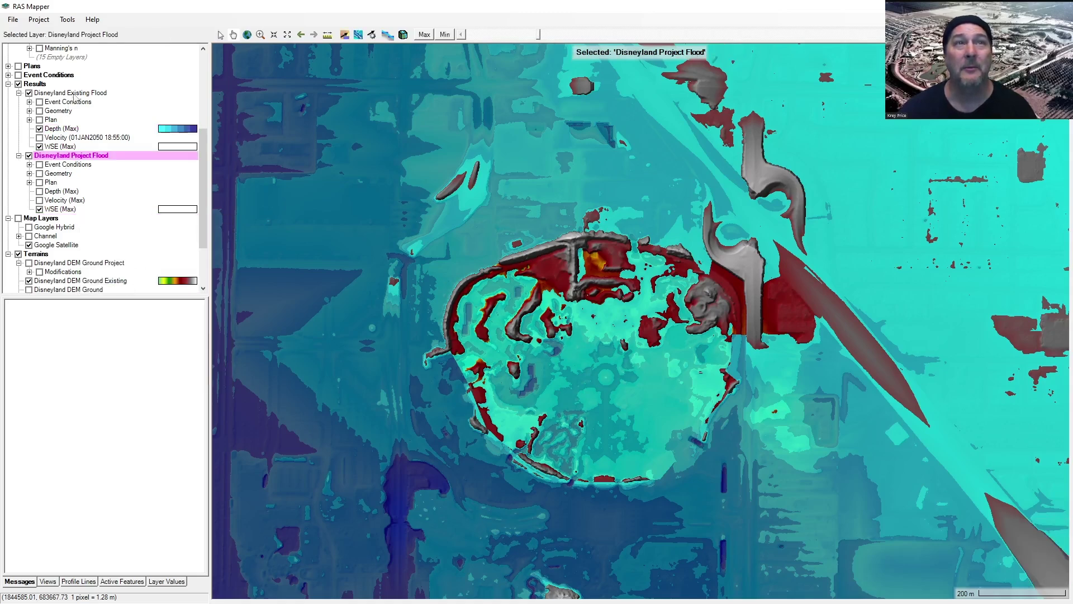
pyautogui.click(75, 93)
pyautogui.click(88, 156)
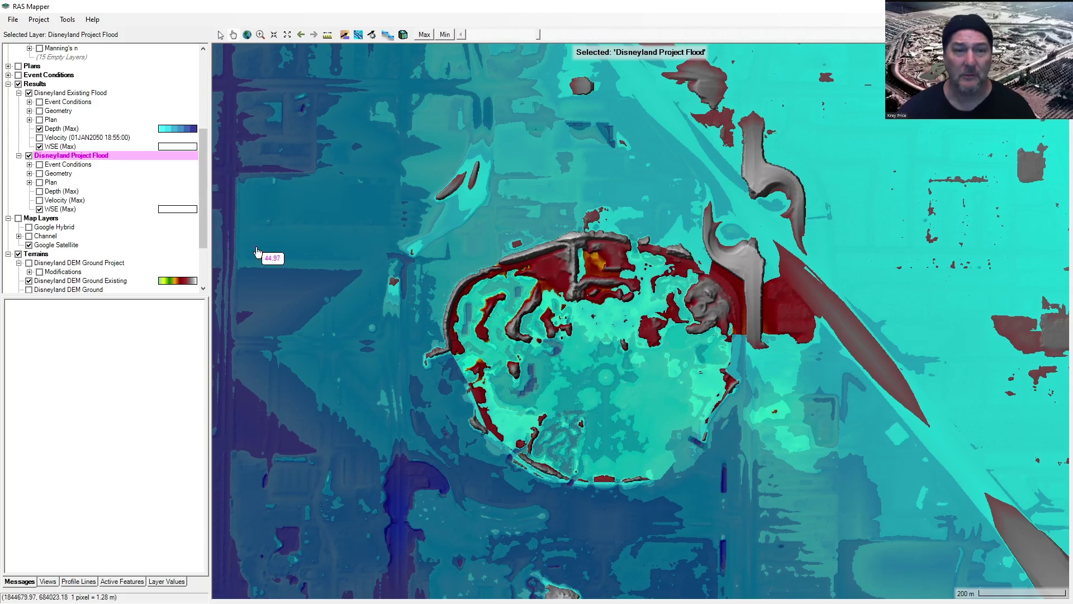
# Step: Examine the Existing Flood maximum depth over the whole river and coastal plain, and look at the layer values table
pyautogui.scroll(-1, 385, 282)
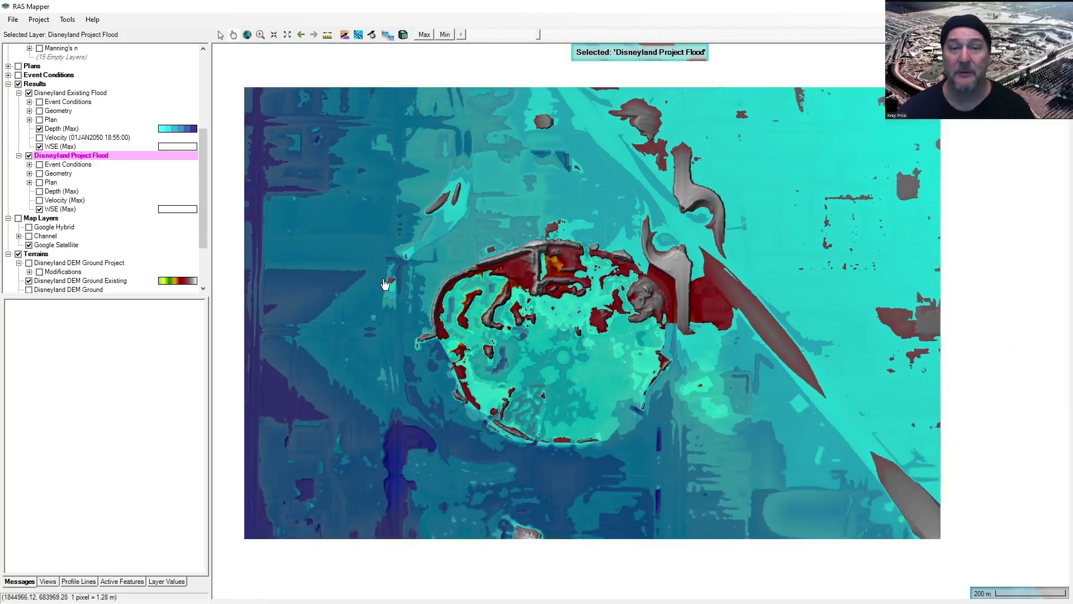
pyautogui.scroll(-4, 478, 310)
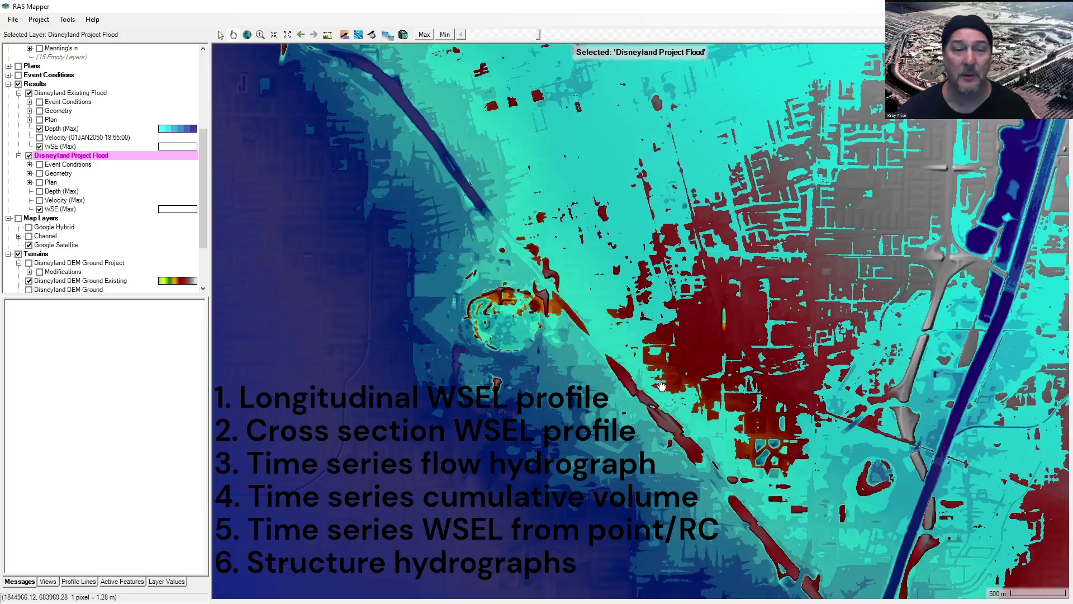
pyautogui.scroll(-2, 661, 385)
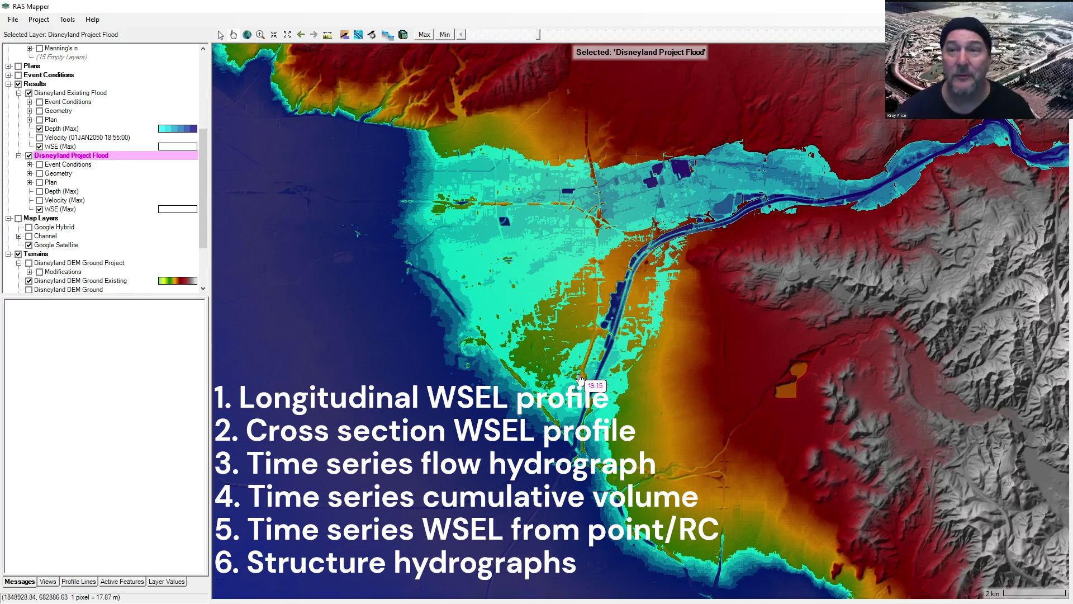
pyautogui.scroll(-3, 584, 380)
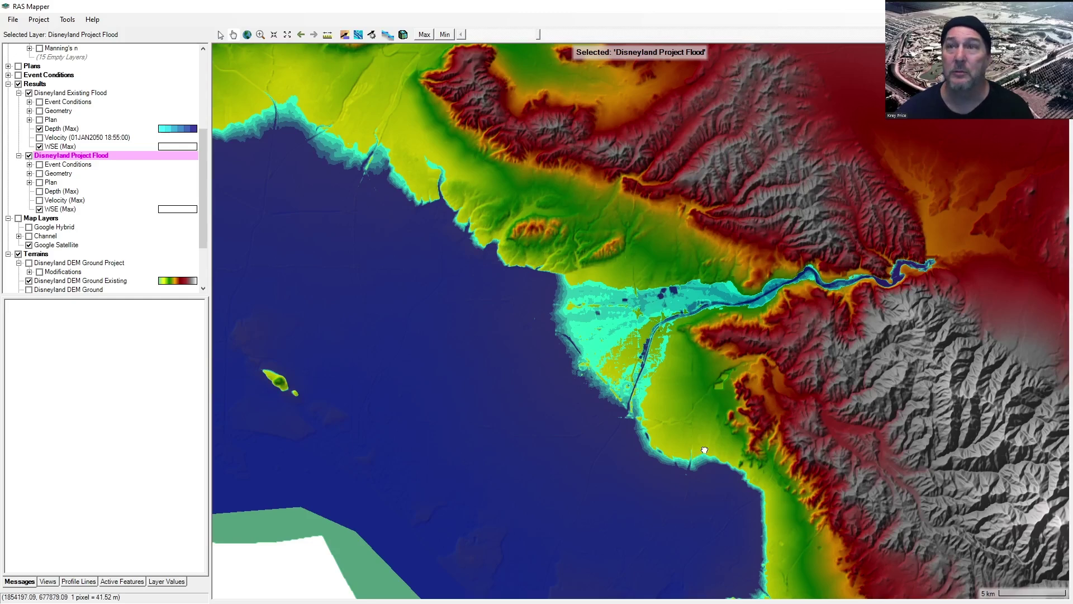
pyautogui.moveTo(704, 450); pyautogui.dragTo(615, 371)
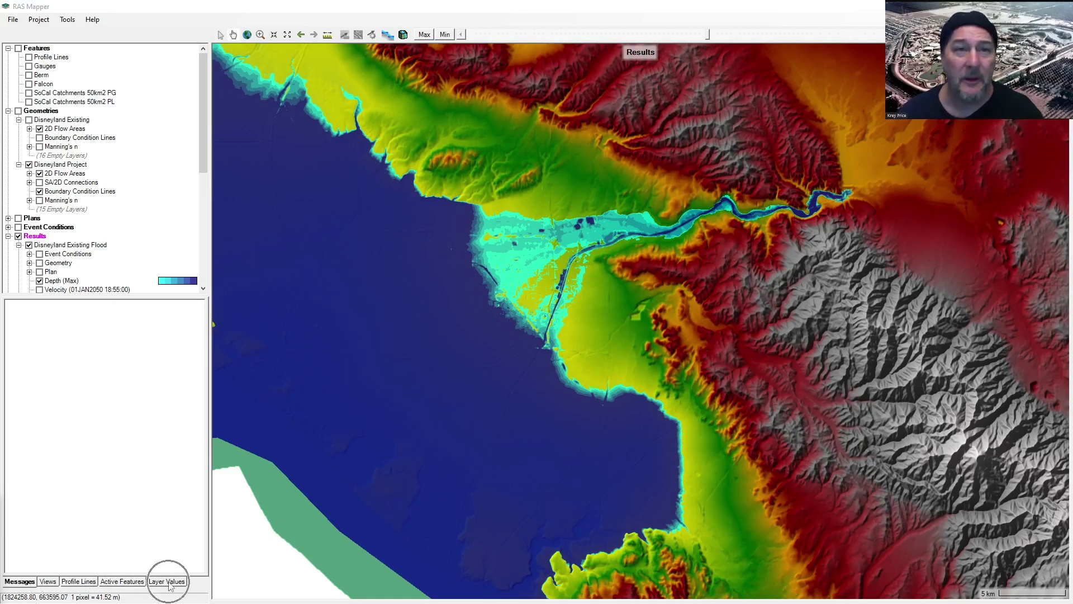
pyautogui.click(62, 281)
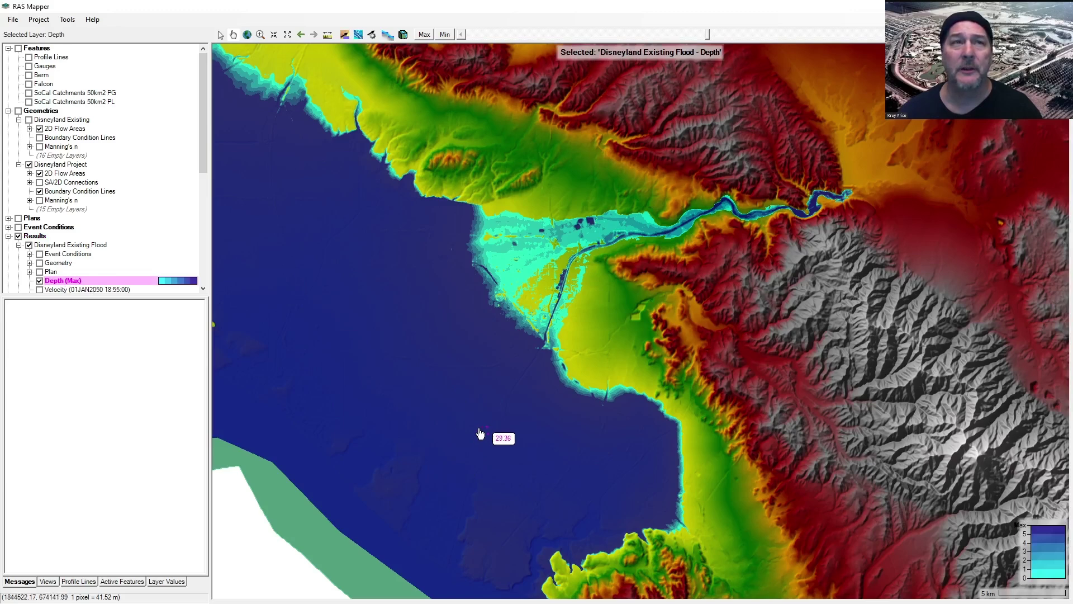
pyautogui.click(166, 582)
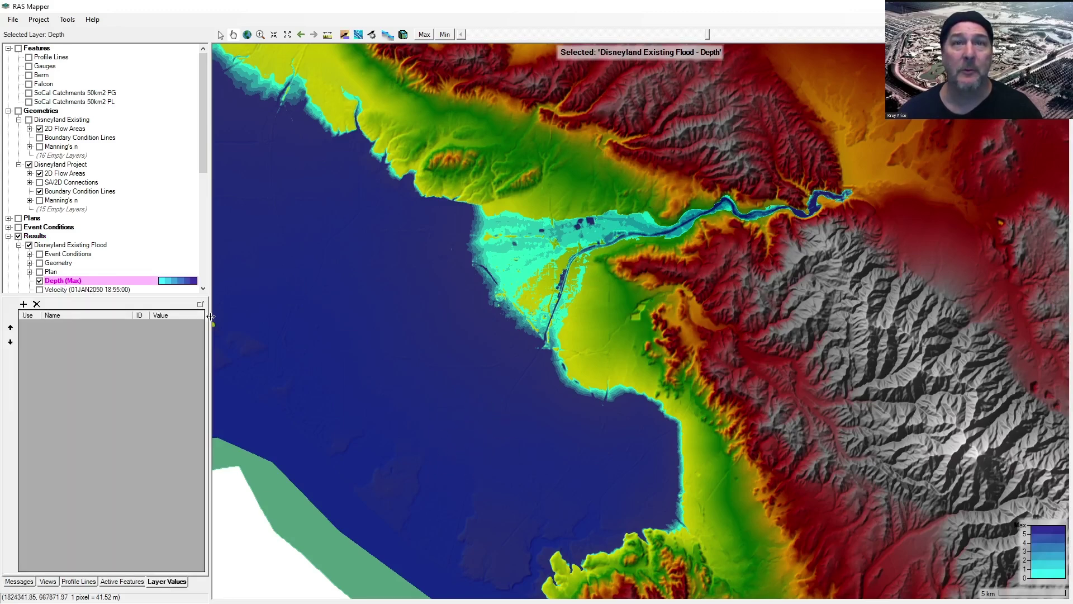
pyautogui.scroll(-2, 98, 256)
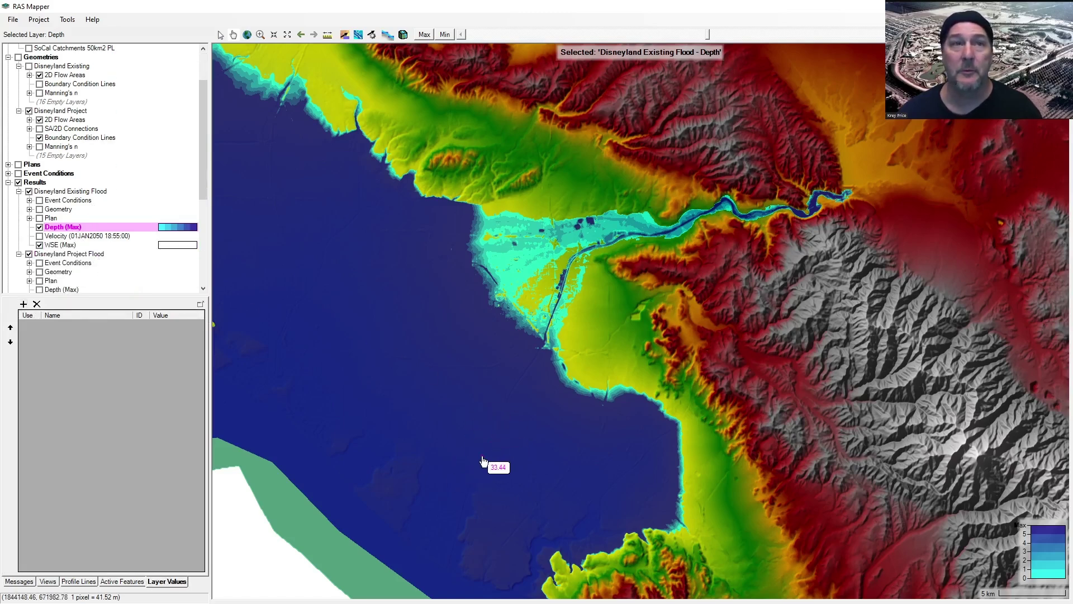
# Step: Show the Gauges feature layer on the map and go through gauge features 3, 2, 1 and 0 in the active features
pyautogui.click(122, 581)
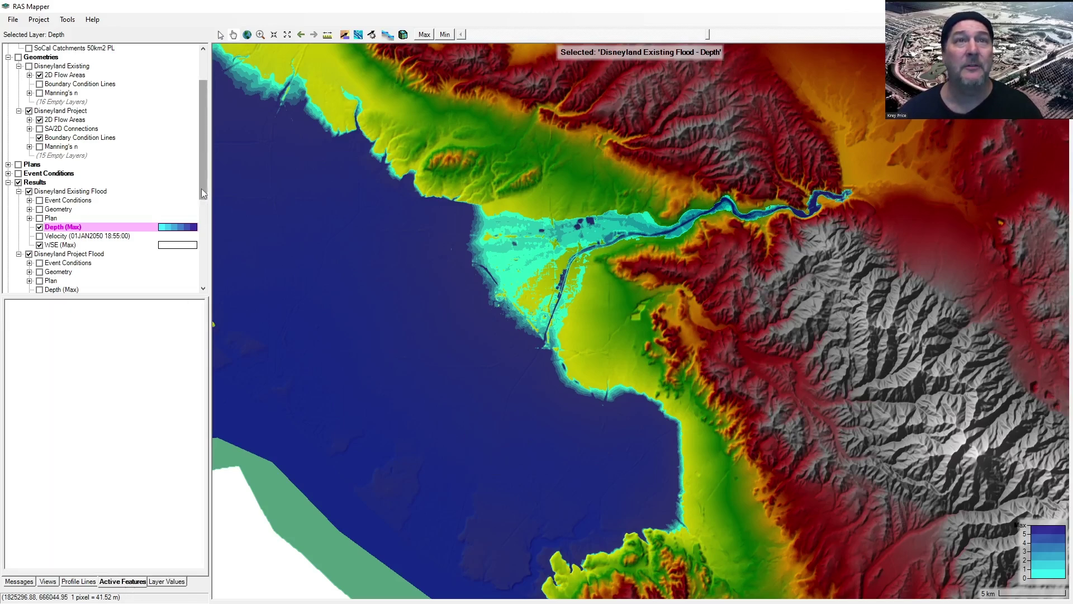
pyautogui.scroll(2, 205, 145)
pyautogui.click(18, 48)
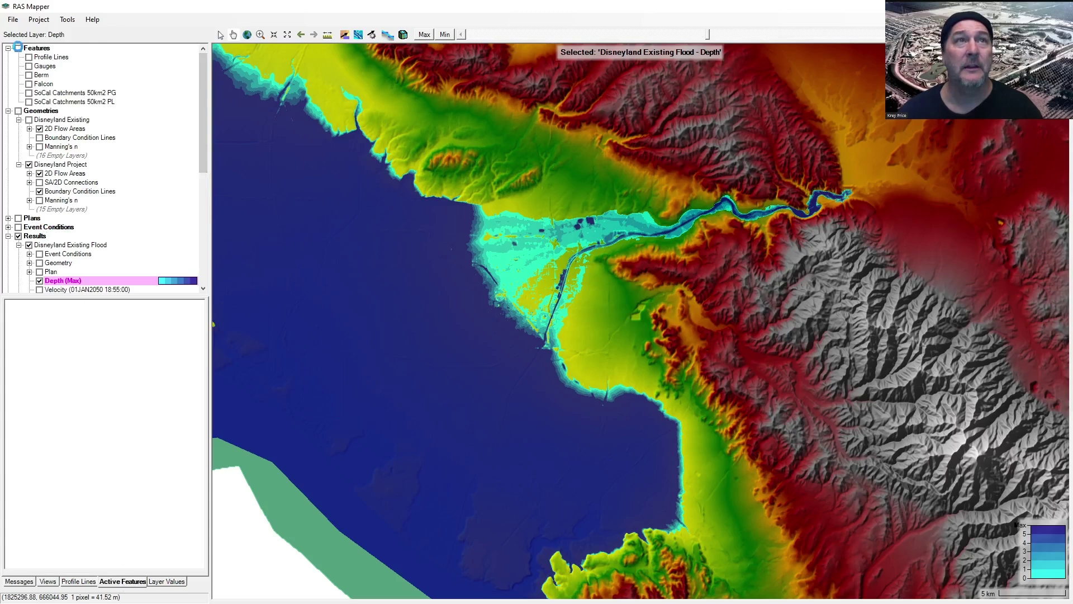
pyautogui.click(29, 66)
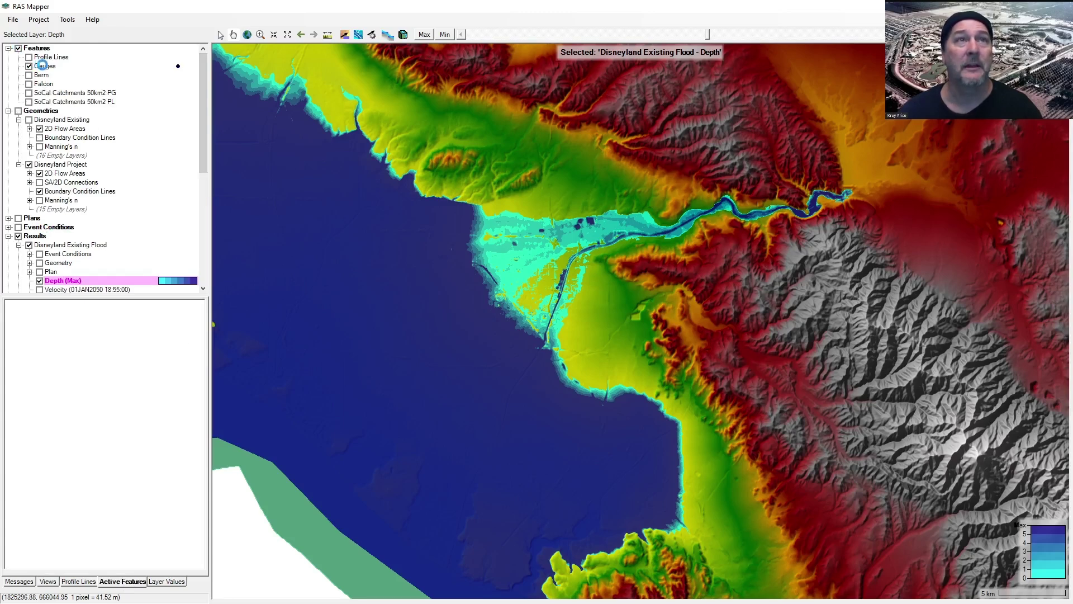
pyautogui.click(43, 66)
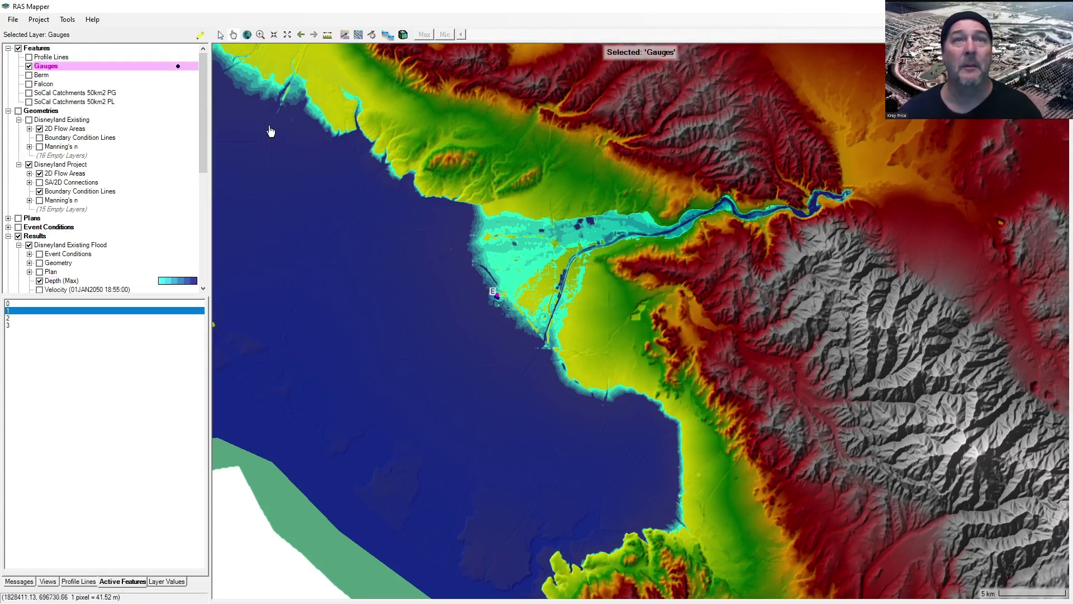
pyautogui.click(25, 325)
pyautogui.click(23, 317)
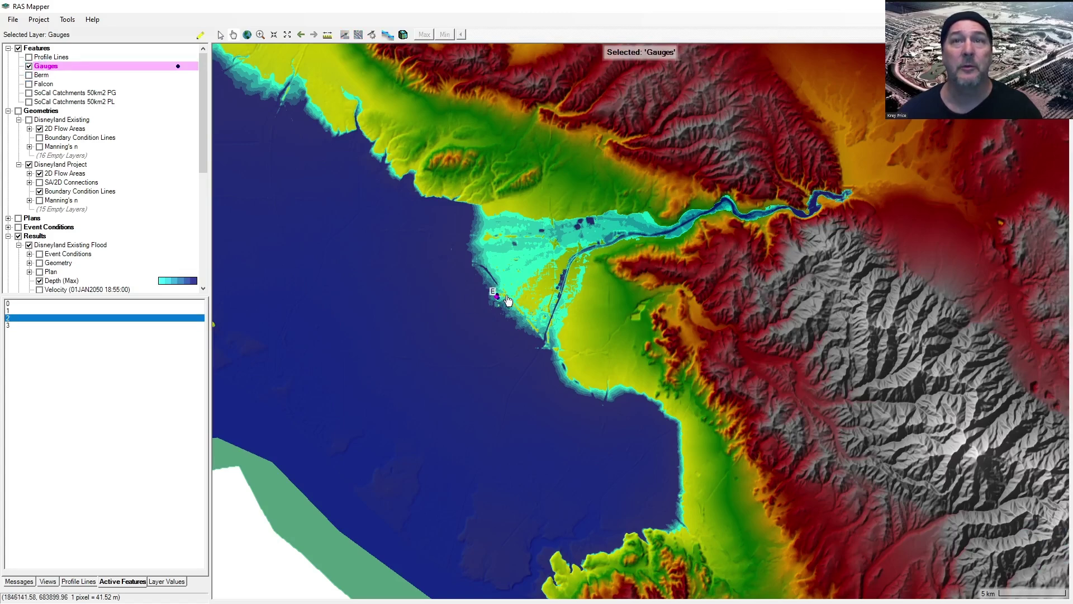
pyautogui.click(49, 311)
pyautogui.click(48, 303)
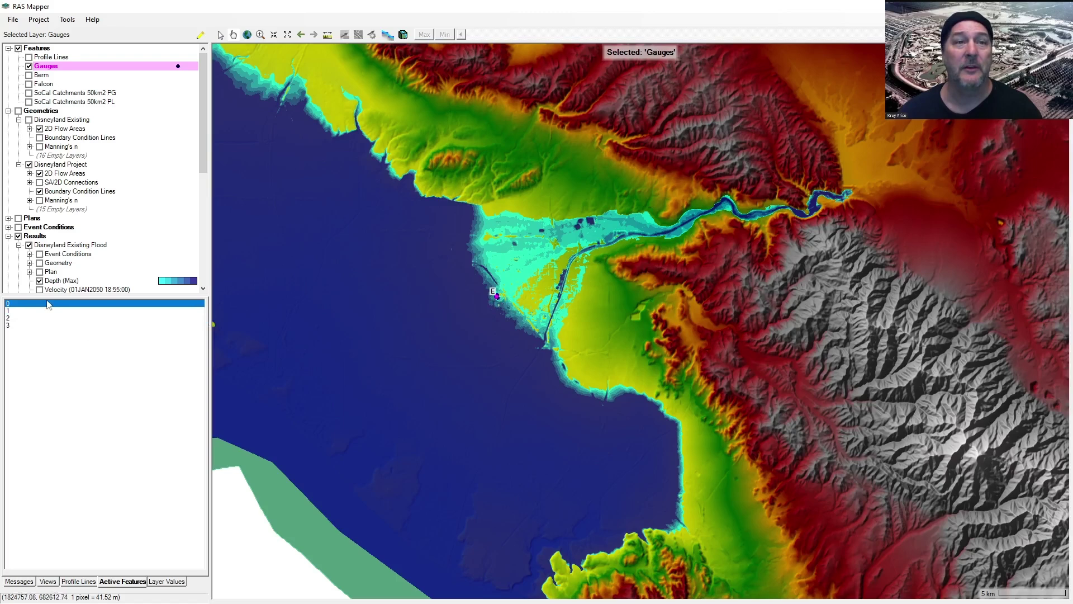
# Step: Delete Profile Line 1 from the profile lines, keeping QA and Floodway
pyautogui.click(82, 582)
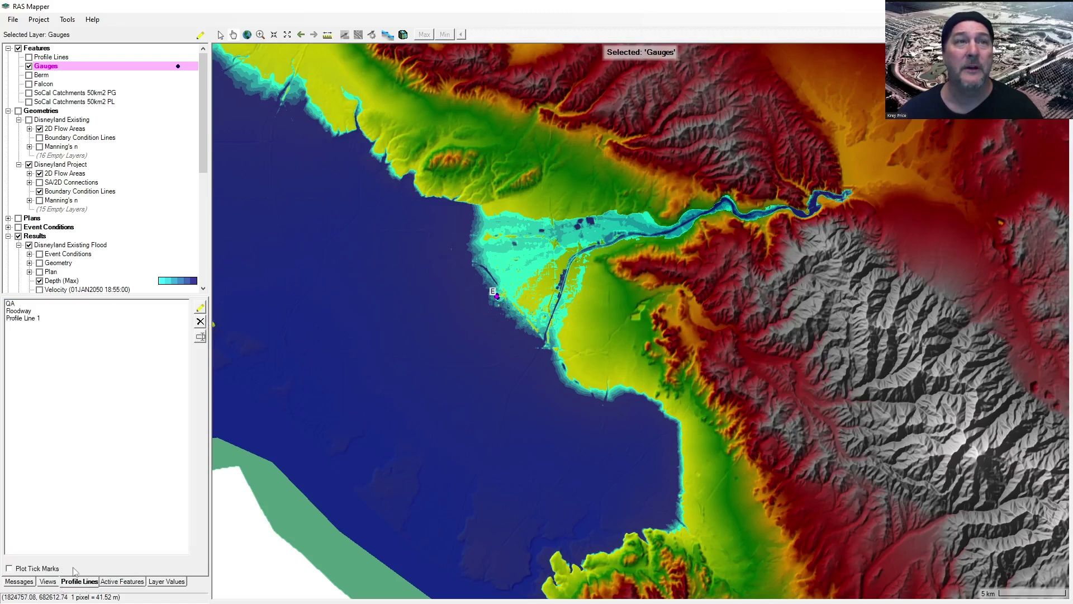
pyautogui.click(30, 318)
pyautogui.click(200, 321)
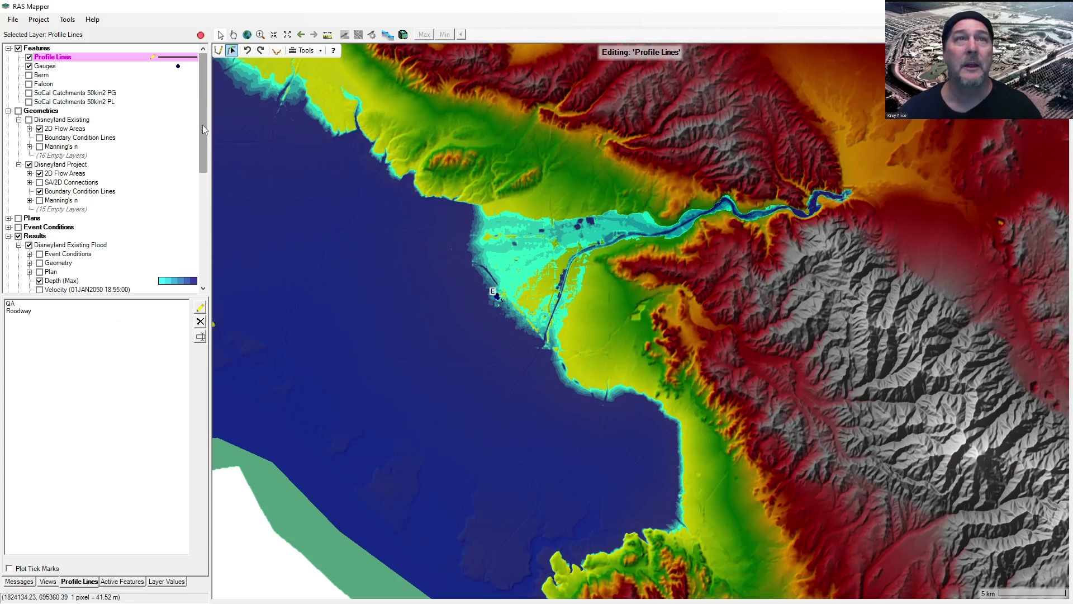
# Step: Set the Disneyland Existing Flood depth map to the time step 01JAN2050 22:50:00
pyautogui.moveTo(202, 125); pyautogui.dragTo(202, 191)
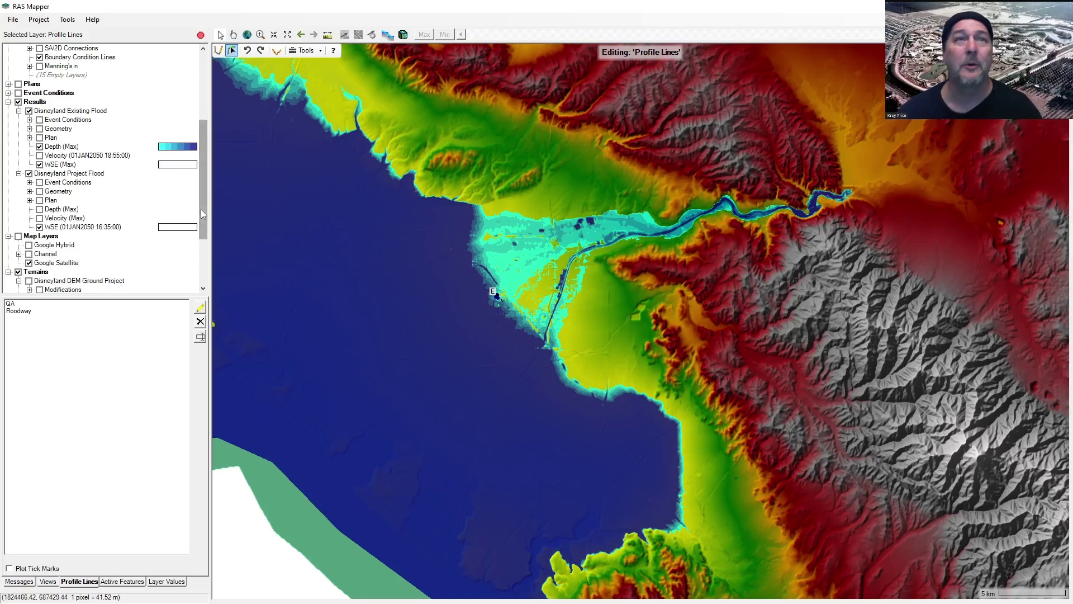
pyautogui.click(59, 149)
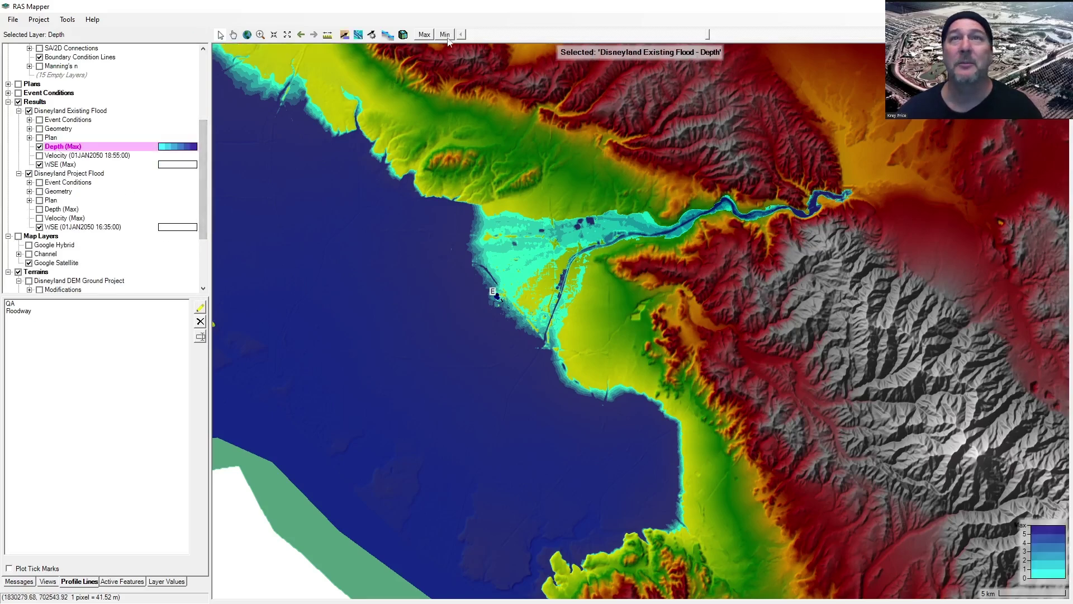
pyautogui.click(699, 38)
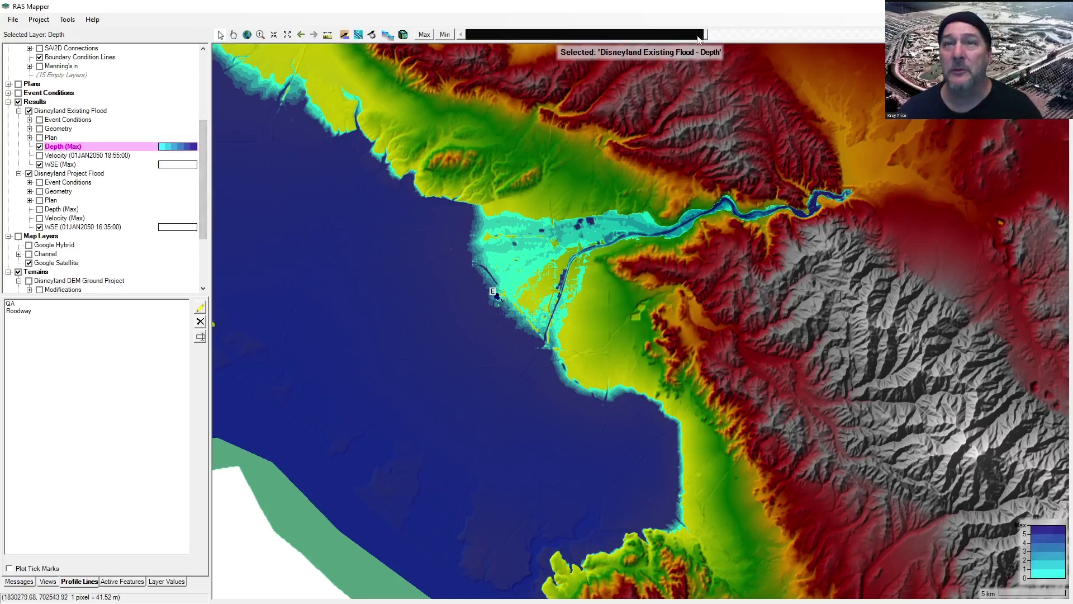
pyautogui.click(716, 39)
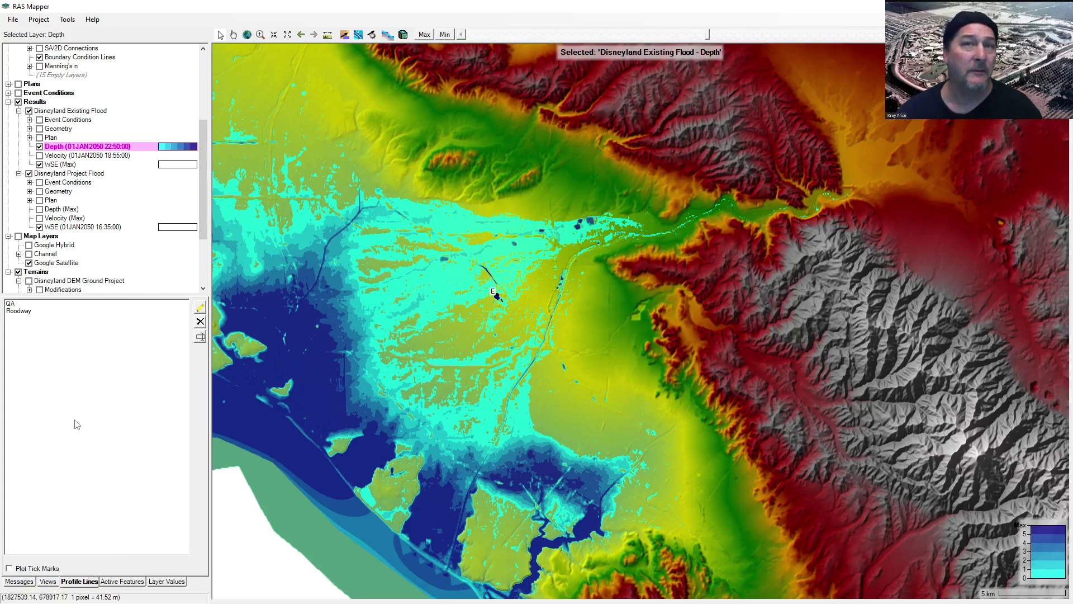
pyautogui.rightClick(56, 408)
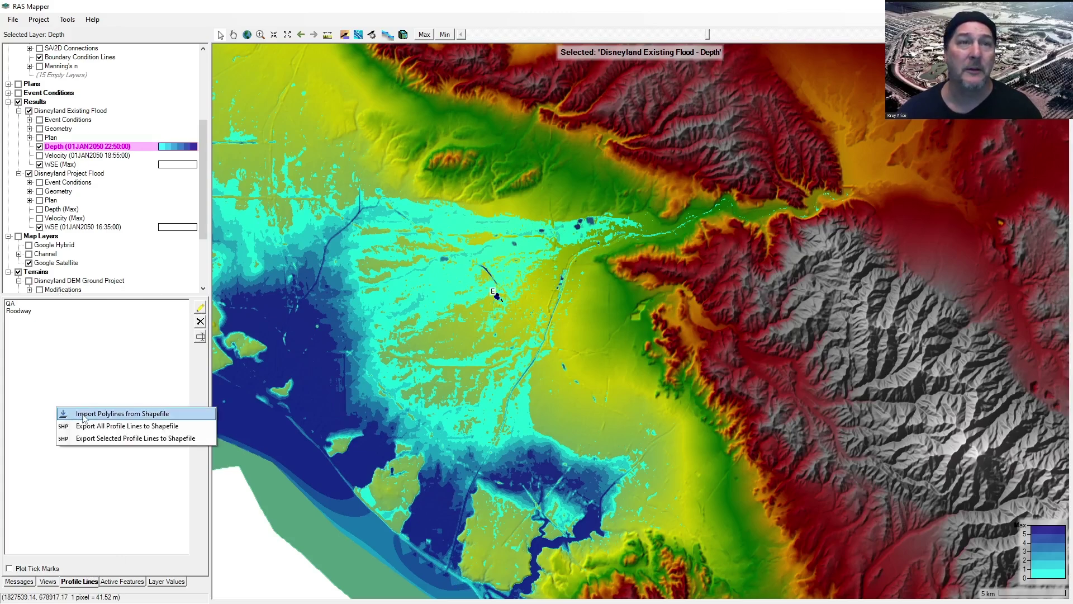
pyautogui.click(58, 370)
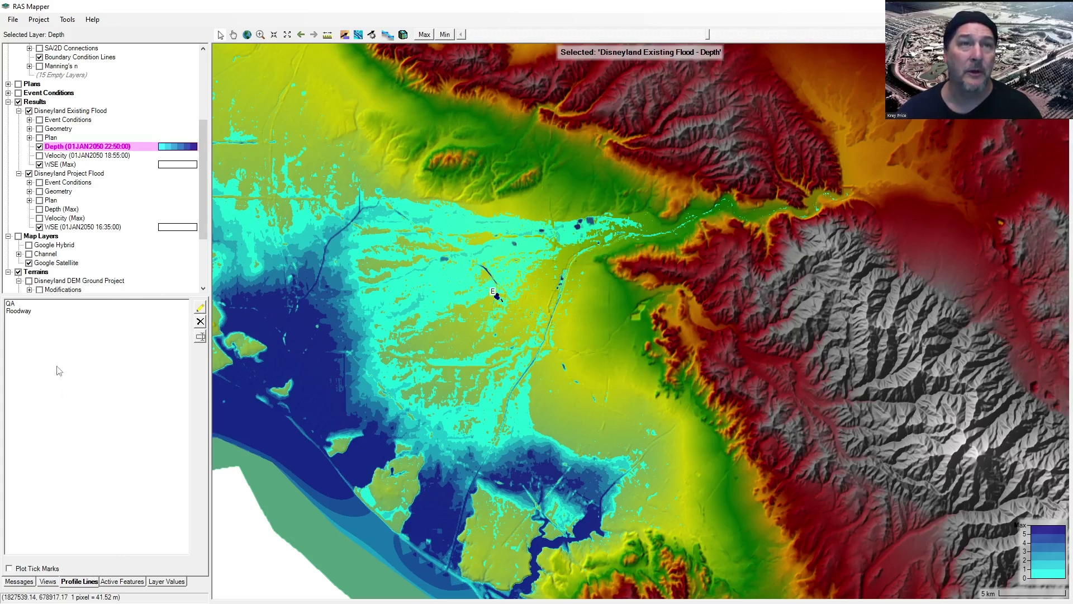
# Step: Draw a new profile line along the river channel from the upstream end of the canyon, across the plain, to the coast
pyautogui.click(200, 307)
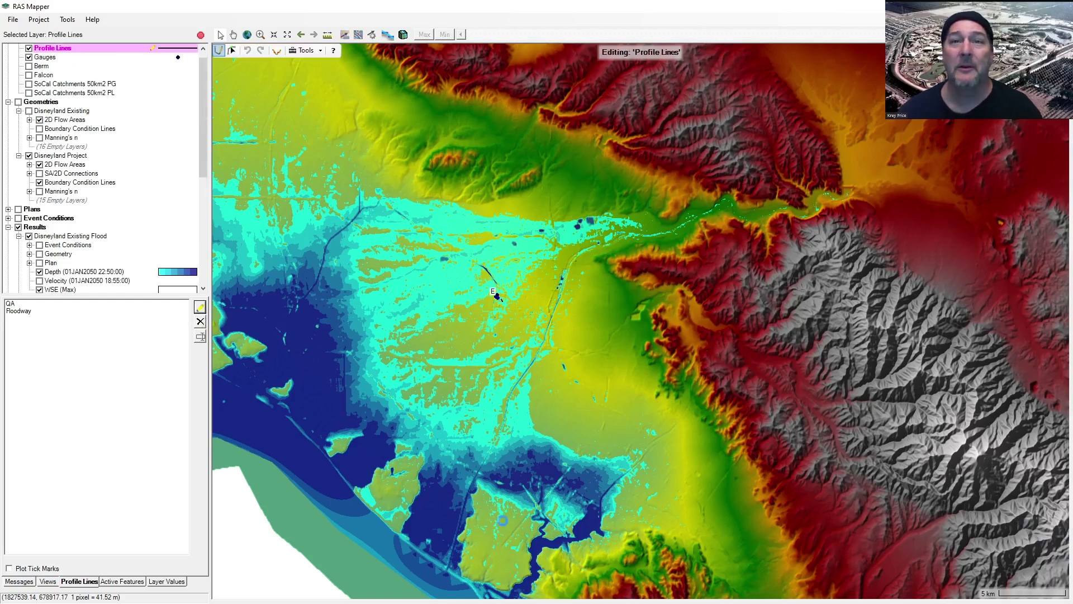
pyautogui.click(853, 187)
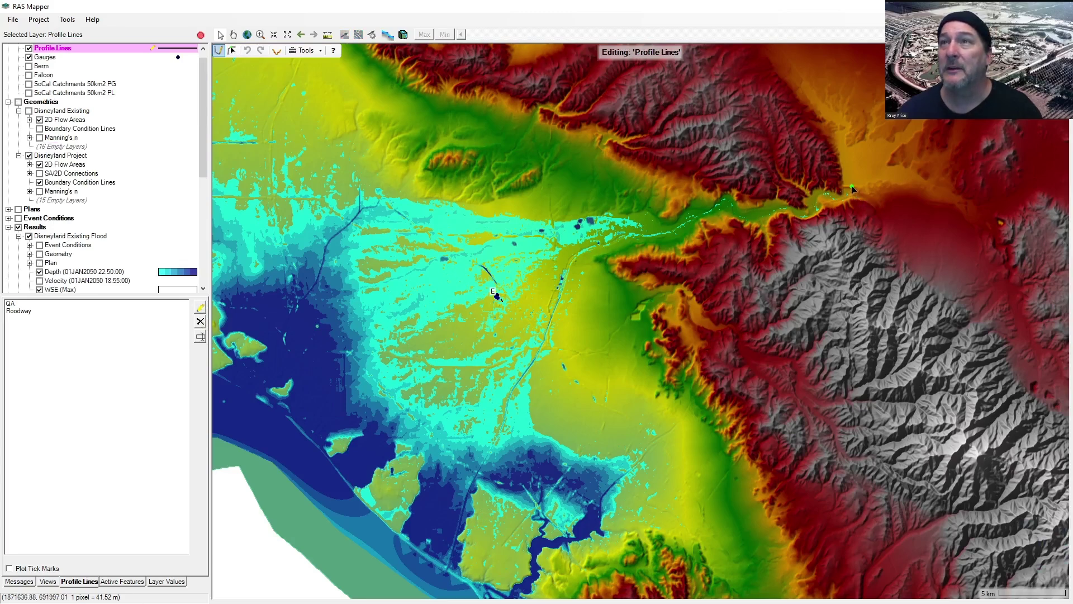
pyautogui.doubleClick(850, 190)
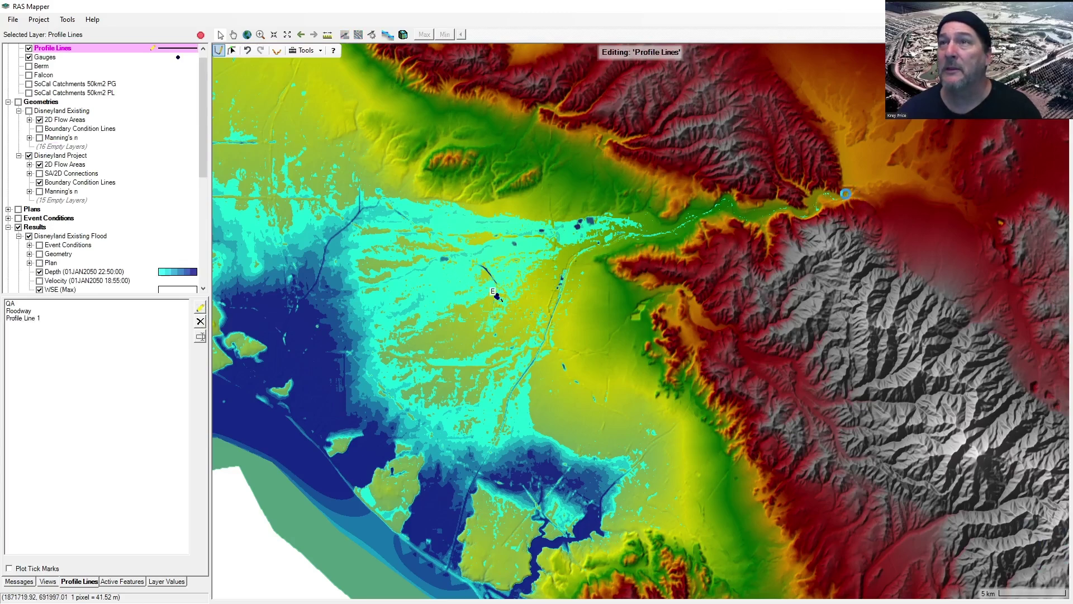
pyautogui.click(839, 198)
pyautogui.click(833, 194)
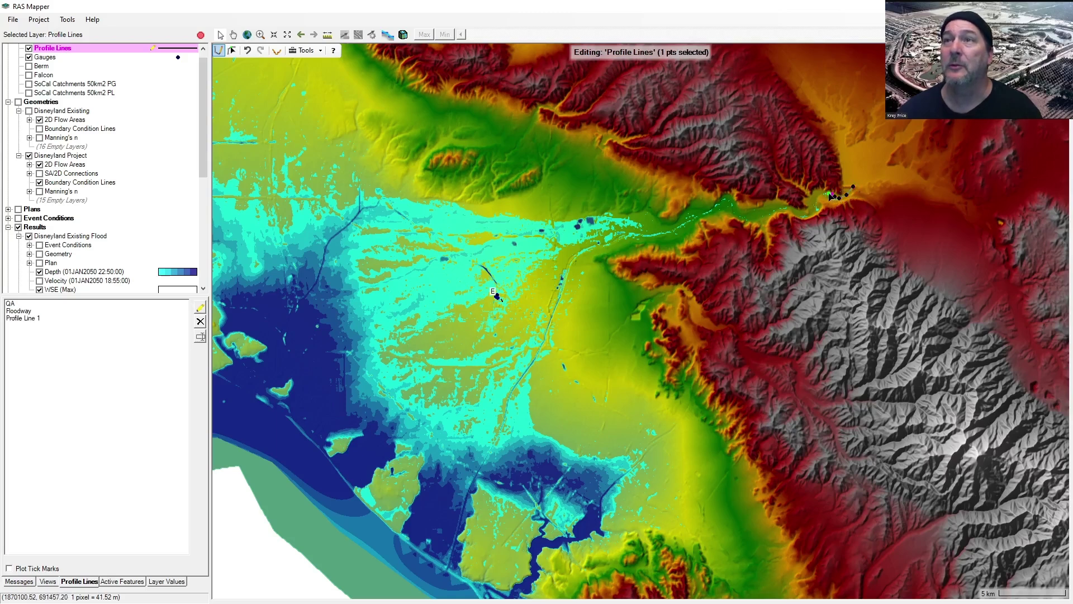
pyautogui.click(823, 193)
pyautogui.click(816, 201)
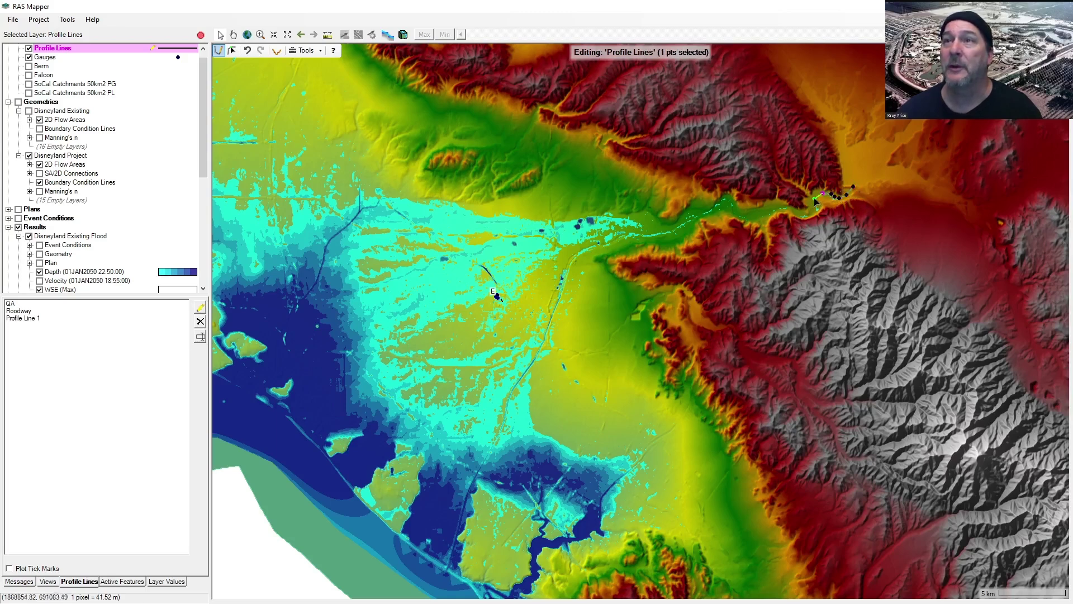
pyautogui.click(816, 206)
pyautogui.click(813, 213)
pyautogui.click(805, 216)
pyautogui.click(797, 213)
pyautogui.click(786, 207)
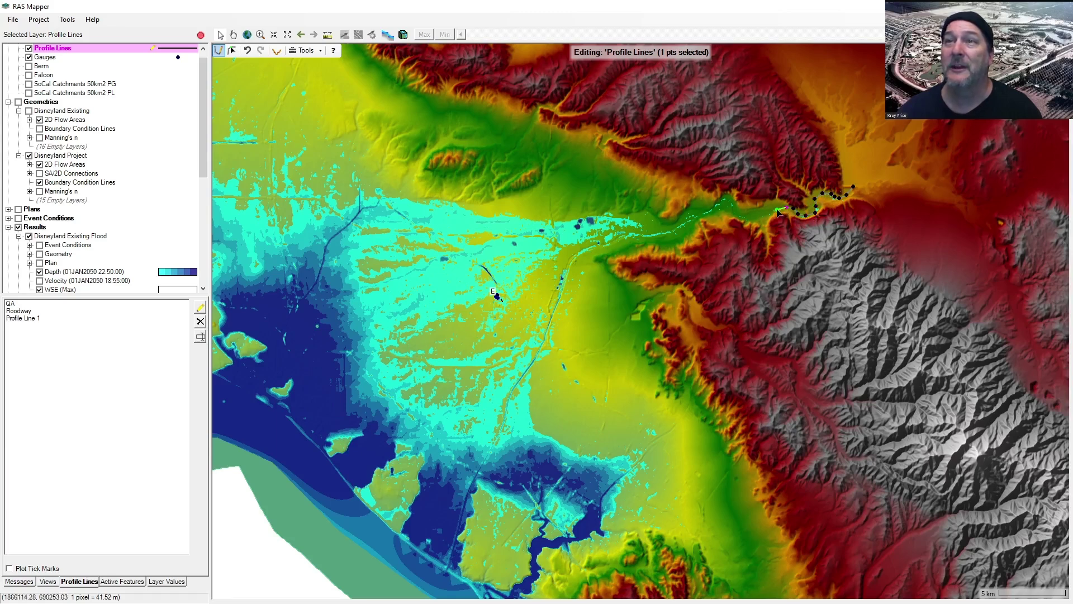
pyautogui.click(776, 208)
pyautogui.click(746, 218)
pyautogui.click(735, 211)
pyautogui.click(718, 206)
pyautogui.click(704, 215)
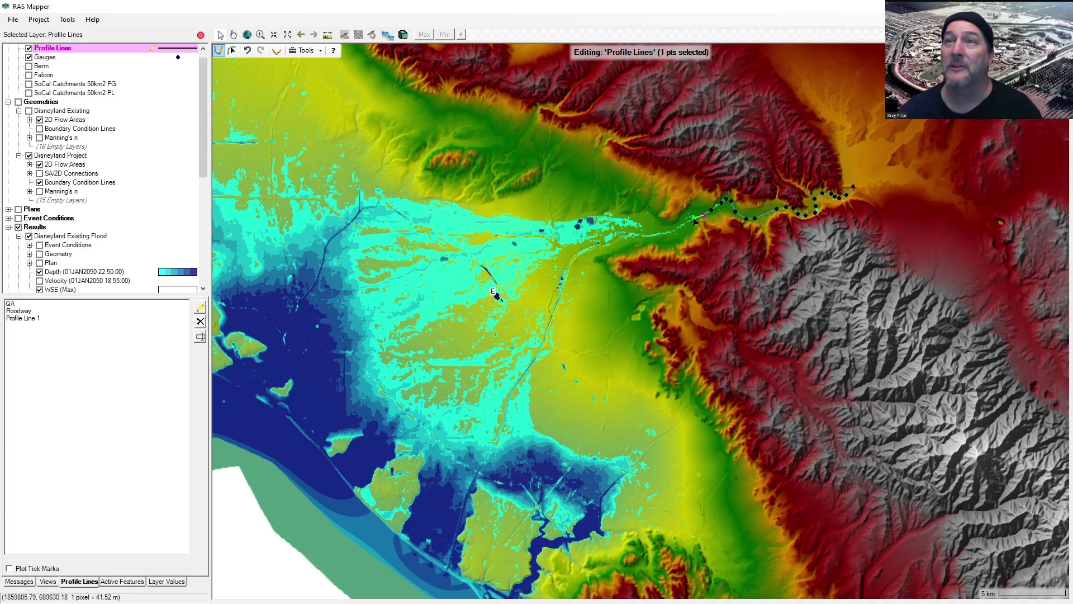
pyautogui.click(695, 217)
pyautogui.click(658, 235)
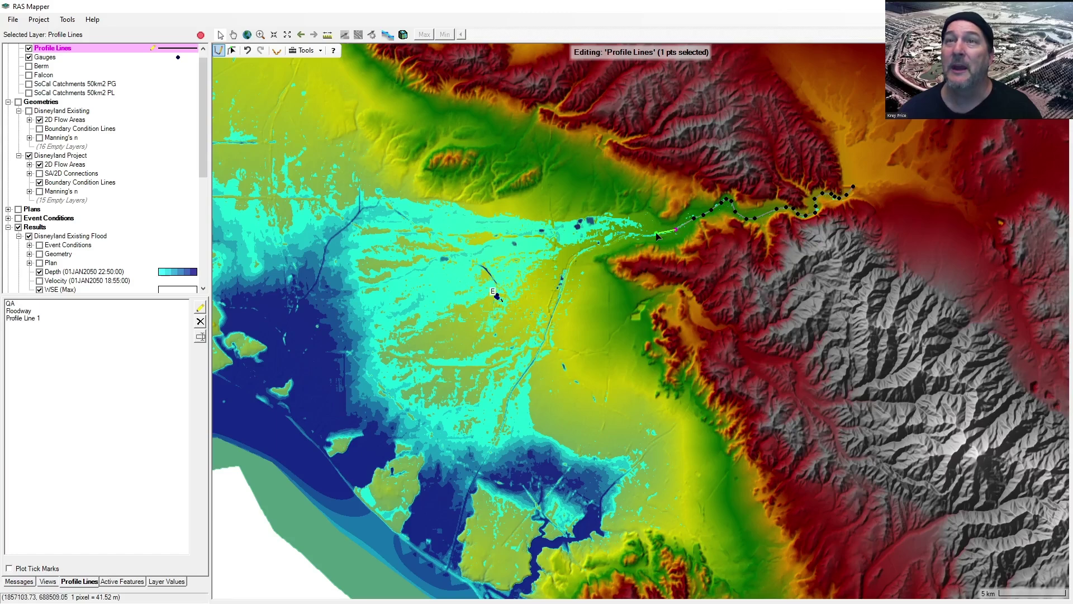
pyautogui.click(656, 233)
pyautogui.click(640, 236)
pyautogui.click(627, 233)
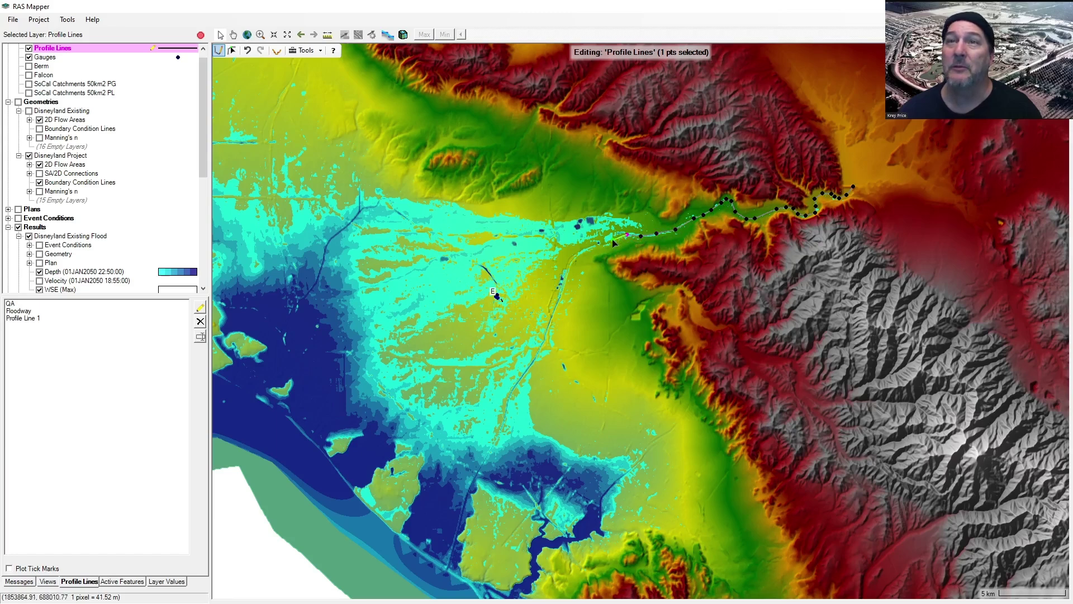
pyautogui.click(608, 237)
pyautogui.click(586, 249)
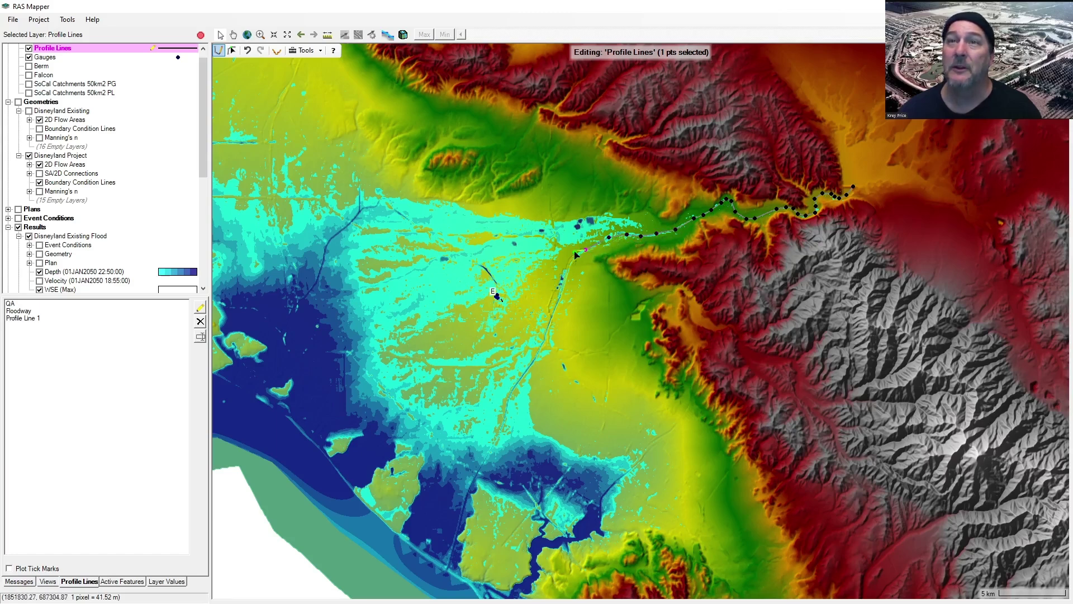
pyautogui.click(571, 261)
pyautogui.click(565, 279)
pyautogui.click(547, 331)
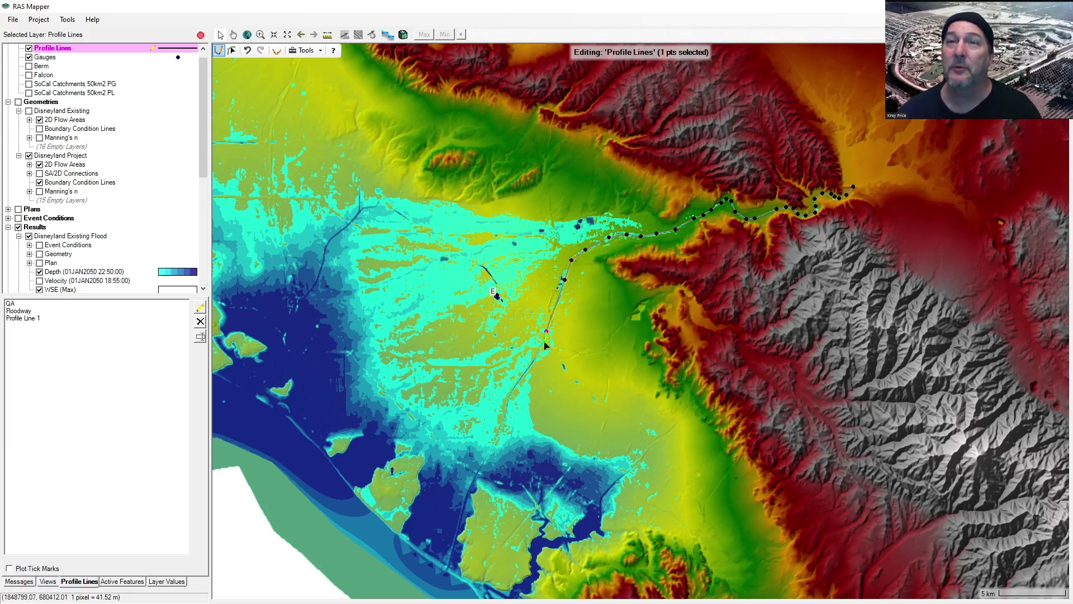
pyautogui.click(545, 342)
pyautogui.click(531, 364)
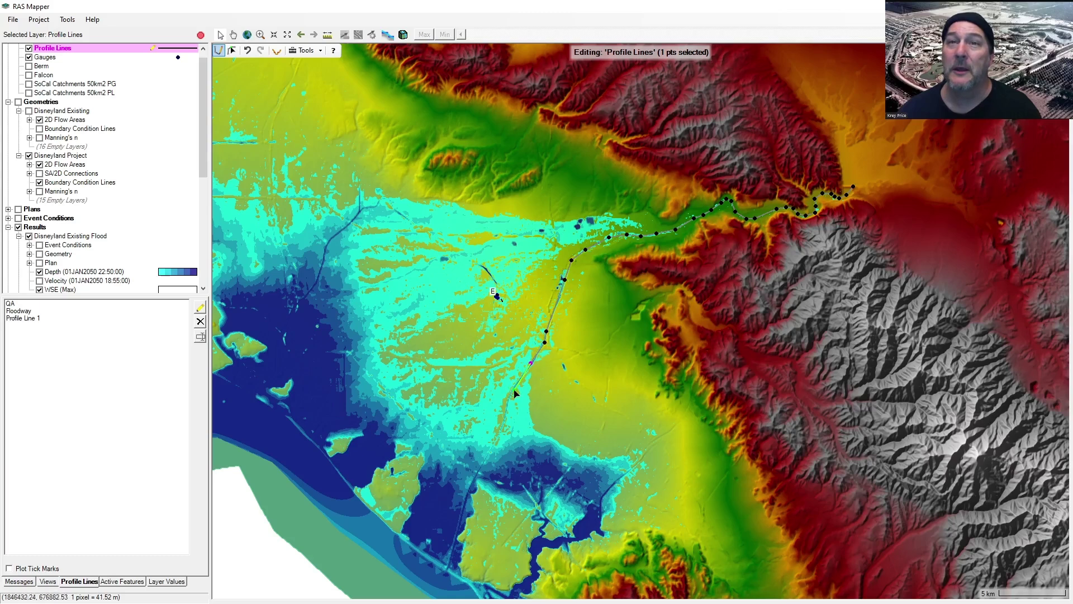
pyautogui.click(512, 389)
pyautogui.click(506, 404)
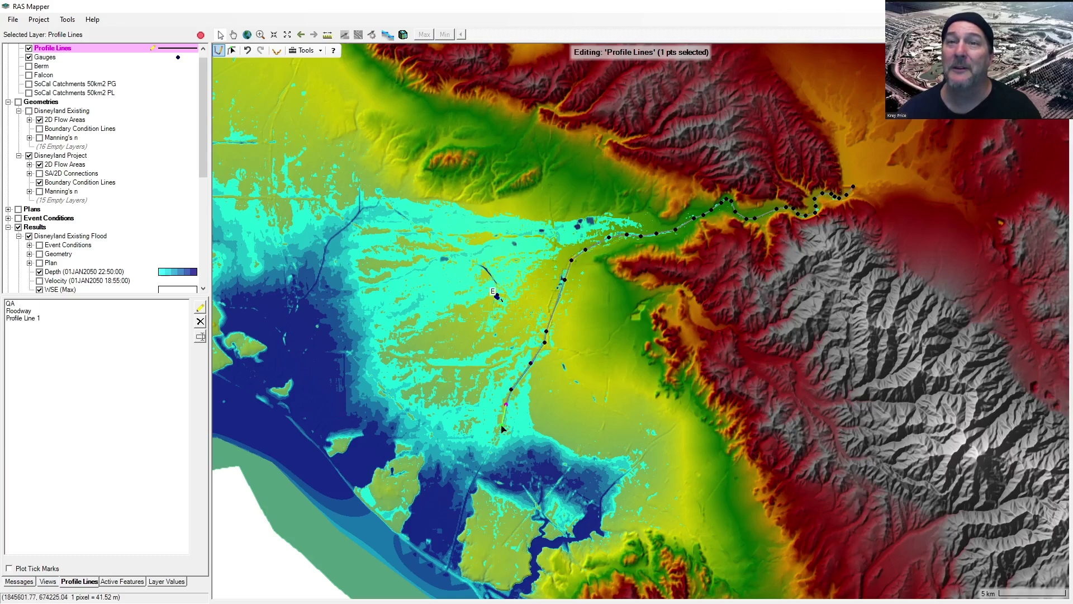
pyautogui.click(502, 426)
pyautogui.click(492, 447)
pyautogui.click(474, 478)
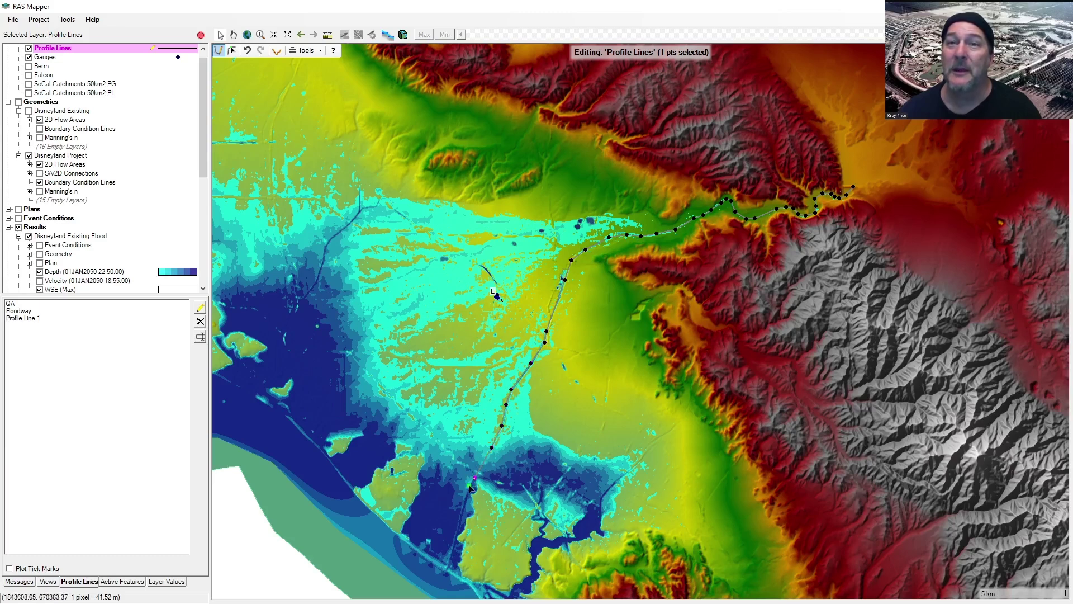
pyautogui.click(464, 504)
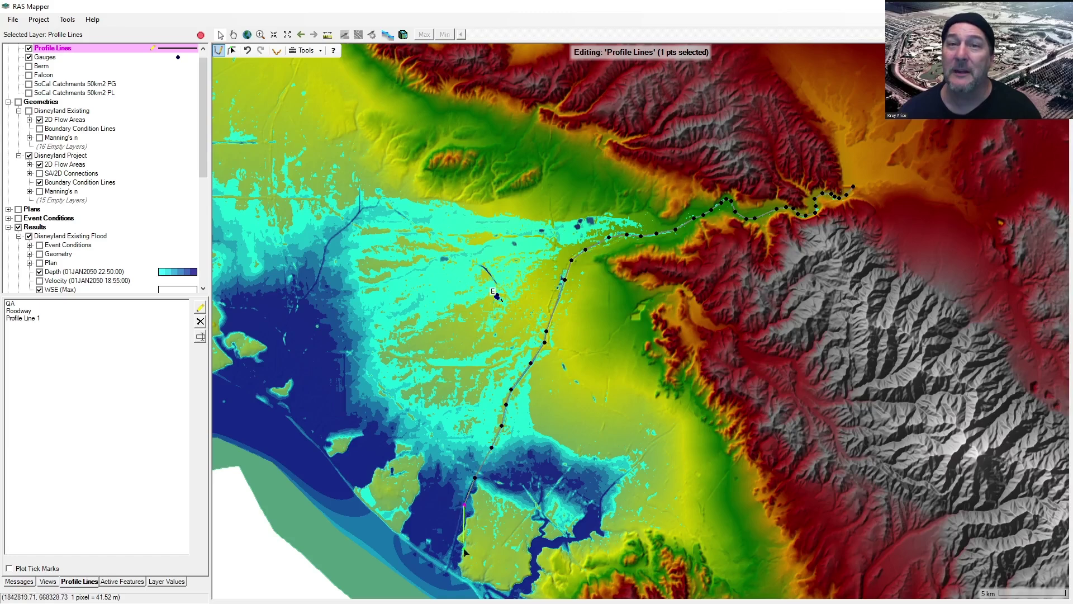
pyautogui.doubleClick(446, 574)
# Step: Name the new profile line Santa Ana River CL and turn on tick marks for the profile lines
pyautogui.write('Santa Ana R')
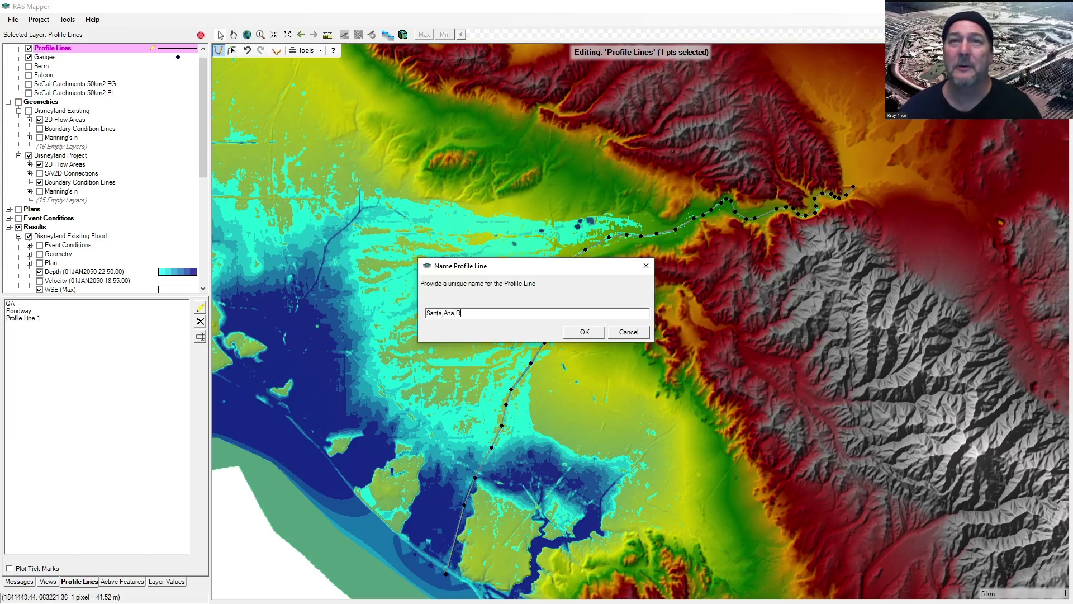
pyautogui.write('iver CL')
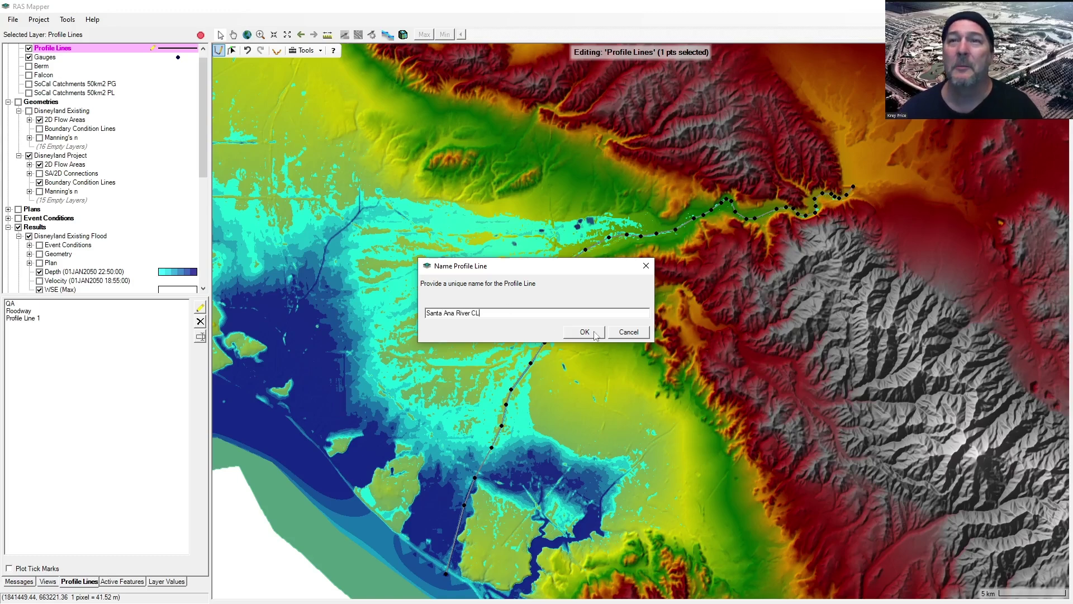
pyautogui.click(585, 332)
pyautogui.click(851, 176)
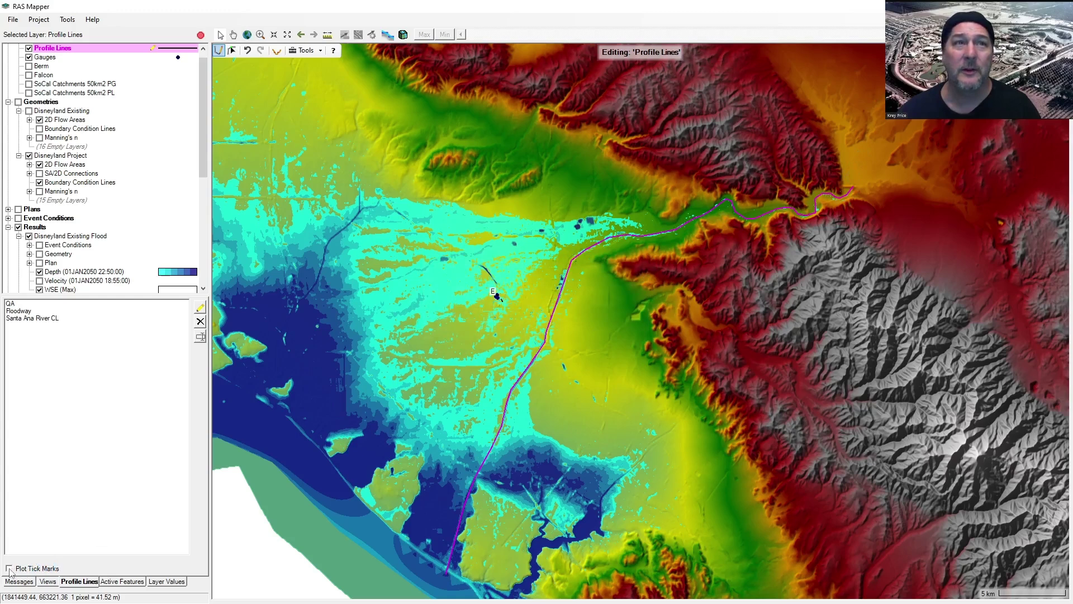
pyautogui.click(46, 319)
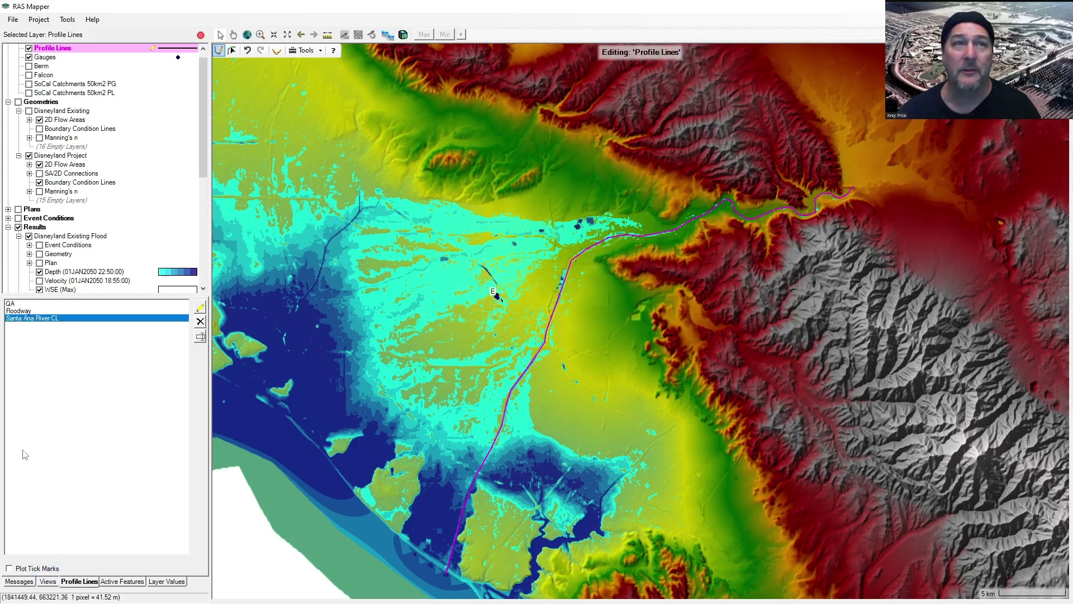
pyautogui.click(17, 569)
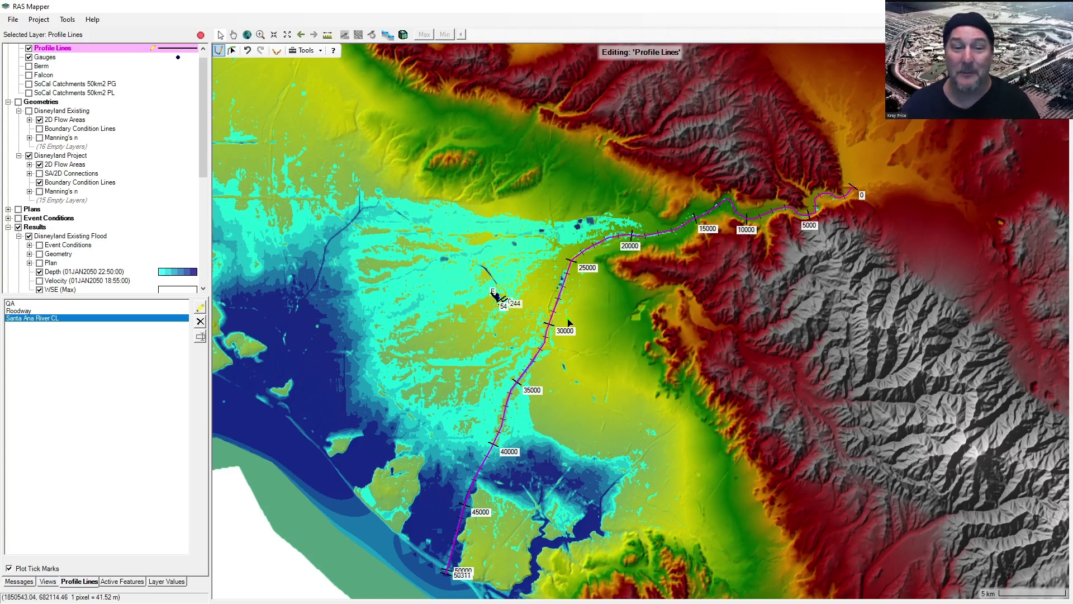
# Step: Make the Disneyland Existing Flood maximum WSE the selected layer and hide the Gauges and Profile Lines feature layers
pyautogui.scroll(-2, 204, 179)
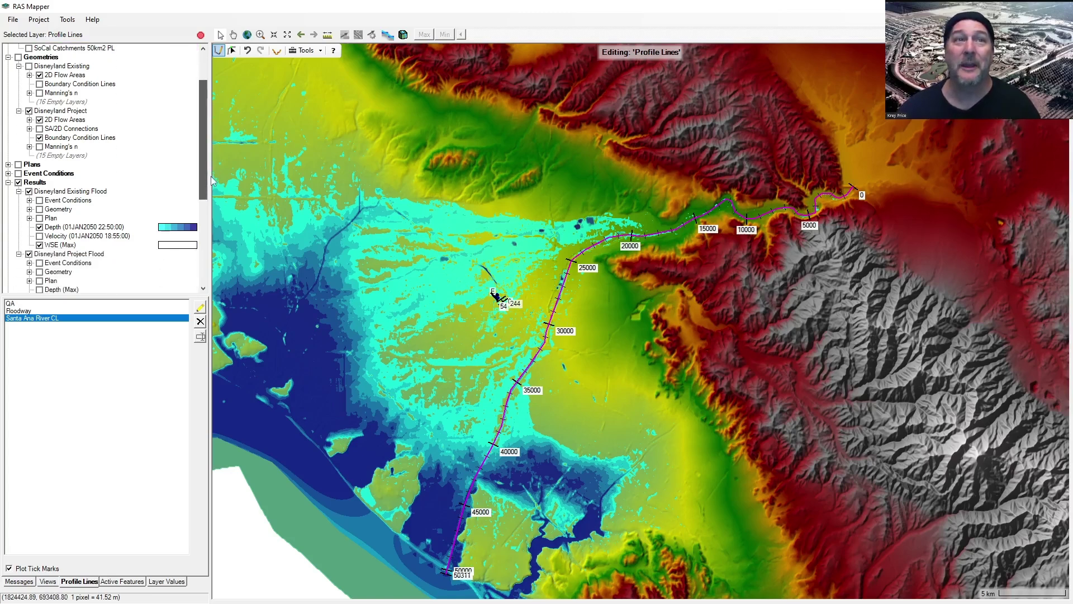
pyautogui.click(62, 244)
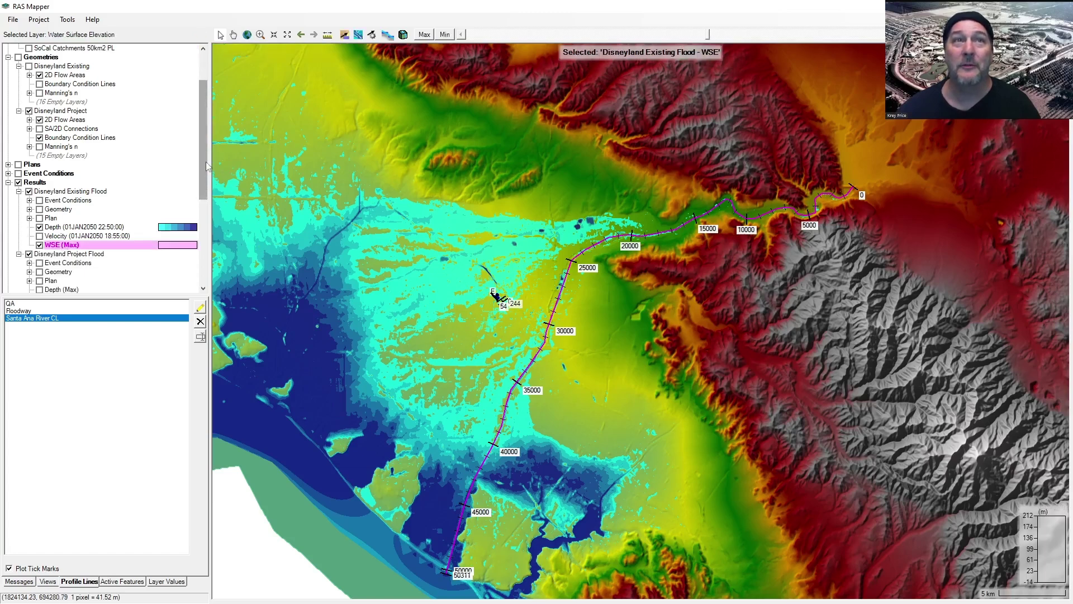
pyautogui.scroll(2, 208, 159)
pyautogui.scroll(1, 209, 145)
pyautogui.click(29, 66)
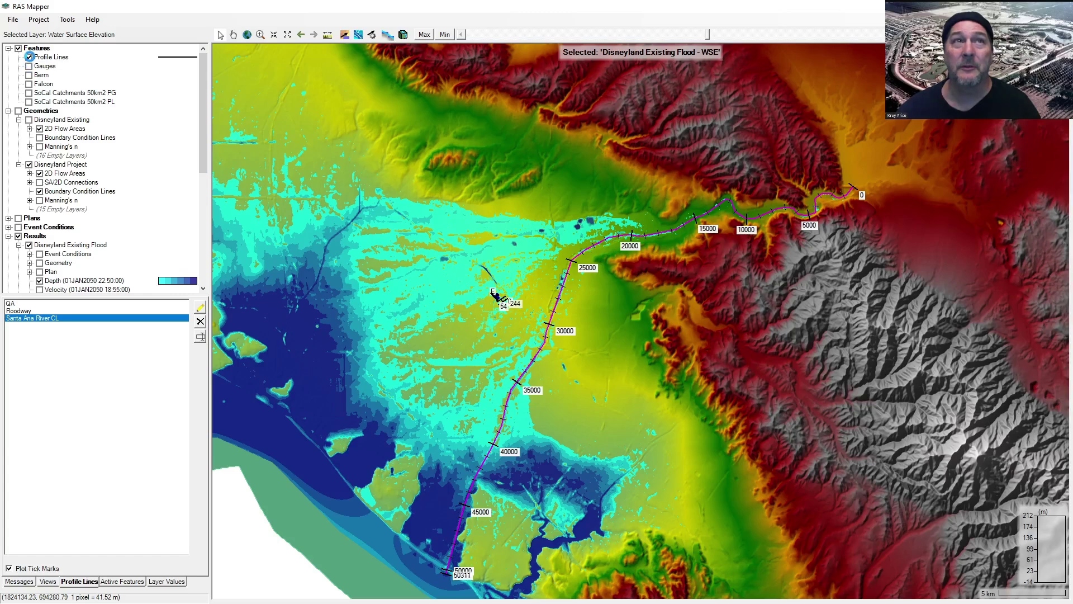
pyautogui.click(29, 56)
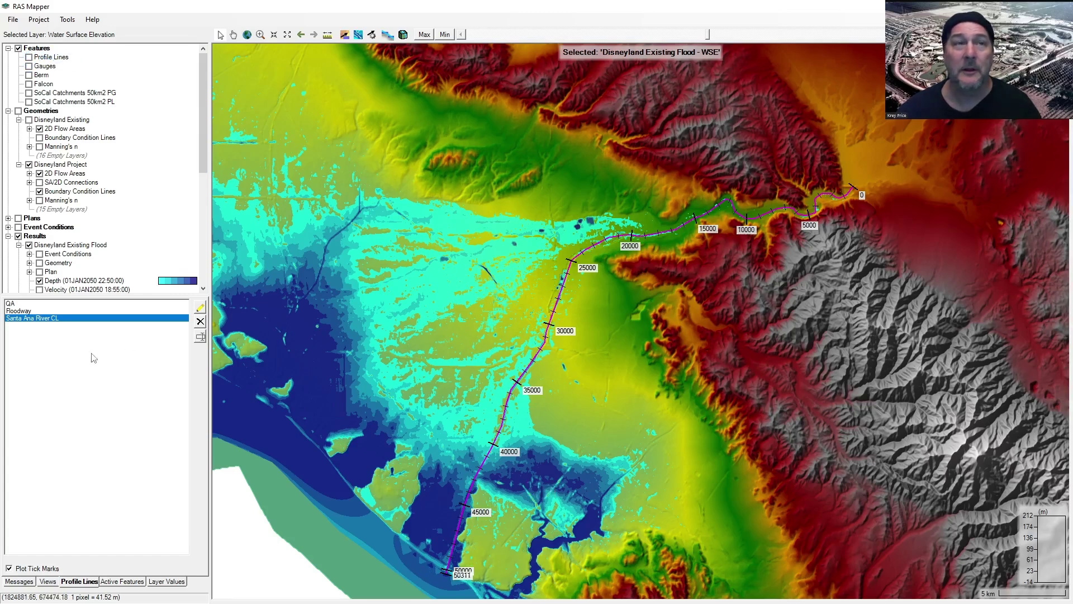
# Step: Plot the detailed WSE profile along Santa Ana River CL and examine the existing and project flood water surfaces
pyautogui.moveTo(203, 162); pyautogui.dragTo(207, 203)
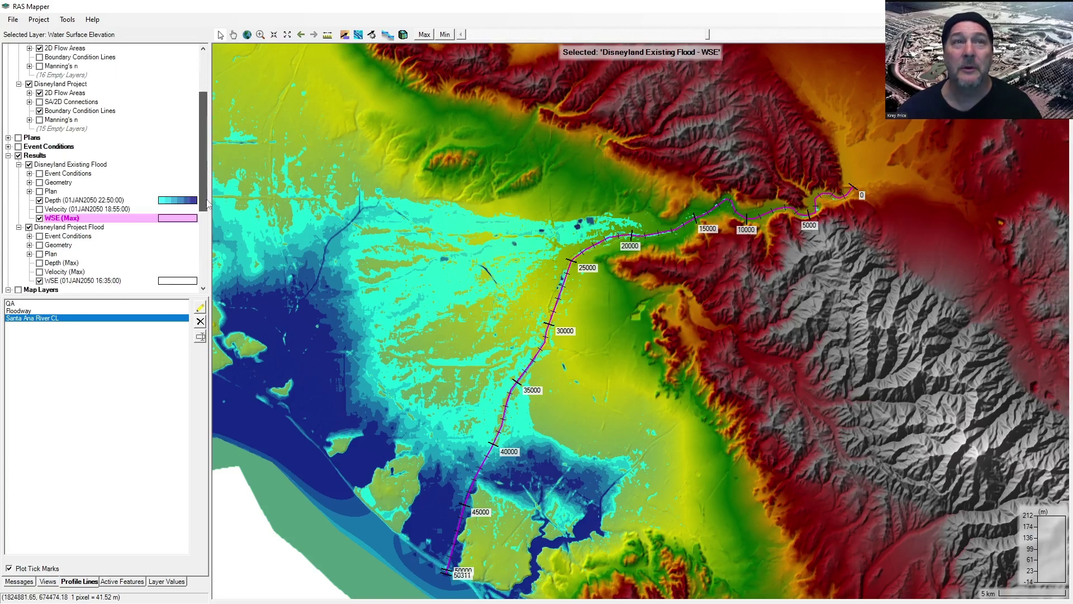
pyautogui.rightClick(74, 318)
pyautogui.moveTo(113, 329)
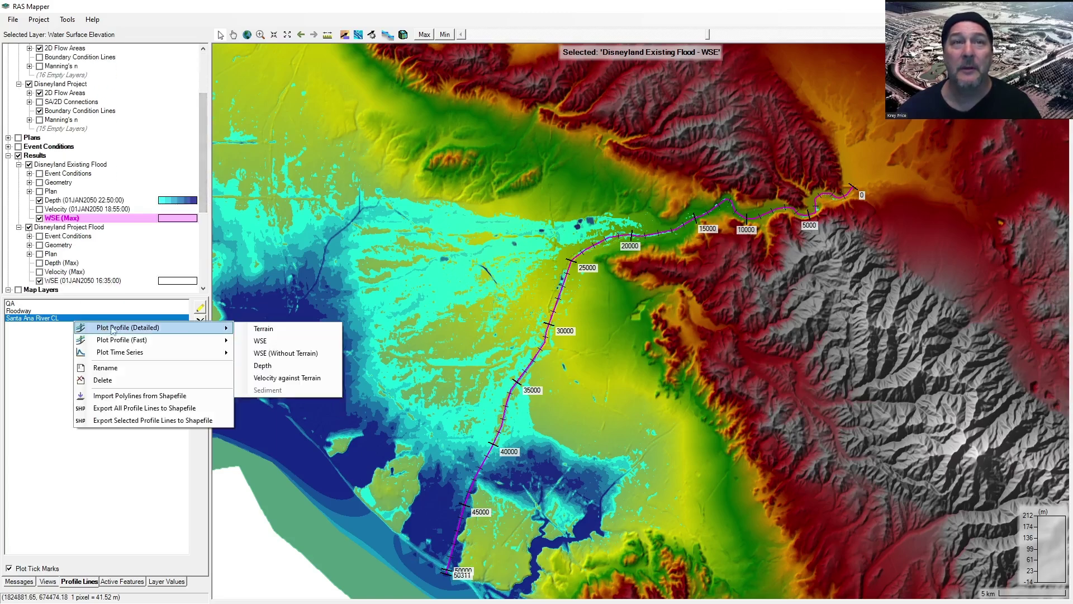
pyautogui.click(269, 341)
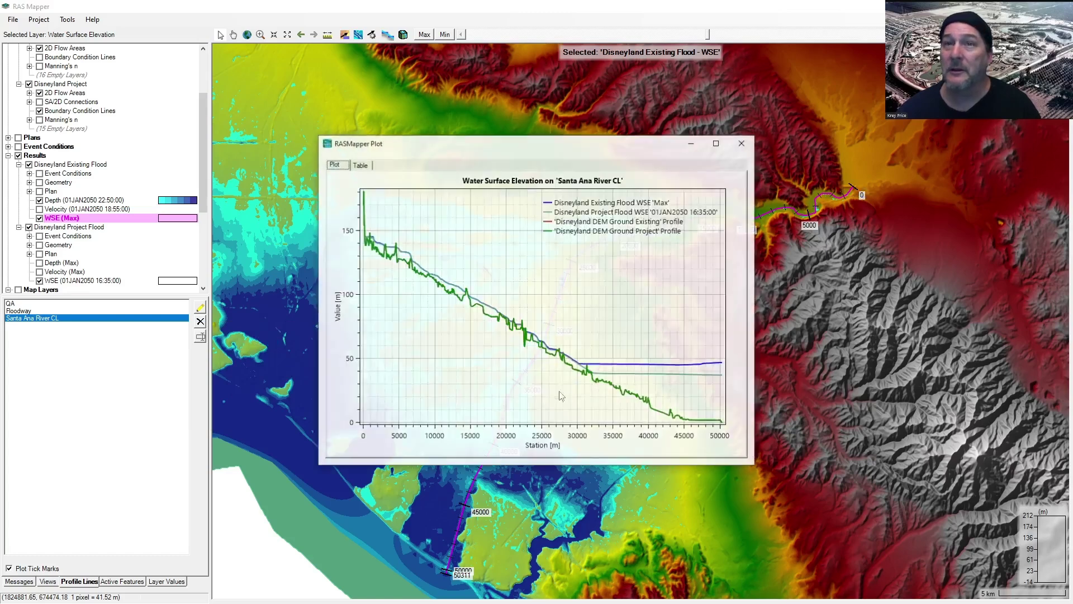
pyautogui.moveTo(615, 154); pyautogui.dragTo(663, 156)
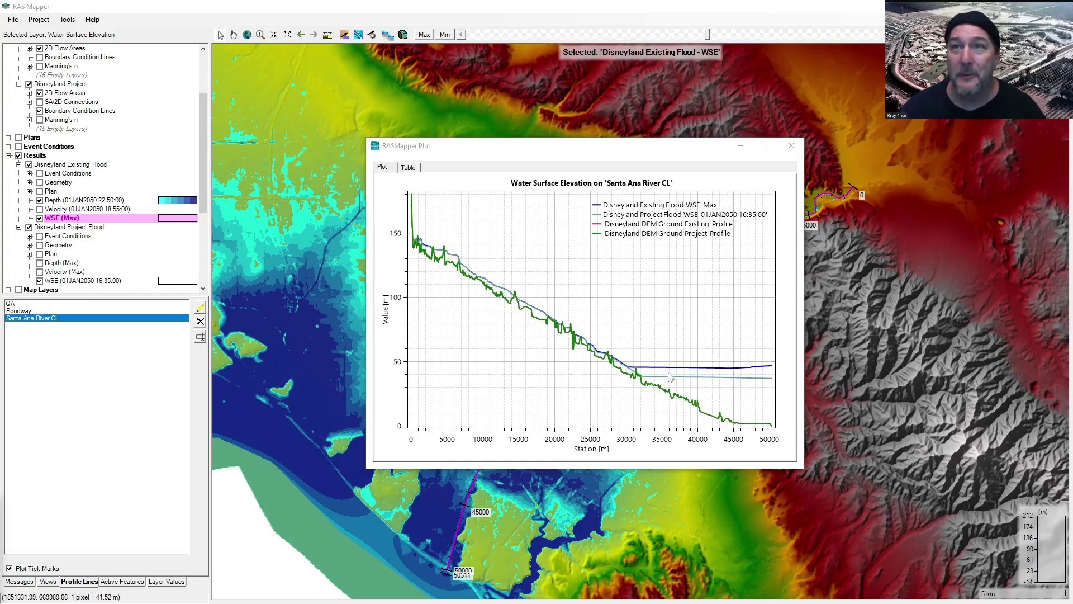
pyautogui.moveTo(674, 390)
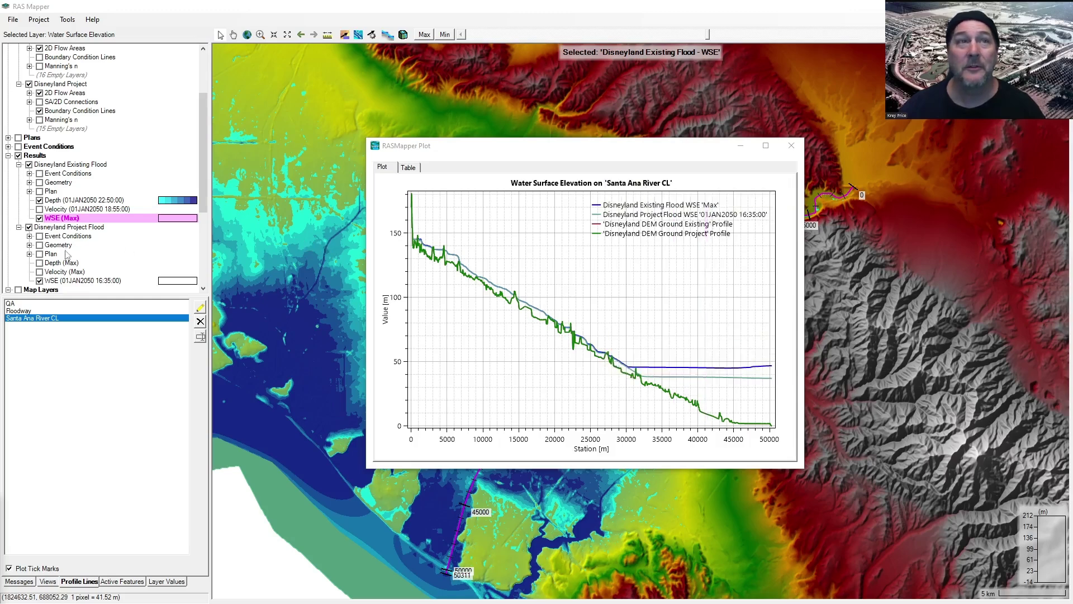
# Step: Set the Disneyland Project Flood WSE layer to its maximum and compare the water surface profiles in the plot
pyautogui.click(63, 281)
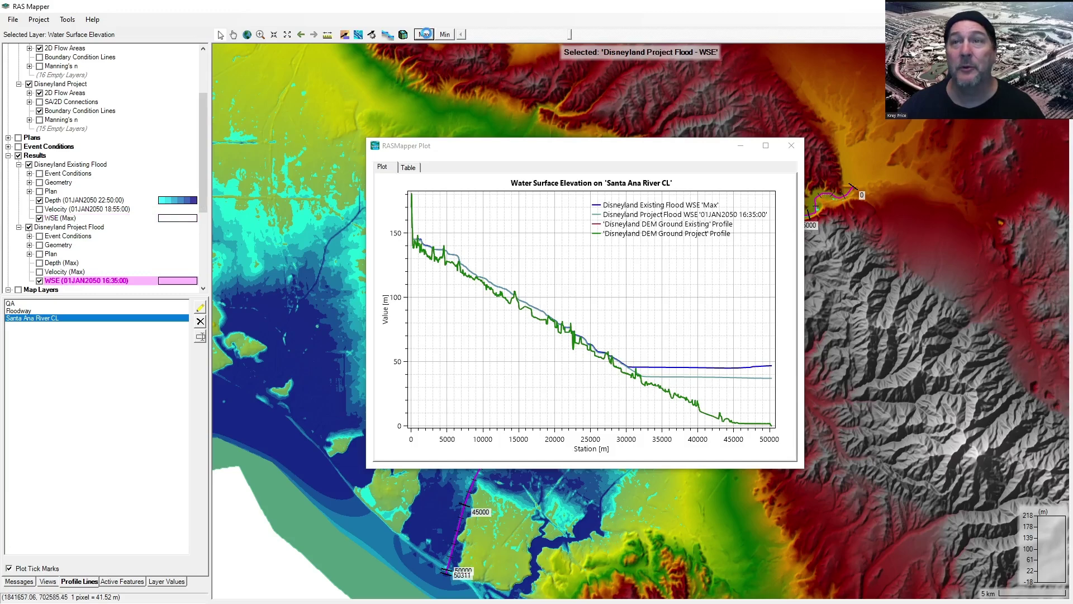
pyautogui.click(425, 35)
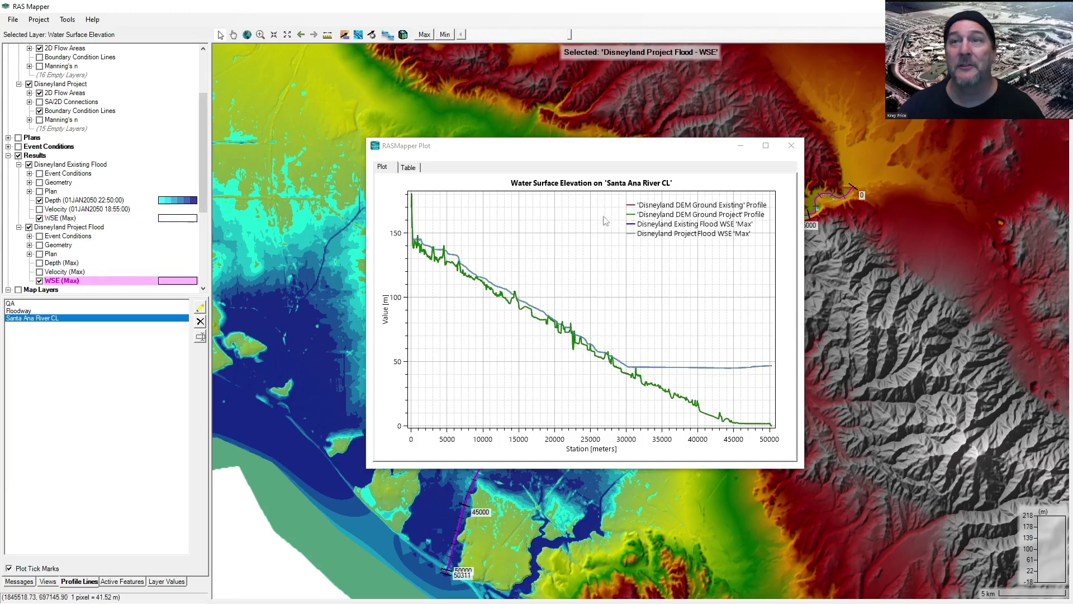
pyautogui.moveTo(490, 291)
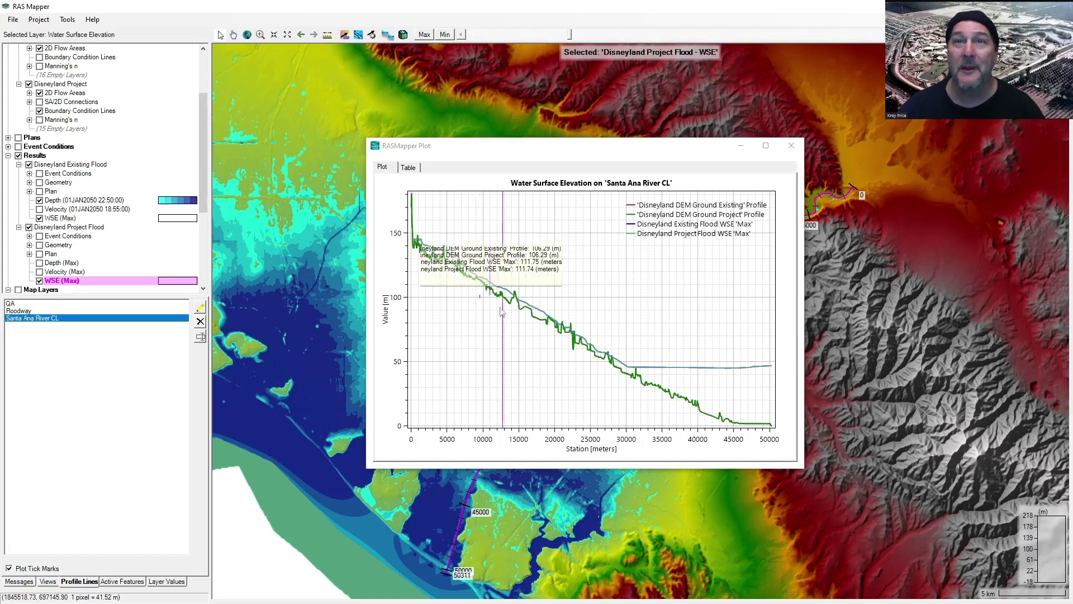
# Step: Hide the Disneyland Project Flood results and replot the detailed WSE profile along Santa Ana River CL, placing the plot clear of the upper river alignment
pyautogui.click(28, 227)
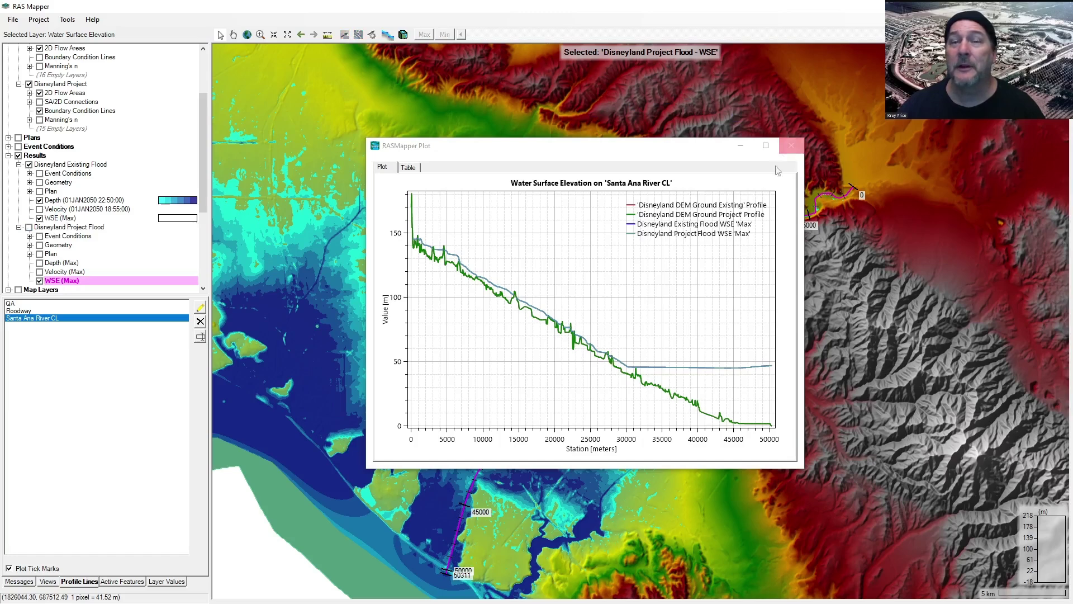
pyautogui.click(789, 147)
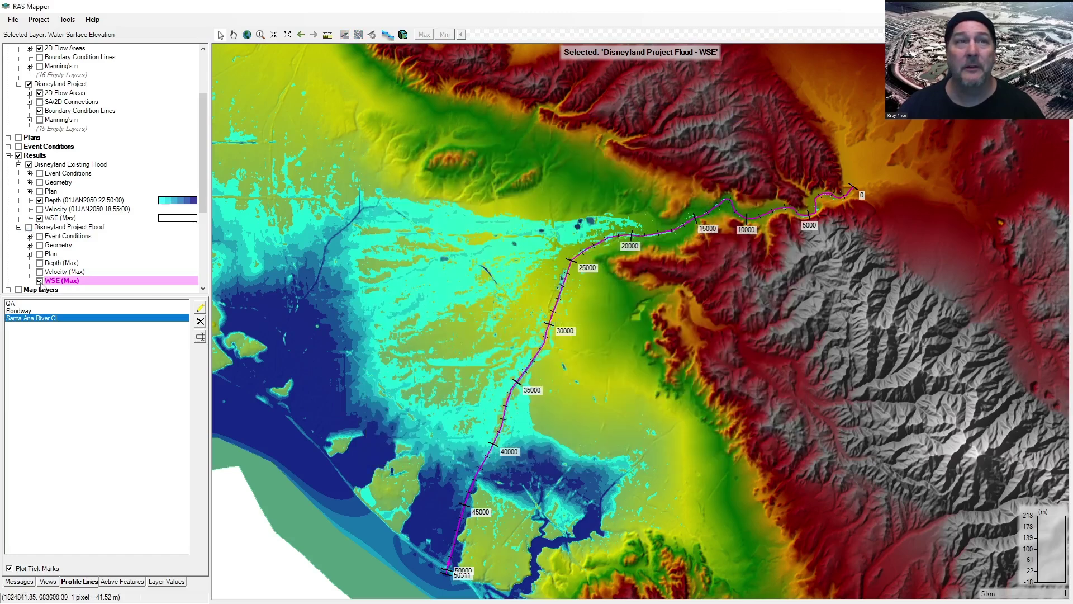
pyautogui.rightClick(62, 319)
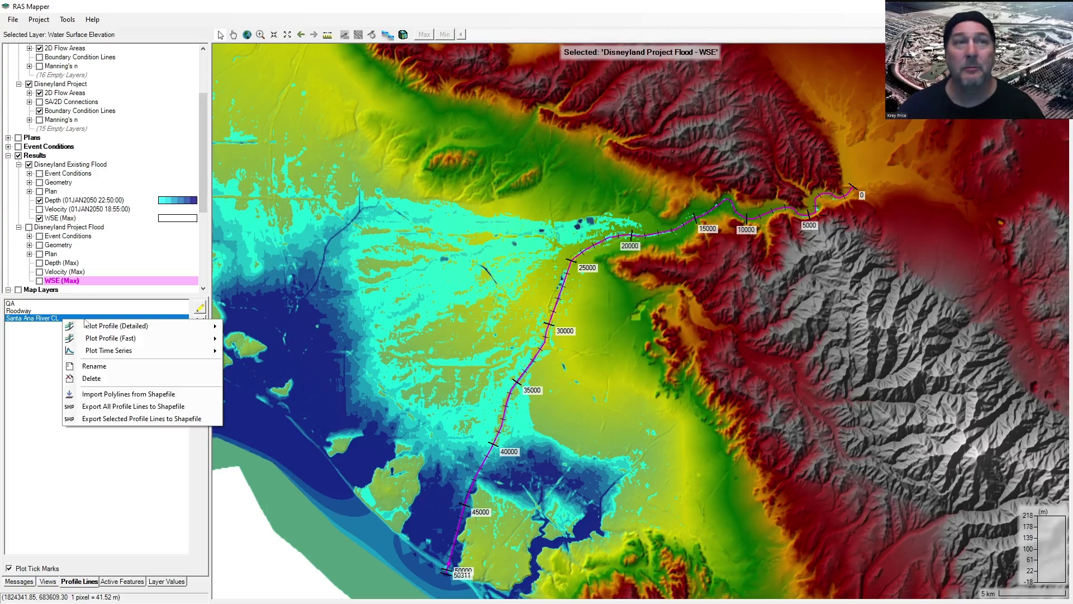
pyautogui.moveTo(98, 328)
pyautogui.click(280, 343)
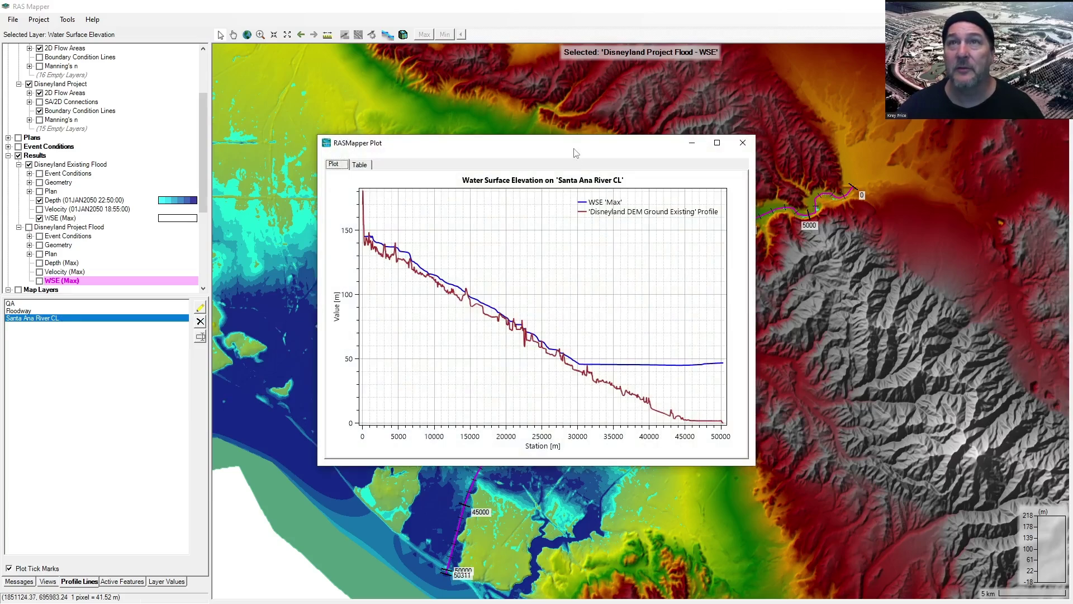
pyautogui.moveTo(575, 149); pyautogui.dragTo(868, 270)
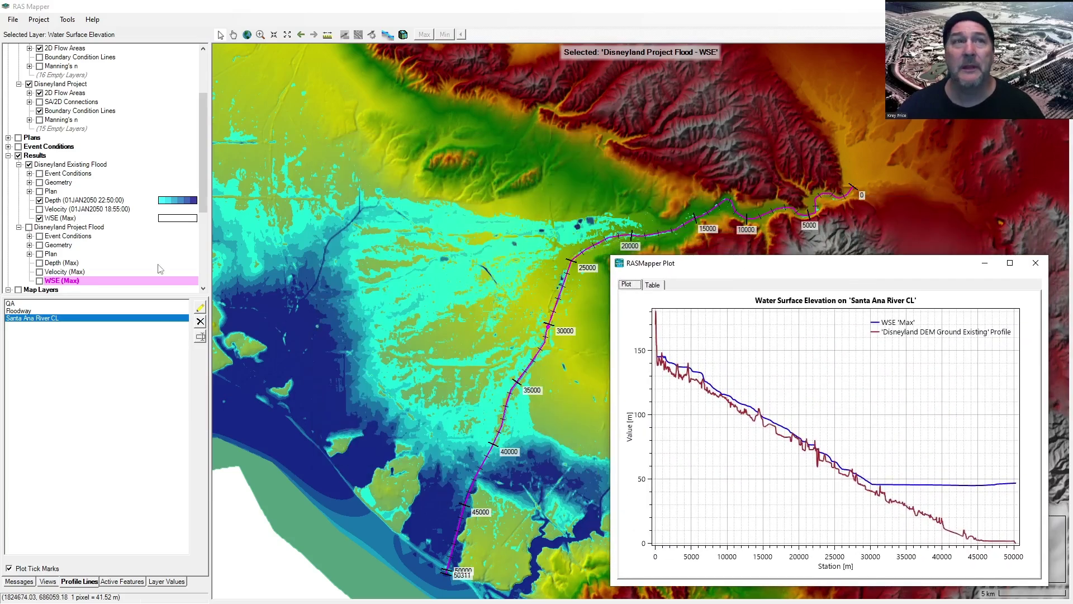
# Step: Select the Disneyland Existing Flood WSE layer and step through its output times to examine how the plotted profile changes
pyautogui.click(61, 219)
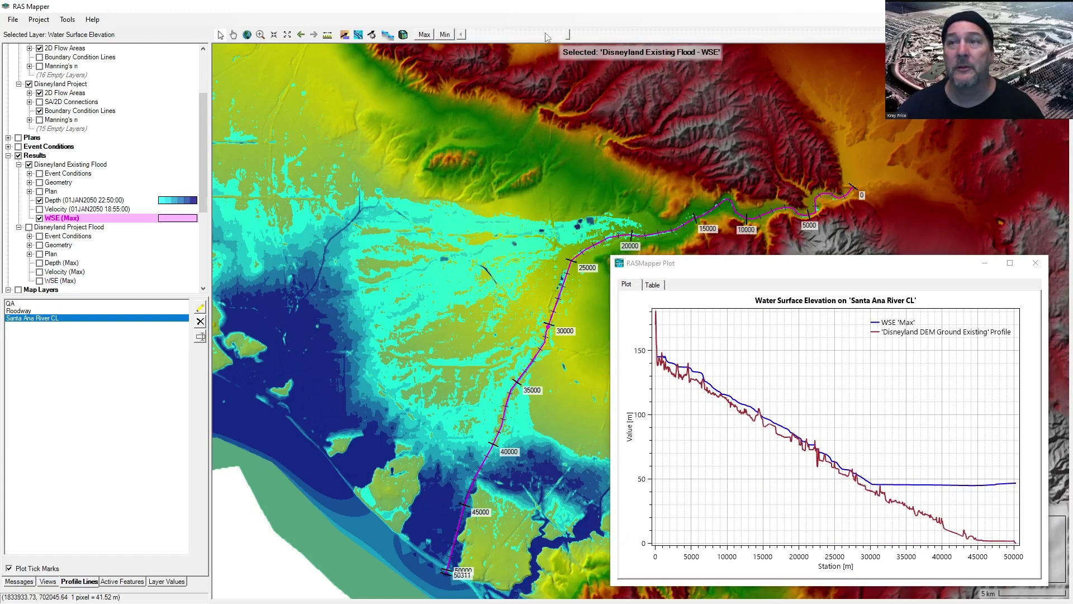
pyautogui.click(525, 36)
pyautogui.click(493, 35)
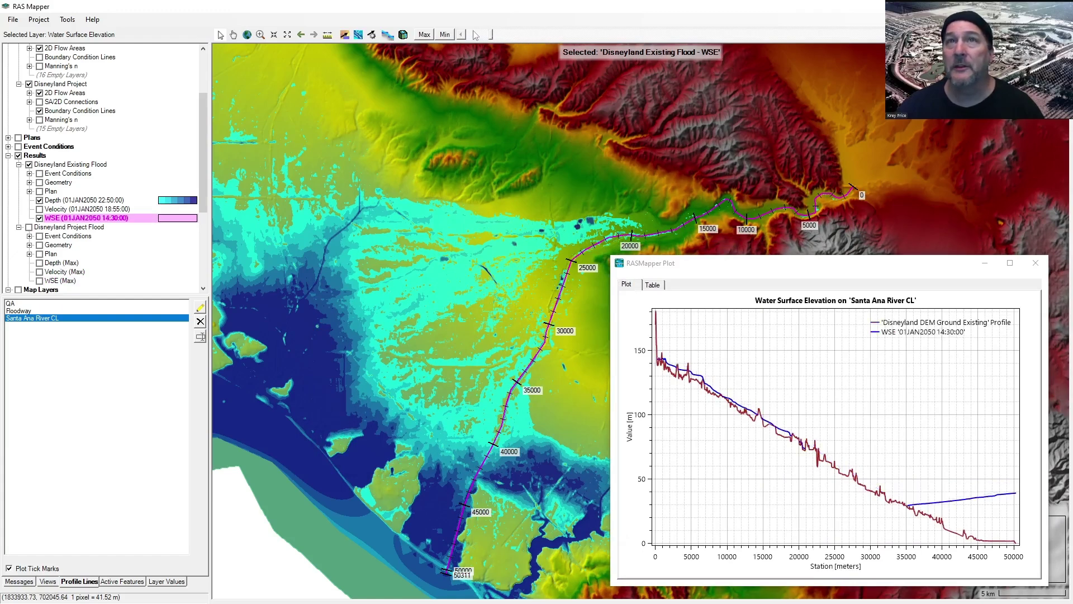
pyautogui.click(470, 35)
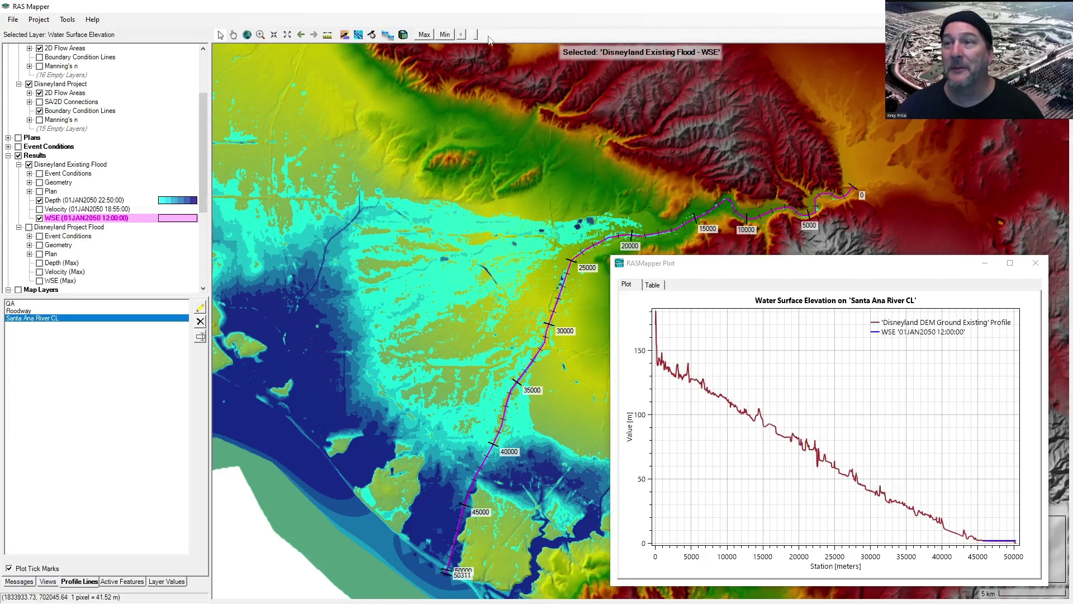
pyautogui.moveTo(494, 41); pyautogui.dragTo(535, 48)
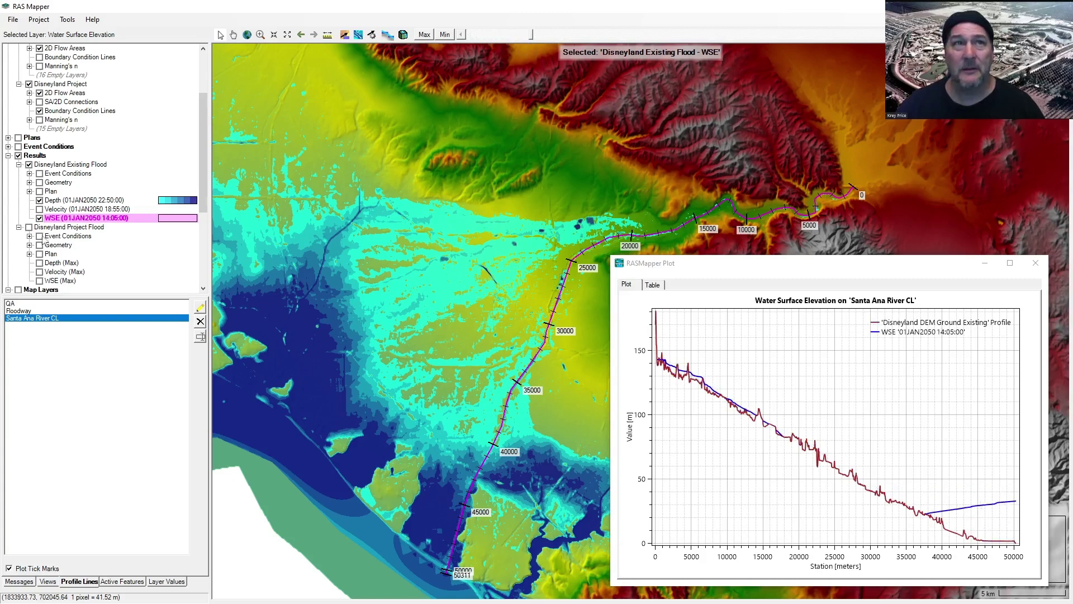
# Step: Hide the existing flood Depth layer and display the WSE layer with the Depth MMC color ramp at 100% opacity
pyautogui.click(39, 200)
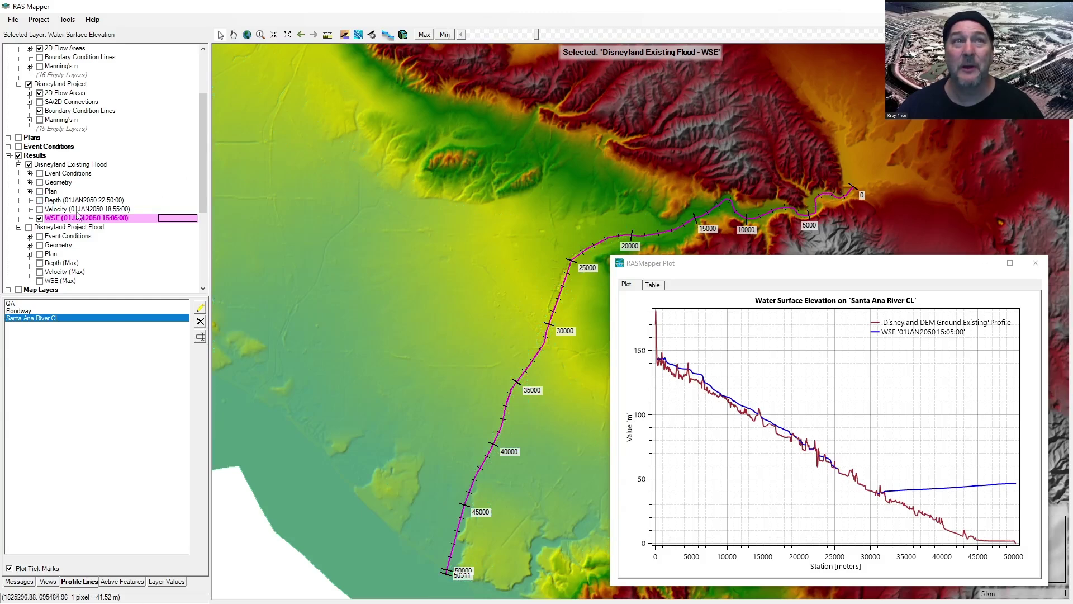
pyautogui.doubleClick(63, 220)
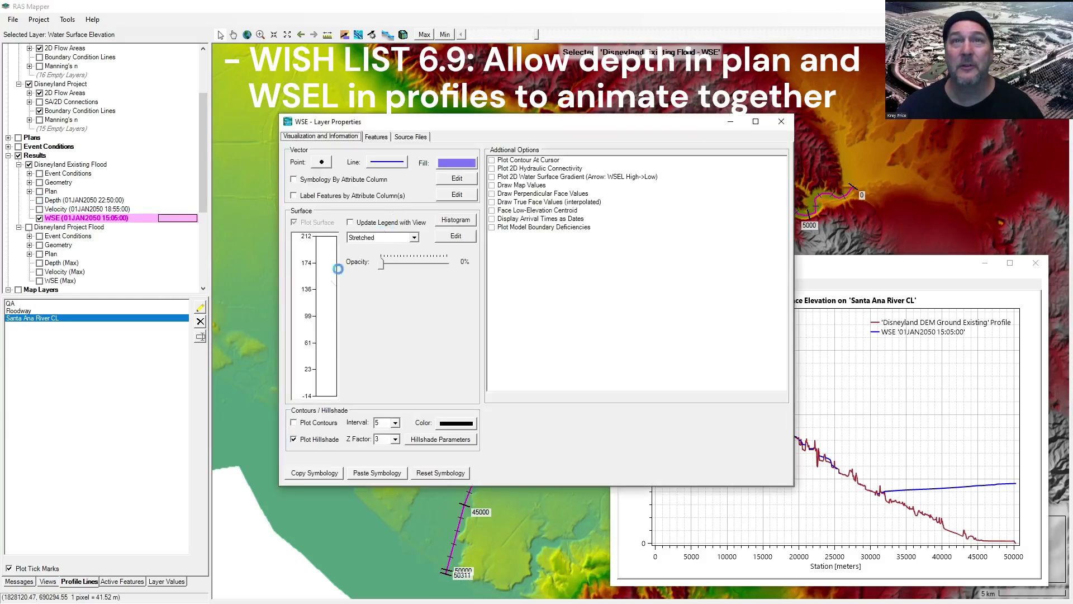
pyautogui.click(320, 311)
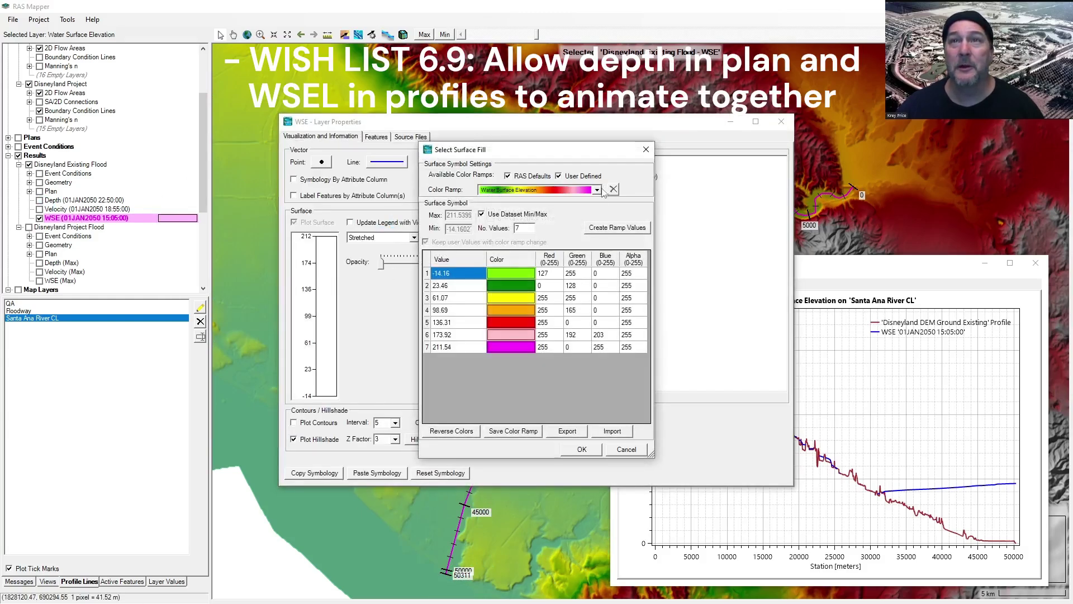
pyautogui.click(534, 190)
pyautogui.click(534, 208)
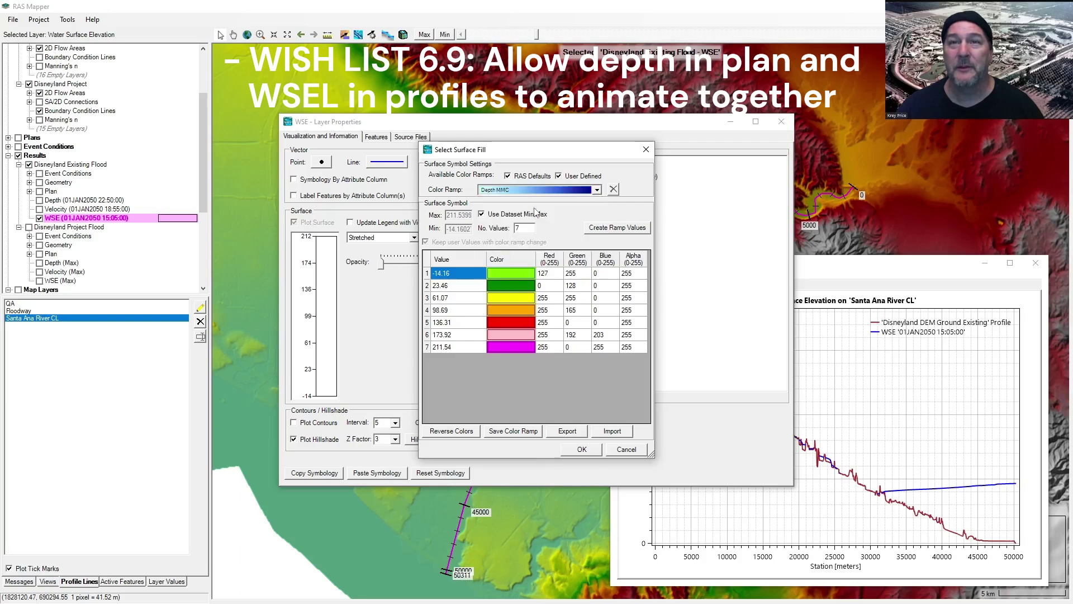
pyautogui.click(581, 450)
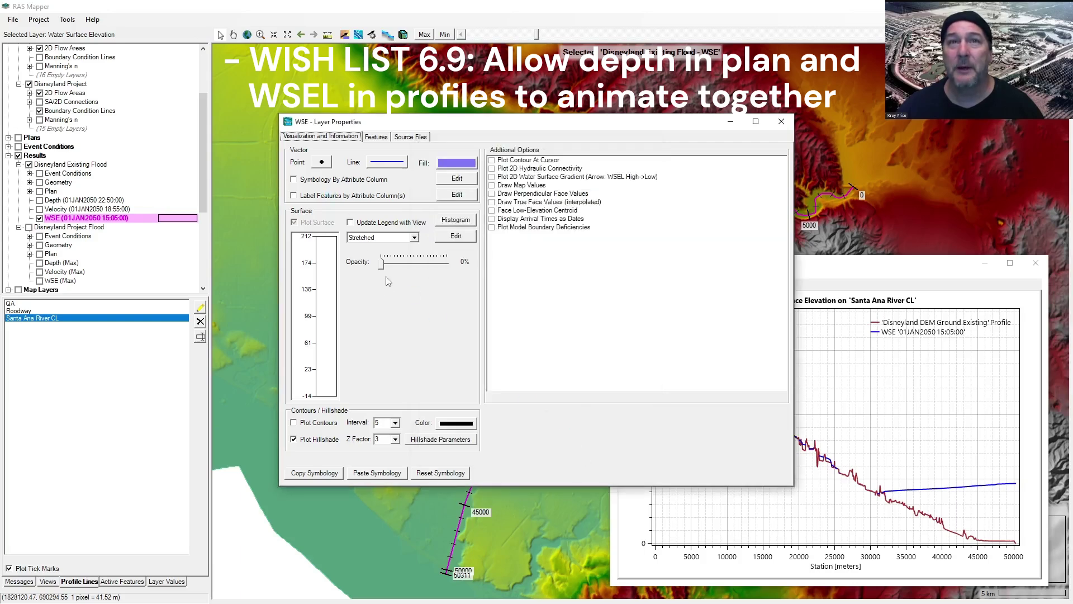
pyautogui.click(433, 265)
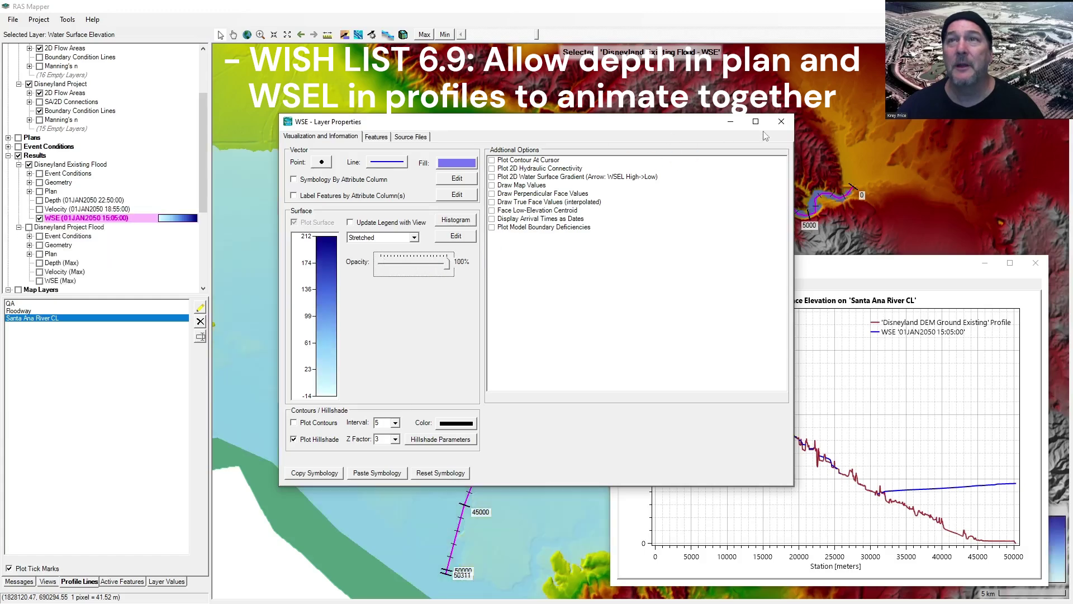
pyautogui.click(780, 122)
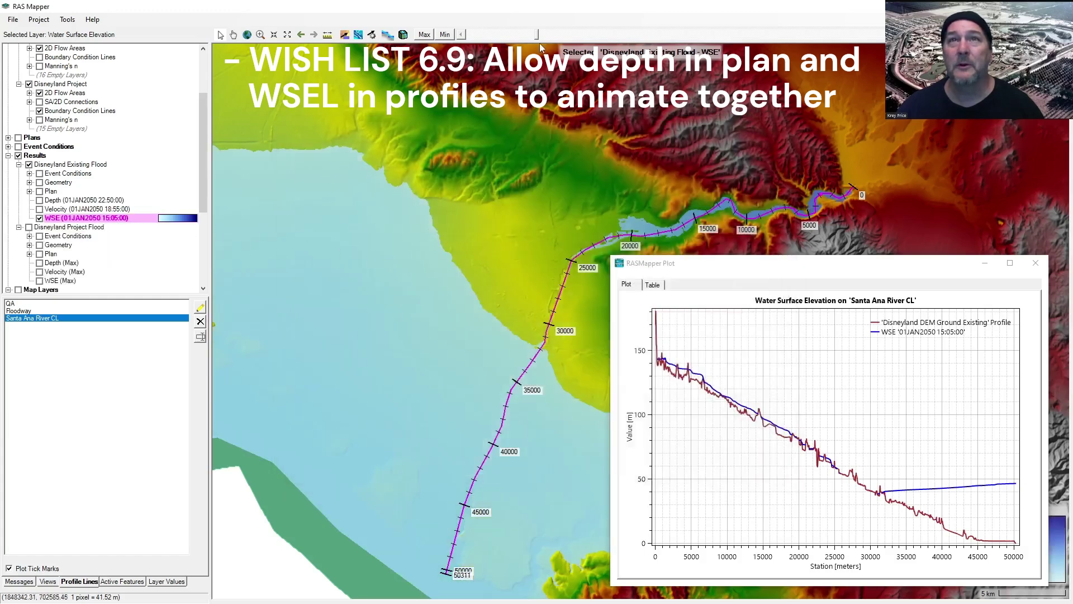
# Step: Animate the existing flood WSE forward to 23:30 and back to 18:10, comparing the flood extent on the map with the profile
pyautogui.moveTo(537, 39); pyautogui.dragTo(724, 38)
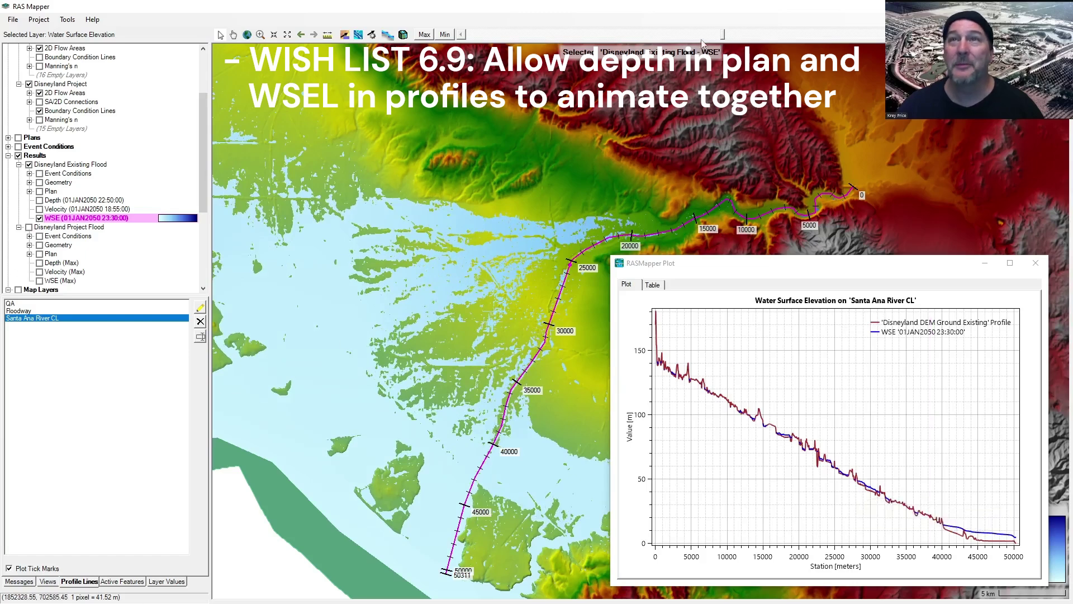
pyautogui.moveTo(725, 38); pyautogui.dragTo(605, 35)
# Step: Make the existing flood WSE surface fully transparent, set the layer to its maximum and close the profile plot
pyautogui.doubleClick(87, 217)
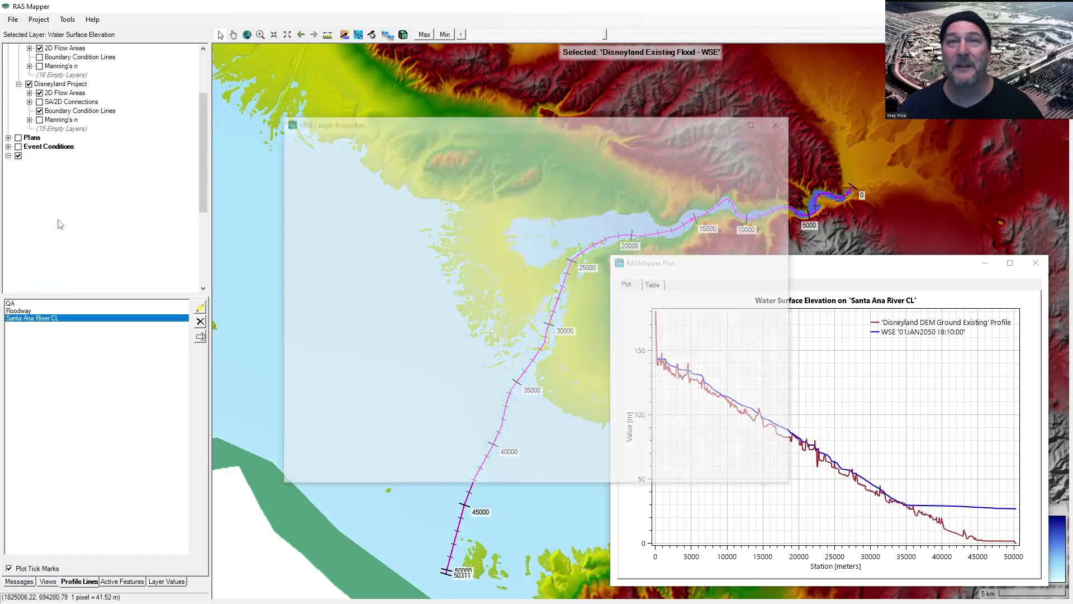
pyautogui.moveTo(447, 267); pyautogui.dragTo(381, 266)
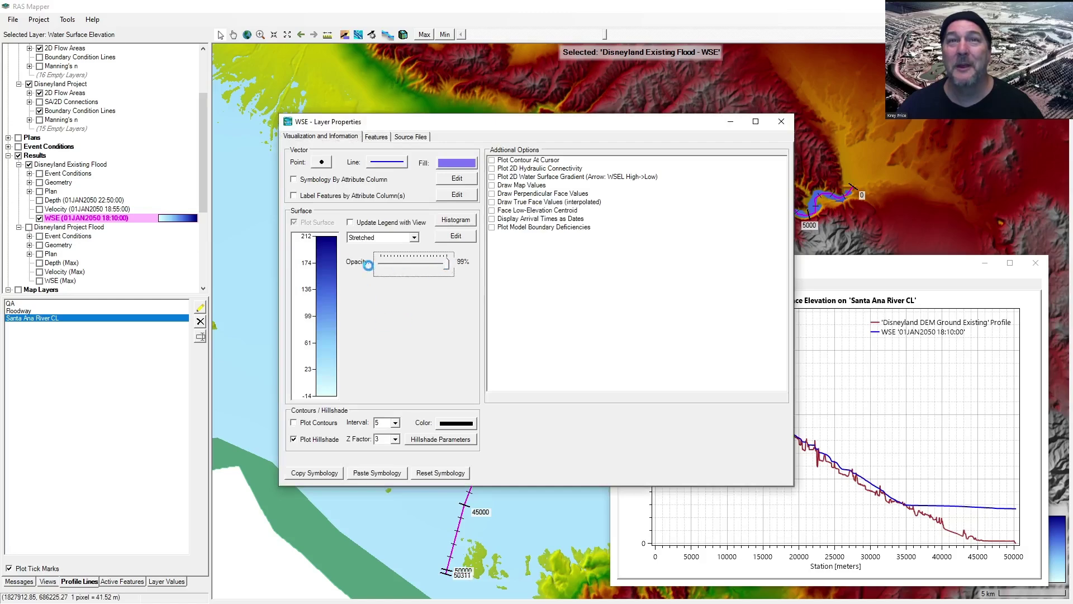
pyautogui.click(781, 122)
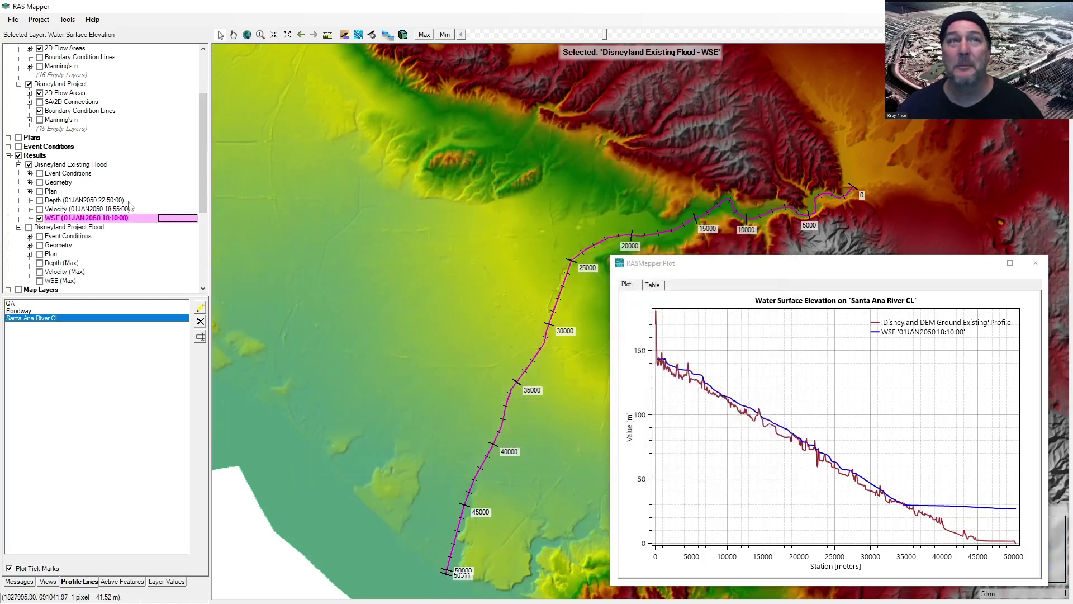
pyautogui.click(424, 35)
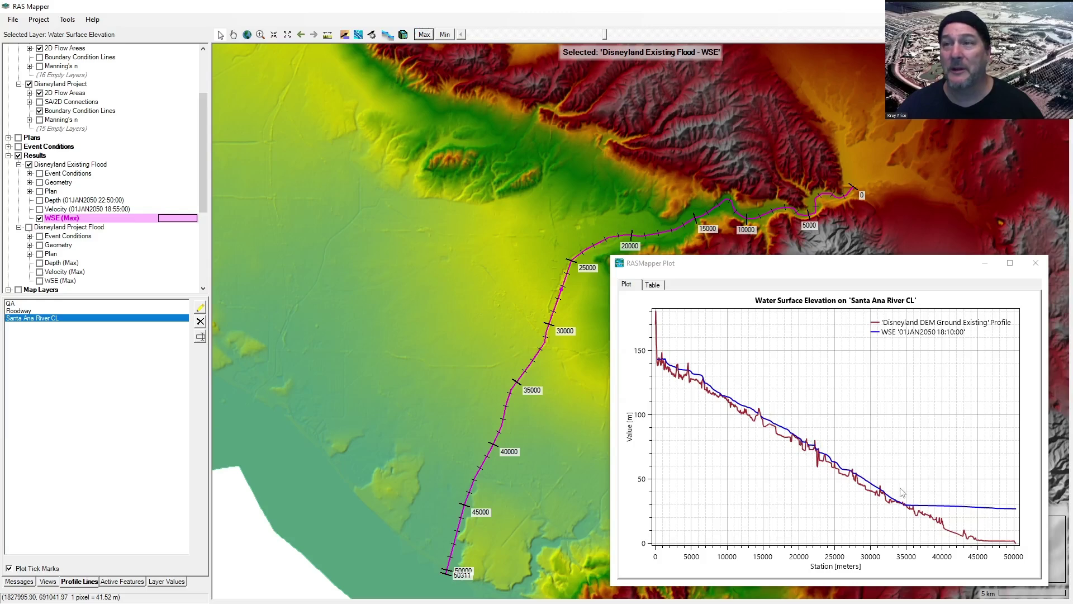
pyautogui.click(1035, 263)
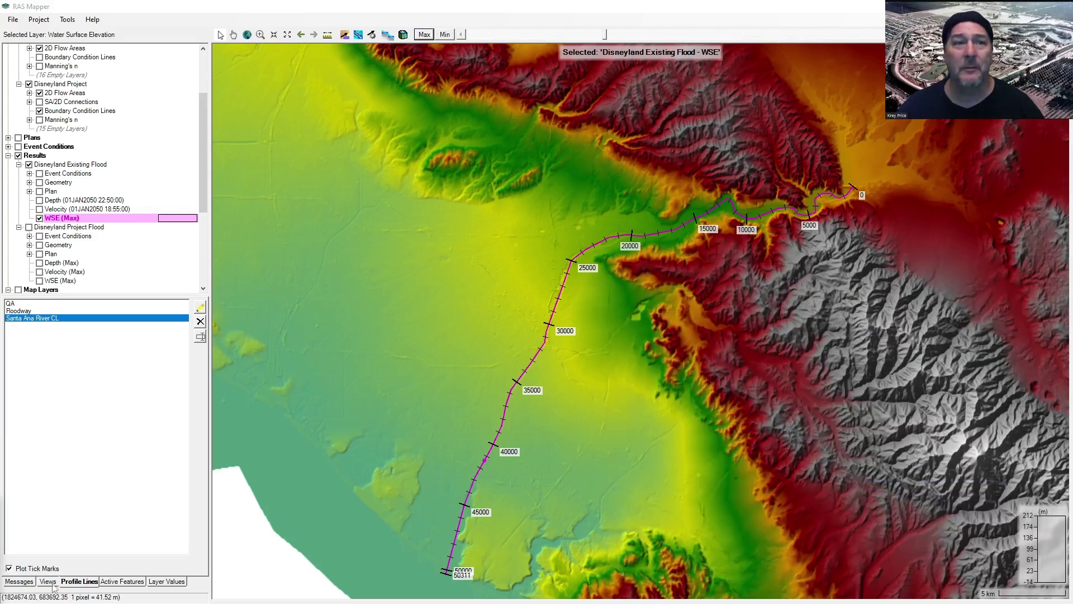
# Step: Show the Disneyland Existing Flood Depth layer and set it to its maximum
pyautogui.click(199, 308)
pyautogui.click(491, 293)
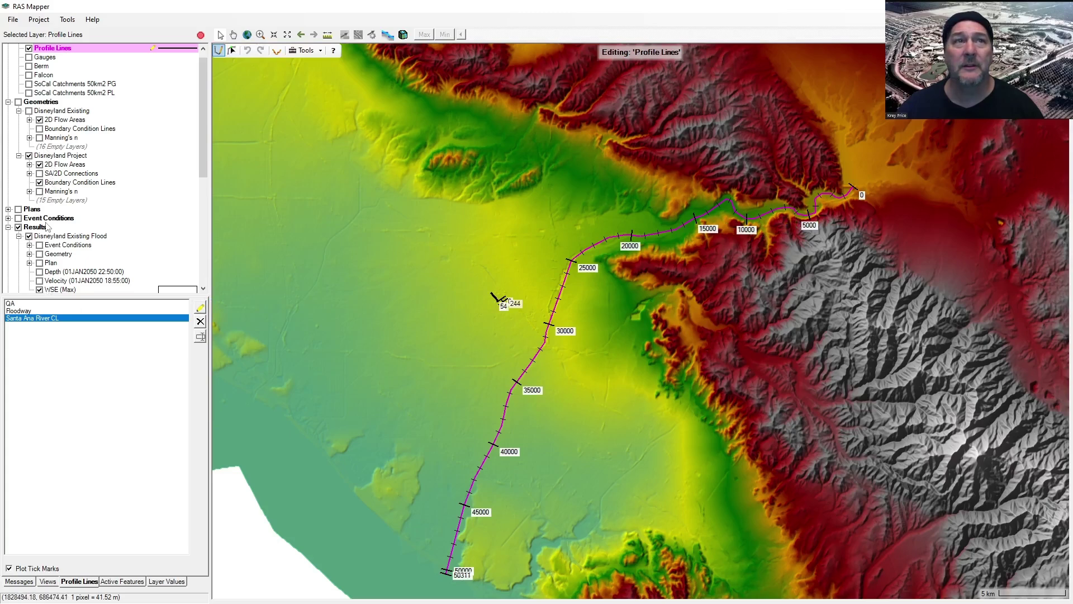
pyautogui.scroll(-1, 50, 251)
pyautogui.click(39, 244)
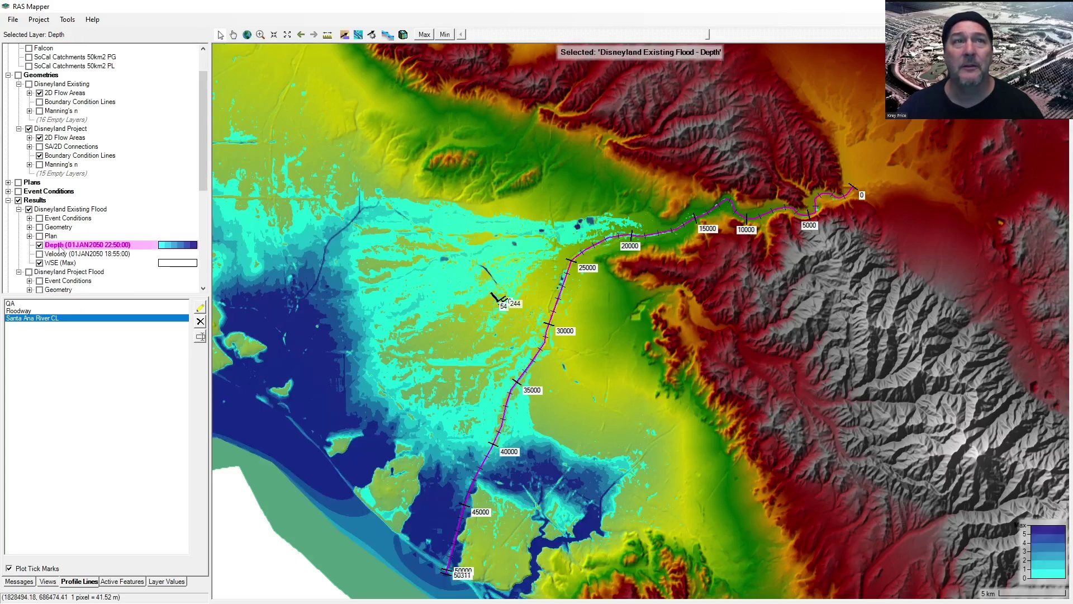
pyautogui.click(425, 34)
# Step: Draw a profile line about 816 m long across the Santa Ana River near station 6000 and name it SA River Cross Section
pyautogui.scroll(3, 833, 193)
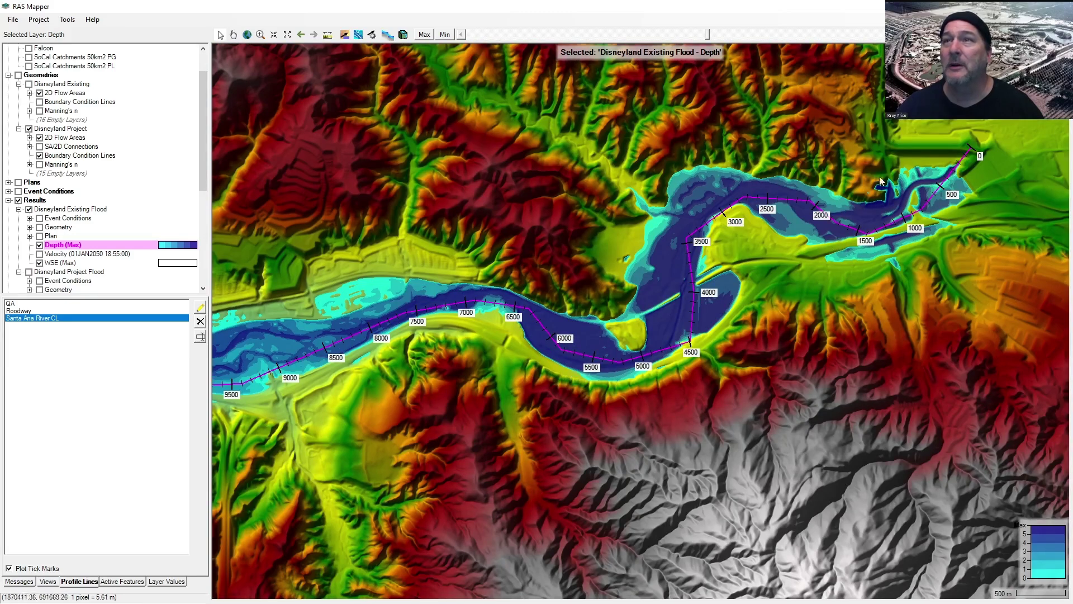
pyautogui.click(200, 307)
pyautogui.click(548, 377)
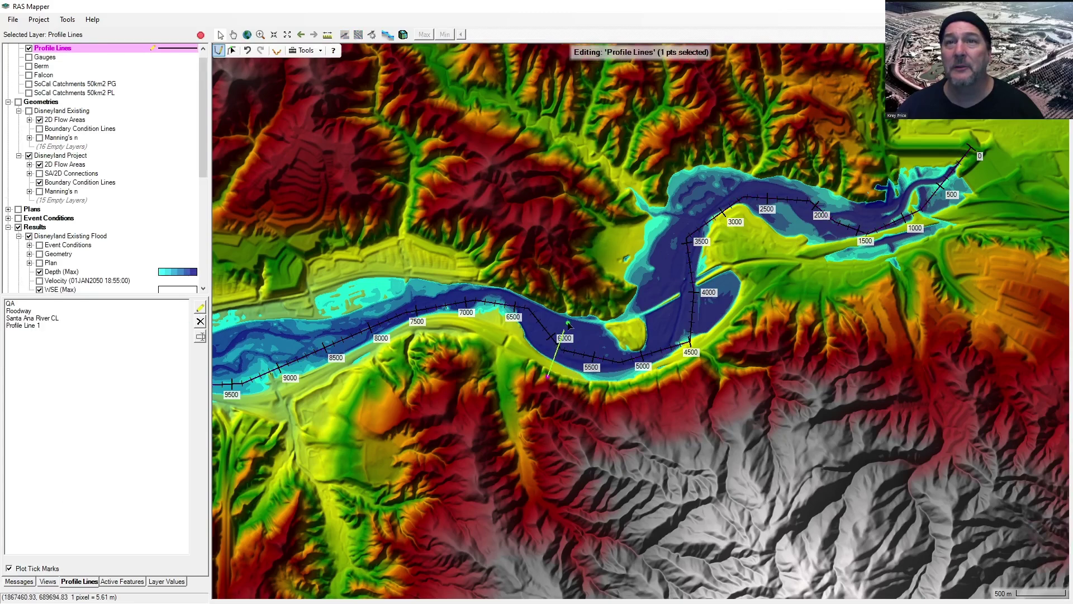
pyautogui.doubleClick(579, 305)
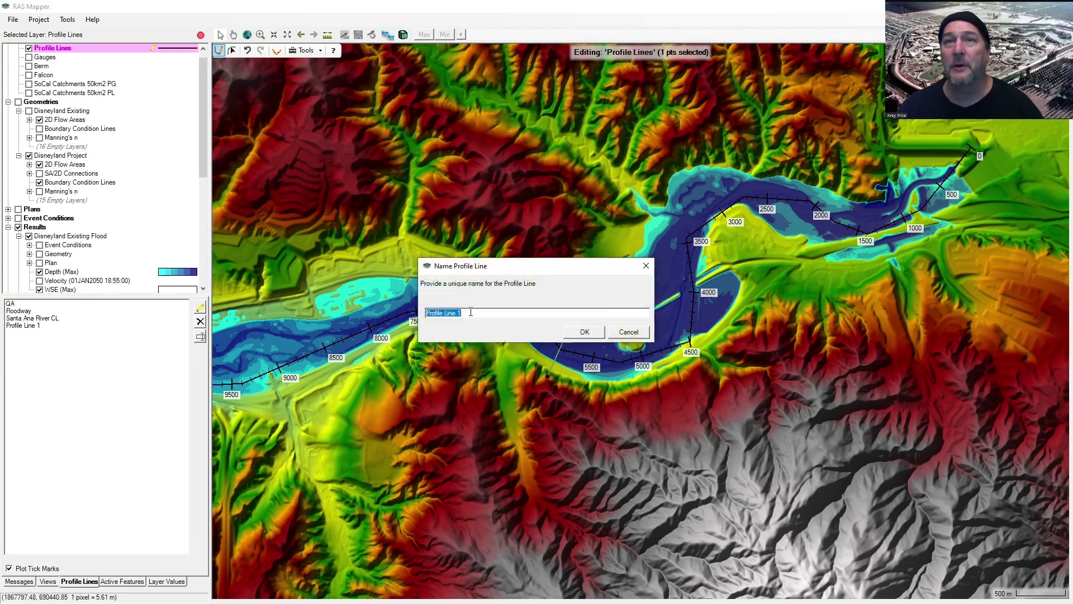
pyautogui.write('Cross Section')
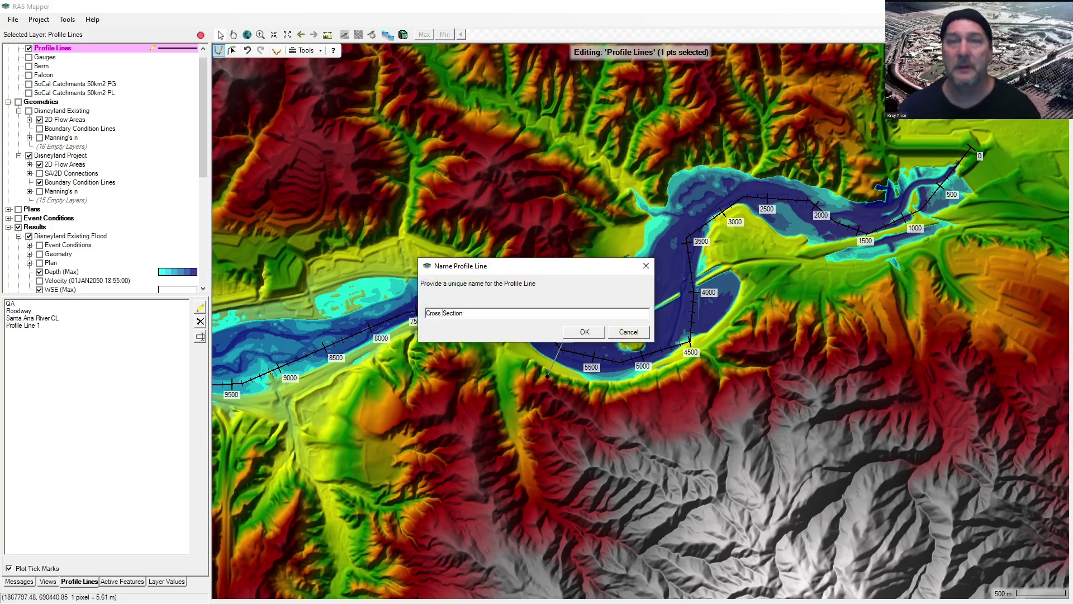
pyautogui.write('SA River')
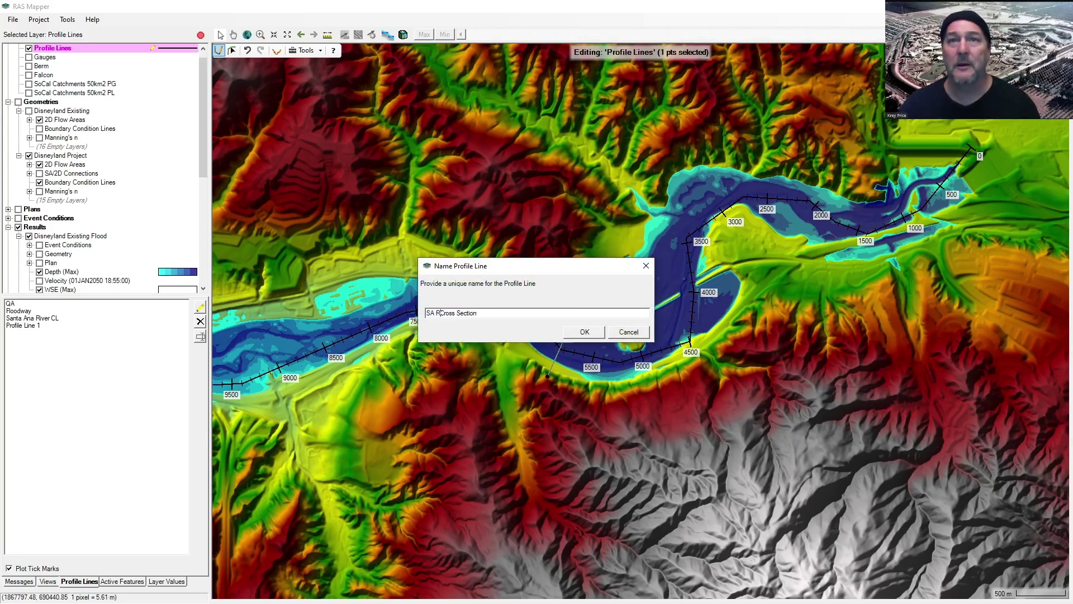
pyautogui.press('Return')
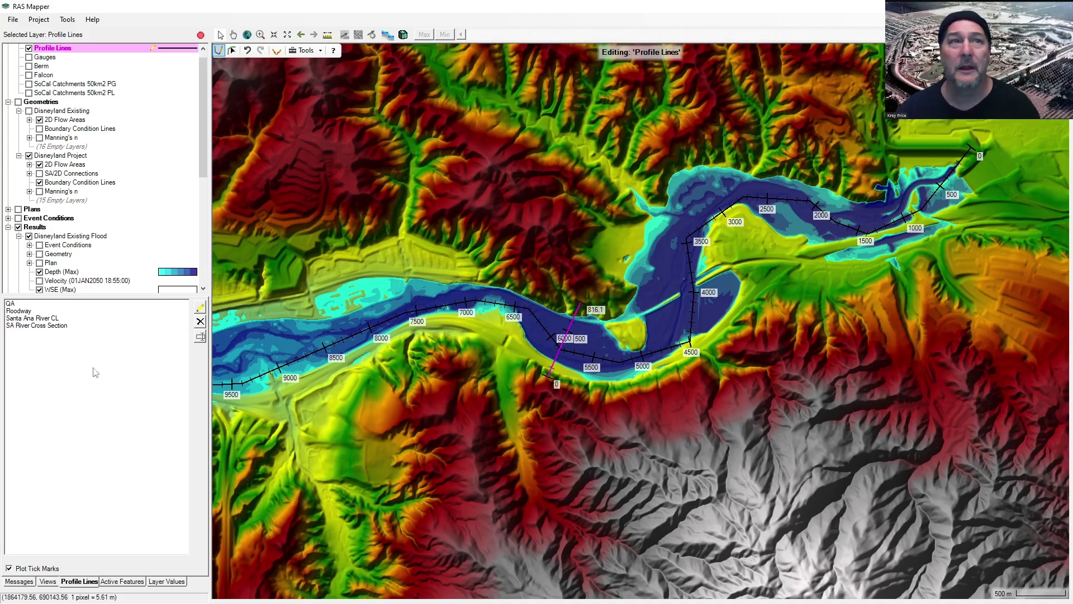
# Step: Plot the detailed WSE profile along SA River Cross Section and resize and move the plot so the section line stays in view
pyautogui.click(43, 327)
pyautogui.rightClick(43, 326)
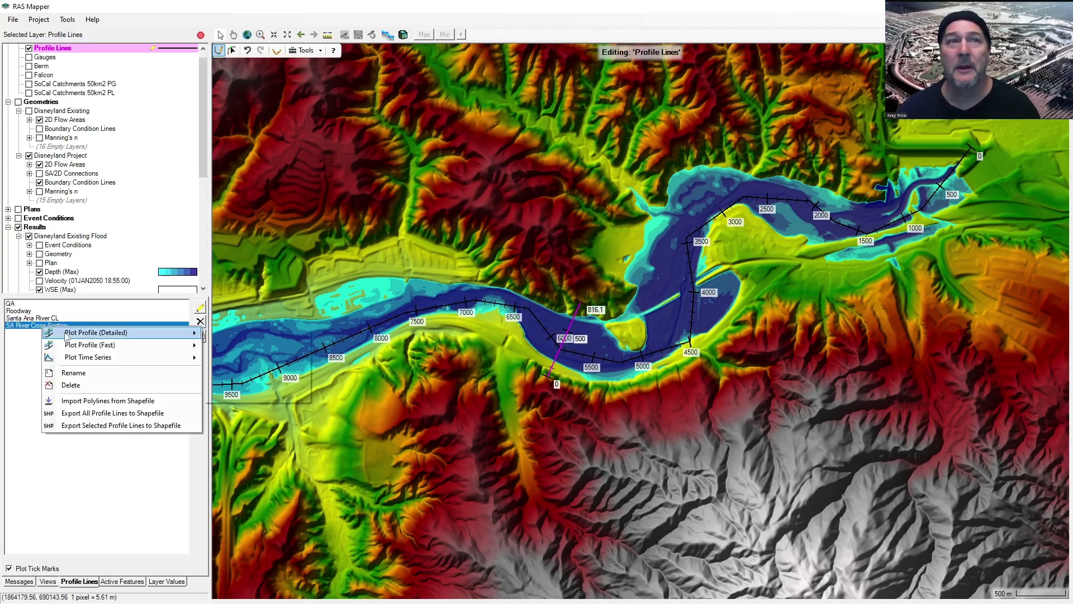
pyautogui.moveTo(70, 335)
pyautogui.click(253, 344)
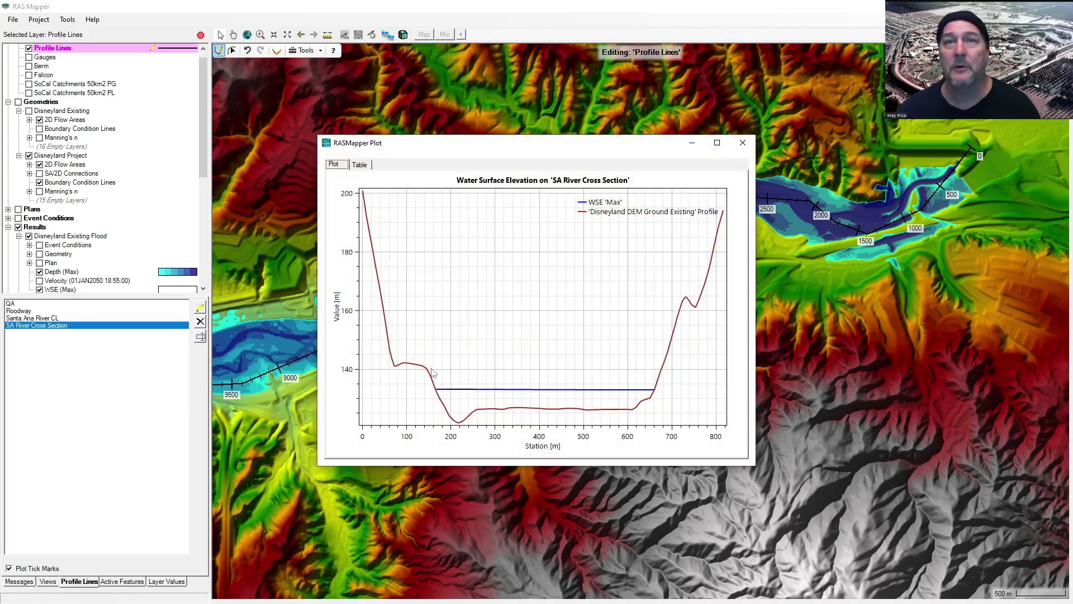
pyautogui.moveTo(317, 136); pyautogui.dragTo(266, 233)
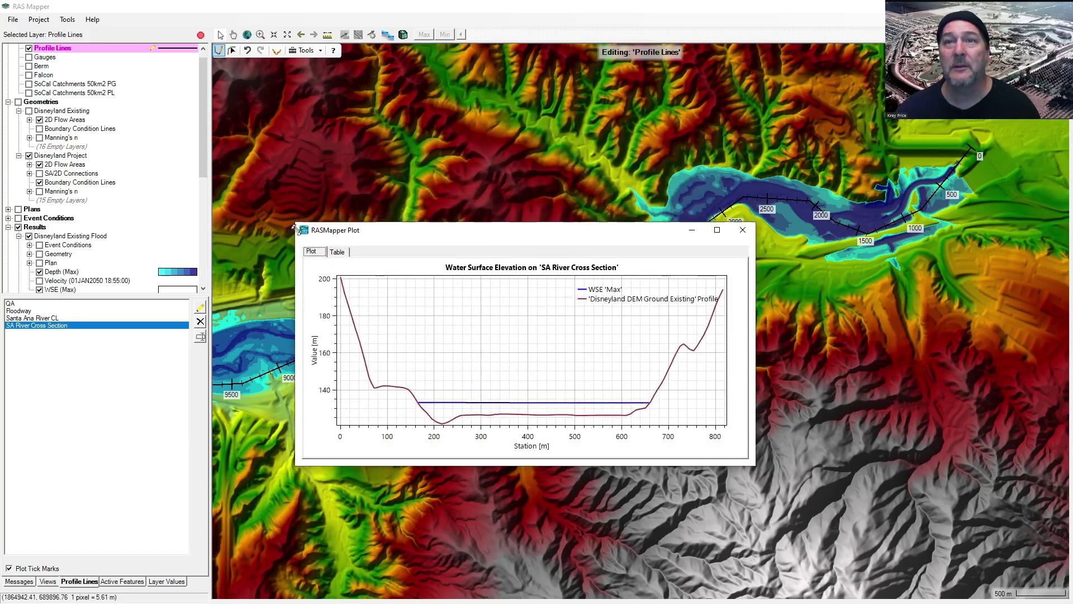
pyautogui.moveTo(428, 245); pyautogui.dragTo(691, 375)
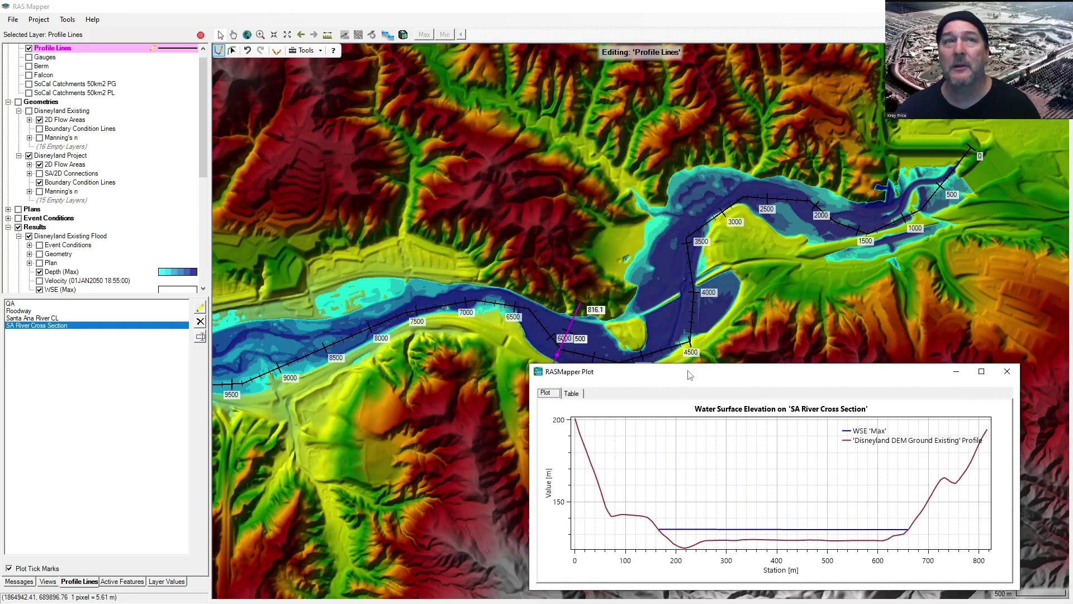
pyautogui.scroll(-1, 94, 240)
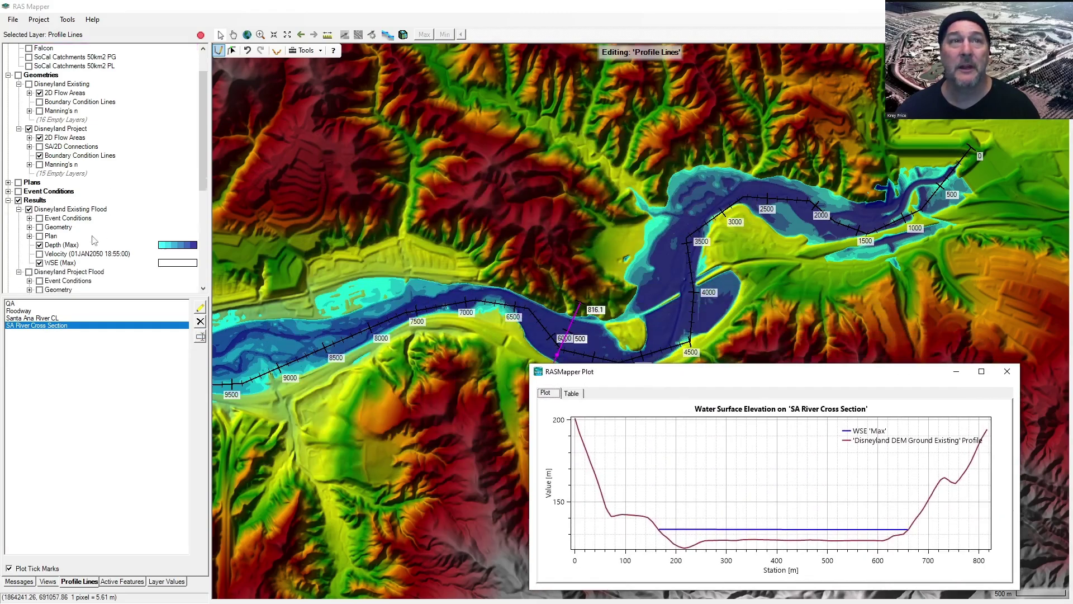
# Step: Check the existing flood WSE layer at 01JAN2050 15:25:00 and return it to its maximum
pyautogui.click(59, 264)
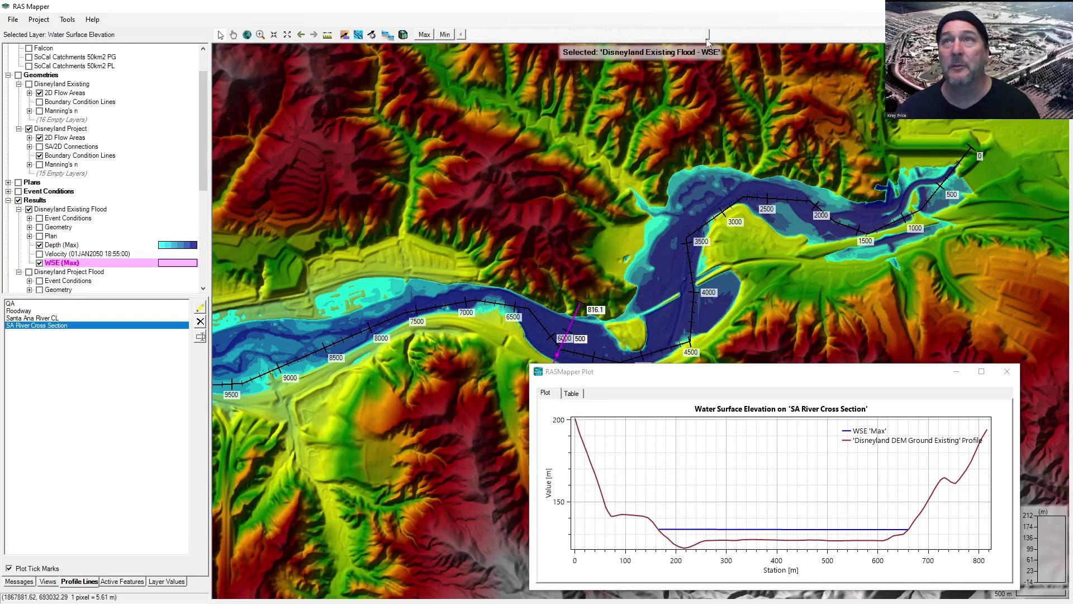
pyautogui.moveTo(707, 37); pyautogui.dragTo(545, 36)
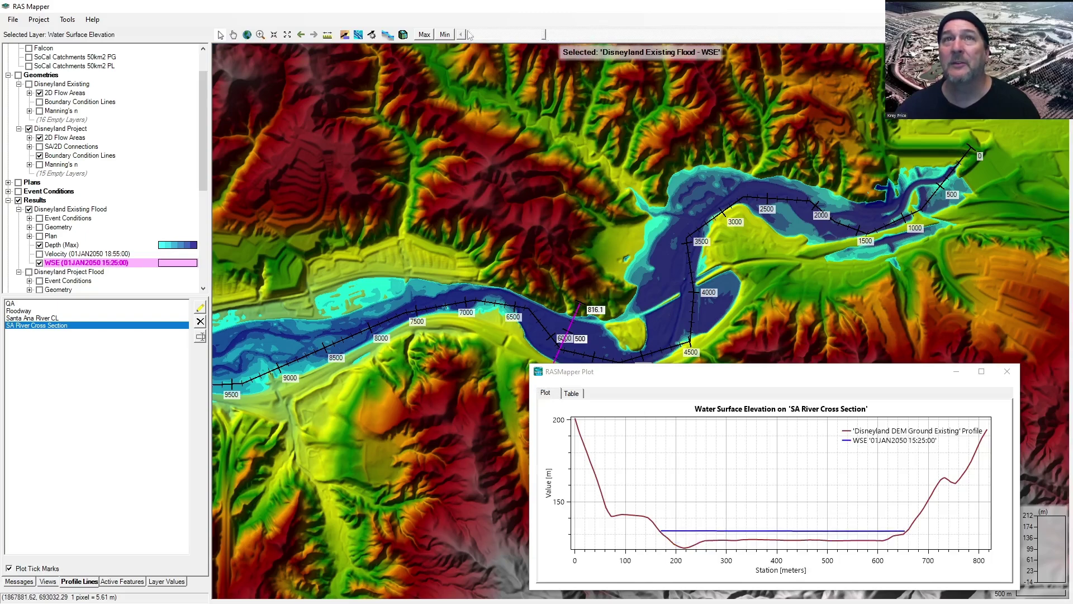
pyautogui.click(424, 35)
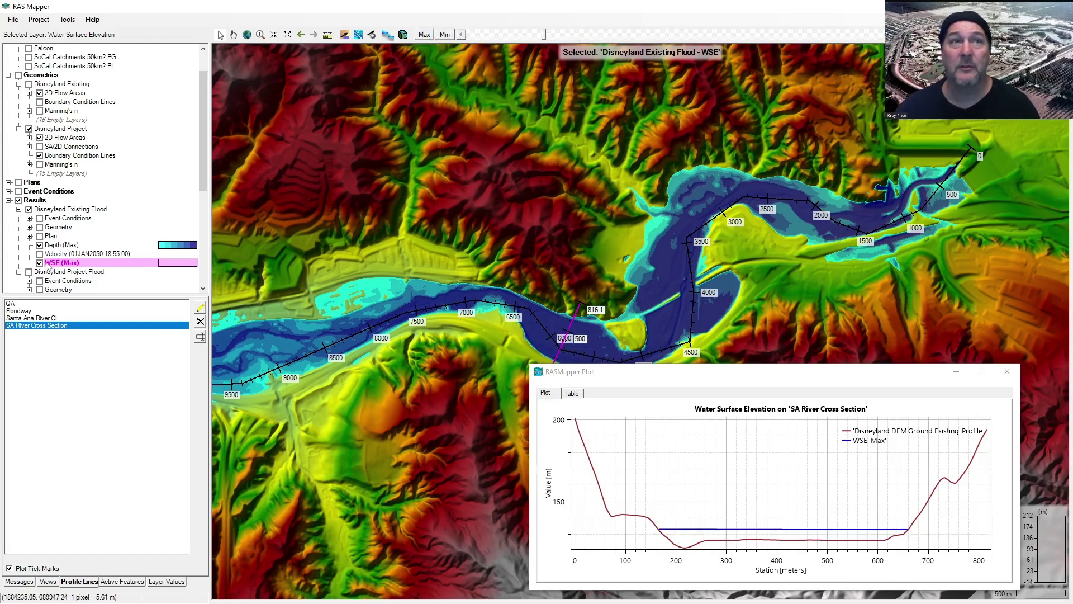
# Step: Plot the flow time series along SA River Cross Section and open the Disneyland Existing Flood folder in File Explorer
pyautogui.rightClick(56, 330)
pyautogui.moveTo(91, 359)
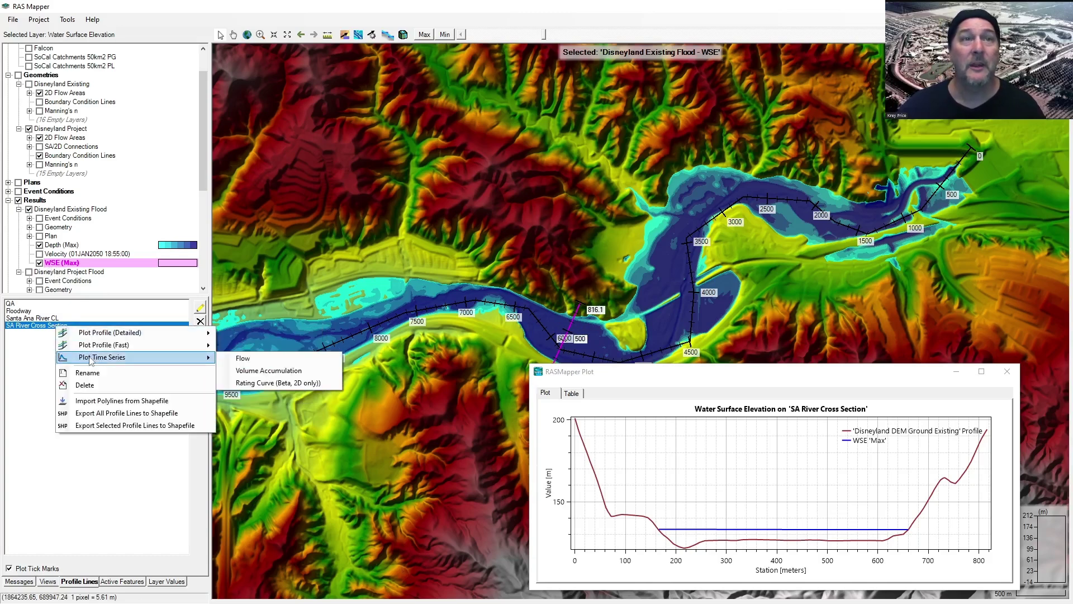
pyautogui.click(259, 358)
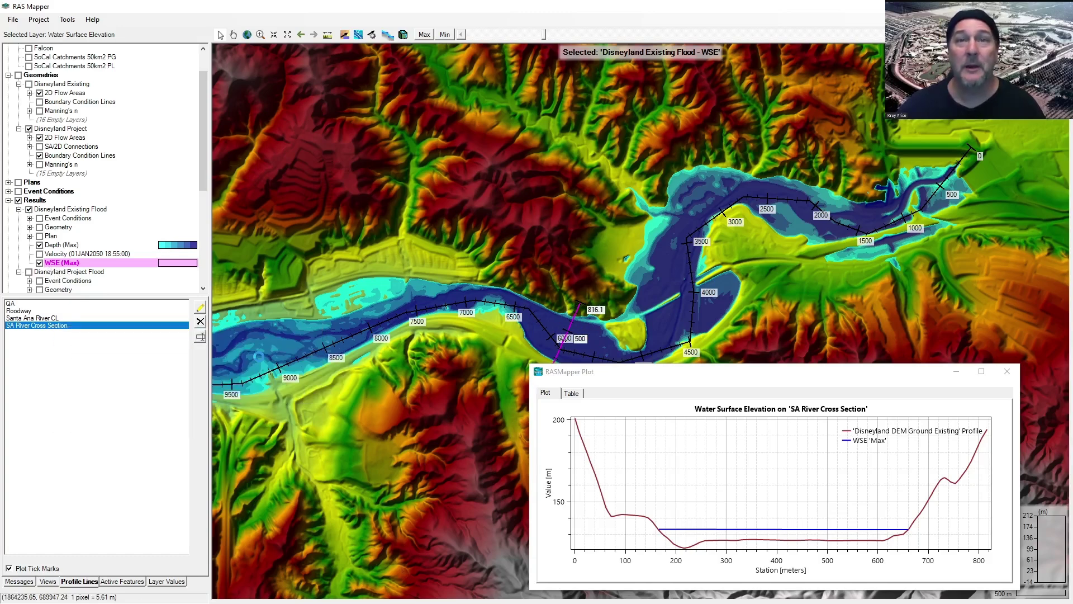
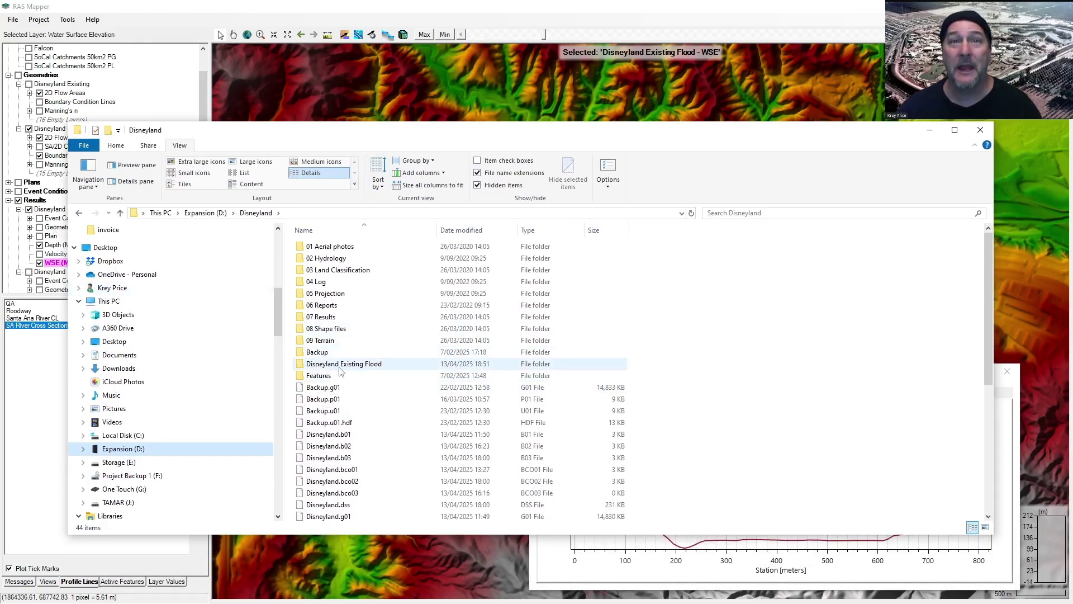
pyautogui.doubleClick(353, 364)
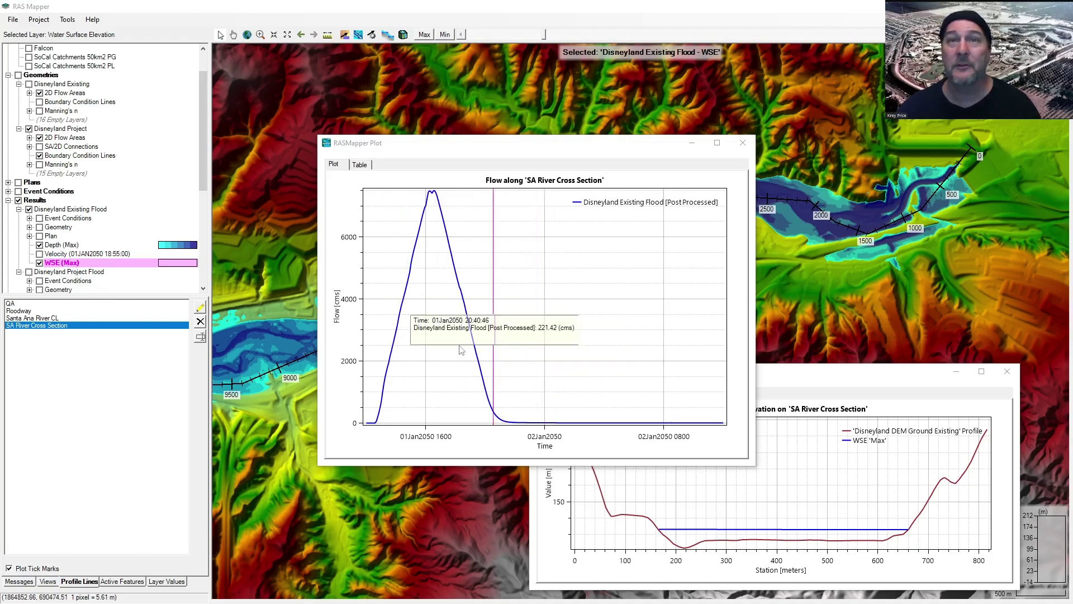
# Step: Inspect the peak of the SA River Cross Section hydrograph and move its plot clear of the downstream river reach
pyautogui.moveTo(440, 351)
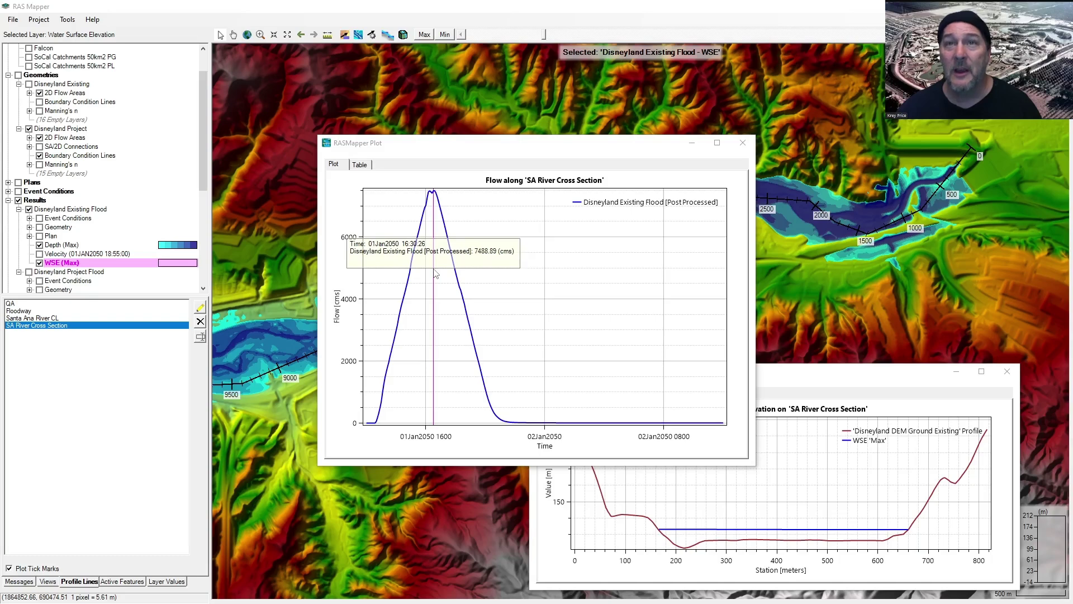
pyautogui.click(693, 161)
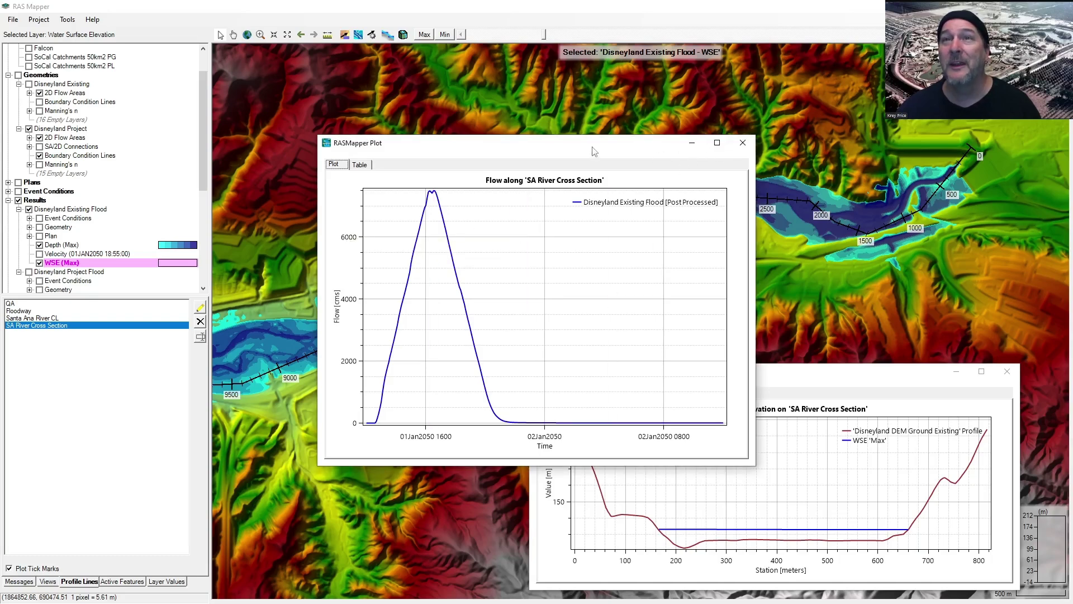
pyautogui.moveTo(594, 144); pyautogui.dragTo(591, 415)
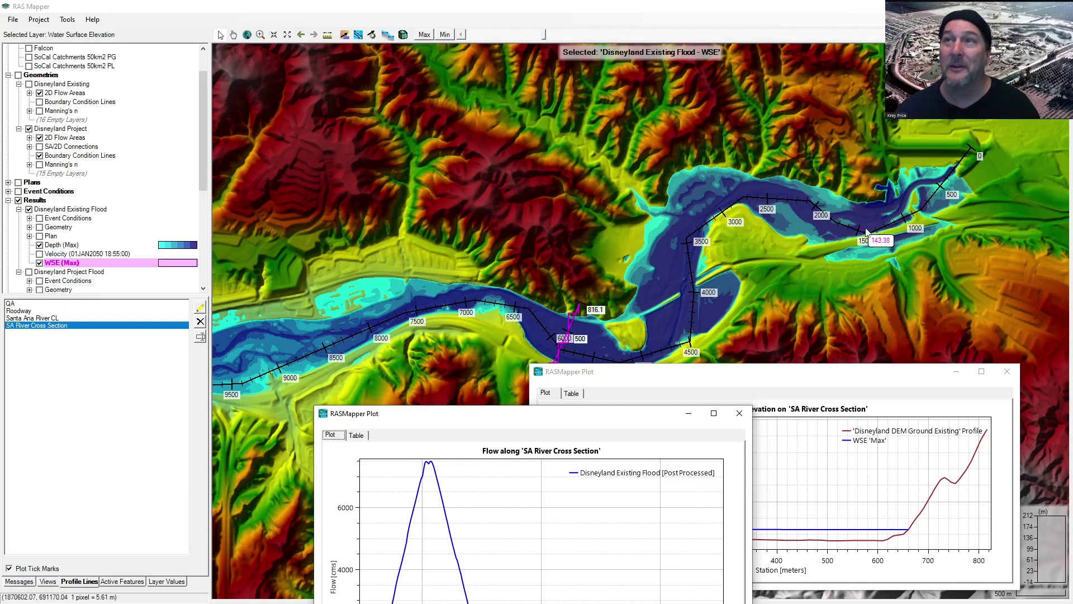
pyautogui.moveTo(950, 196)
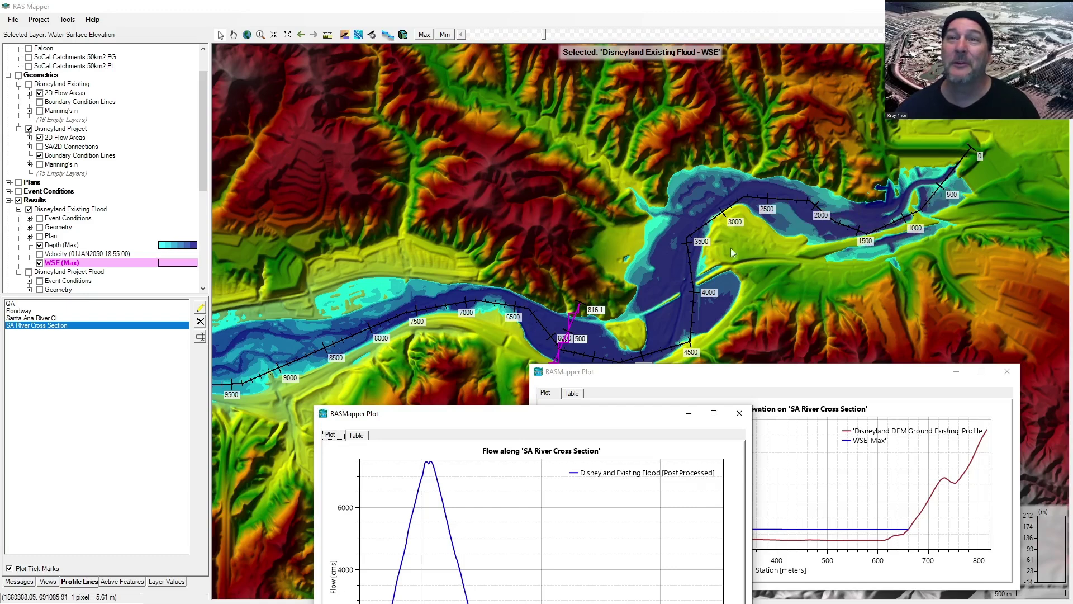
pyautogui.moveTo(496, 418); pyautogui.dragTo(739, 208)
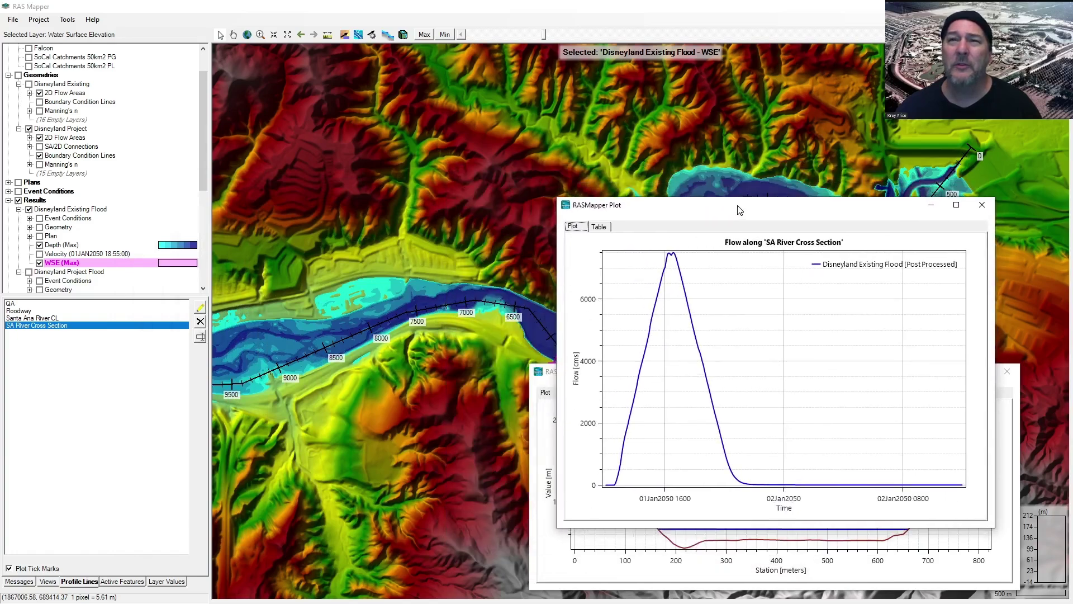
# Step: Draw a profile line about 4210 m long across the Santa Ana River floodplain near station 21000 and name it DS XS
pyautogui.scroll(-3, 451, 282)
pyautogui.scroll(-3, 451, 284)
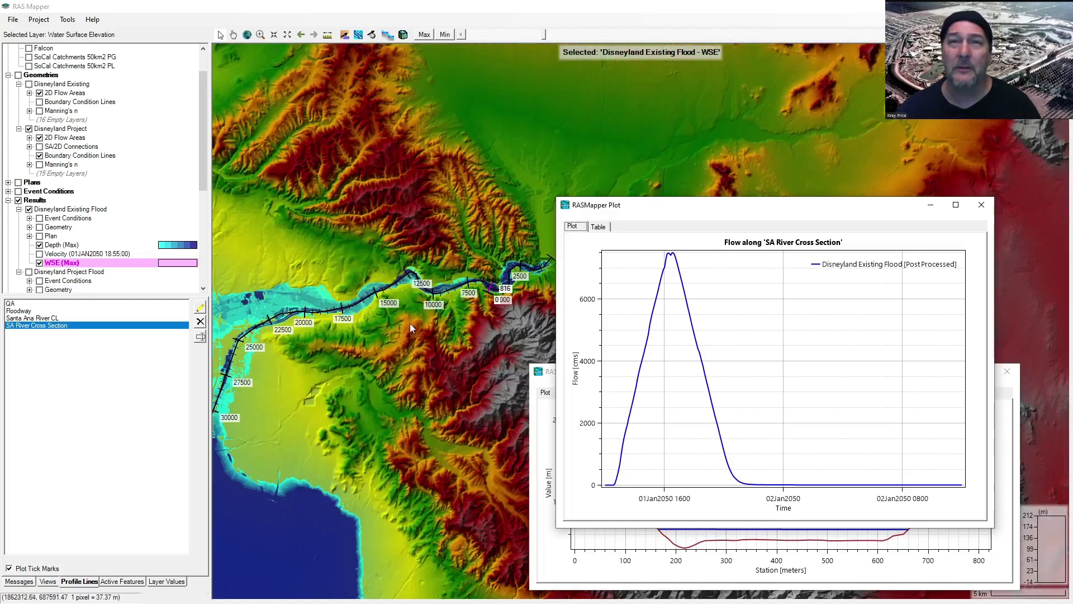
pyautogui.click(200, 307)
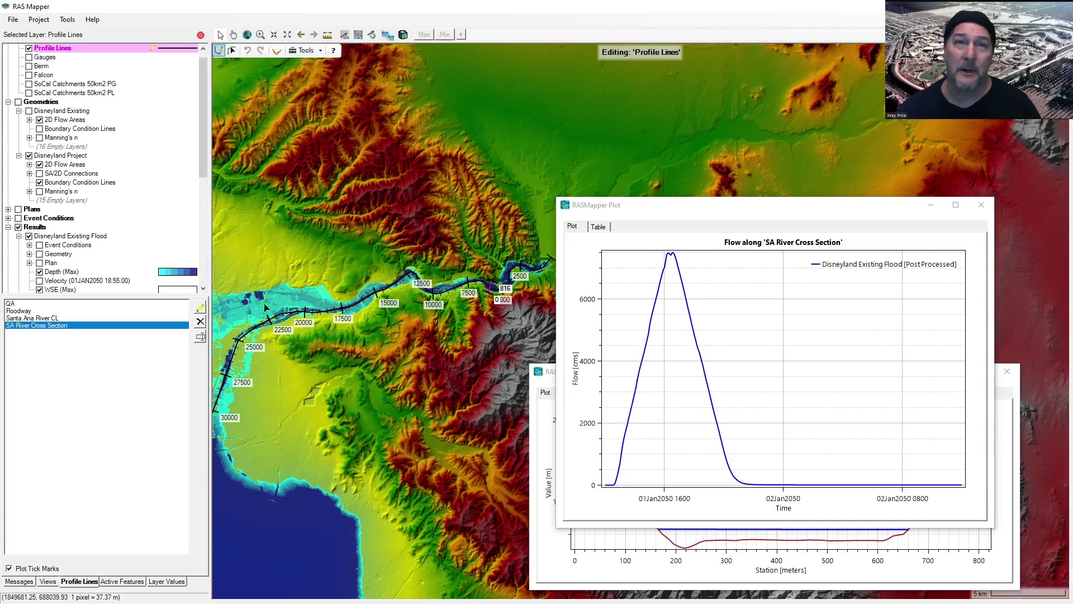
pyautogui.click(293, 334)
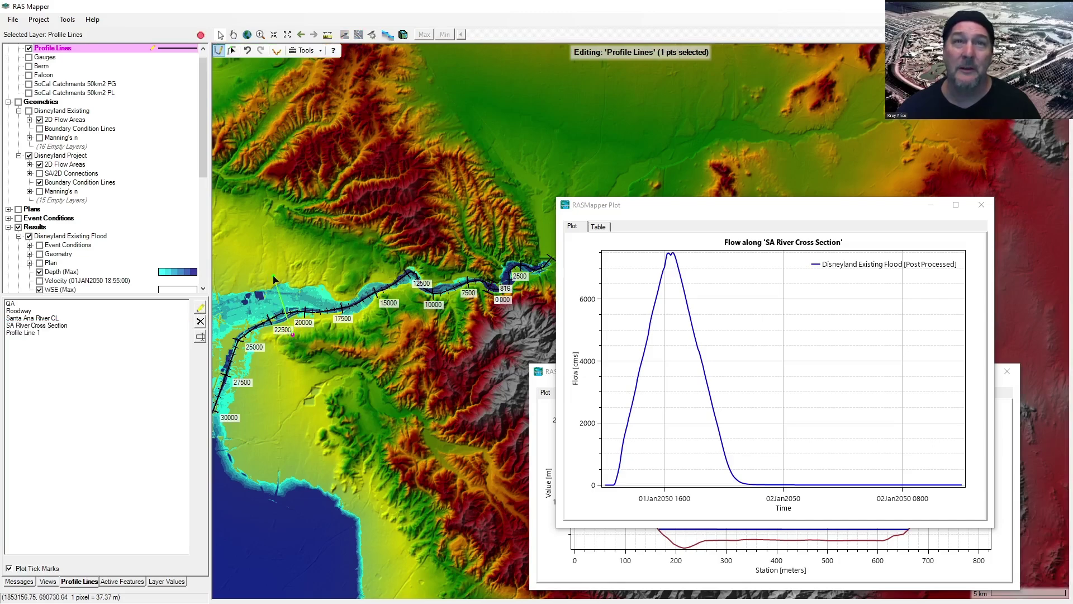
pyautogui.doubleClick(275, 274)
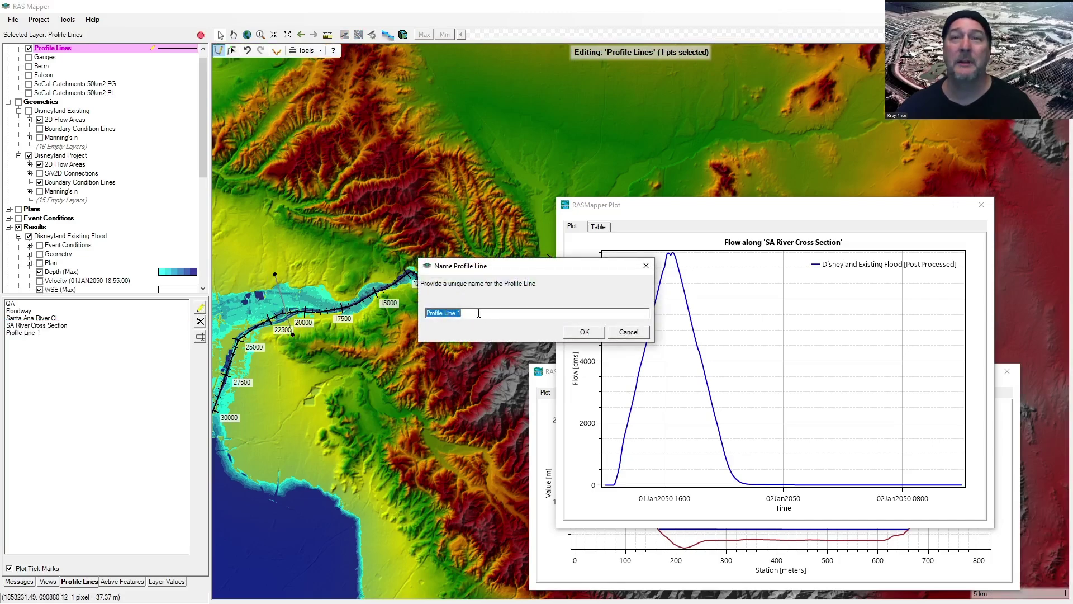
pyautogui.write('DS XS')
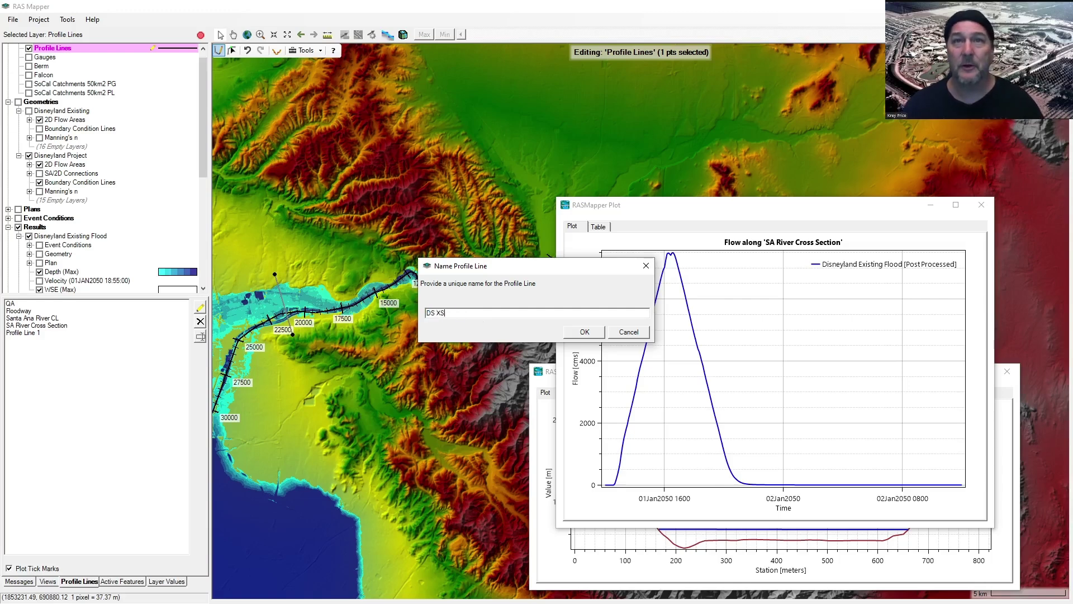
pyautogui.press('Return')
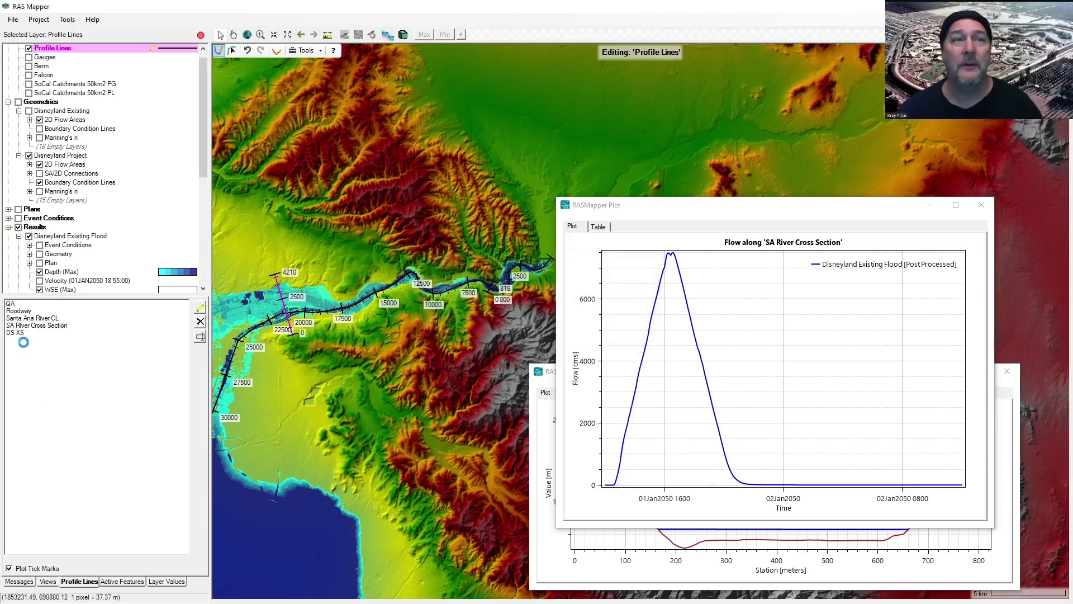
# Step: Plot the flow time series along DS XS and place it beside the SA River Cross Section hydrograph
pyautogui.rightClick(25, 336)
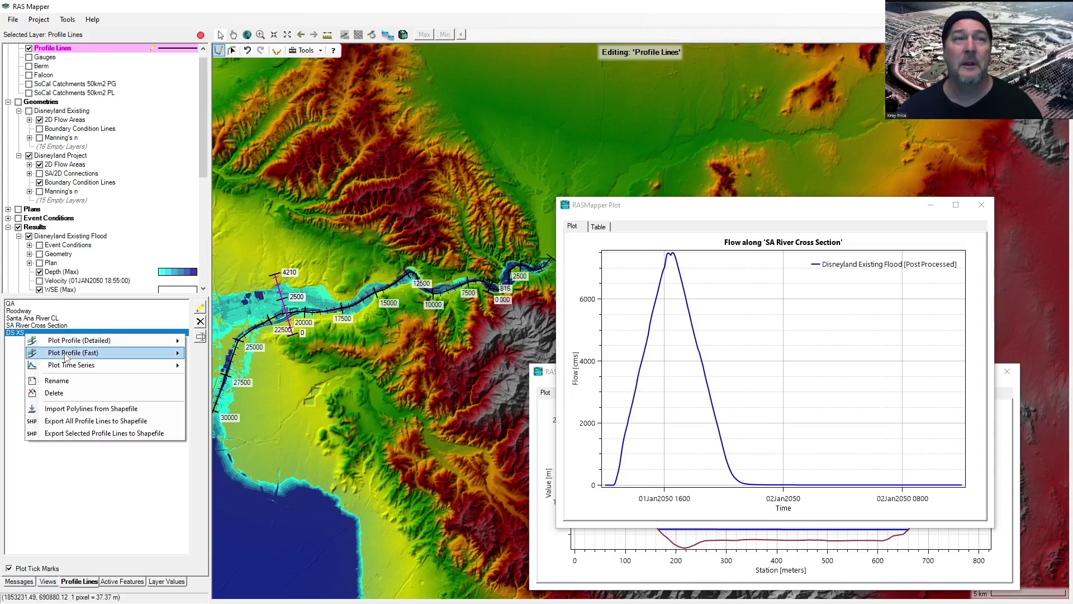
pyautogui.moveTo(73, 366)
pyautogui.click(200, 367)
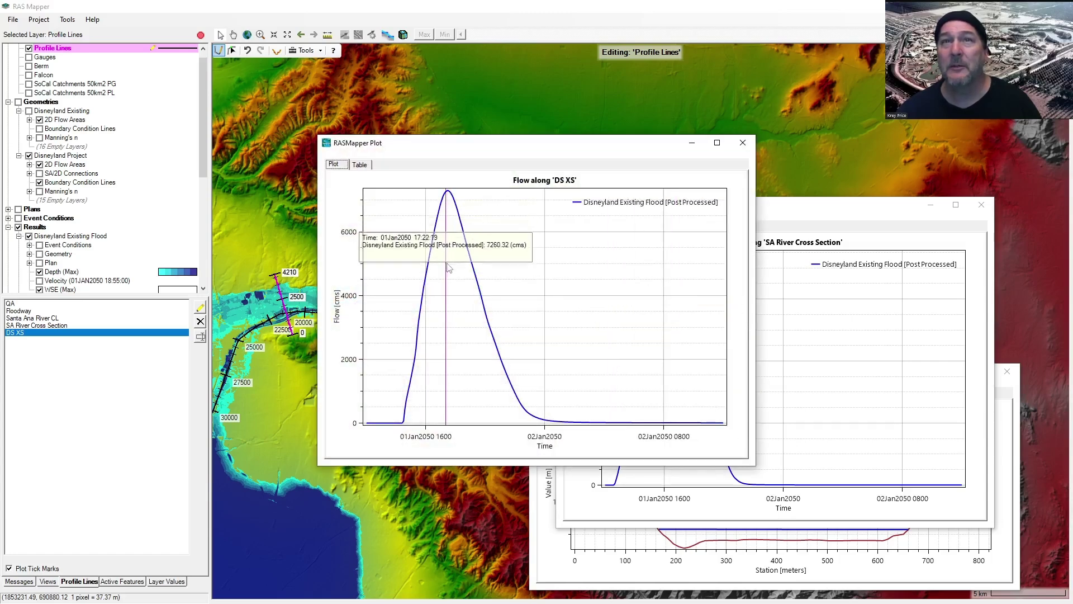
pyautogui.moveTo(599, 151); pyautogui.dragTo(815, 233)
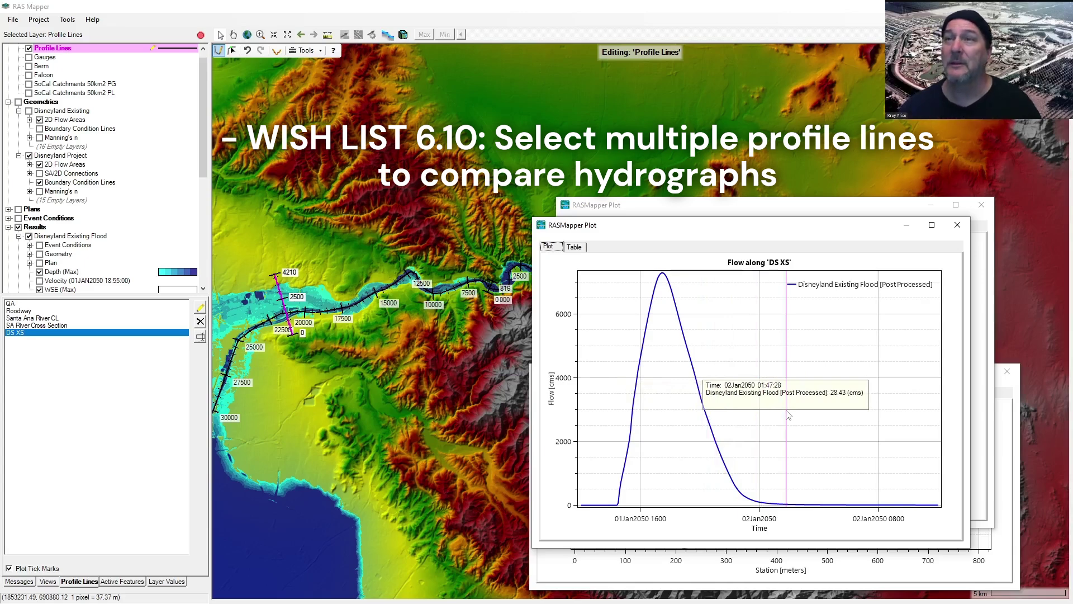
pyautogui.moveTo(744, 229); pyautogui.dragTo(396, 200)
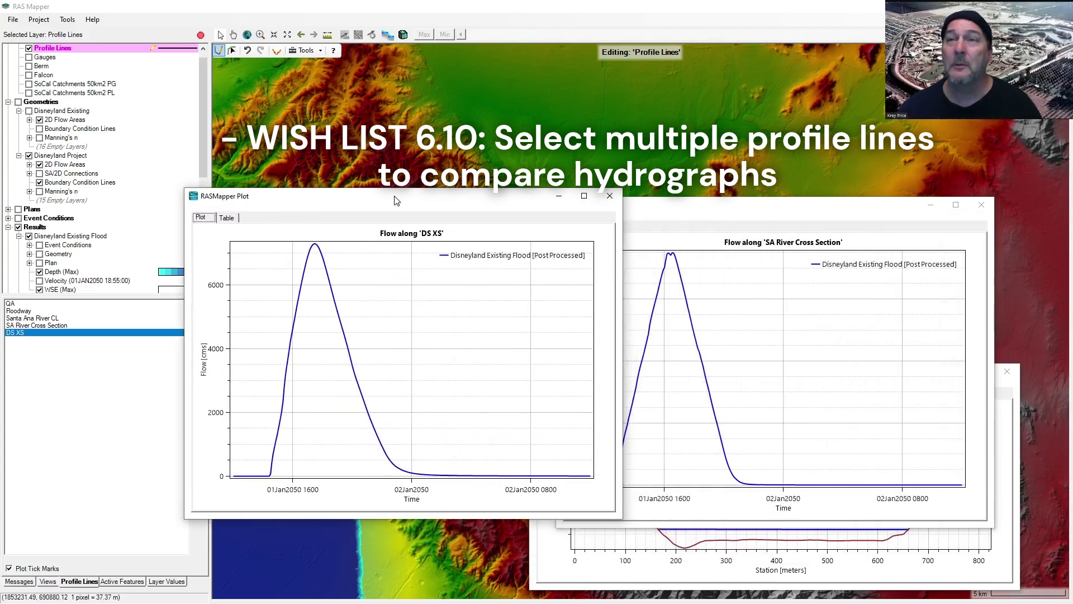
# Step: View the DS XS flow values as a table, select all rows and close the plot
pyautogui.click(227, 218)
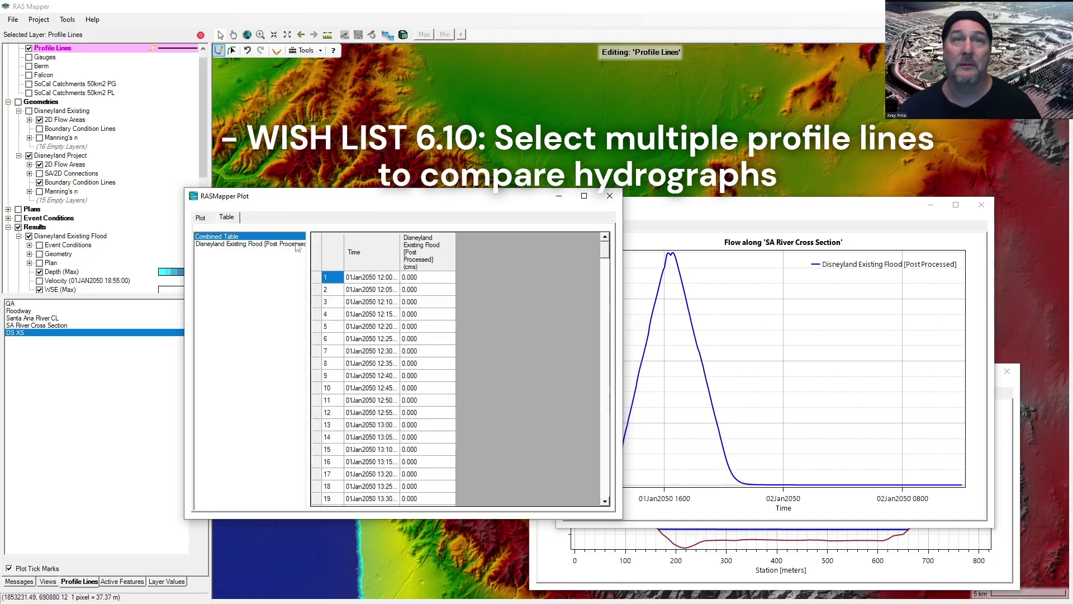
pyautogui.click(316, 268)
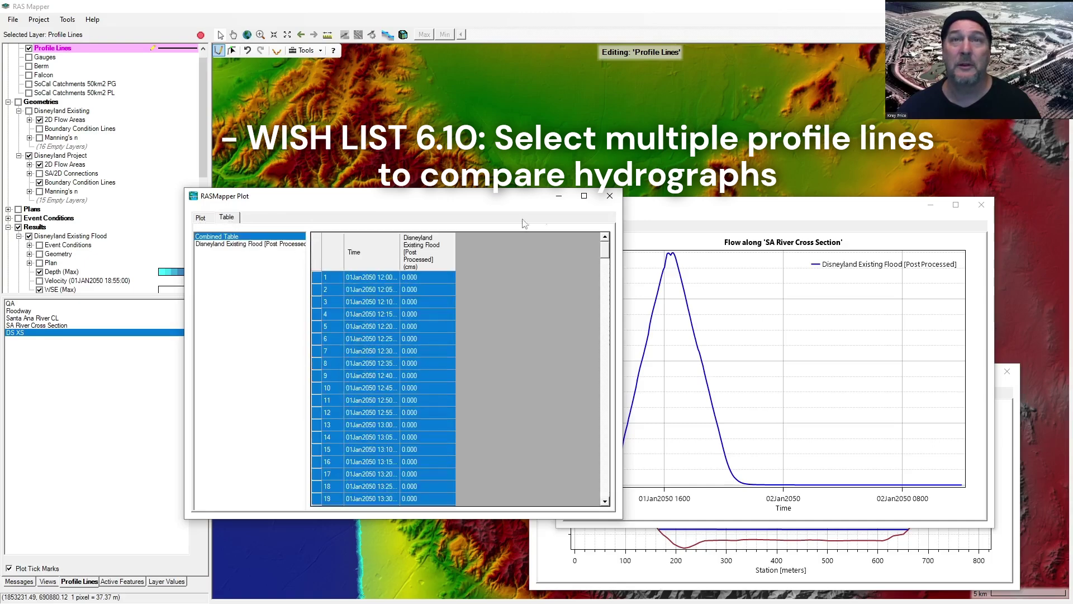
pyautogui.click(610, 195)
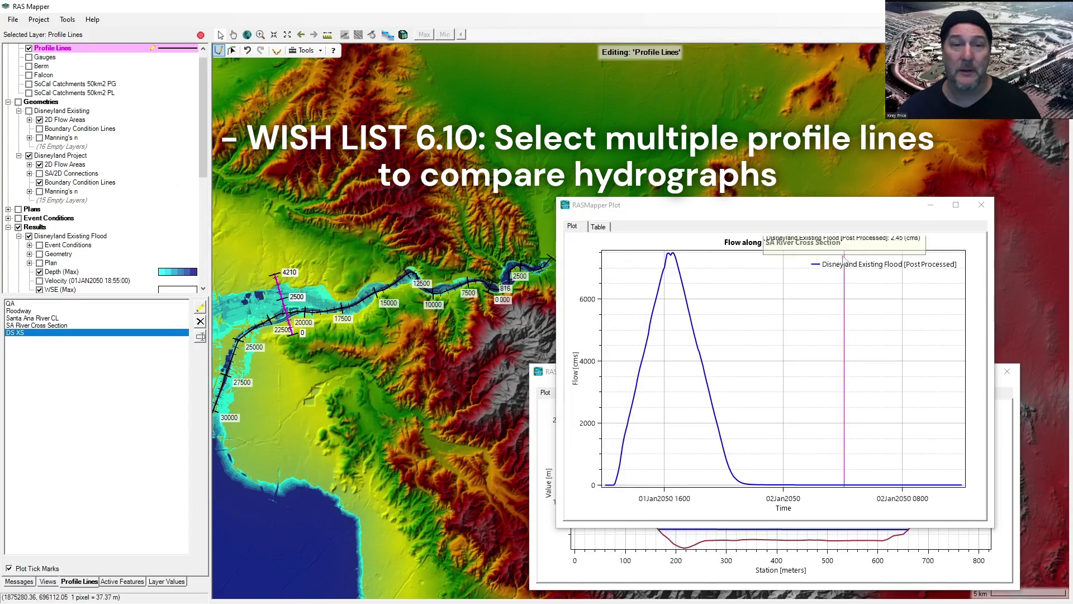
# Step: Draw a three-point profile line about 54497 m long across the flooded offshore area and name it Valley XS
pyautogui.scroll(-3, 452, 331)
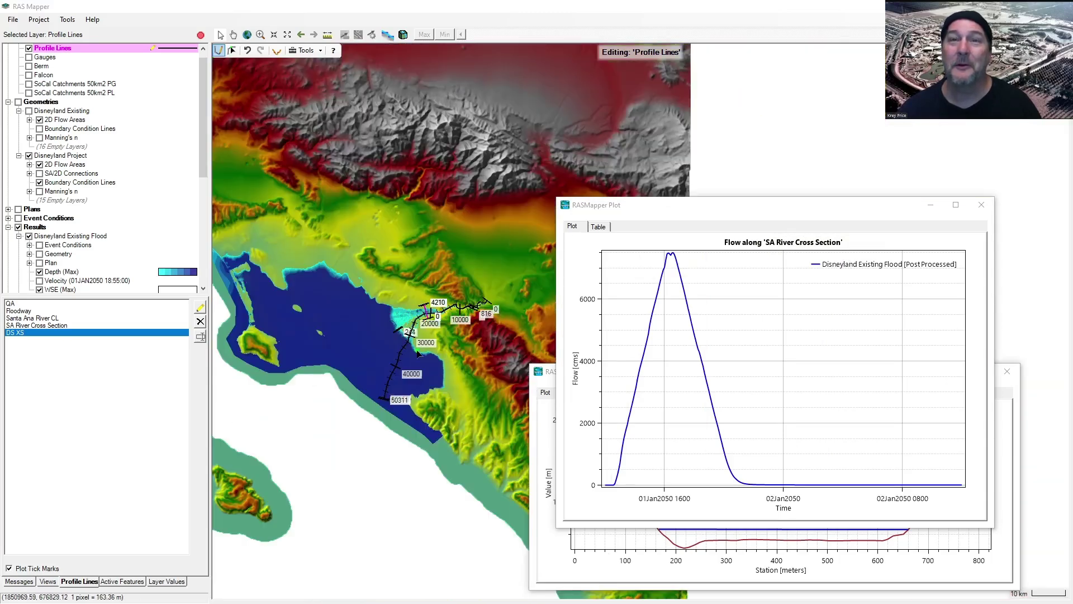
pyautogui.click(411, 402)
pyautogui.doubleClick(293, 316)
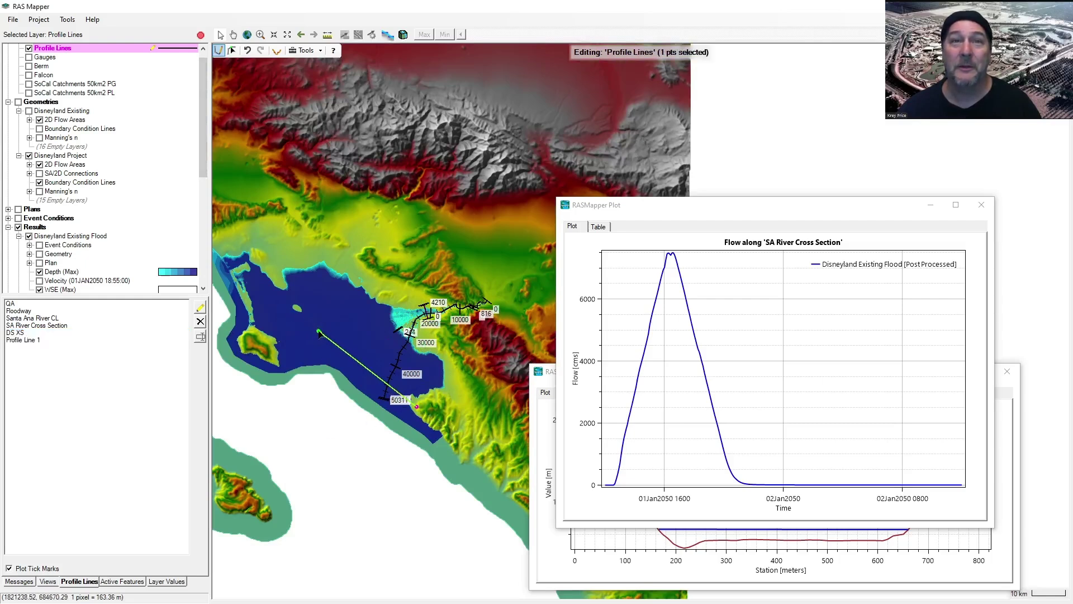
pyautogui.doubleClick(280, 283)
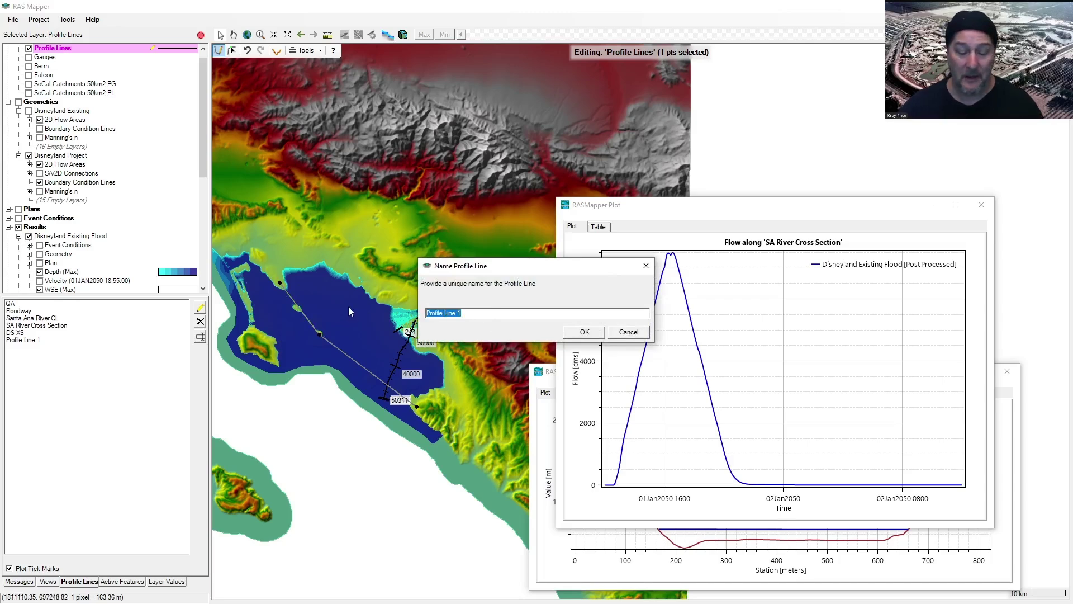
pyautogui.write('Valley XS')
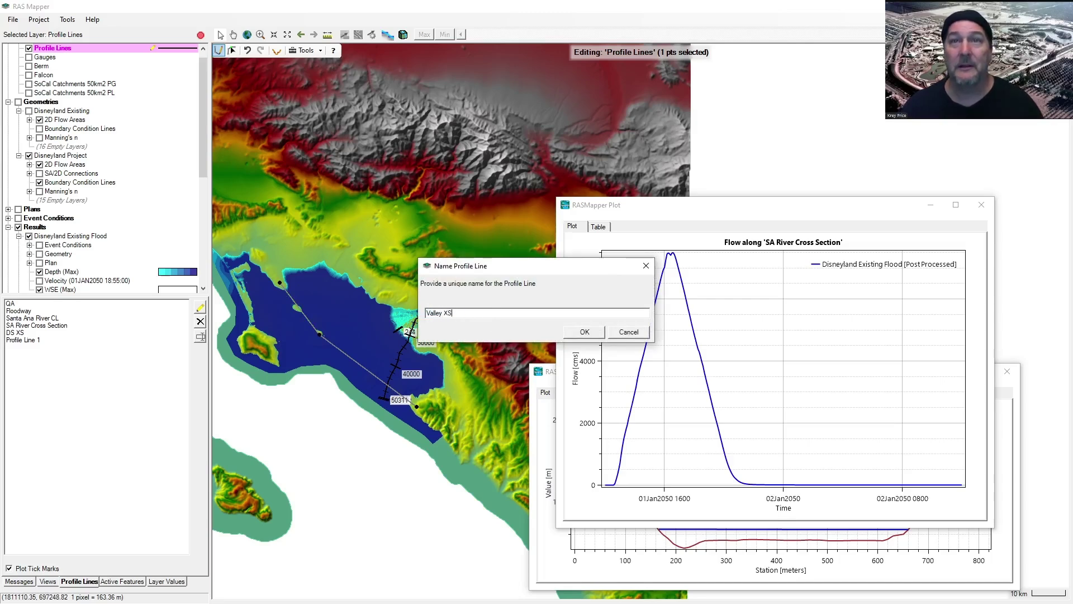
pyautogui.press('Return')
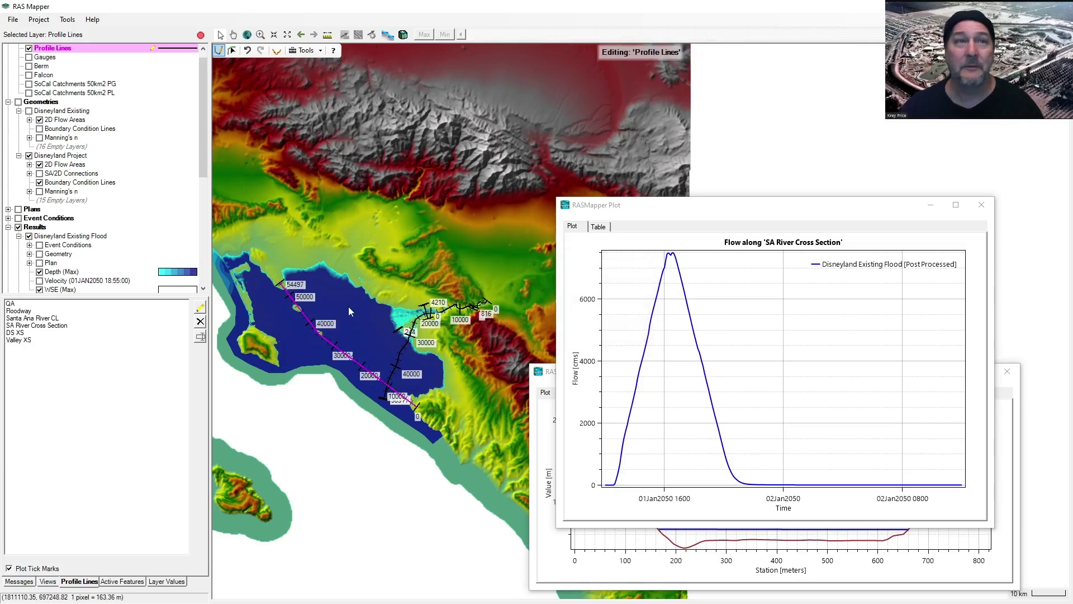
# Step: Plot the flow time series along Valley XS, inspect its negative peak and move the plot off the profile line
pyautogui.rightClick(44, 340)
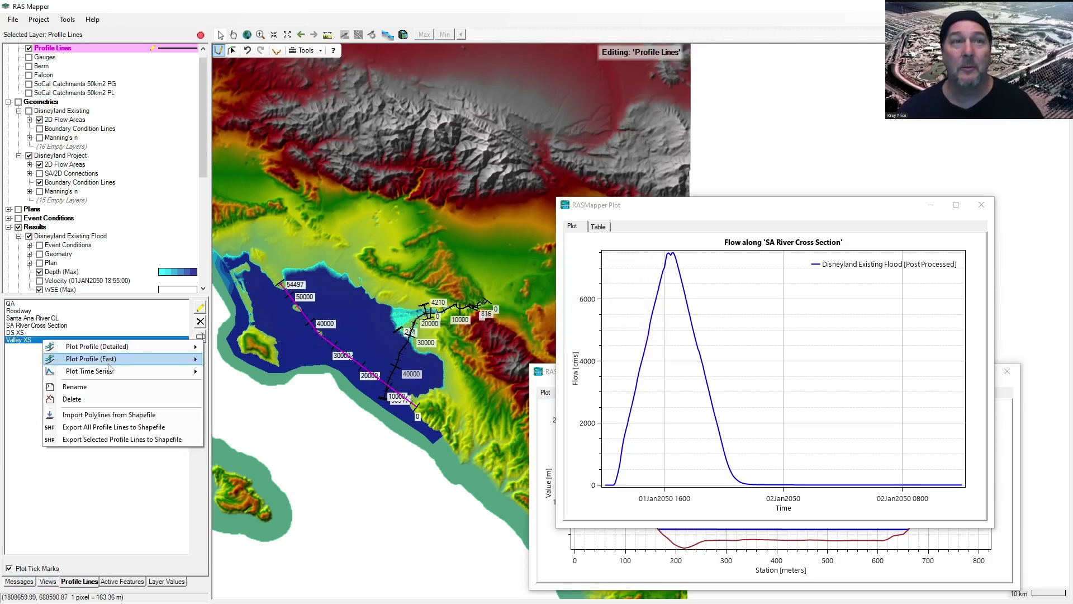
pyautogui.moveTo(112, 372)
pyautogui.click(227, 373)
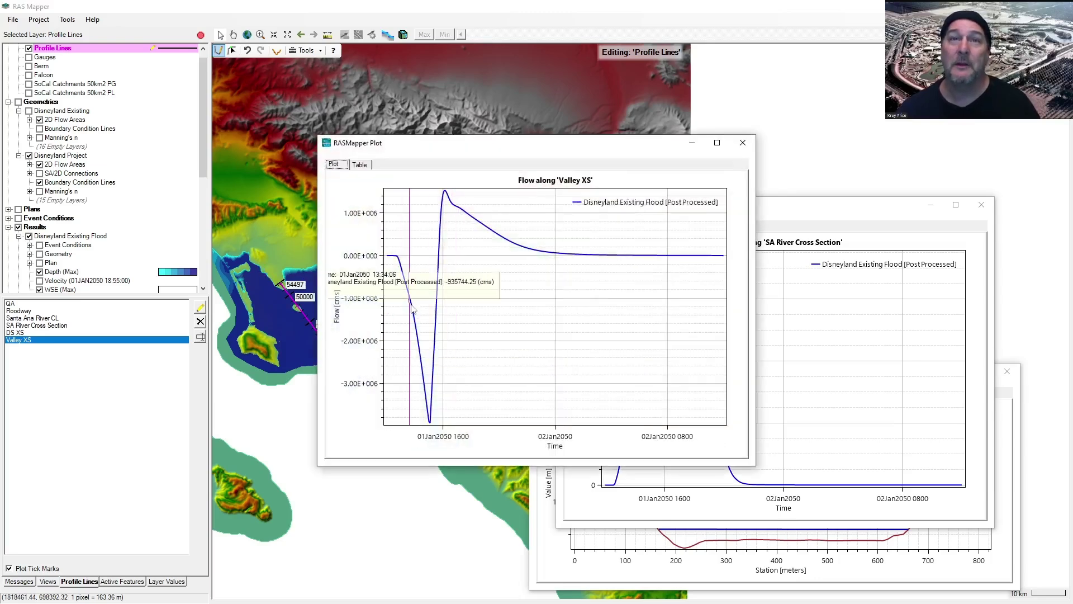
pyautogui.moveTo(429, 329)
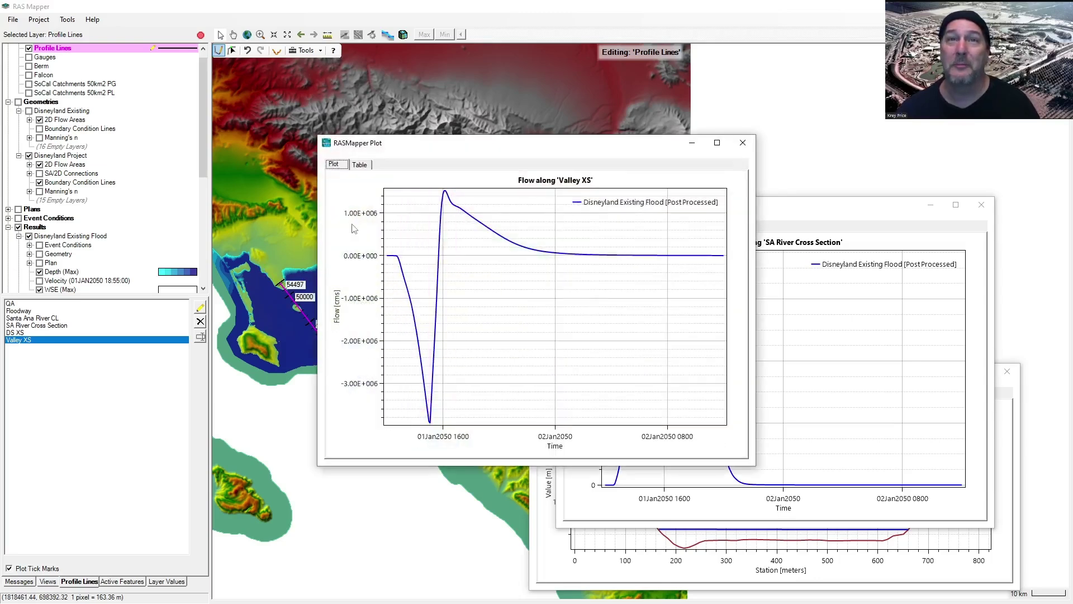
pyautogui.moveTo(394, 261)
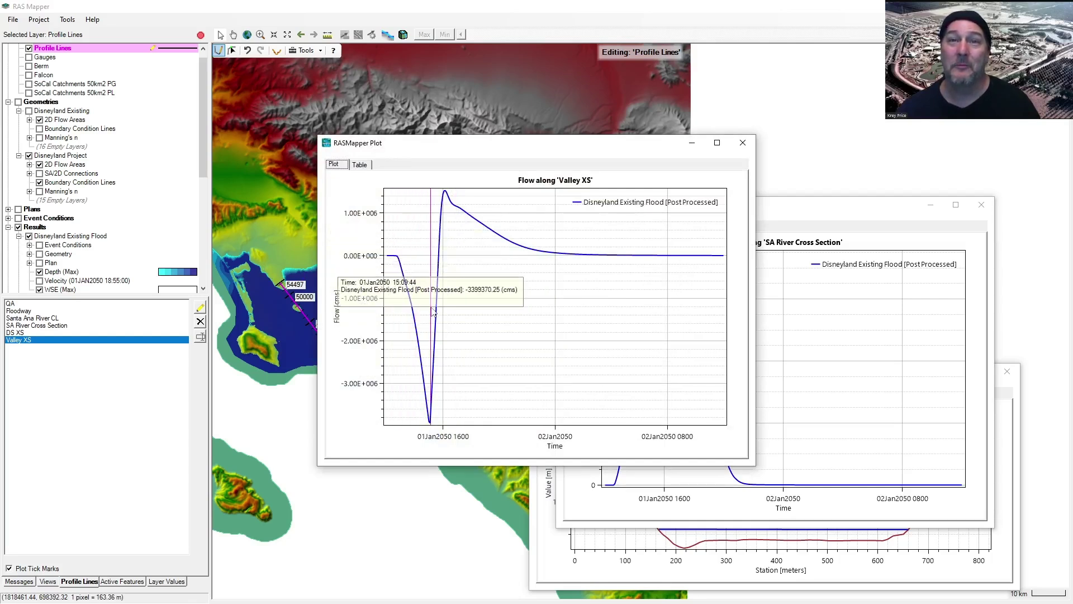
pyautogui.moveTo(447, 143); pyautogui.dragTo(682, 227)
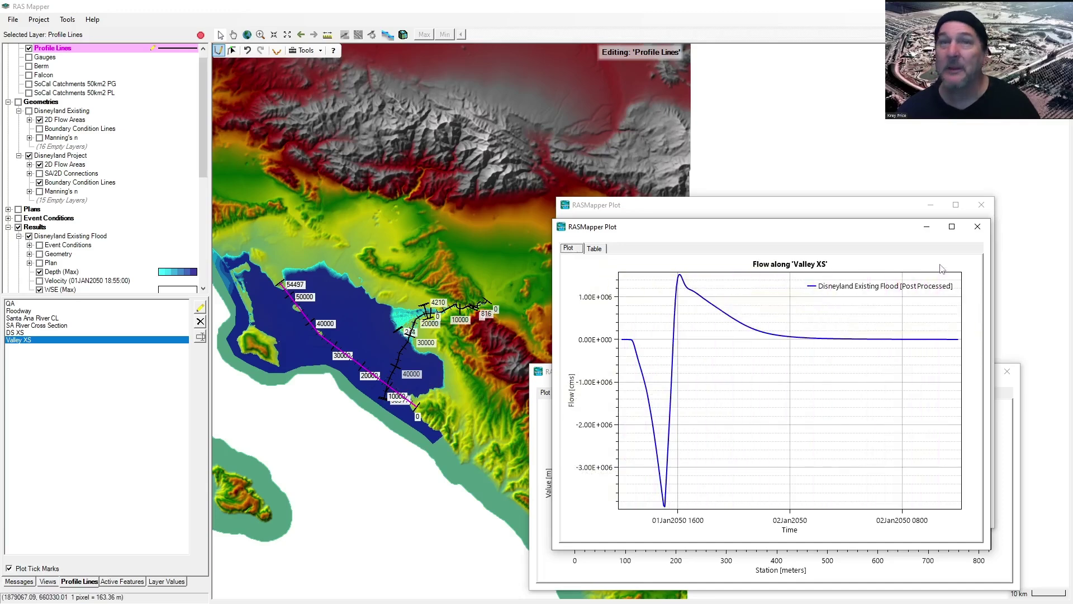
# Step: Plot the volume accumulation time series across Valley XS, inspect the end of its curve and close the plot
pyautogui.rightClick(25, 345)
pyautogui.moveTo(65, 372)
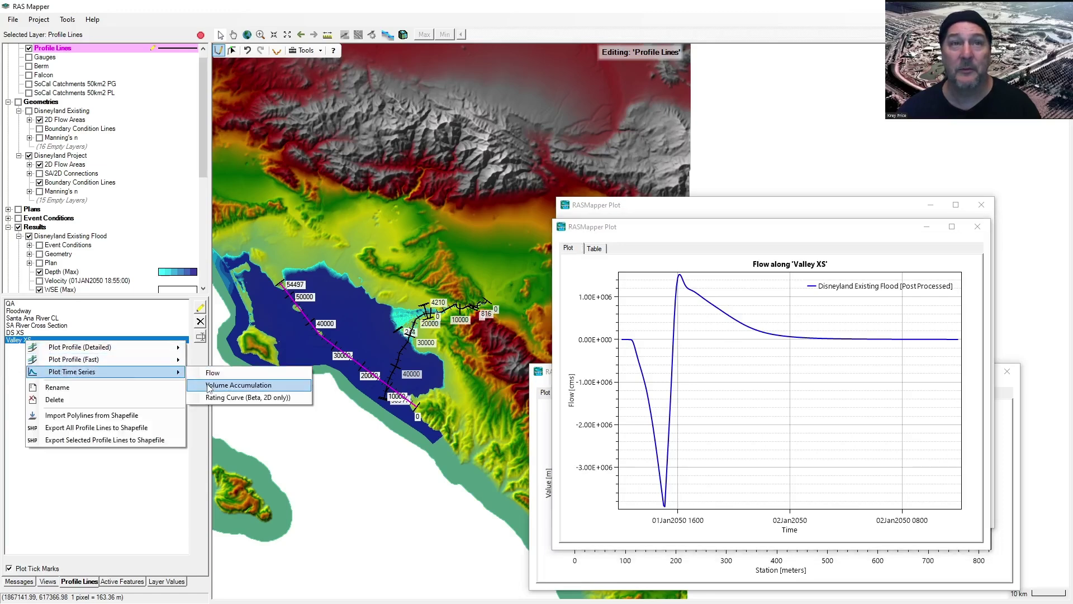
pyautogui.click(214, 387)
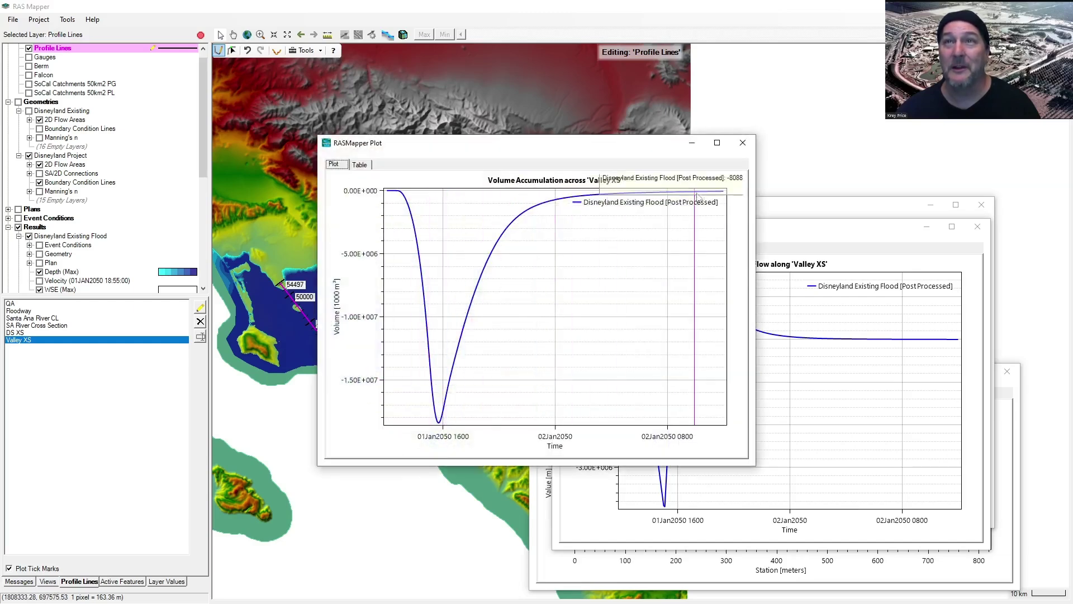
pyautogui.click(743, 144)
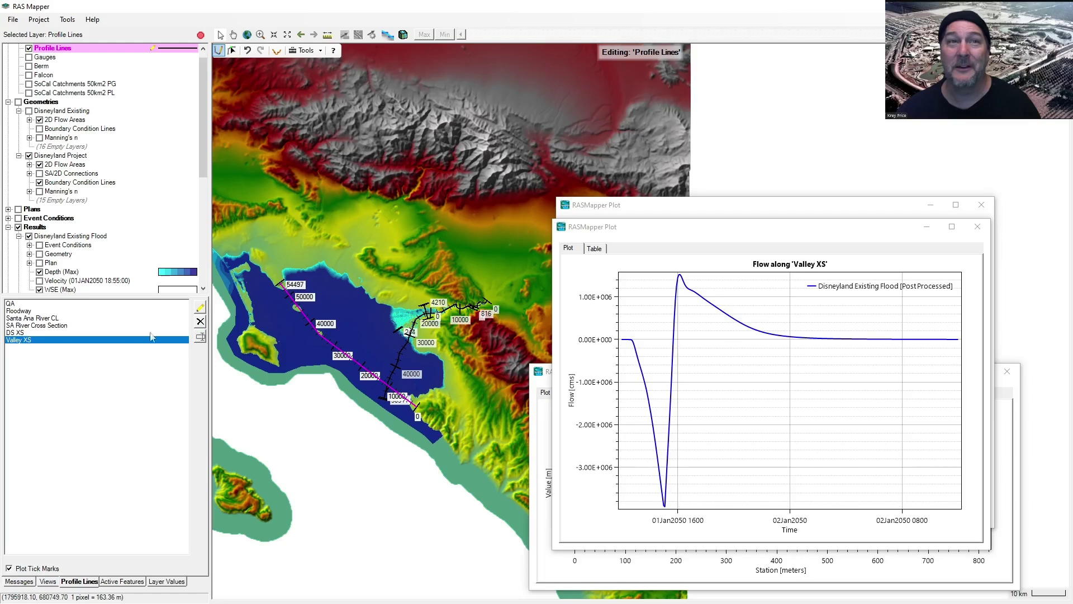
# Step: Plot the volume accumulation time series across SA River Cross Section and examine it against the line's location on the map
pyautogui.click(35, 332)
pyautogui.click(40, 326)
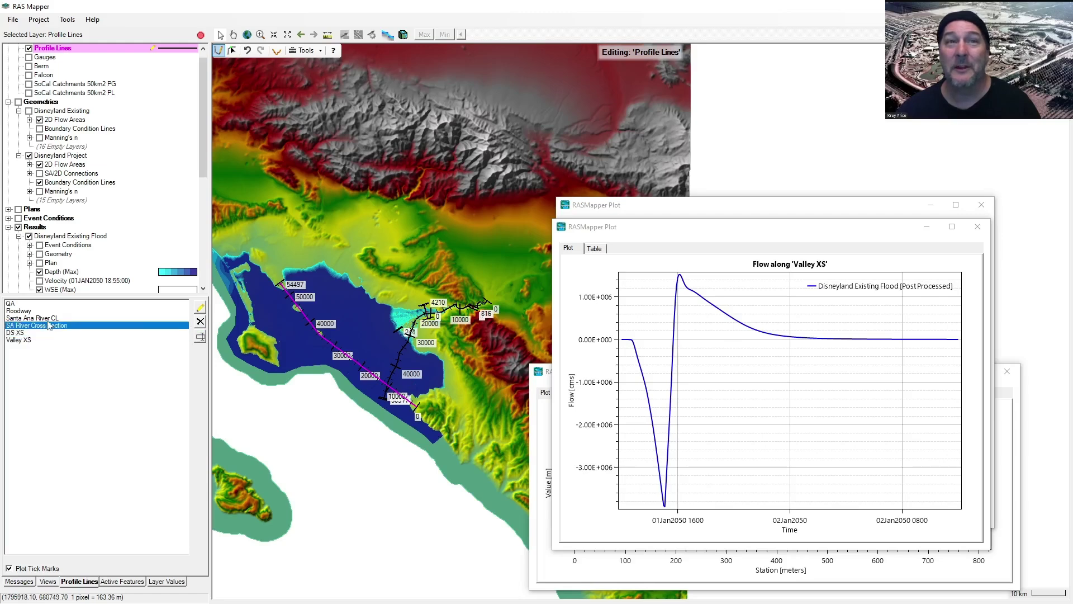
pyautogui.rightClick(54, 330)
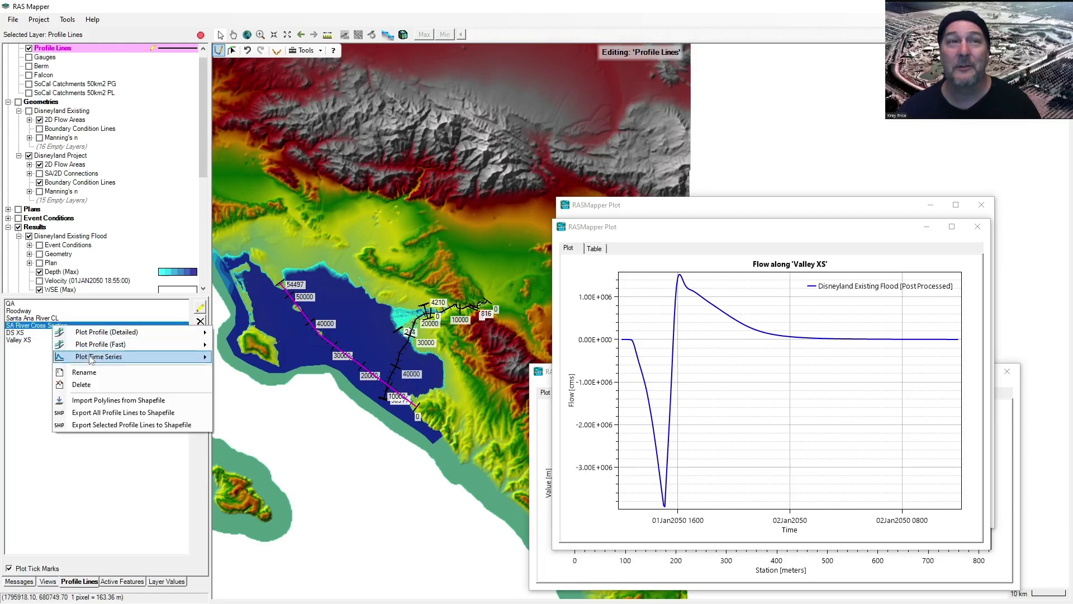
pyautogui.moveTo(92, 357)
pyautogui.click(262, 370)
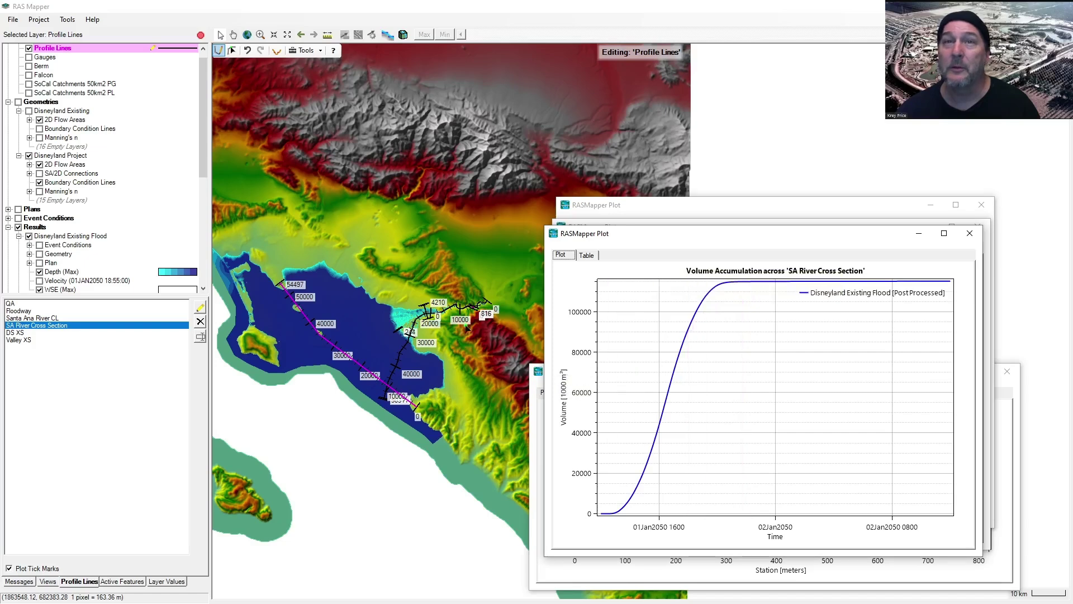
pyautogui.scroll(2, 495, 311)
pyautogui.scroll(2, 495, 312)
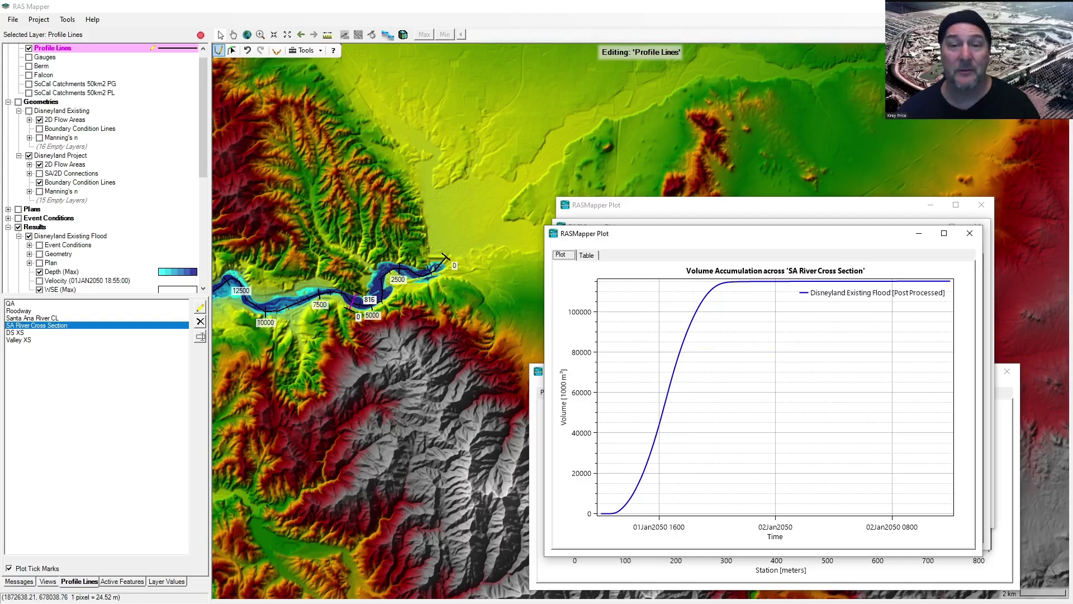
pyautogui.scroll(4, 349, 313)
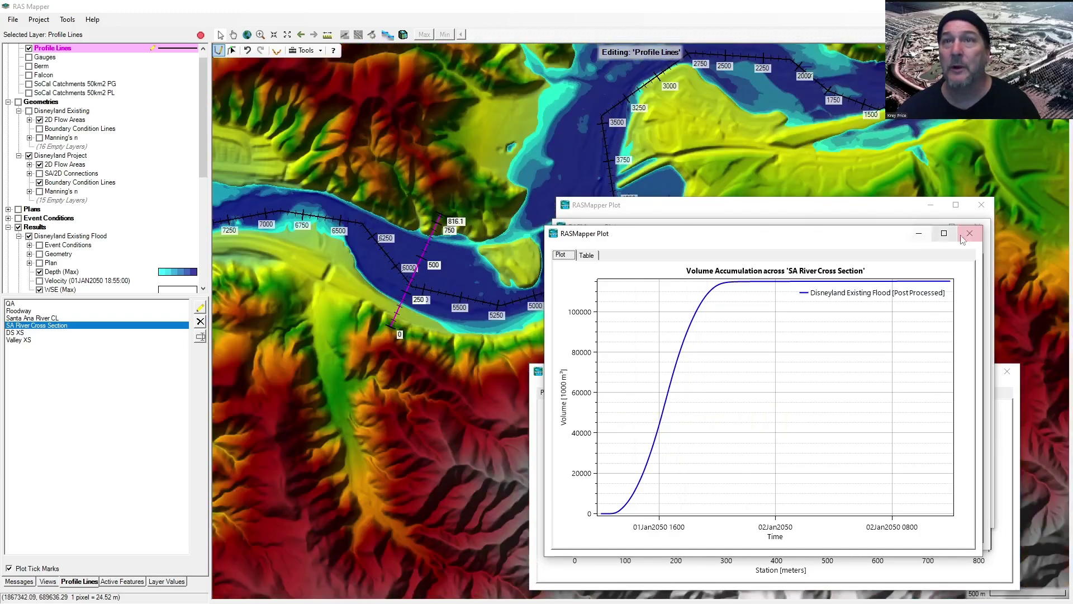
# Step: Close all the open plot windows to clear the map
pyautogui.click(970, 233)
pyautogui.click(980, 204)
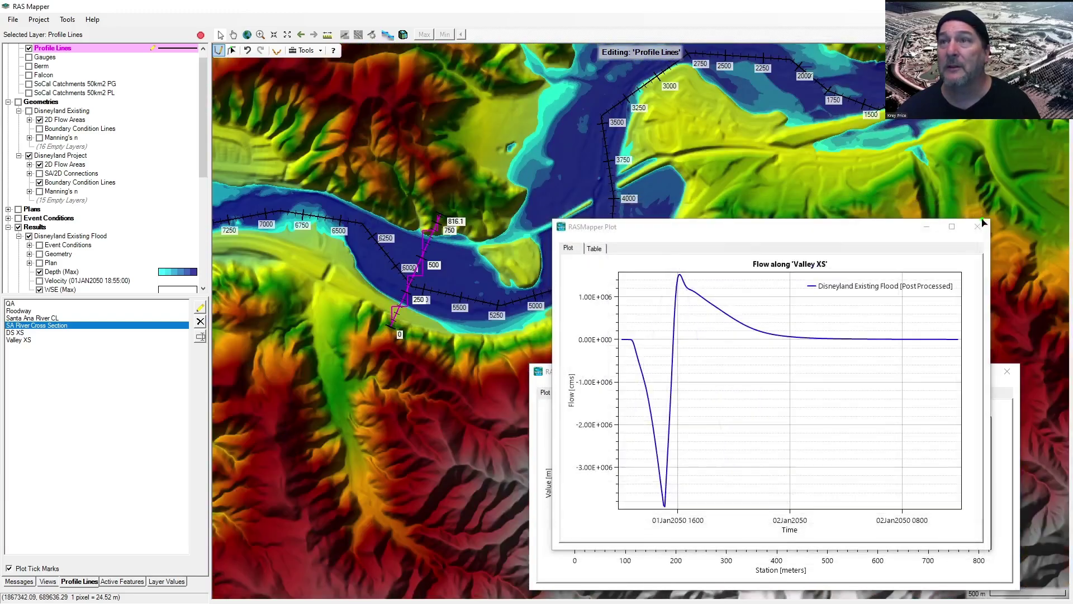
pyautogui.click(977, 226)
pyautogui.click(1006, 371)
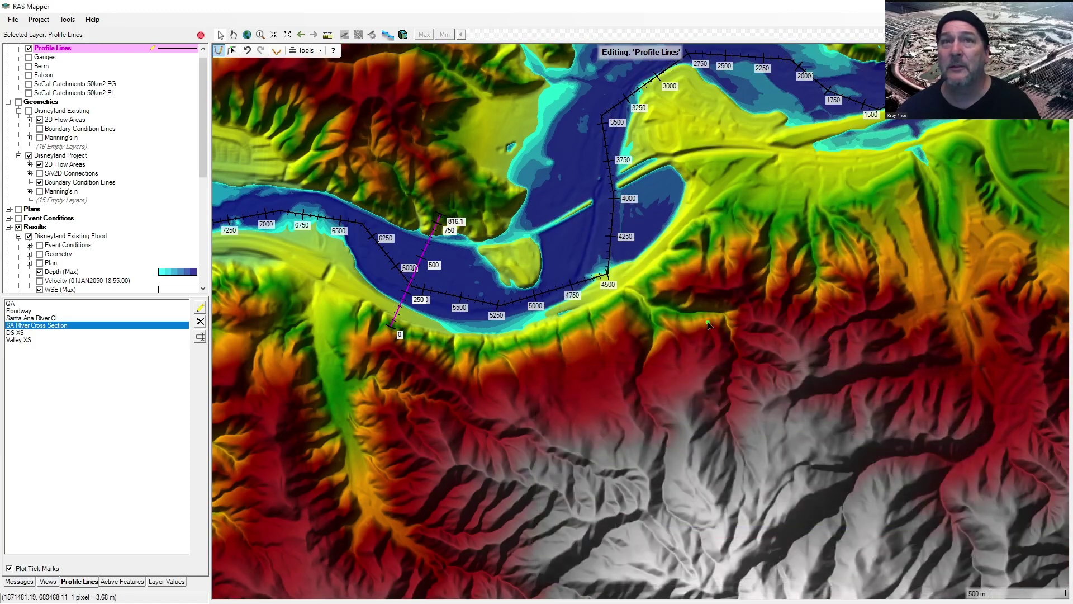
# Step: Plot the flow time series along SA River Cross Section
pyautogui.rightClick(32, 330)
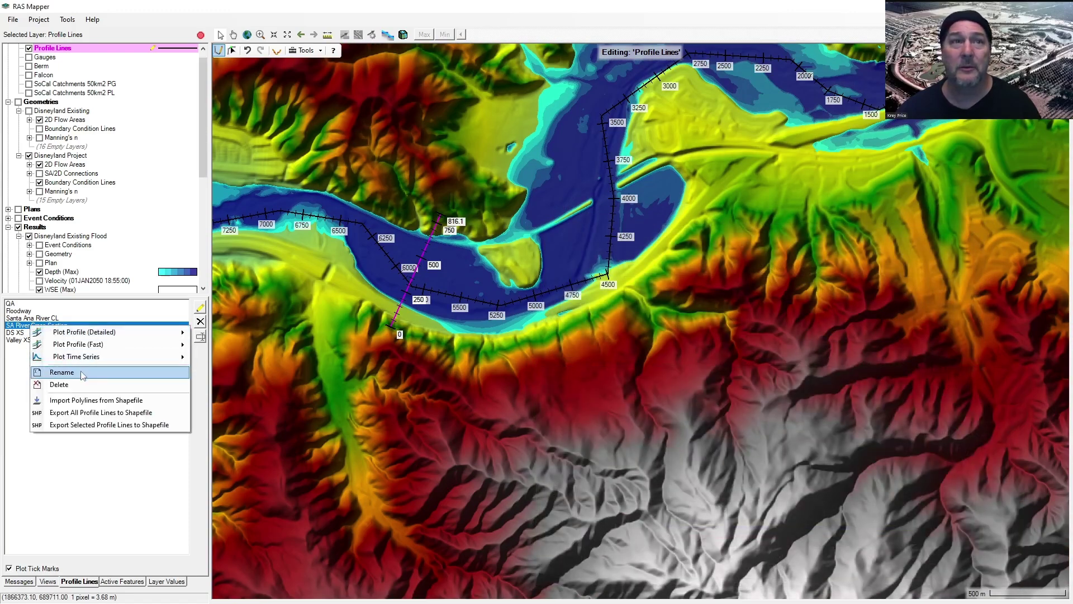
pyautogui.moveTo(84, 358)
pyautogui.click(219, 369)
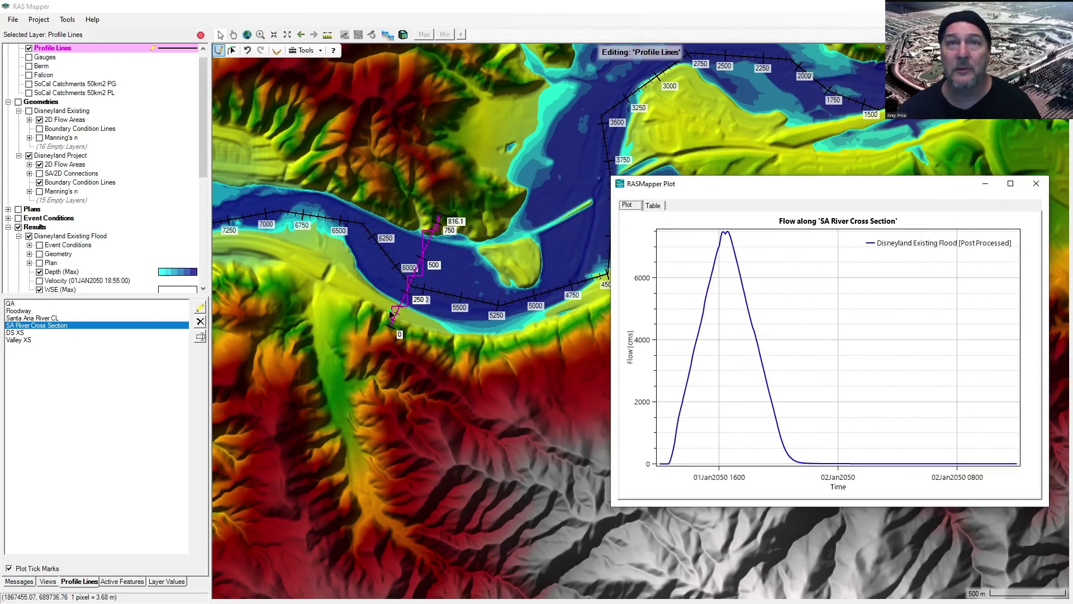
pyautogui.scroll(3, 410, 258)
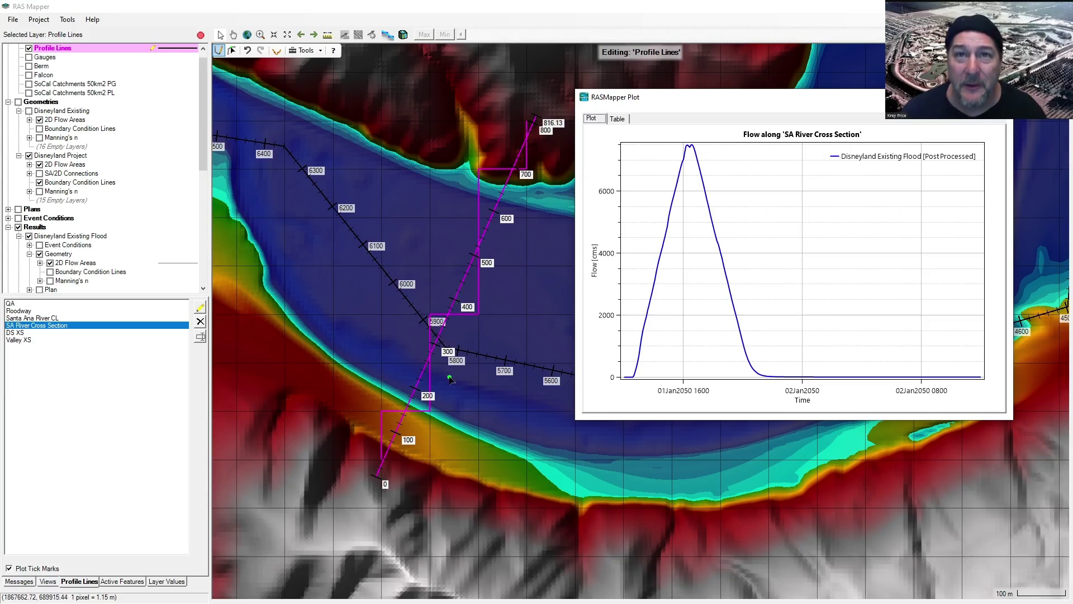
# Step: Plot the existing flood's WSE time series at a point near station 200 of SA River Cross Section and place it beside the flow hydrograph
pyautogui.click(282, 11)
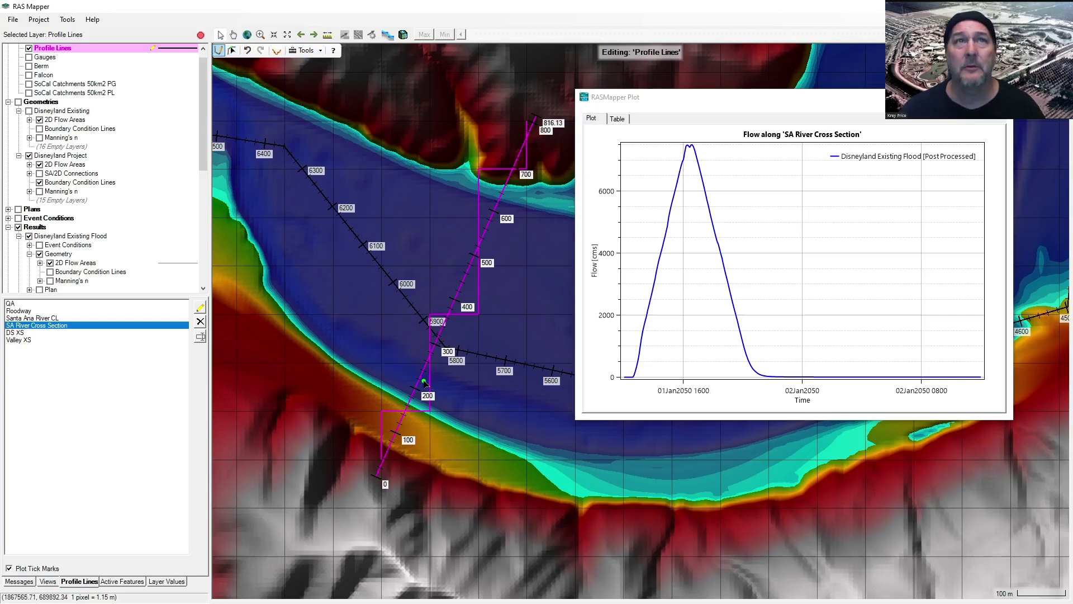
pyautogui.moveTo(201, 112); pyautogui.dragTo(202, 182)
pyautogui.click(61, 173)
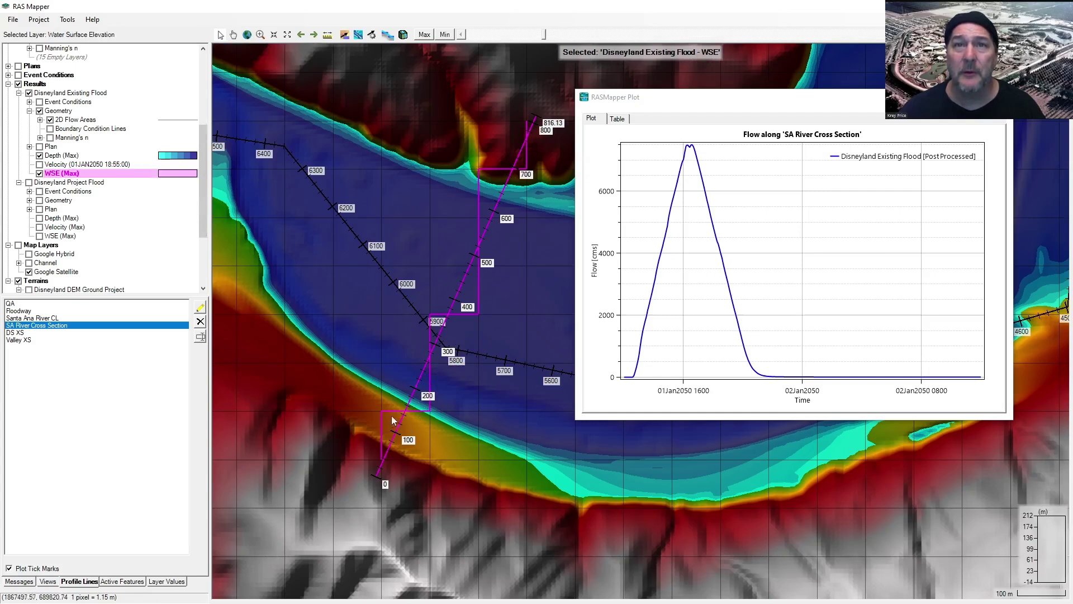
pyautogui.rightClick(420, 386)
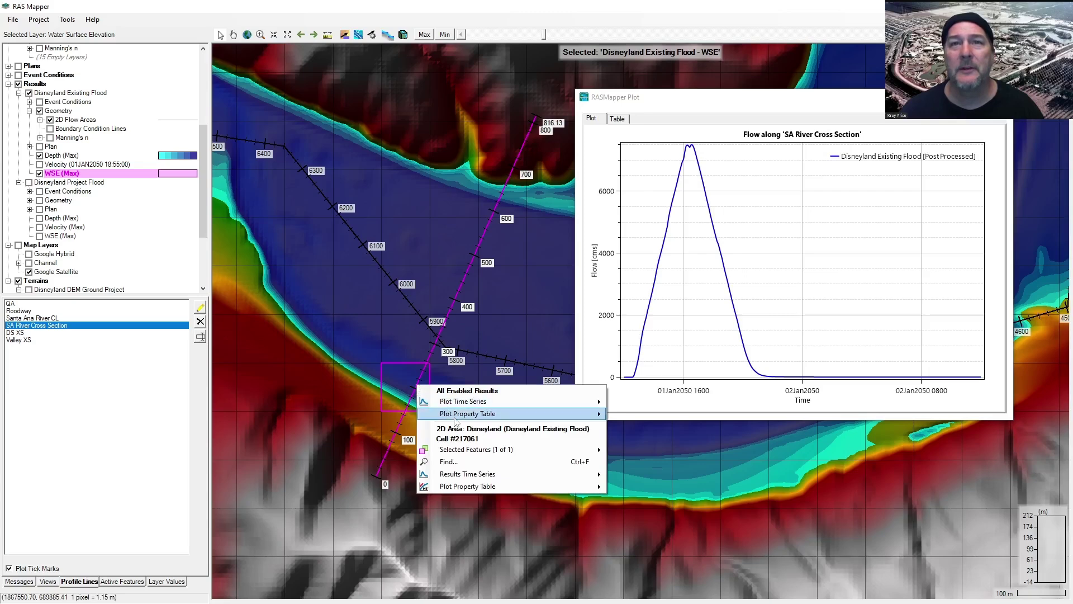
pyautogui.moveTo(456, 420)
pyautogui.moveTo(472, 401)
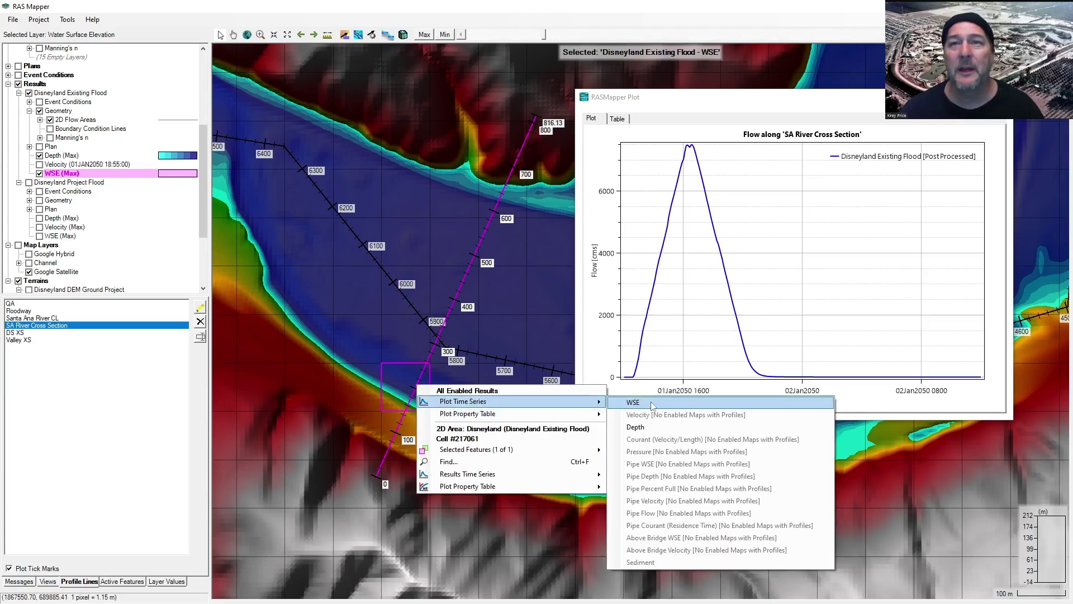
pyautogui.click(623, 401)
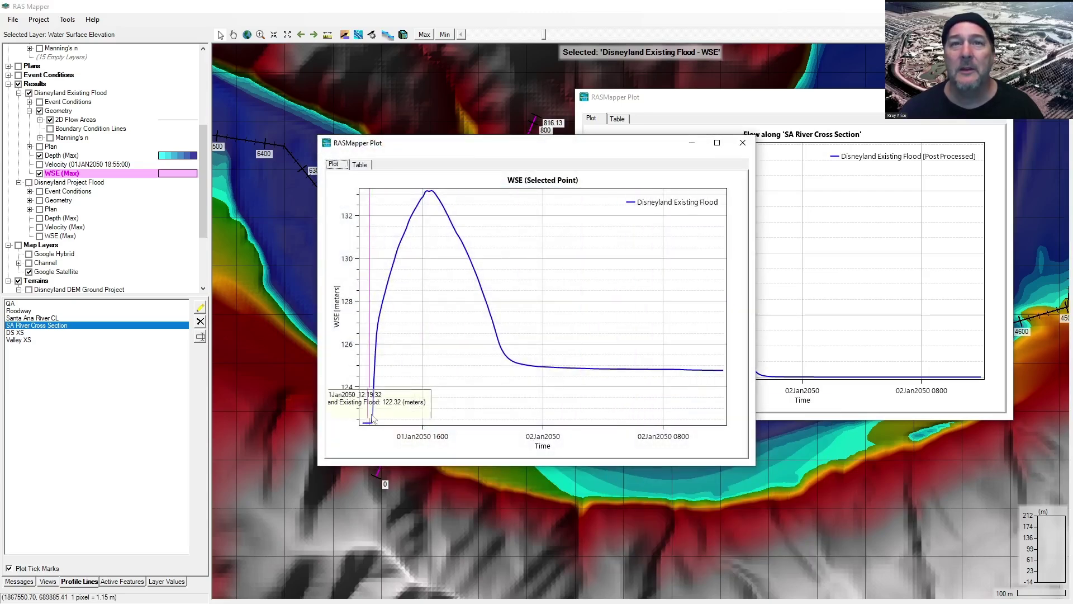
pyautogui.moveTo(428, 194)
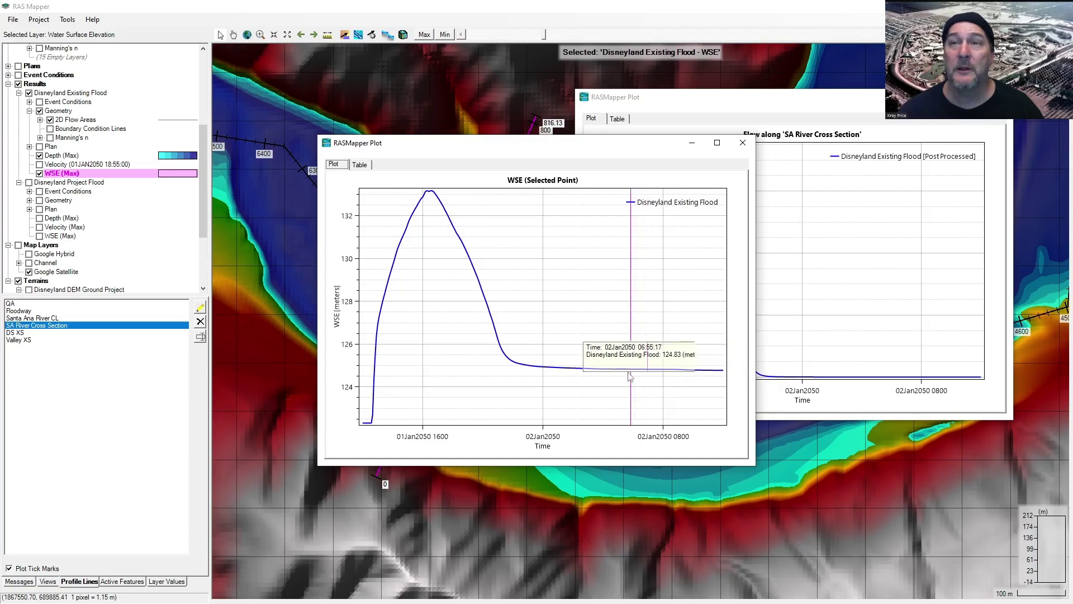
pyautogui.moveTo(590, 144); pyautogui.dragTo(405, 93)
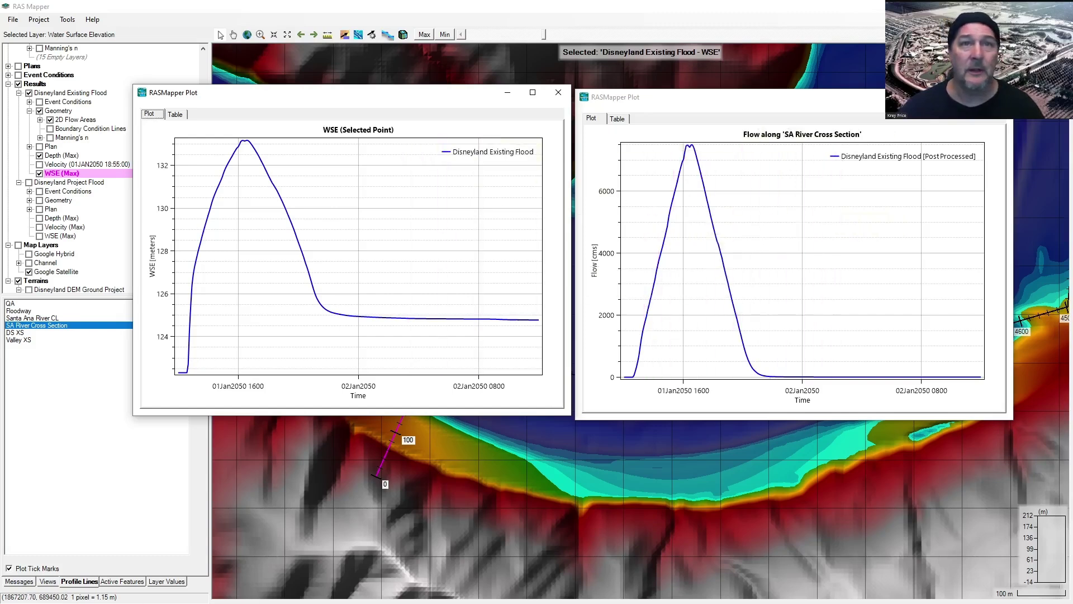
# Step: Copy the full WSE time series table and paste it into a blank Excel workbook starting at cell D2
pyautogui.click(670, 601)
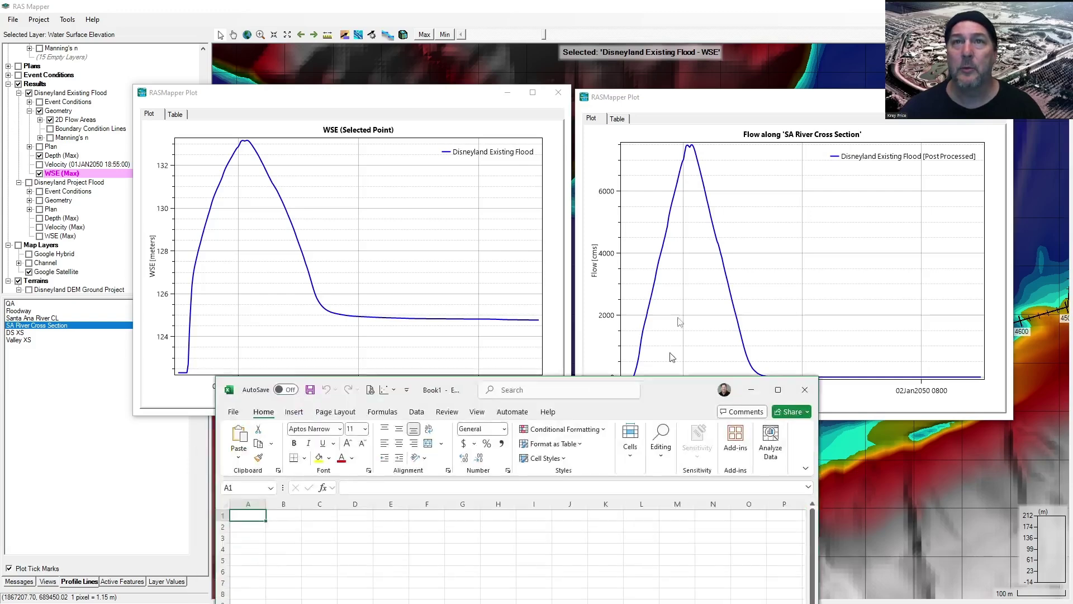
pyautogui.click(175, 114)
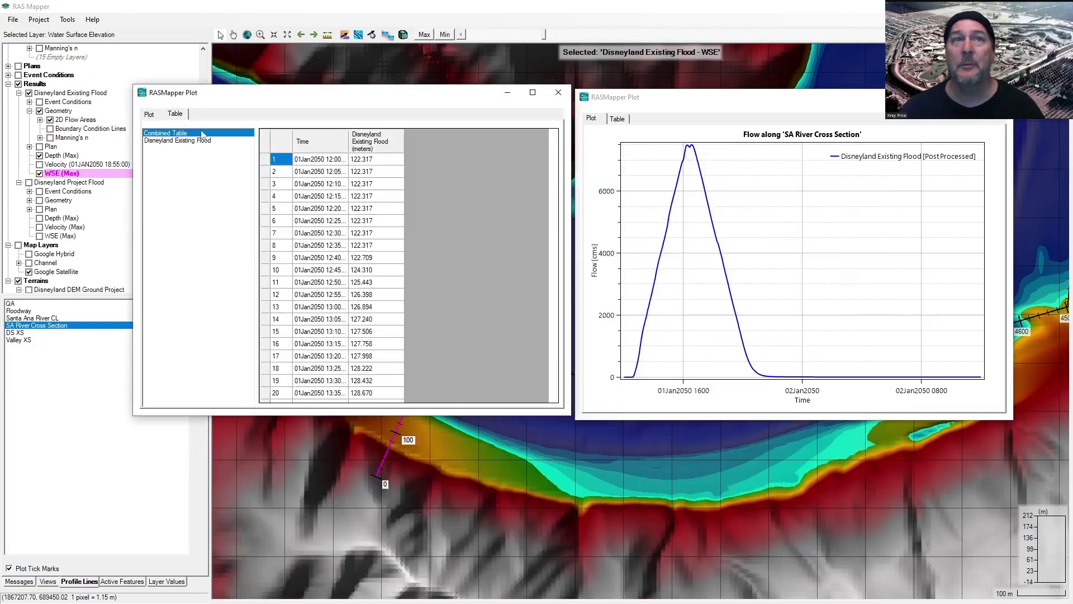
pyautogui.click(267, 147)
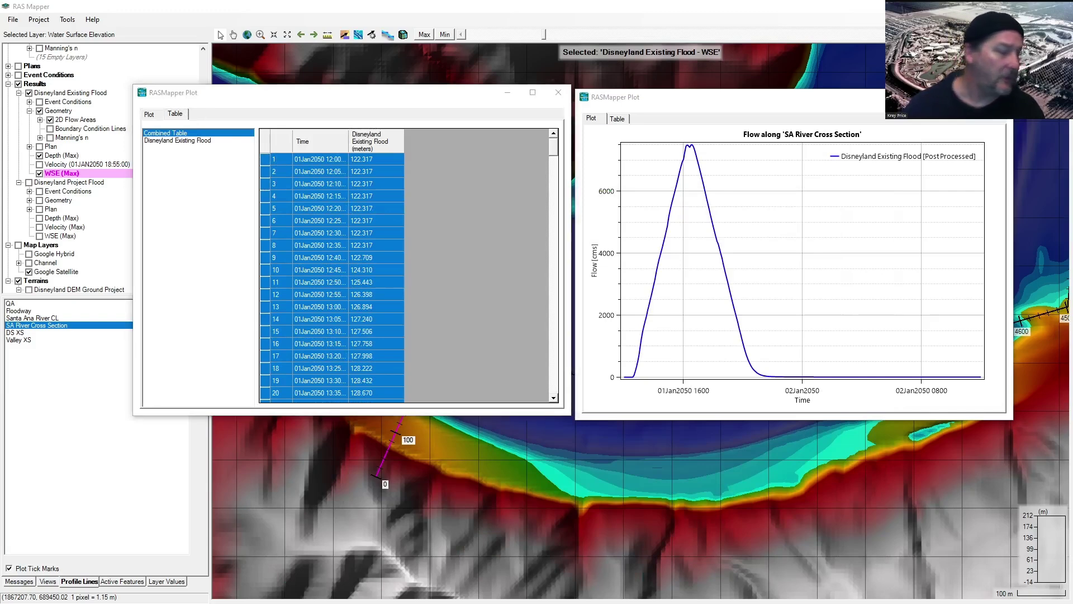
pyautogui.hotkey('alt', 'Tab')
pyautogui.click(430, 339)
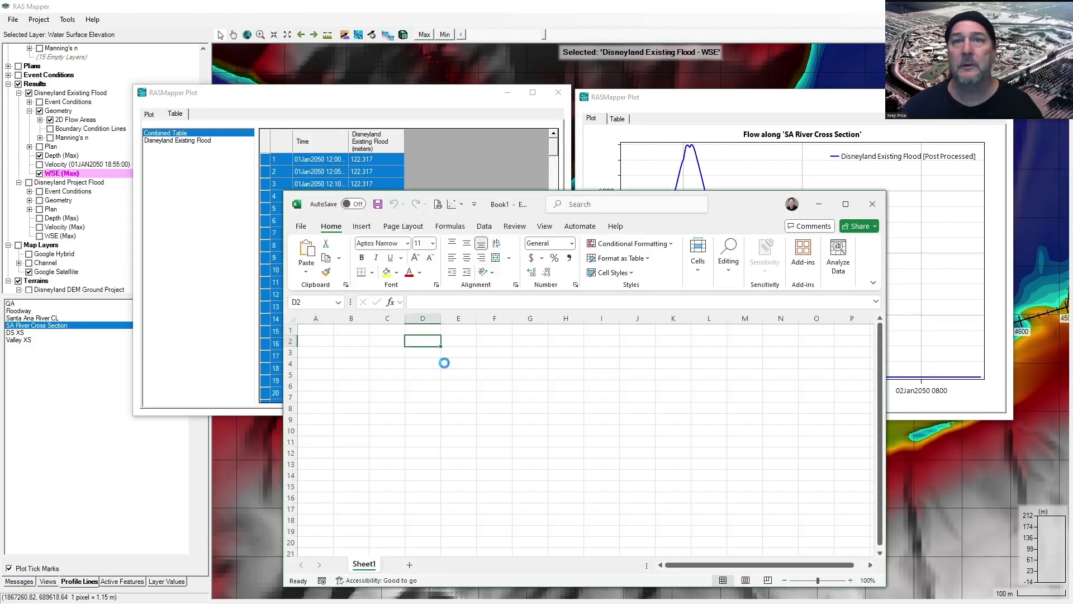
pyautogui.hotkey('ctrl', 'v')
# Step: Copy the full SA River Cross Section flow table from RAS Mapper and paste it into the Excel sheet starting at cell I2
pyautogui.hotkey('alt', 'Tab')
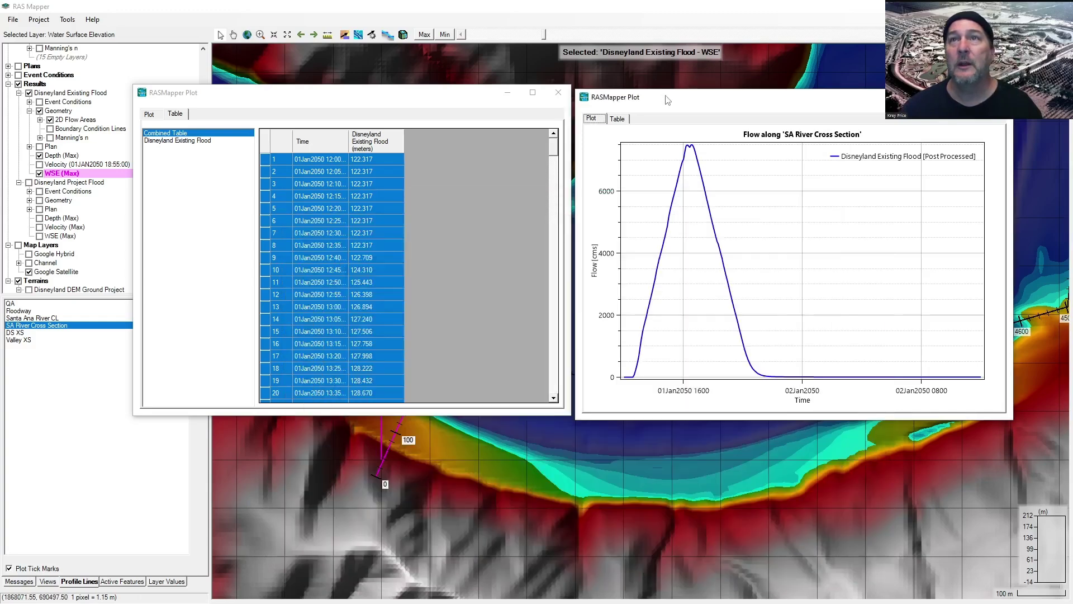
pyautogui.click(617, 119)
pyautogui.click(706, 162)
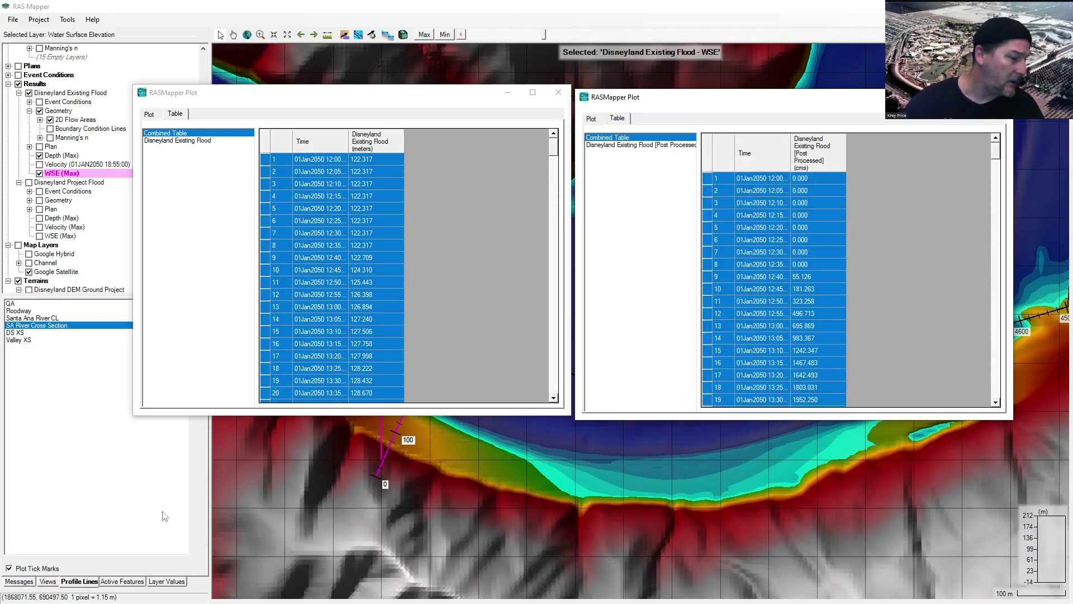
pyautogui.hotkey('alt', 'Tab')
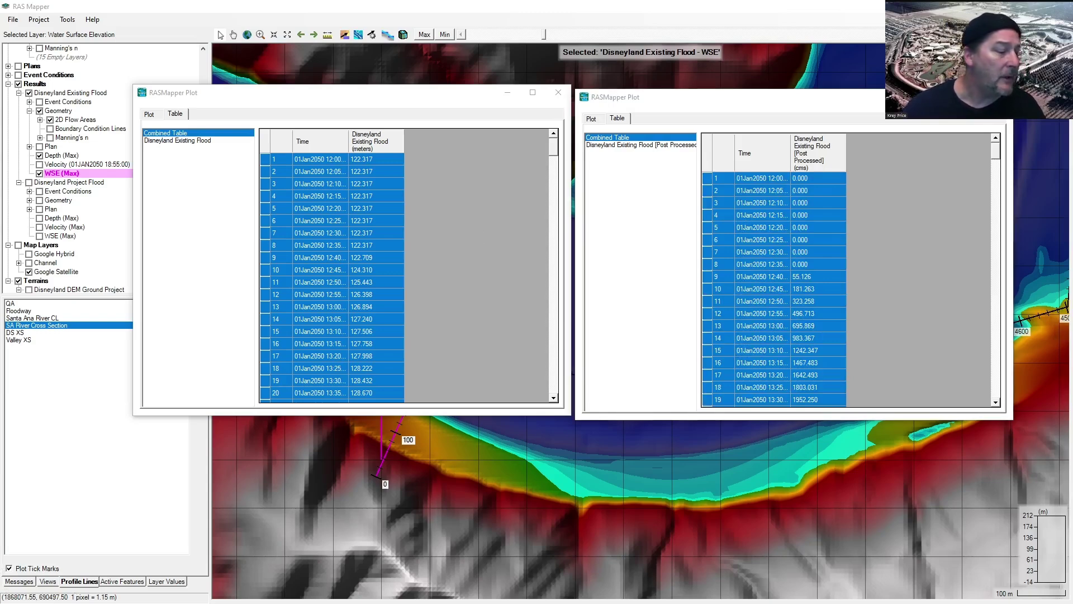
pyautogui.hotkey('alt', 'Tab')
pyautogui.click(607, 339)
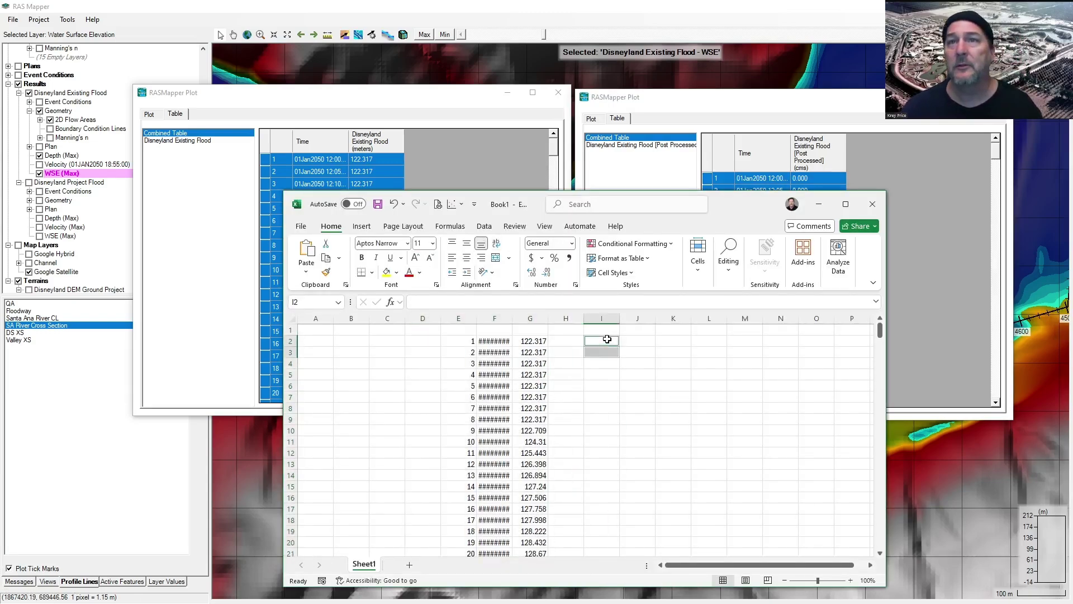
pyautogui.hotkey('ctrl', 'v')
# Step: Delete columns H to K and columns E to F so only adjacent WSE and flow columns remain
pyautogui.click(520, 341)
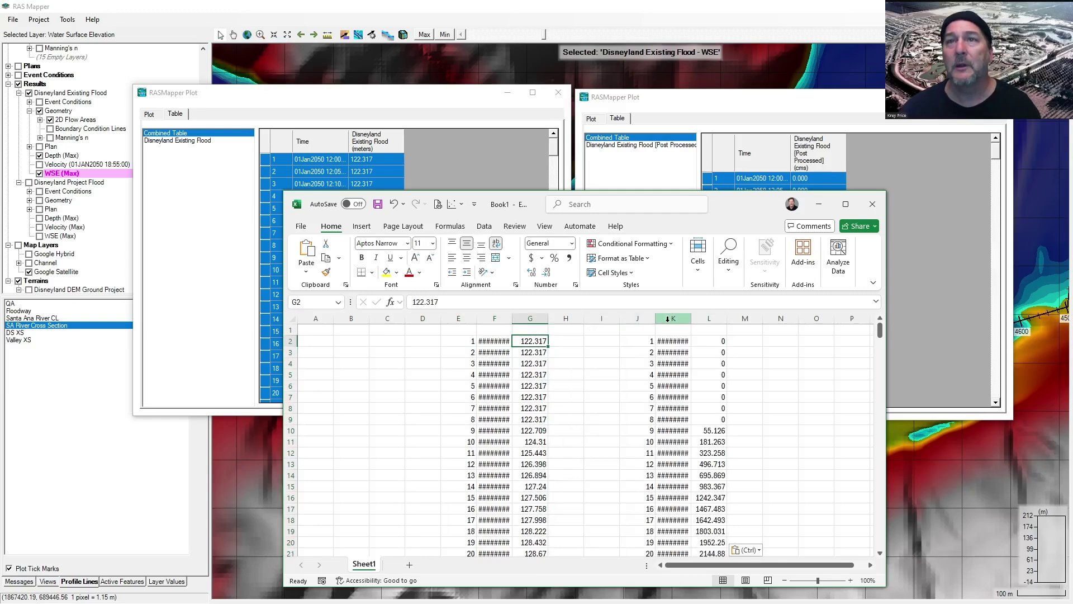
pyautogui.moveTo(667, 319); pyautogui.dragTo(562, 318)
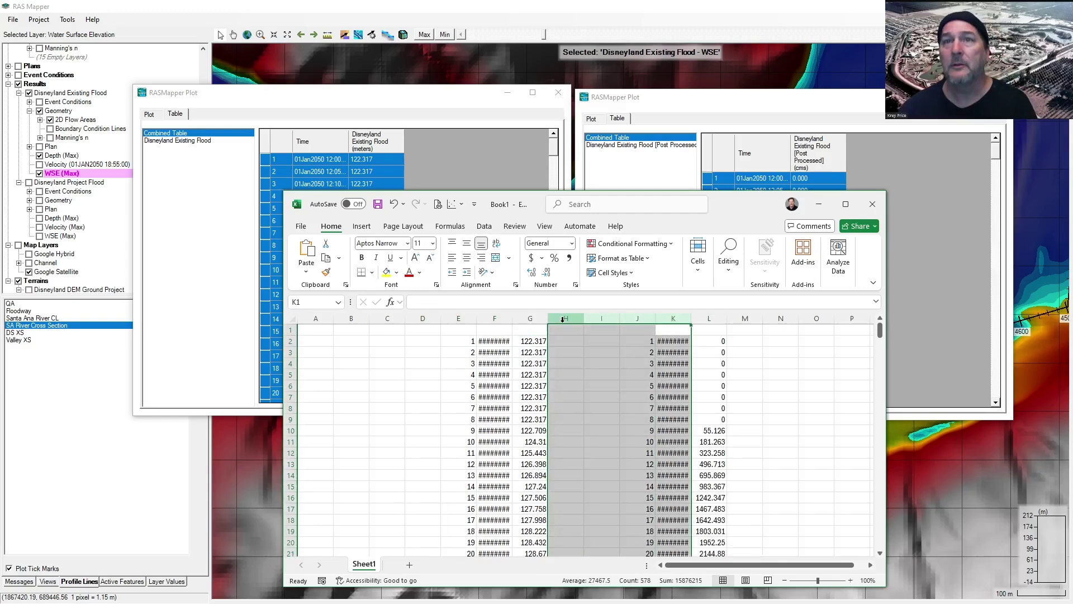
pyautogui.rightClick(562, 319)
pyautogui.press('Escape')
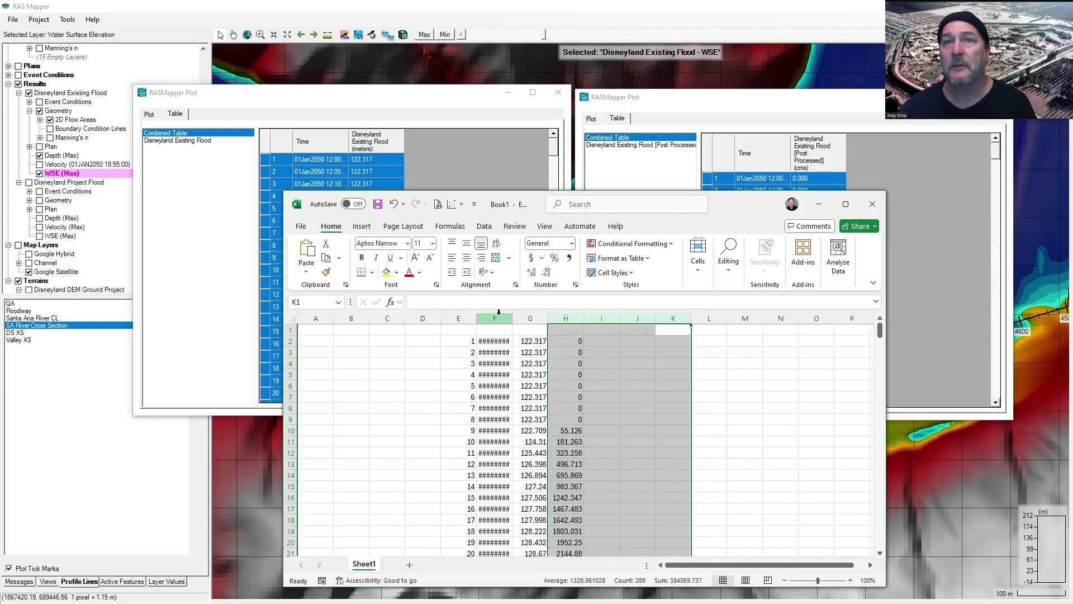
pyautogui.hotkey('ctrl', '-')
pyautogui.moveTo(494, 319); pyautogui.dragTo(469, 318)
pyautogui.rightClick(472, 319)
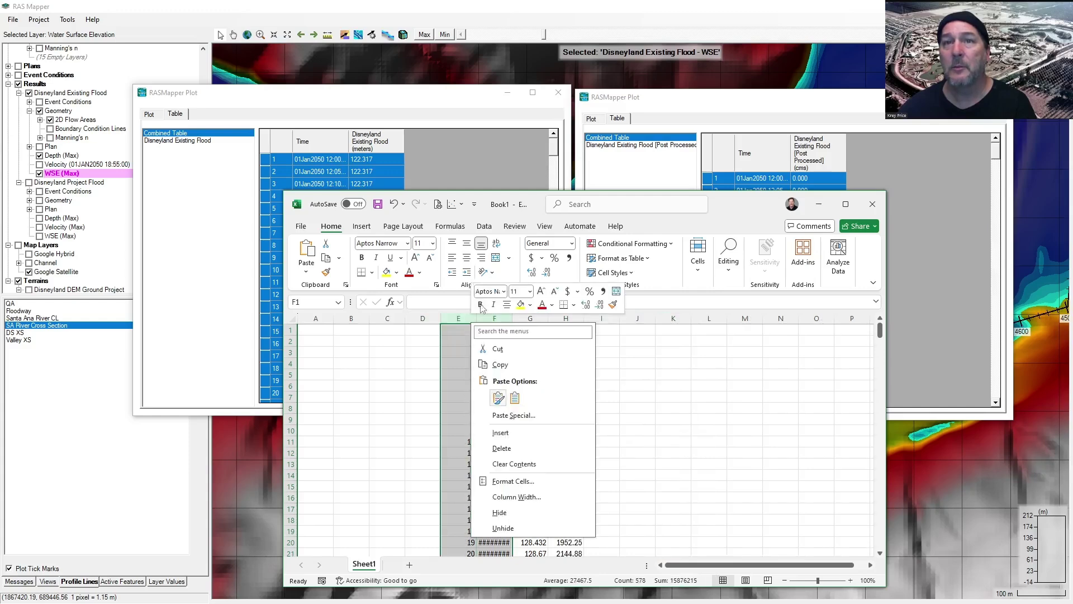
pyautogui.press('Escape')
pyautogui.hotkey('ctrl', '-')
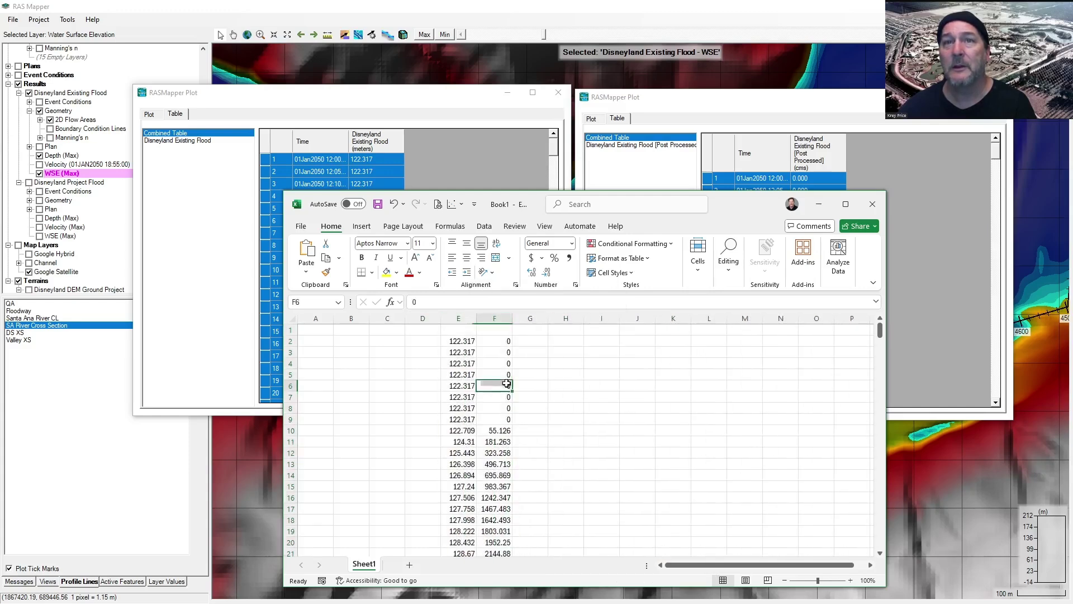
# Step: Try plotting the WSE and flow columns, from row 2 down, as a scatter chart with straight lines
pyautogui.click(470, 333)
pyautogui.press('Down')
pyautogui.hotkey('shift', 'Right')
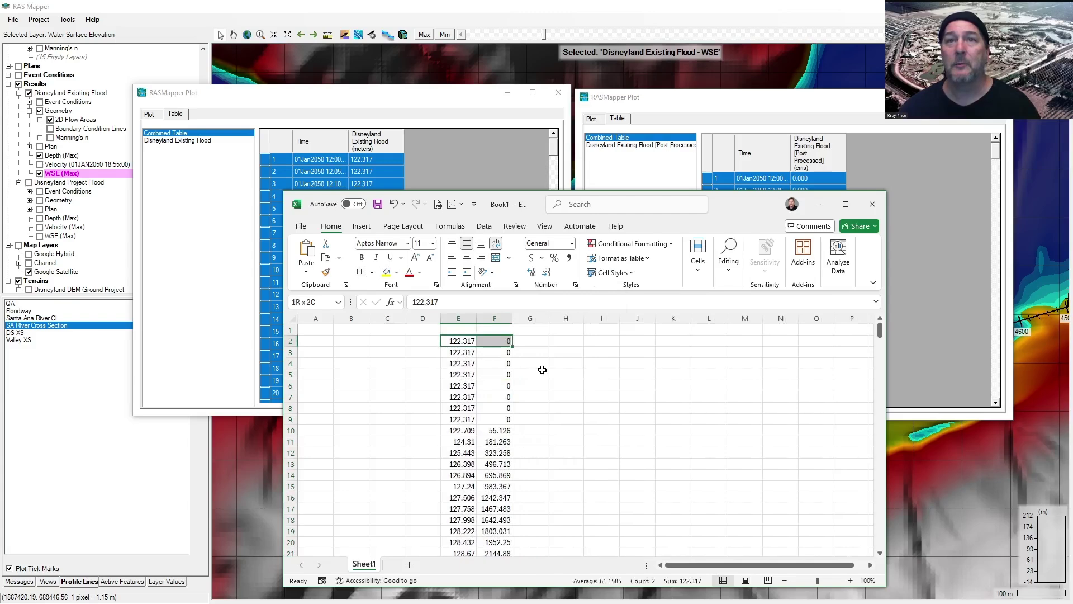
pyautogui.hotkey('ctrl', 'shift', 'Down')
pyautogui.click(362, 227)
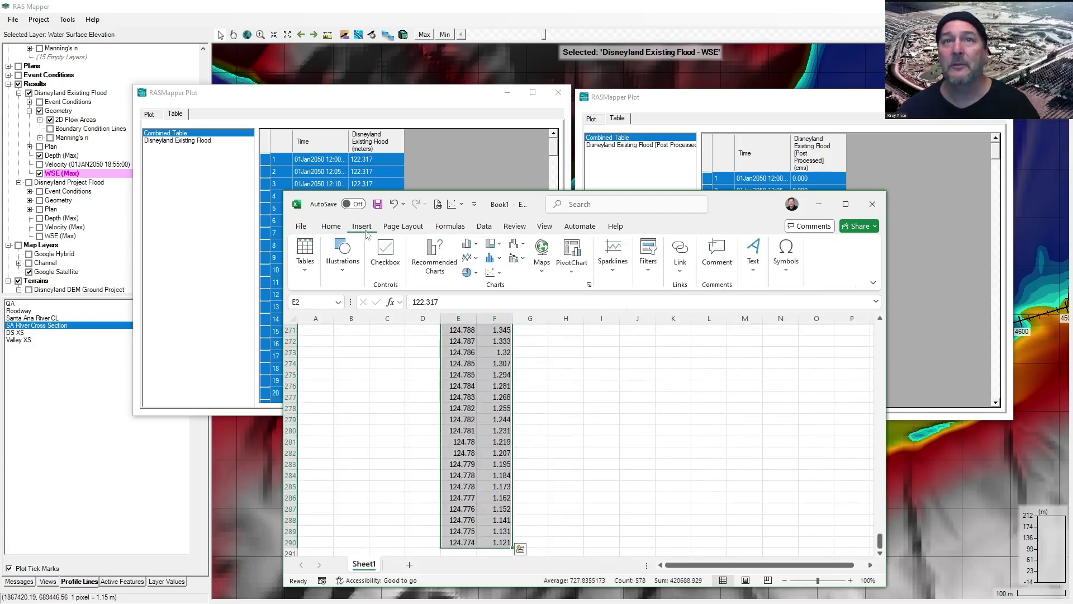
pyautogui.click(492, 272)
pyautogui.click(525, 345)
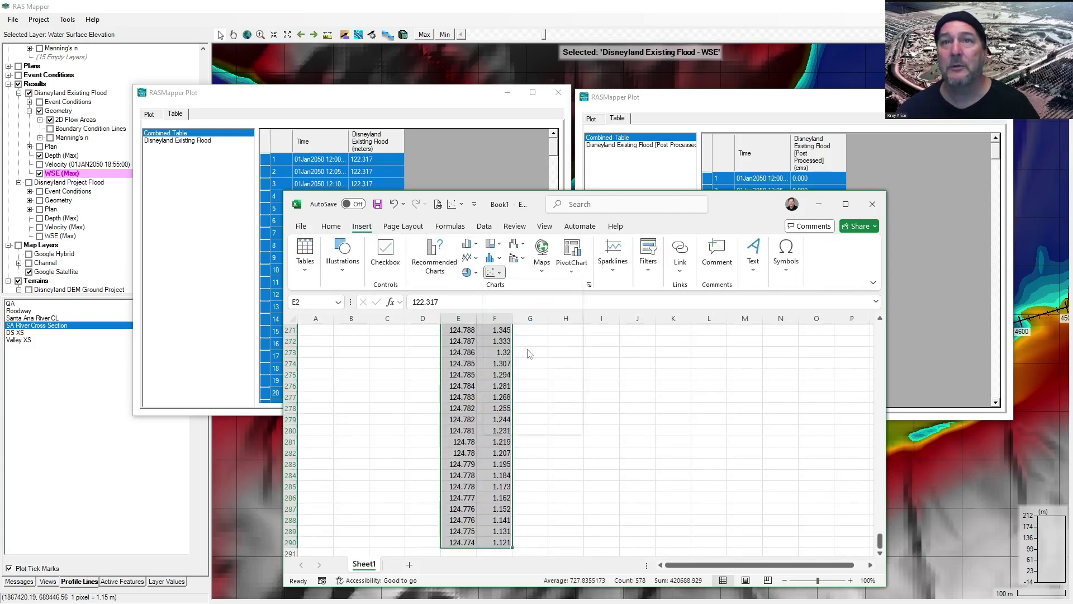
pyautogui.moveTo(625, 373); pyautogui.dragTo(726, 369)
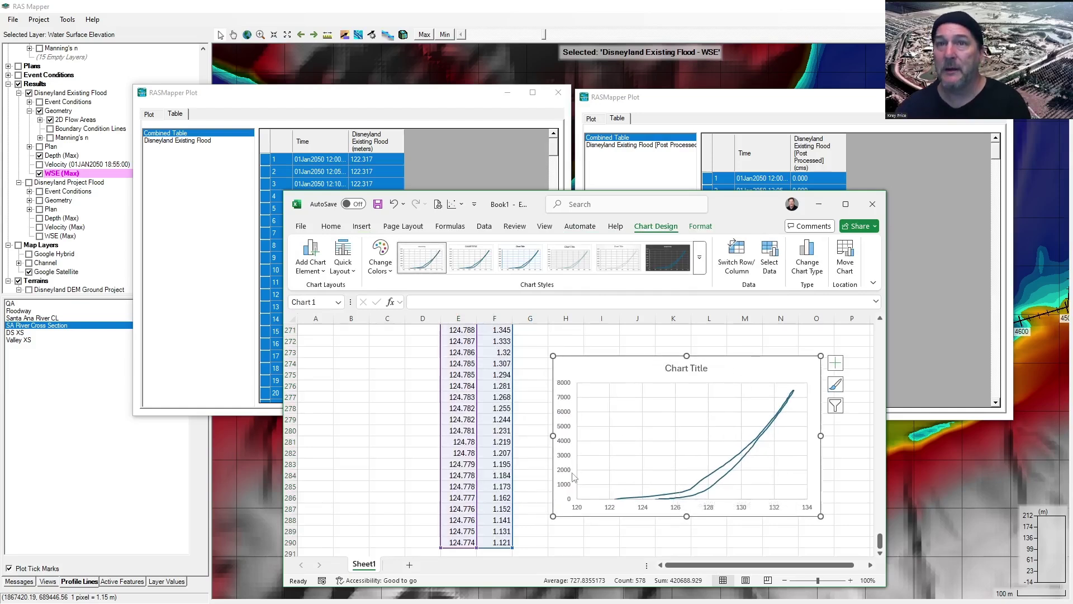
pyautogui.press('Delete')
# Step: Move the WSE values from column E to column G, starting at cell G2, so they follow the flow column
pyautogui.click(470, 420)
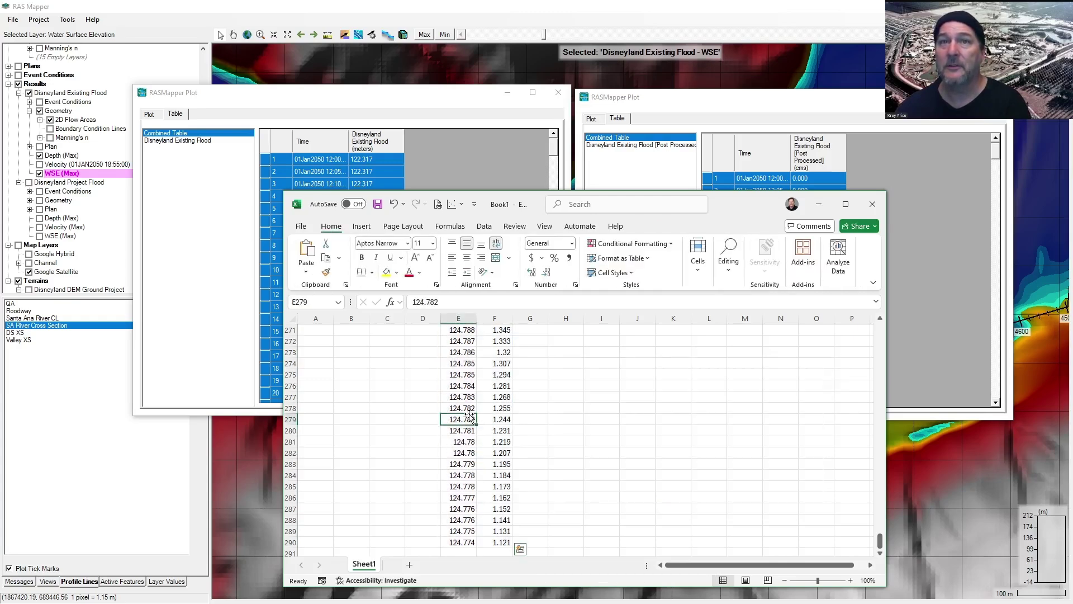
pyautogui.hotkey('ctrl', 'Up')
pyautogui.hotkey('ctrl', 'shift', 'Down')
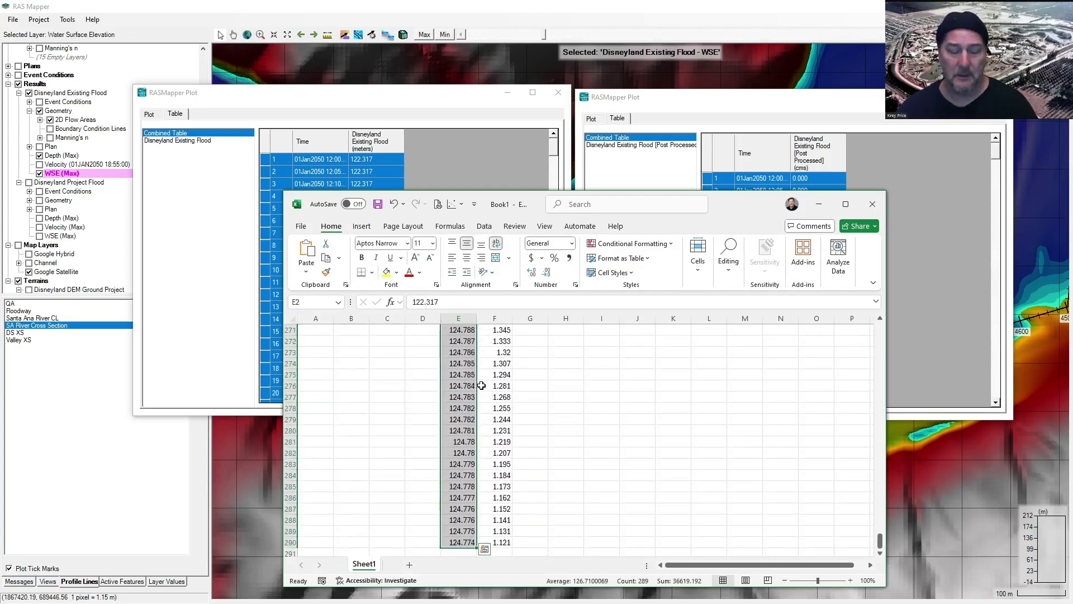
pyautogui.hotkey('ctrl', 'c')
pyautogui.press('Right')
pyautogui.press('Right')
pyautogui.hotkey('ctrl', 'v')
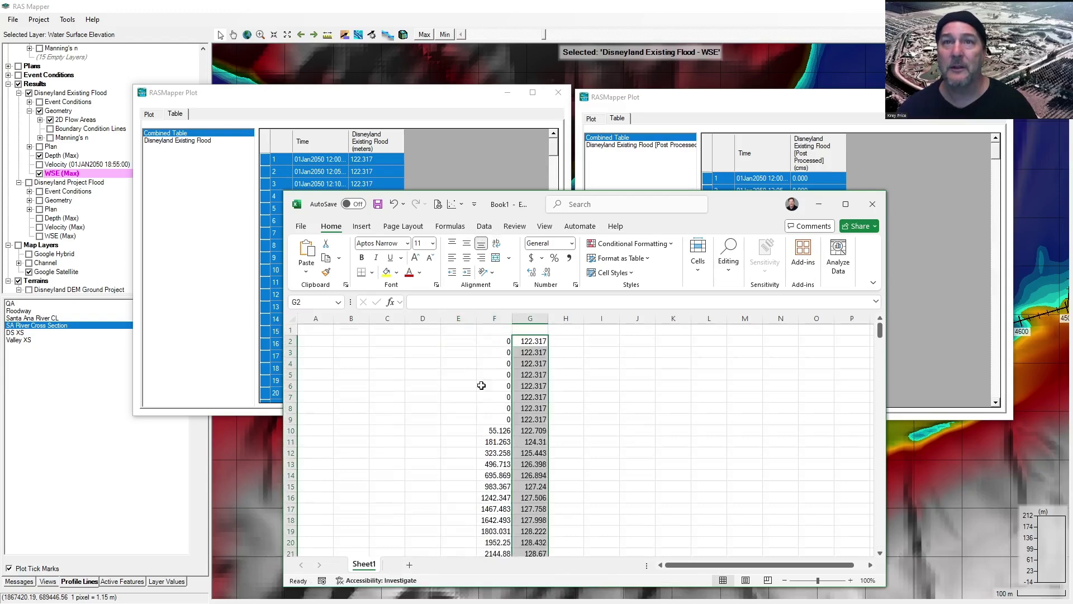
# Step: Plot flow against WSE from columns F and G as a straight-line scatter chart with markers, placed beside the data
pyautogui.press('Left')
pyautogui.hotkey('shift', 'Right')
pyautogui.hotkey('ctrl', 'shift', 'Down')
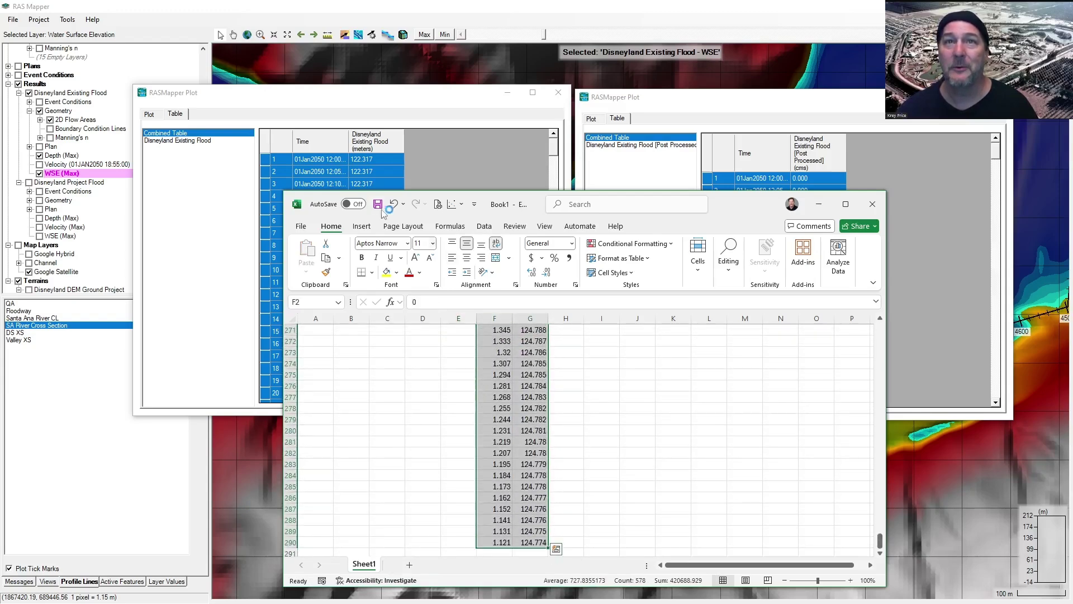
pyautogui.click(362, 226)
pyautogui.click(492, 272)
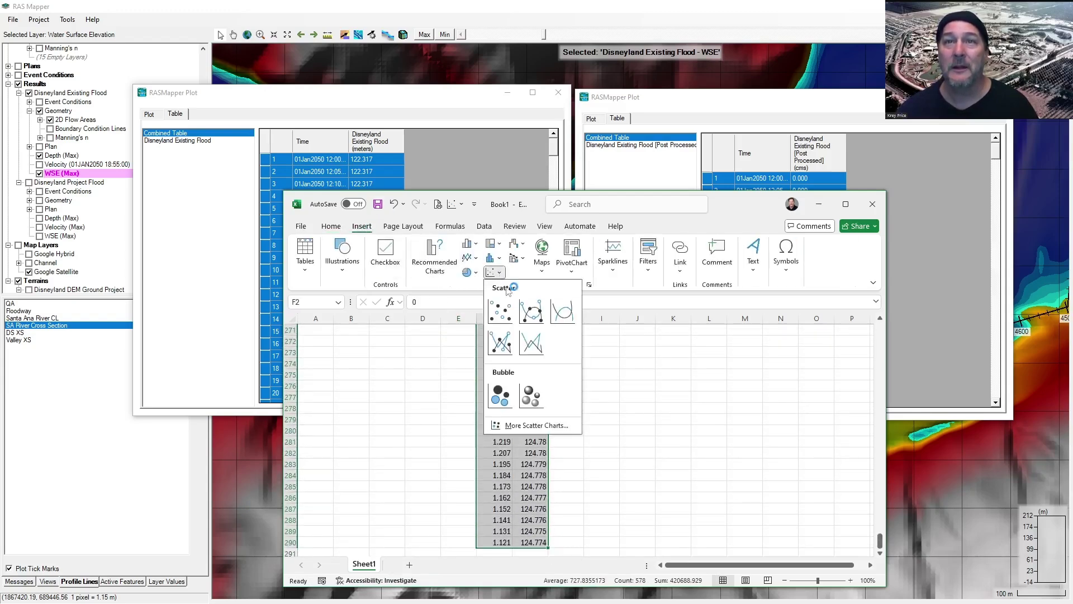
pyautogui.click(506, 355)
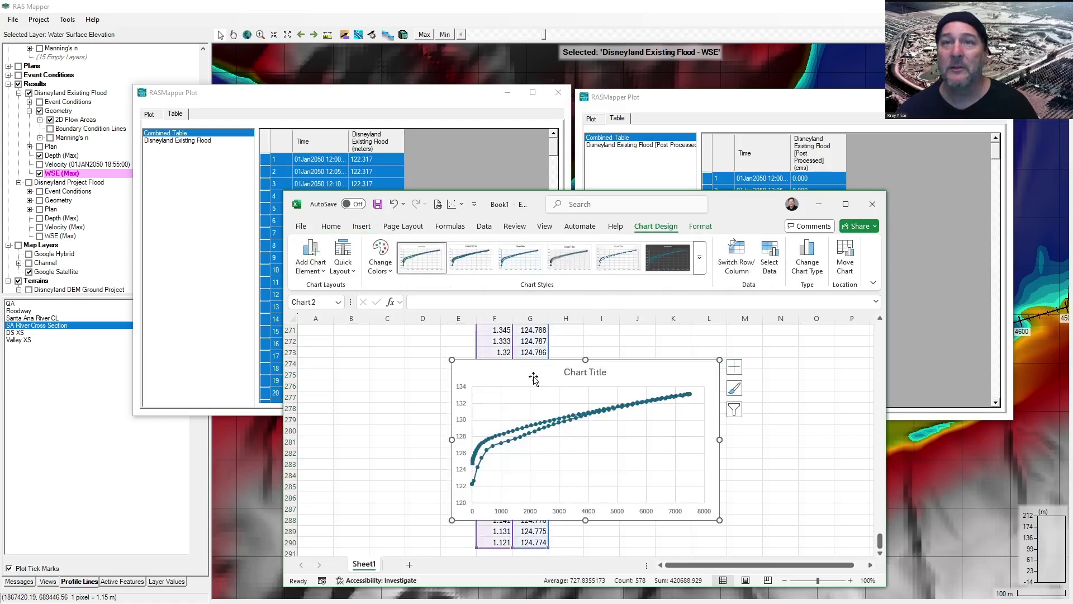
pyautogui.moveTo(533, 375); pyautogui.dragTo(653, 358)
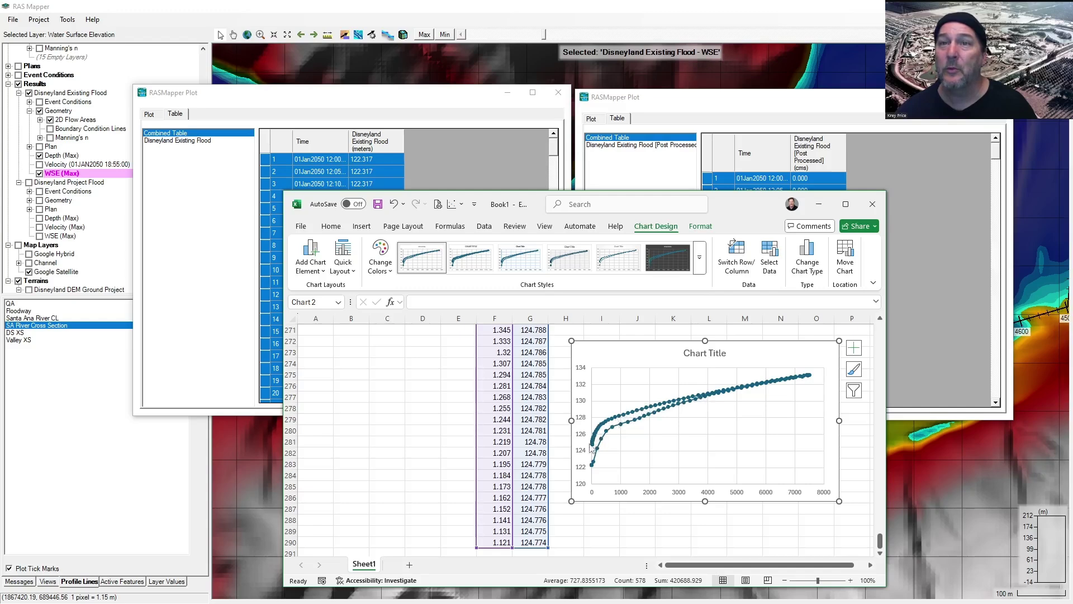
# Step: Switch back to RAS Mapper, view the time series plot options for SA River Cross Section, and minimize both plot windows
pyautogui.click(819, 204)
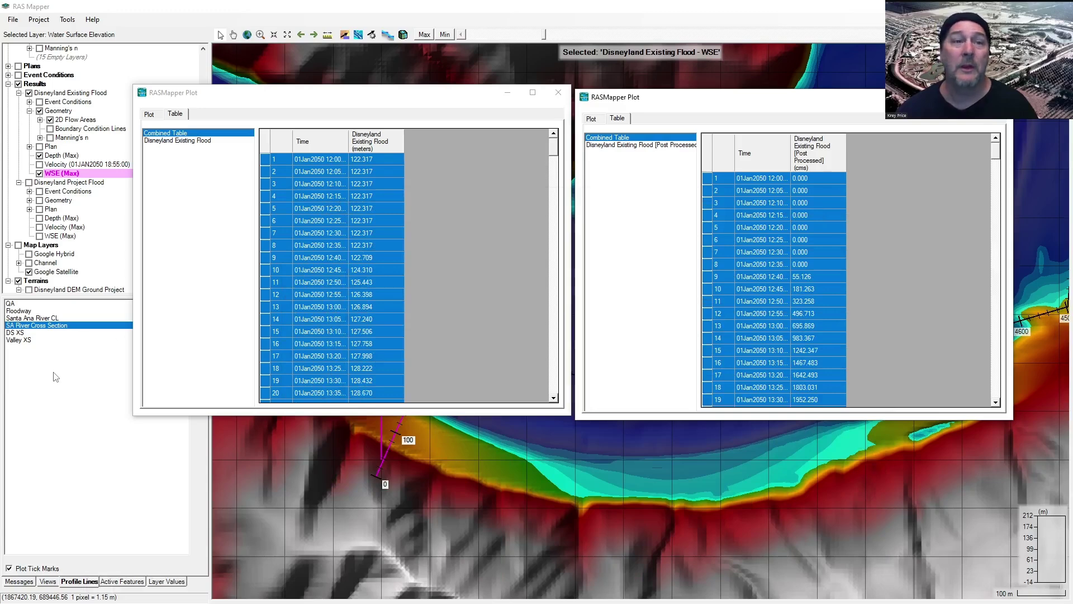
pyautogui.rightClick(49, 328)
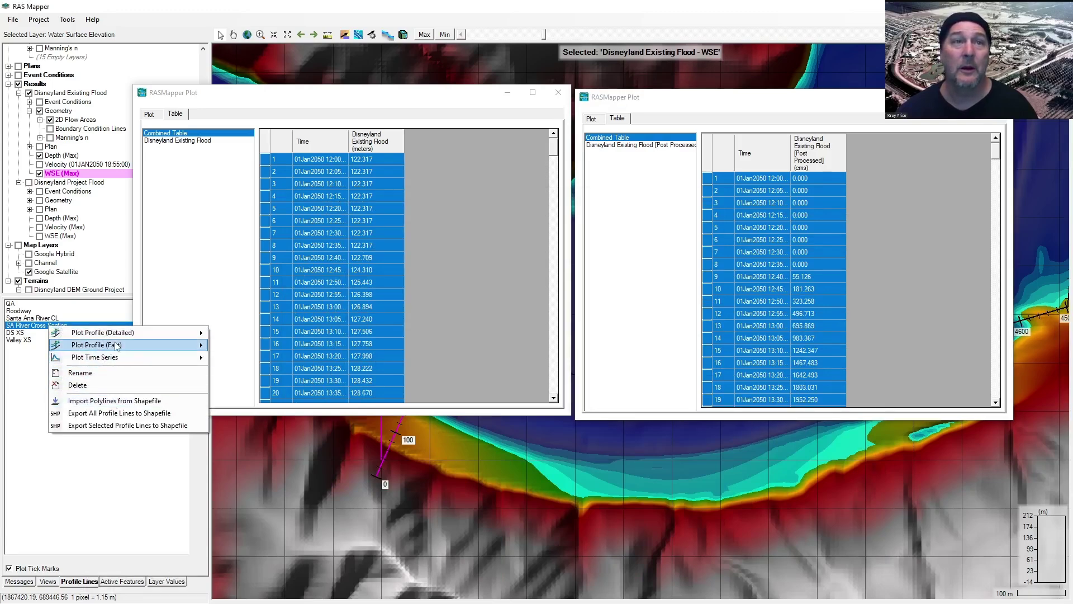
pyautogui.moveTo(120, 358)
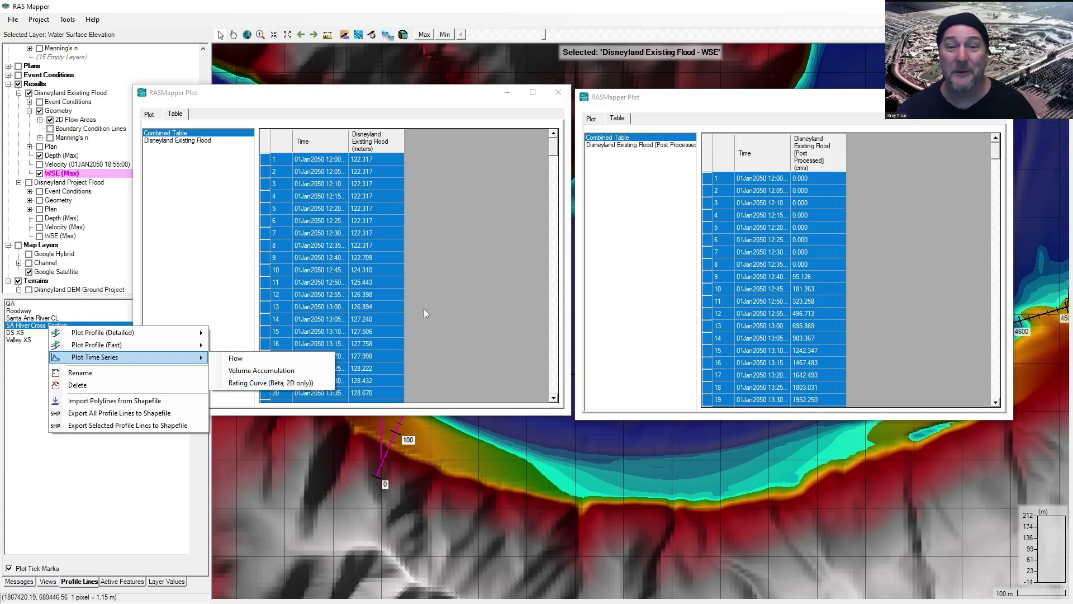
pyautogui.click(508, 93)
pyautogui.click(950, 97)
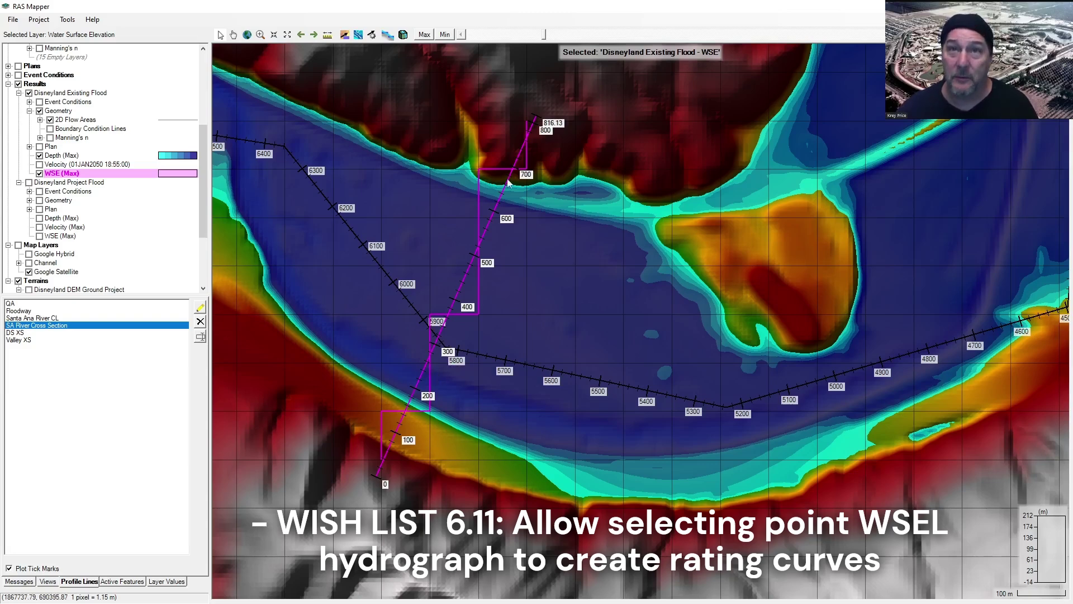
# Step: Turn off the Depth (Max) layer of the Disneyland Existing Flood results
pyautogui.scroll(-3, 441, 366)
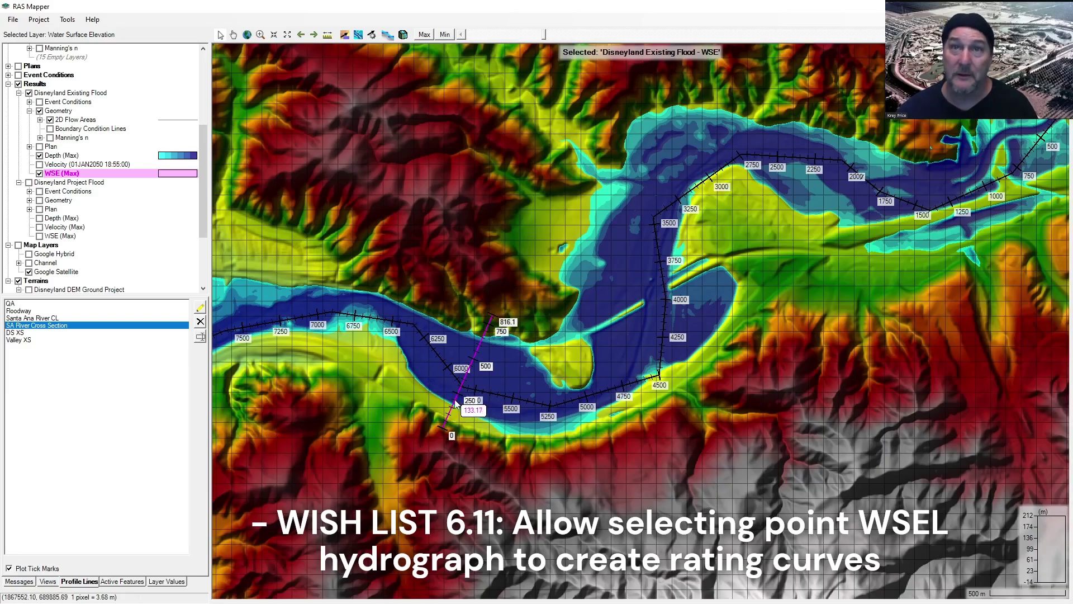
pyautogui.moveTo(458, 403); pyautogui.dragTo(765, 448)
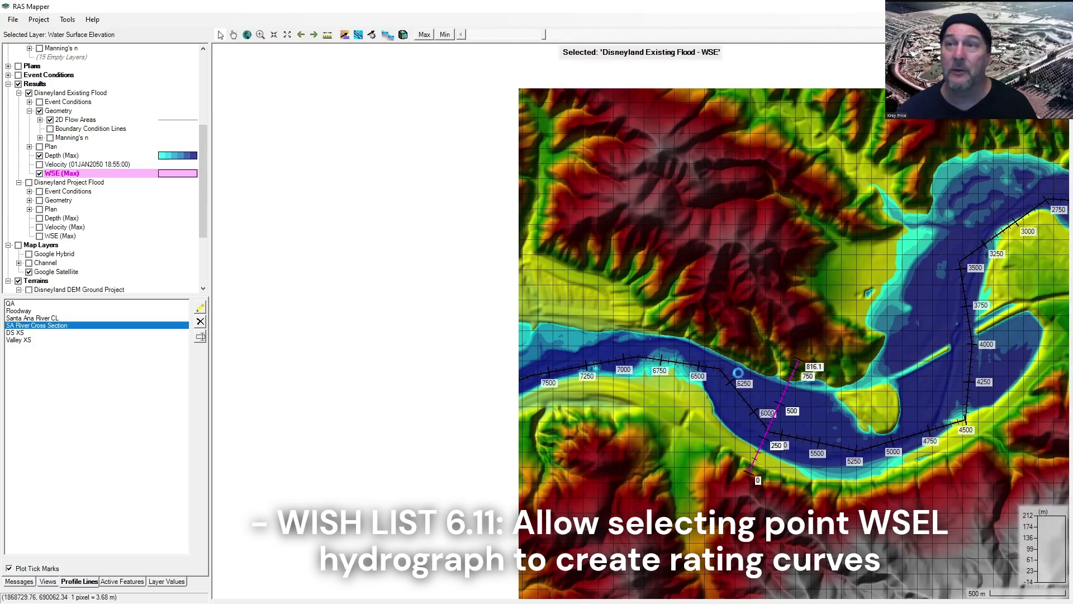
pyautogui.scroll(-1, 677, 426)
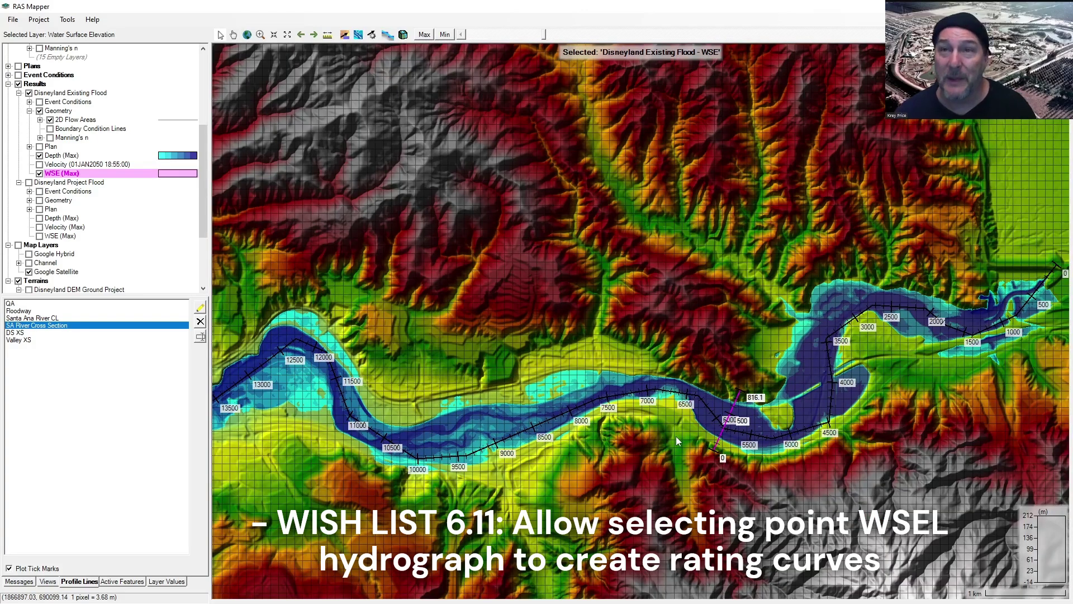
pyautogui.moveTo(552, 461); pyautogui.dragTo(641, 422)
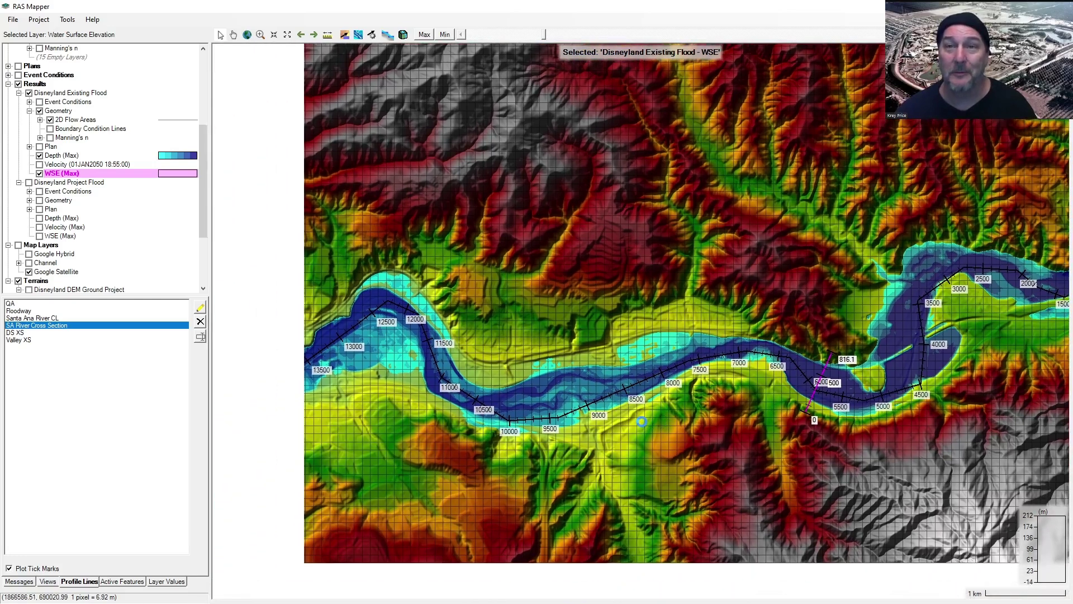
pyautogui.scroll(-2, 641, 422)
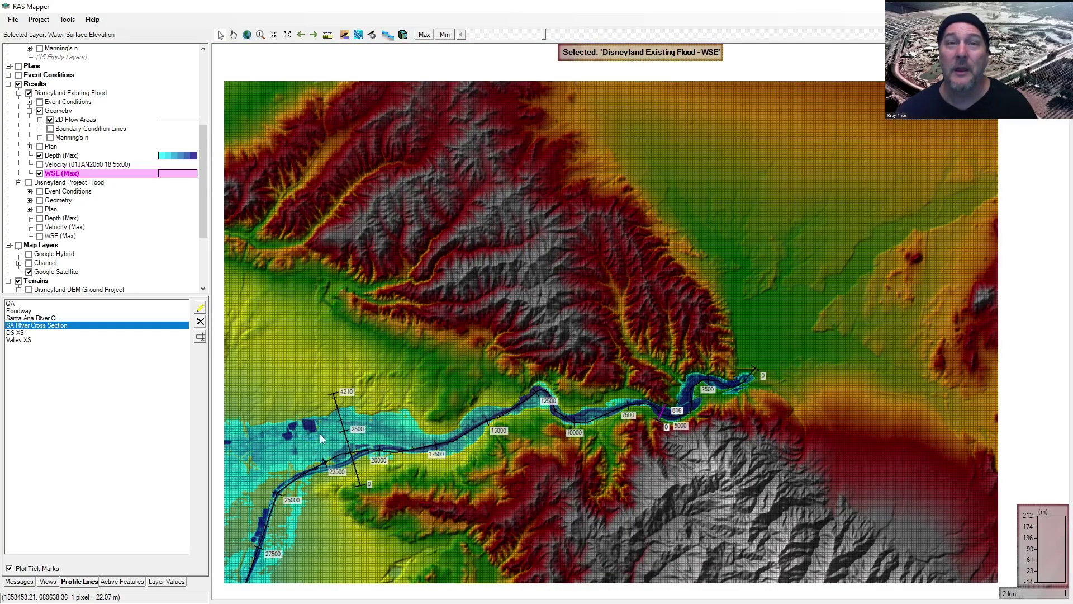
pyautogui.moveTo(319, 434); pyautogui.dragTo(471, 298)
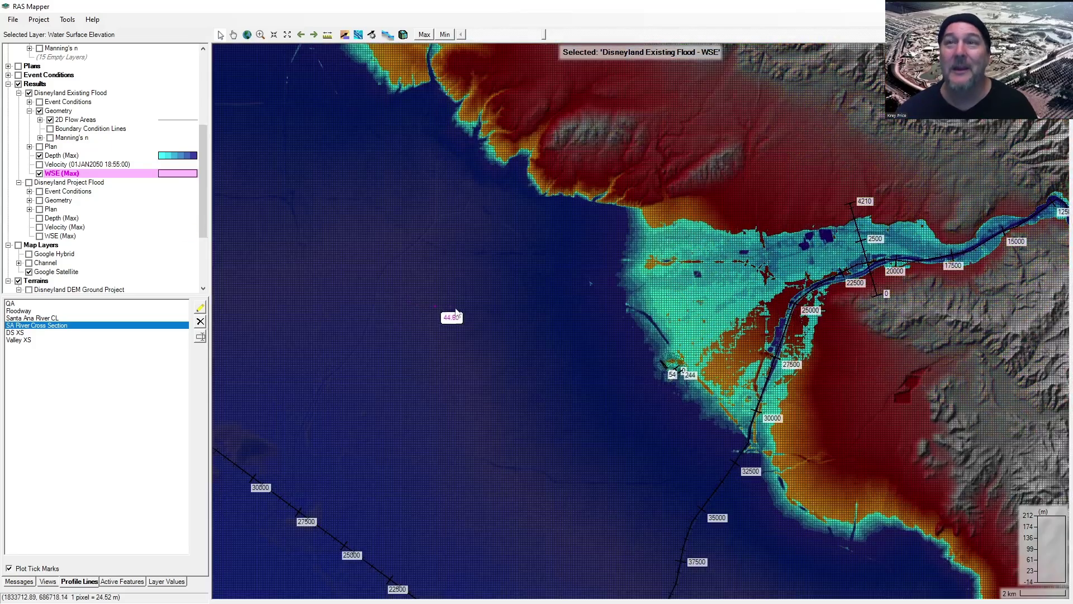
pyautogui.click(39, 155)
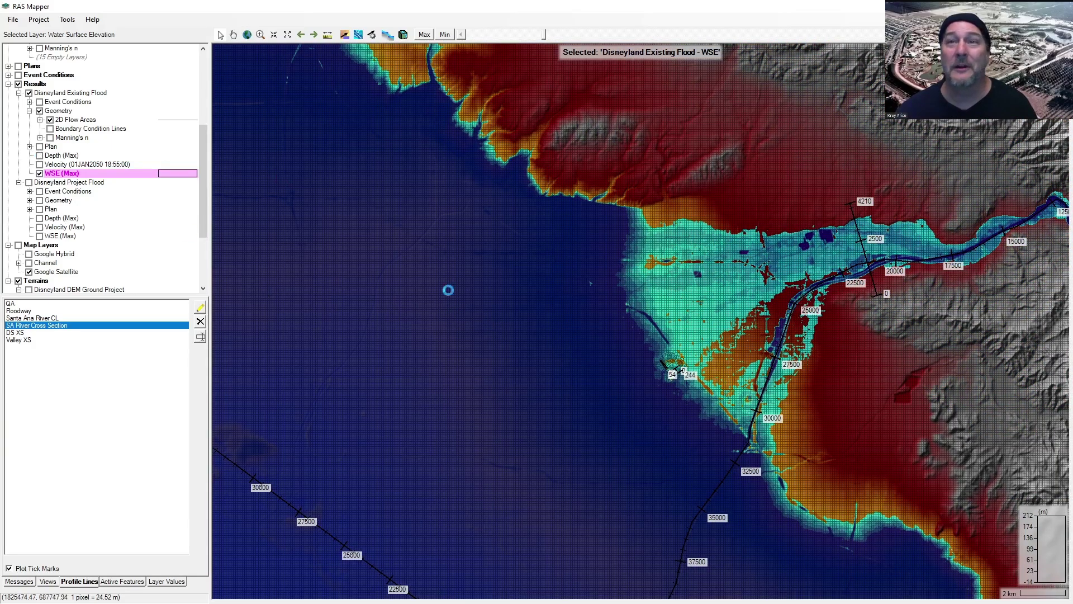
# Step: Display the Disneyland DEM Ground Project terrain over the Disneyland park area
pyautogui.scroll(3, 677, 369)
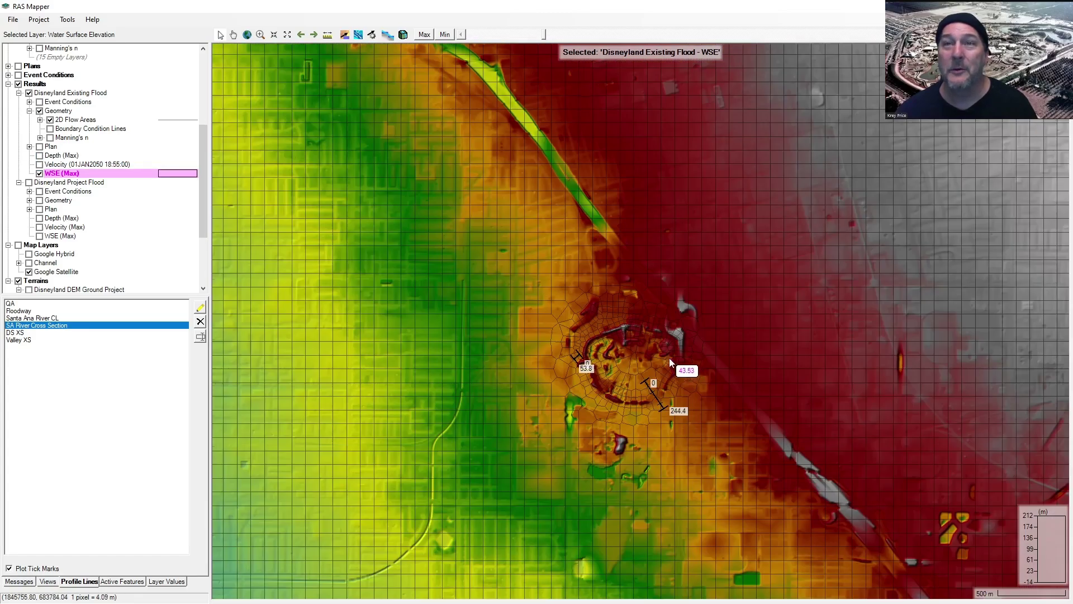
pyautogui.scroll(3, 669, 357)
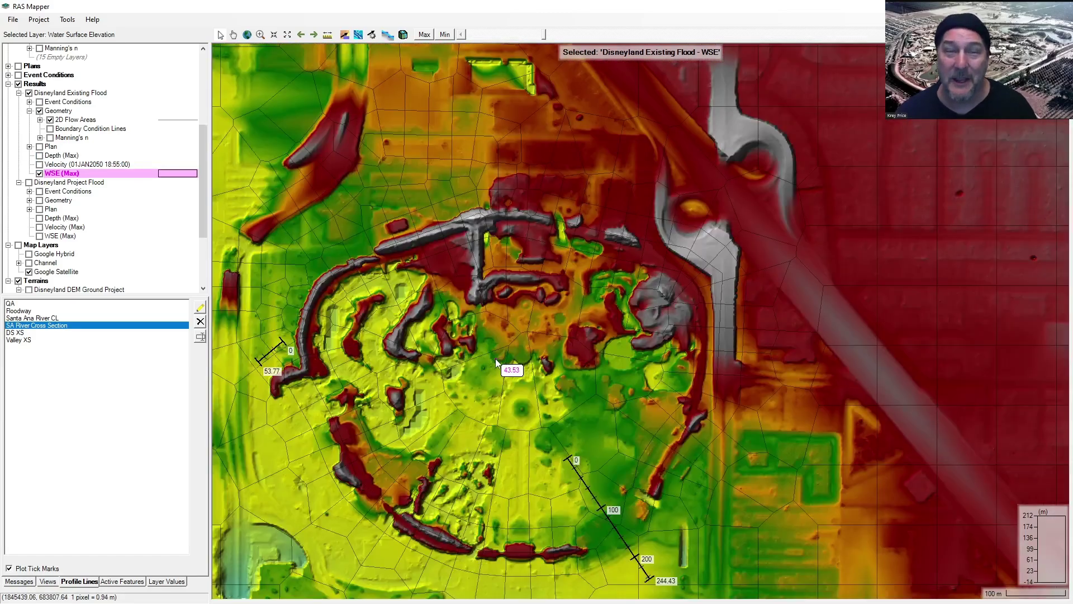
pyautogui.moveTo(495, 358); pyautogui.dragTo(573, 360)
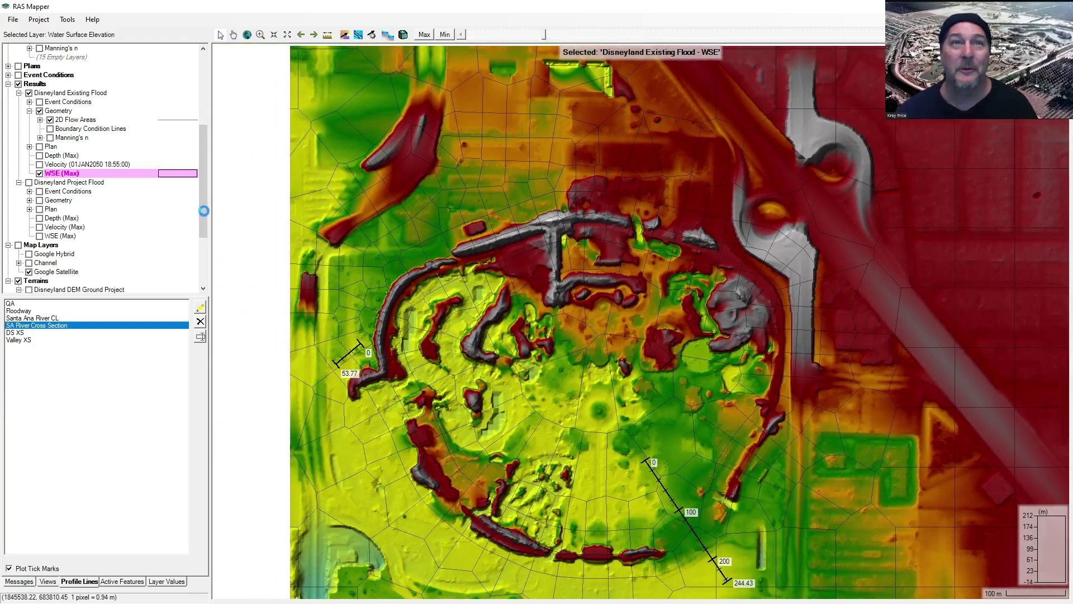
pyautogui.scroll(-4, 203, 211)
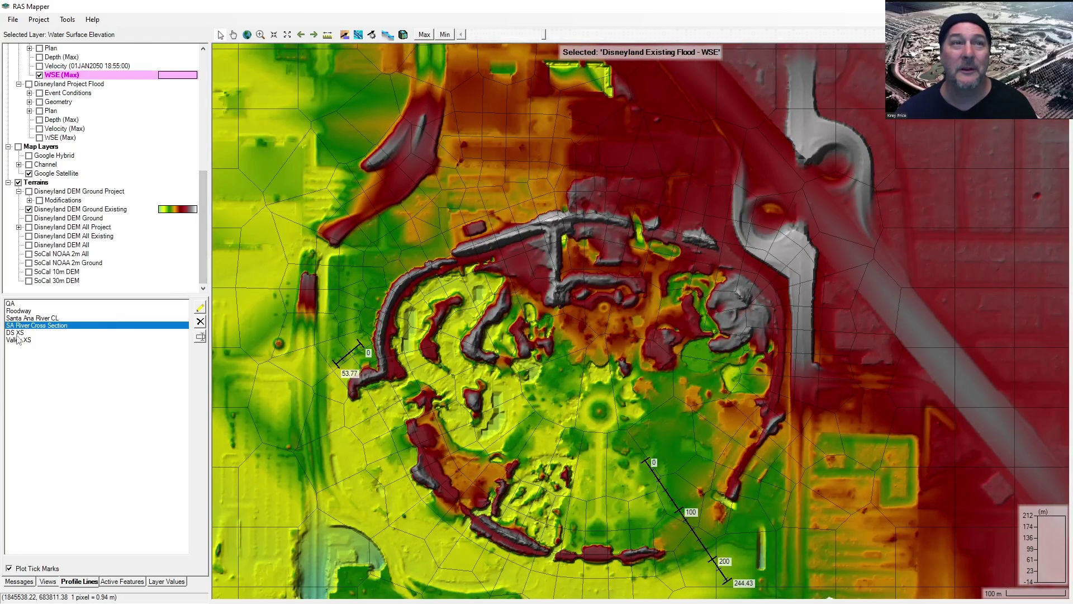
pyautogui.click(28, 192)
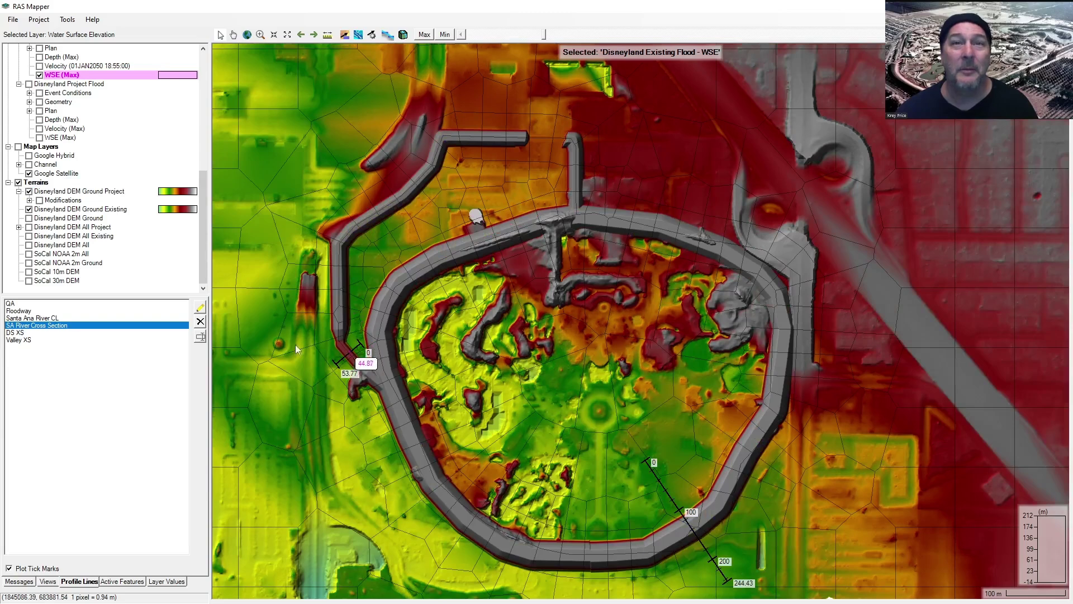
# Step: Show the SA/2D Connections and Culvert Barrels of the Disneyland Project Flood geometry at the levee opening west of the park
pyautogui.scroll(1, 304, 342)
pyautogui.scroll(1, 304, 342)
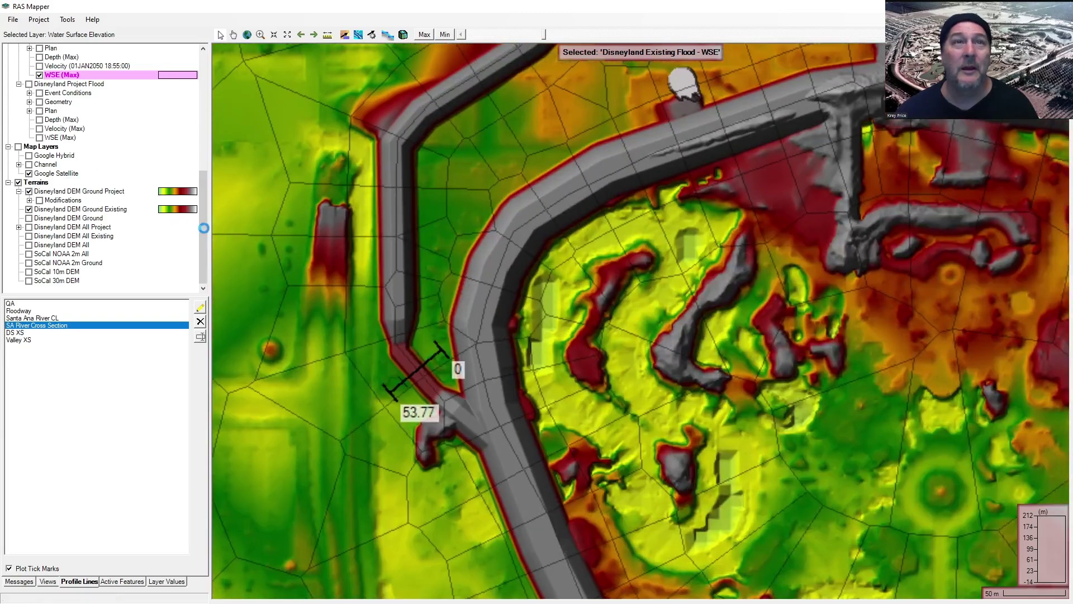
pyautogui.scroll(4, 206, 240)
pyautogui.click(29, 200)
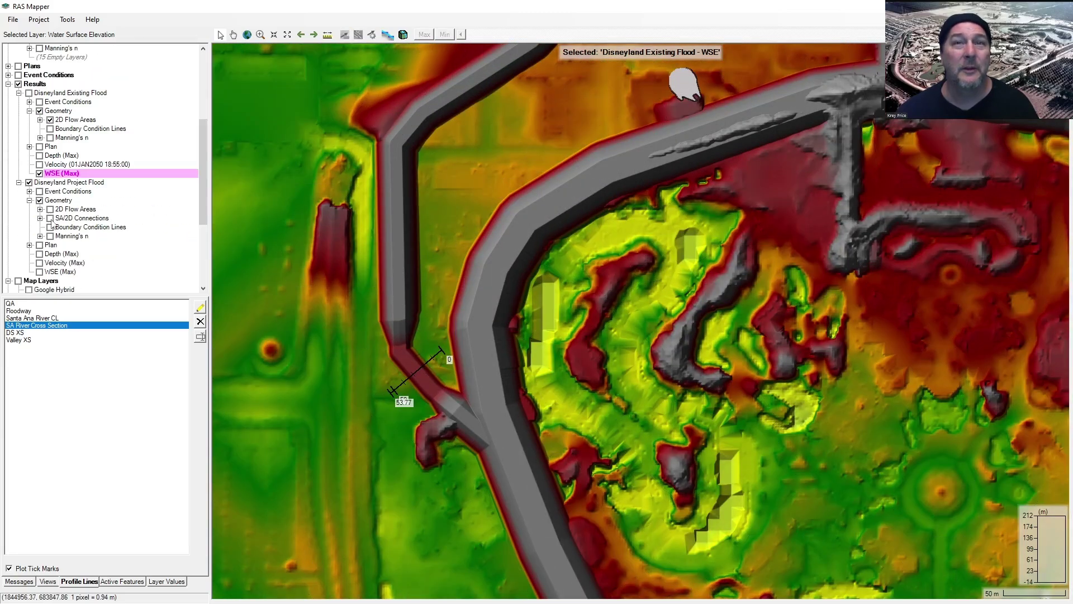
pyautogui.click(50, 217)
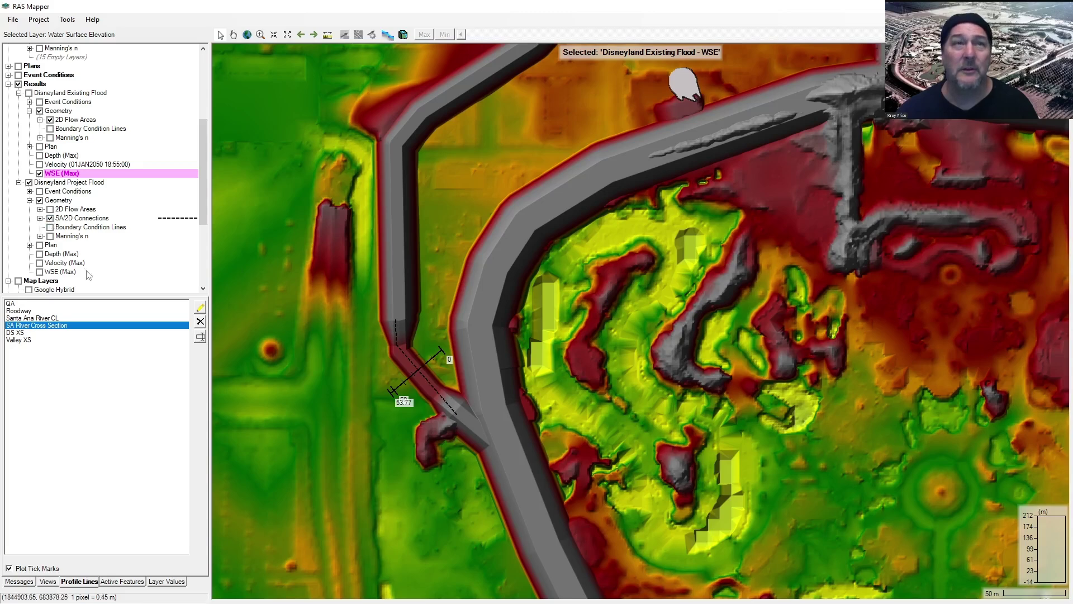
pyautogui.click(41, 218)
pyautogui.click(61, 236)
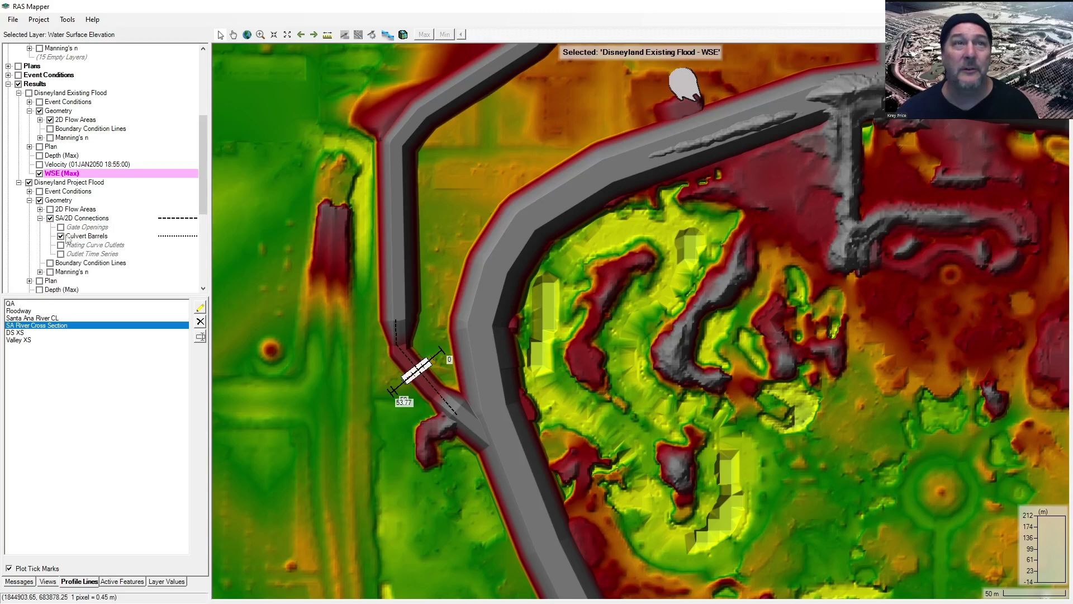
pyautogui.click(81, 240)
# Step: Display and select the Depth (Max) layer of the Disneyland Project Flood results
pyautogui.scroll(-4, 96, 248)
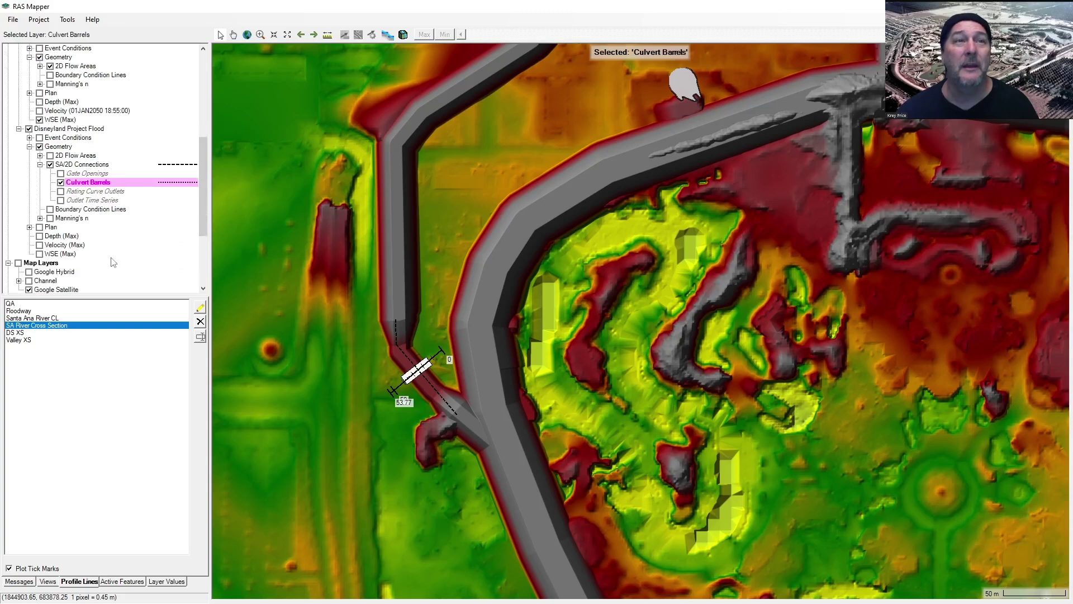
pyautogui.scroll(5, 115, 259)
pyautogui.scroll(-2, 114, 257)
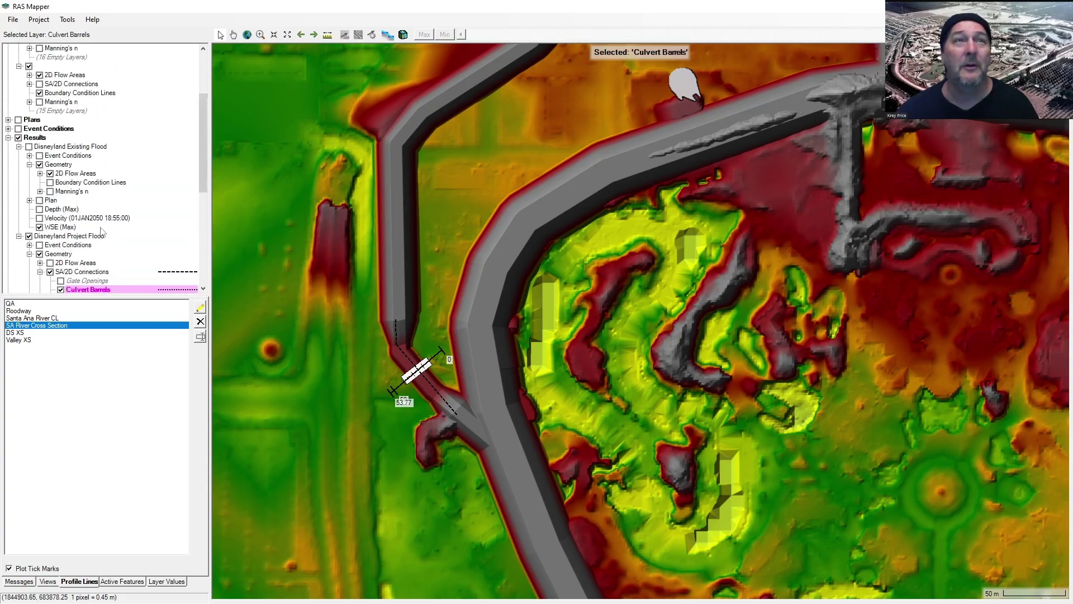
pyautogui.click(39, 262)
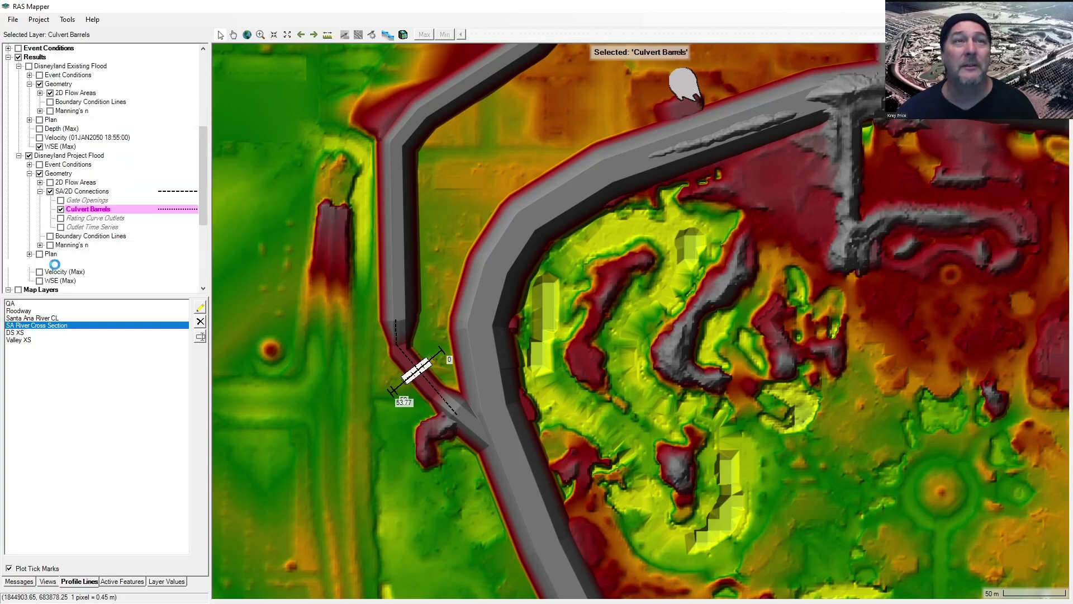
pyautogui.click(59, 261)
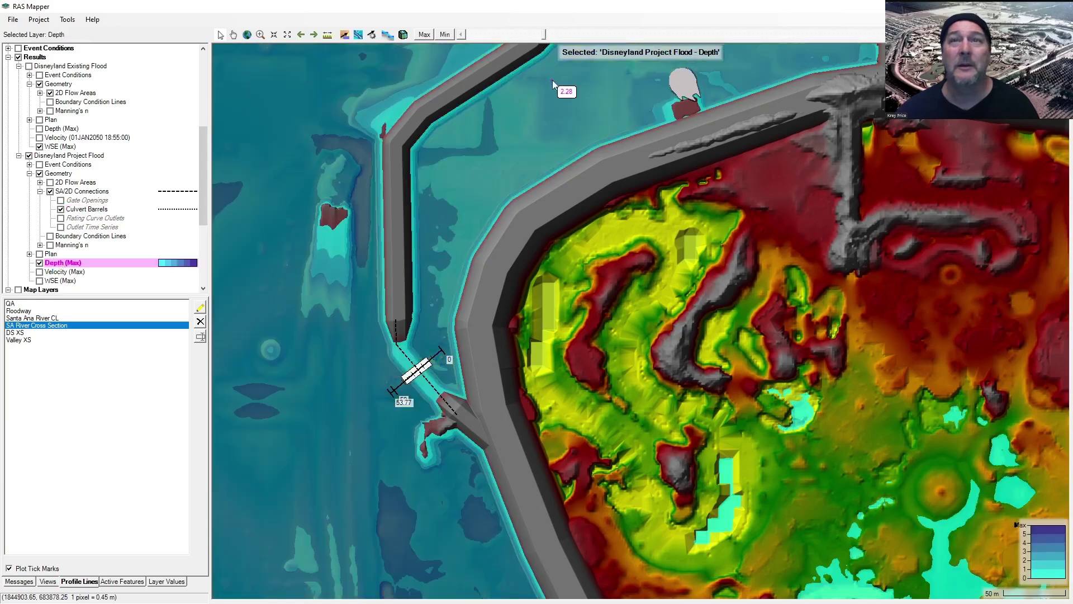
# Step: Advance the Project Flood depth map through 01JAN2050 15:25 to 16:15 and turn off particle tracing at the levee culverts
pyautogui.moveTo(546, 36); pyautogui.dragTo(545, 38)
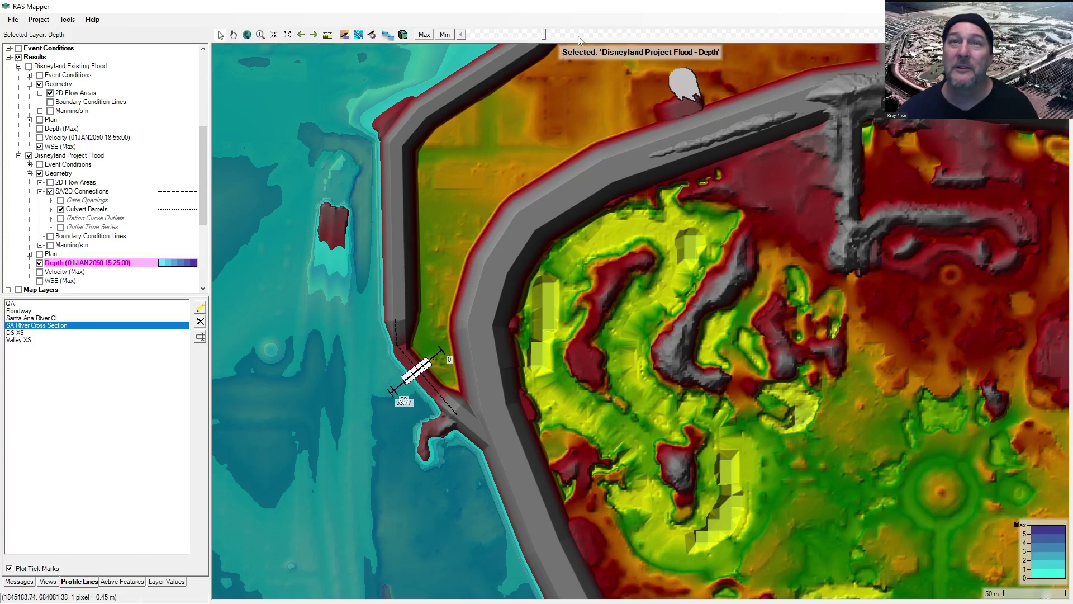
pyautogui.moveTo(546, 36)
pyautogui.mouseDown()
pyautogui.moveTo(589, 38)
pyautogui.moveTo(561, 26)
pyautogui.mouseUp()
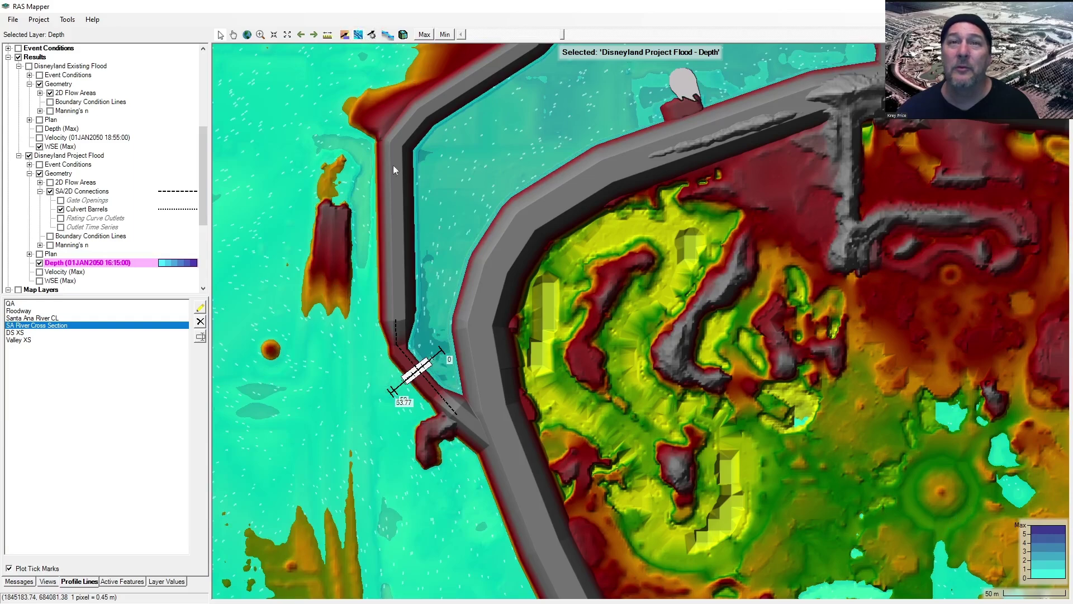
pyautogui.scroll(4, 430, 364)
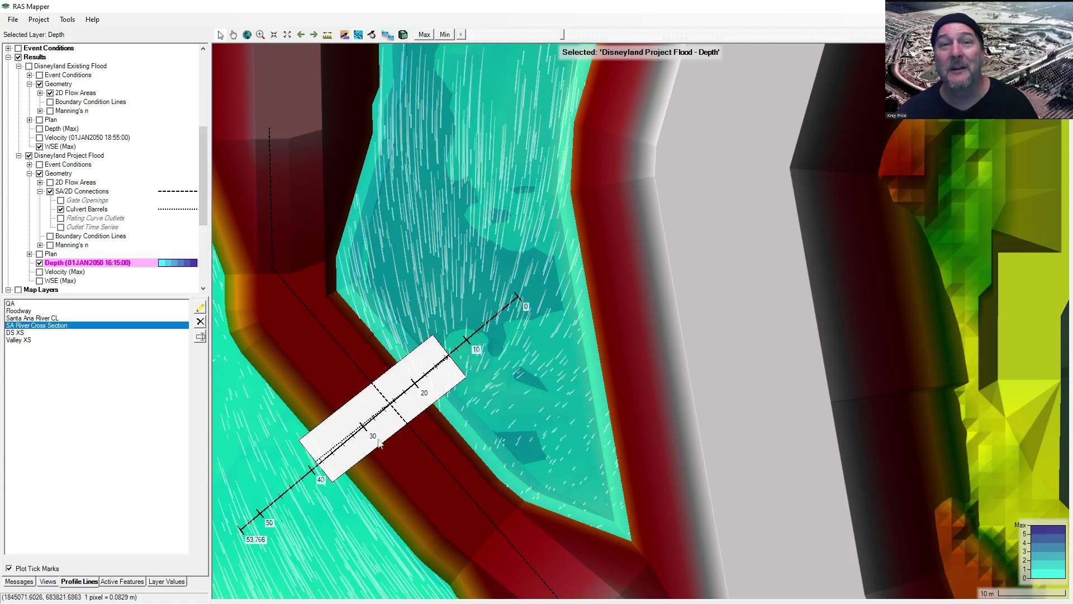
pyautogui.click(371, 35)
pyautogui.scroll(-2, 465, 326)
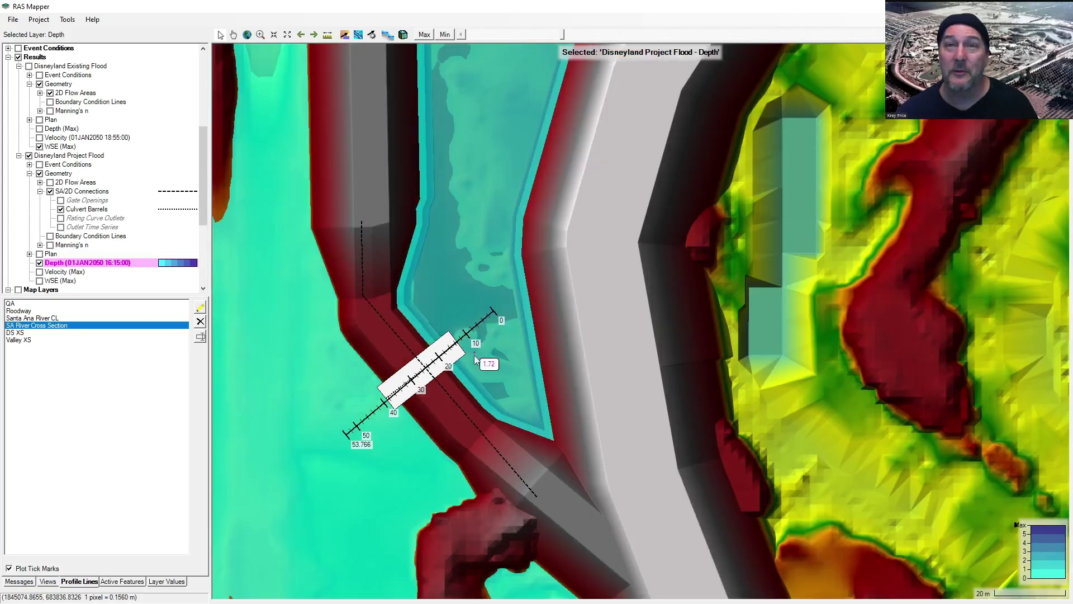
pyautogui.scroll(-2, 452, 366)
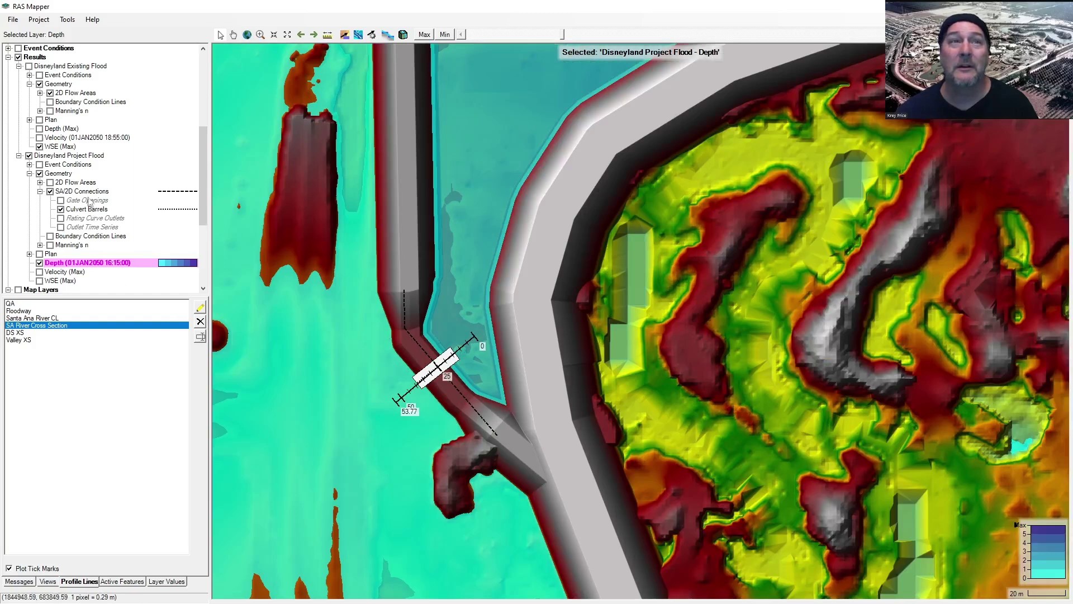
# Step: Plot the structure hydrographs of the Floodway SA/2D connection and place the plot window beside the culverts on the map
pyautogui.click(111, 191)
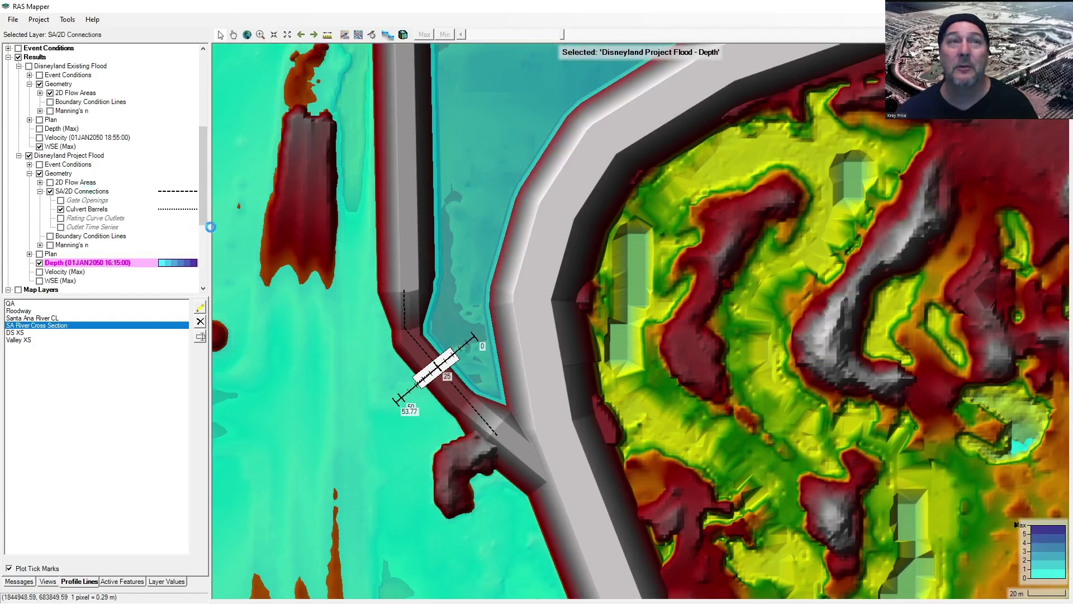
pyautogui.rightClick(420, 347)
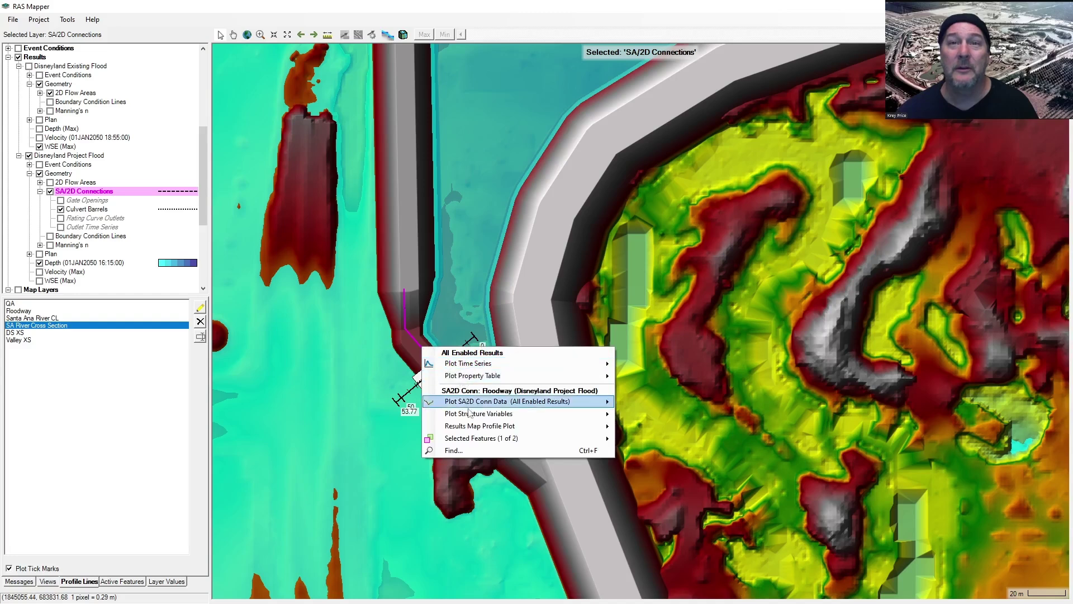
pyautogui.moveTo(472, 418)
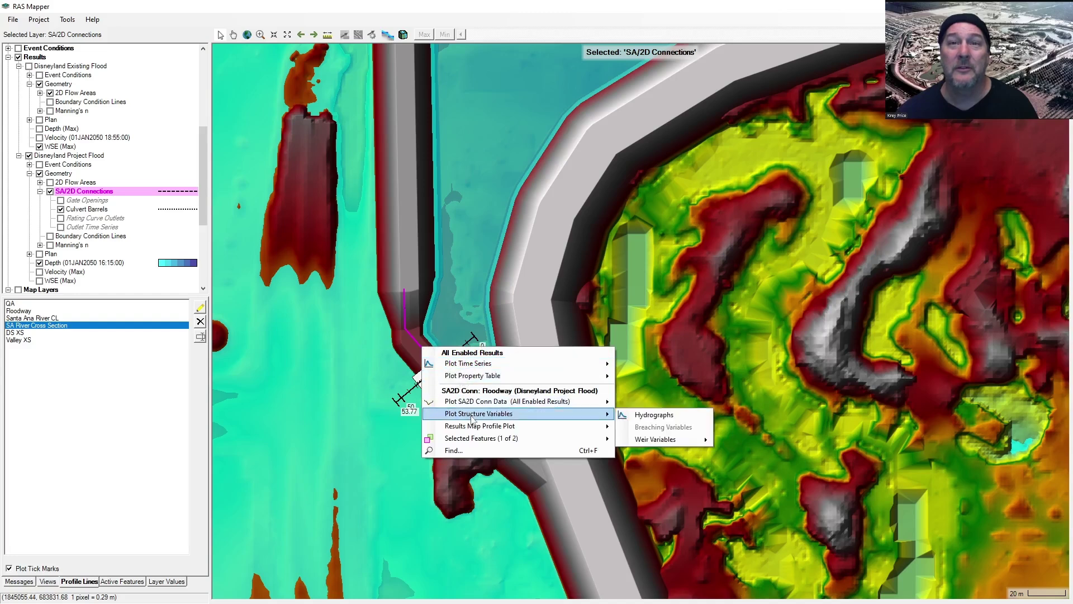
pyautogui.click(654, 415)
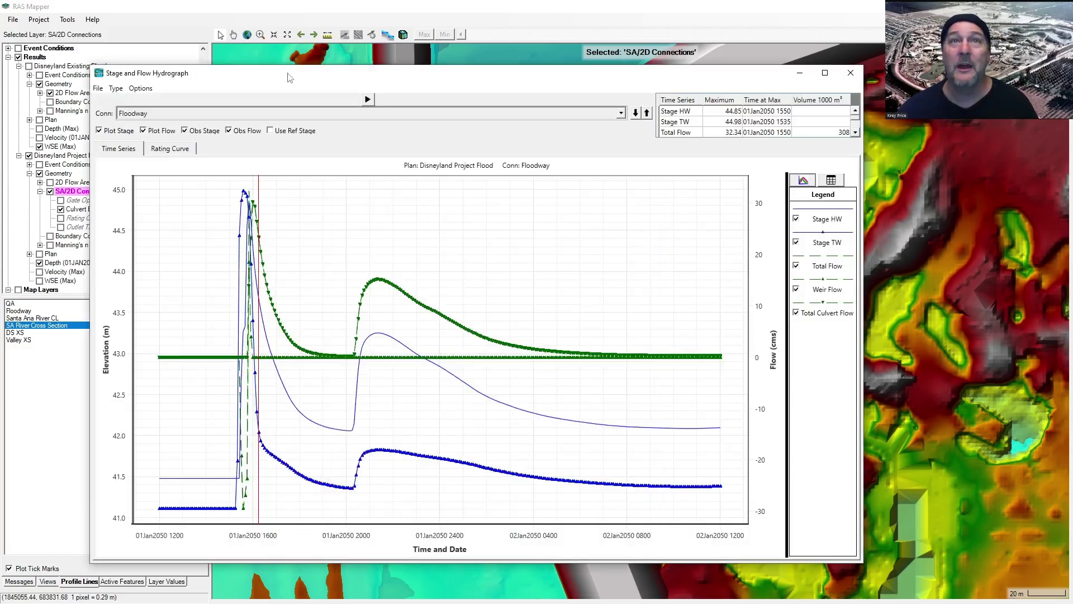
pyautogui.moveTo(288, 74); pyautogui.dragTo(461, 84)
pyautogui.moveTo(263, 74); pyautogui.dragTo(487, 151)
pyautogui.moveTo(598, 161); pyautogui.dragTo(605, 64)
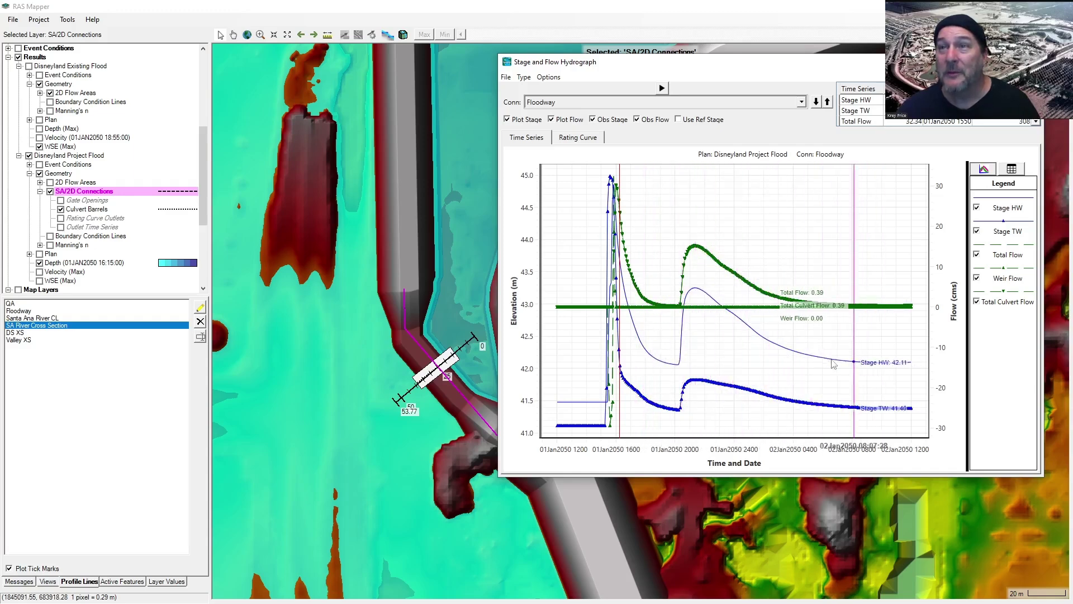
# Step: Examine the Floodway stage, weir flow and culvert flow around the first flood peak near 01Jan2050 1600
pyautogui.rightClick(600, 317)
pyautogui.click(614, 325)
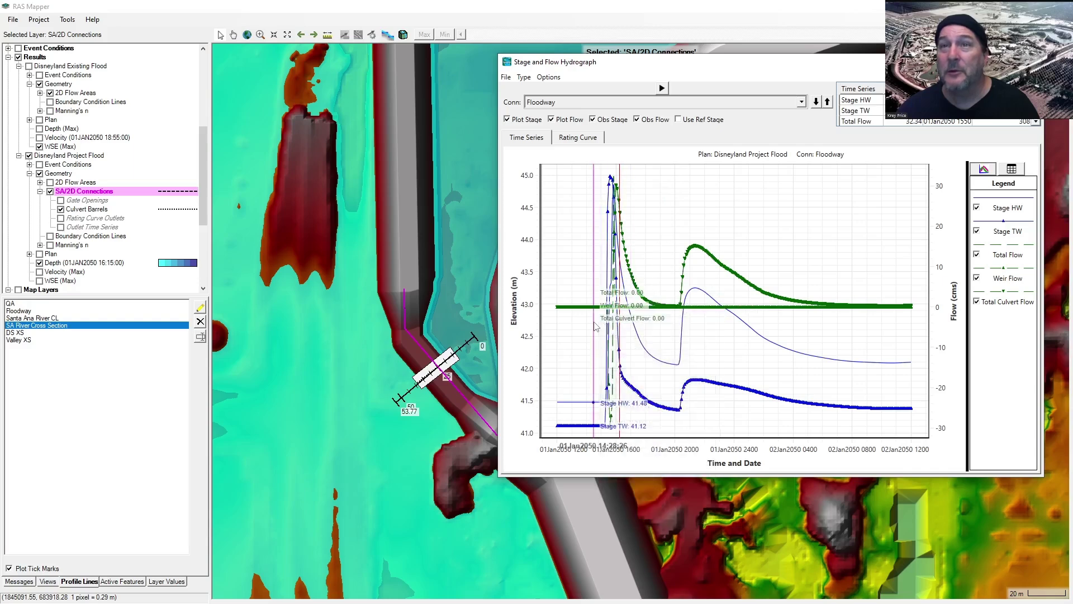
pyautogui.moveTo(594, 317); pyautogui.dragTo(640, 164)
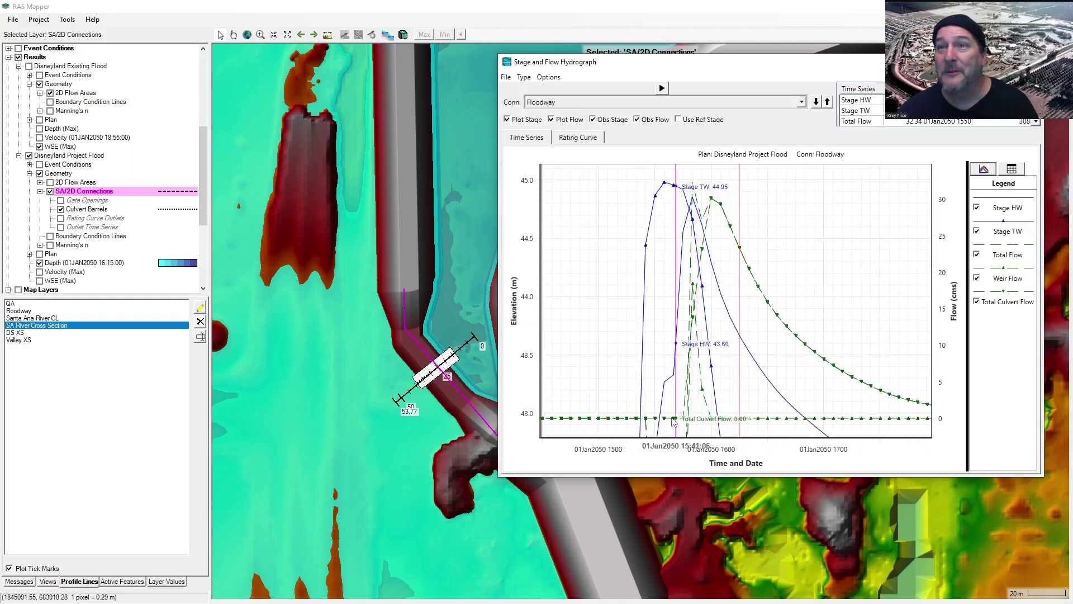
pyautogui.doubleClick(673, 377)
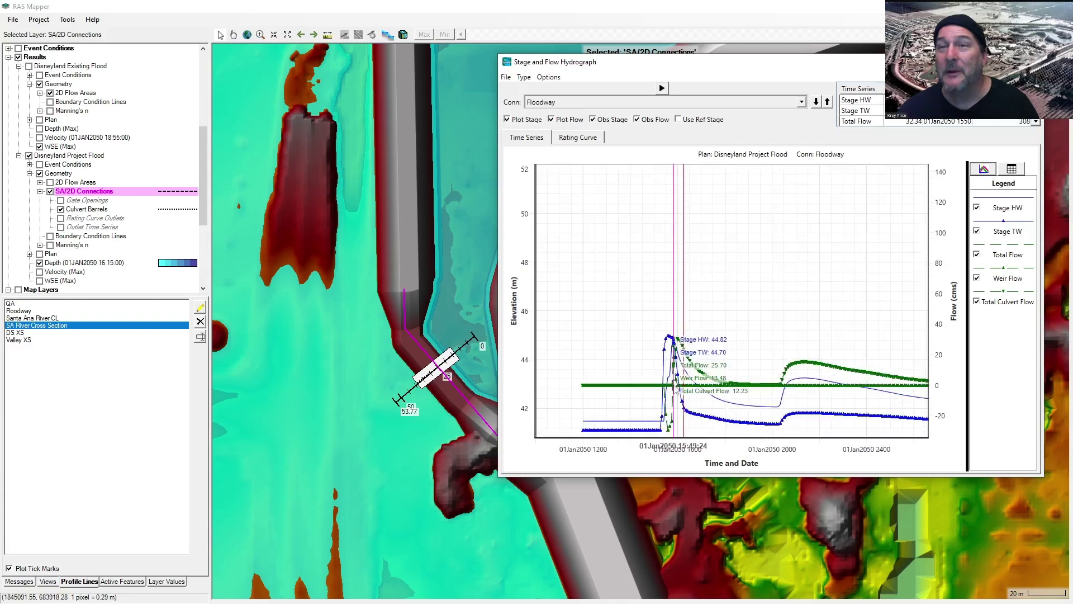
pyautogui.scroll(2, 693, 418)
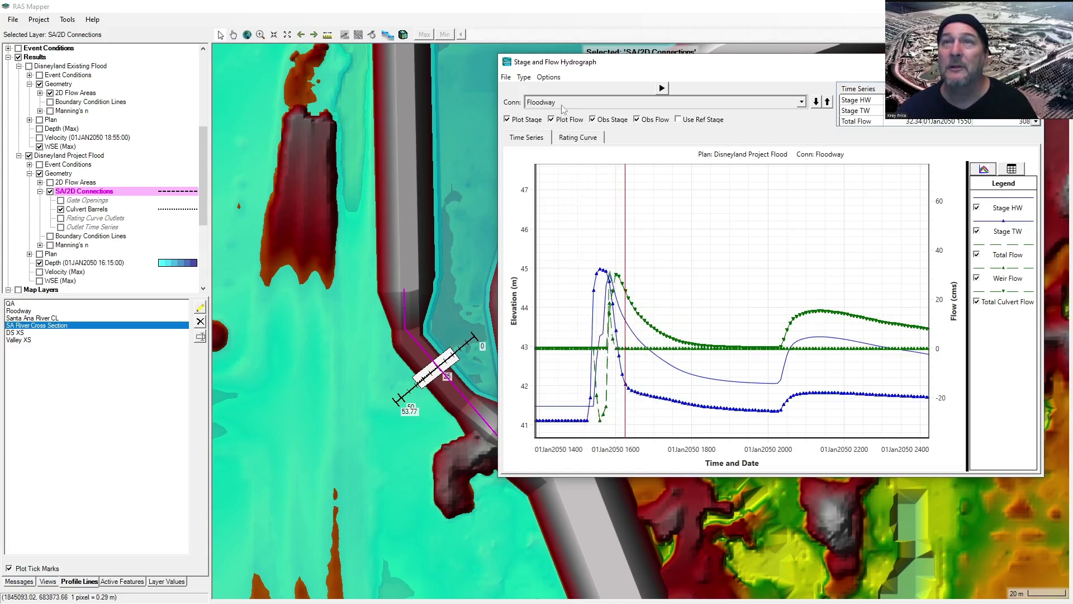
# Step: Remove the Weir Flow and Total Flow variables from the Floodway hydrograph plot
pyautogui.click(548, 77)
pyautogui.click(566, 123)
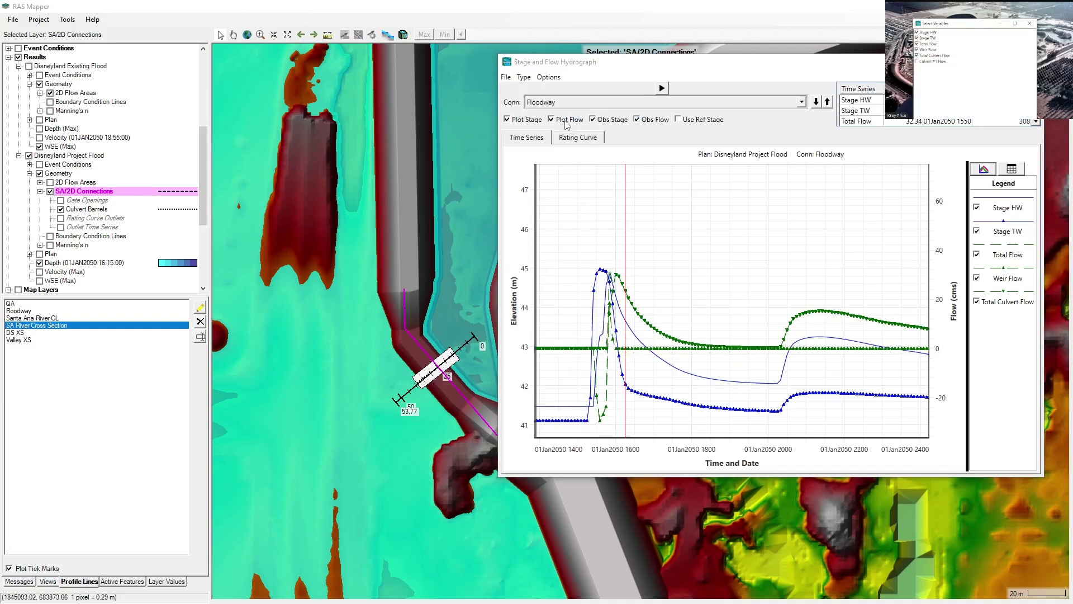
pyautogui.click(918, 49)
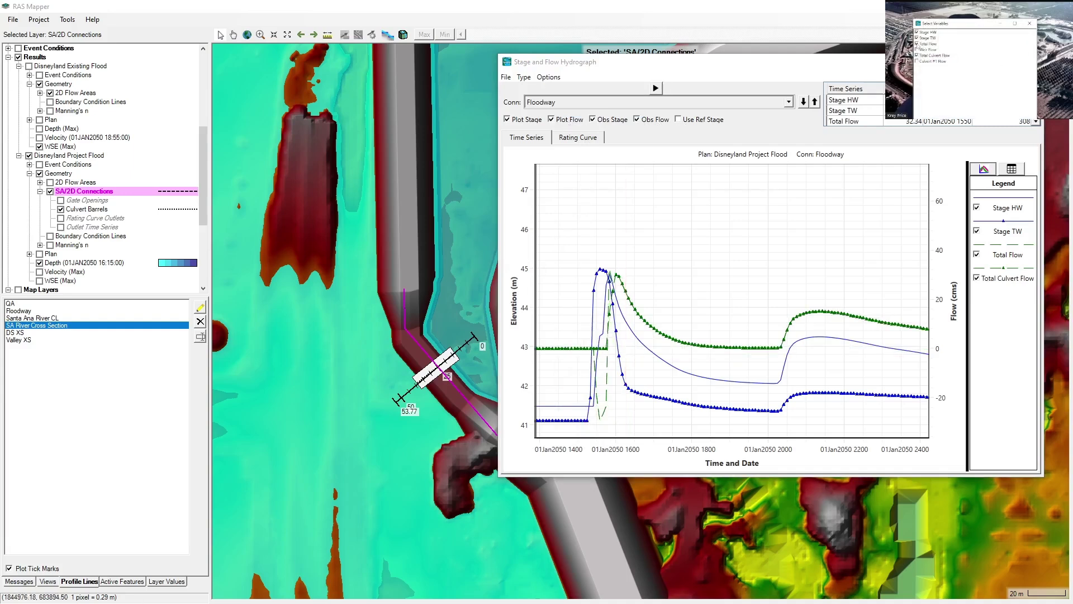
pyautogui.click(917, 43)
pyautogui.click(1029, 24)
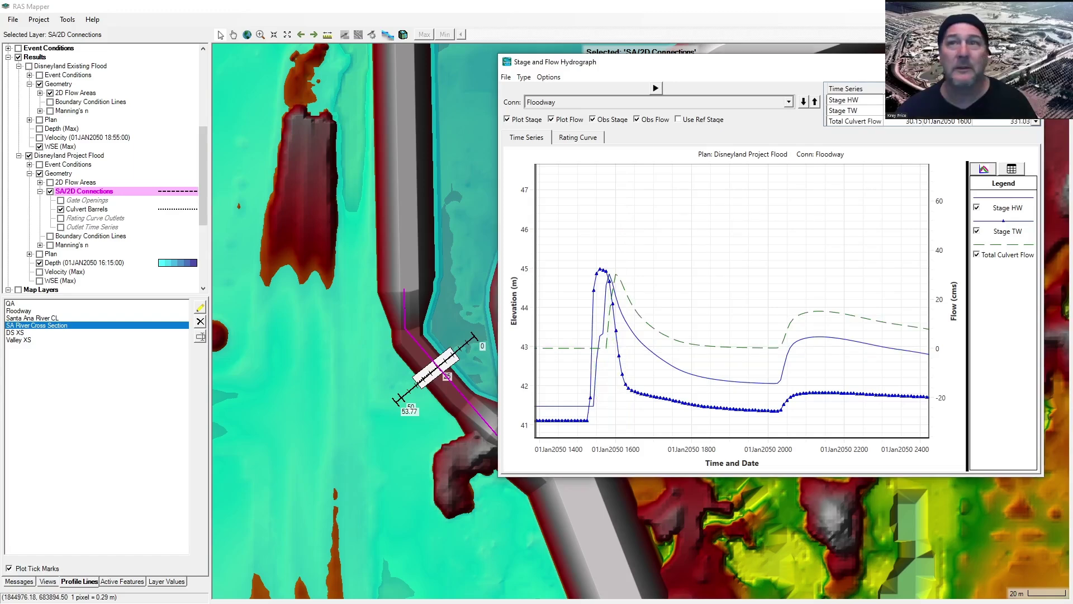
# Step: Compare the Floodway headwater, tailwater and total culvert flow through both flood peaks
pyautogui.scroll(-9, 723, 279)
pyautogui.scroll(6, 822, 282)
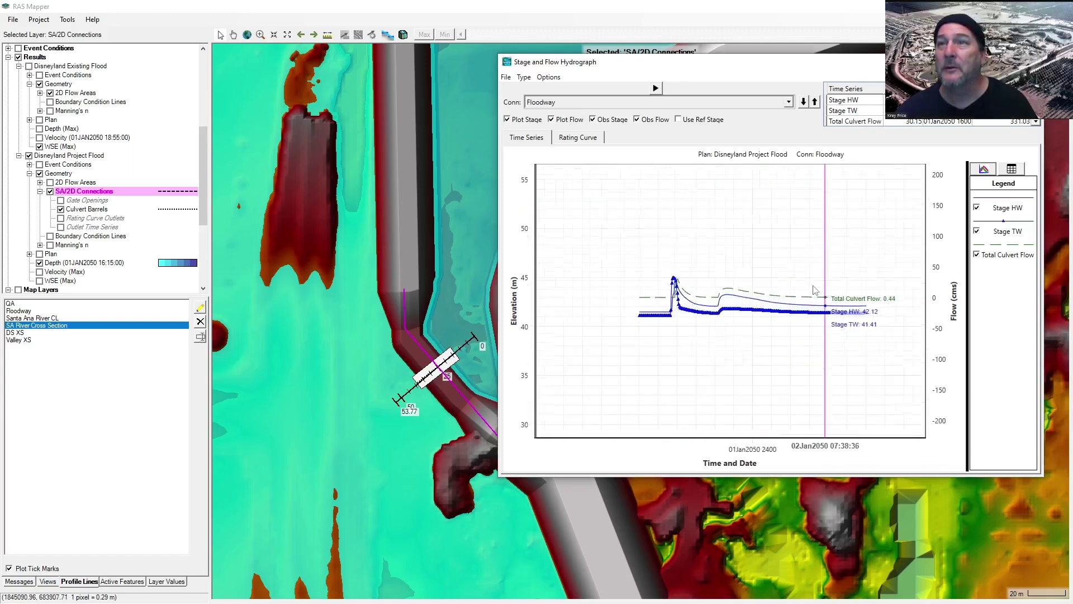
pyautogui.scroll(3, 770, 288)
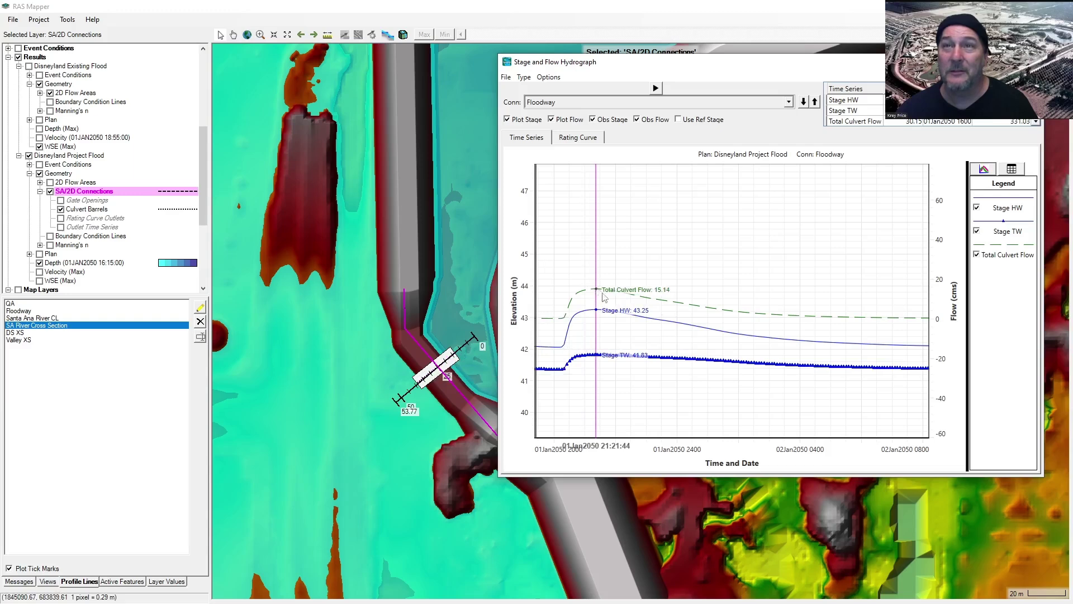
pyautogui.scroll(-4, 720, 329)
pyautogui.scroll(3, 607, 338)
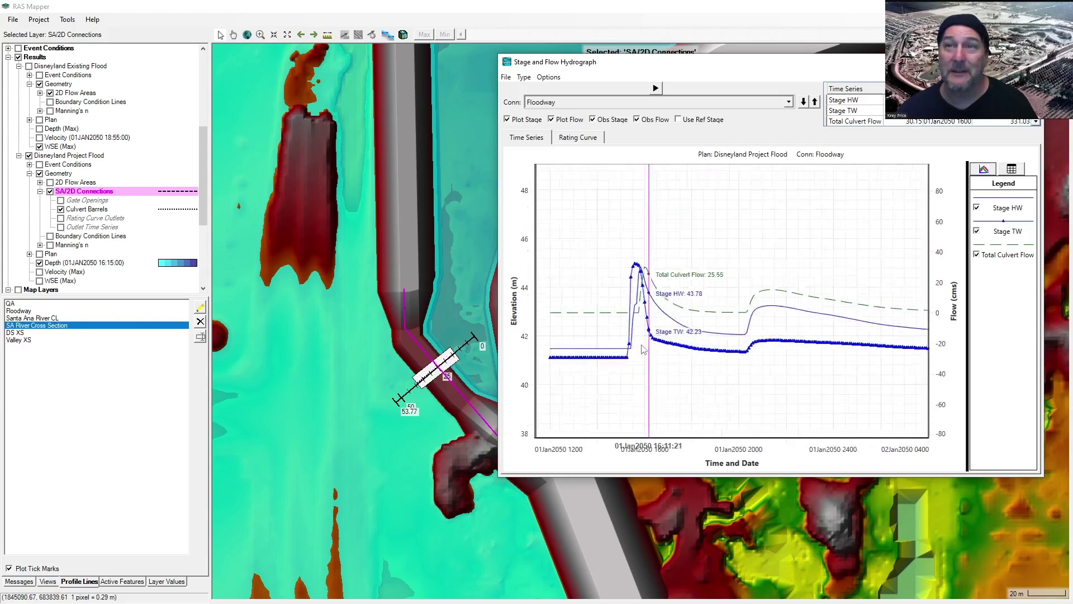
pyautogui.scroll(3, 648, 344)
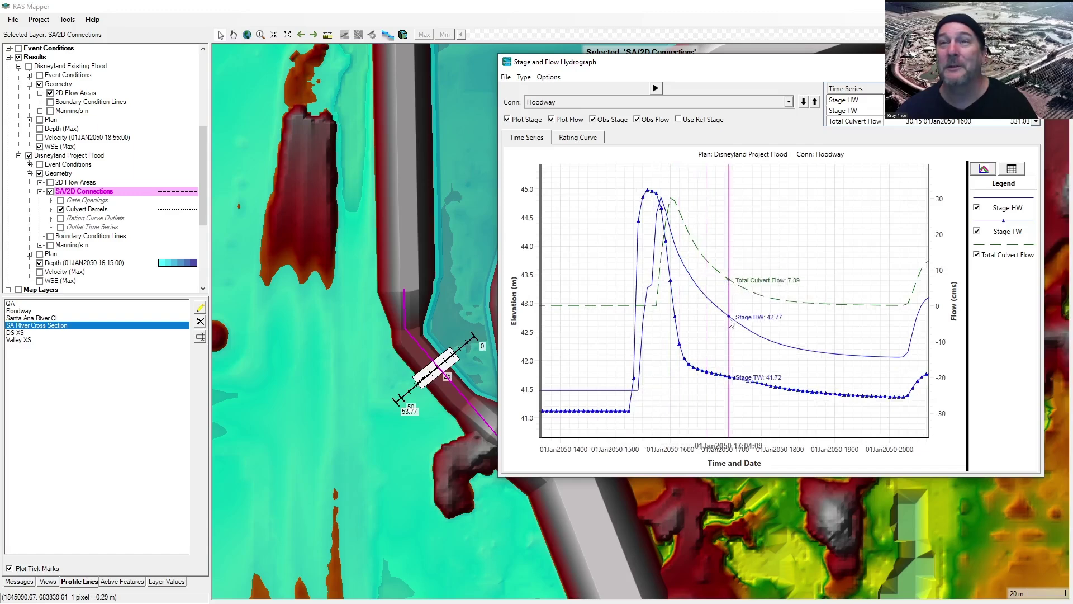
pyautogui.scroll(-5, 729, 323)
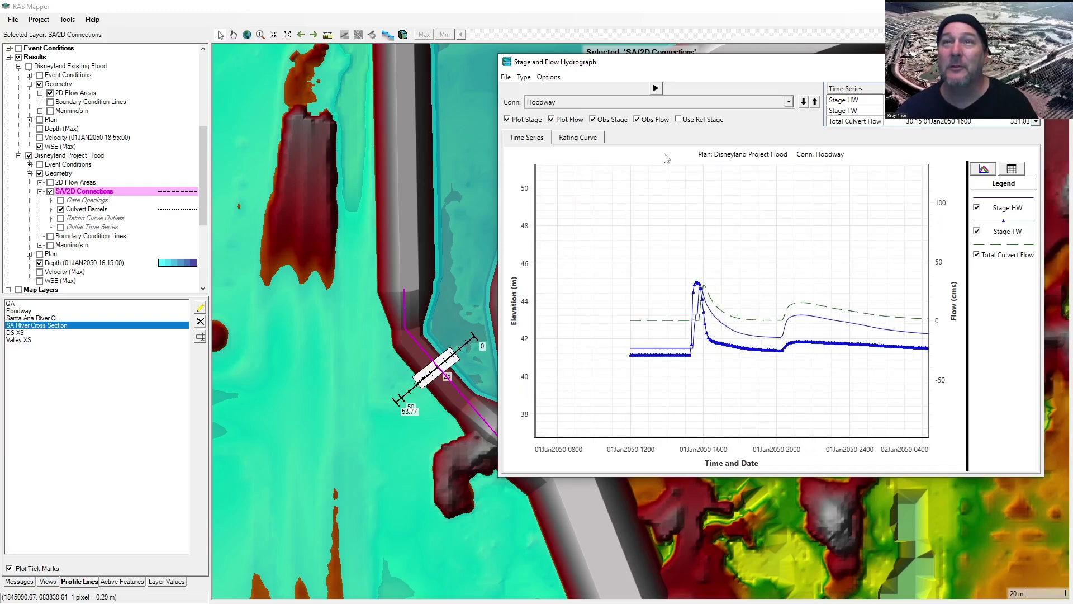
# Step: Display the stage and flow hydrographs of the Bridge connection and check the available plot options
pyautogui.click(789, 103)
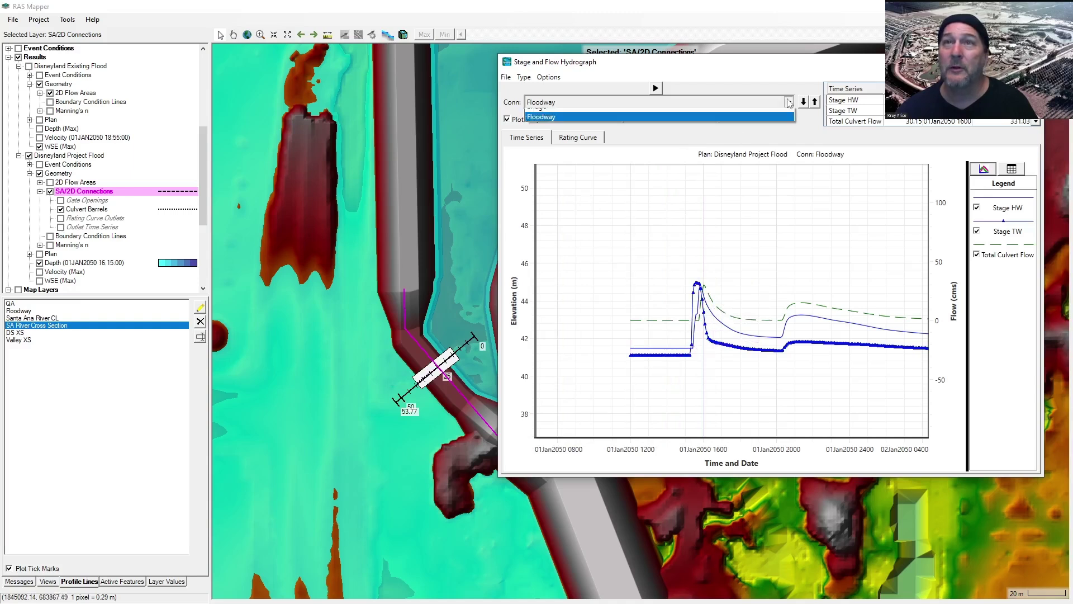
pyautogui.click(676, 116)
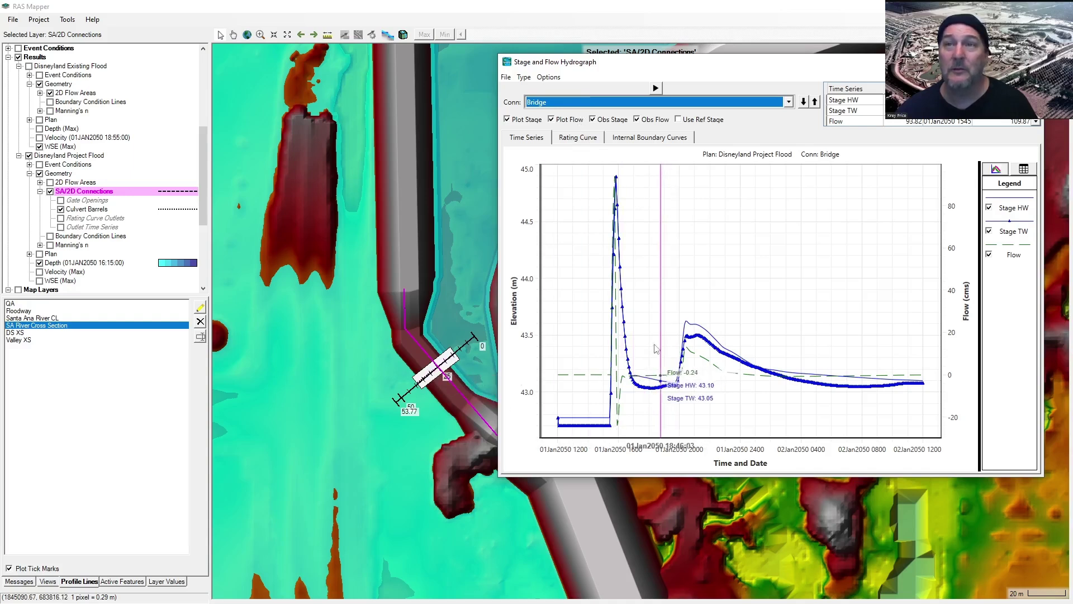
pyautogui.click(549, 77)
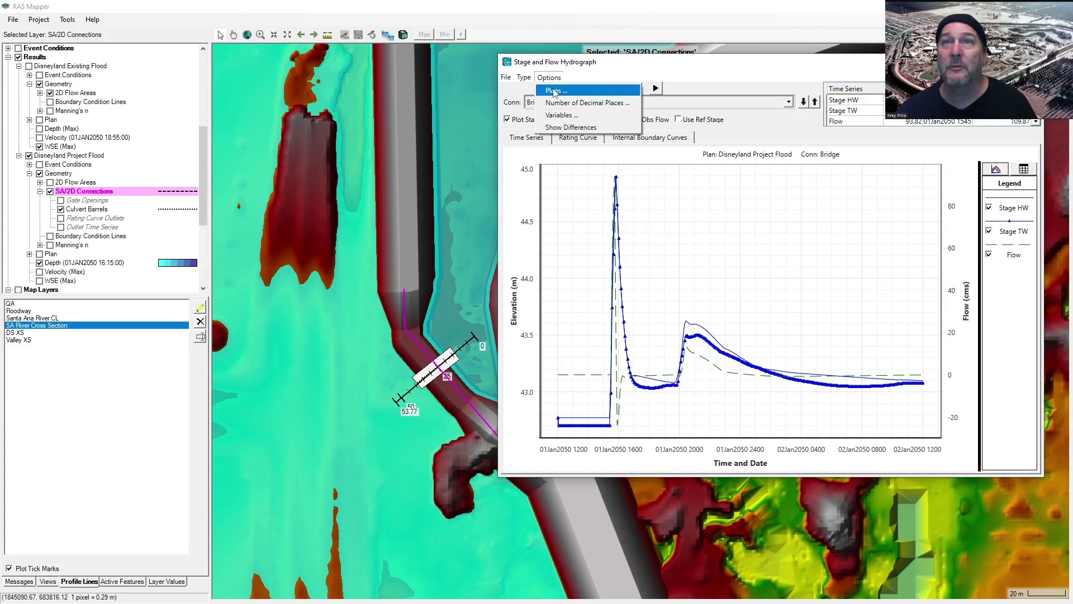
pyautogui.click(552, 77)
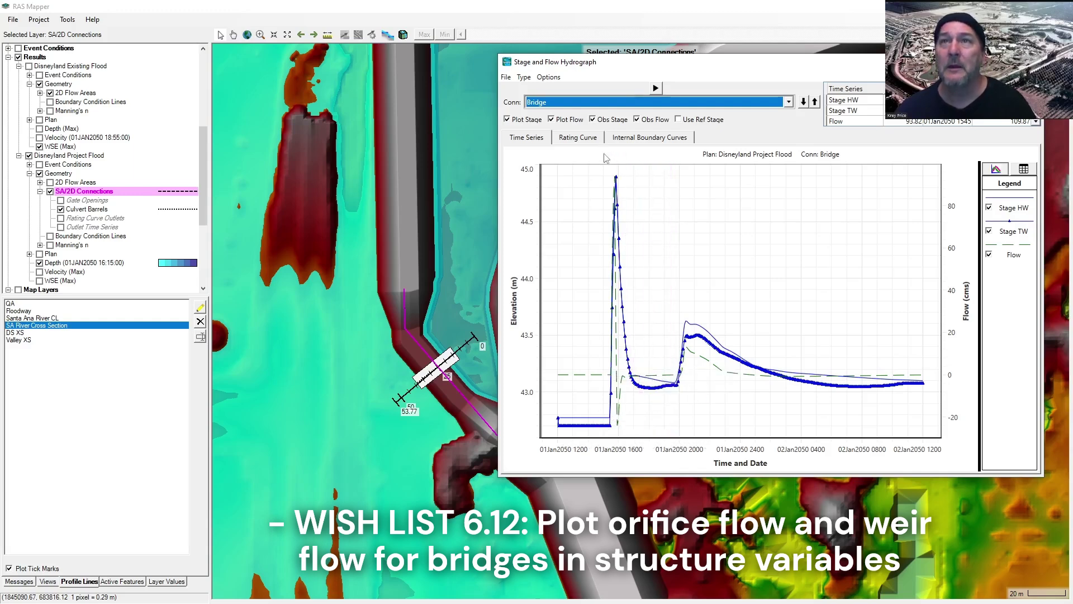
# Step: Display the rating curve of the Floodway connection
pyautogui.click(788, 102)
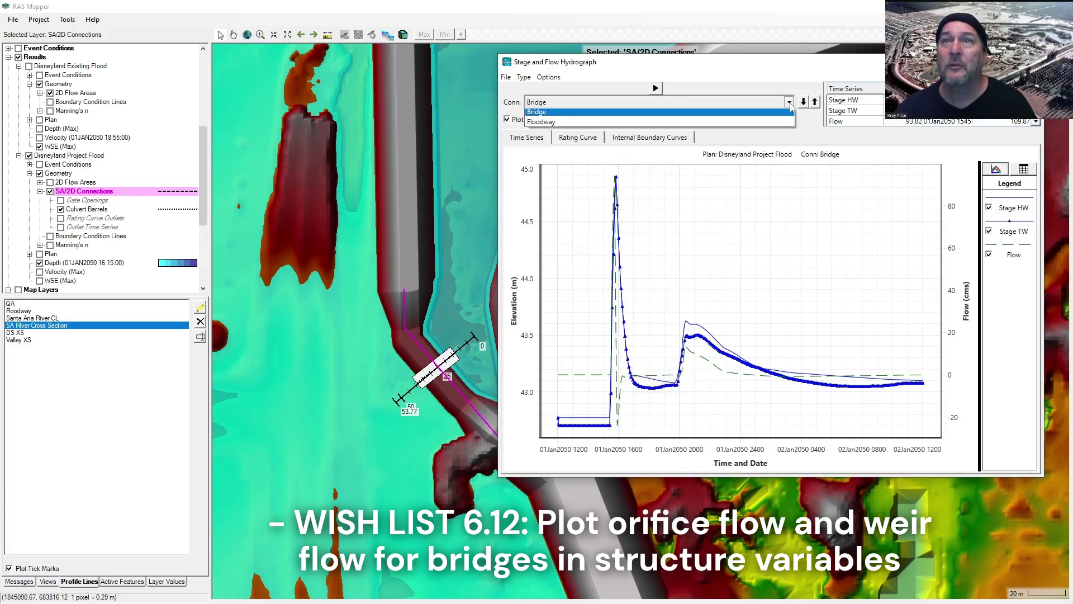
pyautogui.click(738, 119)
pyautogui.click(589, 139)
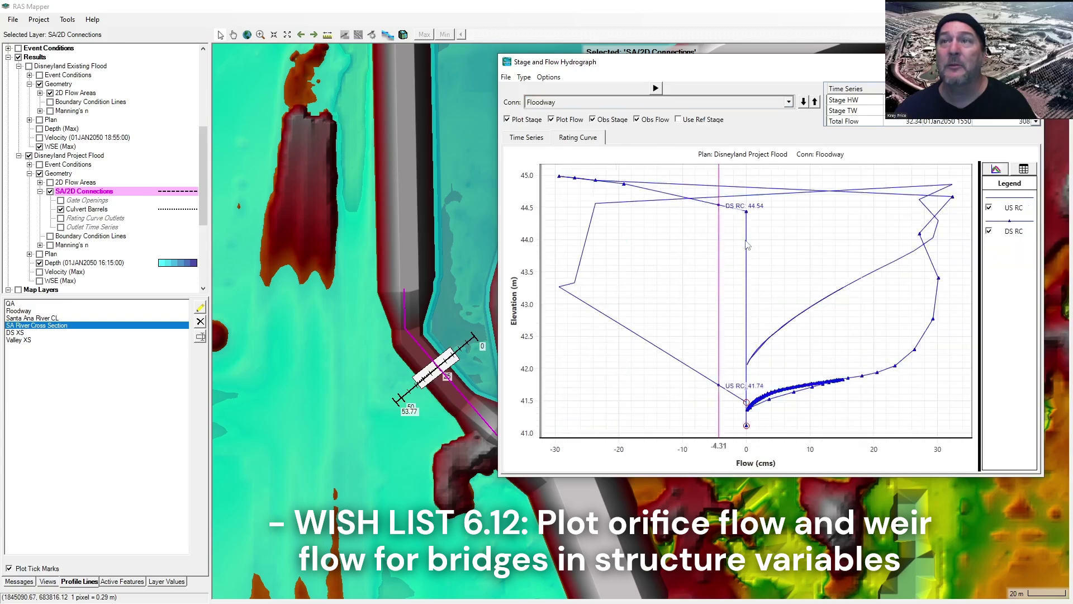
# Step: View the Bridge connection's rating curve and its internal boundary curves
pyautogui.click(788, 102)
pyautogui.click(741, 112)
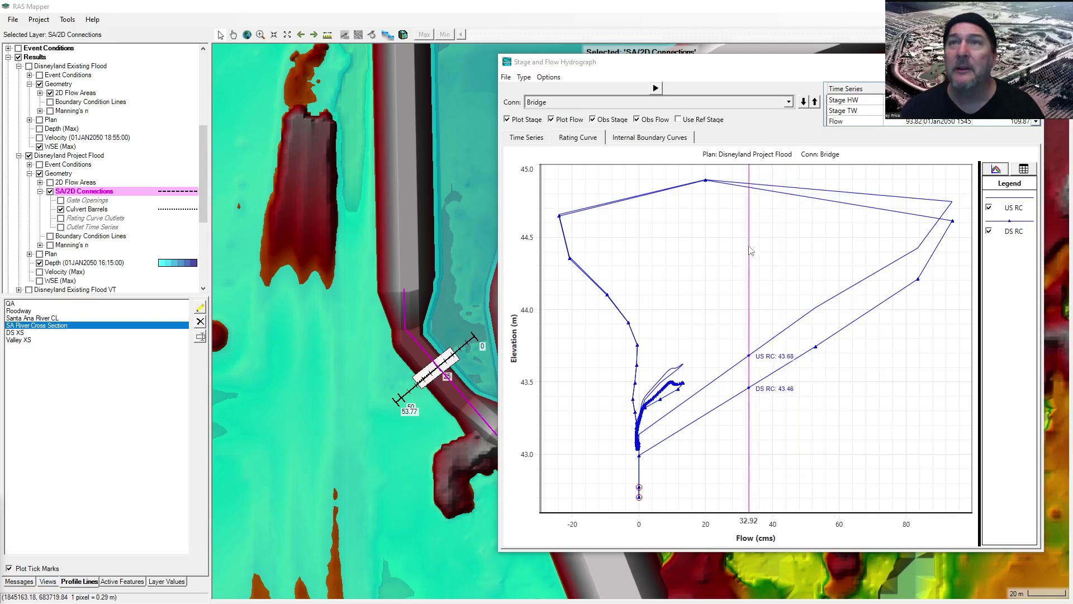
pyautogui.click(648, 141)
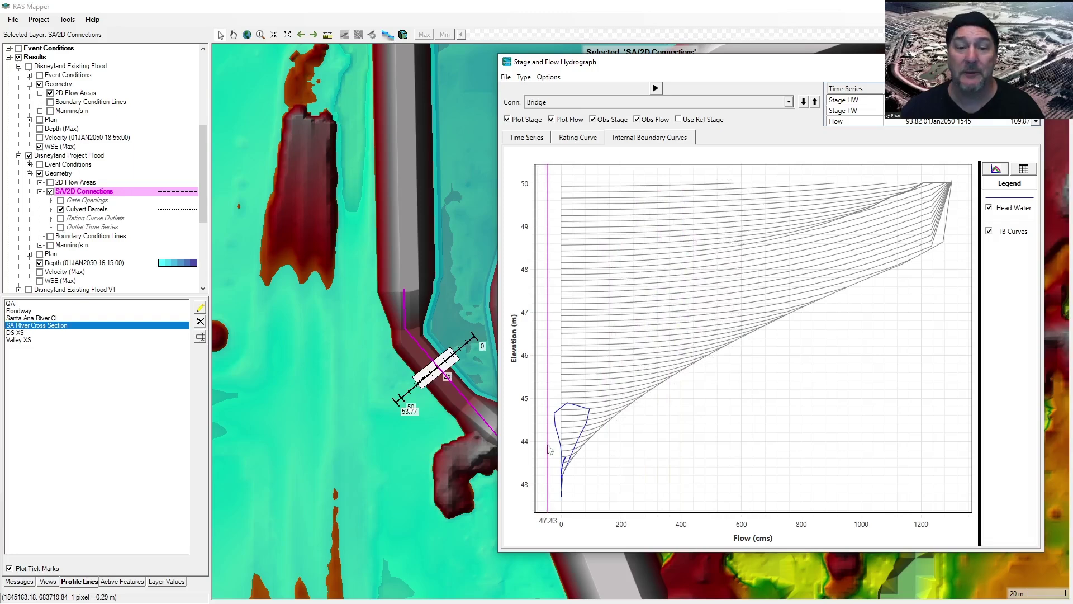
# Step: Add the Head loss, Drag Factor and Error HW variables to the Bridge connection's time series plot
pyautogui.click(527, 139)
pyautogui.click(549, 78)
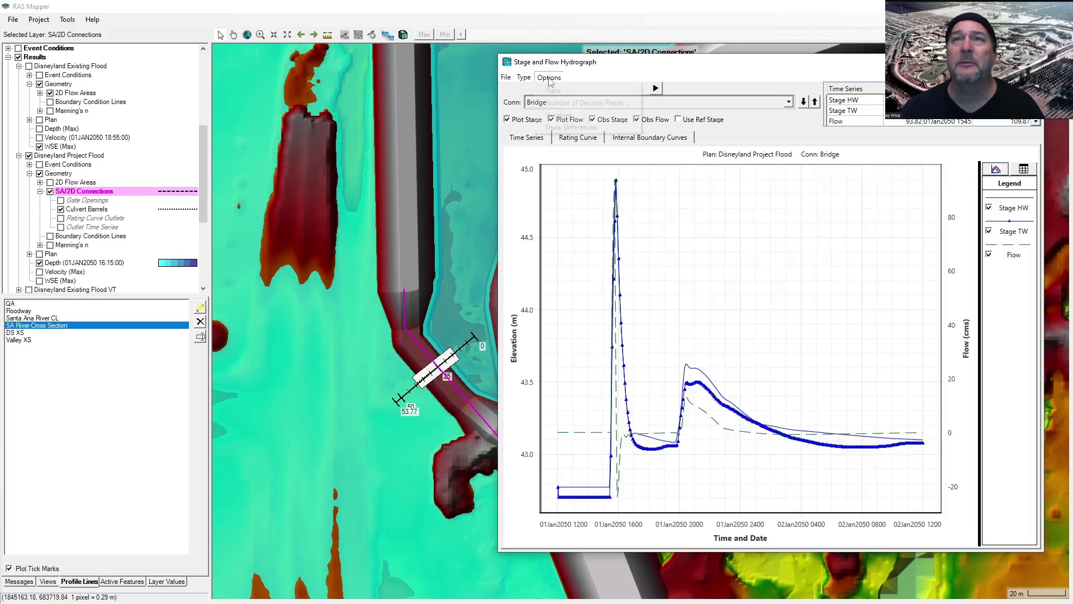
pyautogui.click(559, 115)
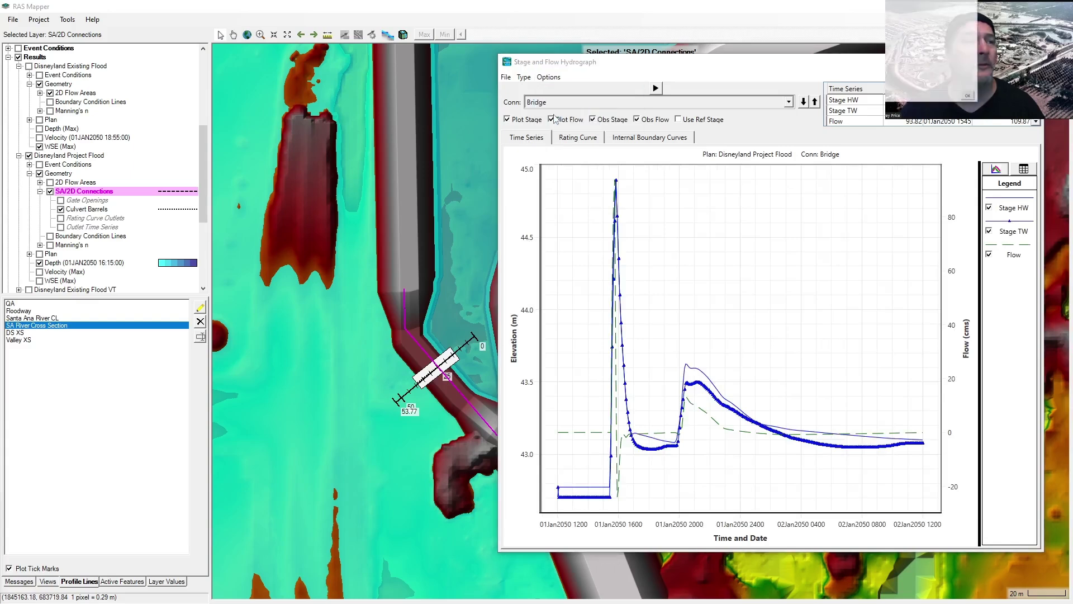
pyautogui.moveTo(42, 194); pyautogui.dragTo(334, 197)
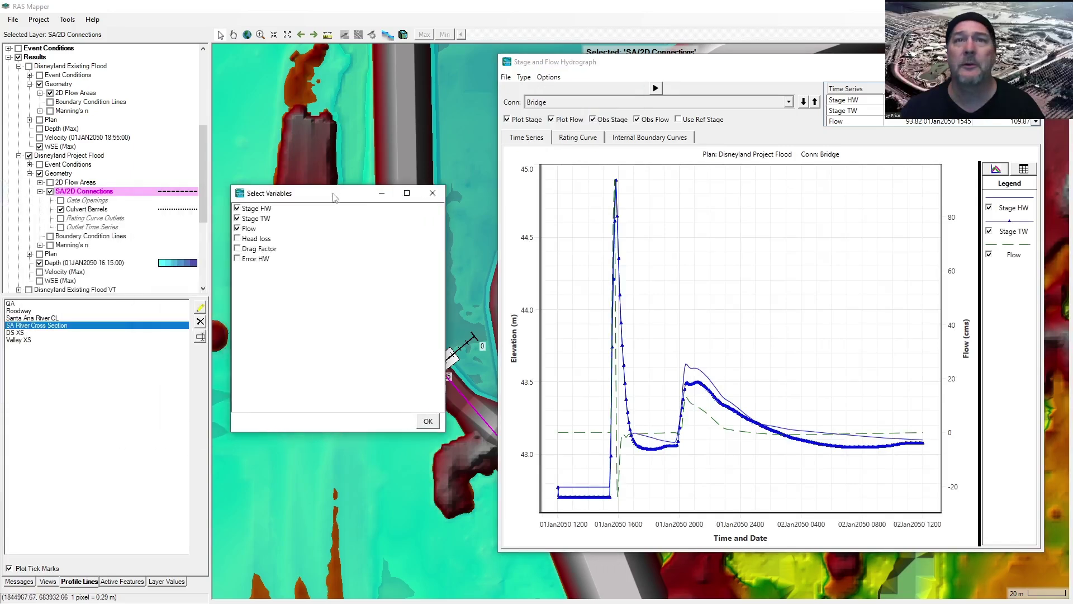
pyautogui.click(237, 239)
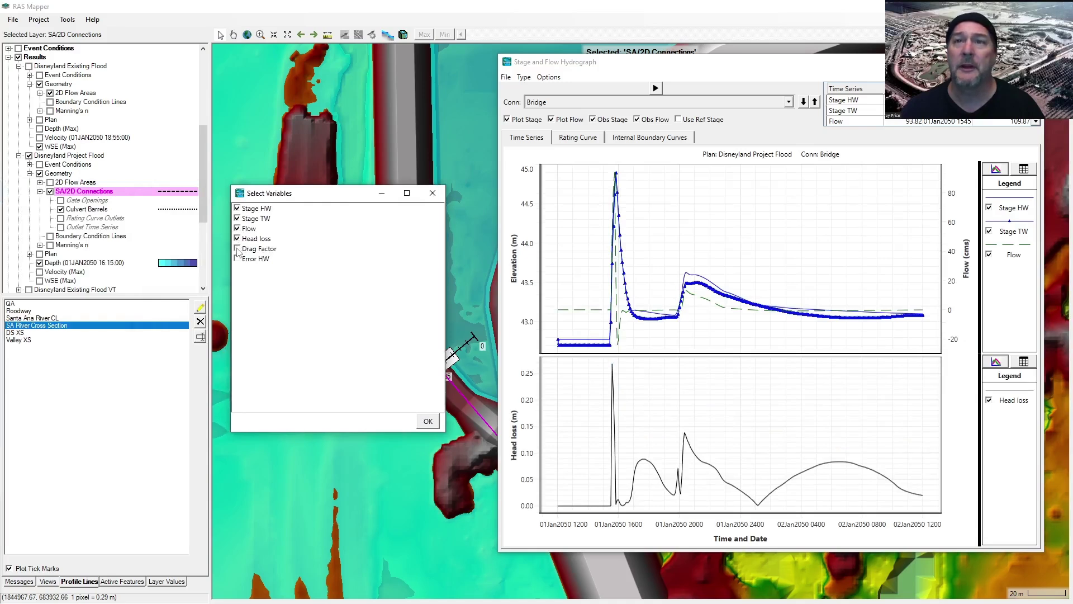
pyautogui.click(237, 249)
pyautogui.click(237, 258)
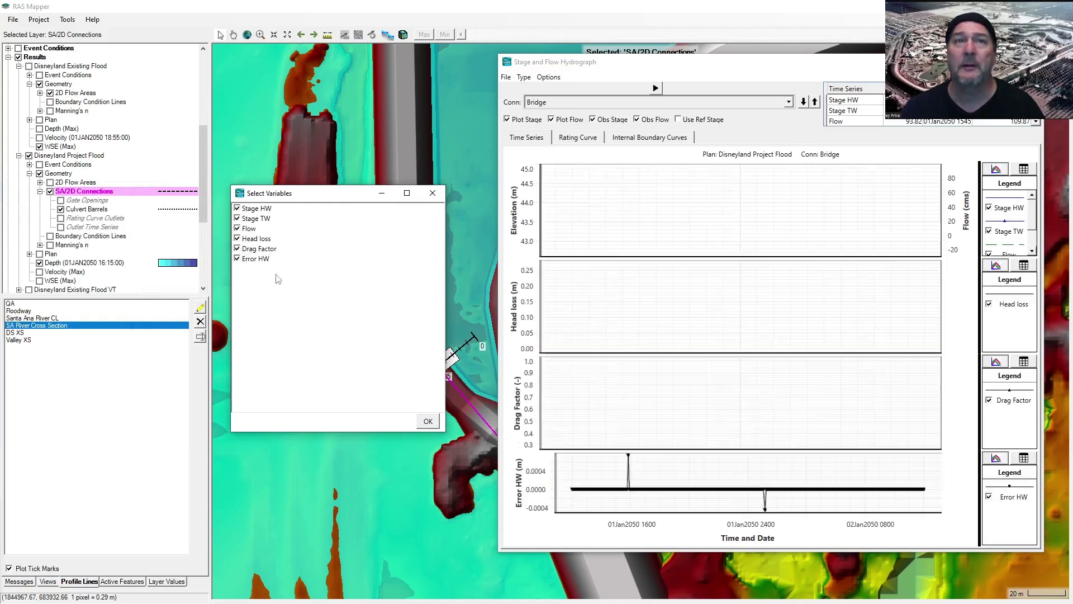
# Step: Plot the chosen Bridge variables and check which structure and weir variables can be plotted for the Floodway connection
pyautogui.click(428, 422)
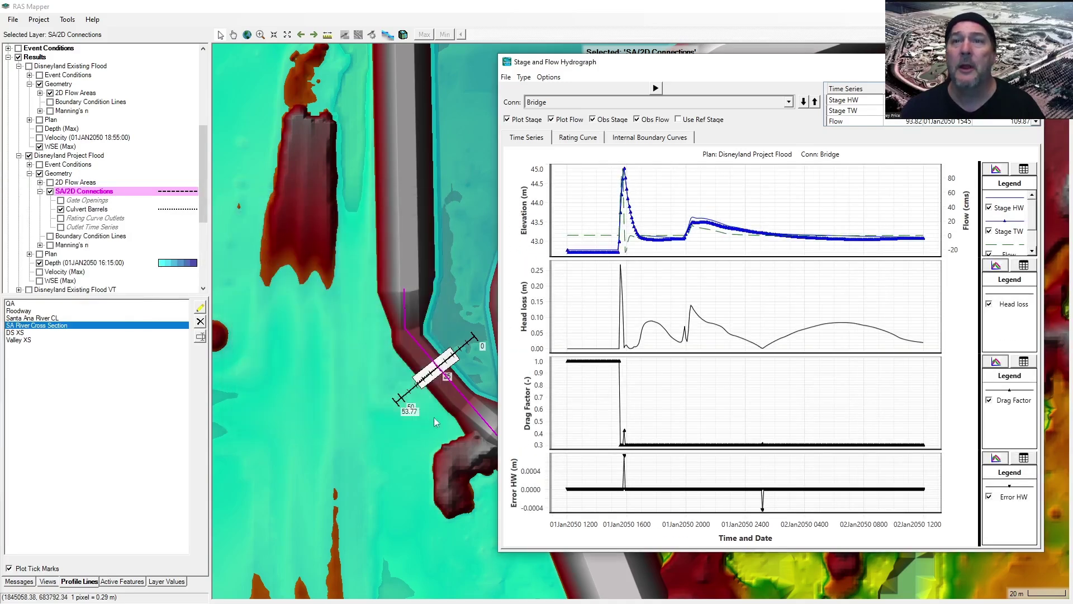
pyautogui.rightClick(466, 402)
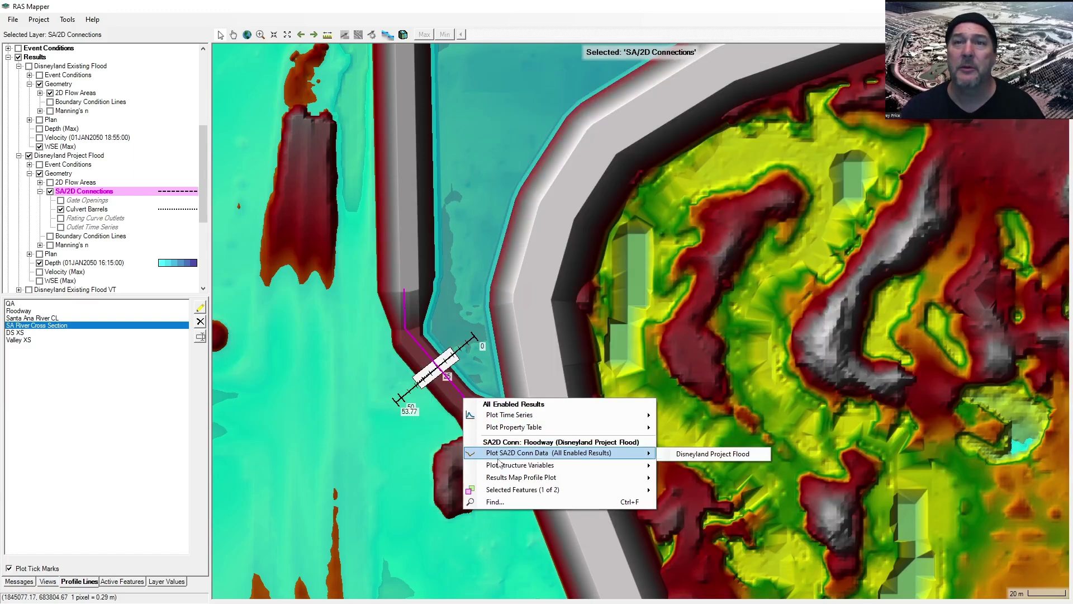
pyautogui.moveTo(506, 467)
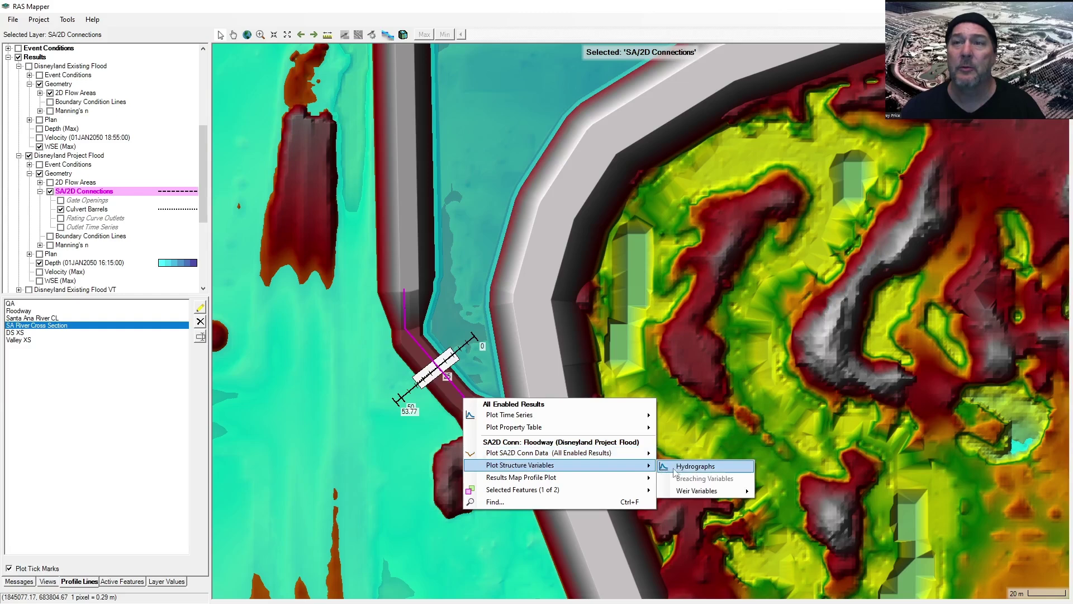
pyautogui.moveTo(686, 494)
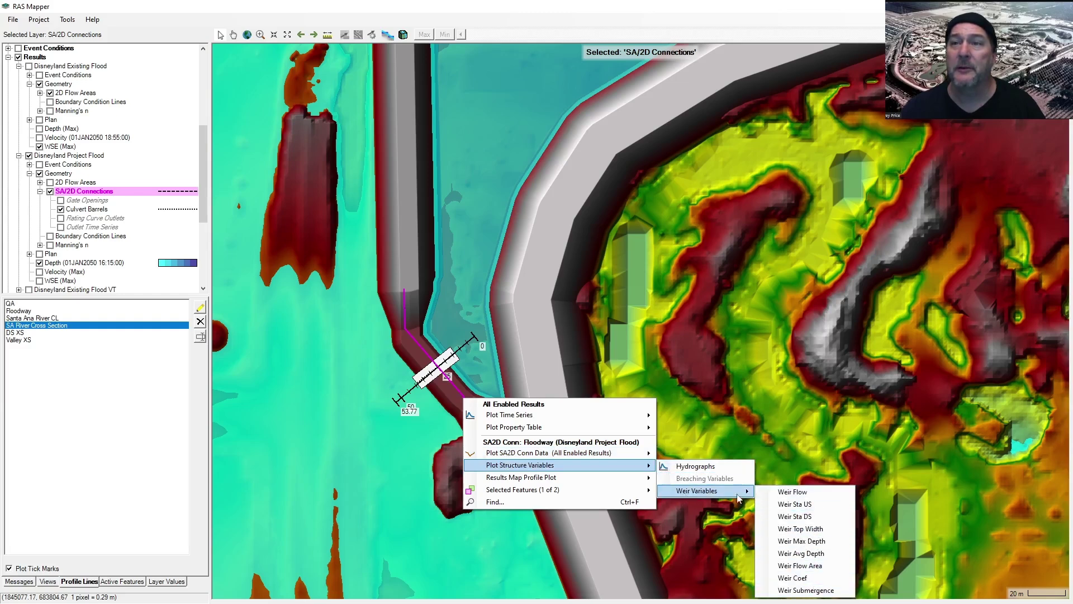
pyautogui.moveTo(550, 413)
pyautogui.click(553, 305)
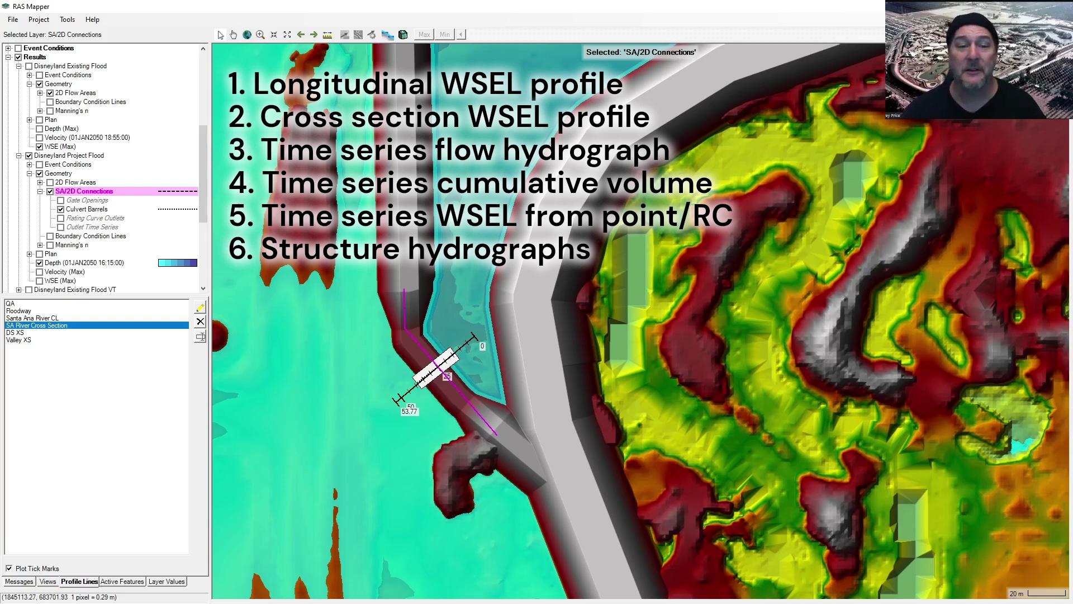
# Step: Hide the existing flood's geometry and turn on the maximum water surface elevation layer of the Disneyland Project Flood
pyautogui.scroll(-3, 510, 313)
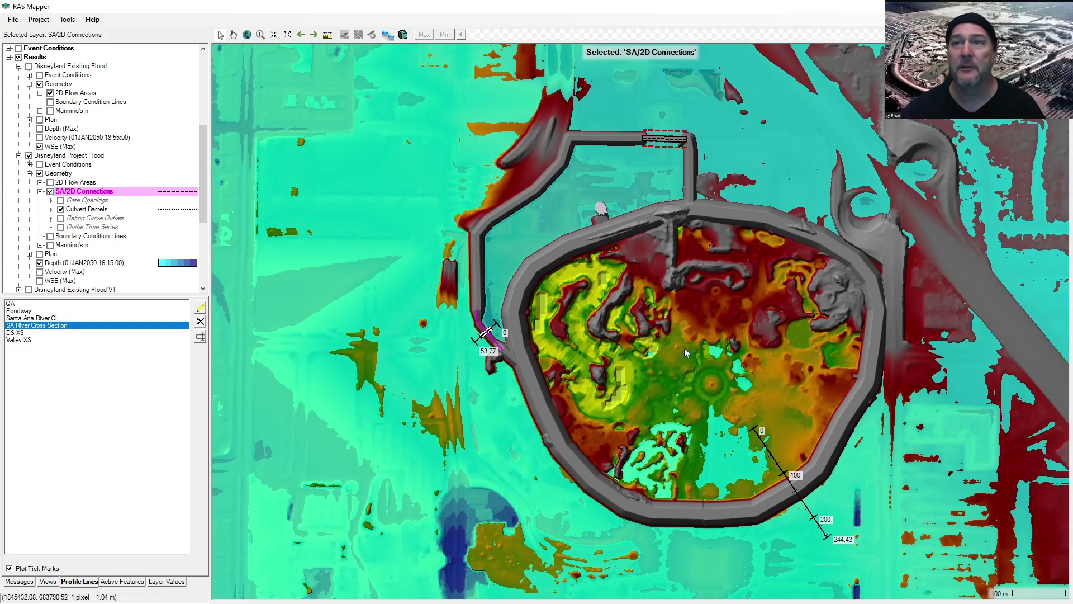
pyautogui.moveTo(686, 352); pyautogui.dragTo(603, 326)
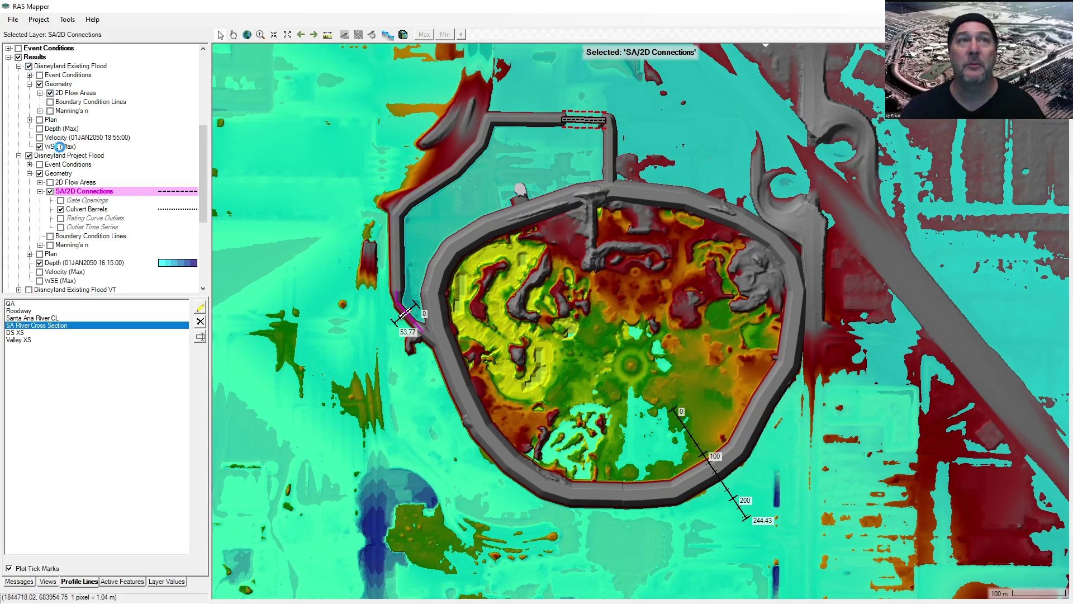
pyautogui.click(59, 146)
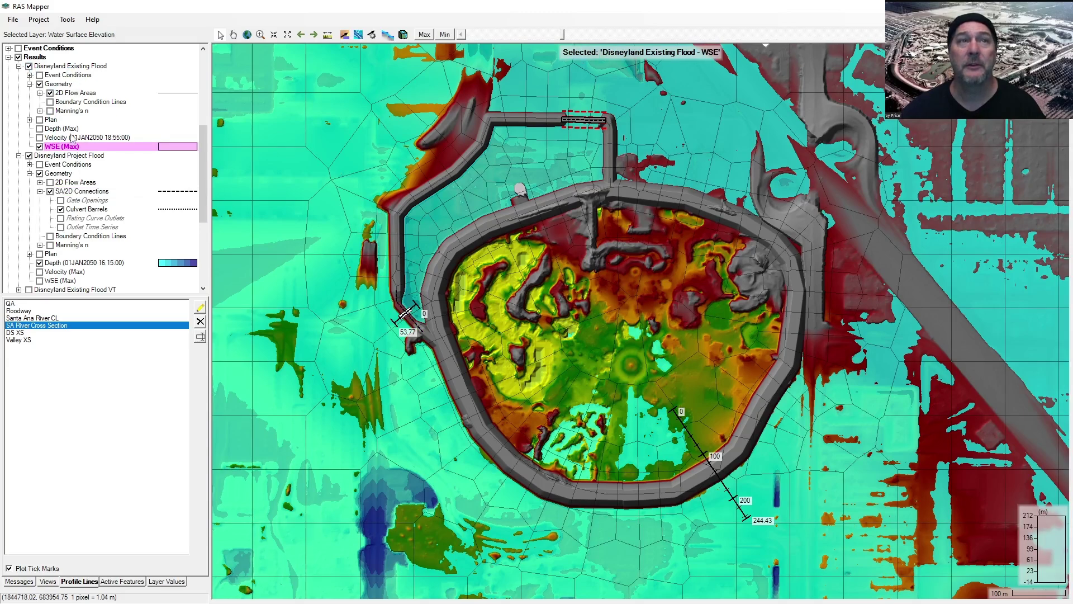
pyautogui.click(39, 83)
pyautogui.click(61, 209)
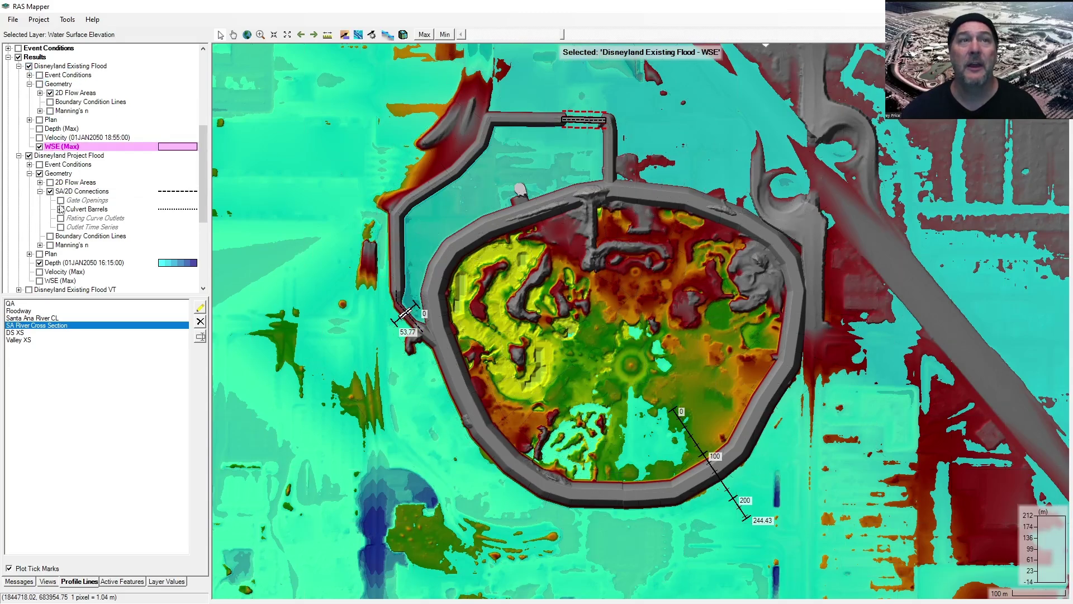
pyautogui.click(40, 280)
pyautogui.click(60, 280)
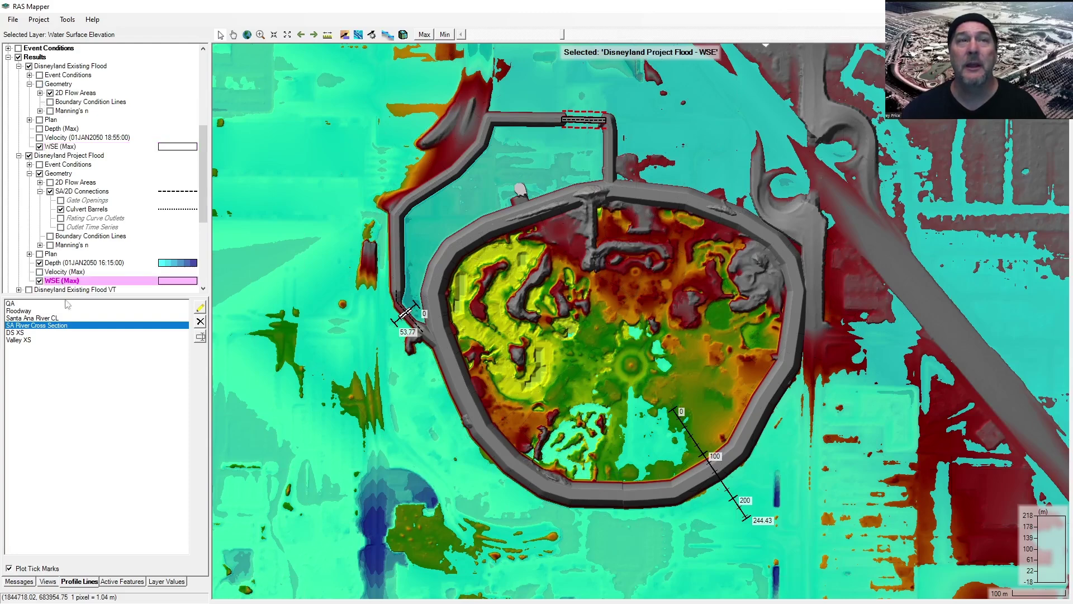
# Step: Draw a profile line about 1182 m long diagonally across the park from northwest to southeast and name it Comparison
pyautogui.click(200, 308)
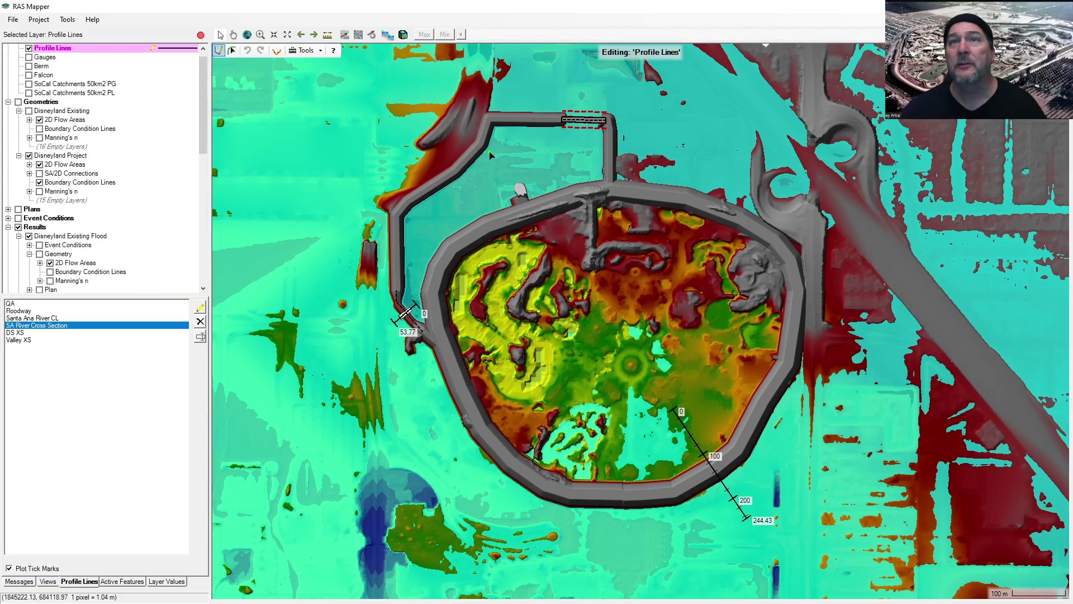
pyautogui.click(347, 100)
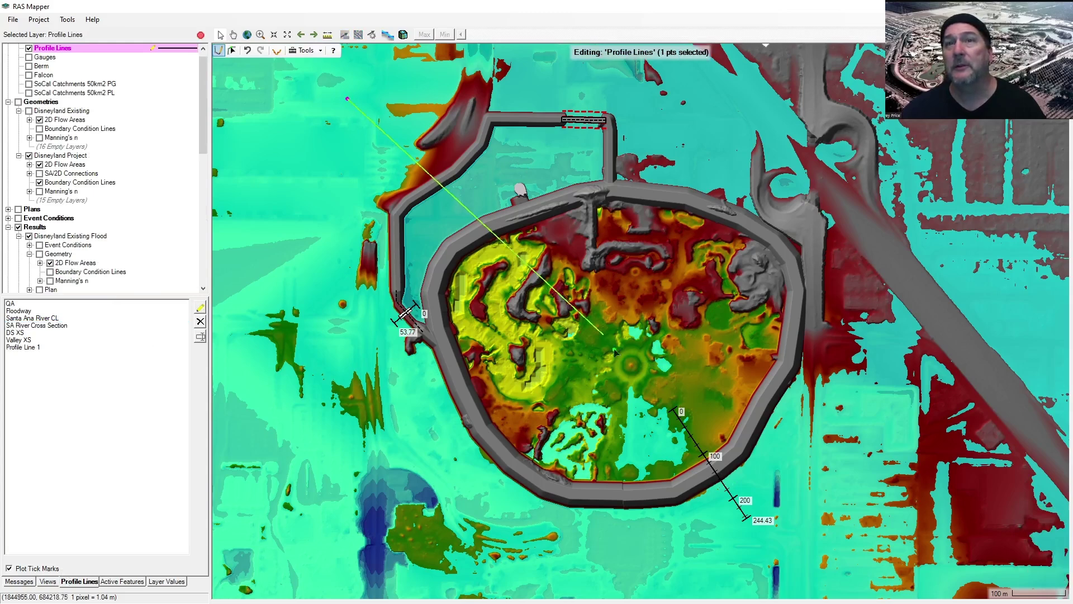
pyautogui.doubleClick(816, 529)
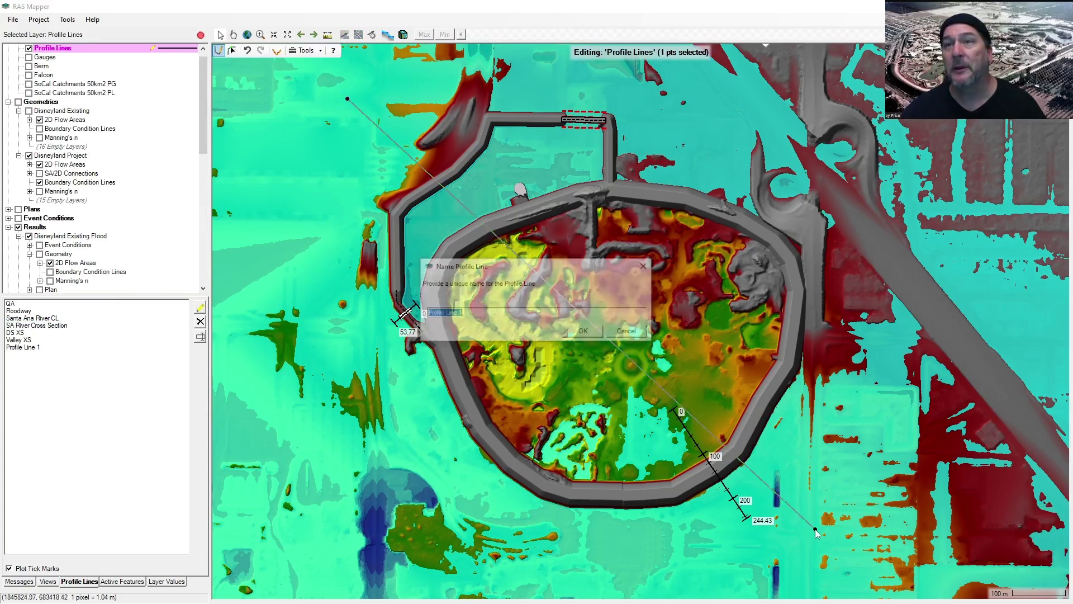
pyautogui.write('C')
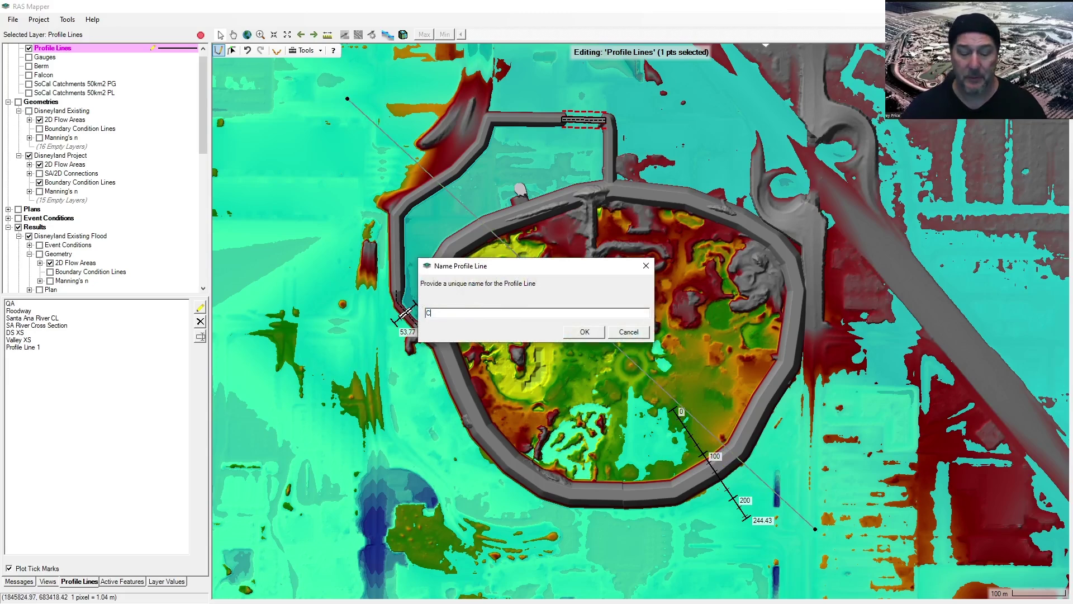
pyautogui.write('omparison')
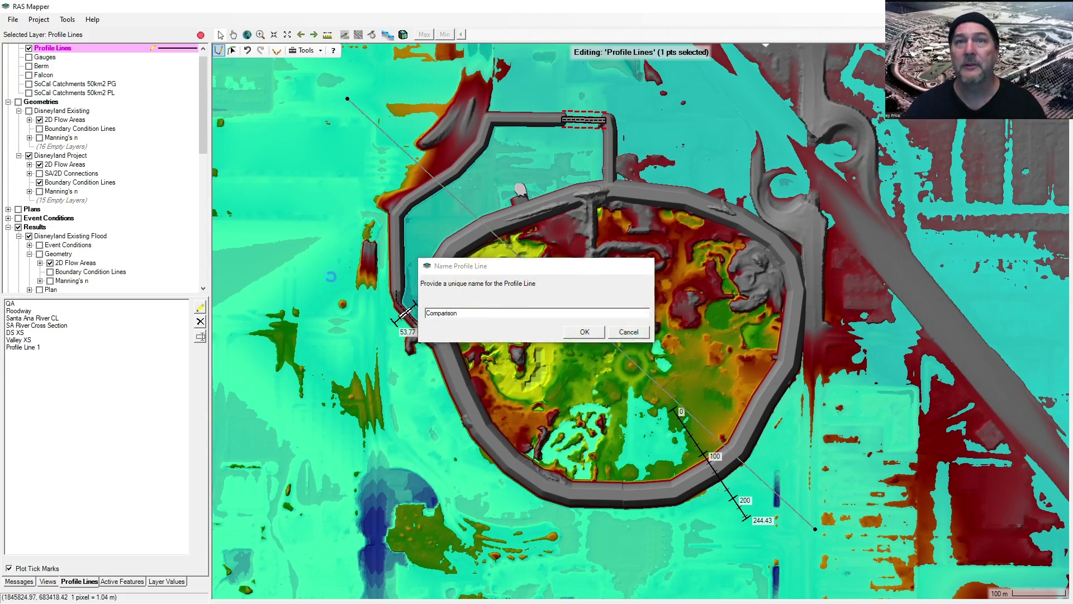
pyautogui.press('Return')
# Step: Plot the water surface elevation along the Comparison line for both floods, keeping the plot clear of the map's park area
pyautogui.rightClick(23, 348)
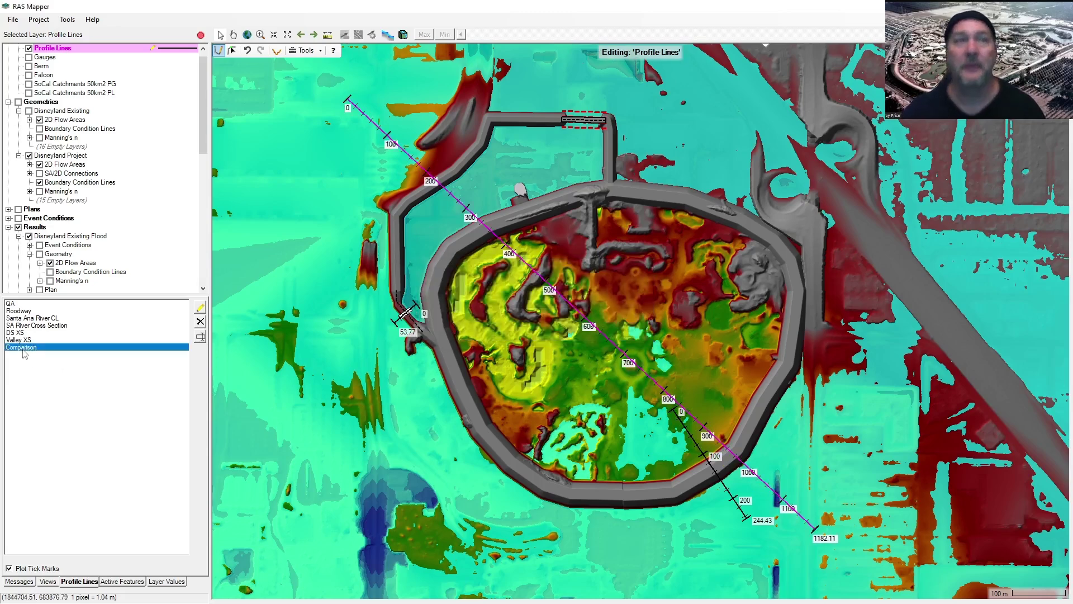
pyautogui.moveTo(109, 356)
pyautogui.click(210, 369)
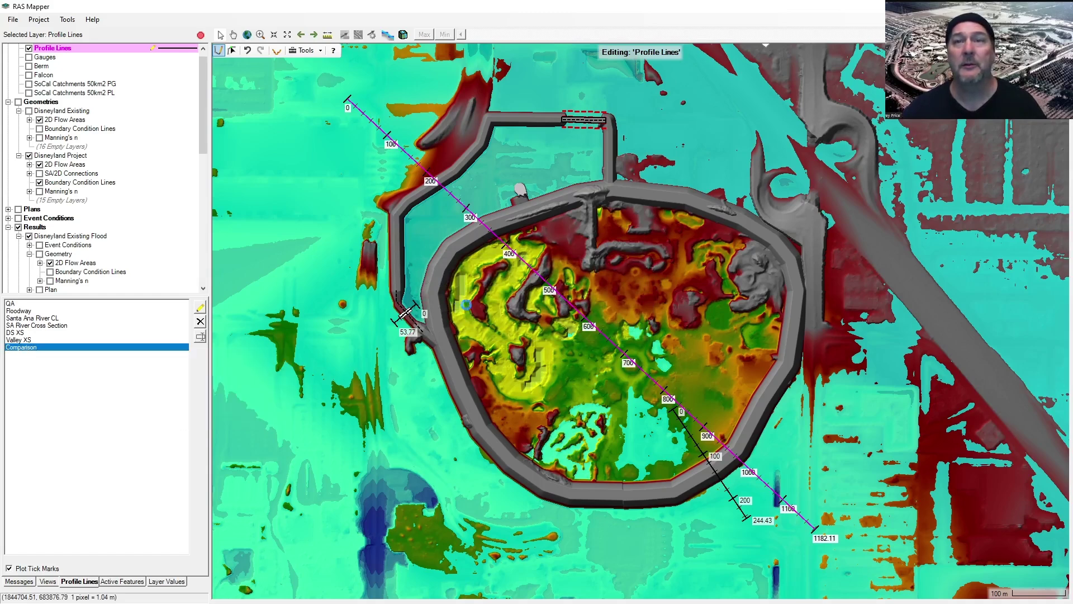
pyautogui.moveTo(554, 149)
pyautogui.mouseDown()
pyautogui.moveTo(290, 146)
pyautogui.moveTo(263, 214)
pyautogui.moveTo(263, 250)
pyautogui.mouseUp()
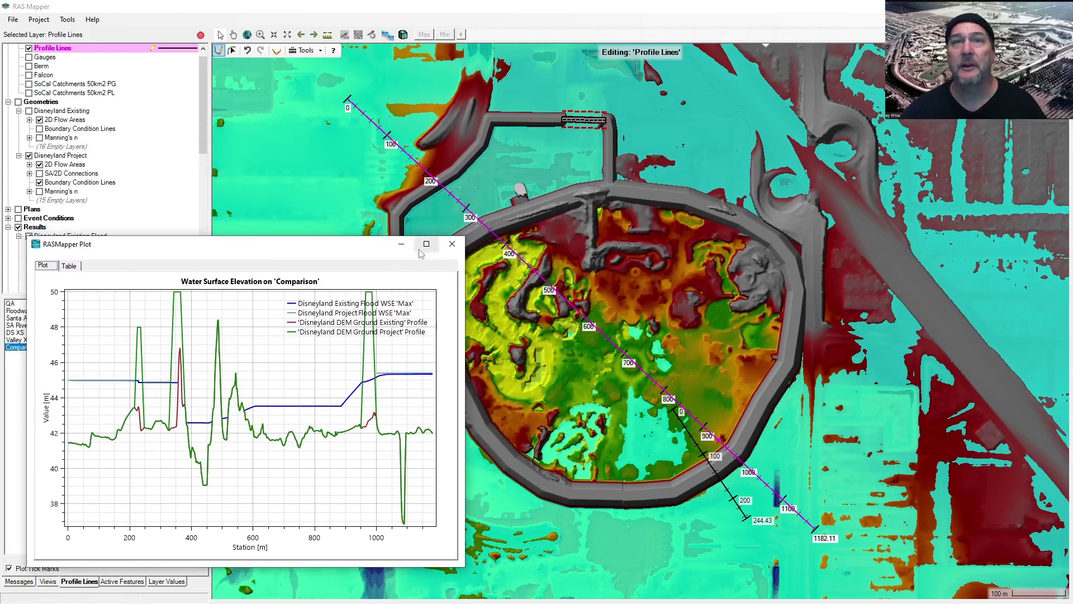
# Step: Examine the existing and project water surface and ground profiles along the Comparison line, especially around the southeastern levee
pyautogui.moveTo(161, 428)
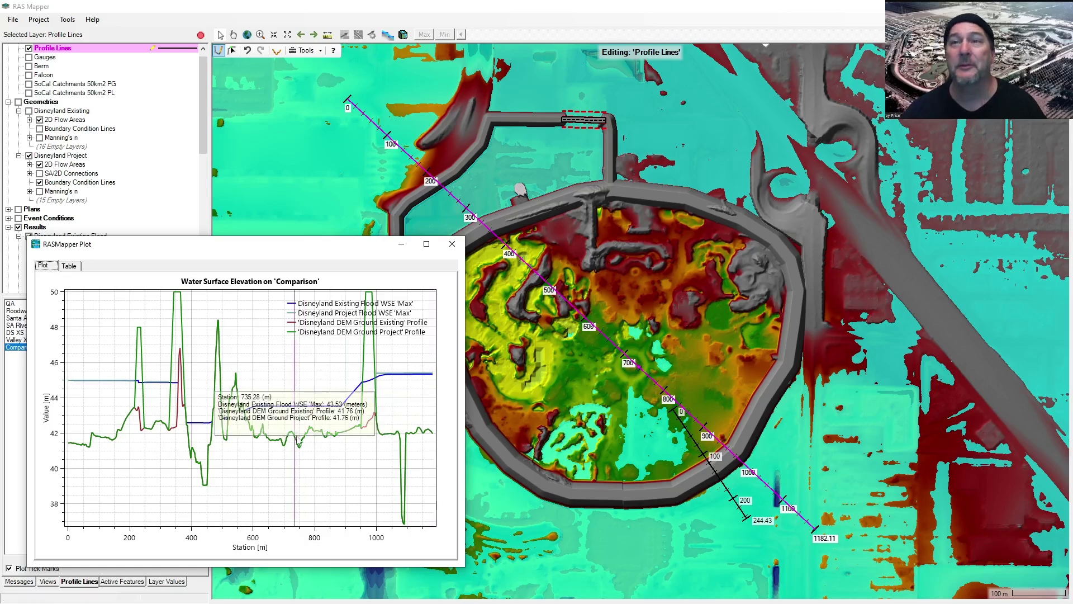
pyautogui.moveTo(367, 394)
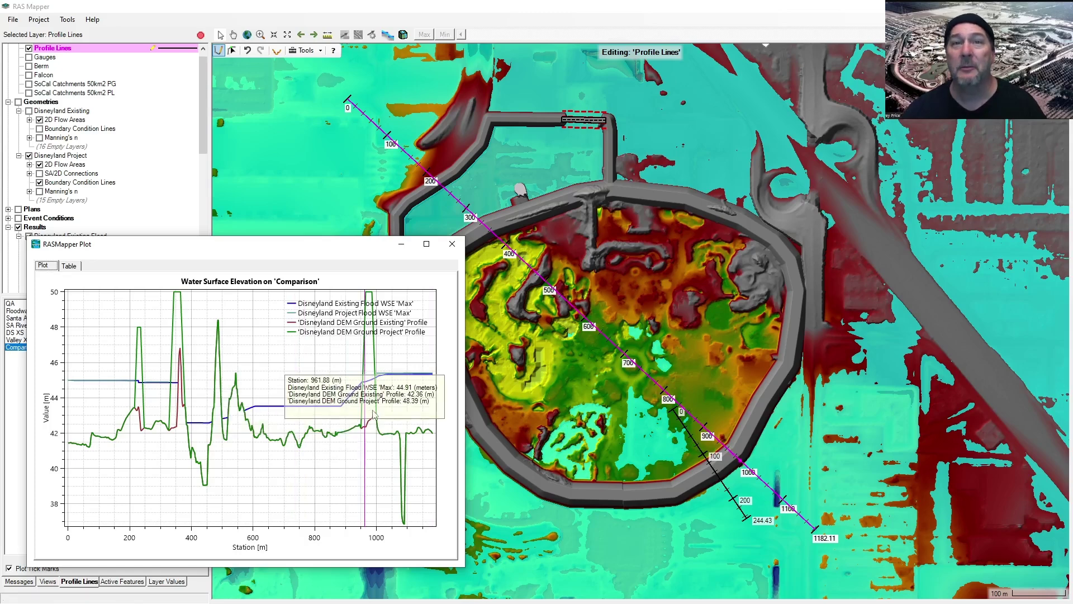
pyautogui.moveTo(182, 364)
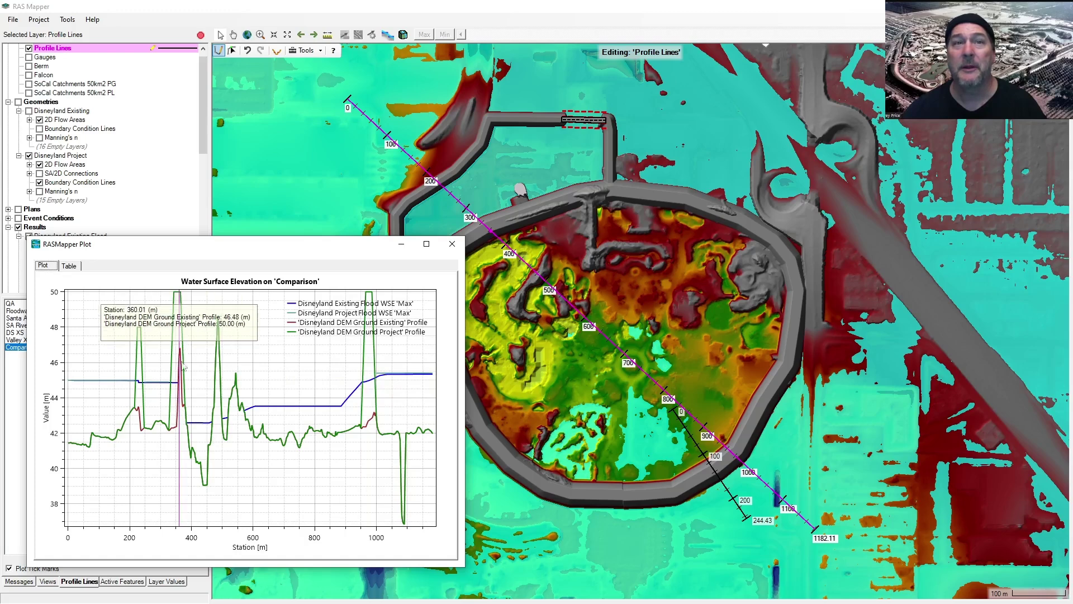
pyautogui.moveTo(225, 417)
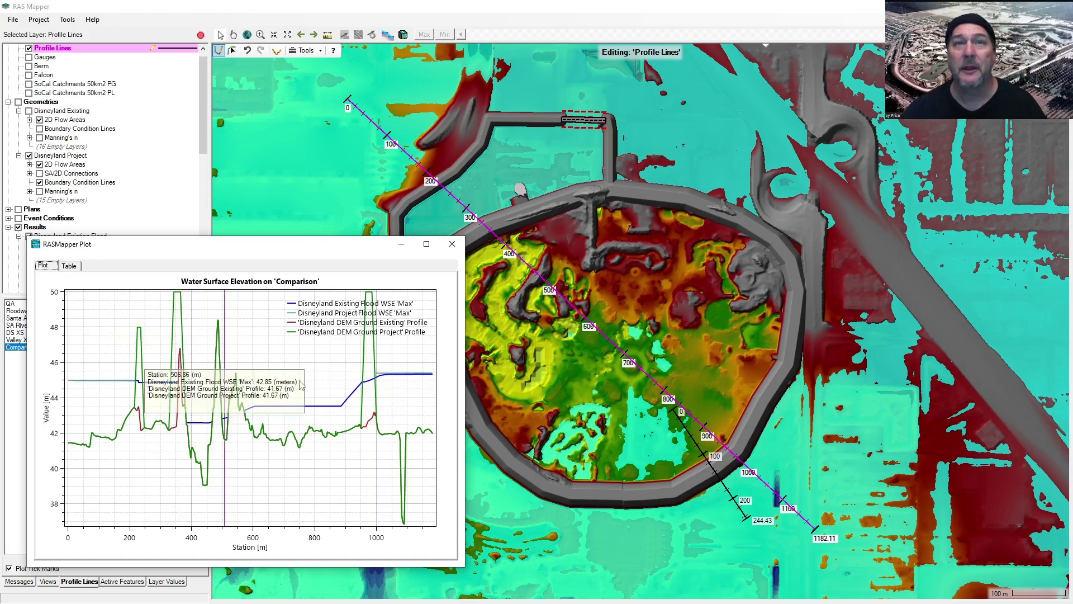
pyautogui.scroll(3, 377, 387)
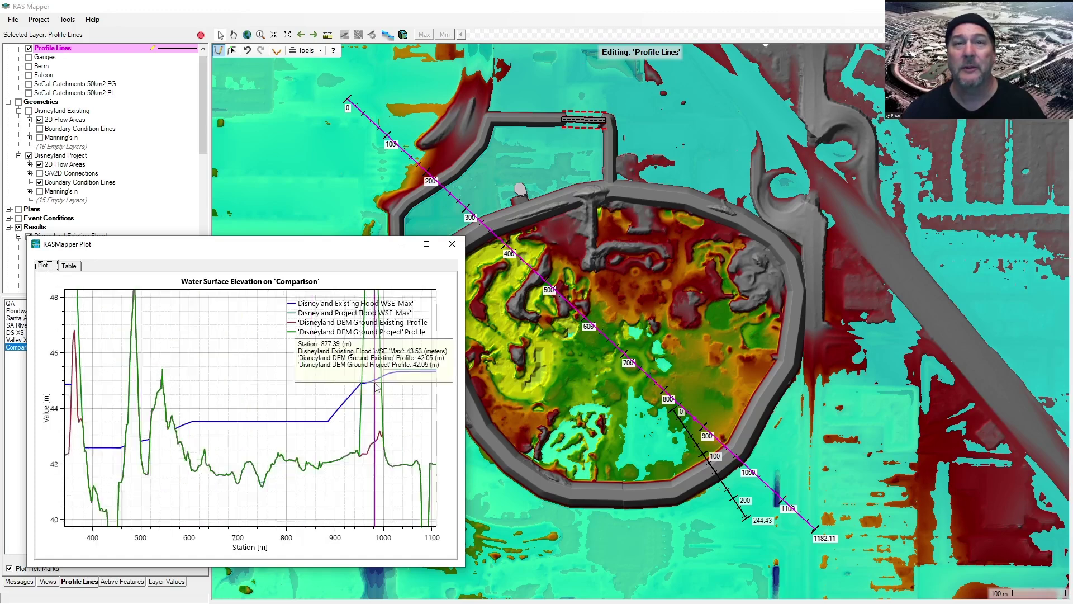
pyautogui.scroll(2, 376, 387)
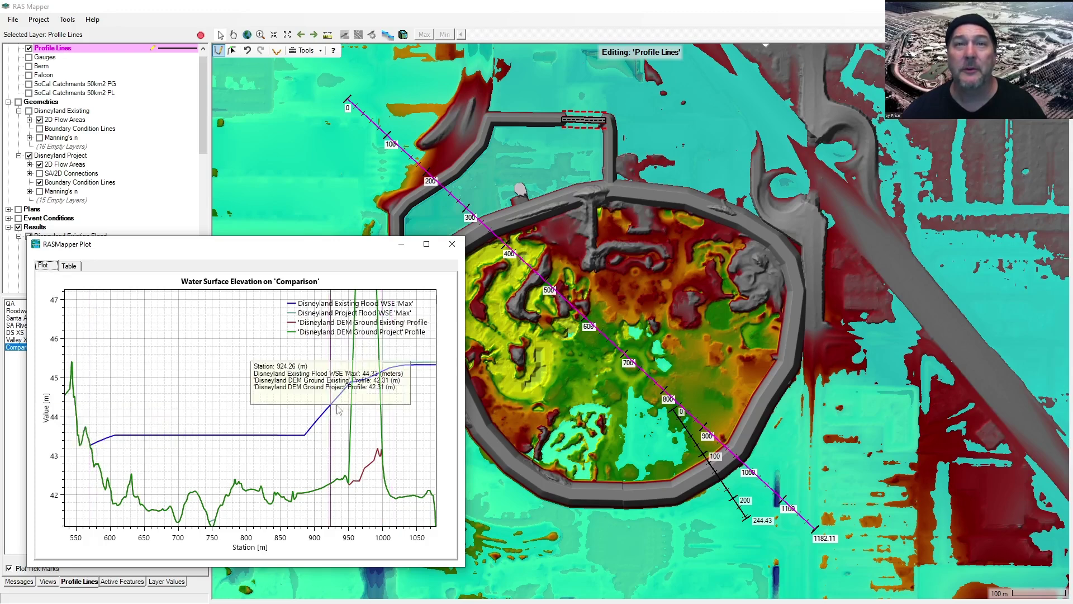
pyautogui.scroll(-2, 345, 415)
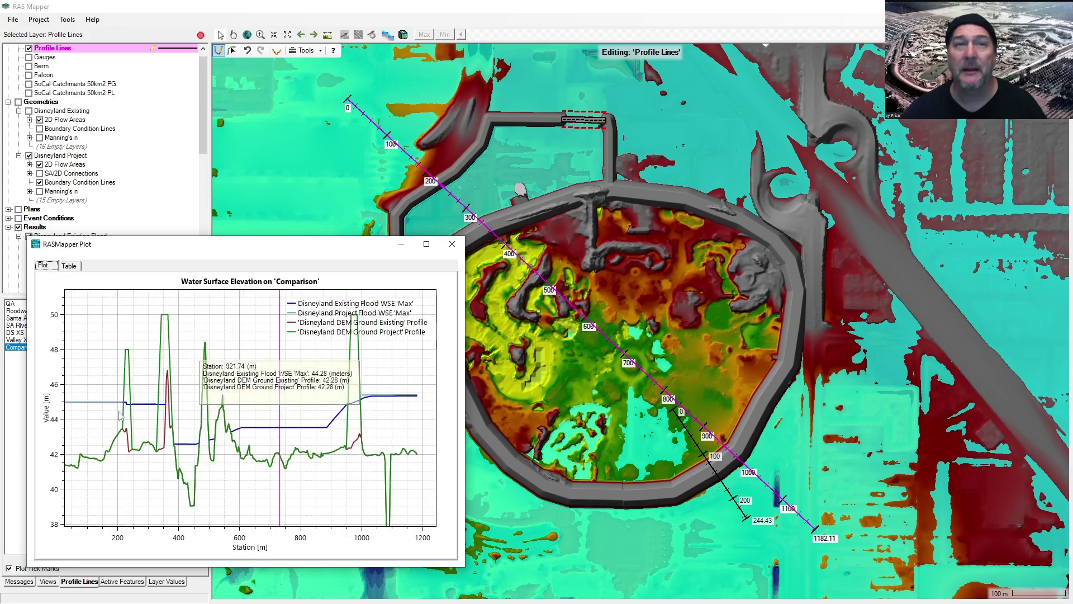
pyautogui.scroll(2, 103, 423)
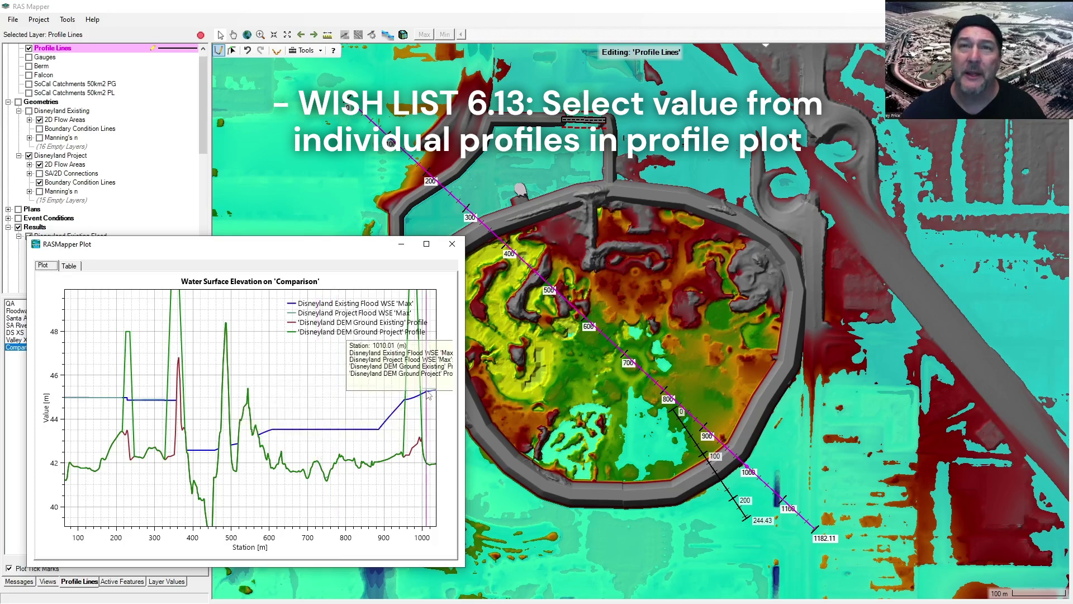
pyautogui.scroll(3, 428, 398)
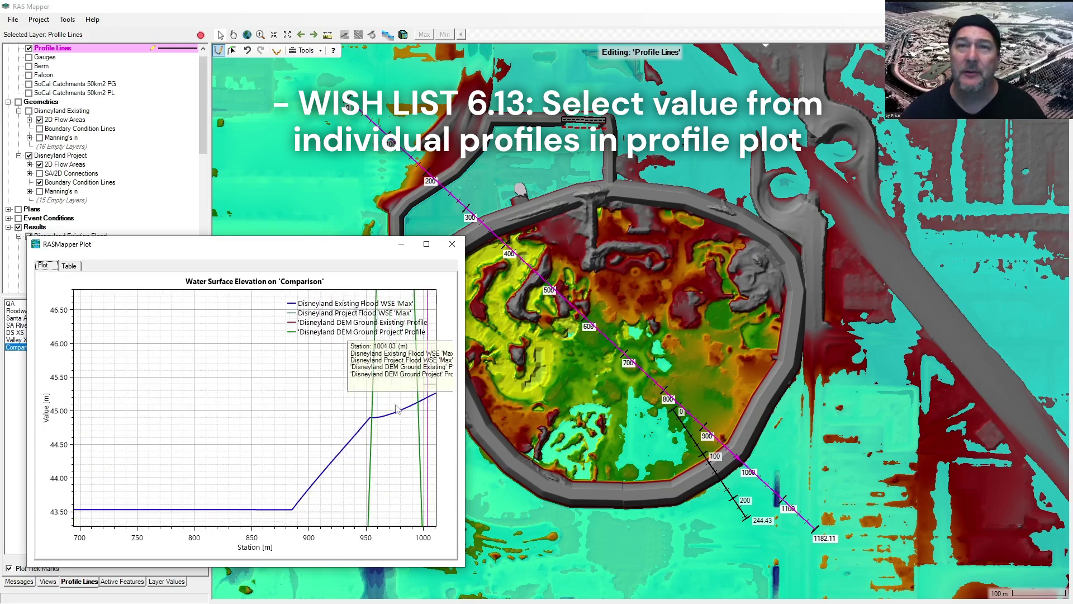
pyautogui.moveTo(395, 406); pyautogui.dragTo(256, 412)
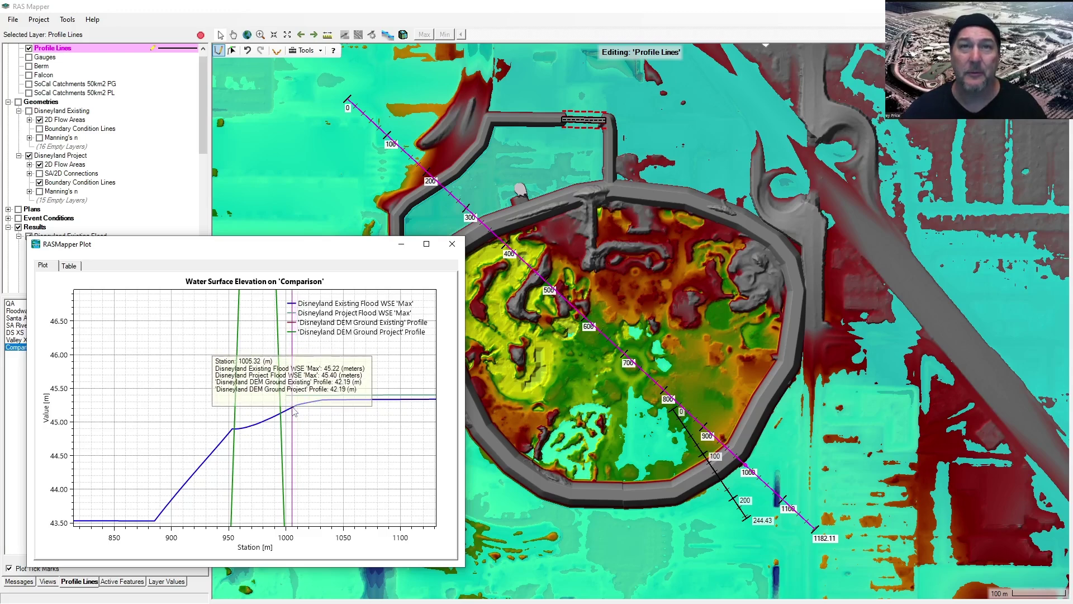
pyautogui.scroll(-5, 313, 423)
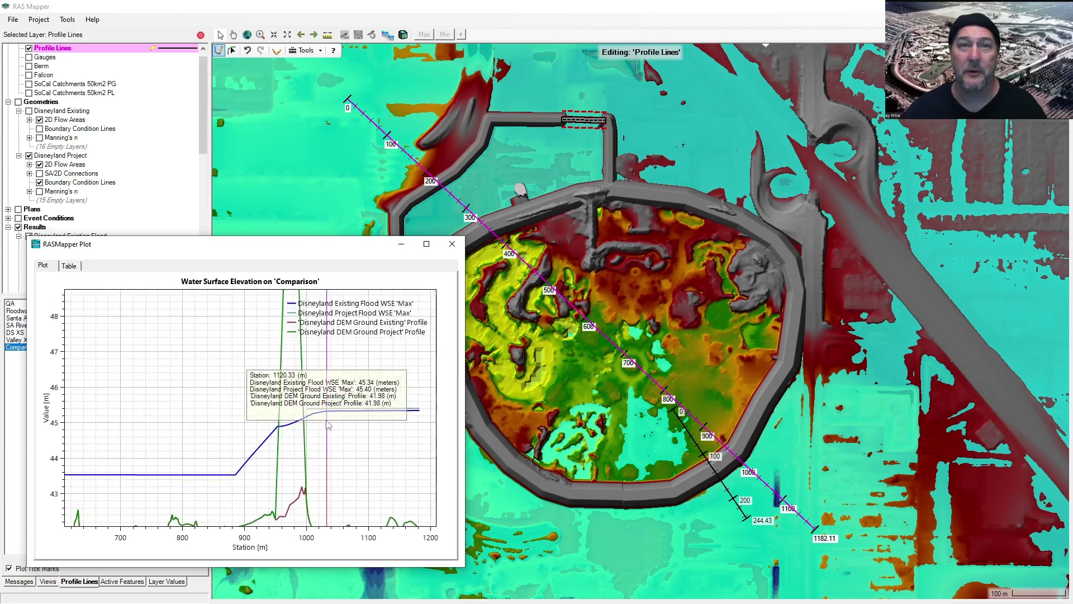
pyautogui.scroll(-2, 256, 472)
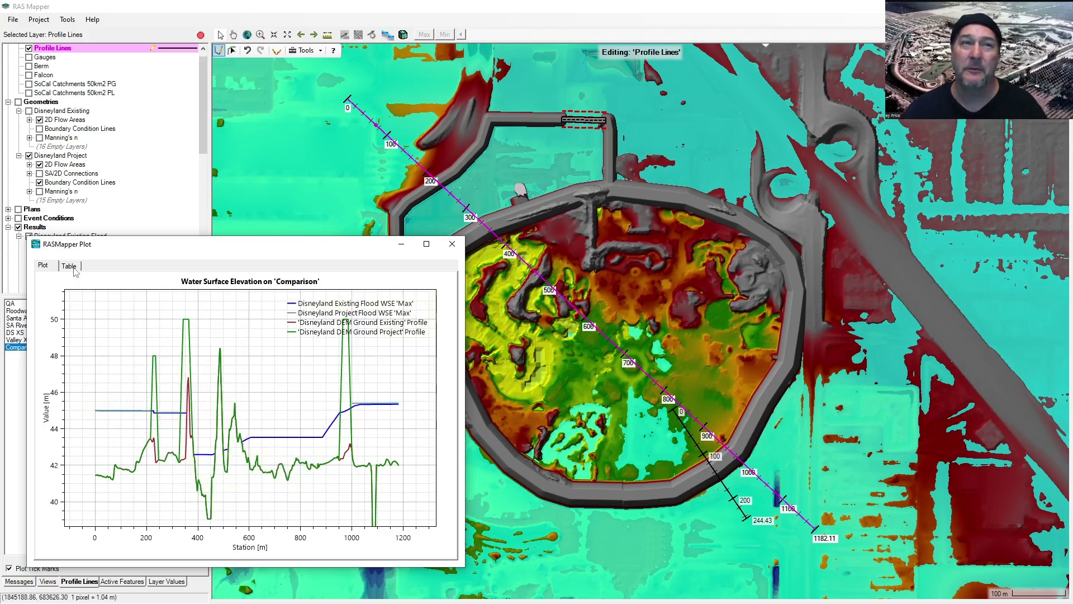
# Step: Browse the Comparison profile's combined table, select all its rows, and return to the plot
pyautogui.click(69, 266)
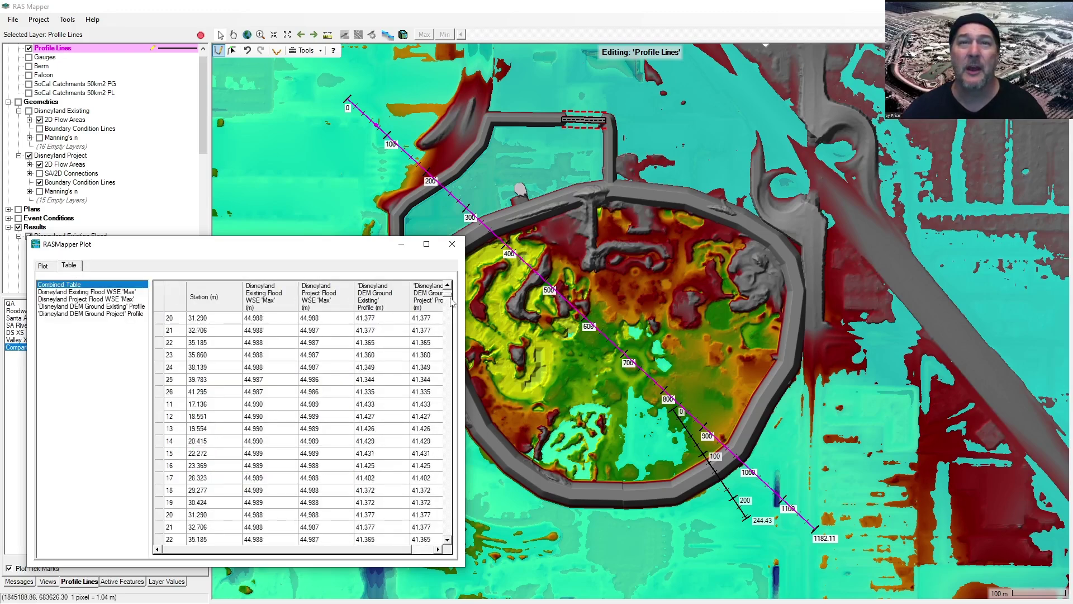
pyautogui.moveTo(451, 303); pyautogui.dragTo(452, 309)
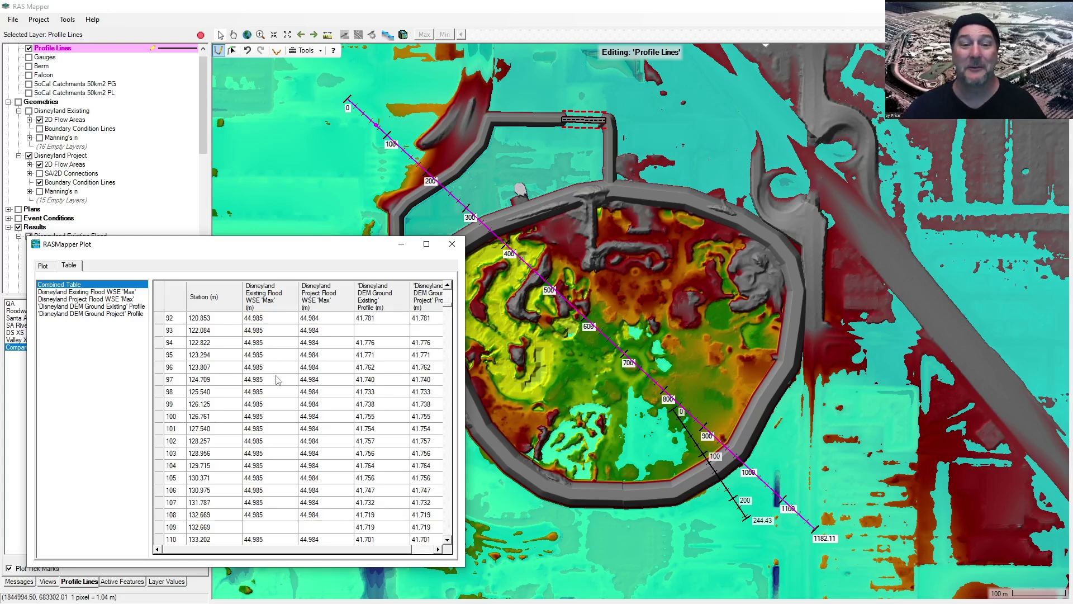
pyautogui.click(161, 300)
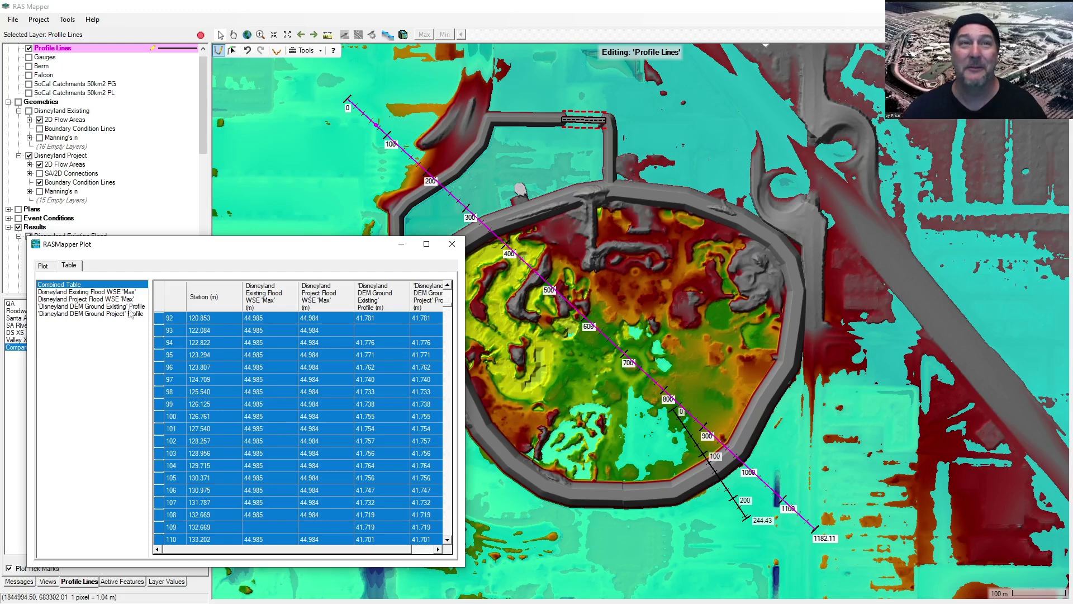
pyautogui.click(43, 265)
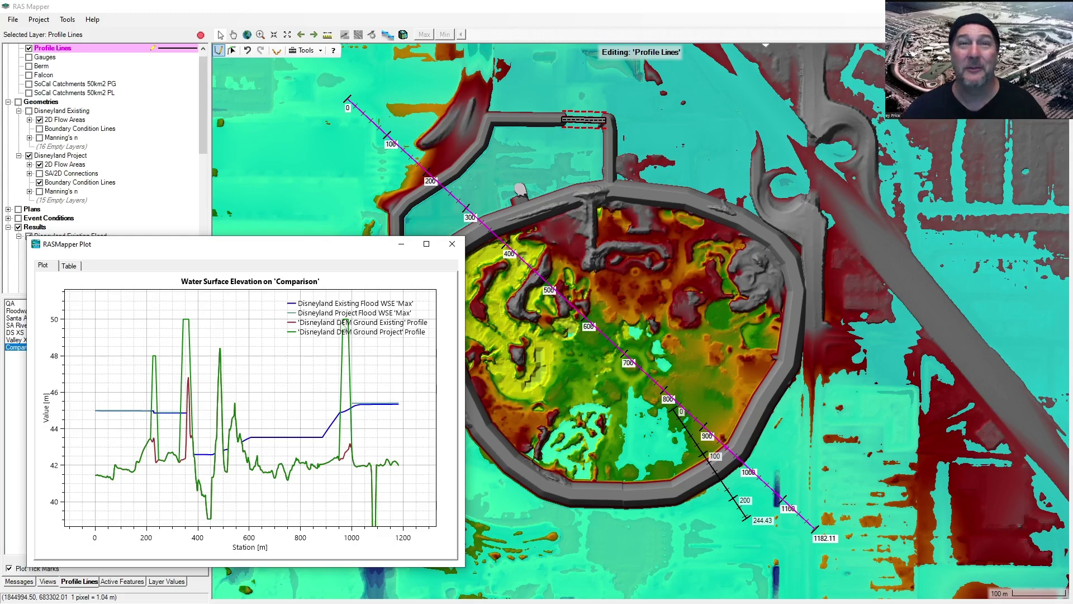
pyautogui.moveTo(345, 344)
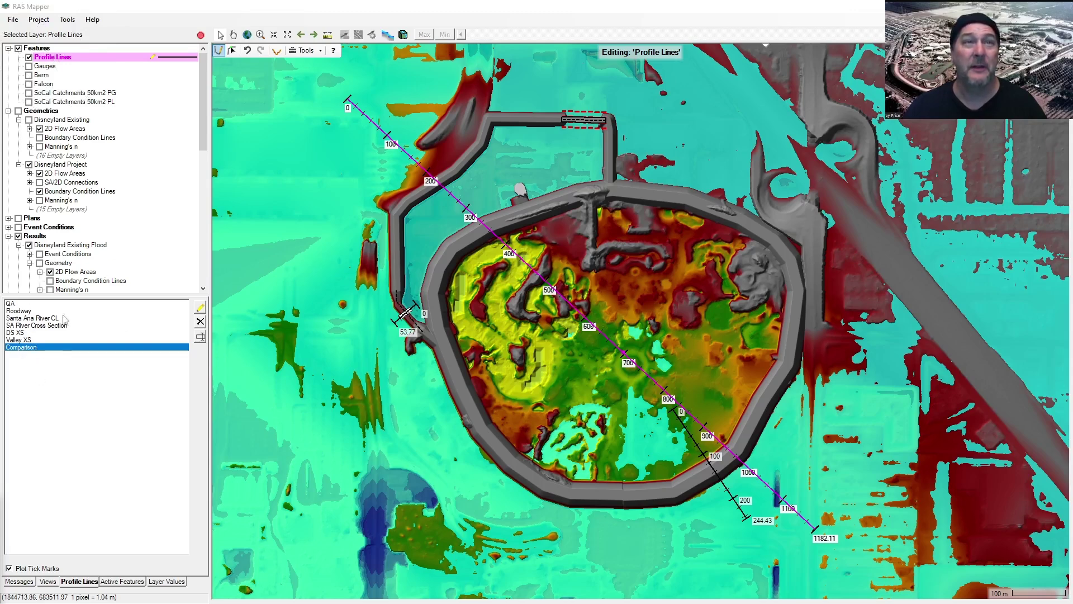
# Step: Finish editing the profile lines and save the edits
pyautogui.click(200, 35)
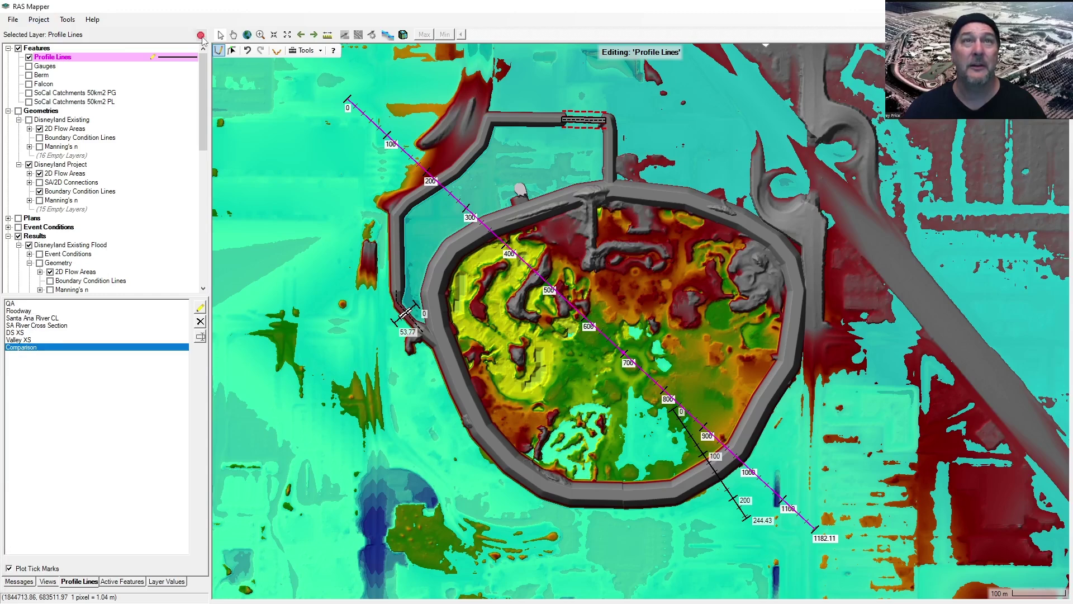
pyautogui.click(509, 347)
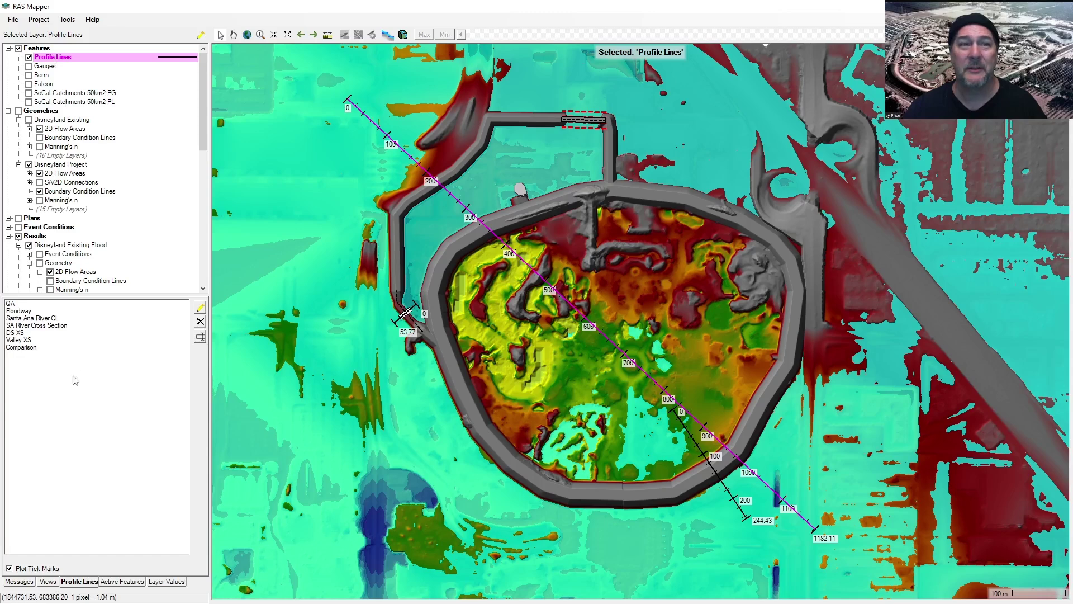
# Step: Switch the profile lines' tick marks off and back on, and select the Comparison line
pyautogui.click(9, 569)
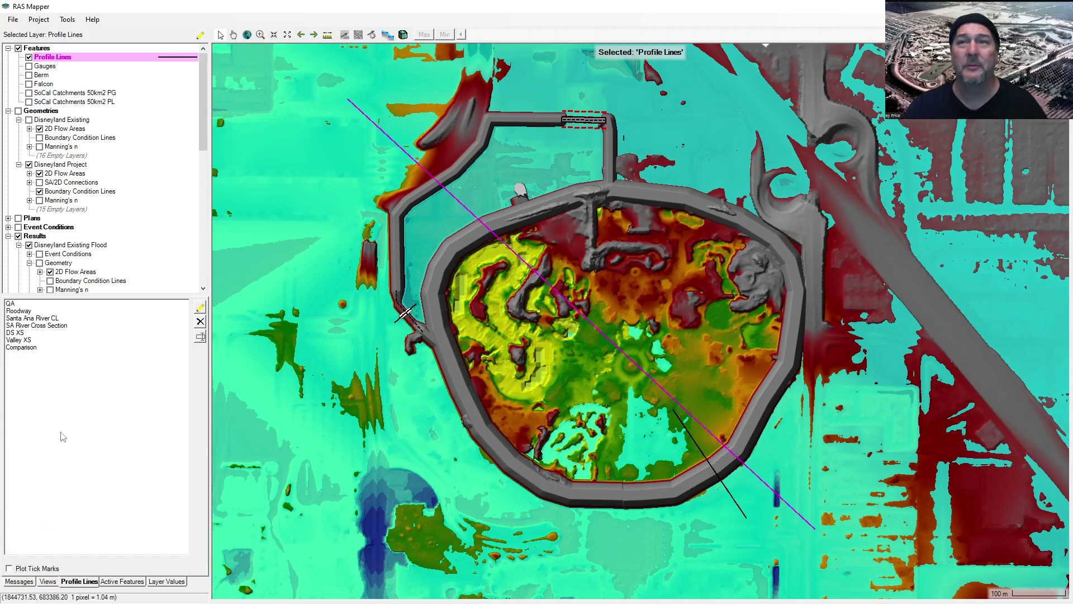
pyautogui.click(46, 346)
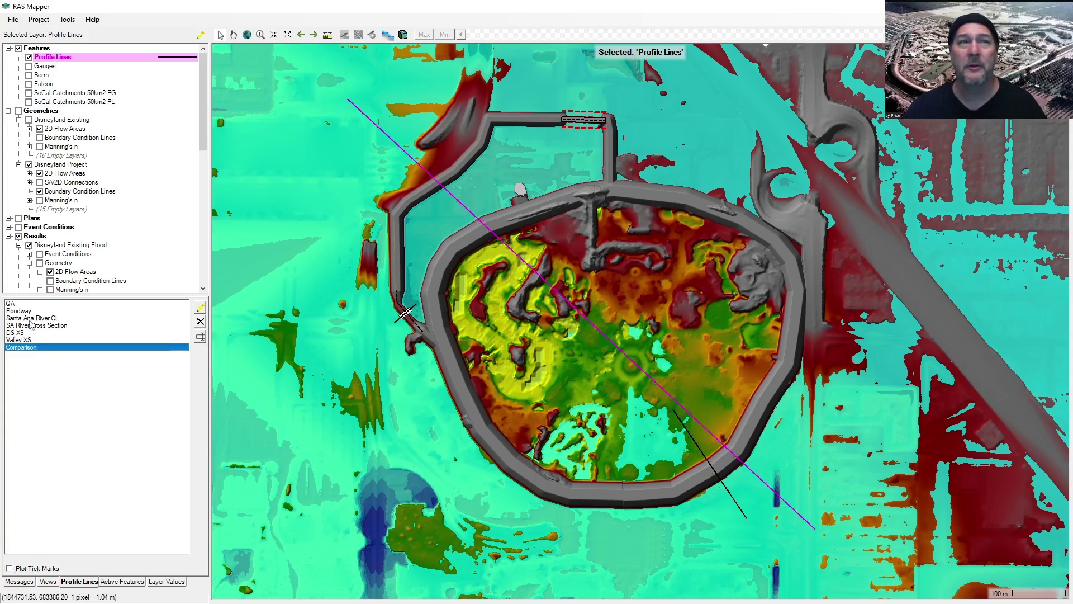
pyautogui.click(31, 318)
pyautogui.click(32, 347)
pyautogui.click(8, 568)
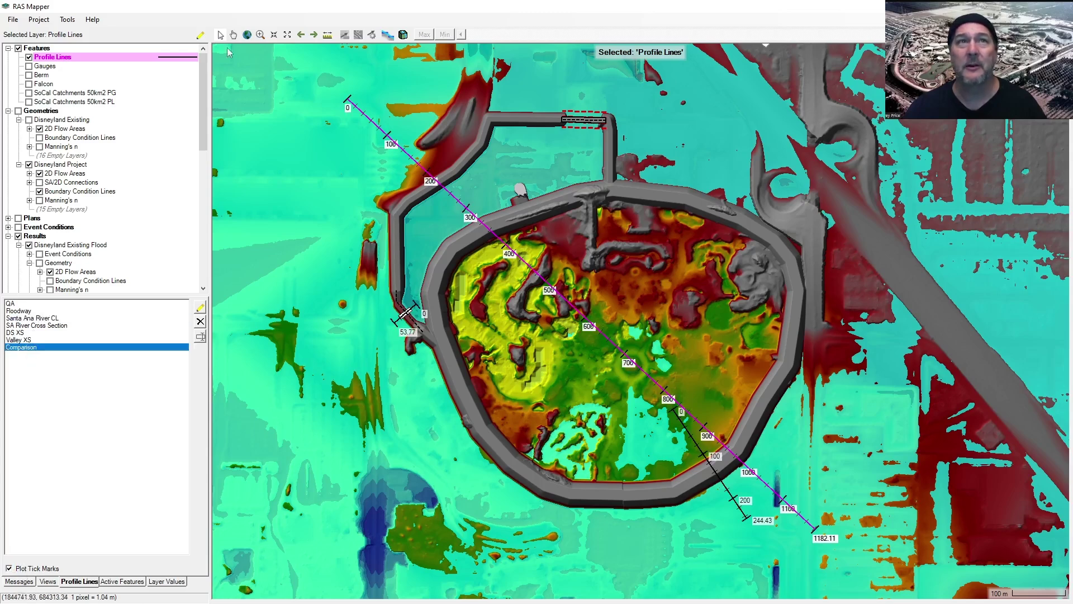
# Step: Hide the Profile Lines layer on the map while keeping the Comparison line selected
pyautogui.click(50, 66)
pyautogui.click(29, 57)
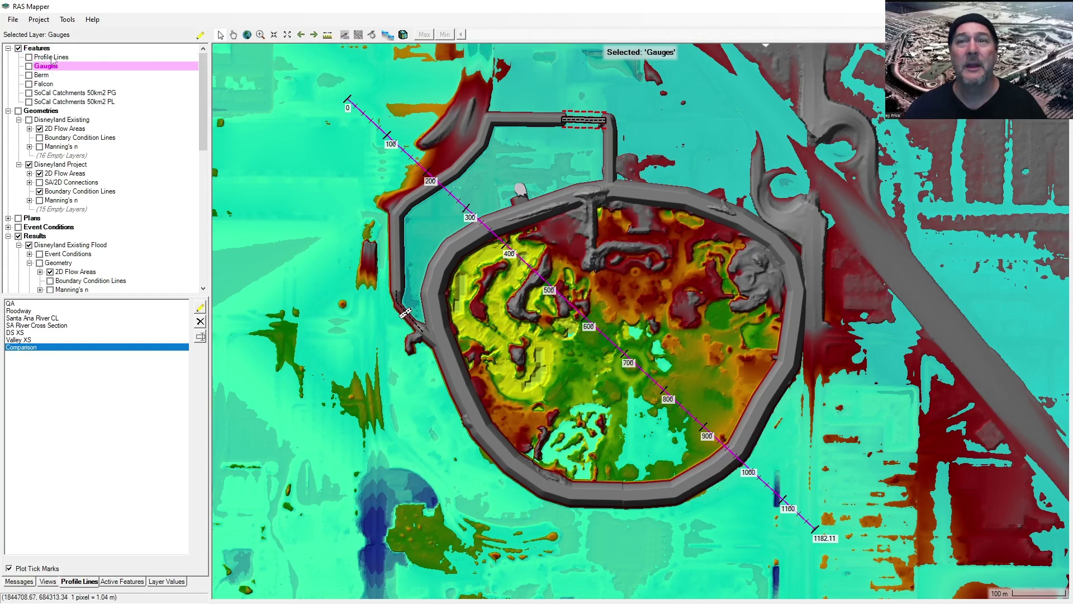
pyautogui.click(44, 76)
pyautogui.click(52, 57)
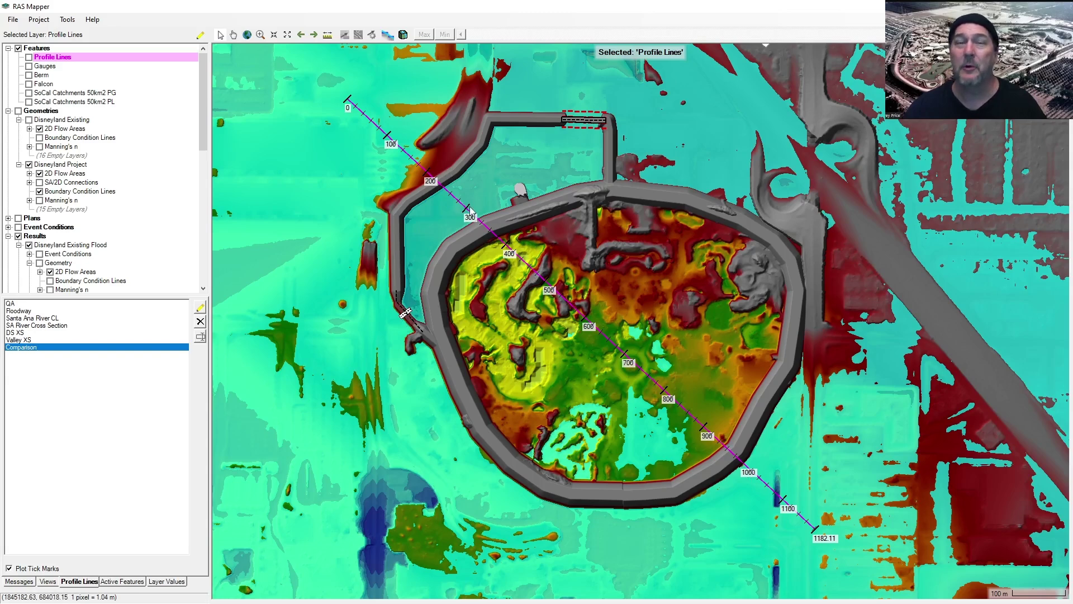
# Step: Plot the water surface elevation along Comparison with its layer hidden, view the plot beside the line, and close it
pyautogui.rightClick(42, 348)
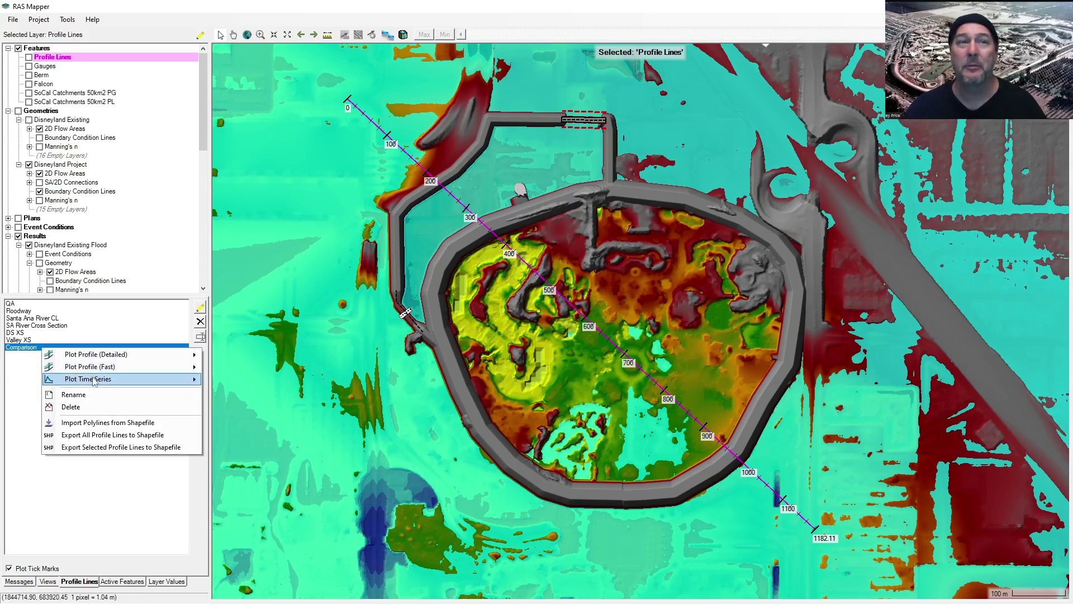
pyautogui.moveTo(169, 358)
pyautogui.click(230, 367)
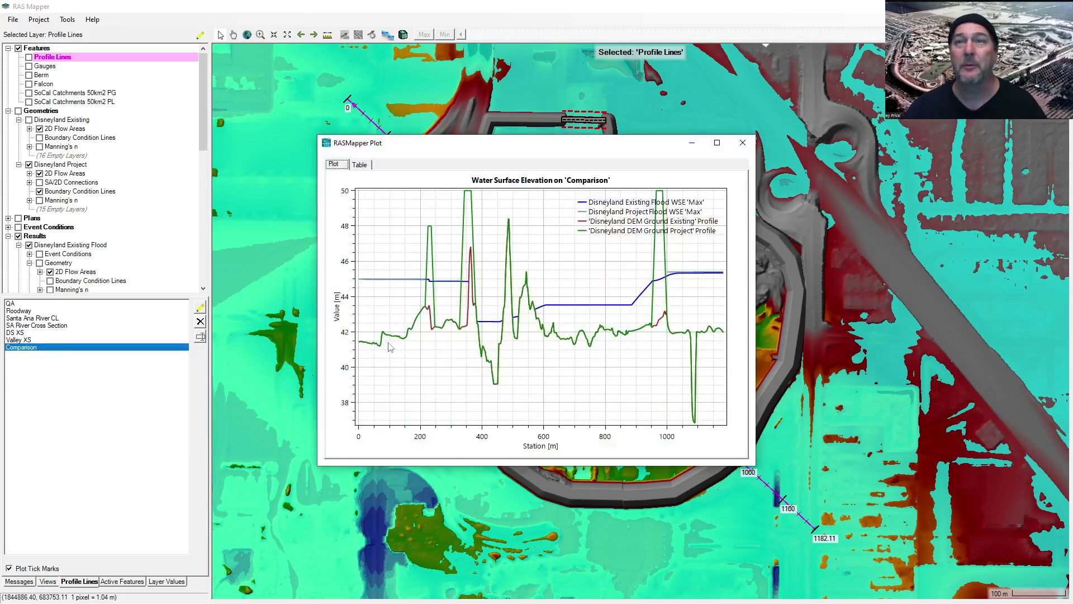
pyautogui.moveTo(511, 145); pyautogui.dragTo(232, 270)
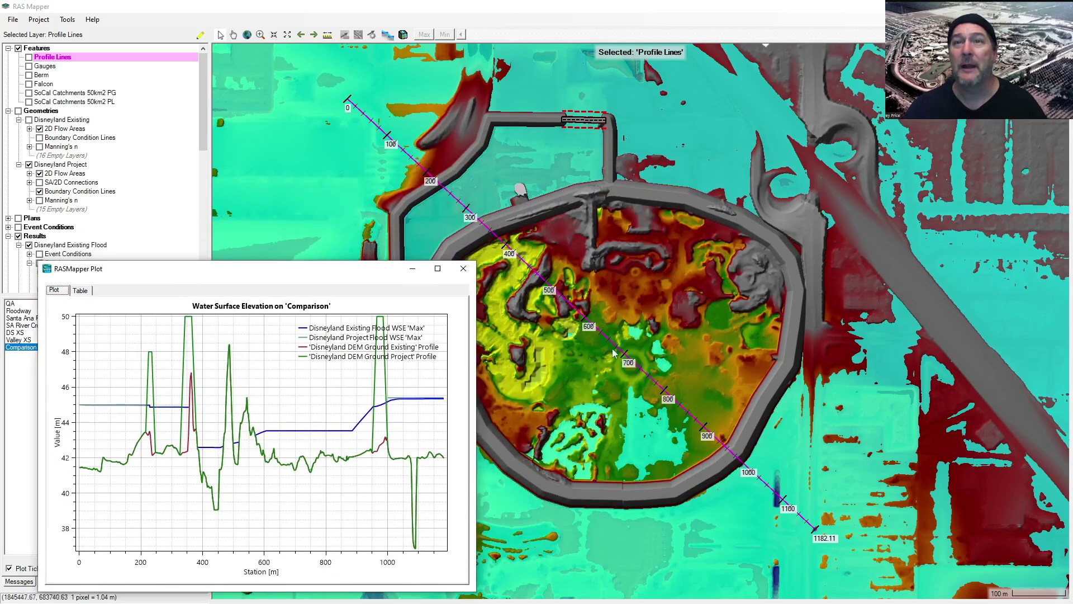
pyautogui.click(464, 269)
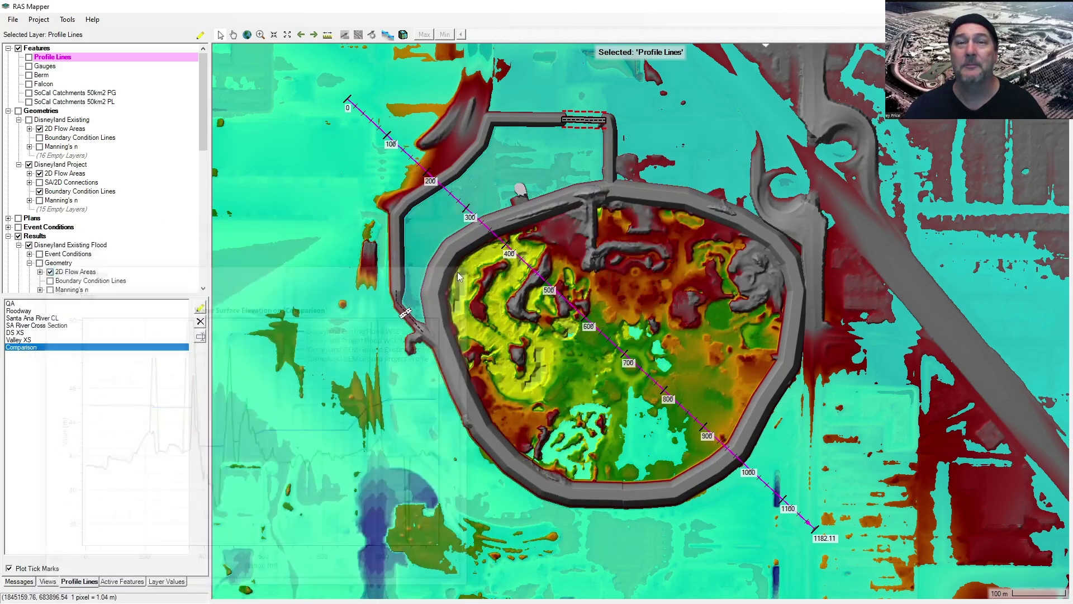
# Step: Replace the project flood's depth map with its maximum velocity map, viewing a wider area around the park
pyautogui.scroll(-1, 553, 396)
pyautogui.scroll(-2, 553, 395)
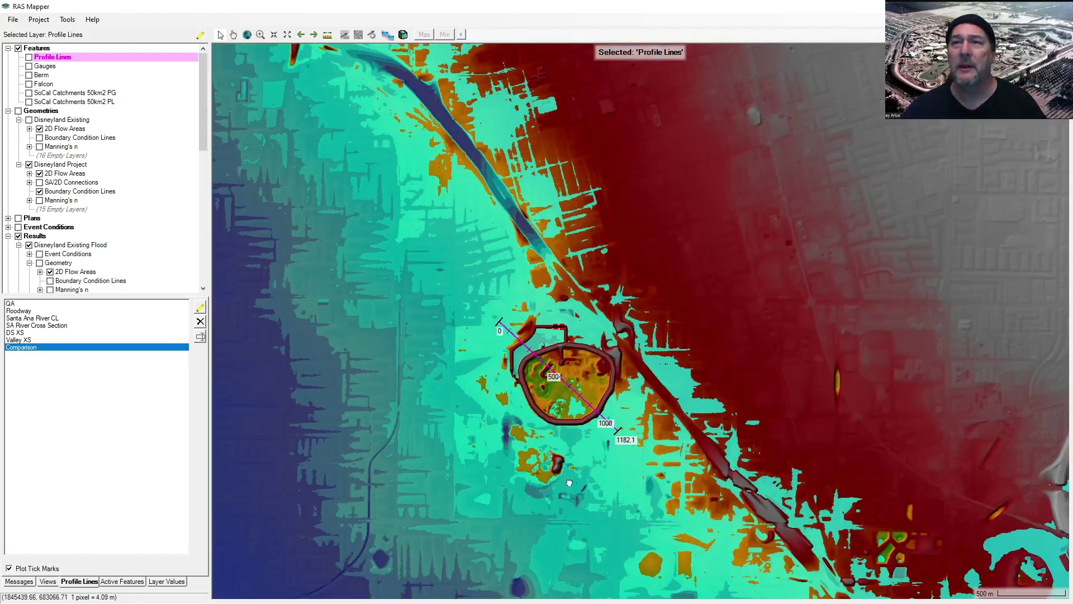
pyautogui.moveTo(551, 464); pyautogui.dragTo(637, 345)
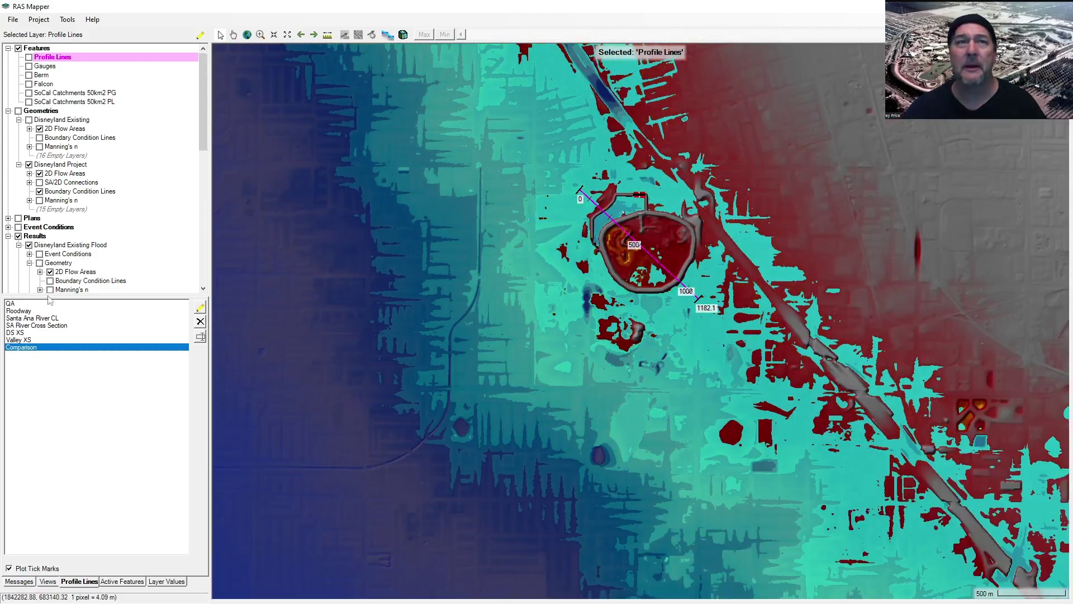
pyautogui.moveTo(202, 126); pyautogui.dragTo(206, 262)
pyautogui.scroll(3, 65, 224)
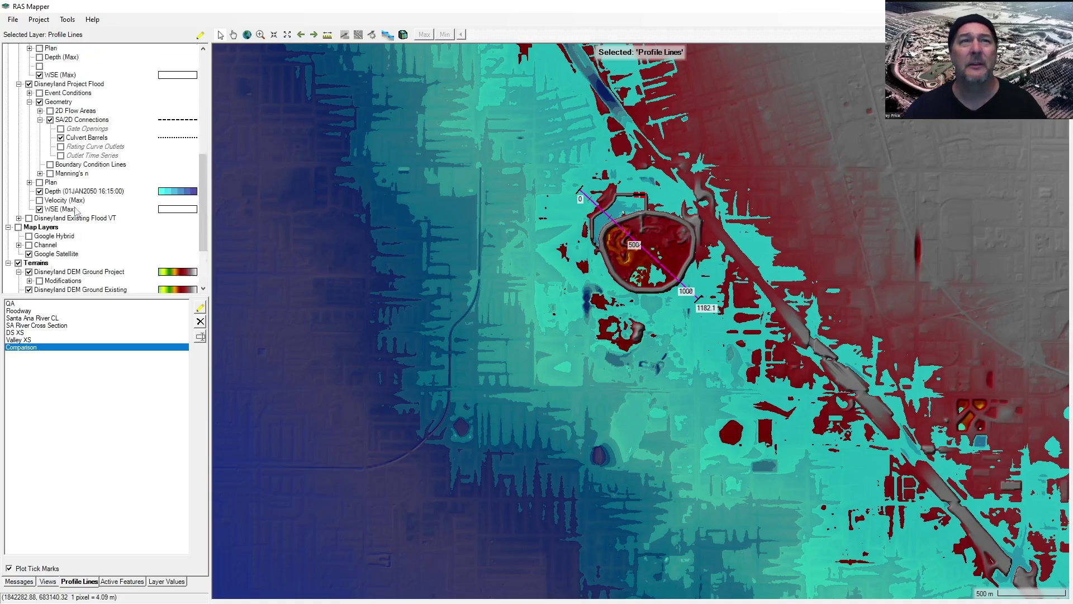
pyautogui.click(39, 227)
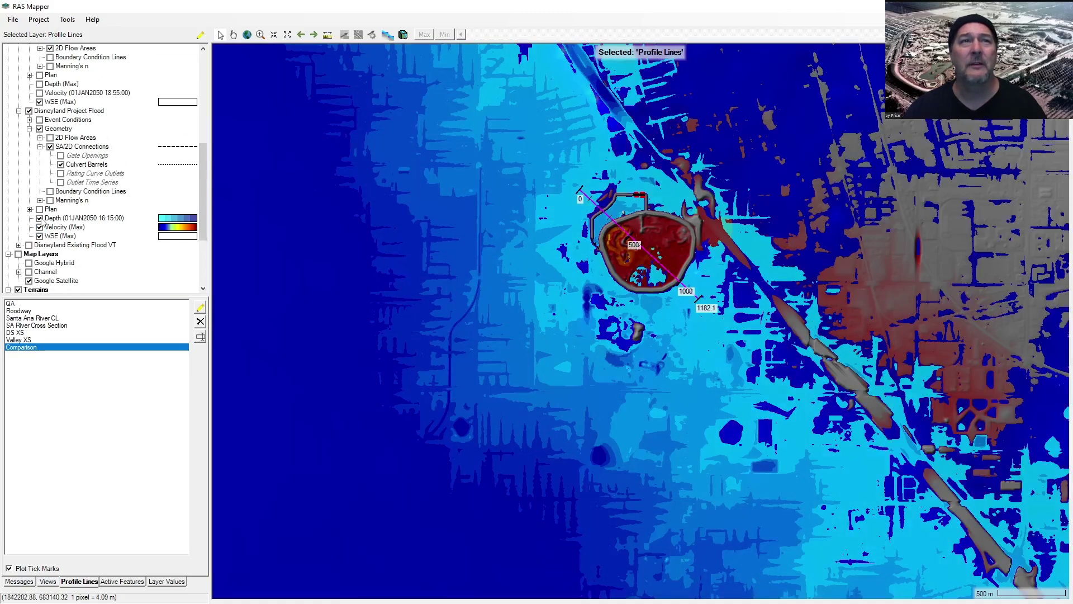
pyautogui.click(40, 218)
pyautogui.scroll(1, 55, 162)
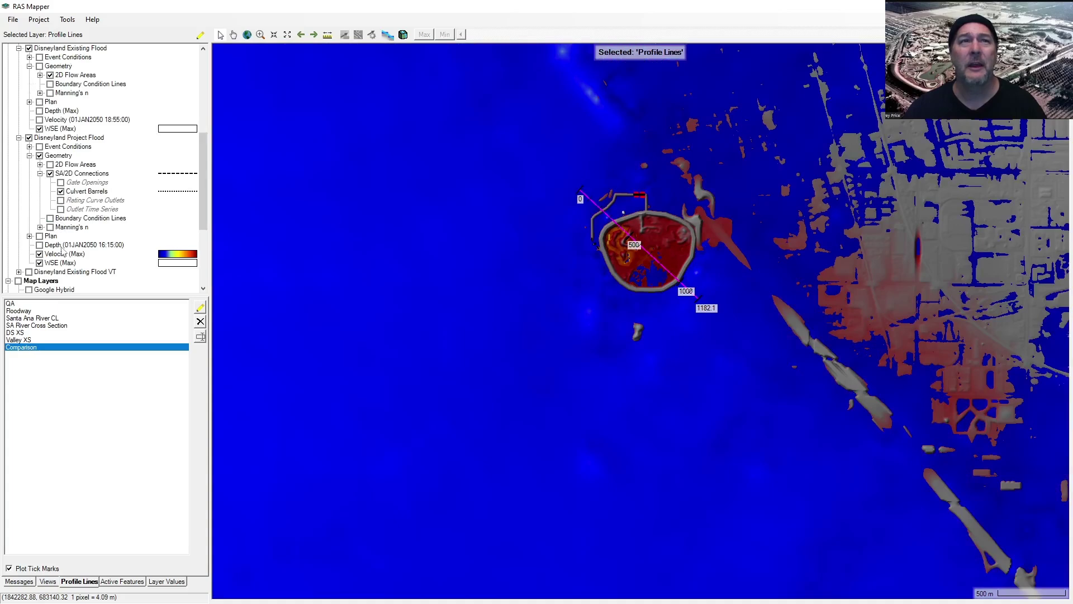
# Step: Recreate the project velocity layer's color ramp with 5 values from 0 to 2 m/s
pyautogui.doubleClick(65, 254)
pyautogui.click(334, 316)
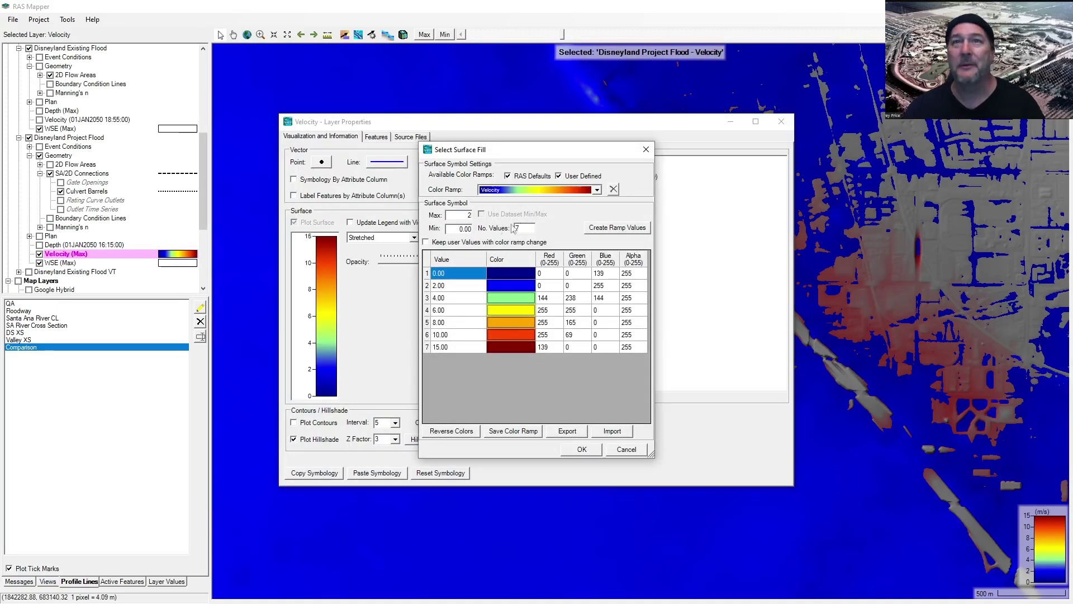
pyautogui.press('BackSpace')
pyautogui.write('5')
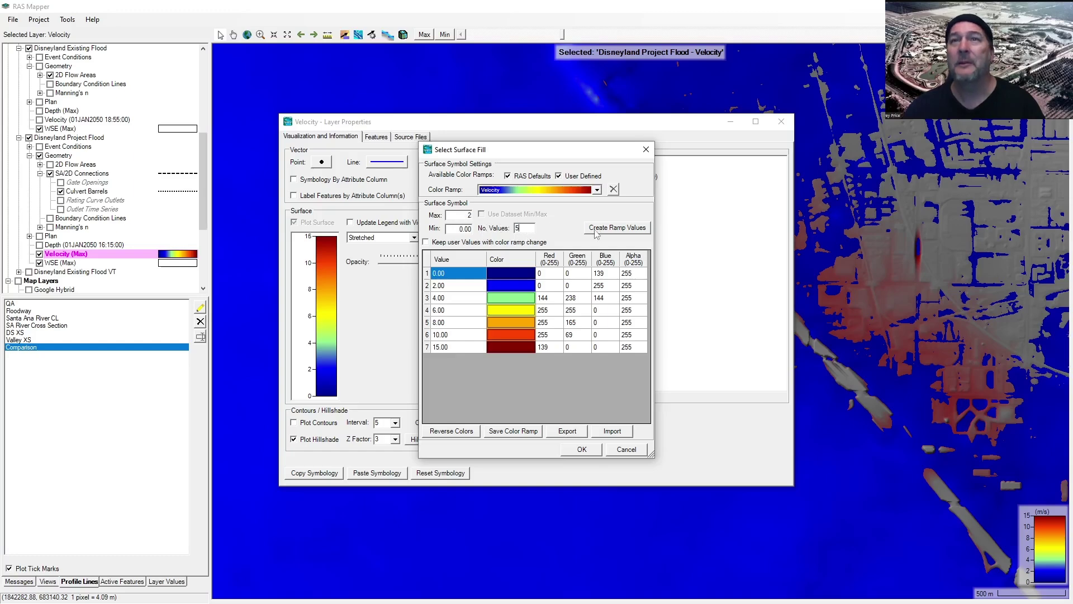
pyautogui.click(598, 229)
pyautogui.click(582, 448)
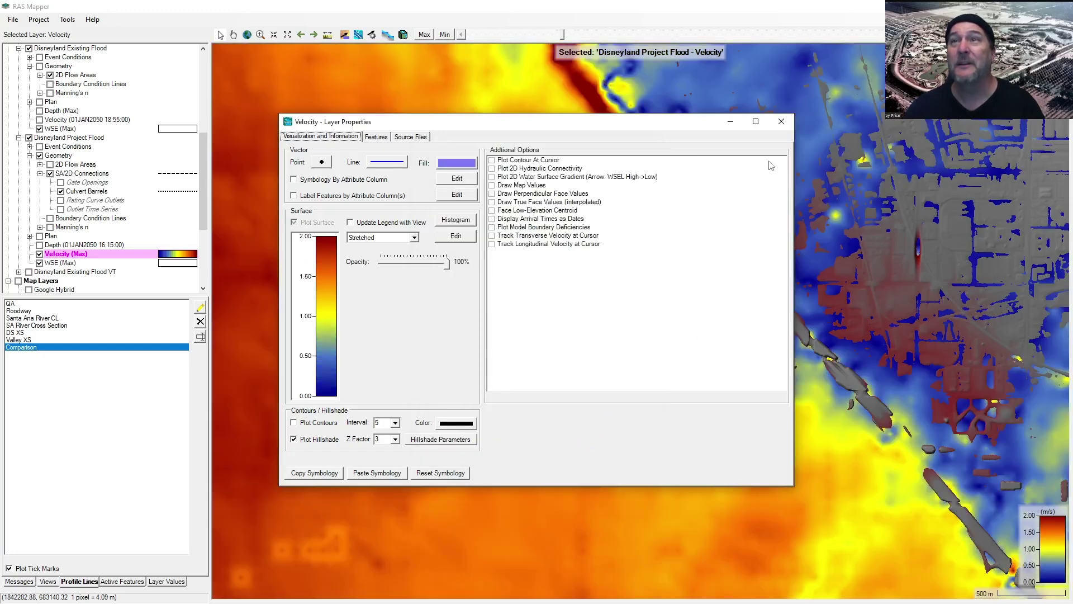
pyautogui.click(782, 122)
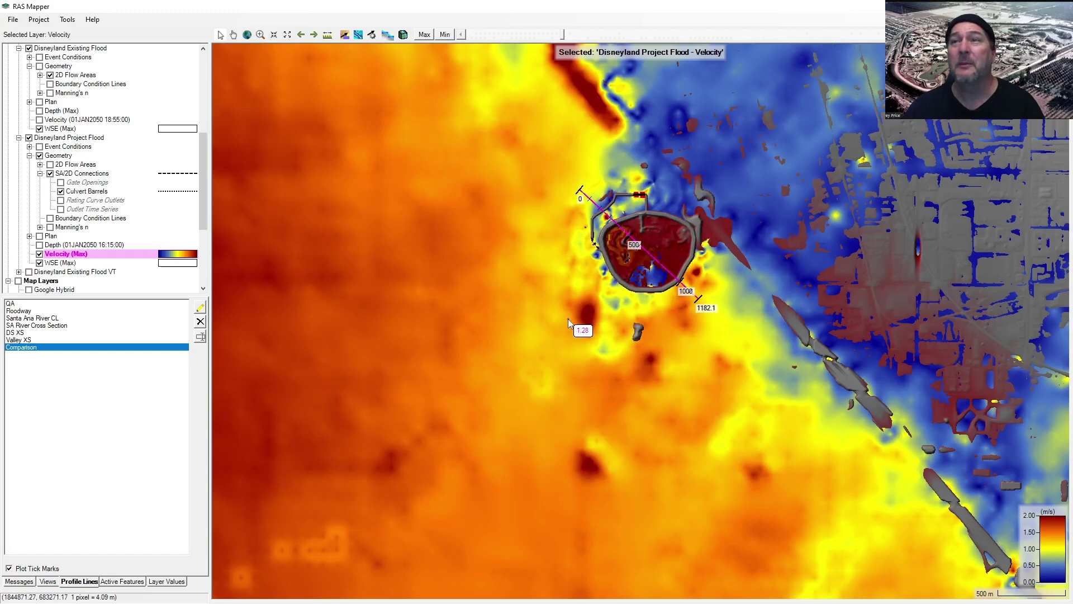
# Step: View the project flood velocity at 01JAN2050 15:20:00 and return the map to the maximum velocity
pyautogui.scroll(1, 567, 318)
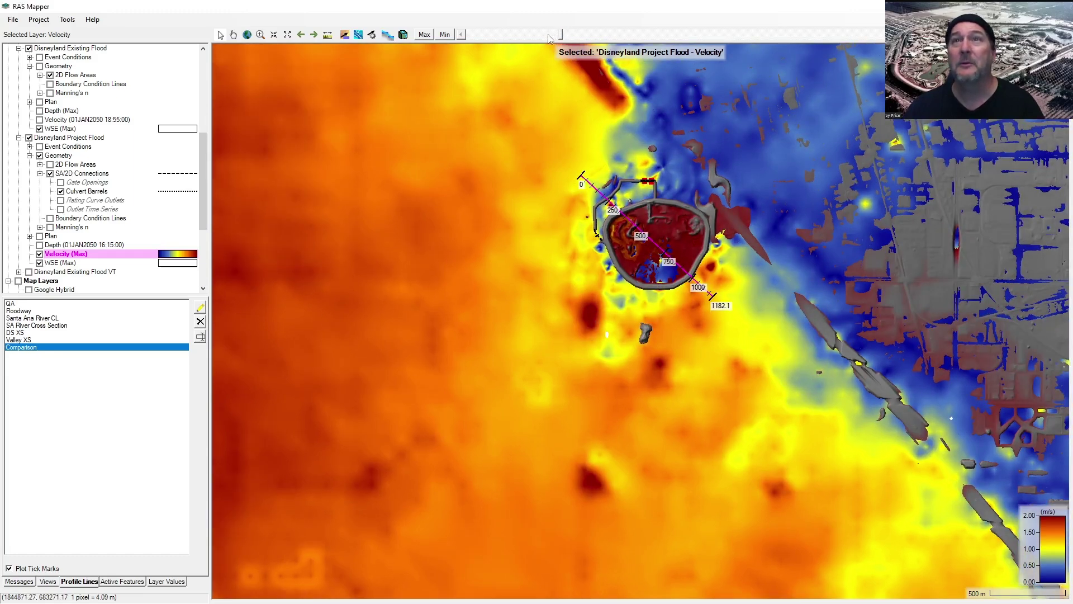
pyautogui.moveTo(548, 38)
pyautogui.mouseDown()
pyautogui.moveTo(509, 40)
pyautogui.moveTo(619, 39)
pyautogui.moveTo(545, 28)
pyautogui.mouseUp()
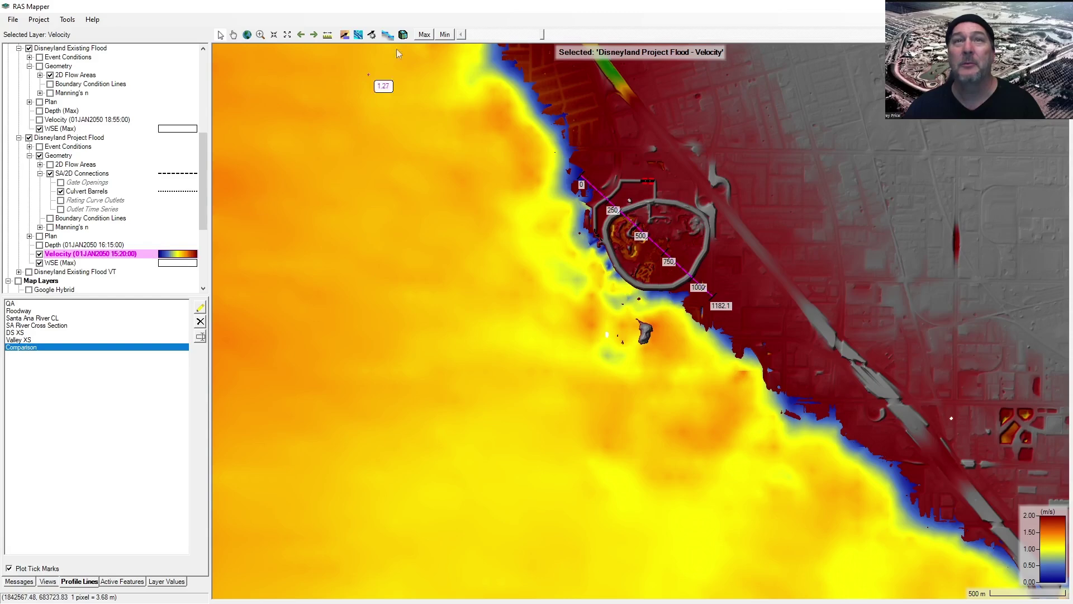
pyautogui.click(424, 35)
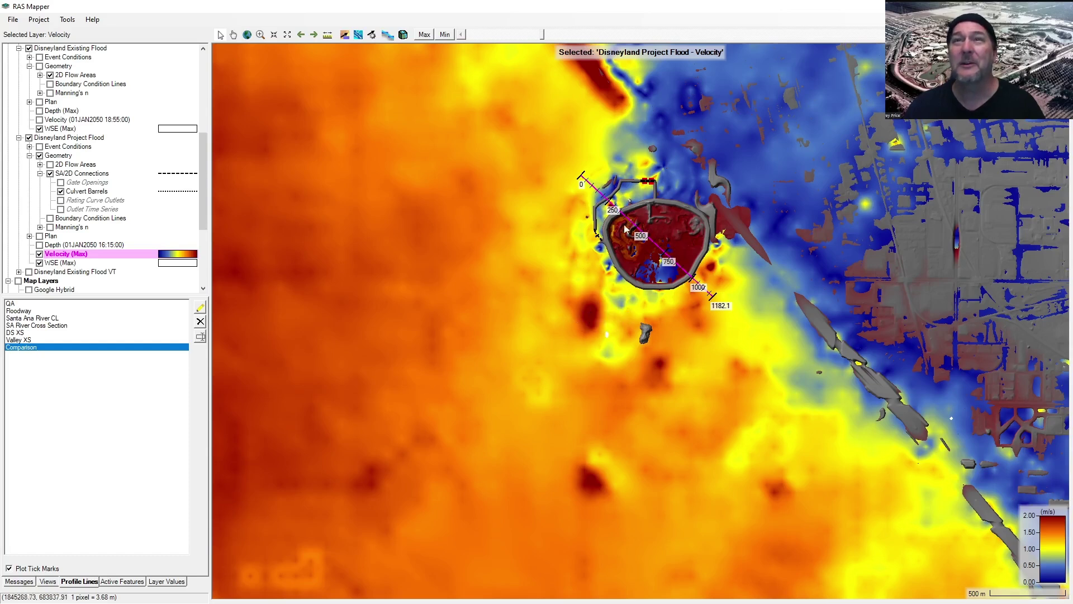
# Step: Set the project velocity layer's opacity to 75% and look closer at the park
pyautogui.doubleClick(67, 255)
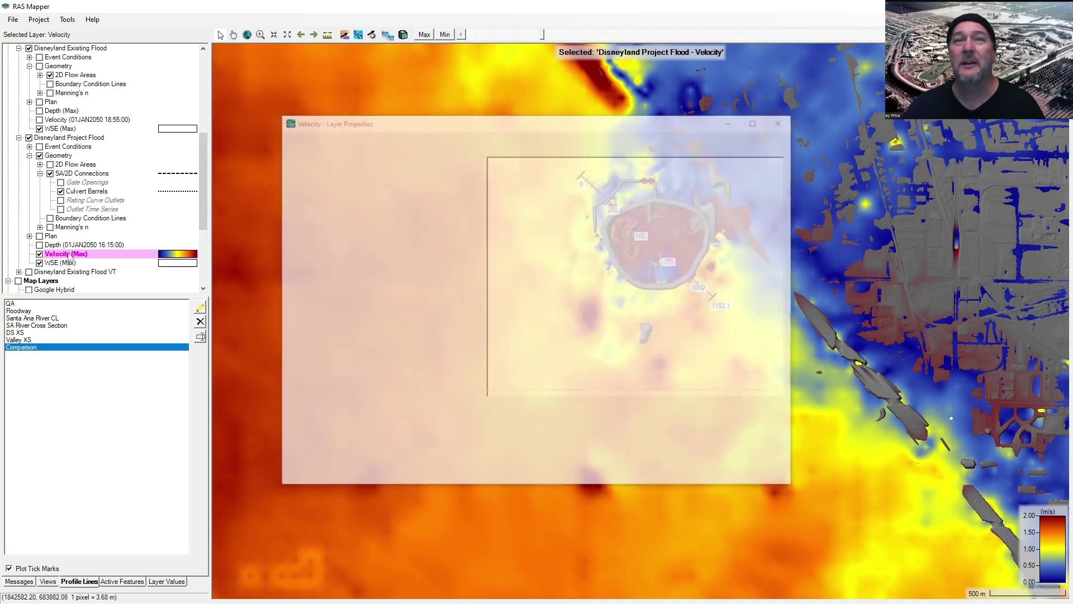
pyautogui.click(413, 269)
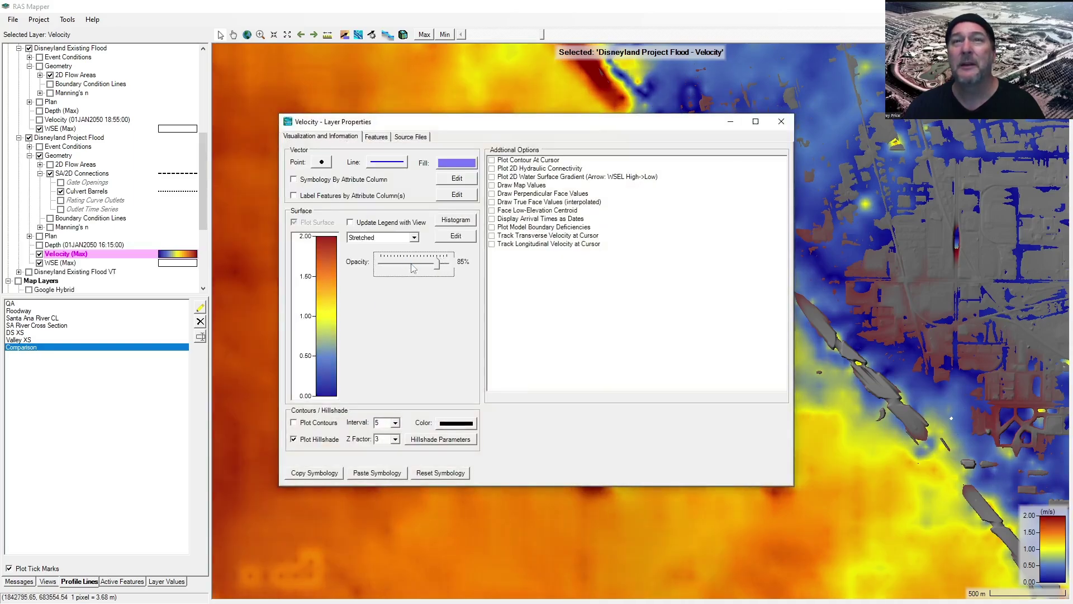
pyautogui.click(780, 121)
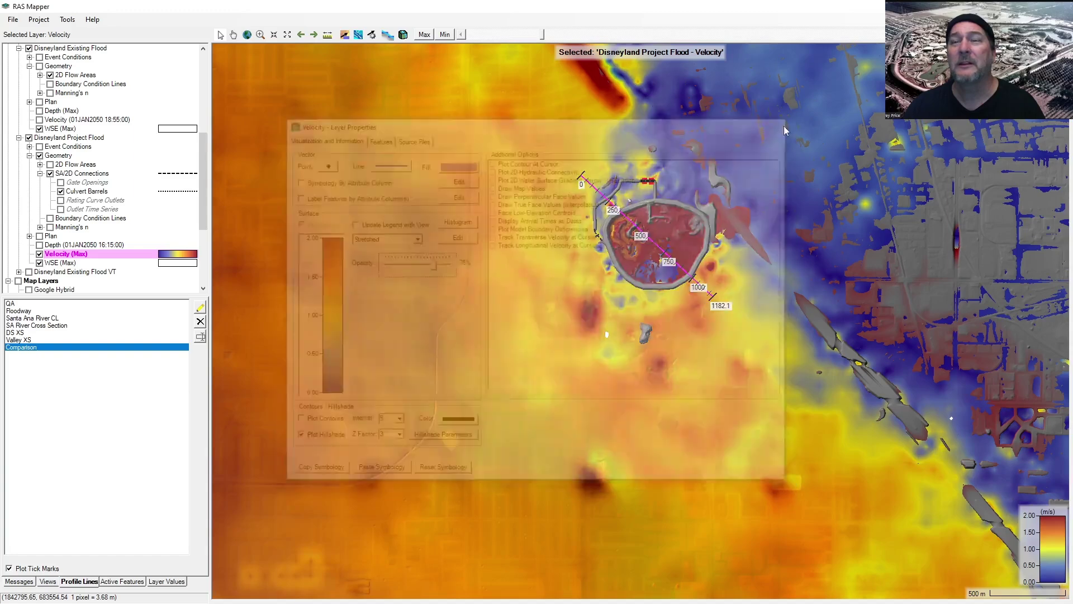
pyautogui.scroll(3, 681, 267)
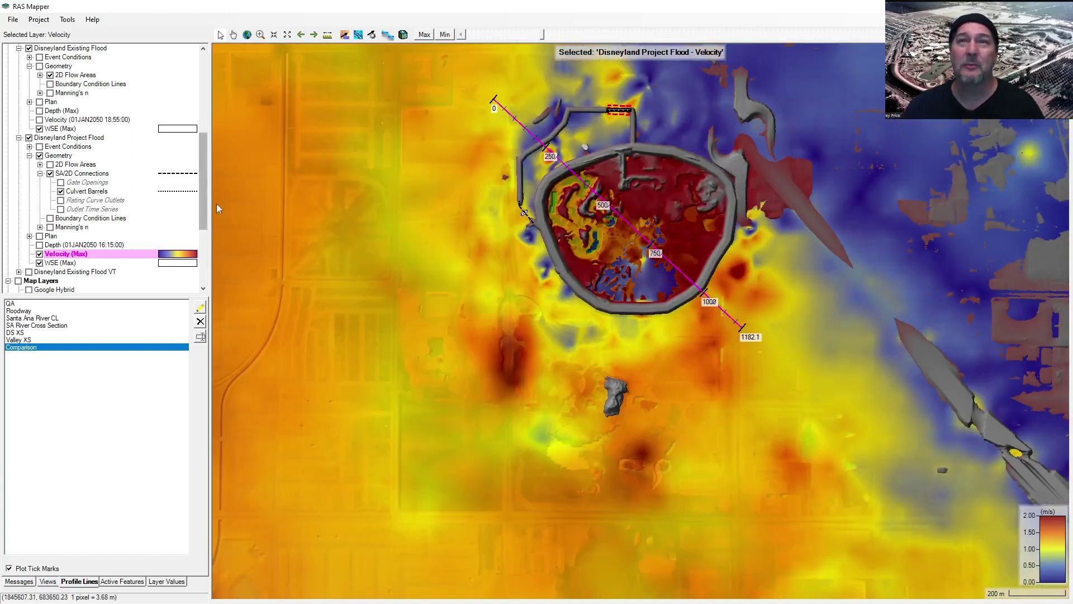
# Step: Change the project velocity layer's surface coloring from Stretched to Discrete
pyautogui.doubleClick(66, 254)
pyautogui.click(414, 238)
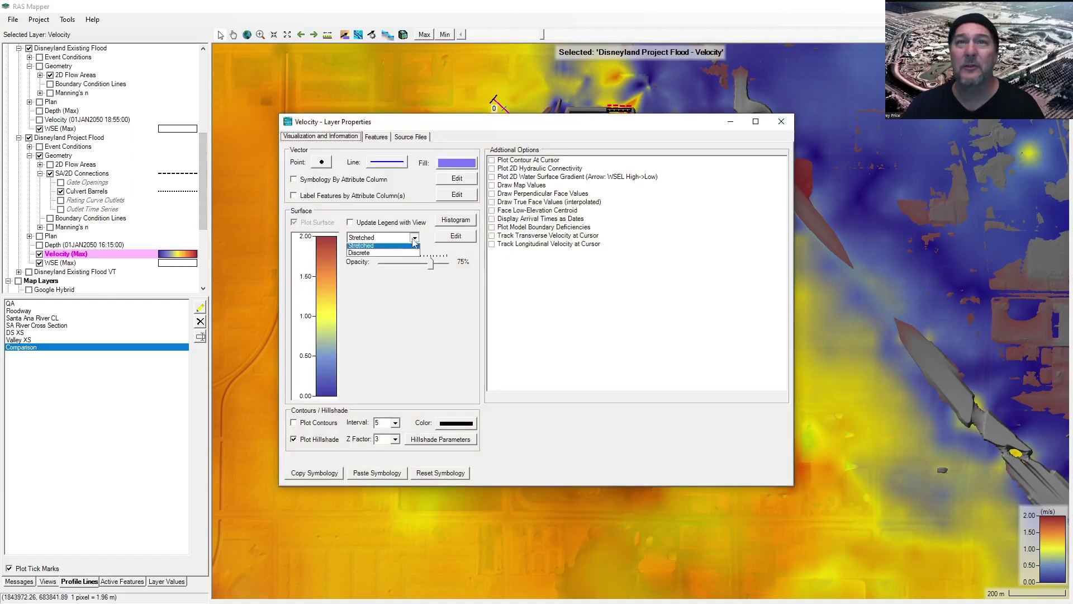
pyautogui.click(391, 256)
pyautogui.click(431, 264)
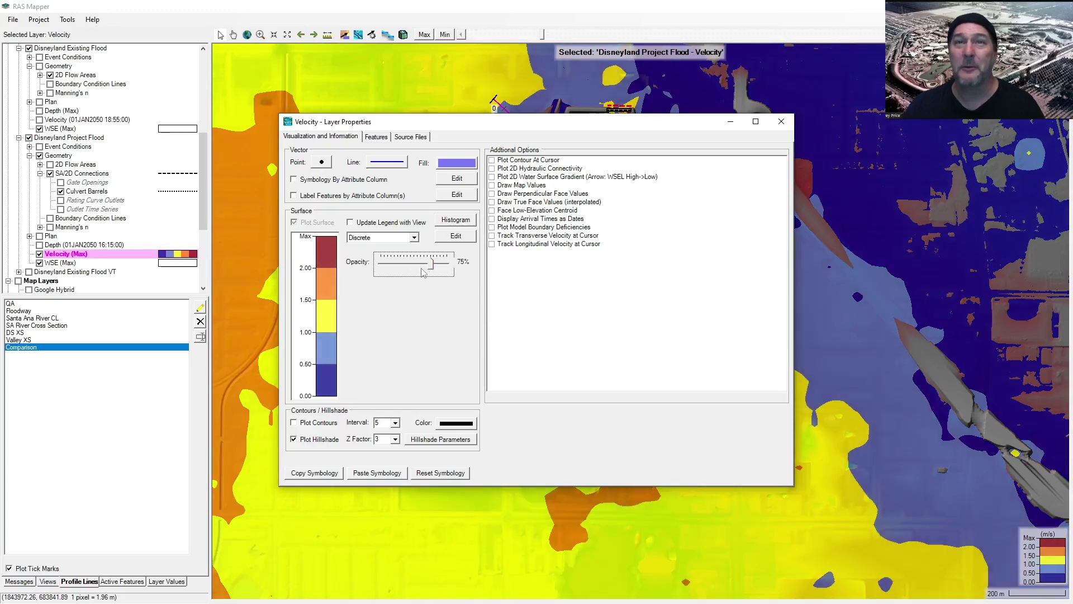
pyautogui.click(781, 122)
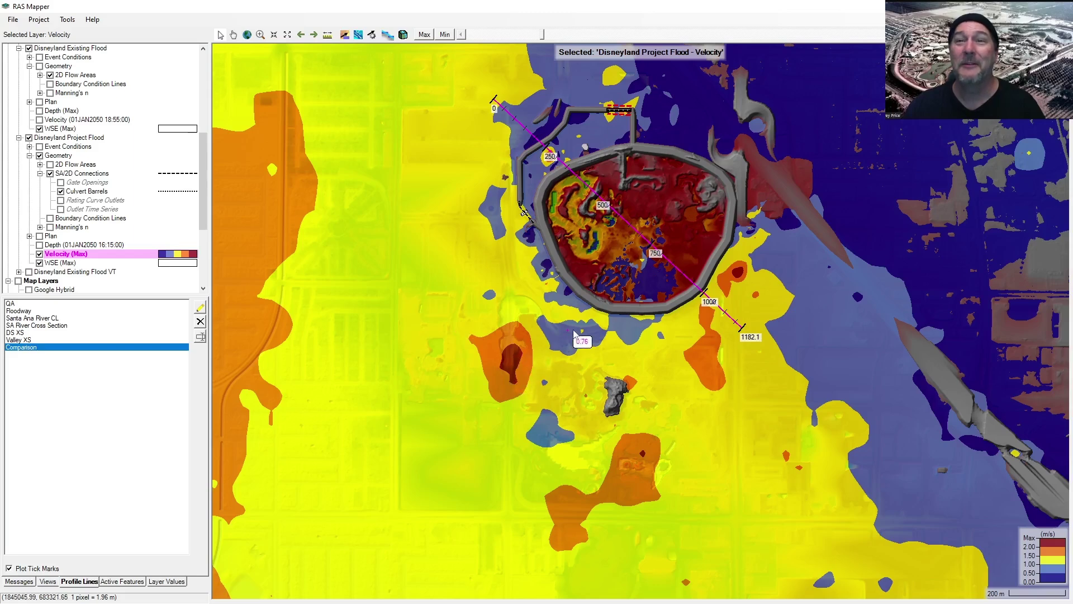
# Step: Clone the Disneyland DEM Ground Project terrain as a virtual terrain named "Disneyland DEM Ground Project BW"
pyautogui.scroll(-3, 625, 291)
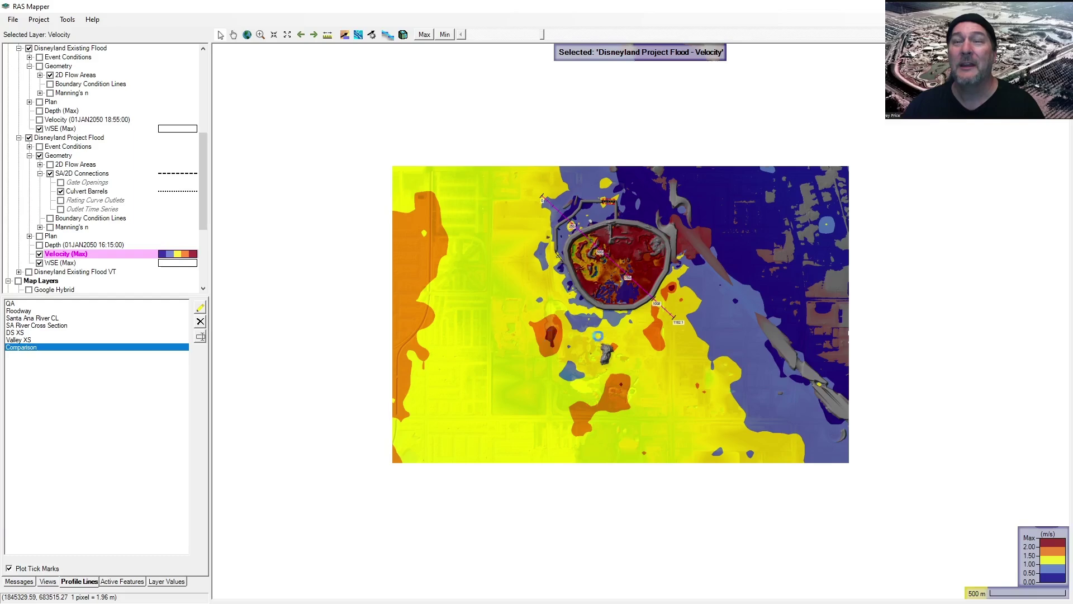
pyautogui.scroll(2, 649, 320)
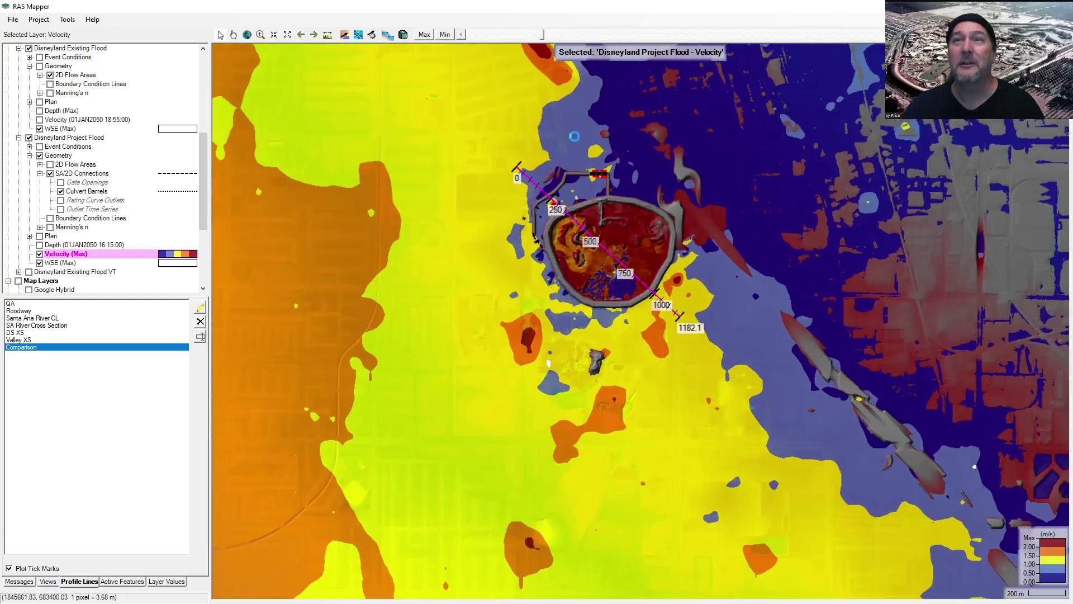
pyautogui.moveTo(576, 132); pyautogui.dragTo(546, 387)
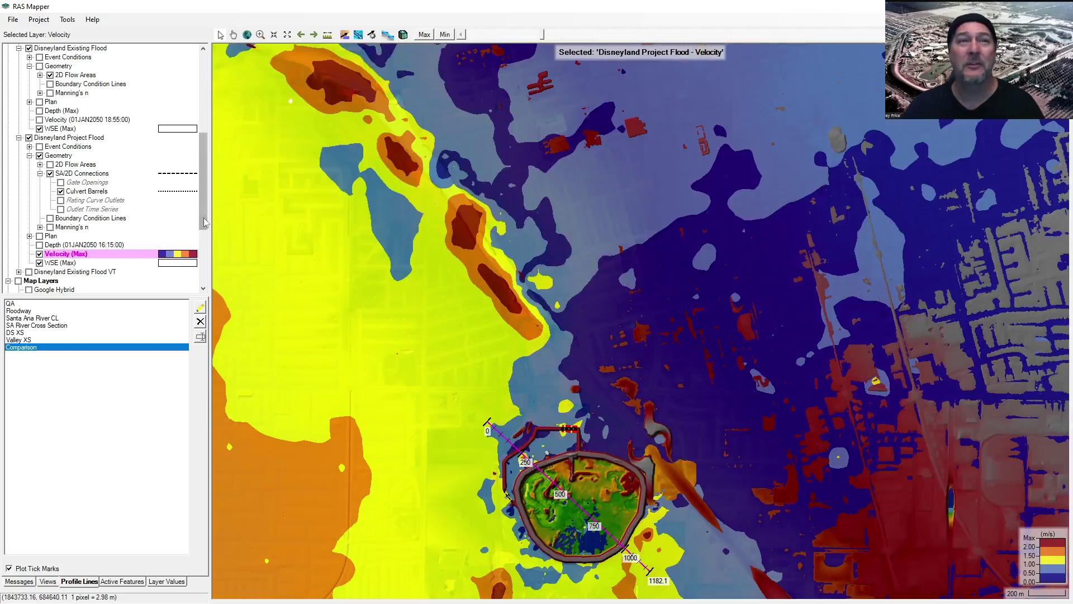
pyautogui.moveTo(204, 216); pyautogui.dragTo(209, 289)
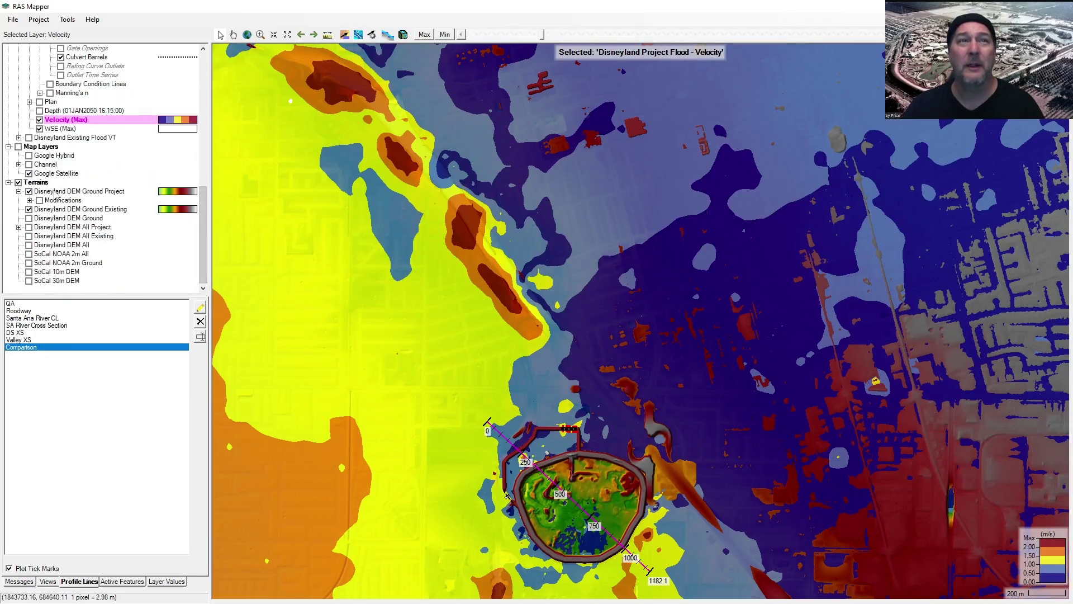
pyautogui.scroll(2, 96, 171)
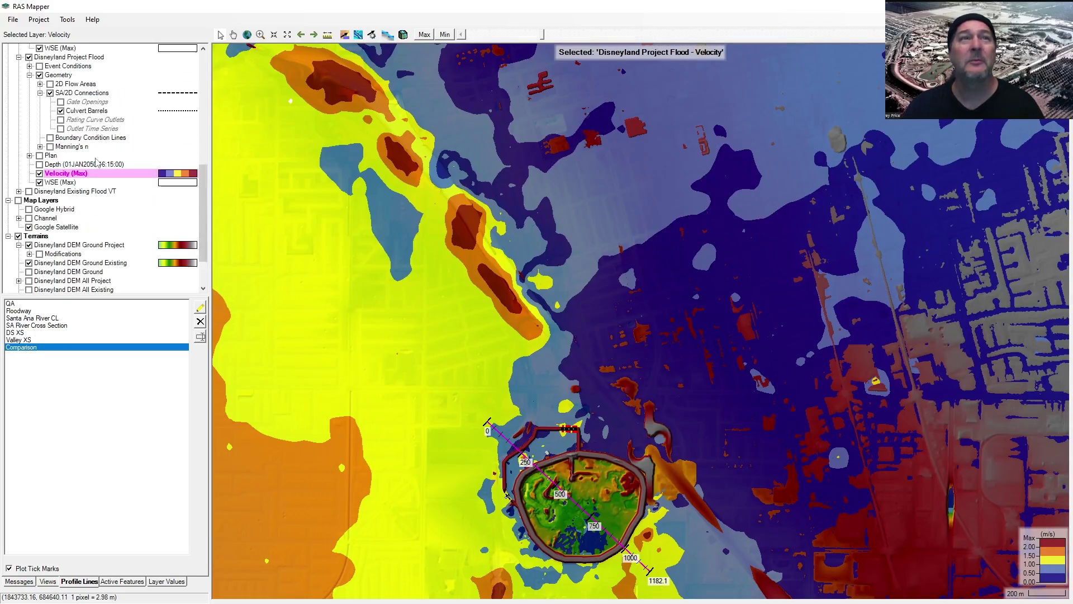
pyautogui.scroll(-2, 96, 171)
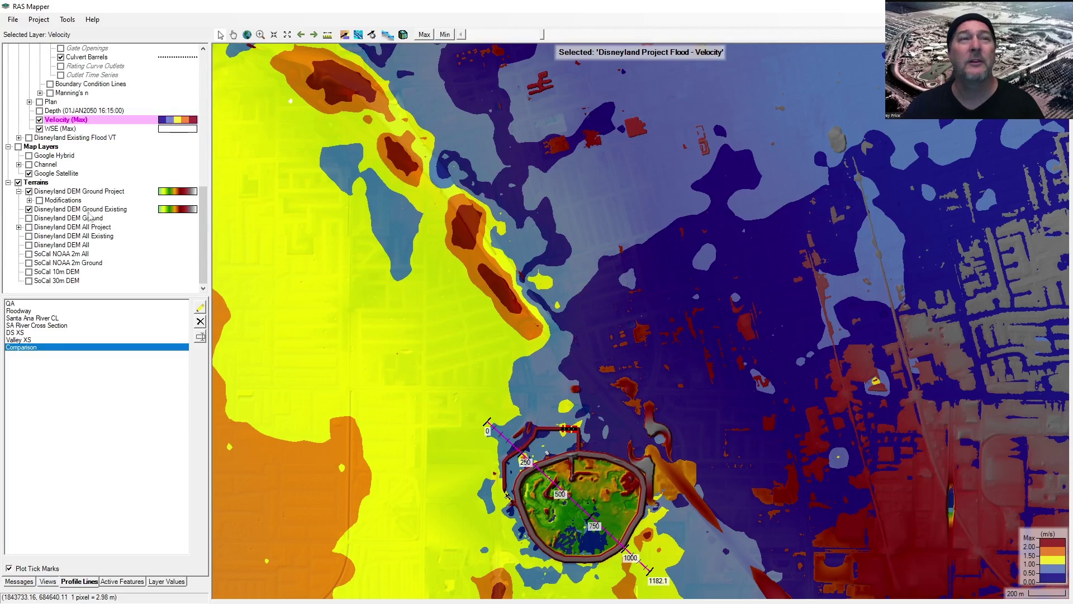
pyautogui.click(66, 192)
pyautogui.rightClick(67, 193)
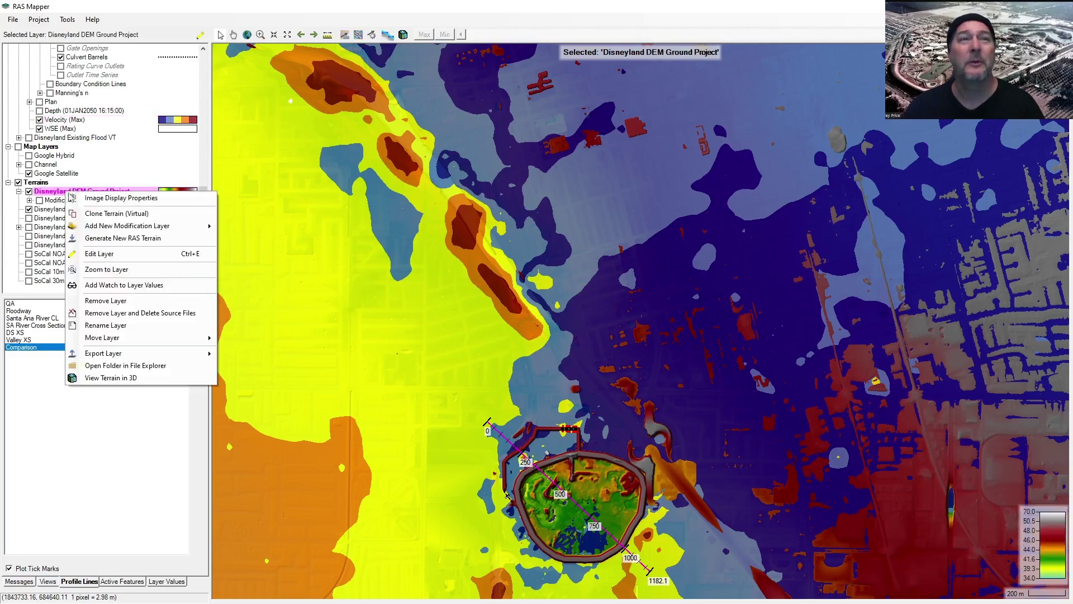
pyautogui.click(114, 213)
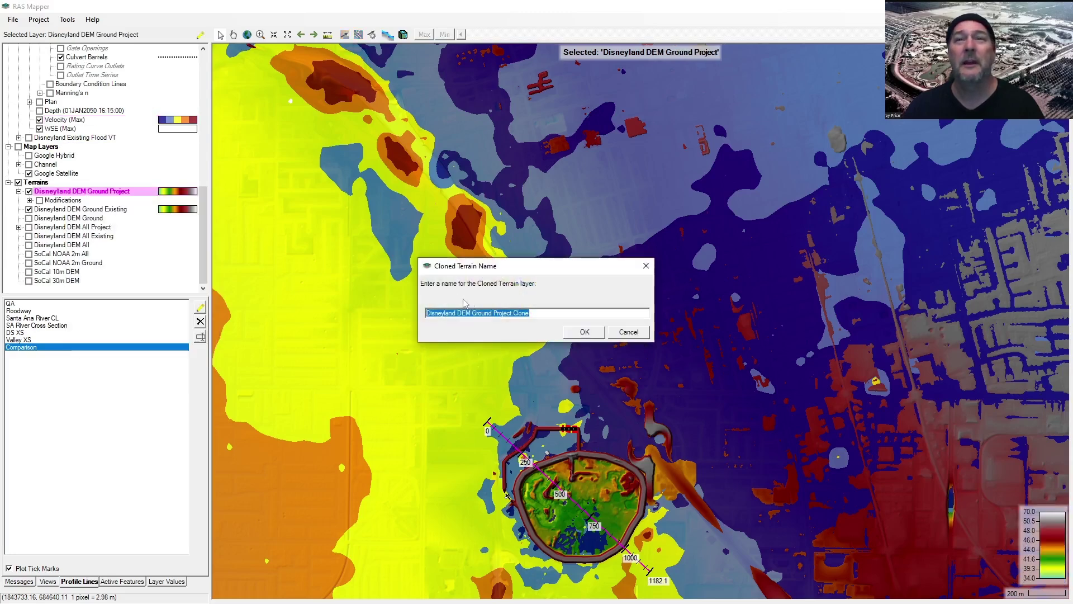
pyautogui.moveTo(510, 312); pyautogui.dragTo(567, 312)
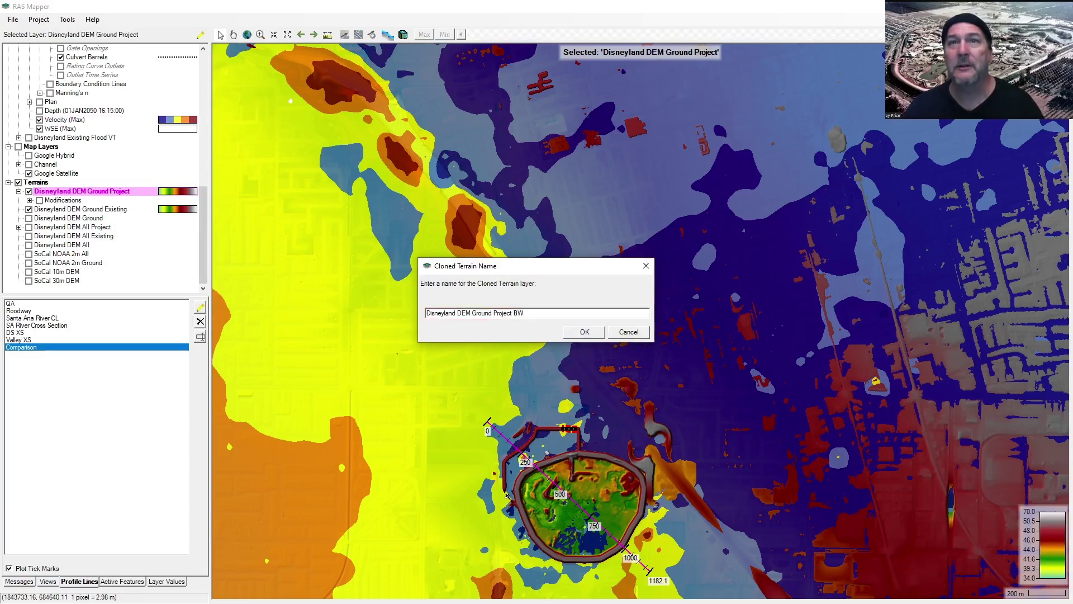
pyautogui.press('Return')
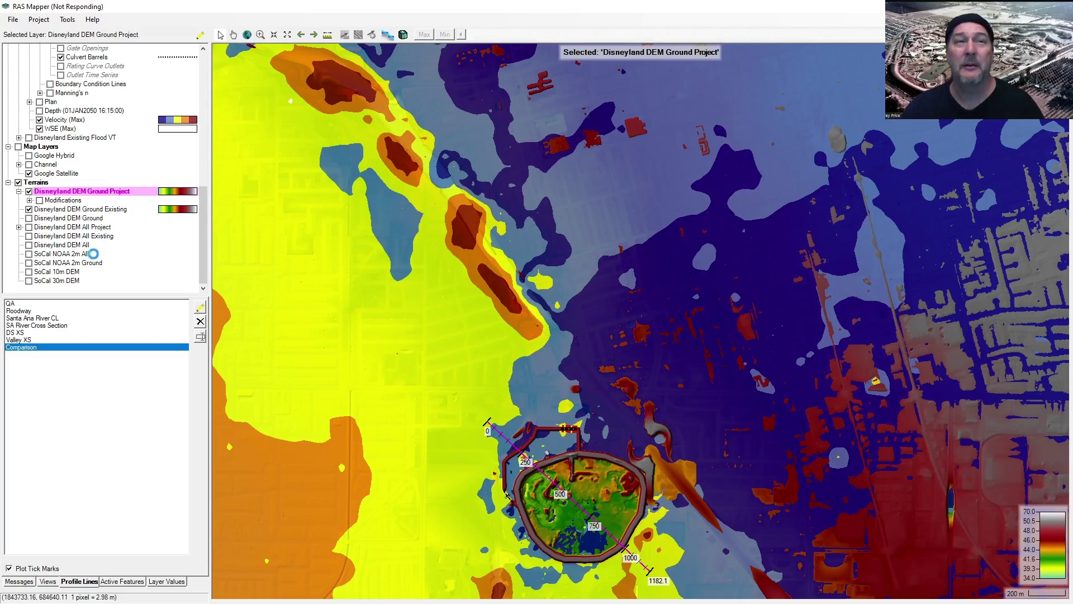
# Step: Move the cloned BW terrain to the top of the terrains and display it instead of the Ground Project and Ground Existing terrains
pyautogui.rightClick(66, 283)
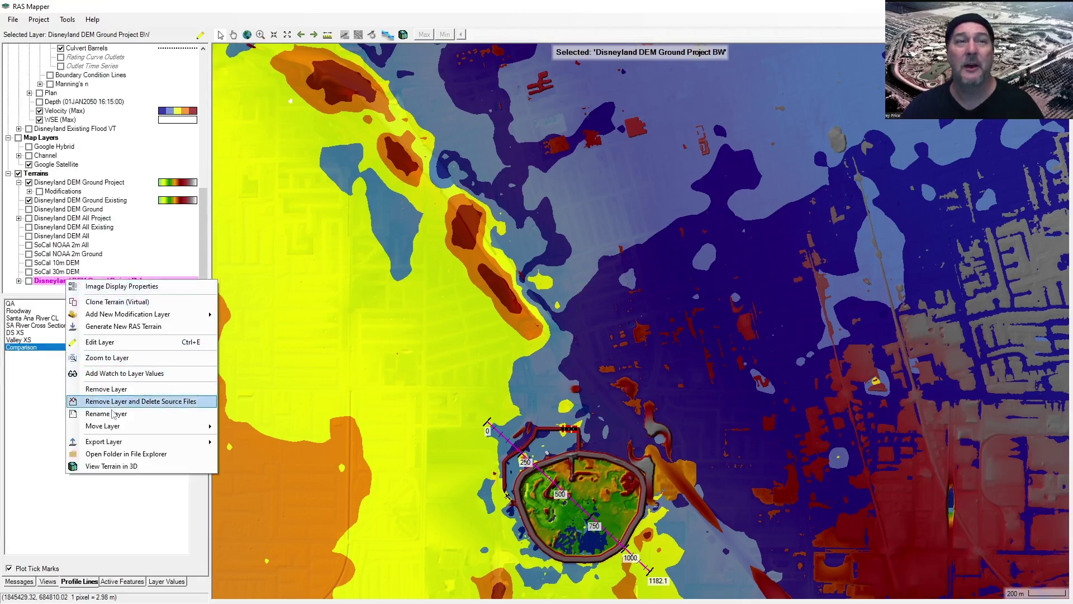
pyautogui.moveTo(118, 426)
pyautogui.click(244, 428)
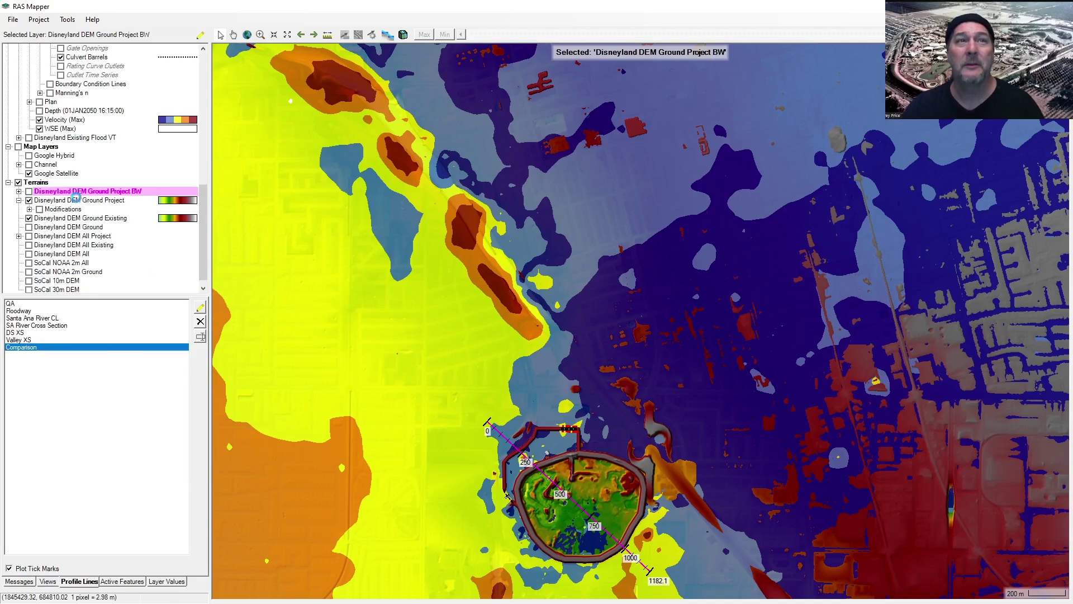
pyautogui.click(28, 191)
pyautogui.click(29, 200)
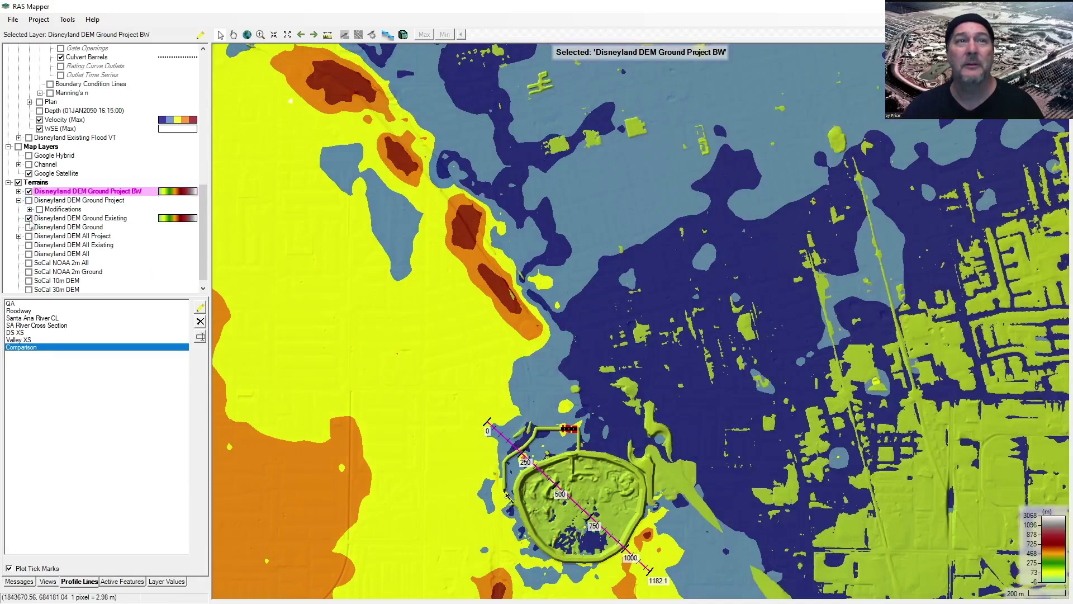
pyautogui.click(29, 218)
# Step: Change the surface color ramp of the Disneyland DEM Ground Project BW terrain from Terrain to Grays
pyautogui.doubleClick(54, 194)
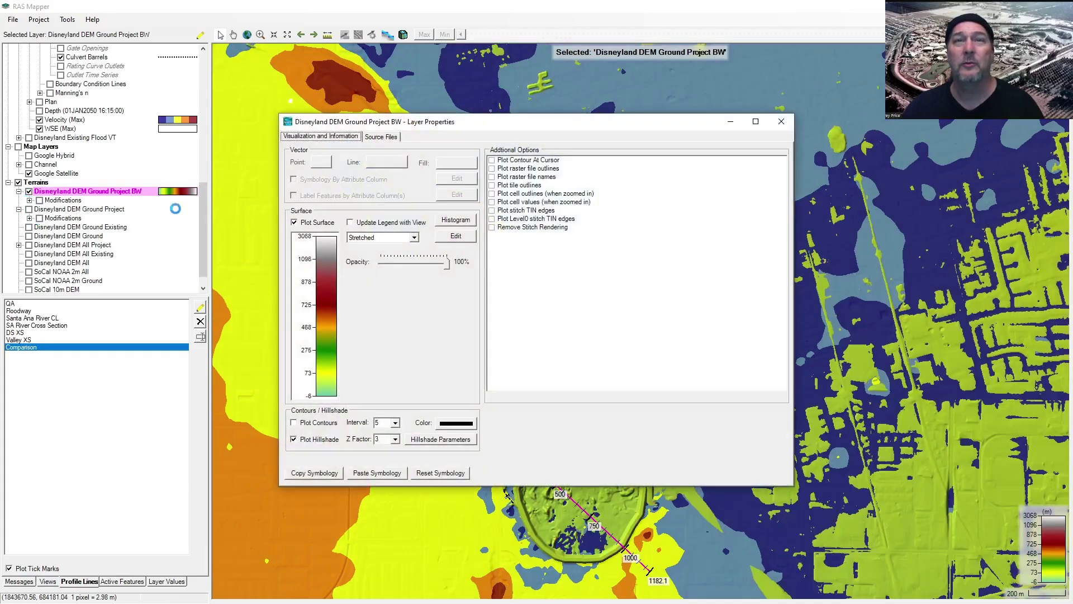
pyautogui.click(329, 290)
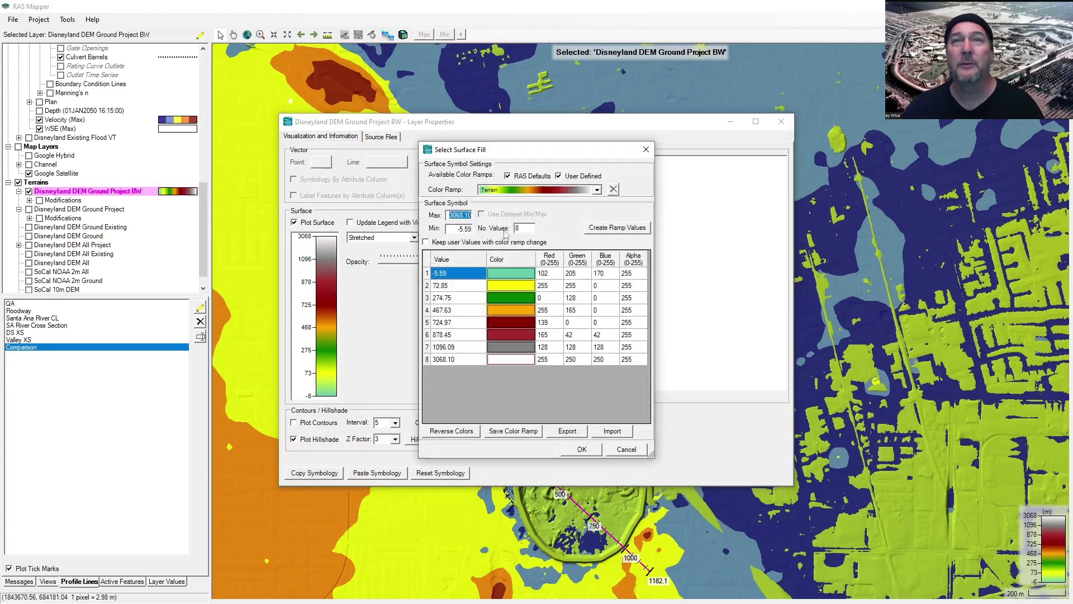
pyautogui.click(597, 190)
pyautogui.scroll(-3, 596, 252)
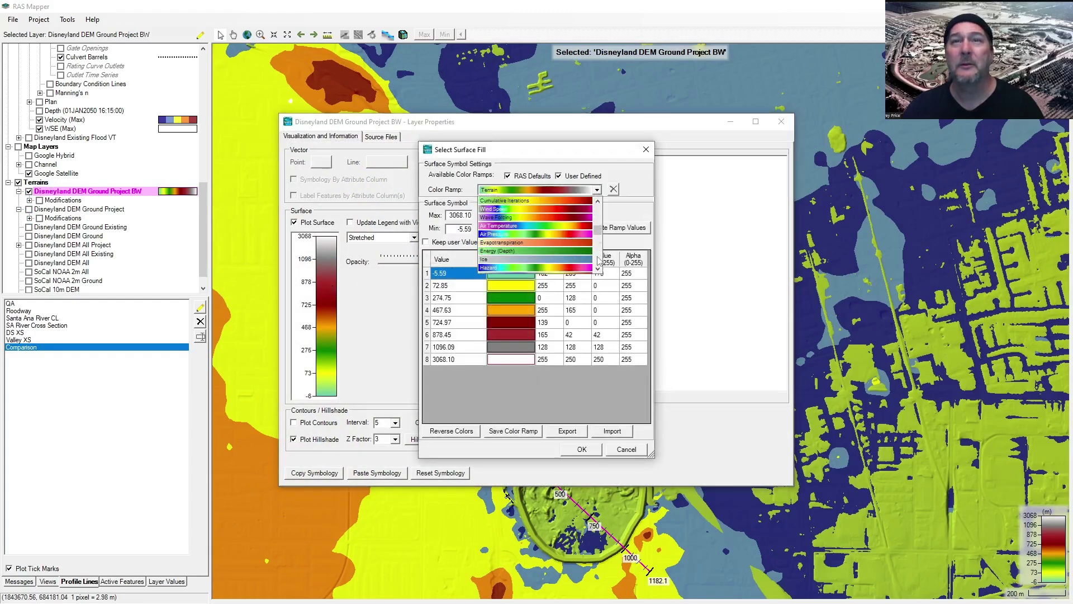
pyautogui.click(537, 259)
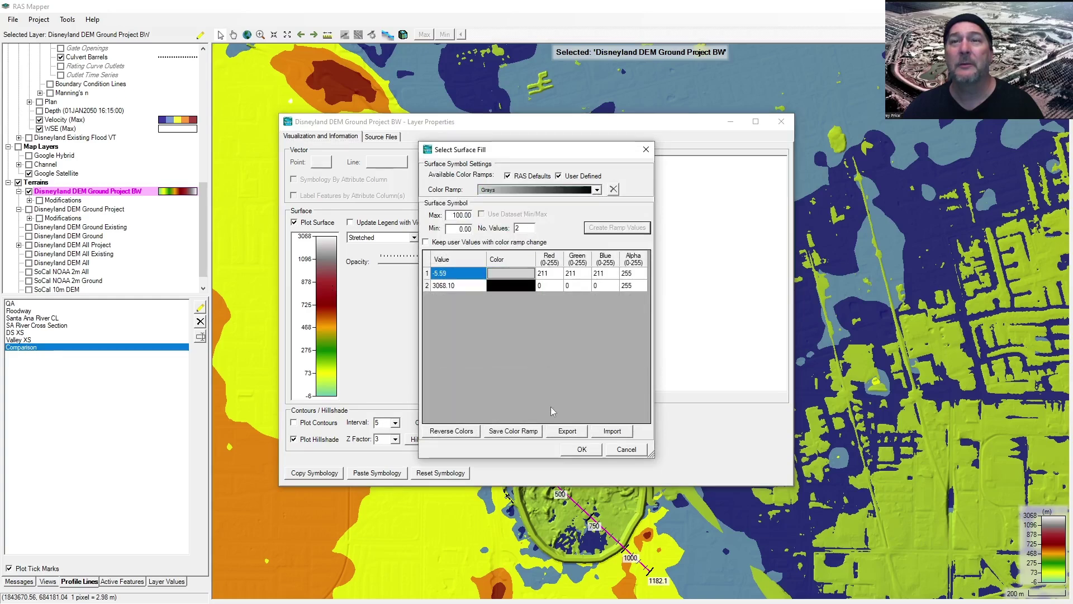
pyautogui.click(582, 450)
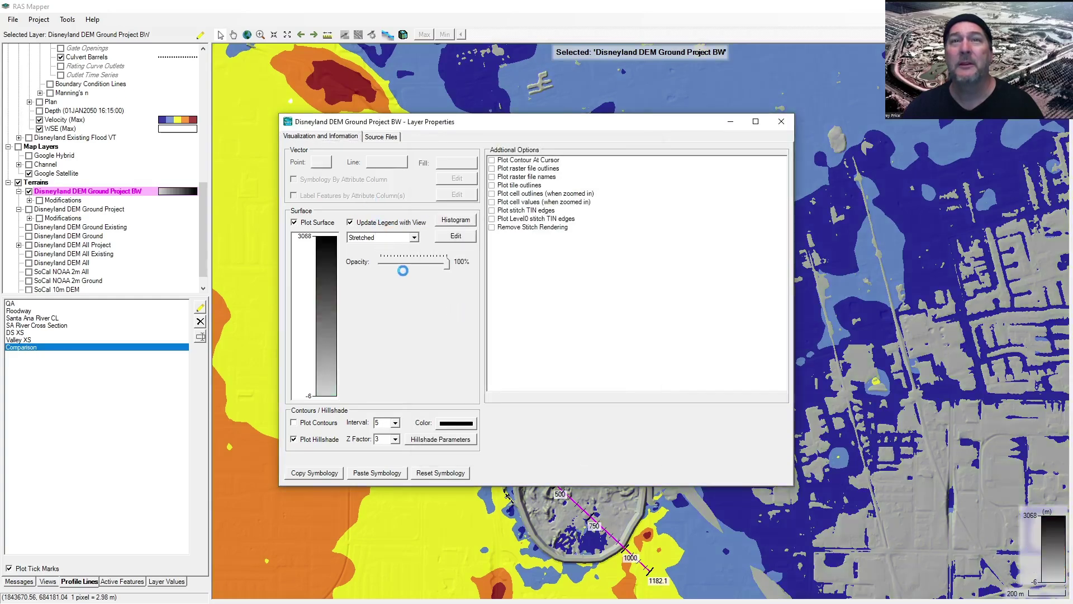
# Step: Make the BW terrain's legend update with the view and set its surface opacity to 55%
pyautogui.click(408, 262)
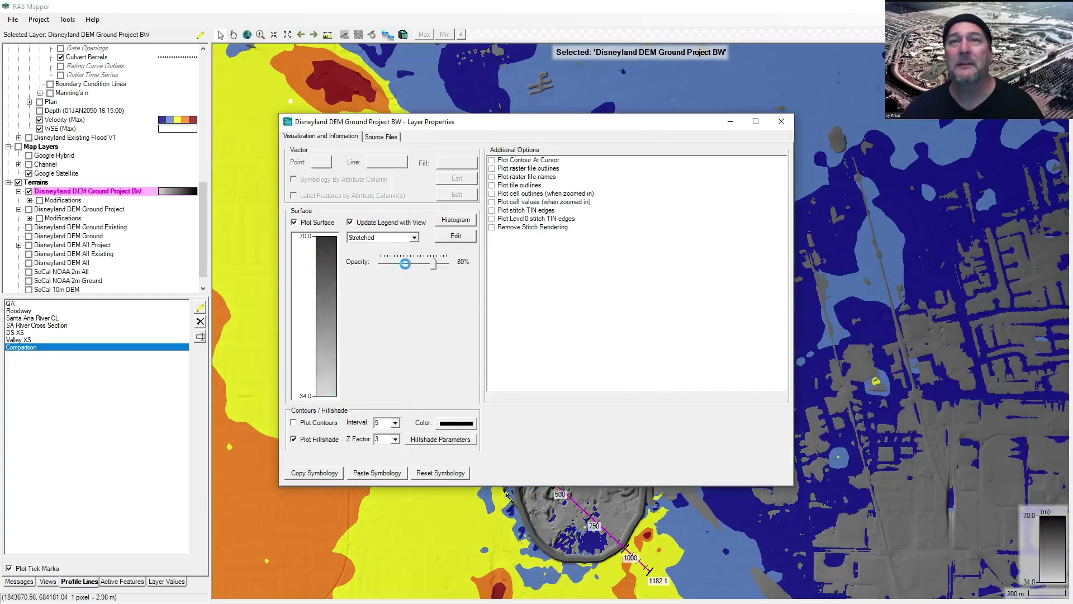
pyautogui.click(404, 263)
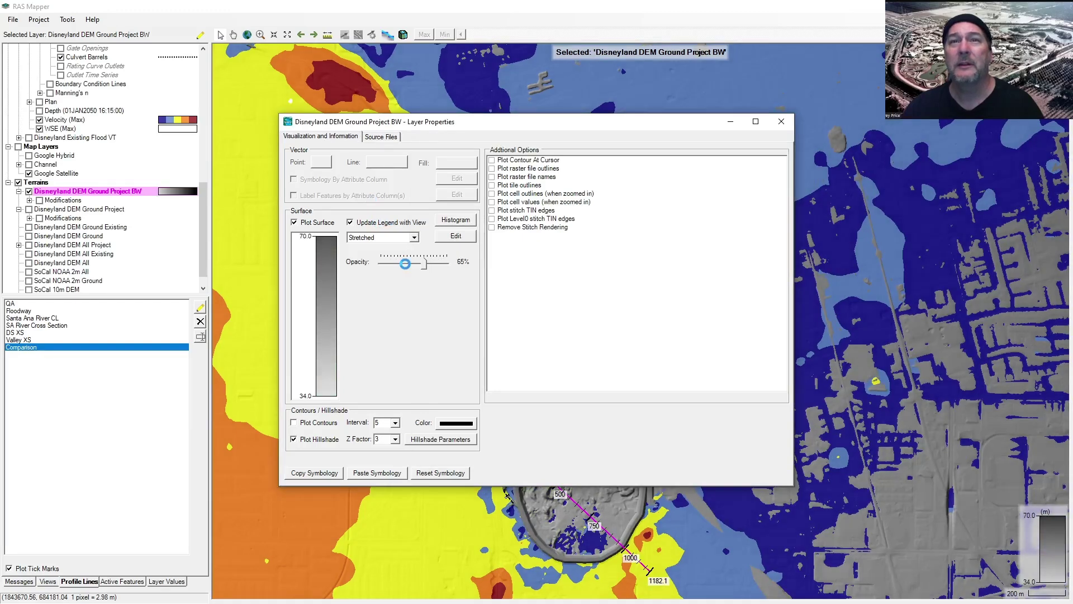
pyautogui.click(404, 264)
pyautogui.click(403, 264)
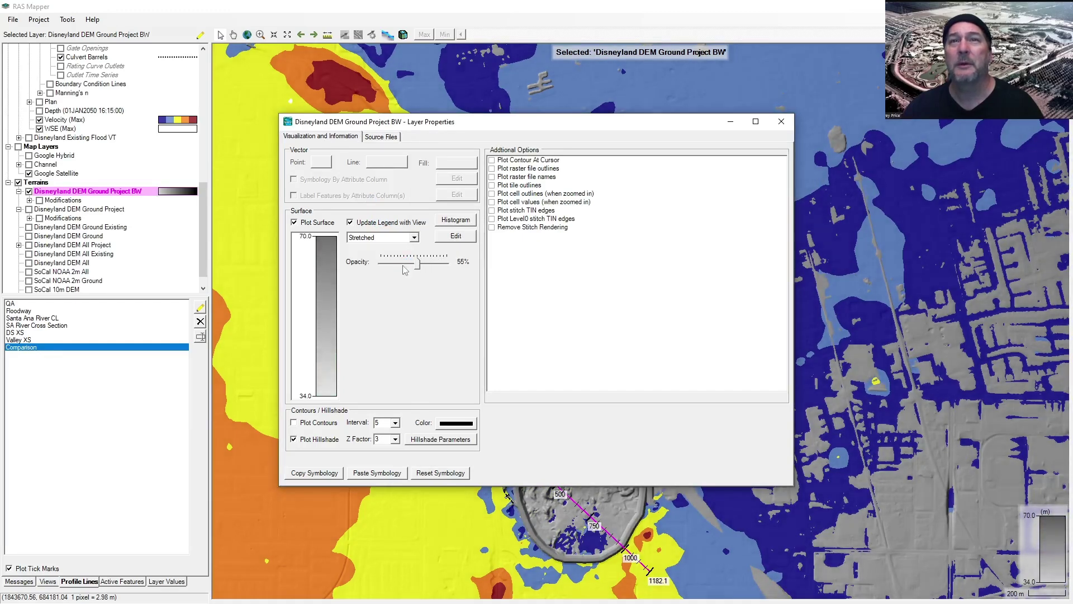
pyautogui.click(781, 121)
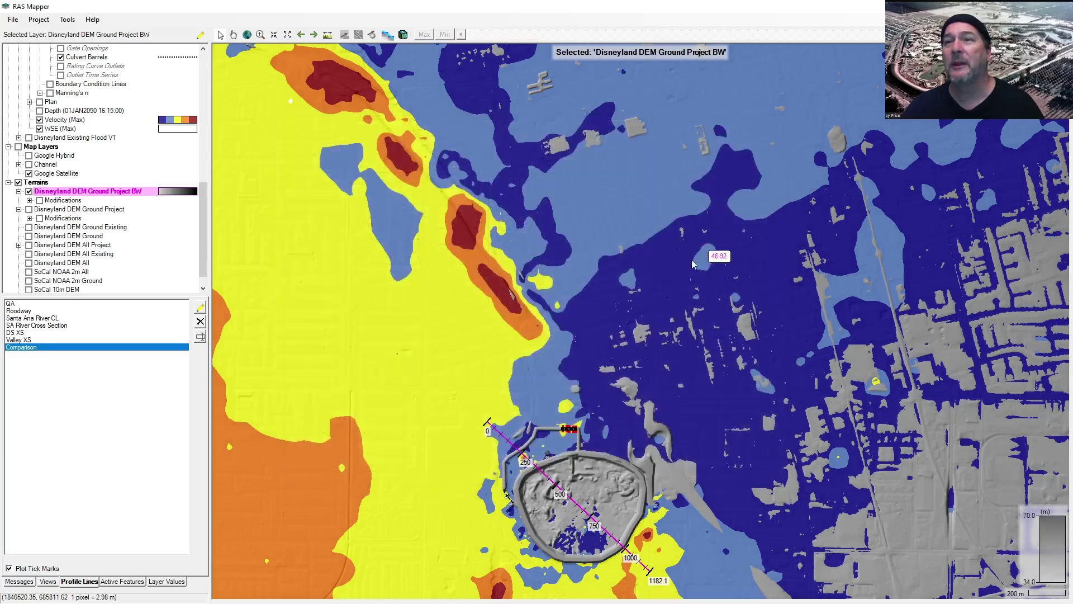
# Step: Examine the project flood's maximum velocities over the gray terrain, from the area around the park across to the river channel
pyautogui.moveTo(753, 292); pyautogui.dragTo(509, 345)
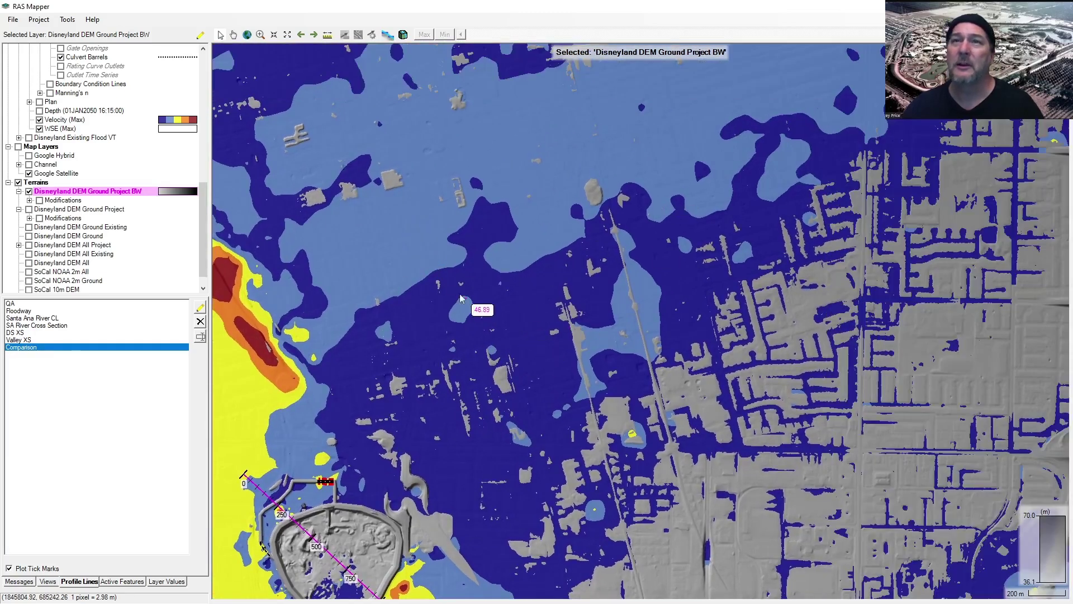
pyautogui.moveTo(310, 391); pyautogui.dragTo(608, 383)
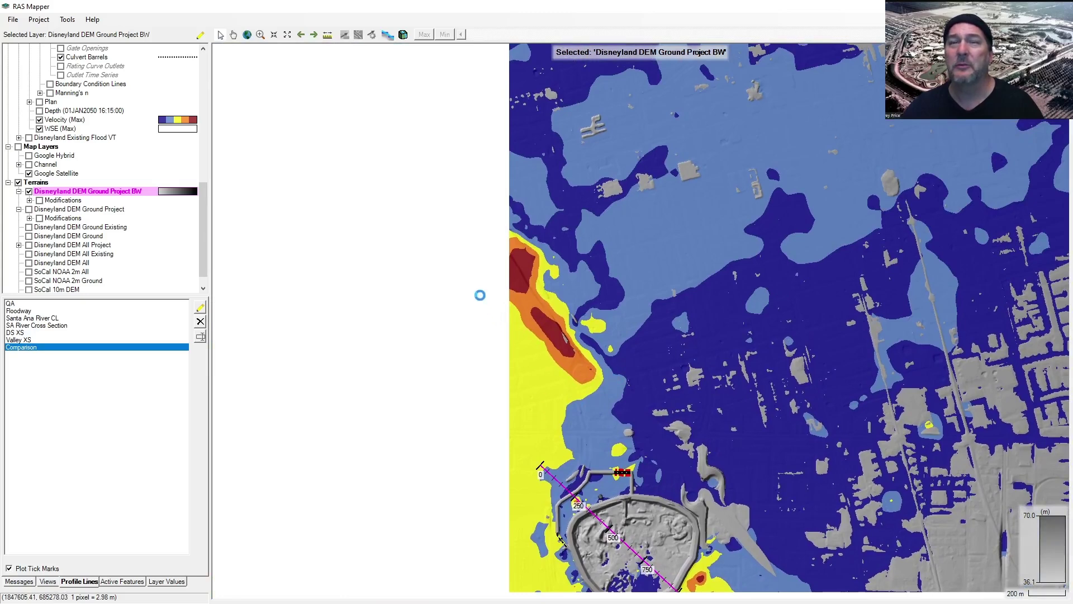
pyautogui.moveTo(437, 225); pyautogui.dragTo(609, 397)
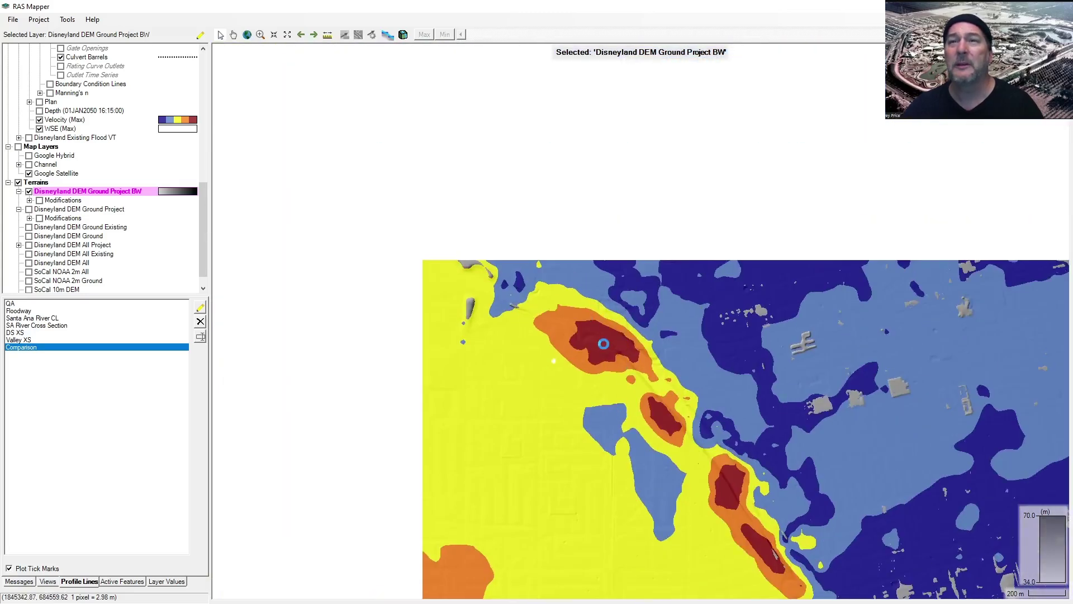
pyautogui.moveTo(602, 358)
pyautogui.scroll(-3, 603, 359)
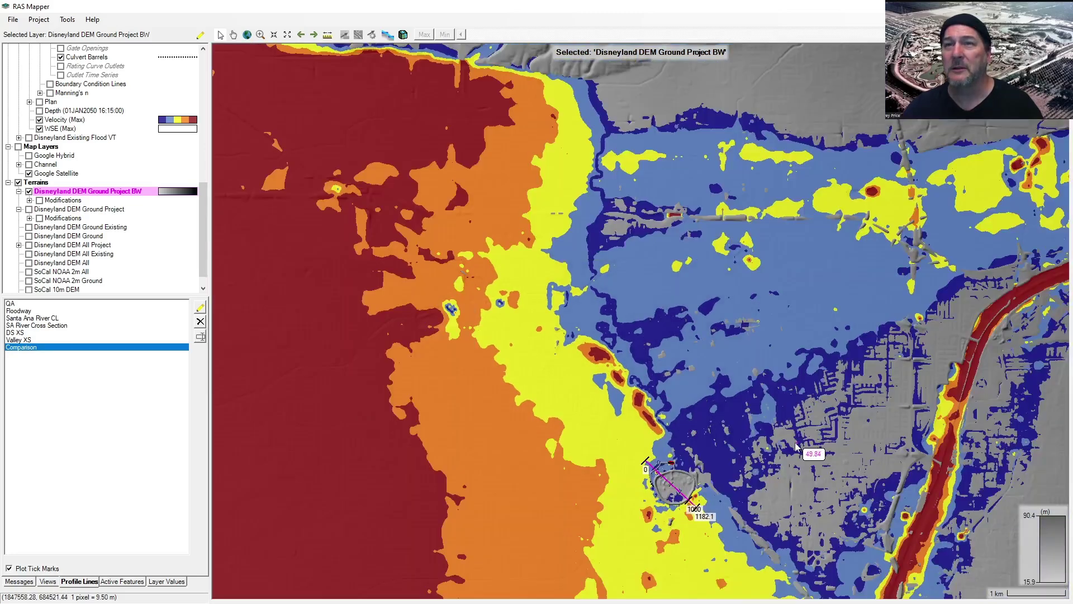
pyautogui.moveTo(836, 408); pyautogui.dragTo(534, 353)
pyautogui.scroll(3, 703, 303)
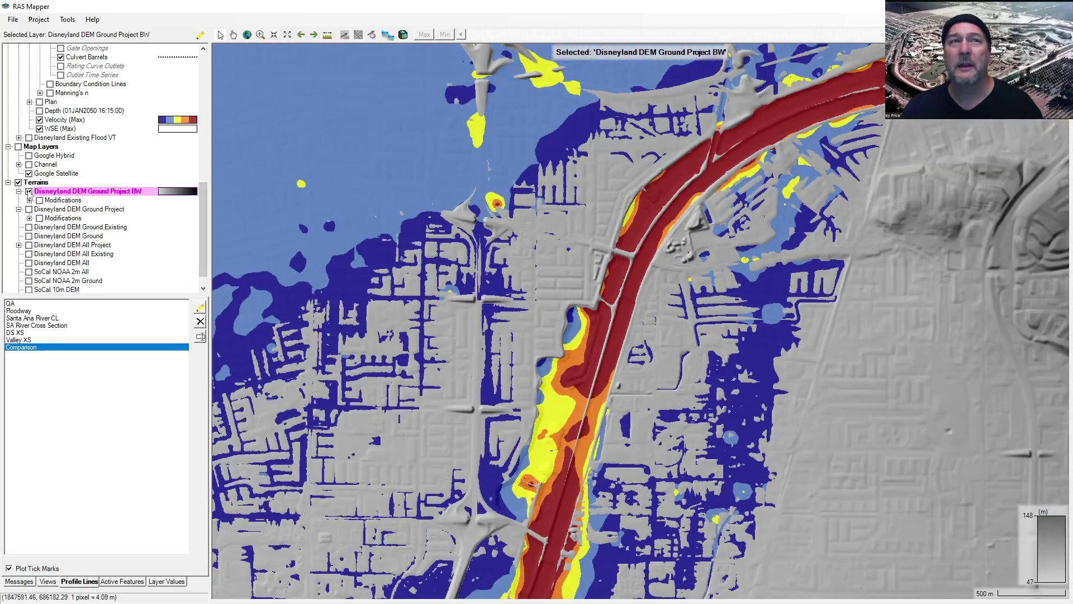
# Step: Compare the velocity map over the colored Disneyland DEM Ground Project terrain, and return to the gray BW terrain as the backdrop
pyautogui.click(29, 191)
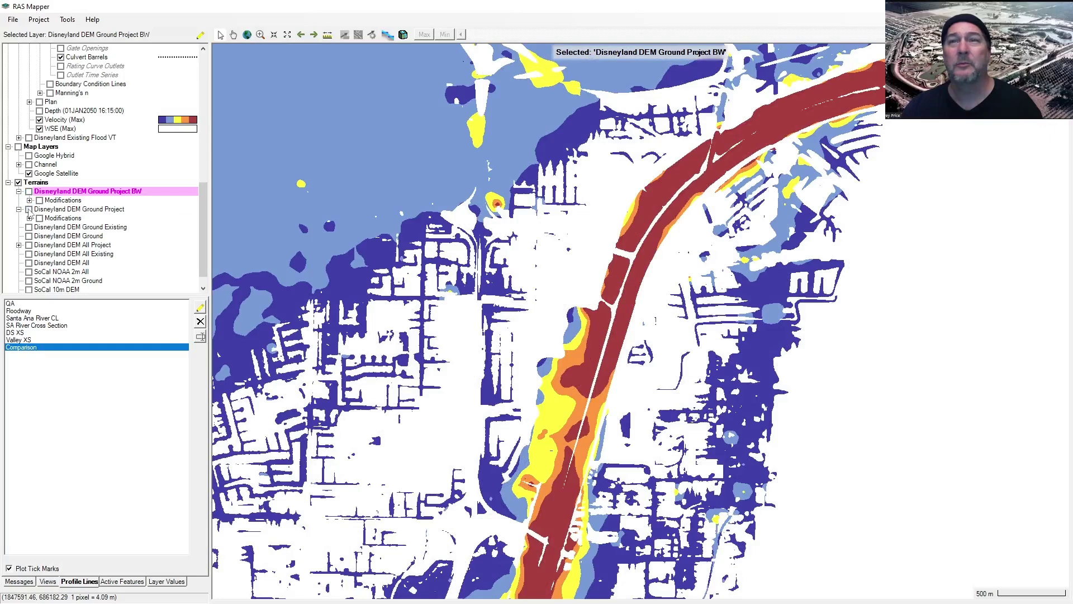
pyautogui.click(29, 209)
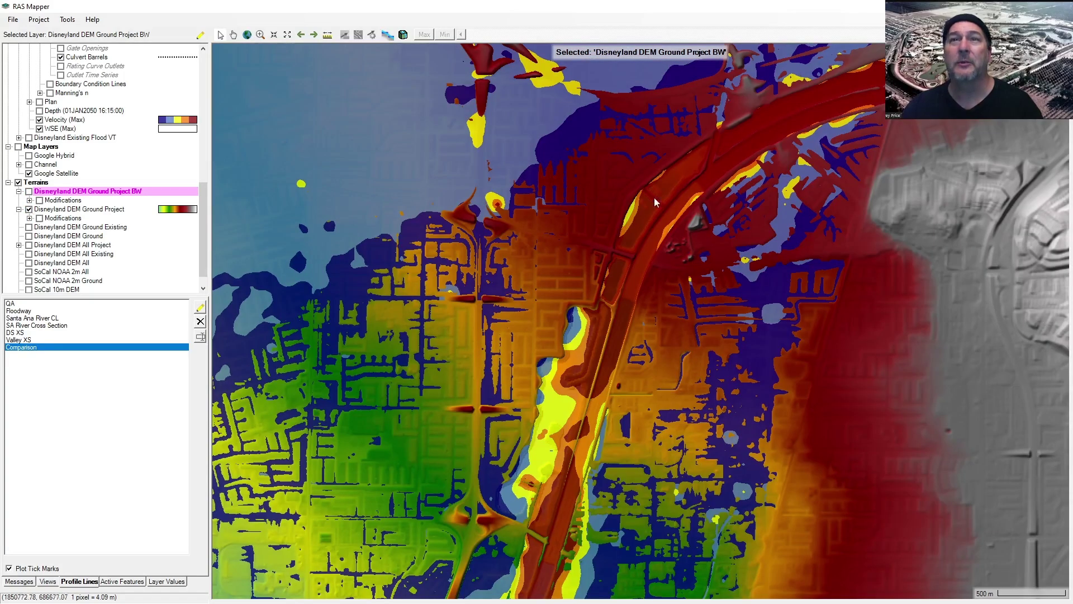
pyautogui.click(73, 210)
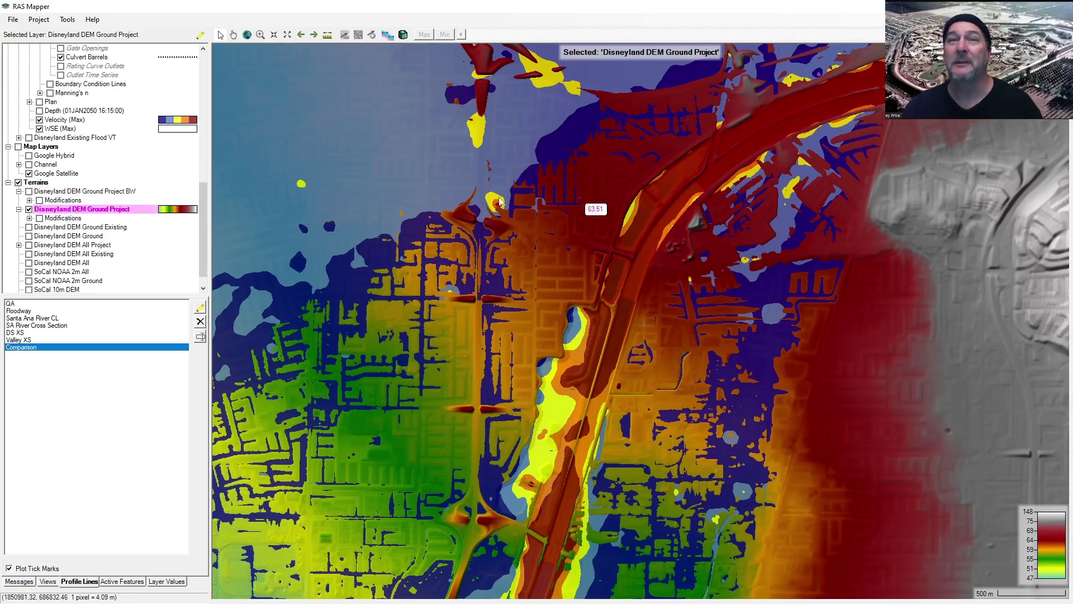
pyautogui.click(28, 209)
pyautogui.click(29, 191)
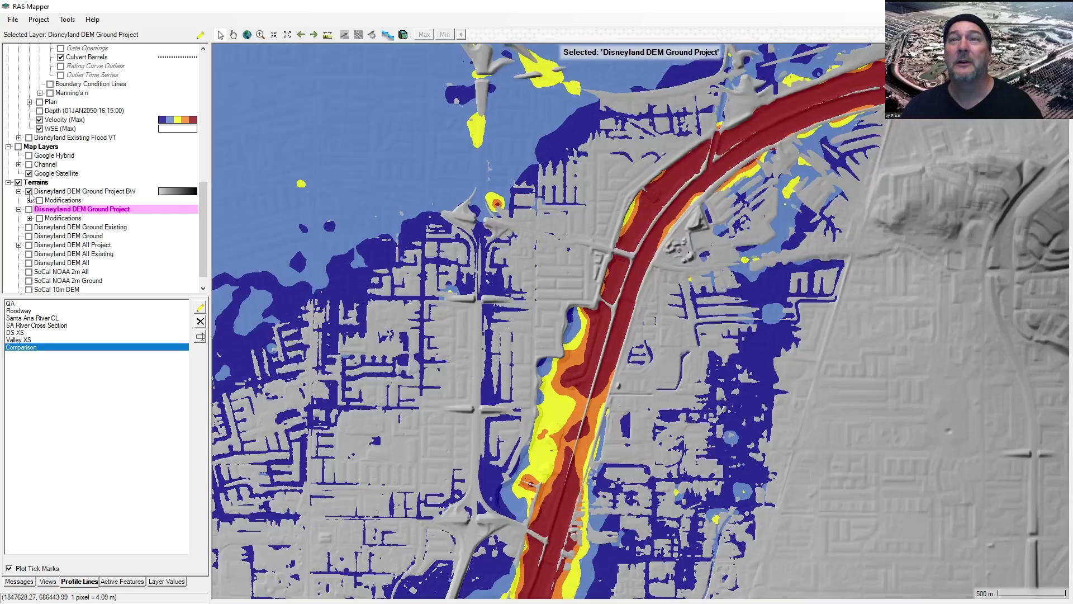
# Step: Look over the project flood's maximum velocities across the whole floodplain, from the hills and river channel to the park
pyautogui.scroll(-1, 625, 425)
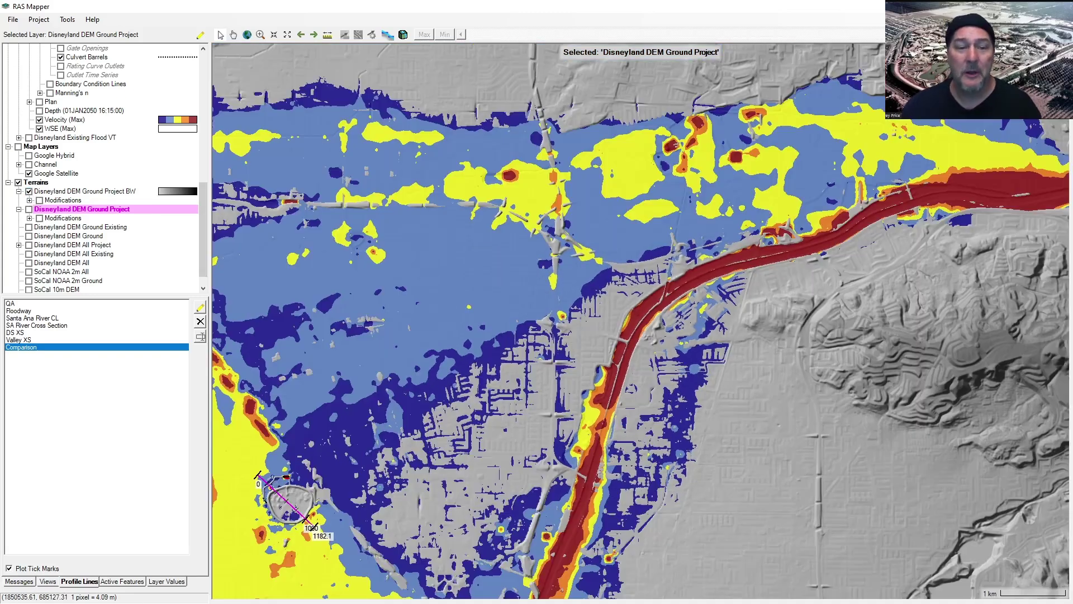
pyautogui.scroll(-1, 609, 360)
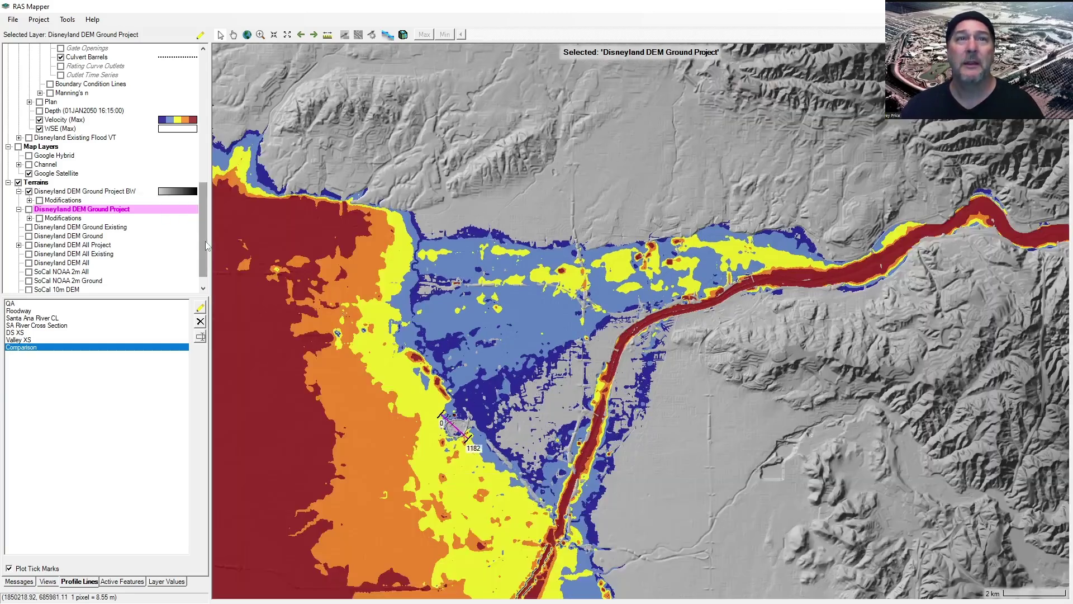
pyautogui.scroll(1, 205, 232)
pyautogui.scroll(5, 204, 231)
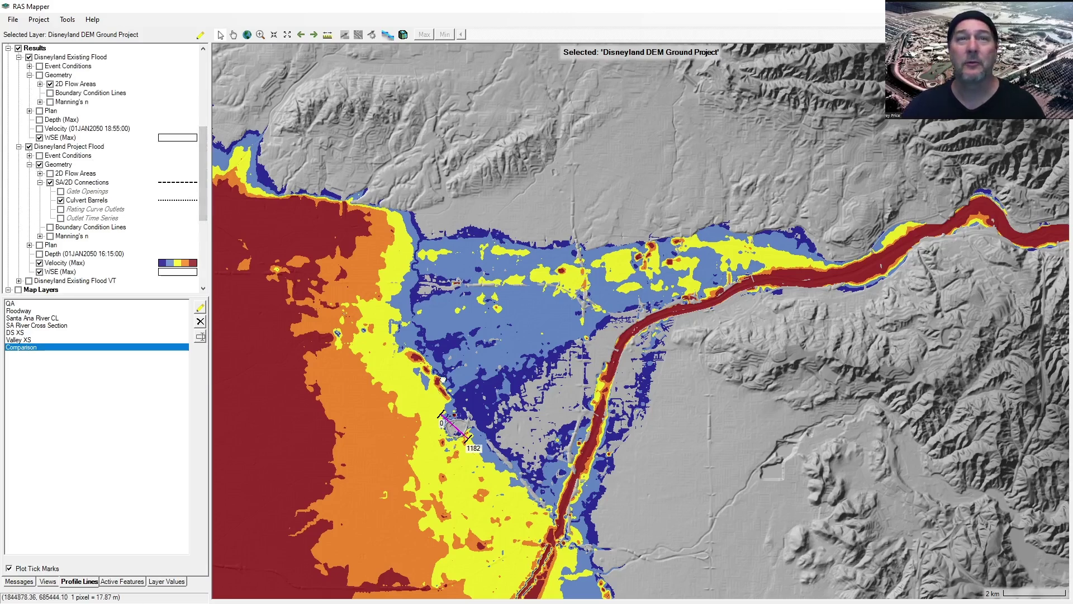
pyautogui.moveTo(436, 394); pyautogui.dragTo(517, 330)
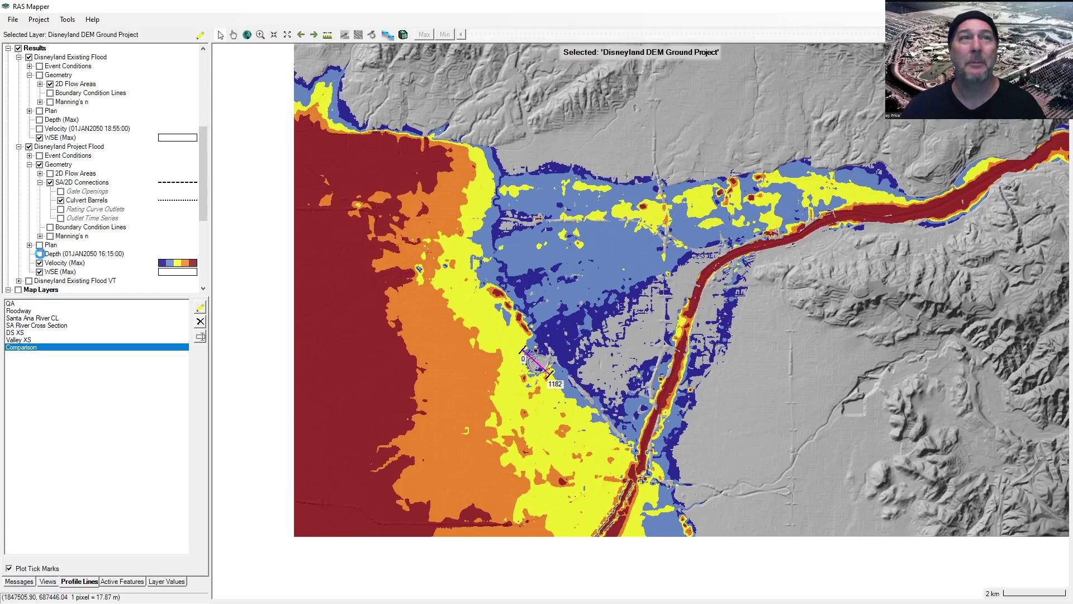
# Step: Show the project flood's depth map instead of its maximum velocities, and make the depth layer the selected one
pyautogui.click(39, 254)
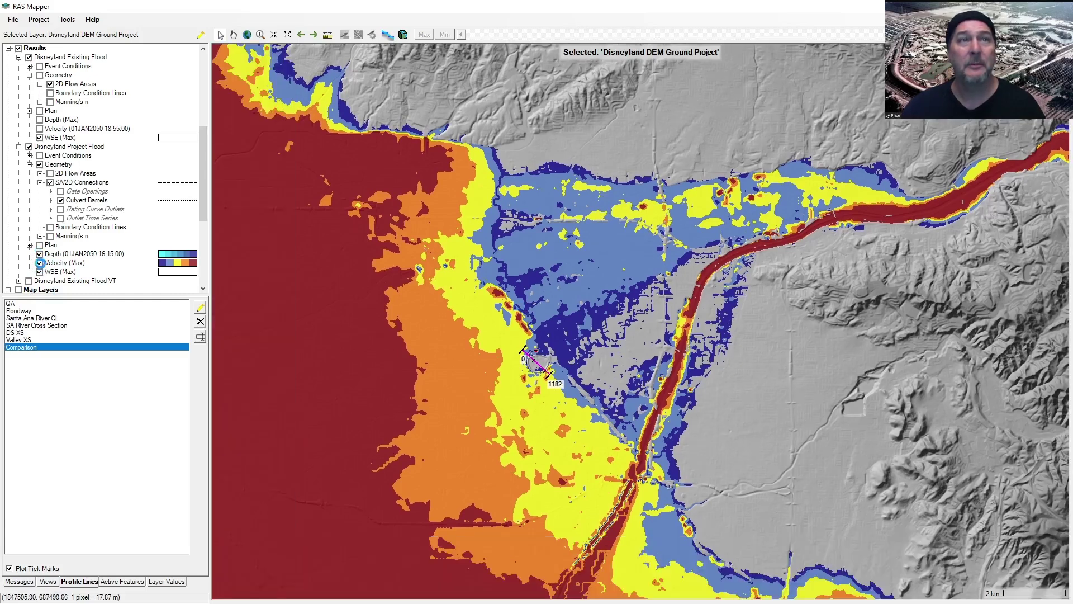
pyautogui.click(39, 263)
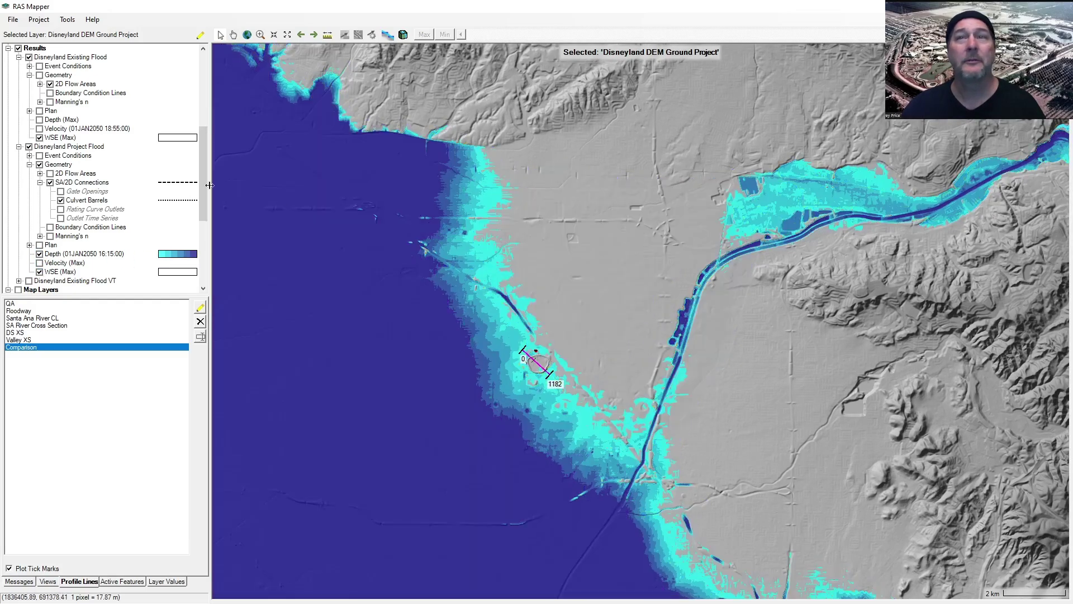
pyautogui.click(52, 256)
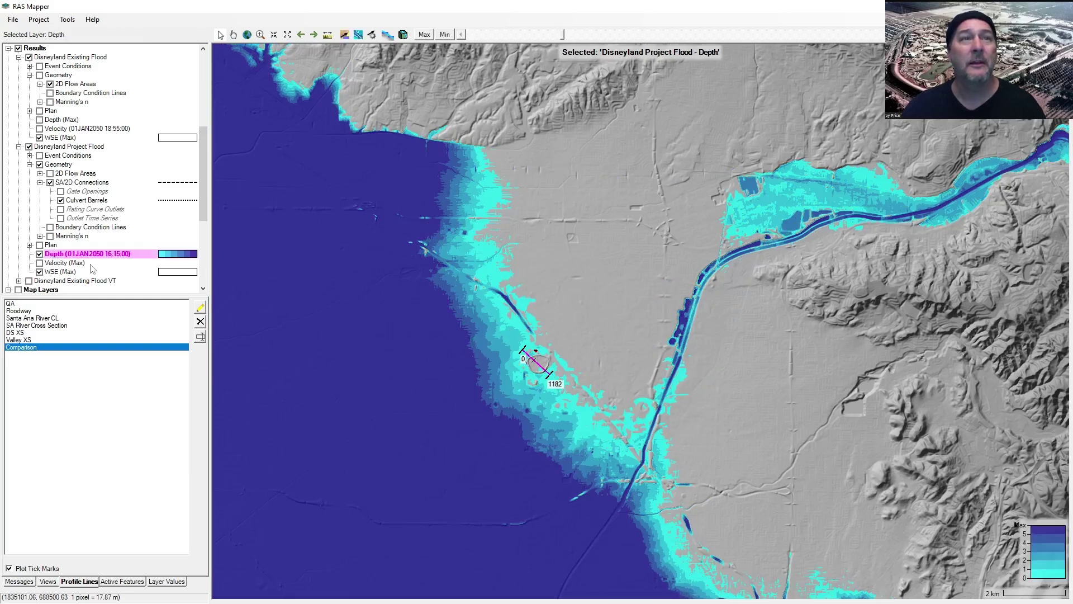
pyautogui.moveTo(676, 303); pyautogui.dragTo(604, 340)
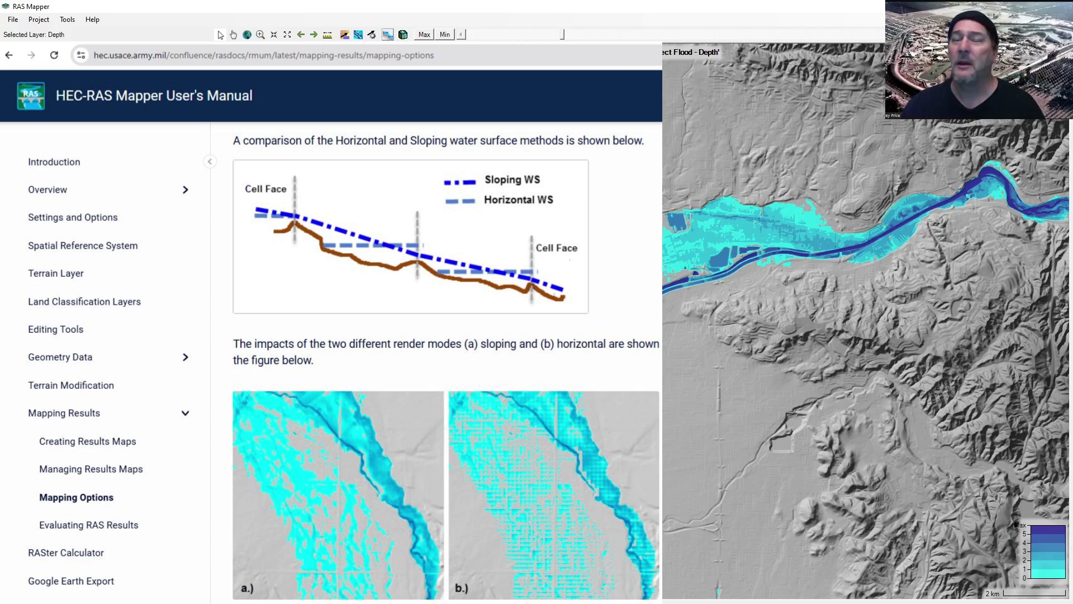
# Step: Switch from the online manual back to RAS Mapper and view the project's Render Mode options in a second options window, discarding that window
pyautogui.hotkey('alt', 'Tab')
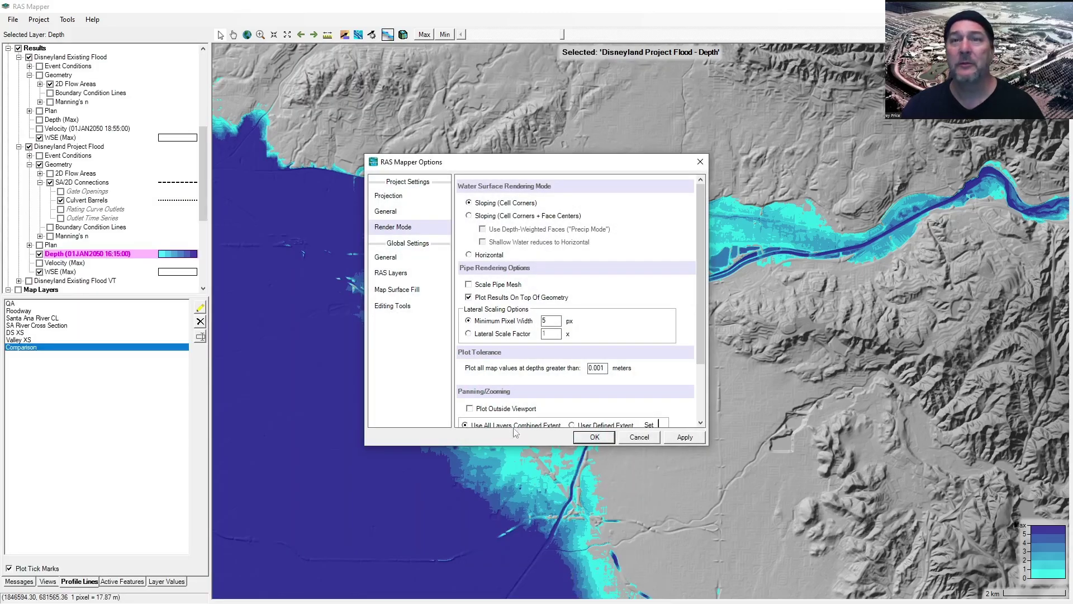
pyautogui.click(68, 20)
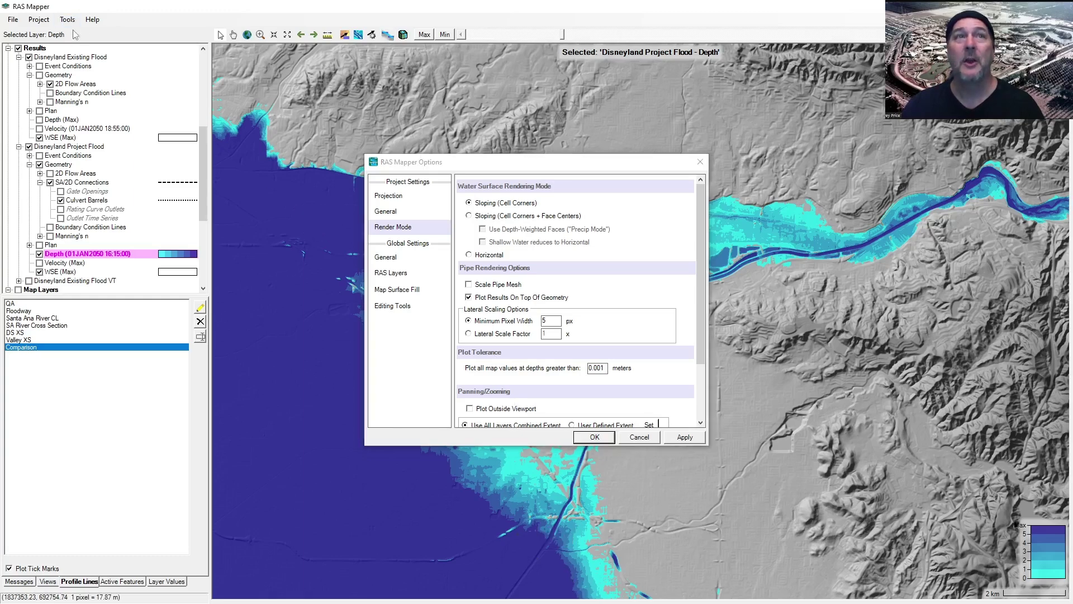
pyautogui.click(68, 19)
pyautogui.click(86, 31)
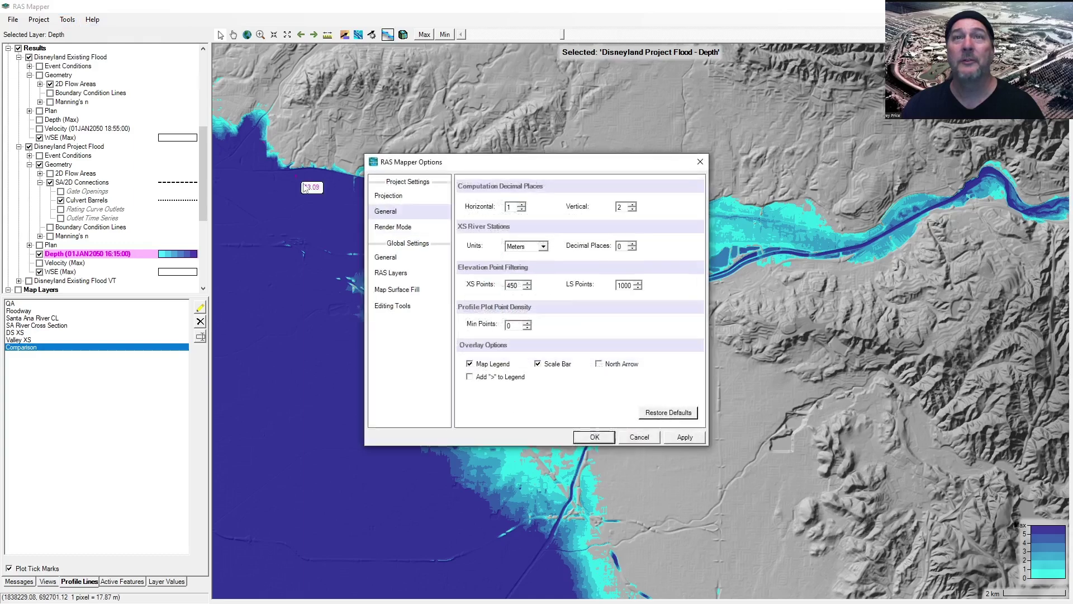
pyautogui.moveTo(454, 169); pyautogui.dragTo(739, 169)
pyautogui.click(697, 229)
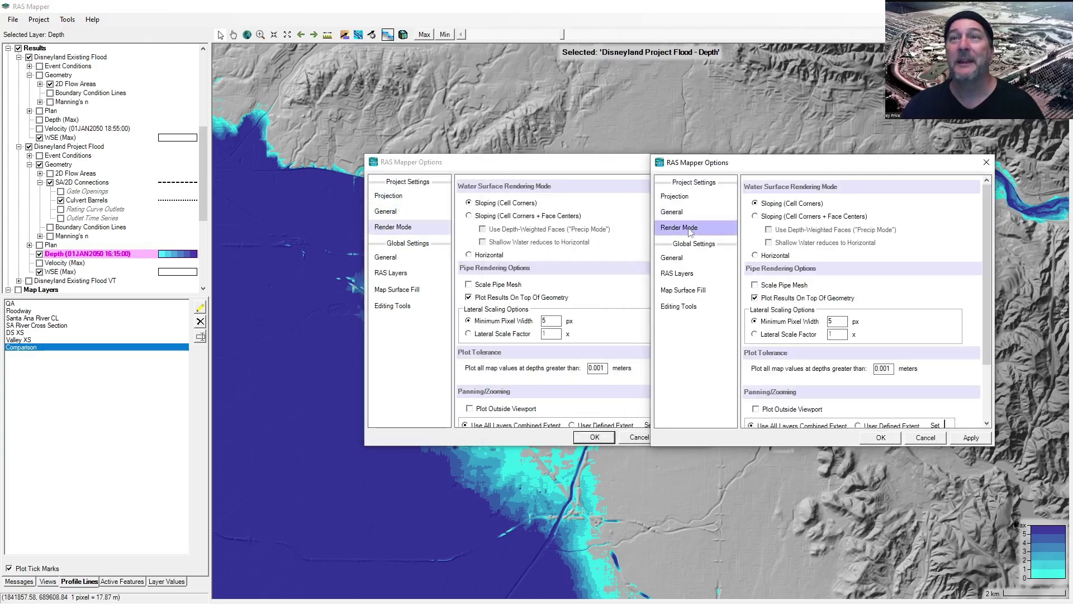
pyautogui.click(926, 437)
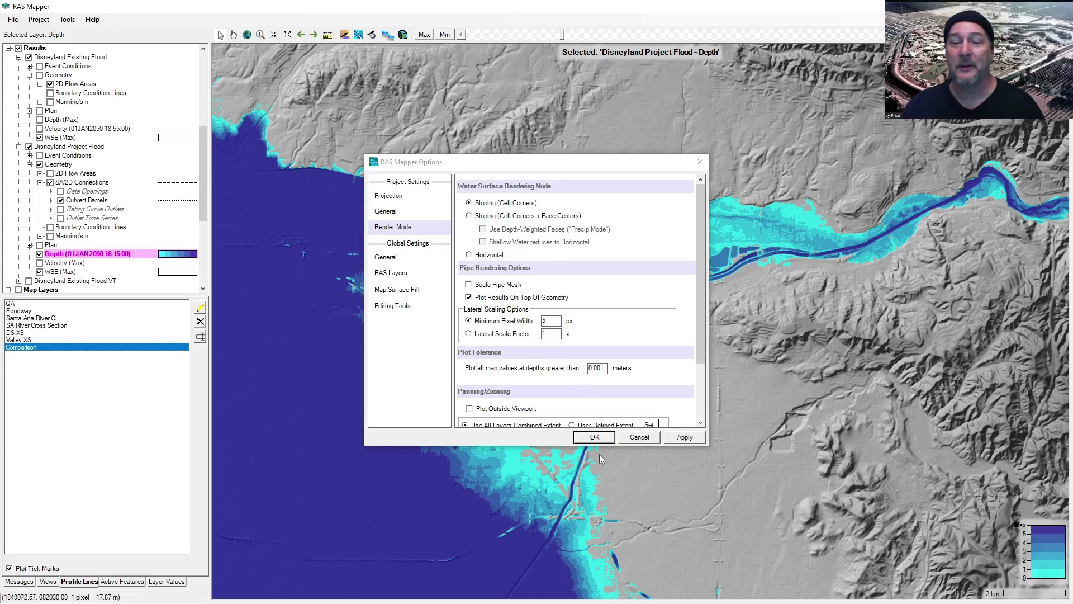
# Step: Review the project's projection settings, and enable the north arrow and the ">" legend mark in the general overlay options
pyautogui.click(394, 197)
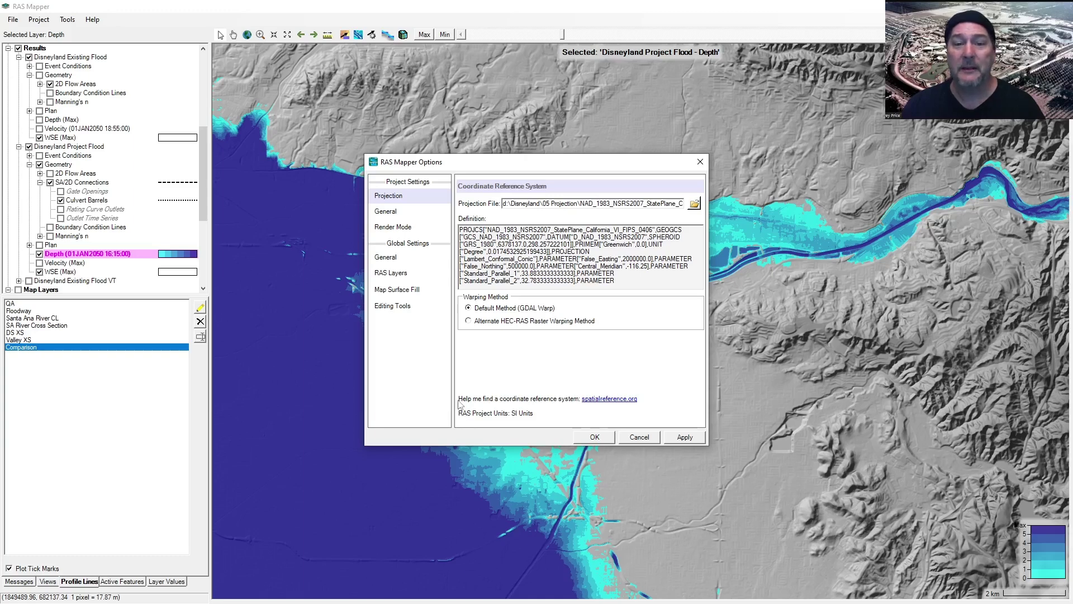
pyautogui.click(385, 211)
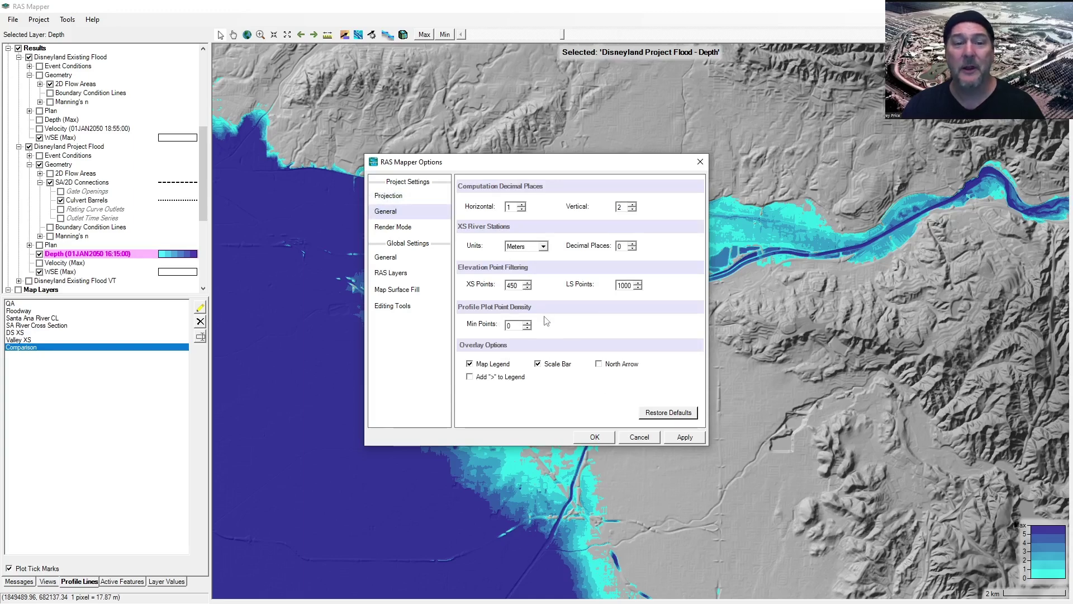
pyautogui.click(606, 365)
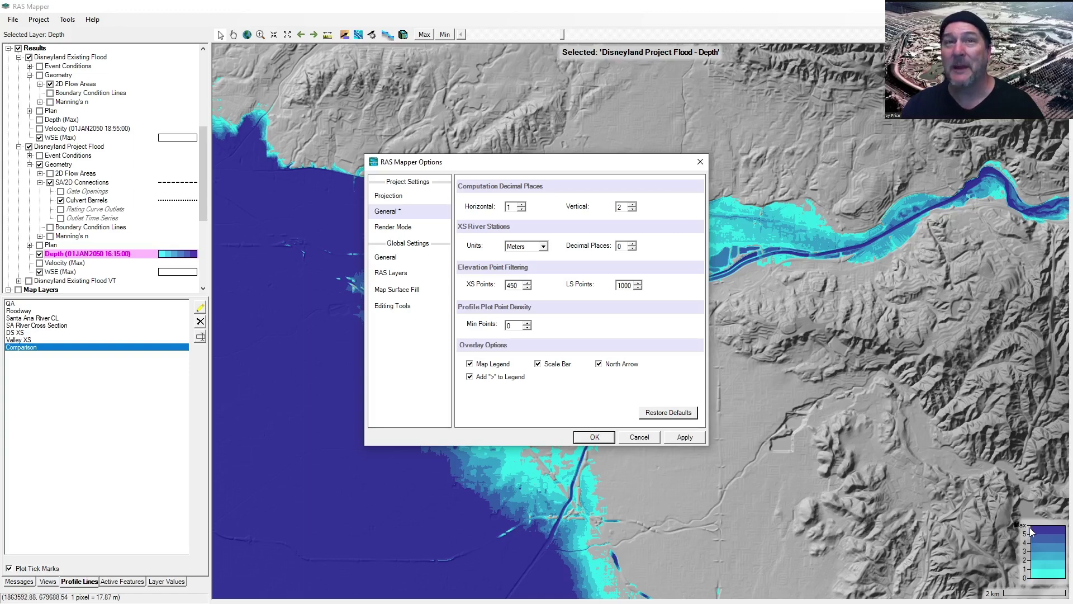
# Step: Set the project flood depth layer's surface coloring to Stretched, and accept the pending map overlay options
pyautogui.doubleClick(62, 255)
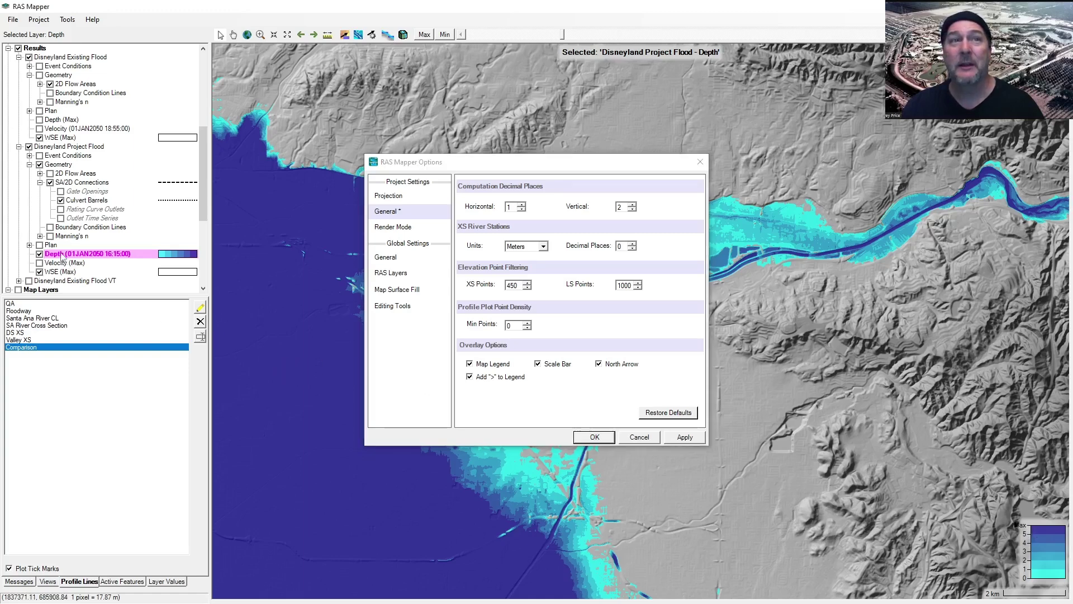
pyautogui.click(413, 238)
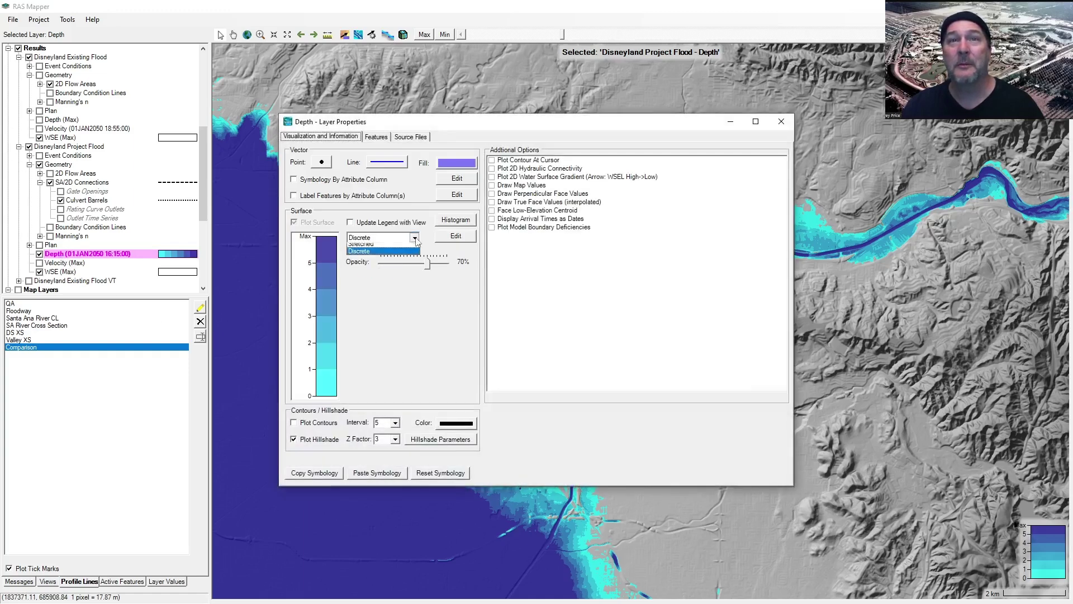
pyautogui.click(392, 246)
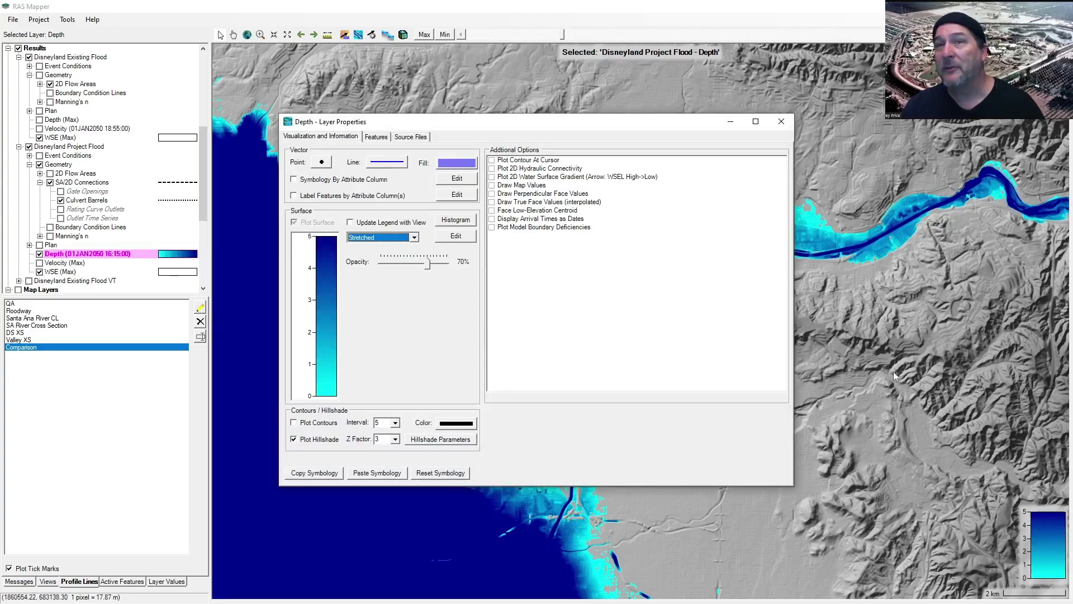
pyautogui.click(781, 121)
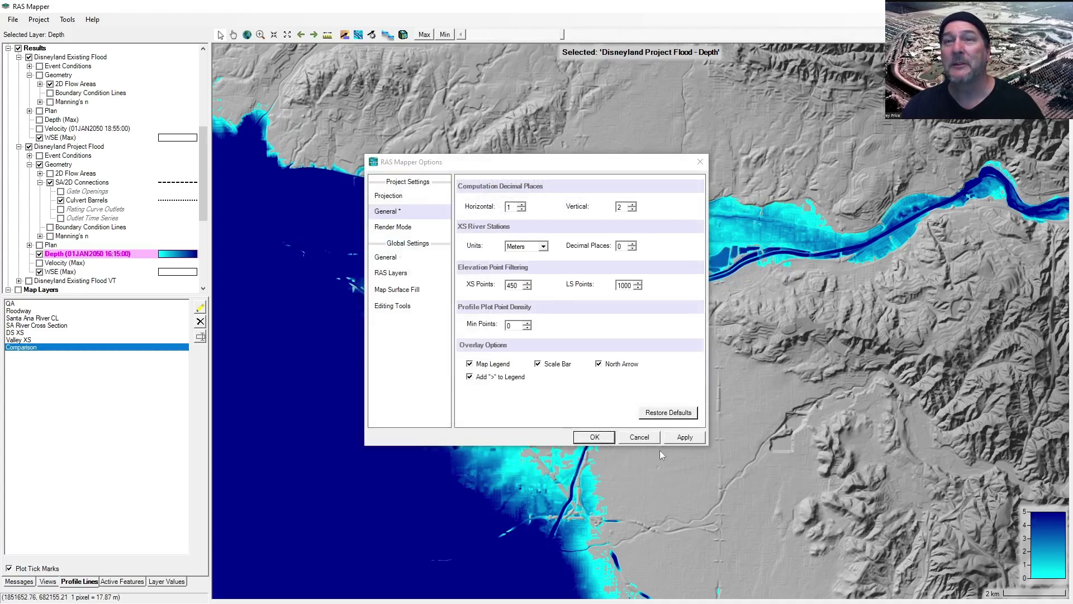
pyautogui.moveTo(624, 166); pyautogui.dragTo(859, 94)
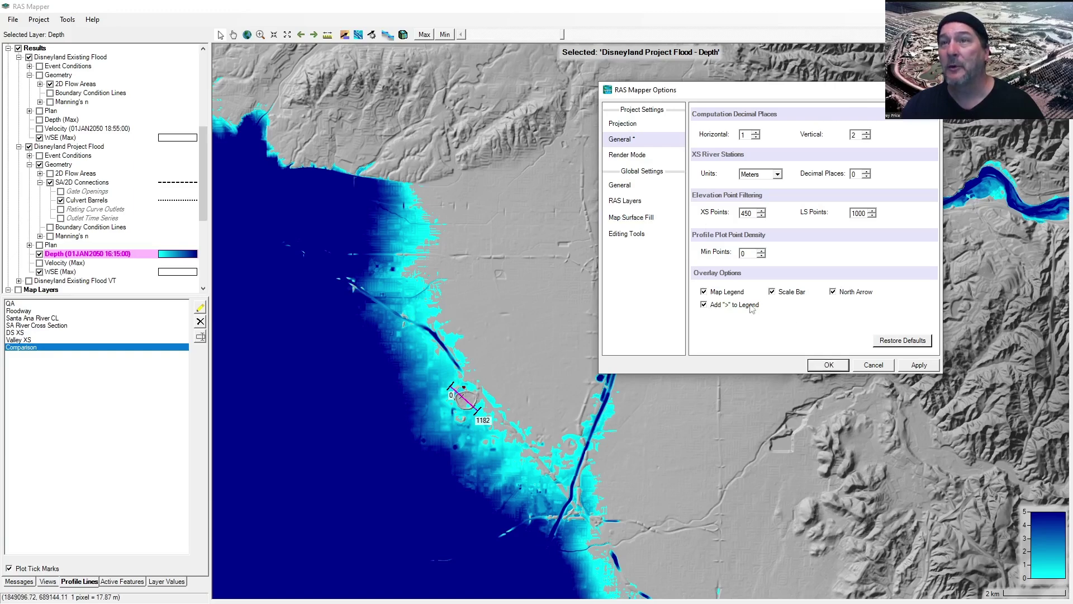
pyautogui.click(829, 365)
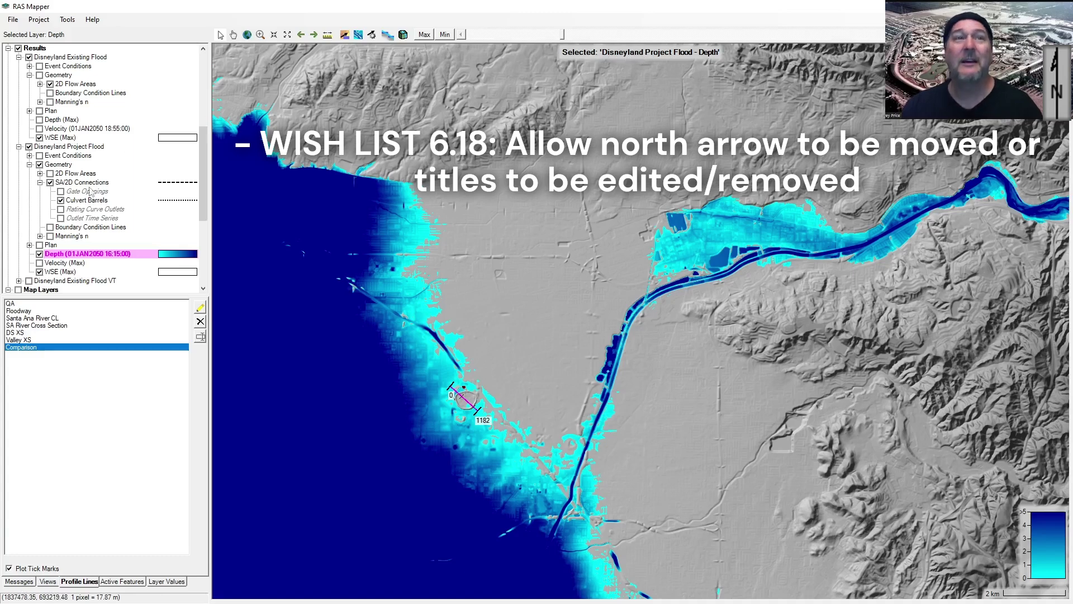
pyautogui.click(48, 290)
pyautogui.click(49, 289)
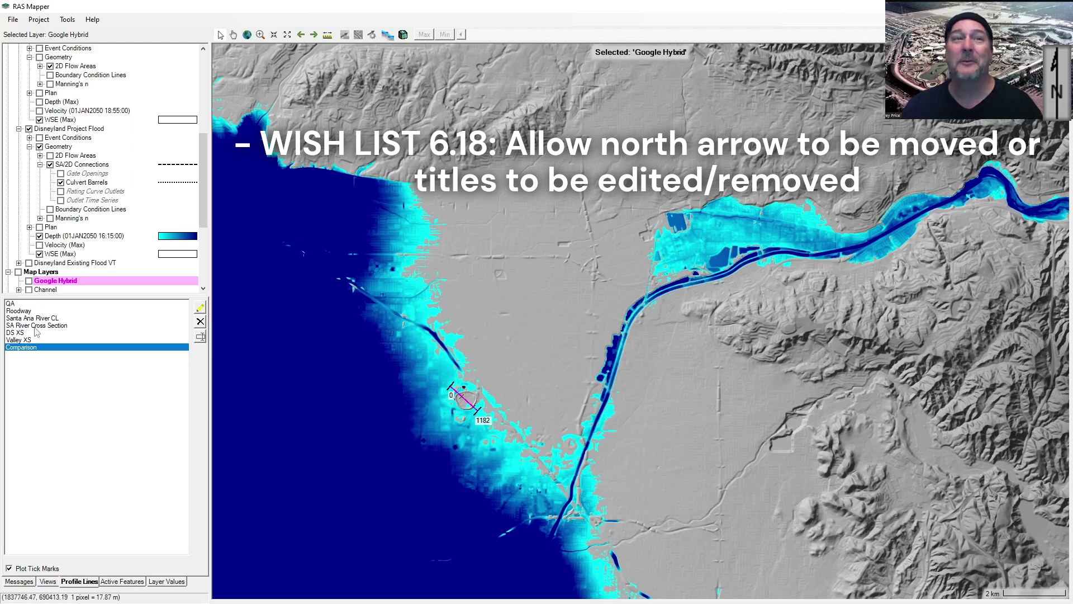
pyautogui.click(63, 237)
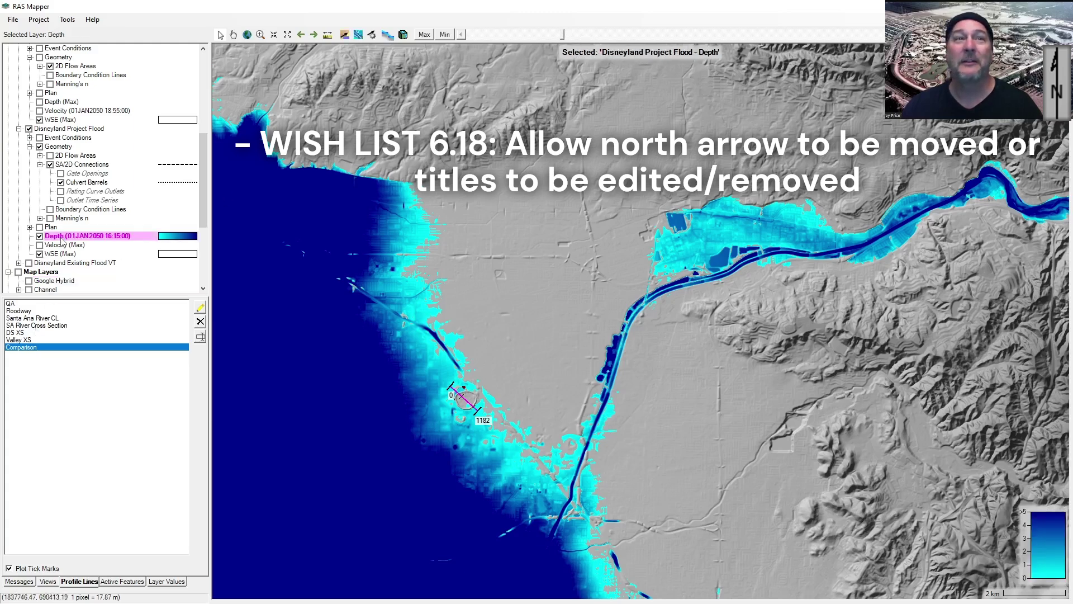
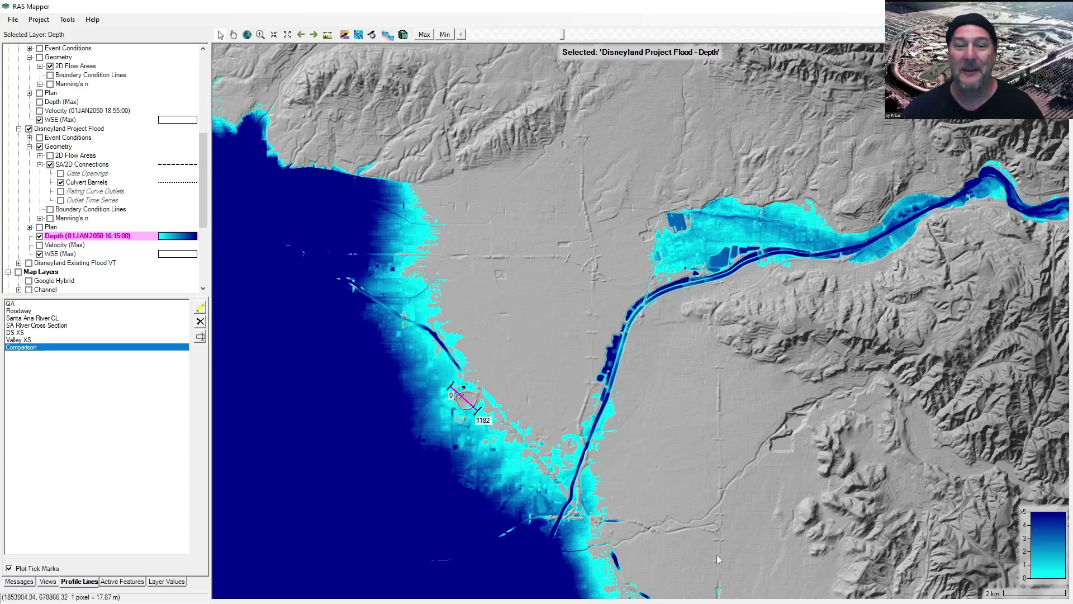
# Step: Set the project's water surface rendering mode to Horizontal
pyautogui.click(388, 35)
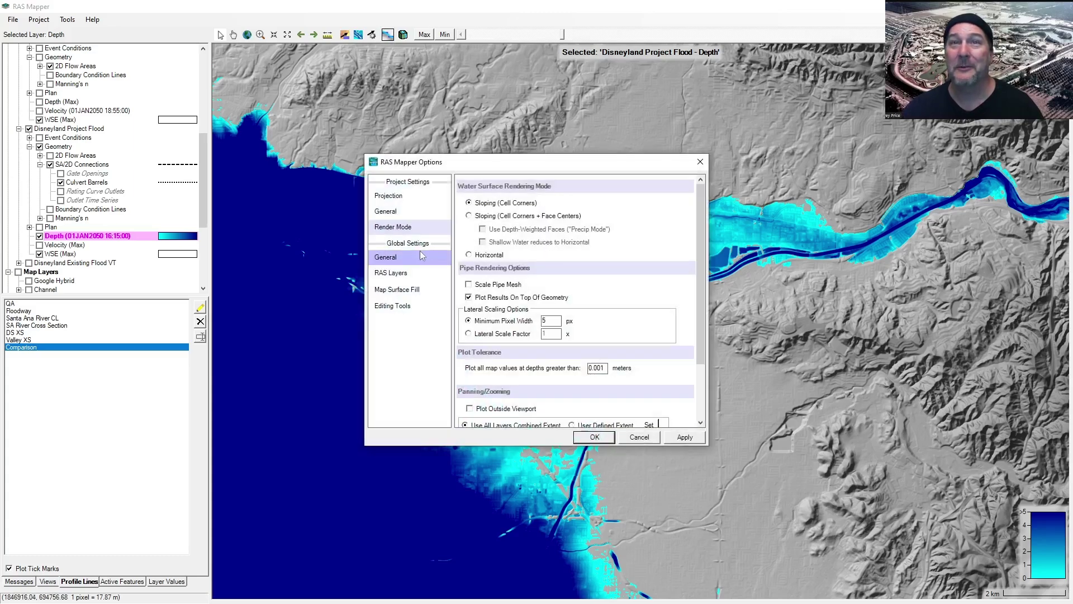
pyautogui.moveTo(514, 165); pyautogui.dragTo(757, 279)
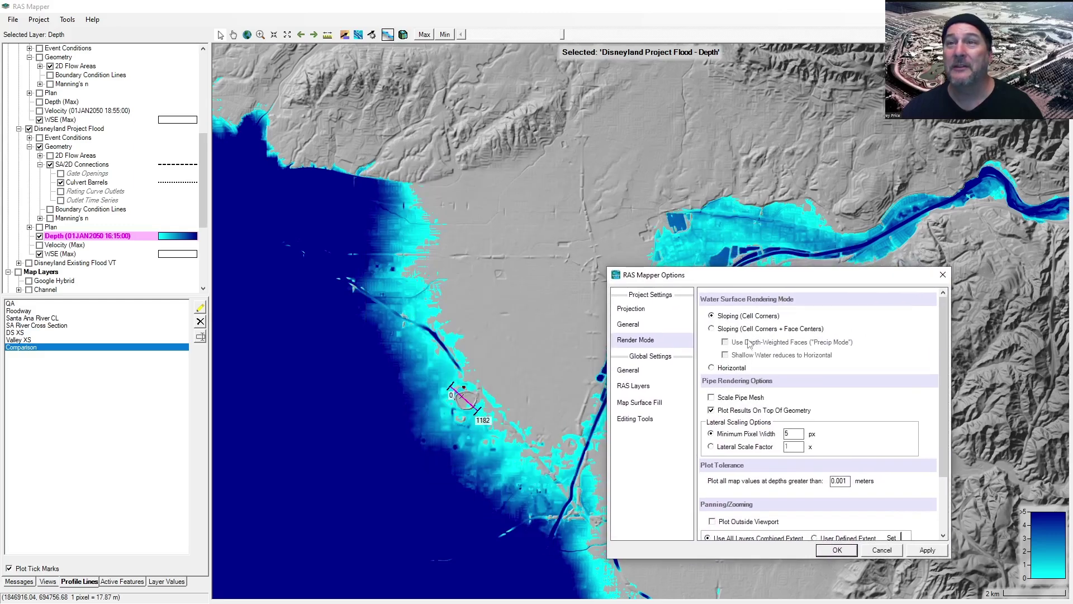
pyautogui.click(712, 367)
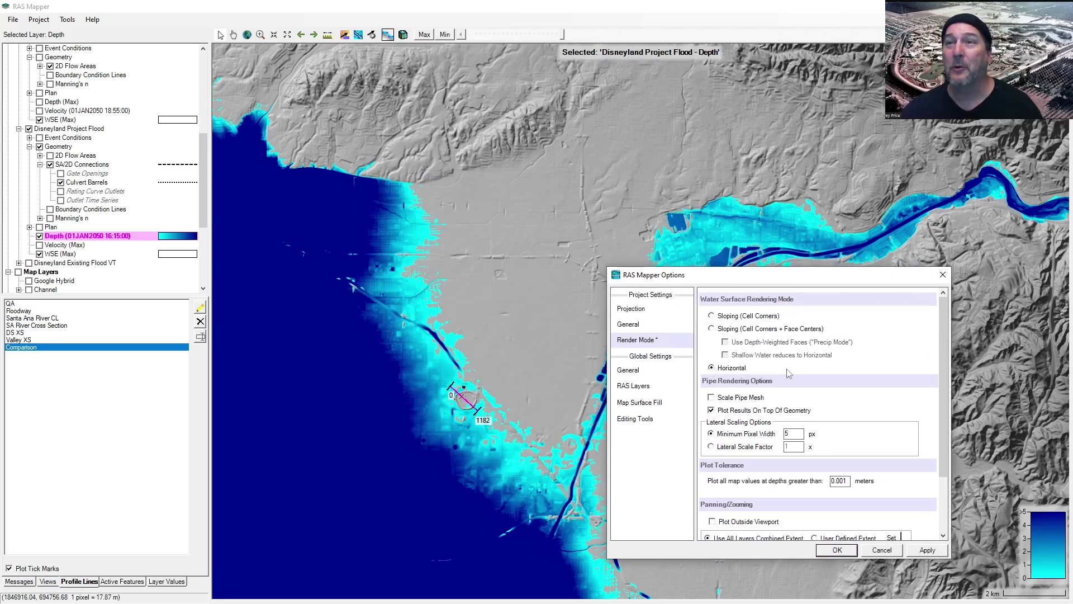
pyautogui.click(837, 549)
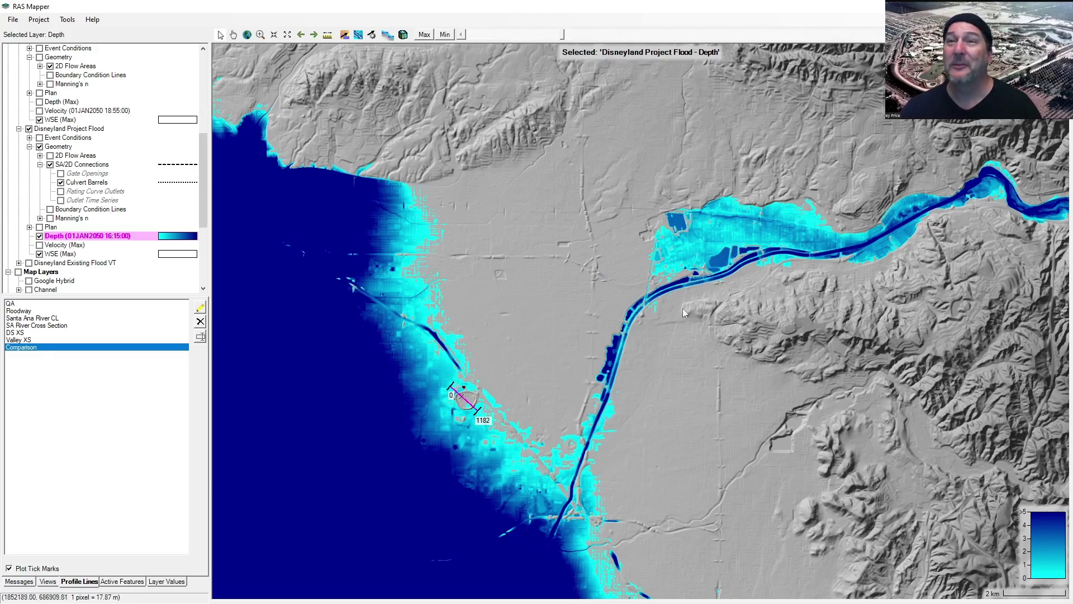
# Step: Change the Disneyland Project Flood depth map time to 01JAN2050 15:30:00 for a closer view of the flooded area along the river
pyautogui.scroll(4, 663, 280)
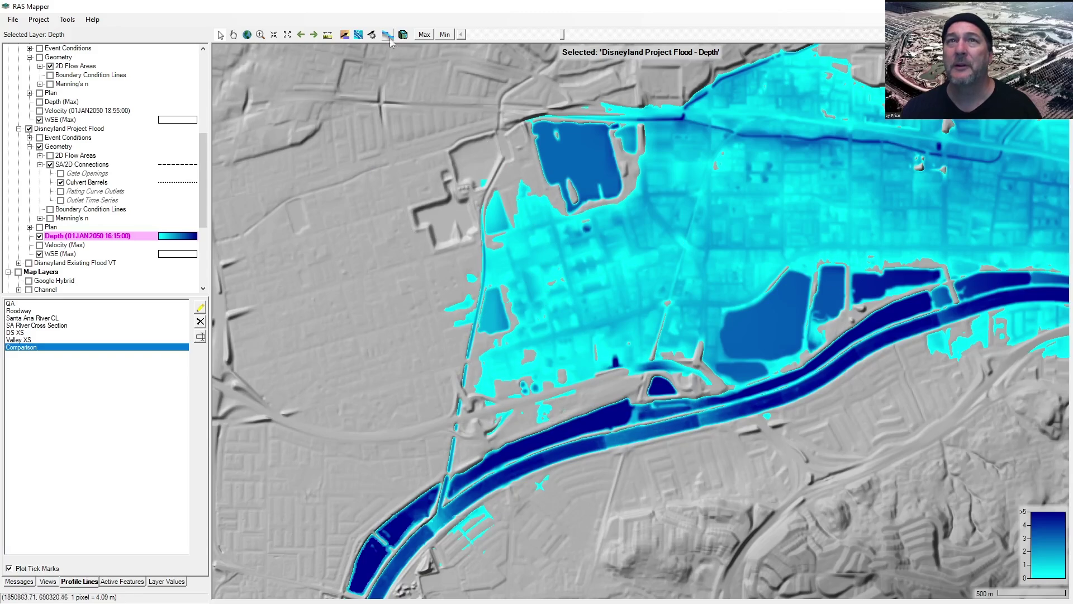
pyautogui.click(387, 34)
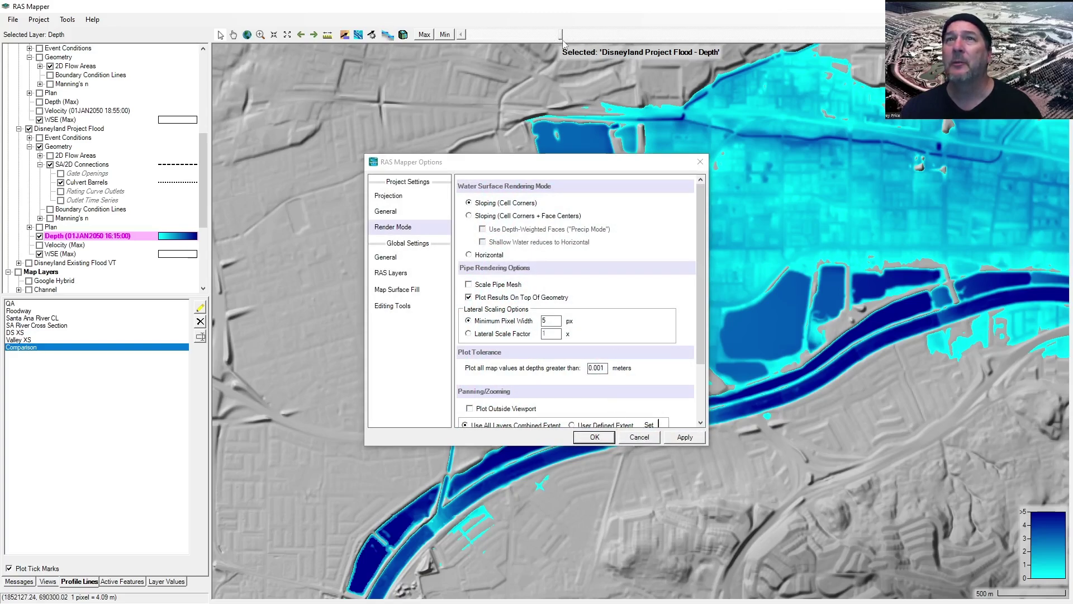
pyautogui.moveTo(560, 35); pyautogui.dragTo(548, 35)
pyautogui.press('Escape')
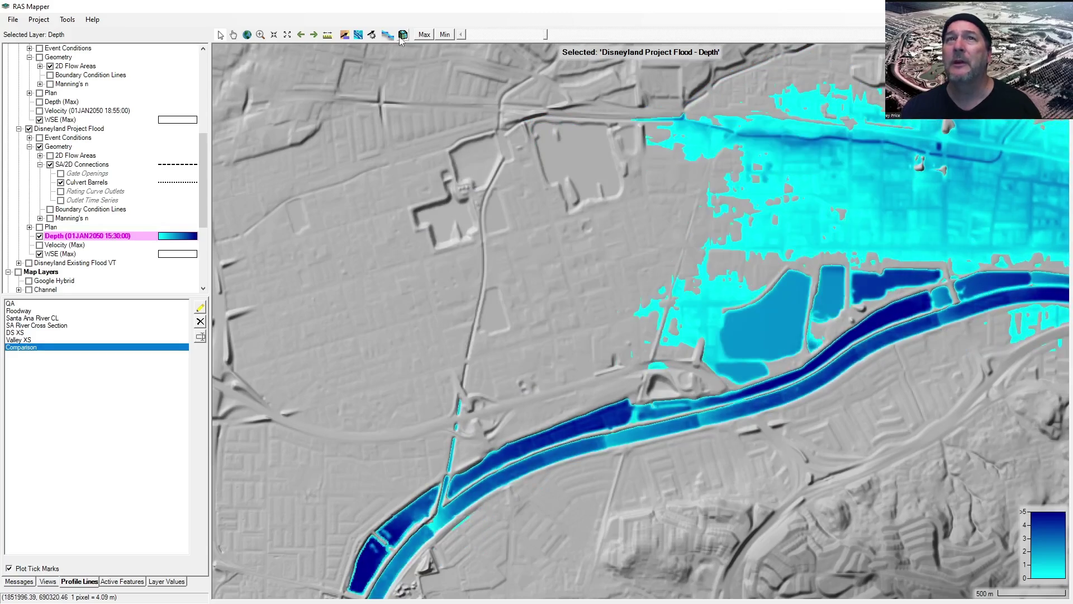
# Step: Apply the Horizontal water surface rendering mode for comparison and switch to Sloping (Cell Corners + Face Centers)
pyautogui.click(387, 35)
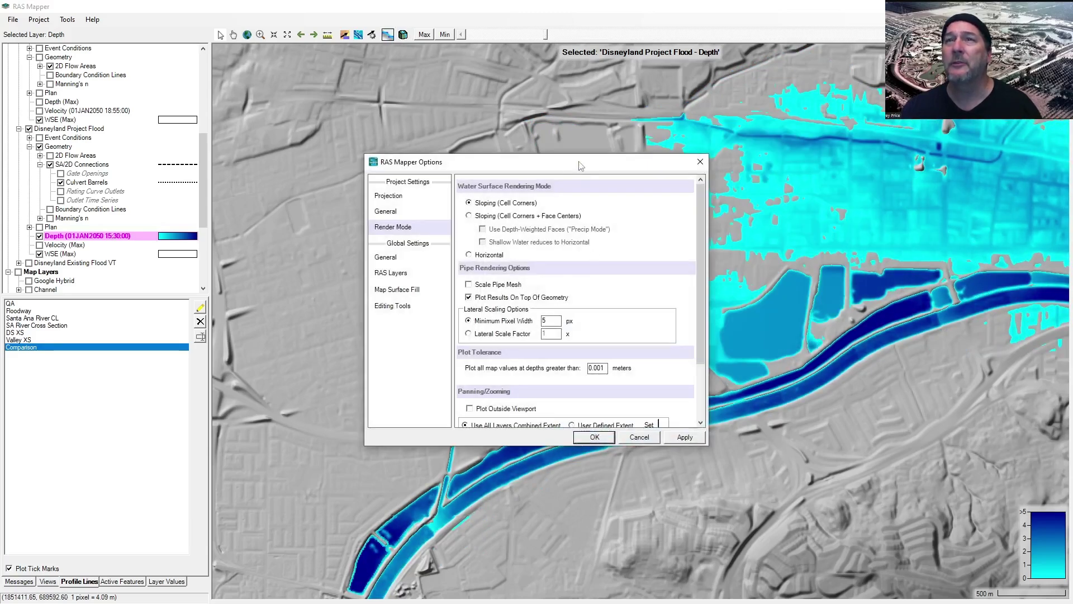
pyautogui.moveTo(576, 155); pyautogui.dragTo(459, 151)
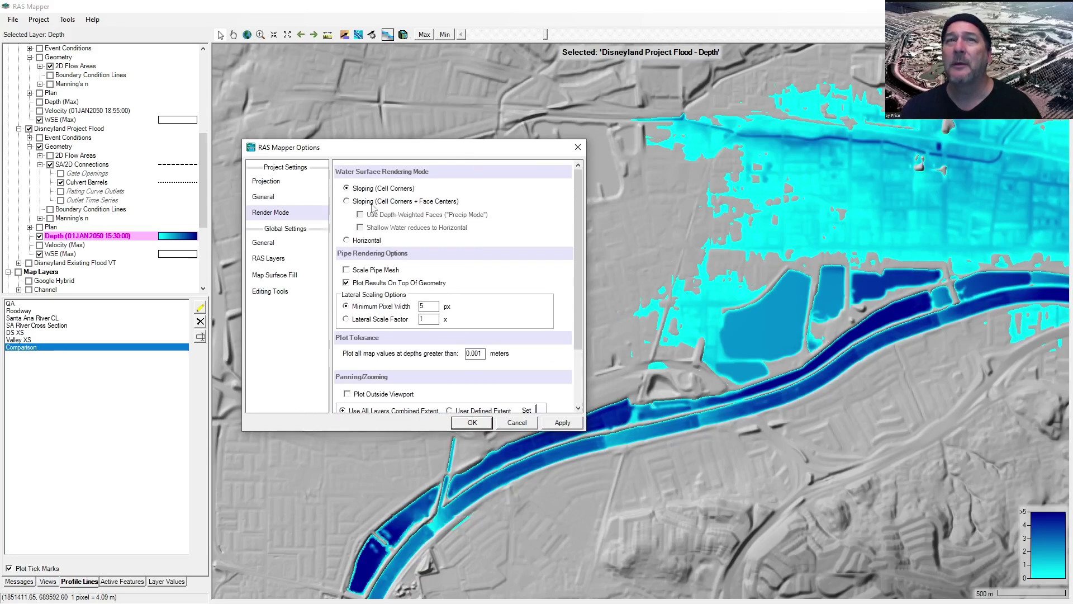
pyautogui.click(360, 240)
pyautogui.click(561, 423)
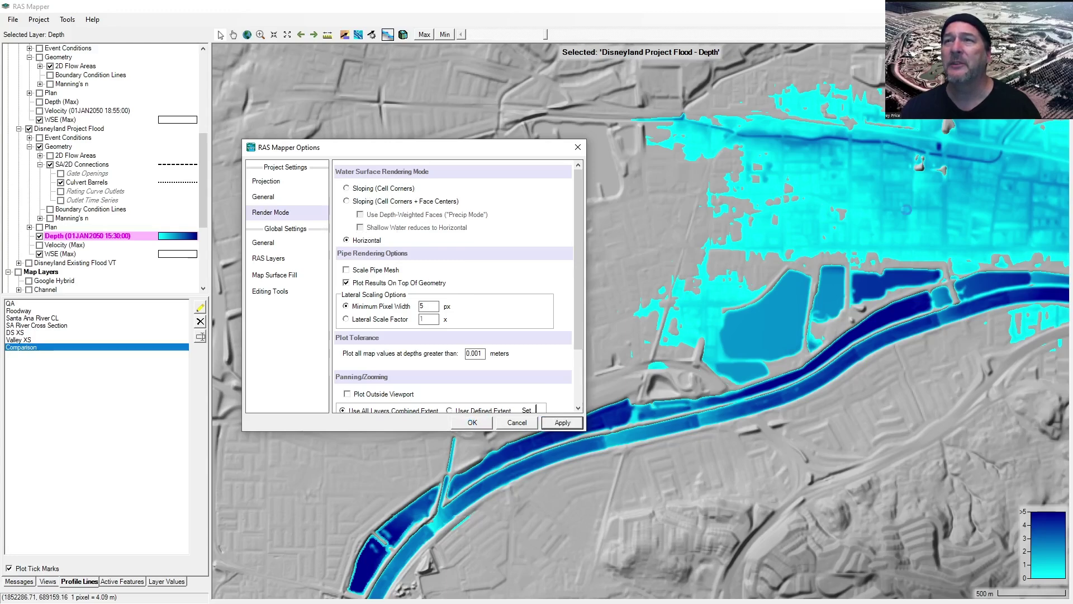
pyautogui.click(472, 423)
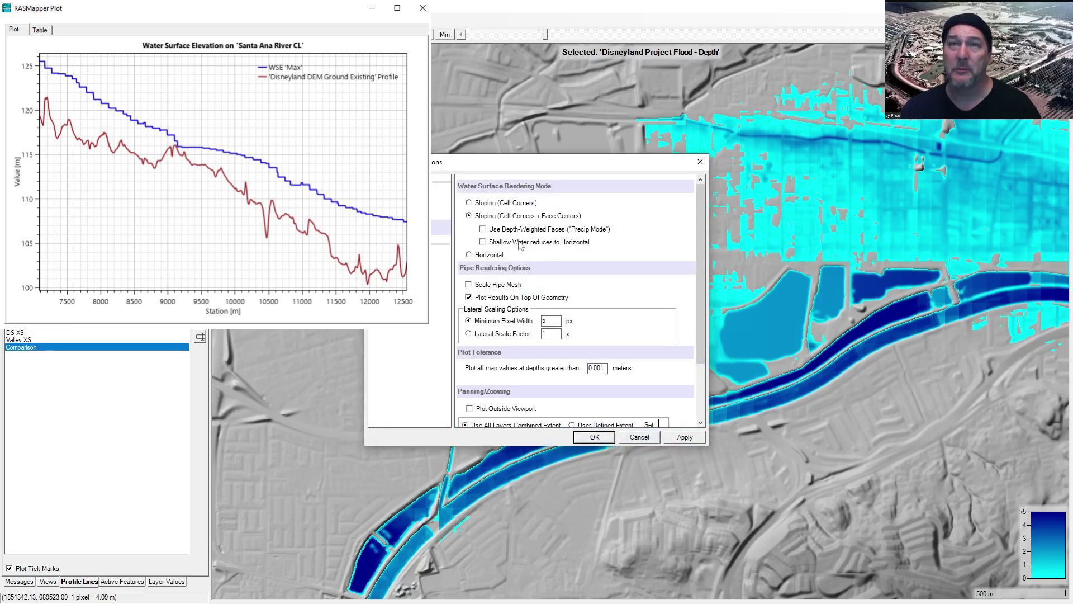
pyautogui.click(595, 436)
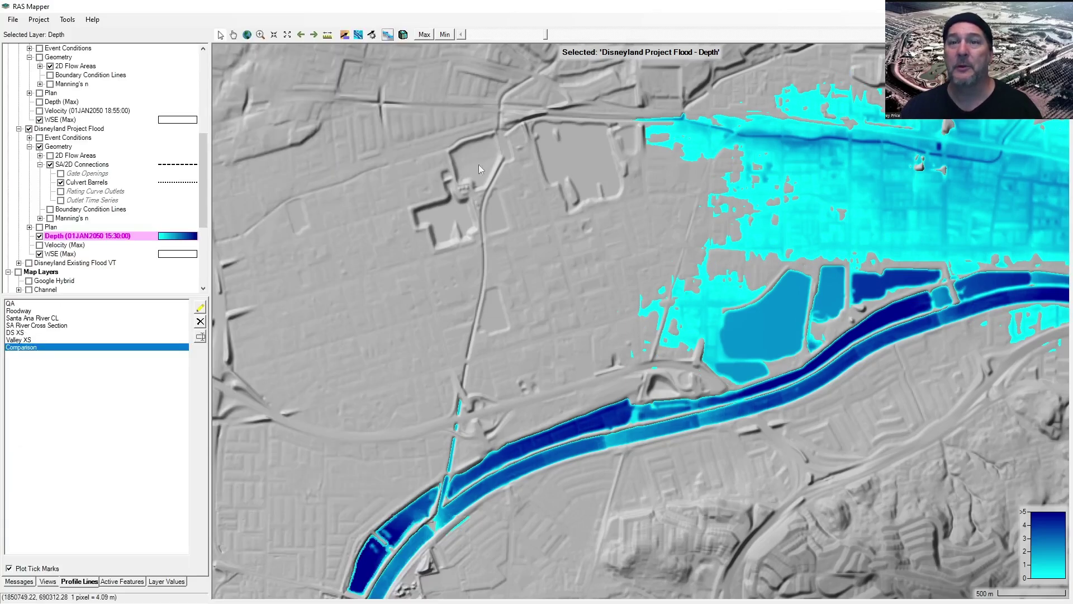
# Step: Set the render mode's plot tolerance to depths greater than 0.1 meters and apply it
pyautogui.click(387, 34)
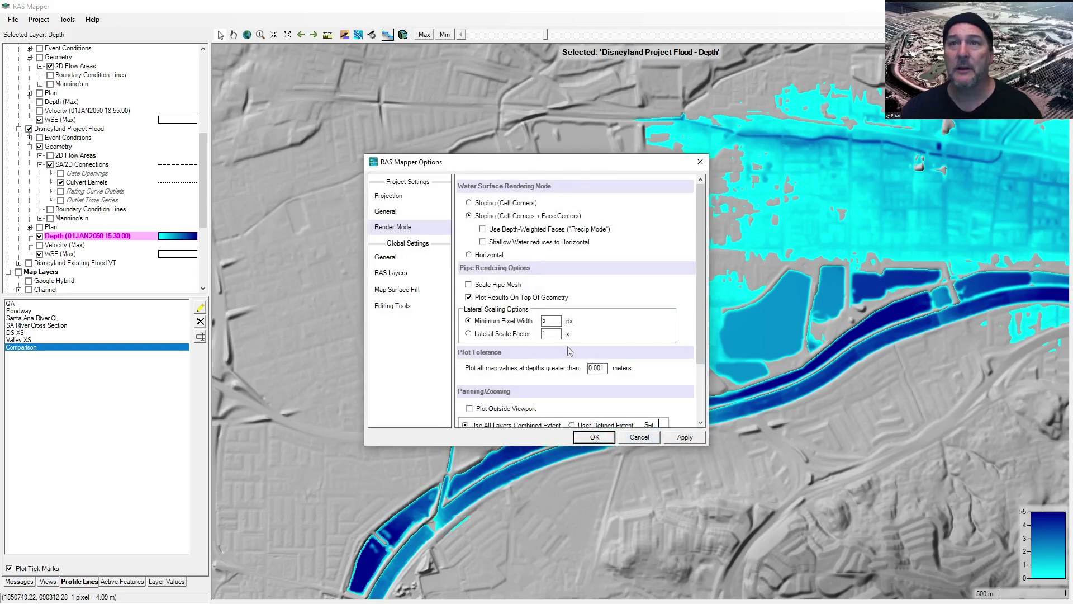
pyautogui.doubleClick(595, 368)
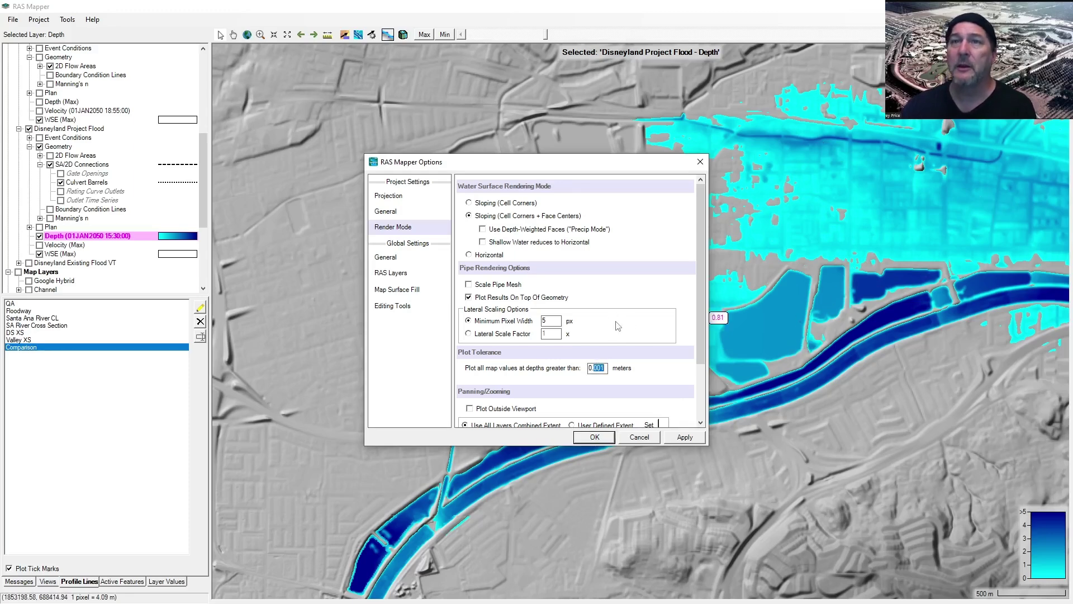
pyautogui.write('0.1')
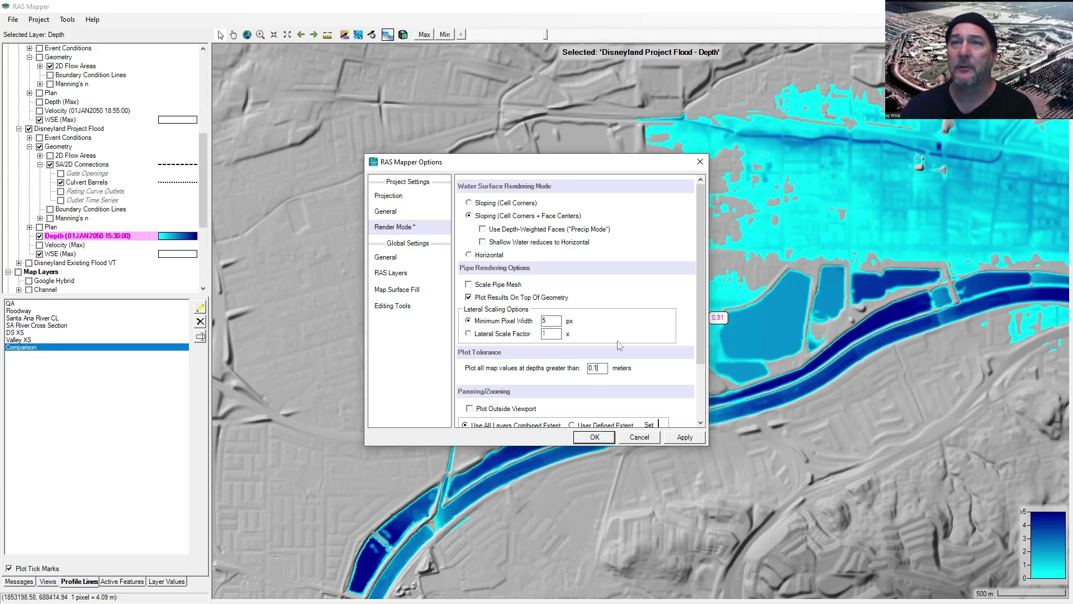
pyautogui.click(673, 437)
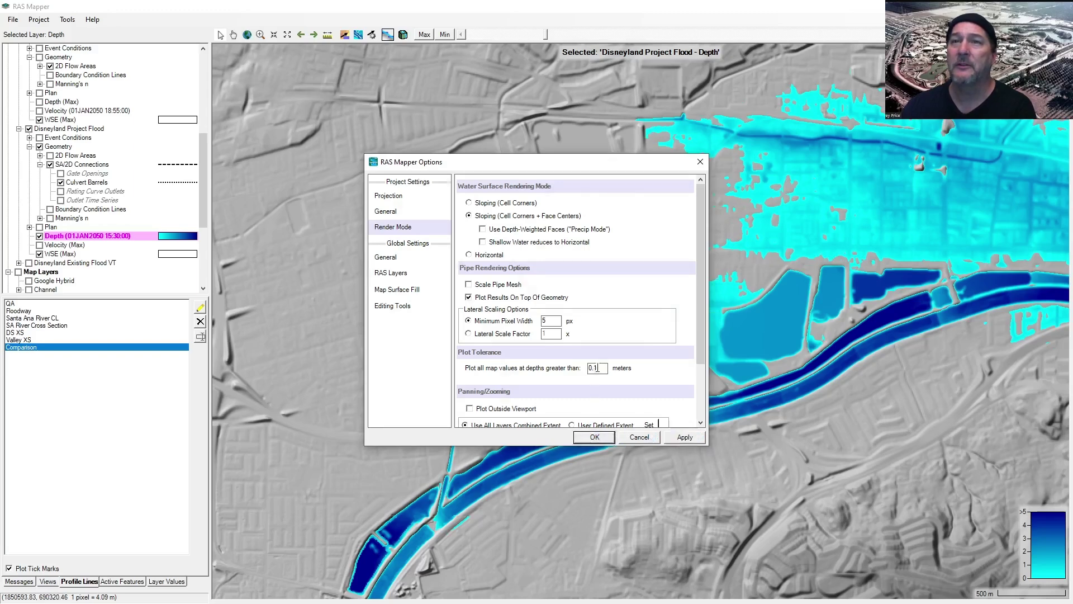
# Step: Set the plot tolerance so only depths greater than 1 meter are mapped, and confirm the options
pyautogui.doubleClick(597, 367)
pyautogui.write('1')
pyautogui.click(677, 439)
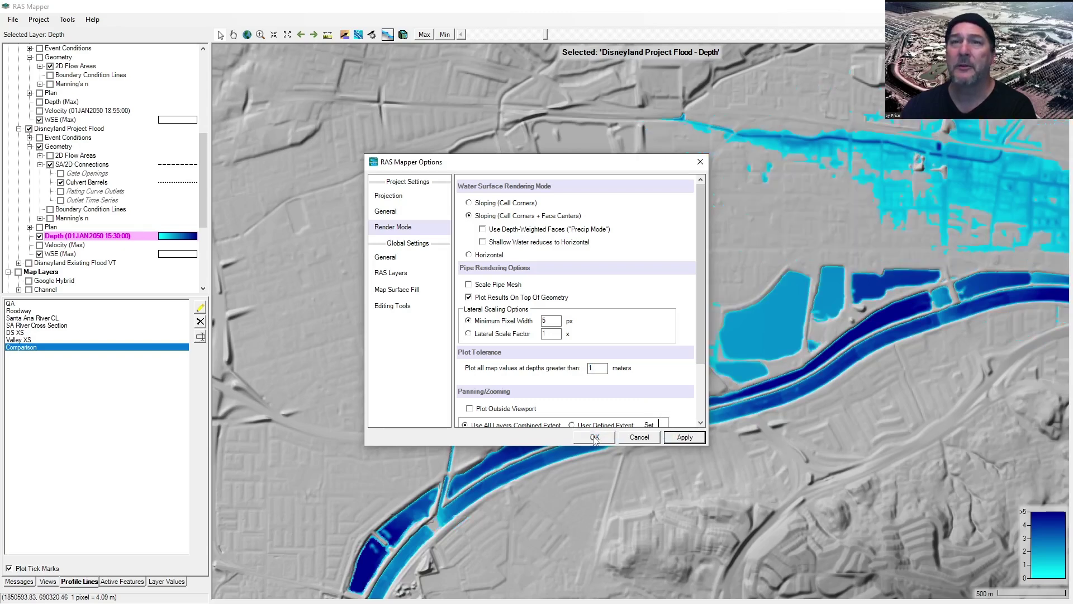
pyautogui.click(594, 437)
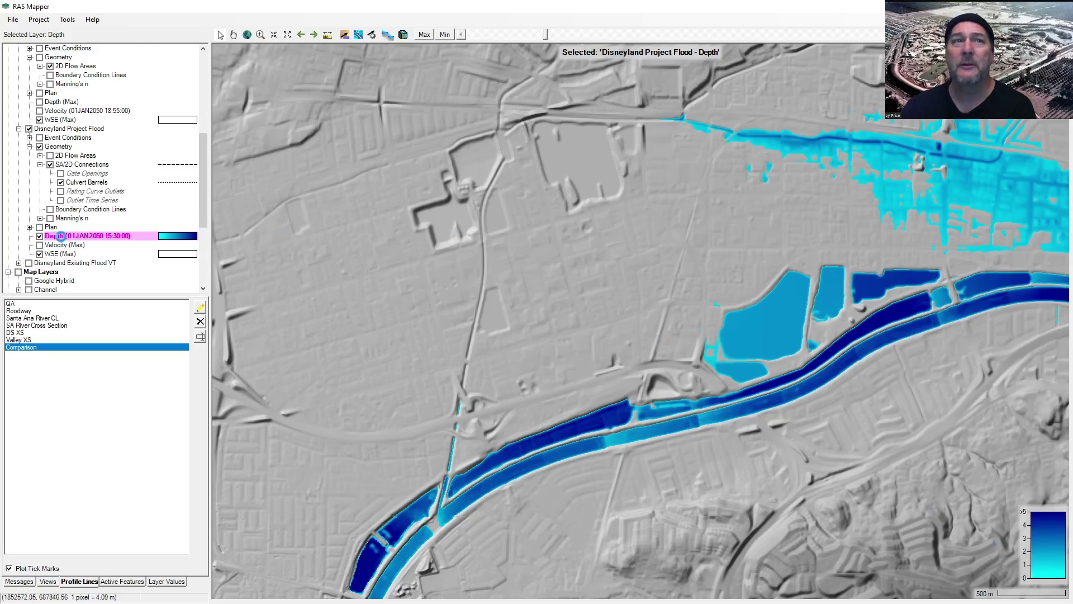
# Step: Change the Disneyland Project Flood Depth layer's surface symbology to Discrete and close its properties
pyautogui.doubleClick(60, 235)
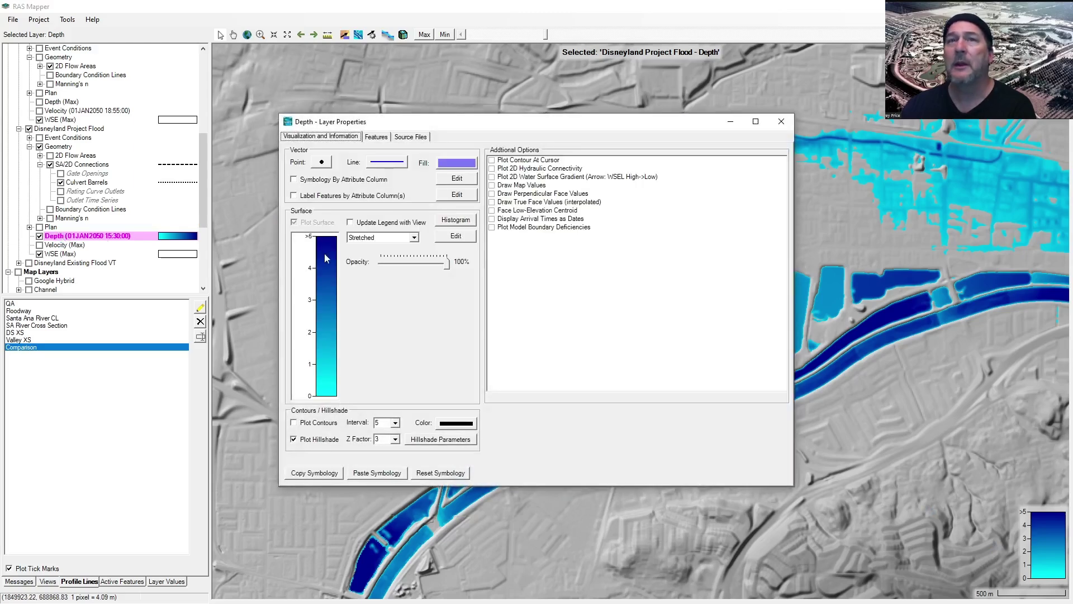
pyautogui.click(327, 324)
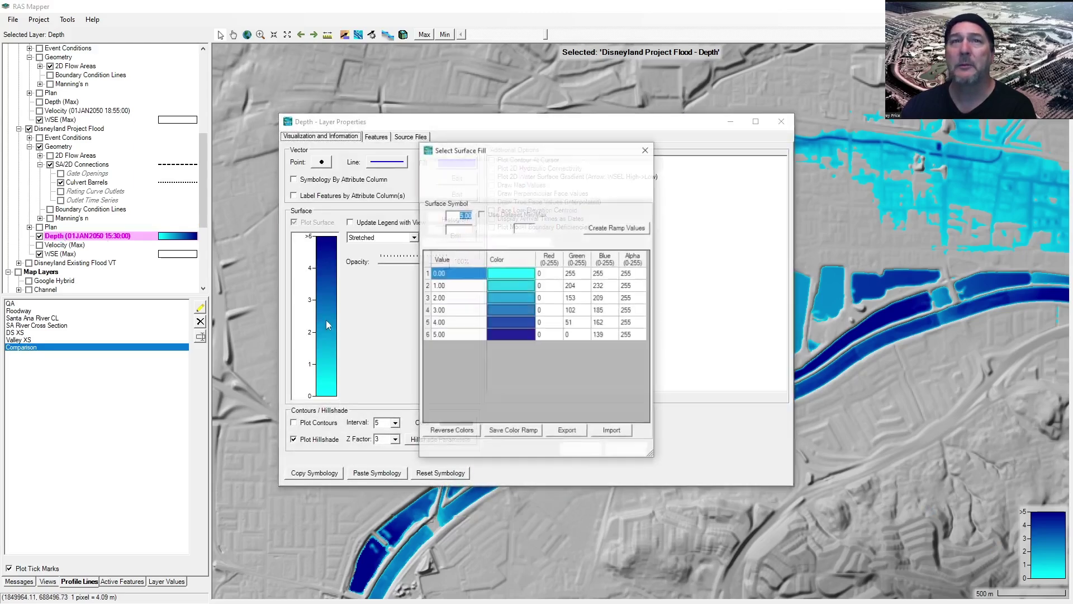
pyautogui.click(645, 150)
pyautogui.click(391, 237)
pyautogui.click(390, 254)
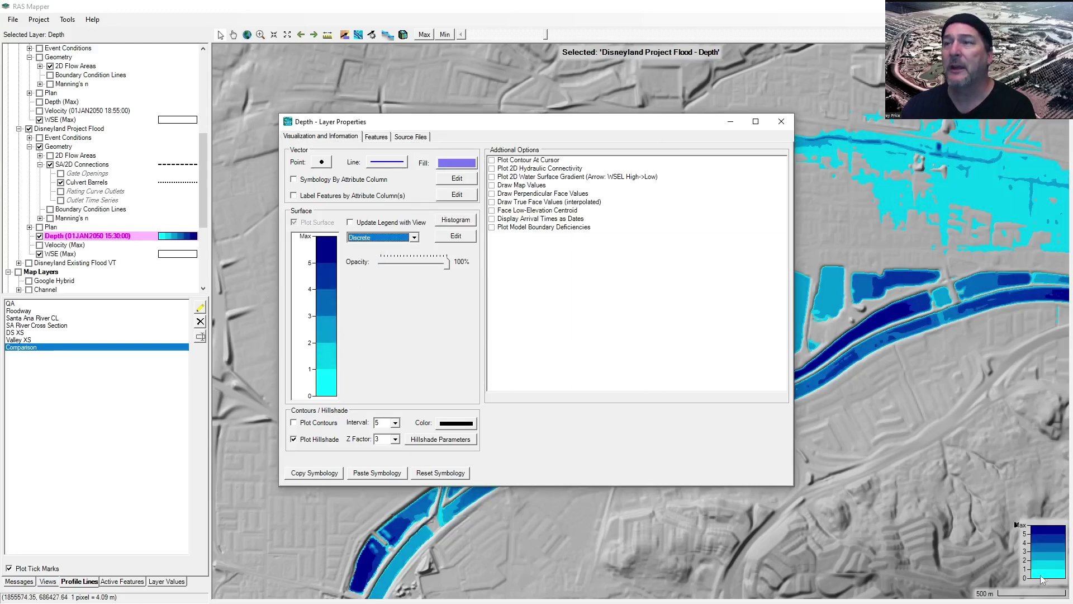
pyautogui.click(781, 121)
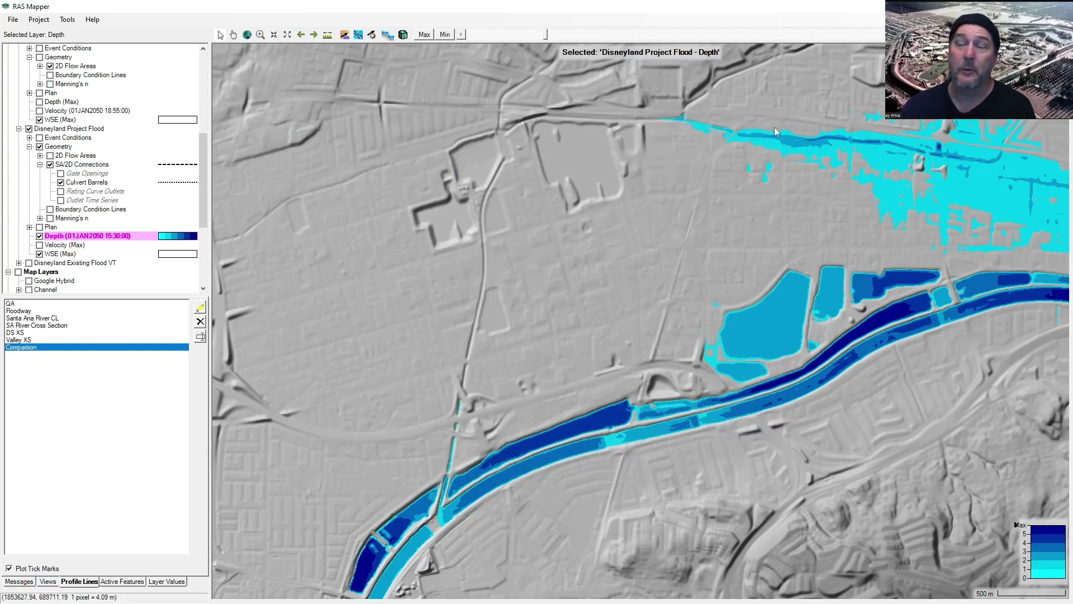
# Step: Check the plot tolerance in the render mode options and cancel without changing it
pyautogui.moveTo(891, 303); pyautogui.dragTo(731, 303)
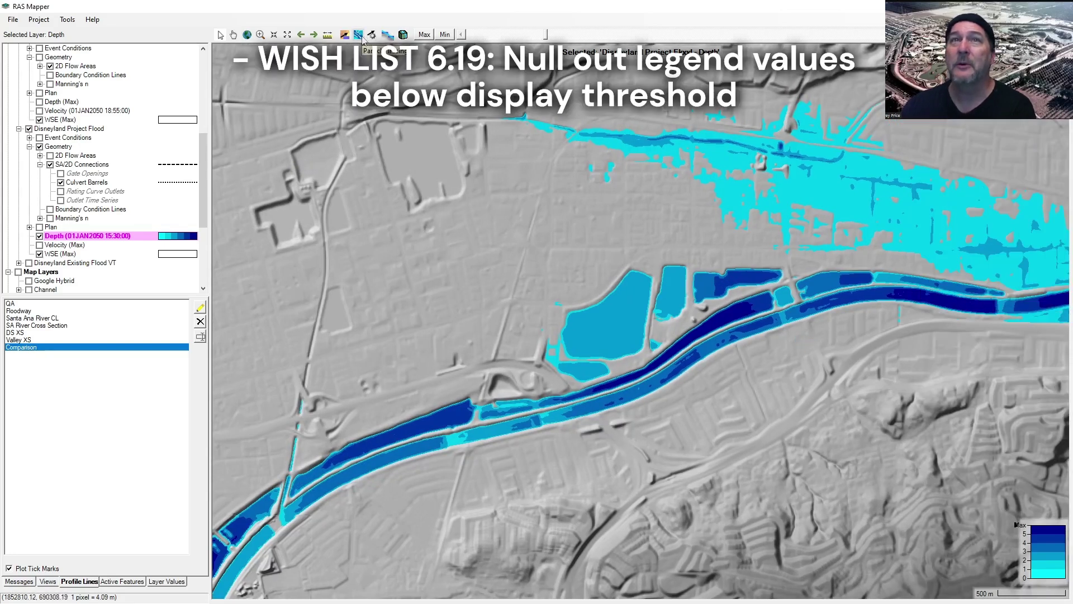
pyautogui.click(388, 35)
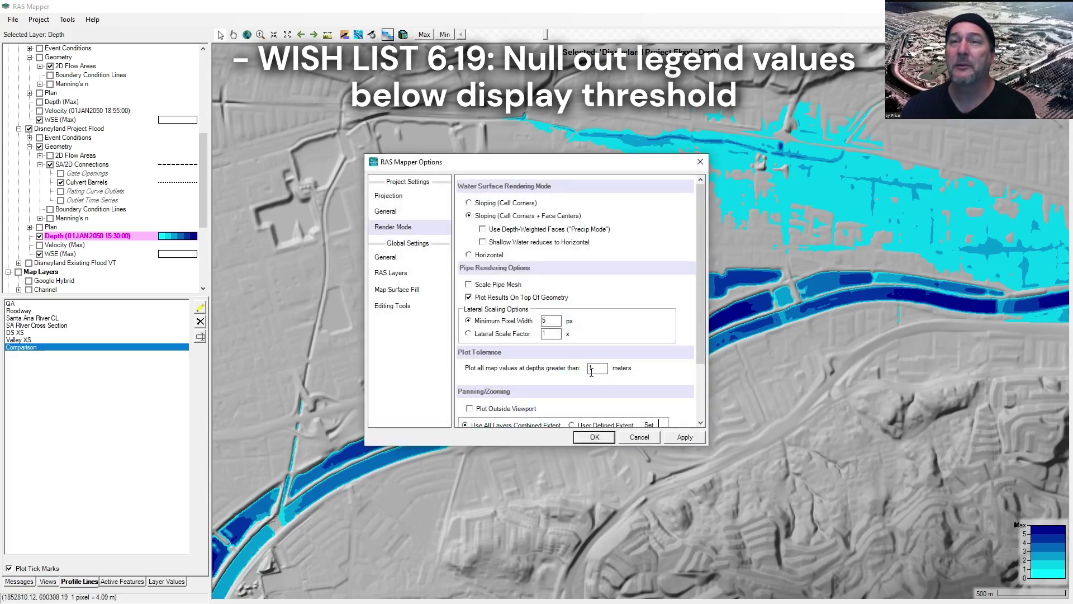
pyautogui.click(653, 439)
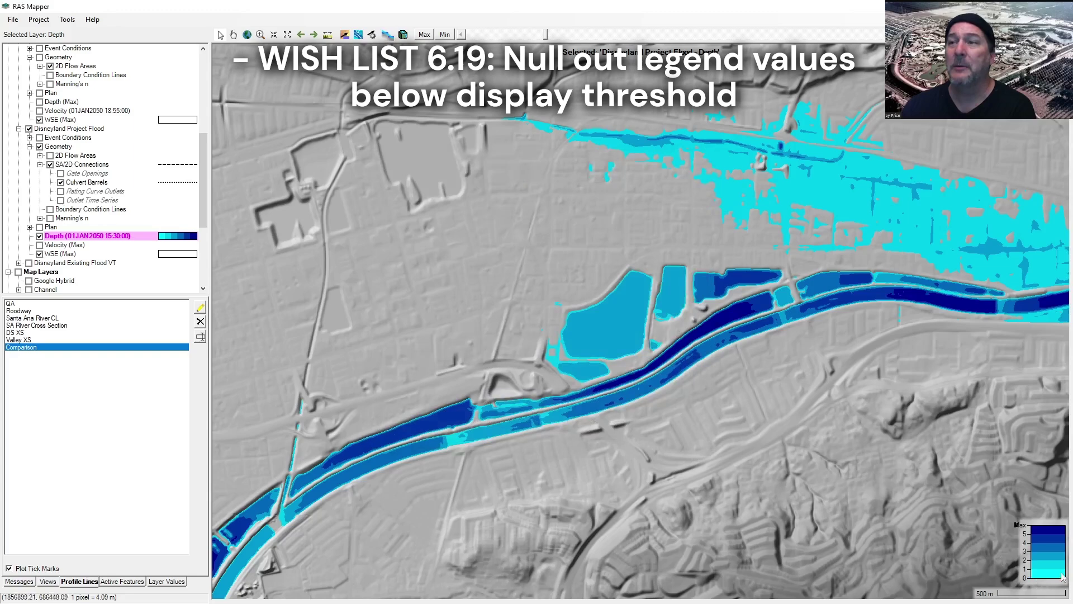
# Step: Make the 0.00 depth class transparent by setting its alpha to 0 in the Depth layer's surface fill
pyautogui.doubleClick(69, 240)
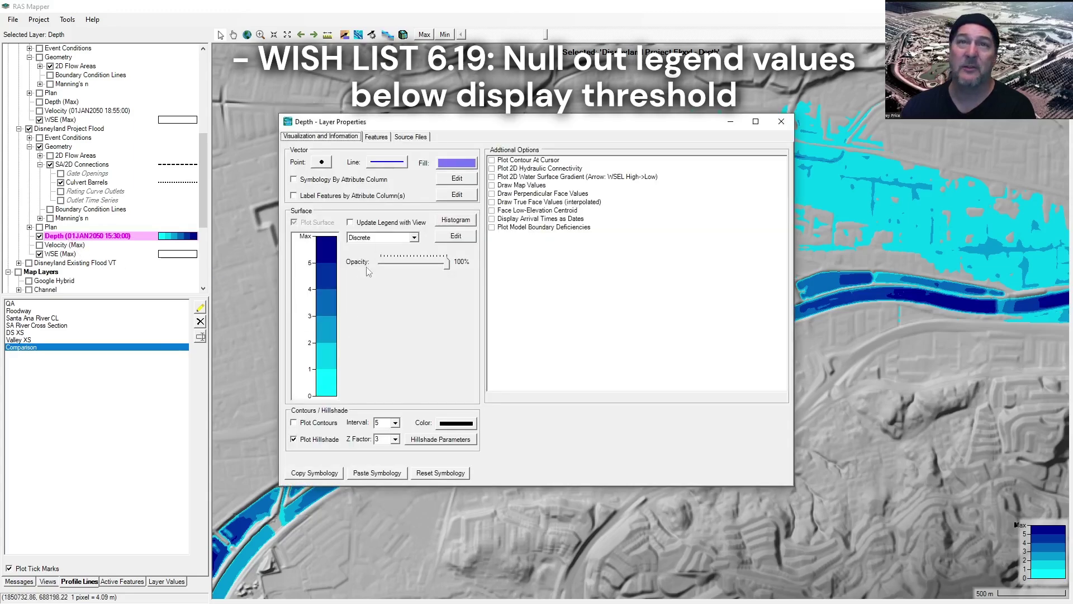
pyautogui.click(323, 375)
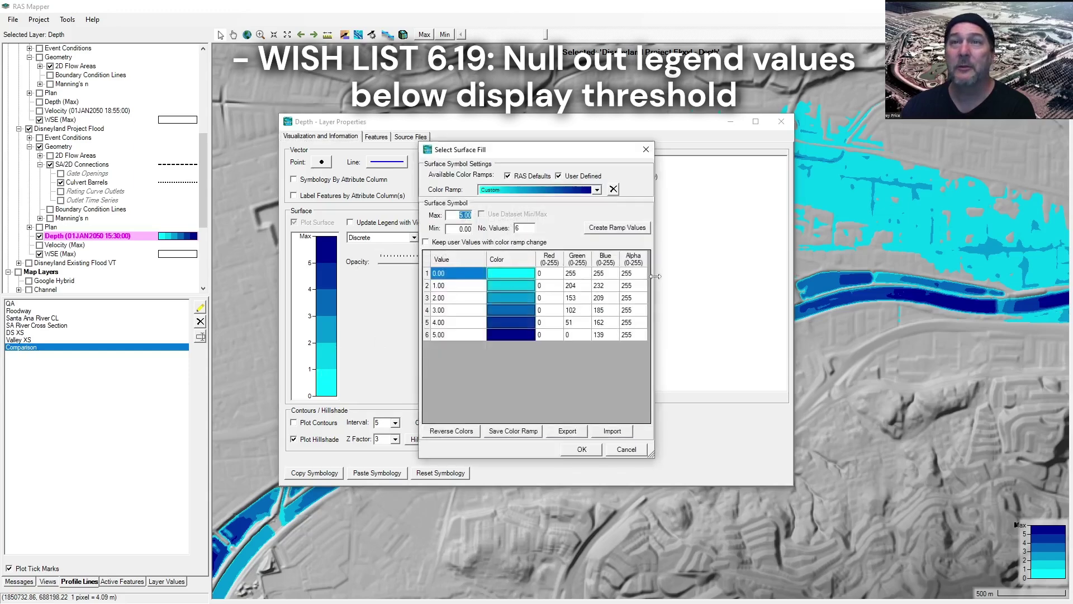
pyautogui.click(632, 273)
pyautogui.write('0')
pyautogui.press('Return')
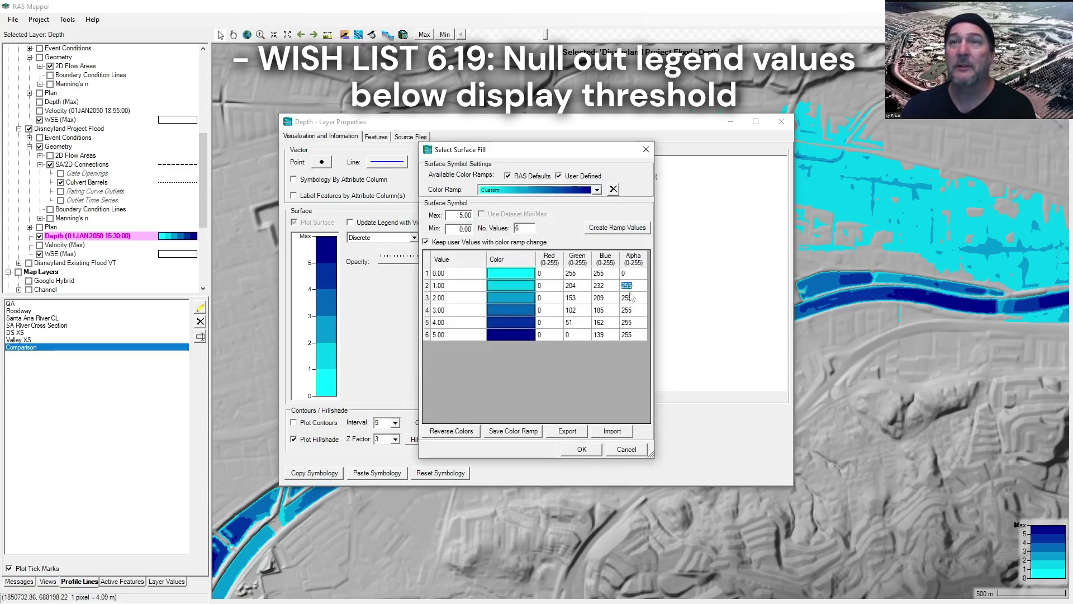
pyautogui.click(576, 452)
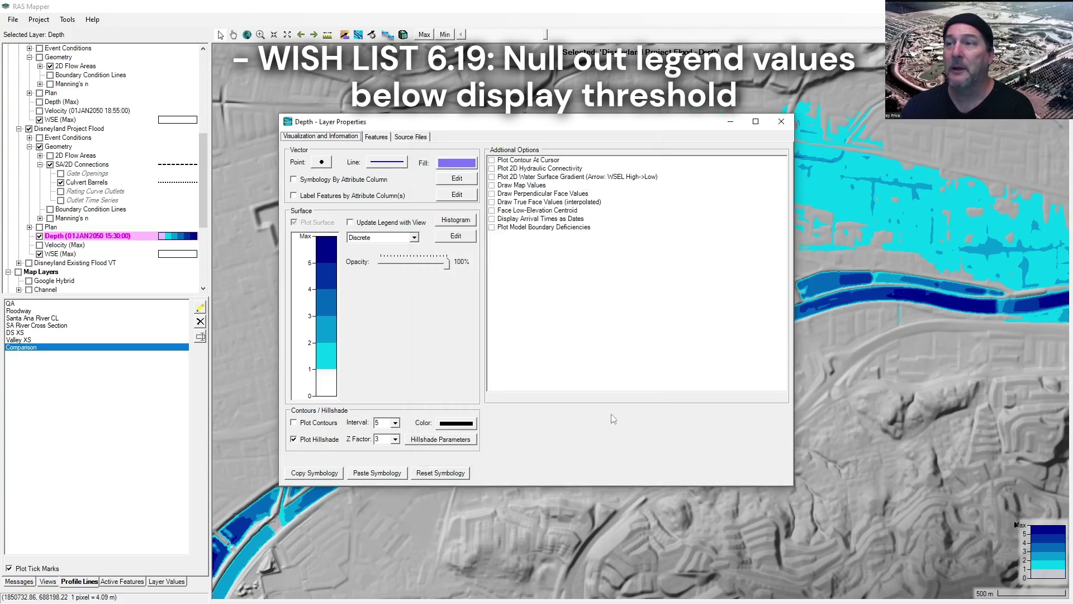
pyautogui.click(781, 121)
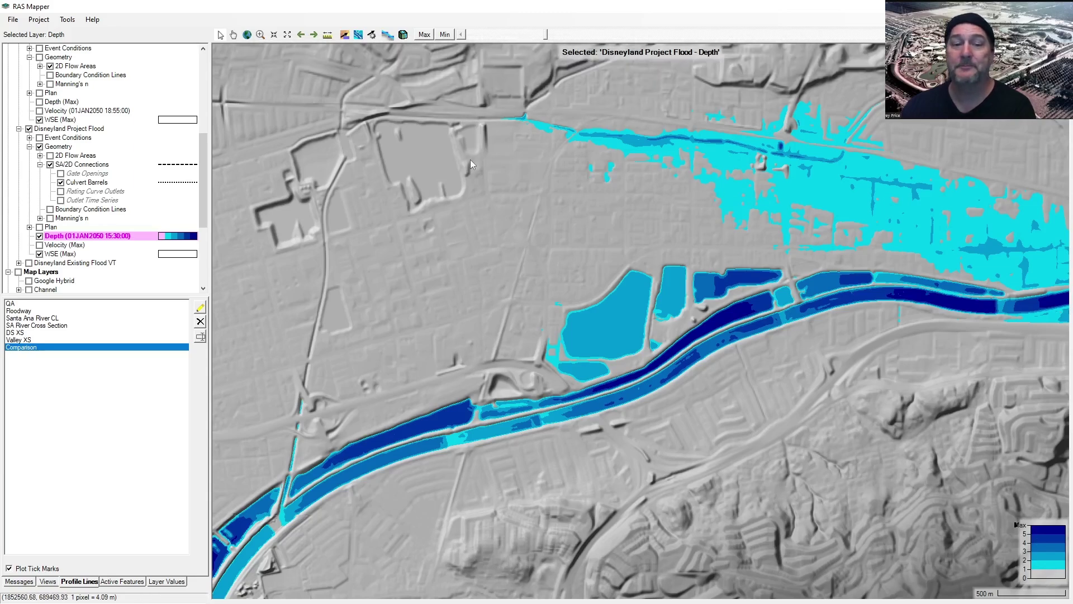
# Step: Set the plot tolerance to map values at depths greater than 0.001 meters, and confirm the options
pyautogui.click(388, 36)
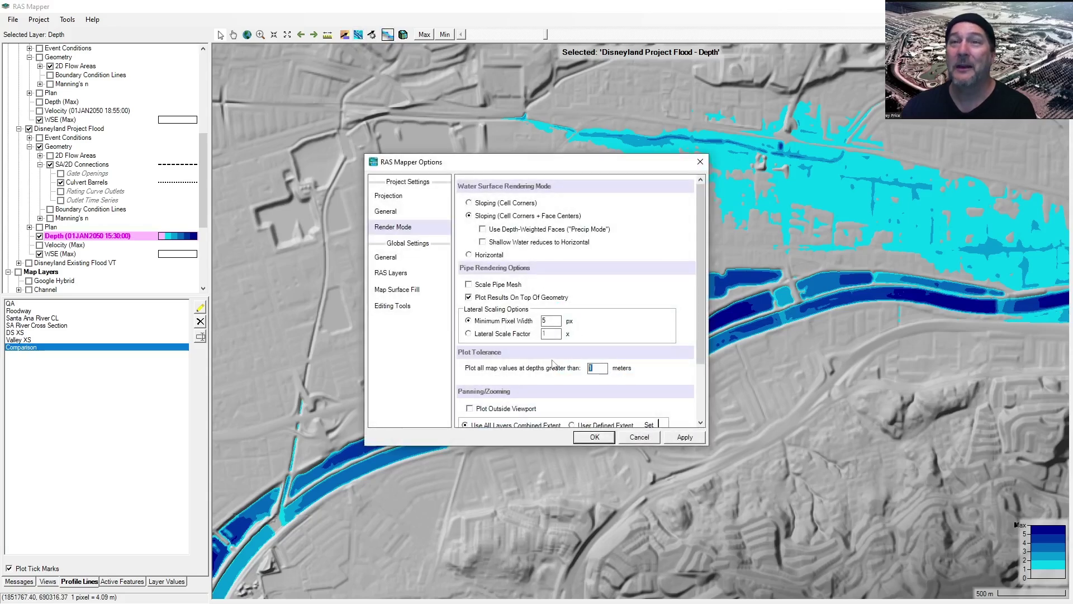
pyautogui.write('.001')
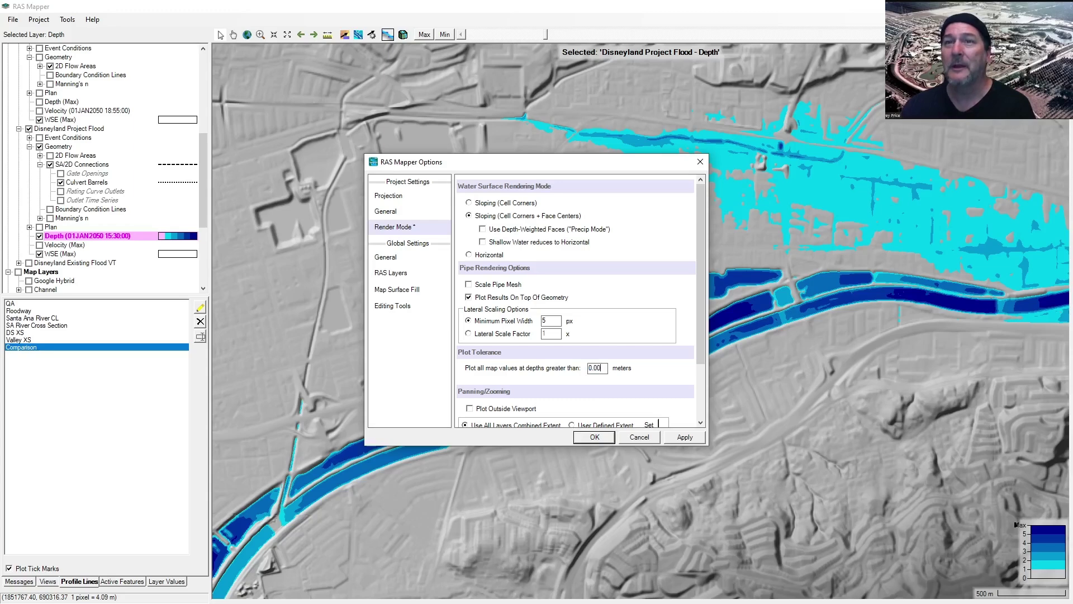
pyautogui.click(683, 439)
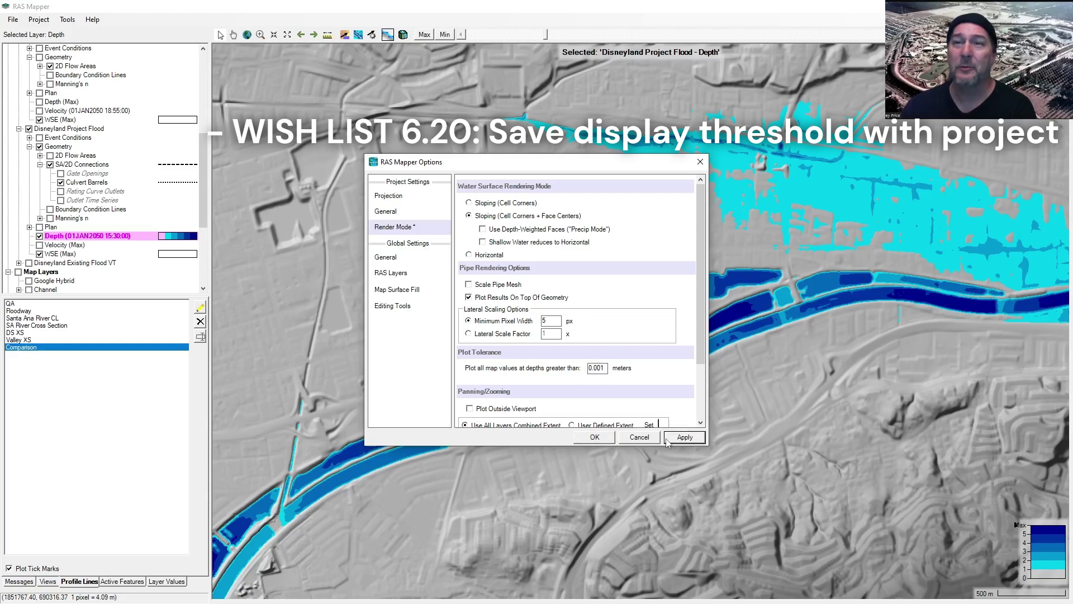
pyautogui.click(603, 439)
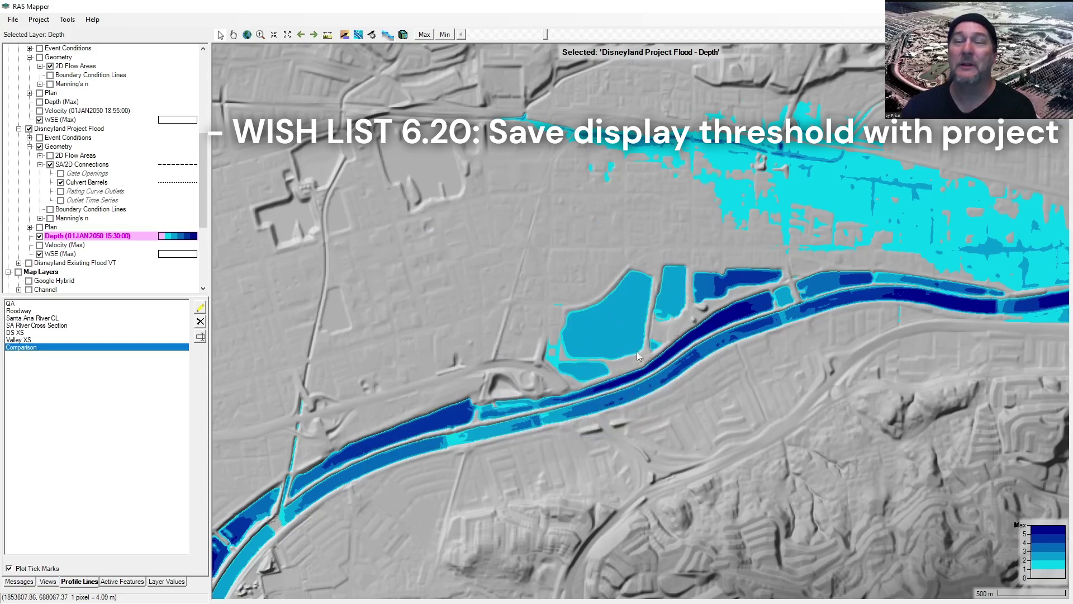
# Step: Display the maximum profile of the Disneyland Project Flood Depth layer and examine the flooding between the river and the coast
pyautogui.moveTo(639, 349)
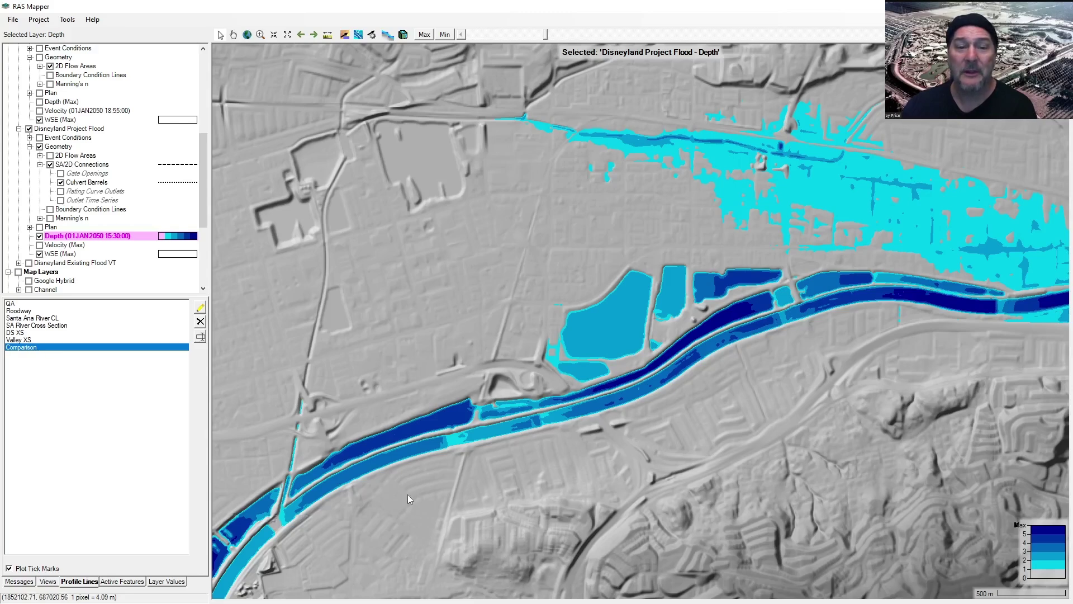
pyautogui.scroll(-2, 529, 420)
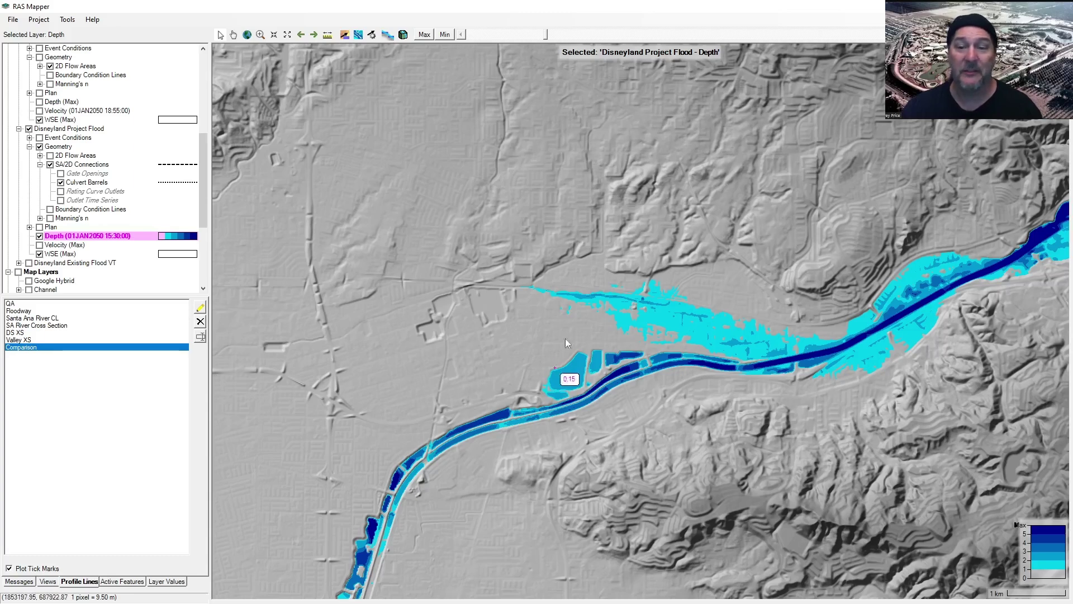
pyautogui.moveTo(564, 345)
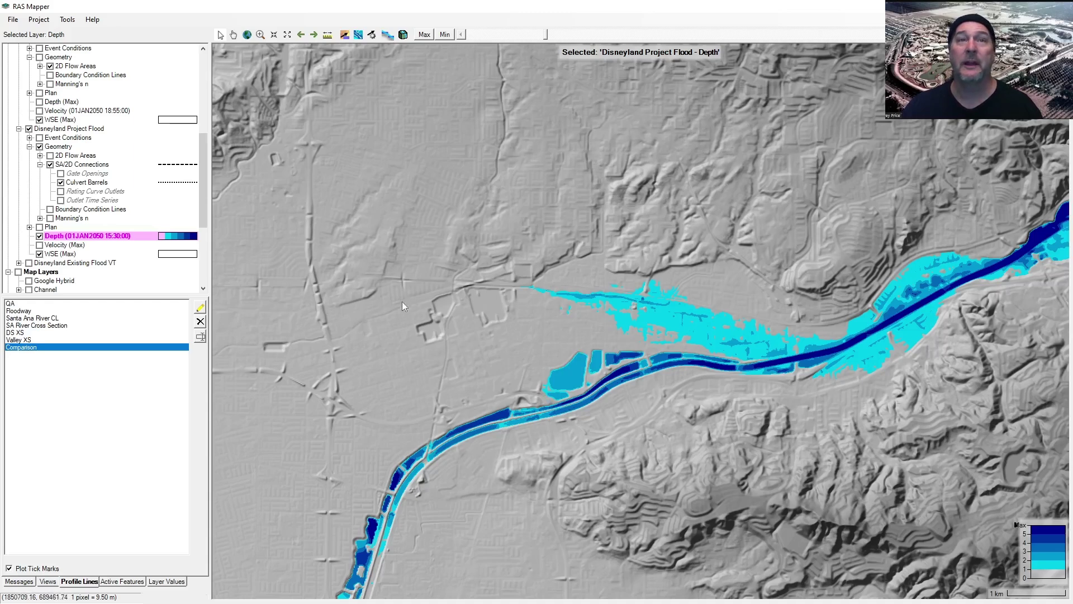
pyautogui.scroll(-1, 402, 258)
pyautogui.scroll(-2, 439, 318)
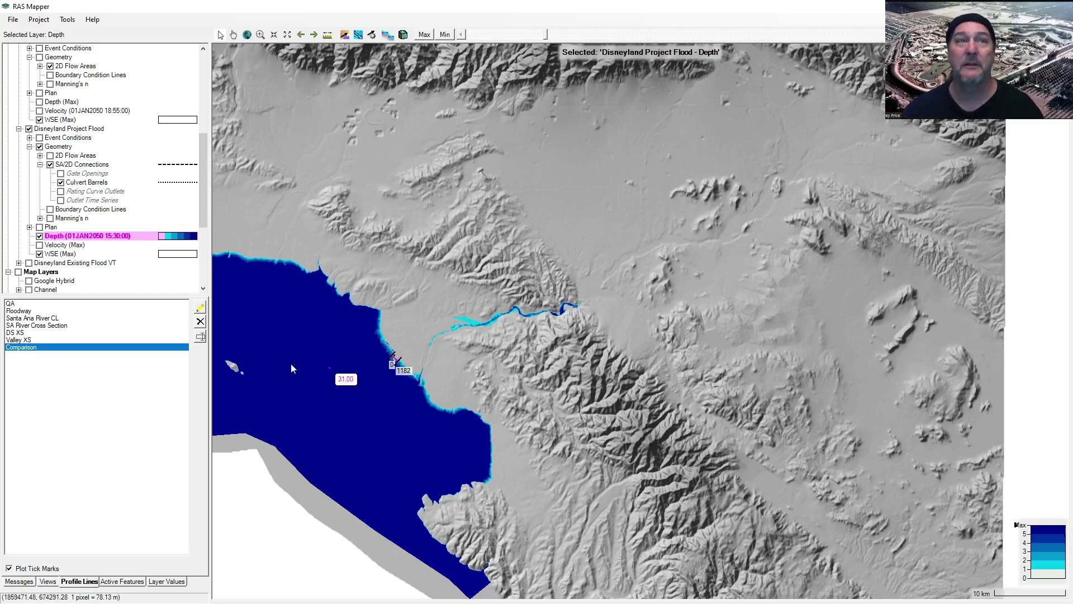
pyautogui.click(424, 35)
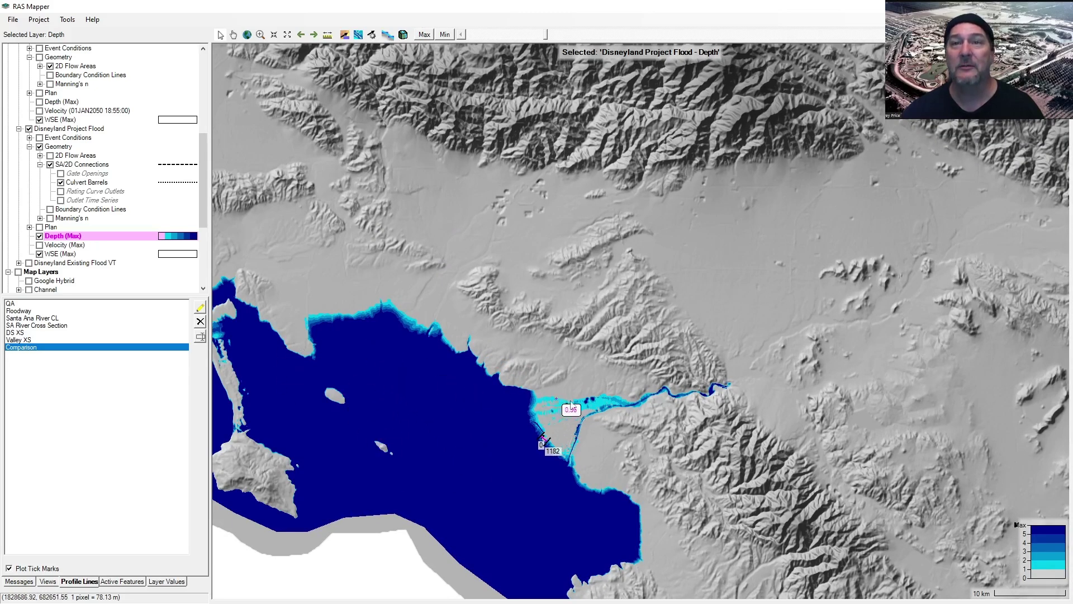
pyautogui.scroll(1, 643, 407)
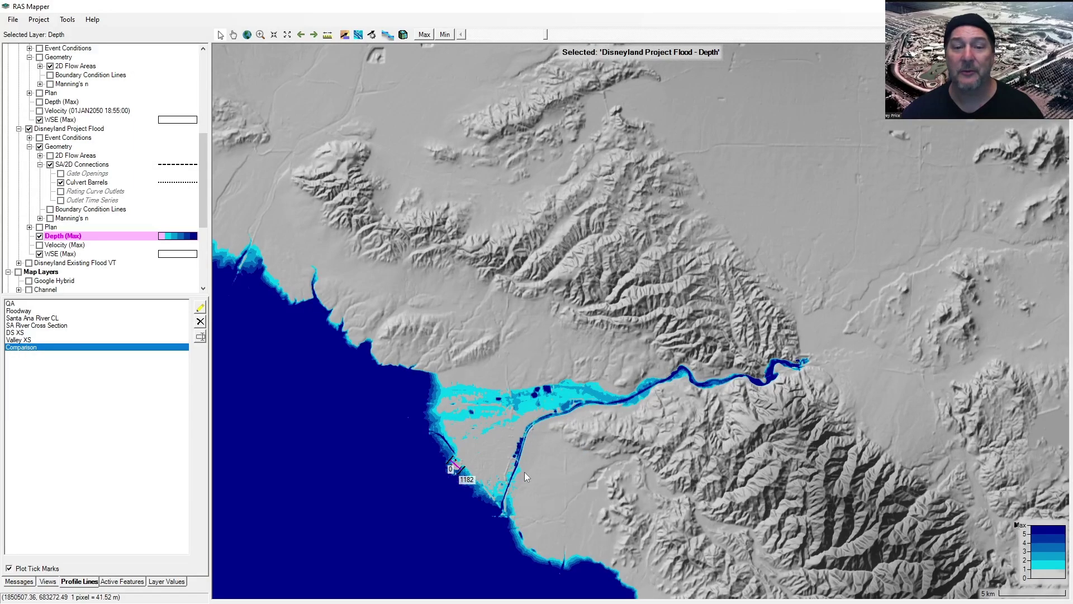
pyautogui.moveTo(521, 471); pyautogui.dragTo(546, 357)
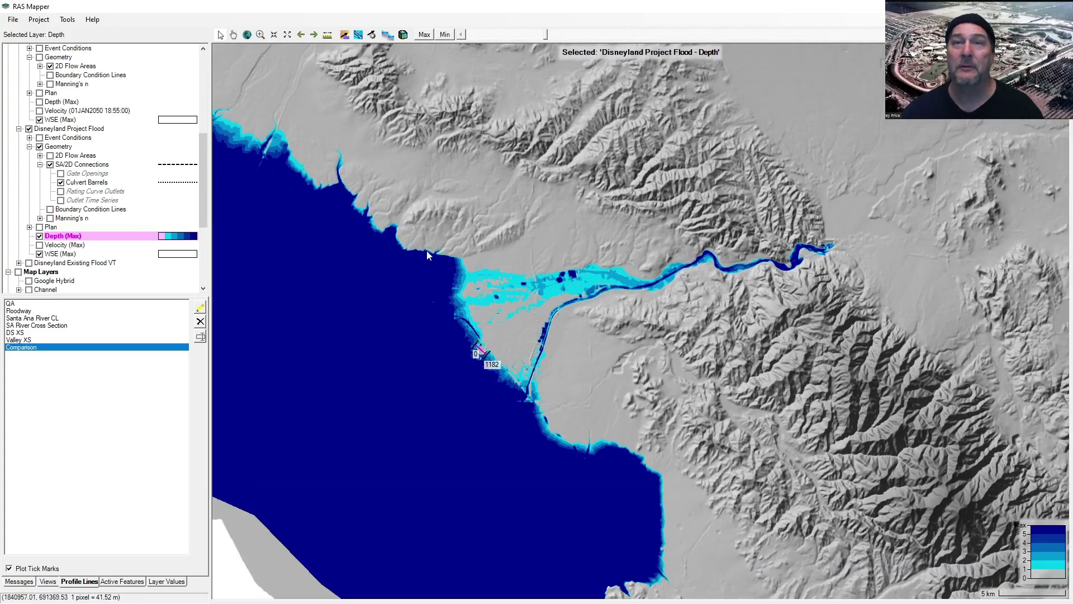
pyautogui.scroll(1, 494, 301)
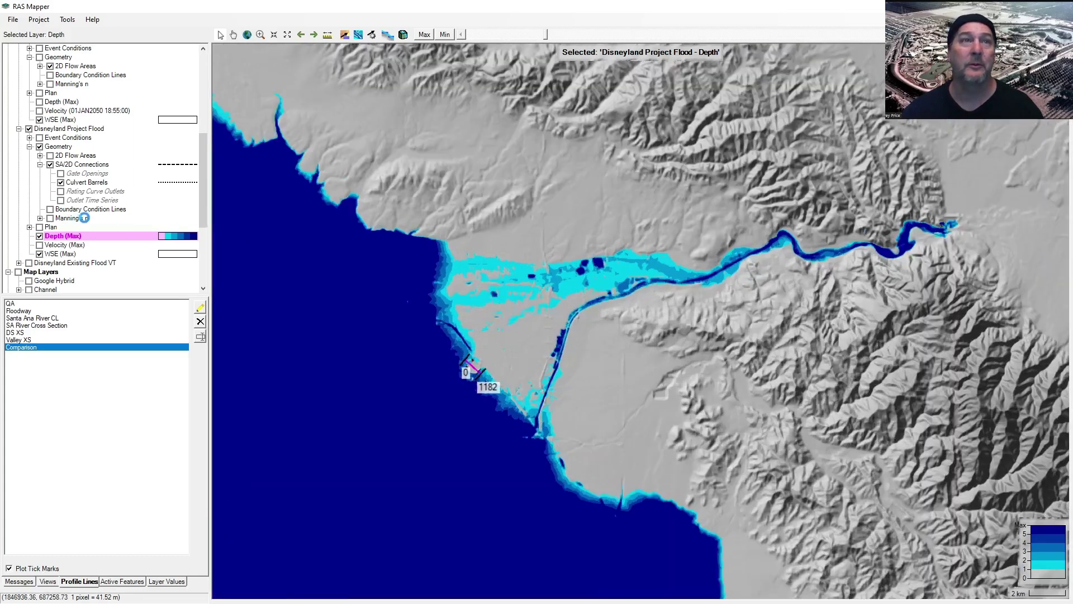
# Step: Hide the Disneyland Project Flood results and show only the Disneyland DEM Ground Existing terrain instead of the Project terrains
pyautogui.click(28, 129)
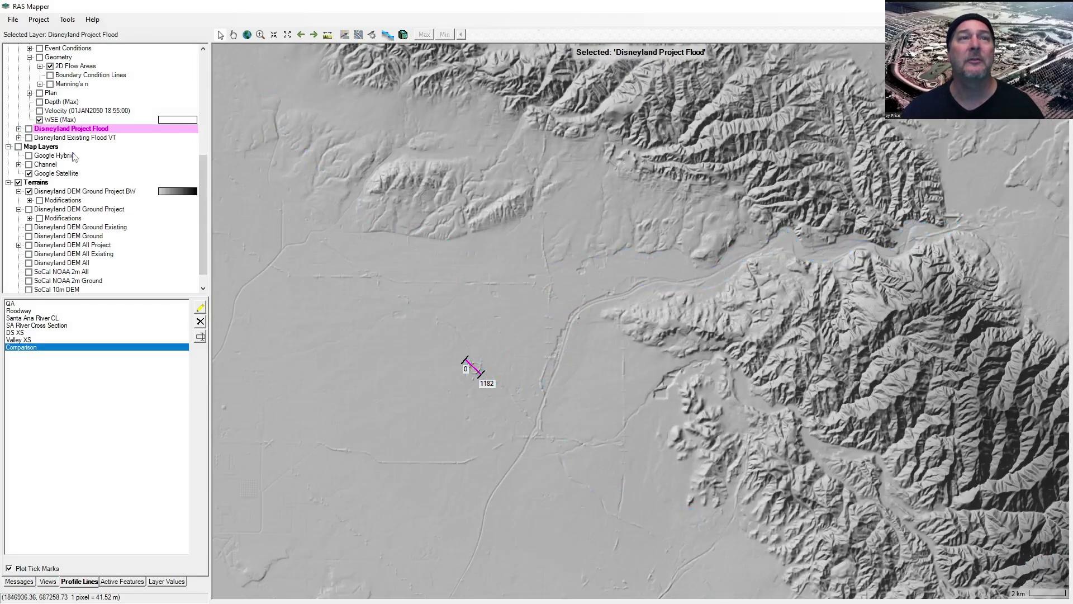
pyautogui.scroll(3, 51, 162)
pyautogui.scroll(-4, 52, 281)
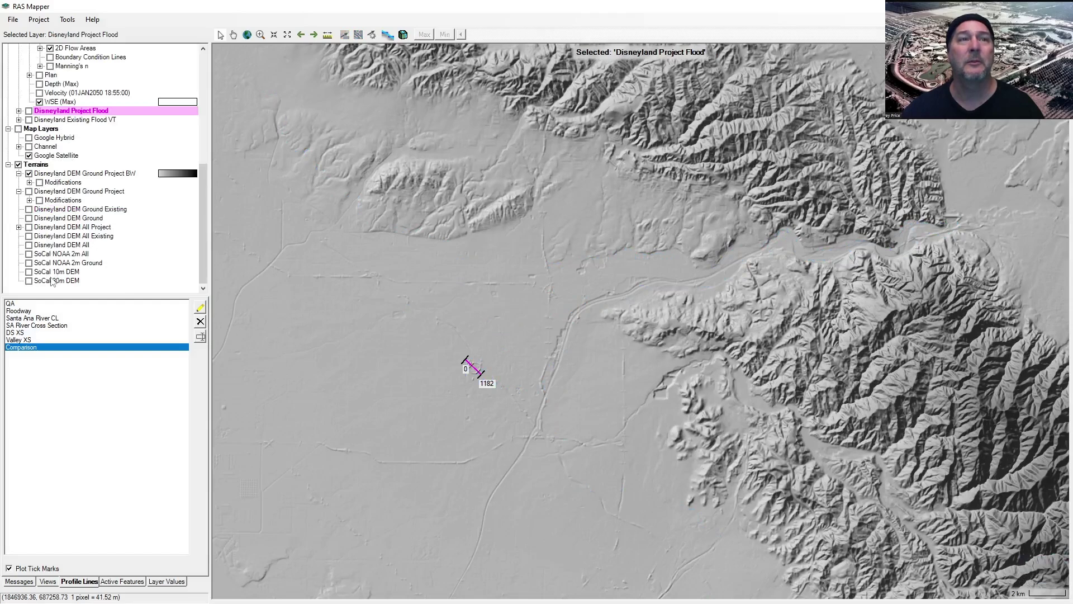
pyautogui.click(28, 191)
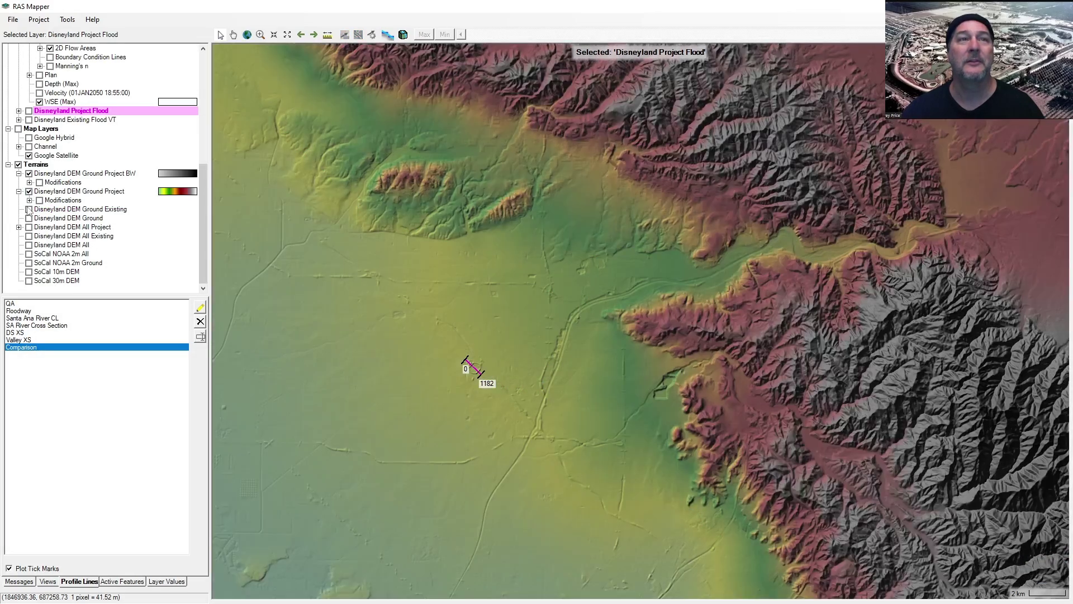
pyautogui.click(28, 209)
pyautogui.click(28, 192)
pyautogui.click(29, 173)
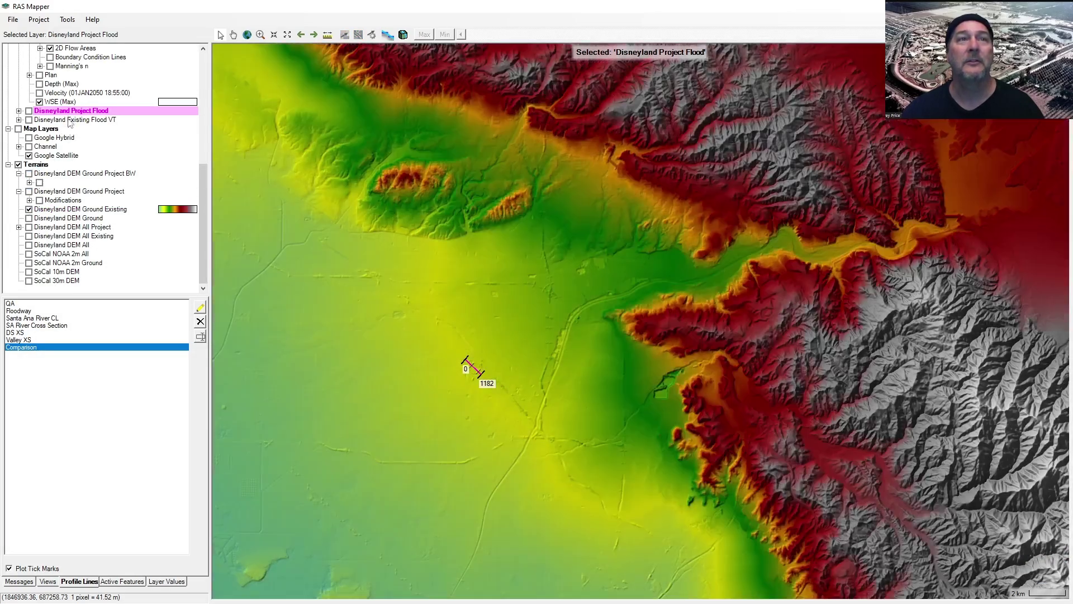
# Step: Display the Disneyland Existing Flood Depth (Max) layer and check the plot tolerance in the render mode options without changing it
pyautogui.scroll(3, 69, 121)
pyautogui.click(40, 164)
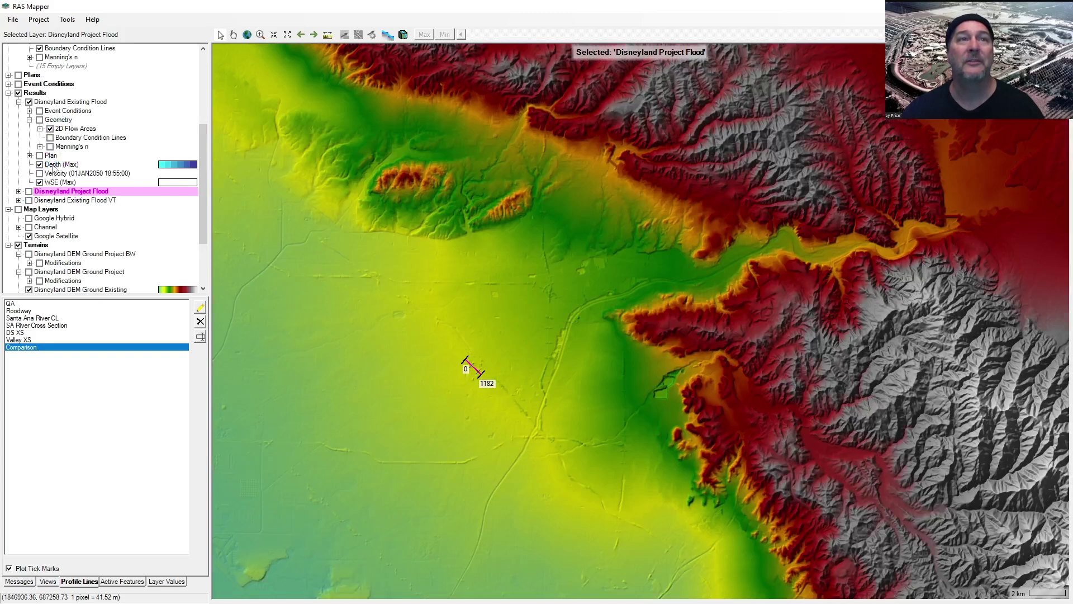
pyautogui.click(387, 34)
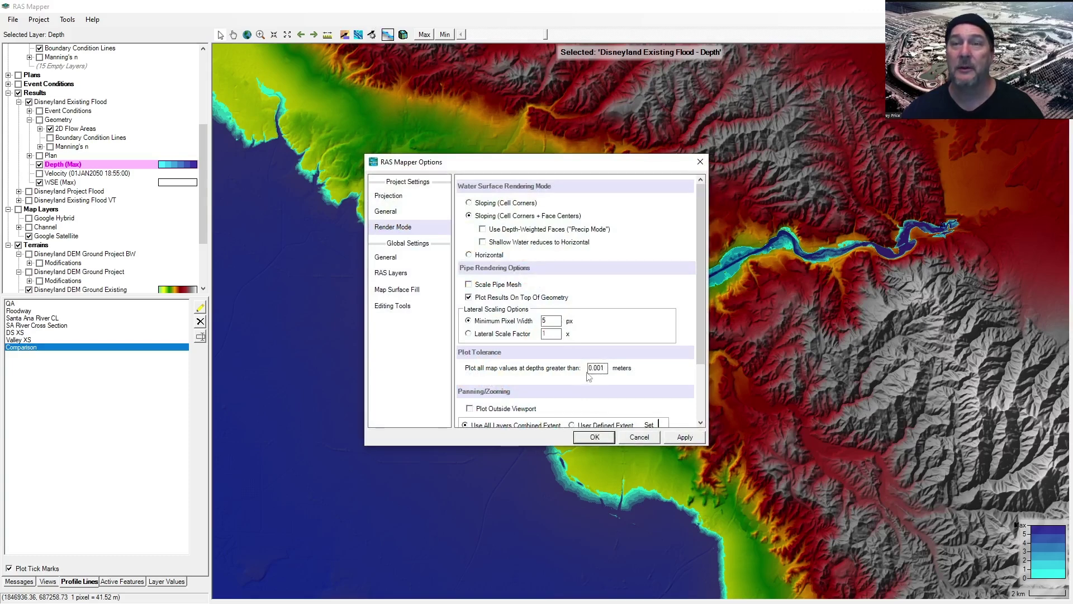
pyautogui.click(639, 437)
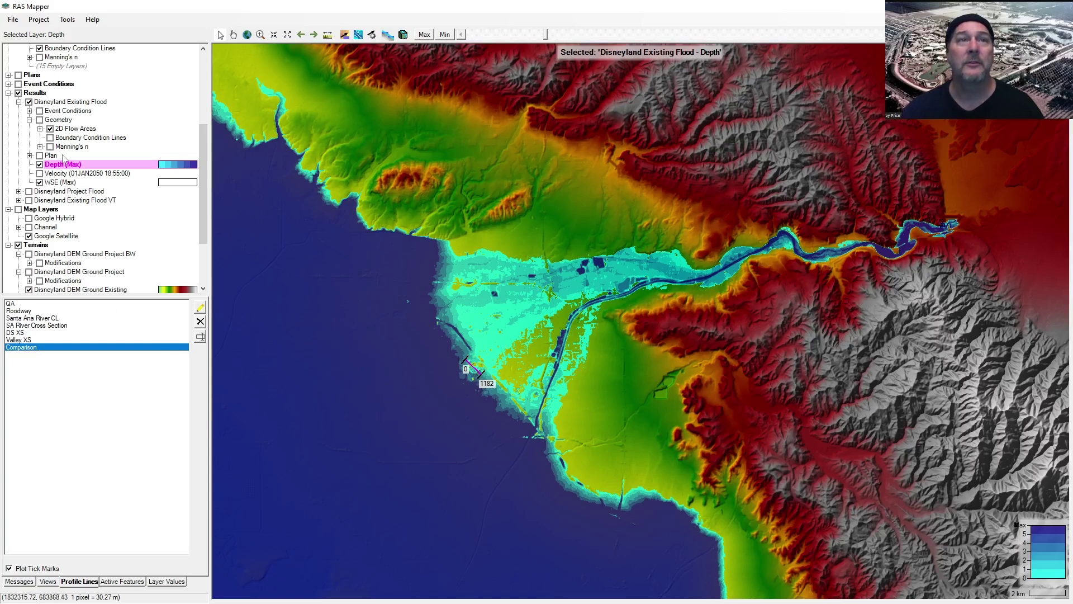
# Step: Add a Depth results map to Disneyland Existing Flood, using the Maximum profile and a stored raster based on terrain
pyautogui.rightClick(59, 103)
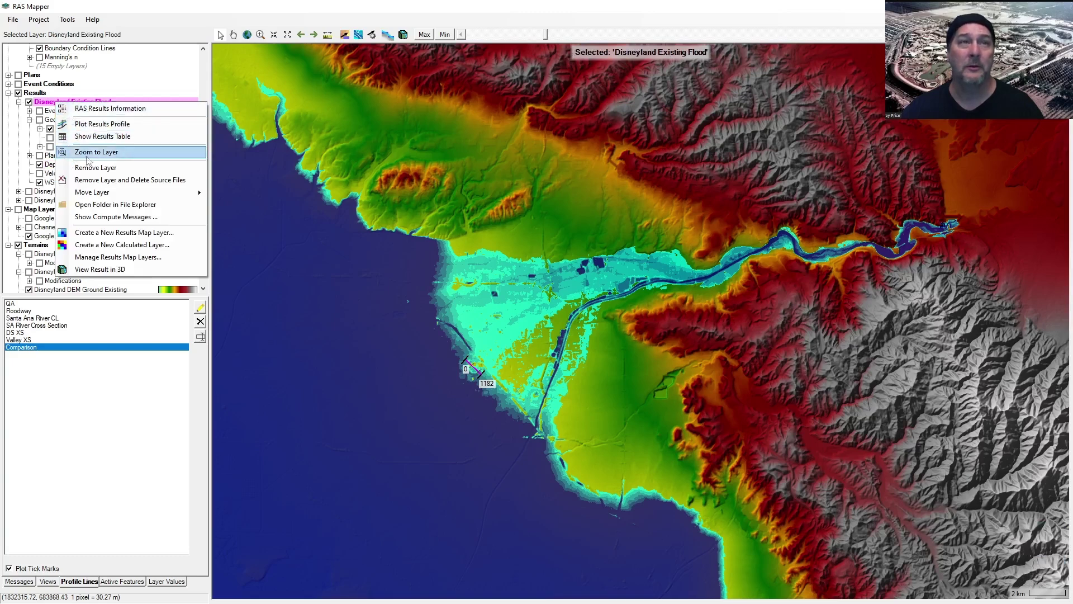
pyautogui.click(125, 234)
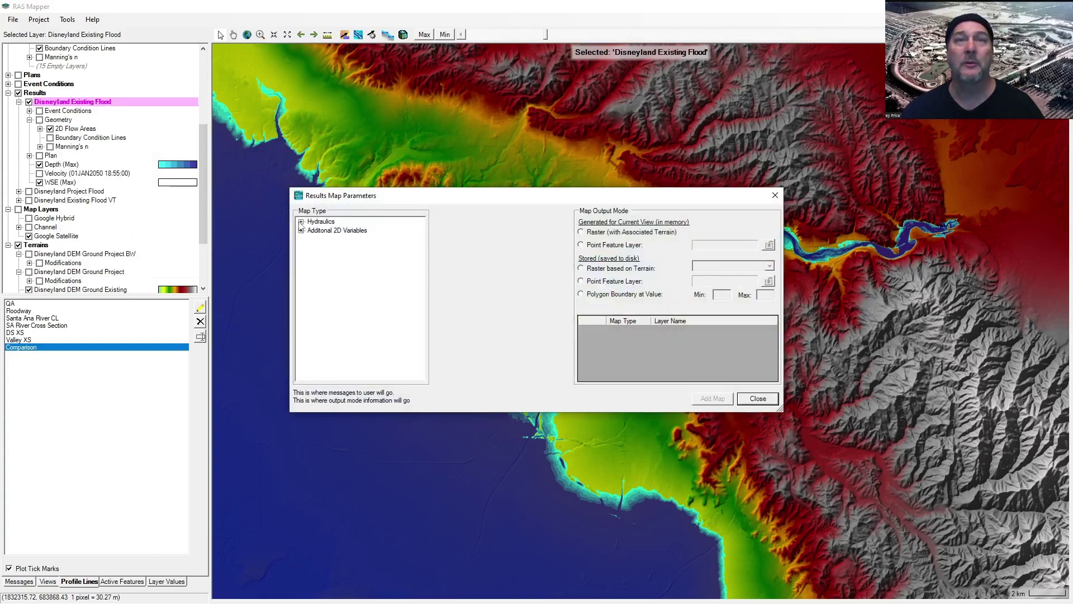
pyautogui.click(301, 222)
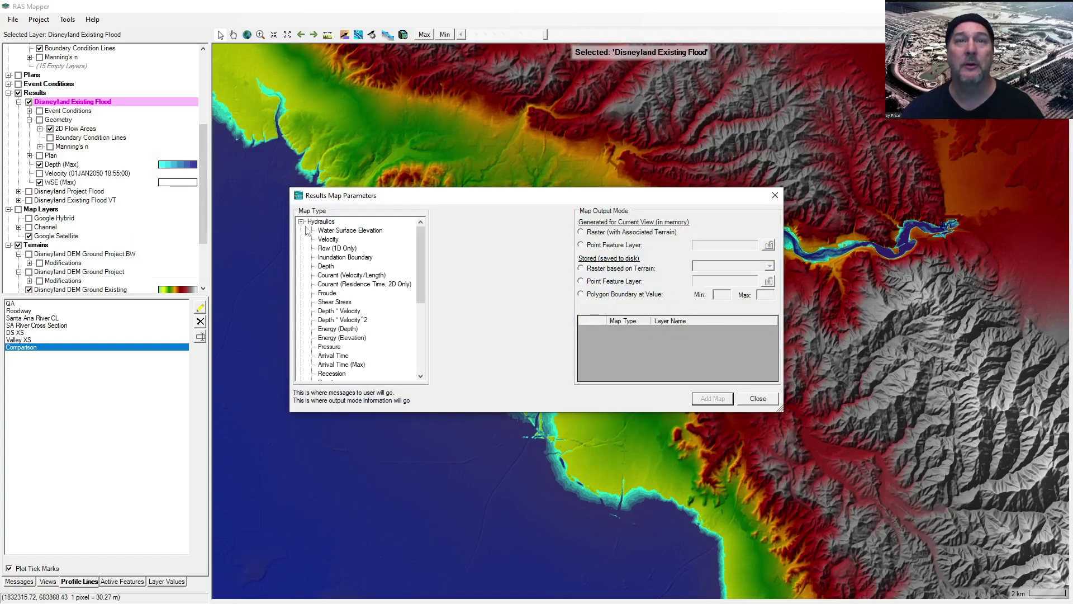
pyautogui.click(327, 266)
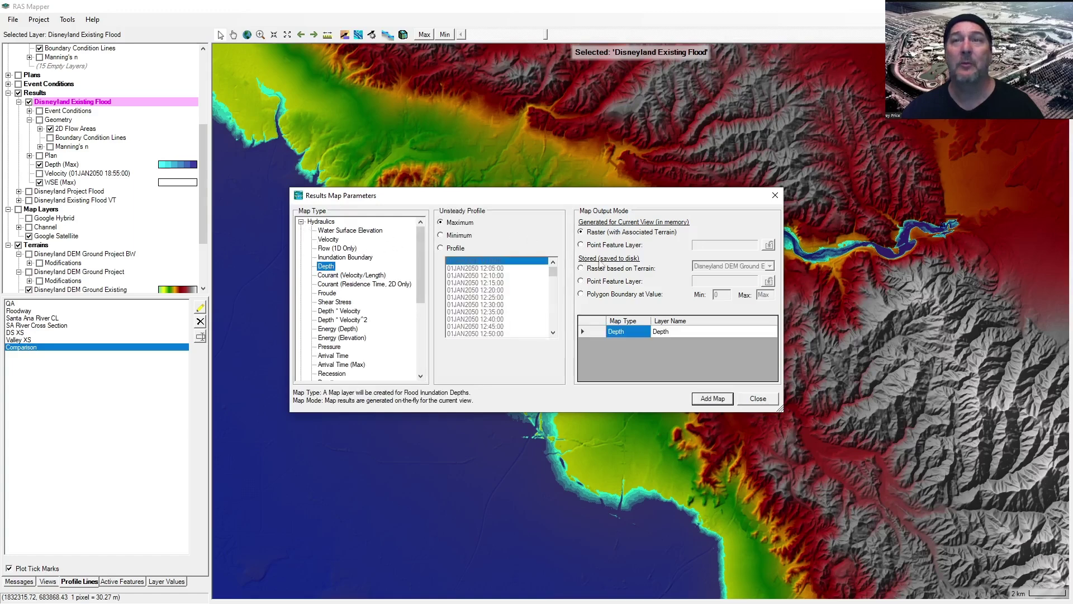
pyautogui.click(615, 269)
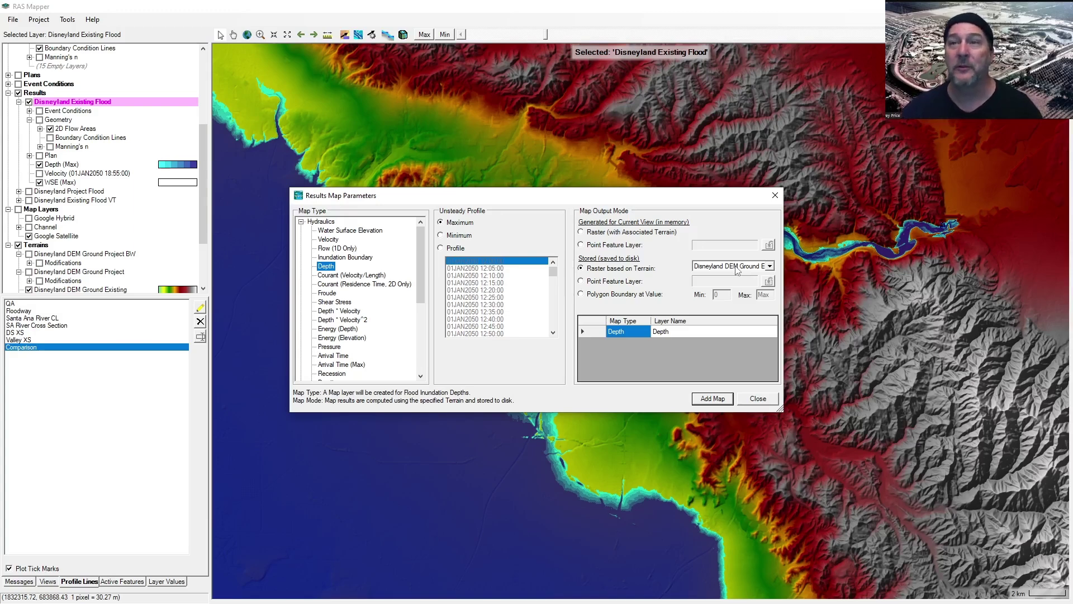
pyautogui.click(715, 398)
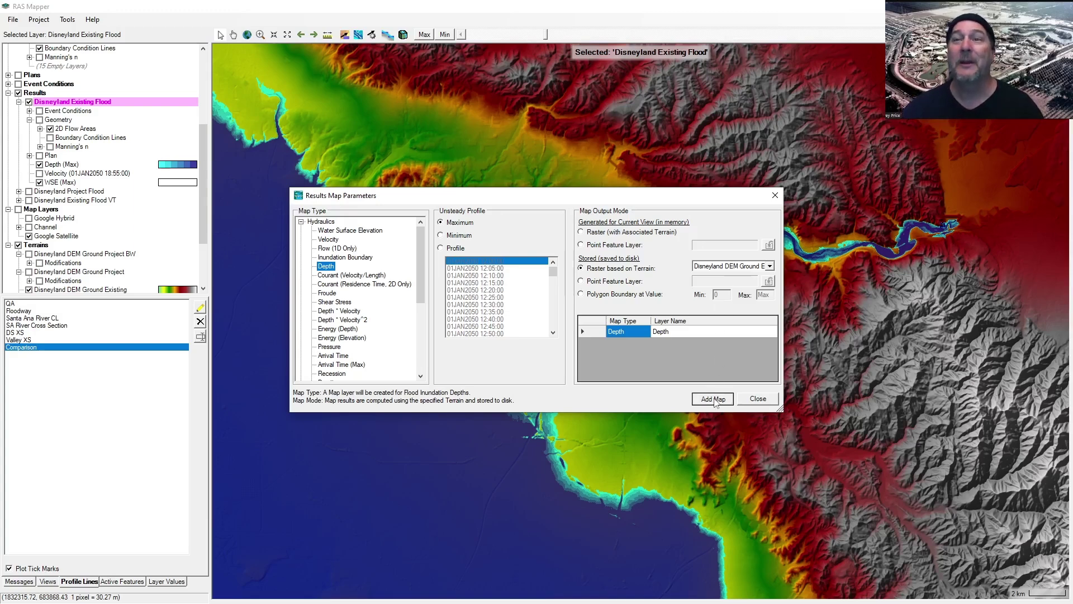
pyautogui.click(761, 399)
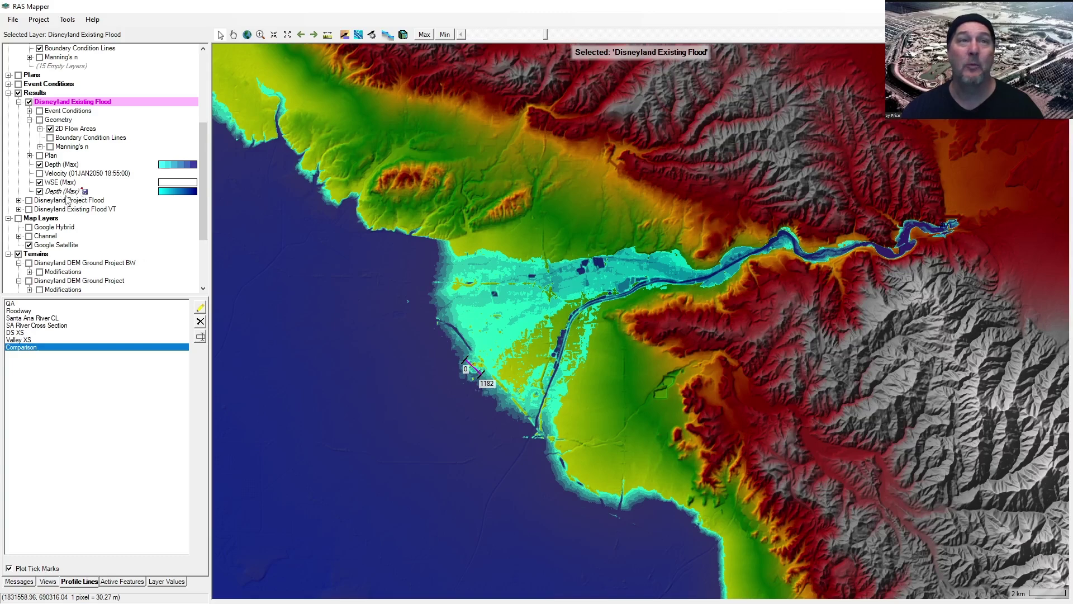
pyautogui.moveTo(65, 194)
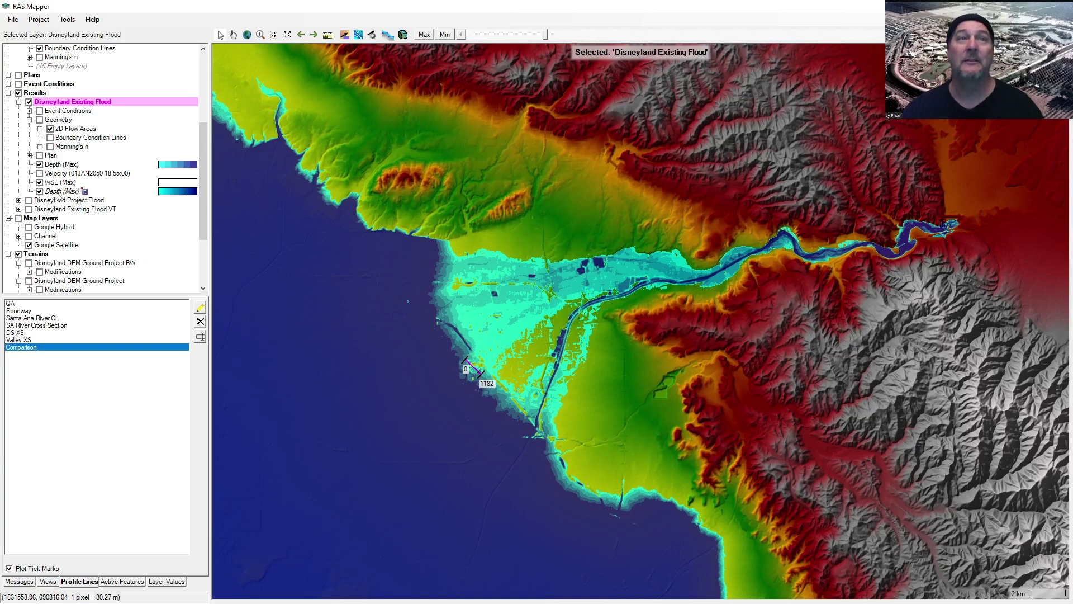
# Step: Add a stored Inundation Boundary map to Disneyland Existing Flood for the Maximum profile, as a polygon boundary at value 0
pyautogui.rightClick(58, 104)
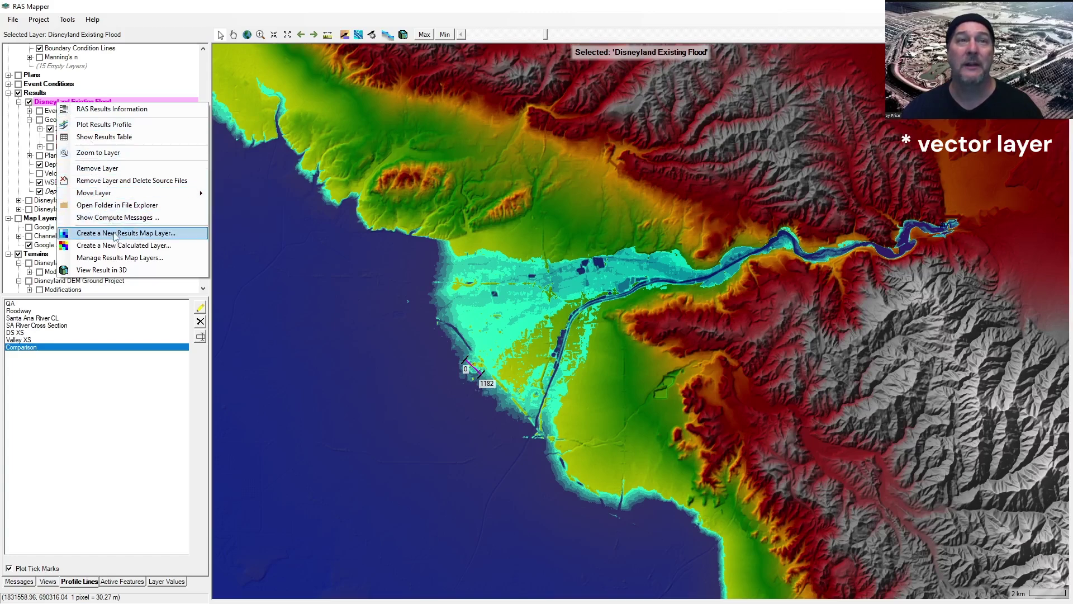
pyautogui.click(115, 235)
pyautogui.click(302, 222)
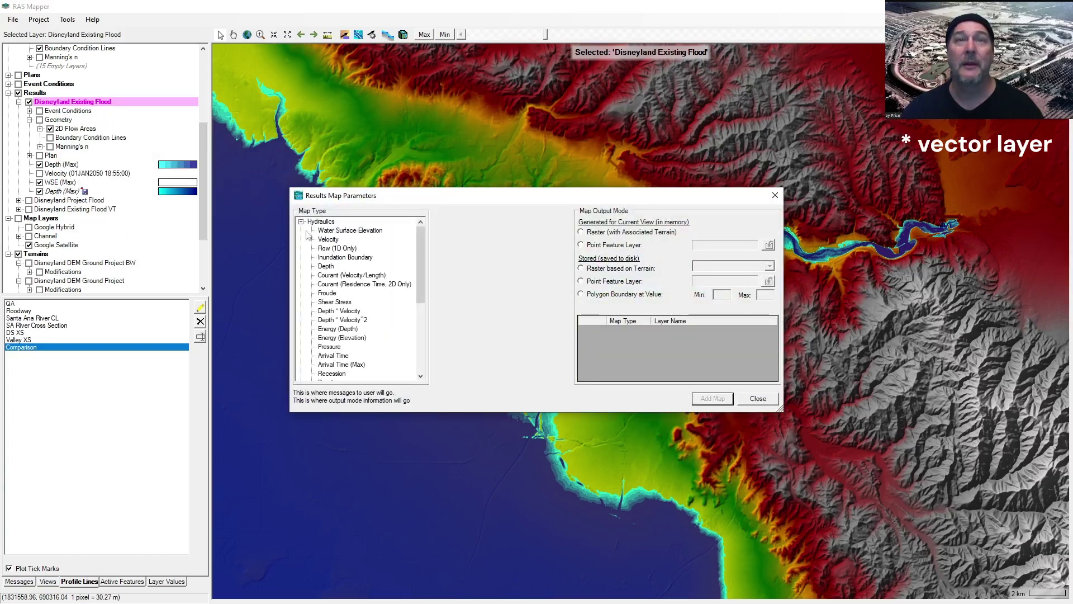
pyautogui.click(345, 259)
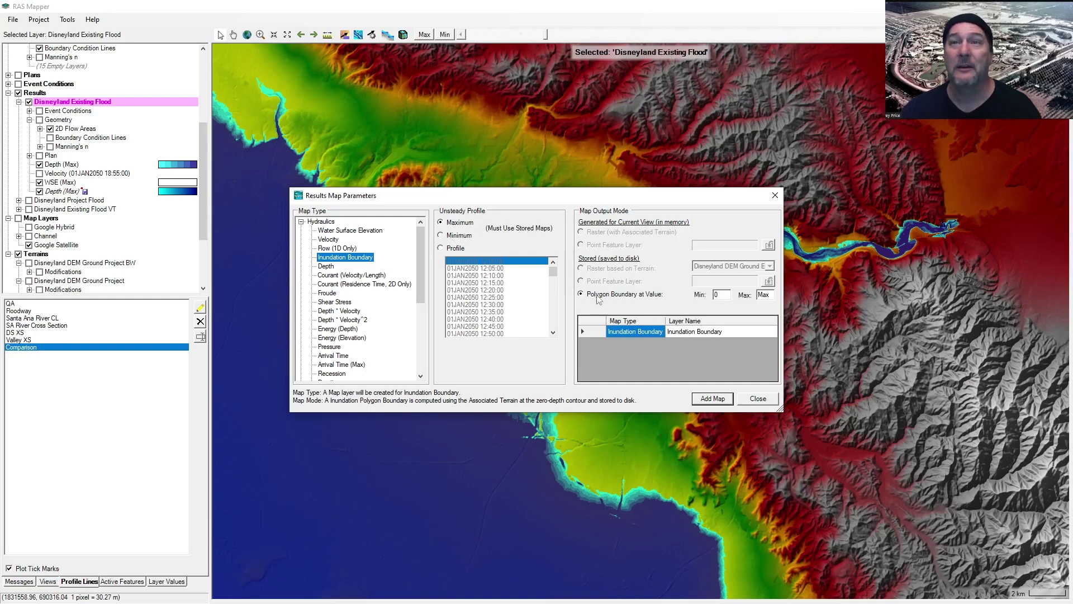
pyautogui.click(717, 401)
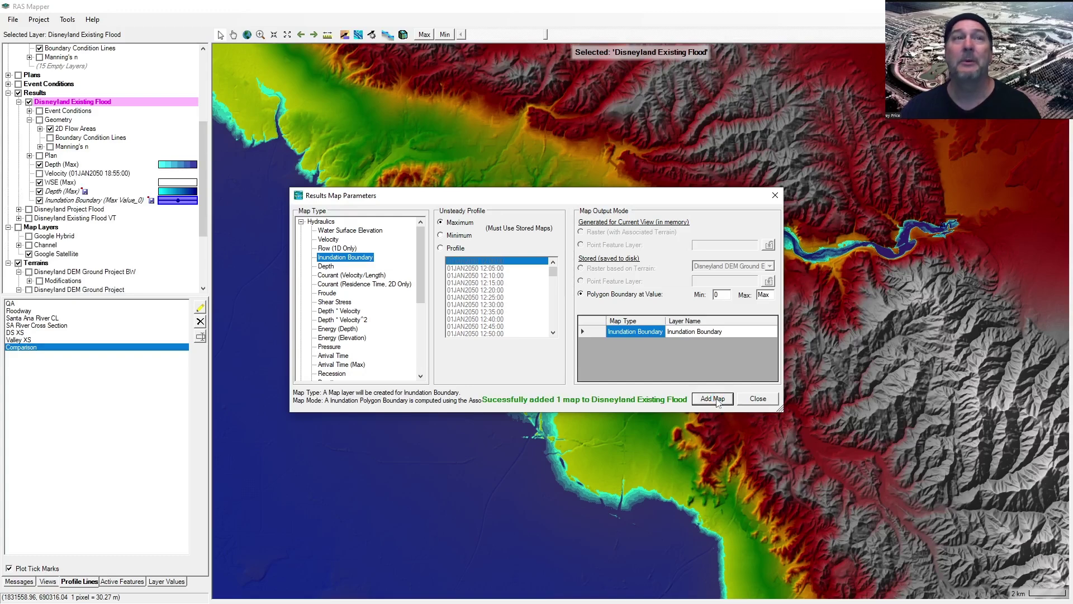
pyautogui.click(758, 399)
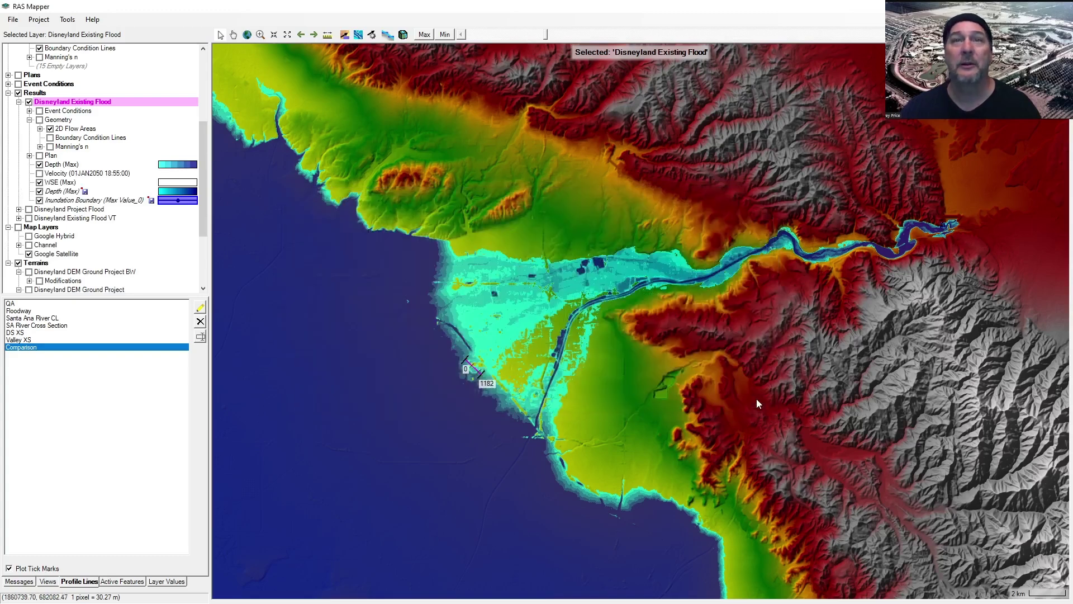
# Step: Compute the stored Depth (Max) and Inundation Boundary maps of Disneyland Existing Flood together in the results map manager
pyautogui.rightClick(68, 192)
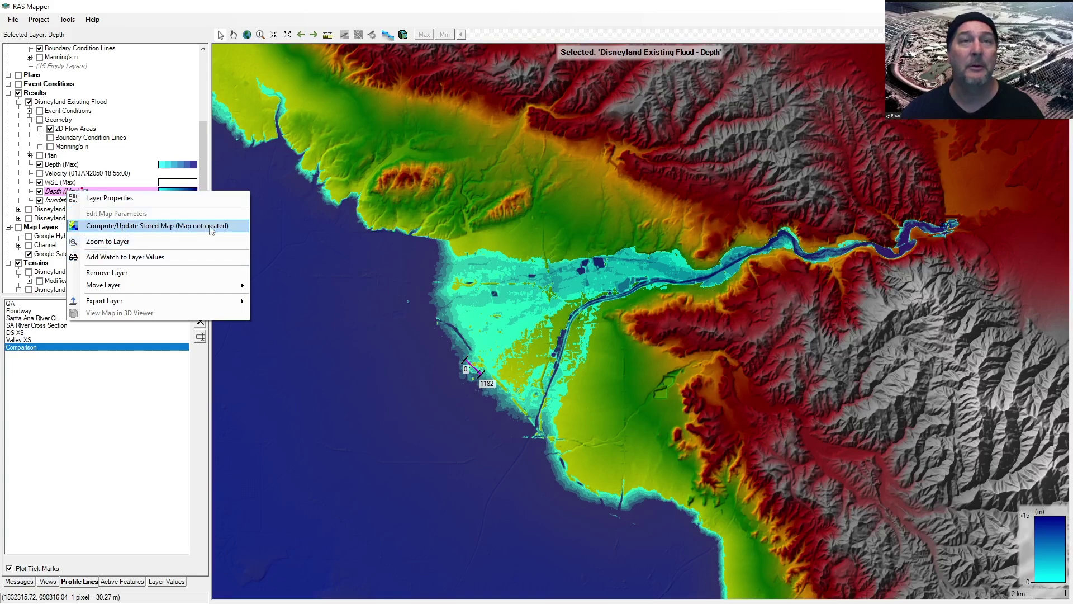
pyautogui.click(205, 176)
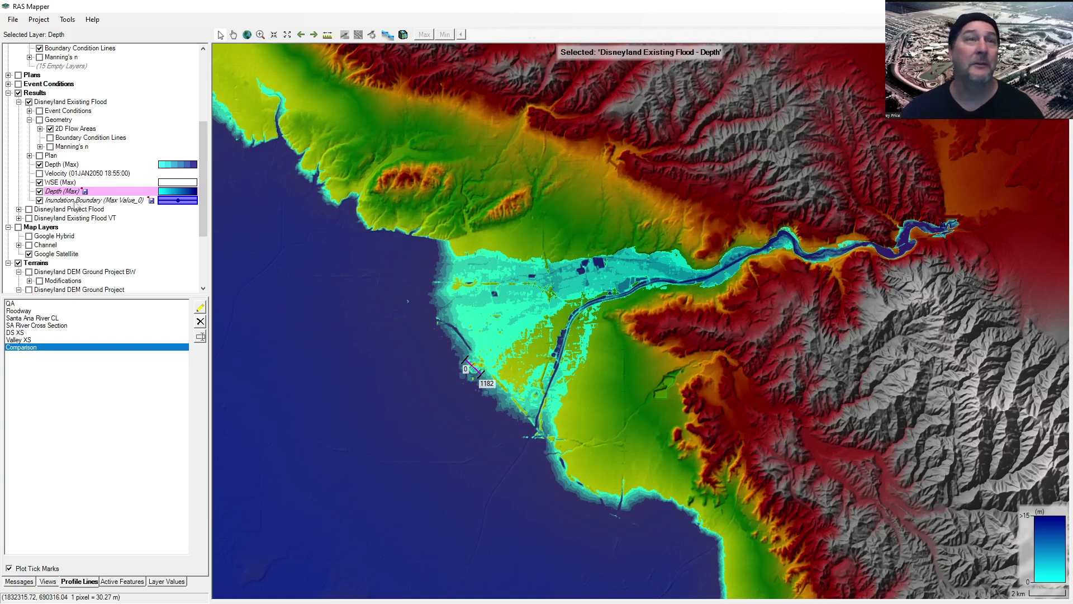
pyautogui.rightClick(34, 93)
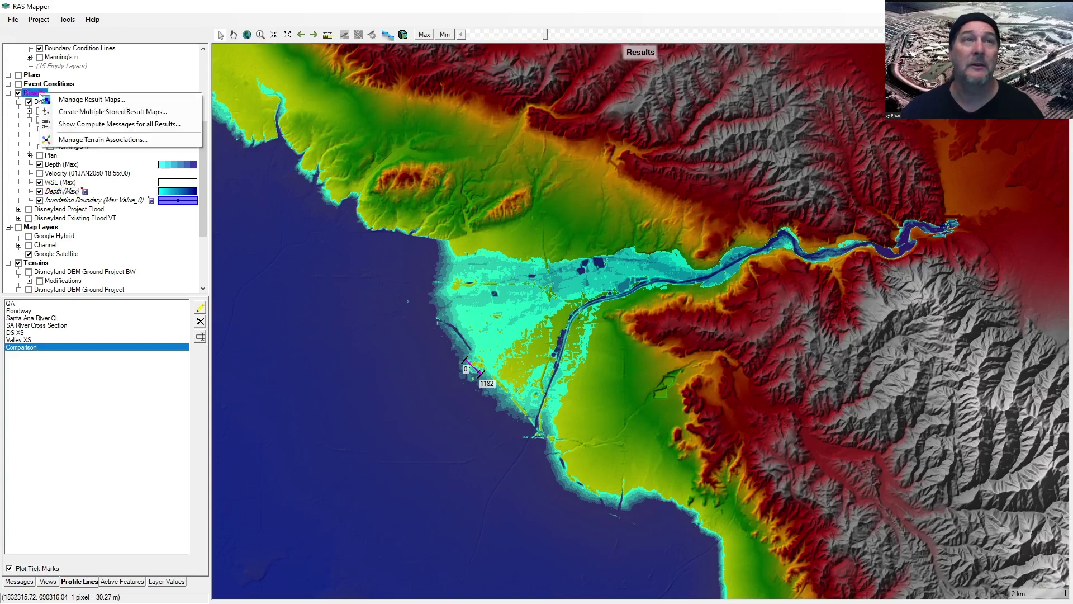
pyautogui.click(94, 100)
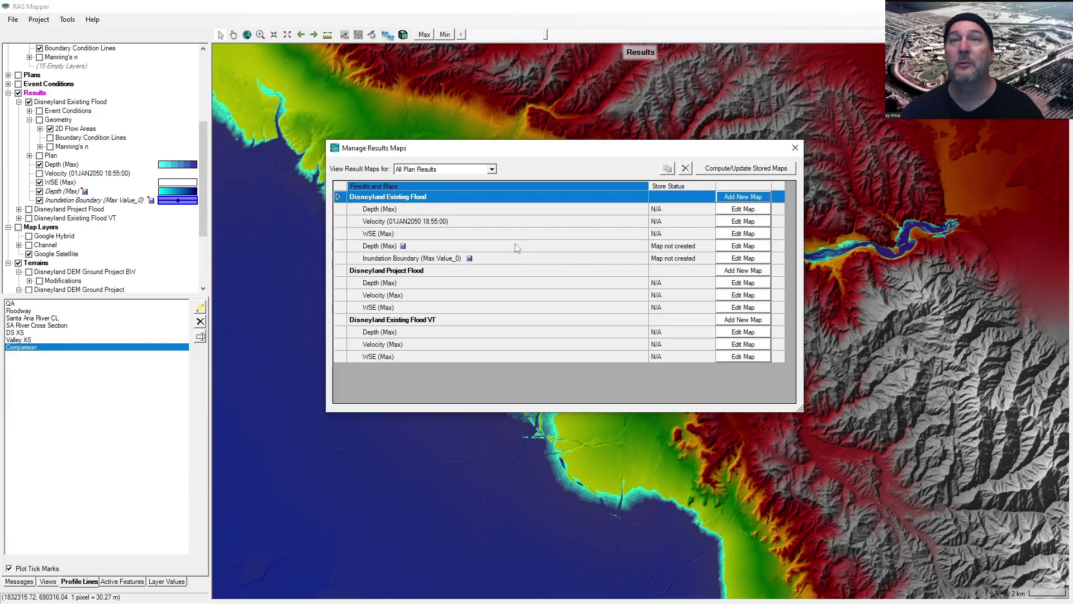
pyautogui.click(533, 249)
pyautogui.keyDown('shift'); pyautogui.click(534, 260); pyautogui.keyUp('shift')
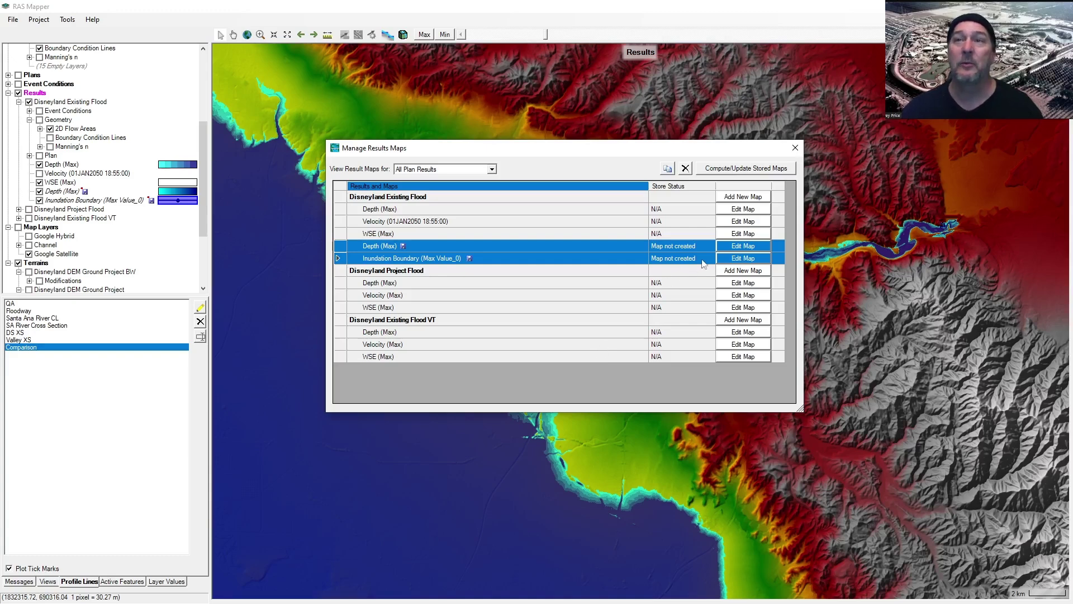
pyautogui.click(745, 168)
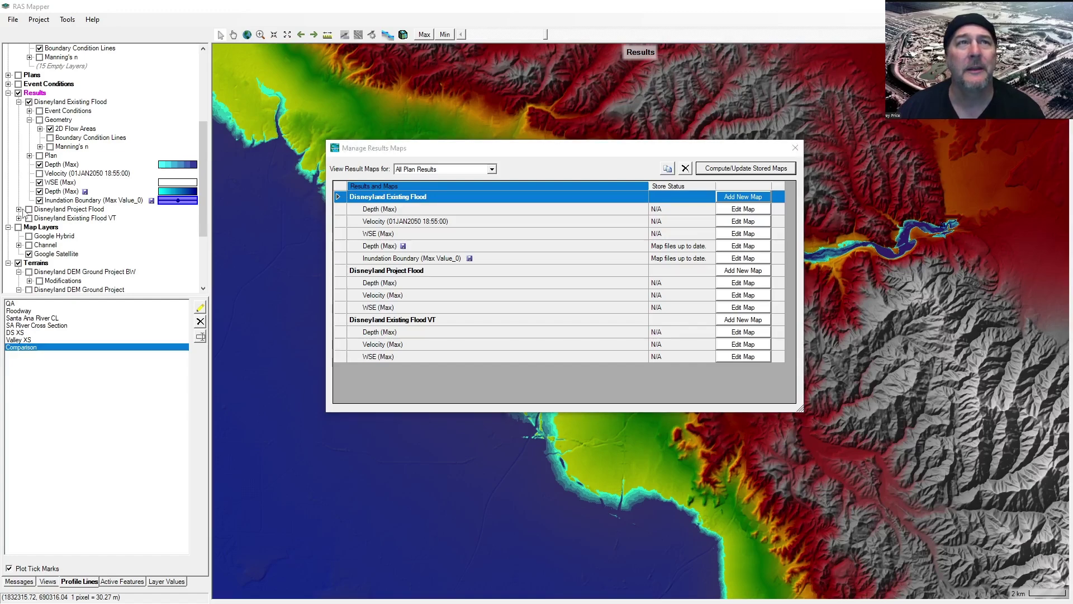
pyautogui.click(795, 149)
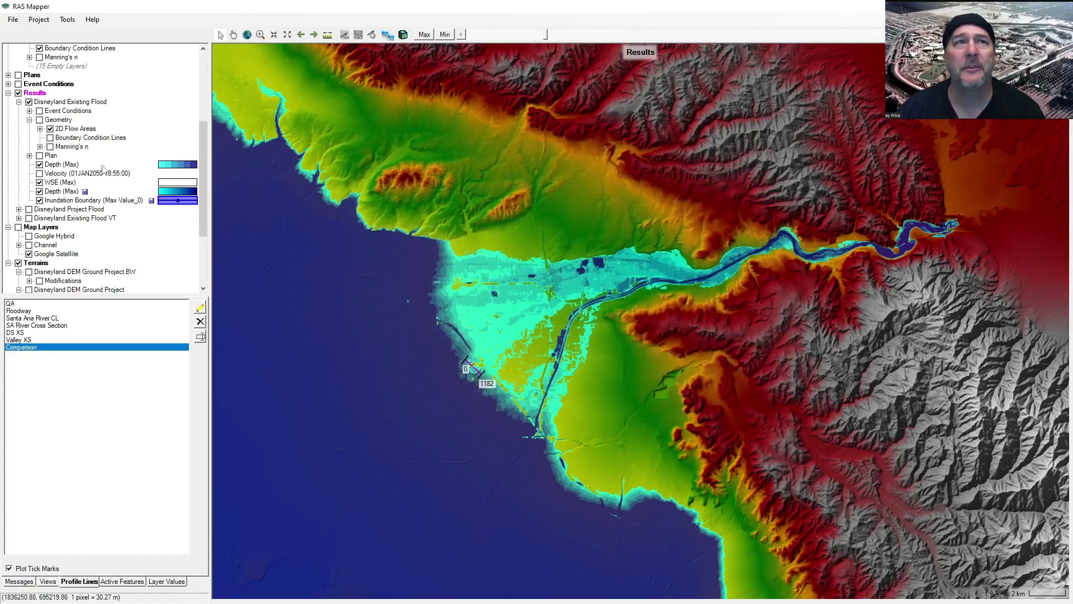
# Step: Show the Disneyland Project Flood results and add a Depth map for the Maximum profile, stored as a raster based on terrain
pyautogui.click(19, 209)
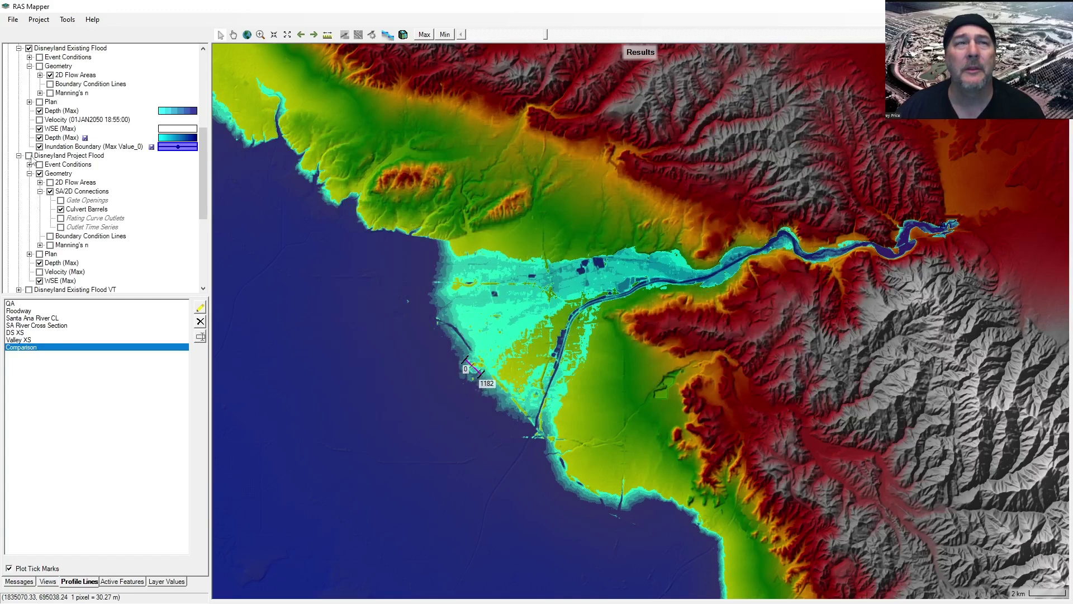
pyautogui.click(28, 156)
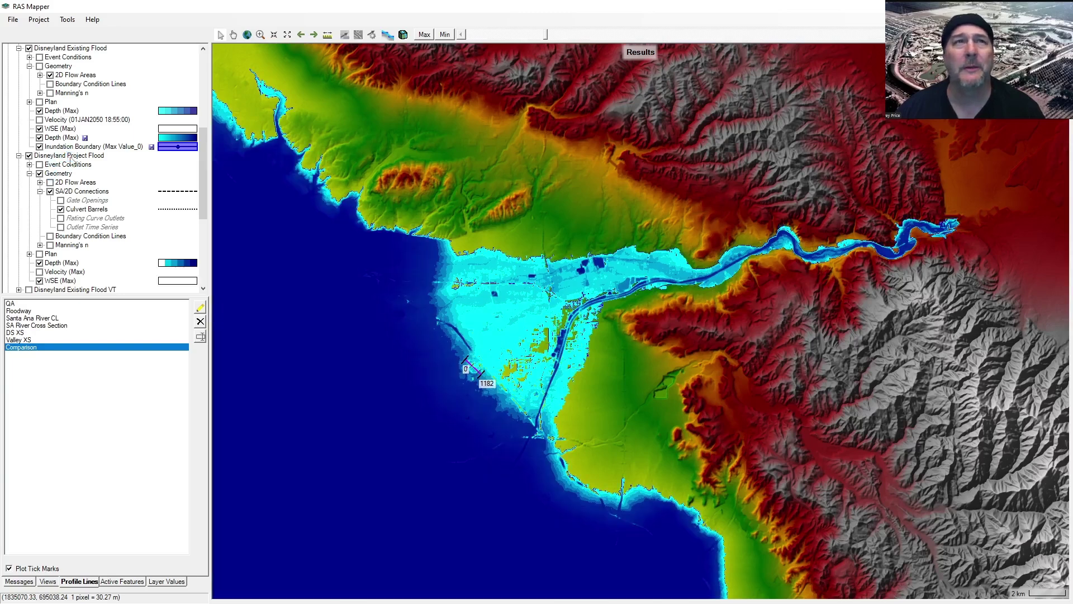
pyautogui.rightClick(71, 156)
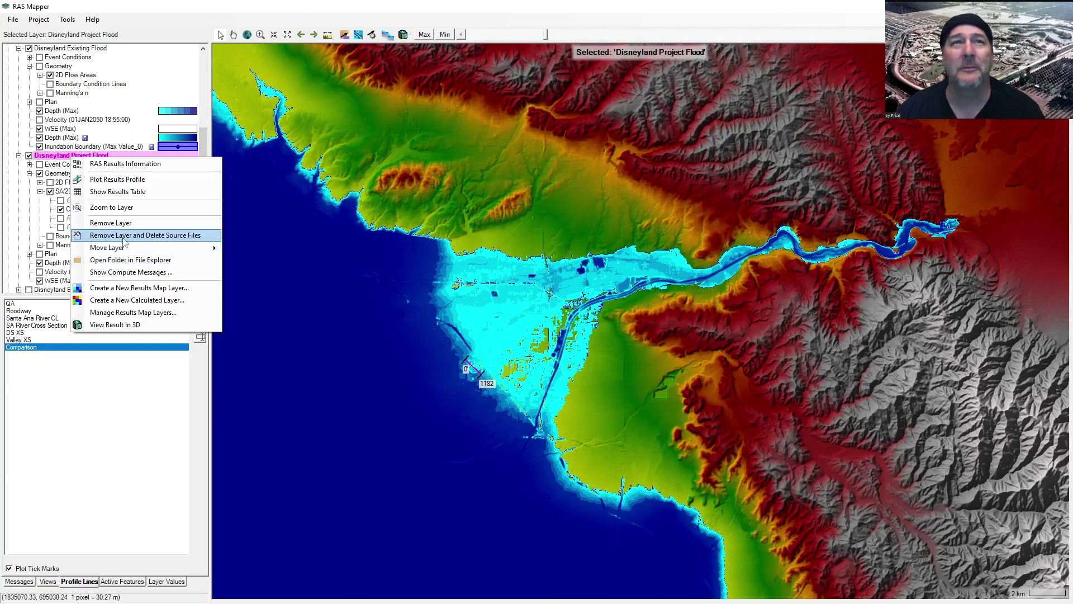
pyautogui.click(132, 289)
pyautogui.click(301, 221)
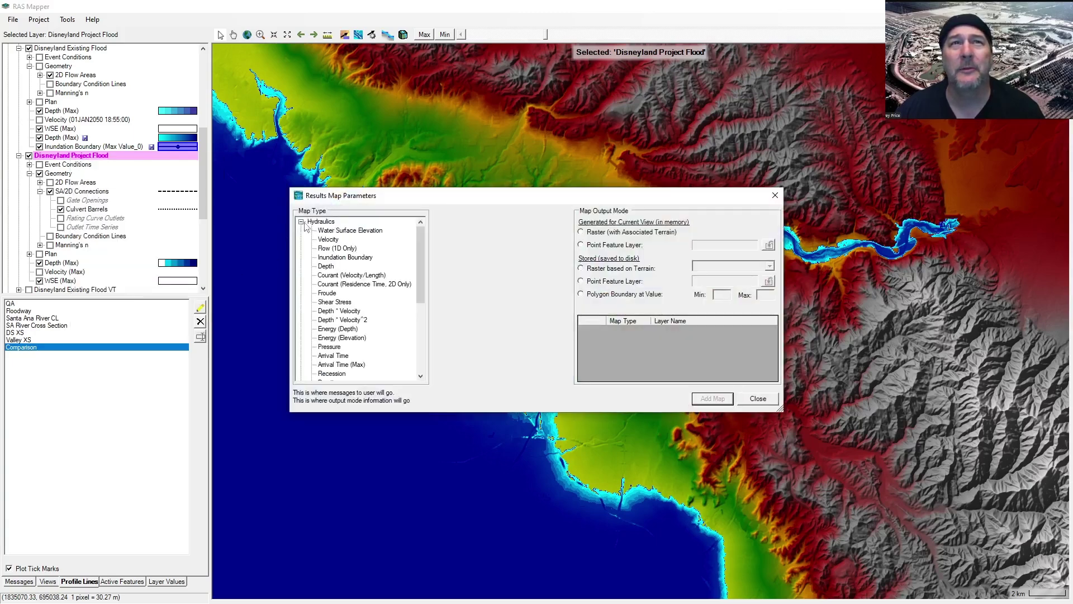
pyautogui.click(327, 266)
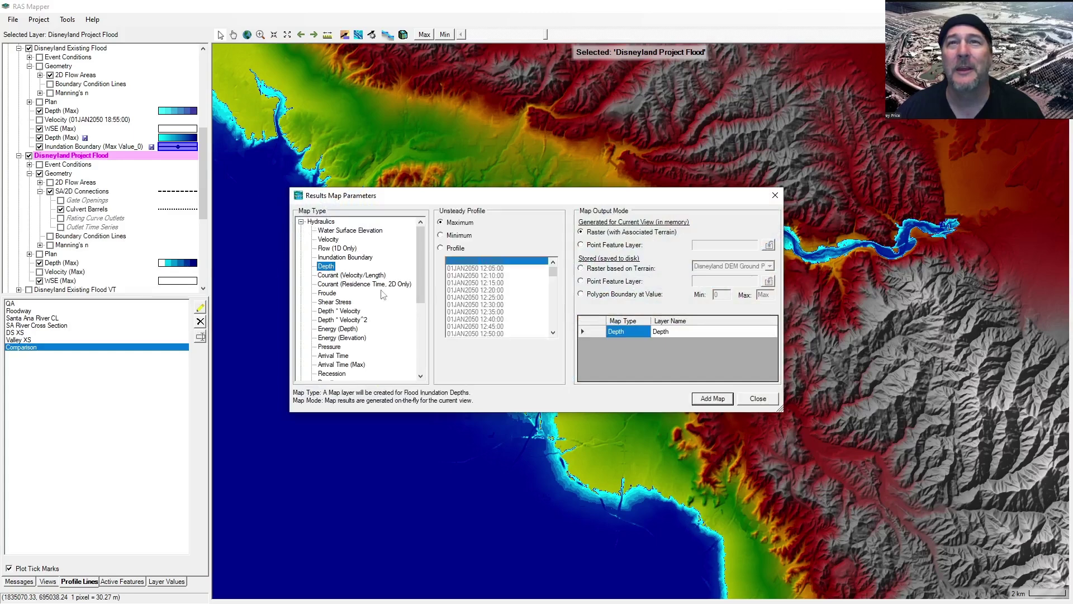
pyautogui.click(592, 269)
pyautogui.click(706, 399)
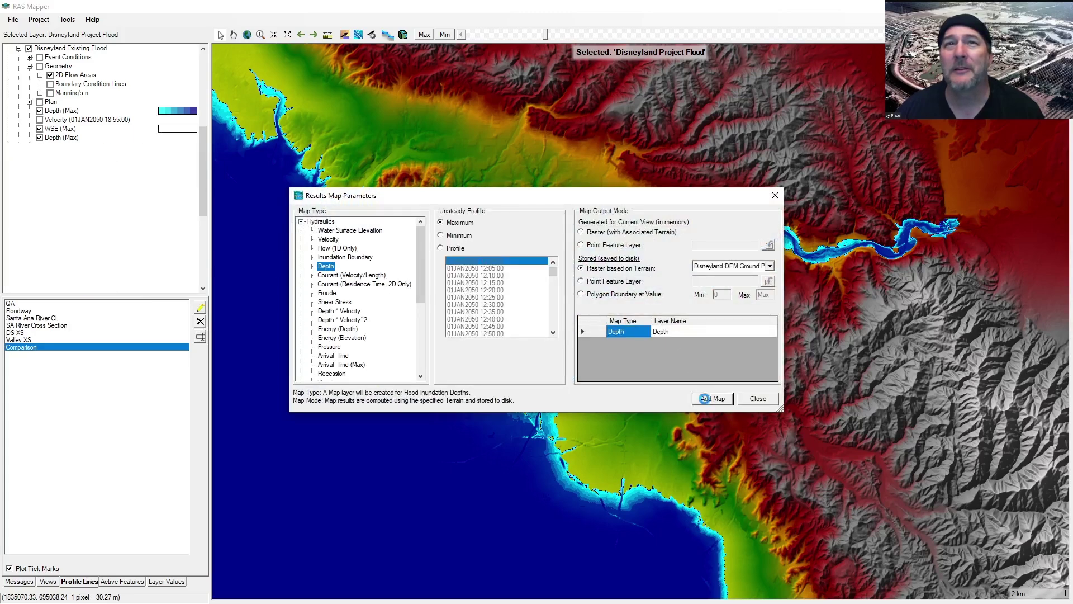
pyautogui.click(760, 400)
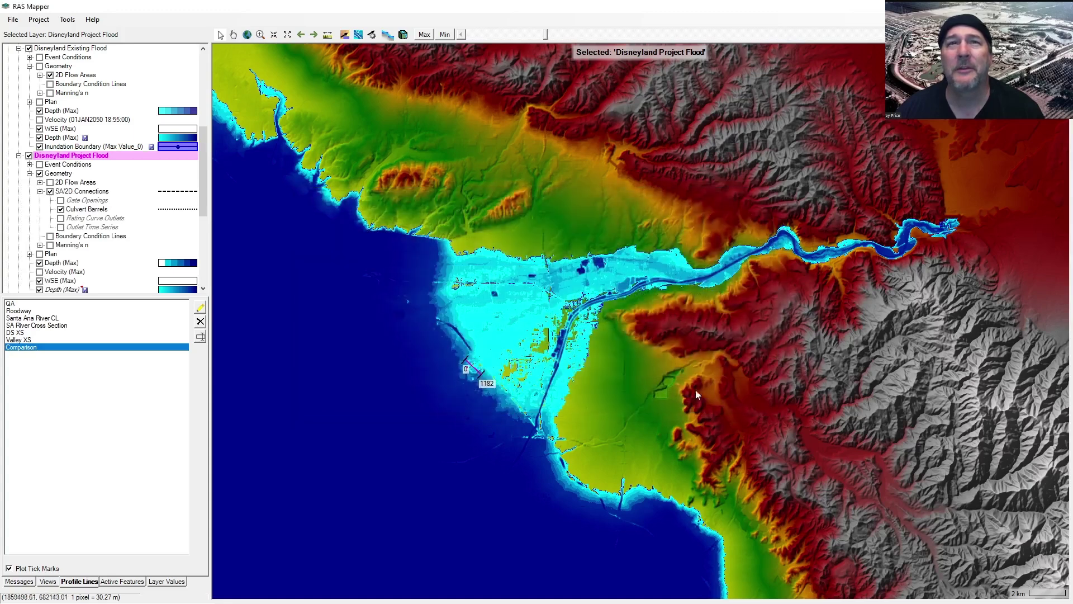
# Step: Add a stored Inundation Boundary map to Disneyland Project Flood for the Maximum profile, as a polygon boundary at value 0
pyautogui.rightClick(67, 157)
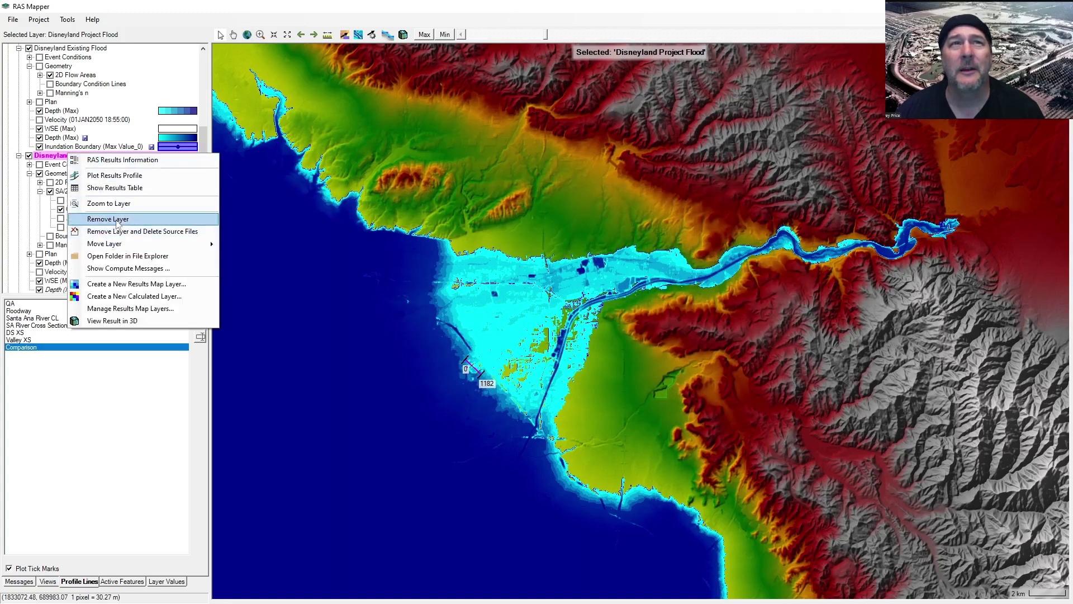
pyautogui.click(134, 283)
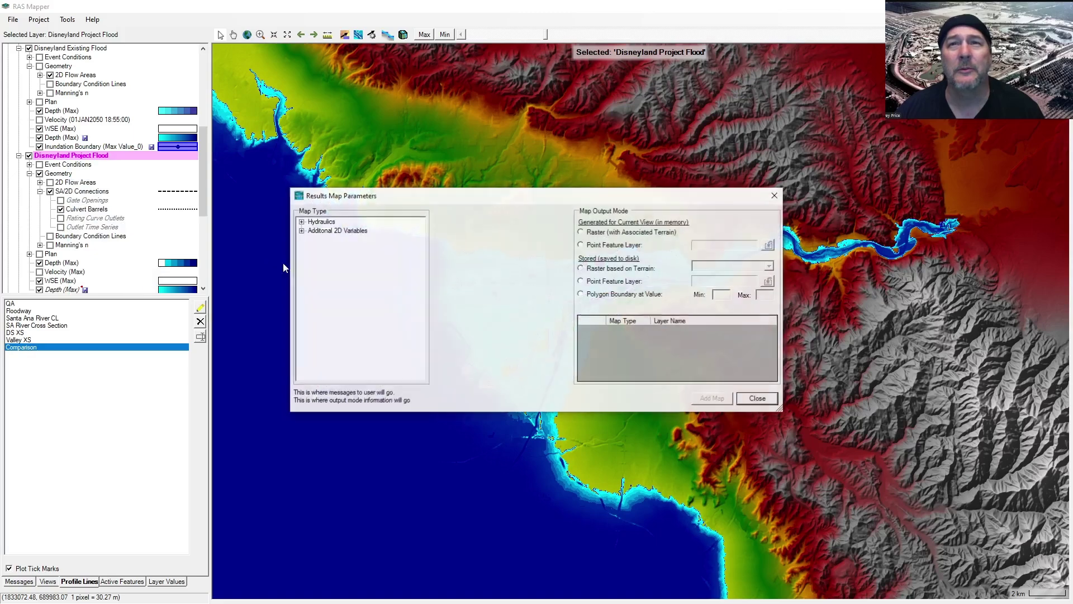
pyautogui.click(302, 221)
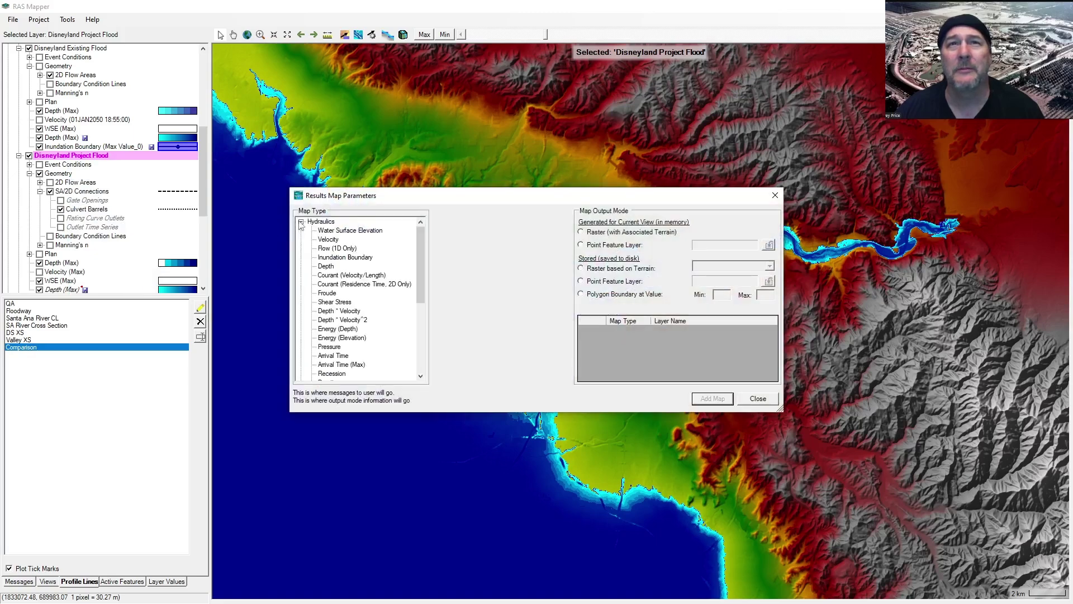
pyautogui.click(347, 258)
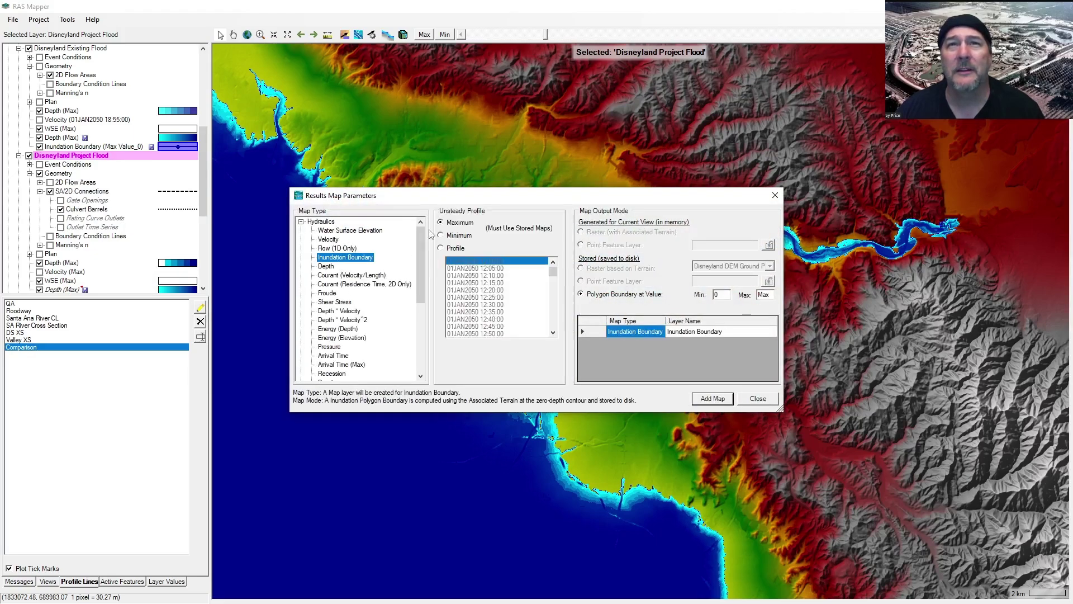
pyautogui.click(725, 399)
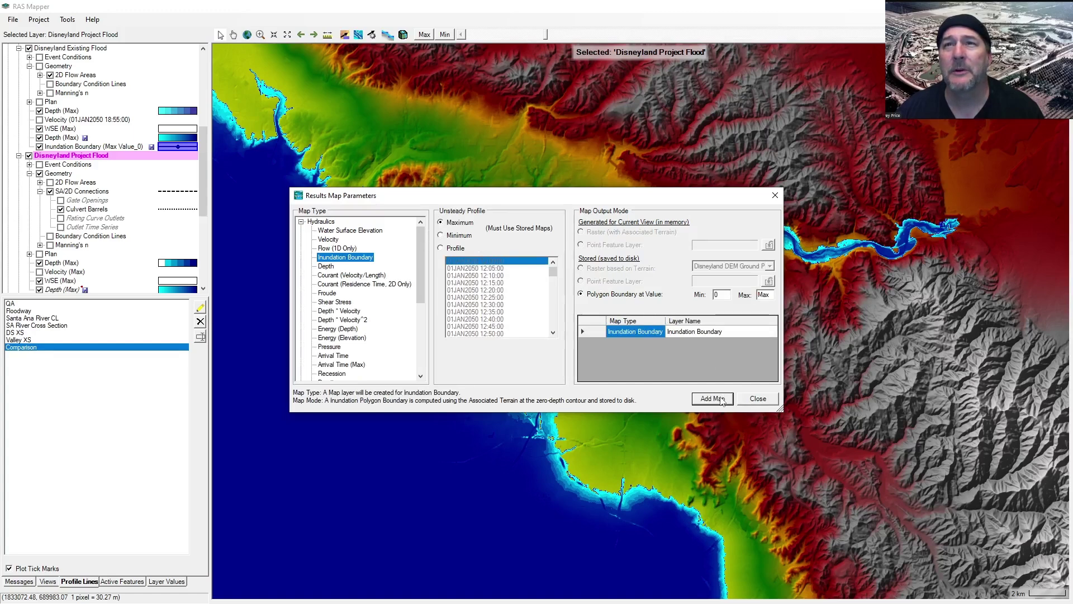
pyautogui.click(761, 399)
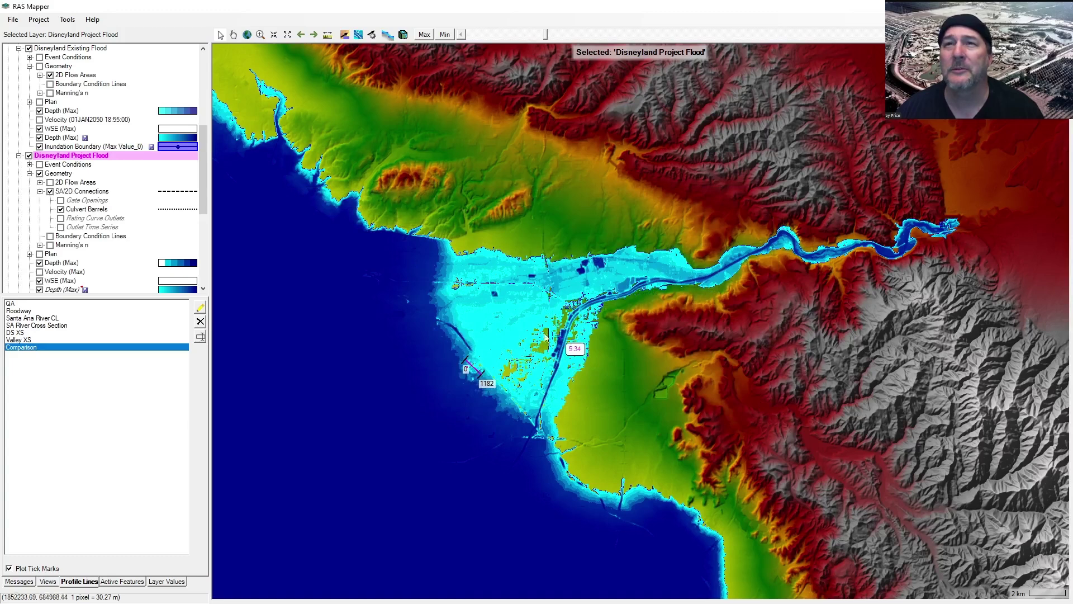
# Step: Compute the stored Depth (Max) and Inundation Boundary maps of Disneyland Project Flood together in the results map manager
pyautogui.scroll(5, 59, 132)
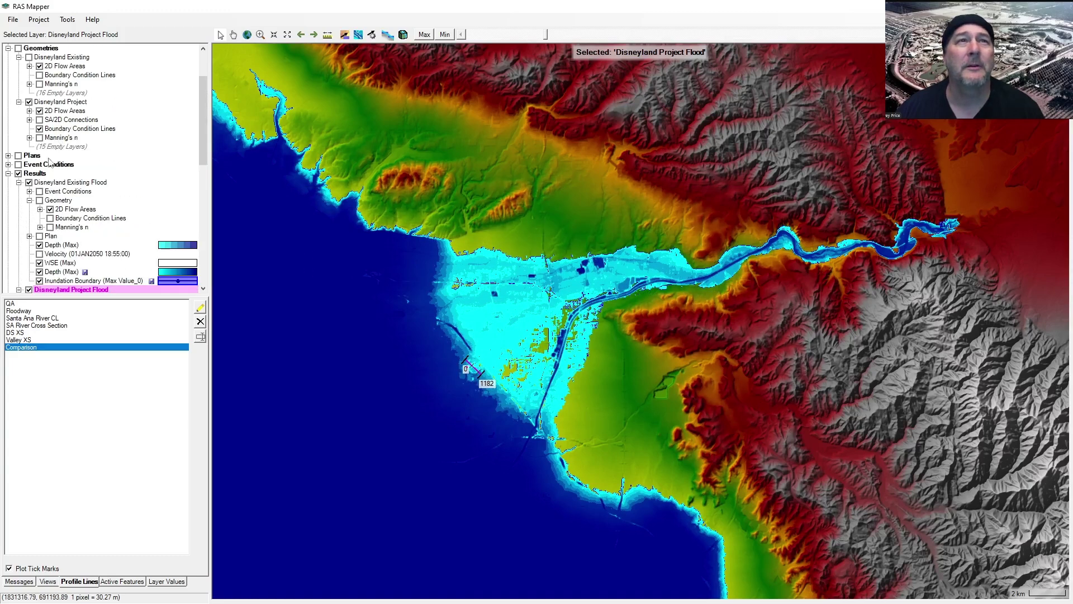
pyautogui.rightClick(42, 176)
pyautogui.click(69, 186)
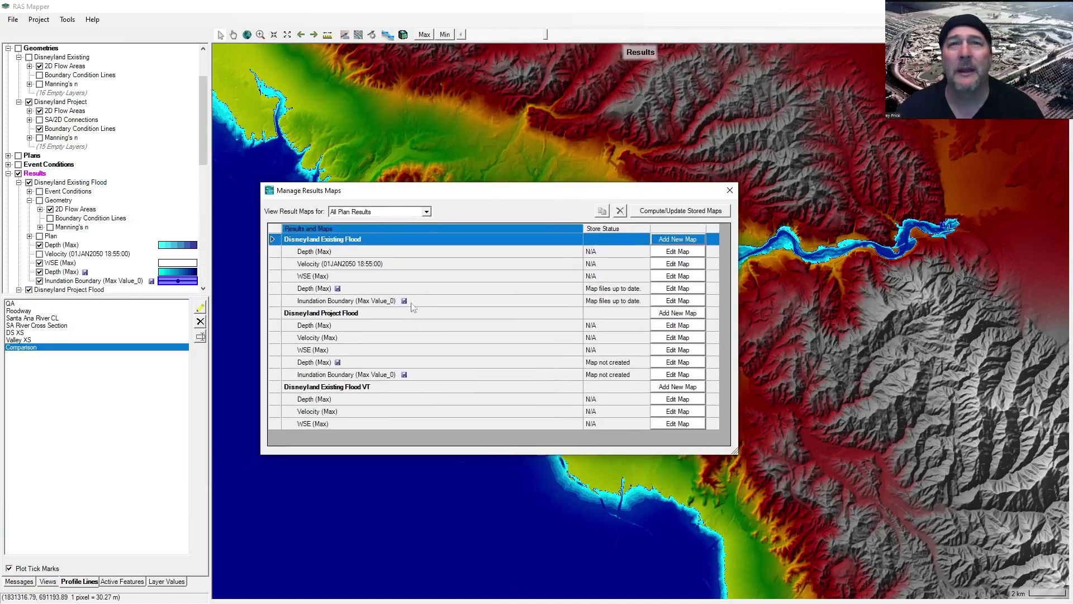
pyautogui.click(417, 361)
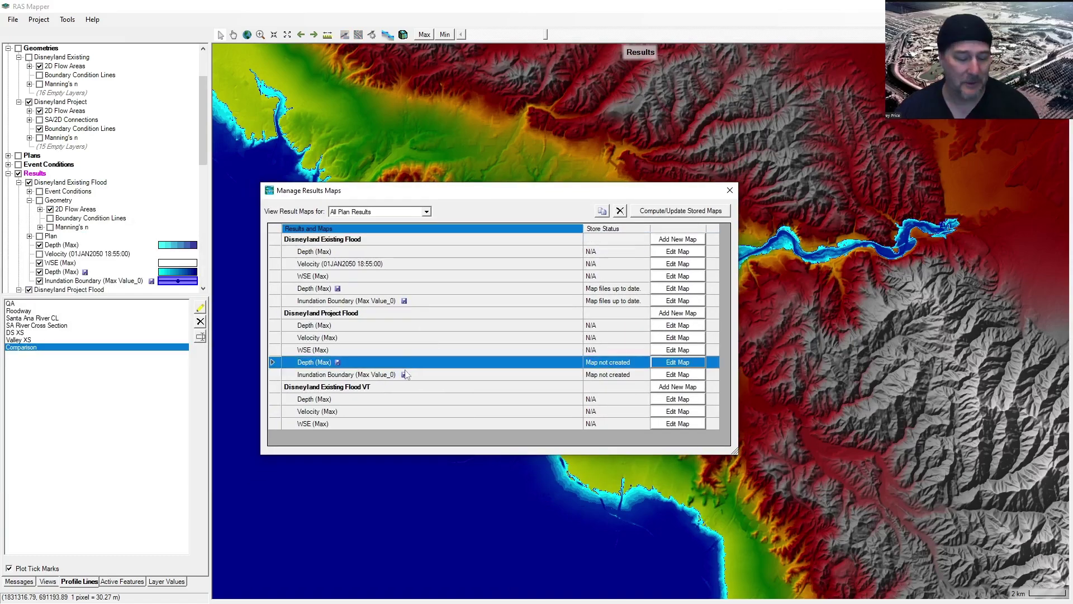
pyautogui.keyDown('shift'); pyautogui.click(408, 375); pyautogui.keyUp('shift')
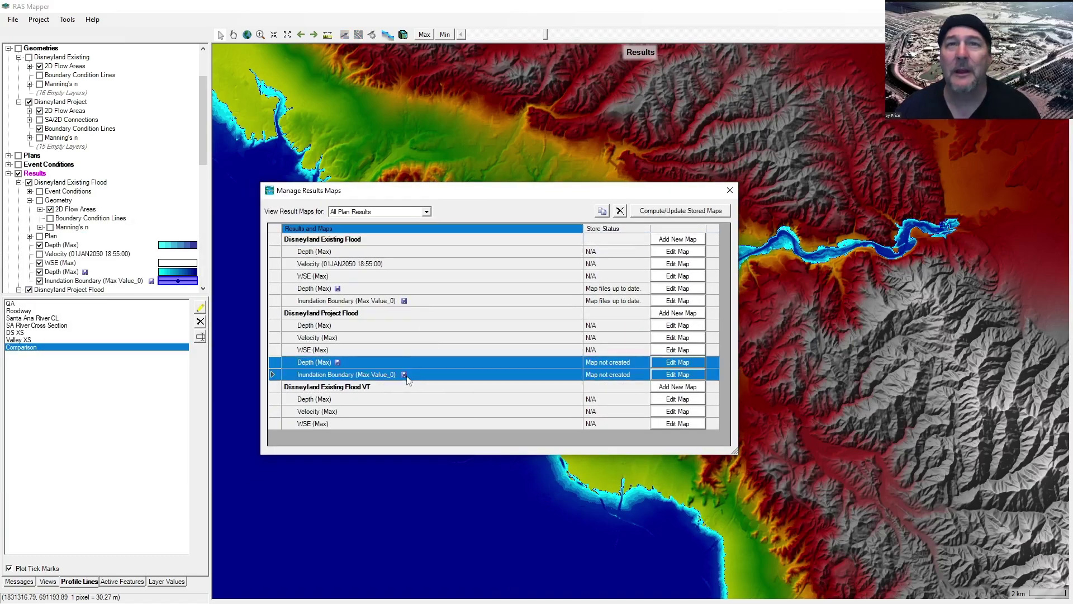
pyautogui.click(674, 215)
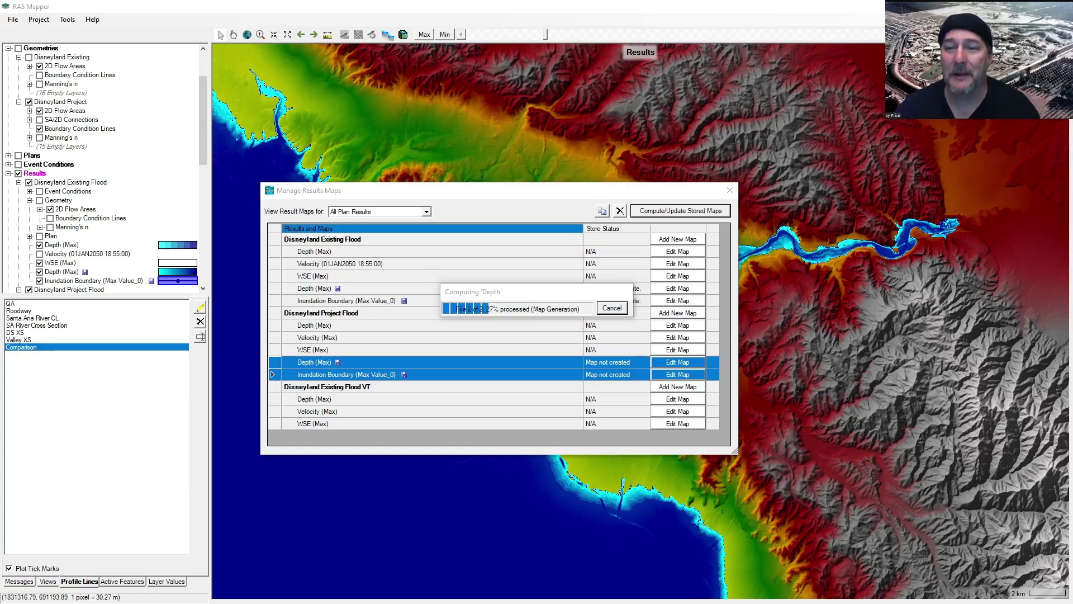
# Step: Switch to File Explorer, open the Disneyland Existing Flood folder and widen the Name column to fit the full file names
pyautogui.moveTo(624, 601); pyautogui.dragTo(595, 138)
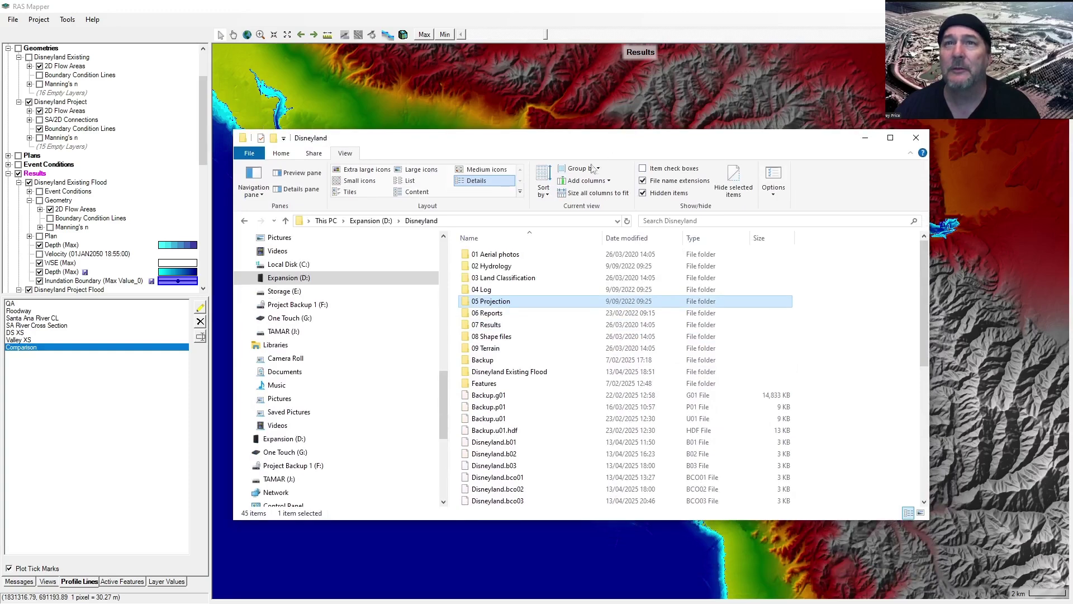
pyautogui.doubleClick(506, 373)
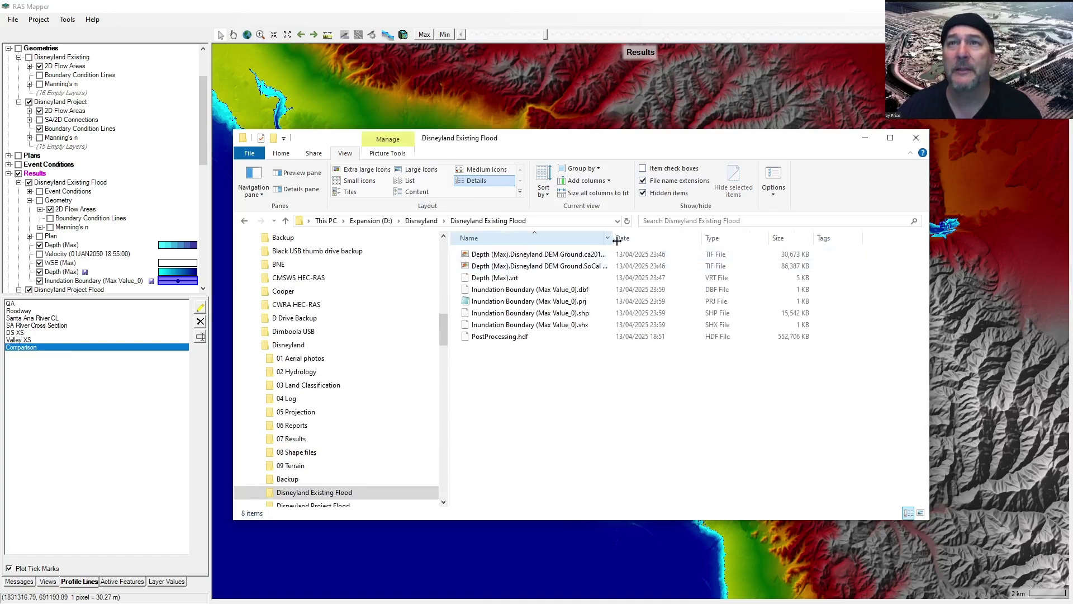
pyautogui.moveTo(613, 237); pyautogui.dragTo(677, 239)
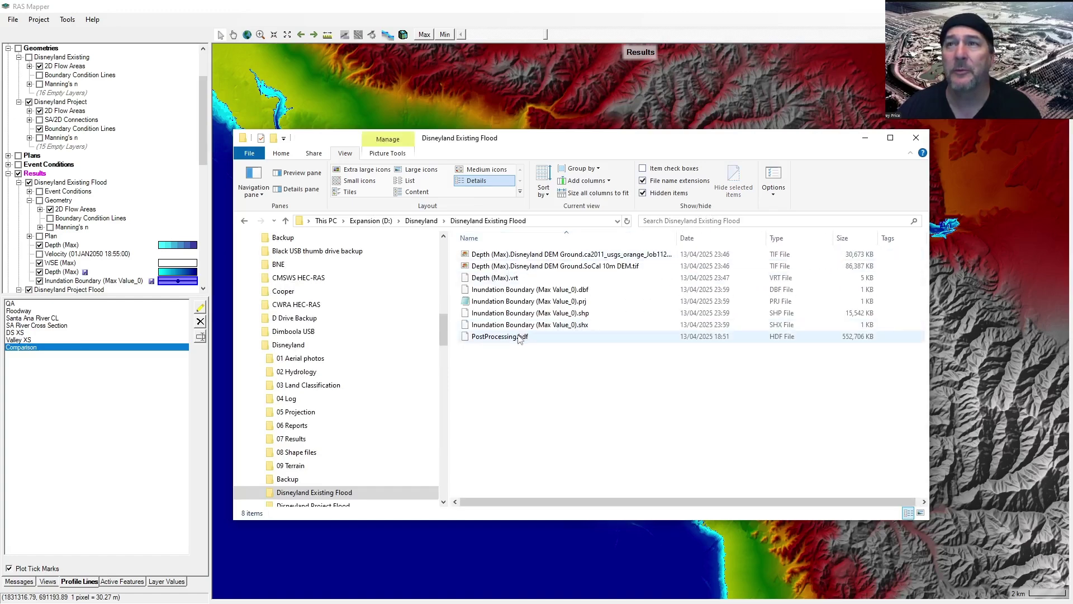
pyautogui.doubleClick(678, 240)
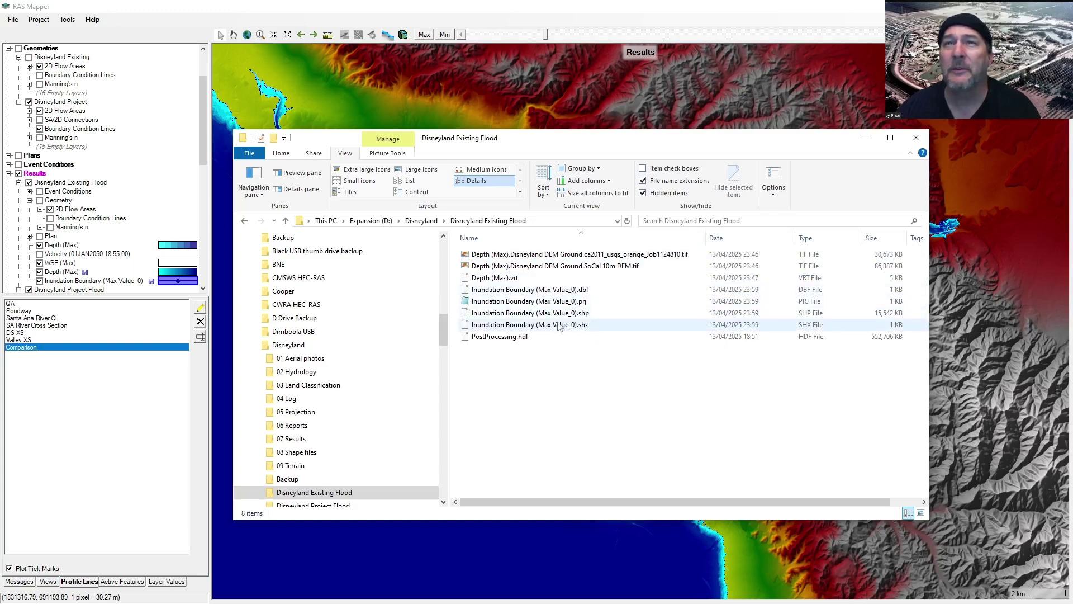
# Step: Copy the four Inundation Boundary (Max Value_0) files from the Disneyland Existing Flood folder into the 07 Results folder
pyautogui.click(562, 291)
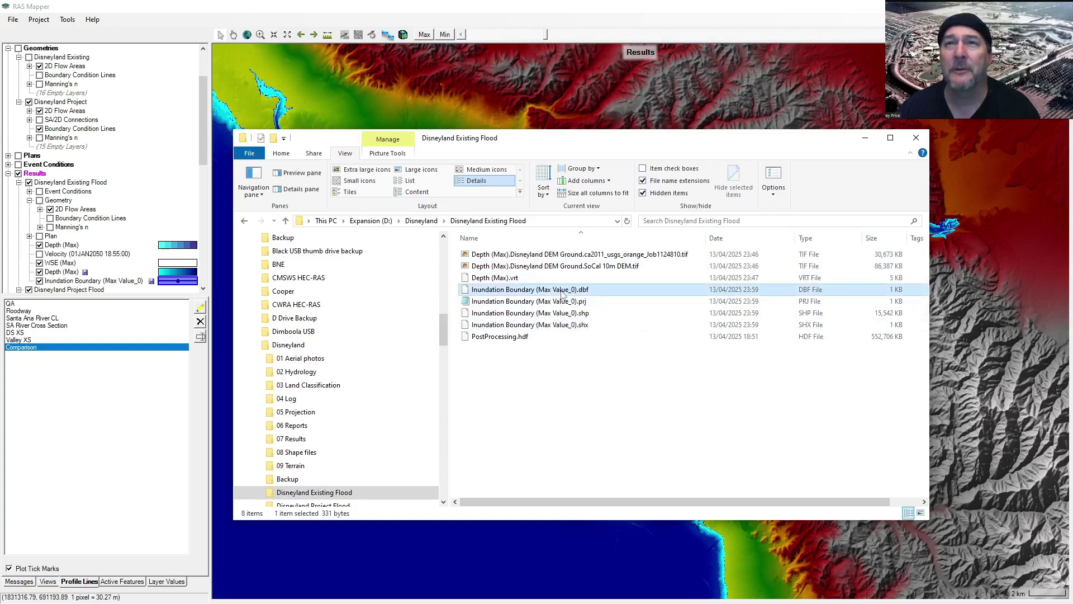
pyautogui.keyDown('shift'); pyautogui.click(562, 325); pyautogui.keyUp('shift')
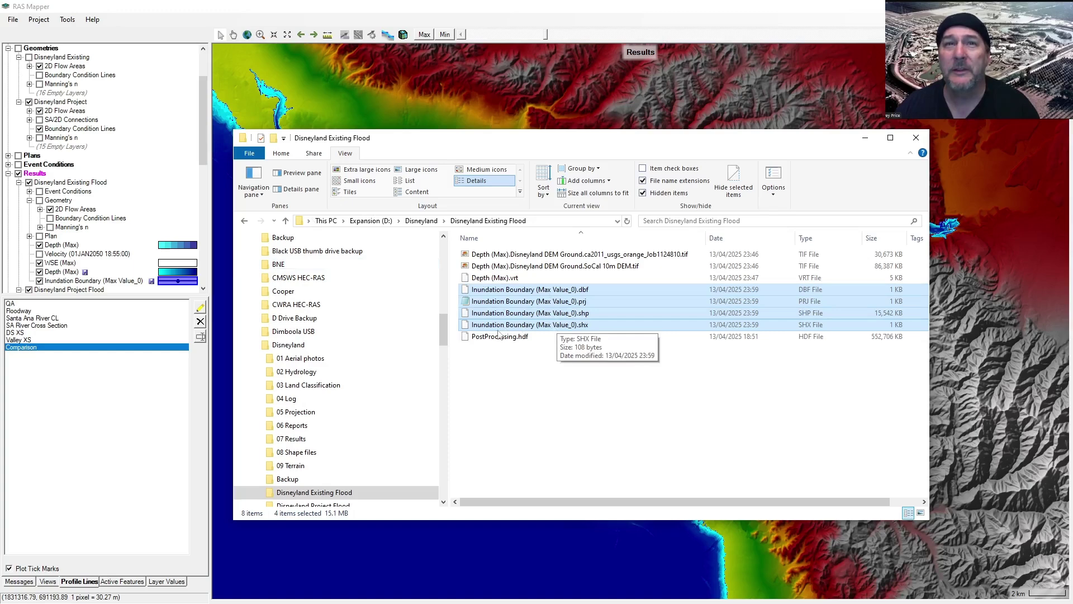
pyautogui.moveTo(444, 323); pyautogui.dragTo(444, 335)
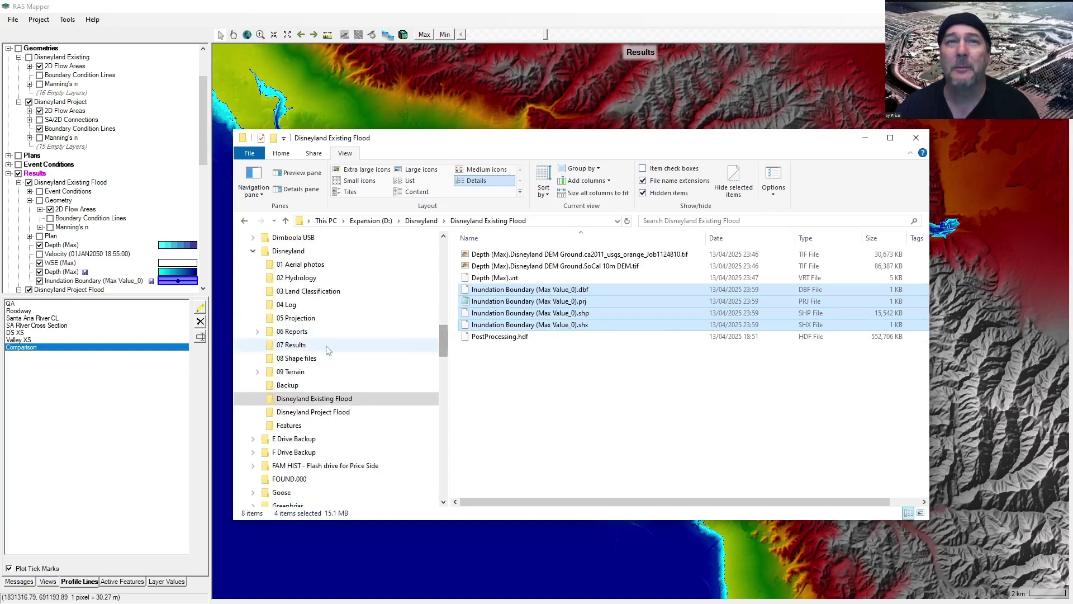
pyautogui.click(291, 345)
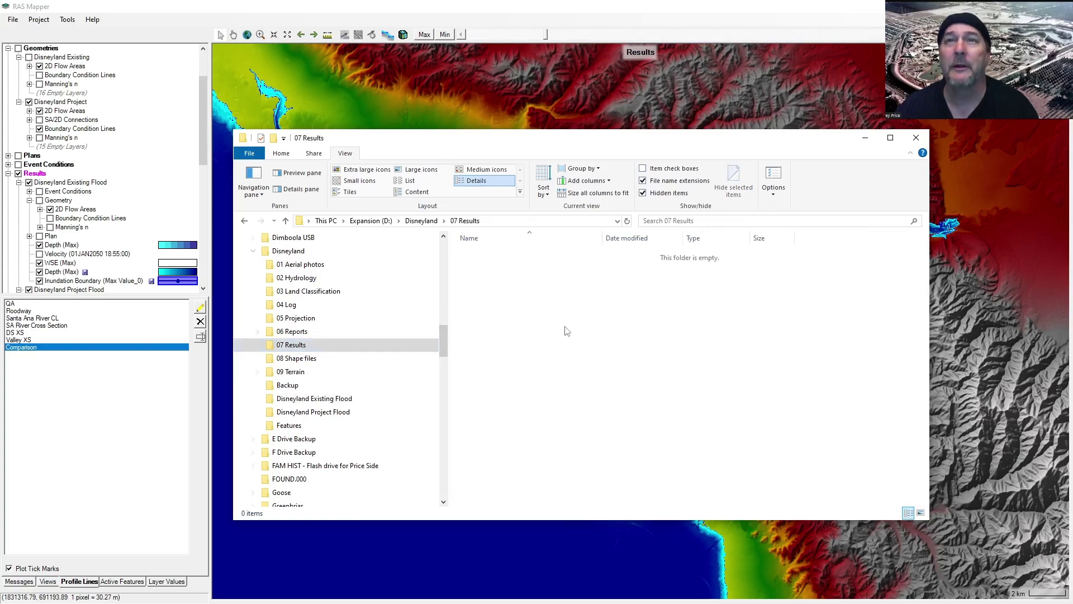
pyautogui.hotkey('ctrl', 'v')
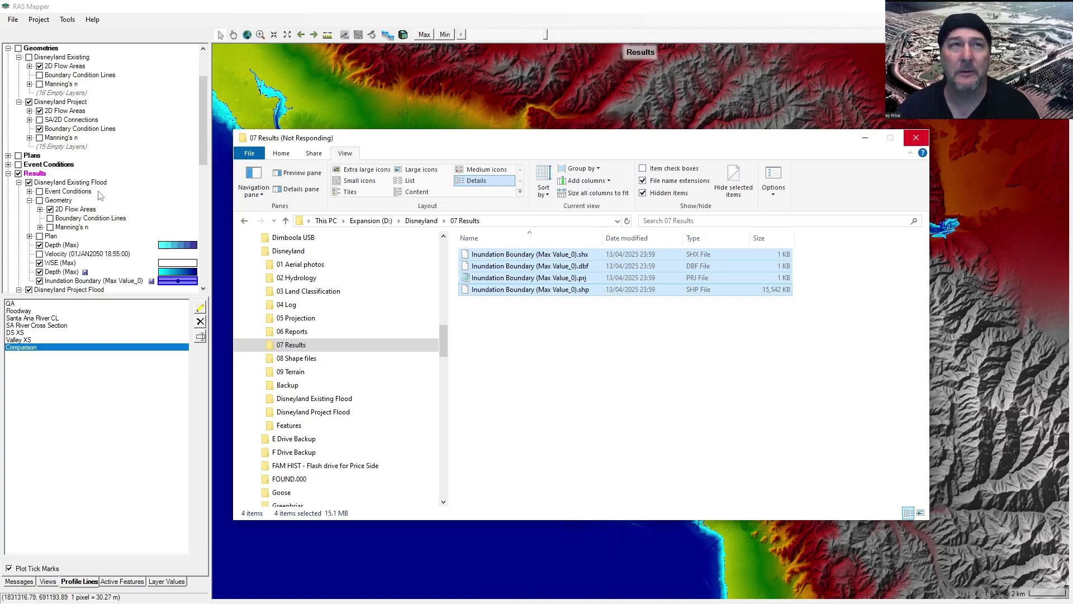
# Step: Rename the four copied shapefile components as Disneyland Existing Flood Max Inundation and widen the Name column to fit
pyautogui.rightClick(537, 295)
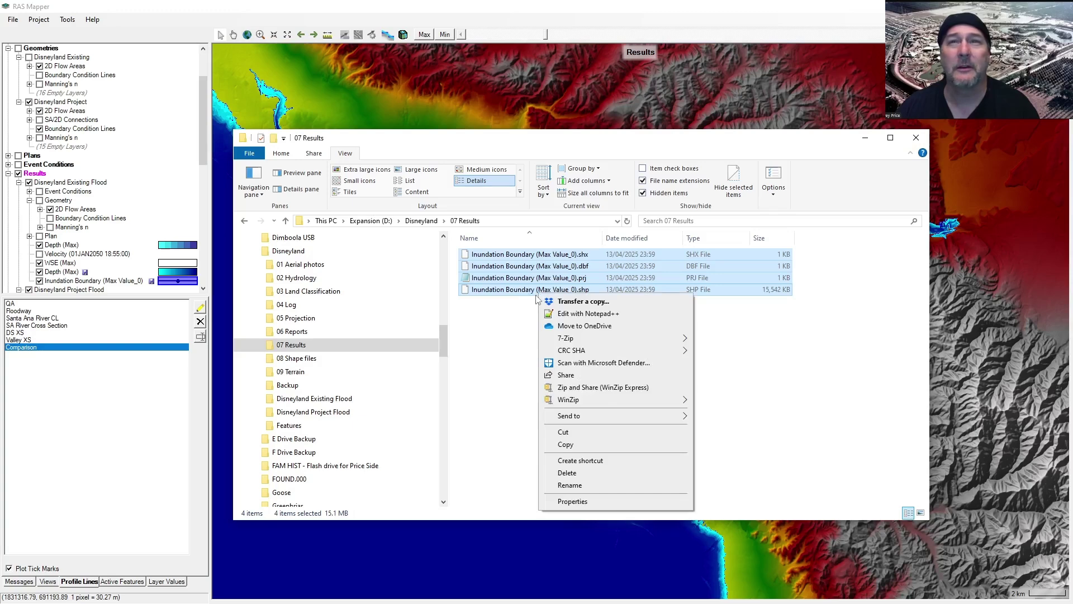
pyautogui.click(581, 484)
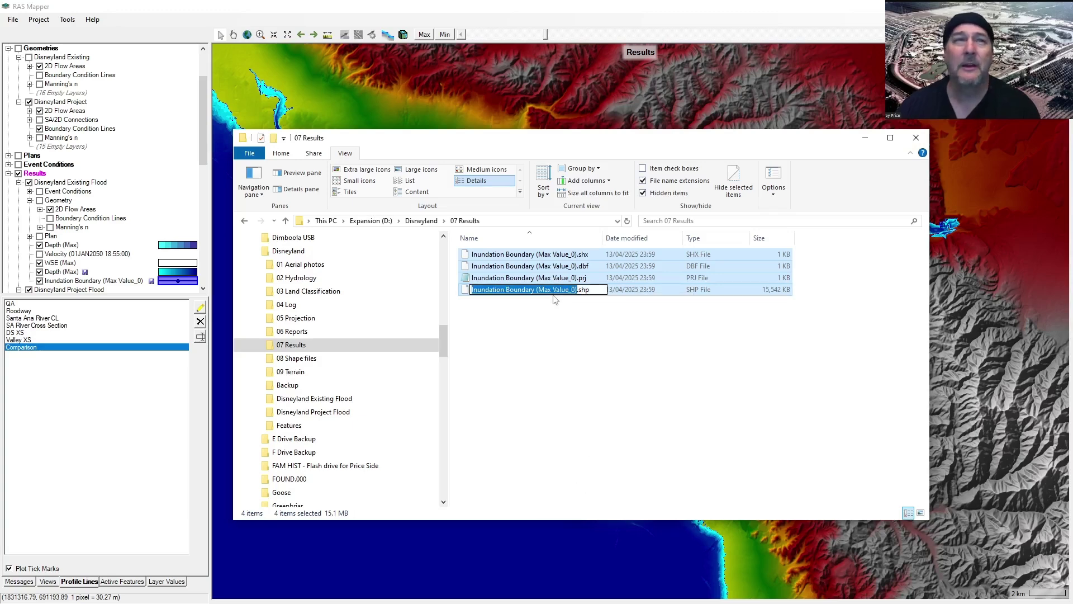
pyautogui.write('Disneyland ')
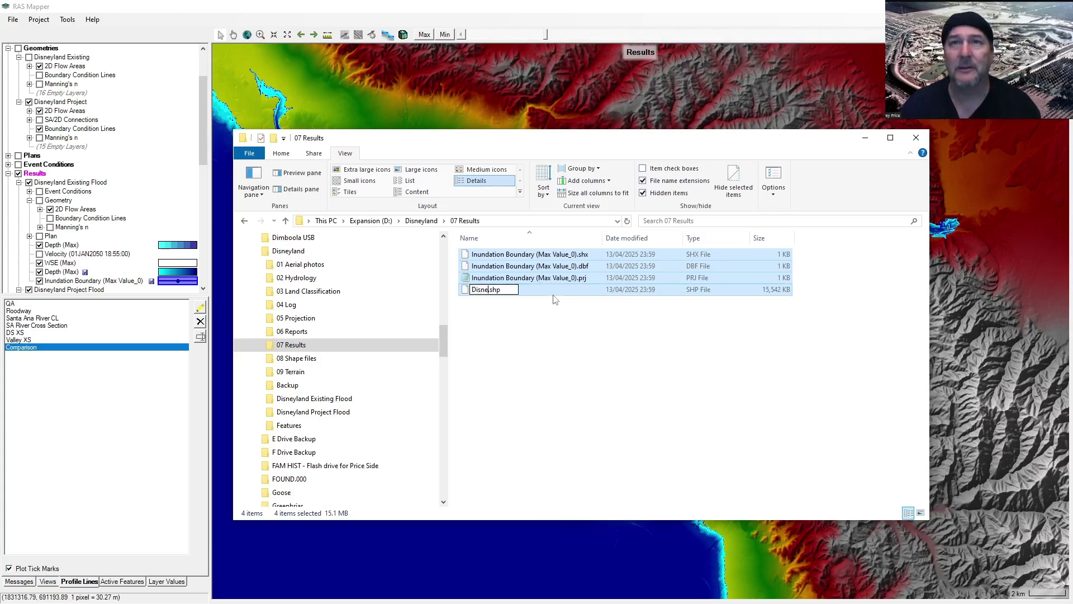
pyautogui.write('Existing Flood')
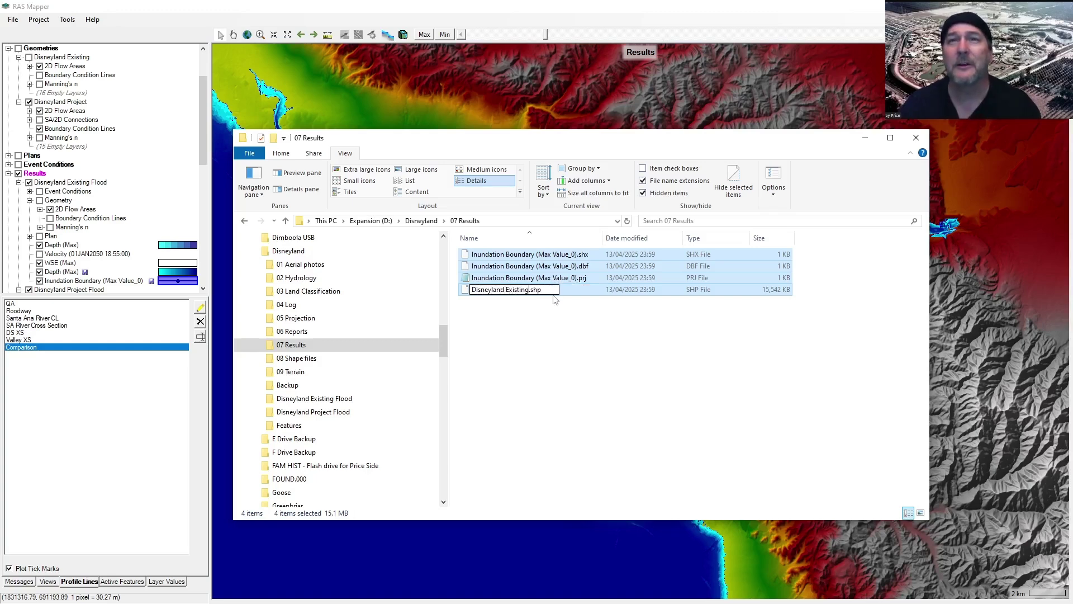
pyautogui.write(' Max')
pyautogui.write(' Inundation Boundary')
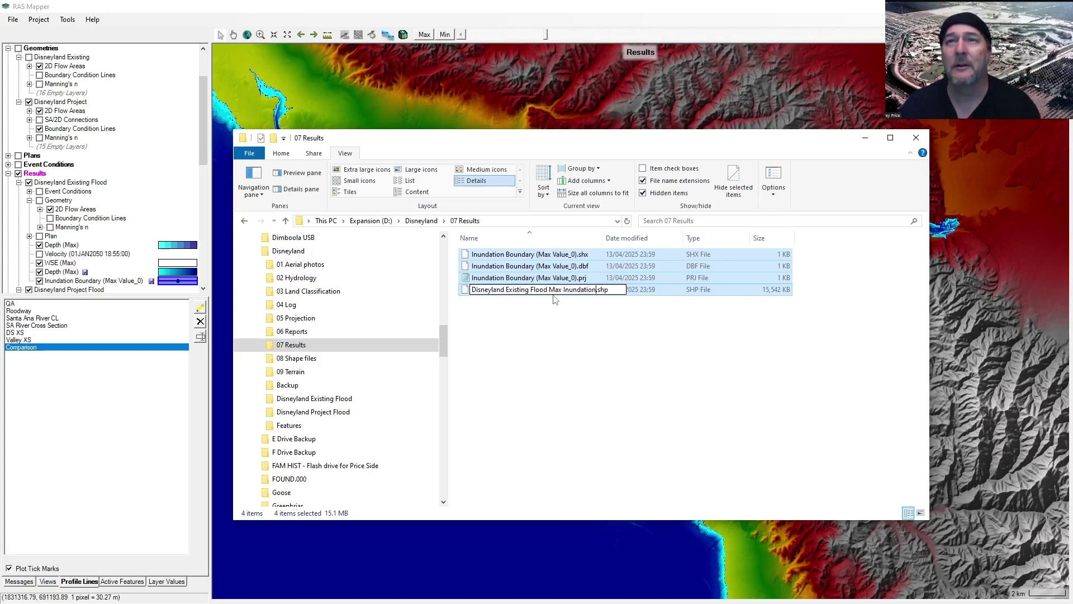
pyautogui.press('Return')
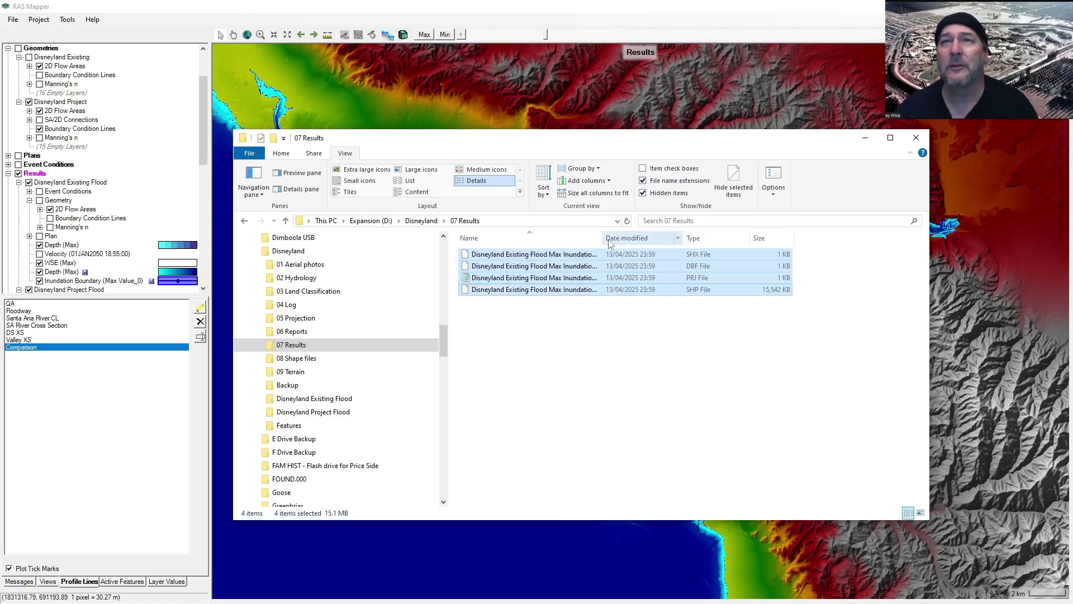
pyautogui.moveTo(602, 238); pyautogui.dragTo(644, 242)
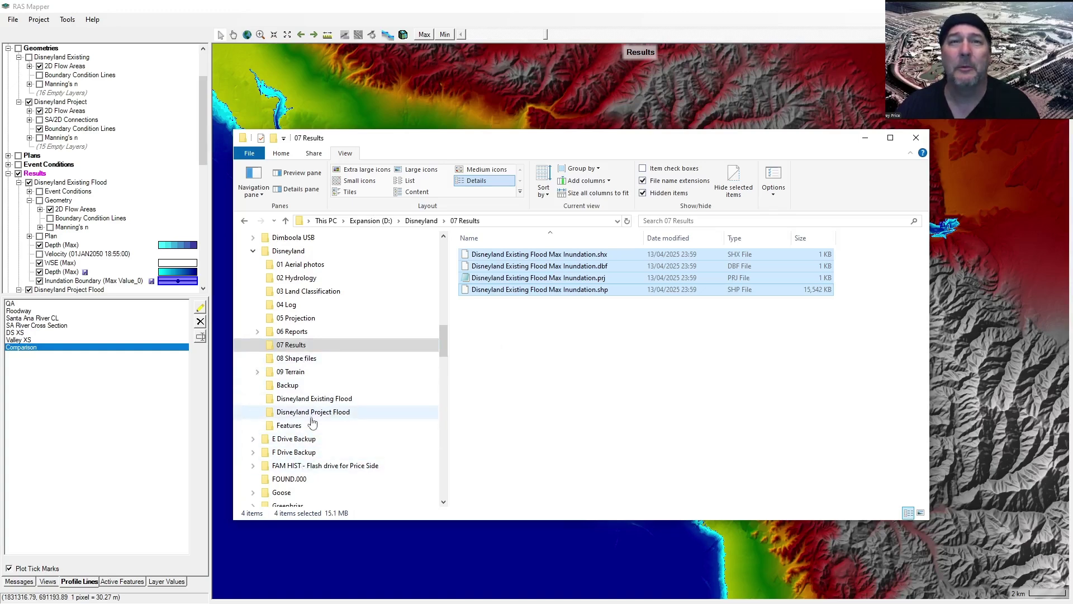
# Step: Copy the two Depth (Max) TIF files from the Disneyland Existing Flood folder into the 07 Results folder
pyautogui.click(314, 399)
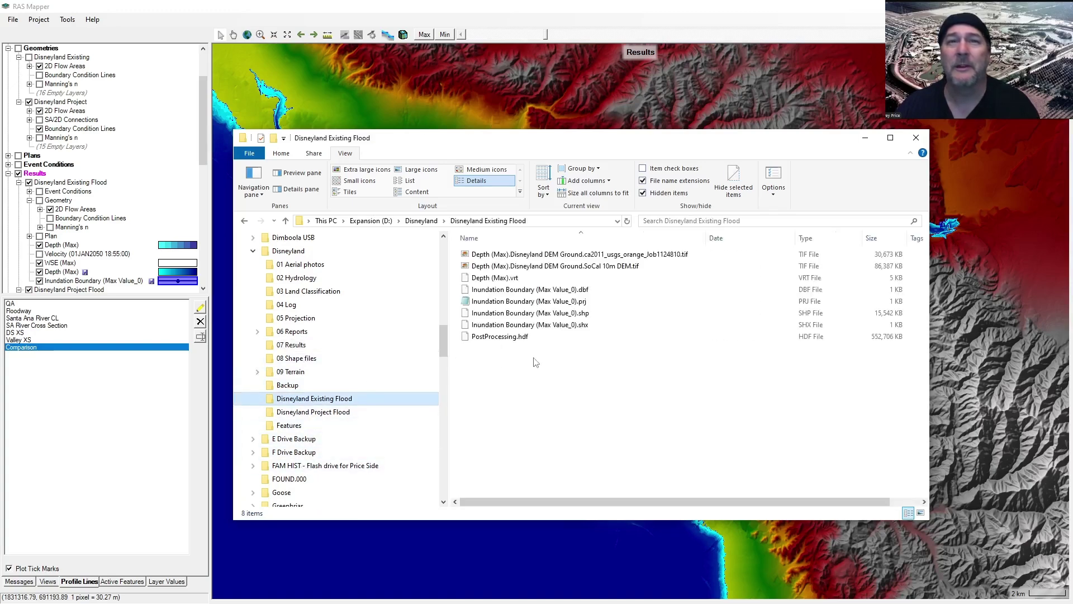
pyautogui.click(603, 254)
pyautogui.keyDown('shift'); pyautogui.click(605, 266); pyautogui.keyUp('shift')
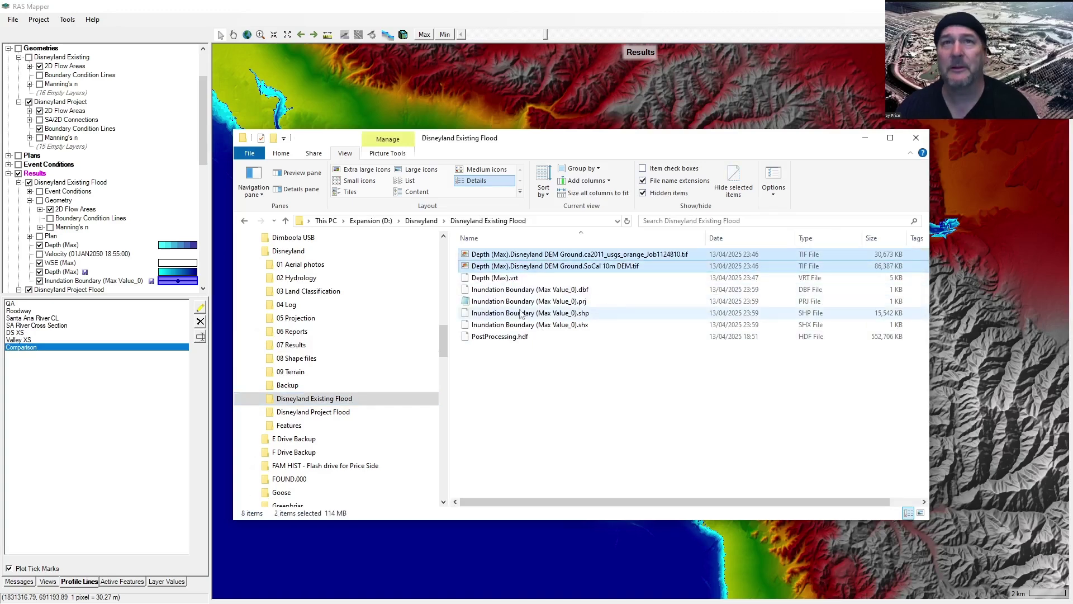
pyautogui.click(301, 346)
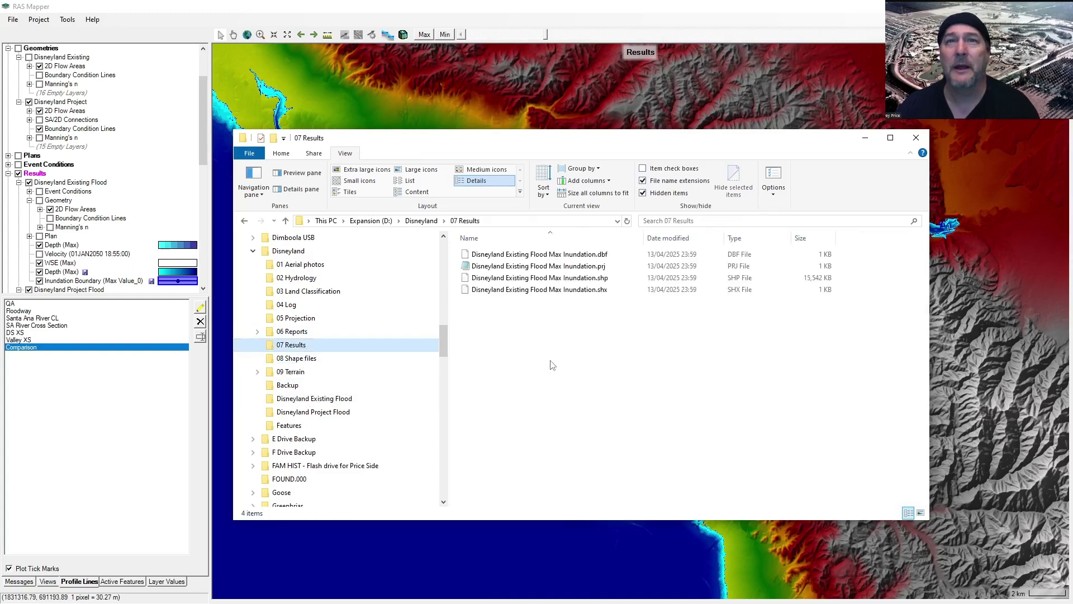
pyautogui.hotkey('ctrl', 'v')
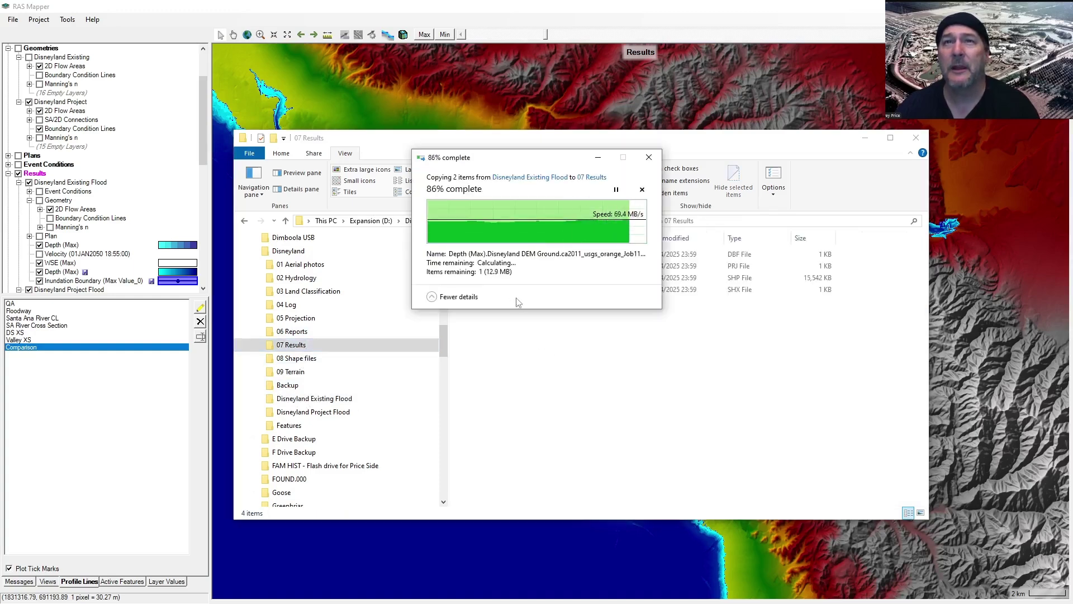
# Step: Rename the copied SoCal 10m DEM depth raster as Disneyland Existing Flood Max Depth T1
pyautogui.click(514, 301)
pyautogui.rightClick(513, 302)
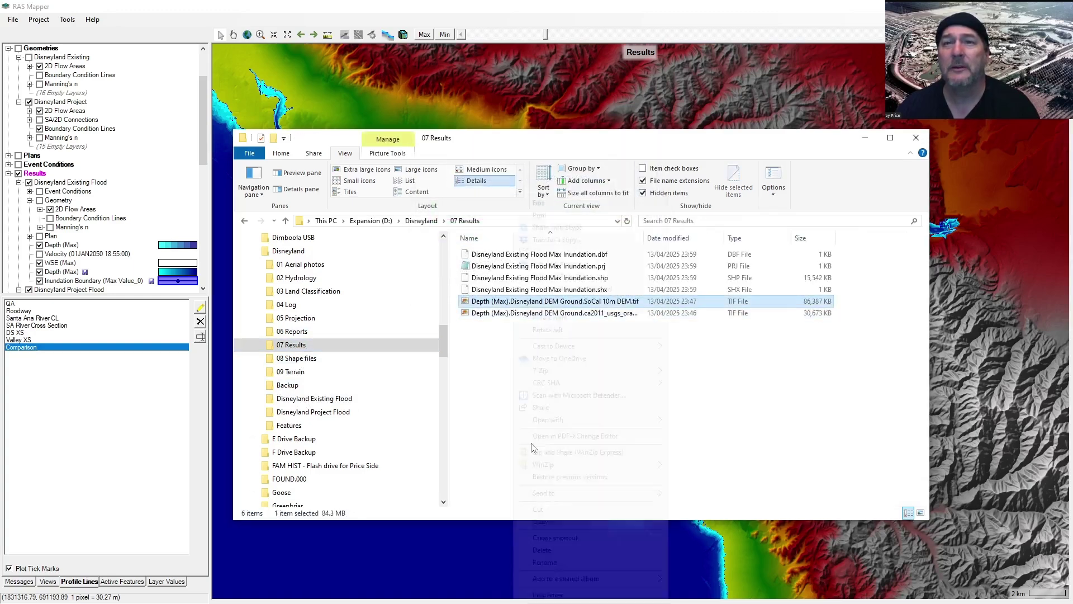
pyautogui.click(544, 563)
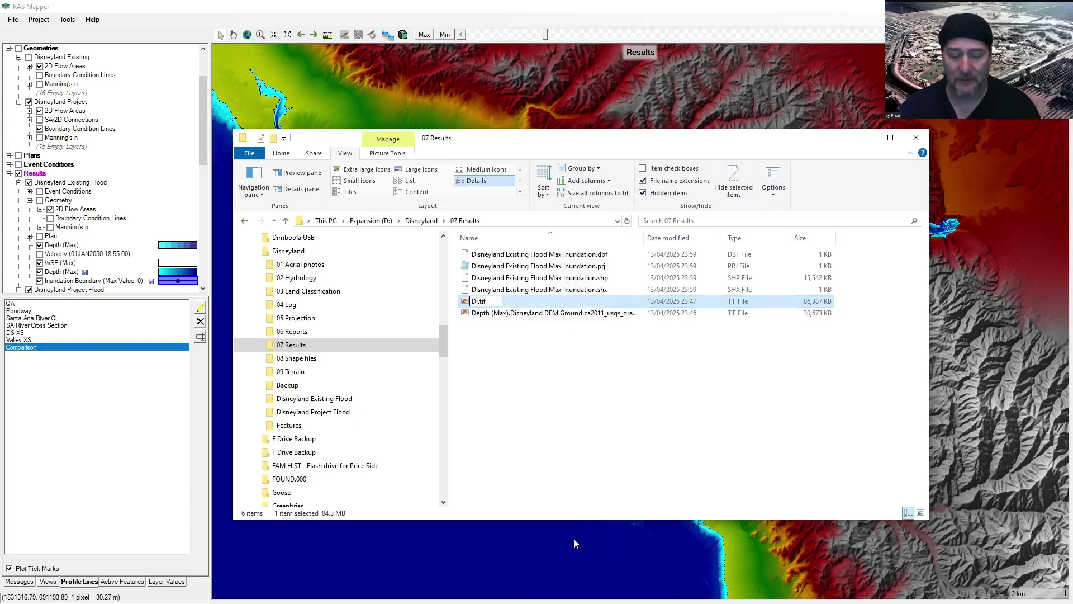
pyautogui.write('Disneyland Exis')
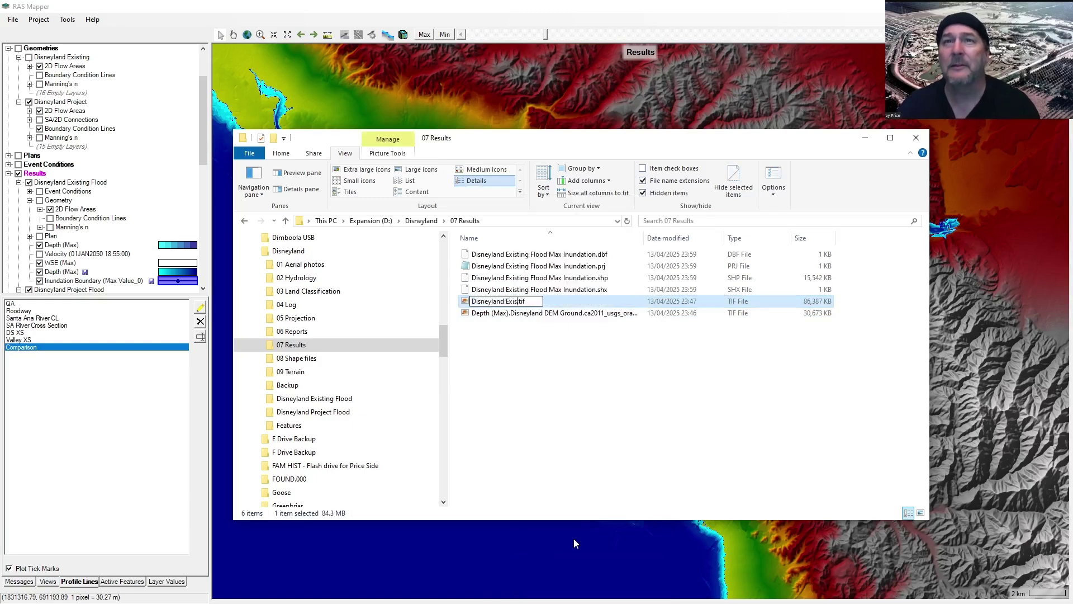
pyautogui.write('ting Flood M')
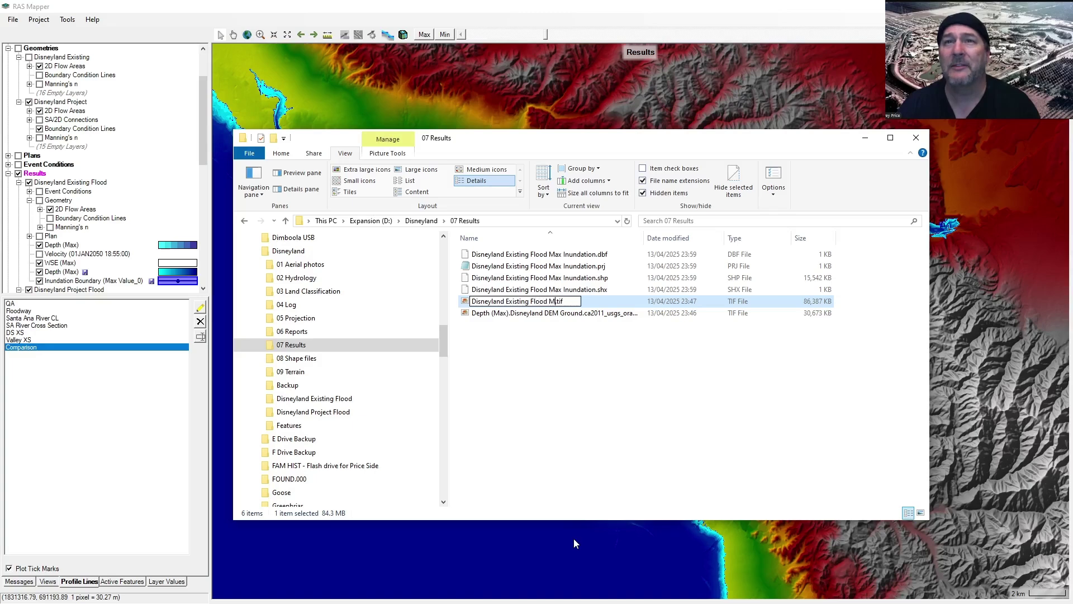
pyautogui.write('ax Depth')
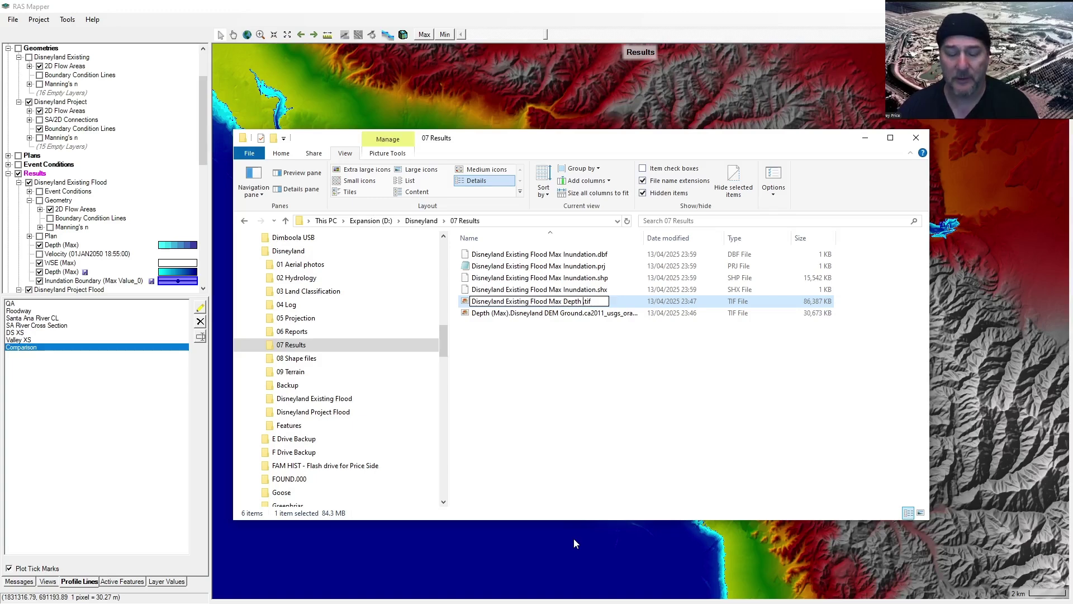
pyautogui.write('T1')
pyautogui.press('Return')
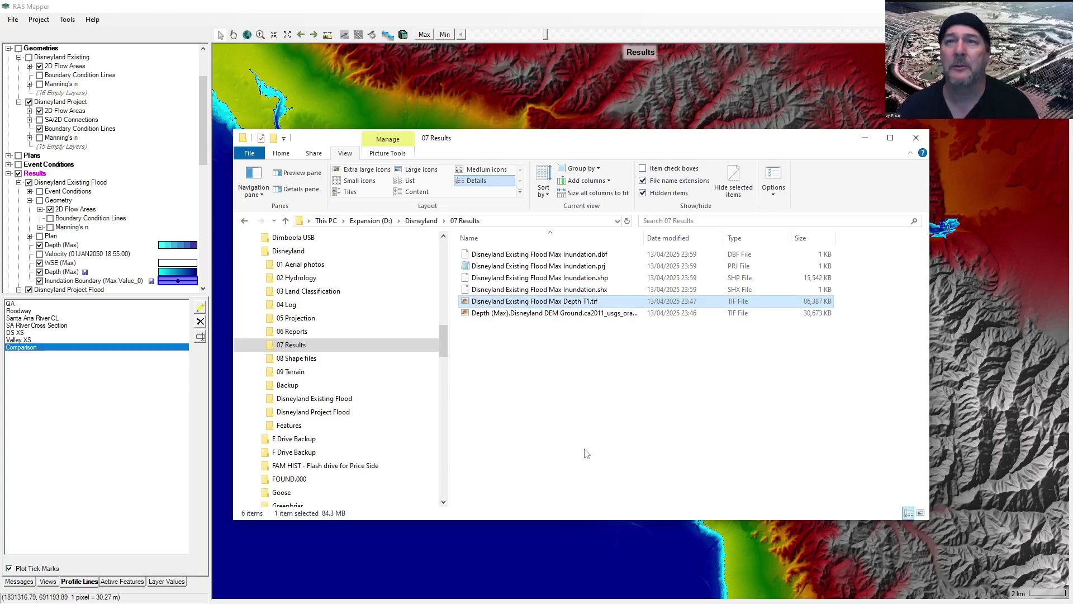
pyautogui.click(536, 353)
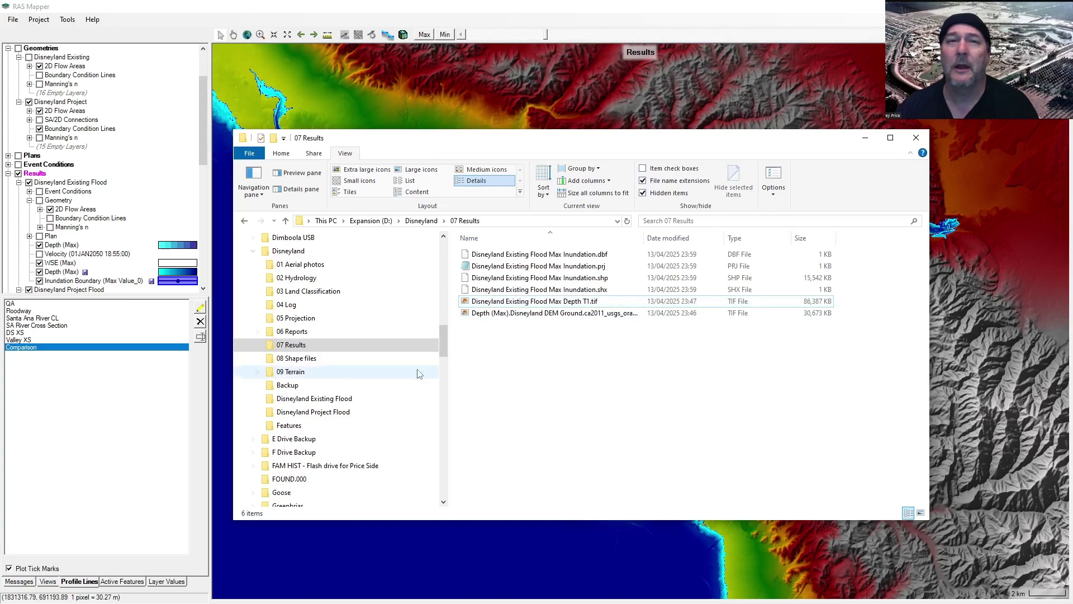
# Step: Open the Disneyland Project Flood folder, return to RAS Mapper and close the results map manager
pyautogui.click(295, 251)
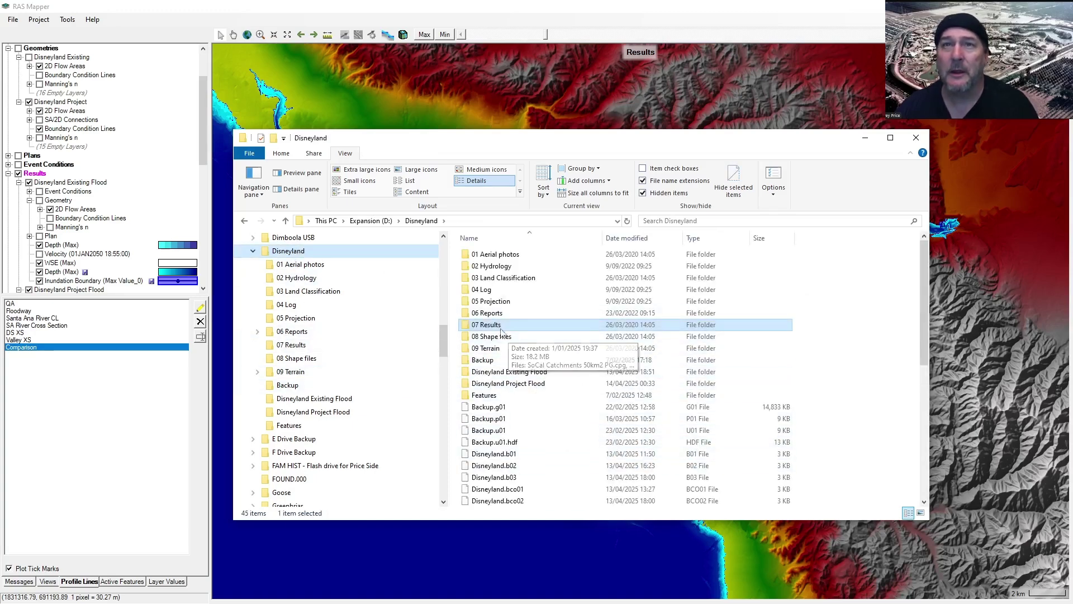
pyautogui.click(481, 329)
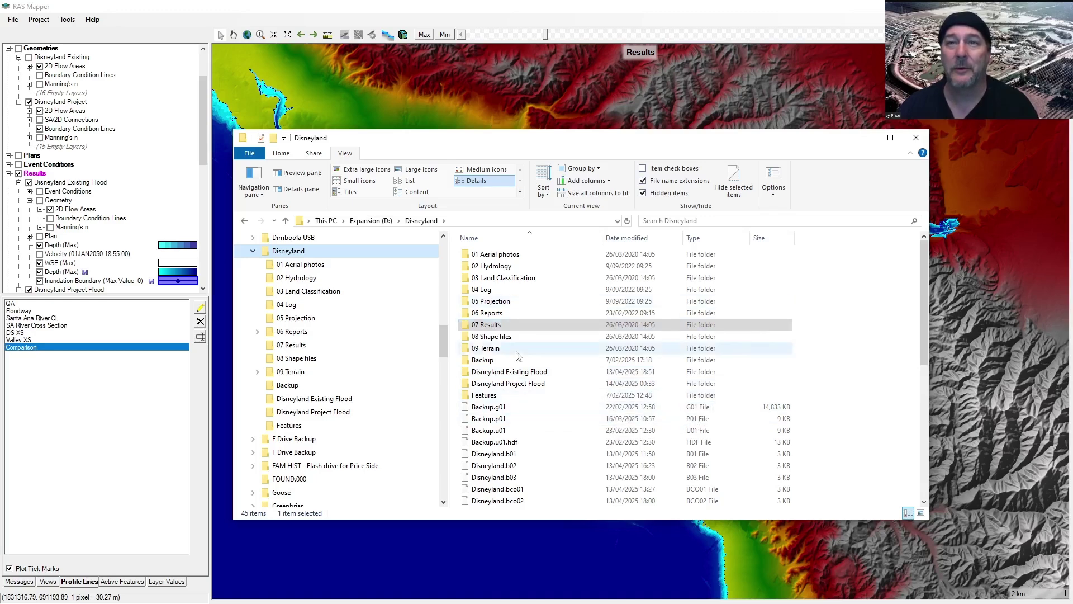
pyautogui.doubleClick(513, 384)
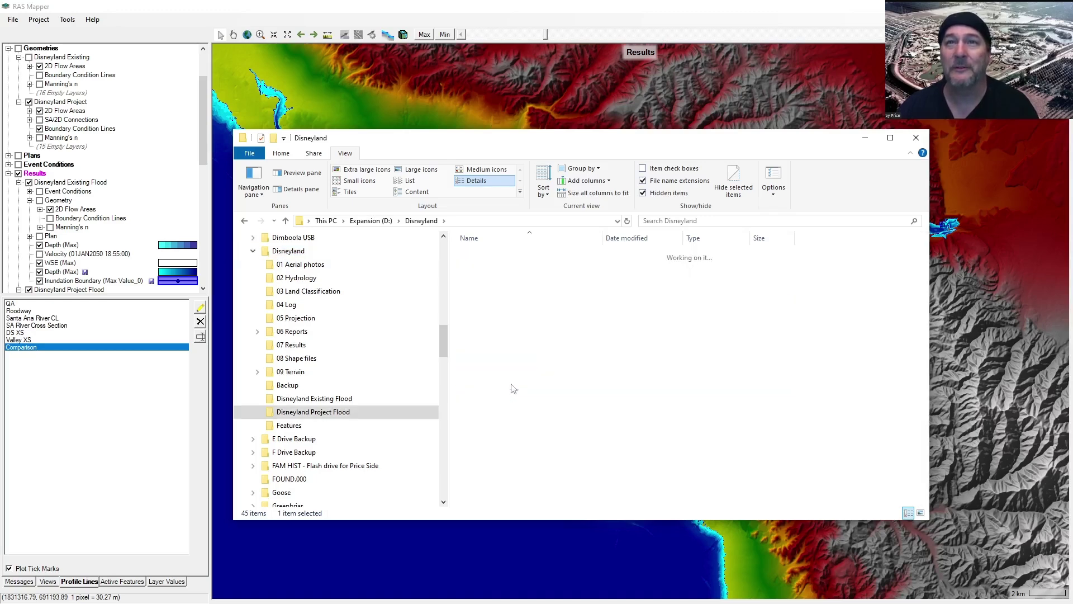
pyautogui.click(865, 138)
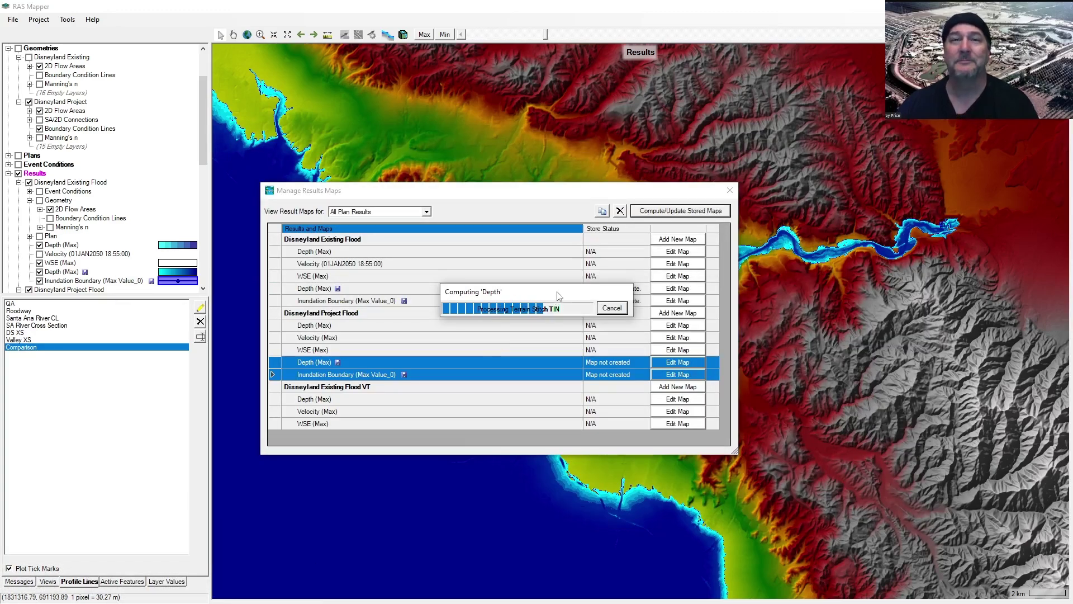
pyautogui.click(729, 190)
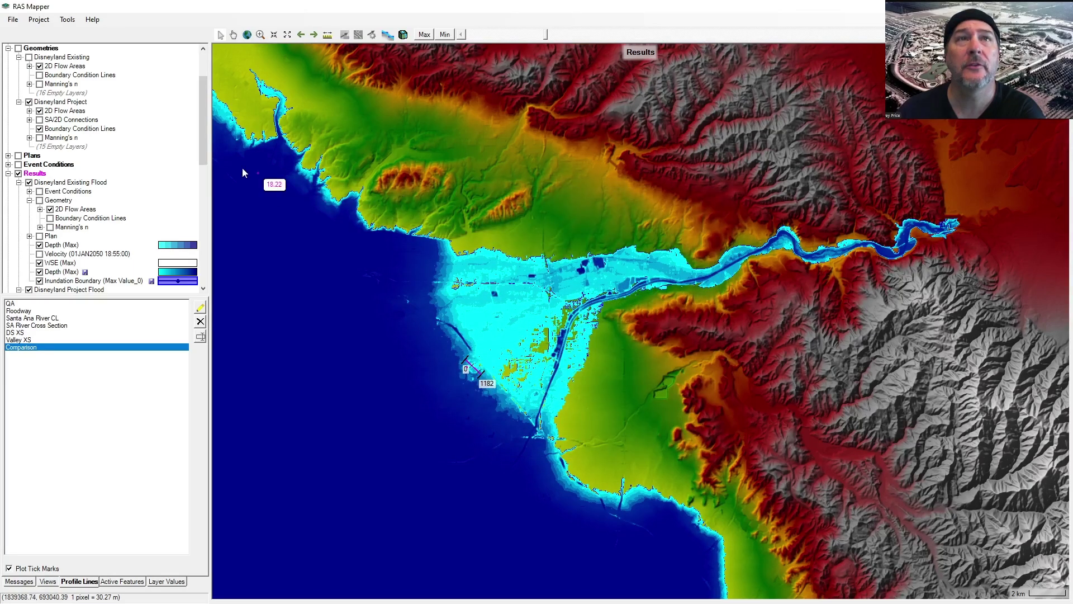
# Step: Look over the stored Depth (Max) and Inundation Boundary layers of Disneyland Existing Flood and Disneyland Project Flood
pyautogui.scroll(-5, 203, 143)
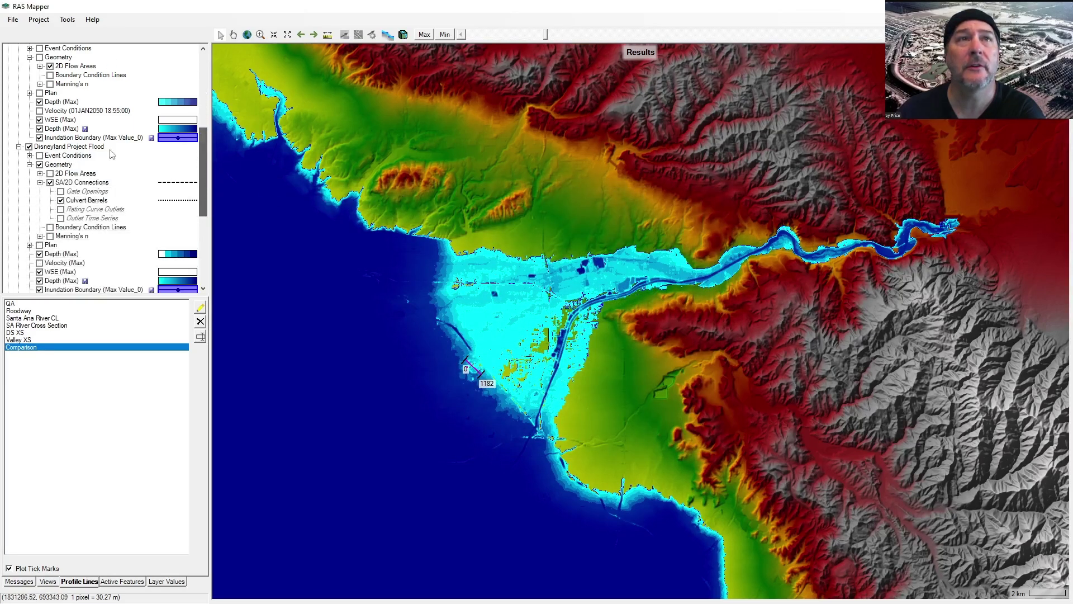
pyautogui.click(69, 129)
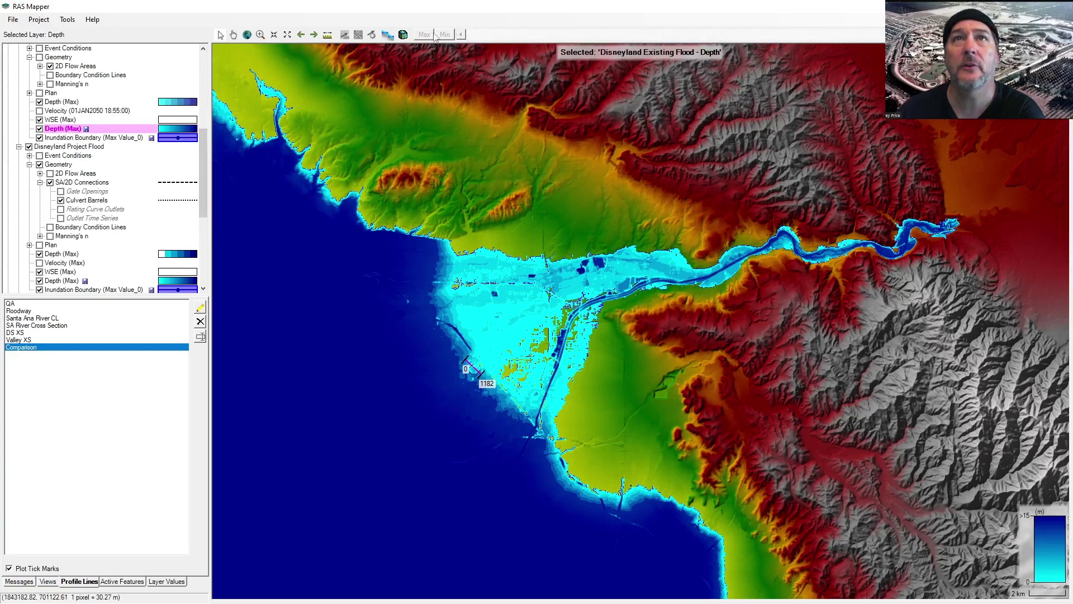
pyautogui.click(97, 137)
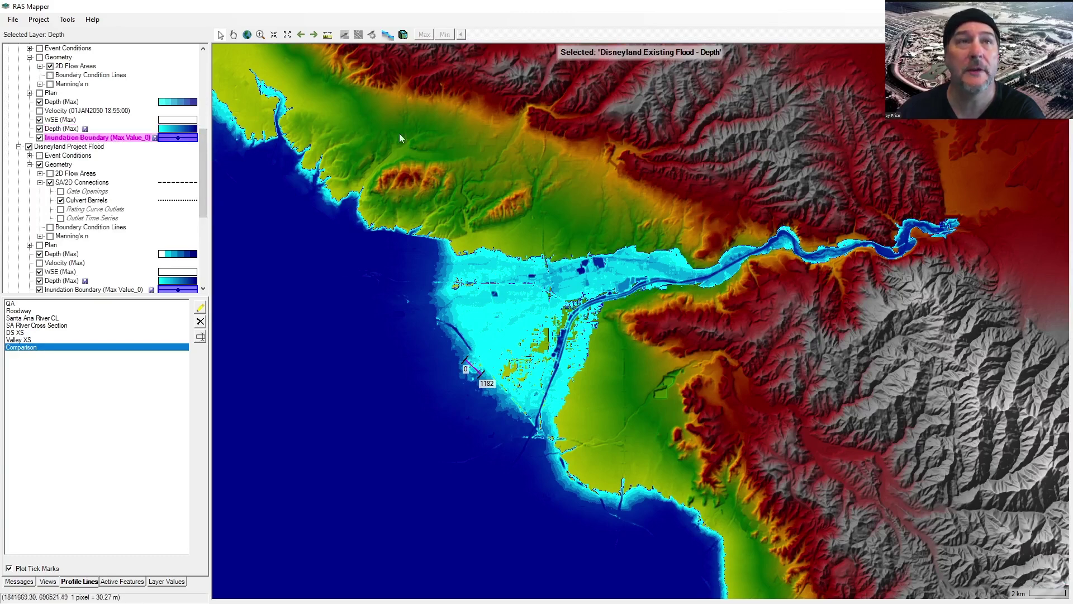
pyautogui.scroll(-2, 129, 213)
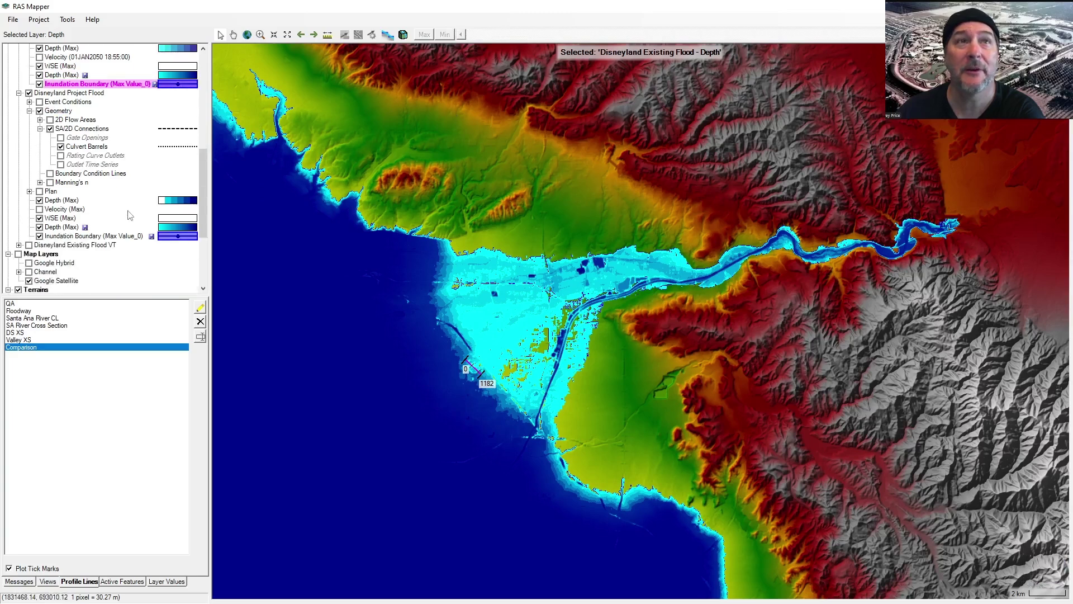
pyautogui.click(72, 228)
pyautogui.click(82, 237)
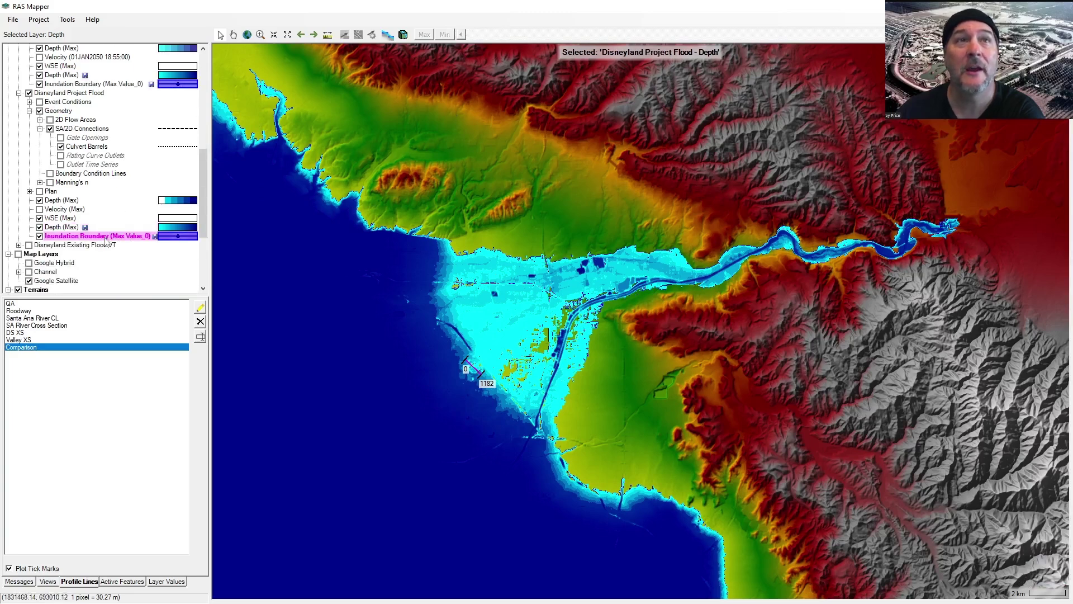
# Step: Collapse the Disneyland Existing Flood results group and turn off its display
pyautogui.scroll(5, 100, 178)
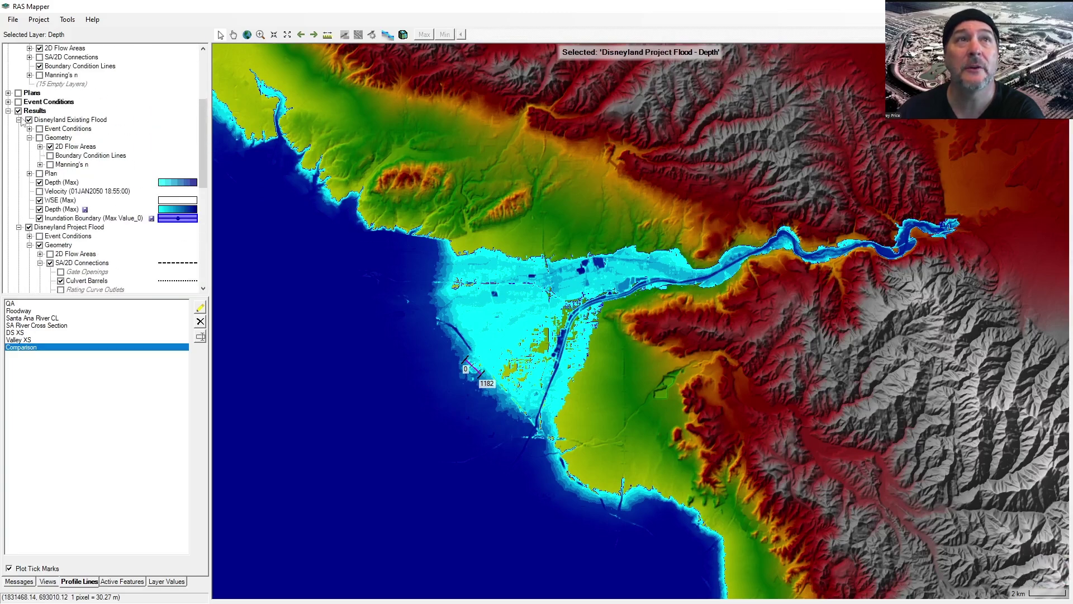
pyautogui.click(19, 120)
pyautogui.click(28, 119)
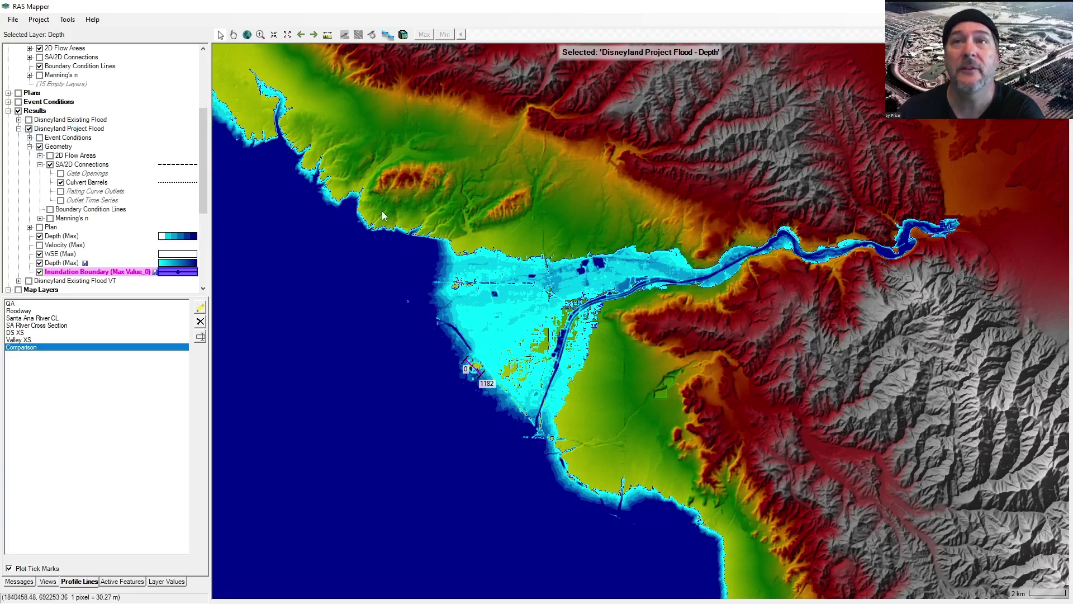
# Step: Hide the Disneyland Project Flood geometry and all its result maps except the stored Depth (Max), and examine that map at the Comparison profile line
pyautogui.click(39, 165)
pyautogui.click(39, 146)
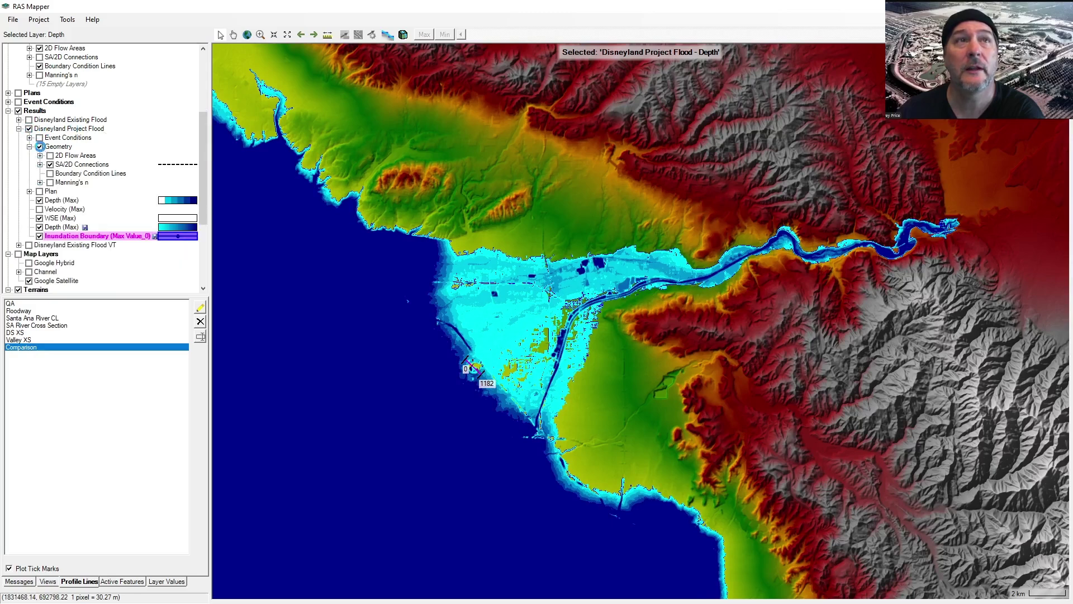
pyautogui.click(40, 200)
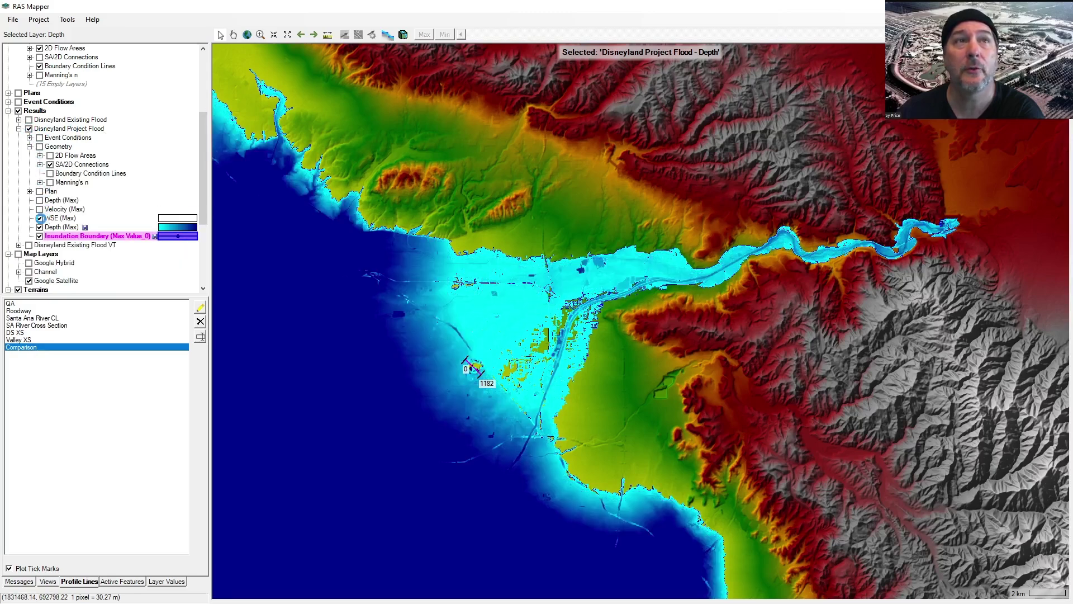
pyautogui.click(40, 218)
pyautogui.click(40, 236)
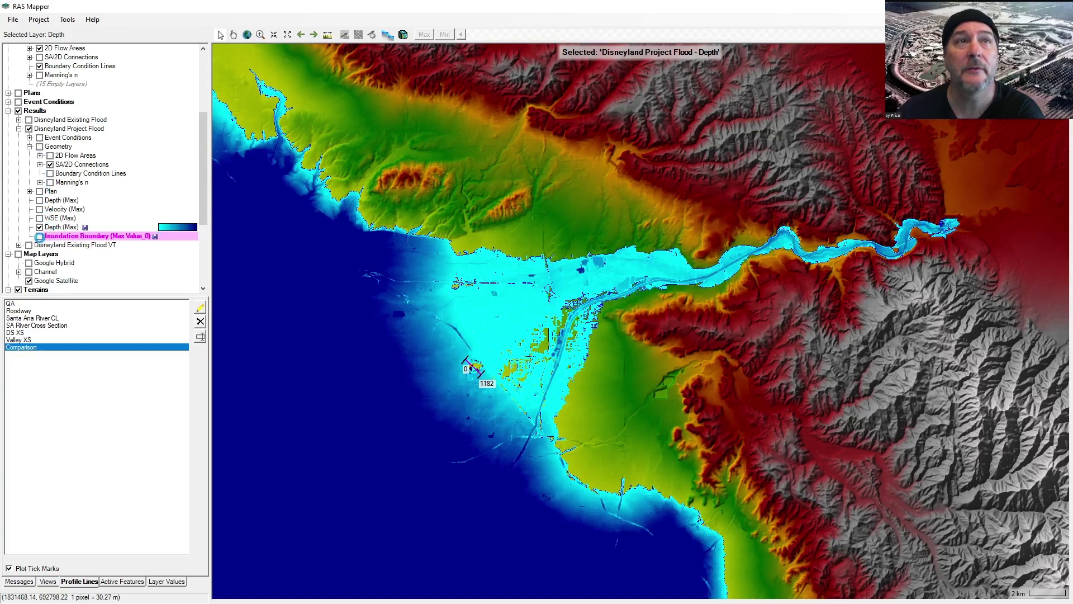
pyautogui.click(71, 228)
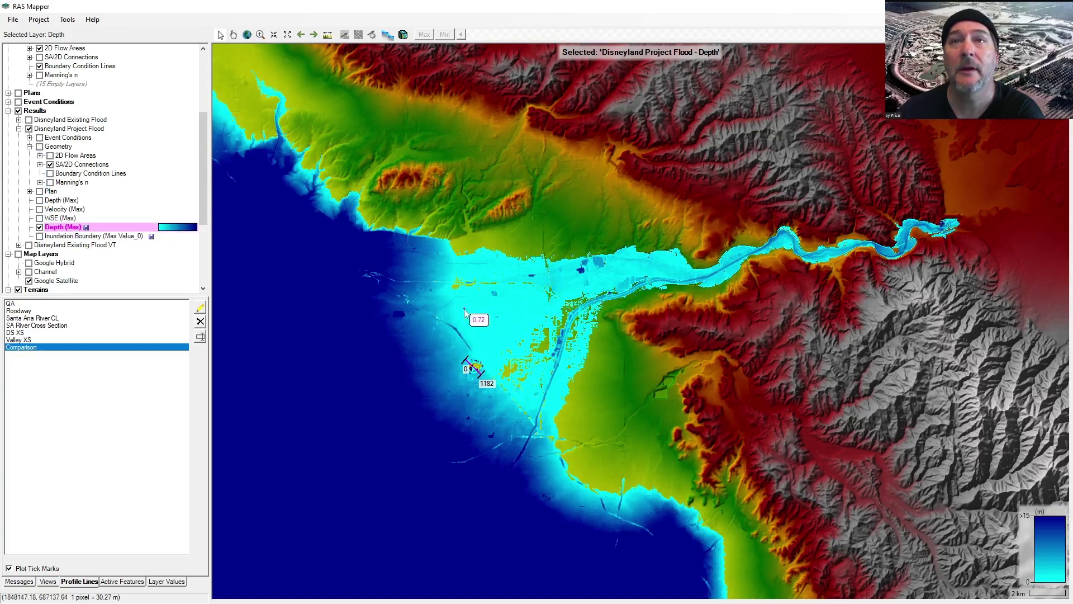
pyautogui.scroll(5, 477, 372)
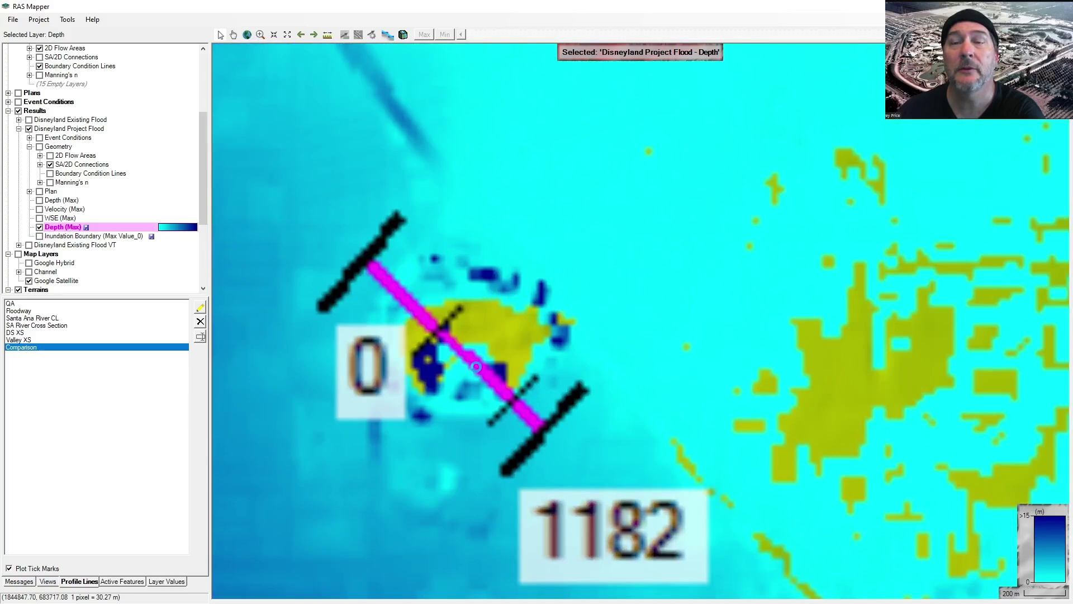
# Step: Examine the stored Depth (Max) map southeast of the ring-shaped site and display the project flood's dynamic Depth (Max) map along with it
pyautogui.scroll(2, 529, 349)
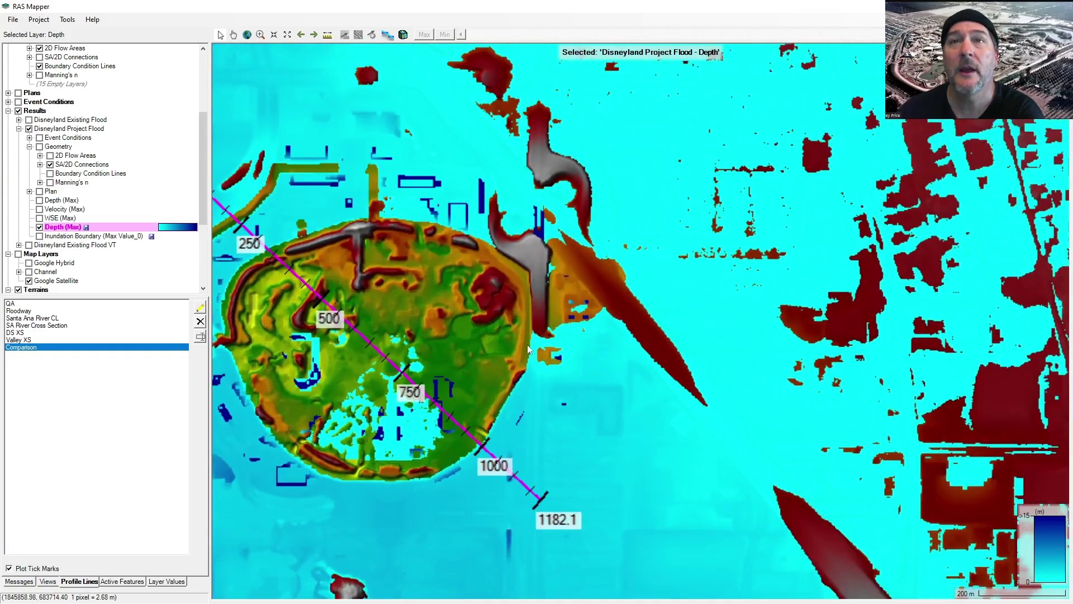
pyautogui.scroll(2, 599, 319)
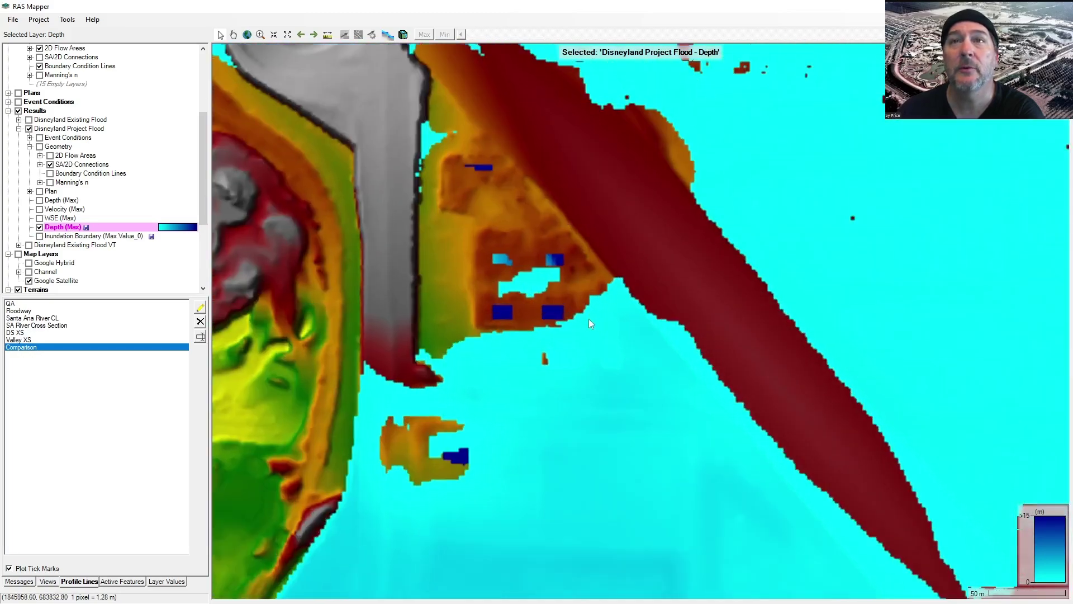
pyautogui.scroll(2, 550, 329)
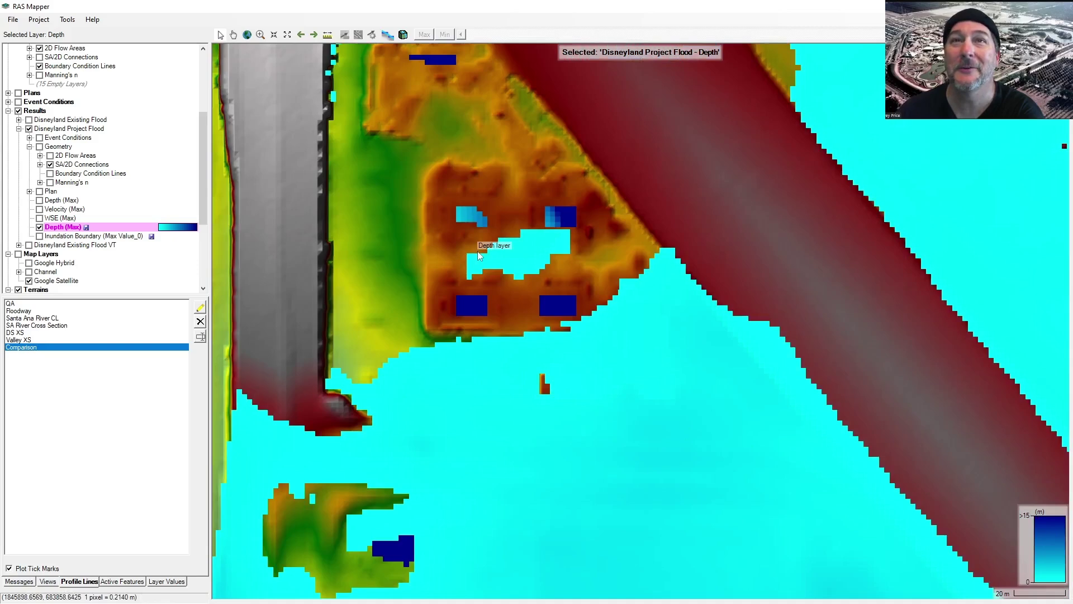
pyautogui.moveTo(413, 346); pyautogui.dragTo(470, 294)
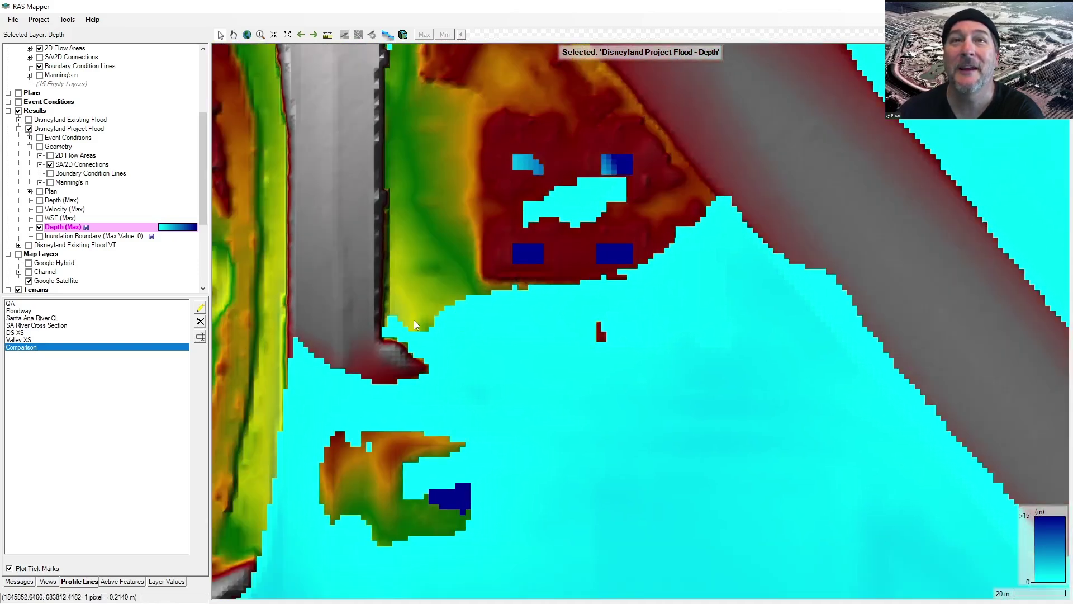
pyautogui.scroll(1, 795, 222)
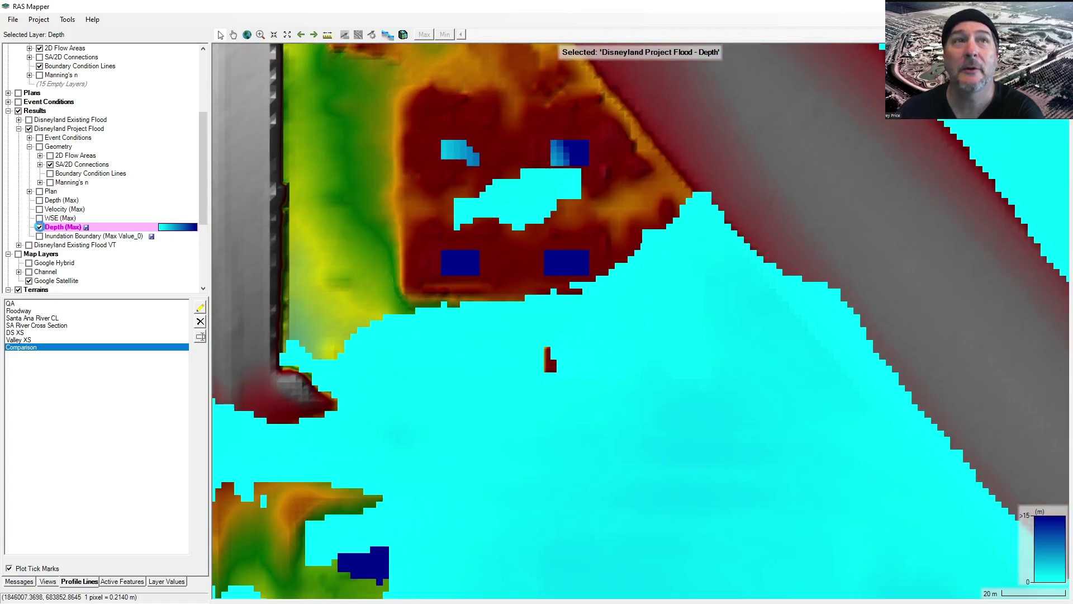
pyautogui.click(39, 227)
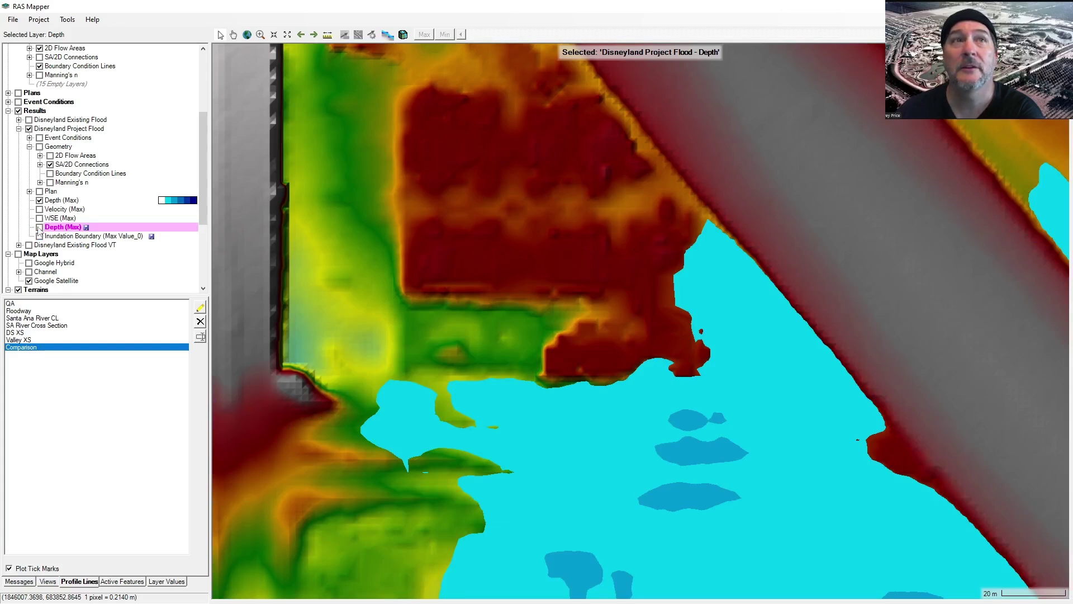
pyautogui.click(39, 227)
# Step: Set the alpha of the 0.00 depth colour to 255 in the dynamic Depth (Max) surface fill
pyautogui.doubleClick(61, 200)
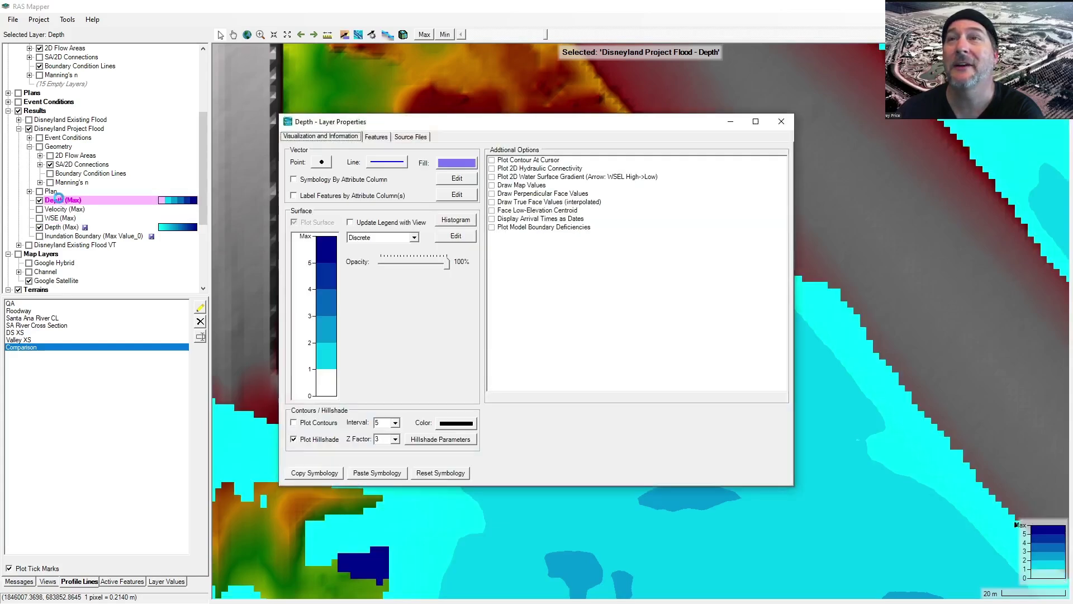
pyautogui.click(332, 370)
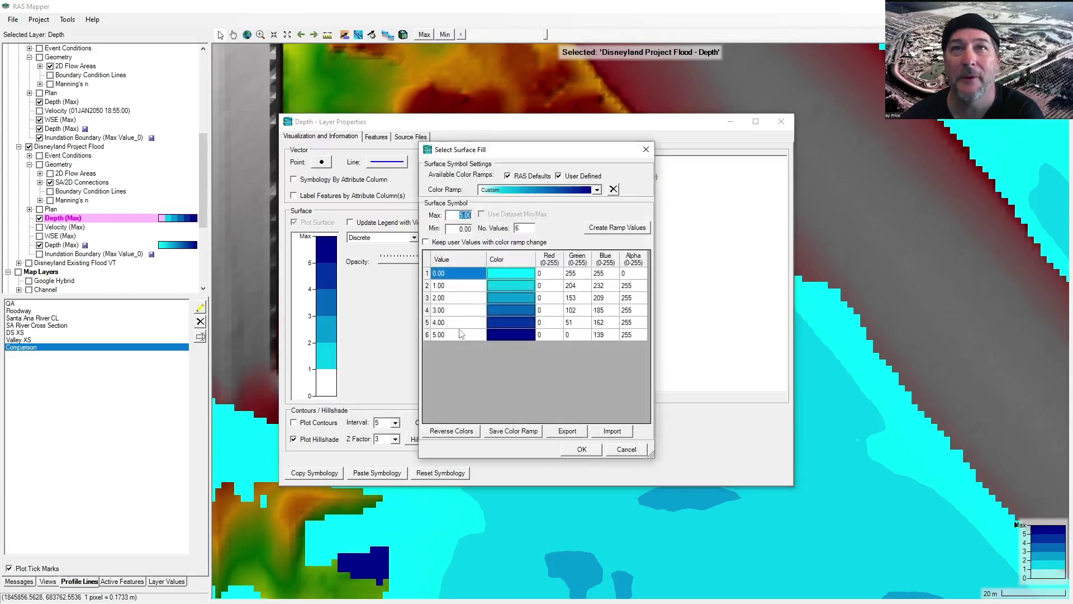
pyautogui.click(625, 274)
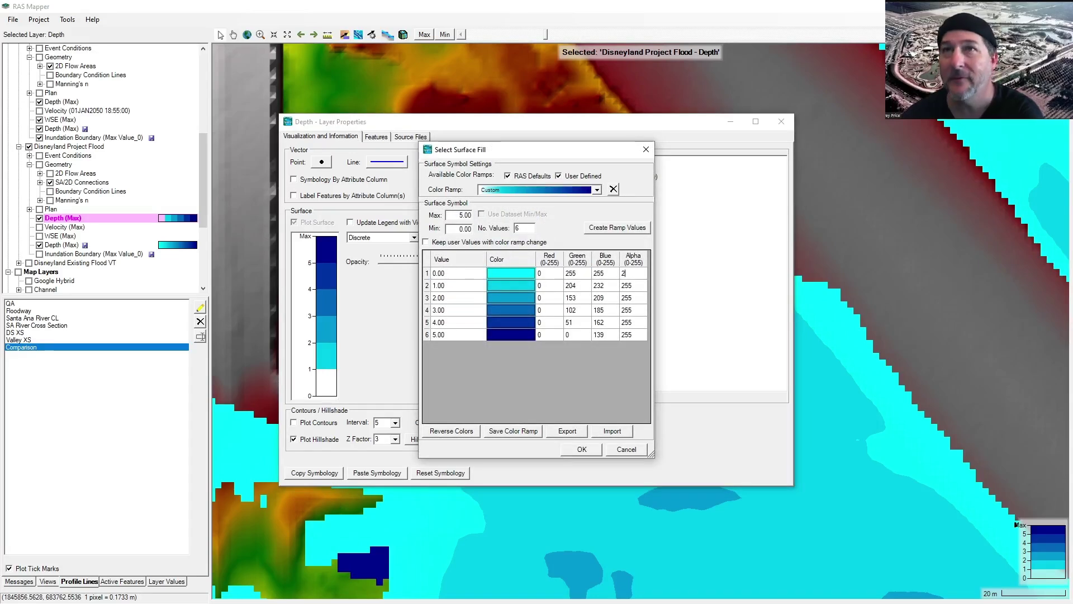
pyautogui.click(582, 448)
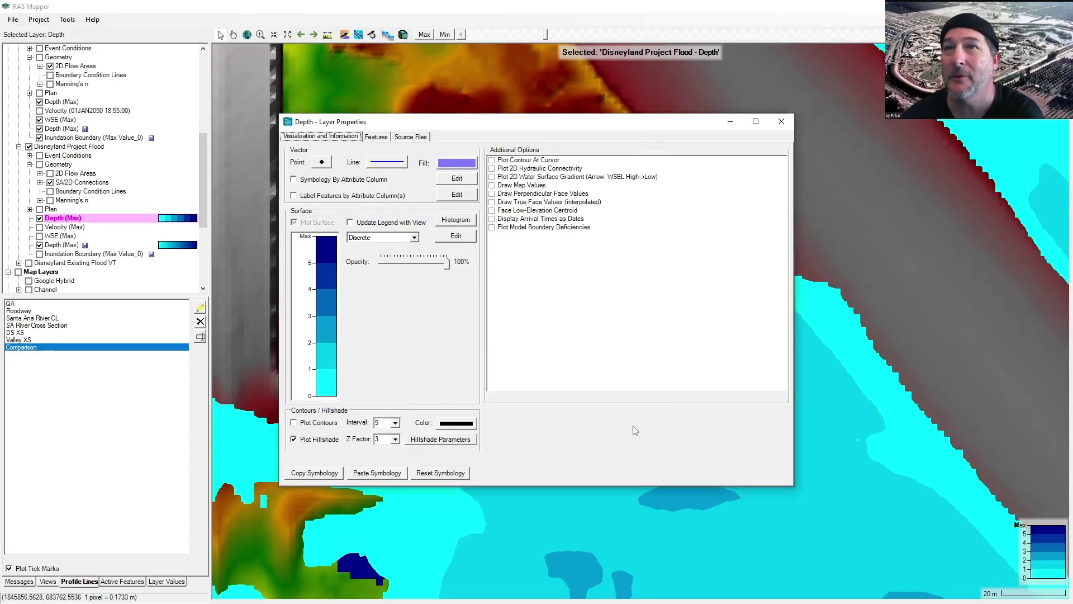
pyautogui.click(782, 121)
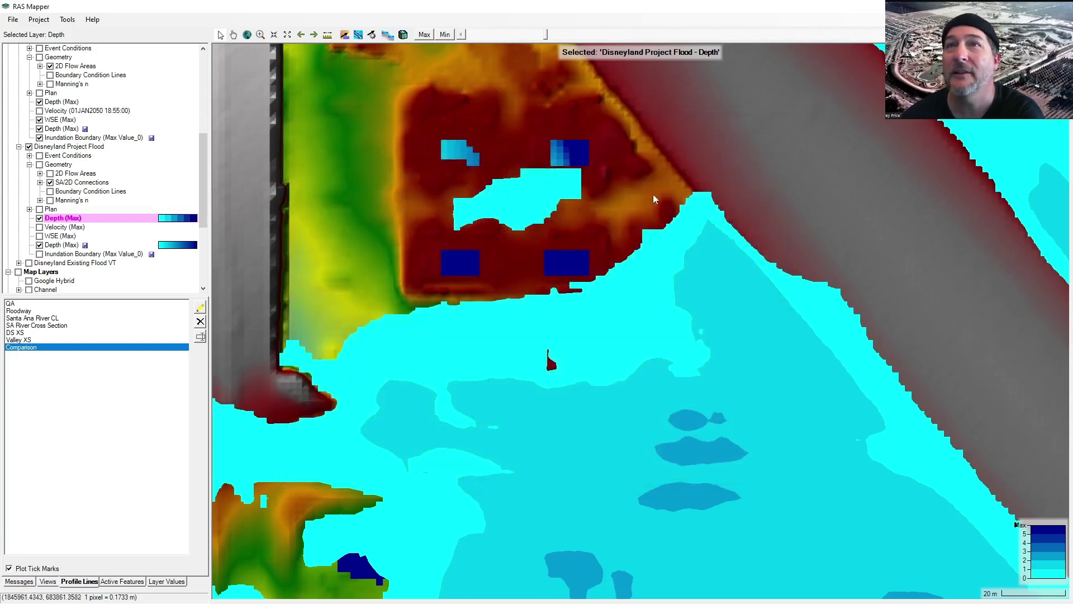
# Step: Compare the dynamic and stored Depth (Max) maps of Disneyland Project Flood by switching each one off and on
pyautogui.click(40, 218)
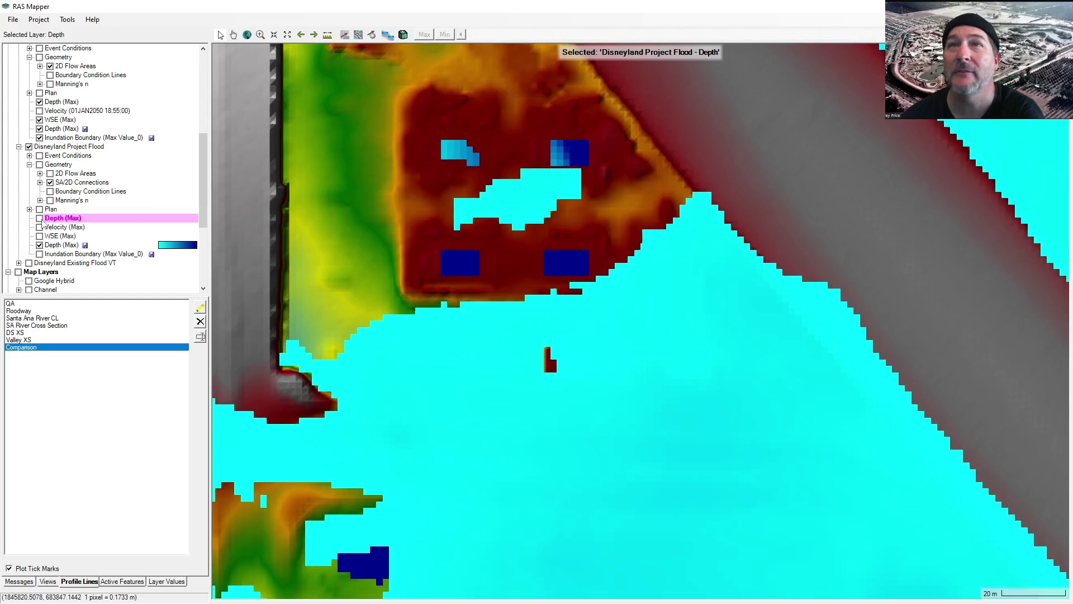
pyautogui.click(39, 219)
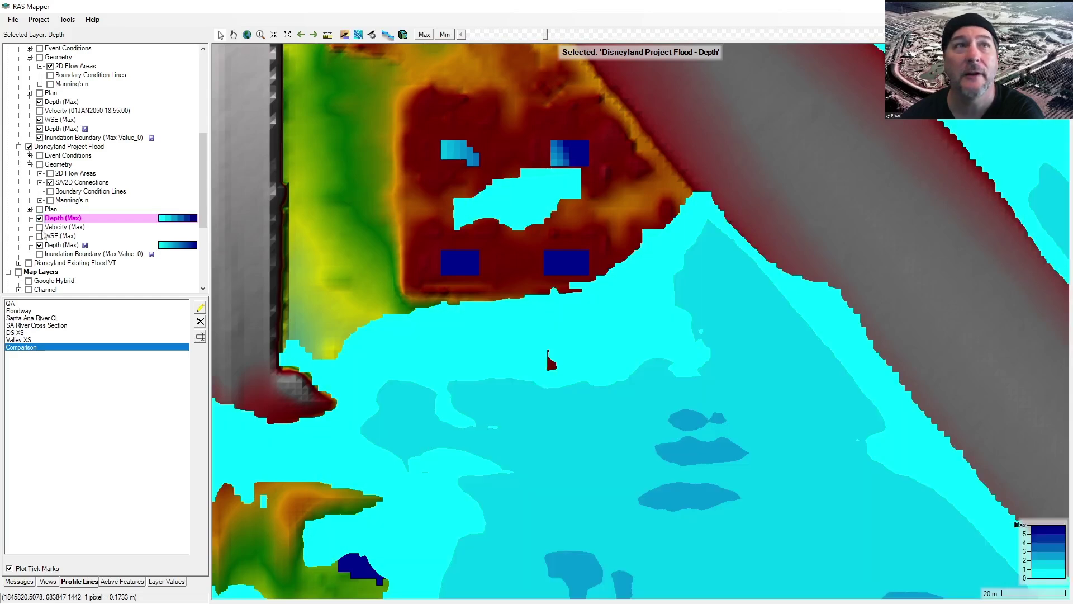
pyautogui.click(39, 244)
pyautogui.click(39, 245)
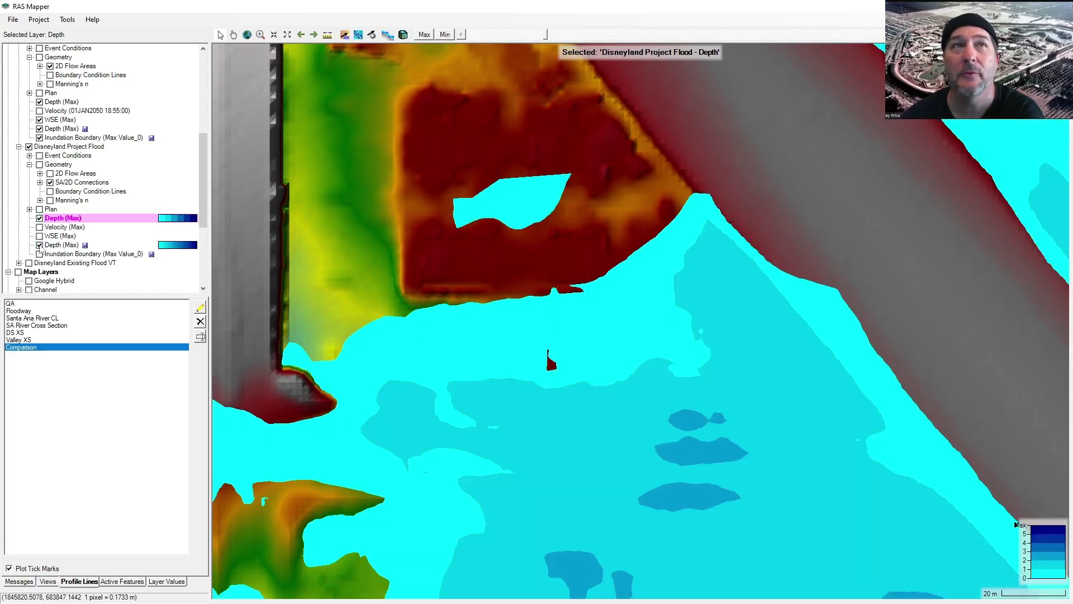
pyautogui.click(40, 218)
pyautogui.click(40, 219)
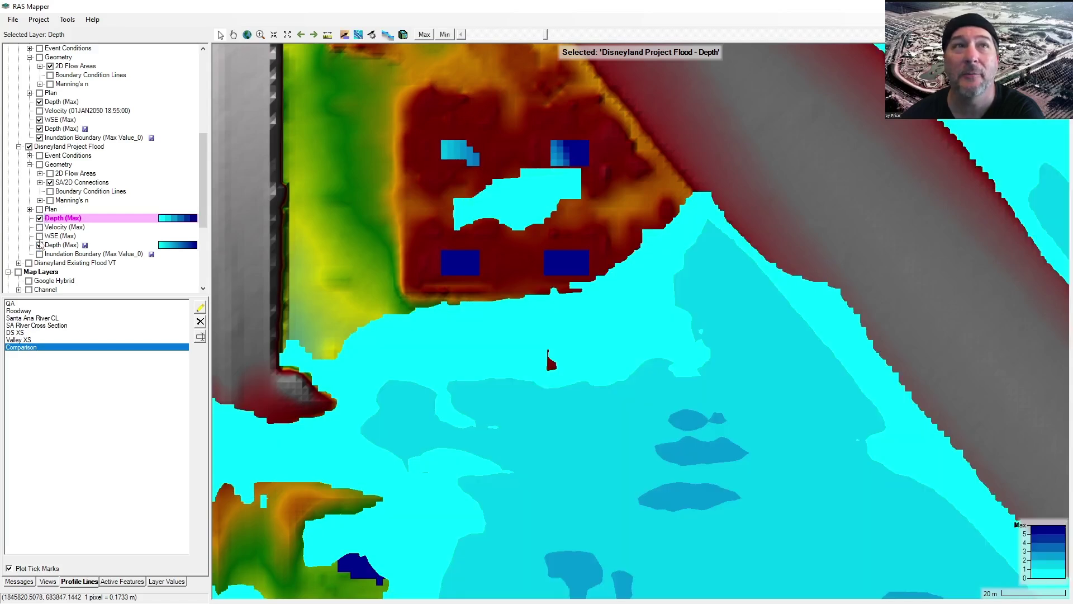
pyautogui.click(39, 219)
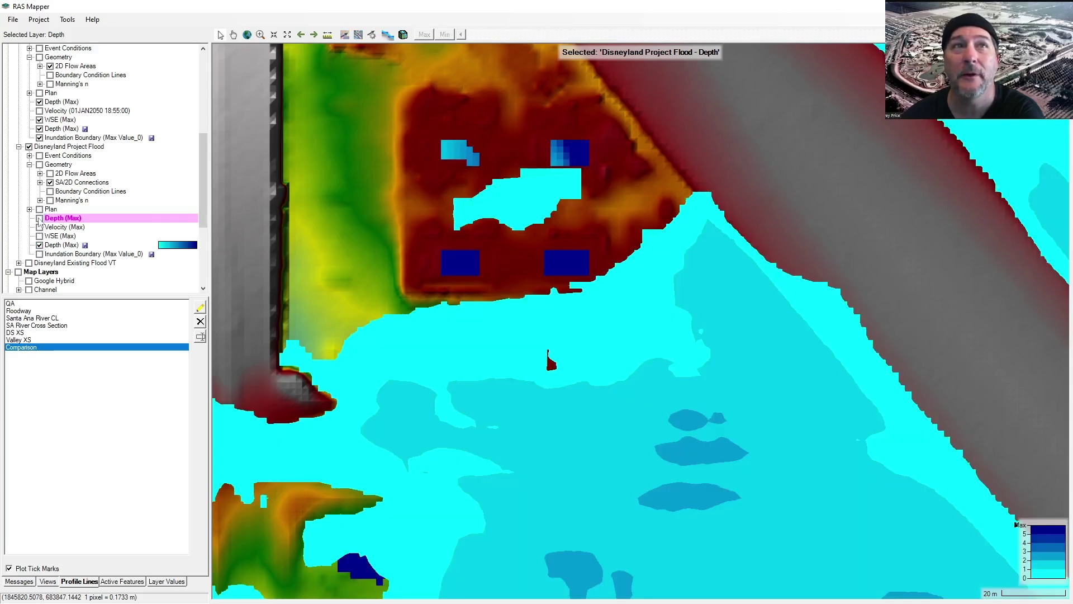
pyautogui.click(40, 218)
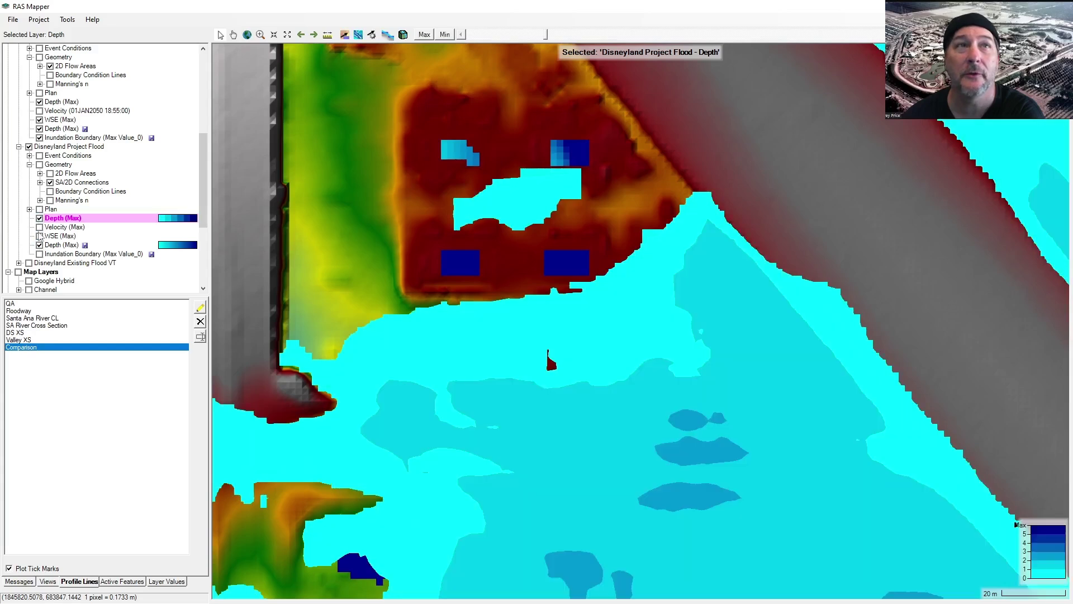
# Step: Hide both Depth (Max) maps of Disneyland Project Flood and display its stored Inundation Boundary
pyautogui.click(40, 245)
pyautogui.click(40, 219)
pyautogui.click(40, 254)
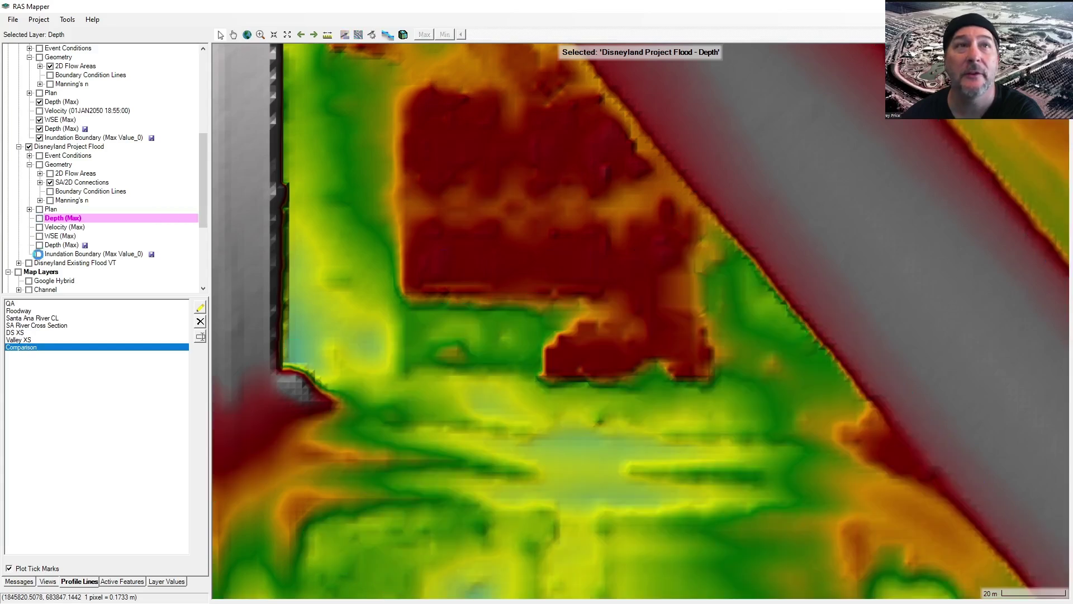
pyautogui.click(60, 254)
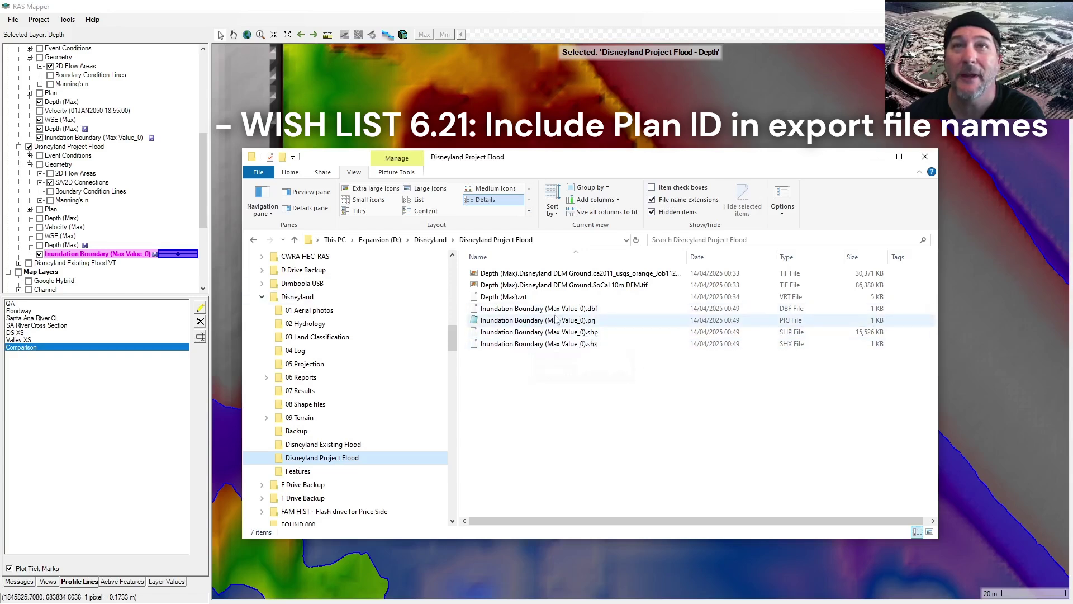
# Step: Review the exported file names in the Disneyland Project Flood folder, then return to RAS Mapper and inspect the inundation boundary around the site
pyautogui.click(554, 394)
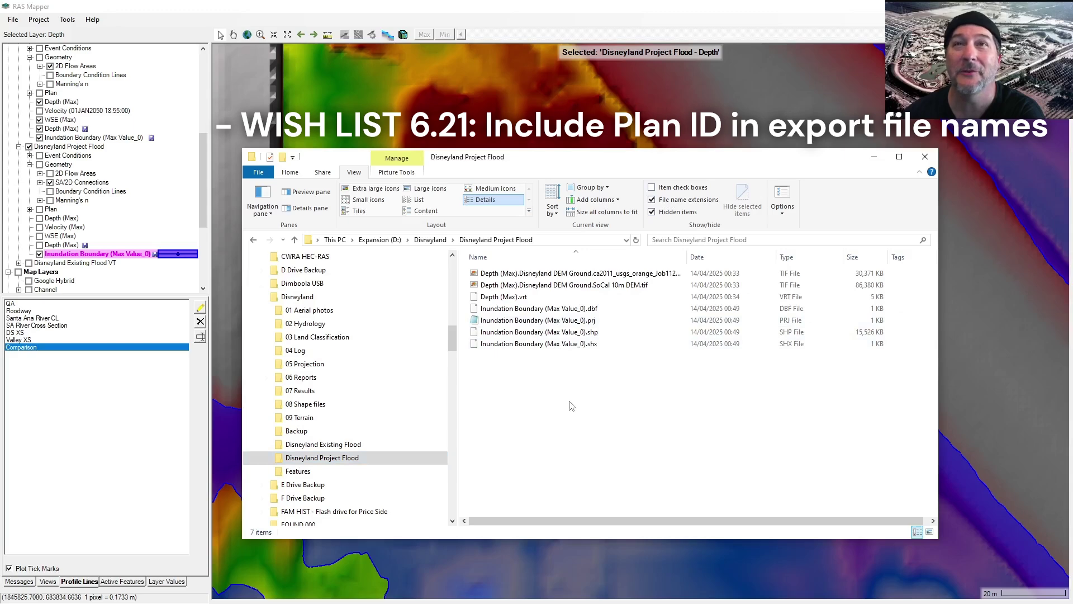
pyautogui.moveTo(581, 170); pyautogui.dragTo(581, 601)
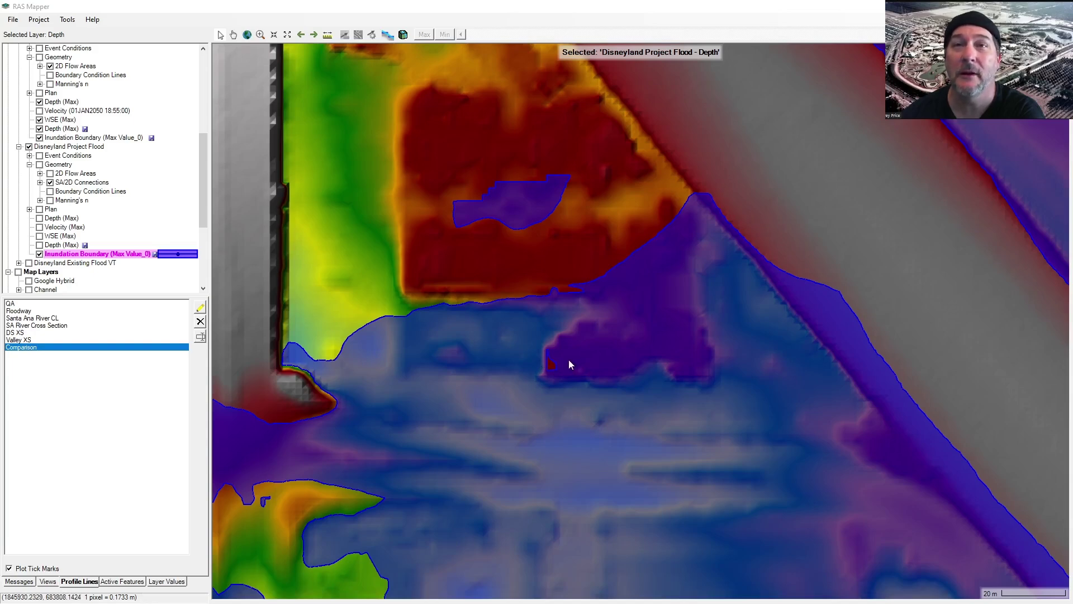
pyautogui.scroll(-4, 567, 360)
pyautogui.scroll(-1, 570, 376)
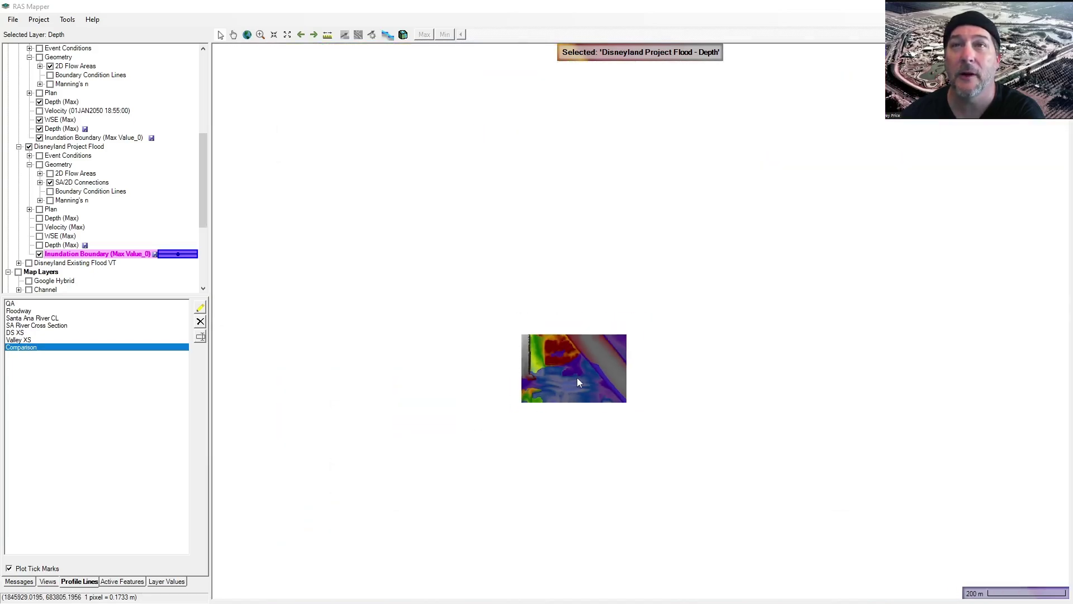
pyautogui.scroll(-1, 581, 381)
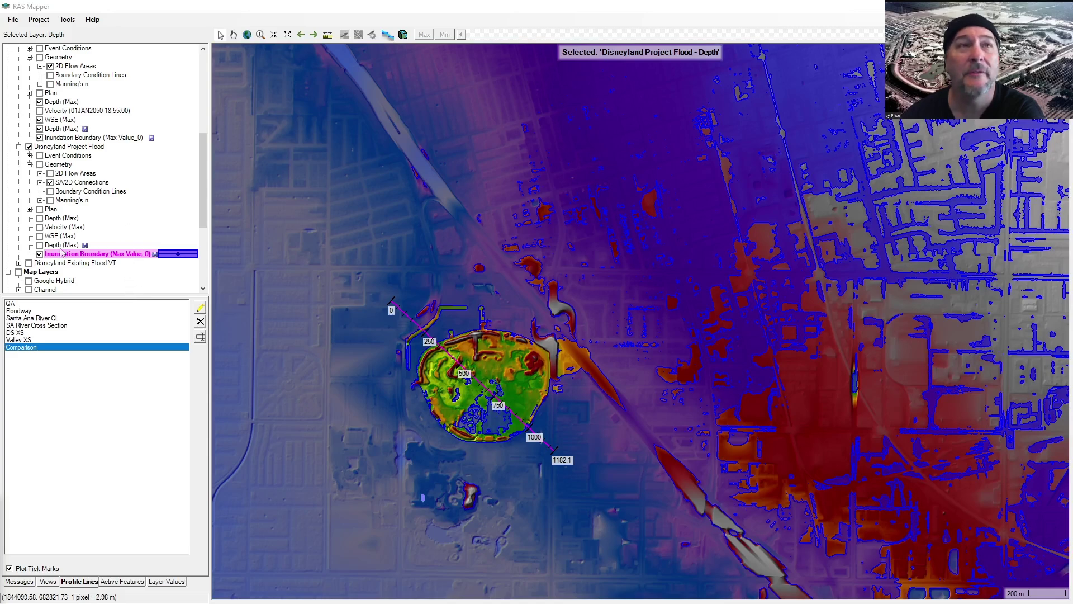
# Step: Hide the project flood's Inundation Boundary and turn on the Disneyland Existing Flood results with its Inundation Boundary selected
pyautogui.click(39, 254)
pyautogui.scroll(-3, 619, 401)
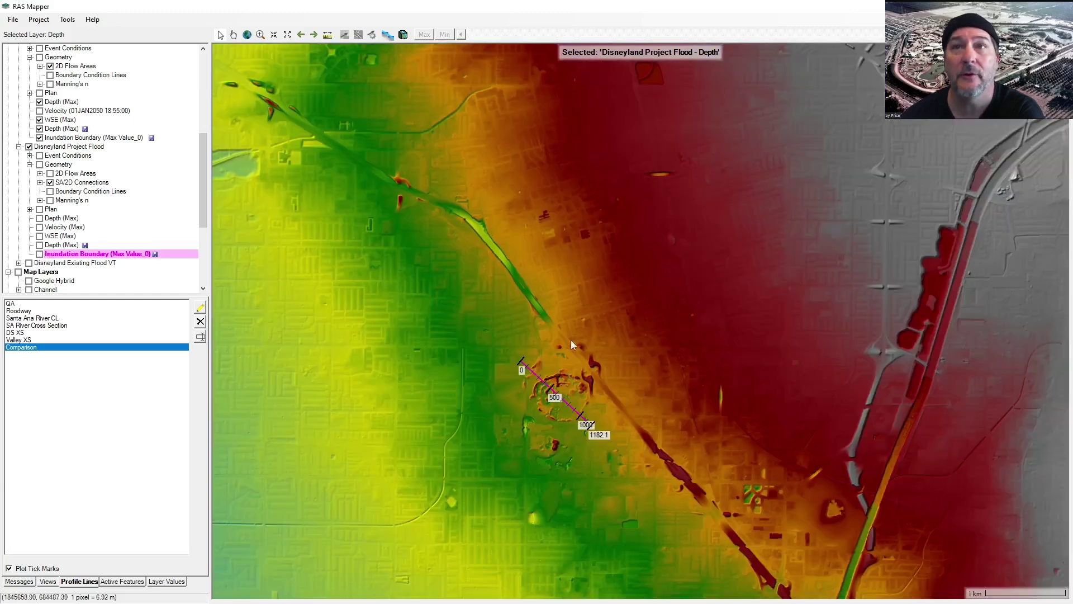
pyautogui.click(78, 138)
pyautogui.scroll(3, 42, 137)
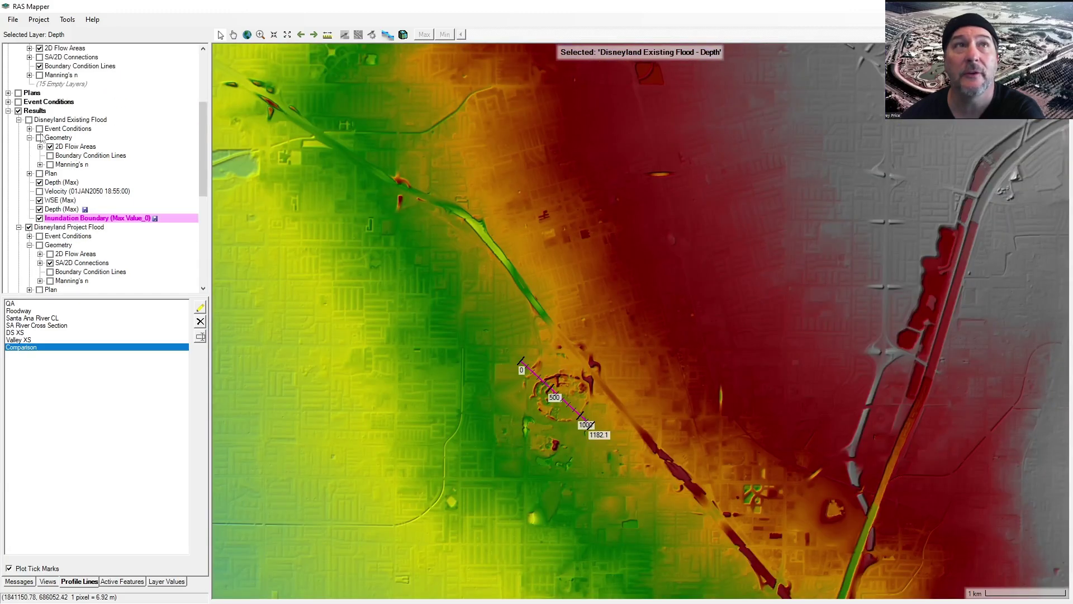
pyautogui.click(29, 120)
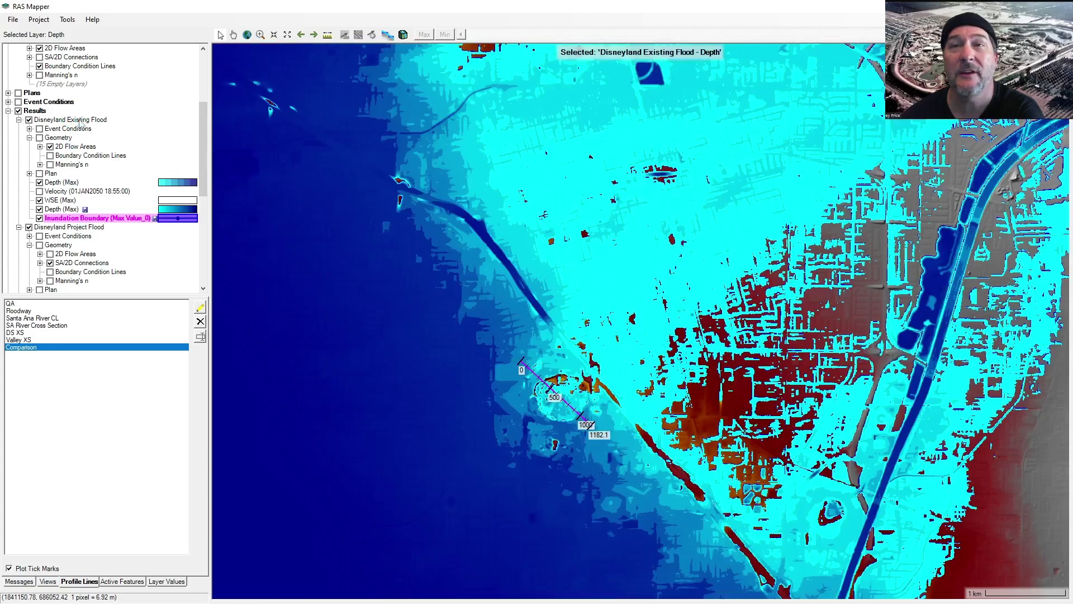
# Step: Export the existing flood's Inundation Boundary to 3D KML with 1 m tolerance, 400 m cells, Sloping WSE and Depths Relative To Ground
pyautogui.rightClick(77, 221)
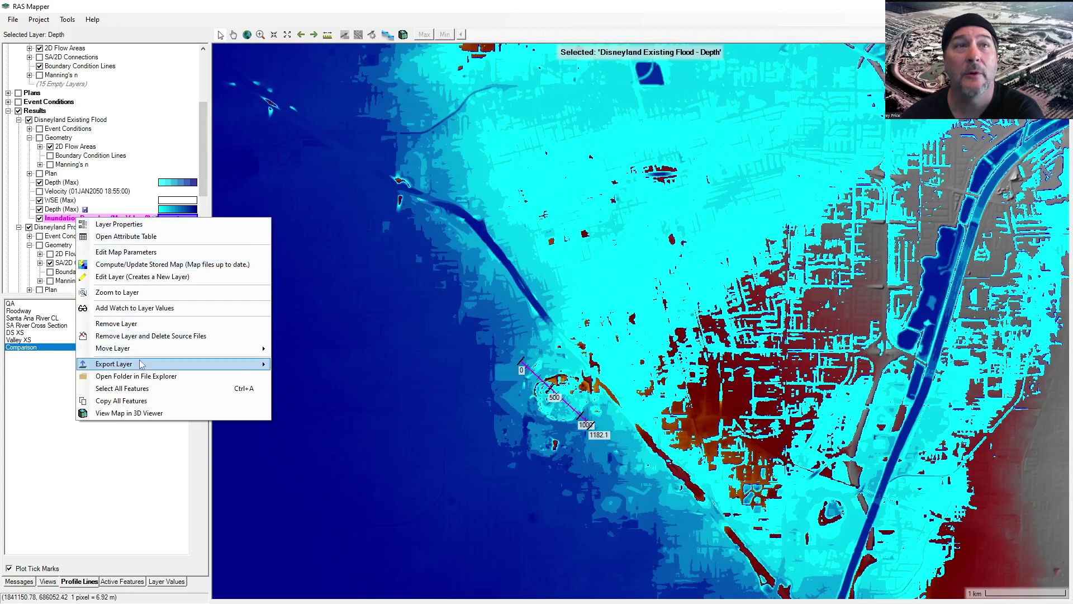
pyautogui.moveTo(141, 364)
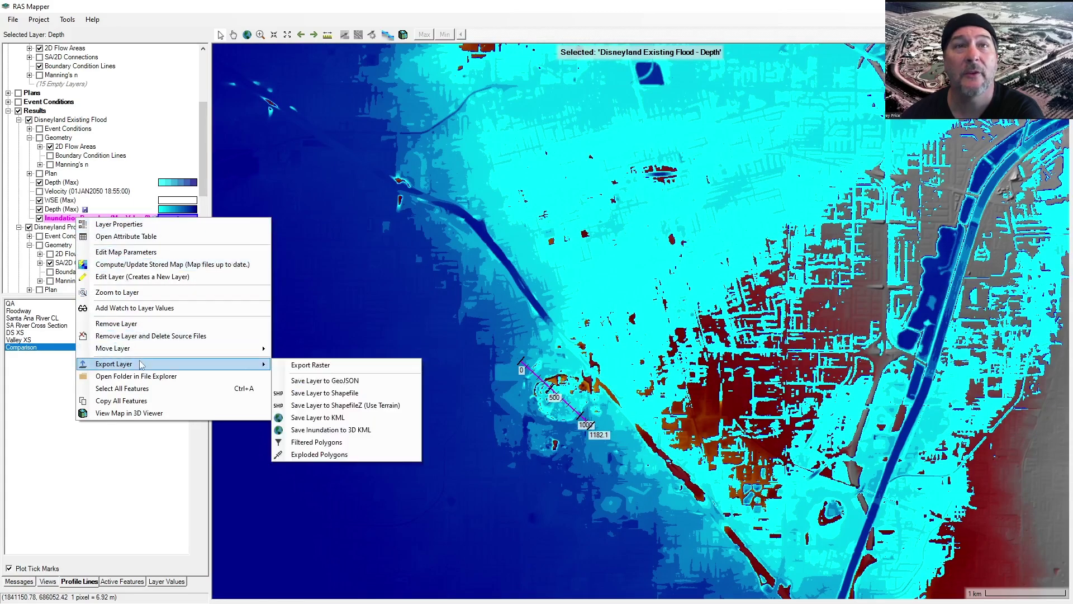
pyautogui.click(353, 430)
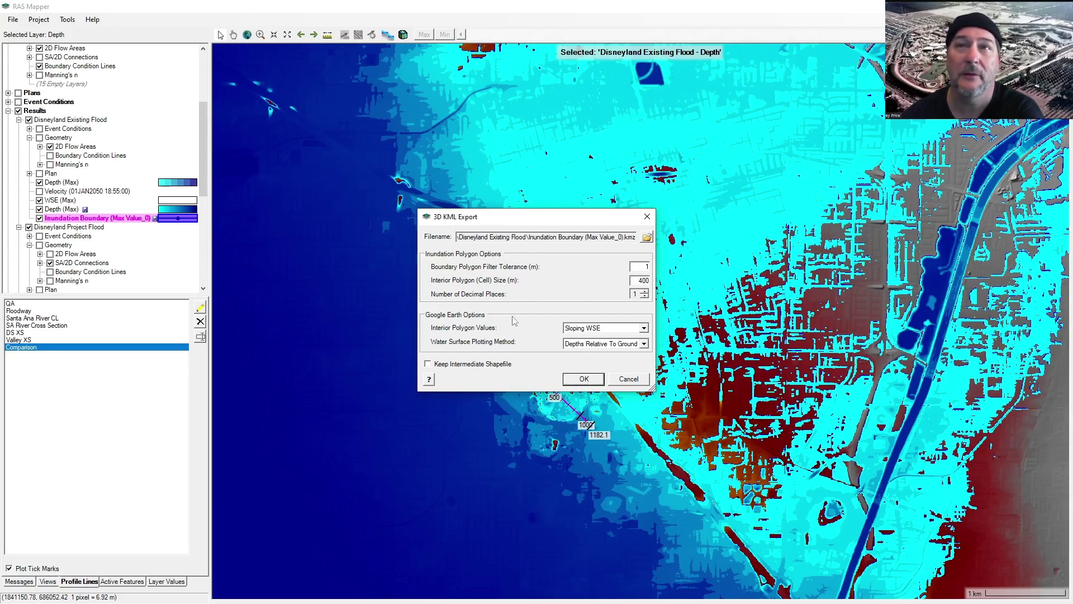
pyautogui.click(584, 380)
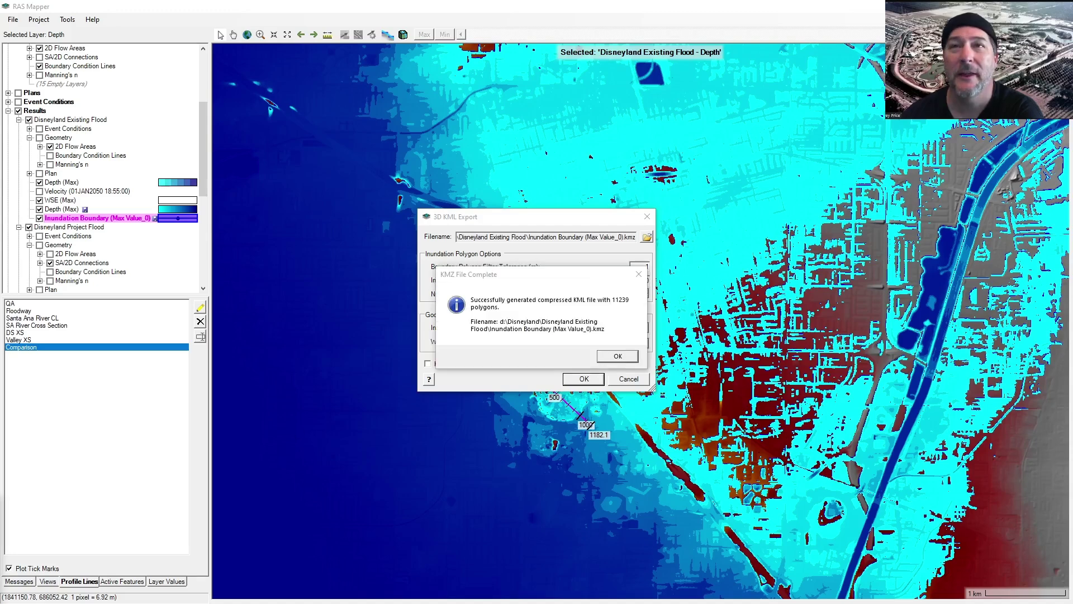
pyautogui.click(618, 358)
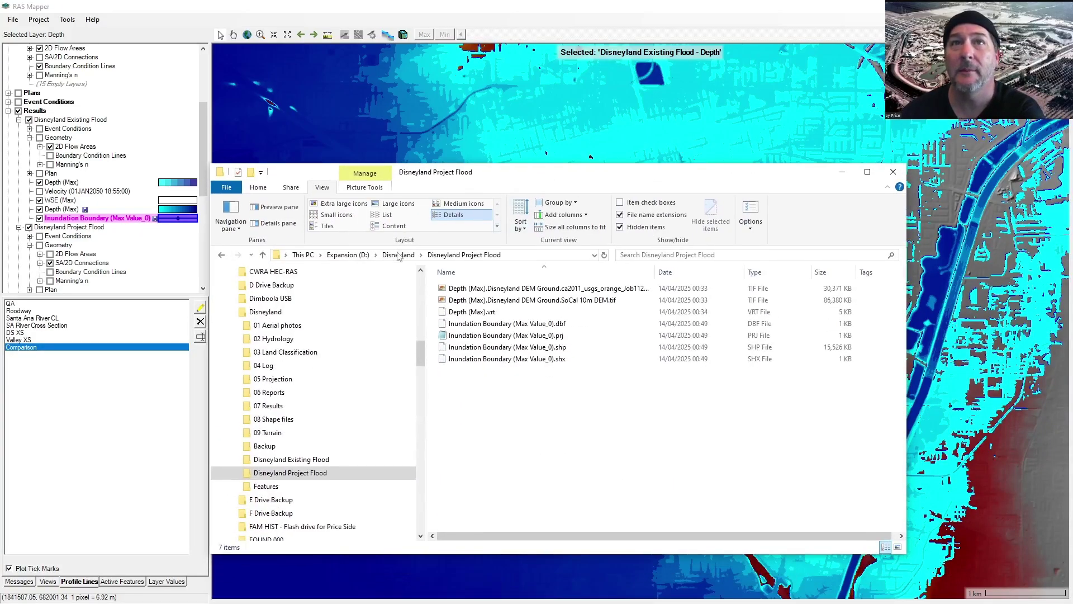
# Step: Open Inundation Boundary (Max Value_0).kmz from the Disneyland Existing Flood folder in Google Earth Pro
pyautogui.press('Up')
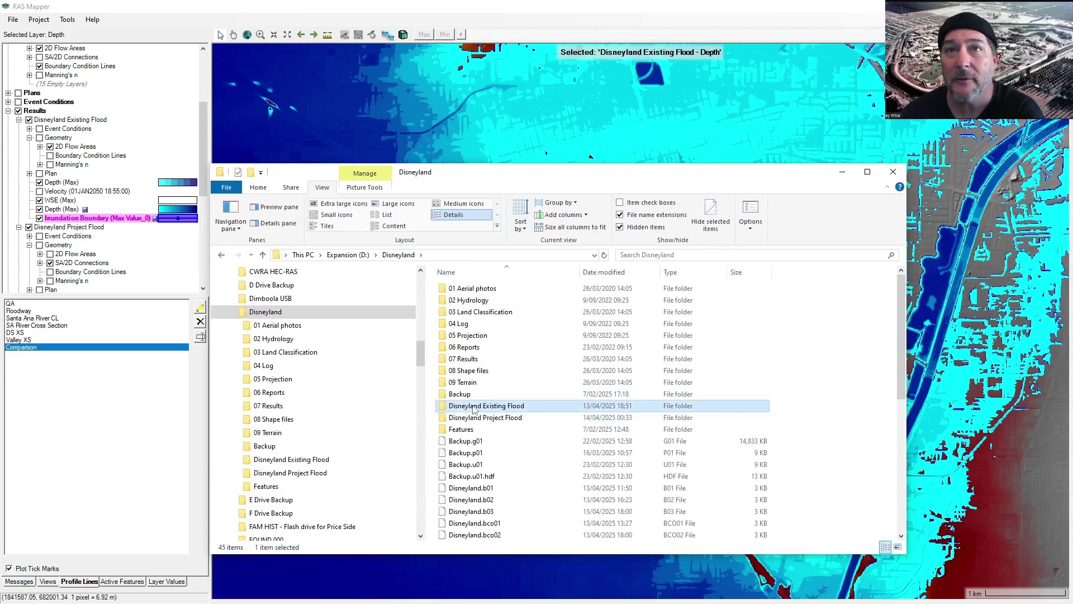
pyautogui.press('Return')
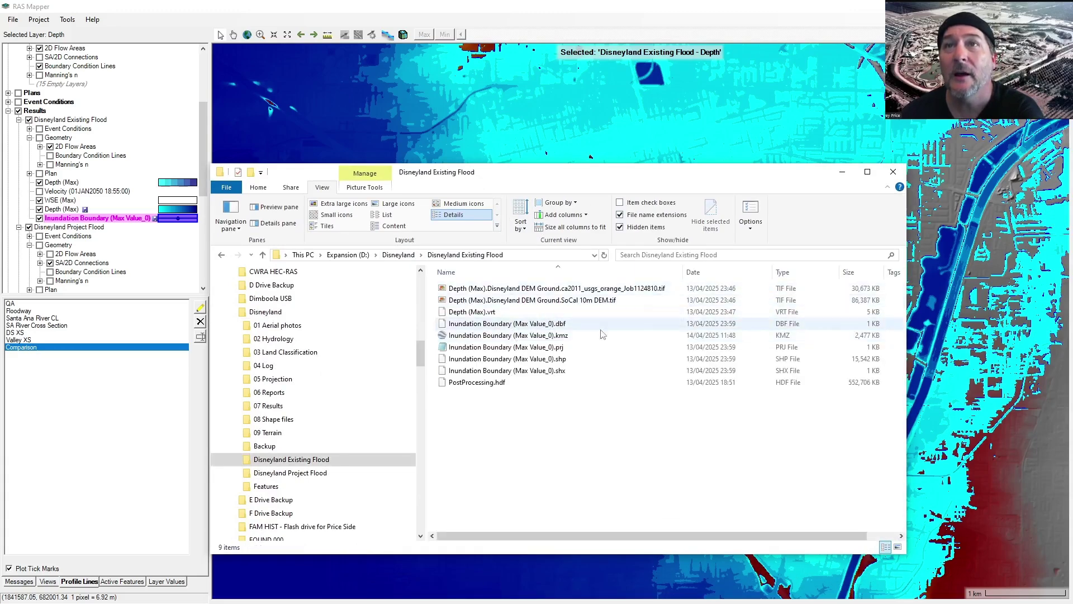
pyautogui.click(534, 336)
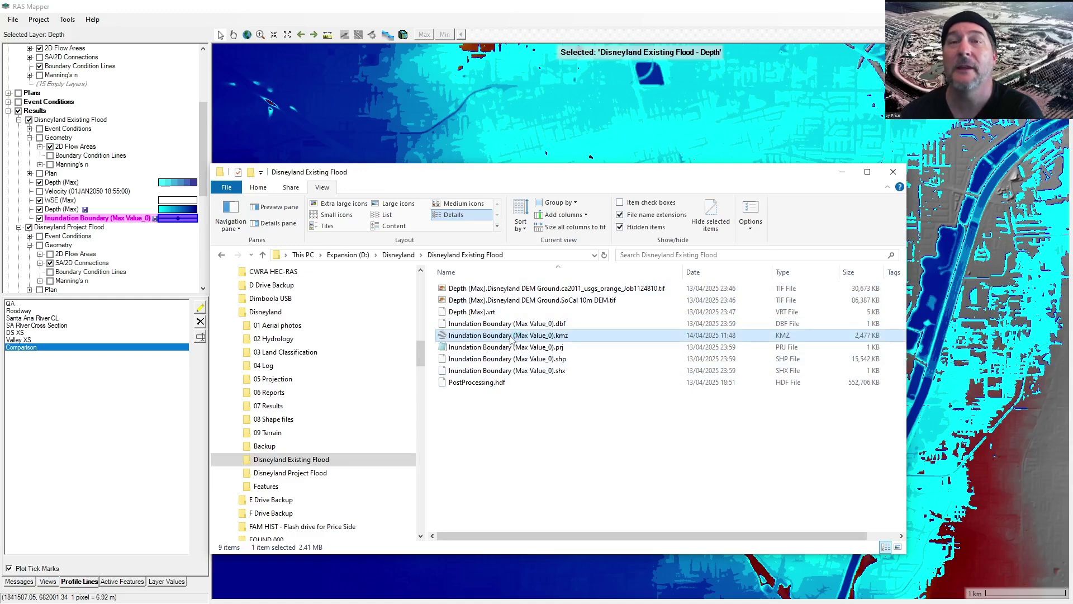
pyautogui.doubleClick(510, 338)
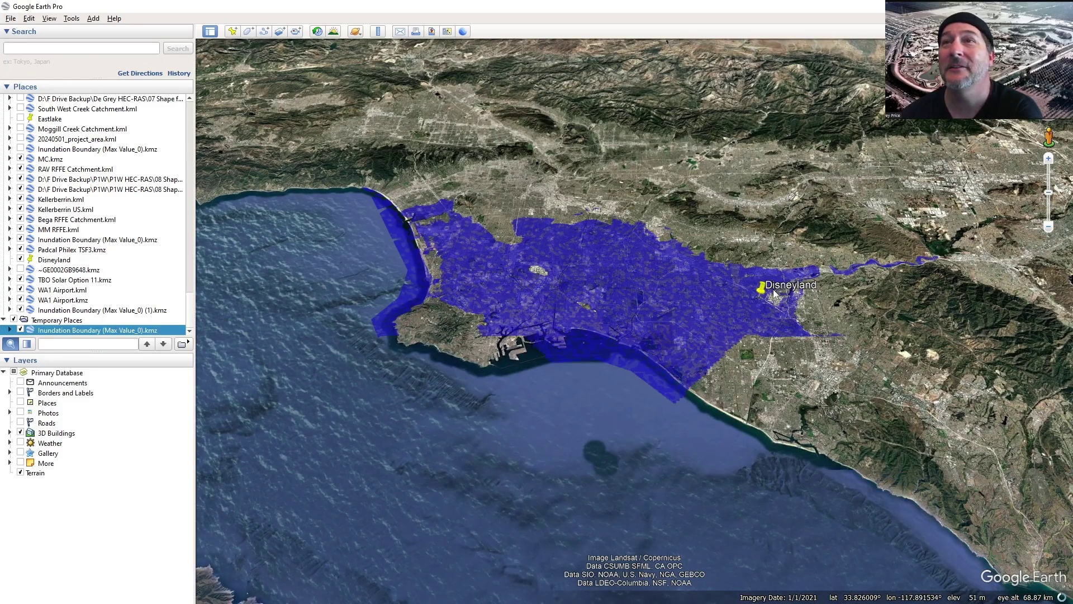
# Step: Inspect the depth, velocity and WSE values of the inundation polygon beside the Disneyland placemark
pyautogui.click(755, 285)
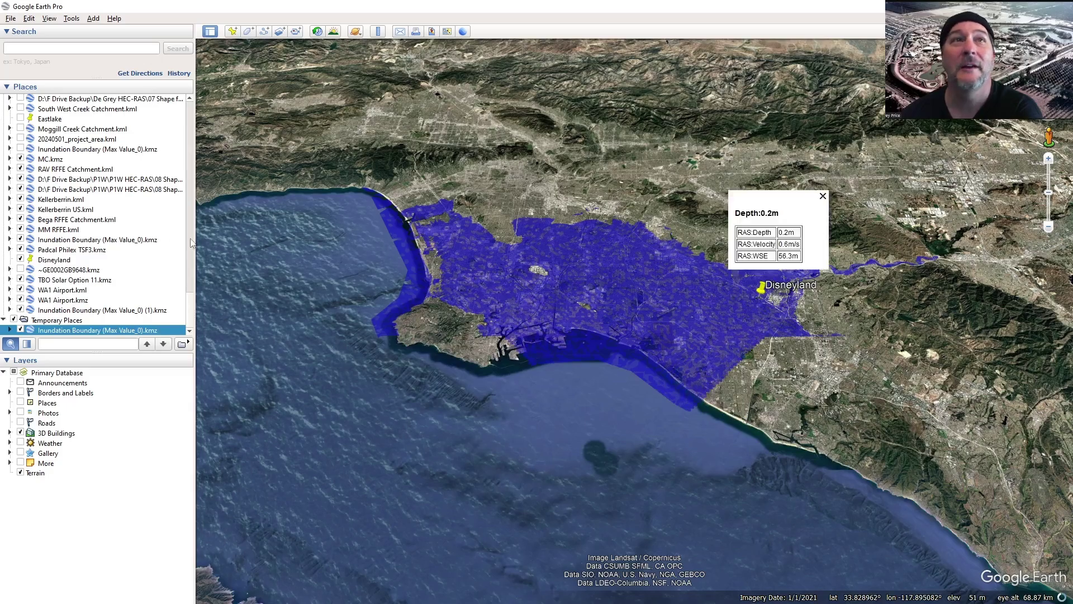
pyautogui.scroll(5, 626, 243)
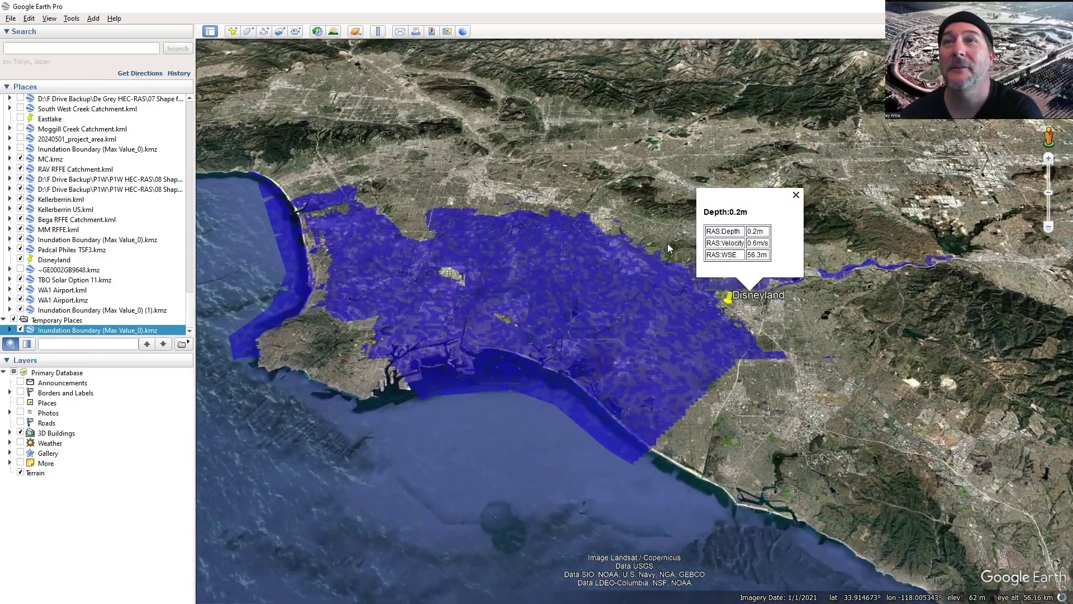
pyautogui.scroll(10, 628, 237)
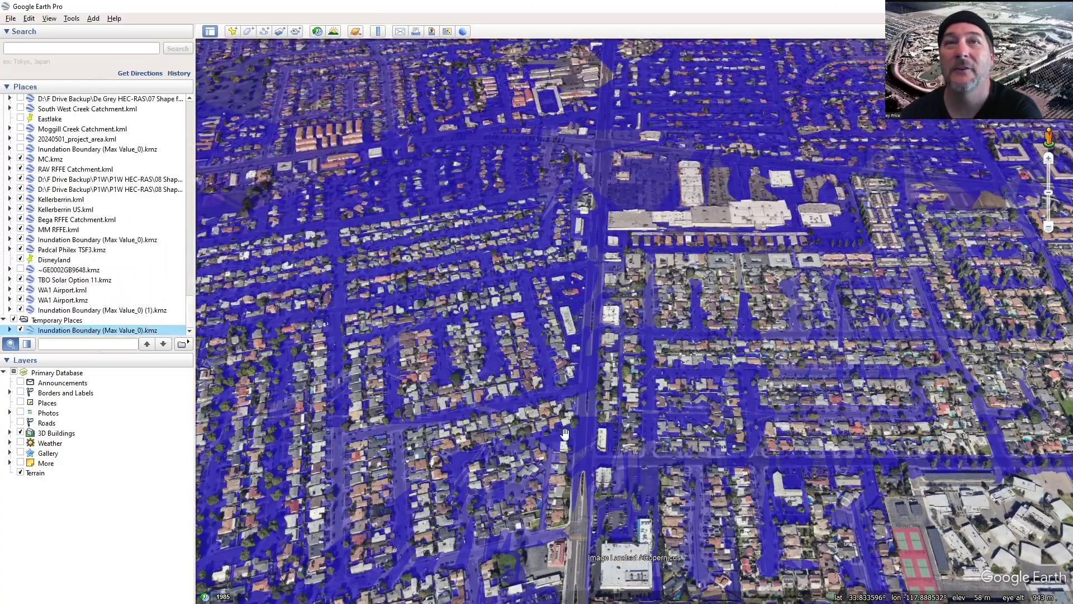
# Step: Fly to the Disneyland placemark and look over the existing flood's extent across the park
pyautogui.doubleClick(55, 260)
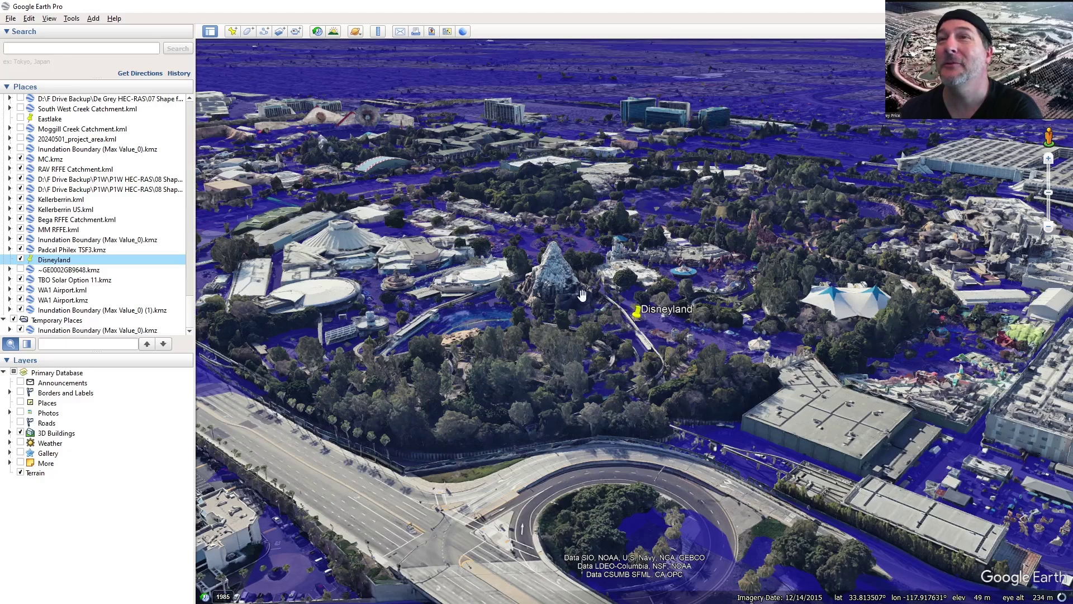
pyautogui.moveTo(655, 238); pyautogui.dragTo(607, 445)
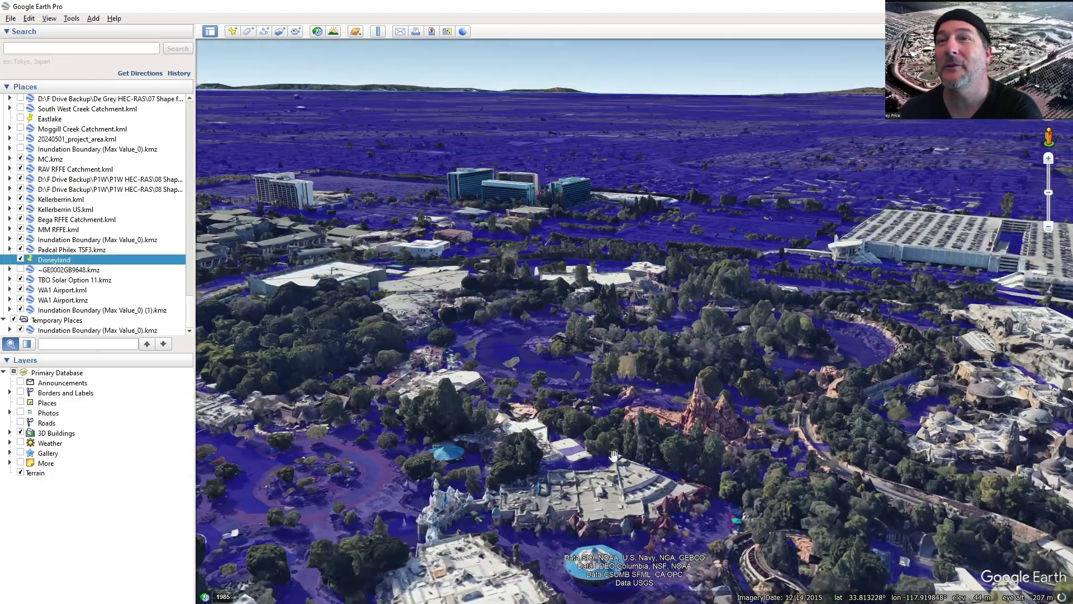
pyautogui.moveTo(524, 443); pyautogui.dragTo(454, 251)
pyautogui.moveTo(553, 387); pyautogui.dragTo(628, 319)
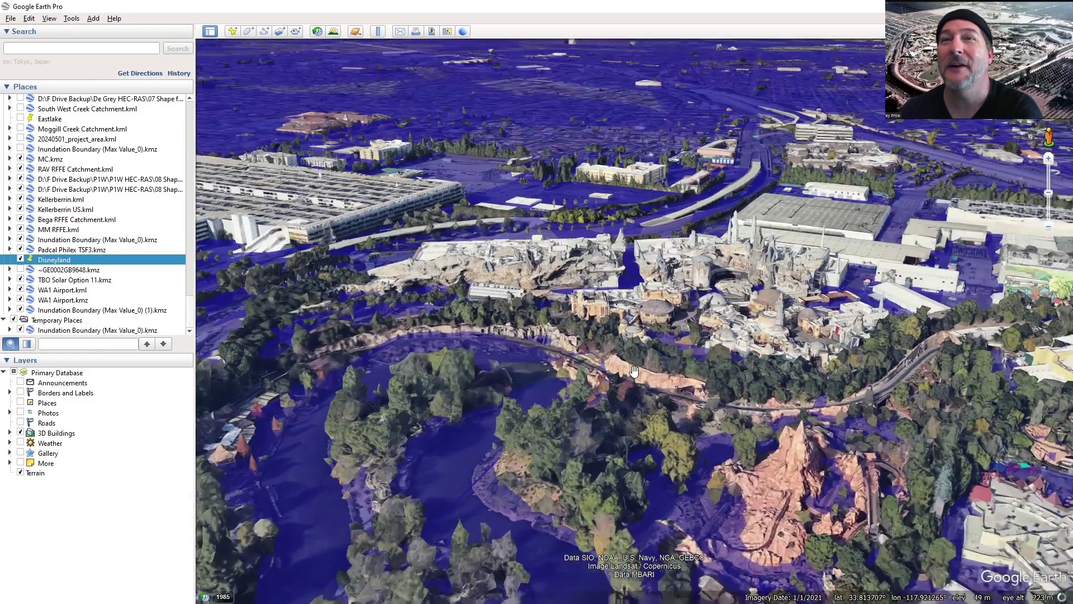
# Step: Examine the existing flood's inundation up close around the rocky spires and domed buildings, then return to the Disneyland placemark
pyautogui.scroll(3, 637, 347)
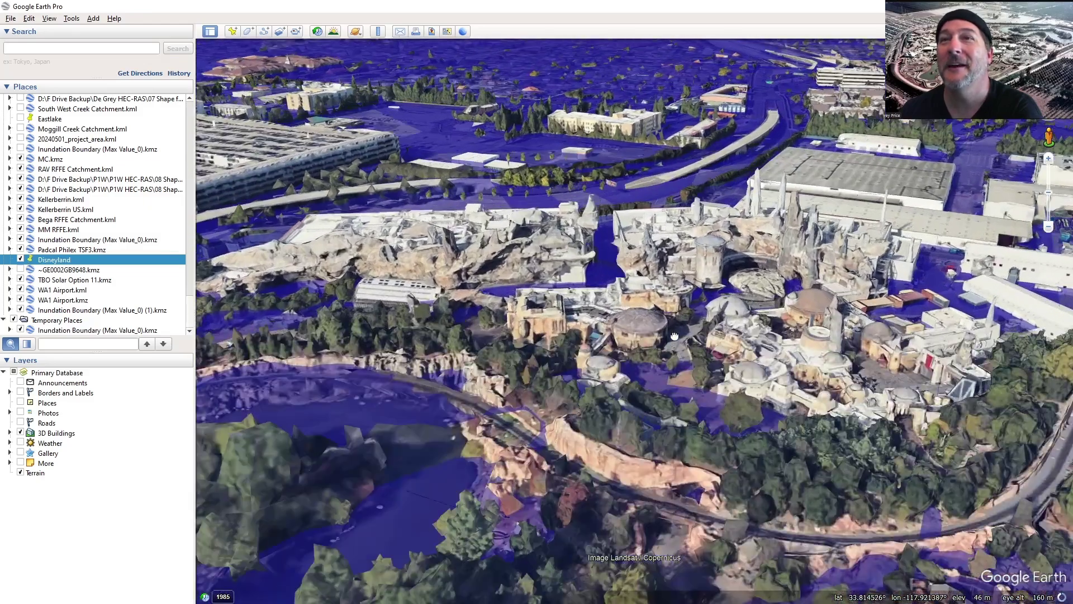
pyautogui.scroll(2, 646, 382)
pyautogui.scroll(2, 711, 391)
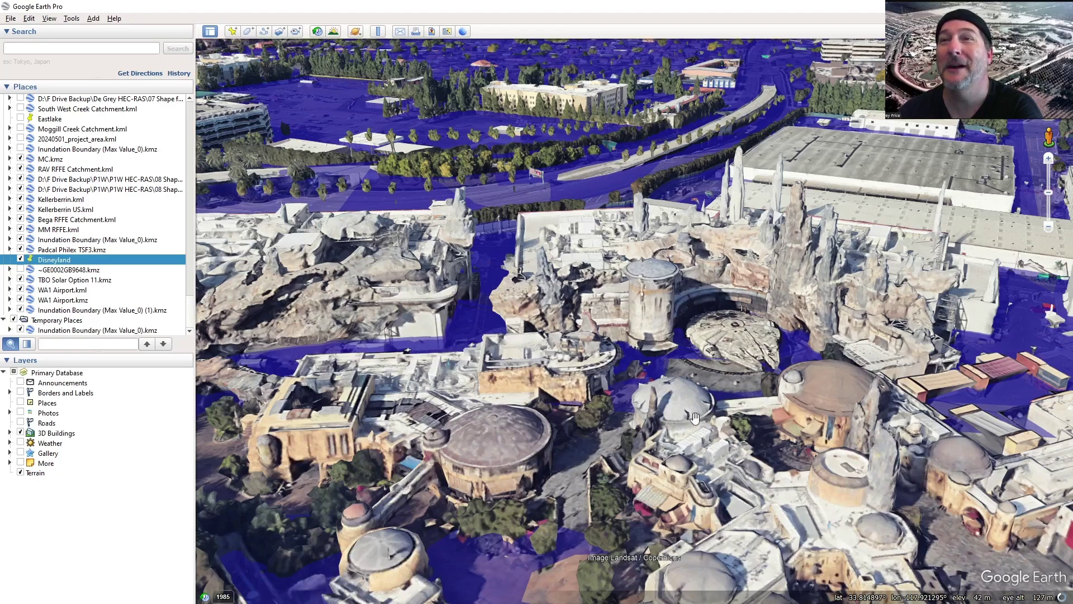
pyautogui.scroll(-2, 695, 417)
pyautogui.scroll(3, 723, 425)
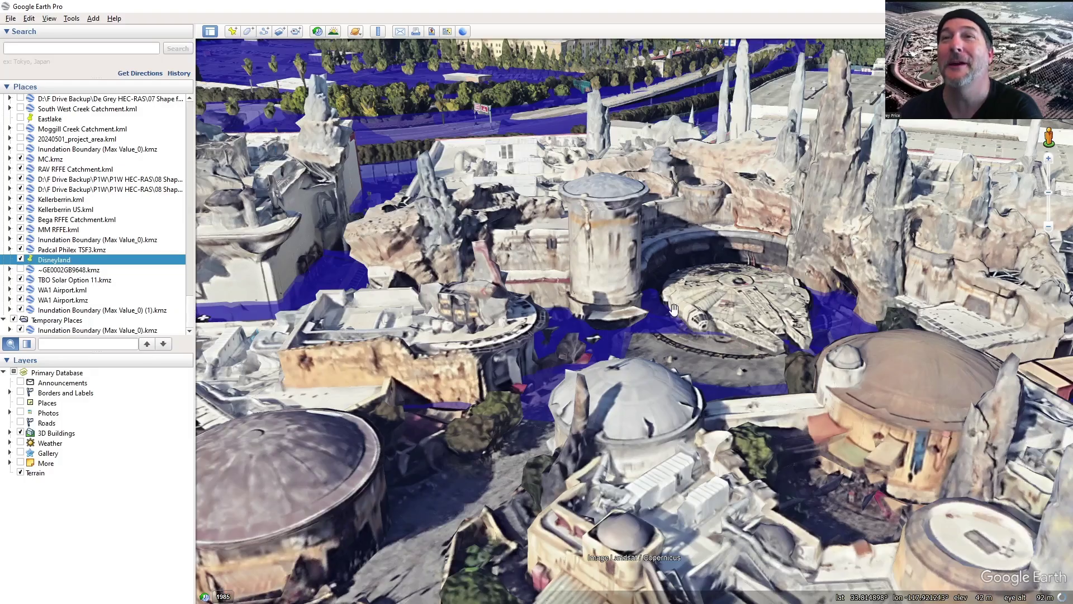
pyautogui.scroll(-4, 717, 411)
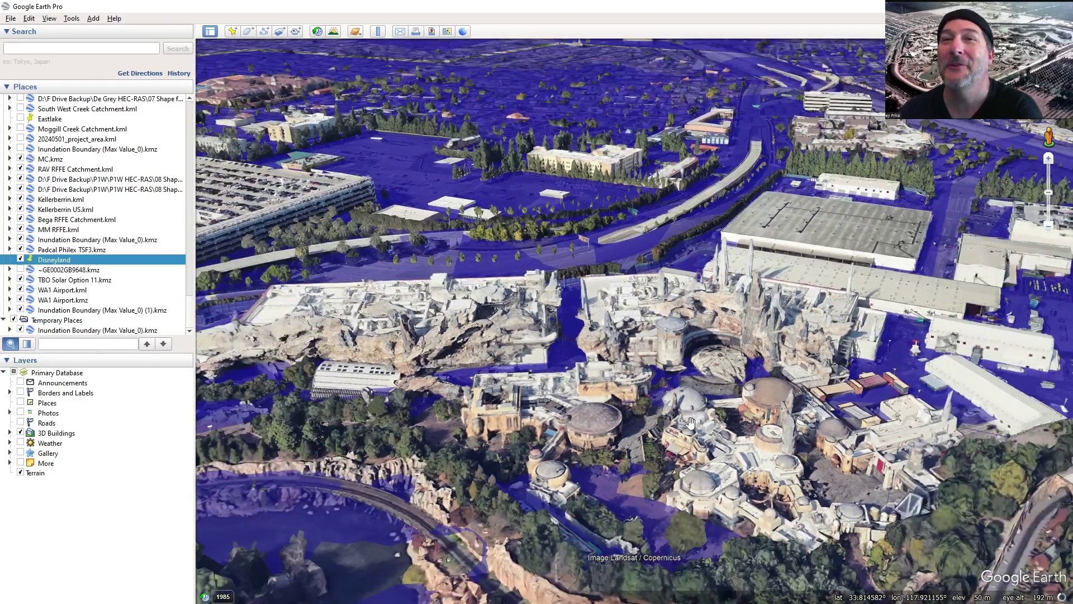
pyautogui.scroll(-1, 688, 427)
pyautogui.scroll(-3, 571, 377)
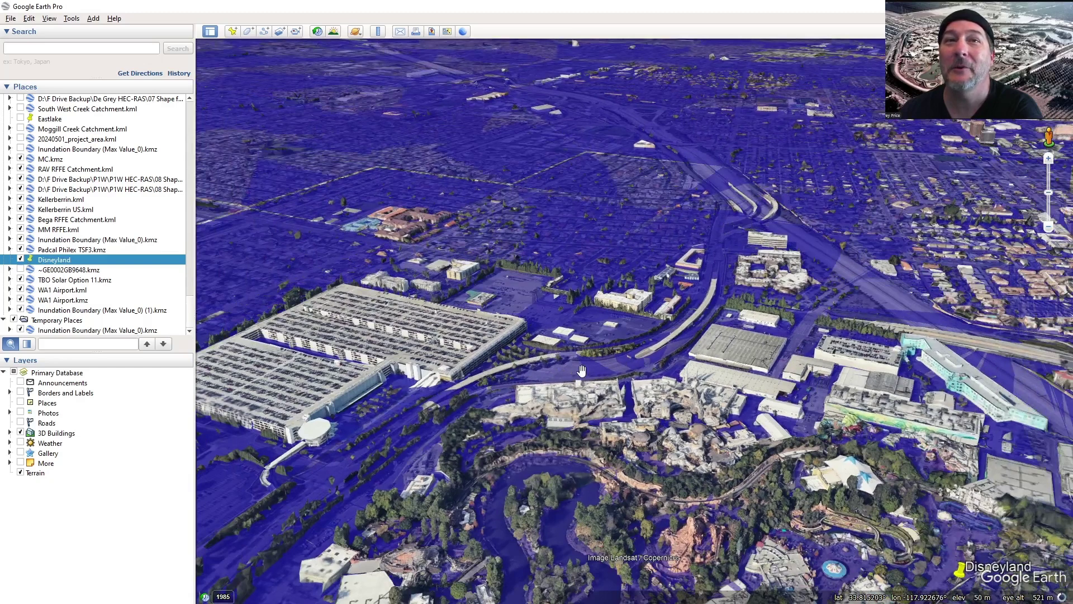
pyautogui.moveTo(672, 531); pyautogui.dragTo(682, 447)
pyautogui.scroll(2, 840, 457)
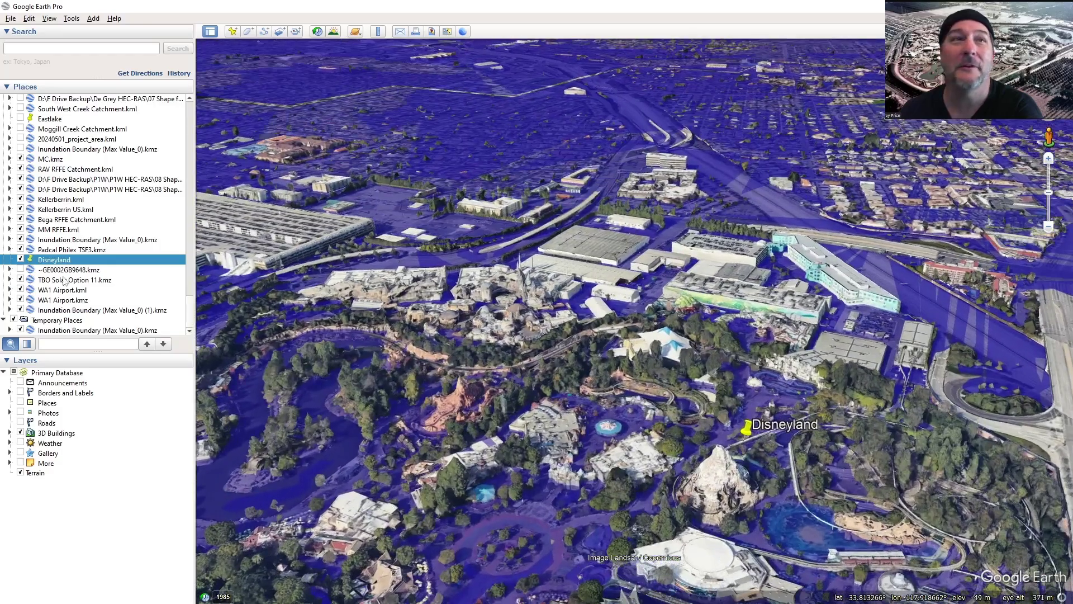
pyautogui.doubleClick(62, 262)
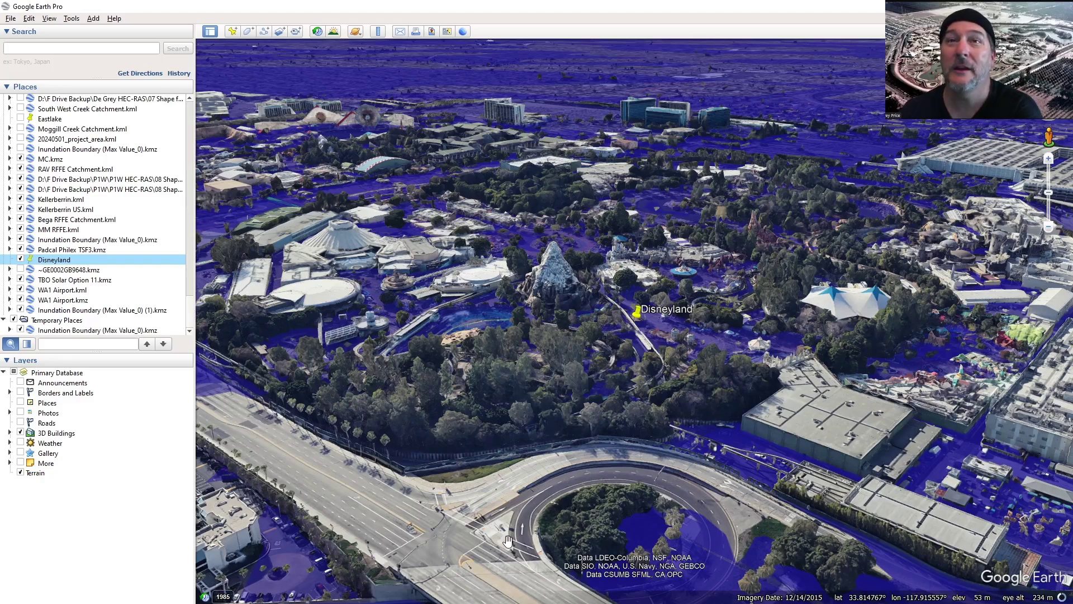
# Step: Switch to RAS Mapper and export the project flood's Inundation Boundary to 3D KML with 1 m tolerance, 400 m cells and Sloping WSE
pyautogui.hotkey('alt', 'Tab')
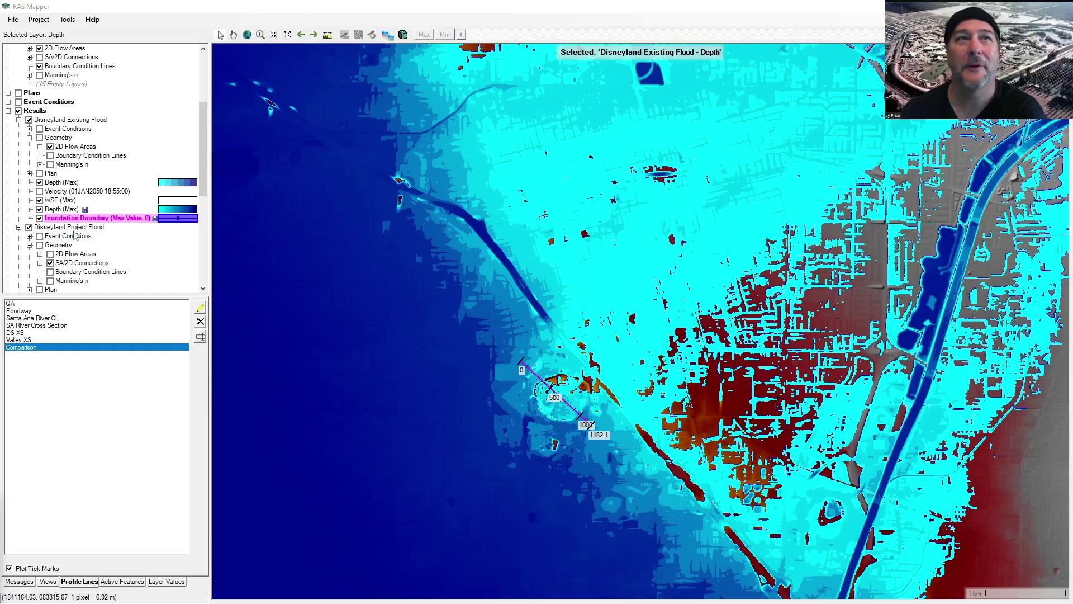
pyautogui.scroll(-2, 75, 234)
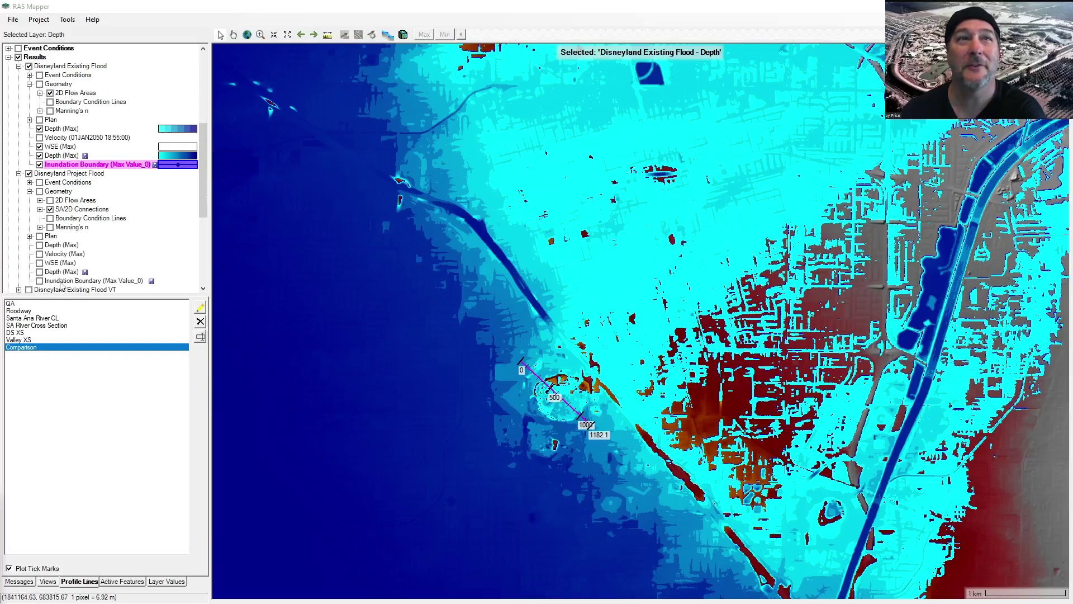
pyautogui.click(75, 280)
pyautogui.rightClick(75, 280)
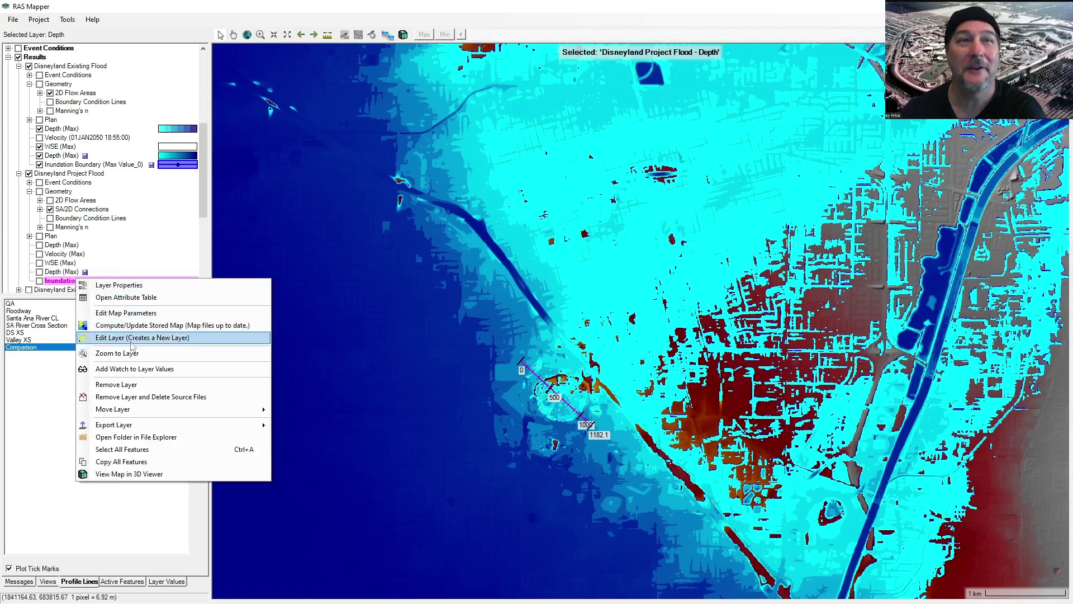
pyautogui.moveTo(141, 411)
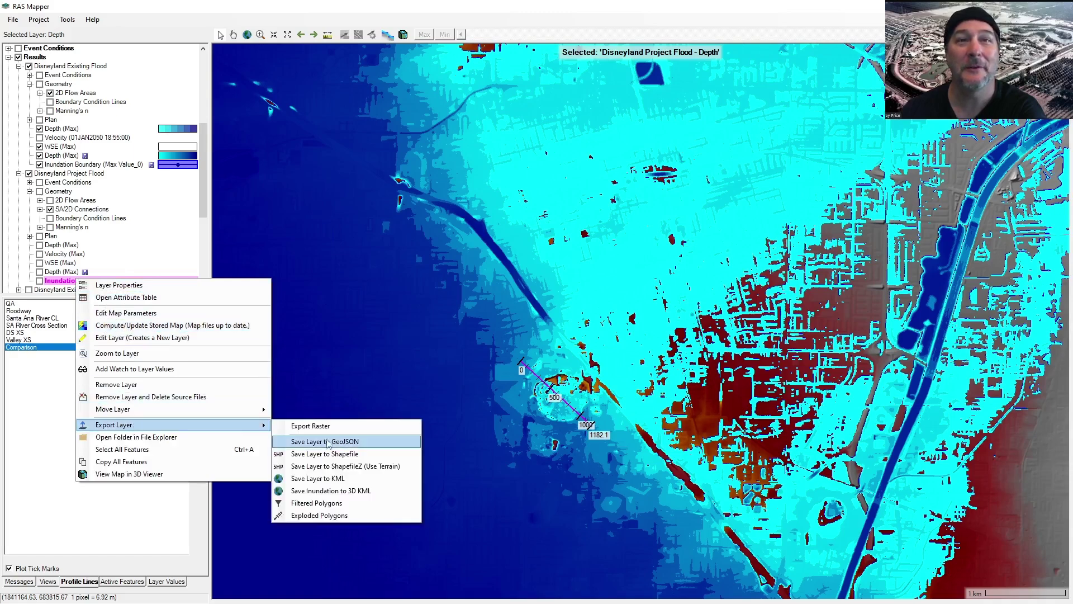
pyautogui.click(352, 494)
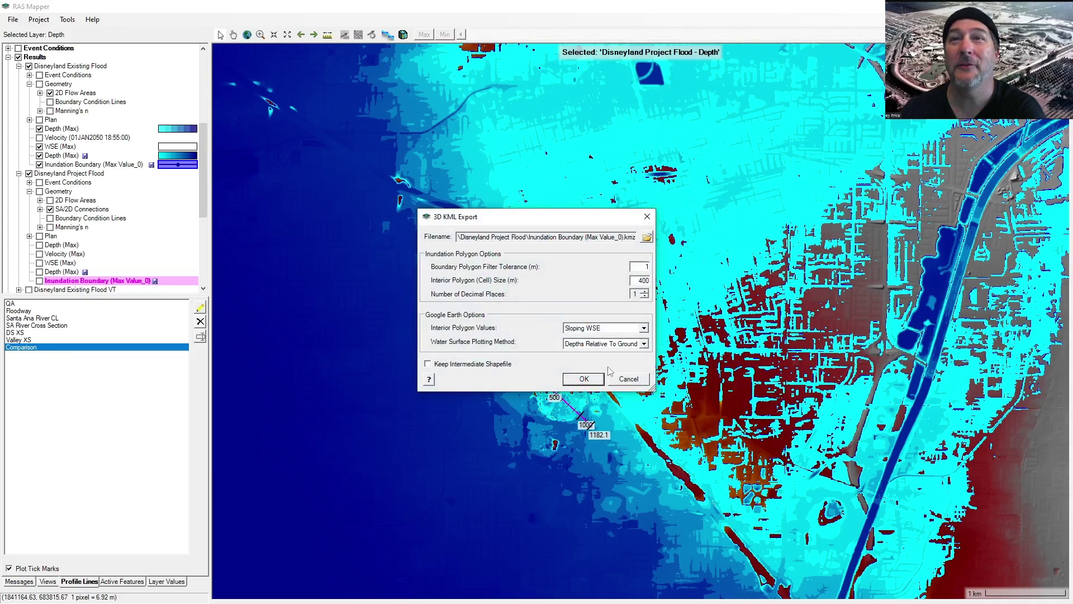
pyautogui.click(590, 380)
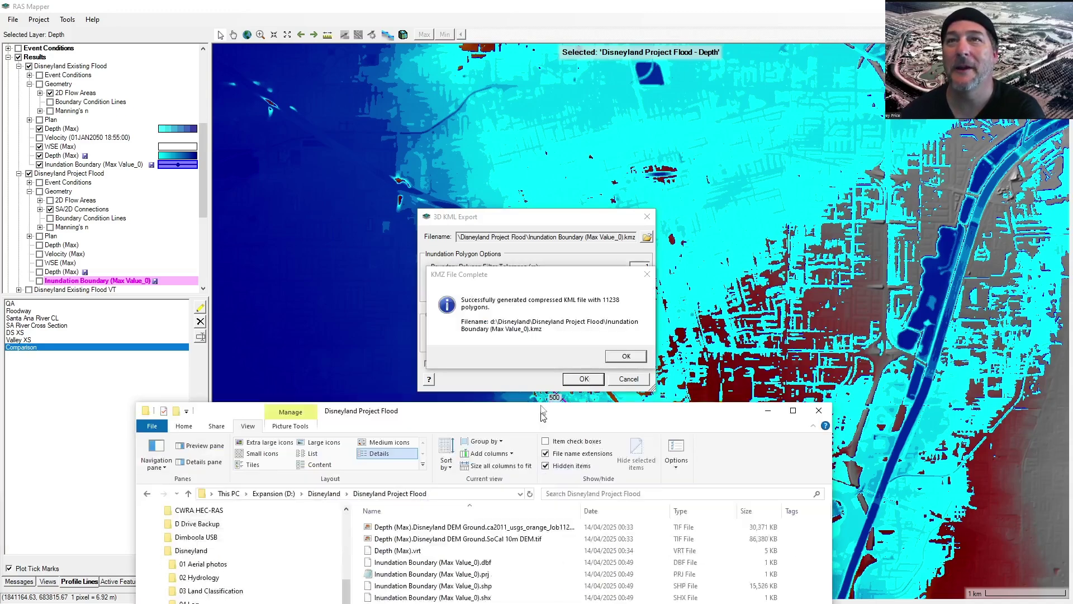
pyautogui.click(626, 356)
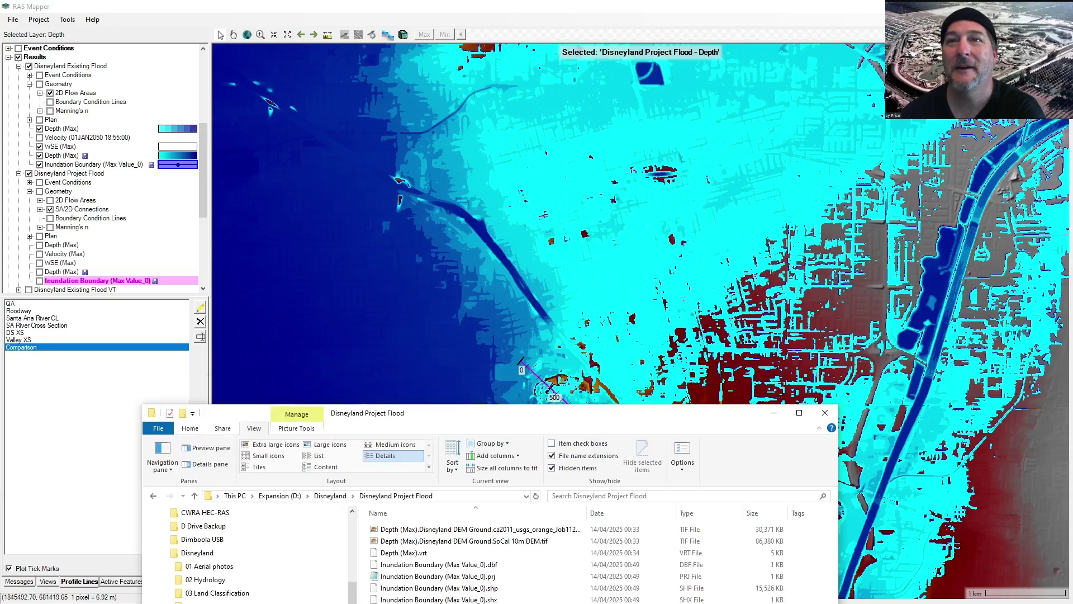
# Step: Open the project flood's Inundation Boundary (Max Value_0).kmz in Google Earth Pro and hide the existing flood's boundary at Disneyland
pyautogui.moveTo(534, 412); pyautogui.dragTo(530, 176)
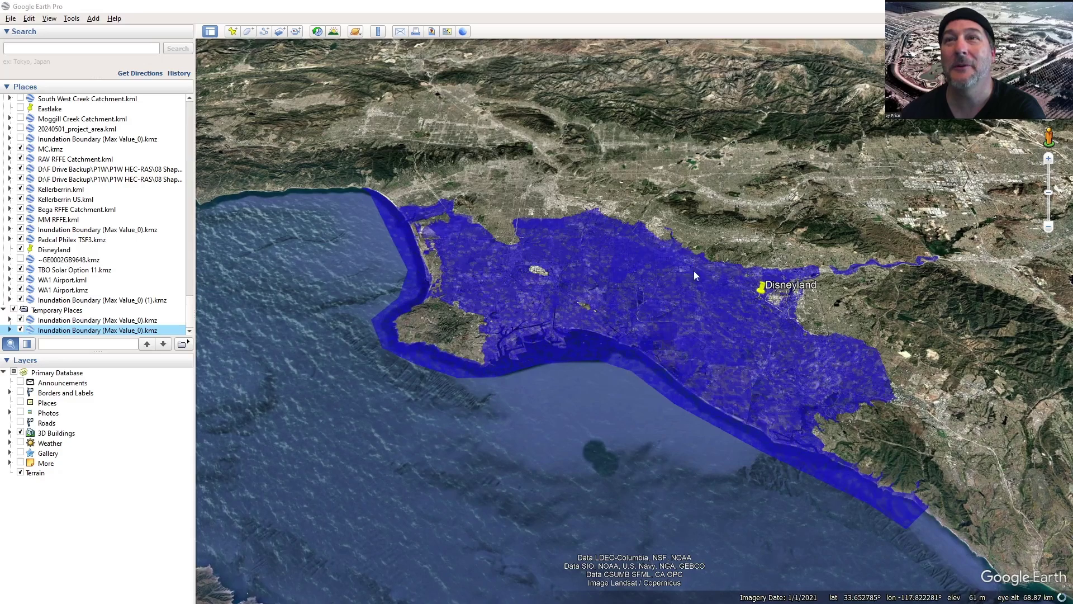
pyautogui.doubleClick(58, 250)
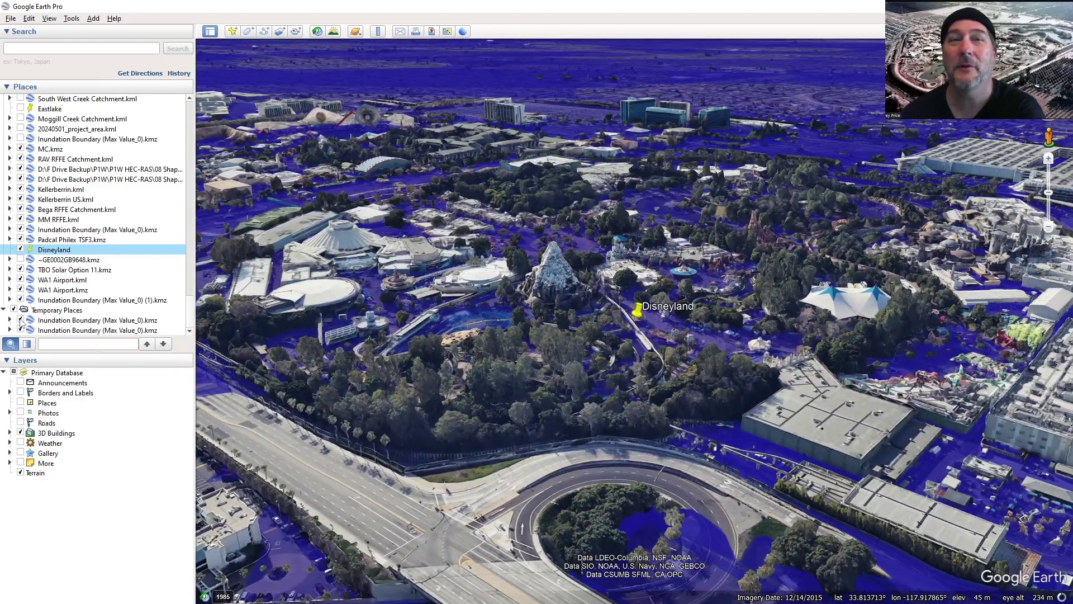
pyautogui.click(20, 319)
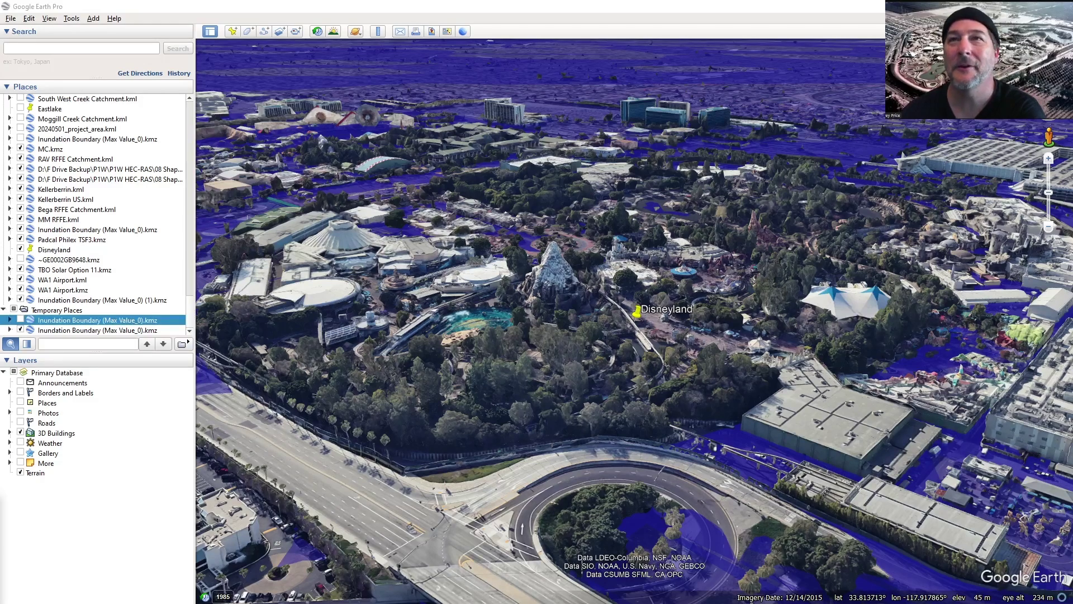
# Step: Return to RAS Mapper, minimize the file folder, and collapse and turn off the Disneyland Existing Flood results
pyautogui.hotkey('alt', 'Tab')
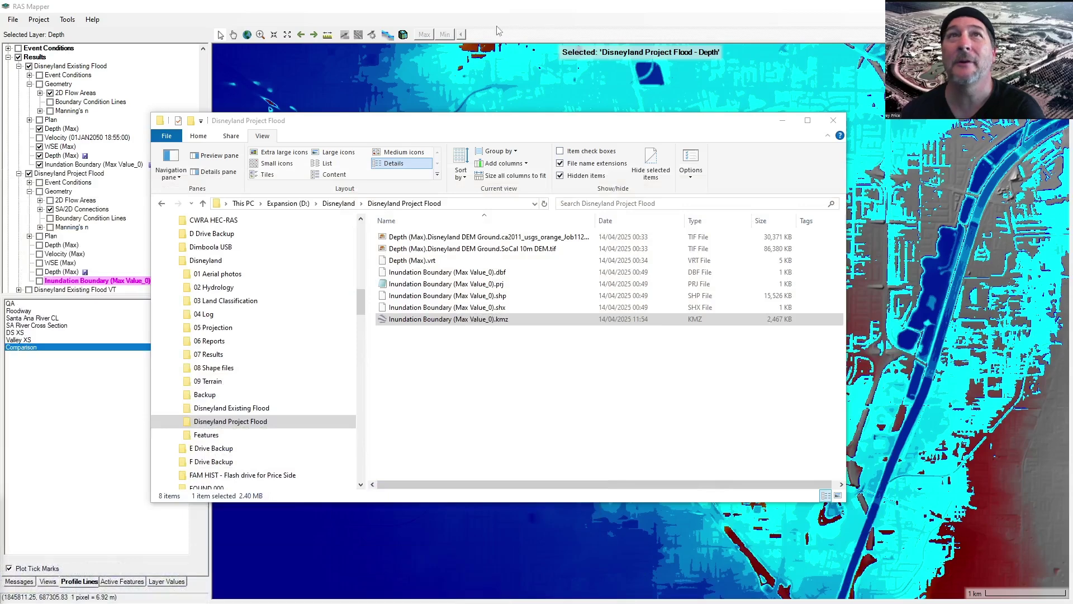
pyautogui.click(405, 34)
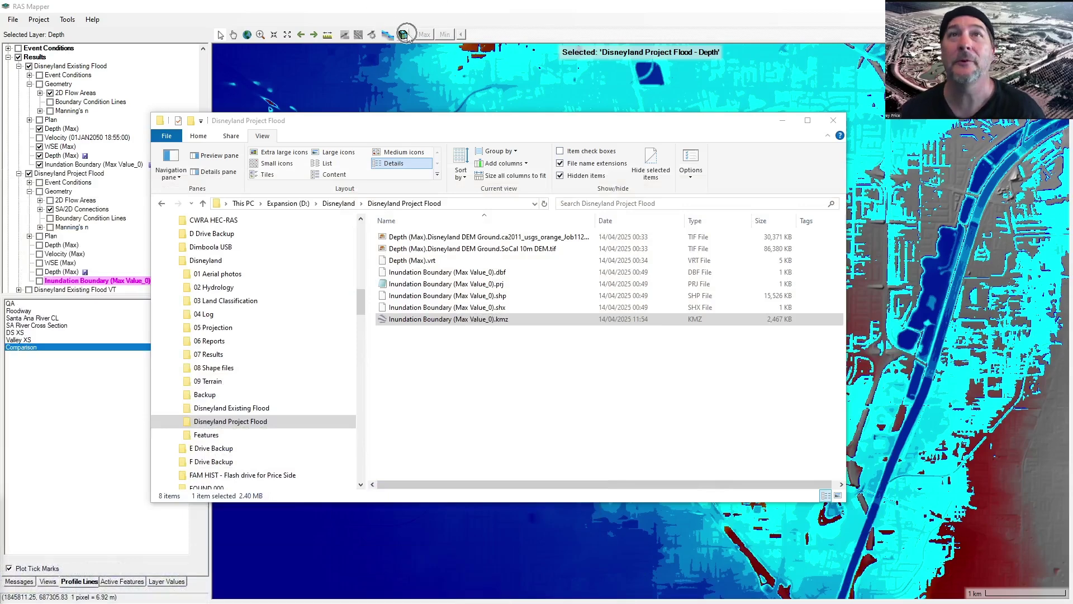
pyautogui.click(782, 122)
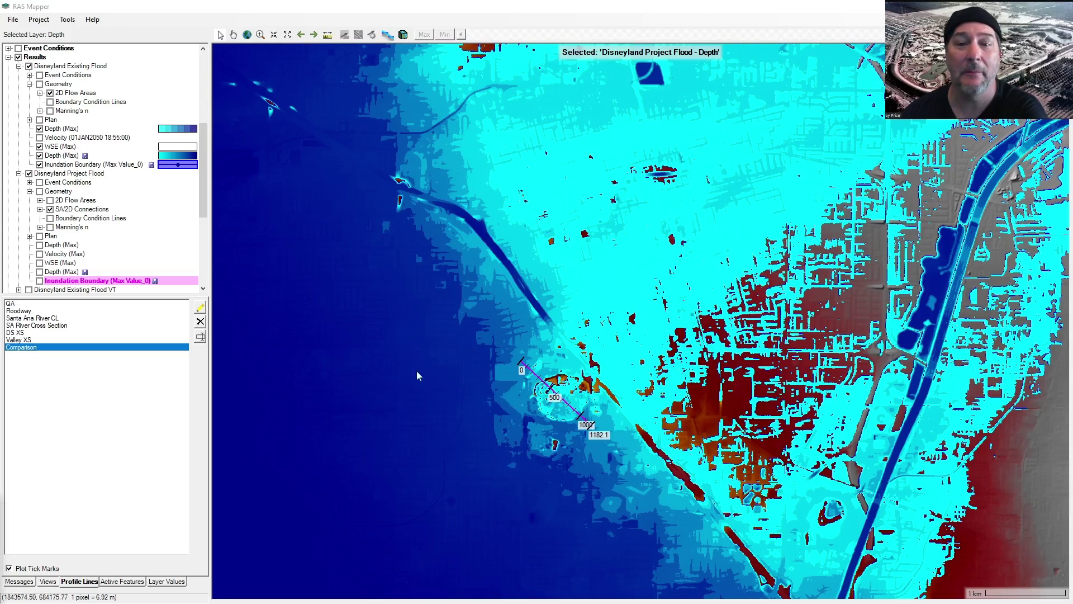
pyautogui.moveTo(203, 195); pyautogui.dragTo(205, 174)
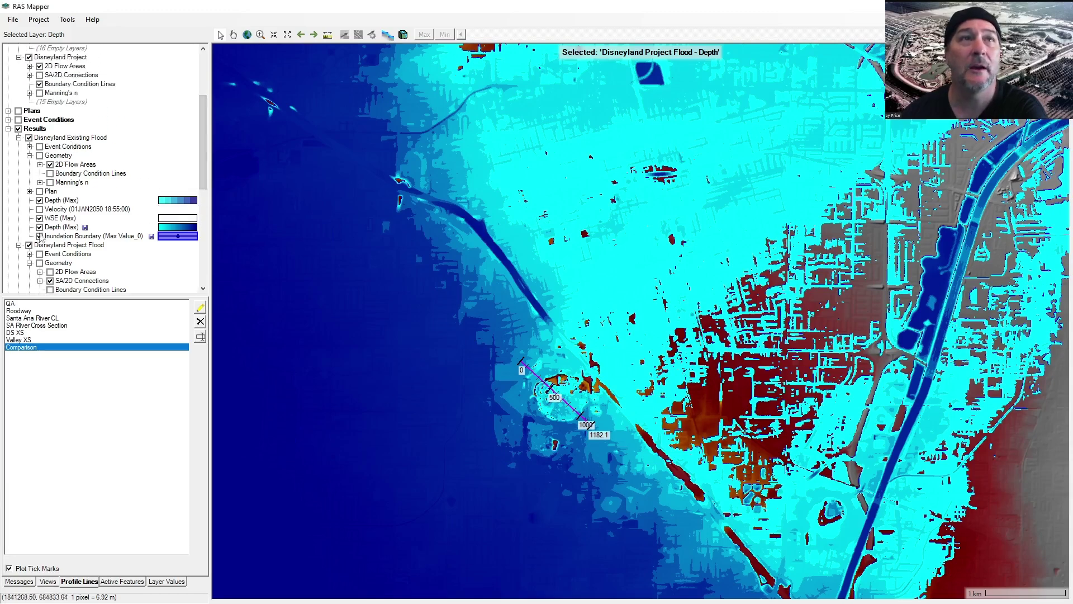
pyautogui.click(18, 137)
pyautogui.click(29, 137)
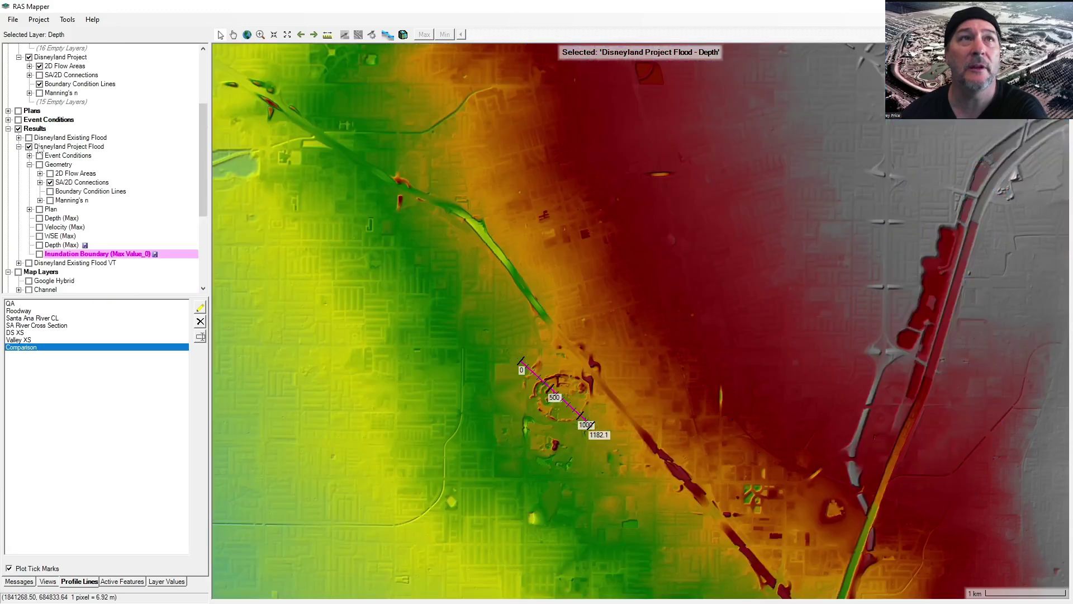
# Step: Add a Courant (Velocity/Length) results map to Disneyland Project Flood for profile 01JAN2050 12:00:00 as a raster with associated terrain
pyautogui.rightClick(68, 147)
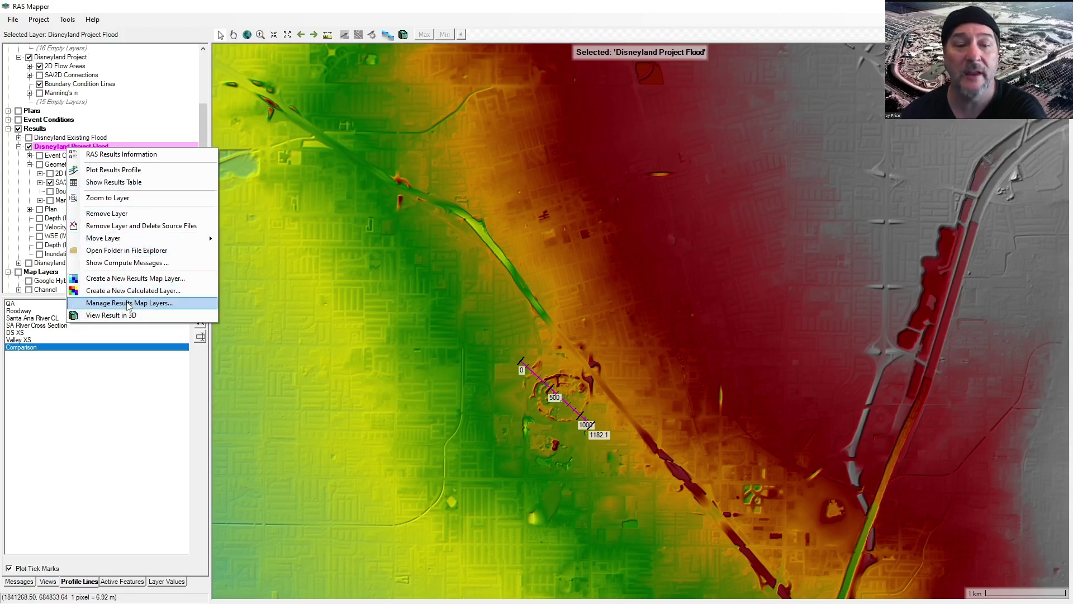
pyautogui.click(127, 278)
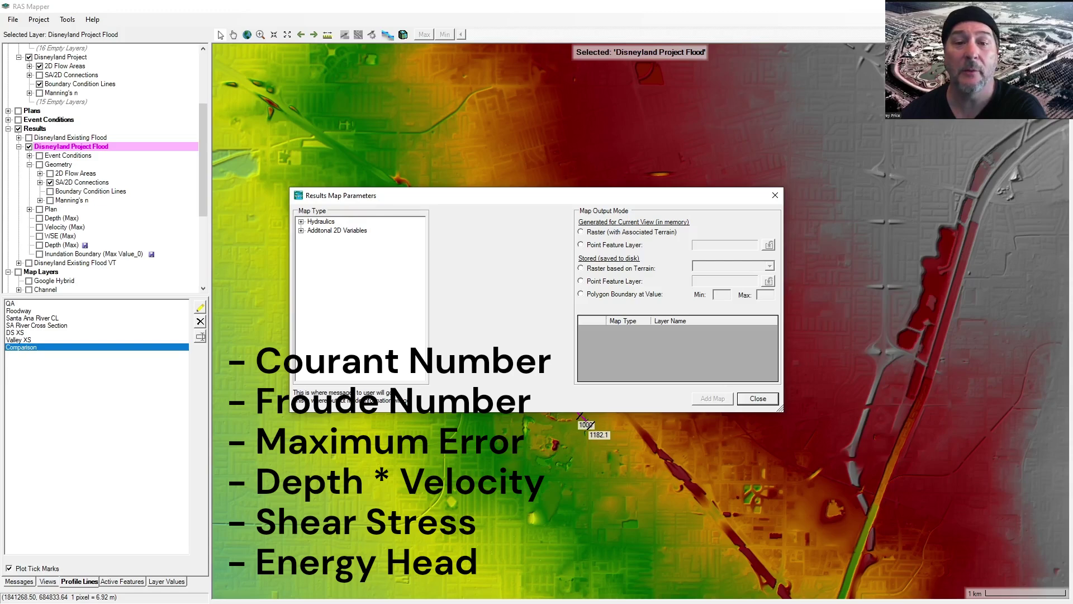
pyautogui.moveTo(447, 196); pyautogui.dragTo(635, 287)
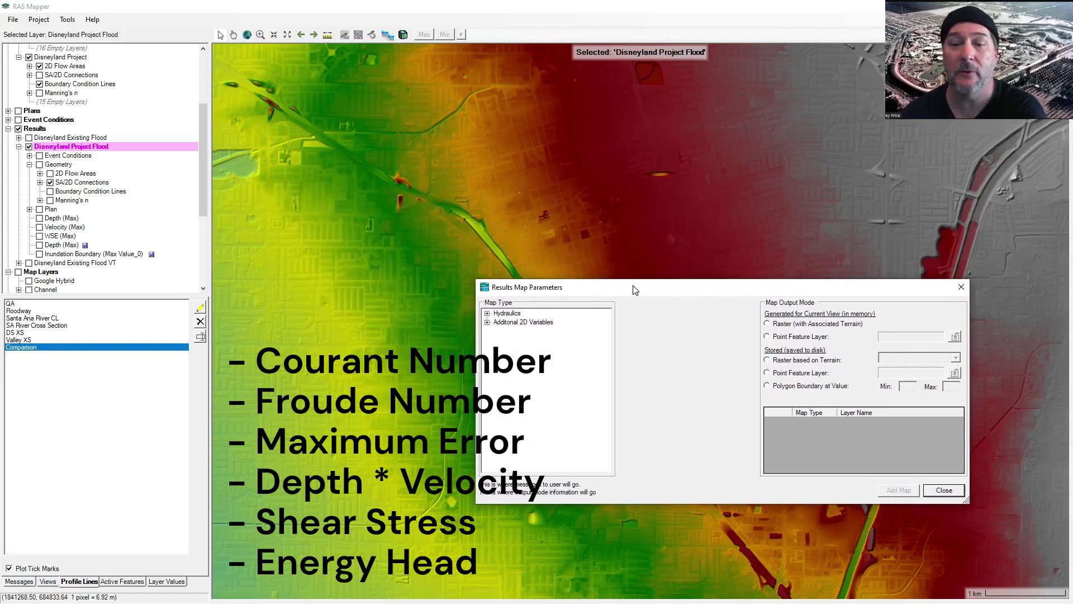
pyautogui.click(488, 313)
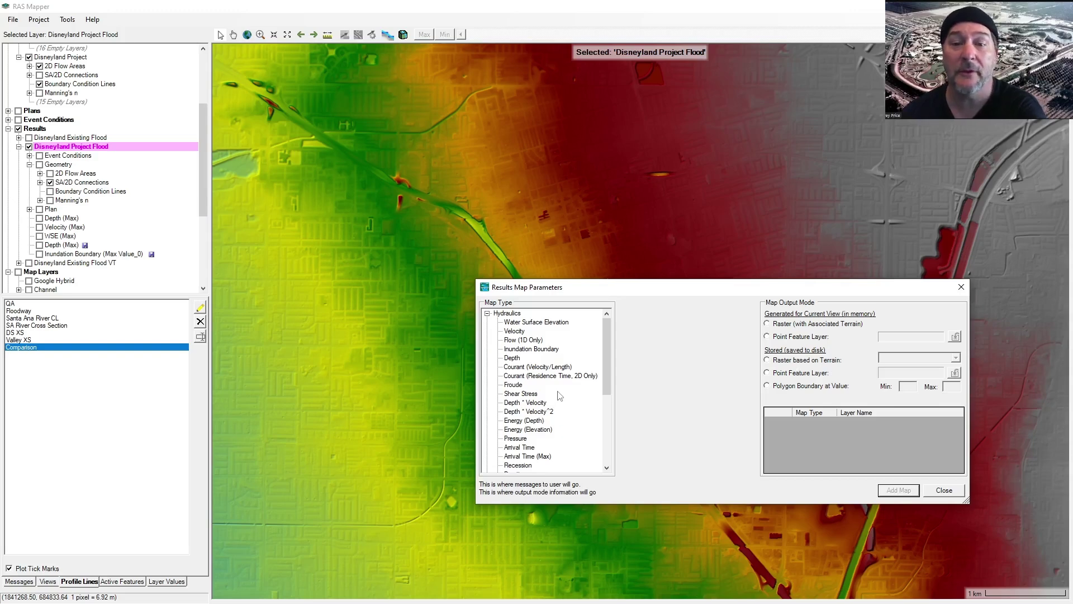
pyautogui.click(541, 367)
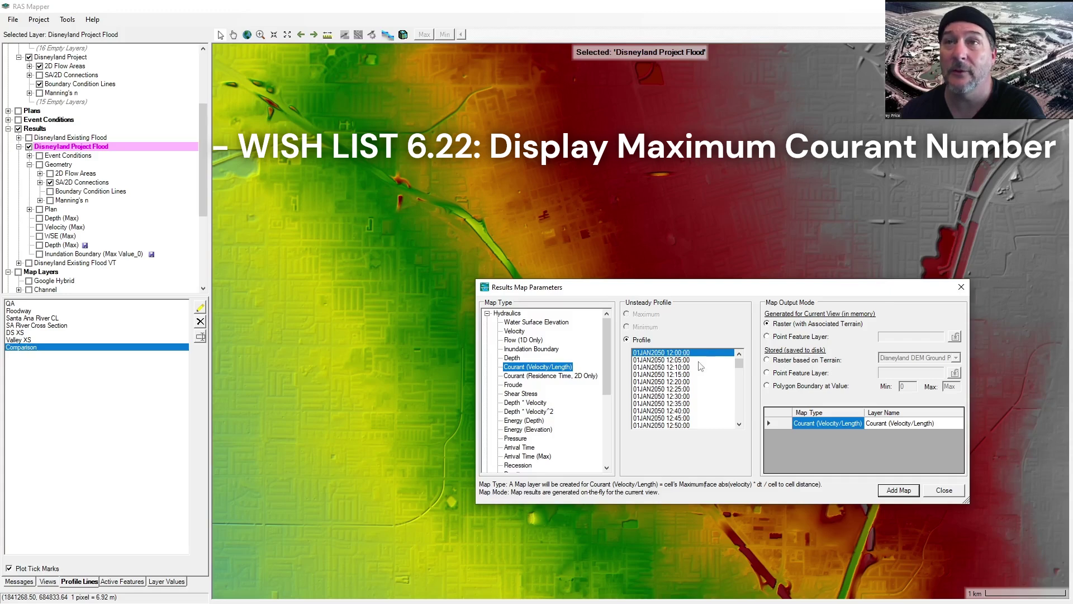
pyautogui.click(896, 493)
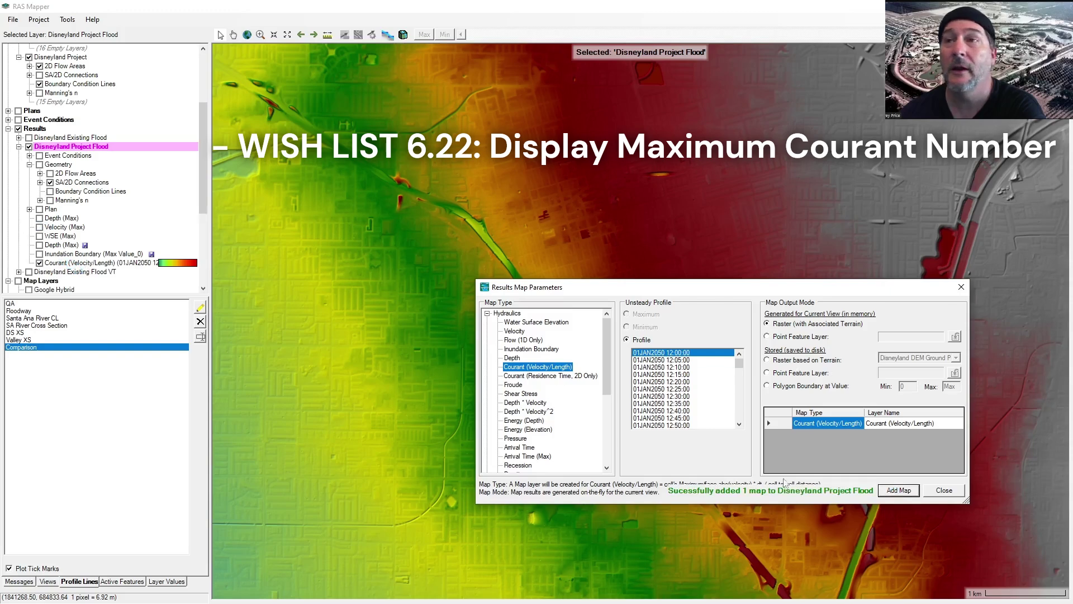
pyautogui.click(944, 490)
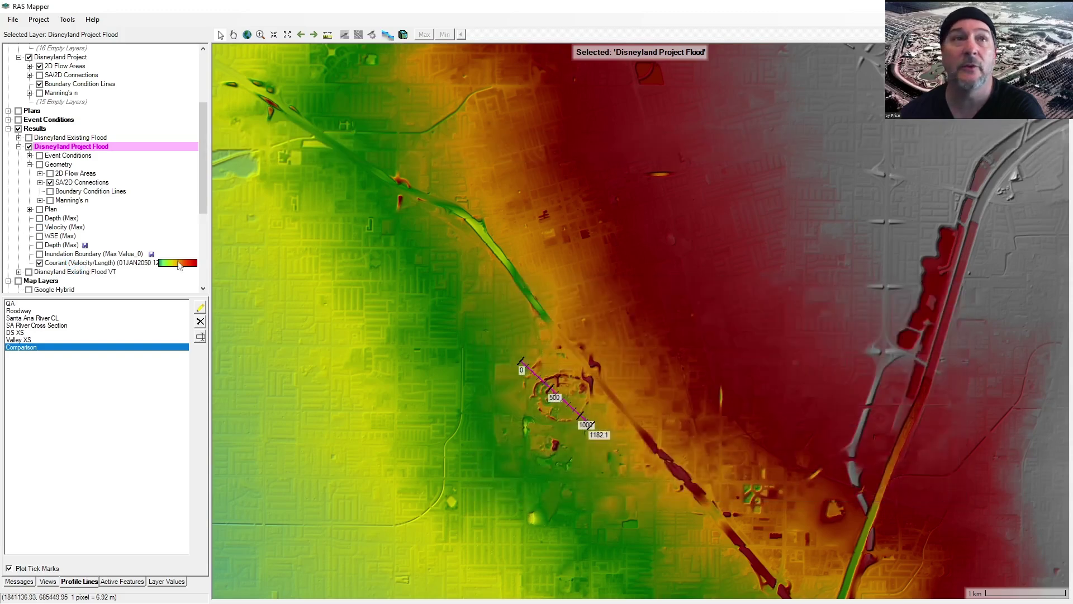
# Step: Select the project flood's Courant (Velocity/Length) layer and scrub through the simulation time to examine values around Disneyland
pyautogui.click(59, 263)
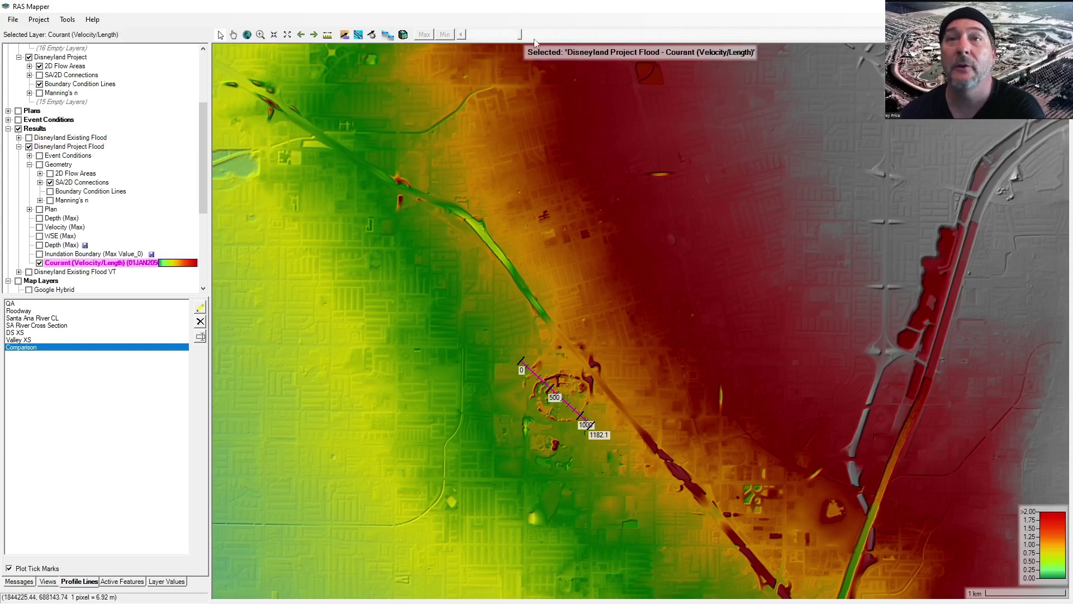
pyautogui.moveTo(520, 34); pyautogui.dragTo(572, 49)
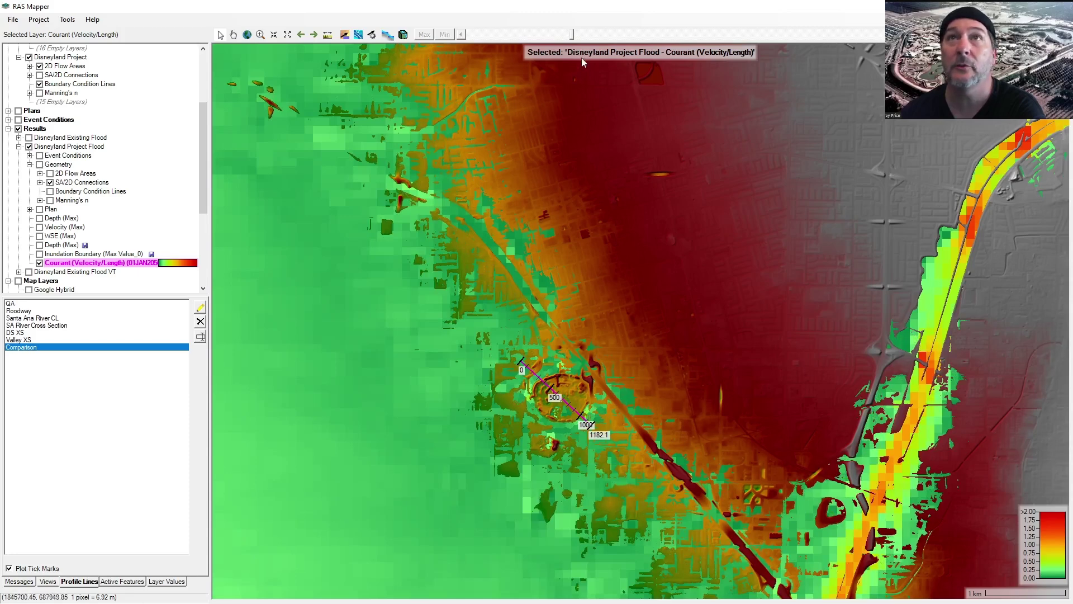
pyautogui.moveTo(571, 35)
pyautogui.mouseDown()
pyautogui.moveTo(589, 36)
pyautogui.moveTo(548, 37)
pyautogui.moveTo(570, 37)
pyautogui.mouseUp()
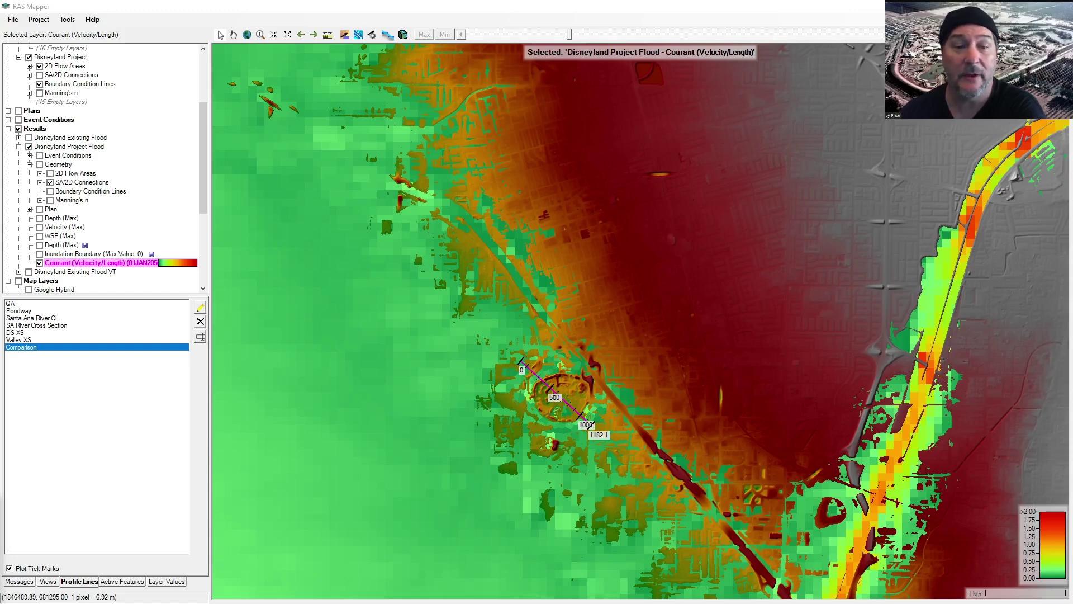
pyautogui.click(553, 35)
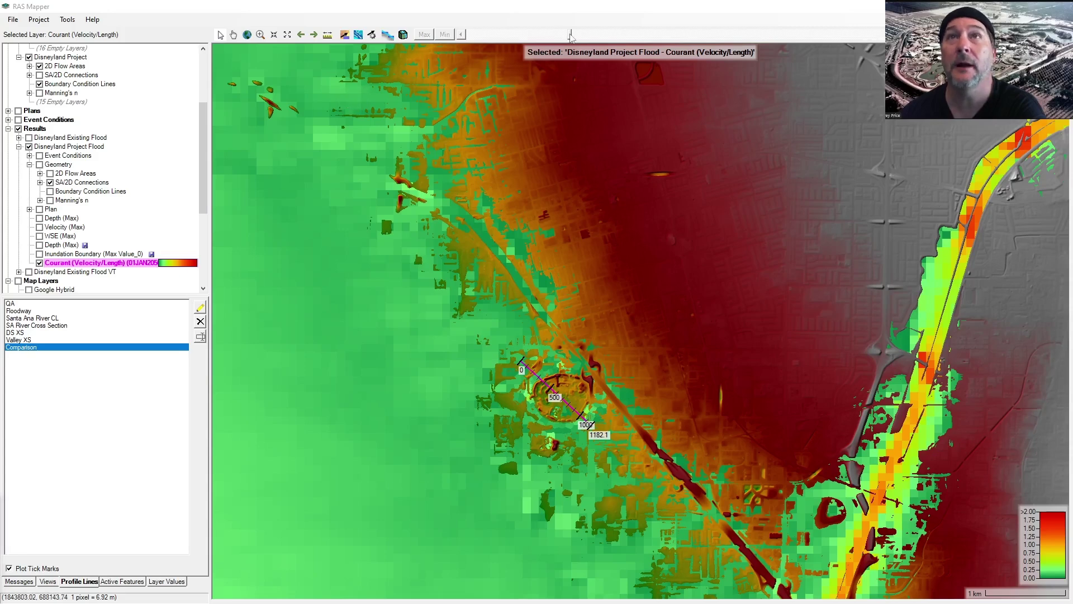
pyautogui.moveTo(553, 34)
pyautogui.mouseDown()
pyautogui.moveTo(530, 34)
pyautogui.moveTo(572, 35)
pyautogui.mouseUp()
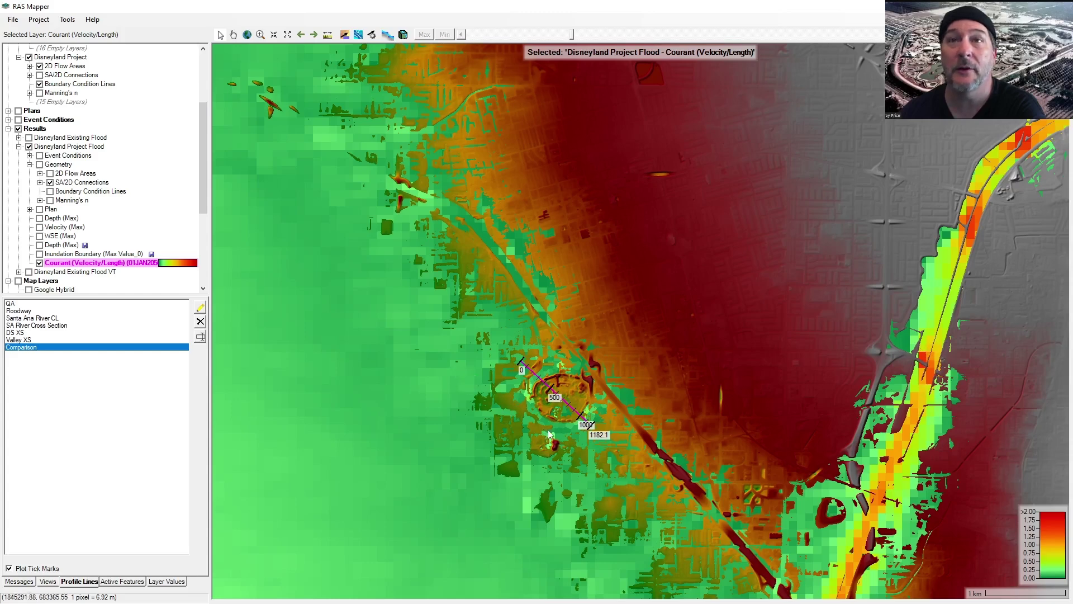
pyautogui.scroll(1, 549, 433)
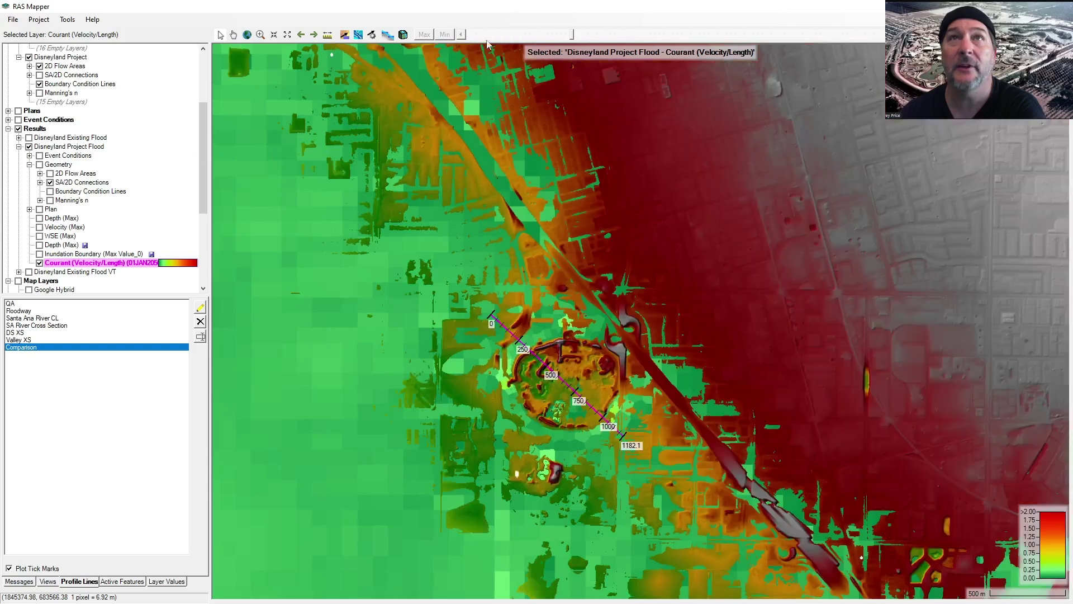
# Step: Scrub the Courant map to other time steps and examine values along the upstream river canyon and inflow boundary
pyautogui.moveTo(573, 34); pyautogui.dragTo(638, 53)
pyautogui.scroll(-3, 578, 286)
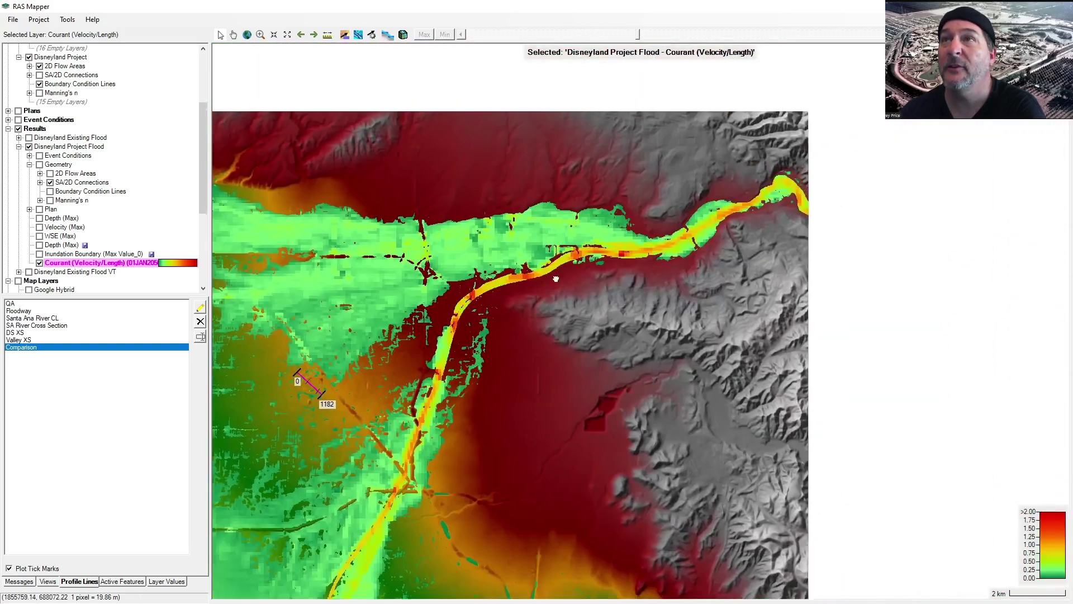
pyautogui.moveTo(556, 279); pyautogui.dragTo(394, 341)
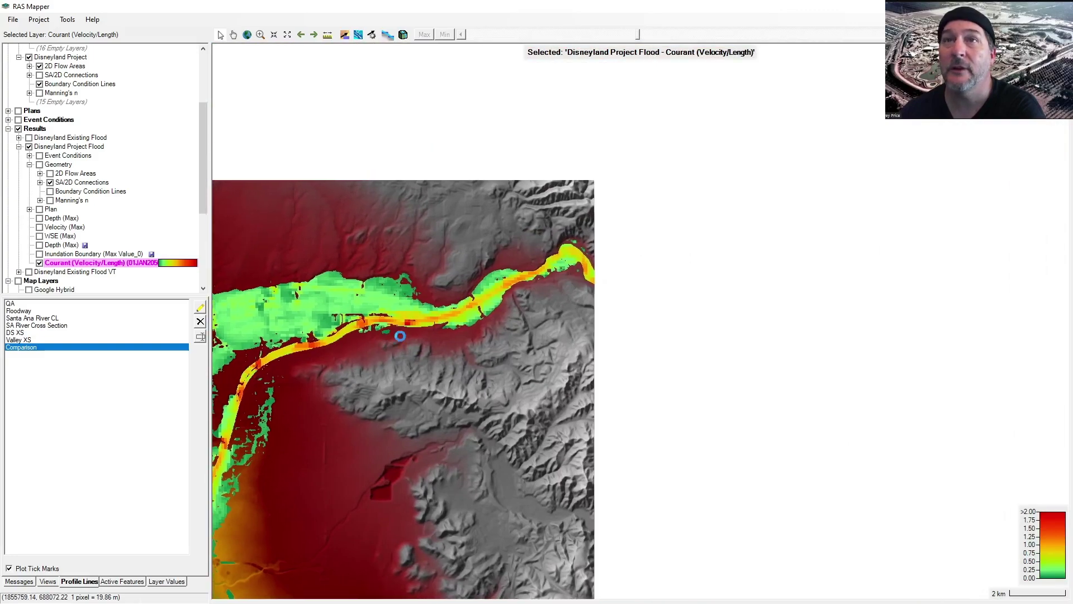
pyautogui.scroll(3, 818, 251)
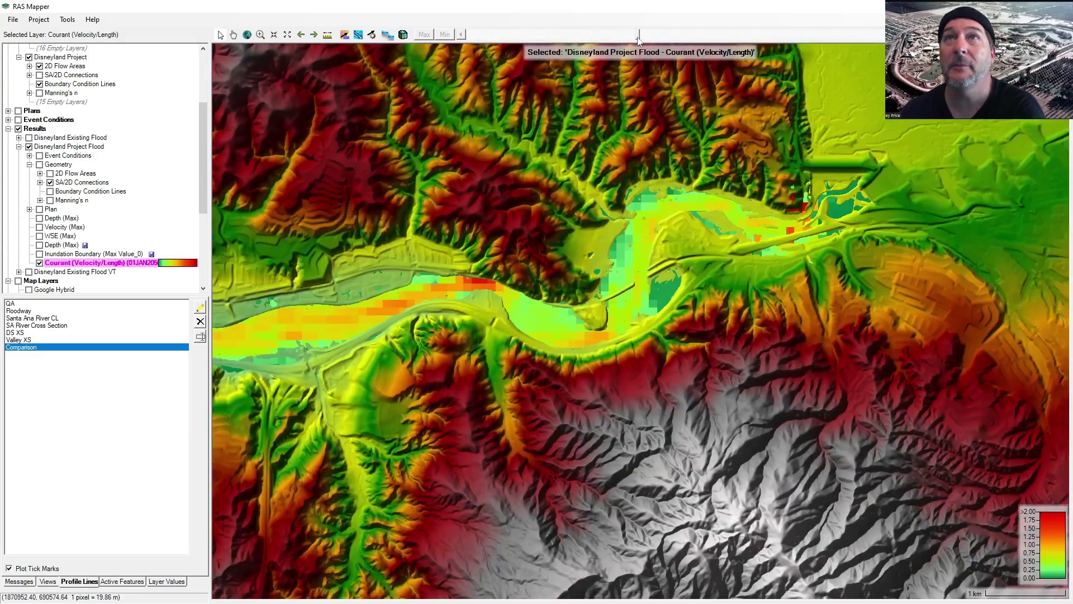
pyautogui.moveTo(638, 39); pyautogui.dragTo(563, 42)
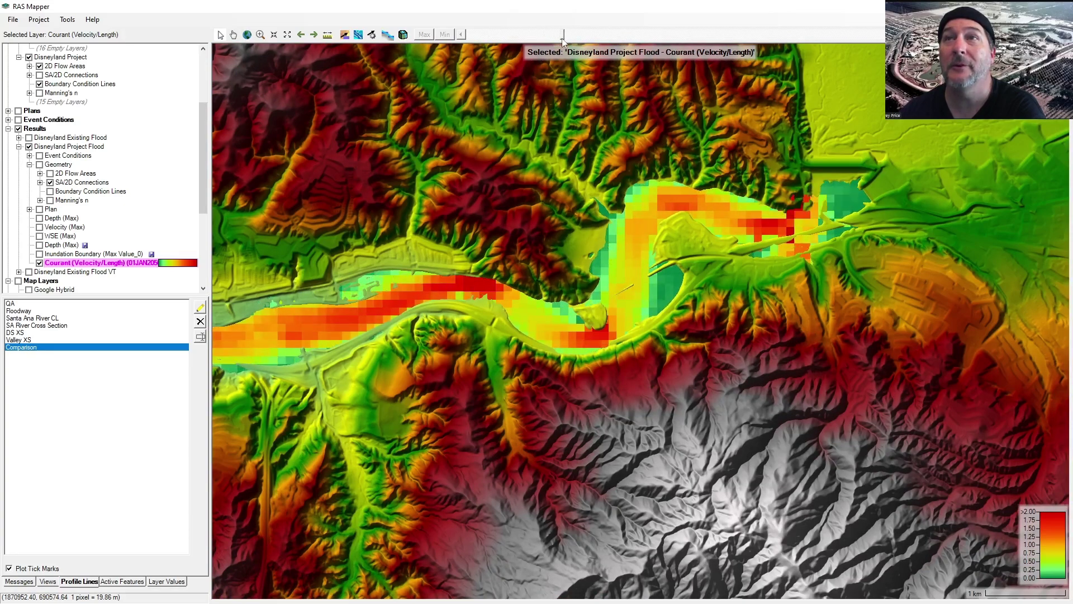
pyautogui.moveTo(776, 226)
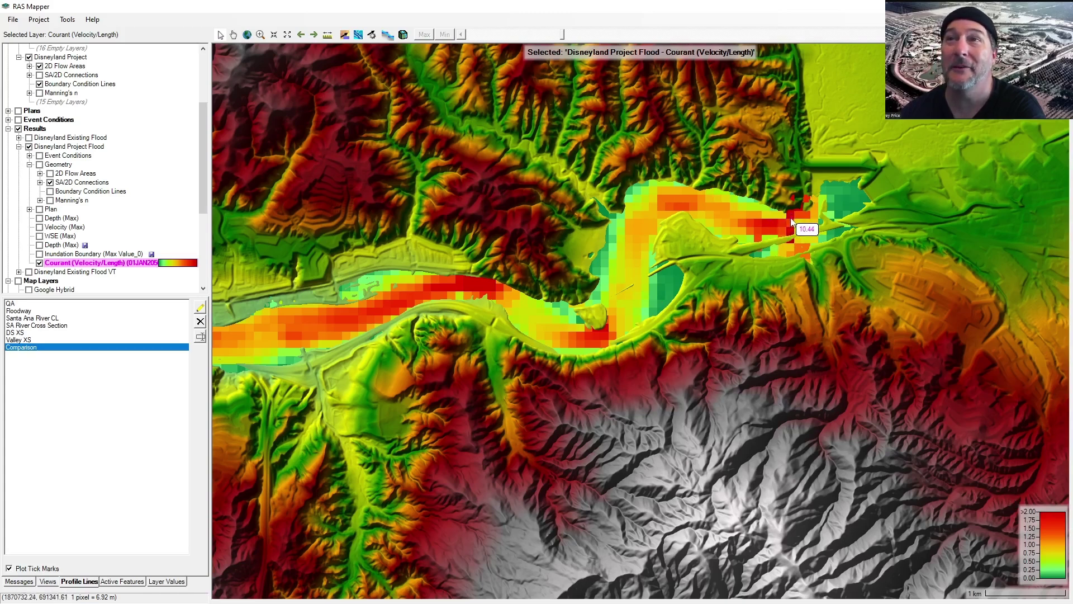
pyautogui.scroll(-2, 756, 423)
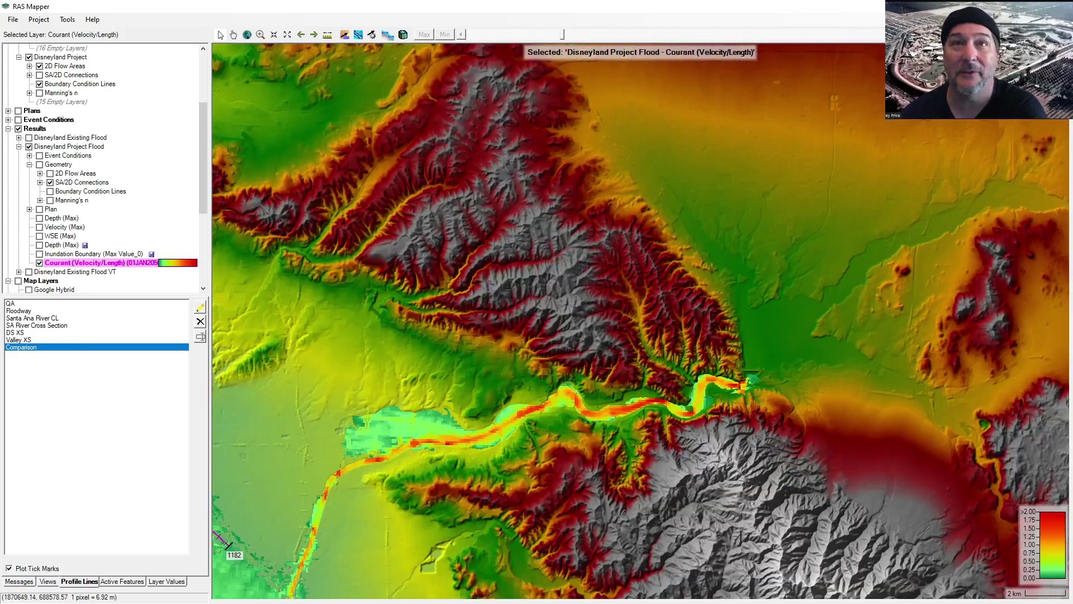
pyautogui.moveTo(402, 547); pyautogui.dragTo(743, 223)
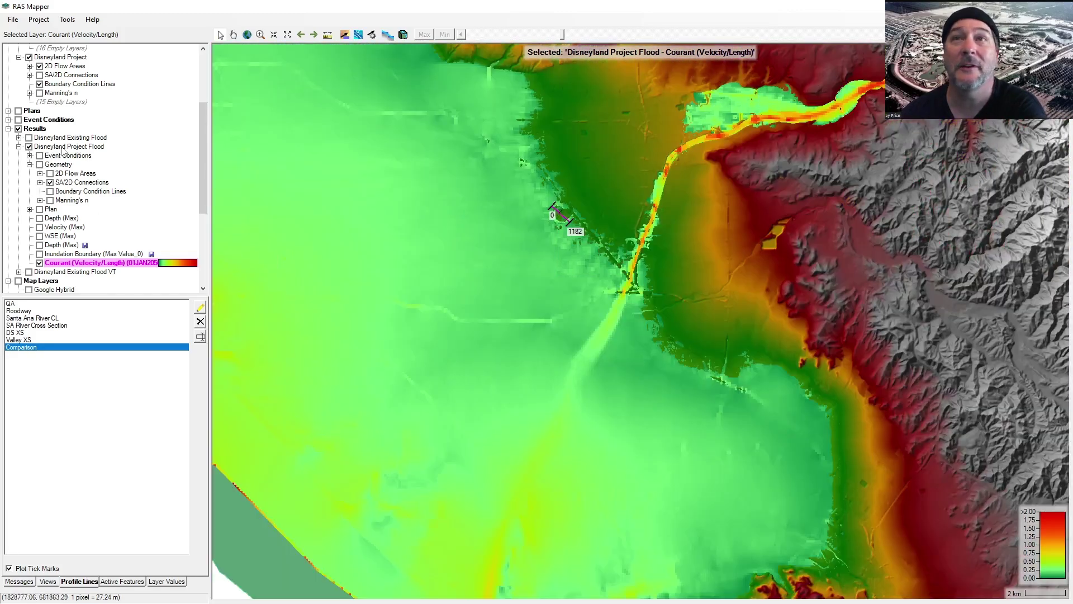
# Step: Add a Froude results map to Disneyland Project Flood for the Maximum profile as a stored raster based on terrain
pyautogui.rightClick(58, 149)
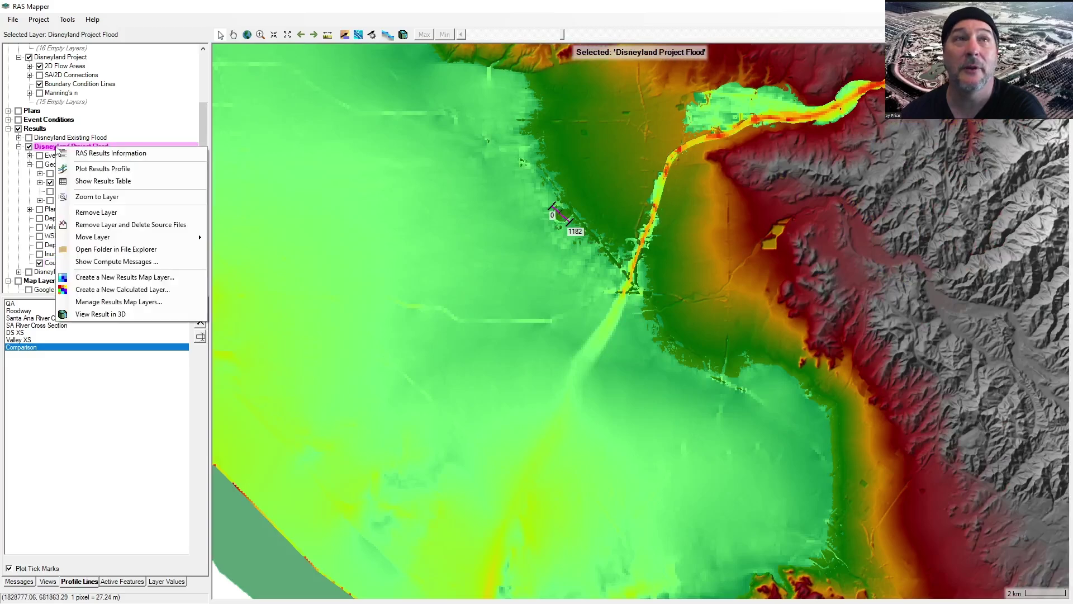
pyautogui.click(111, 277)
pyautogui.click(301, 222)
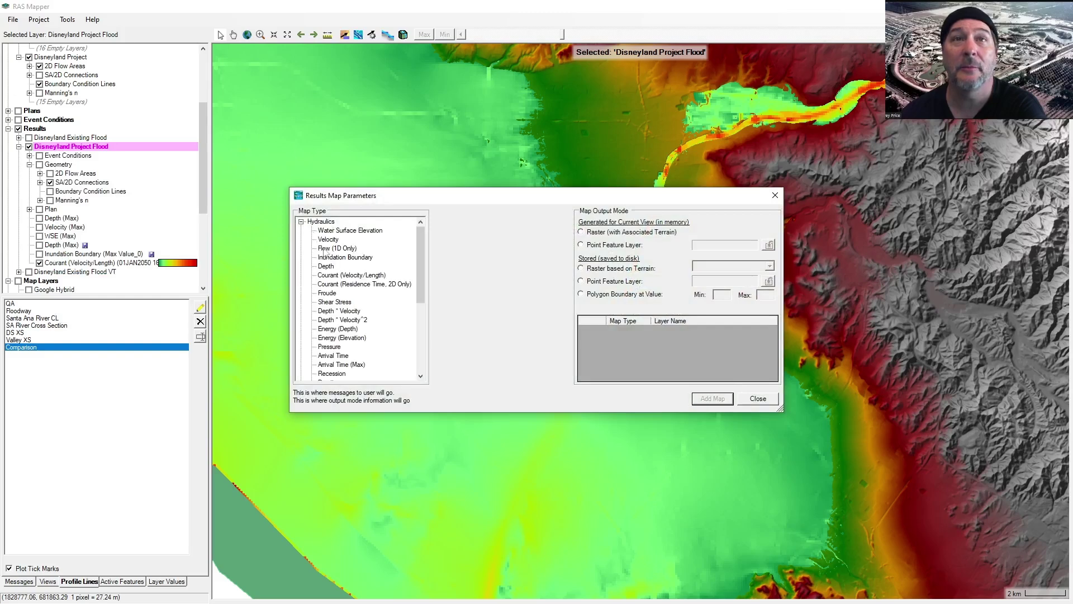
pyautogui.click(327, 292)
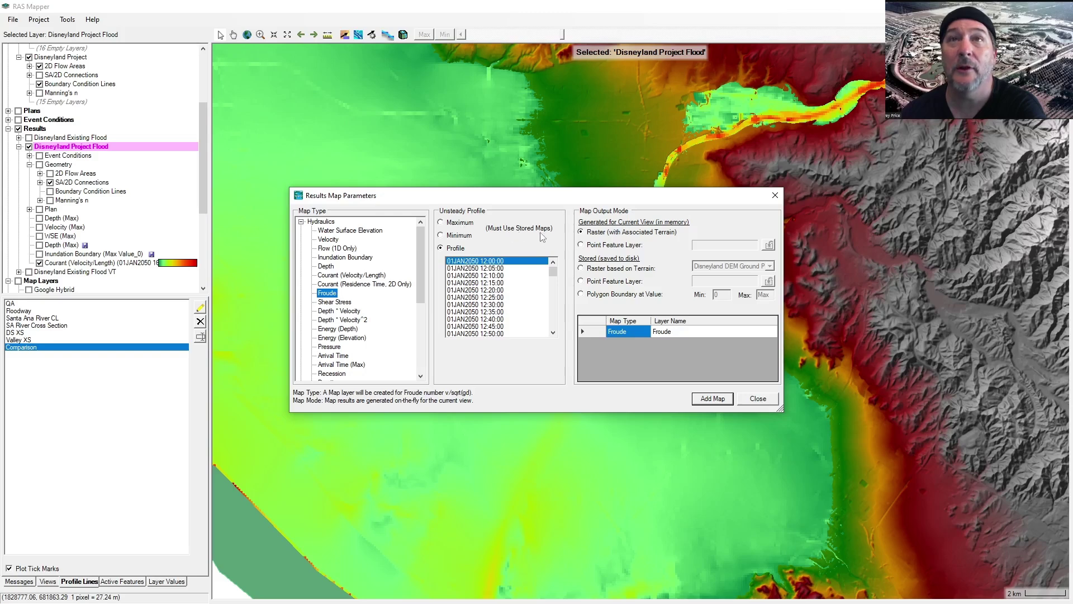
pyautogui.click(446, 226)
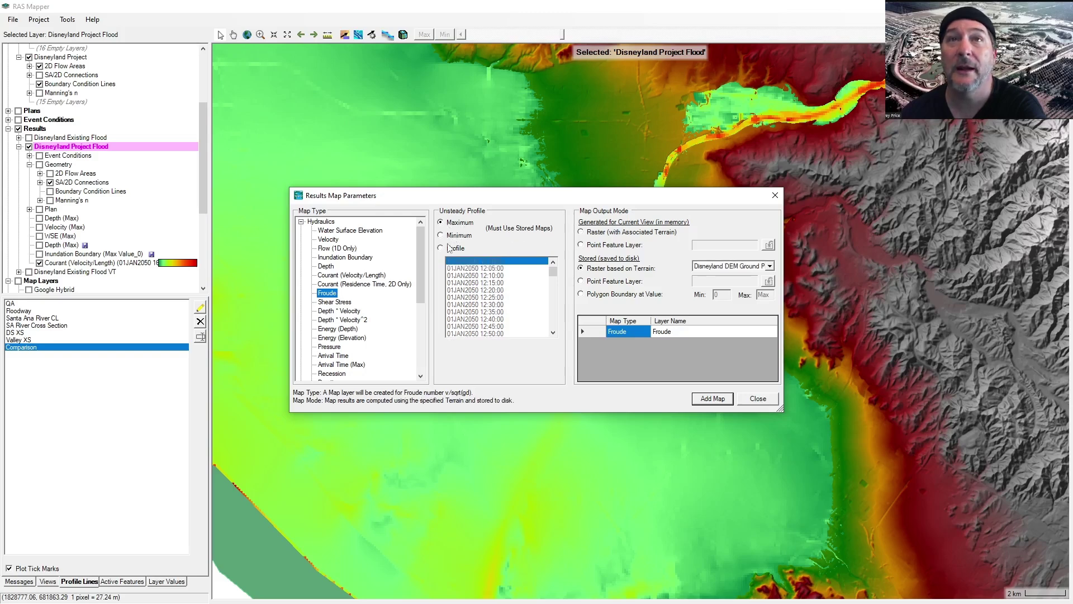
pyautogui.click(710, 399)
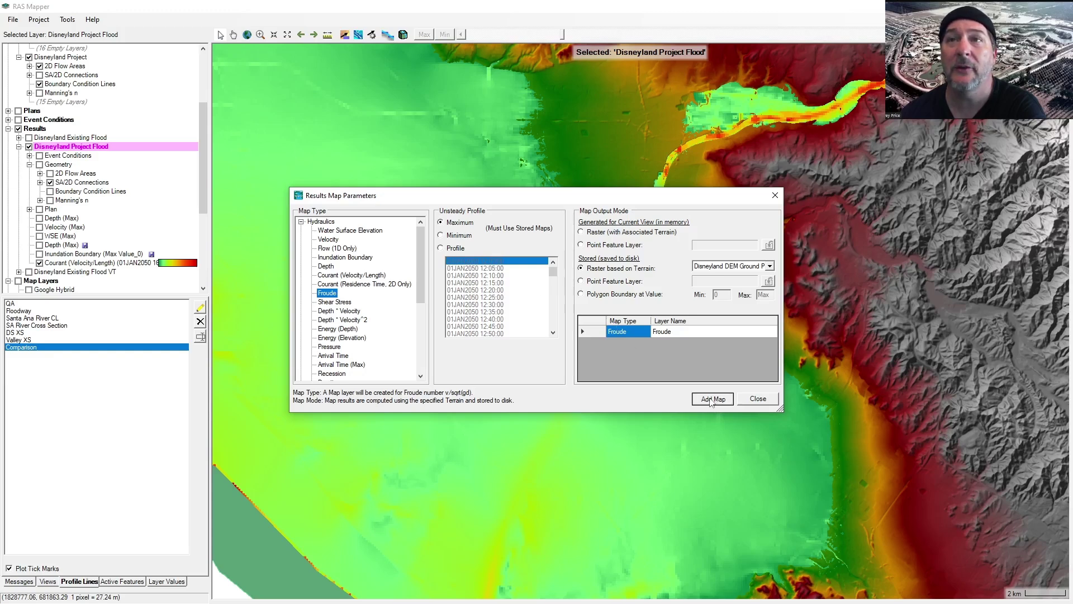
pyautogui.click(758, 398)
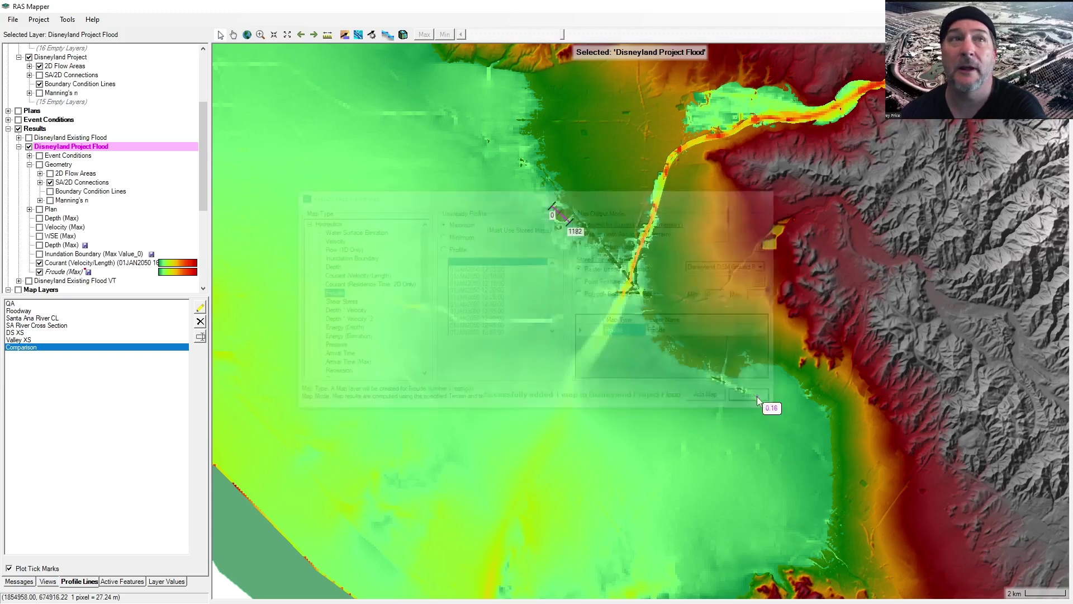
# Step: Compute the stored map for the project flood's Froude (Max) layer
pyautogui.rightClick(74, 271)
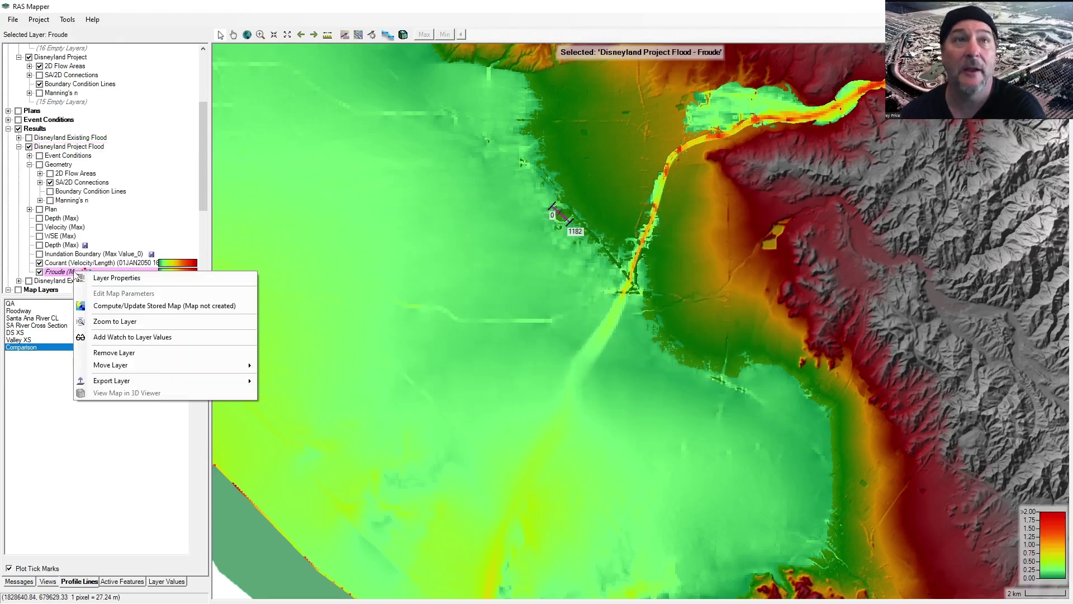
pyautogui.click(135, 313)
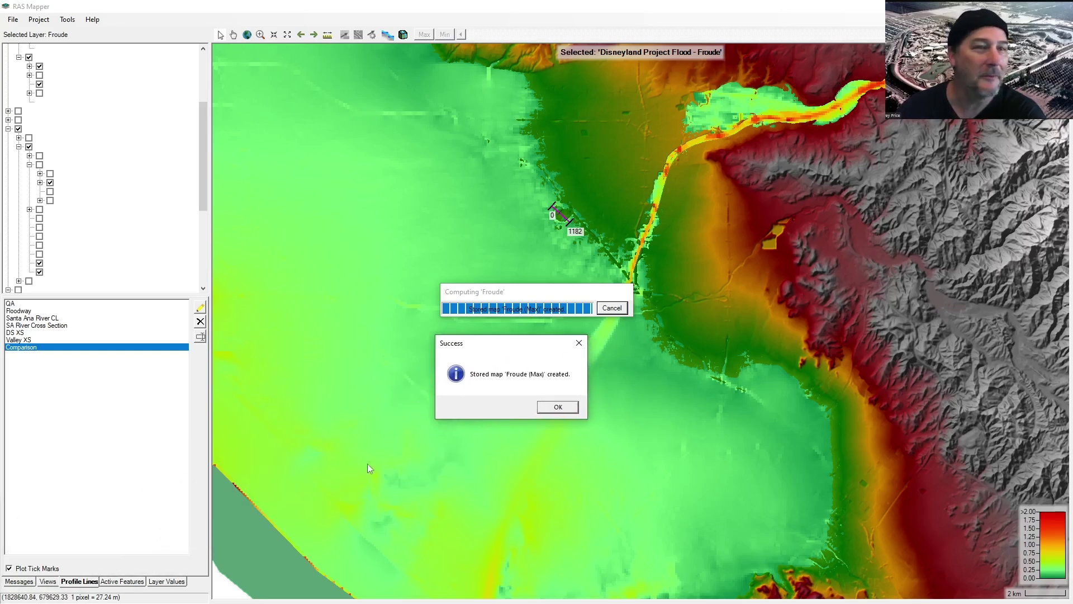
pyautogui.click(558, 407)
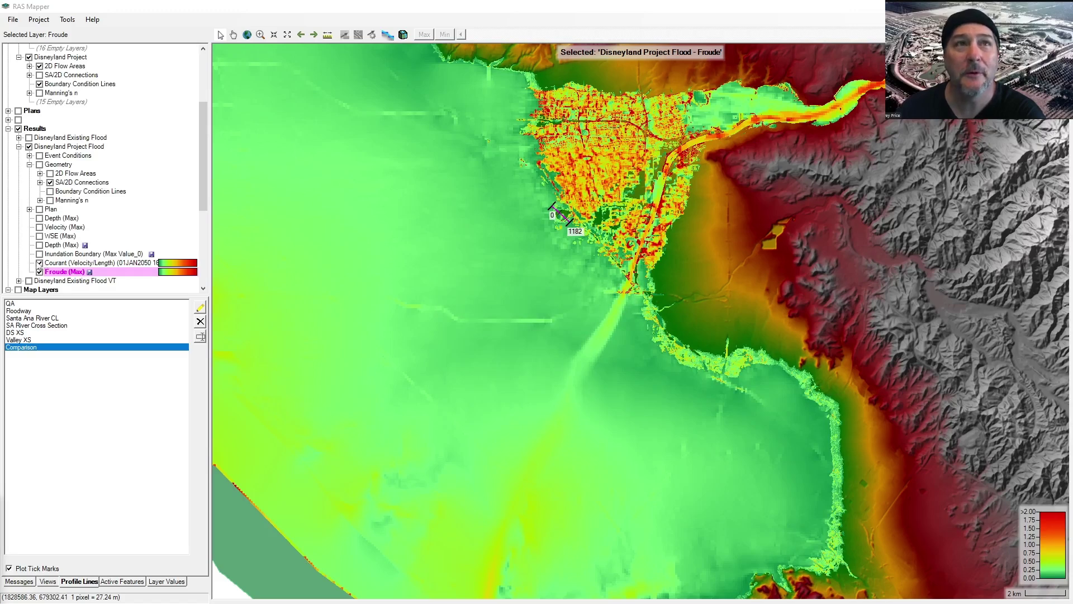
# Step: Turn off the project flood's Courant layer and examine Froude (Max) values along the river southeast of Disneyland
pyautogui.click(39, 263)
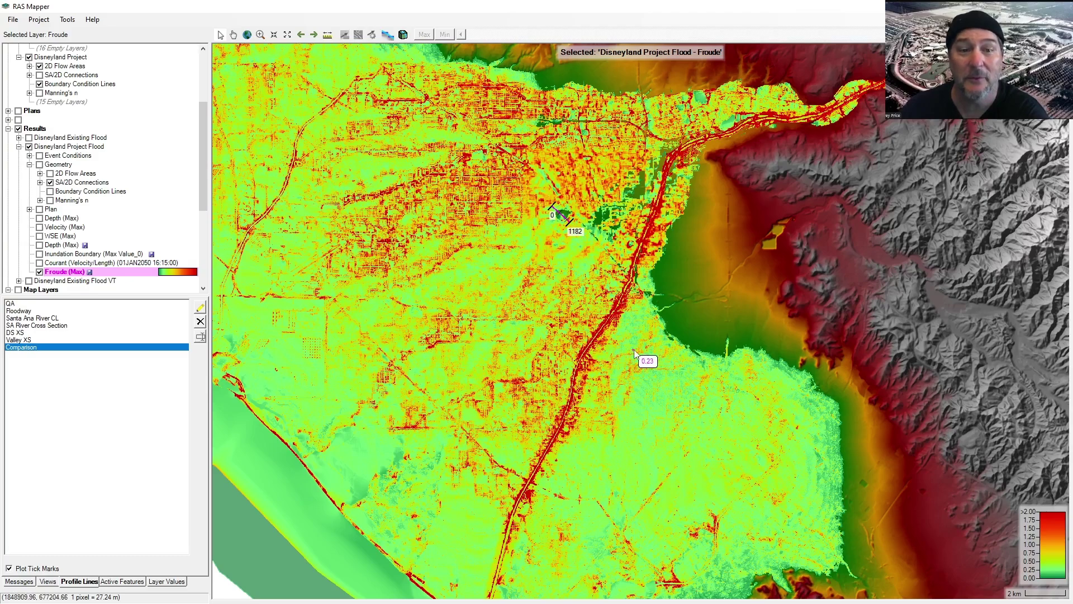
pyautogui.scroll(2, 633, 350)
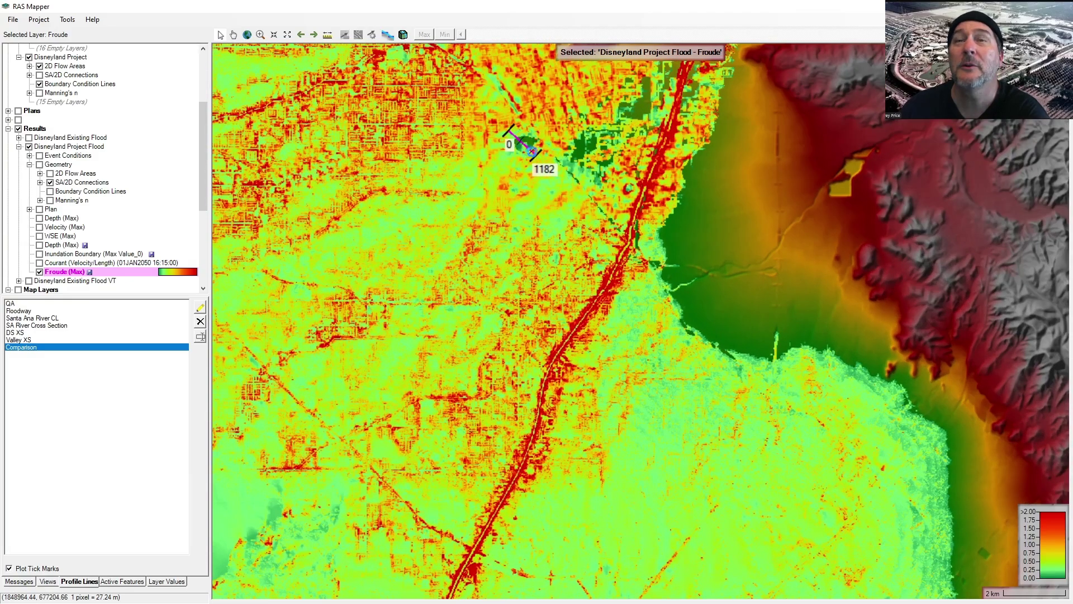
pyautogui.scroll(2, 530, 152)
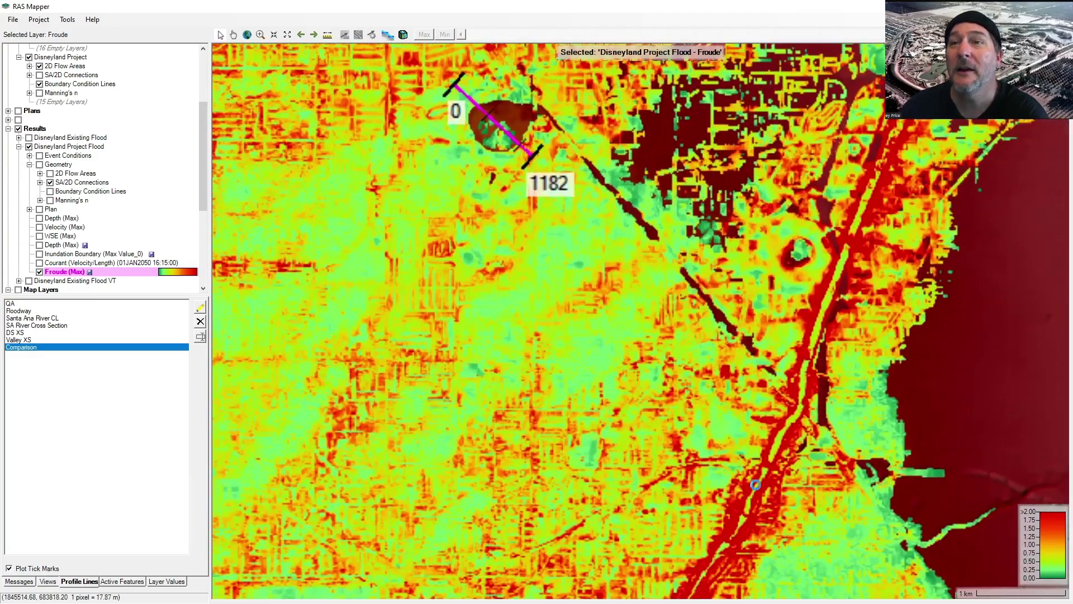
pyautogui.scroll(3, 749, 492)
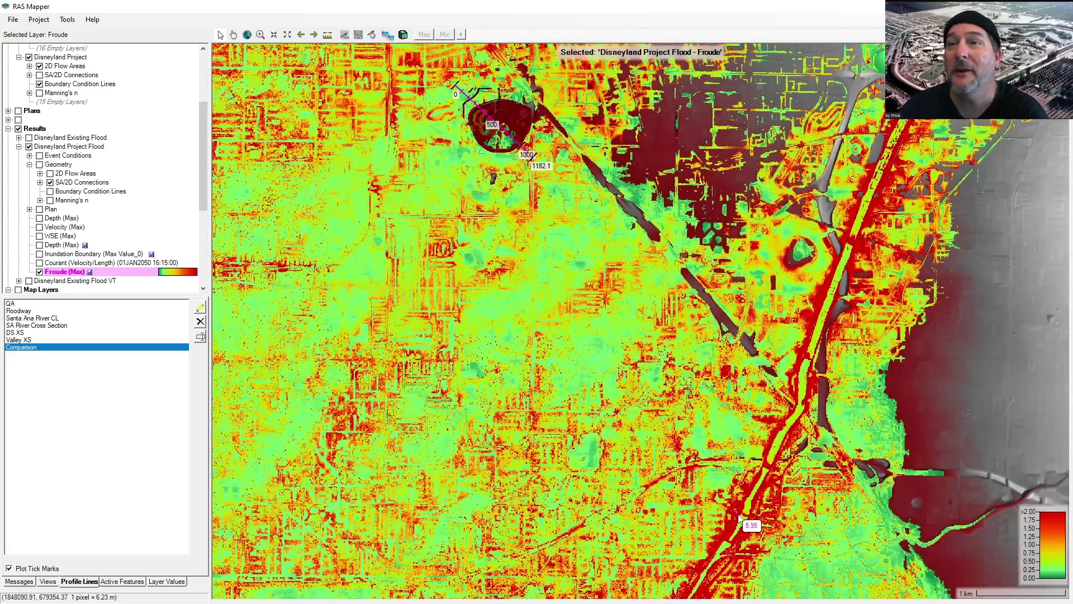
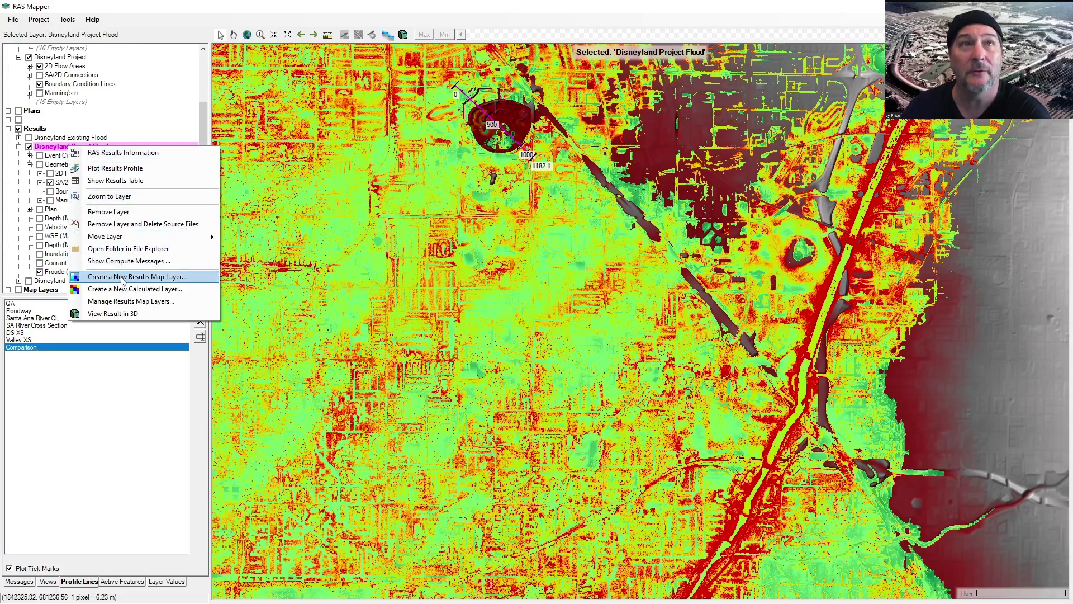
# Step: Add a Maximum Water Surface Error results map to Disneyland Project Flood as a raster with associated terrain
pyautogui.click(124, 281)
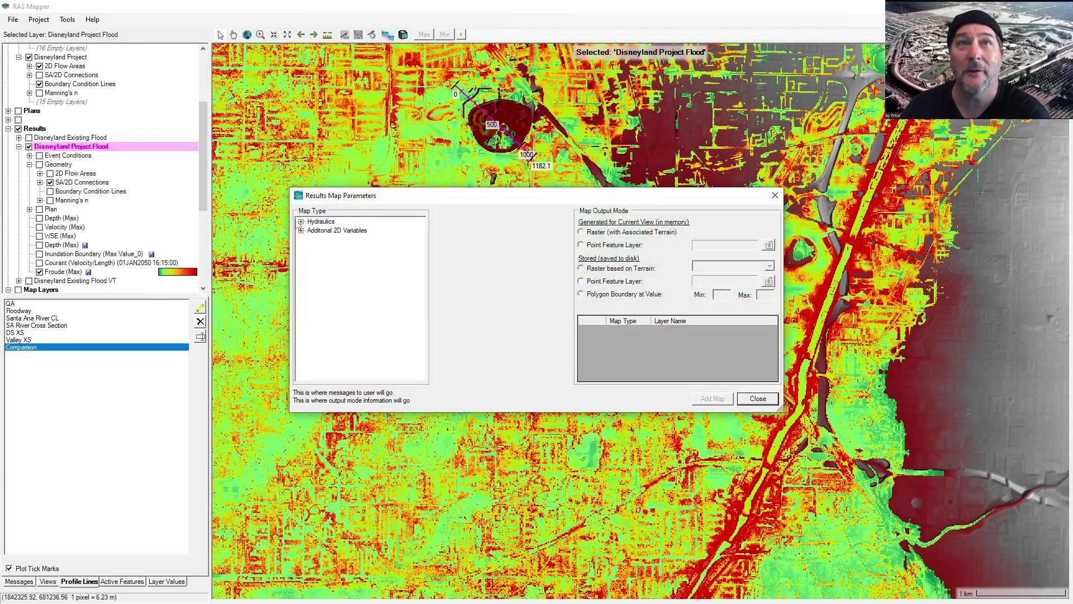
pyautogui.click(300, 222)
pyautogui.click(301, 222)
pyautogui.click(300, 231)
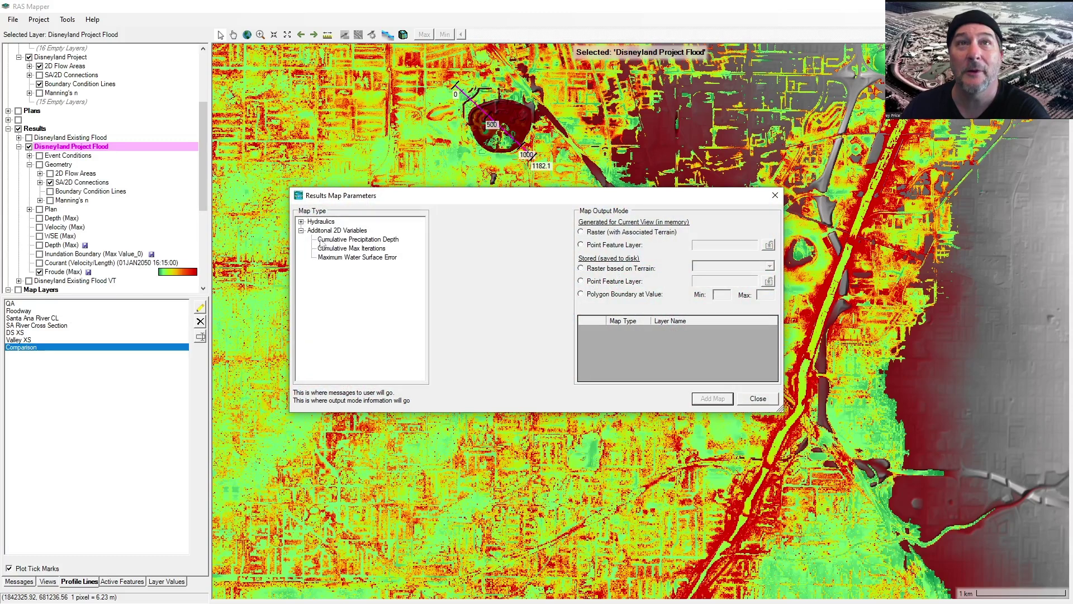
pyautogui.click(353, 258)
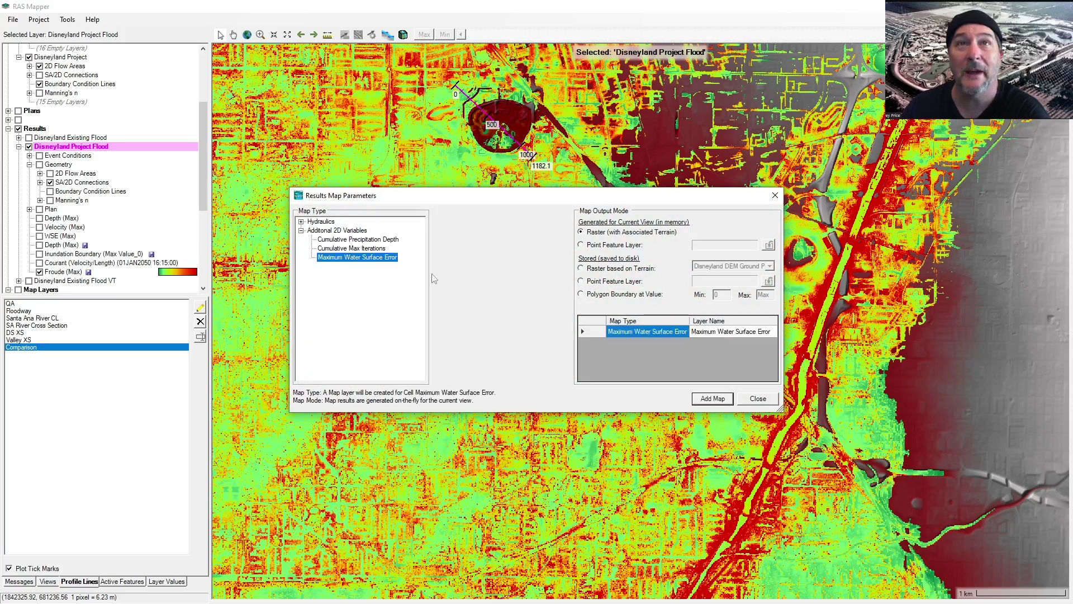
pyautogui.click(711, 400)
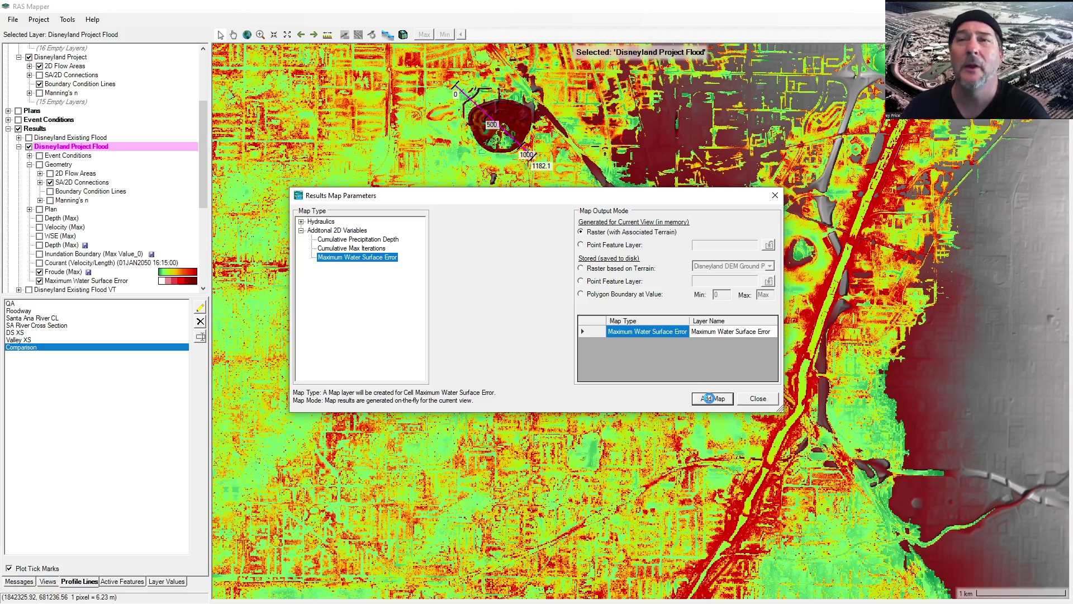
pyautogui.click(756, 399)
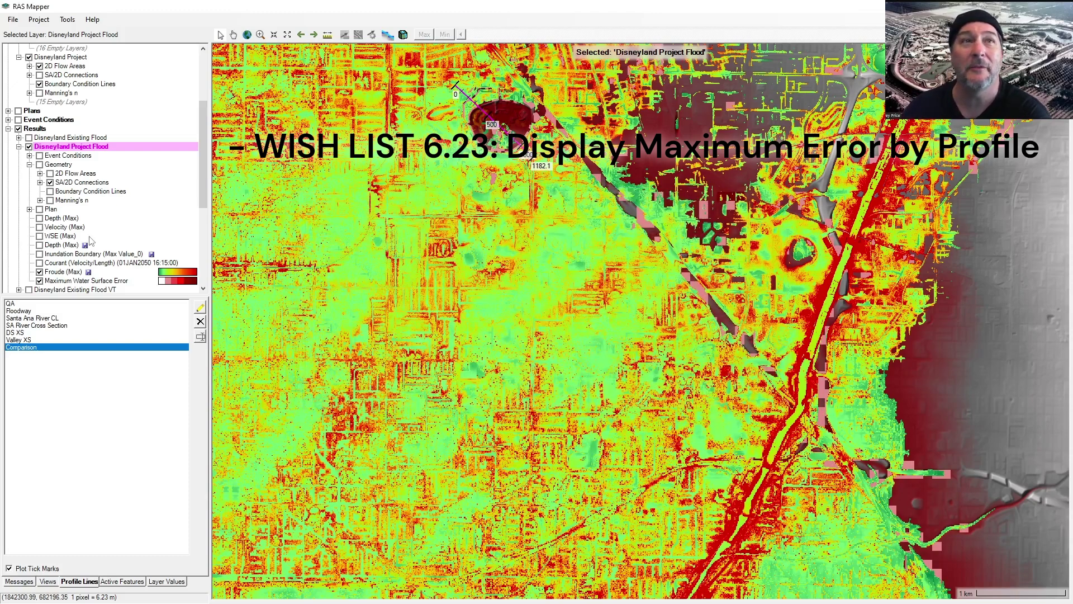
# Step: Turn off the Froude (Max) layer and select Maximum Water Surface Error to examine its values around Disneyland
pyautogui.click(39, 271)
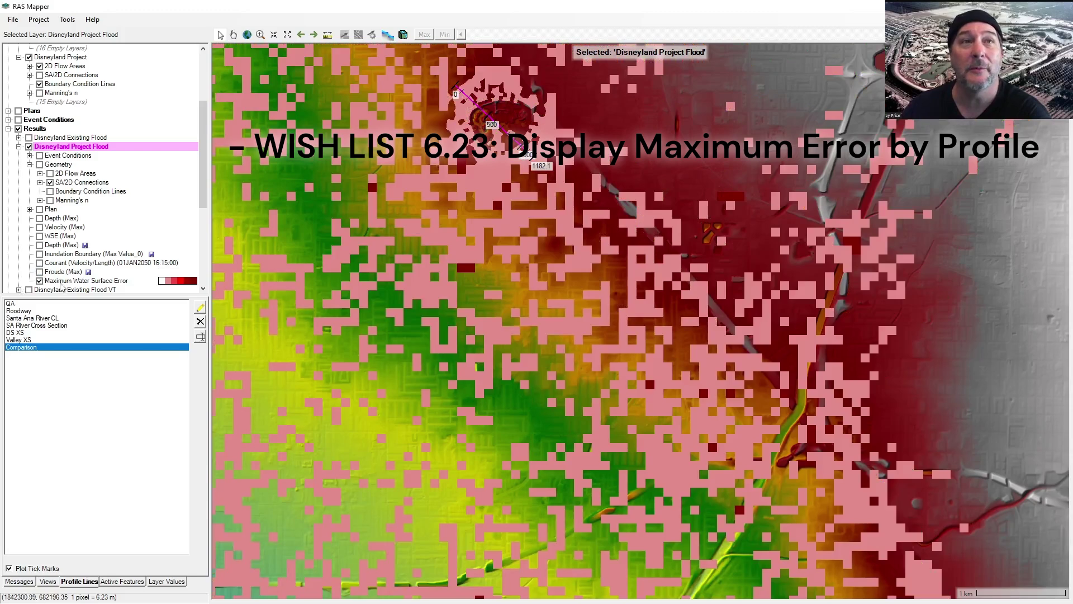
pyautogui.click(61, 281)
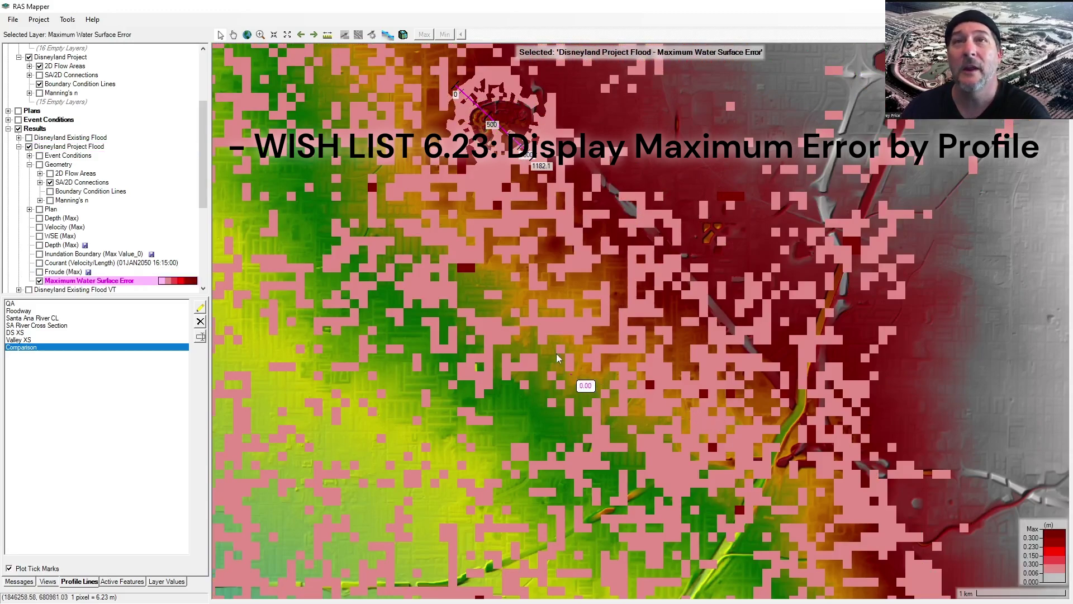
pyautogui.scroll(-1, 612, 394)
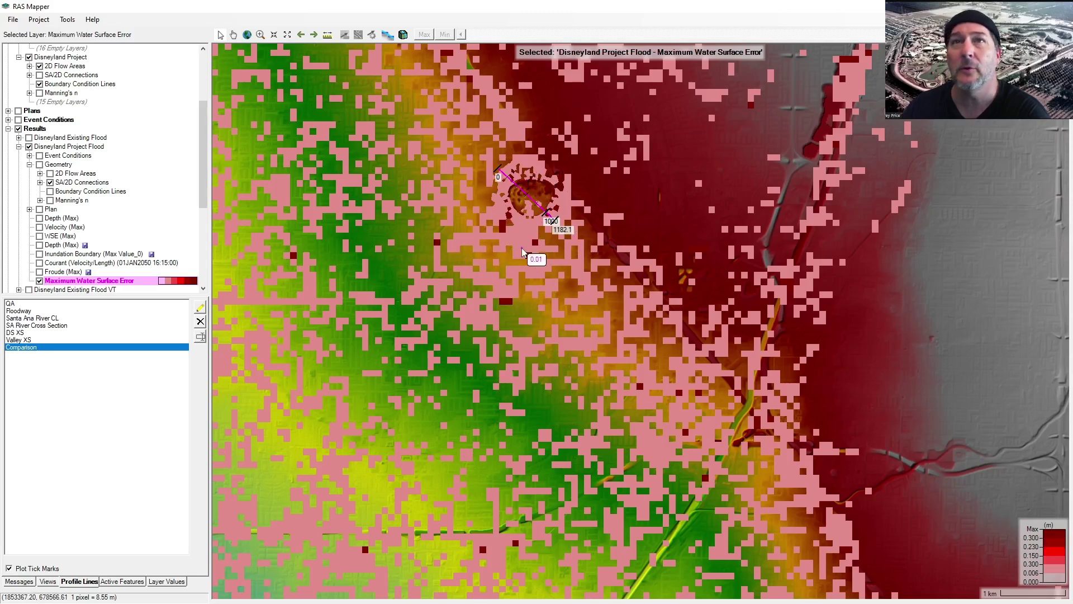
# Step: Switch the displayed terrain from Disneyland DEM Ground Existing to Disneyland DEM Ground Project BW
pyautogui.scroll(-1, 555, 394)
pyautogui.scroll(-1, 555, 397)
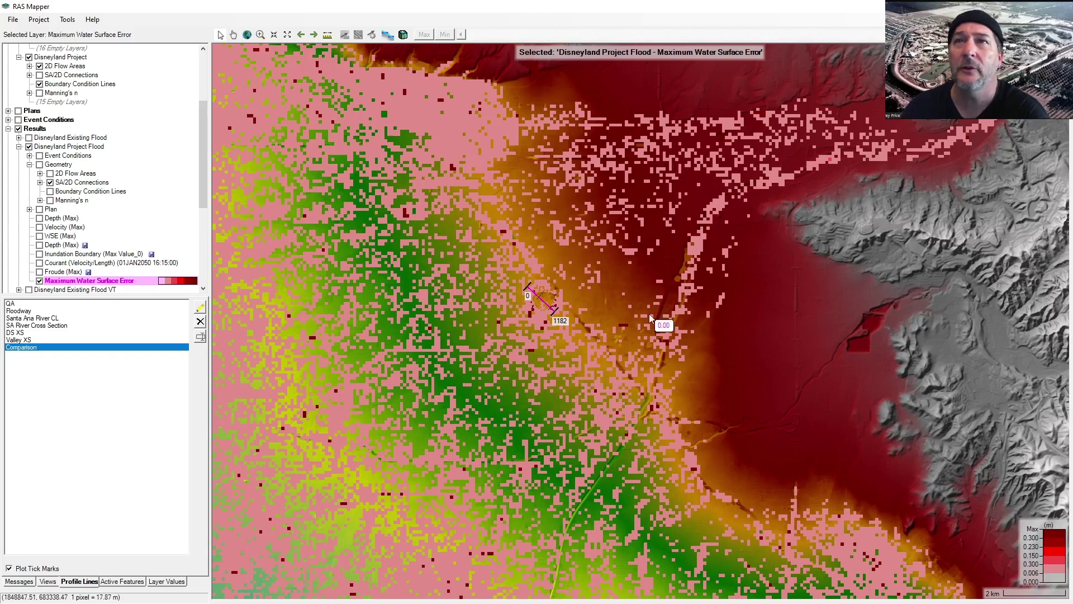
pyautogui.moveTo(204, 156); pyautogui.dragTo(204, 215)
pyautogui.moveTo(675, 169); pyautogui.dragTo(408, 354)
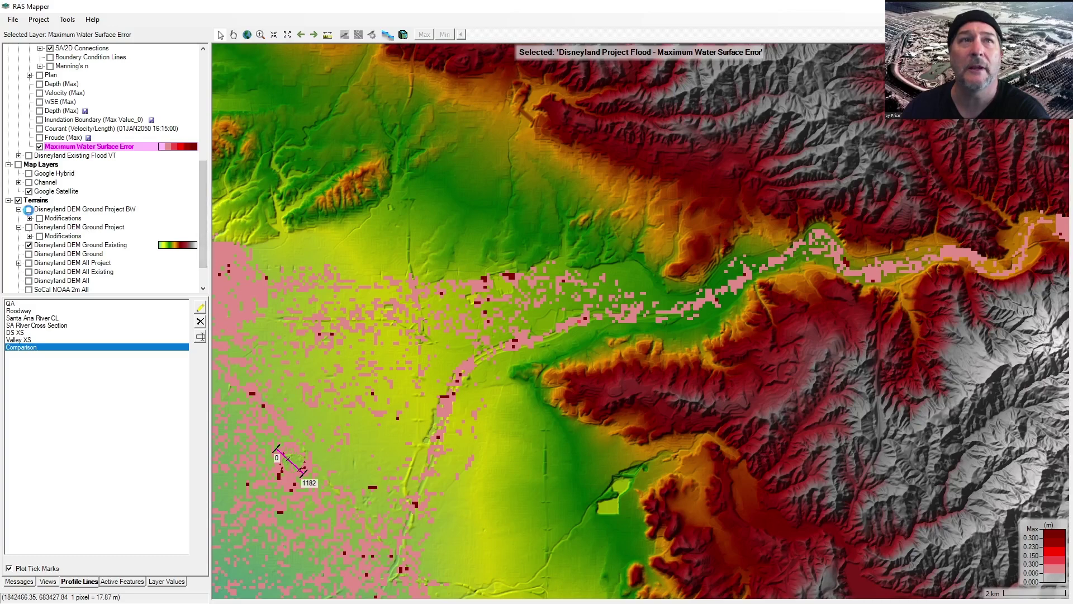
pyautogui.click(29, 209)
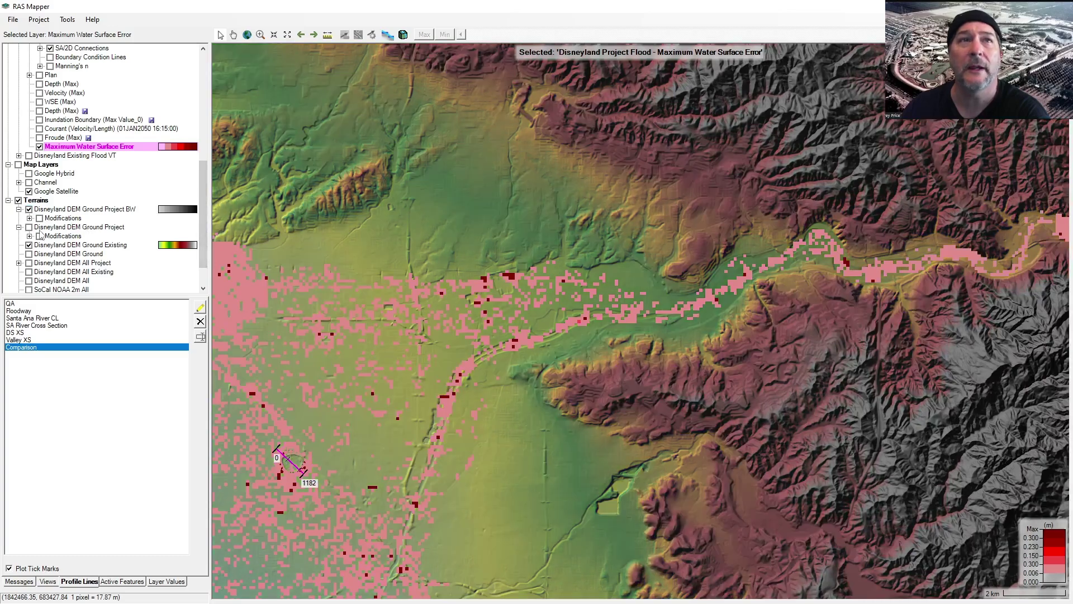
pyautogui.click(28, 245)
# Step: Examine Maximum Water Surface Error values along the river canyon up to the inflow area beside the dam
pyautogui.scroll(3, 869, 246)
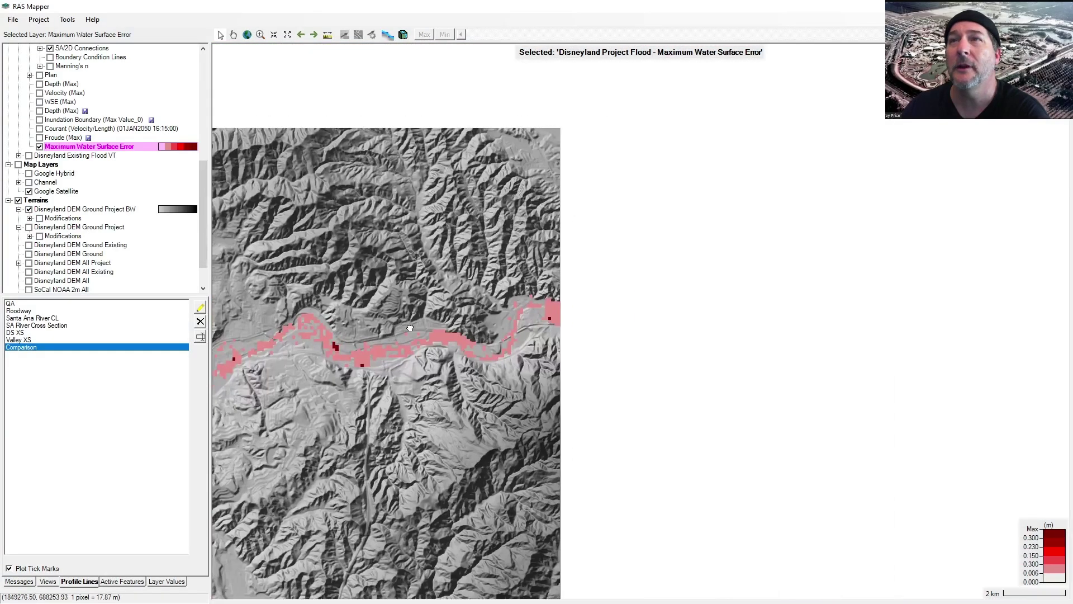
pyautogui.scroll(3, 572, 310)
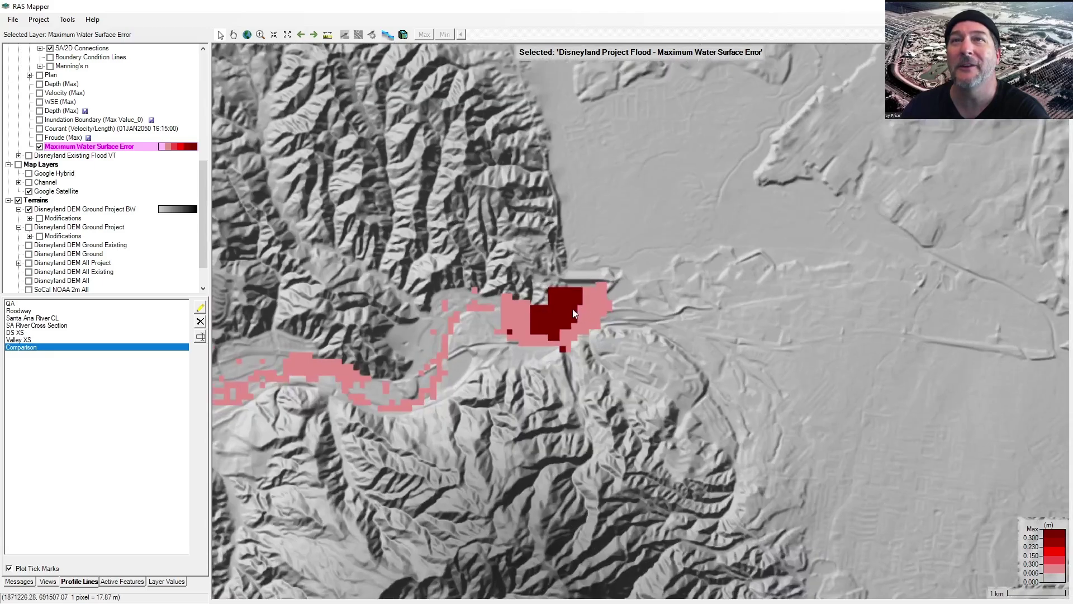
pyautogui.moveTo(550, 338)
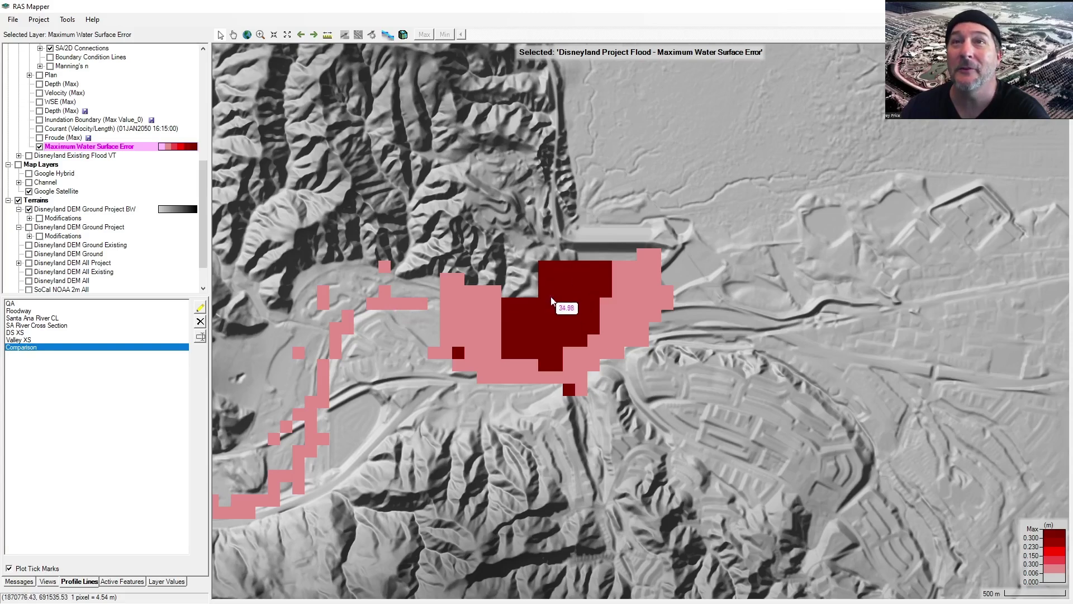
# Step: Examine the Maximum Water Surface Error across the whole floodplain, from the western coast to the area around Disneyland
pyautogui.scroll(-5, 643, 369)
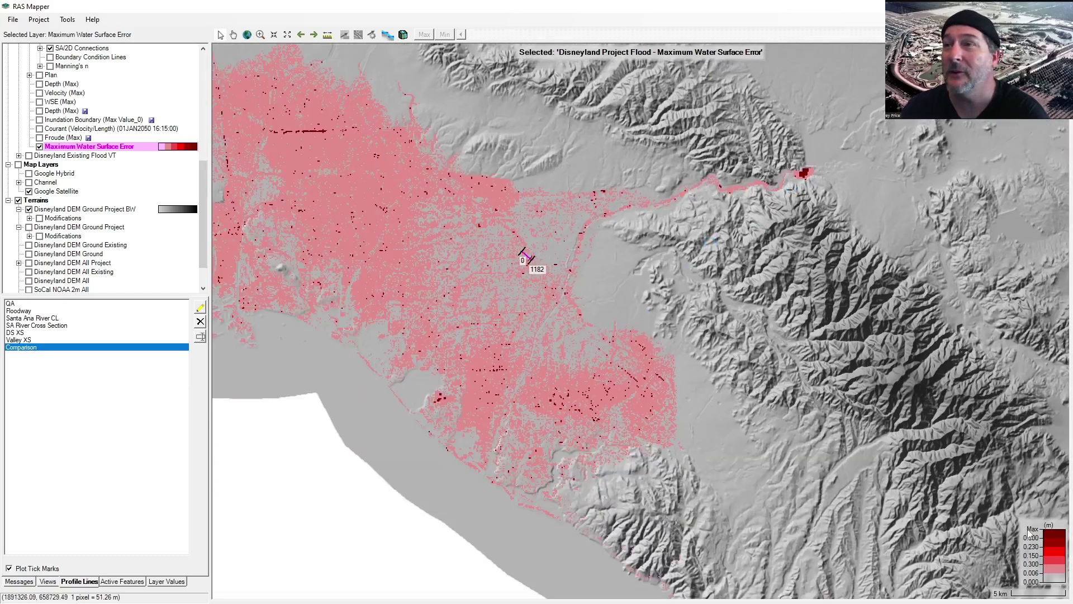
pyautogui.moveTo(383, 305); pyautogui.dragTo(576, 383)
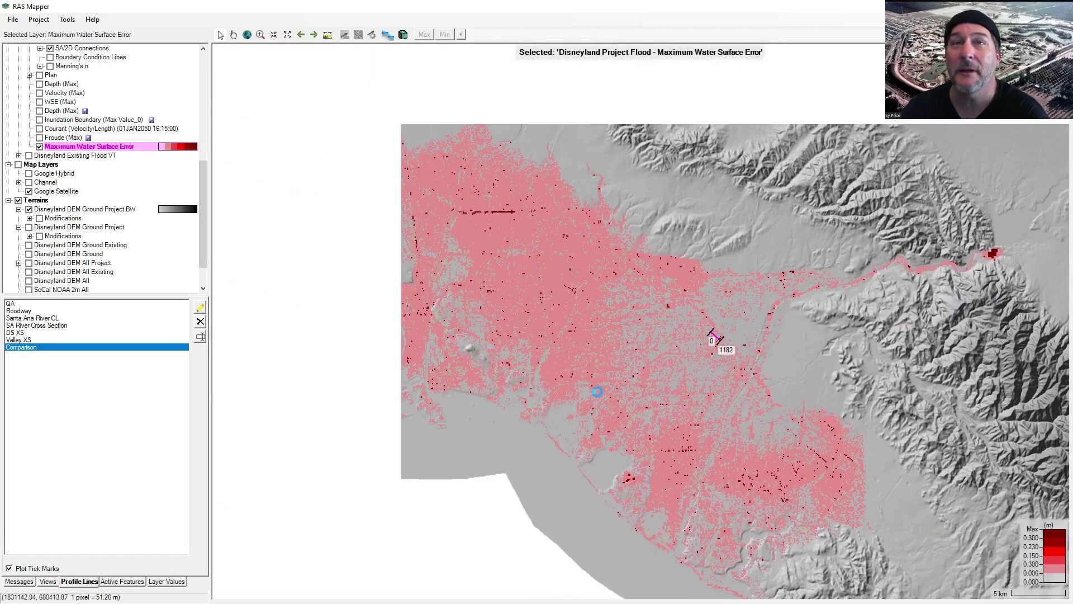
pyautogui.scroll(-1, 332, 291)
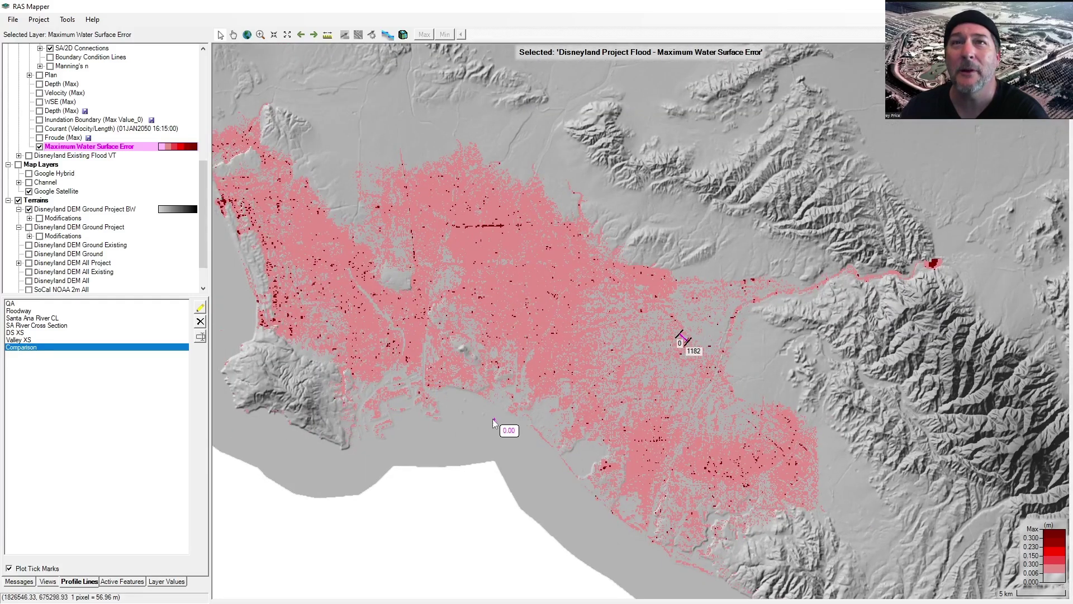
pyautogui.scroll(1, 218, 217)
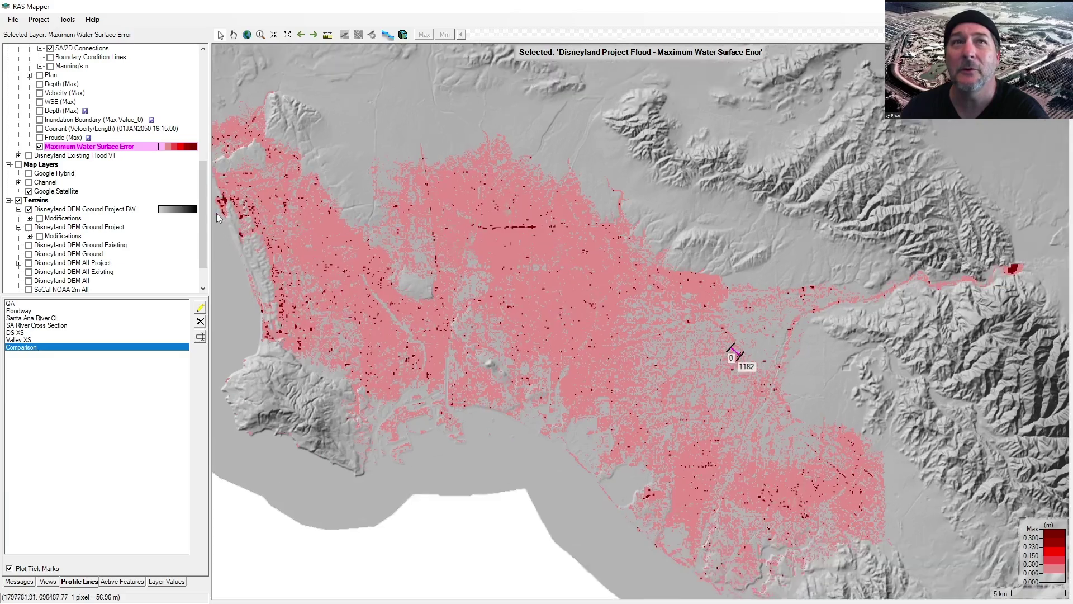
pyautogui.scroll(5, 218, 214)
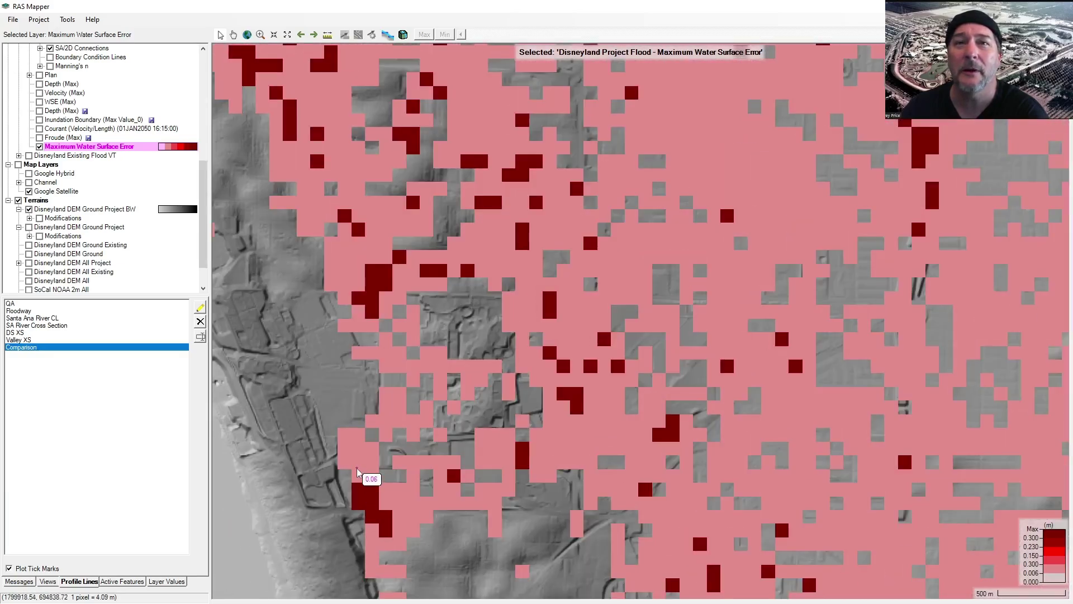
pyautogui.scroll(-5, 338, 420)
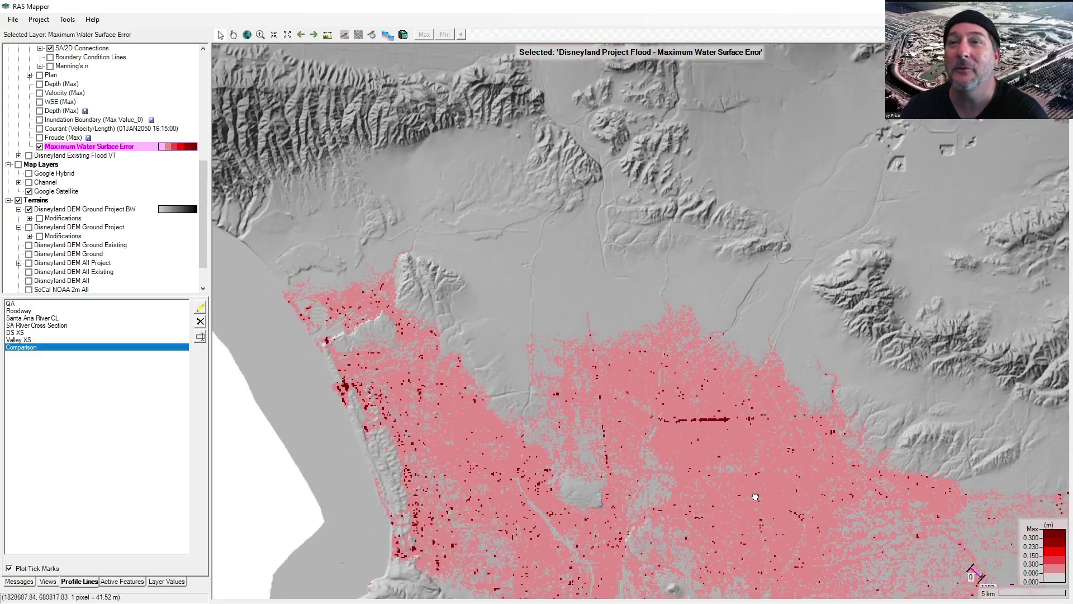
pyautogui.moveTo(680, 419); pyautogui.dragTo(504, 262)
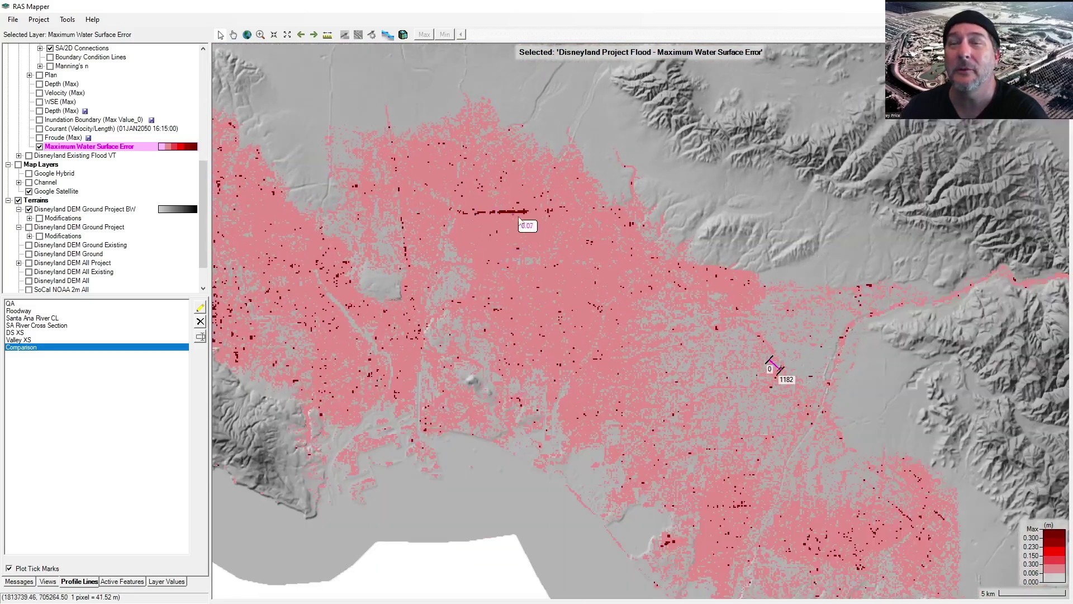
pyautogui.moveTo(668, 389); pyautogui.dragTo(620, 361)
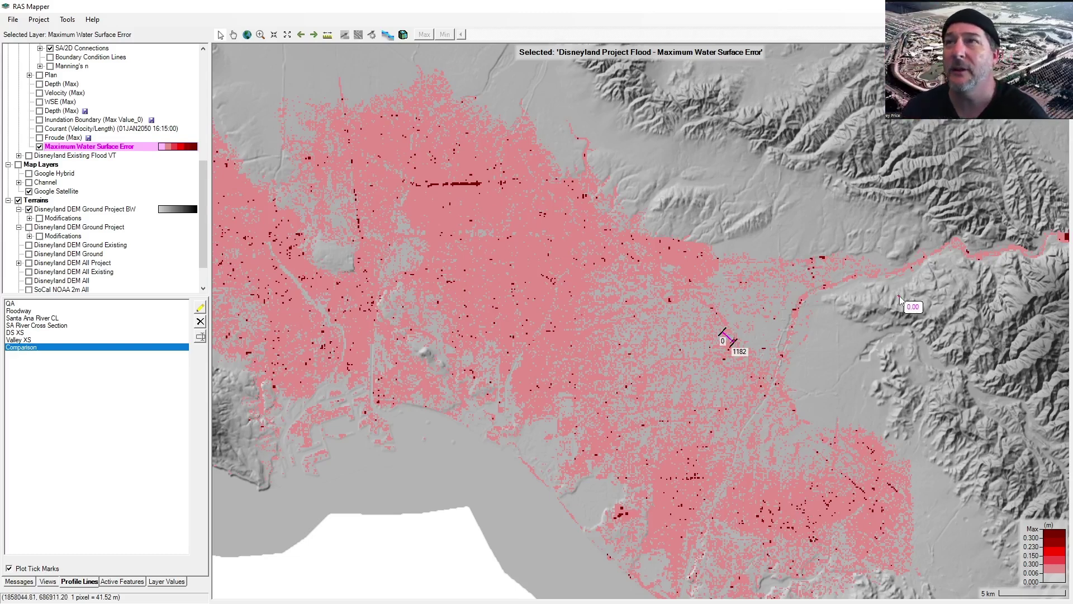
pyautogui.moveTo(902, 303); pyautogui.dragTo(693, 357)
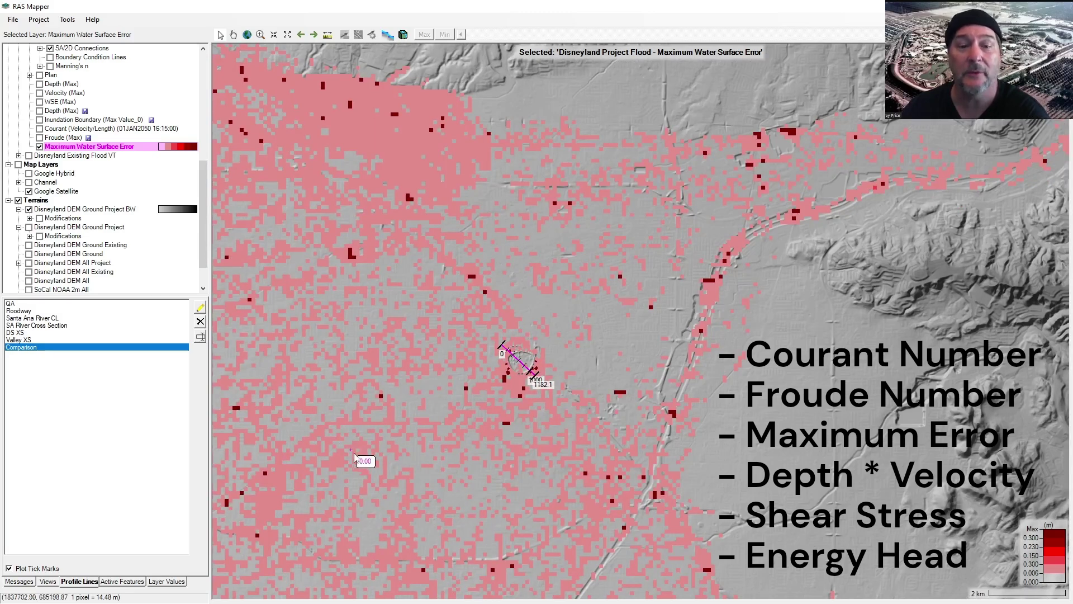
# Step: Add a Depth * Velocity results map to Disneyland Project Flood for the Maximum profile, stored as a raster based on terrain
pyautogui.scroll(4, 63, 128)
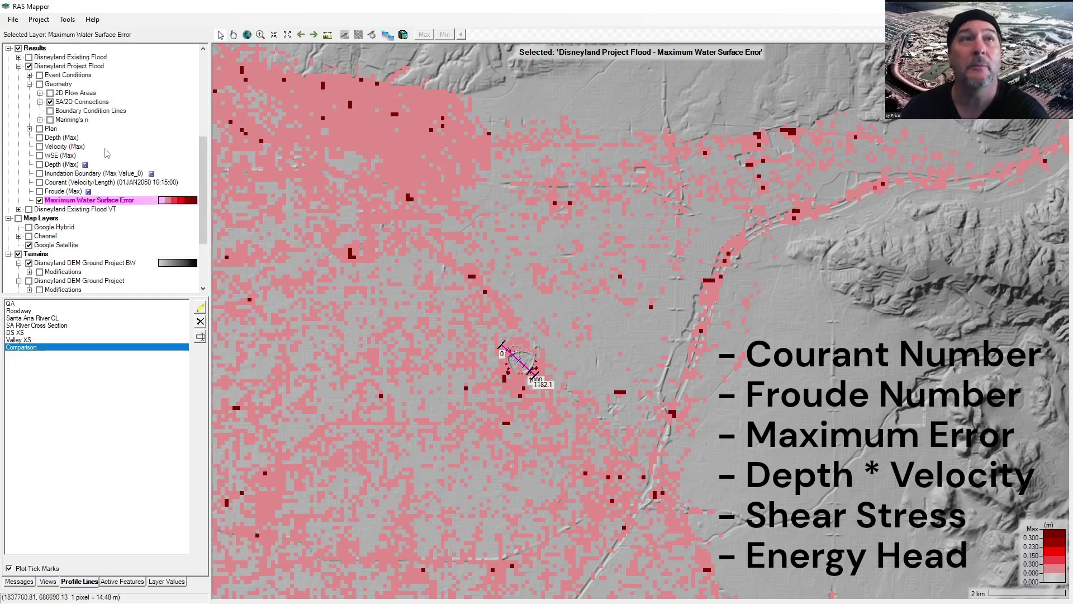
pyautogui.rightClick(50, 121)
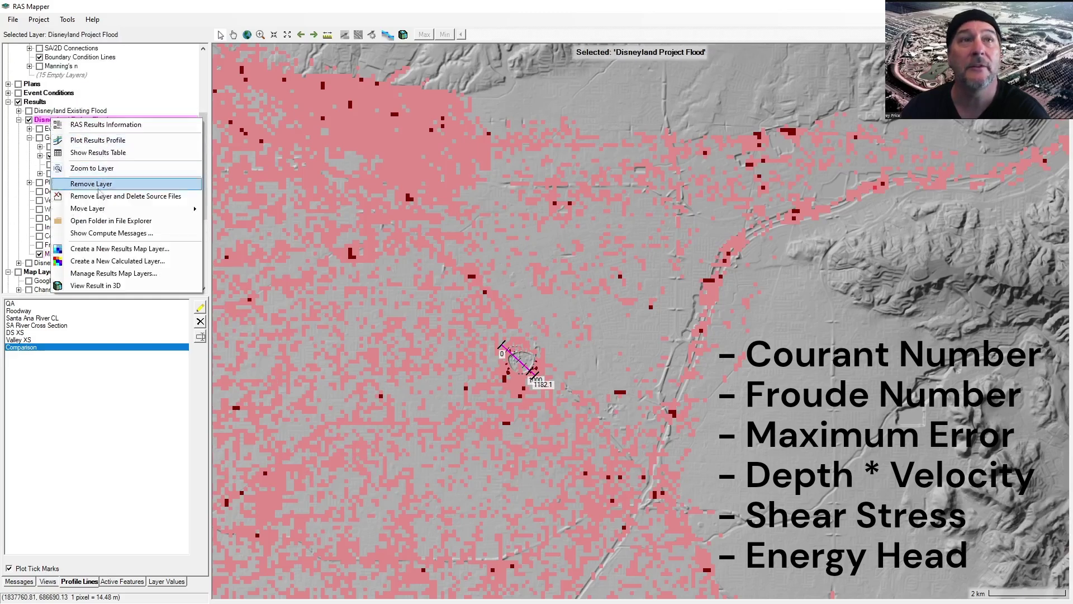
pyautogui.click(106, 250)
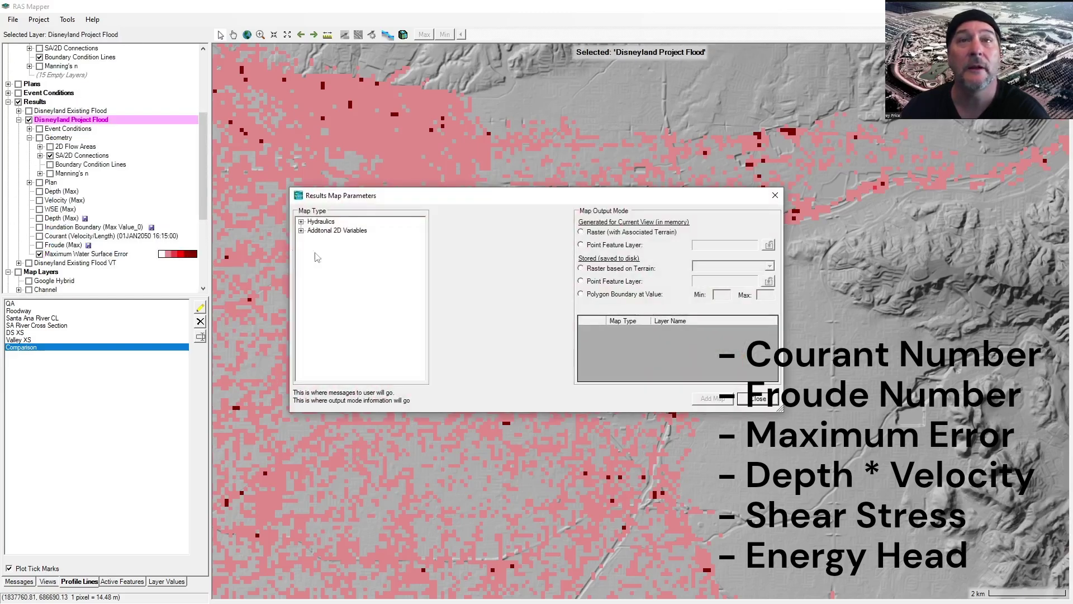
pyautogui.click(301, 222)
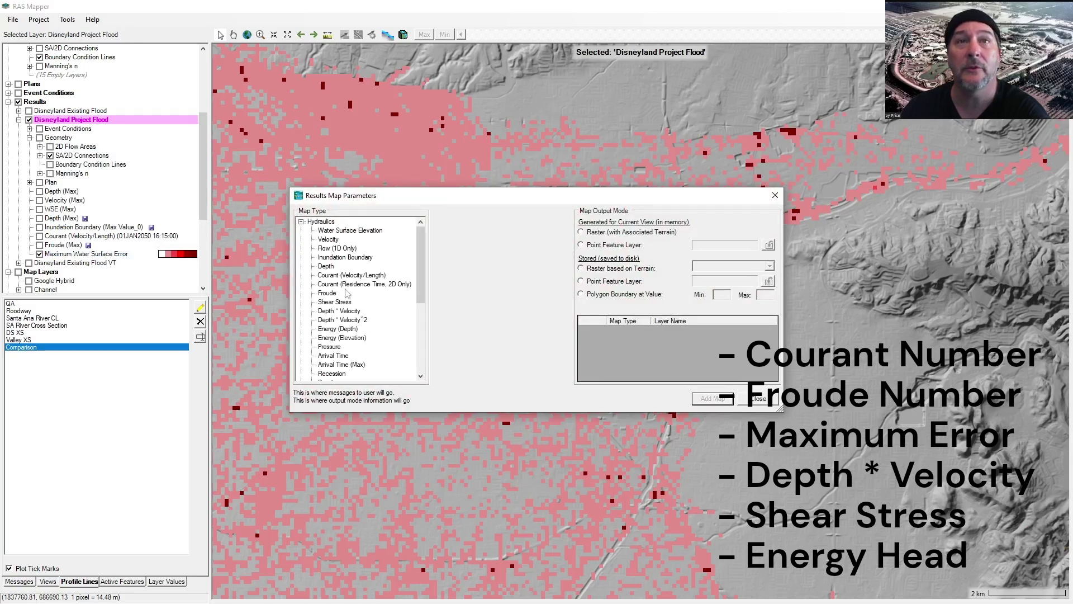
pyautogui.click(340, 312)
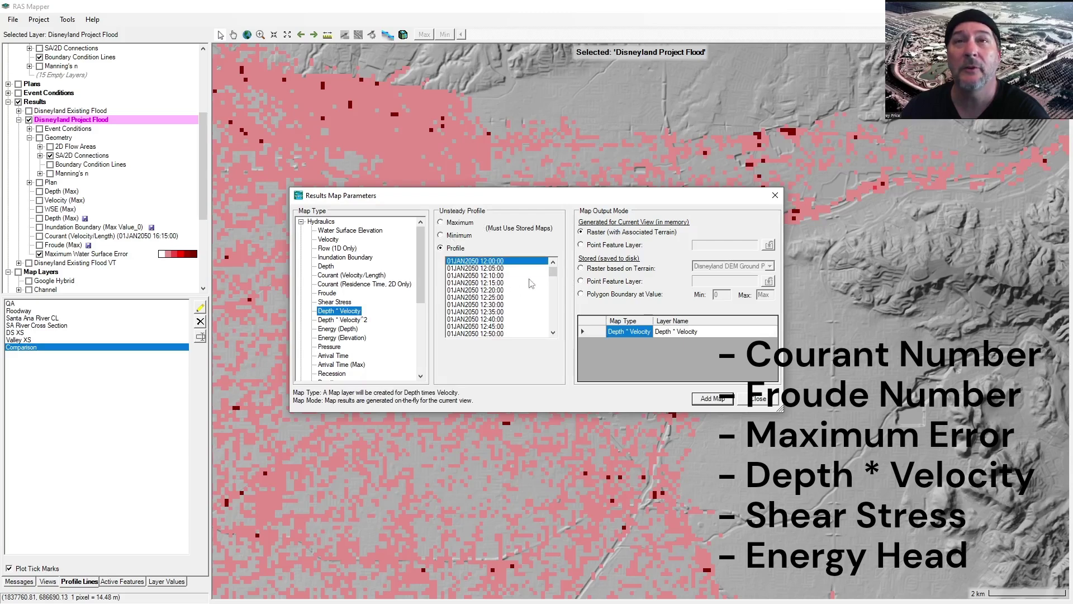
pyautogui.moveTo(554, 272)
pyautogui.mouseDown()
pyautogui.moveTo(555, 311)
pyautogui.moveTo(557, 273)
pyautogui.mouseUp()
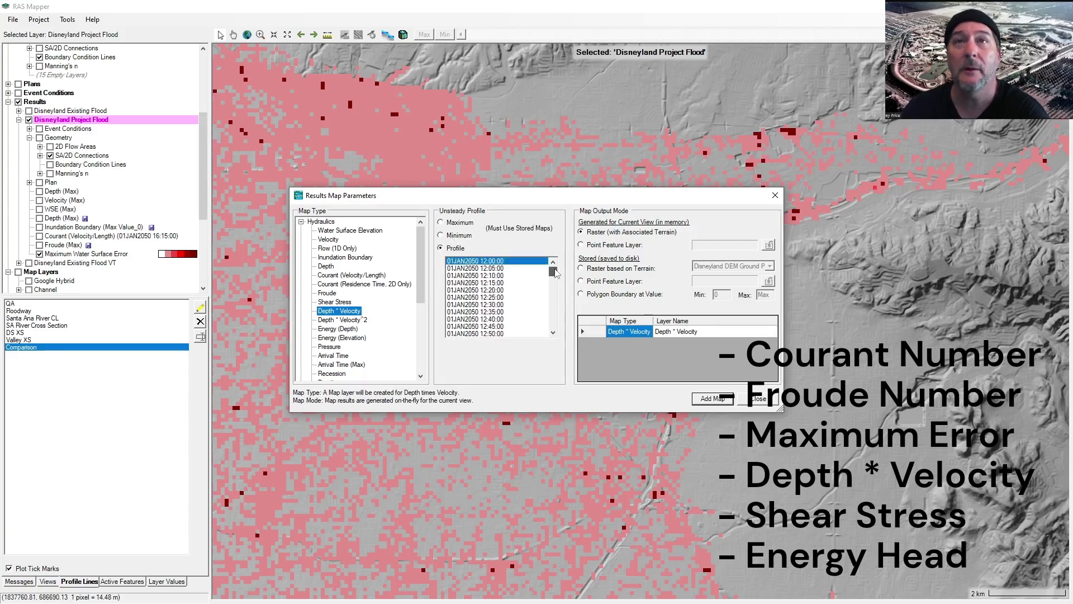
pyautogui.click(442, 223)
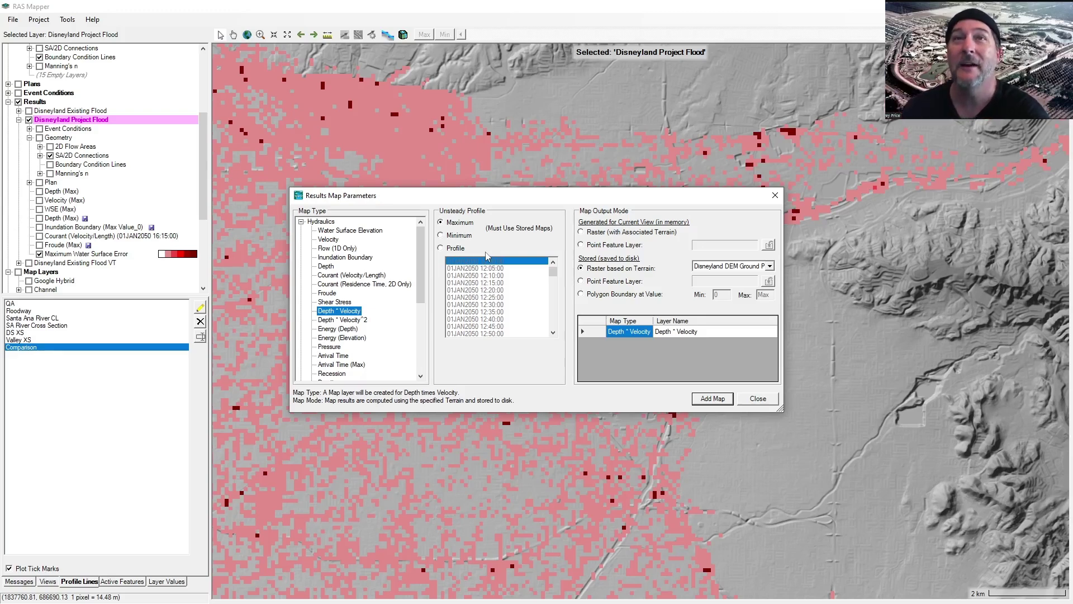
pyautogui.click(716, 400)
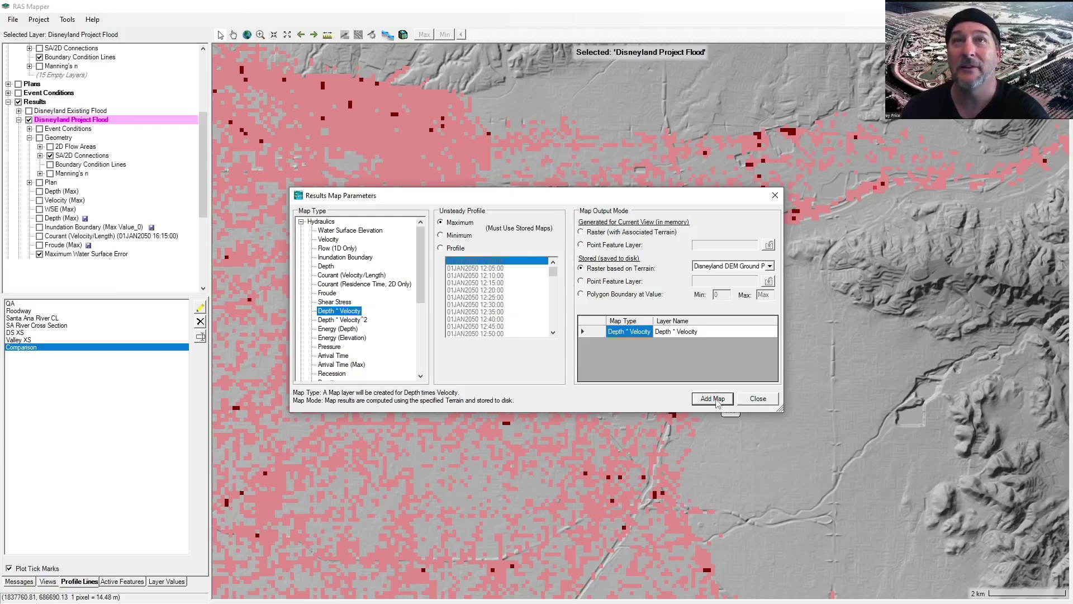
pyautogui.click(756, 400)
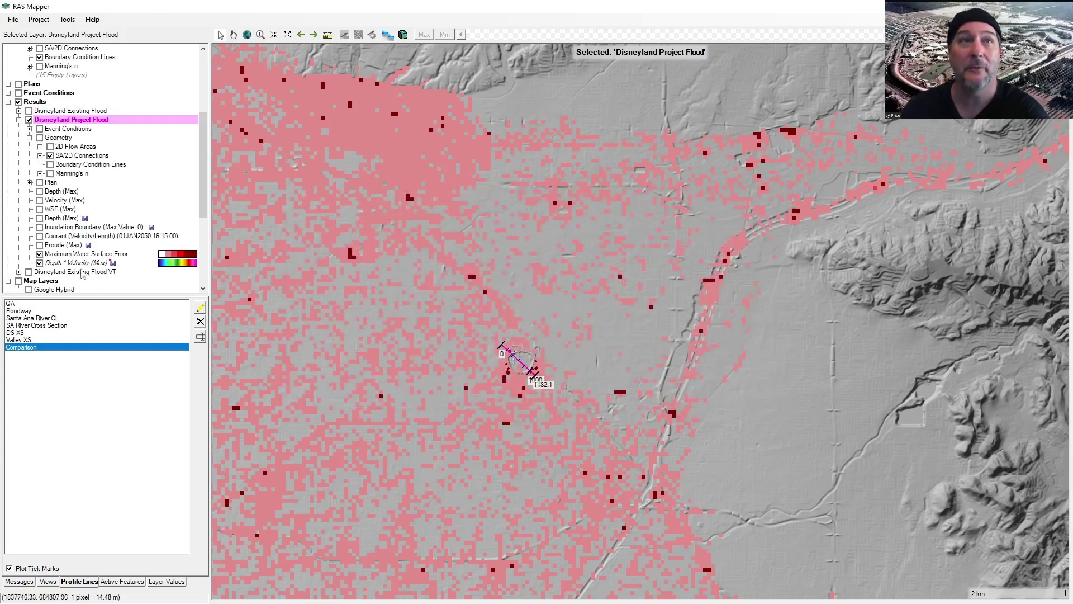
# Step: Compute the stored map for the project flood's Depth * Velocity (Max) layer
pyautogui.click(80, 263)
pyautogui.rightClick(80, 263)
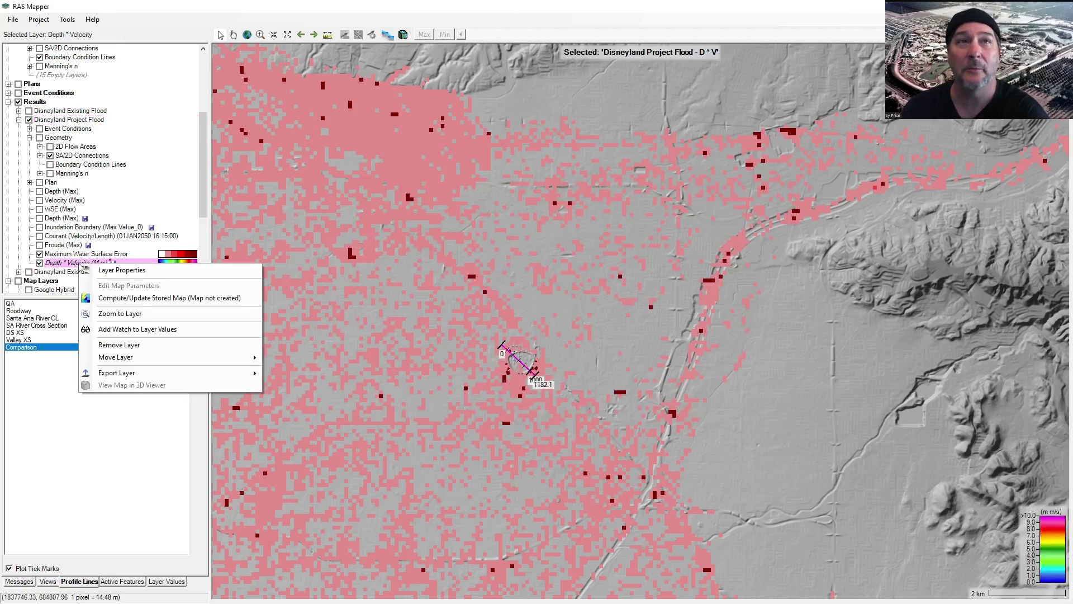
pyautogui.click(145, 297)
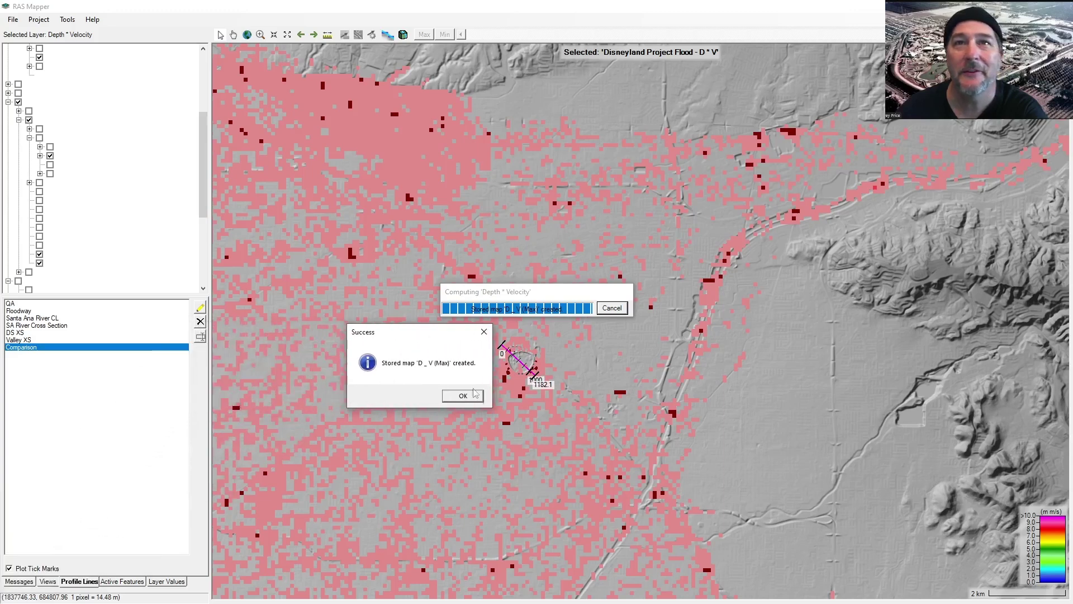
pyautogui.click(471, 397)
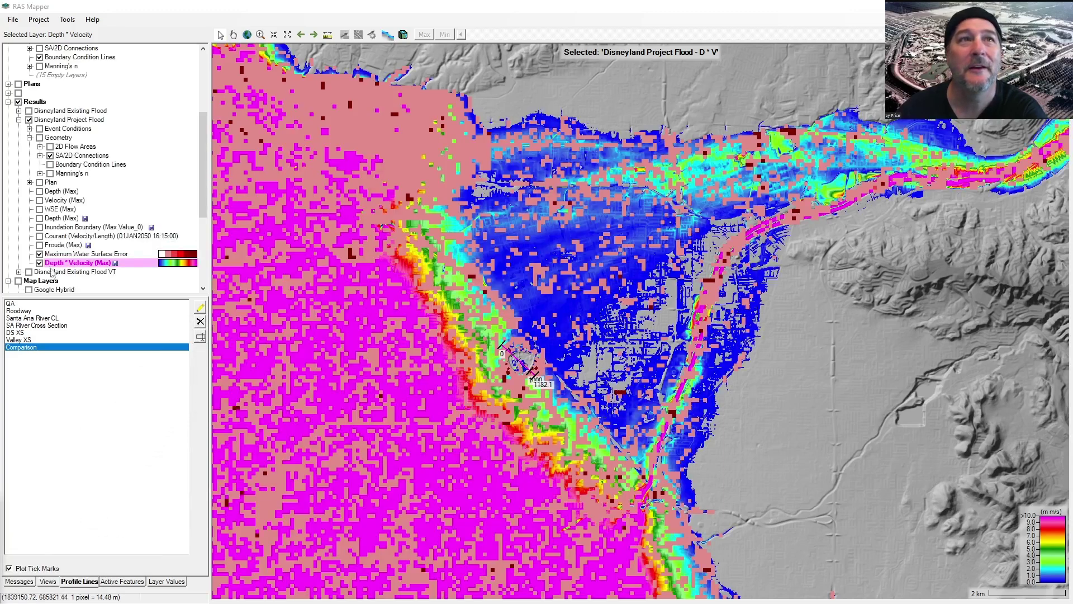
# Step: Turn off the Maximum Water Surface Error layer and examine Depth * Velocity (Max) around the Disneyland levee
pyautogui.click(40, 254)
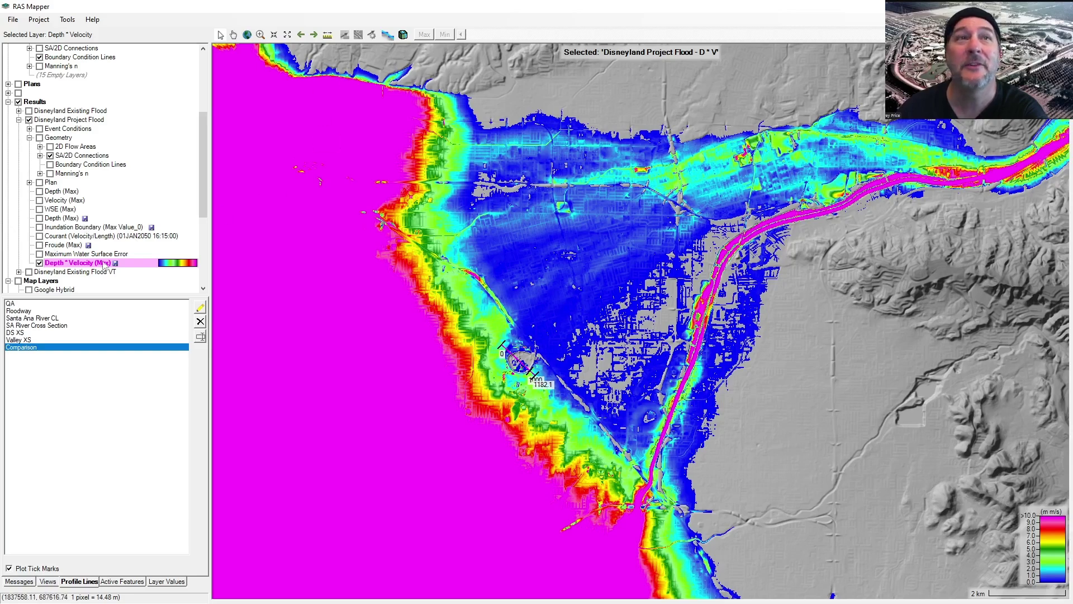
pyautogui.scroll(5, 525, 364)
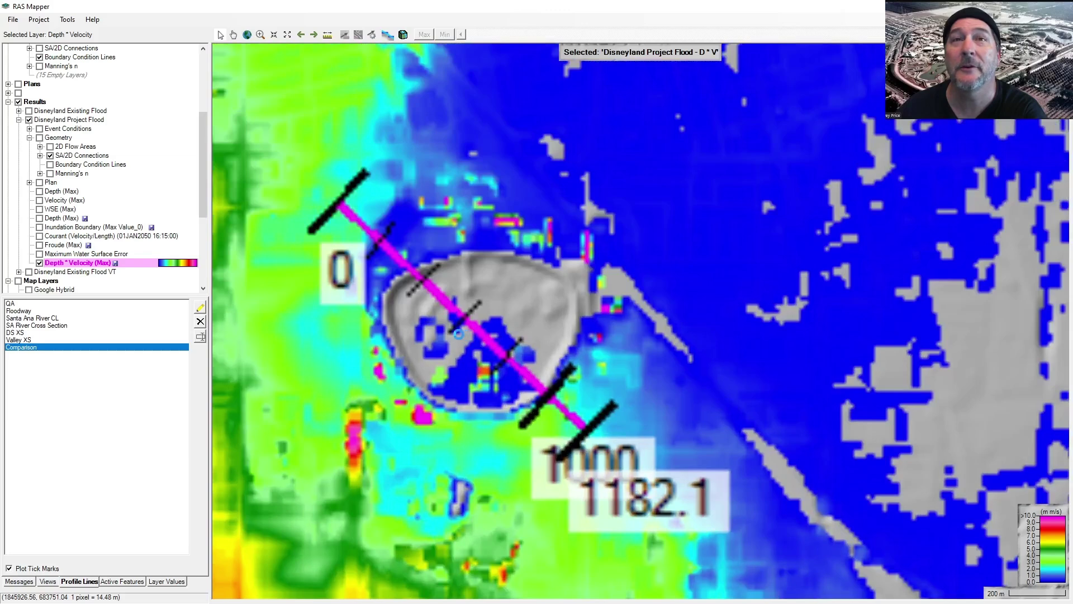
pyautogui.scroll(2, 452, 335)
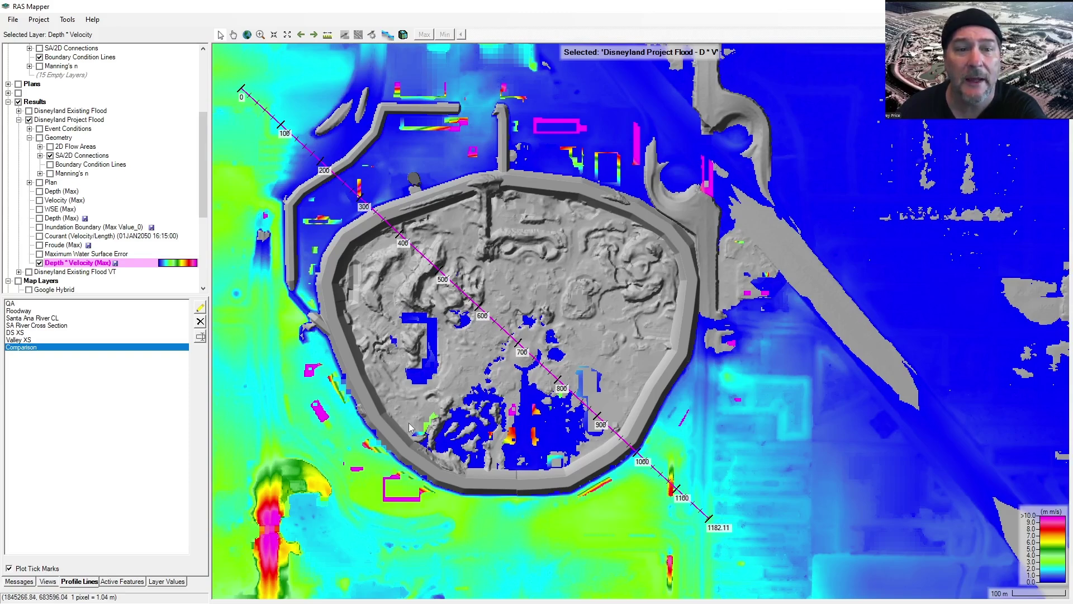
# Step: Add a Depth * Velocity map to Disneyland Project Flood for profile 01JAN2050 12:00:00 as a raster with associated terrain
pyautogui.click(60, 121)
pyautogui.rightClick(61, 124)
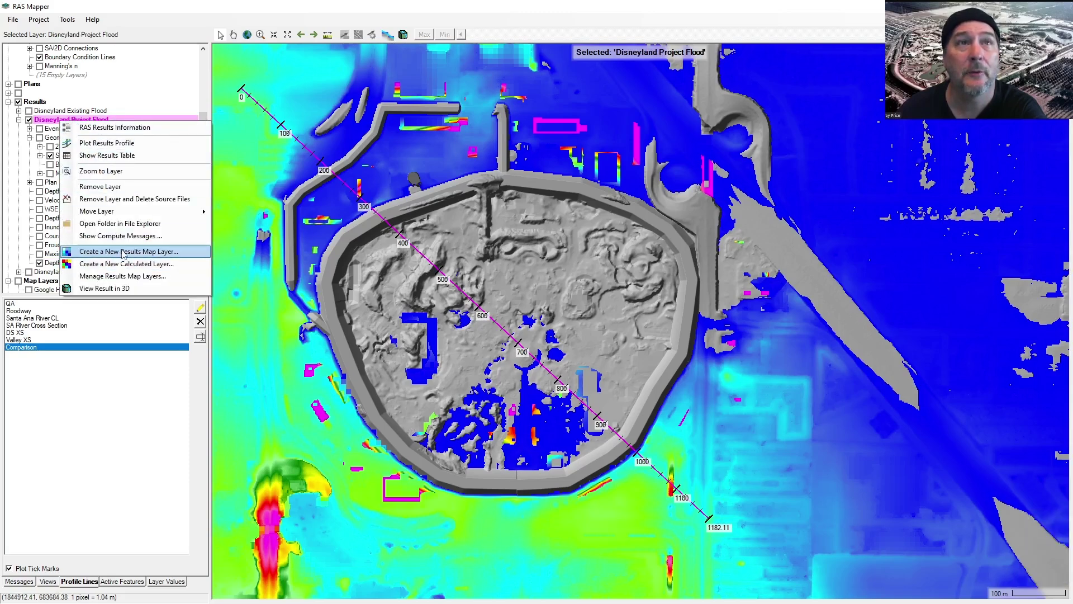
pyautogui.click(143, 255)
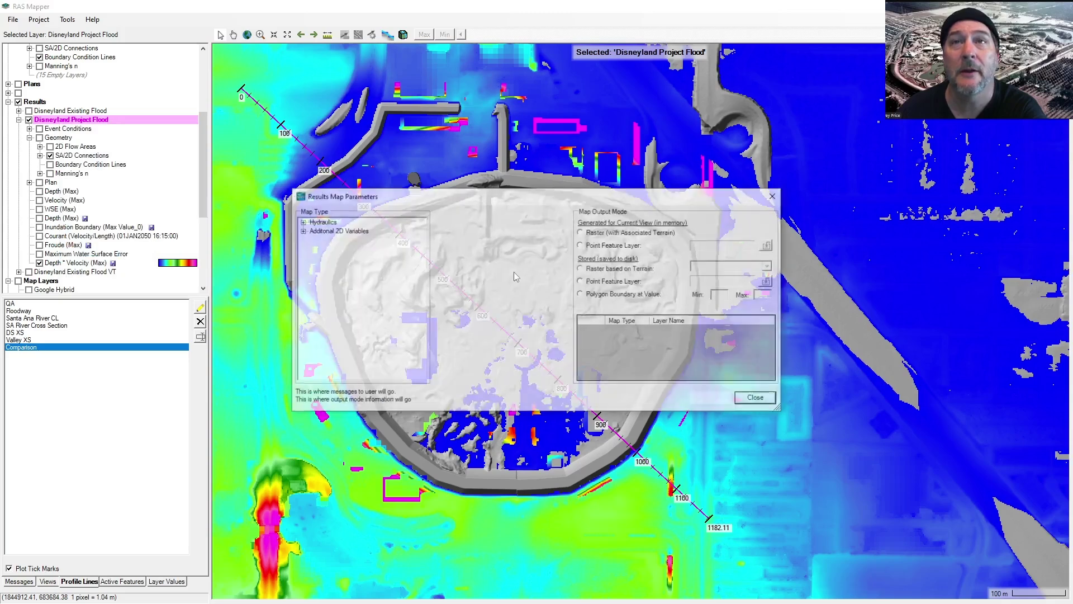
pyautogui.click(301, 222)
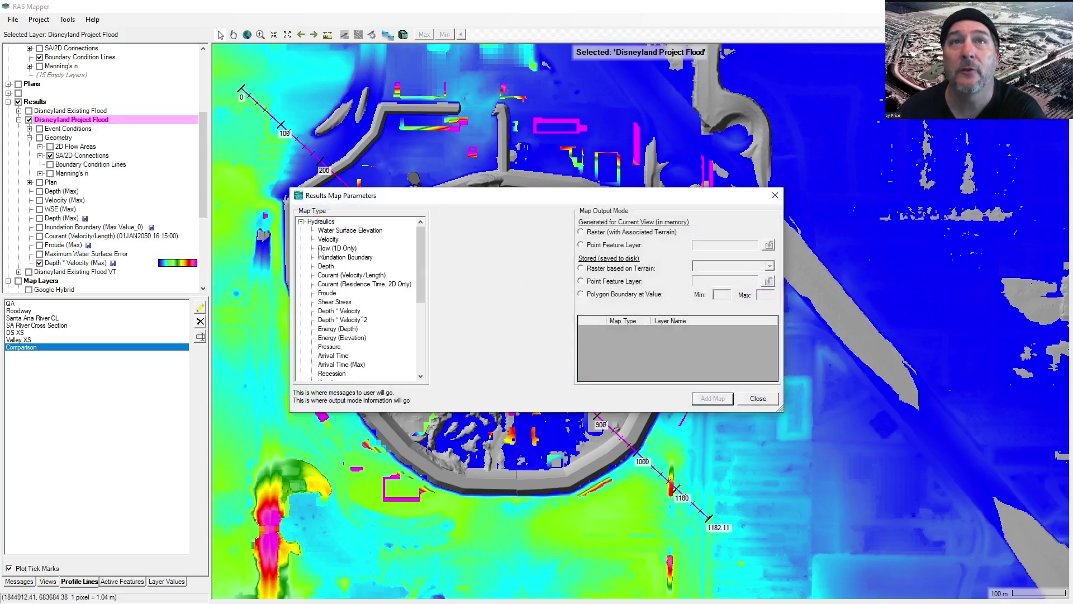
pyautogui.click(336, 310)
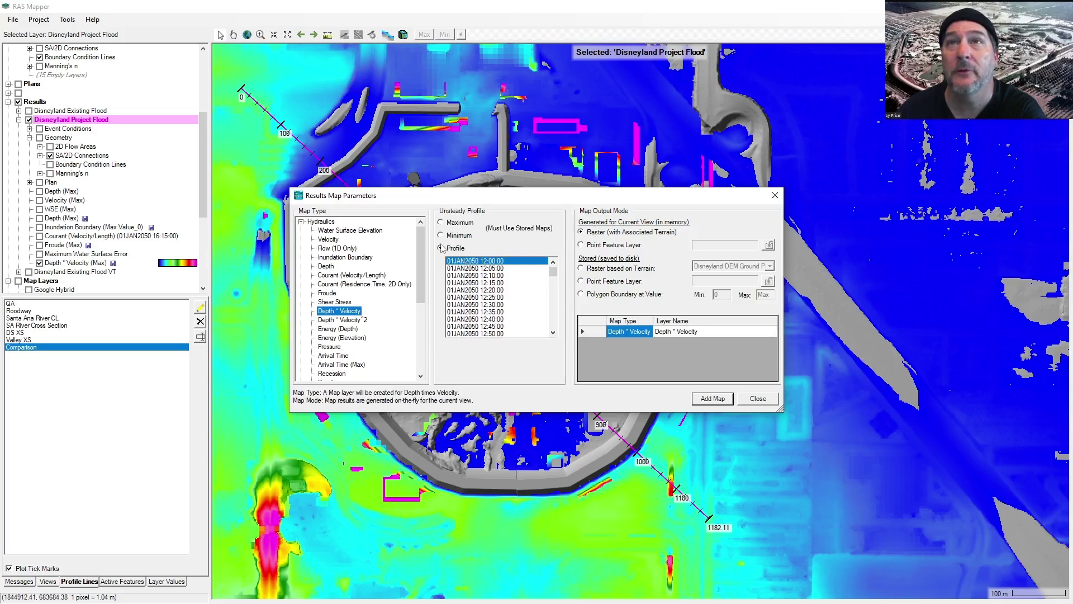
pyautogui.click(713, 399)
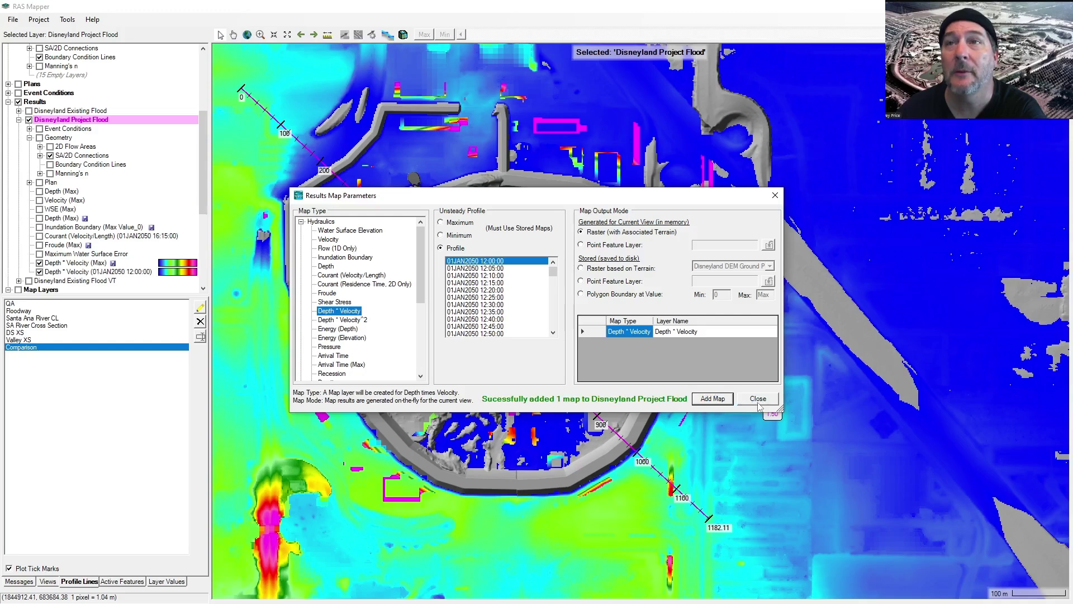
# Step: Advance the profile-based Depth * Velocity layer, shown alone, to 01JAN2050 15:20:00 and switch the display back to Depth * Velocity (Max)
pyautogui.click(758, 399)
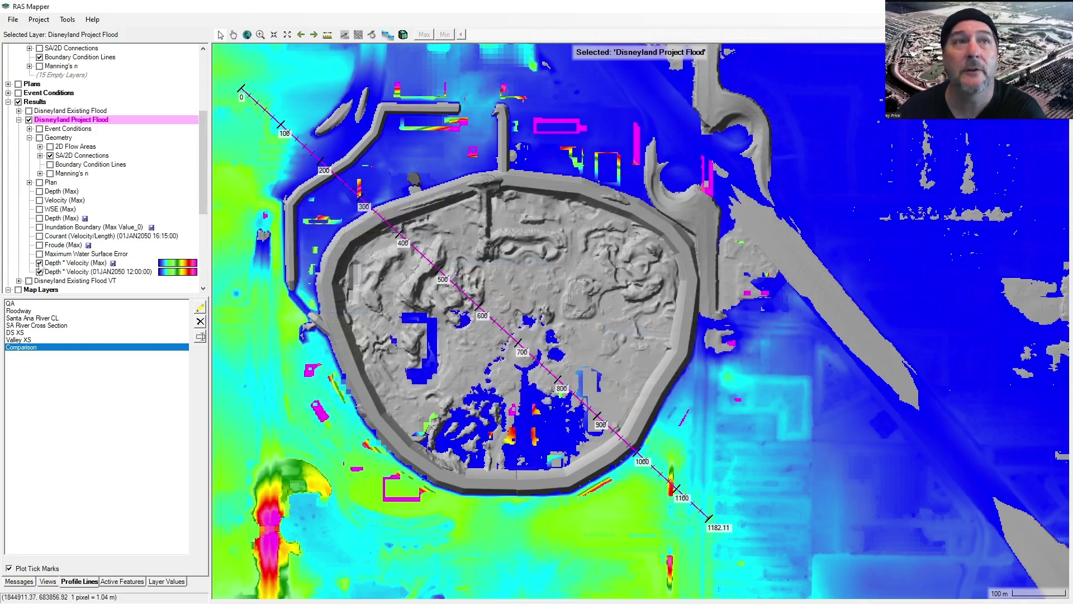
pyautogui.click(39, 263)
pyautogui.click(85, 272)
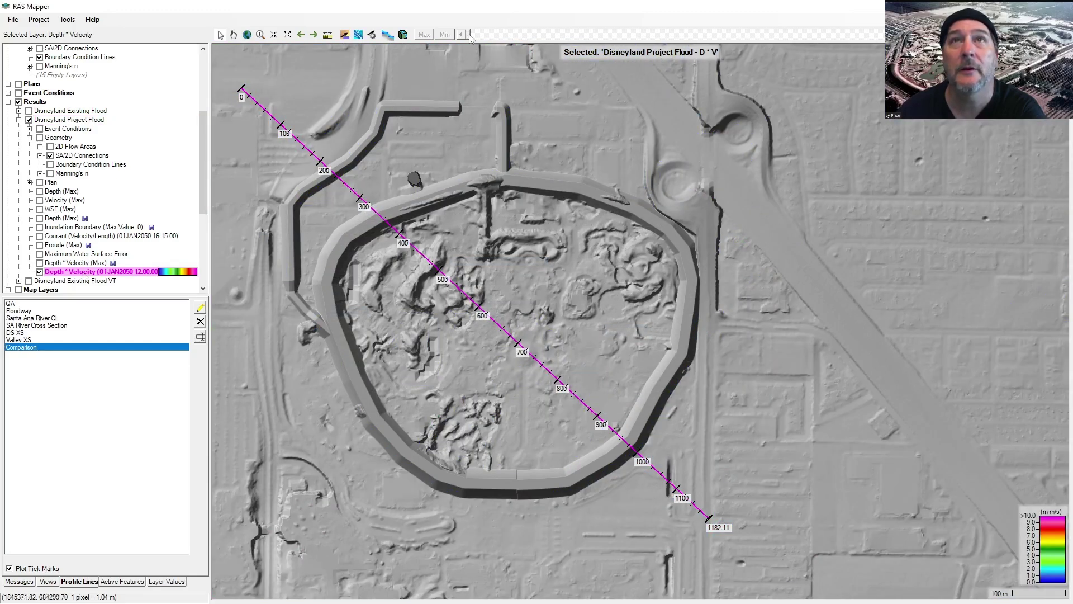
pyautogui.moveTo(469, 35); pyautogui.dragTo(544, 37)
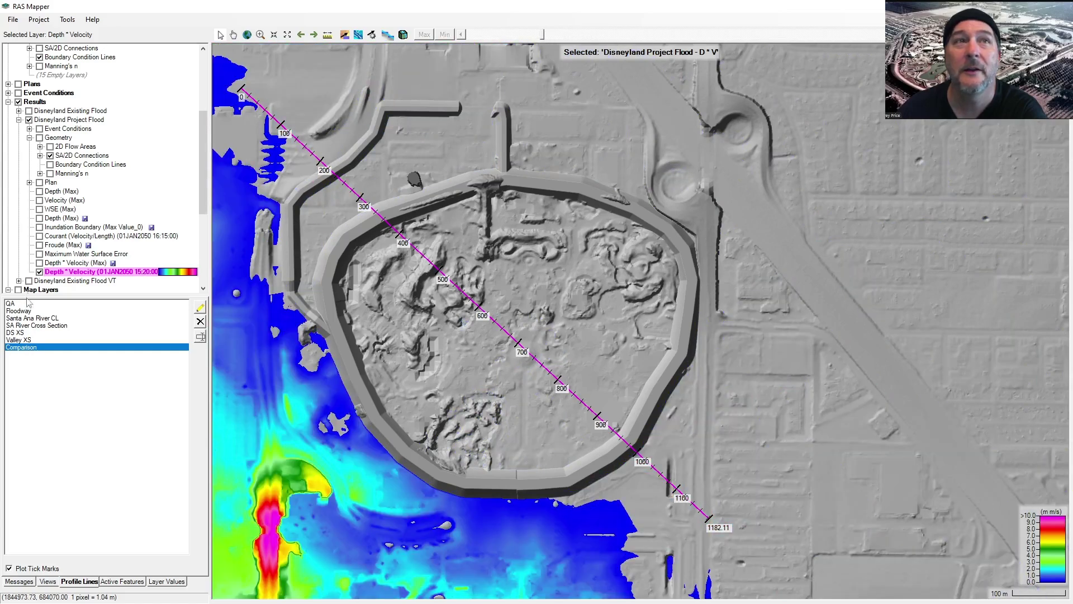
pyautogui.click(39, 262)
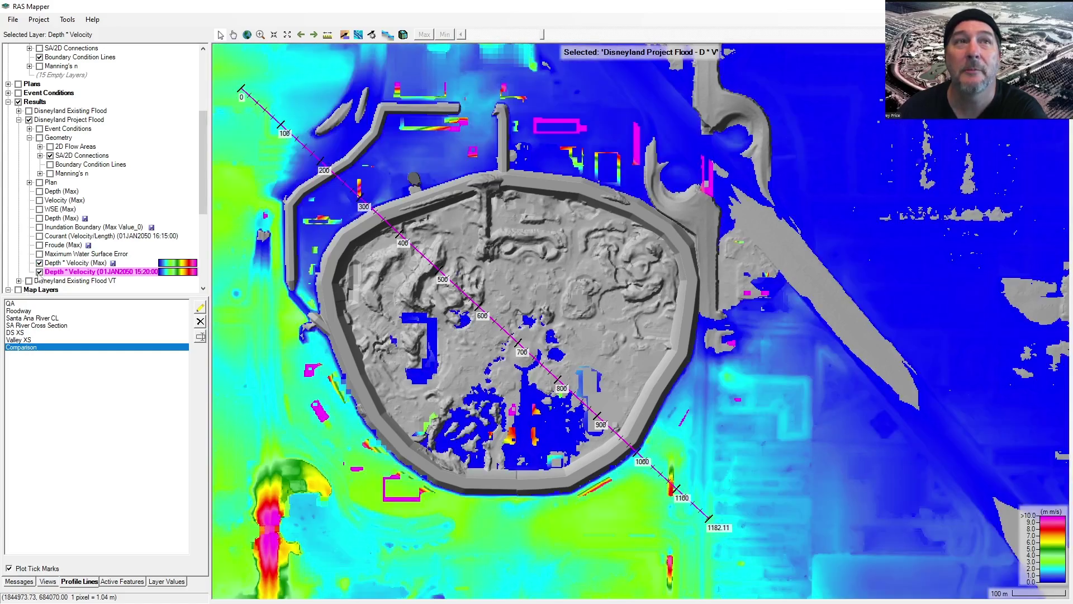
pyautogui.click(39, 272)
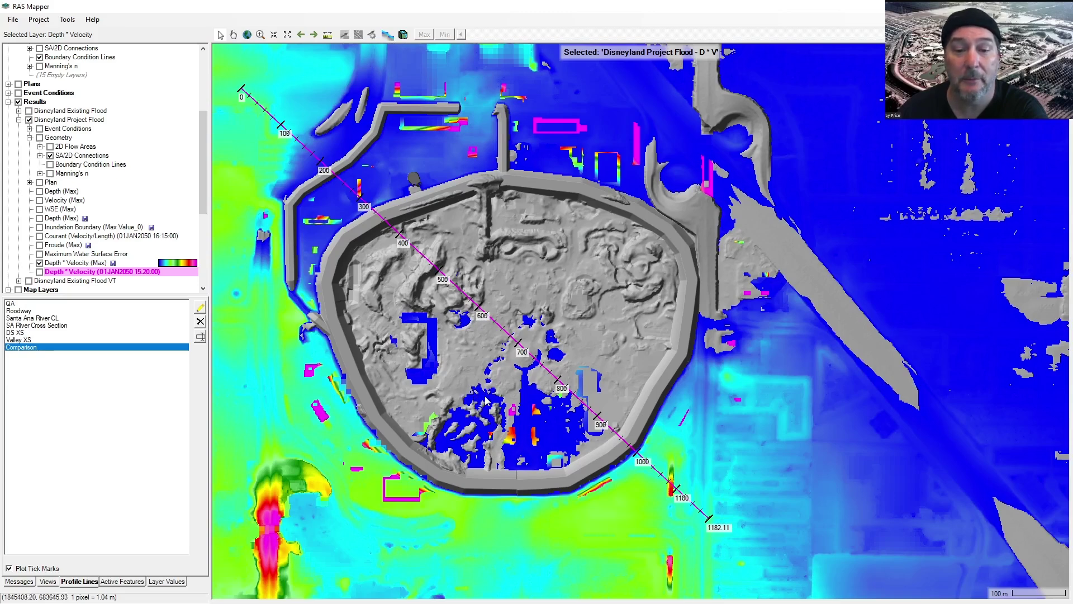
# Step: Add a Shear Stress map to Disneyland Project Flood for the Maximum profile as a raster with associated terrain, and hide Depth * Velocity (Max)
pyautogui.press('Left')
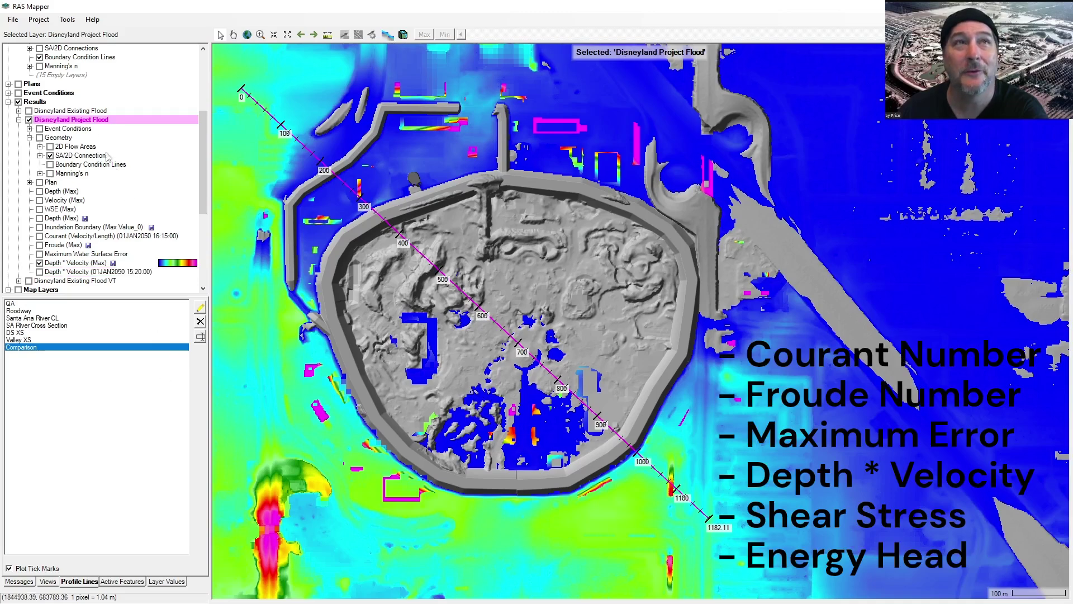
pyautogui.rightClick(73, 120)
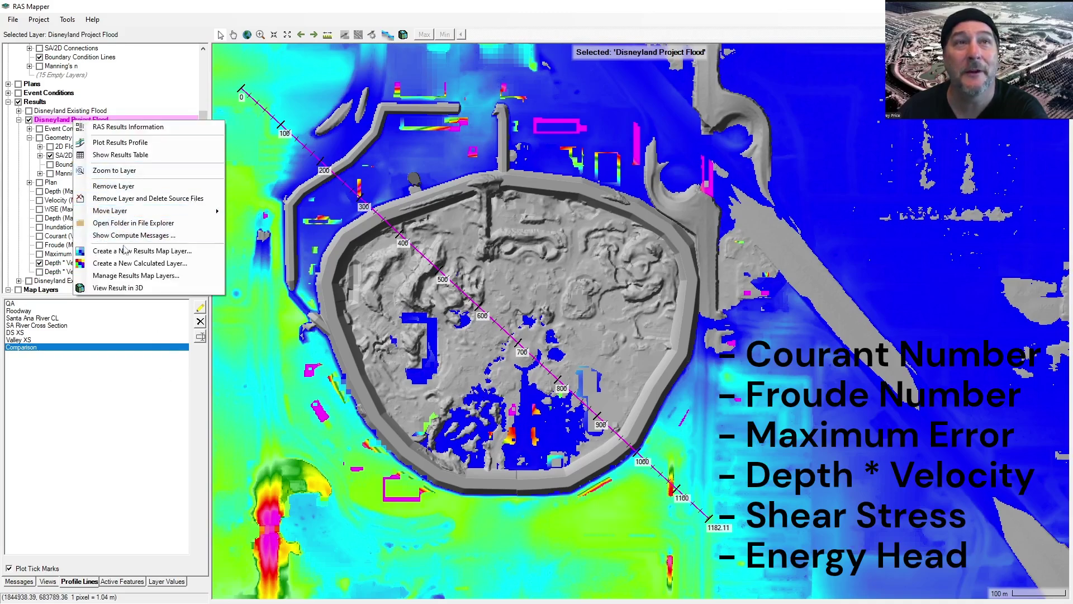
pyautogui.click(168, 251)
pyautogui.click(301, 222)
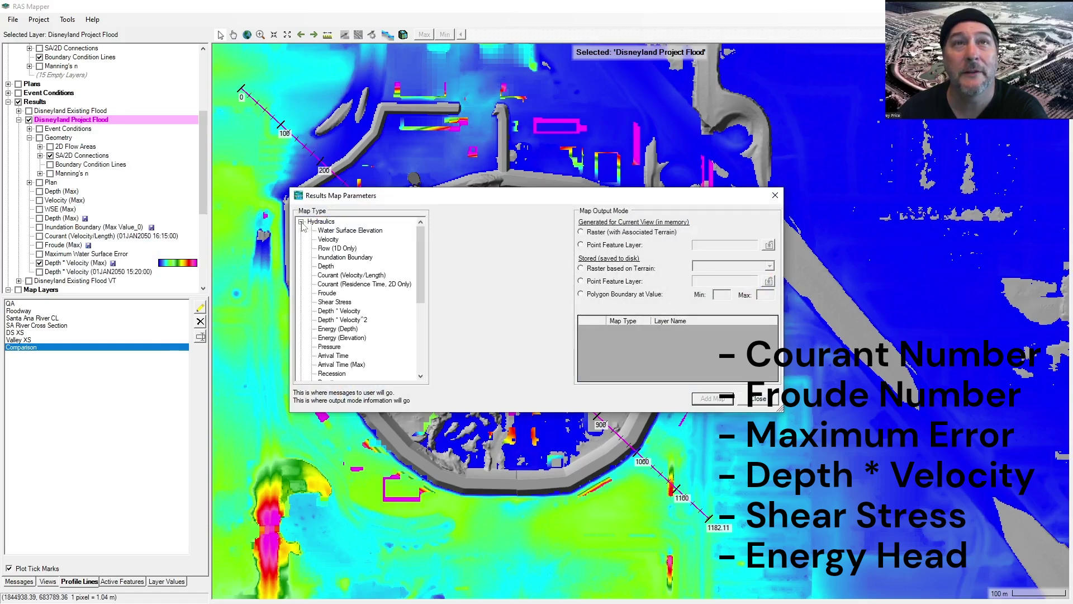
pyautogui.click(335, 302)
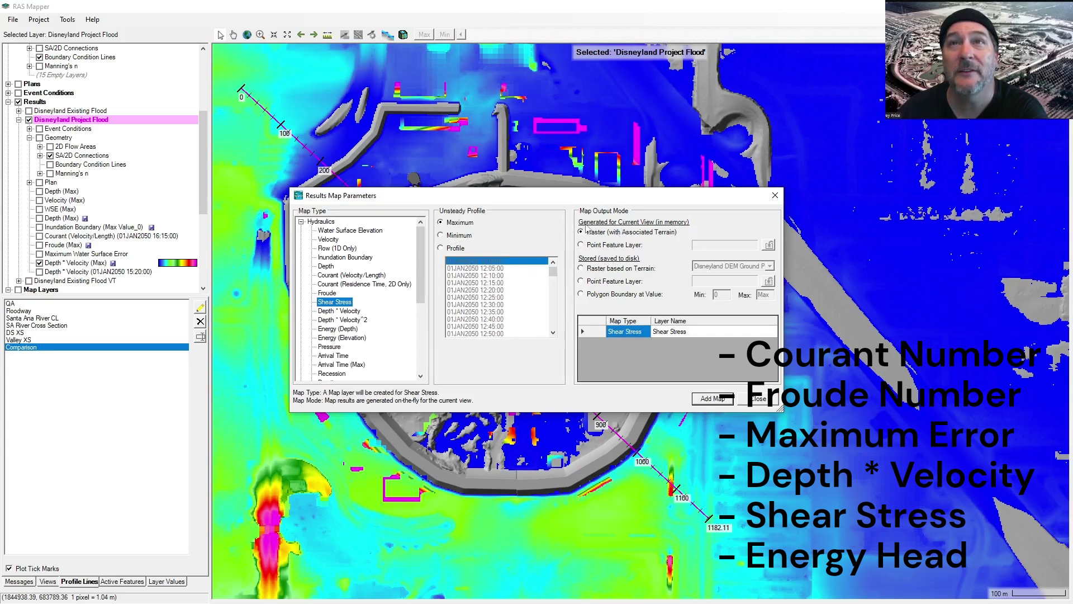
pyautogui.click(713, 399)
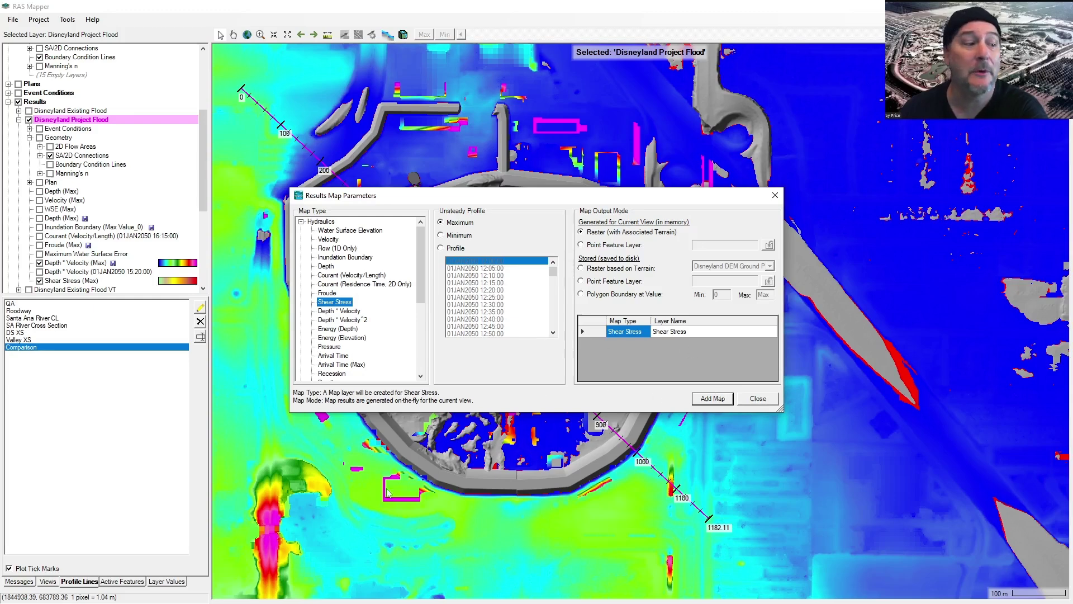
pyautogui.click(757, 398)
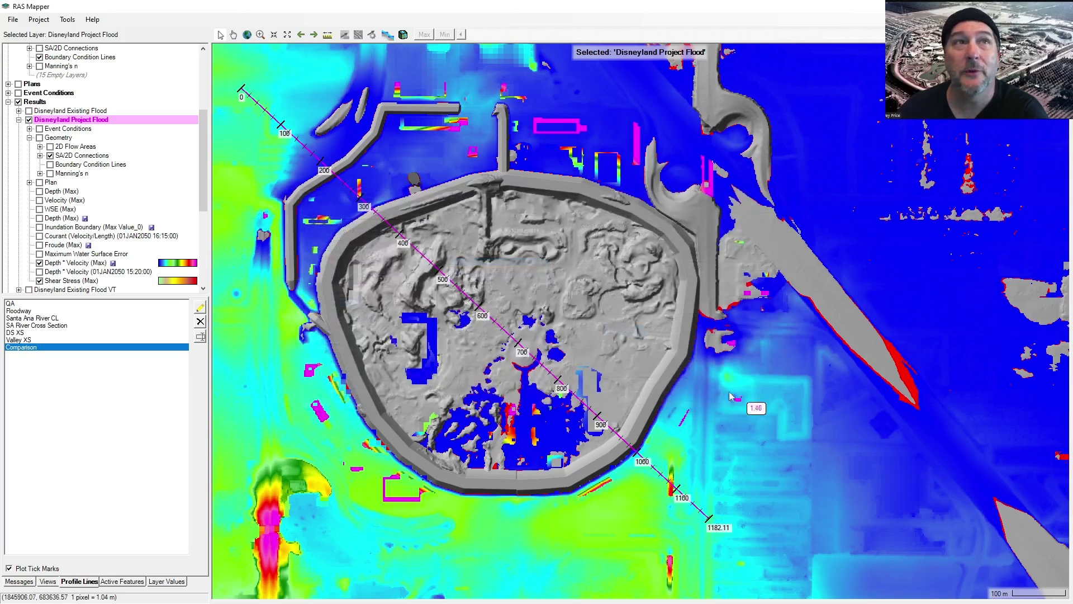
pyautogui.click(40, 263)
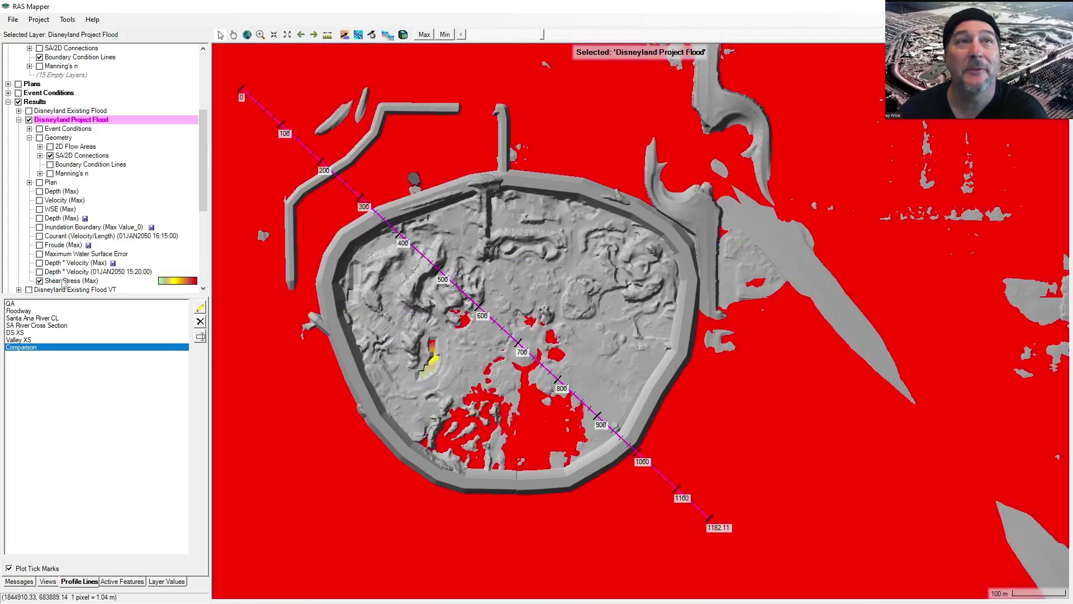
# Step: Set the Shear Stress (Max) color ramp to a maximum of 200 with 5 values and regenerate the ramp values
pyautogui.click(62, 282)
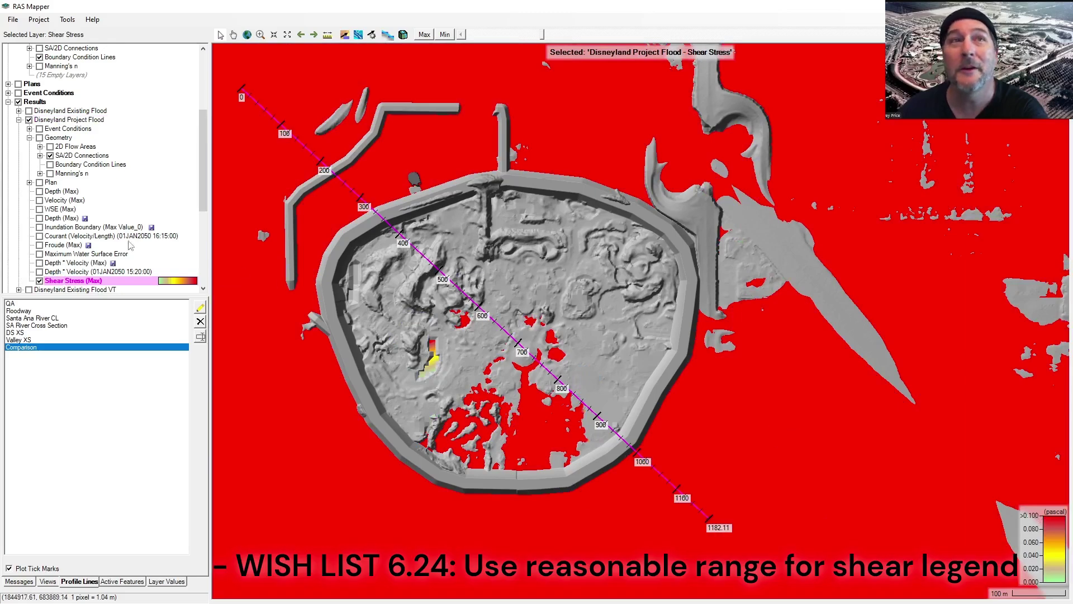
pyautogui.doubleClick(72, 281)
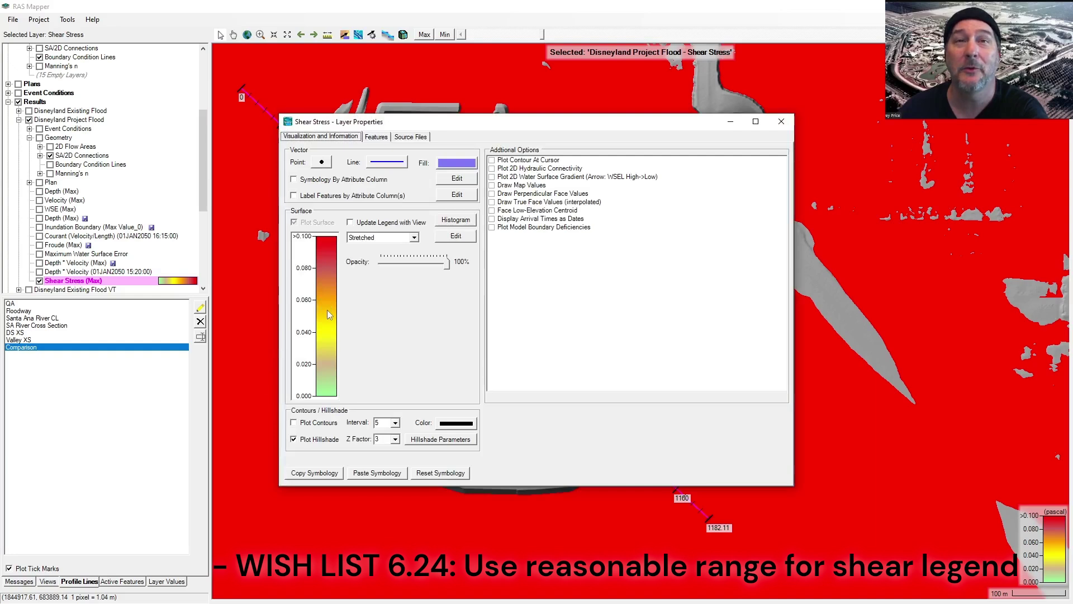
pyautogui.click(327, 310)
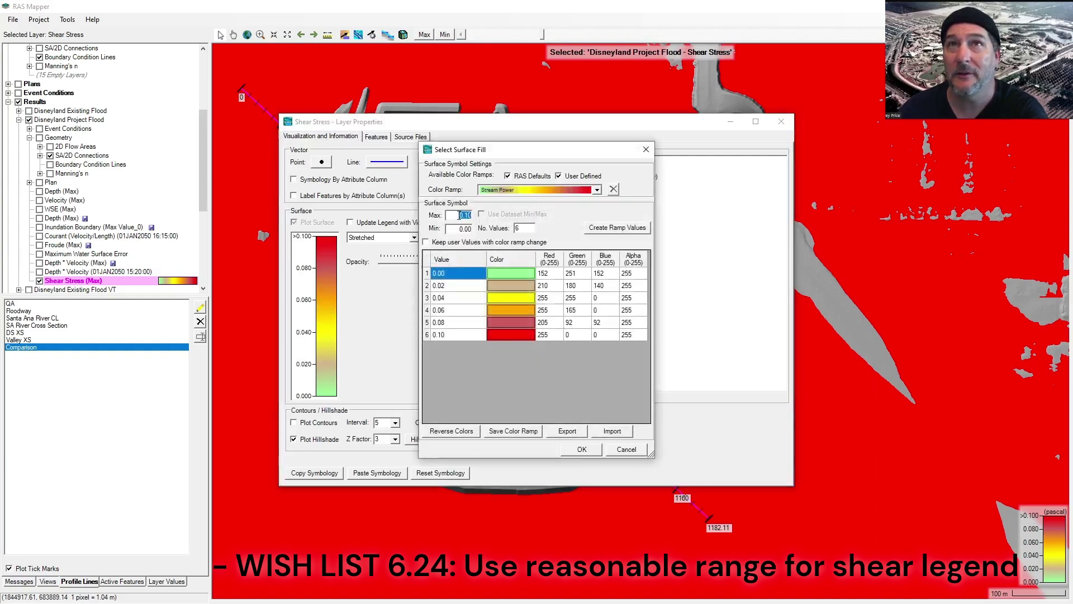
pyautogui.write('200')
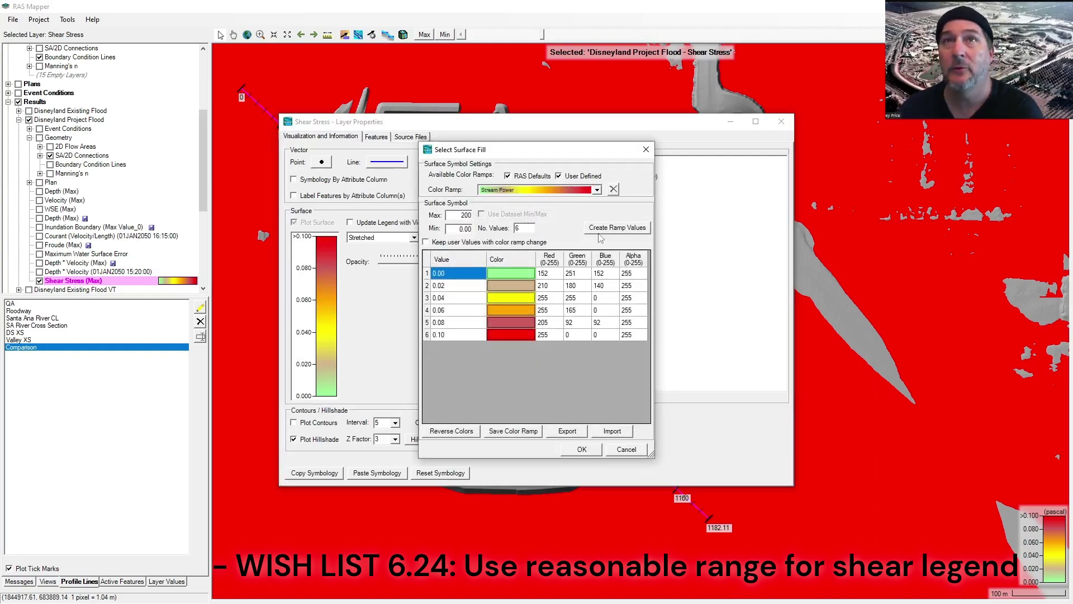
pyautogui.press('Tab')
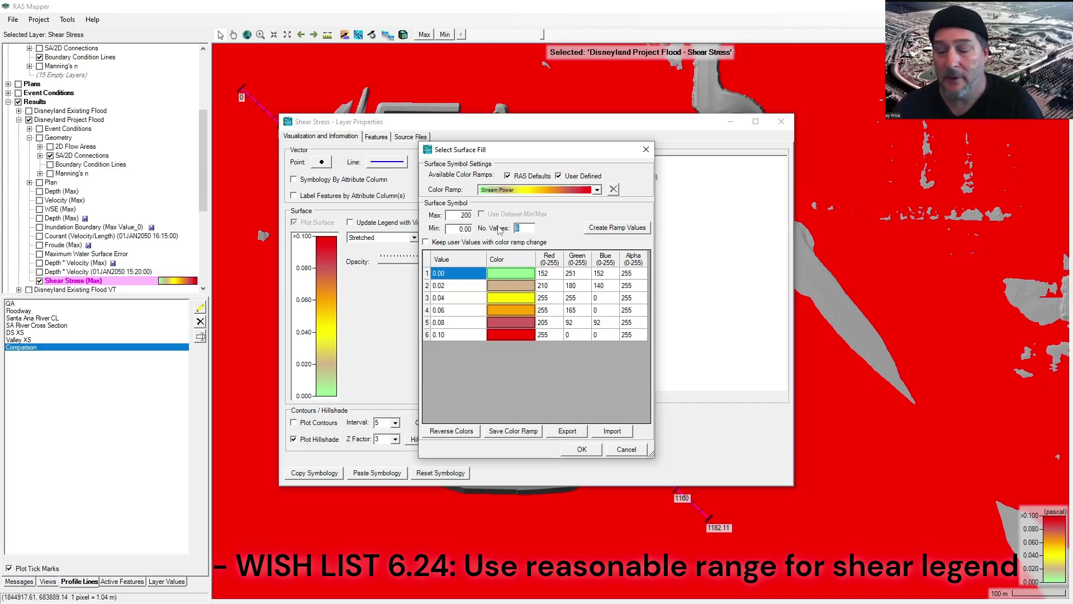
pyautogui.write('5')
pyautogui.click(609, 228)
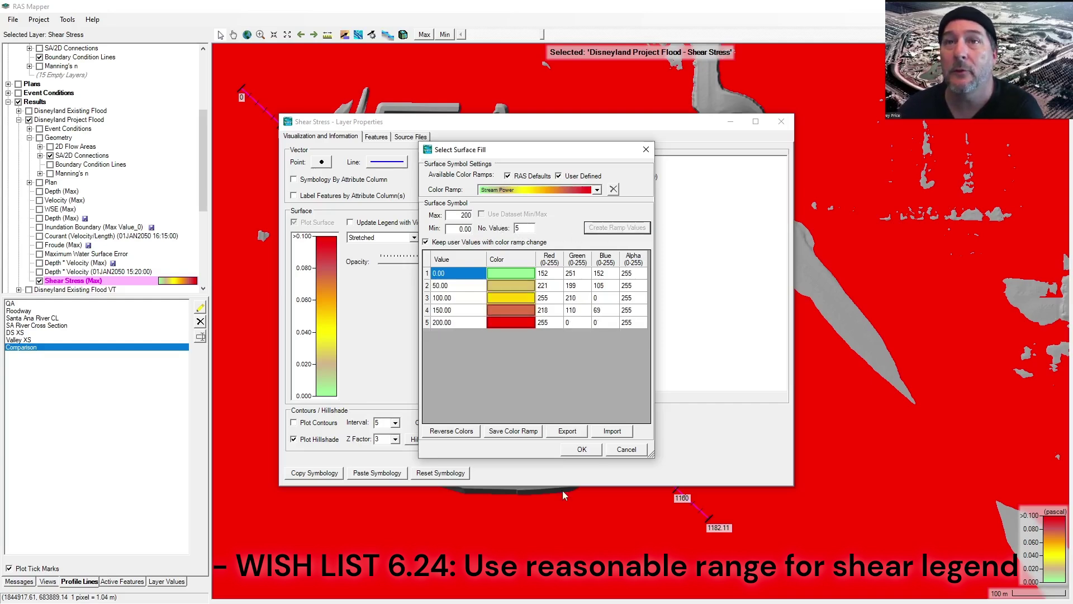
pyautogui.click(582, 450)
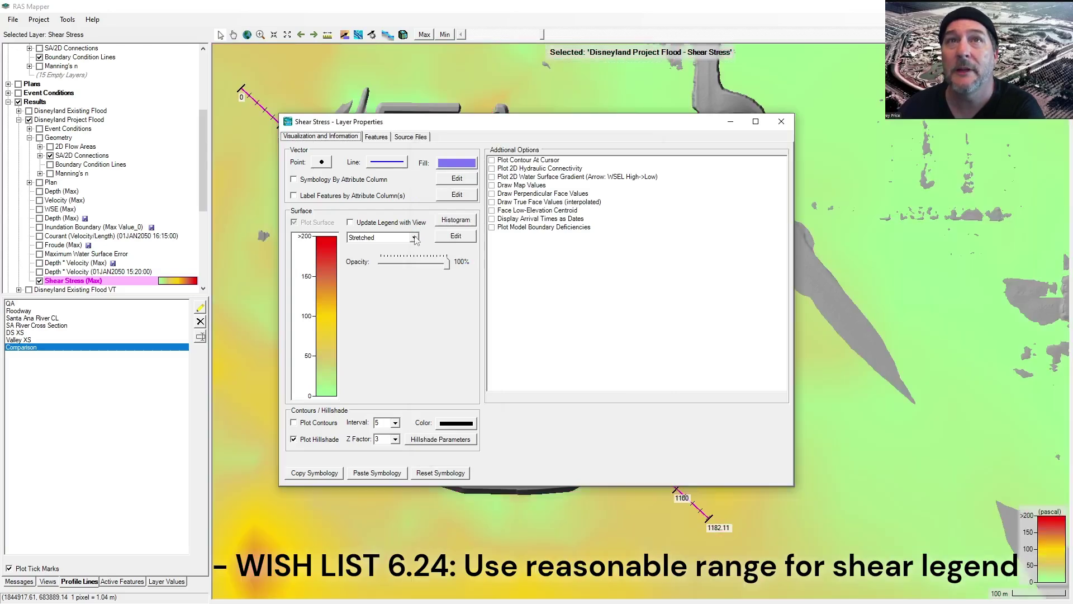
# Step: Change the Shear Stress (Max) surface to Discrete coloring with 75% opacity
pyautogui.click(415, 237)
pyautogui.click(406, 251)
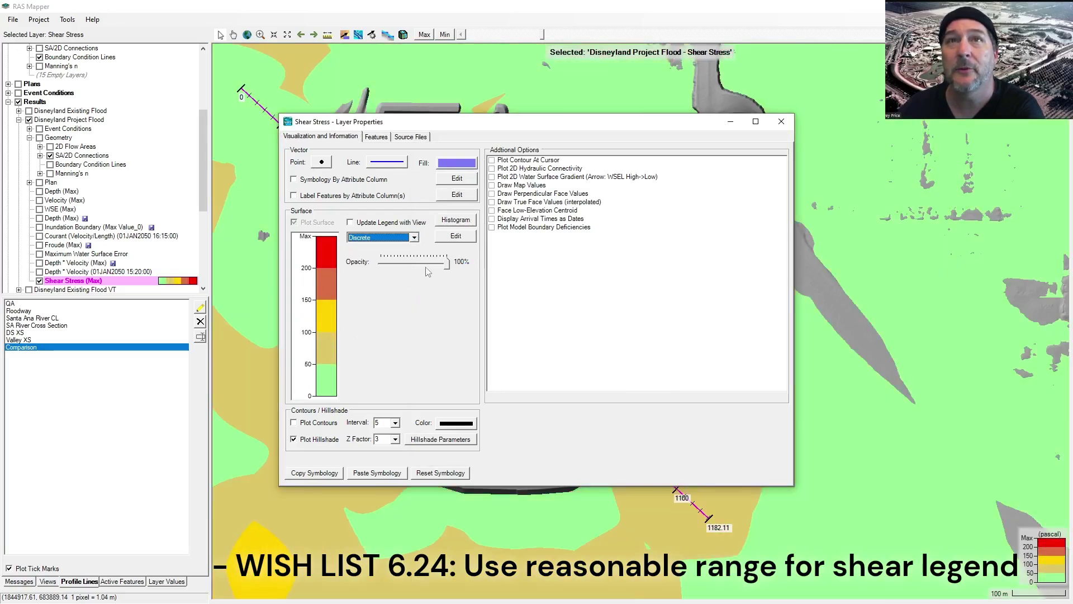
pyautogui.click(420, 262)
pyautogui.moveTo(420, 262); pyautogui.dragTo(412, 264)
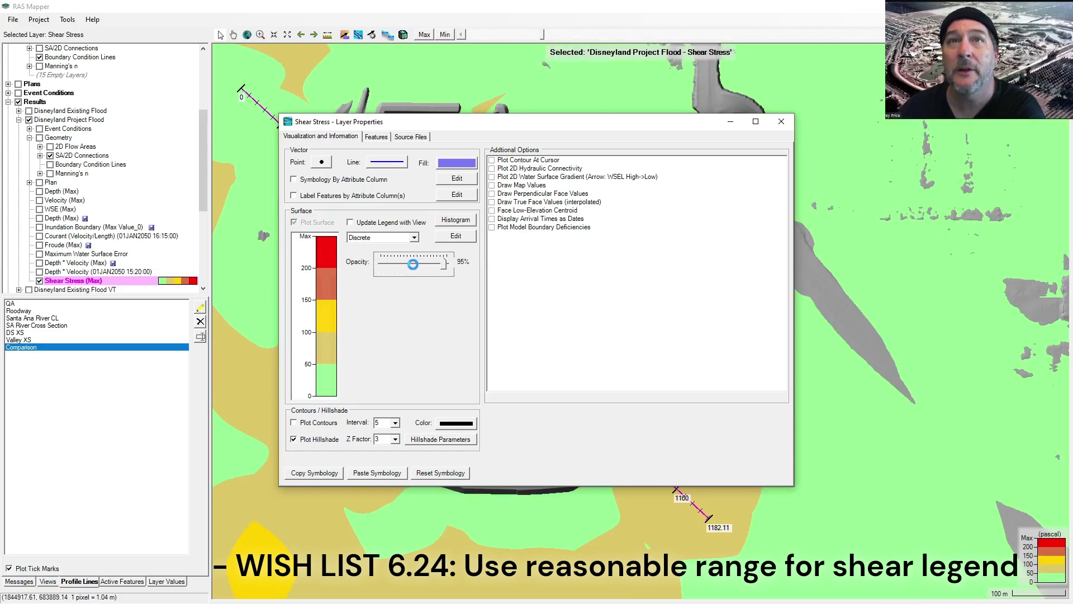
pyautogui.click(413, 263)
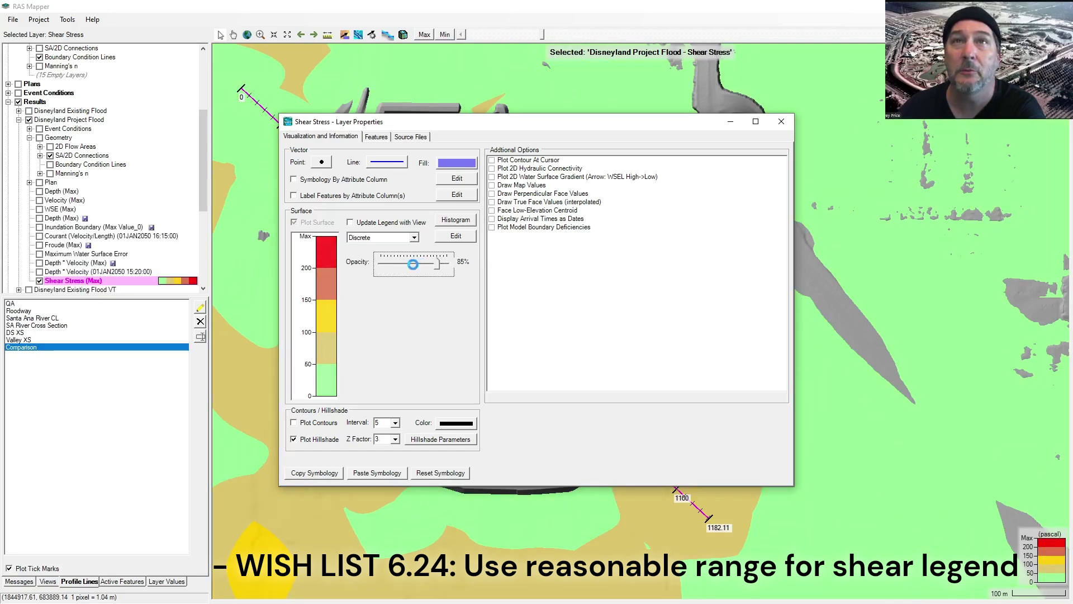
pyautogui.click(413, 264)
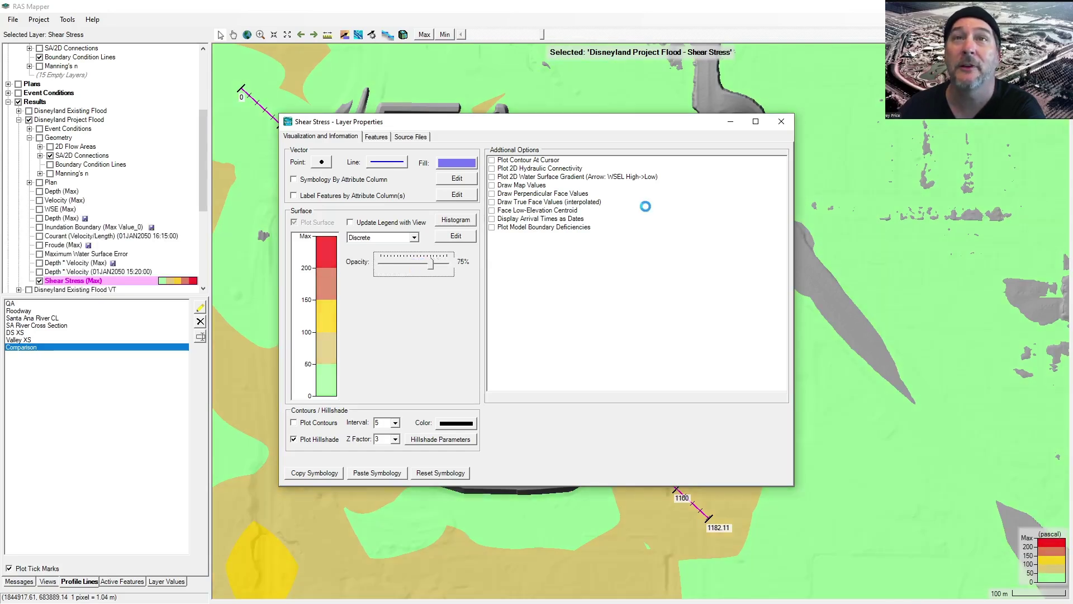
pyautogui.click(782, 122)
# Step: Examine Shear Stress (Max) around the Disneyland levee, across the surrounding floodplain and along the river channel
pyautogui.scroll(-3, 548, 420)
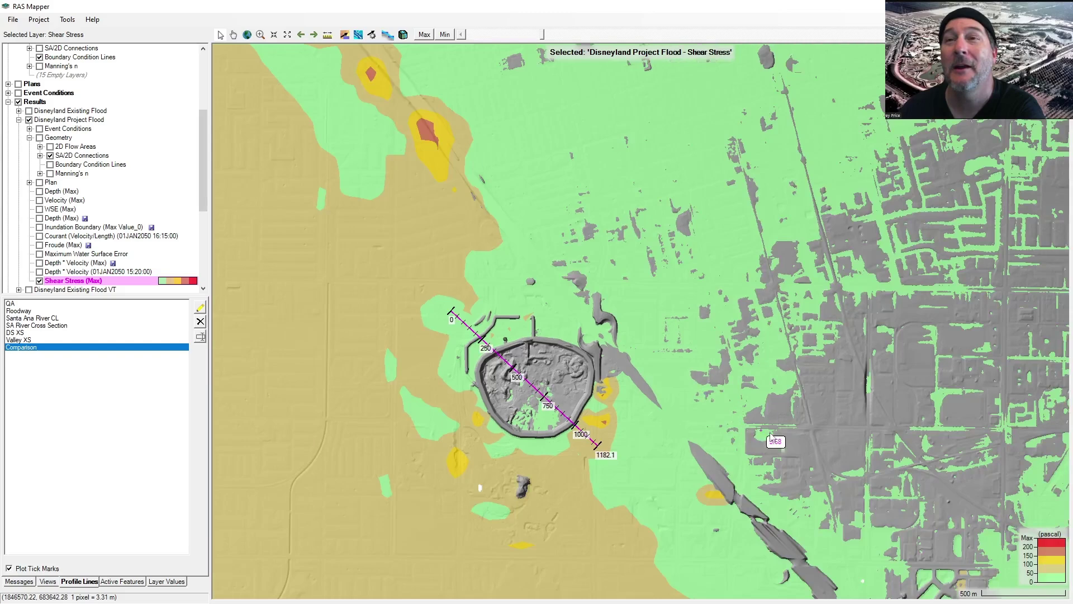
pyautogui.moveTo(769, 433); pyautogui.dragTo(509, 193)
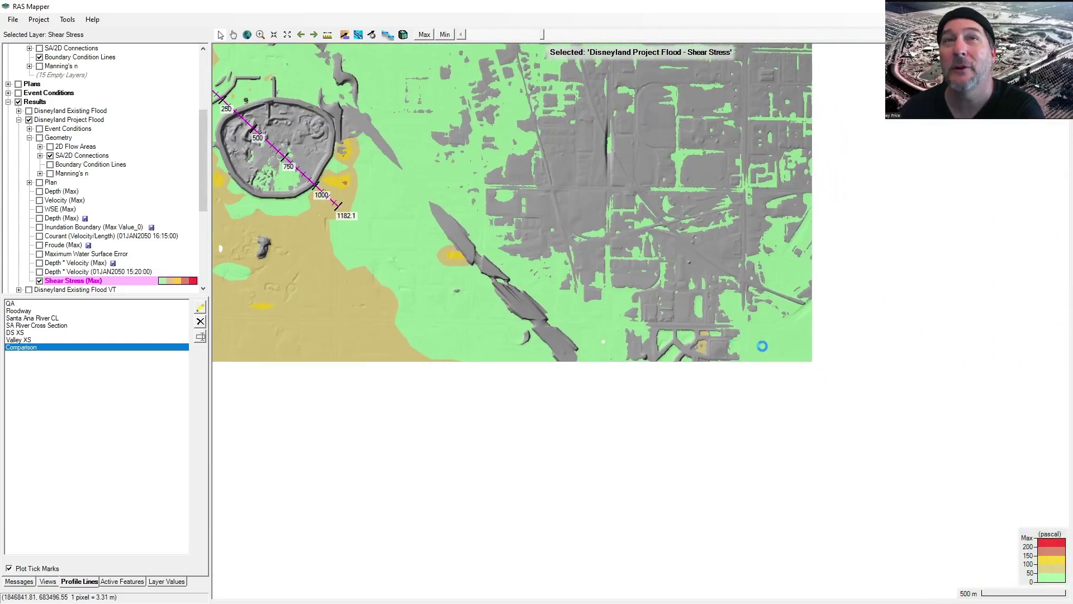
pyautogui.scroll(-1, 774, 335)
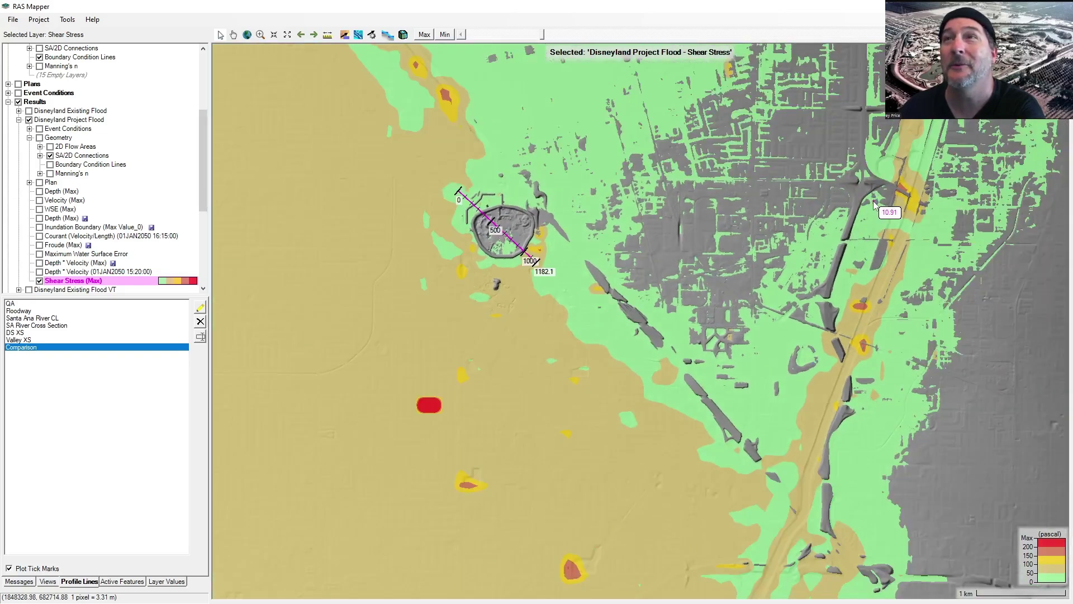
pyautogui.moveTo(873, 196); pyautogui.dragTo(653, 513)
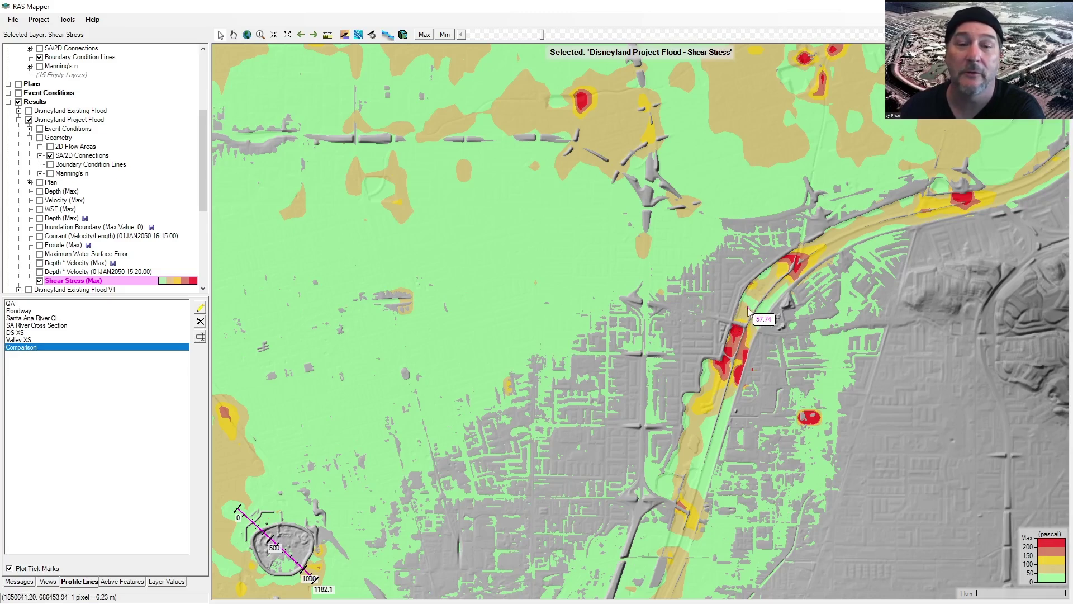
pyautogui.moveTo(589, 399); pyautogui.dragTo(732, 277)
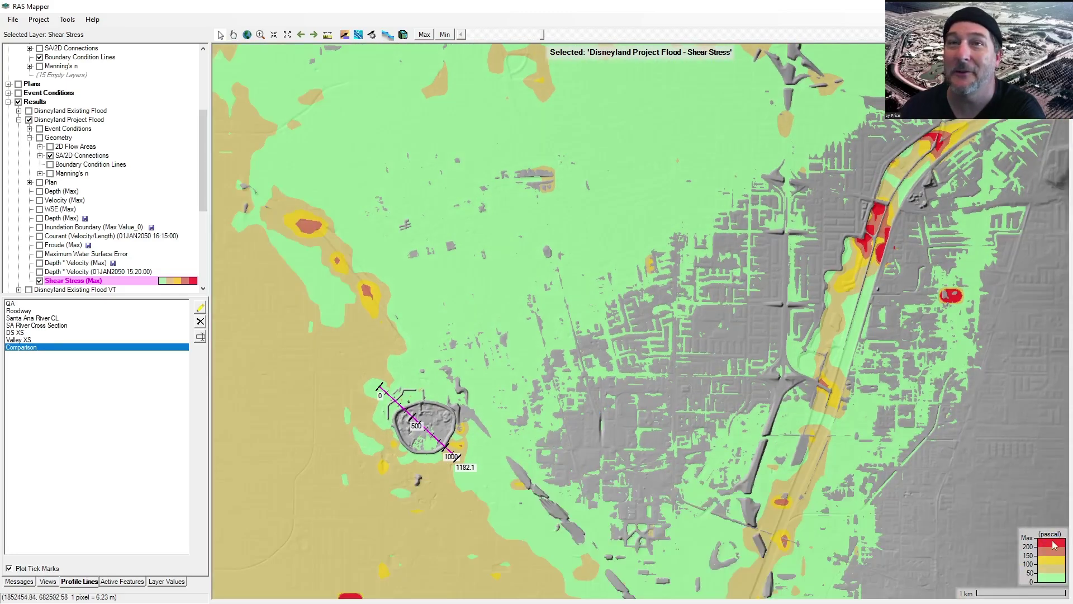
pyautogui.moveTo(598, 451); pyautogui.dragTo(616, 331)
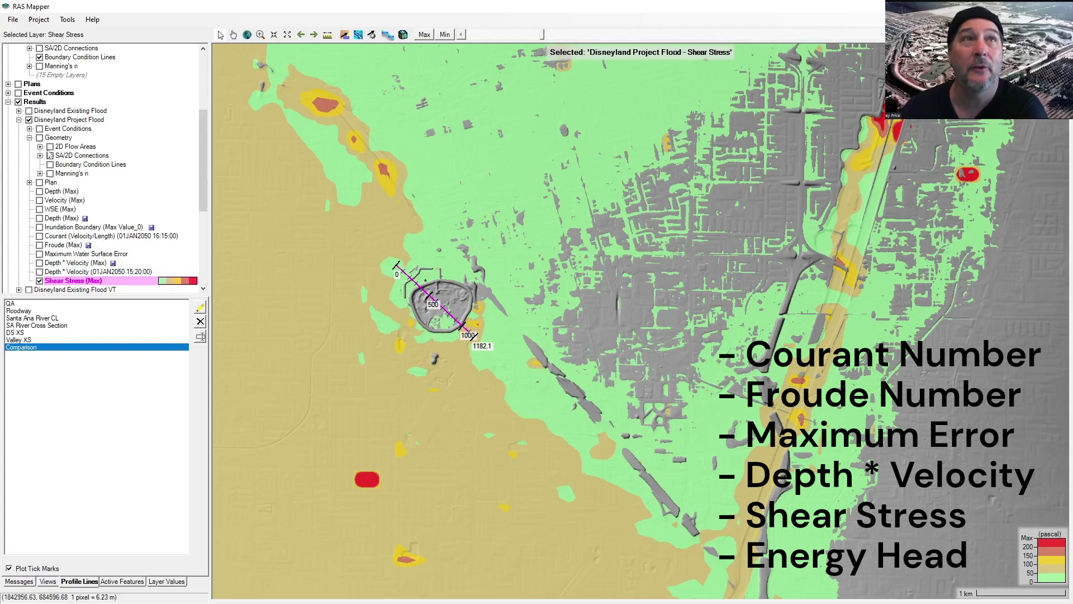
# Step: Add an Energy (Elevation) results map to Disneyland Project Flood for the Maximum profile, stored as a raster based on terrain
pyautogui.rightClick(46, 119)
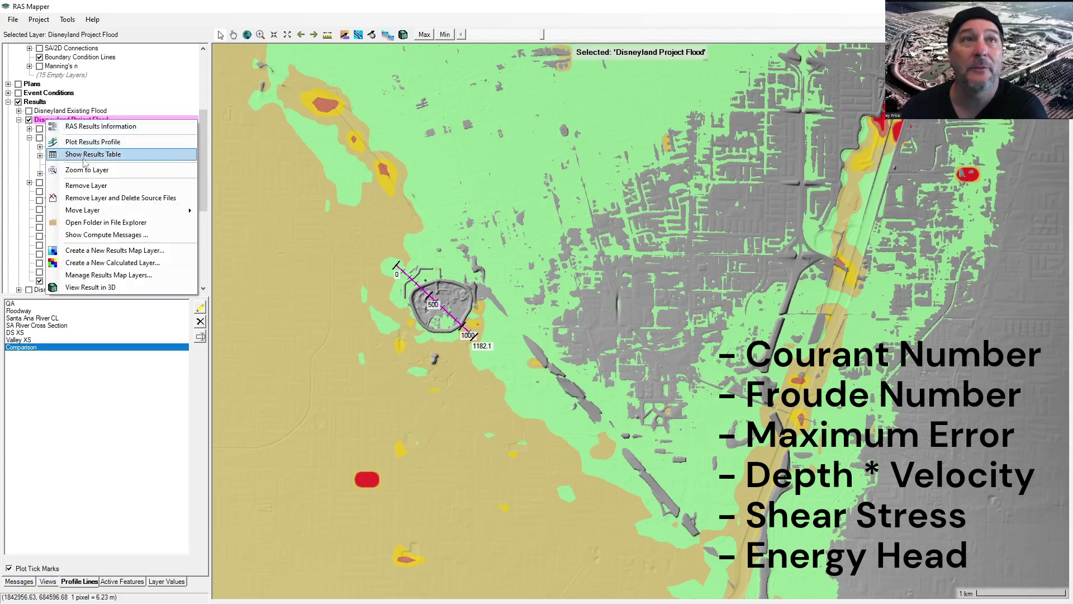
pyautogui.click(106, 251)
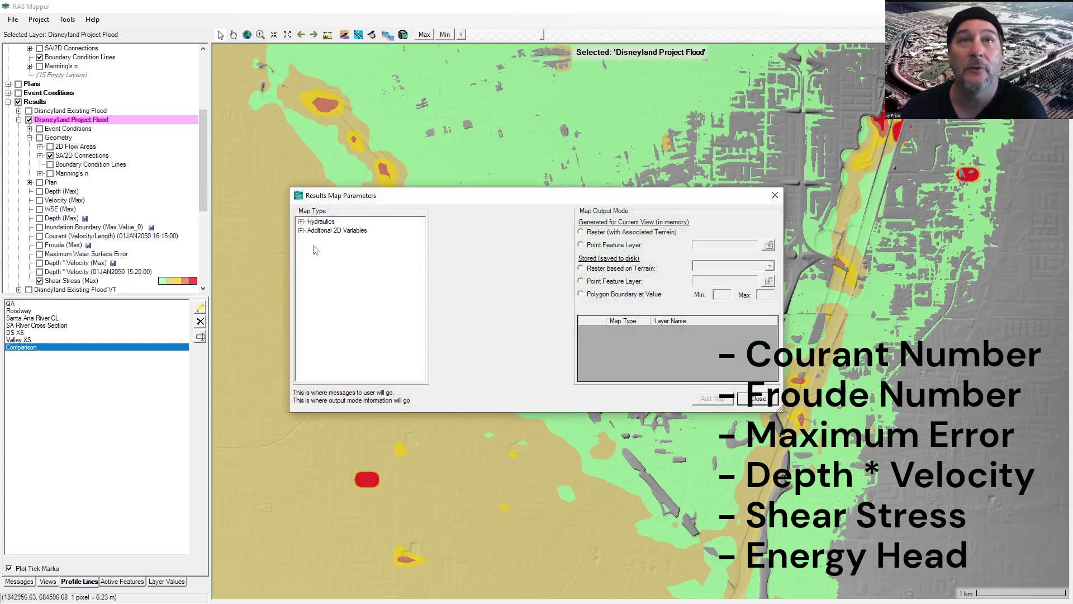
pyautogui.click(302, 222)
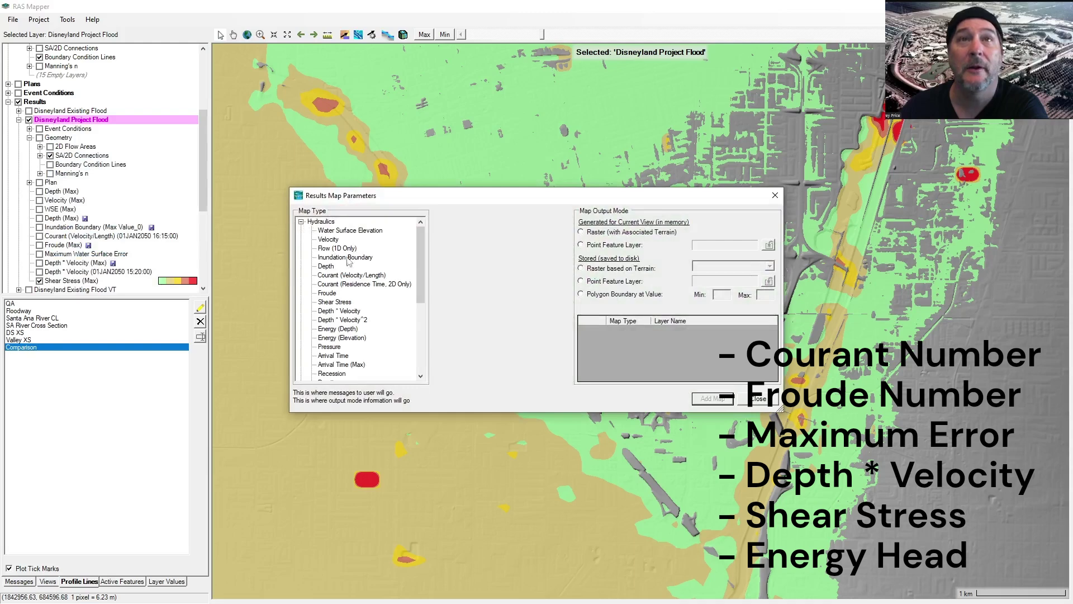
pyautogui.click(339, 338)
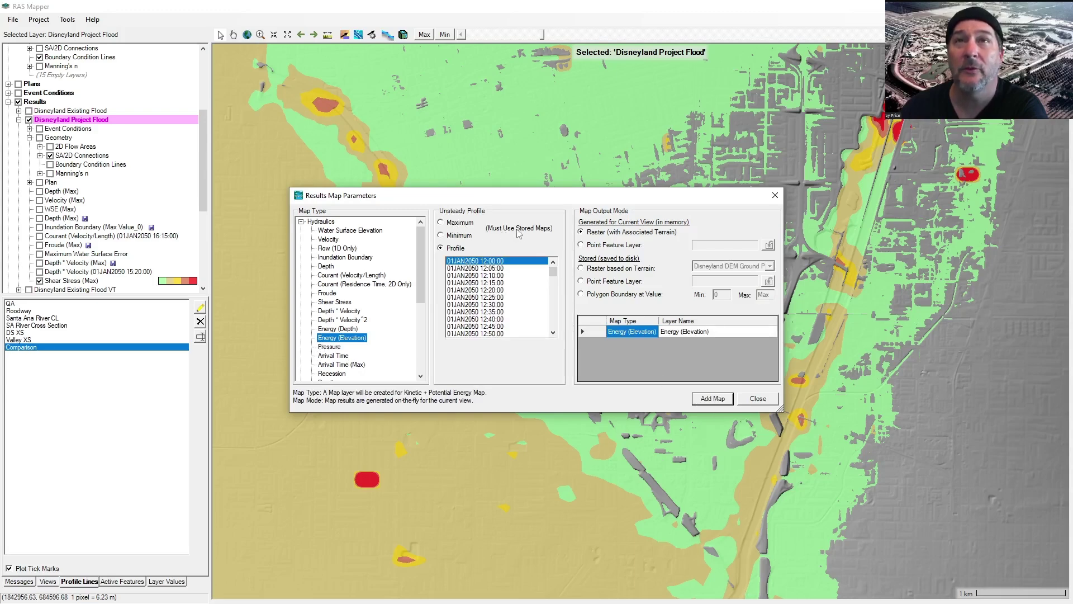
pyautogui.click(459, 223)
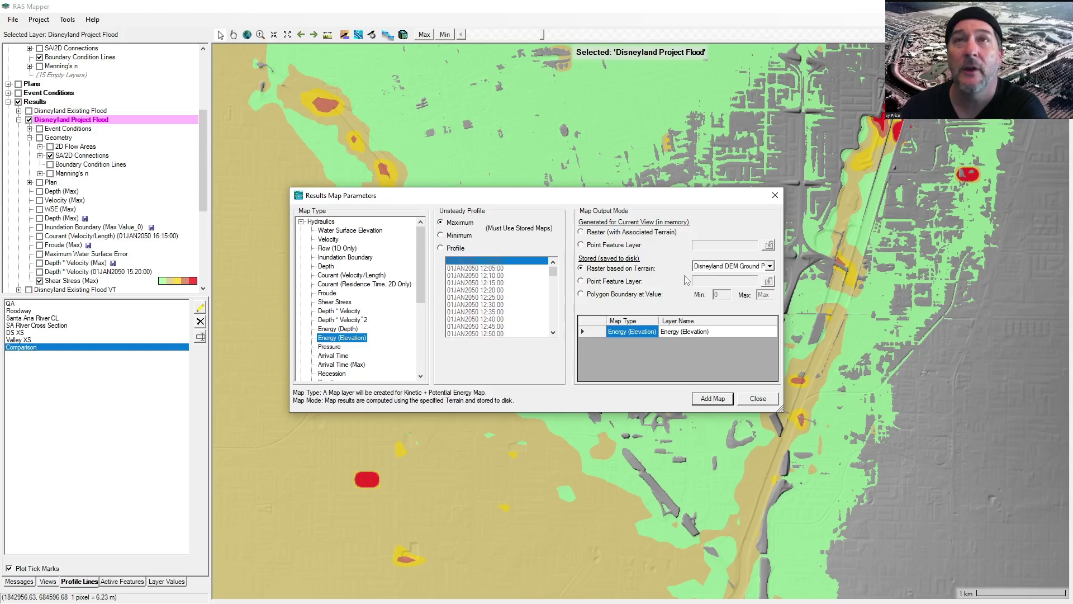
pyautogui.click(713, 399)
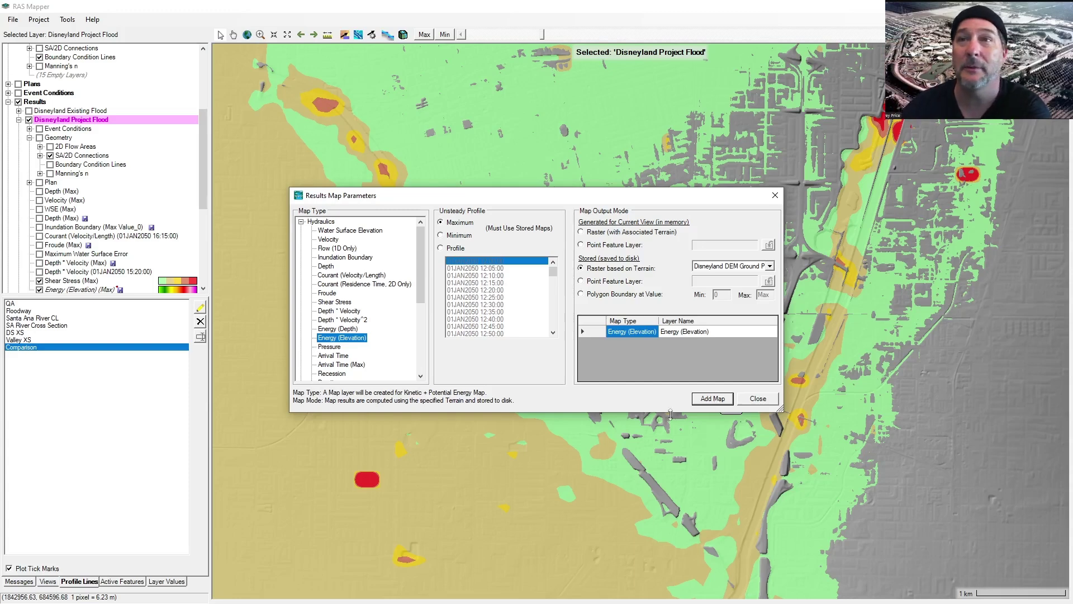
# Step: Finish adding the Energy (Elevation) results map and compute its stored map for the Maximum profile of Disneyland Project Flood
pyautogui.click(713, 398)
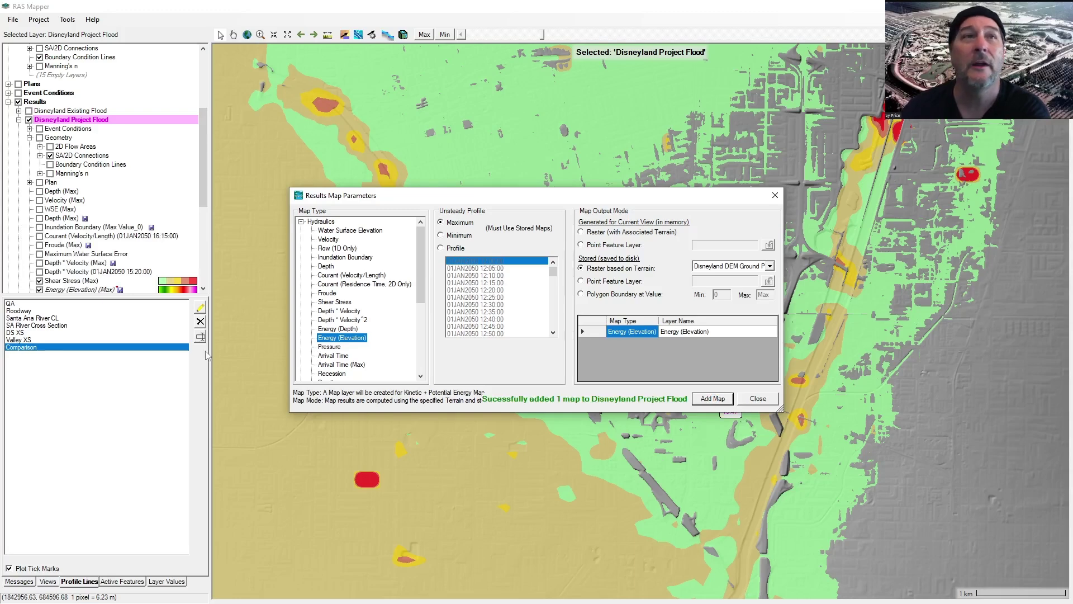
pyautogui.click(752, 399)
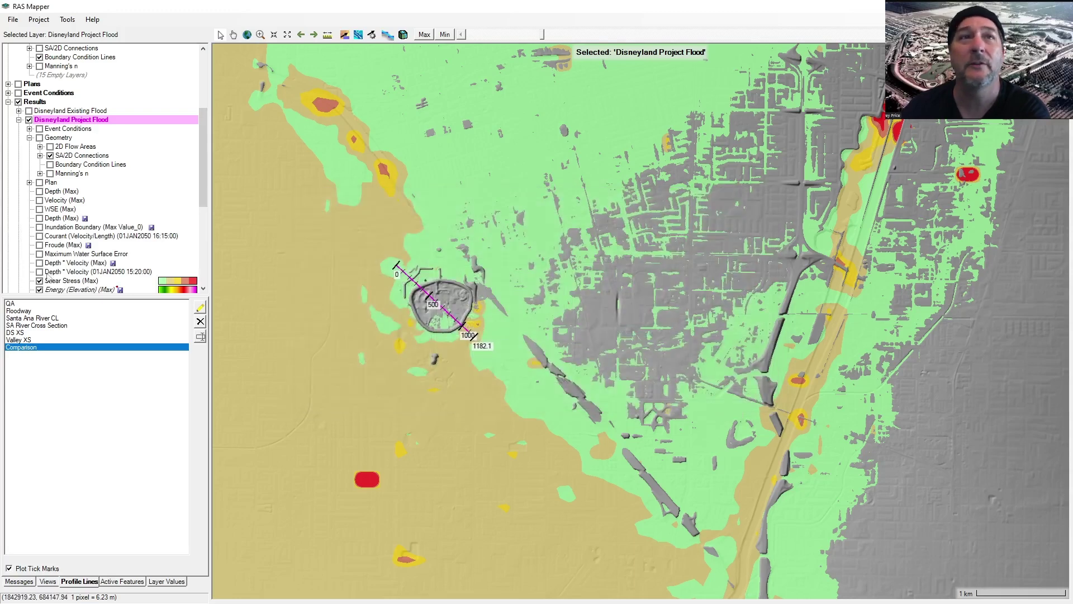
pyautogui.rightClick(70, 291)
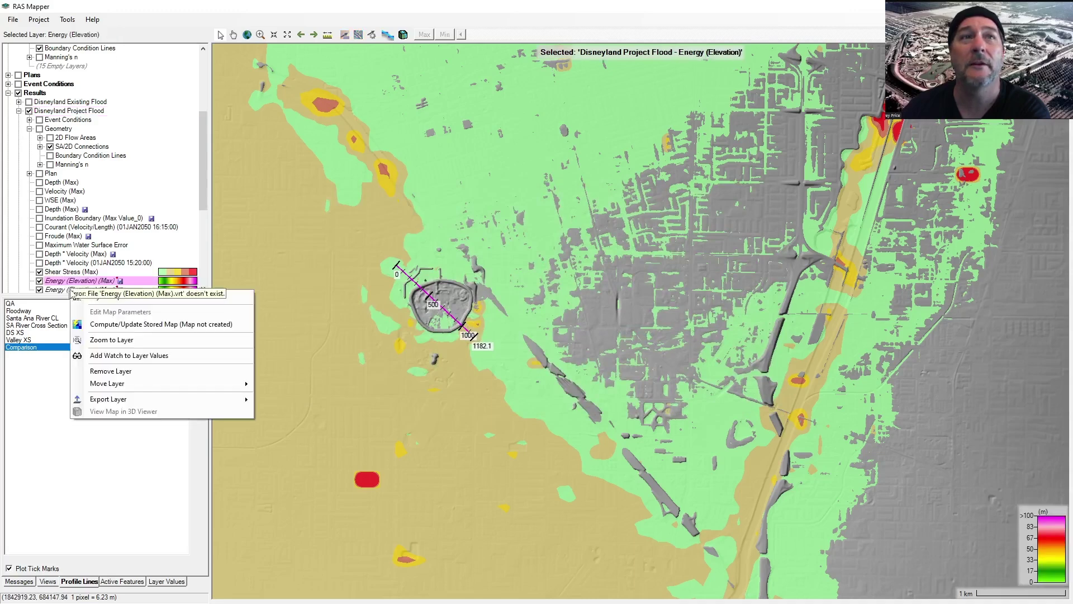
pyautogui.click(132, 325)
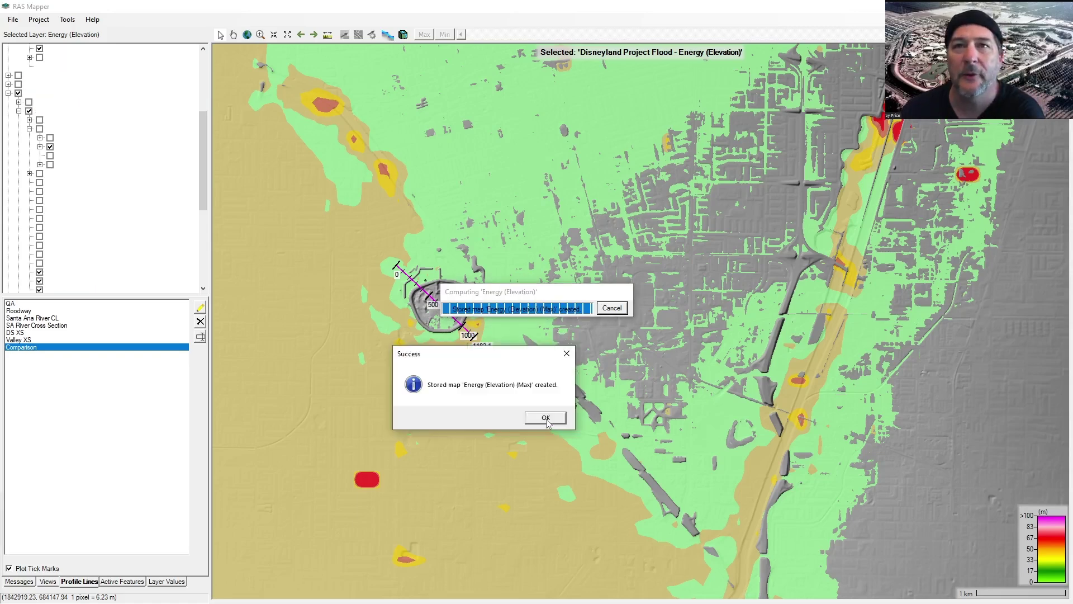
pyautogui.click(545, 418)
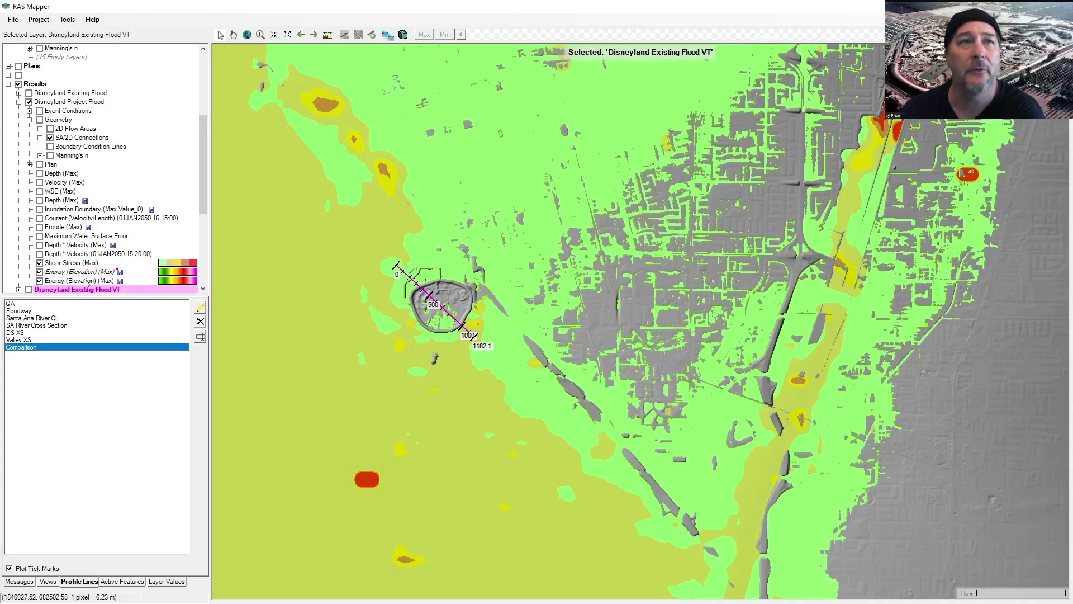
# Step: Remove the duplicate Energy (Elevation) (Max) layer from Disneyland Project Flood and hide Shear Stress (Max)
pyautogui.scroll(-1, 85, 294)
pyautogui.rightClick(86, 263)
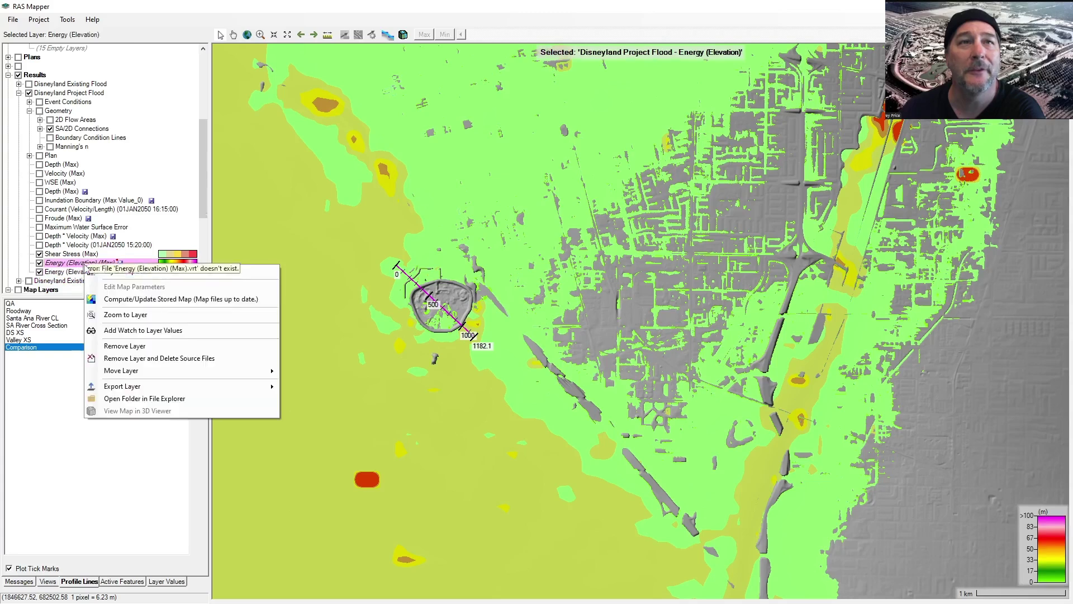
pyautogui.click(144, 347)
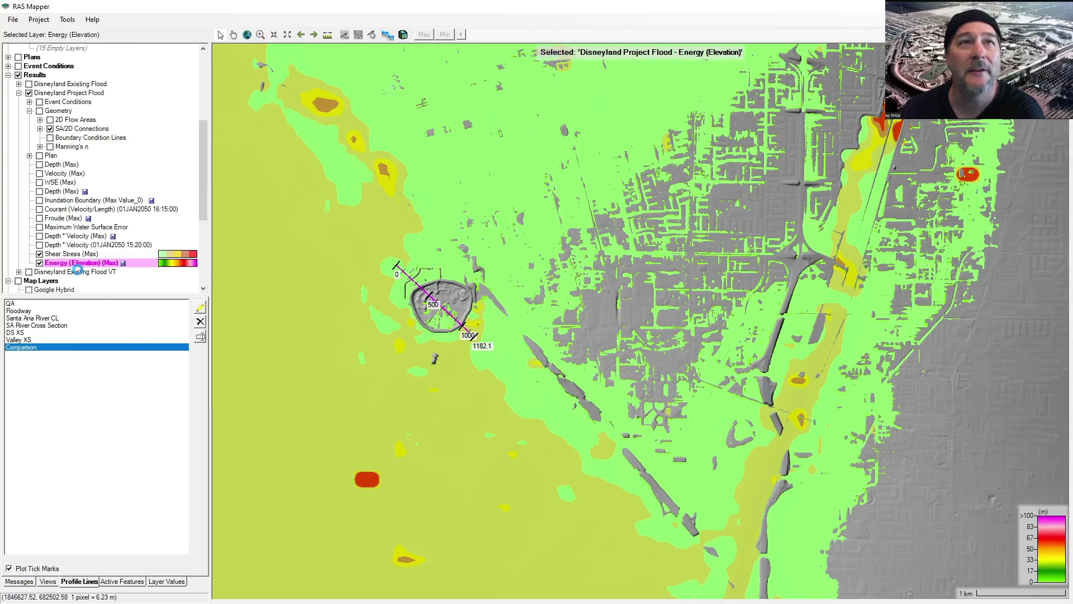
pyautogui.click(38, 254)
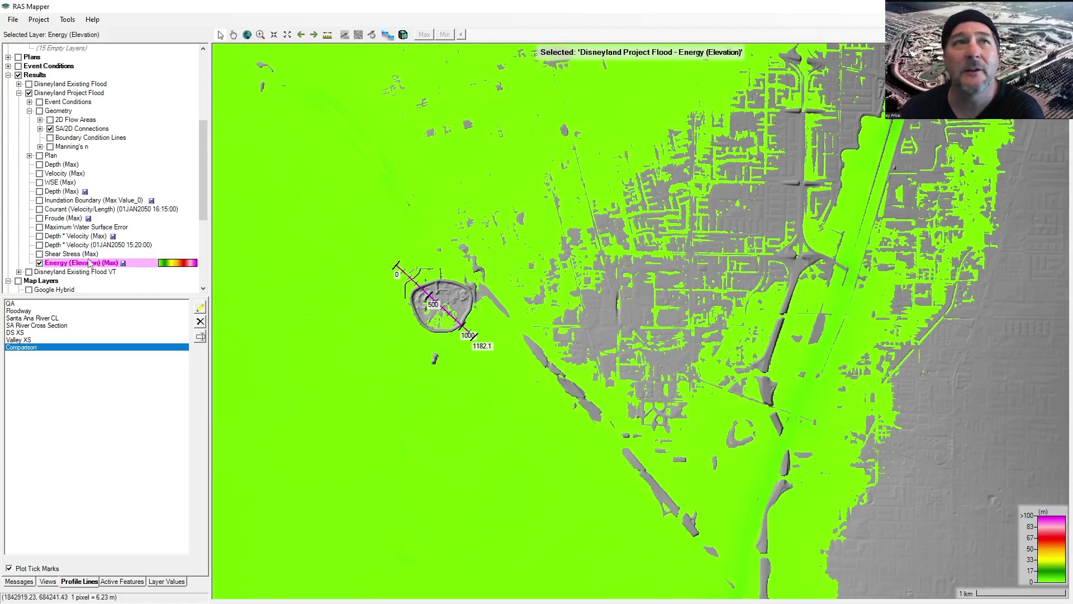
# Step: Make the Energy (Elevation) (Max) legend update with the view and examine the map around the Disneyland levee and the floodplain to its south
pyautogui.doubleClick(64, 264)
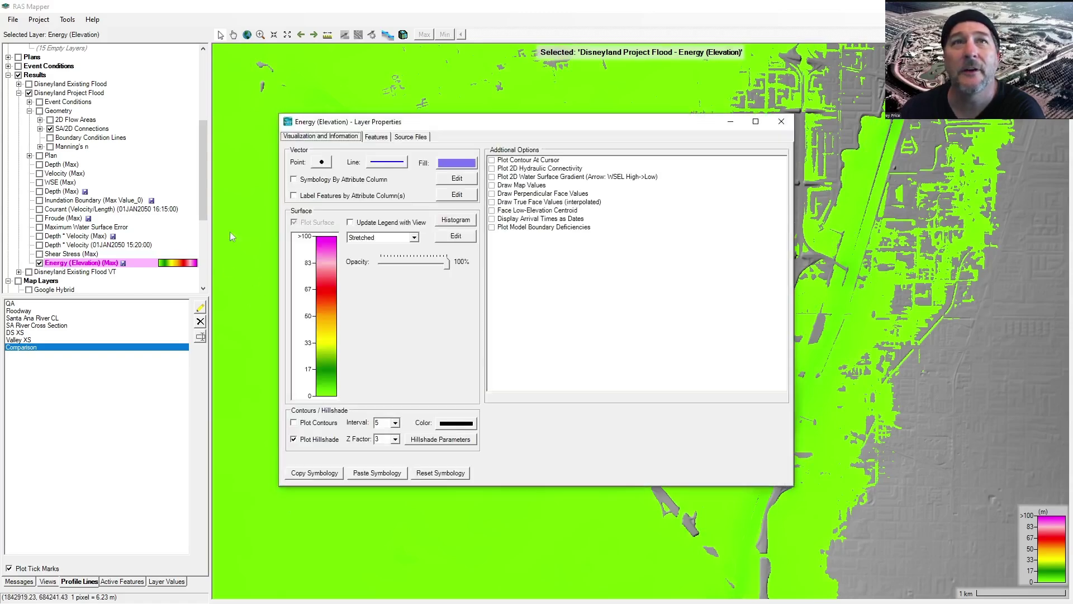
pyautogui.click(365, 226)
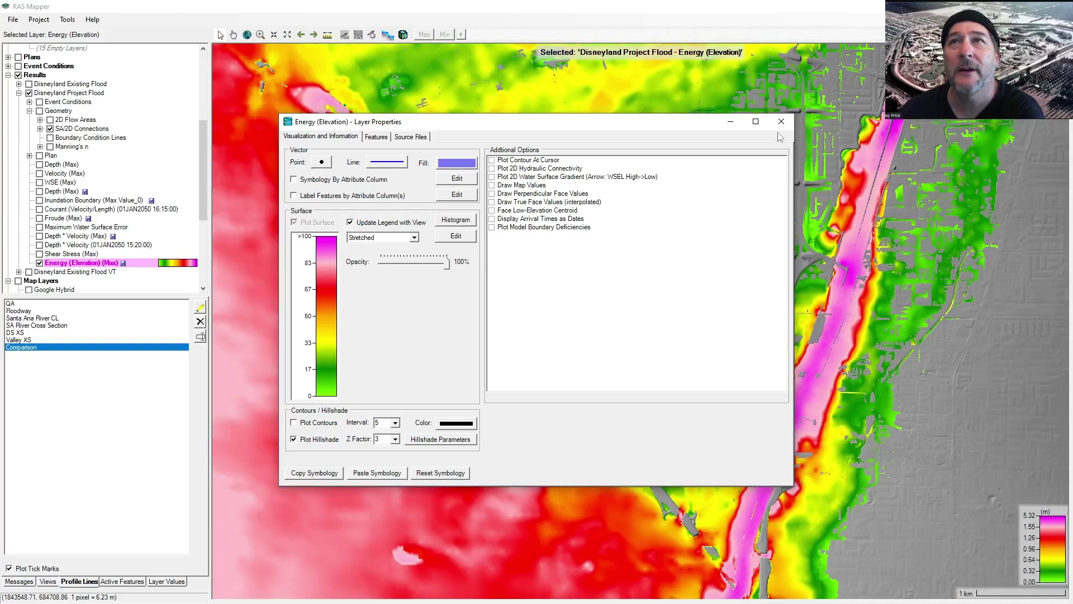
pyautogui.press('Escape')
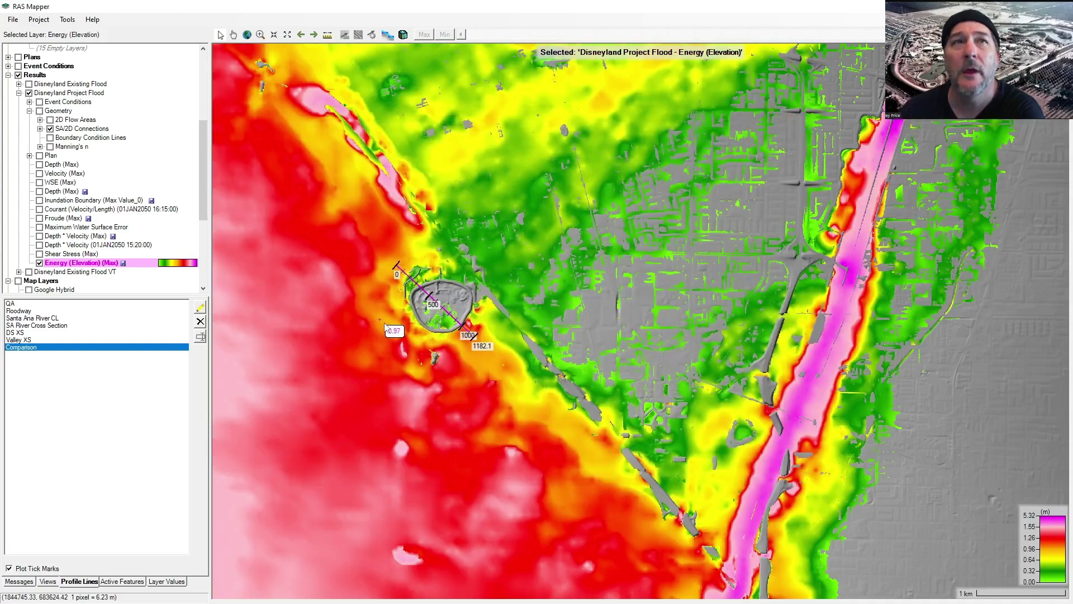
pyautogui.moveTo(391, 327); pyautogui.dragTo(496, 342)
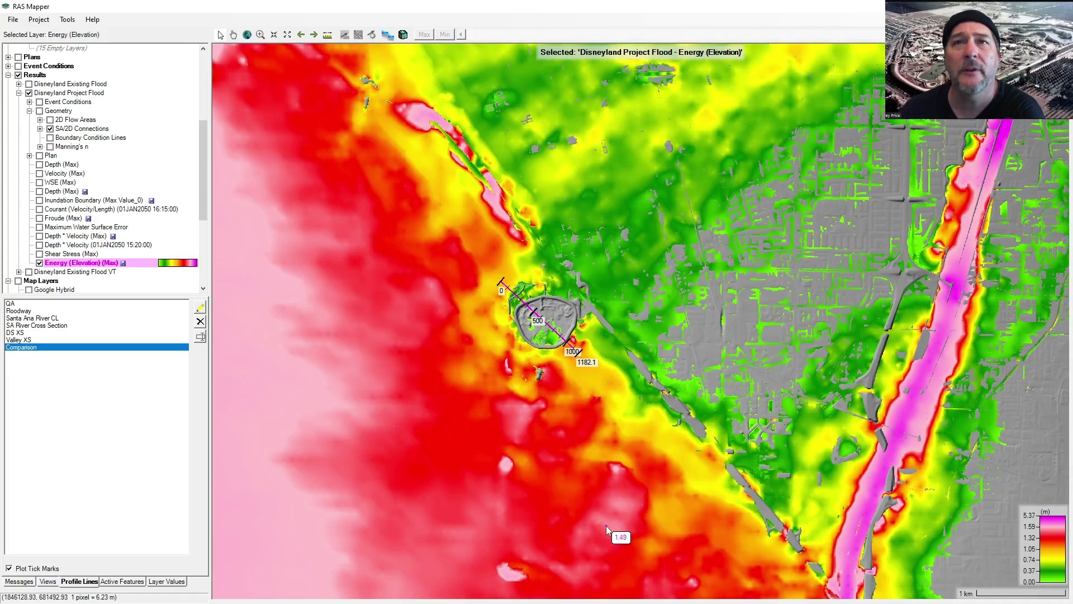
pyautogui.moveTo(543, 482); pyautogui.dragTo(541, 393)
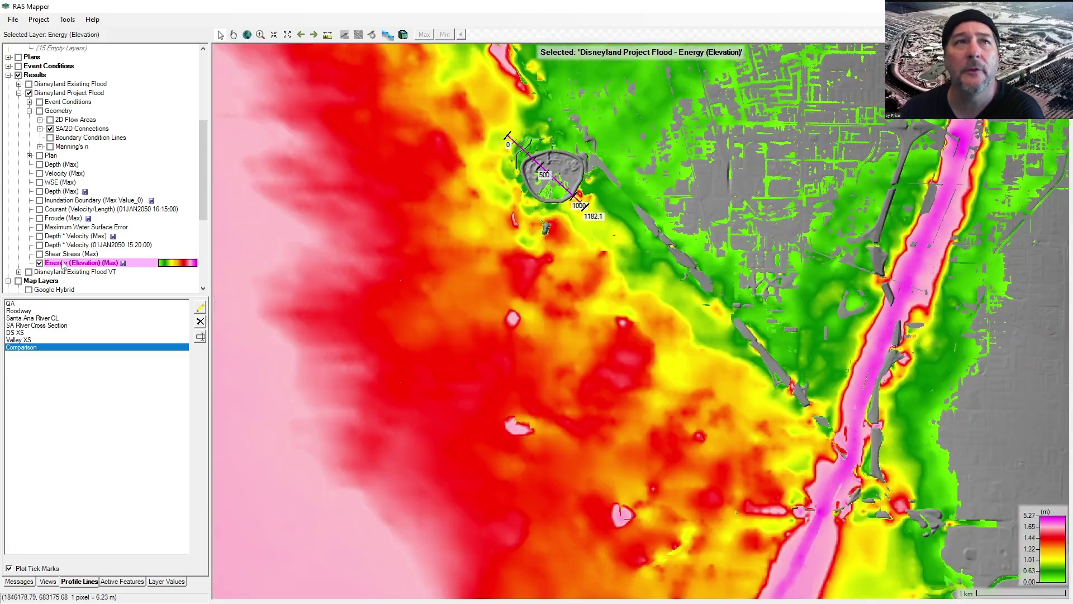
# Step: Turn on Plot Contour At Cursor for Energy (Elevation) (Max) and examine the contours across the whole flooded area
pyautogui.doubleClick(65, 263)
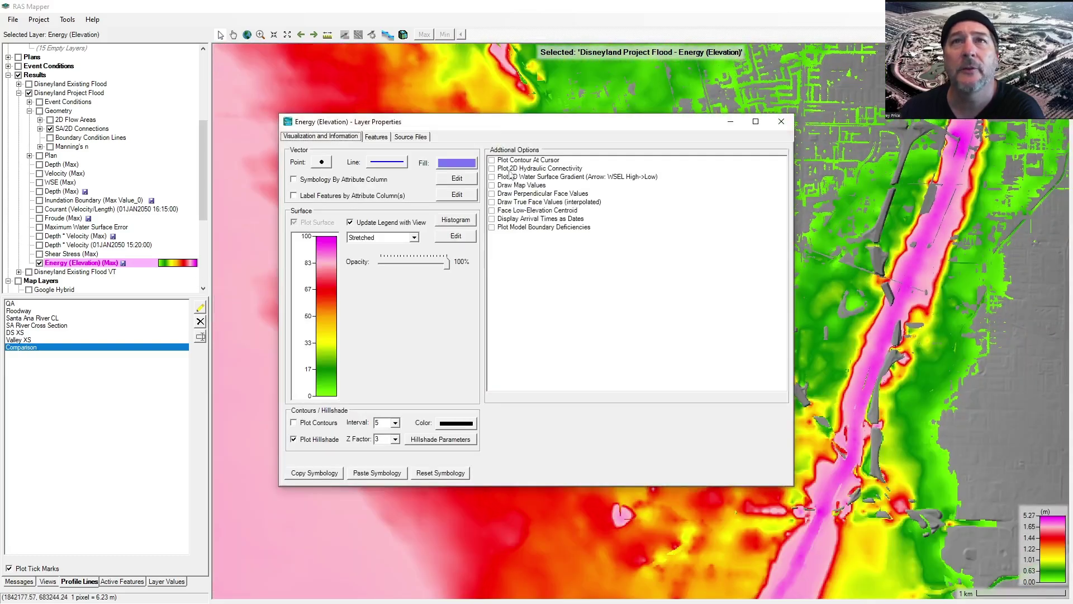
pyautogui.click(492, 161)
pyautogui.press('Escape')
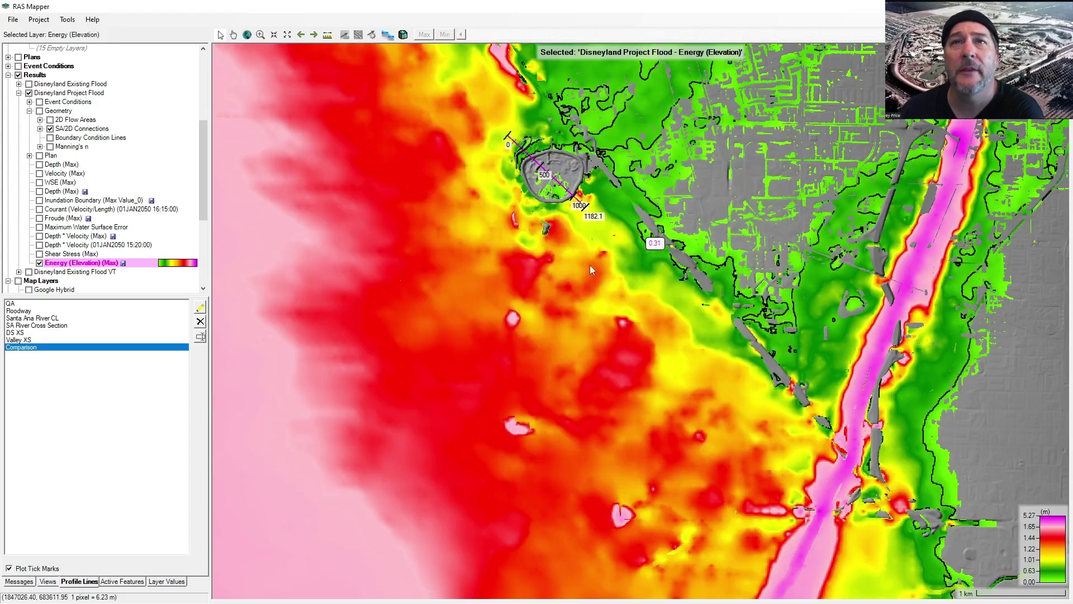
pyautogui.scroll(-1, 667, 377)
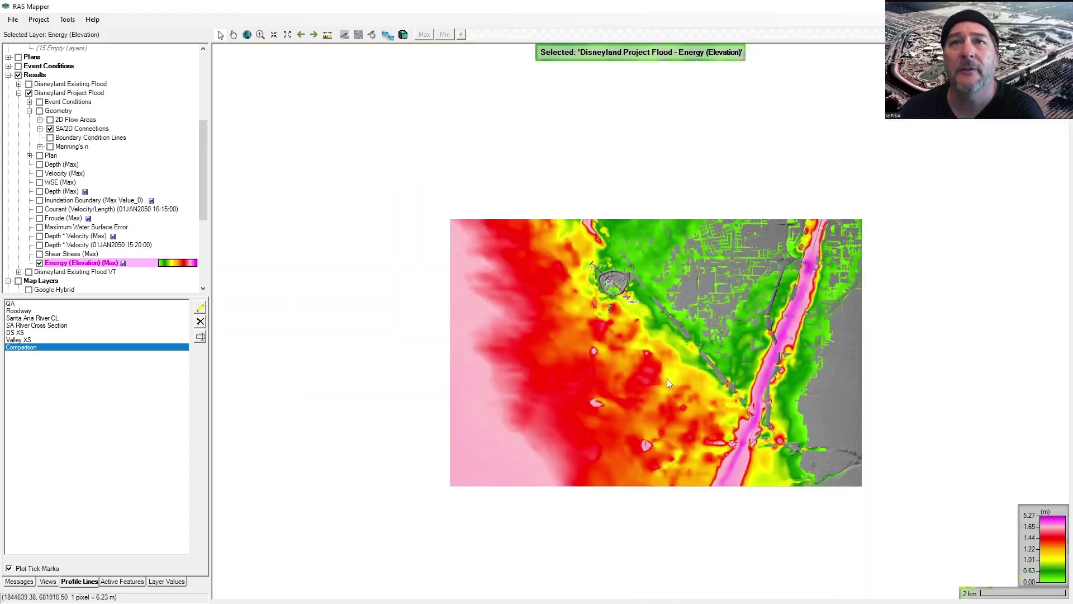
pyautogui.scroll(-3, 666, 378)
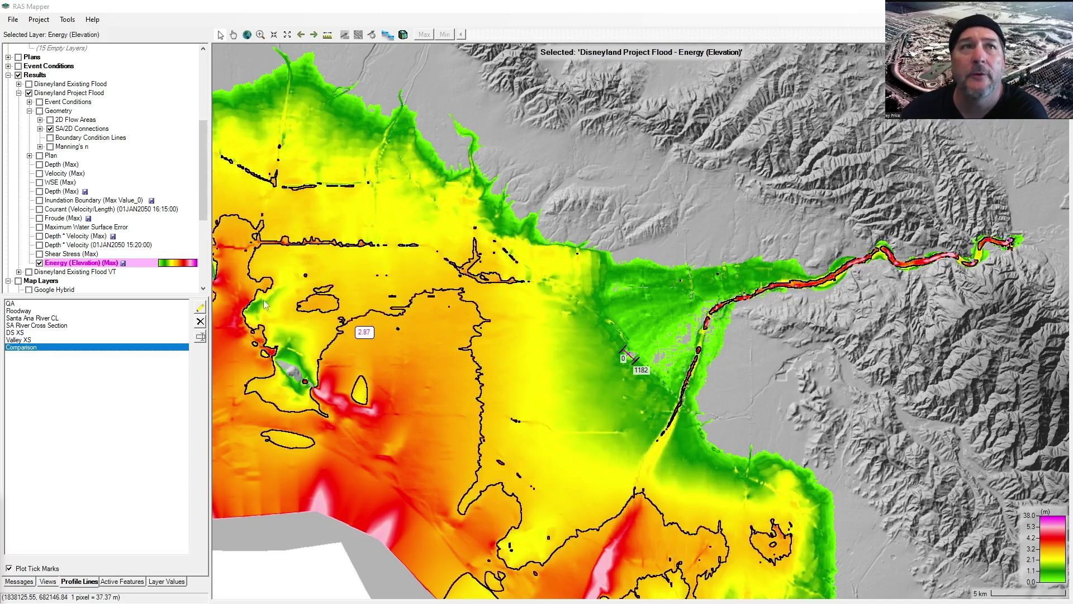
# Step: Show the Shear Stress, both Depth * Velocity, Maximum Water Surface Error, Froude, Courant, WSE, Velocity and unsaved Depth maps of Disneyland Project Flood
pyautogui.click(40, 254)
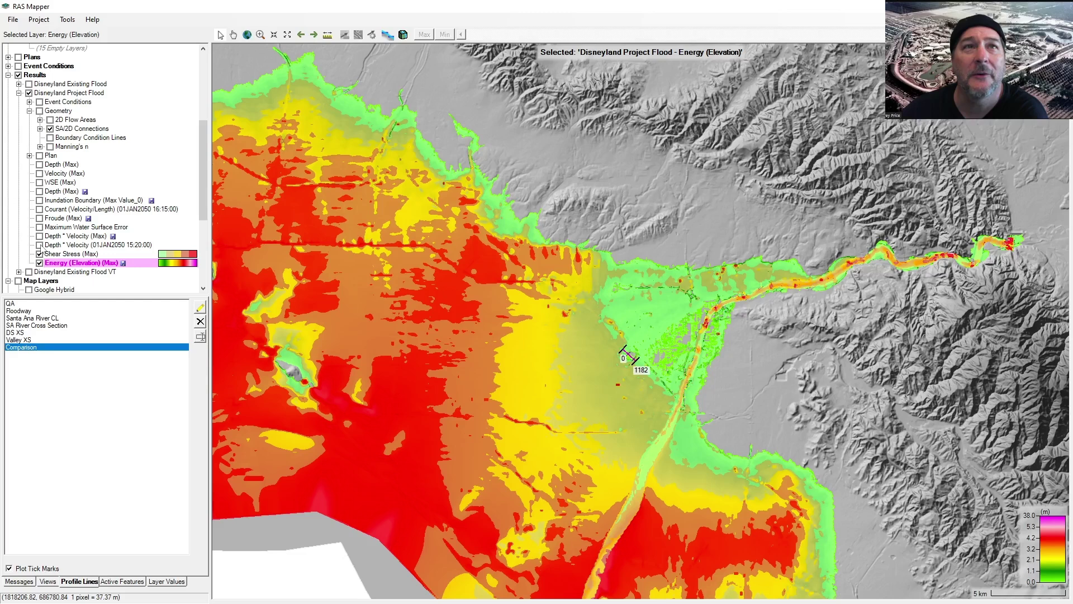
pyautogui.click(39, 245)
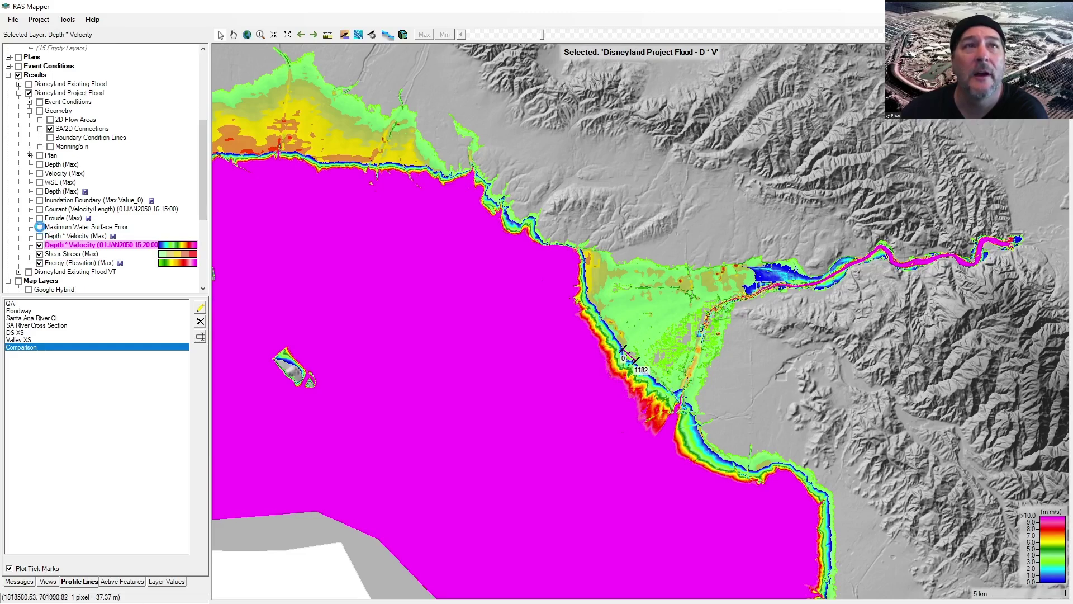
pyautogui.click(39, 236)
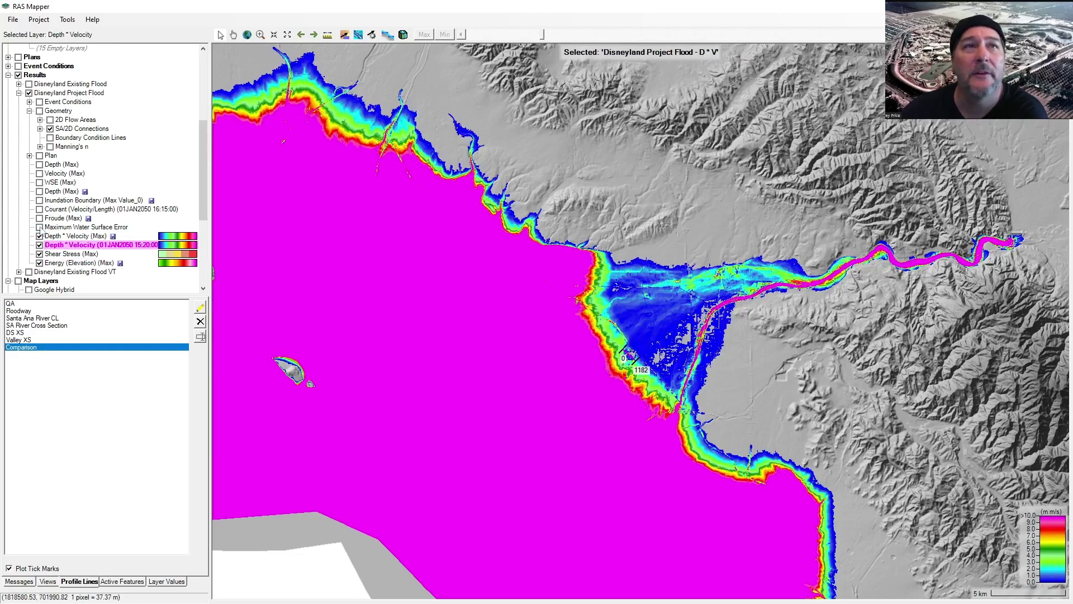
pyautogui.click(39, 227)
pyautogui.click(40, 218)
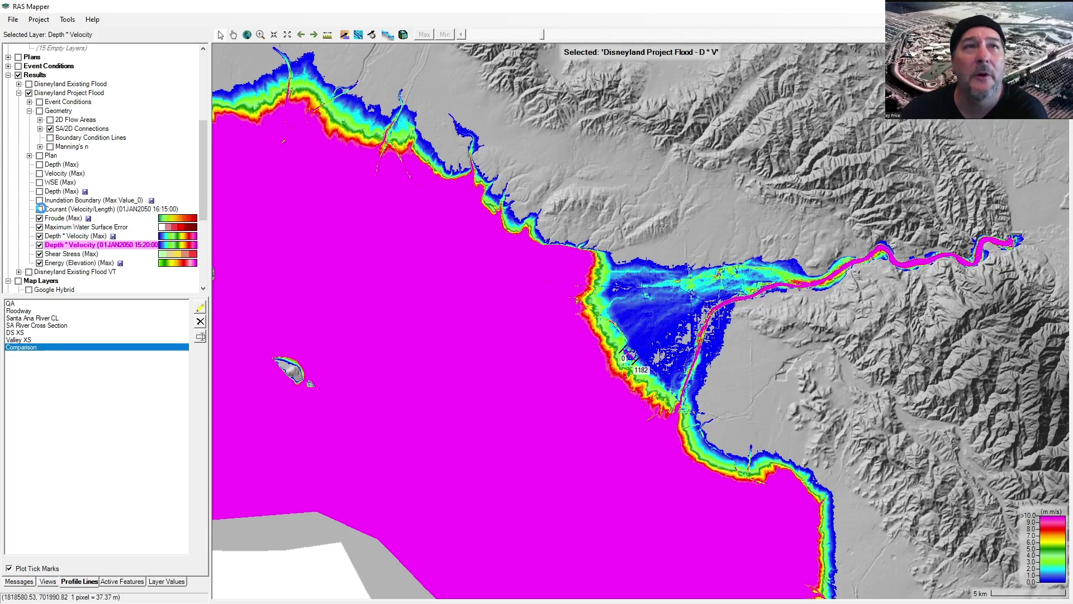
pyautogui.click(39, 209)
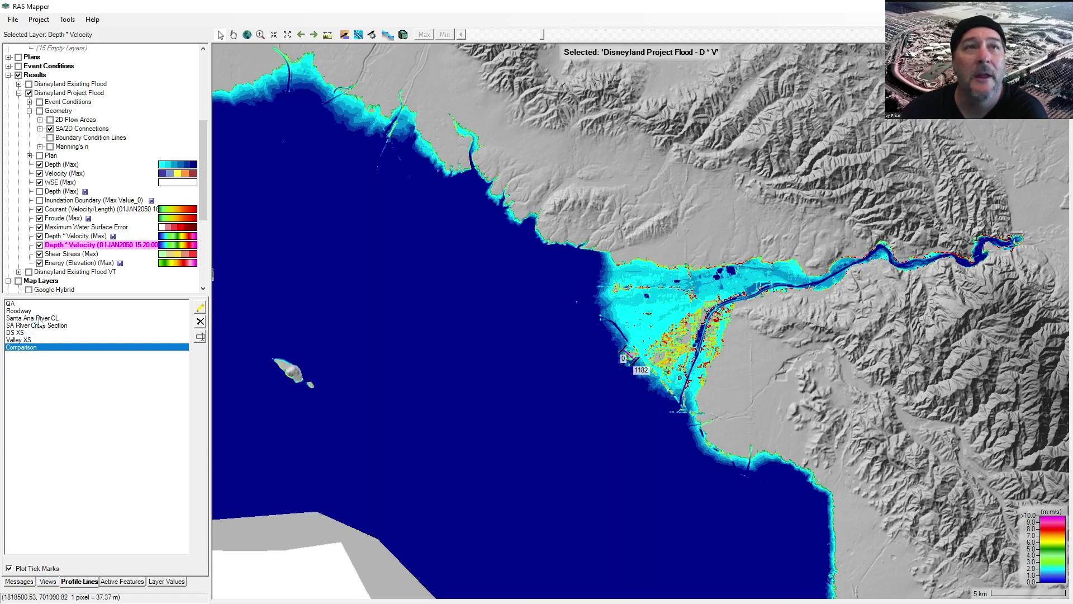
# Step: Review which result variables can be plotted as a detailed profile along the Santa Ana River CL profile line
pyautogui.click(38, 317)
pyautogui.rightClick(38, 317)
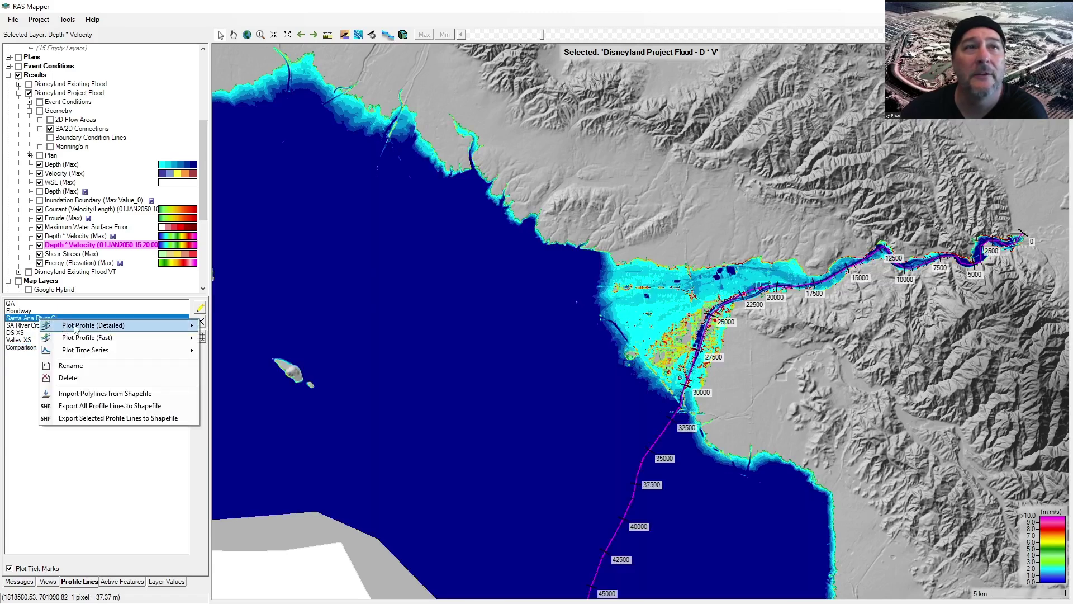
pyautogui.moveTo(74, 328)
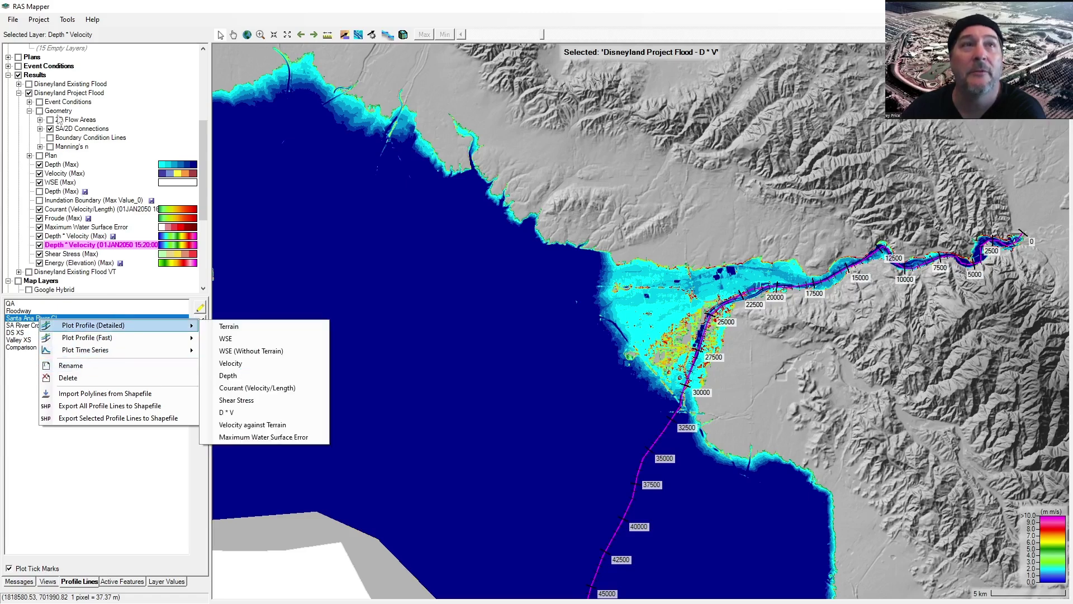
pyautogui.click(38, 75)
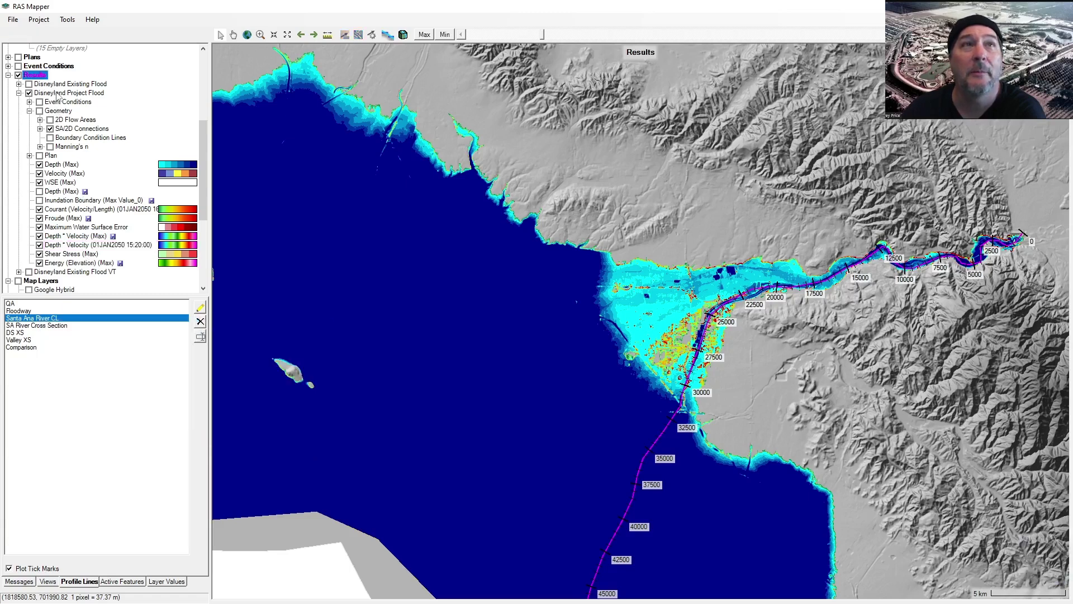
# Step: Review the RASter Calculator scripts offered for a new calculated layer on Disneyland Project Flood, then close the calculator
pyautogui.click(58, 94)
pyautogui.rightClick(57, 93)
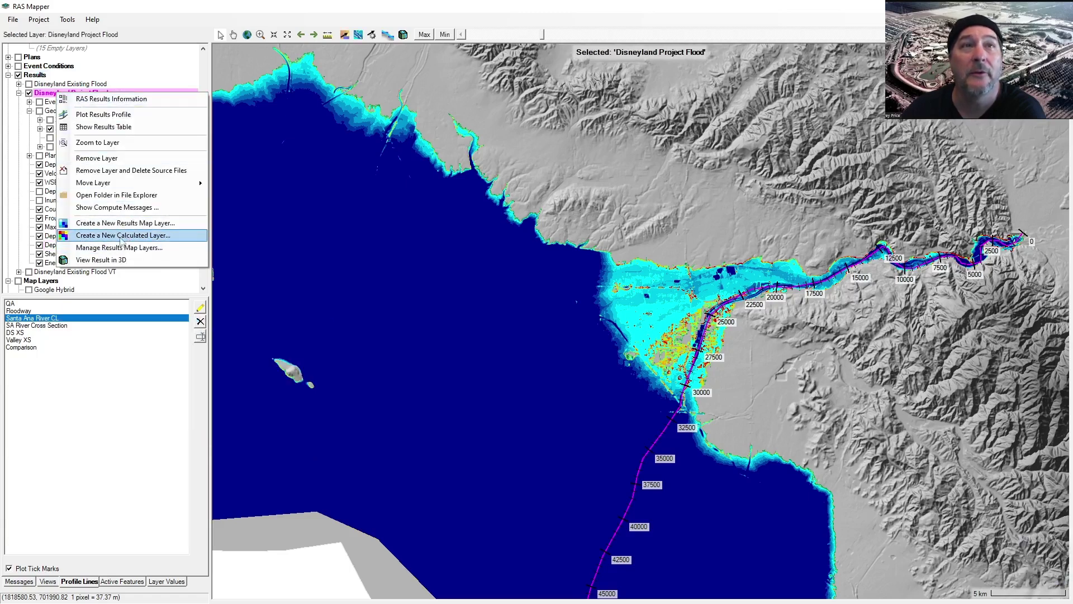
pyautogui.click(121, 236)
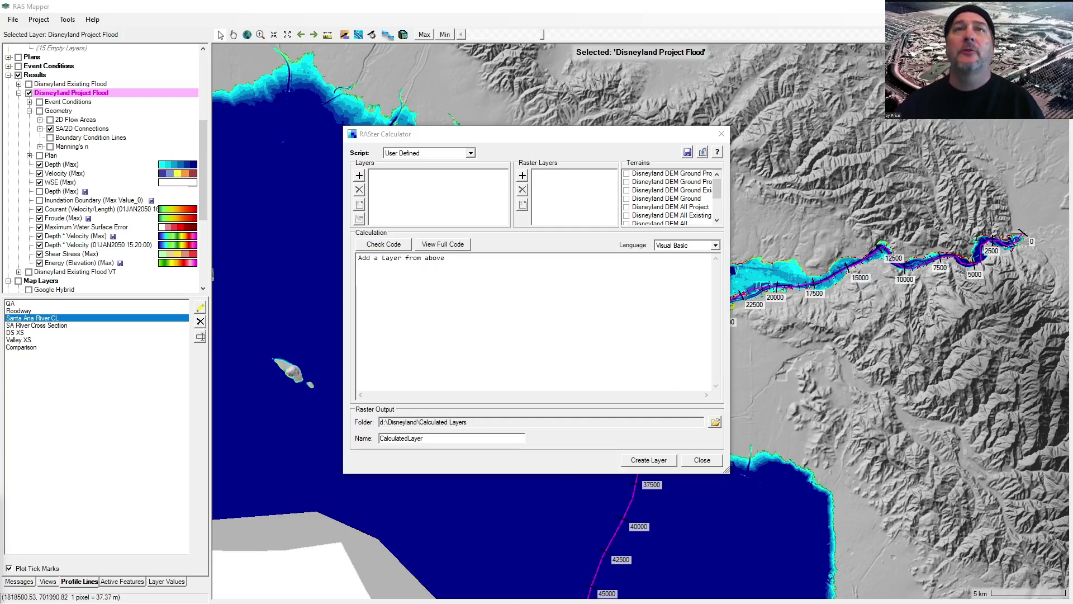
pyautogui.click(471, 154)
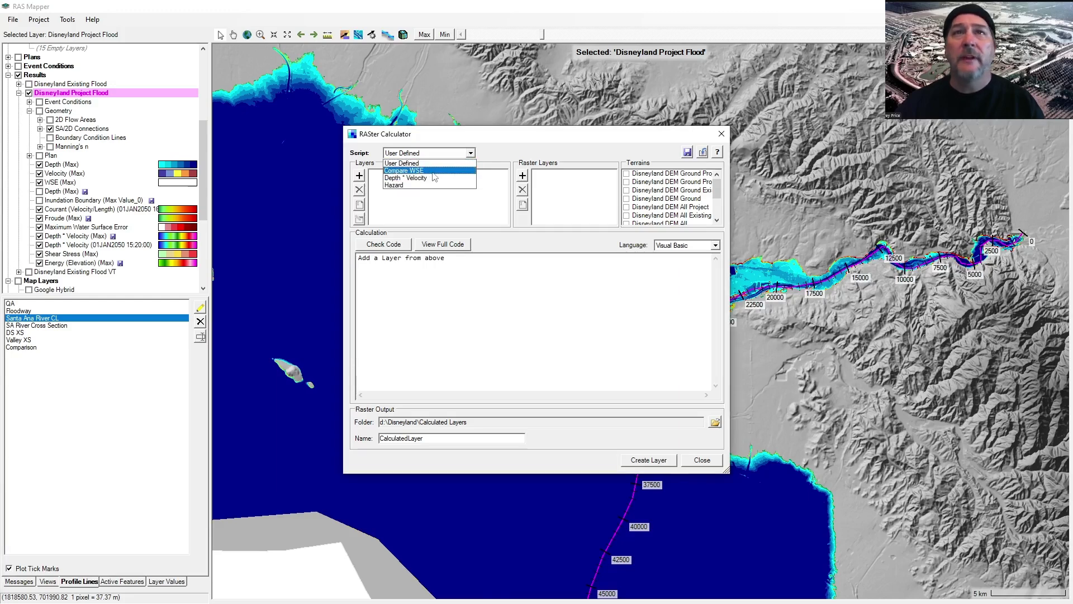
pyautogui.click(519, 154)
pyautogui.click(702, 460)
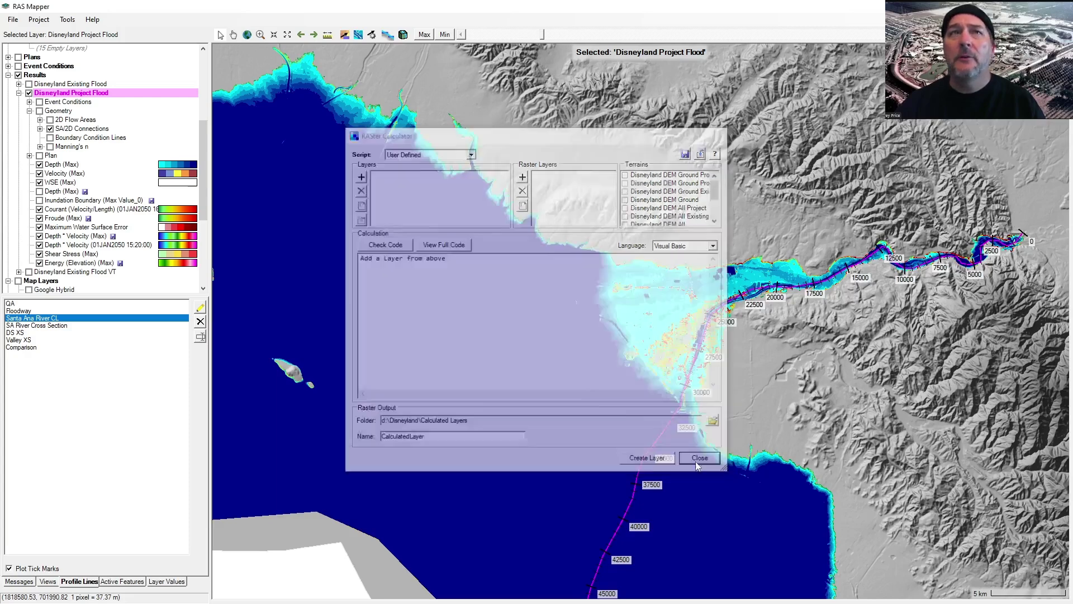
# Step: Move the Disneyland Project Flood layer above Disneyland Existing Flood in the results list
pyautogui.rightClick(79, 97)
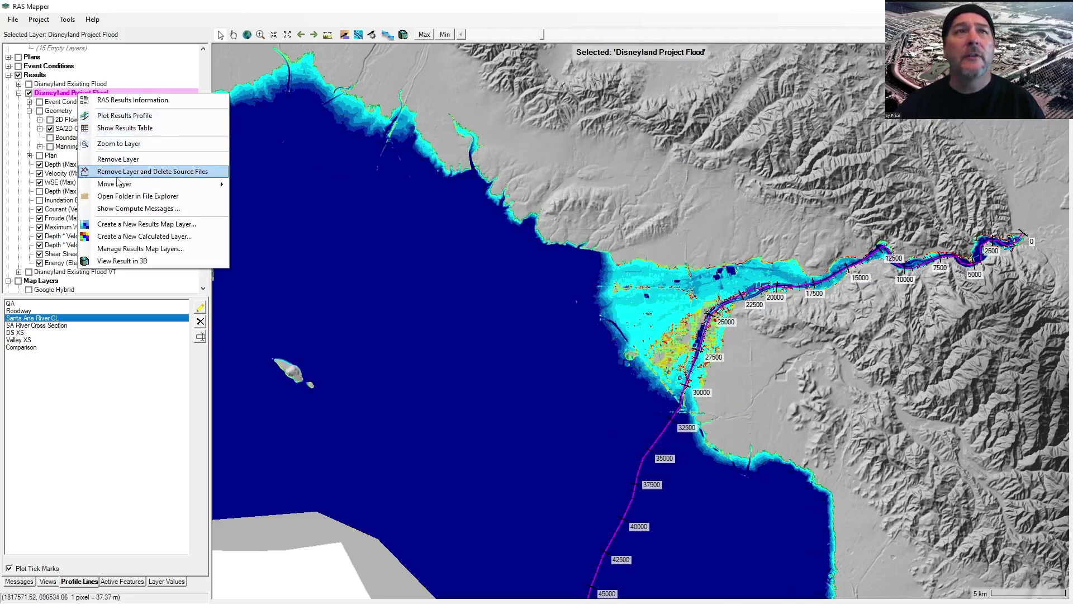
pyautogui.moveTo(171, 186)
pyautogui.click(267, 190)
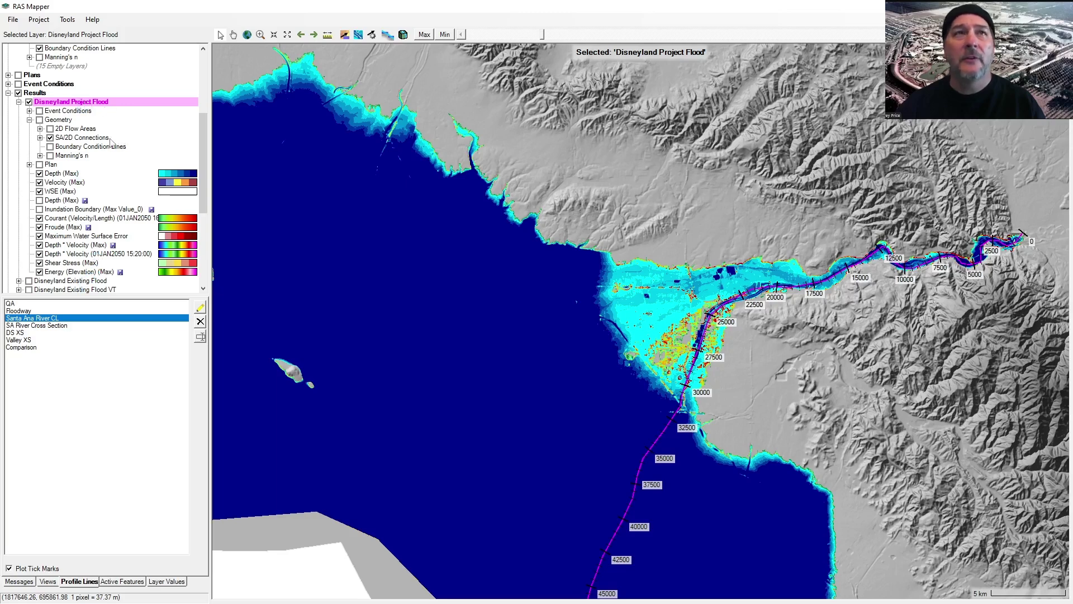
# Step: Try to create a calculated layer for Disneyland Project Flood named WSELAfflux, using the Compare WSE script with its default terrains
pyautogui.rightClick(47, 95)
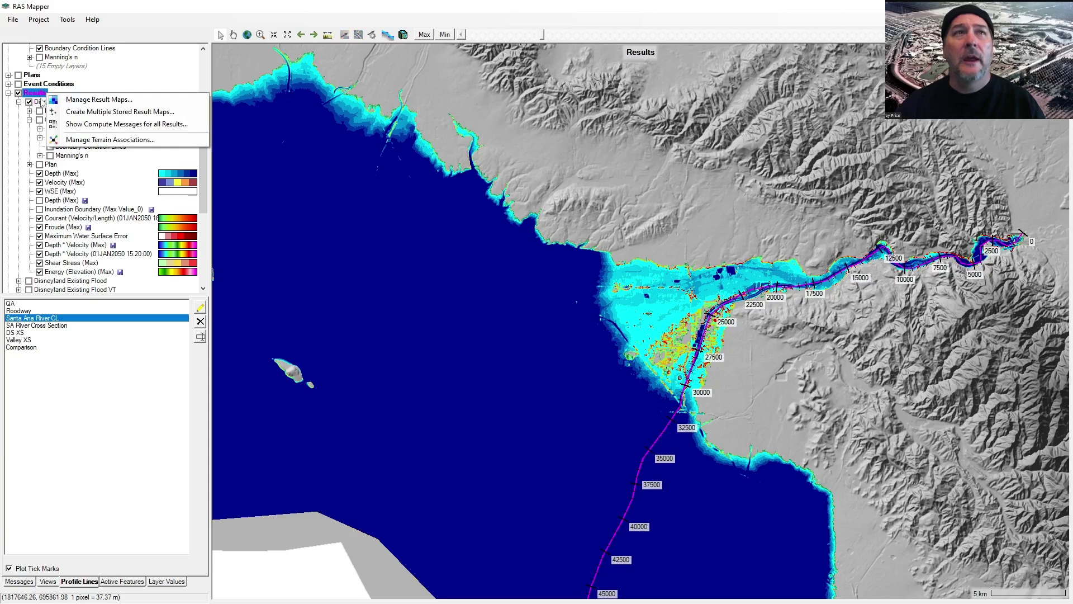
pyautogui.rightClick(43, 101)
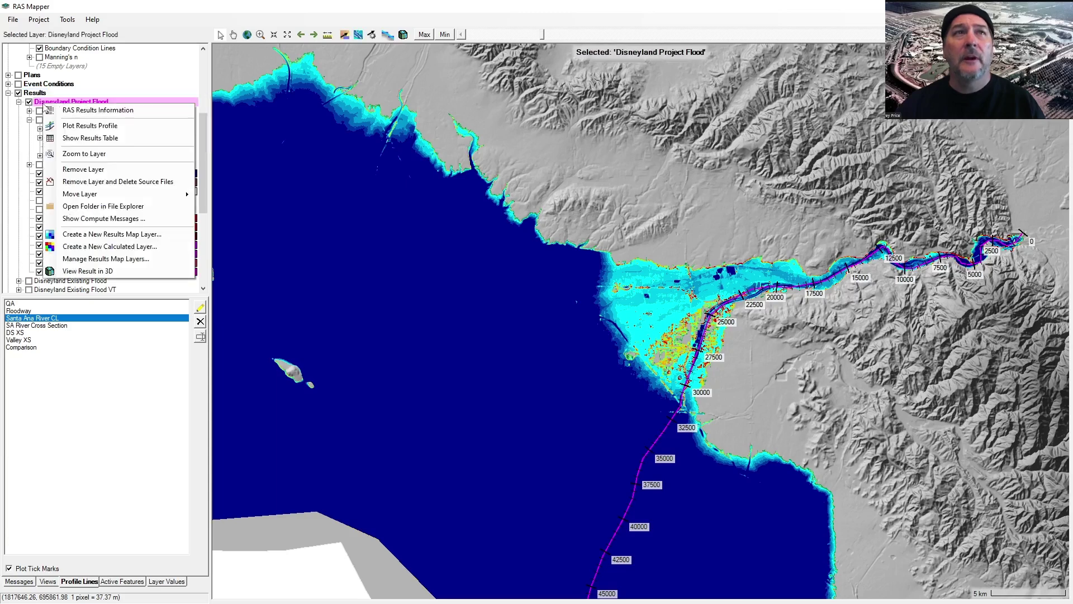
pyautogui.click(118, 249)
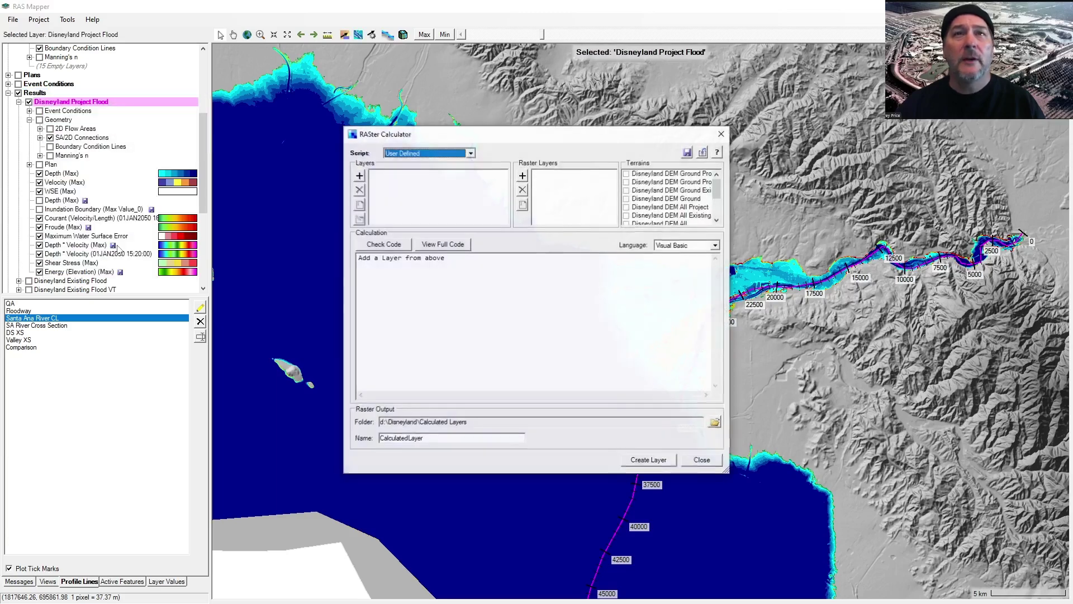
pyautogui.click(470, 155)
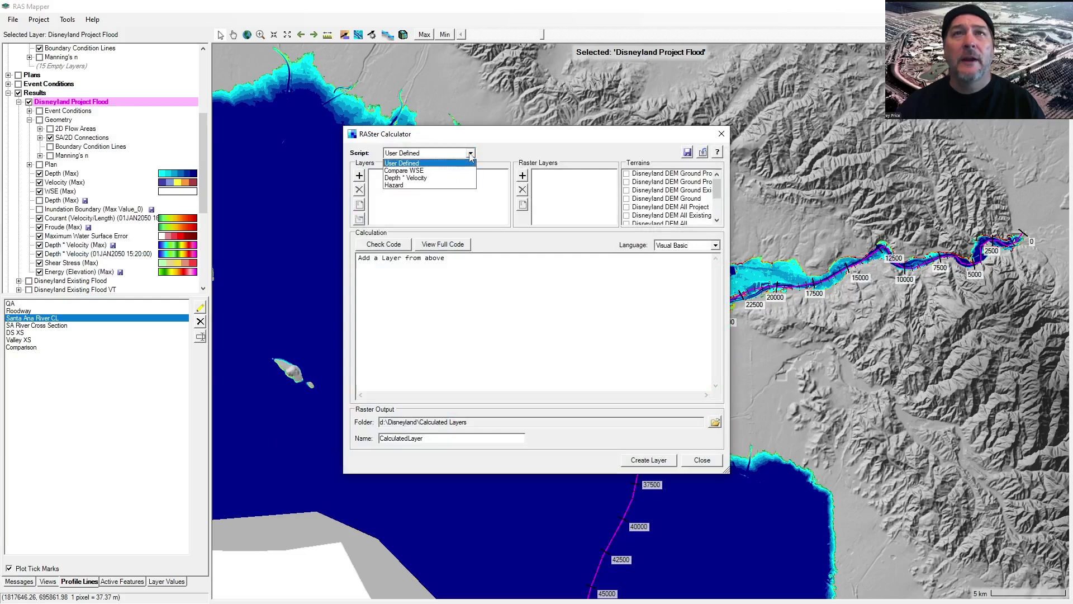
pyautogui.click(439, 173)
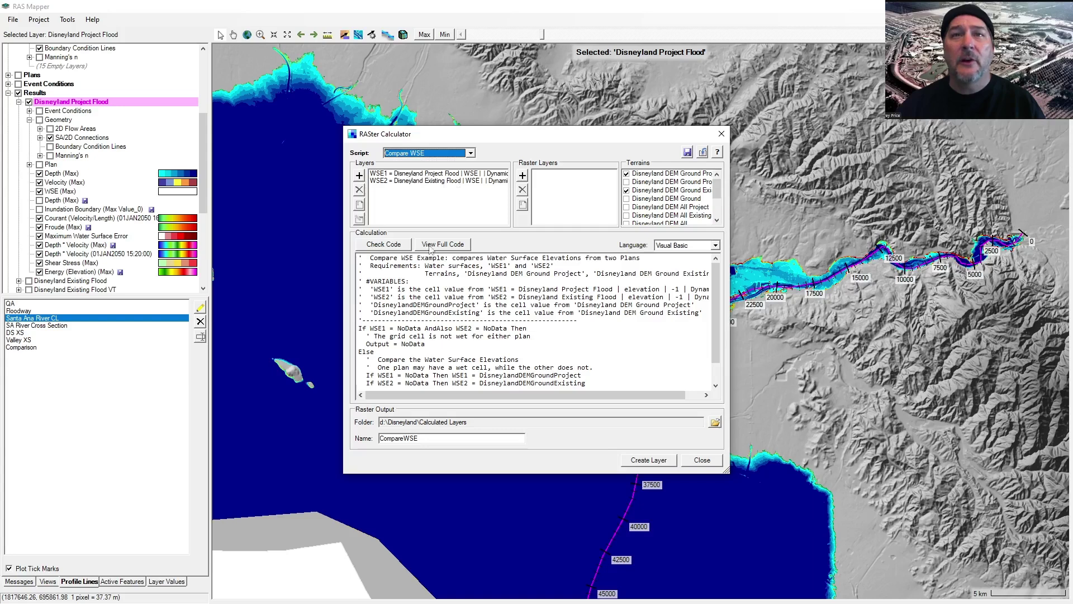
pyautogui.doubleClick(421, 438)
pyautogui.write('Afflux')
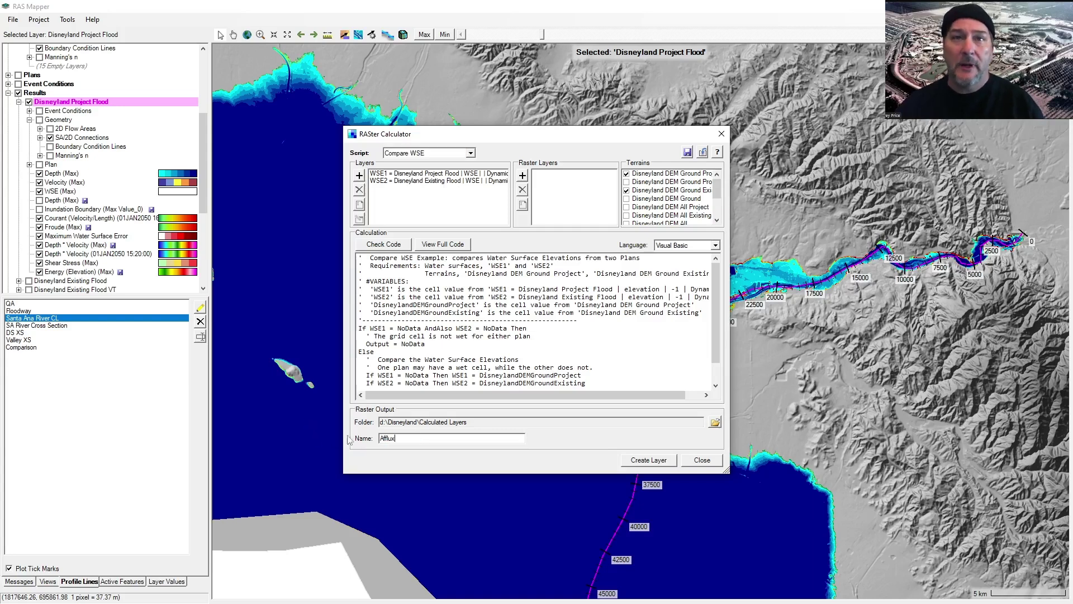
pyautogui.write('WSEL')
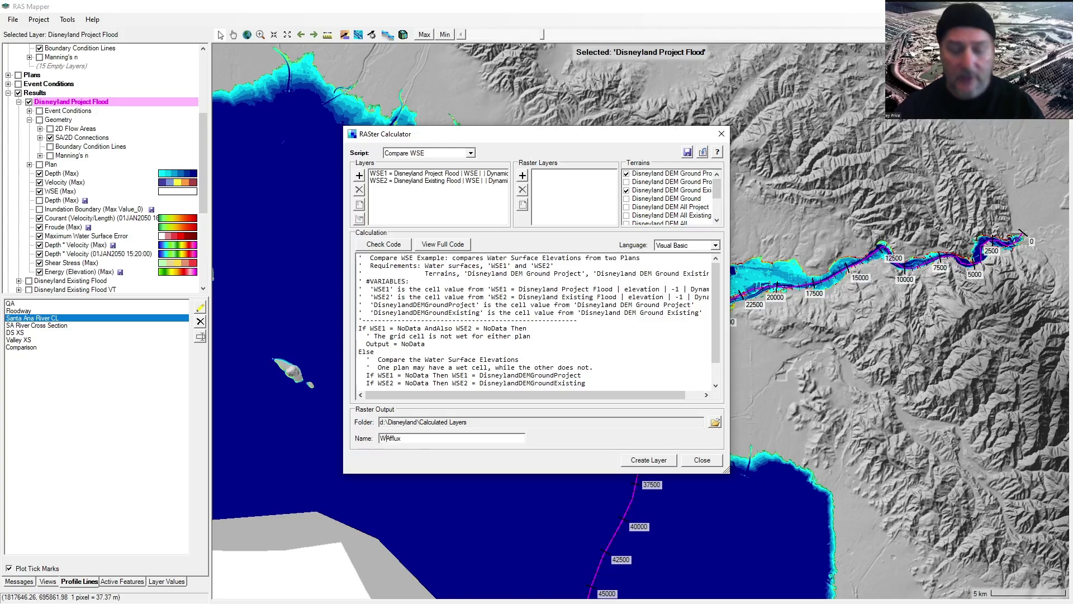
pyautogui.click(654, 462)
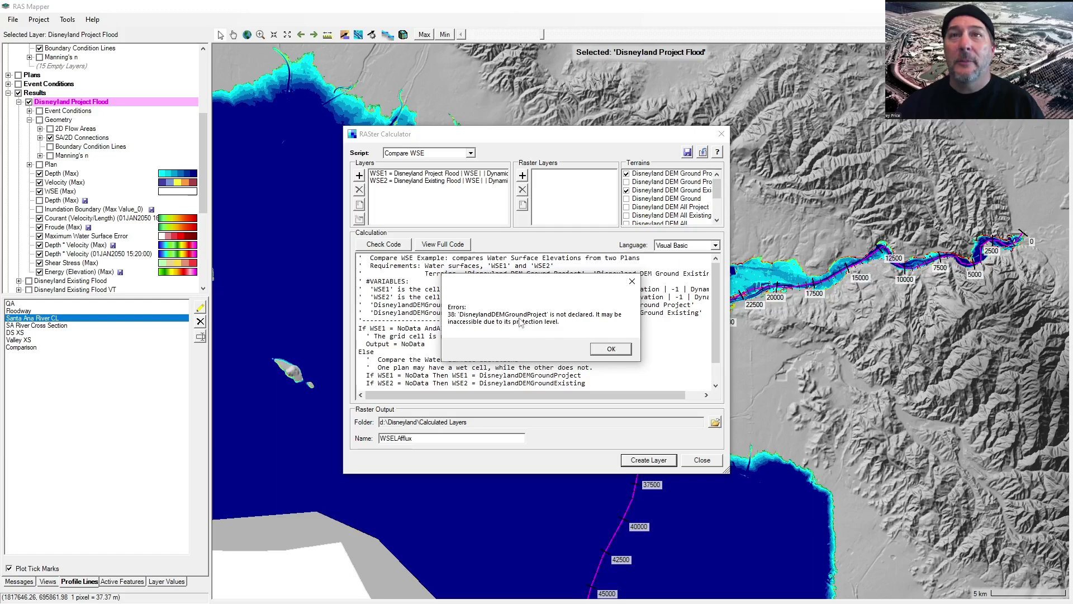
pyautogui.click(613, 350)
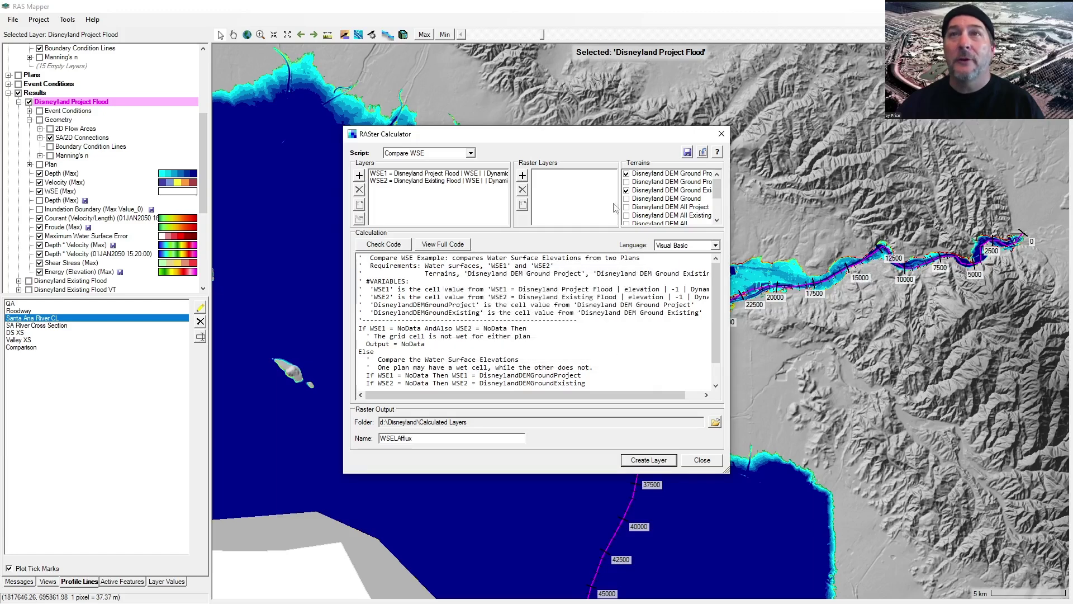
# Step: Replace the first checked project ground terrain with the second Disneyland DEM Ground Project entry and create the WSELAfflux layer
pyautogui.click(627, 175)
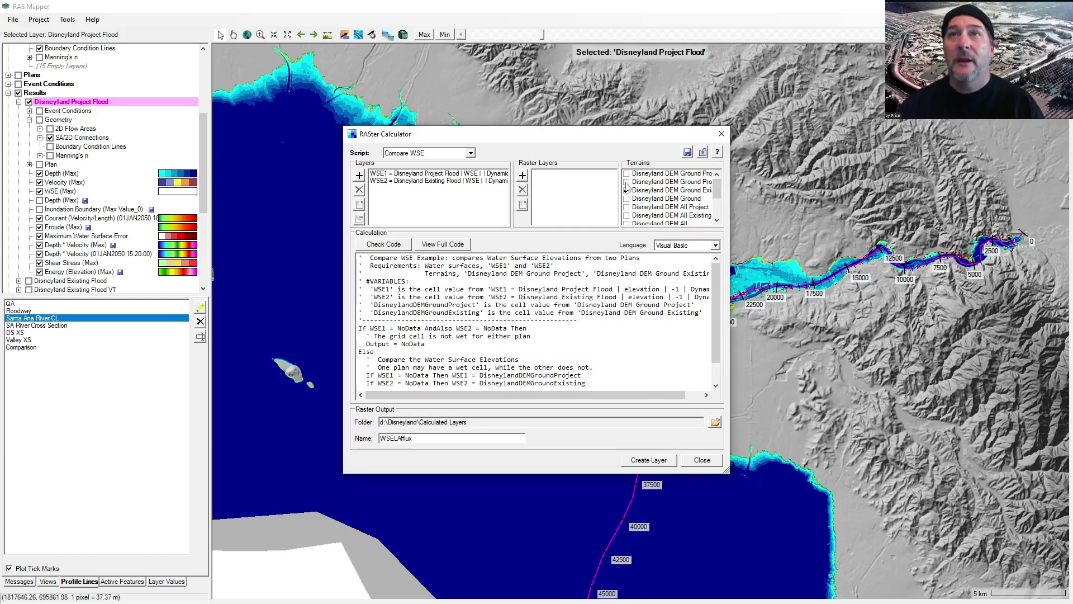
pyautogui.click(638, 183)
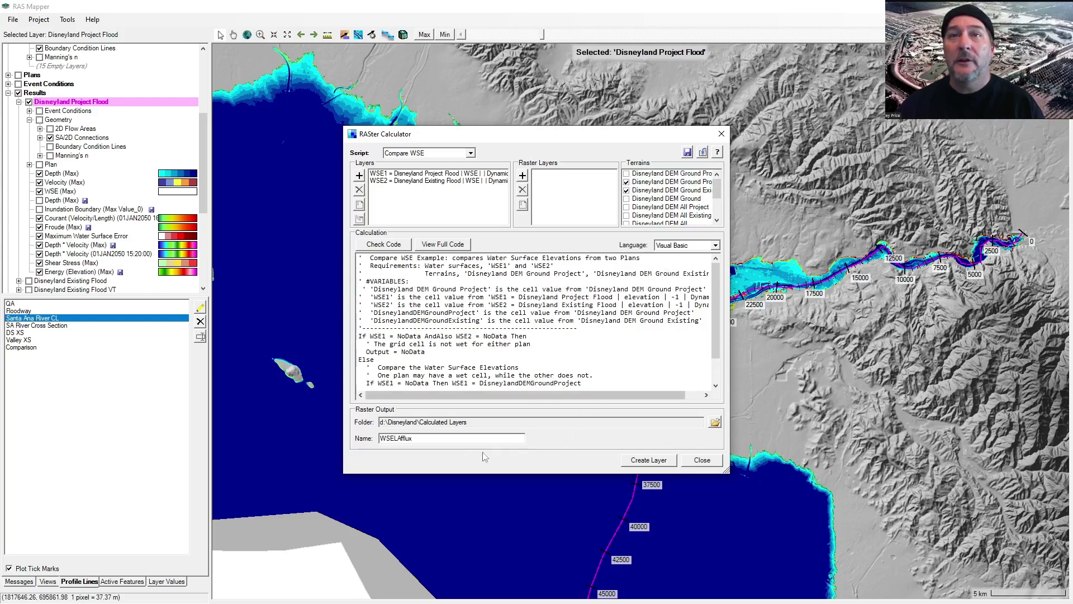
pyautogui.click(648, 459)
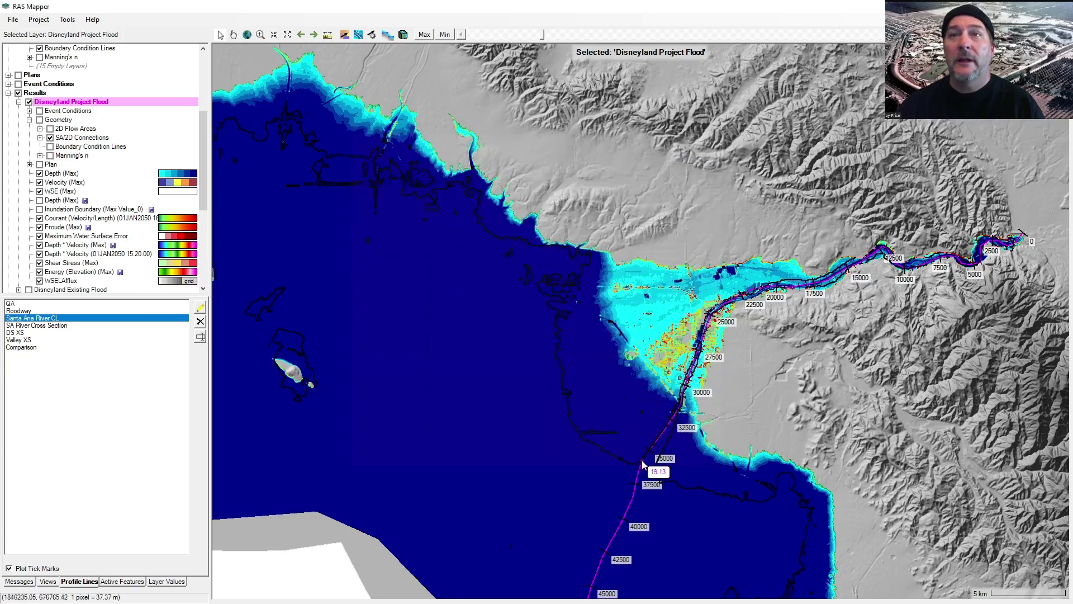
# Step: Hide the Energy, Shear Stress, Depth * Velocity, Maximum Water Surface Error, Froude, Courant, WSE, Velocity and Depth maps, leaving only WSELAfflux
pyautogui.click(39, 272)
pyautogui.click(39, 263)
pyautogui.click(39, 253)
pyautogui.click(39, 245)
pyautogui.click(39, 236)
pyautogui.click(39, 227)
pyautogui.click(39, 217)
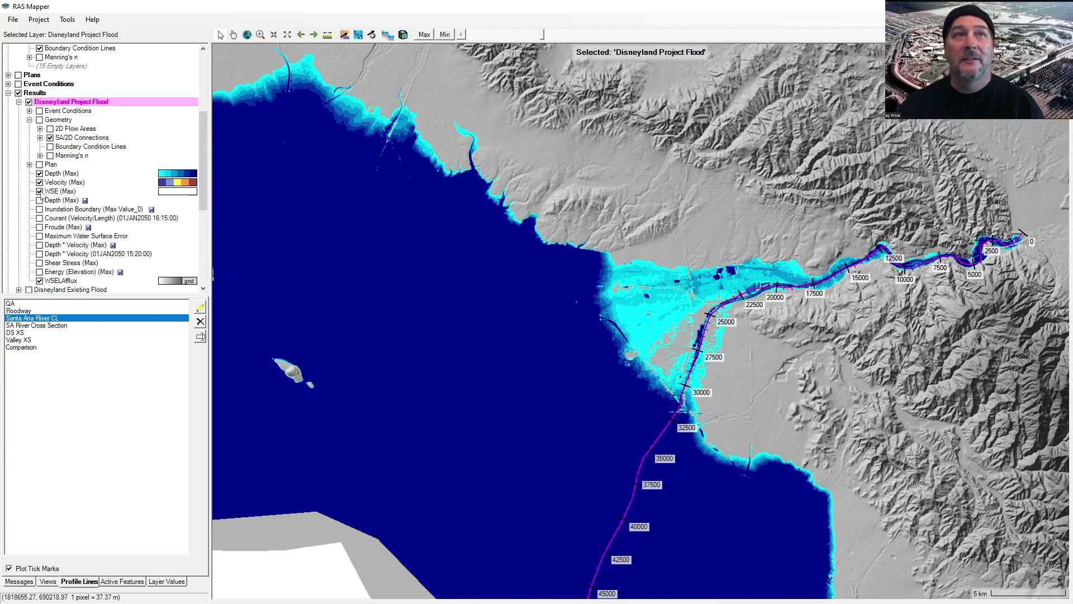
pyautogui.click(40, 191)
pyautogui.click(39, 183)
pyautogui.click(39, 174)
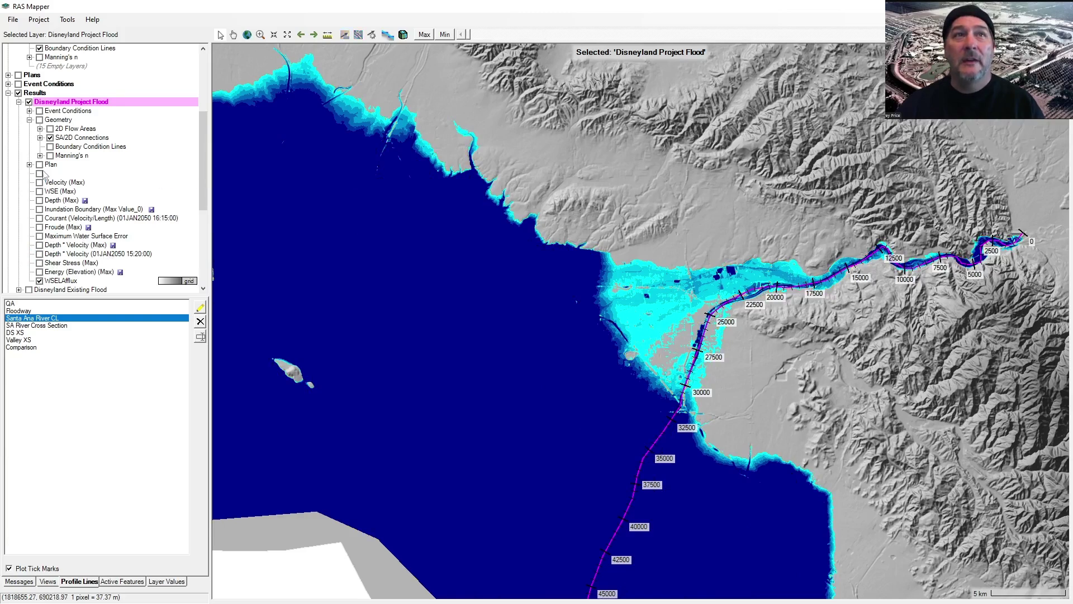
# Step: Display WSELAfflux for the maximum profile and inspect its values around the ring levee at Disneyland
pyautogui.click(60, 281)
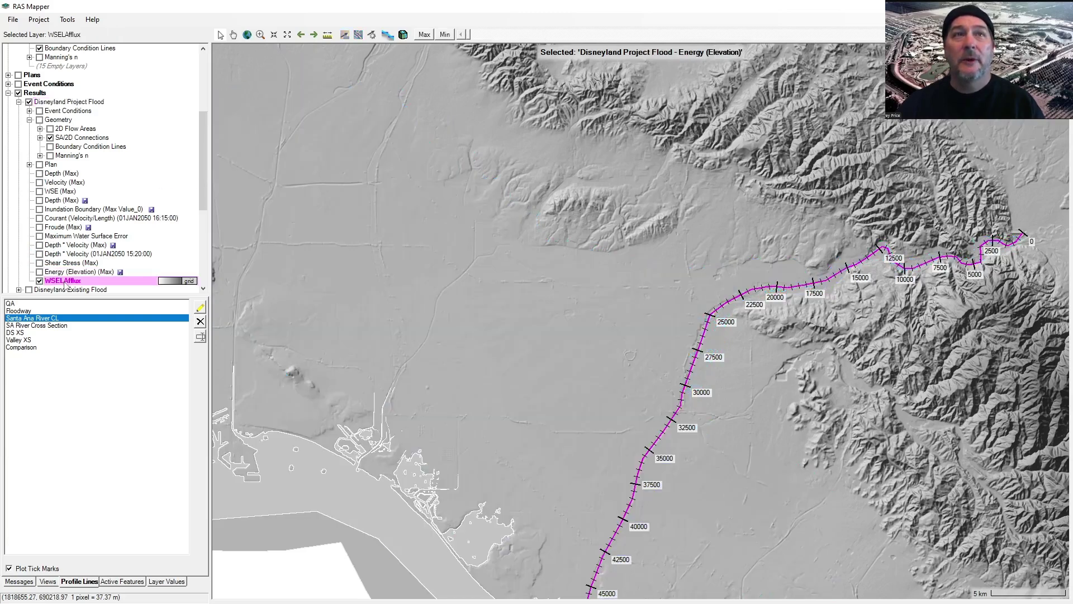
pyautogui.click(424, 35)
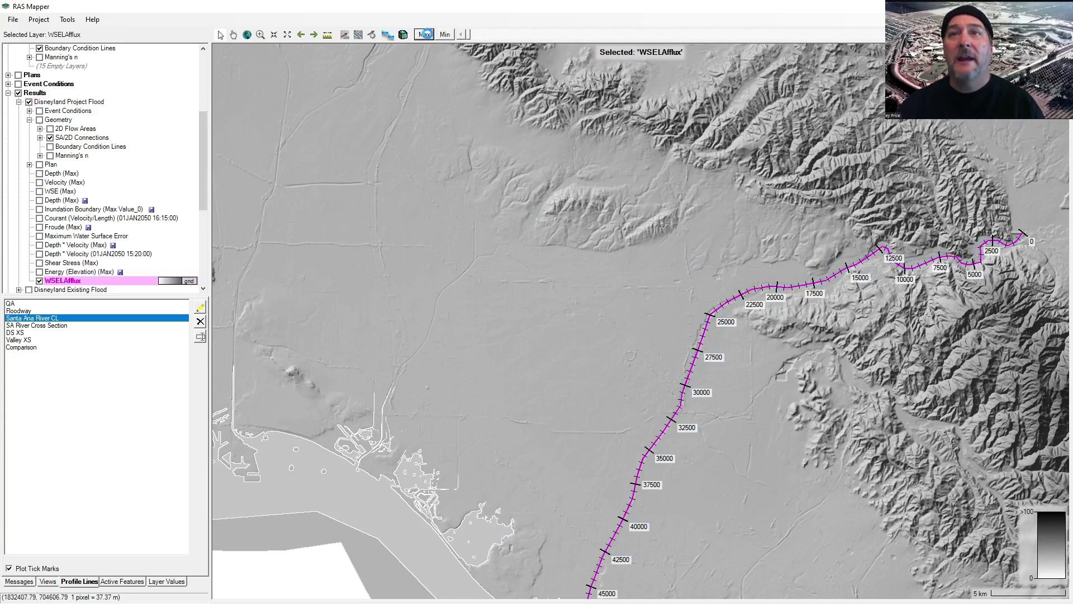
pyautogui.scroll(1, 653, 330)
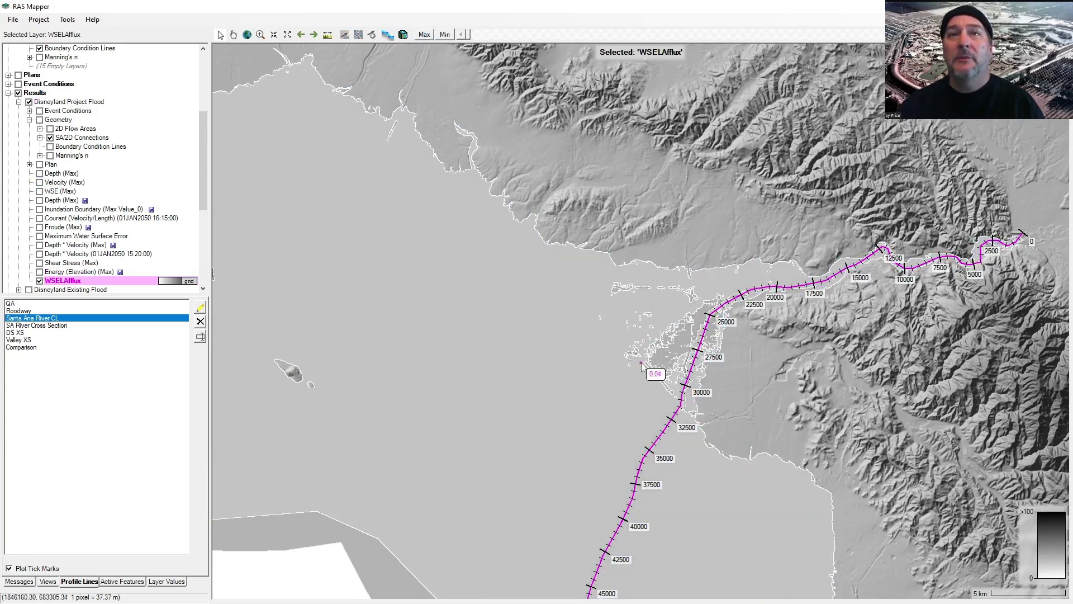
pyautogui.scroll(1, 647, 369)
pyautogui.scroll(2, 647, 369)
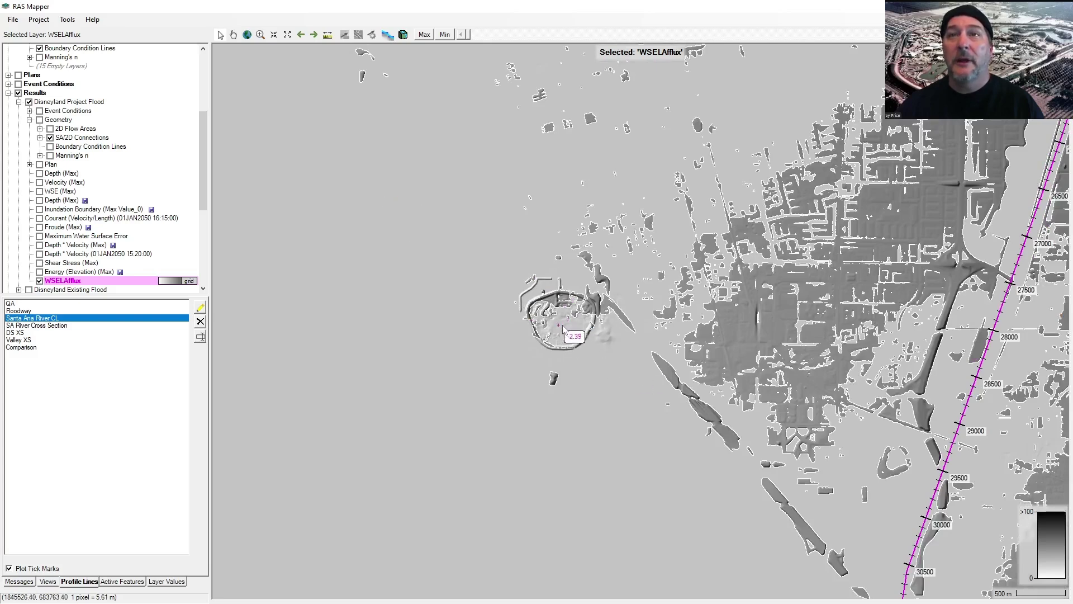
pyautogui.scroll(2, 560, 332)
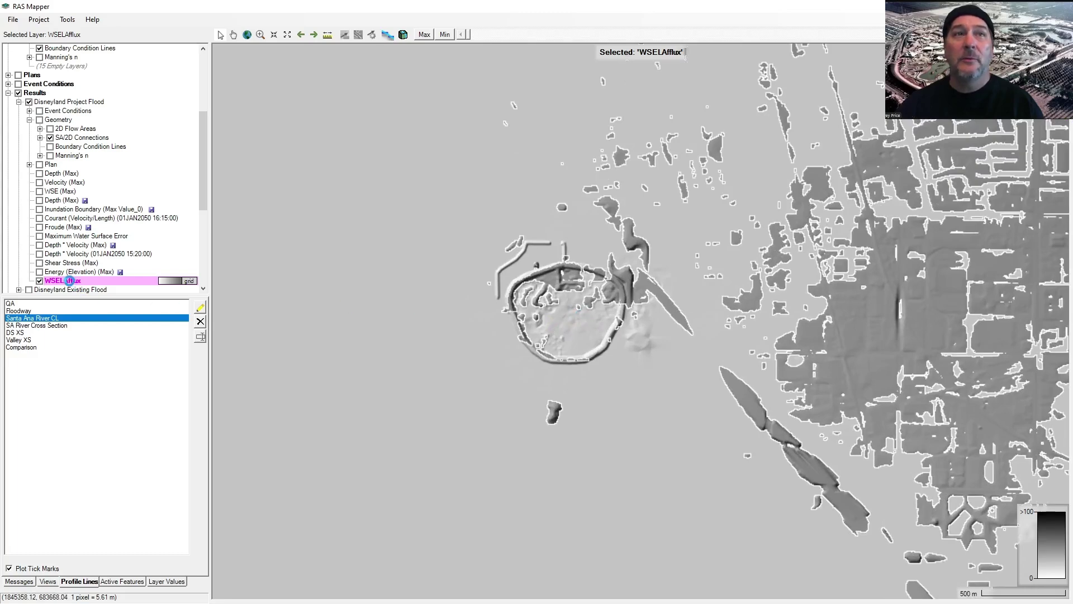
# Step: Choose the user-defined DAF color ramp for the WSELAfflux surface fill
pyautogui.doubleClick(70, 282)
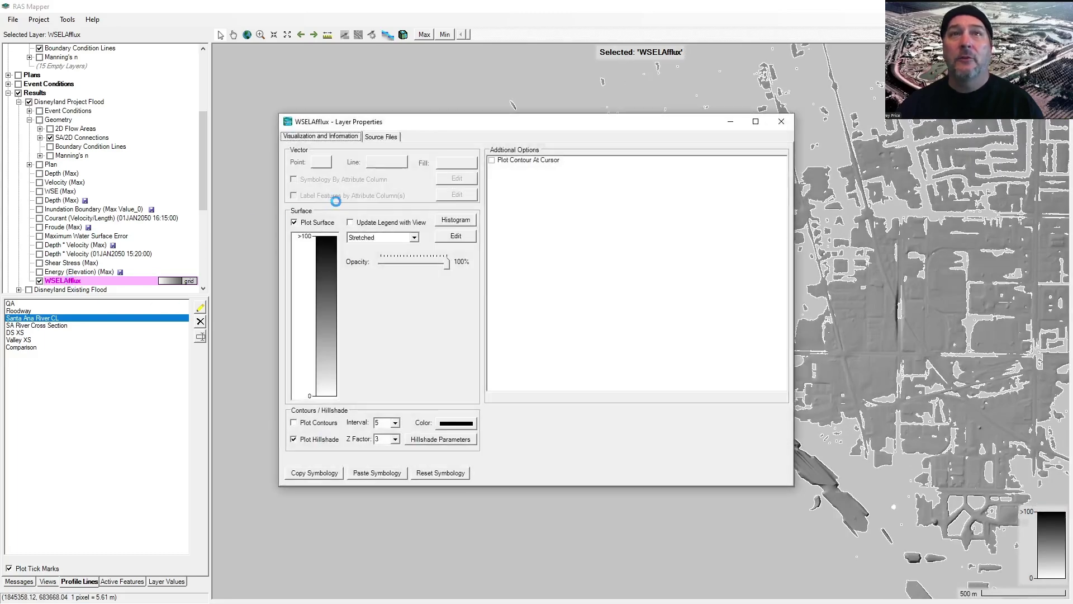
pyautogui.click(323, 284)
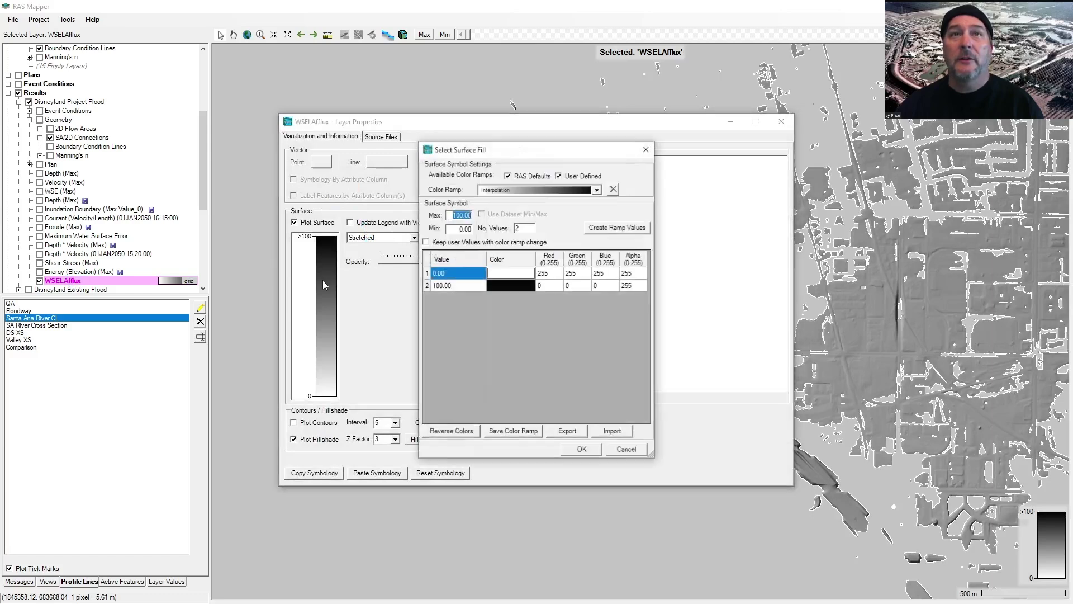
pyautogui.click(597, 190)
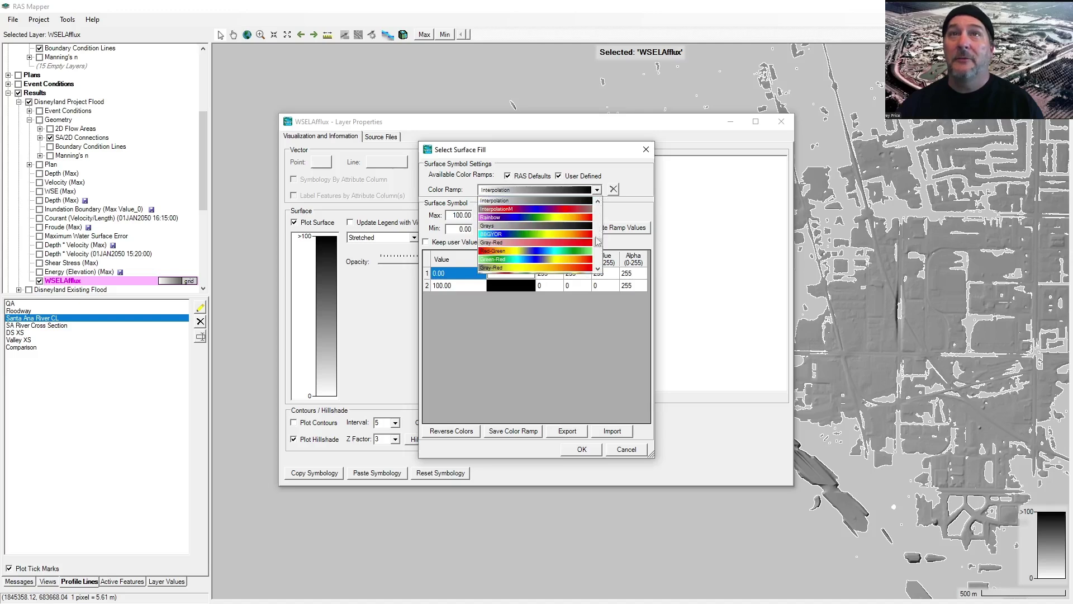
pyautogui.moveTo(600, 246); pyautogui.dragTo(602, 266)
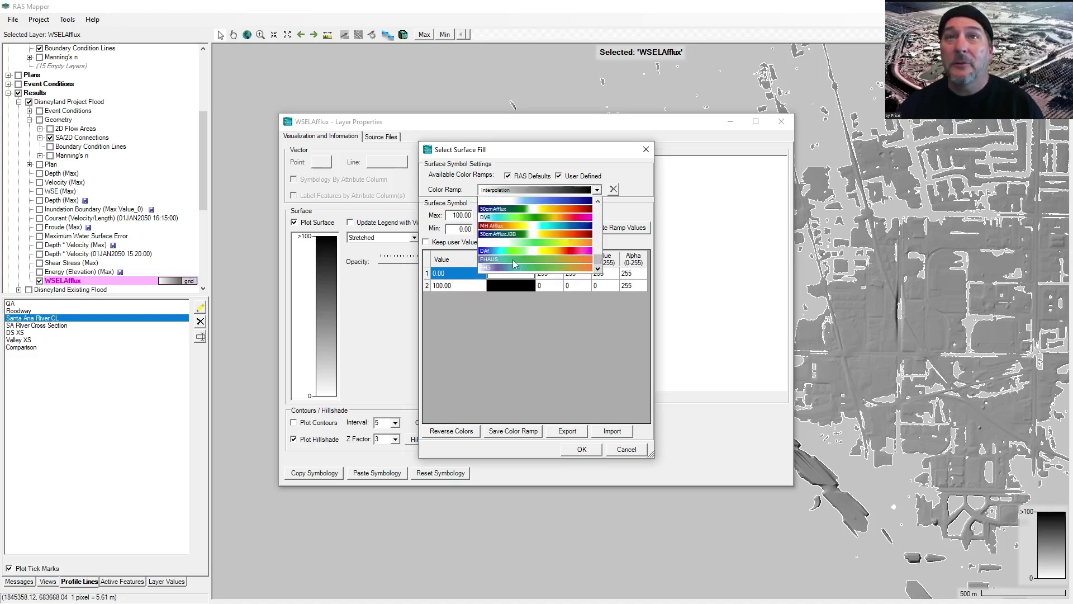
pyautogui.click(540, 250)
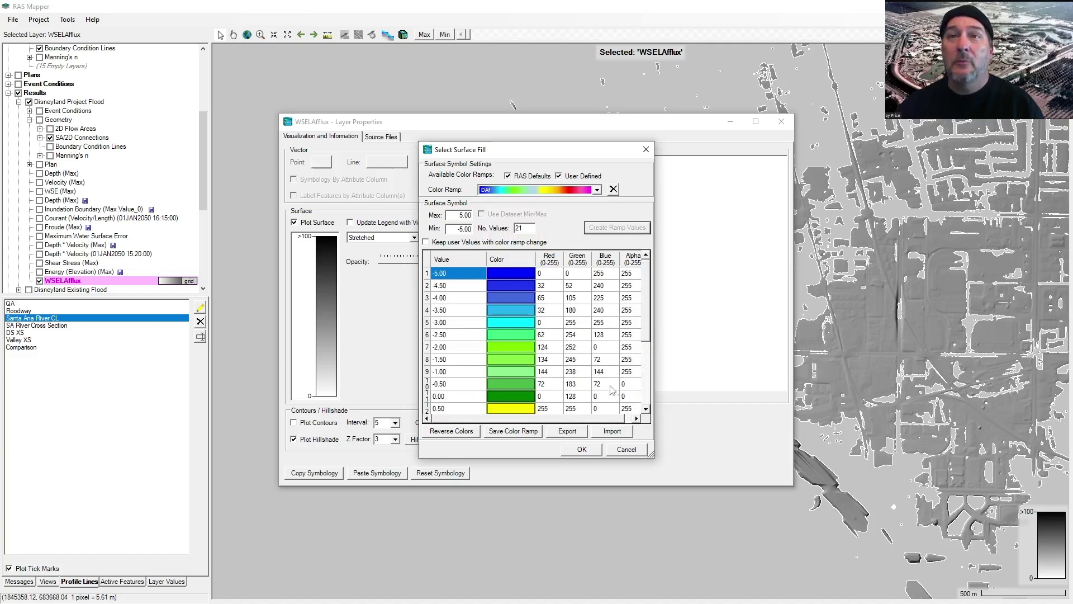
# Step: Set the surface fill range to a maximum of 2 and minimum of -2, regenerate the ramp values and apply them
pyautogui.doubleClick(453, 215)
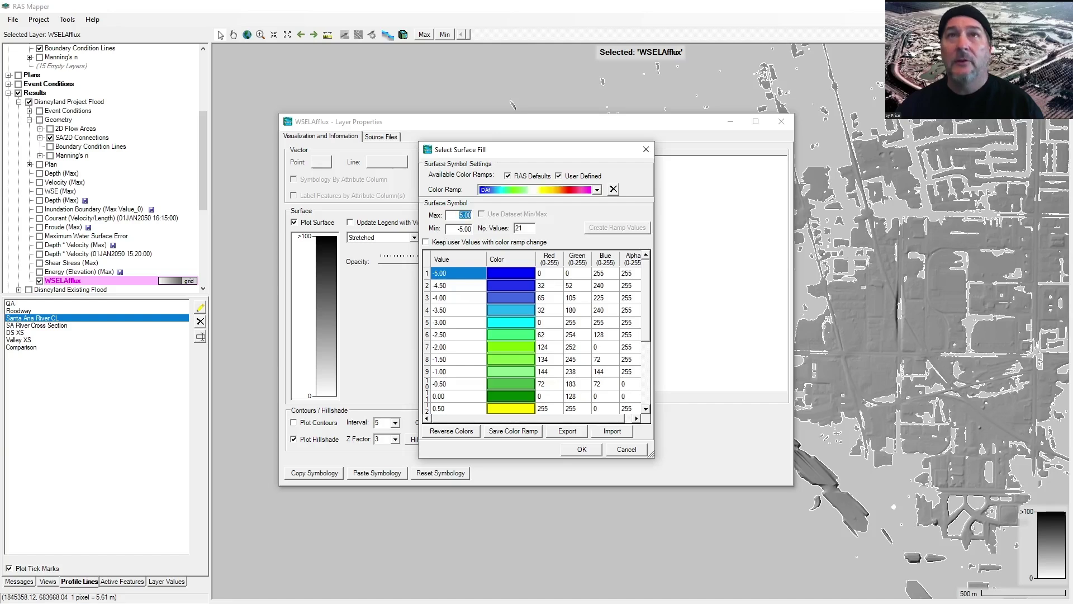
pyautogui.write('2-2')
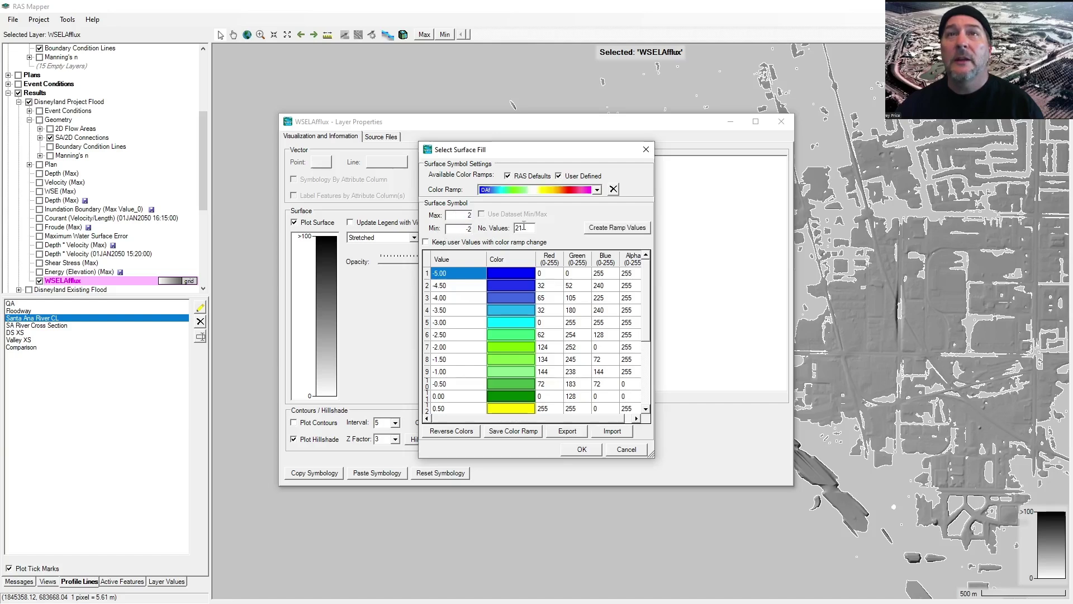
pyautogui.click(599, 230)
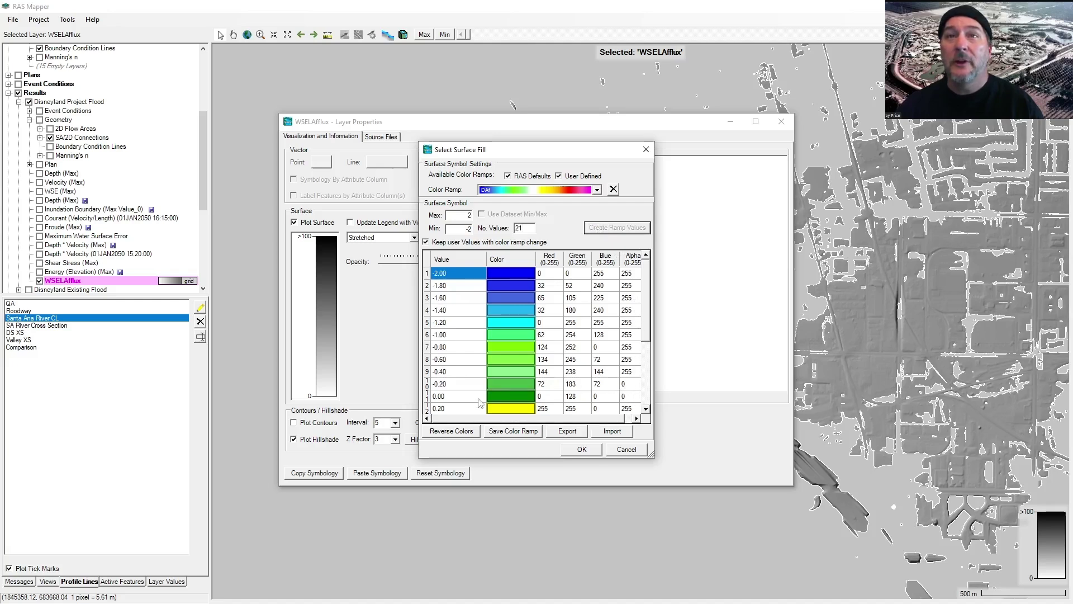
pyautogui.click(584, 451)
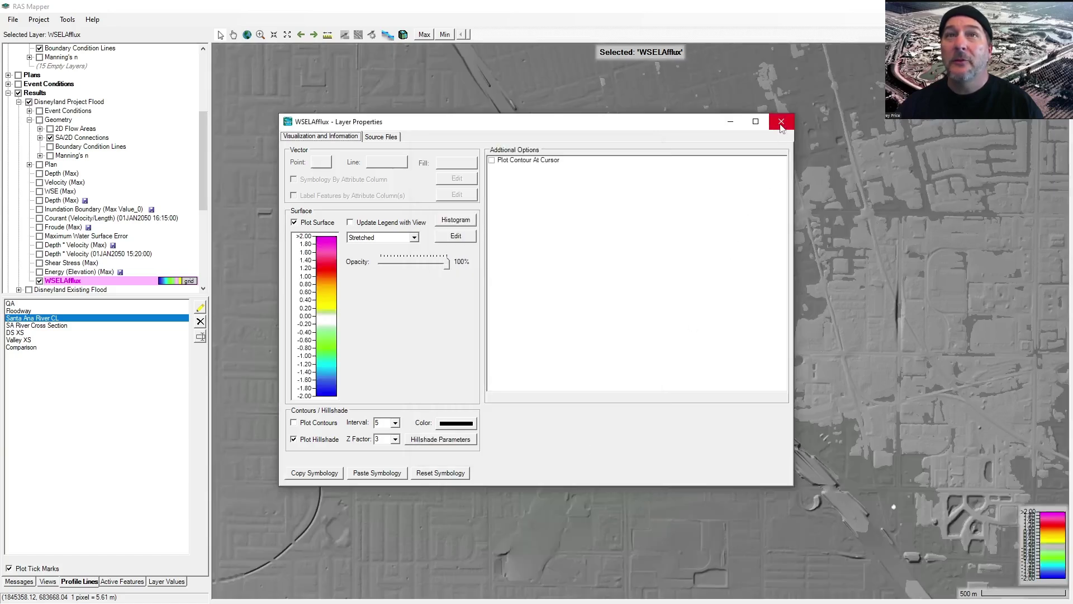
# Step: Switch the WSELAfflux surface from stretched to Discrete coloring and close its layer properties
pyautogui.click(415, 238)
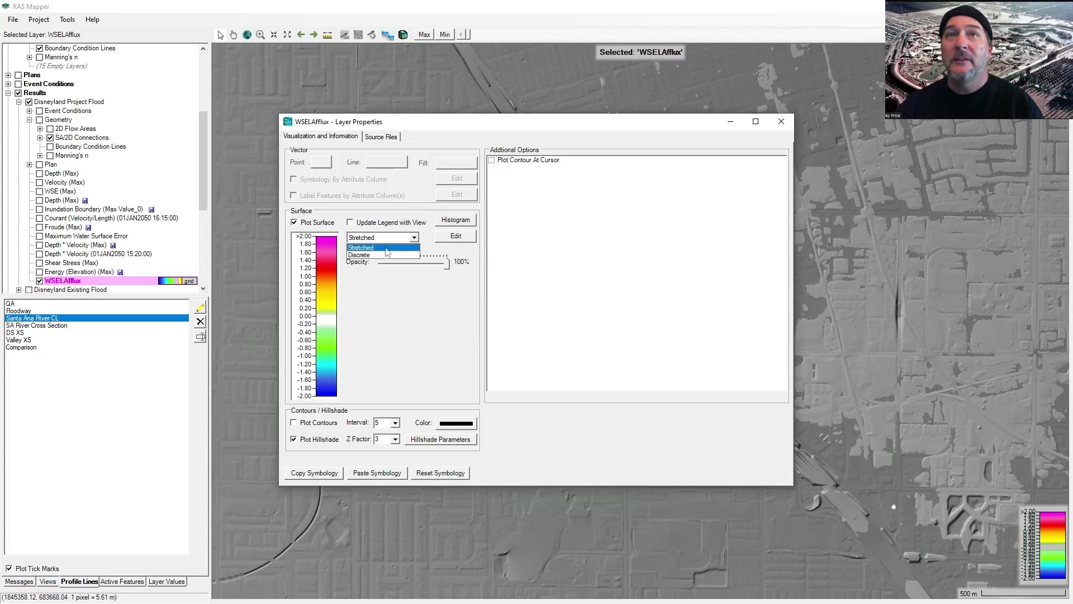
pyautogui.click(380, 251)
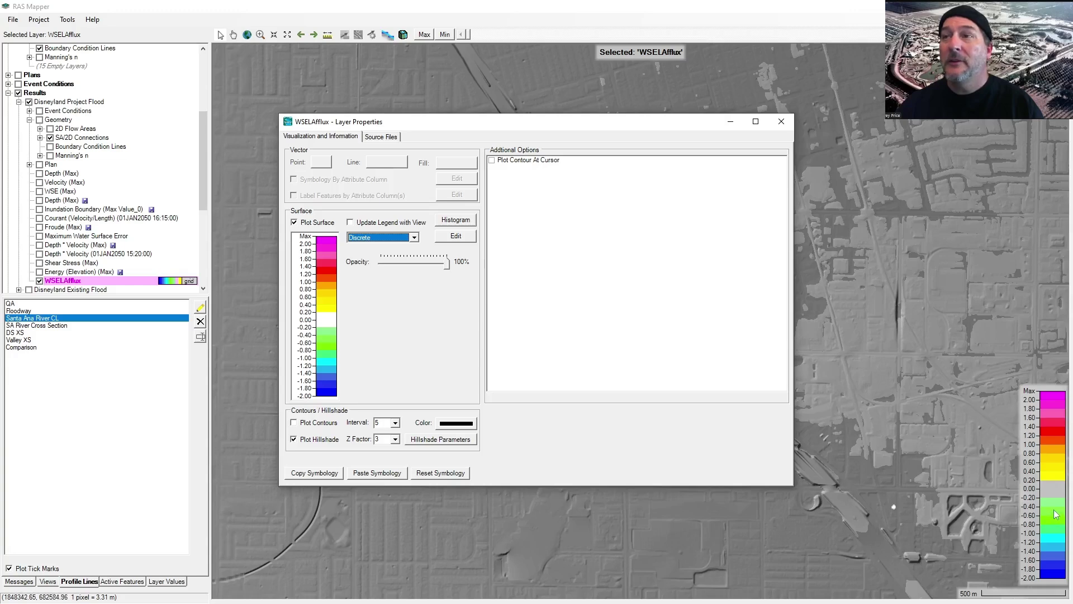
pyautogui.click(782, 122)
# Step: Examine the water surface differences inside the Disneyland ring levee and in the area just east of it
pyautogui.scroll(2, 558, 305)
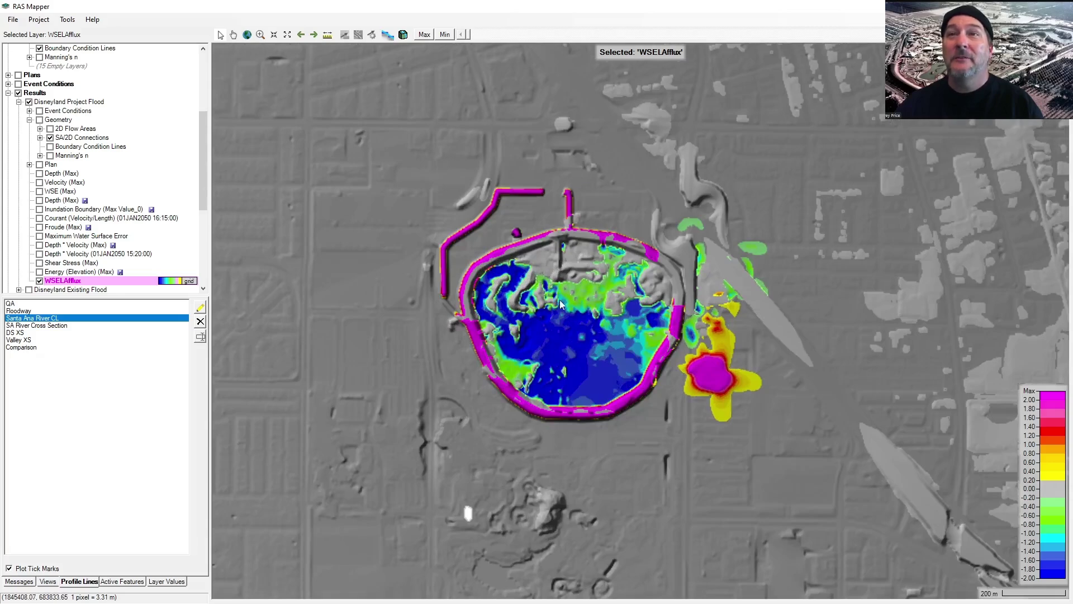
pyautogui.scroll(2, 545, 313)
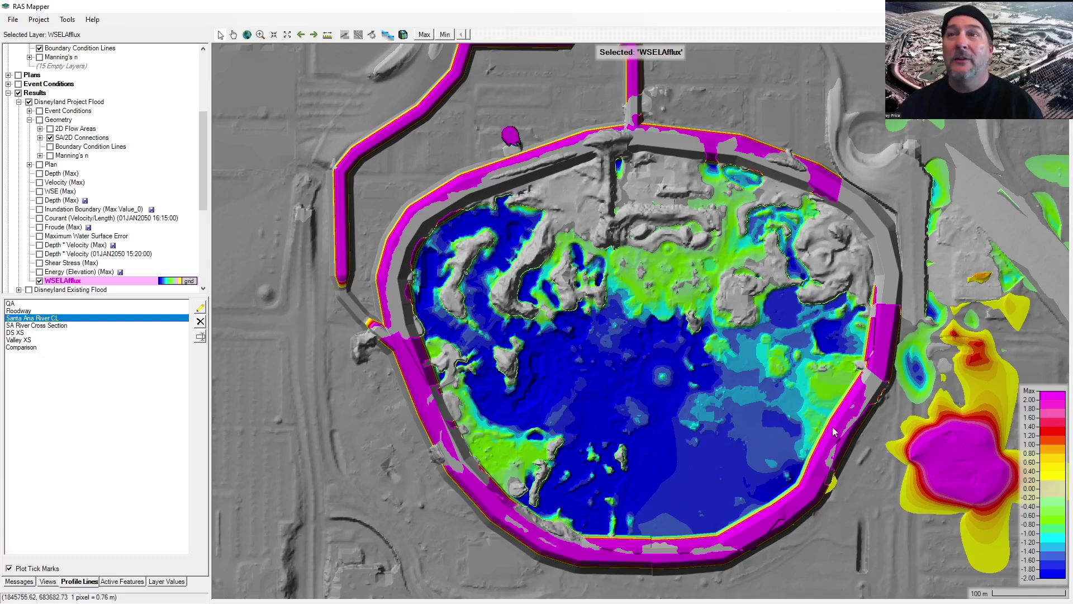
pyautogui.scroll(-1, 606, 320)
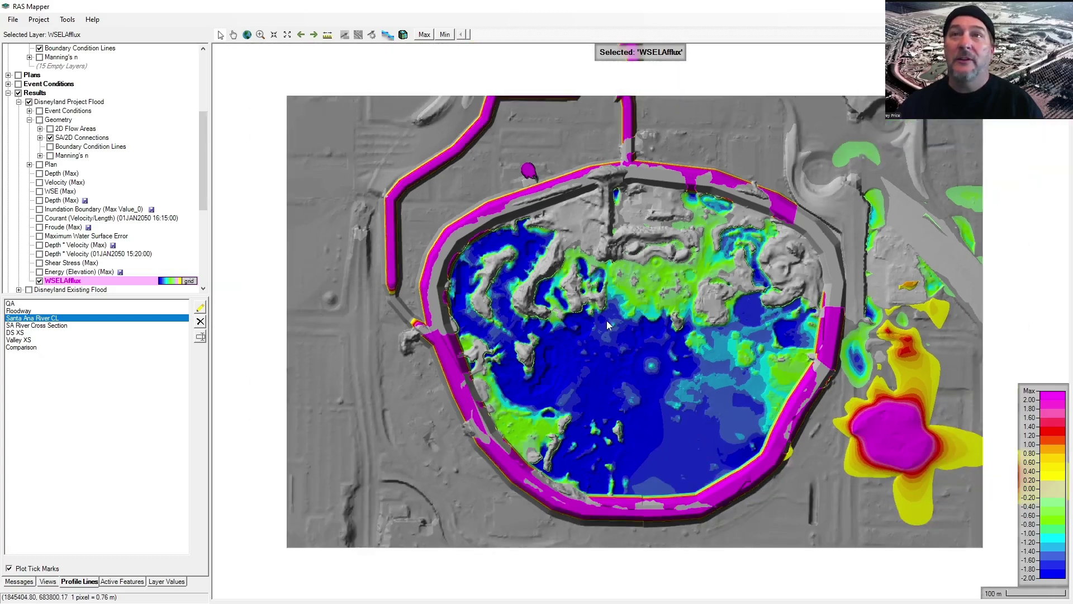
pyautogui.scroll(-1, 608, 320)
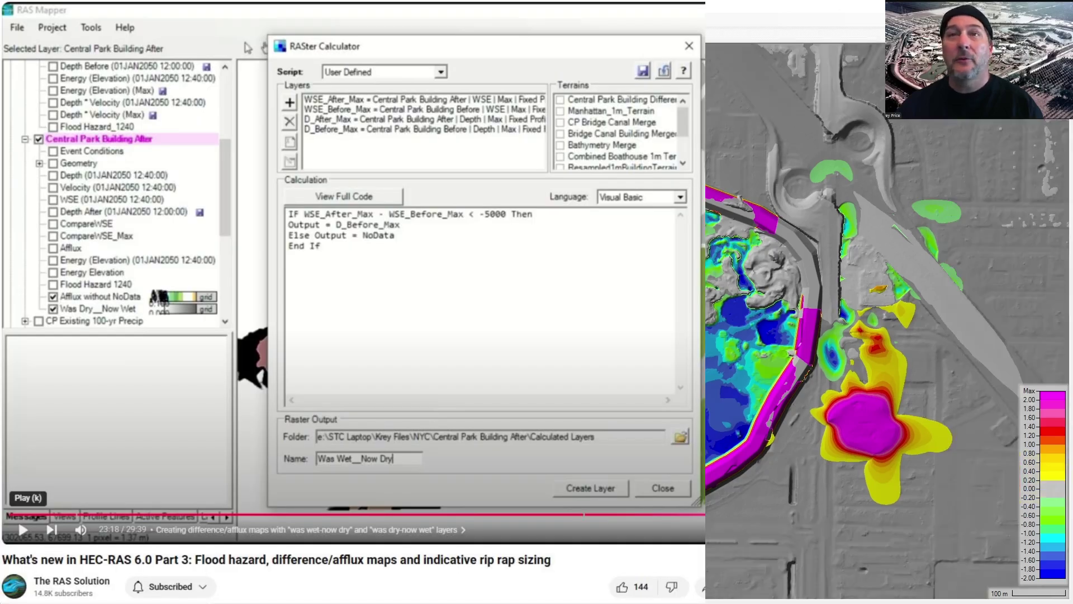
pyautogui.moveTo(608, 321); pyautogui.dragTo(529, 300)
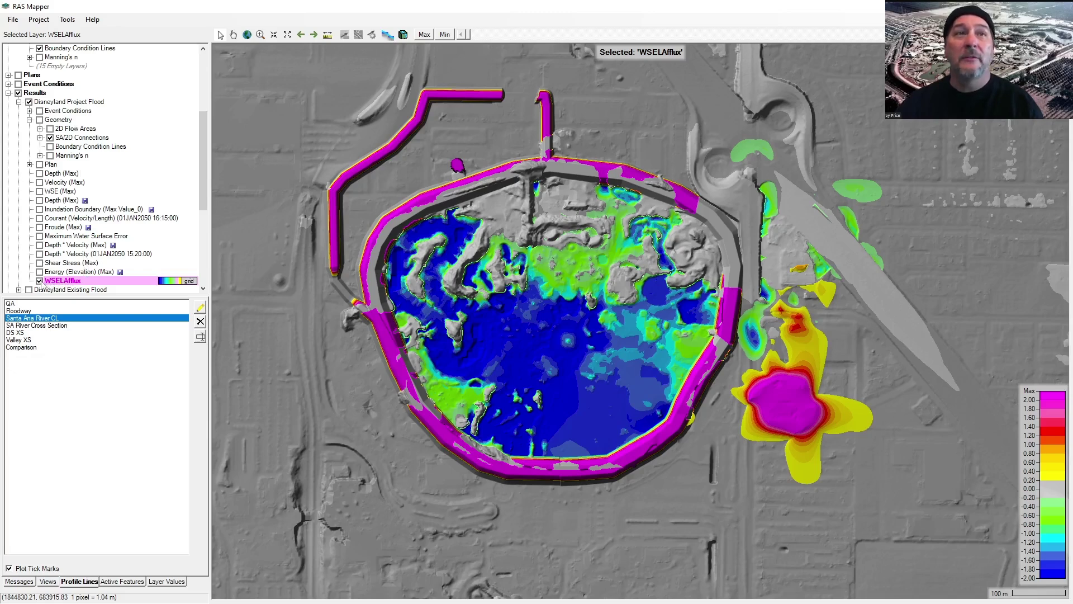
# Step: Start a new calculated layer for the Disneyland Project Flood results, using the User Defined script
pyautogui.click(76, 103)
pyautogui.rightClick(77, 105)
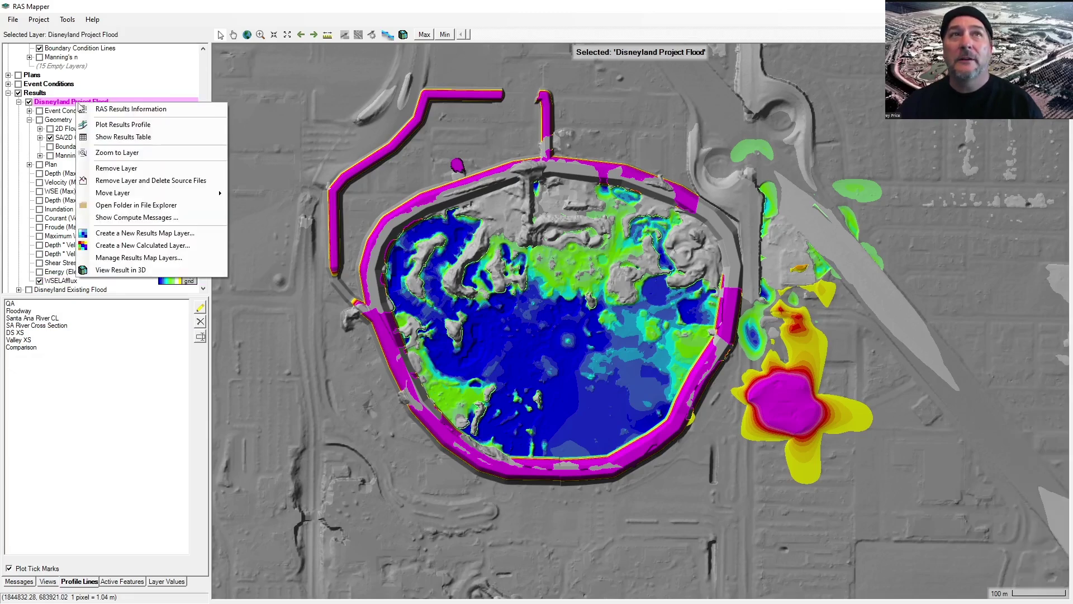
pyautogui.click(140, 245)
pyautogui.click(469, 153)
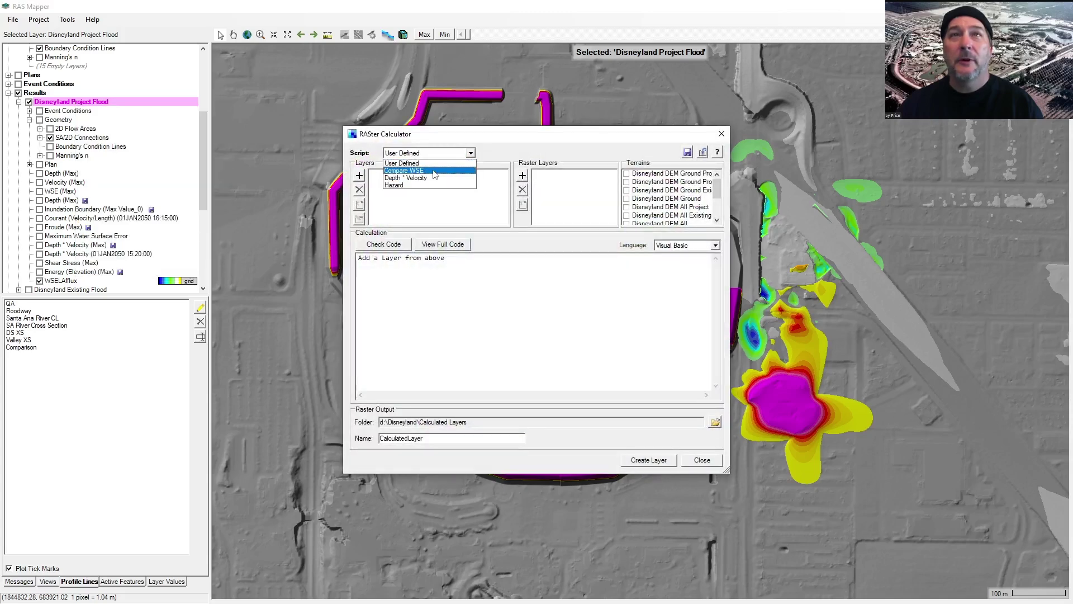
pyautogui.click(473, 152)
pyautogui.click(473, 153)
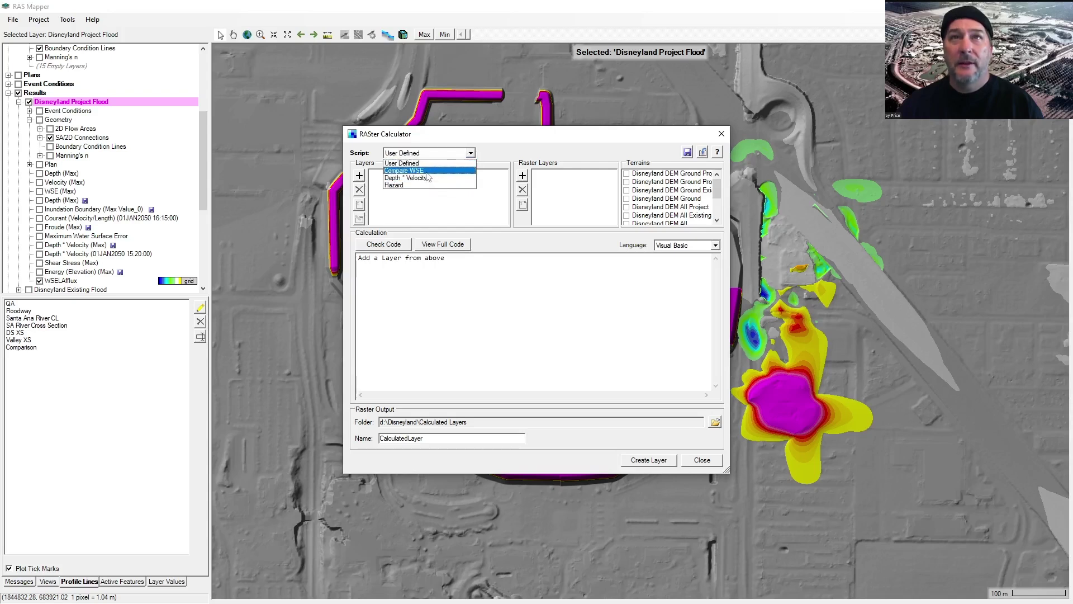
pyautogui.click(378, 179)
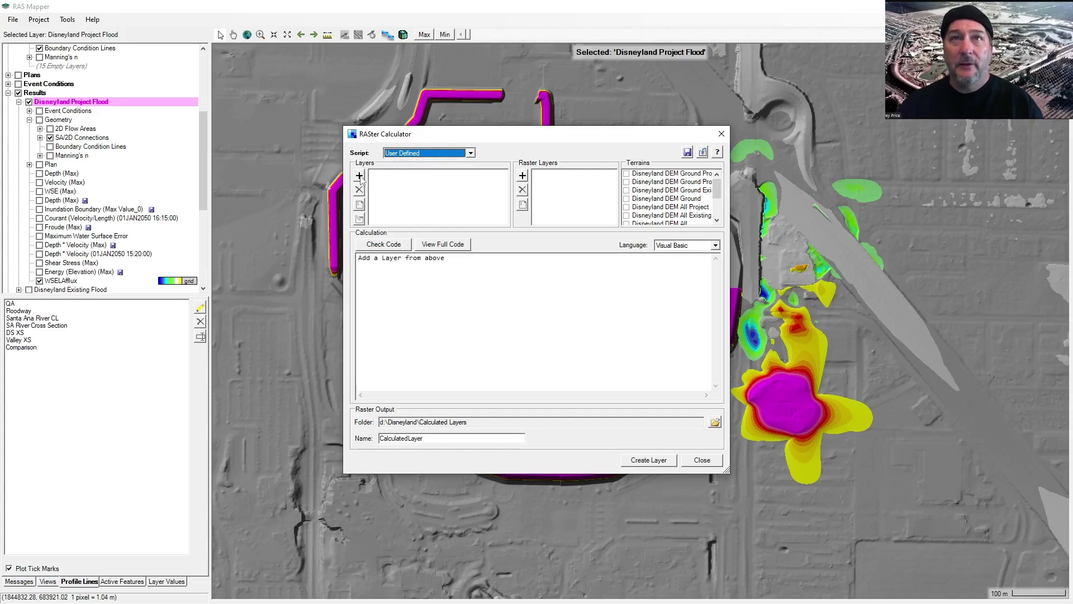
# Step: Add a layer variable D1 for Disneyland Project Flood with map type Depth, a Fixed Profile and the Max profile
pyautogui.click(359, 176)
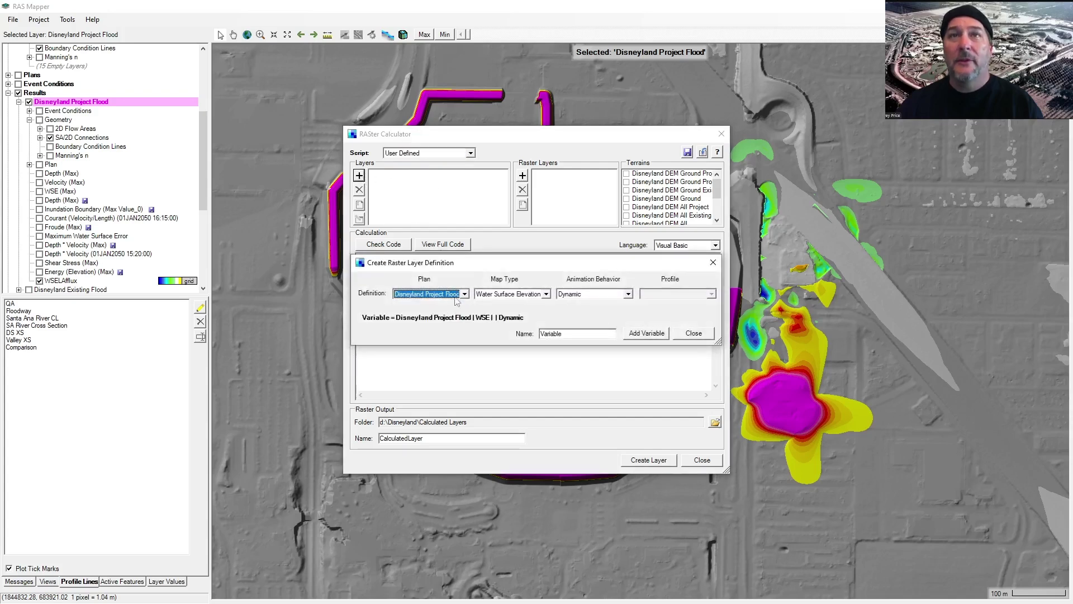
pyautogui.click(465, 294)
pyautogui.click(464, 297)
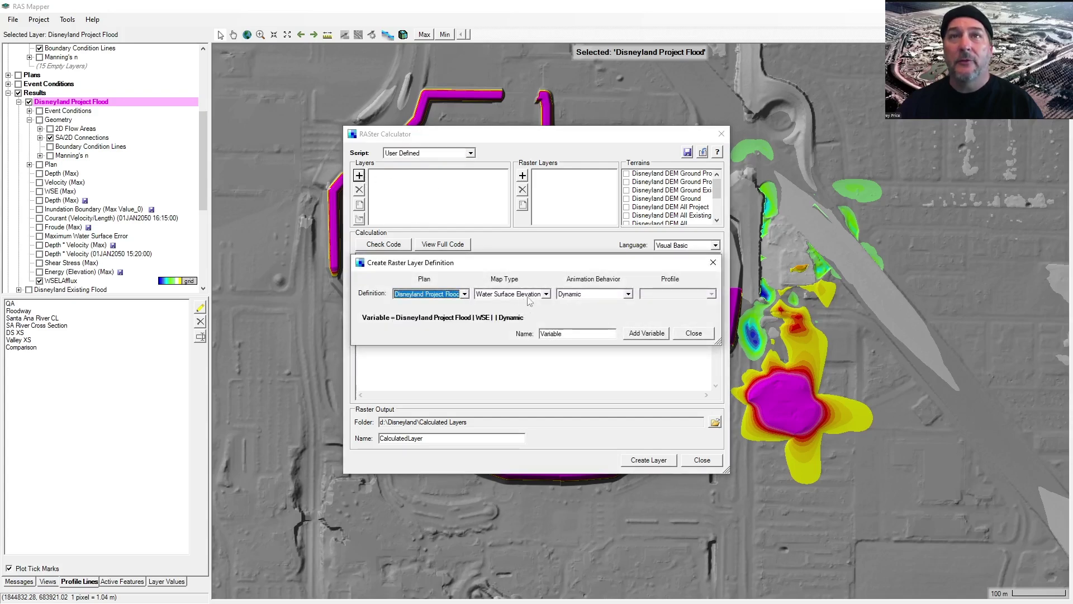
pyautogui.click(546, 295)
pyautogui.click(529, 326)
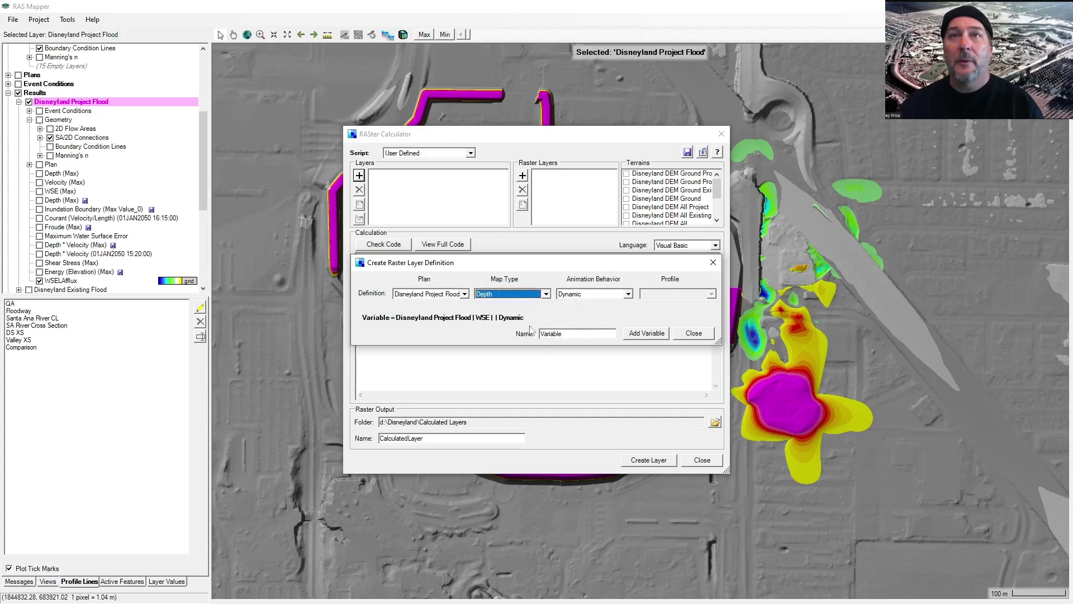
pyautogui.click(628, 294)
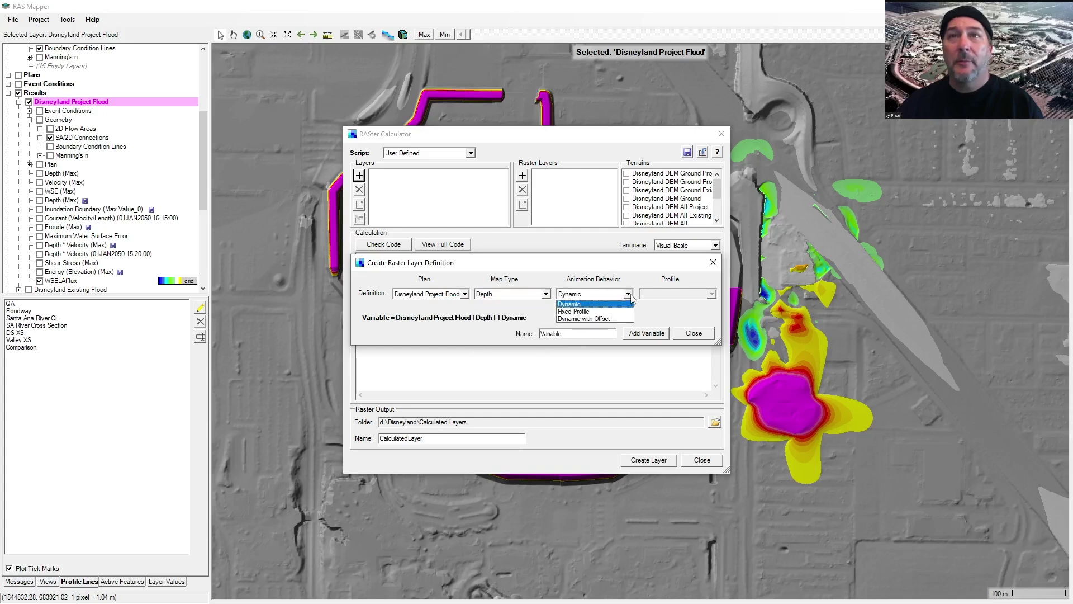
pyautogui.click(608, 312)
pyautogui.doubleClick(570, 334)
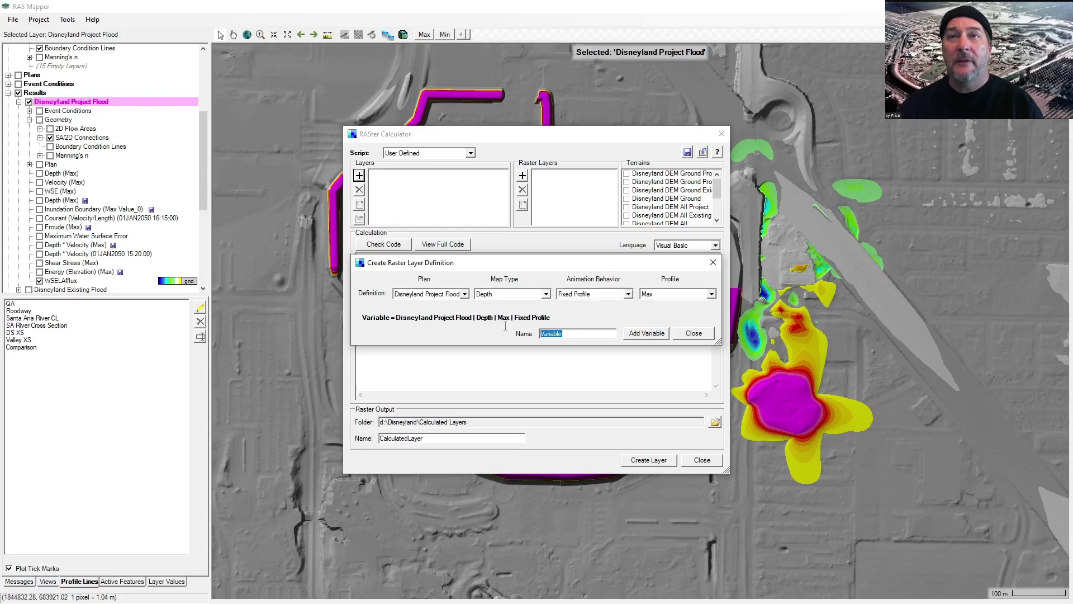
pyautogui.write('D1')
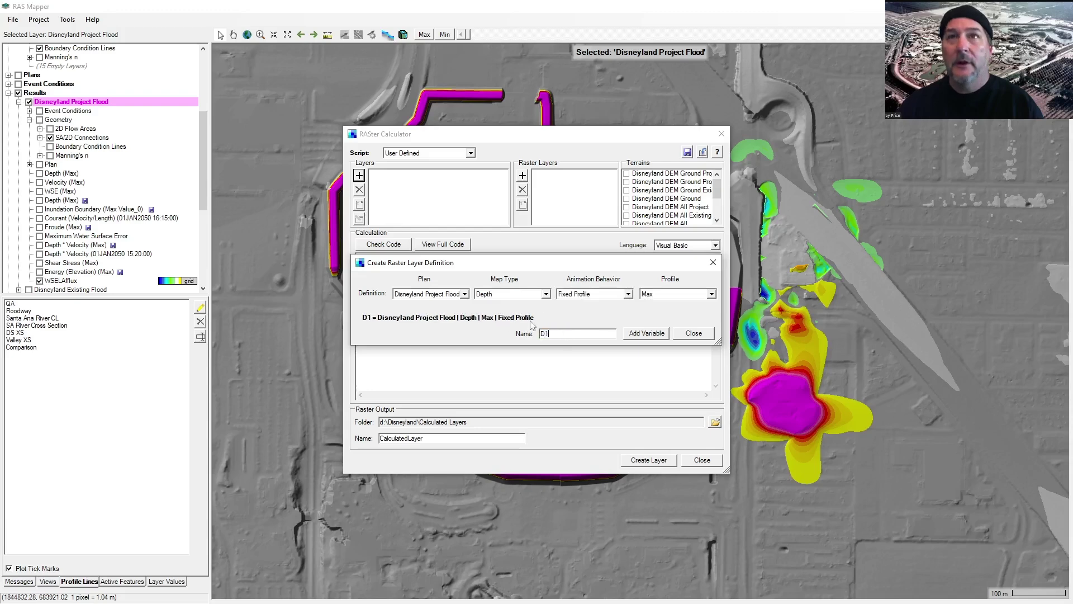
pyautogui.click(643, 334)
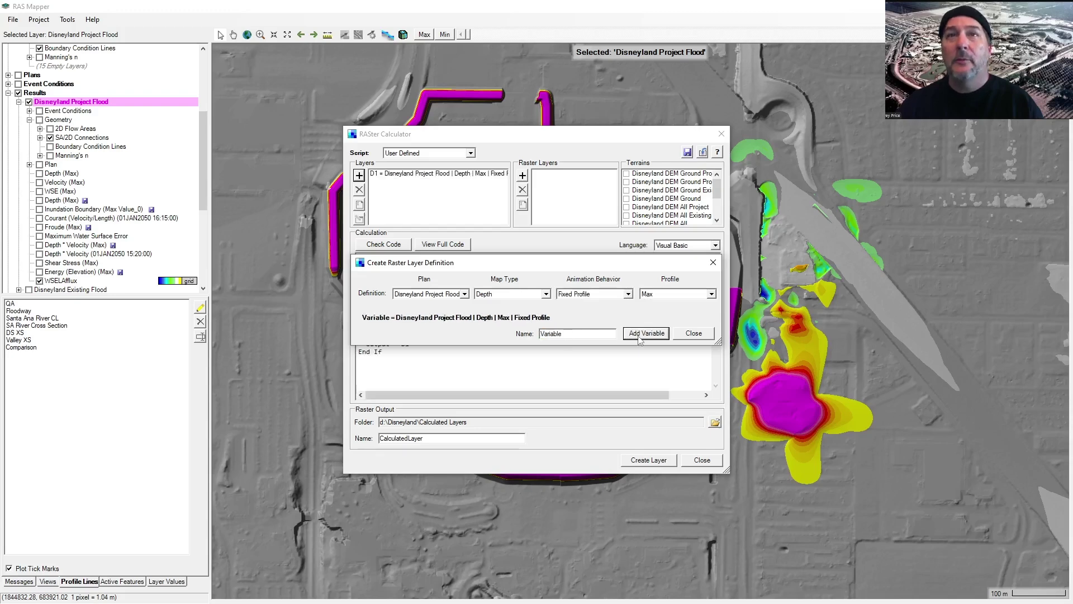
pyautogui.click(693, 333)
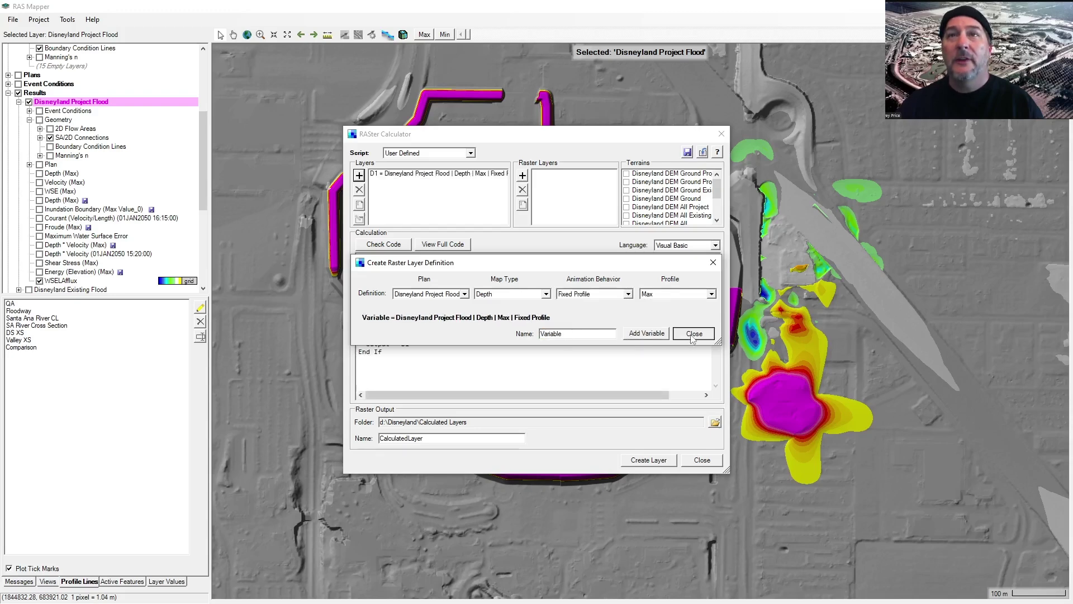
# Step: Define a second raster layer variable based on the Disneyland Existing Flood plan
pyautogui.click(360, 175)
pyautogui.click(463, 294)
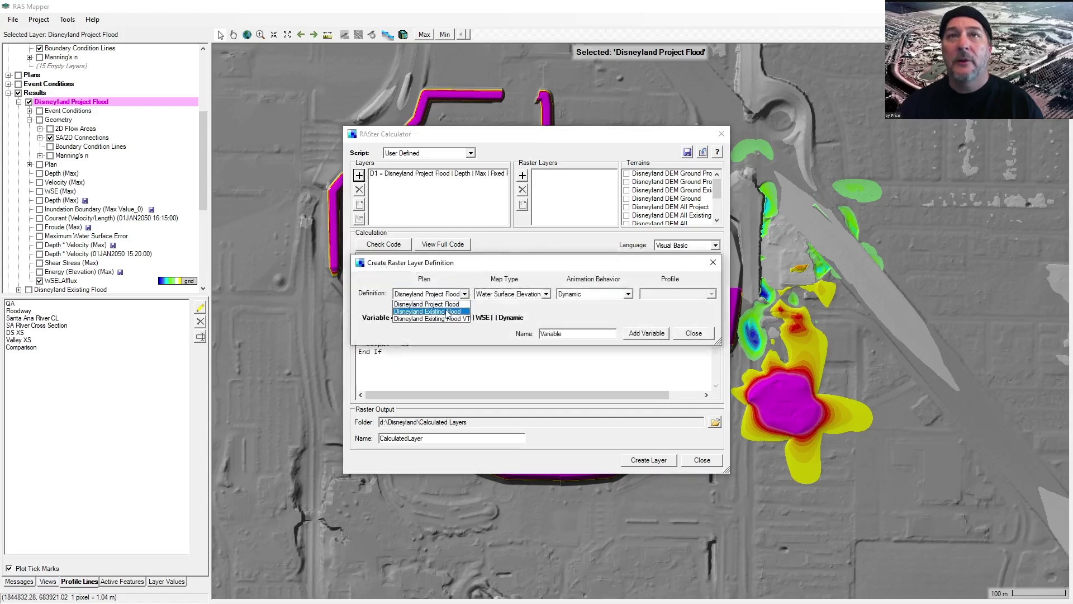
# Step: Add layer variable D2 from the Disneyland Existing Flood plan, using the Depth map type with a Fixed Profile at Max
pyautogui.click(446, 311)
pyautogui.click(546, 294)
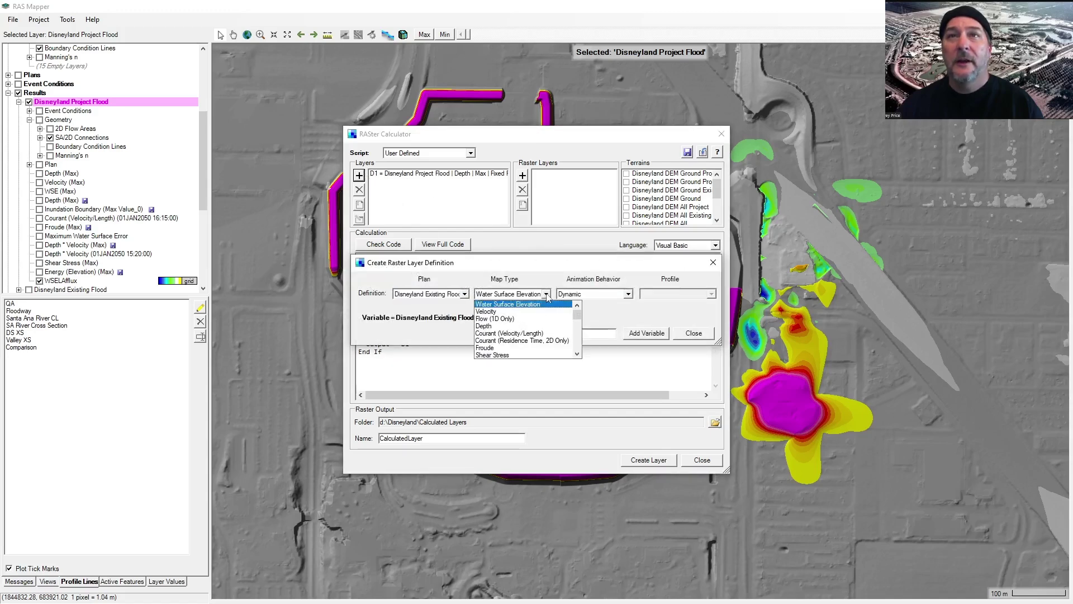
pyautogui.click(509, 326)
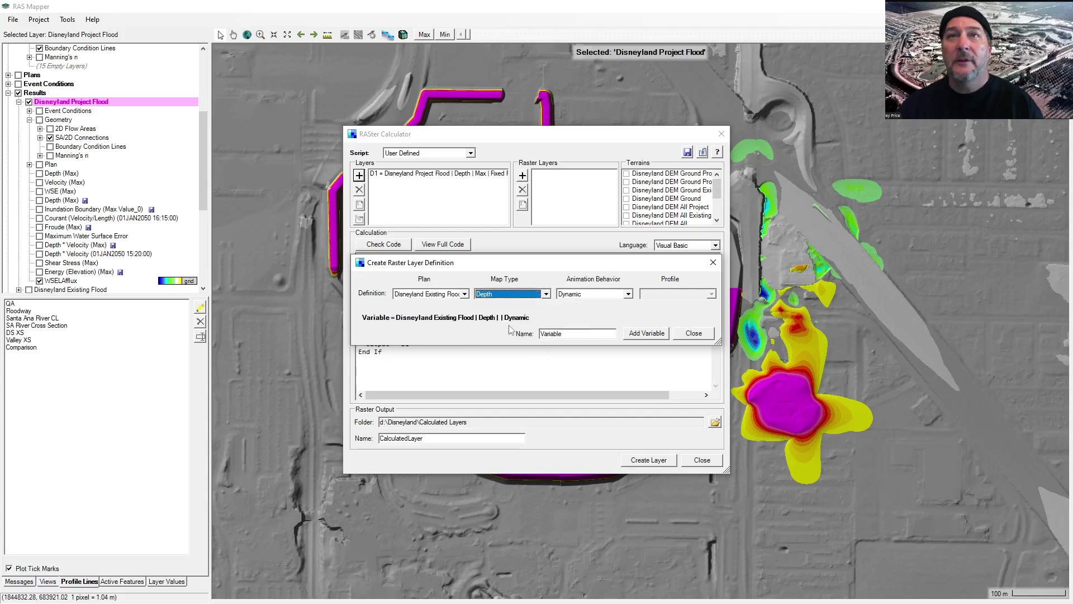
pyautogui.click(629, 294)
pyautogui.click(581, 310)
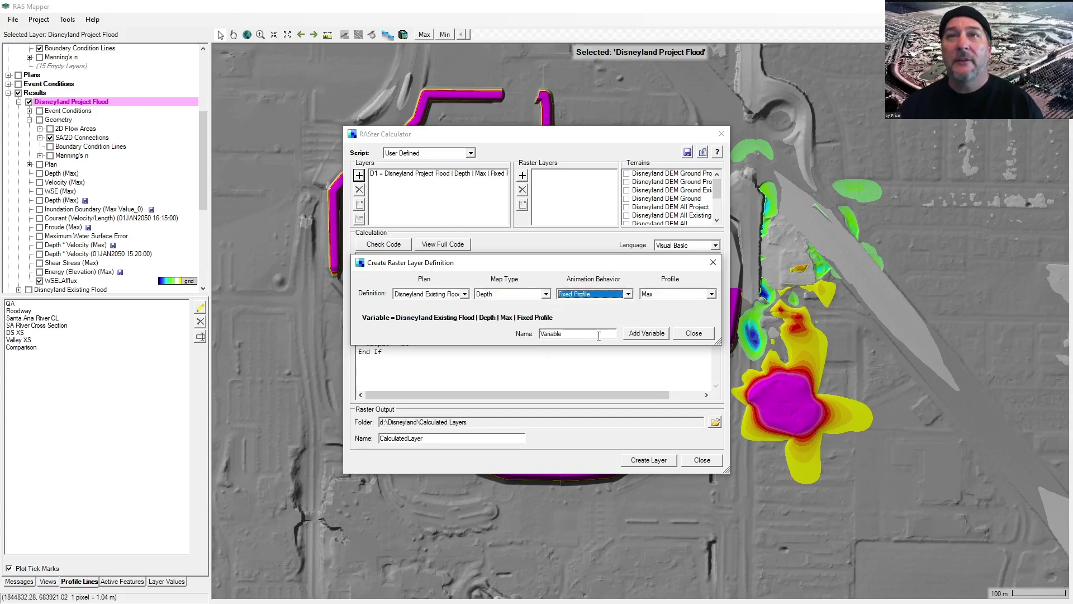
pyautogui.doubleClick(580, 335)
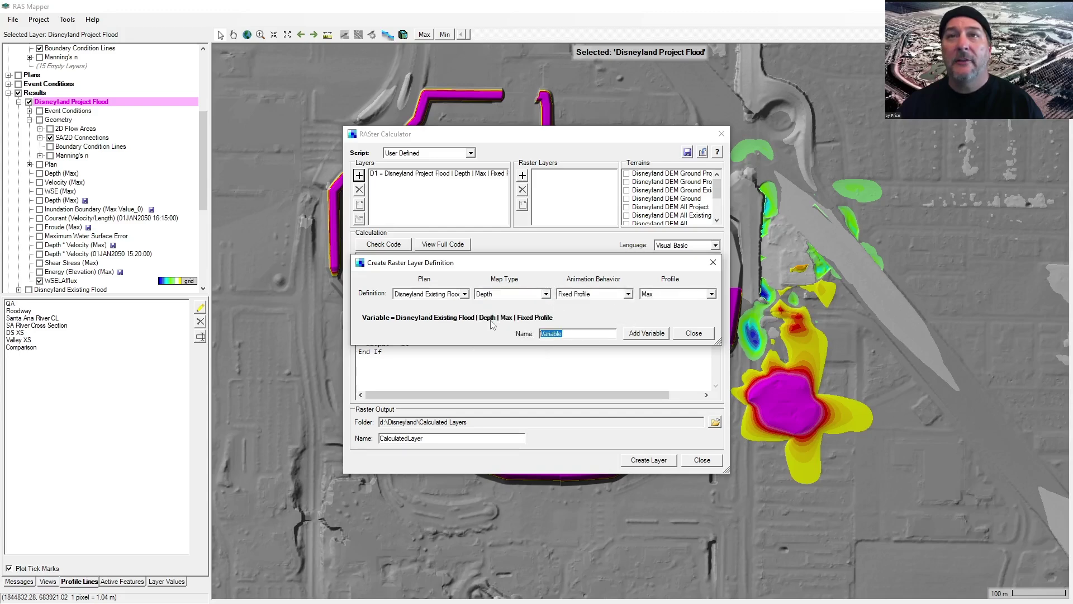
pyautogui.click(659, 337)
pyautogui.click(708, 334)
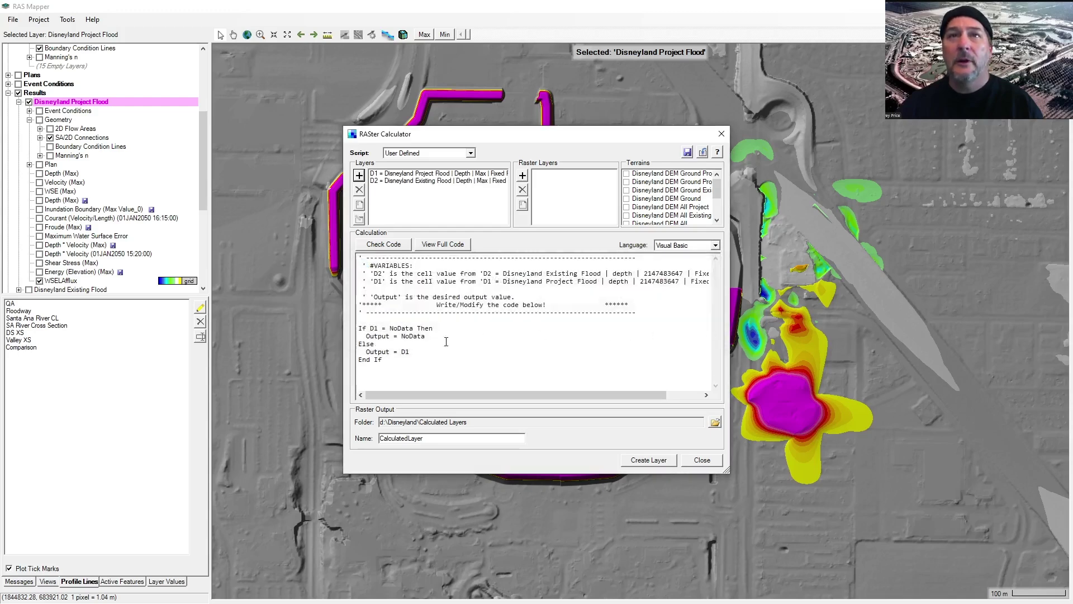
# Step: Replace the calculation script with one that outputs D1 - D2, treating single NoData values as 0 and outputting 0 where both are NoData
pyautogui.moveTo(393, 362); pyautogui.dragTo(324, 257)
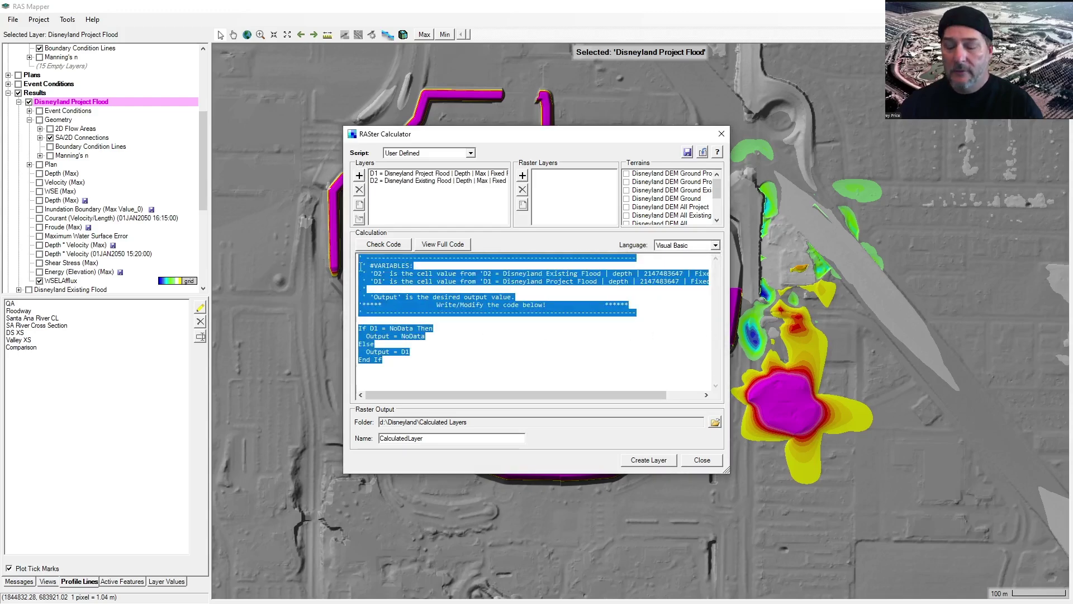
pyautogui.press('Delete')
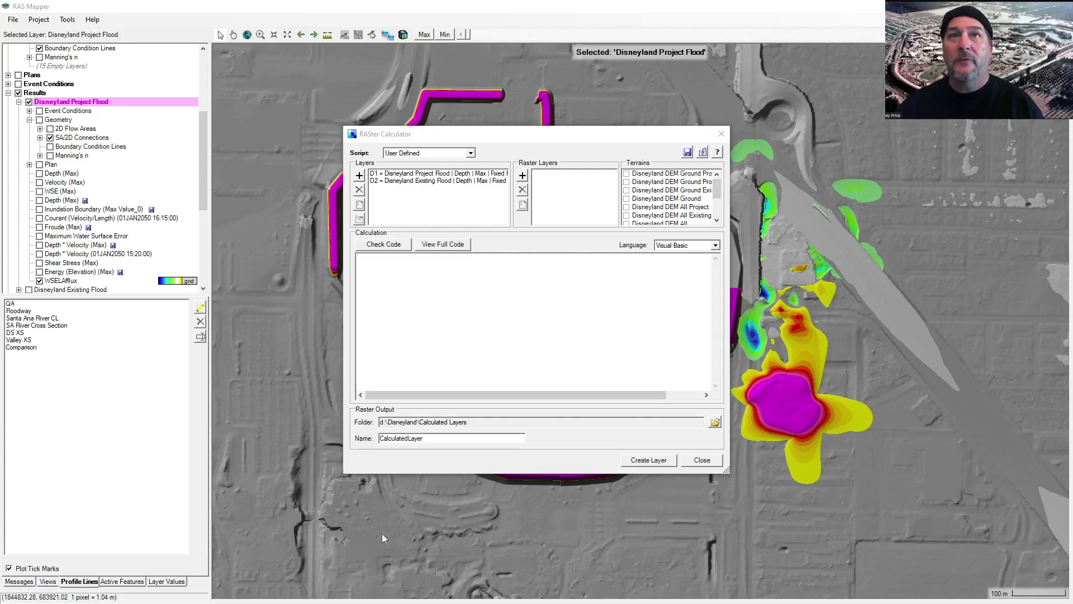
pyautogui.click(397, 289)
pyautogui.write("If D1 = NoData AndAlso D2 = NoData Then   ' The grid cell is not wet for either plan   Output = 0 Else   '  Compare the Water Surface Elevations   '  One plan may have a wet cell, while the other does not.   If D1 = NoData Then D1 = 0   If D2 = NoData Then D2 = 0   Output = D1 - D2 End If")
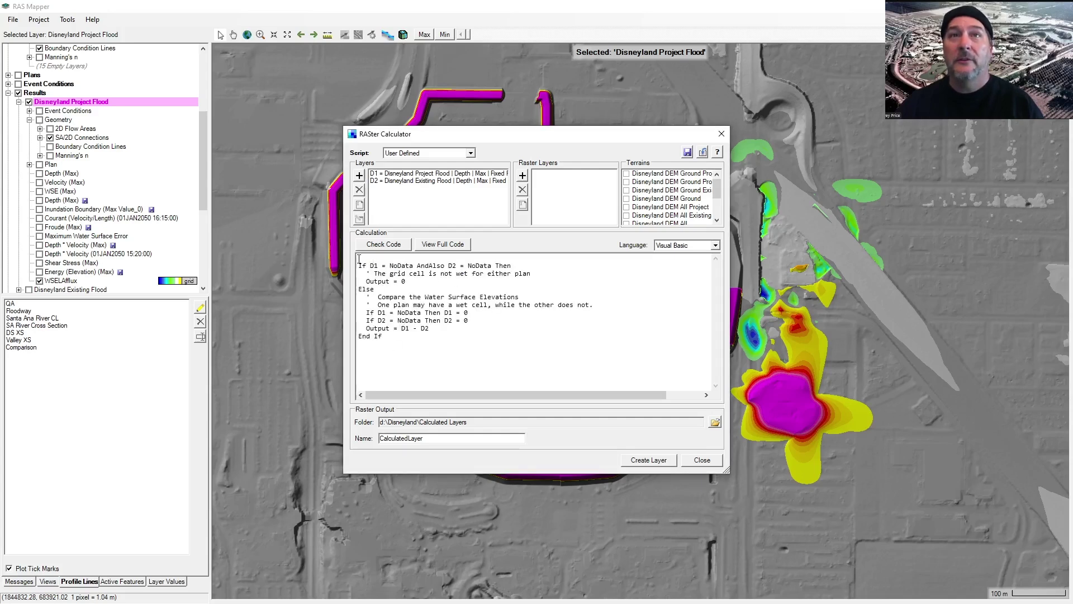
pyautogui.press('BackSpace')
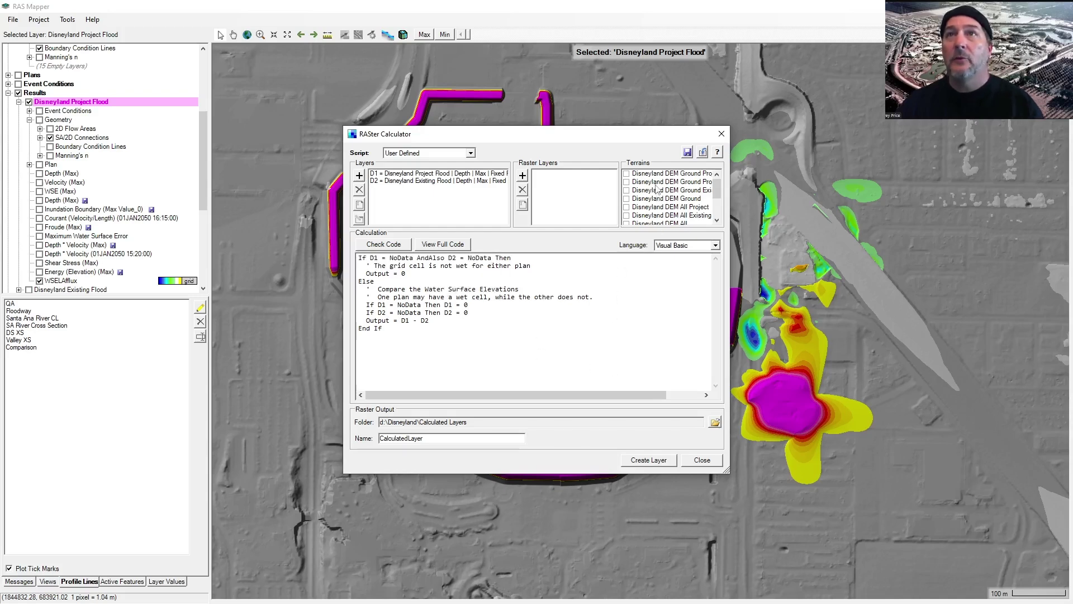
# Step: Name the raster output DAfflux and create the calculated layer
pyautogui.doubleClick(444, 440)
pyautogui.write('DAfflux')
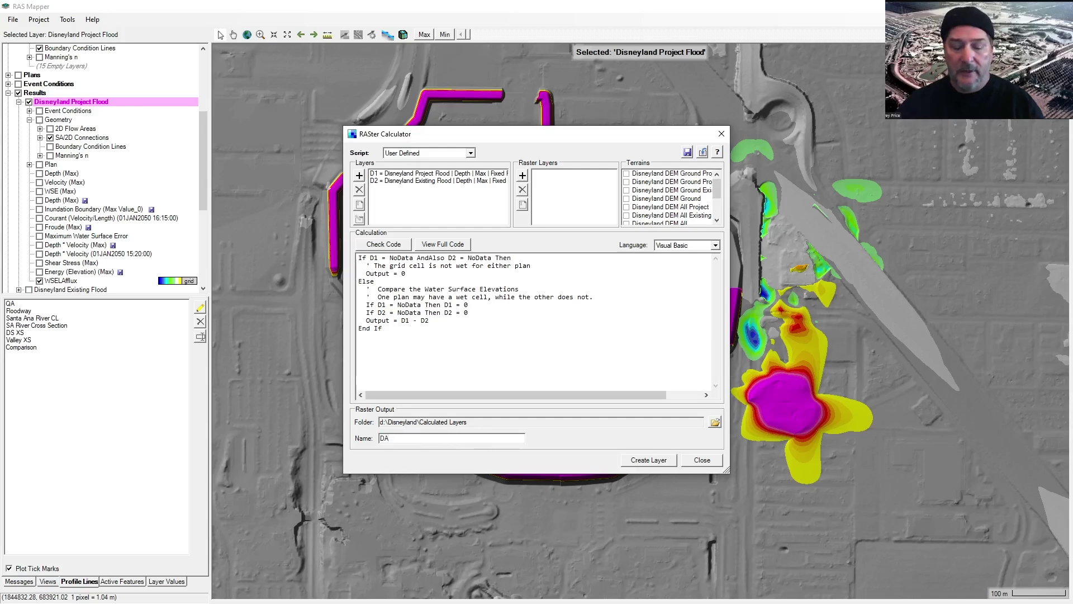
pyautogui.click(649, 459)
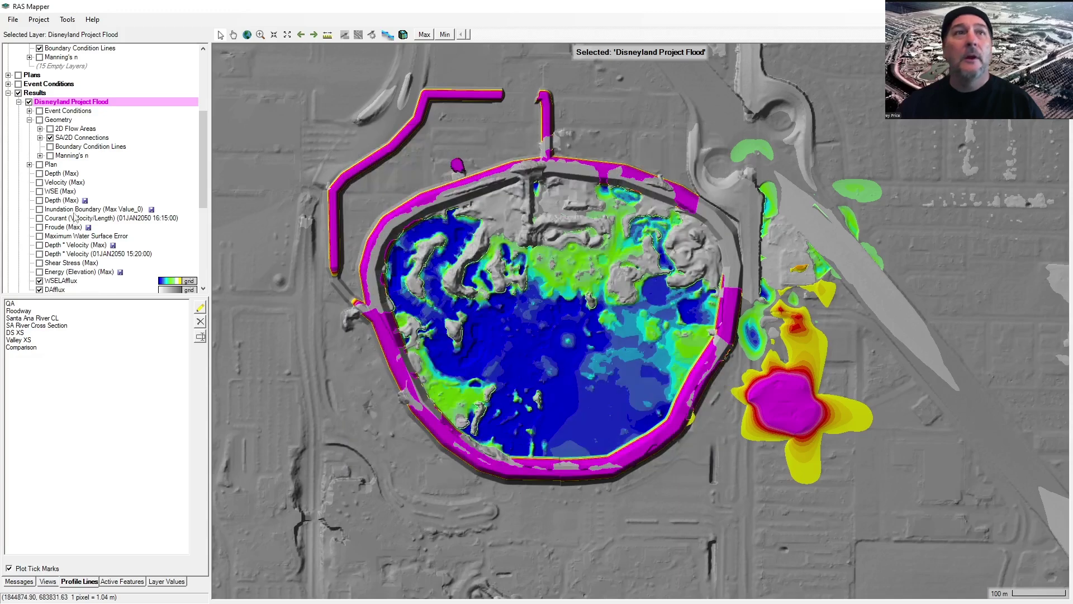
# Step: Hide the WSELAfflux layer and select DAfflux so that only the depth difference is displayed
pyautogui.scroll(-2, 74, 218)
pyautogui.click(39, 236)
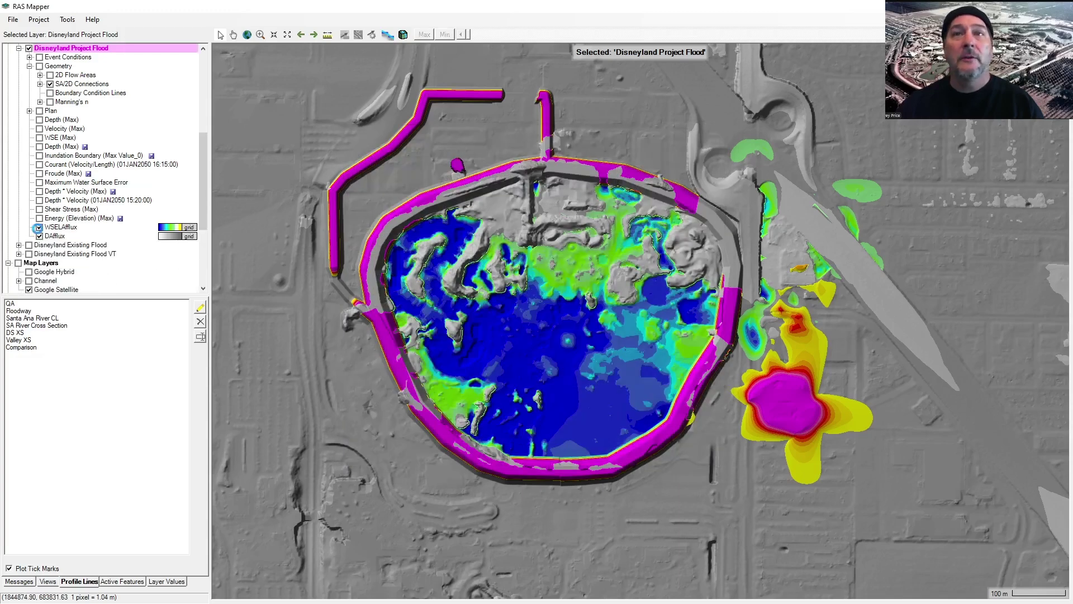
pyautogui.click(39, 227)
pyautogui.click(56, 236)
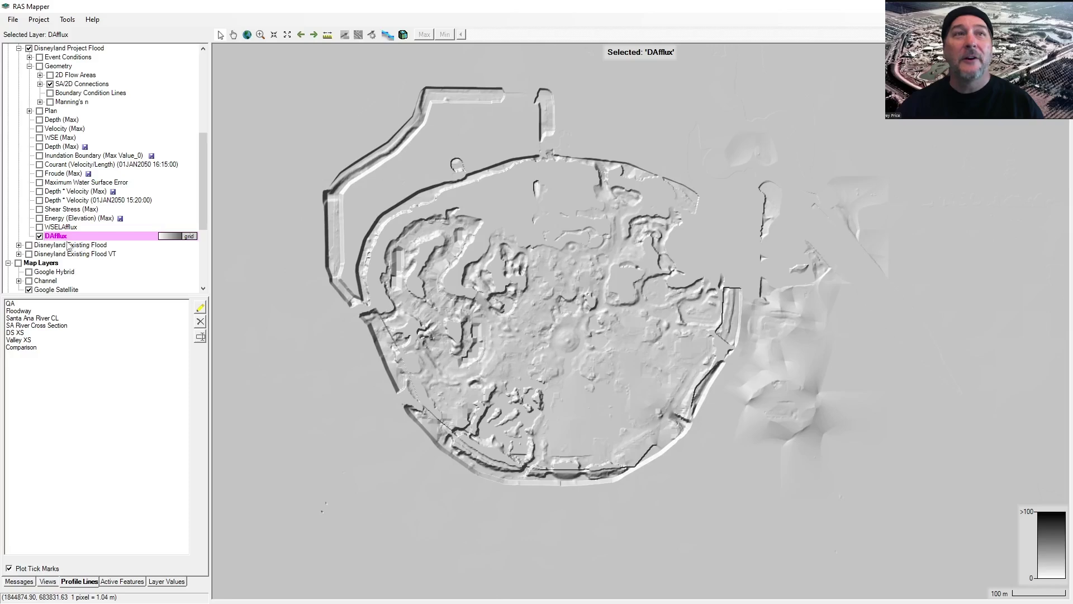
# Step: Open the surface fill settings of the DAfflux layer and choose the DAF color ramp
pyautogui.doubleClick(61, 236)
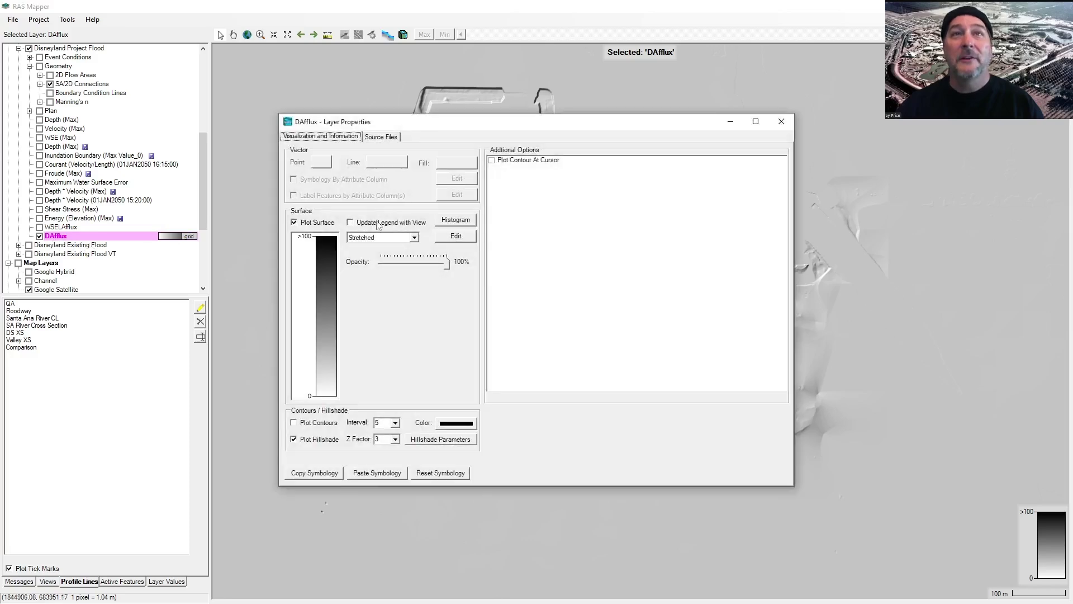
pyautogui.click(334, 264)
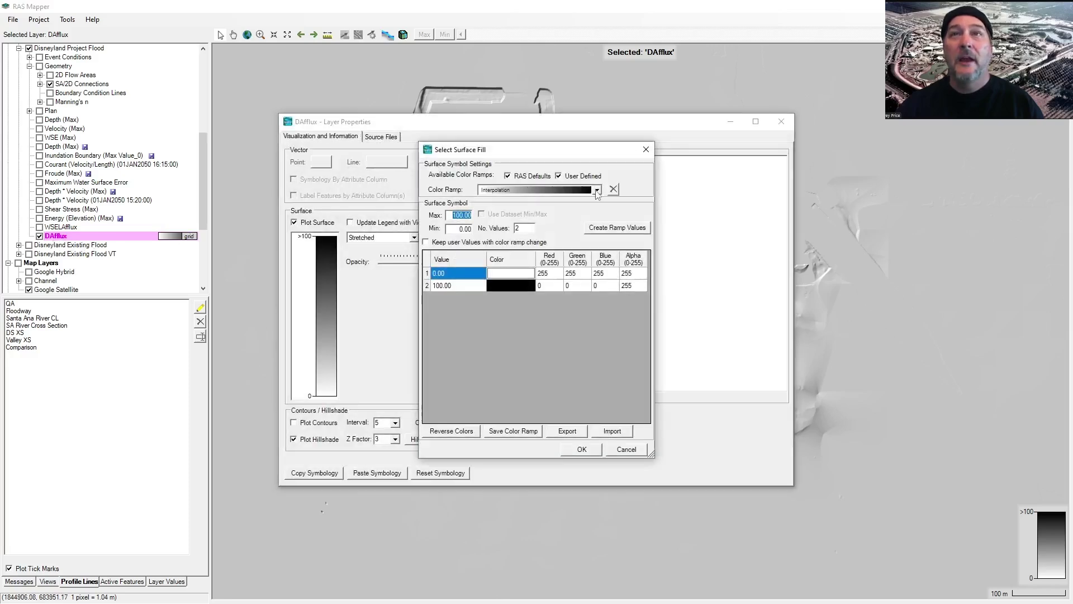
pyautogui.click(597, 191)
pyautogui.scroll(-2, 537, 246)
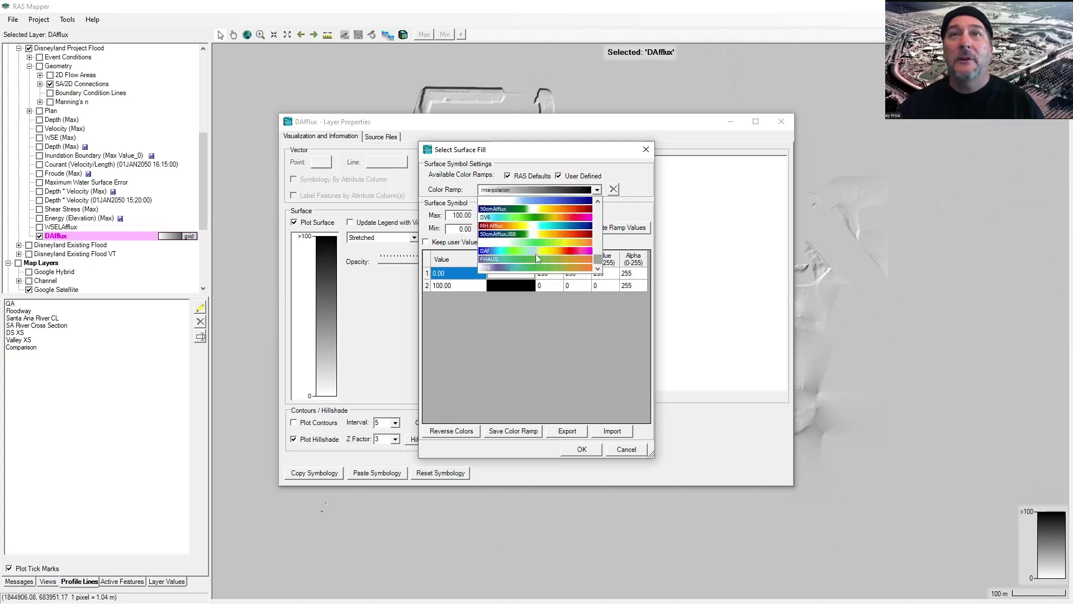
pyautogui.click(523, 250)
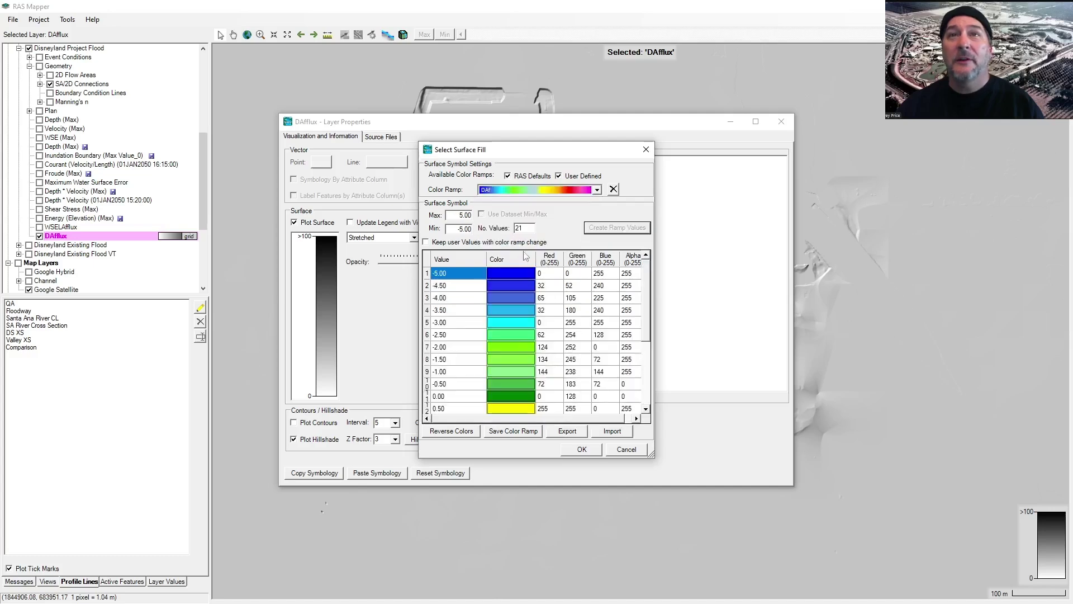
# Step: Set the color ramp's maximum to 2 and minimum to -2, regenerate the ramp values and apply the fill
pyautogui.doubleClick(461, 215)
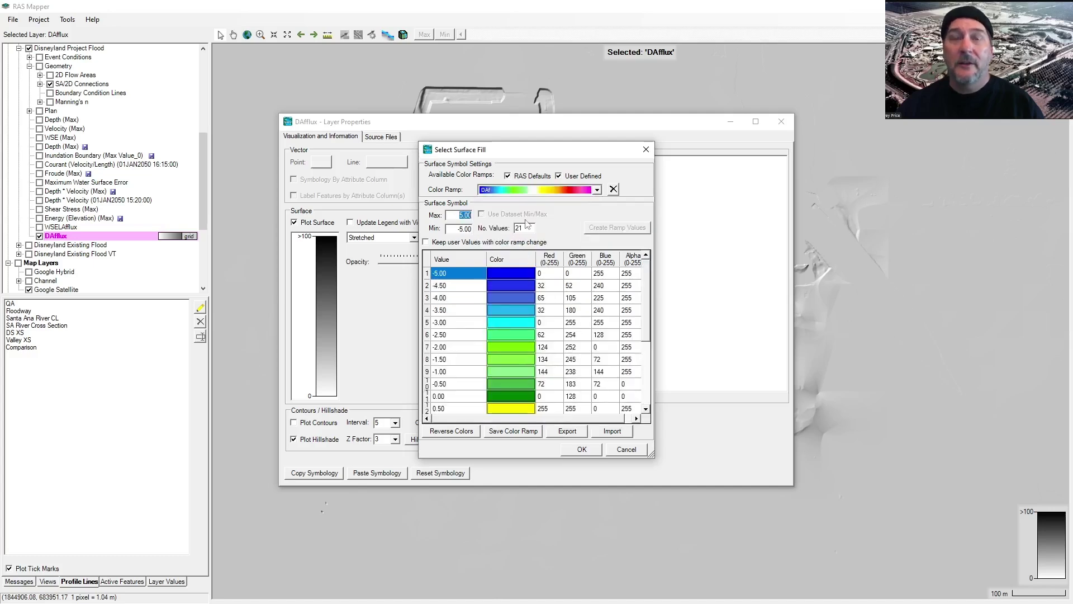
pyautogui.write('2')
pyautogui.doubleClick(461, 228)
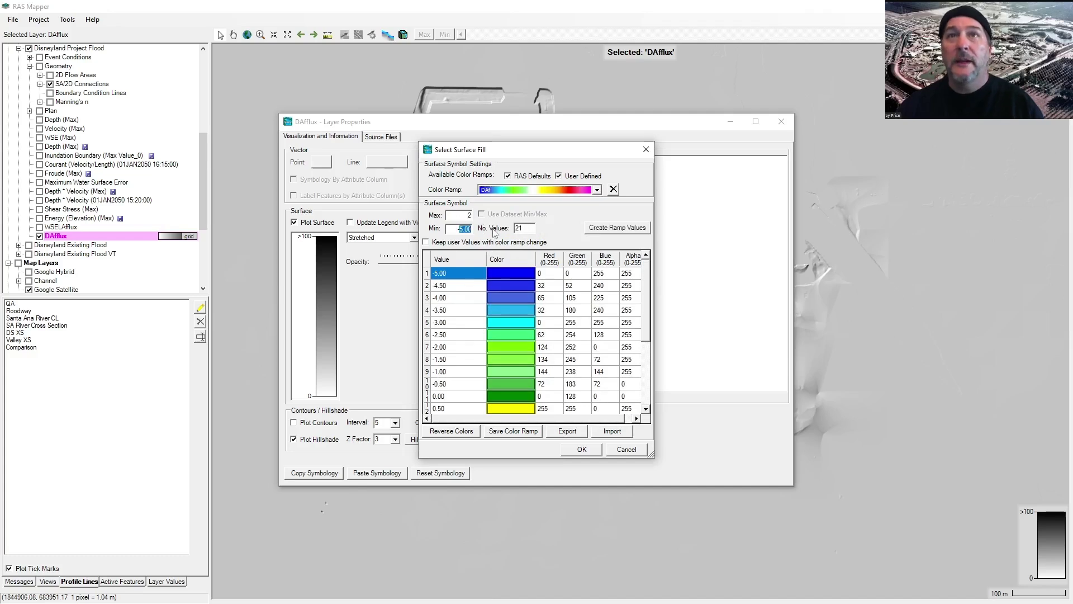
pyautogui.write('-2')
pyautogui.click(617, 227)
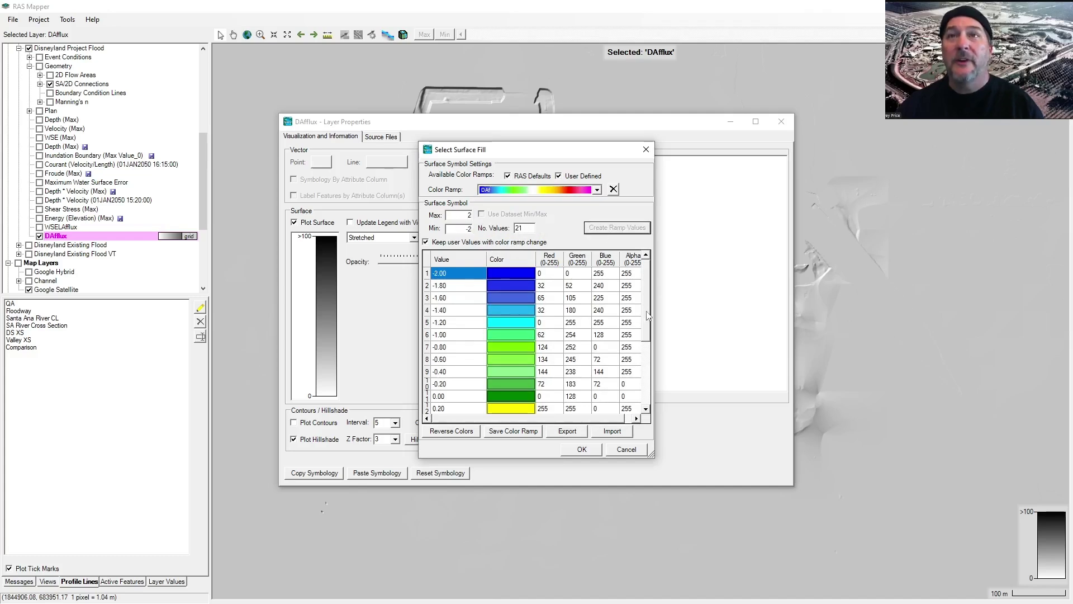
pyautogui.moveTo(647, 315); pyautogui.dragTo(649, 333)
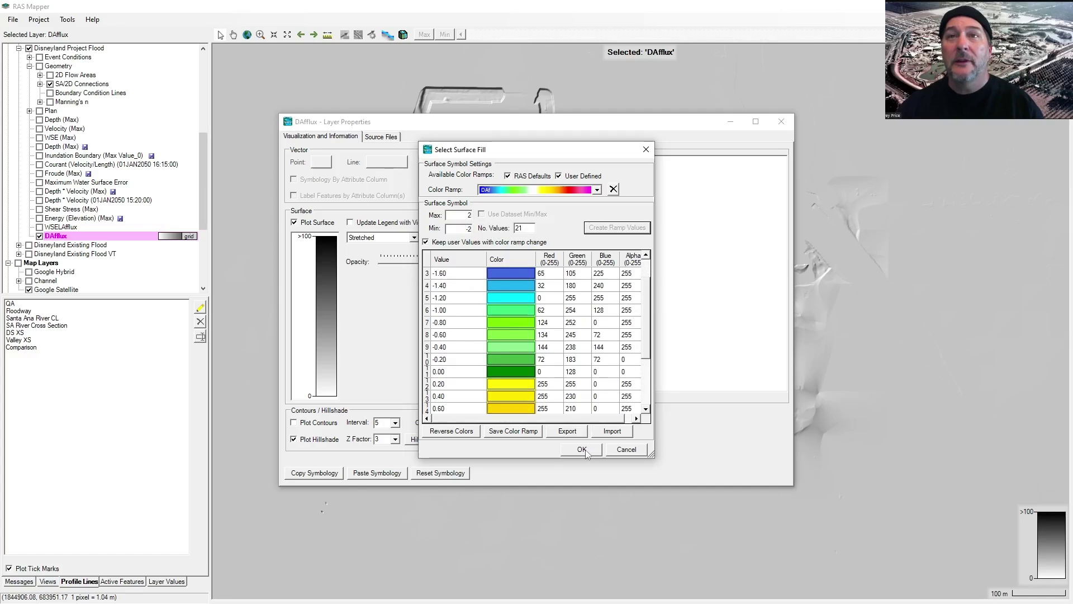
pyautogui.scroll(-3, 598, 319)
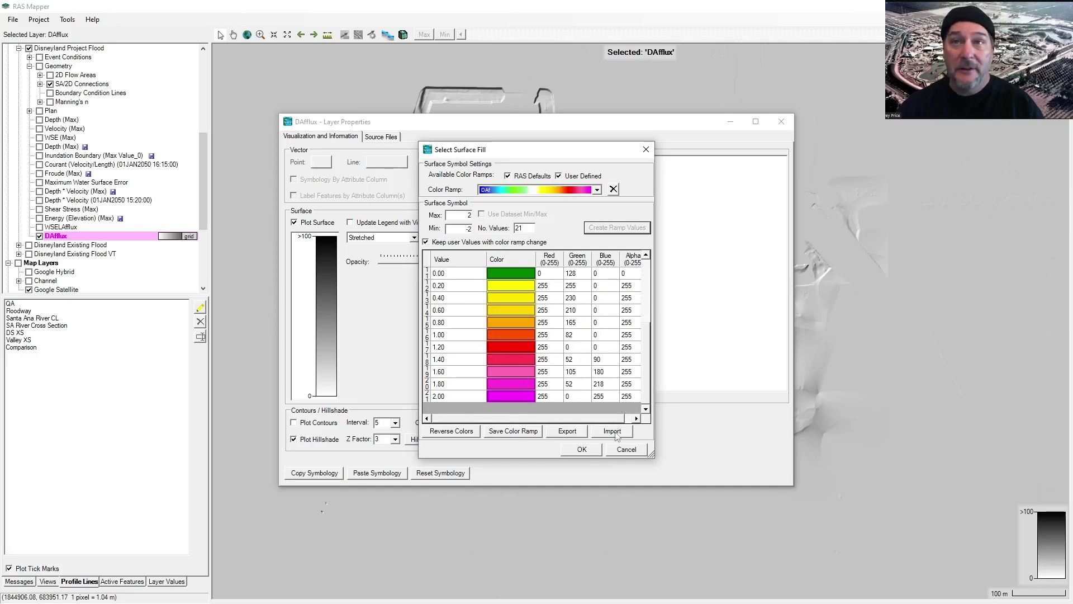
pyautogui.click(583, 450)
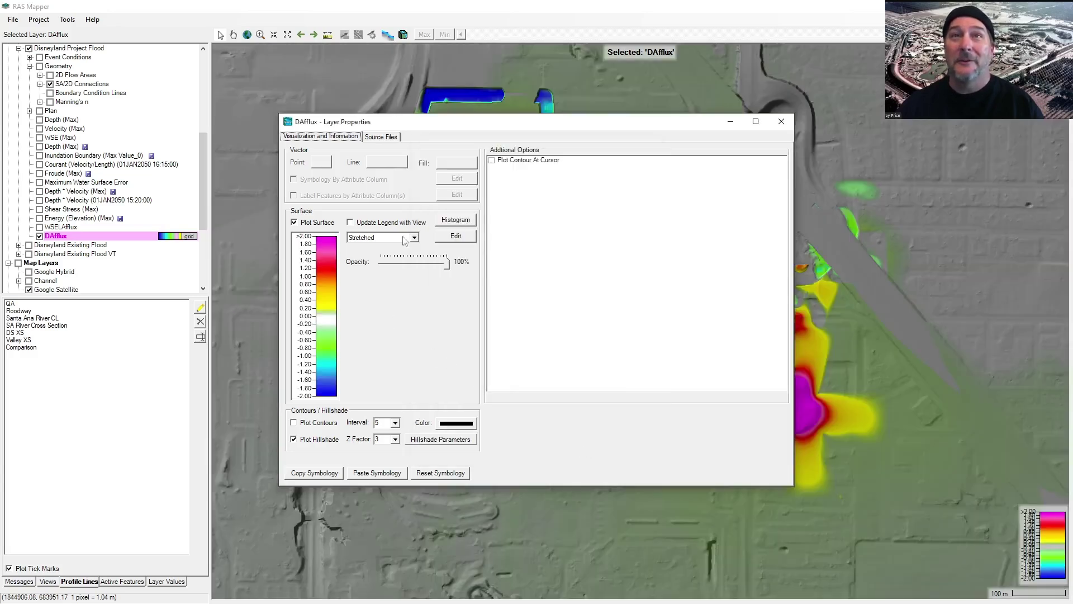
# Step: Change the DAfflux surface display from stretched to Discrete and close the layer properties
pyautogui.click(405, 240)
pyautogui.click(394, 256)
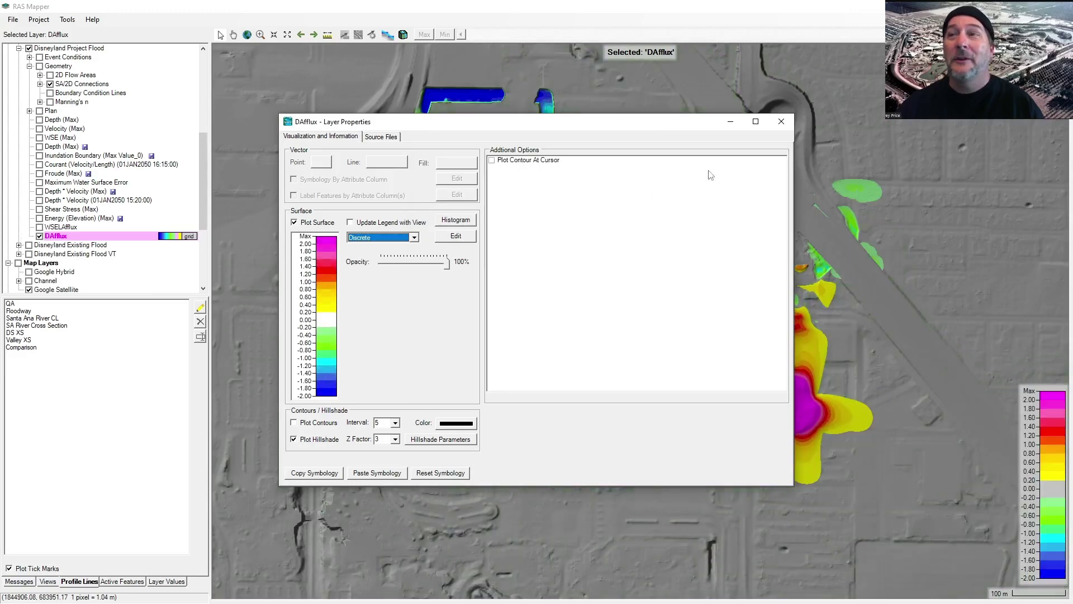
pyautogui.click(780, 123)
# Step: Compare the WSELAfflux and DAfflux maps by switching their visibility, ending with only DAfflux shown
pyautogui.click(39, 227)
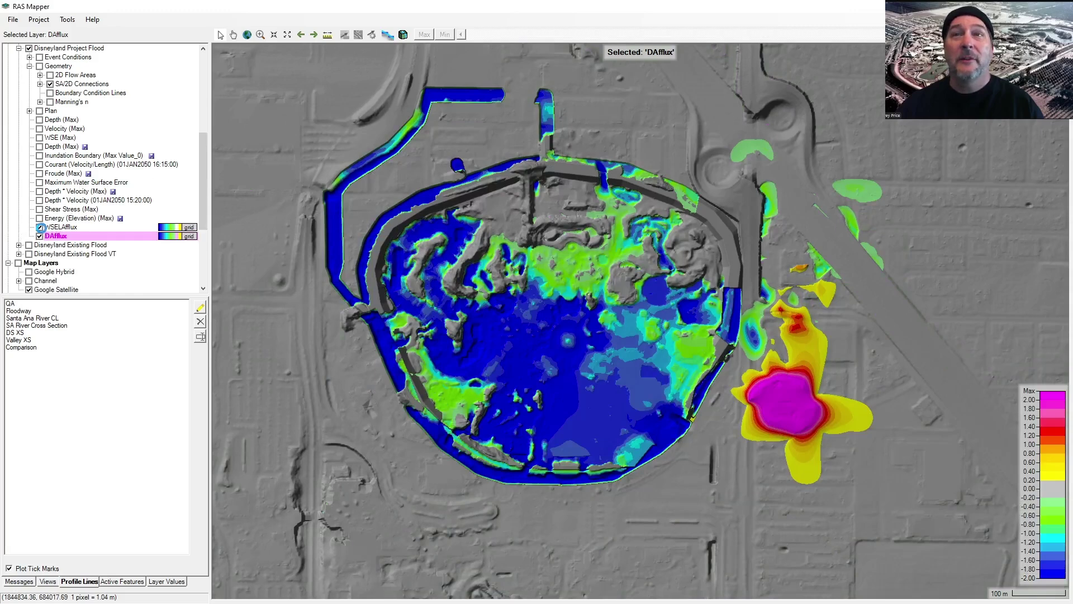
pyautogui.click(39, 236)
pyautogui.click(40, 237)
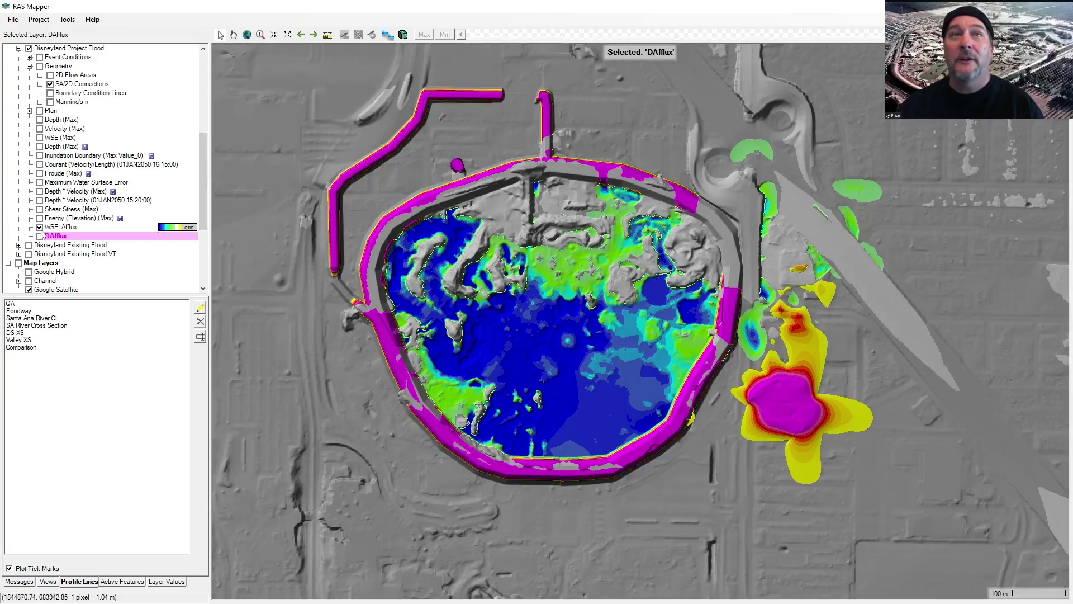
pyautogui.click(39, 226)
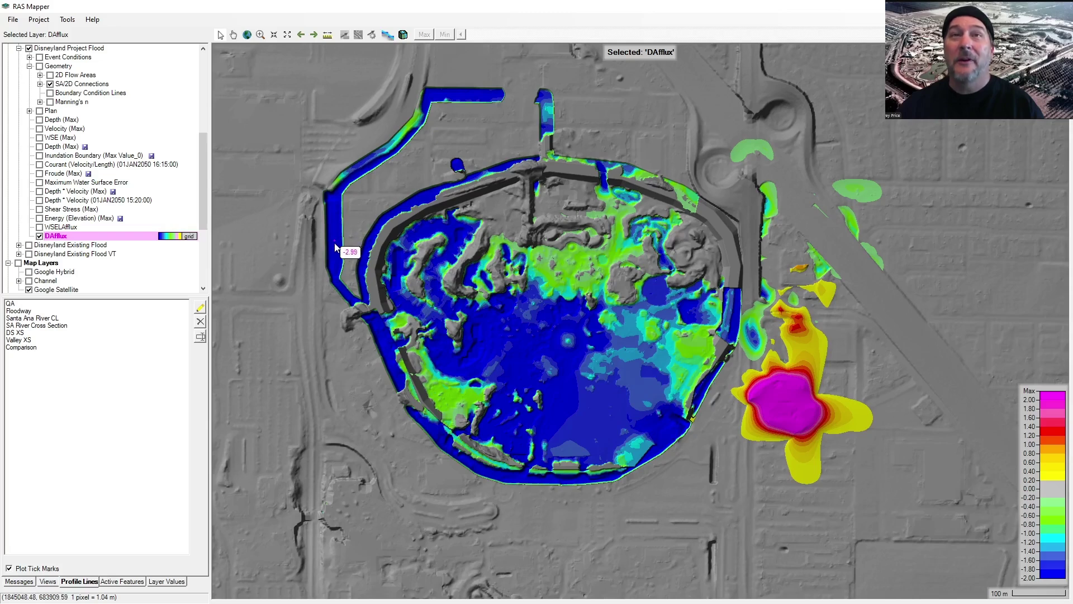
pyautogui.click(39, 227)
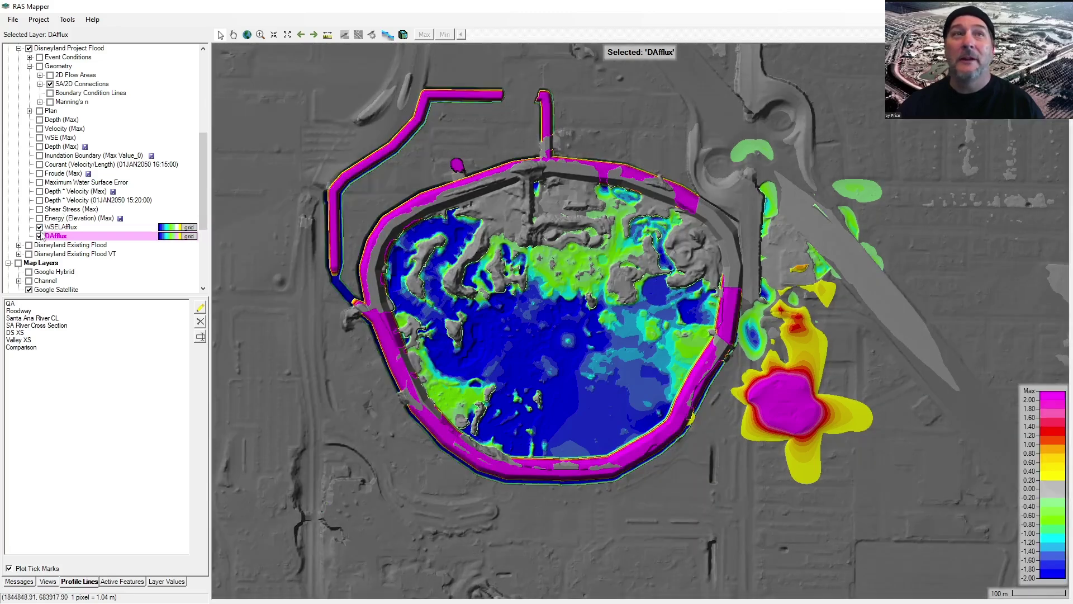
pyautogui.click(39, 227)
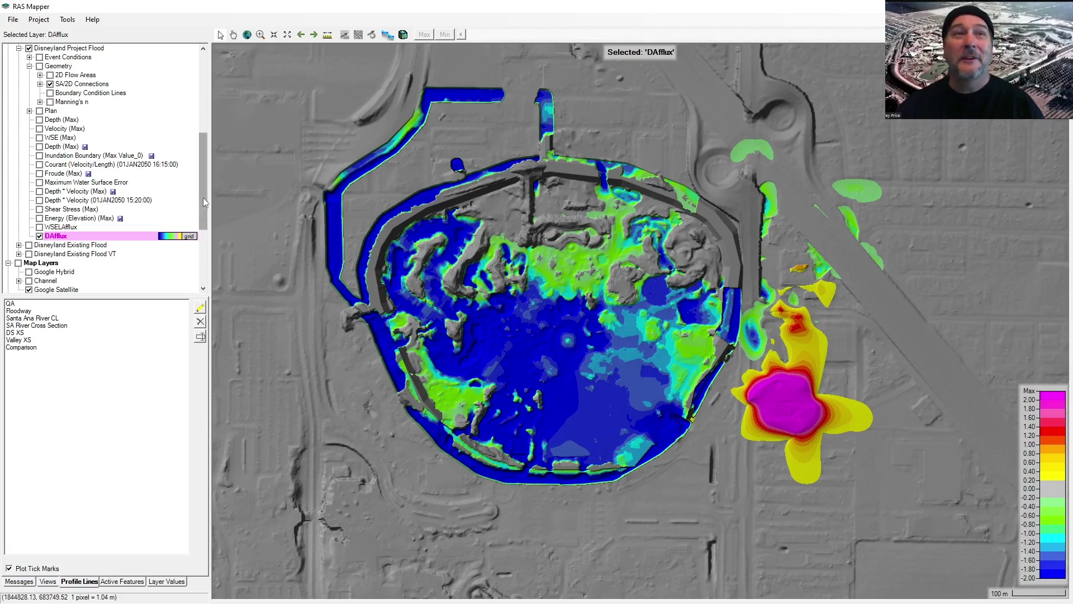
# Step: Hide the DAfflux layer under the Disneyland Project Flood results
pyautogui.moveTo(202, 197)
pyautogui.mouseDown()
pyautogui.moveTo(202, 230)
pyautogui.moveTo(206, 176)
pyautogui.mouseUp()
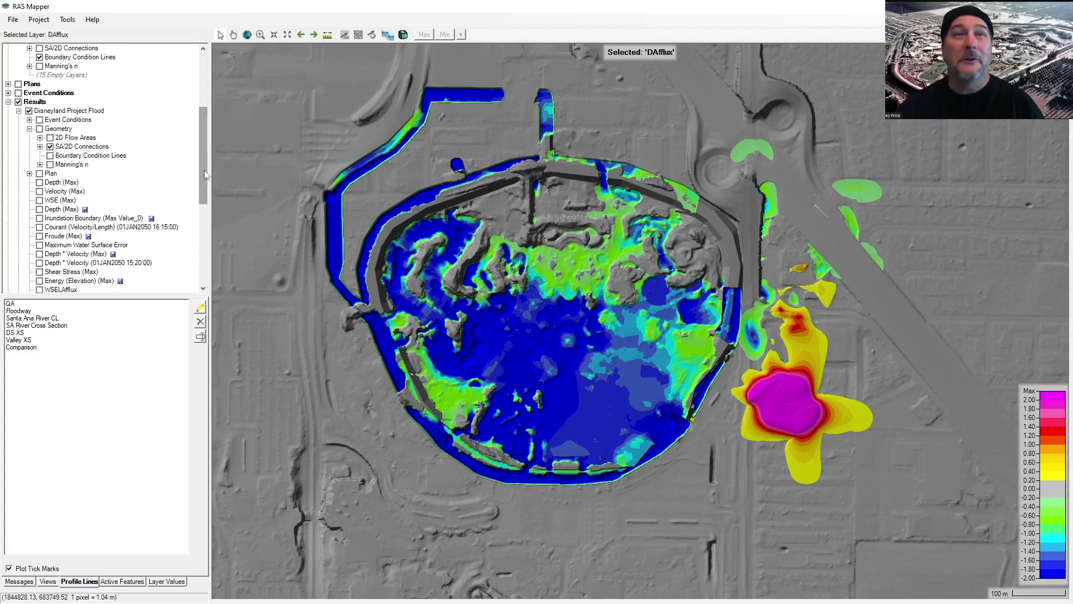
pyautogui.moveTo(202, 172); pyautogui.dragTo(202, 117)
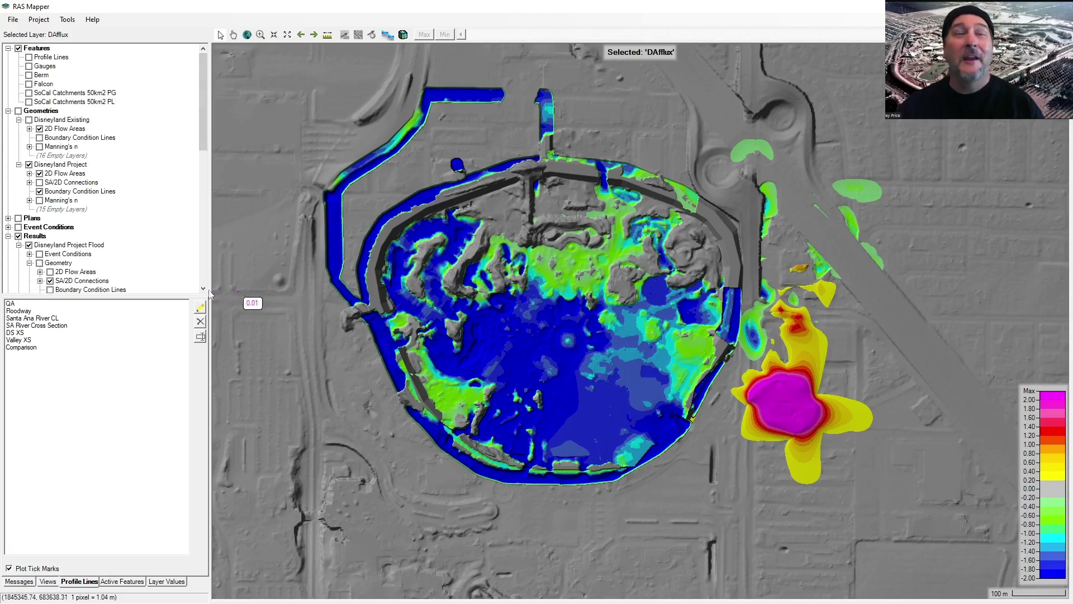
pyautogui.scroll(-3, 568, 353)
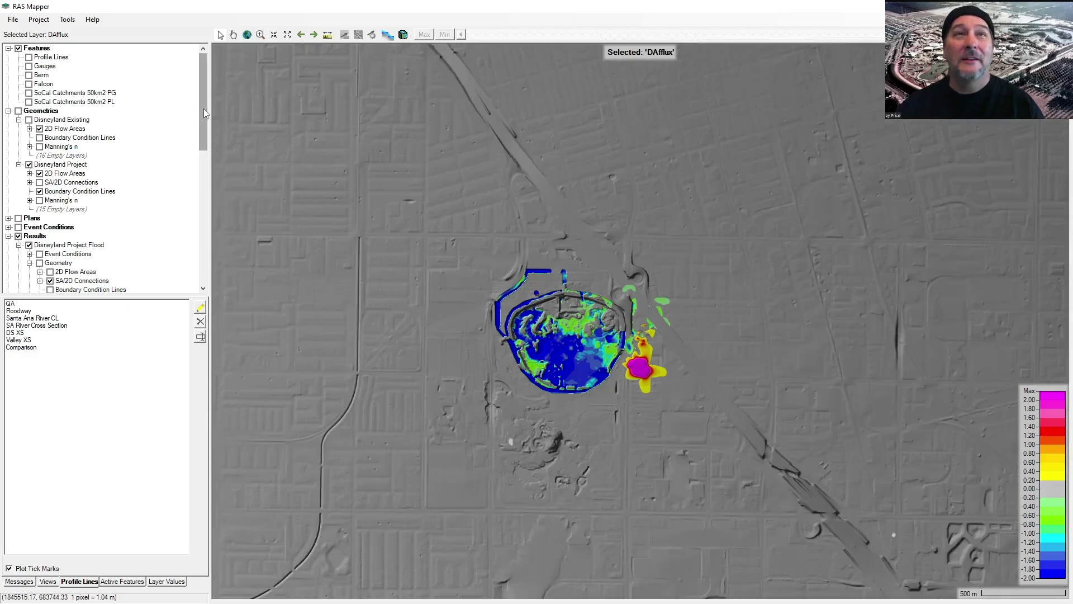
pyautogui.moveTo(203, 108); pyautogui.dragTo(204, 239)
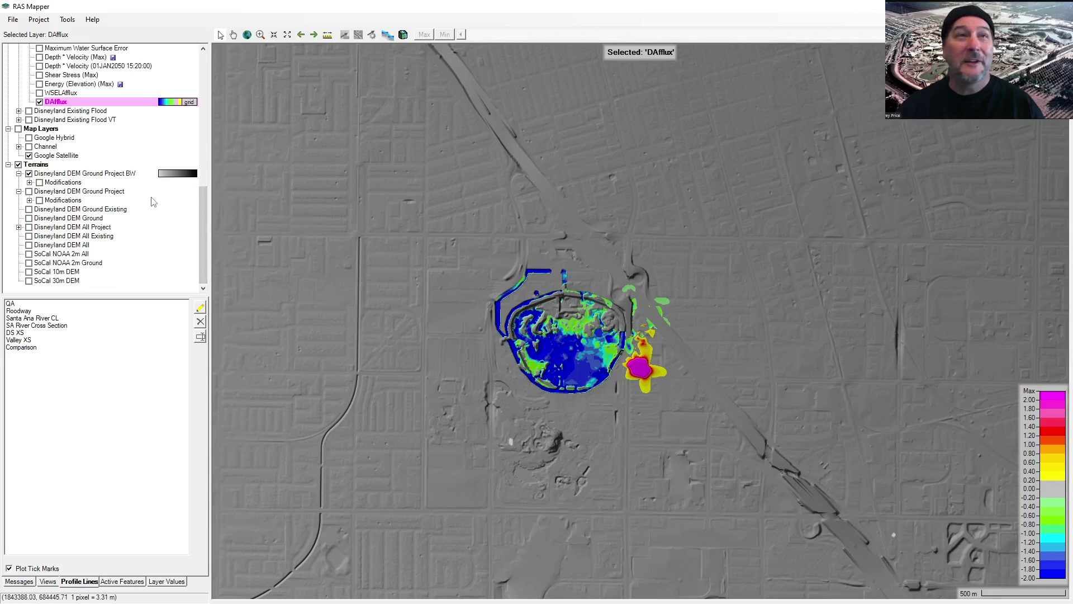
pyautogui.moveTo(201, 249); pyautogui.dragTo(209, 205)
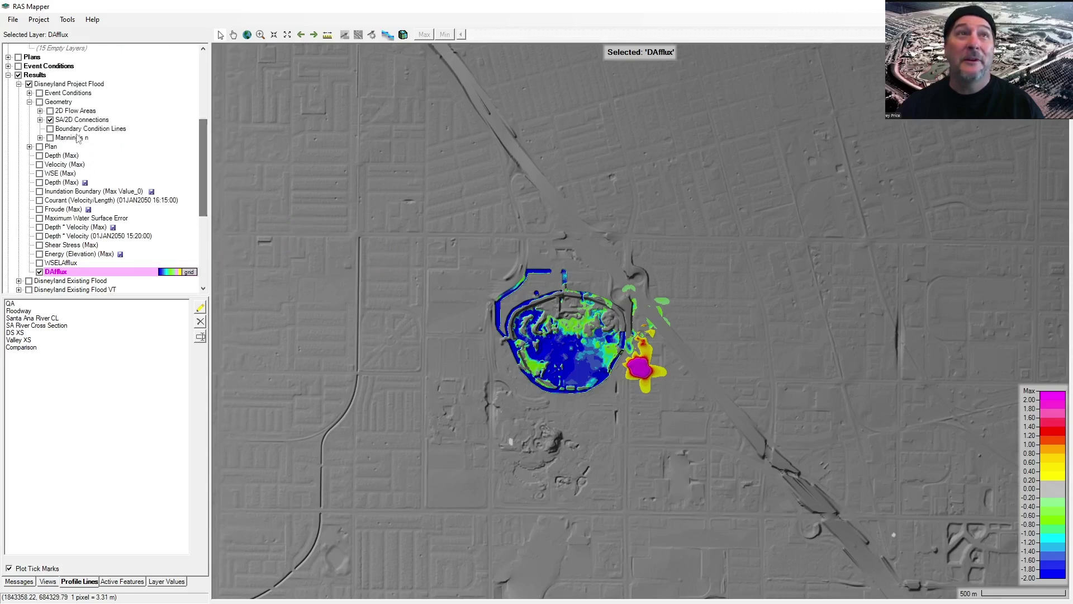
pyautogui.click(39, 272)
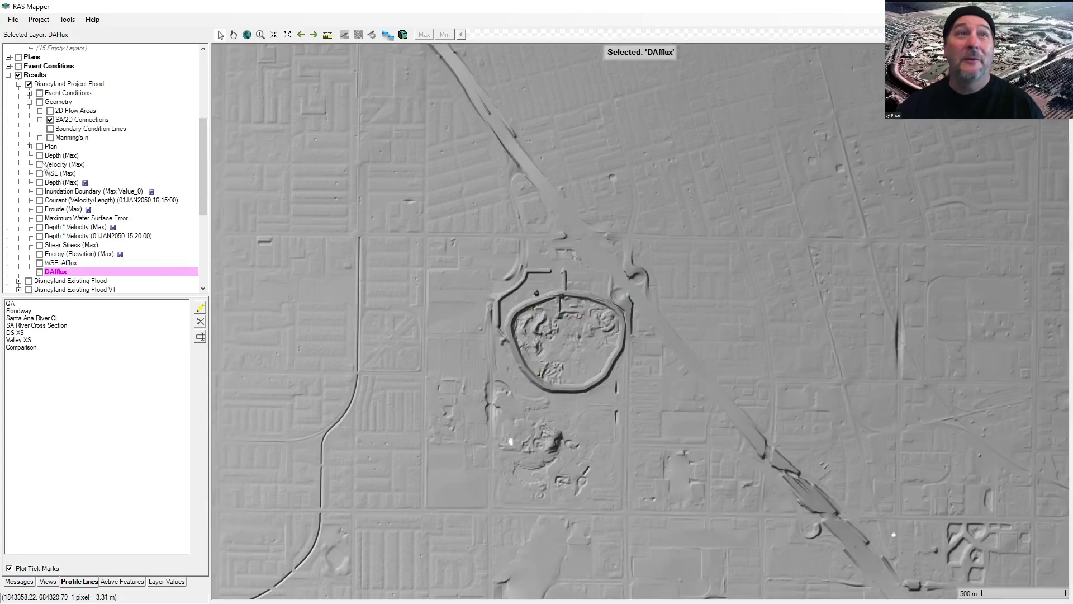
# Step: Show the Depth (Max) layer of the Disneyland Project Flood results across the whole model extent
pyautogui.click(39, 155)
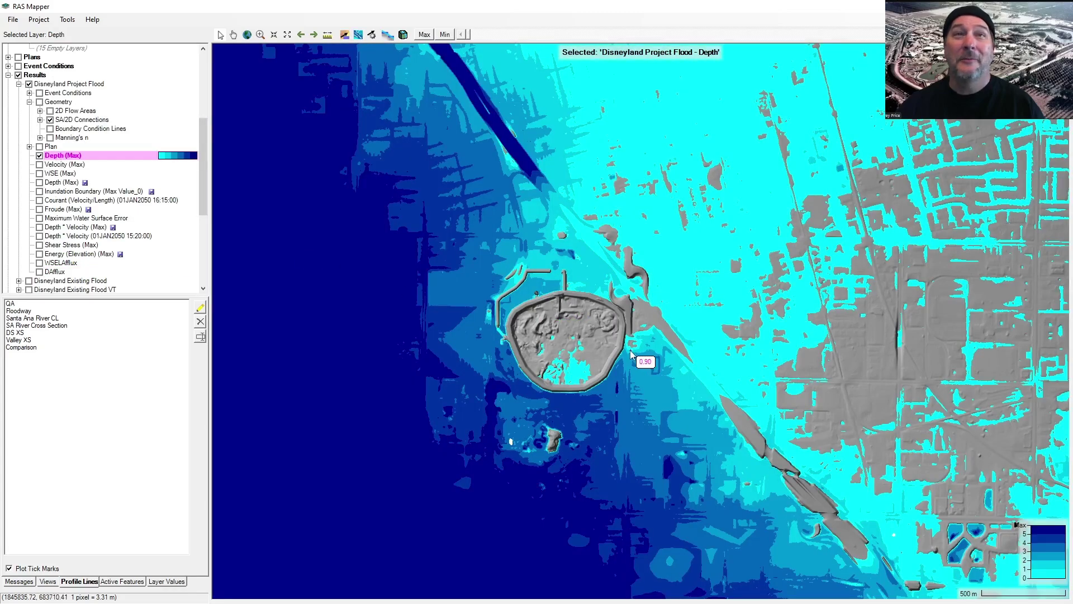
pyautogui.scroll(-1, 592, 365)
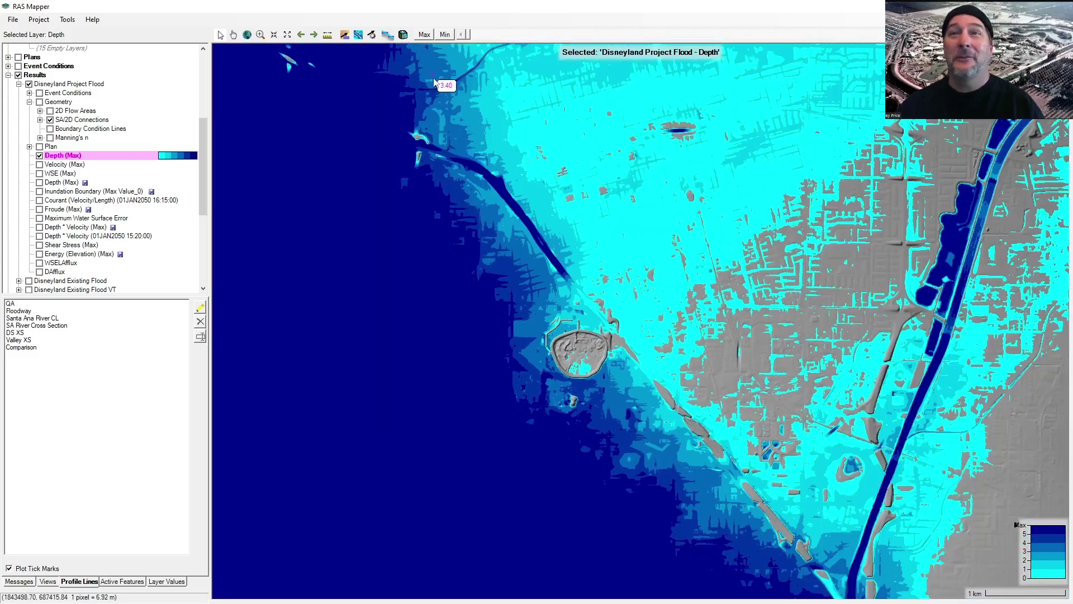
pyautogui.scroll(-1, 627, 304)
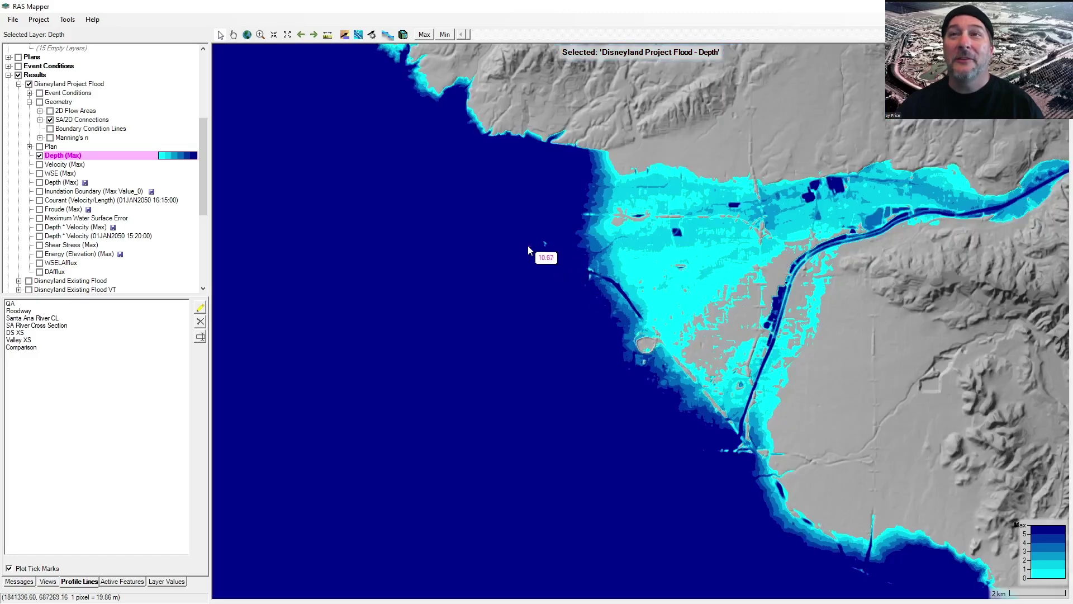
pyautogui.moveTo(532, 249); pyautogui.dragTo(618, 275)
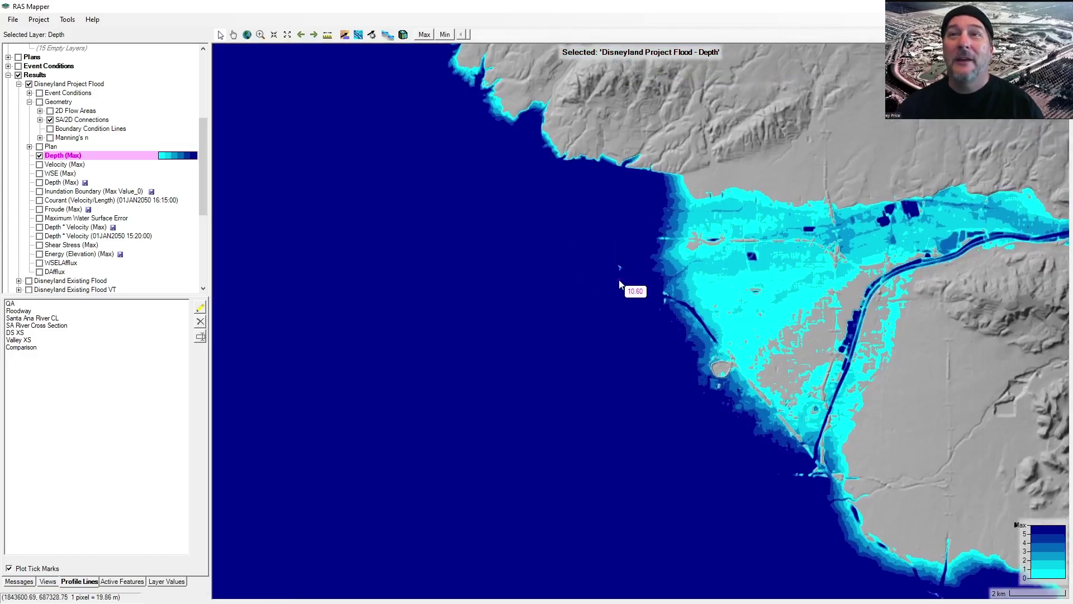
pyautogui.scroll(-2, 621, 286)
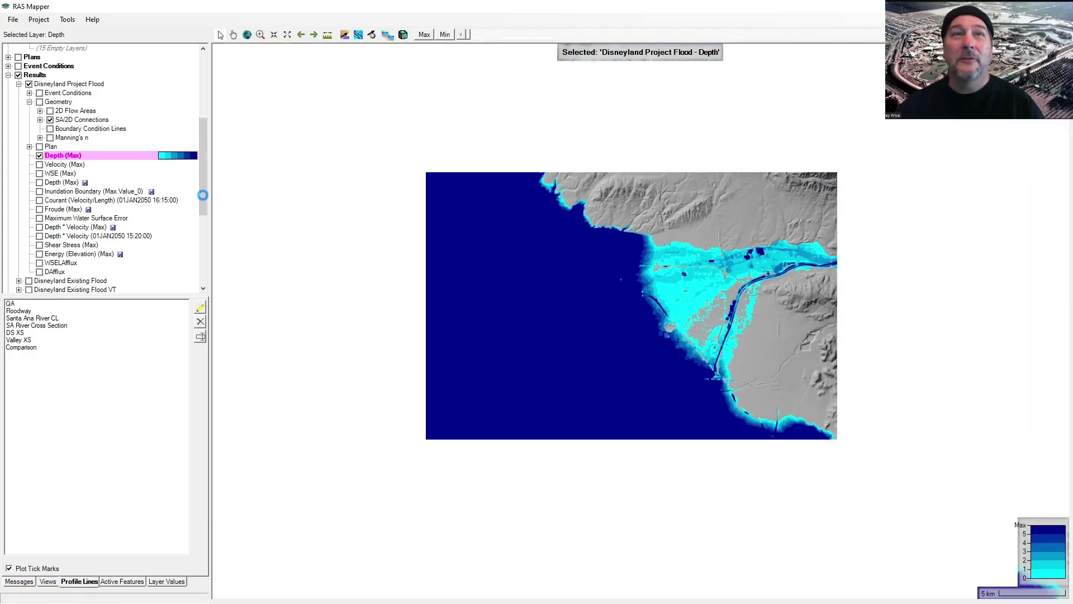
# Step: Replace the black-and-white Disneyland DEM Ground Project BW terrain with the coloured Disneyland DEM Ground Project terrain
pyautogui.moveTo(202, 195); pyautogui.dragTo(202, 264)
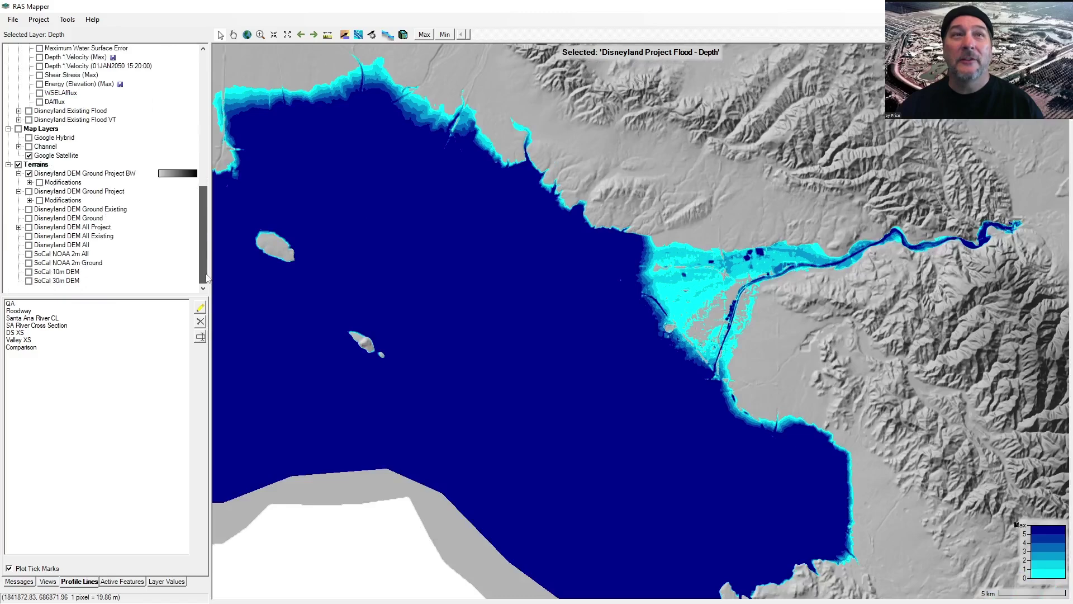
pyautogui.click(29, 191)
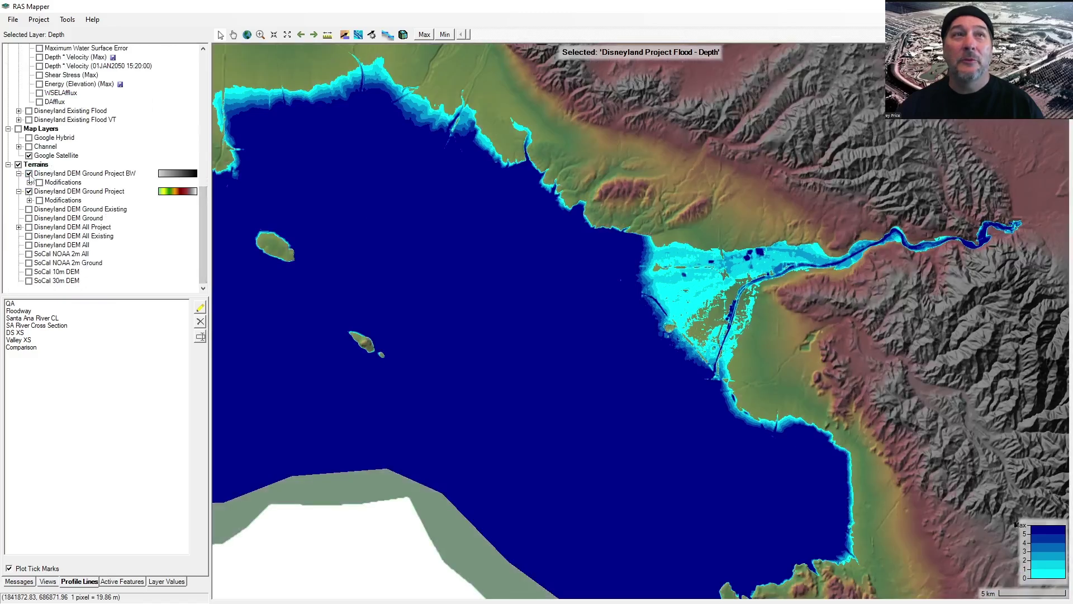
pyautogui.click(29, 173)
pyautogui.moveTo(204, 252); pyautogui.dragTo(205, 151)
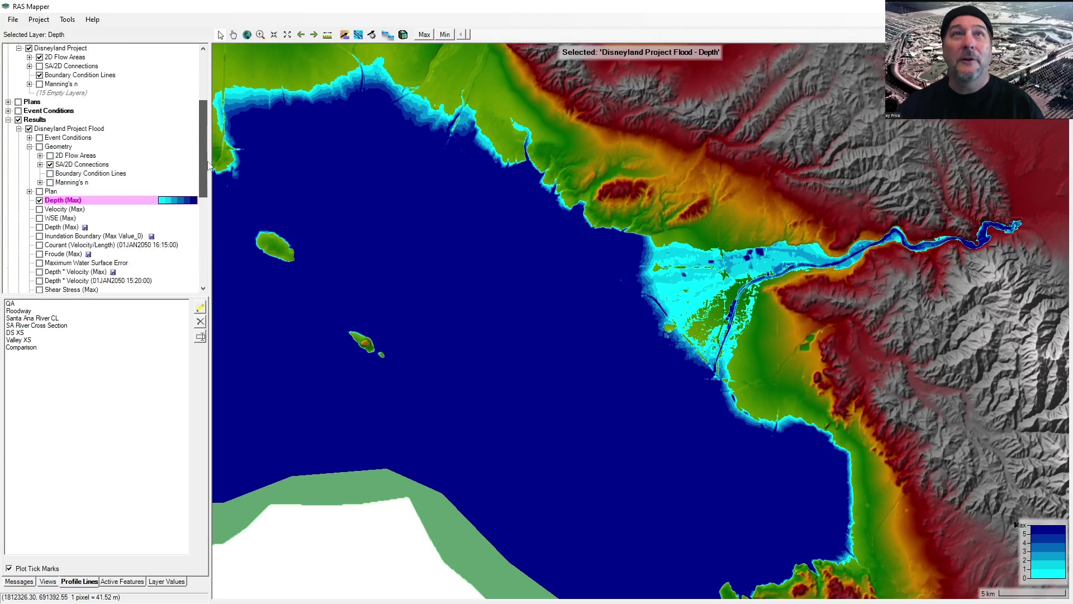
# Step: Open the Disneyland Project Flood result in the 3D Viewer, saving the rasmap file for the latest symbology
pyautogui.click(403, 36)
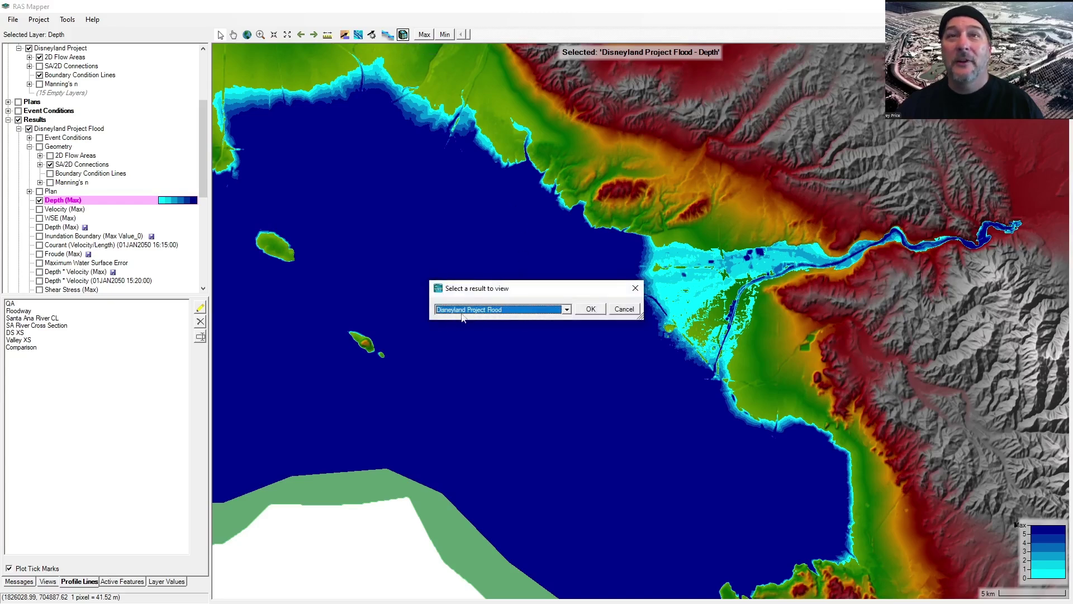
pyautogui.click(590, 310)
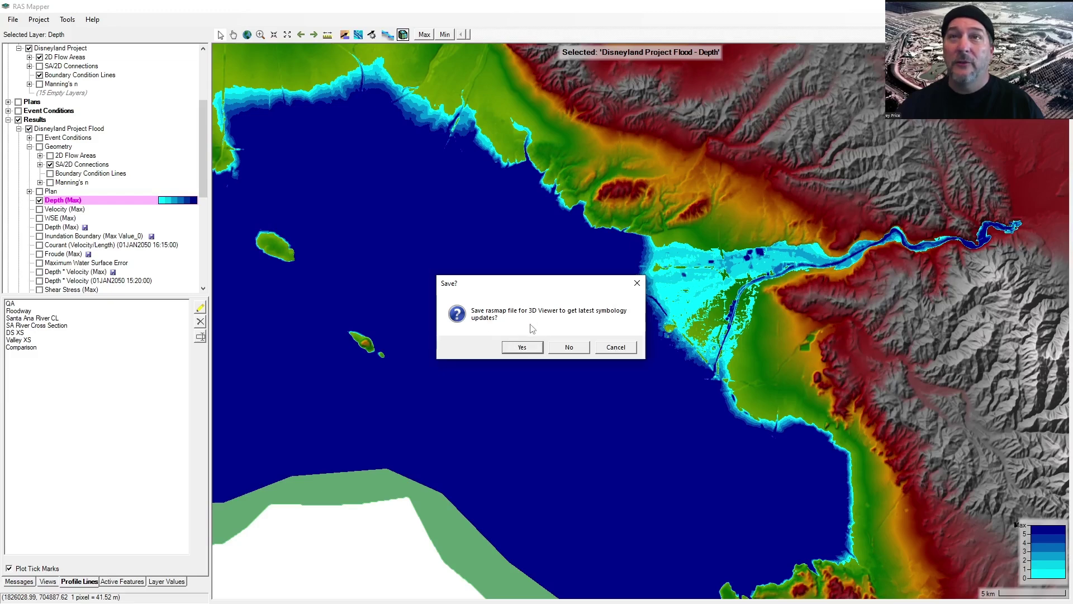
pyautogui.click(523, 348)
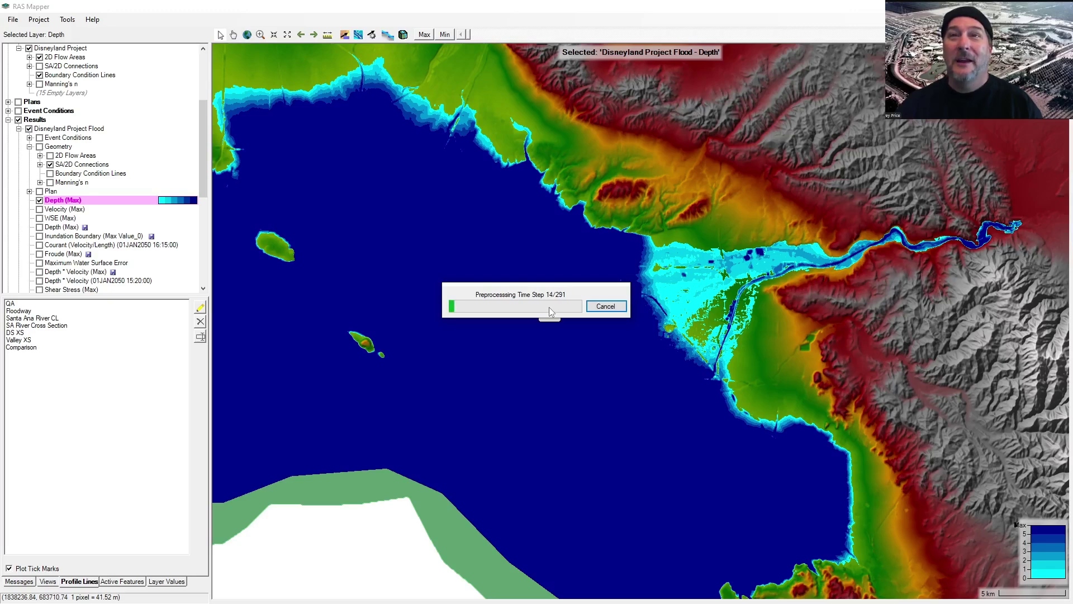
pyautogui.moveTo(558, 360)
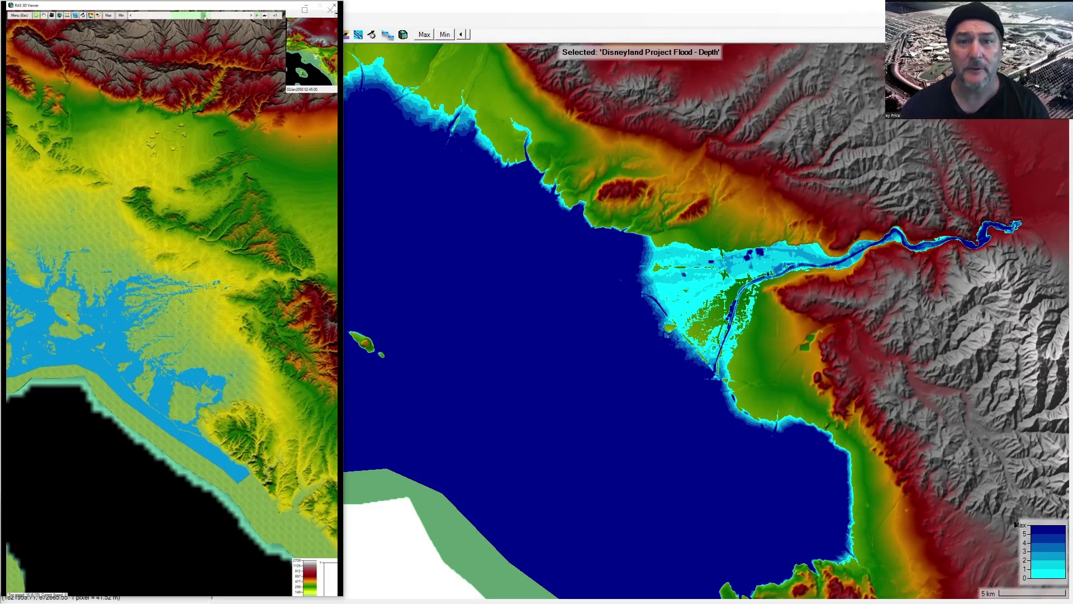
# Step: Review the flood progression in the Disney3D2 recording of the 3D Viewer, minimizing the file browser over the map
pyautogui.moveTo(206, 19)
pyautogui.mouseDown()
pyautogui.moveTo(139, 15)
pyautogui.moveTo(211, 18)
pyautogui.moveTo(151, 15)
pyautogui.moveTo(198, 16)
pyautogui.mouseUp()
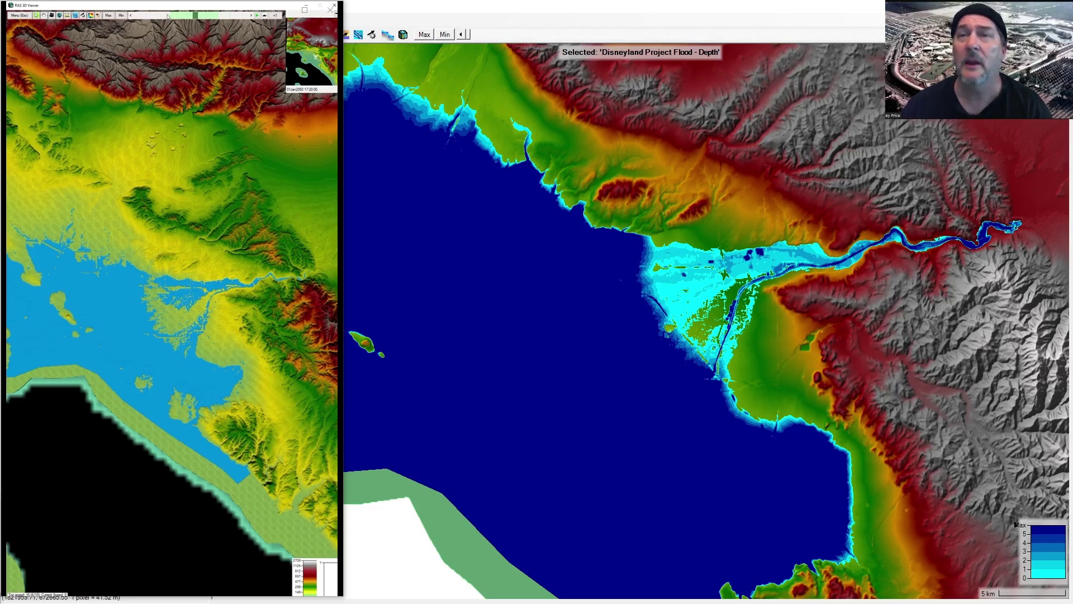
pyautogui.moveTo(673, 603); pyautogui.dragTo(649, 139)
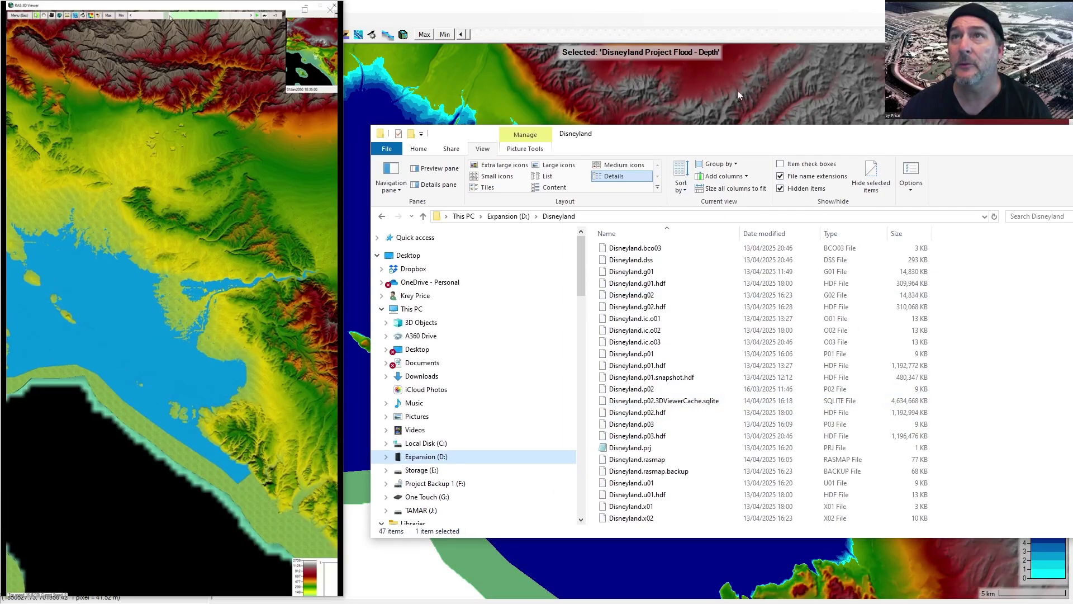
pyautogui.press('super+Down')
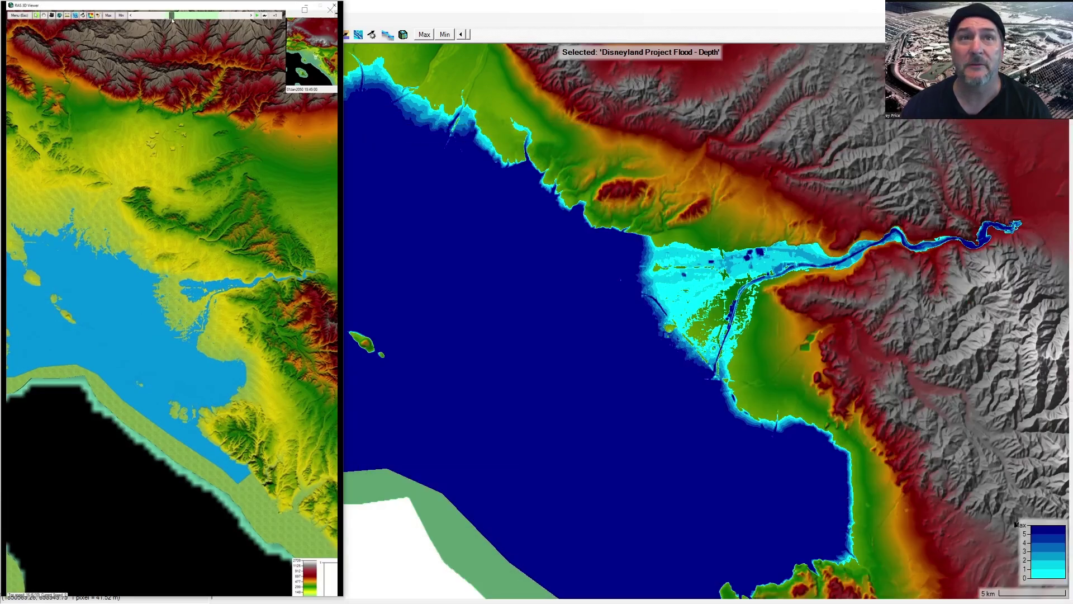
pyautogui.moveTo(186, 126)
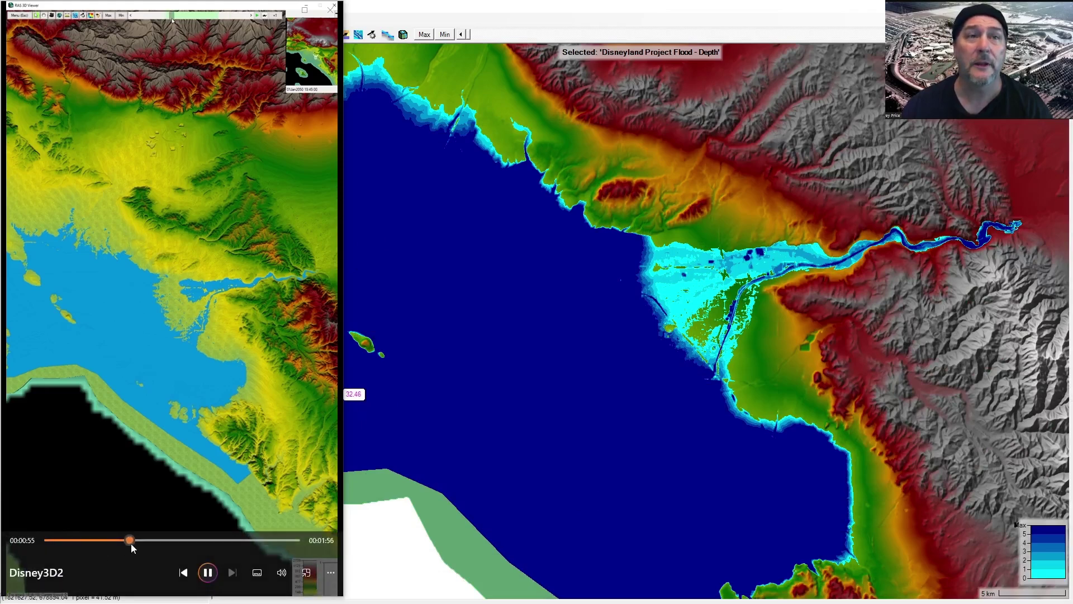
pyautogui.moveTo(130, 541); pyautogui.dragTo(76, 541)
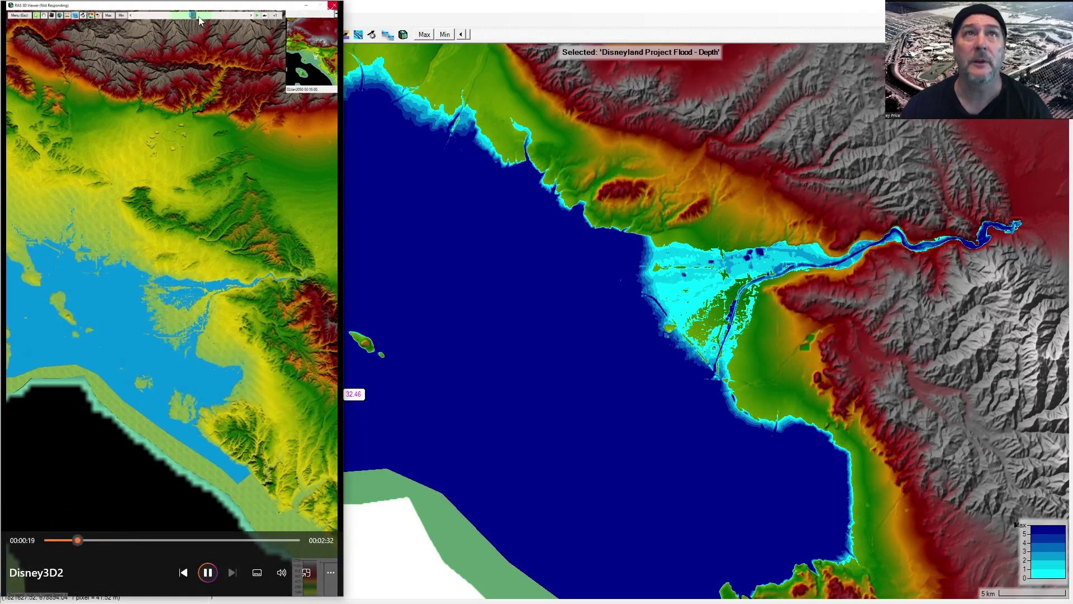
# Step: Go through the Disney3D recording to review the 3D Viewer's options and keyboard bindings
pyautogui.moveTo(83, 541); pyautogui.dragTo(55, 539)
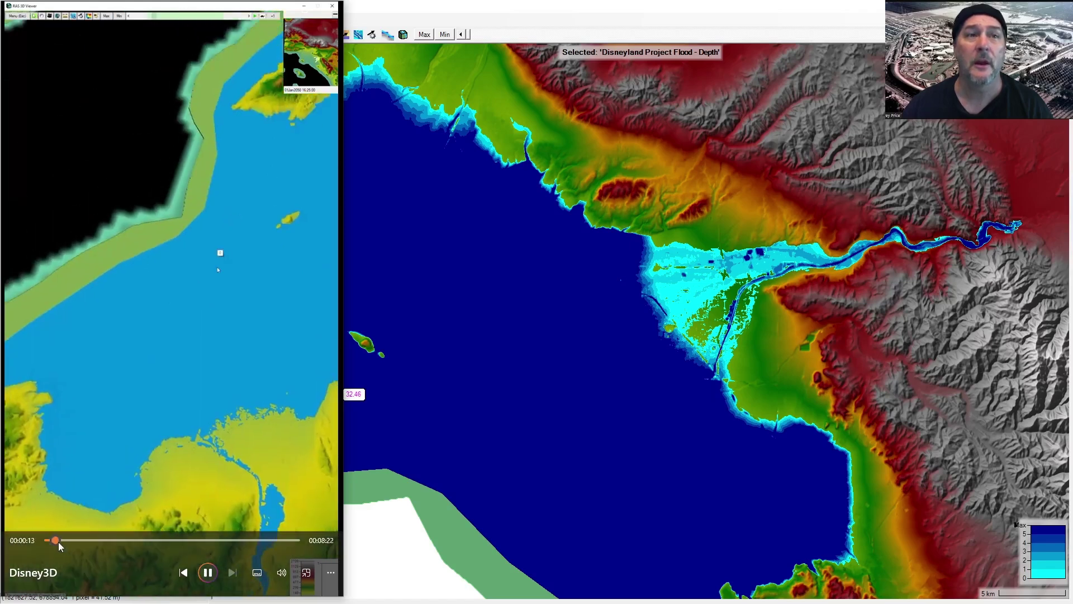
pyautogui.moveTo(58, 541); pyautogui.dragTo(68, 543)
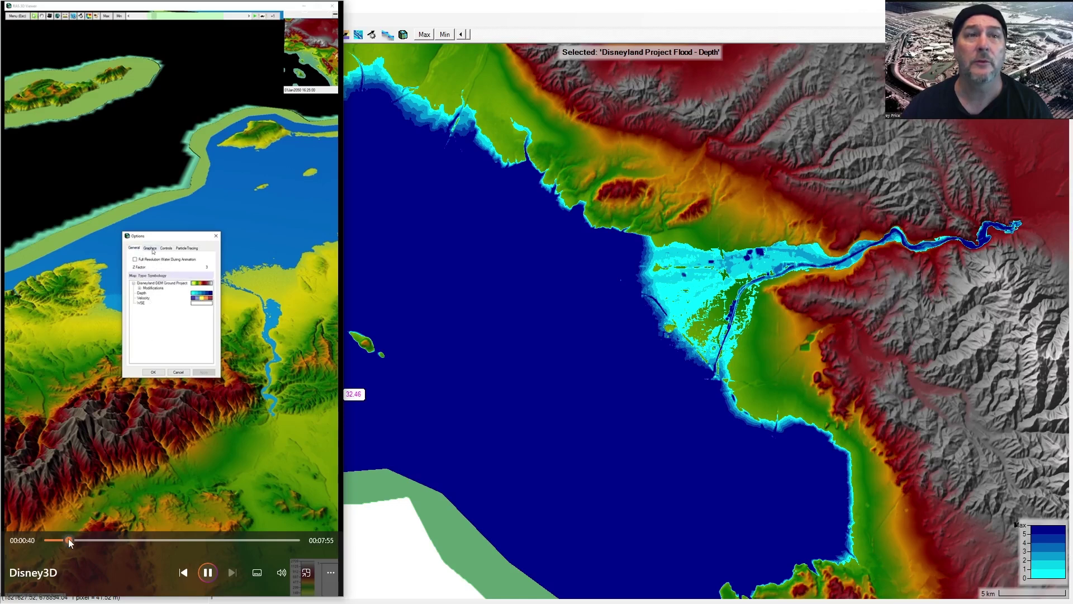
pyautogui.moveTo(68, 540); pyautogui.dragTo(70, 539)
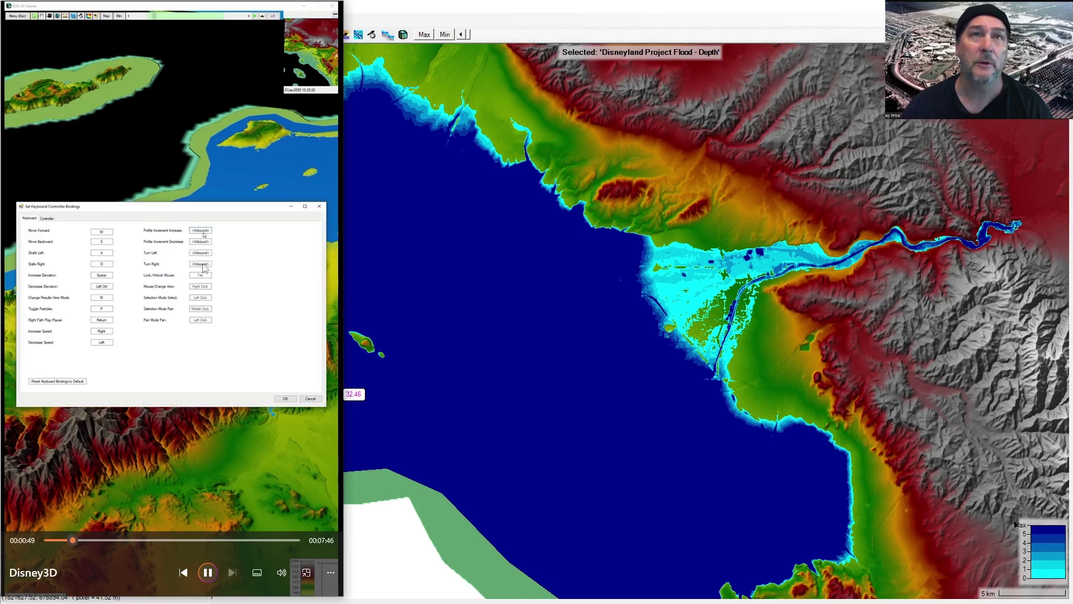
pyautogui.moveTo(74, 542); pyautogui.dragTo(253, 567)
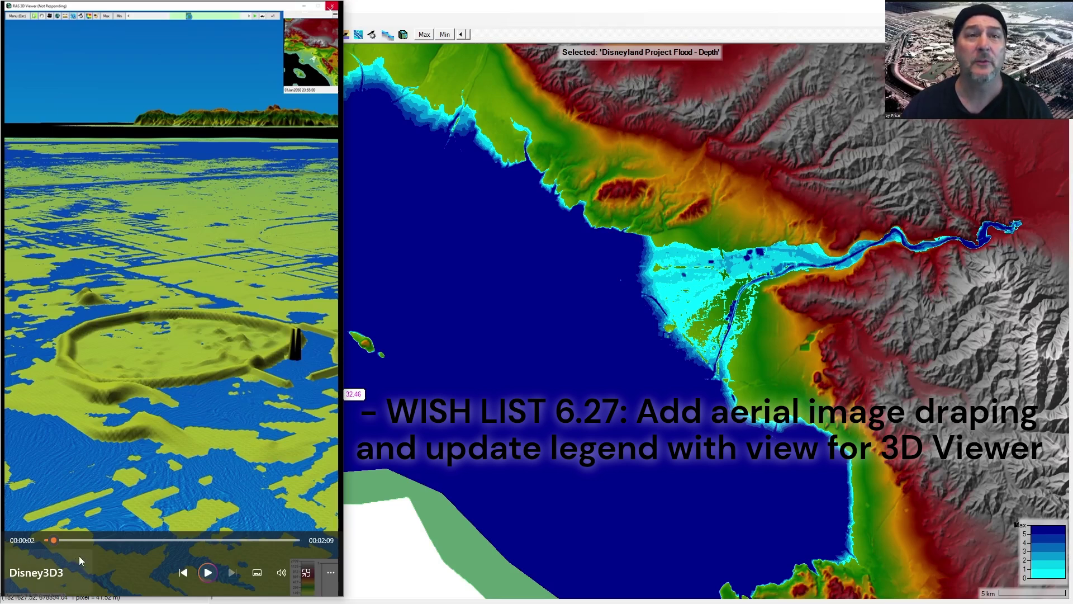
# Step: Skip ahead in the Disney3D3 recording to view the flooding around the ring levee, and close Media Player
pyautogui.moveTo(55, 538); pyautogui.dragTo(242, 542)
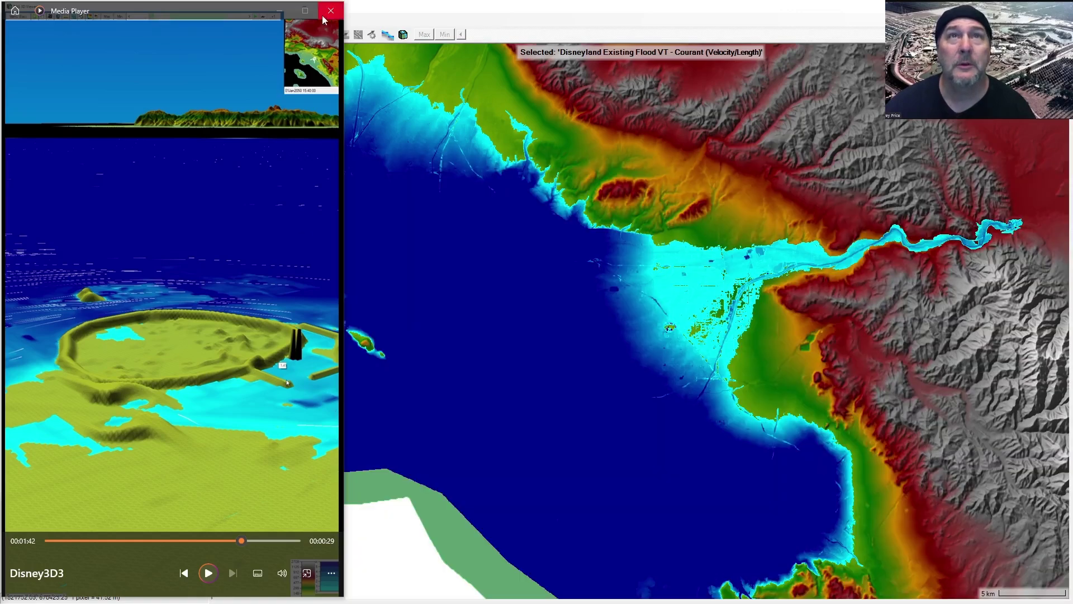
pyautogui.click(330, 13)
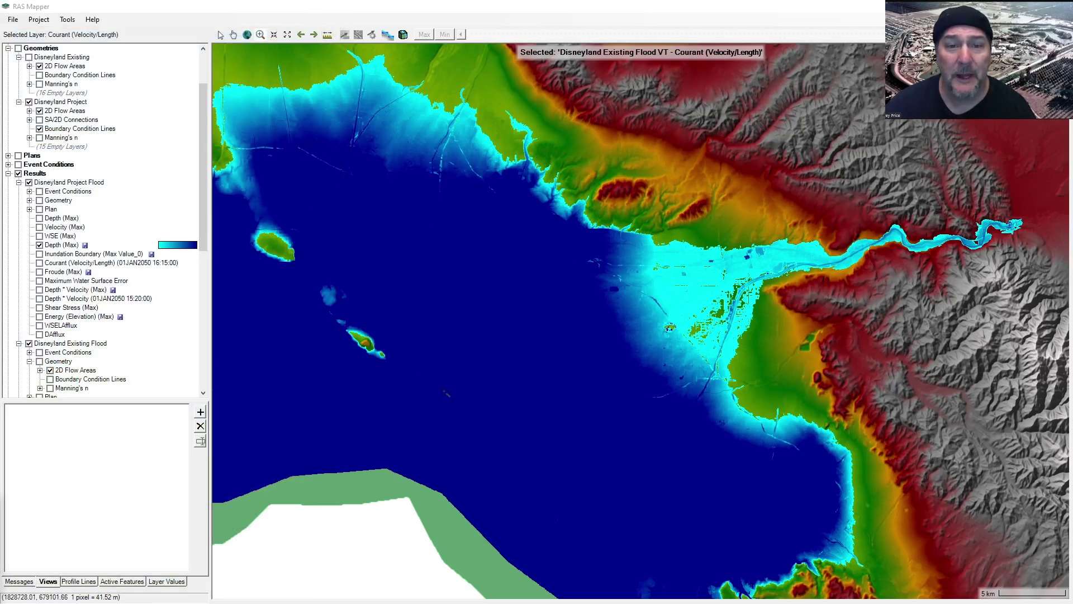
# Step: Show the Courant (Velocity/Length) layer instead of WSE (Max) for Disneyland Existing Flood VT, focusing on the upstream river reach
pyautogui.scroll(-5, 70, 260)
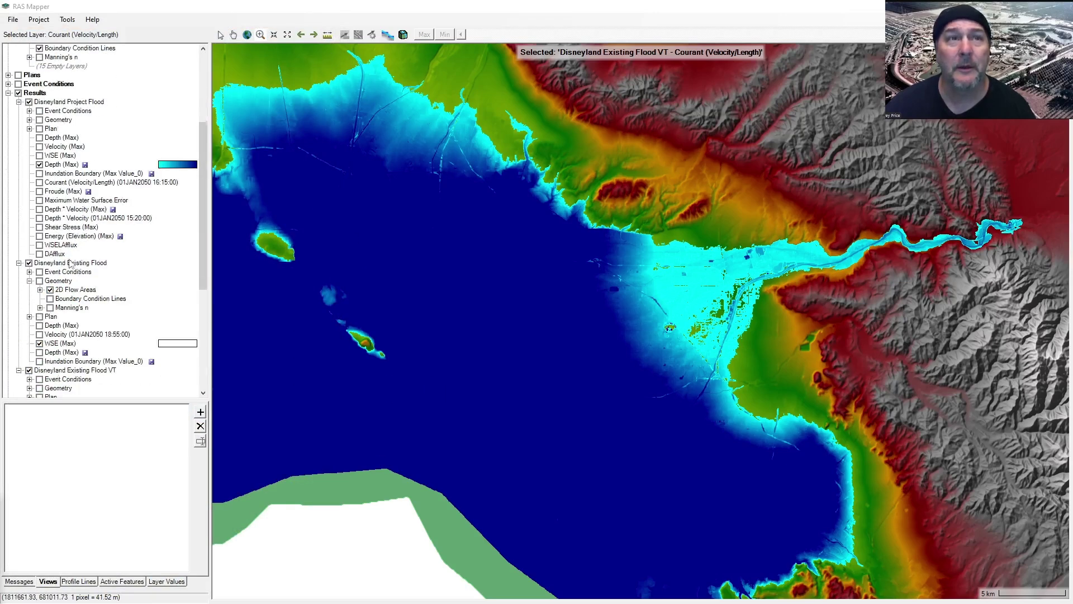
pyautogui.click(69, 316)
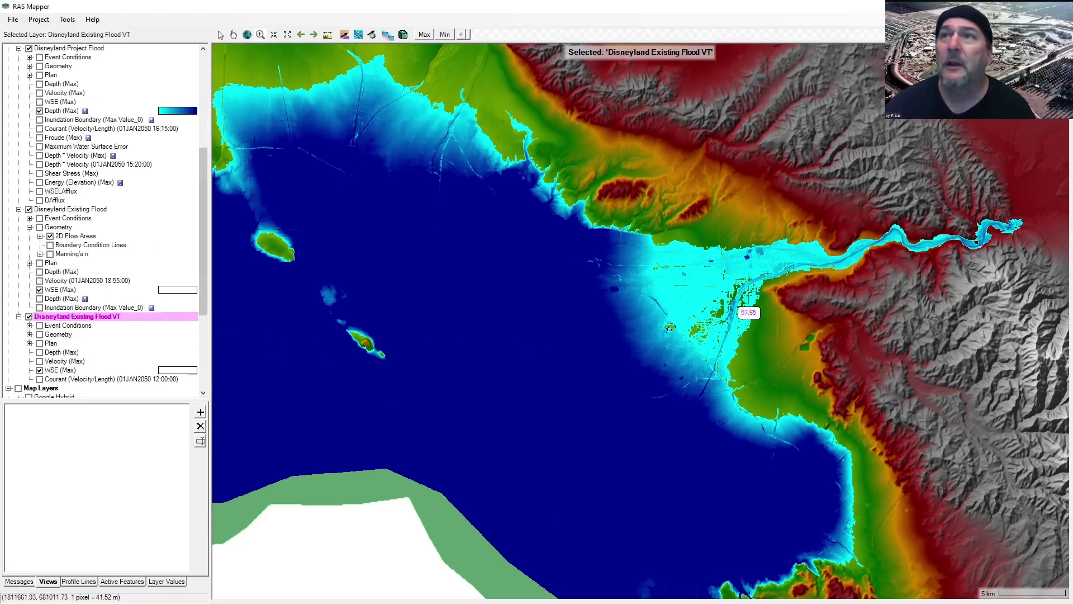
pyautogui.moveTo(746, 309); pyautogui.dragTo(492, 338)
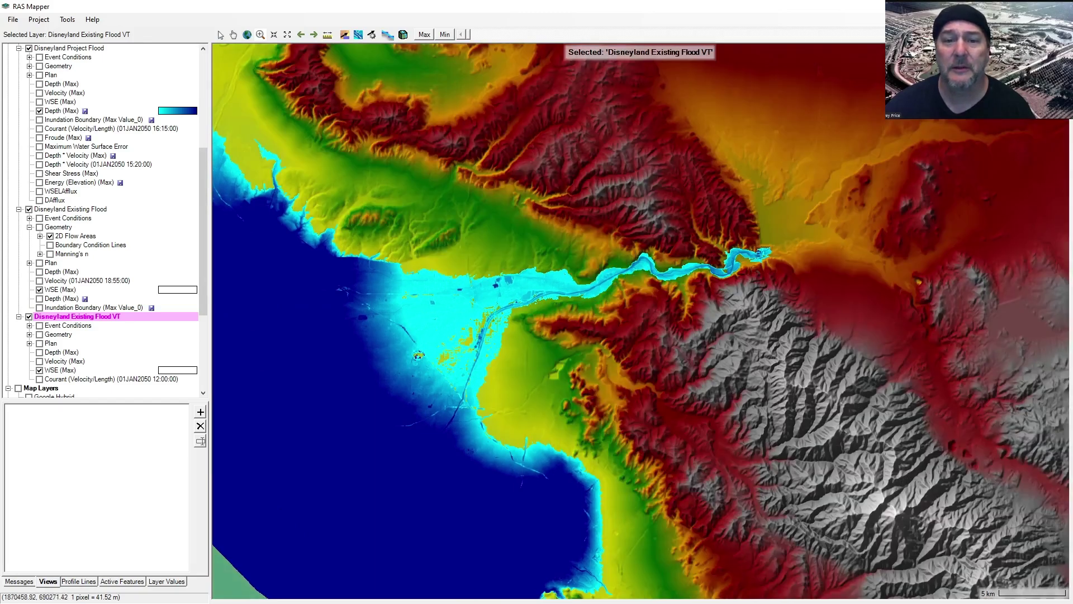
pyautogui.scroll(3, 737, 275)
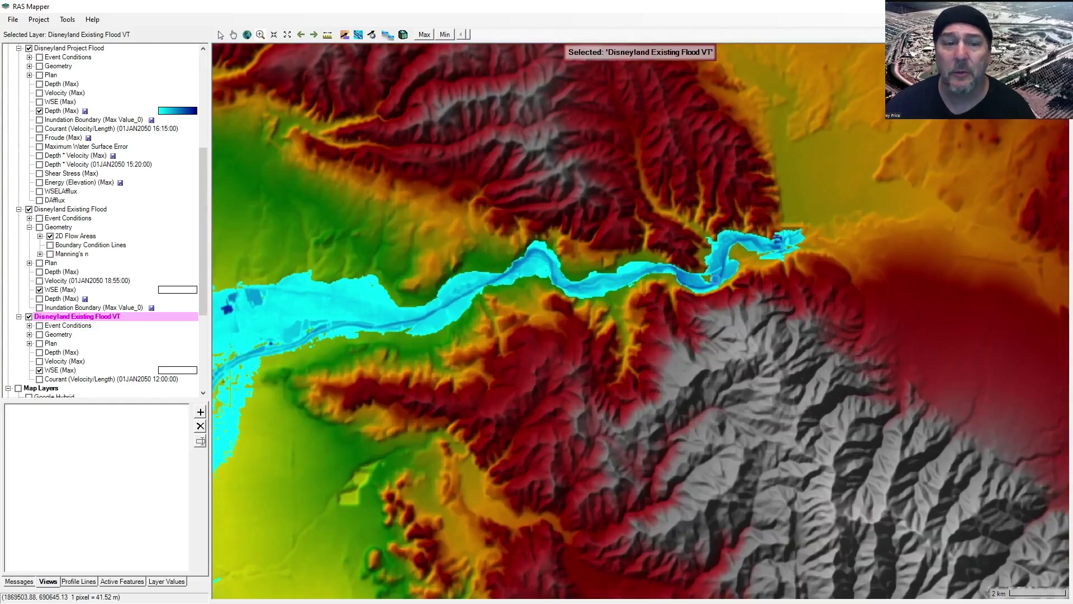
pyautogui.scroll(2, 716, 277)
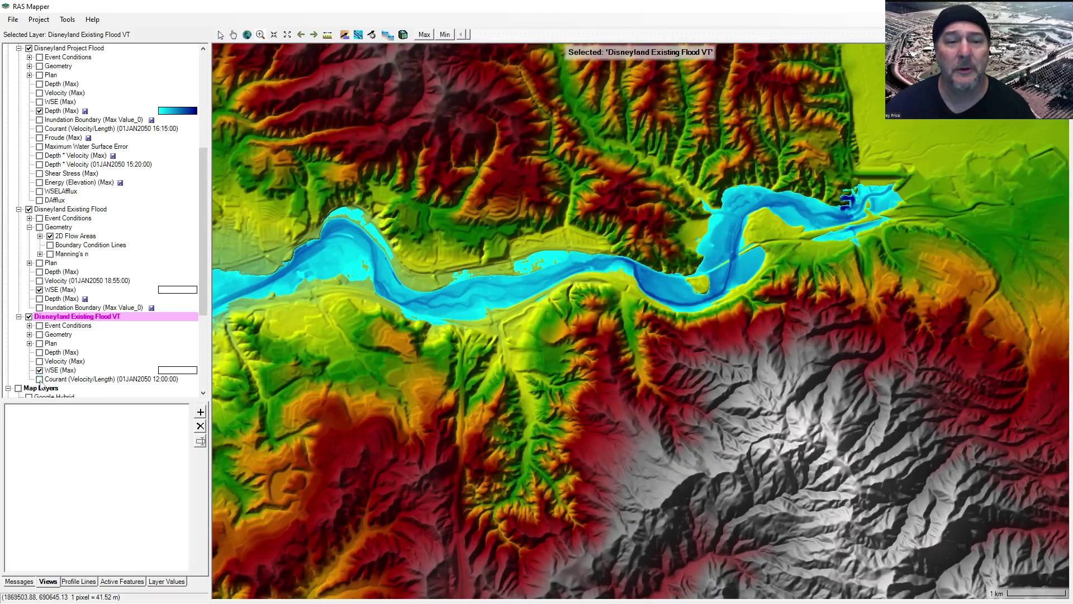
pyautogui.click(39, 379)
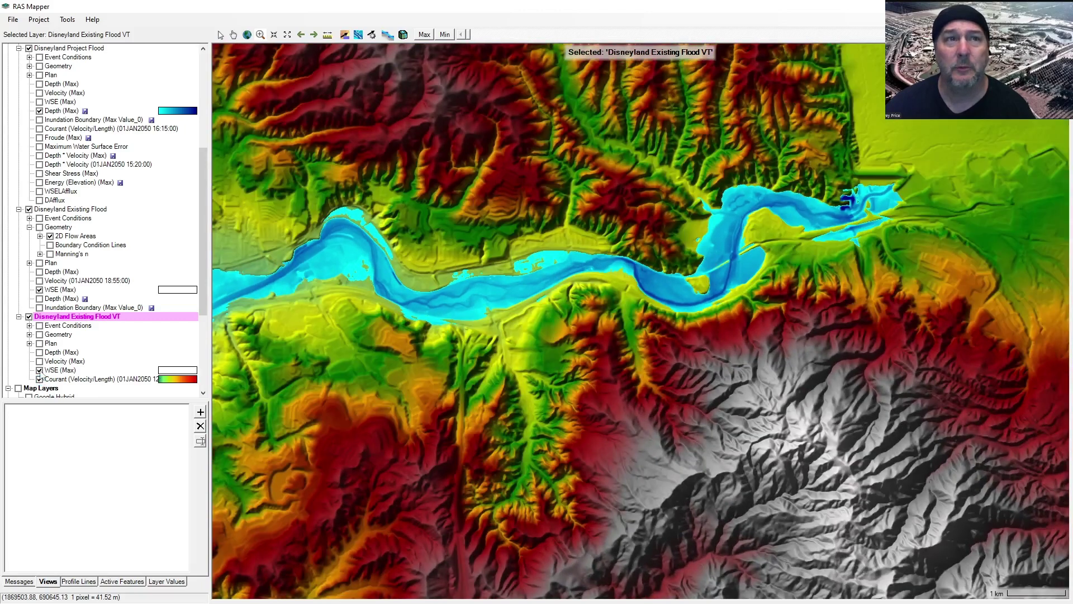
pyautogui.click(40, 371)
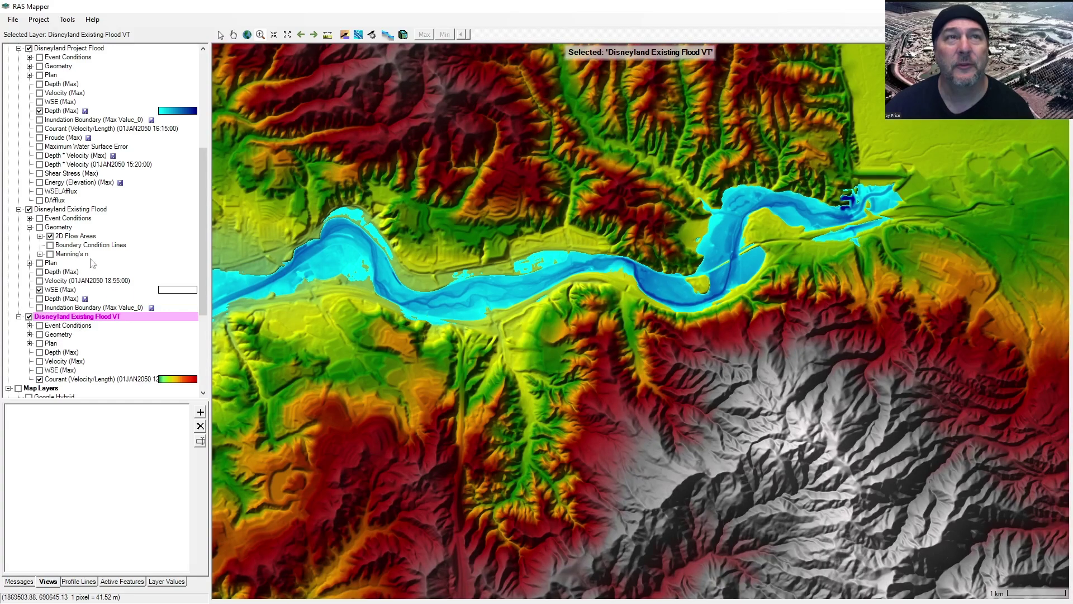
# Step: Add a Courant (Velocity/Length) raster map for the 01JAN2050 12:00:00 profile to the Disneyland Existing Flood results
pyautogui.rightClick(68, 211)
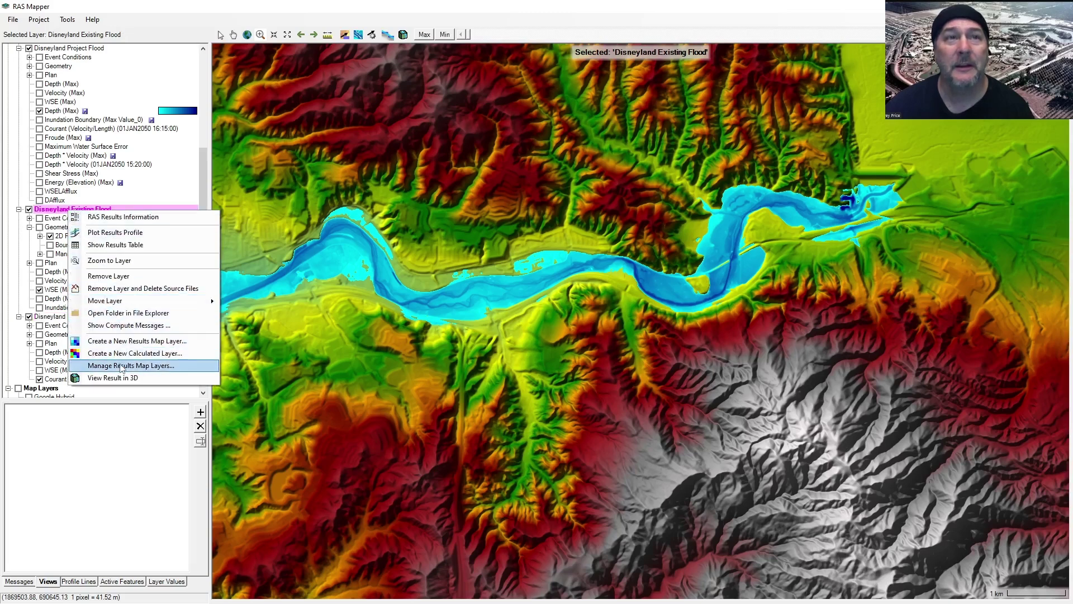
pyautogui.click(121, 343)
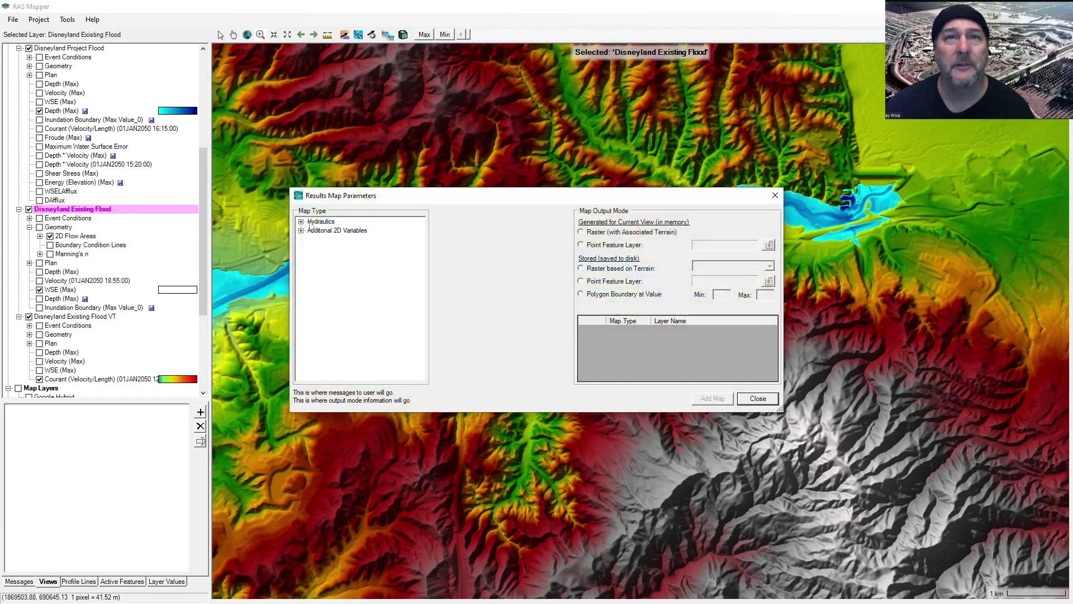
pyautogui.click(302, 222)
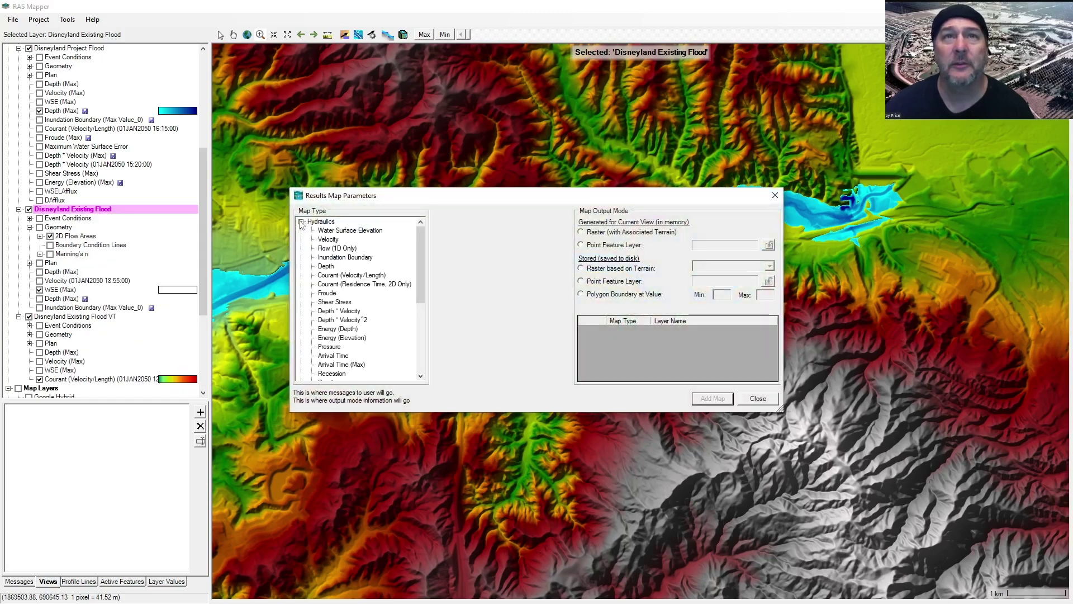
pyautogui.click(346, 275)
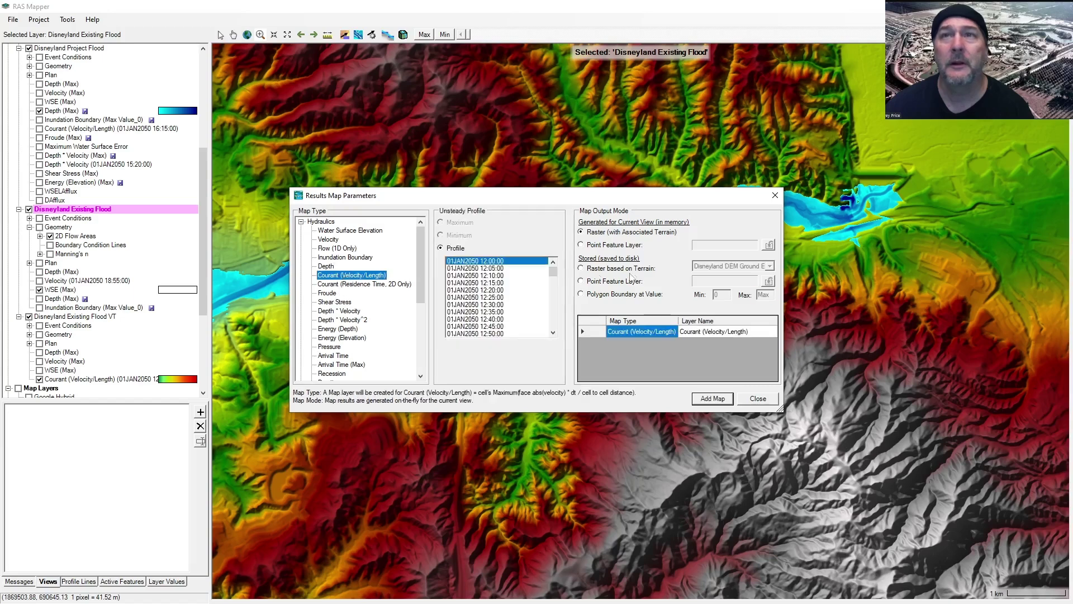
pyautogui.click(713, 399)
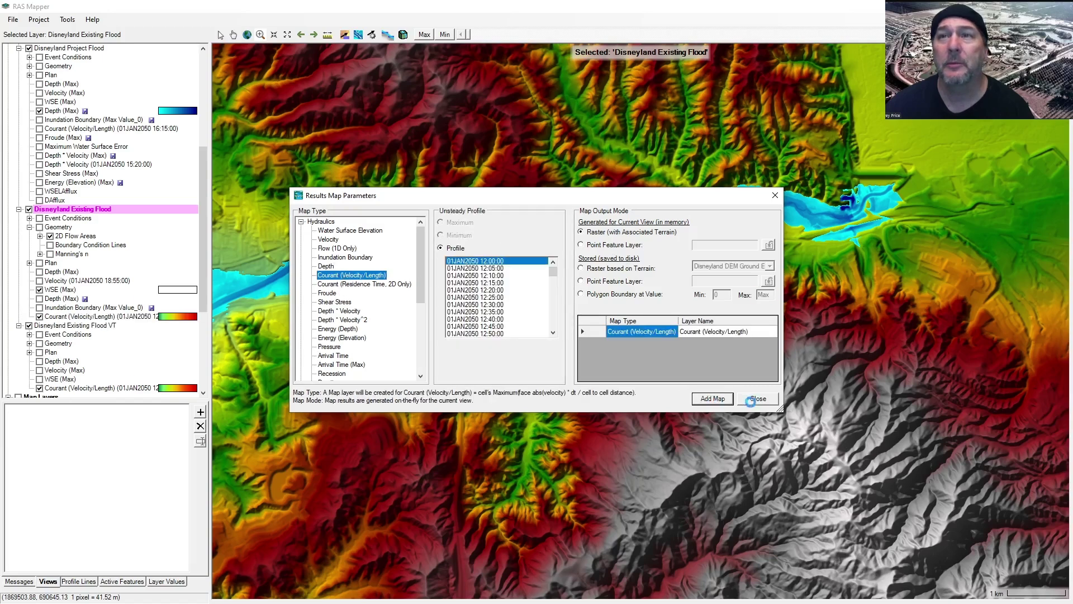
# Step: Finish adding result maps, widen the layer tree, and hide Project Flood's stored Depth (Max) and Existing Flood's WSE (Max) layers
pyautogui.click(758, 399)
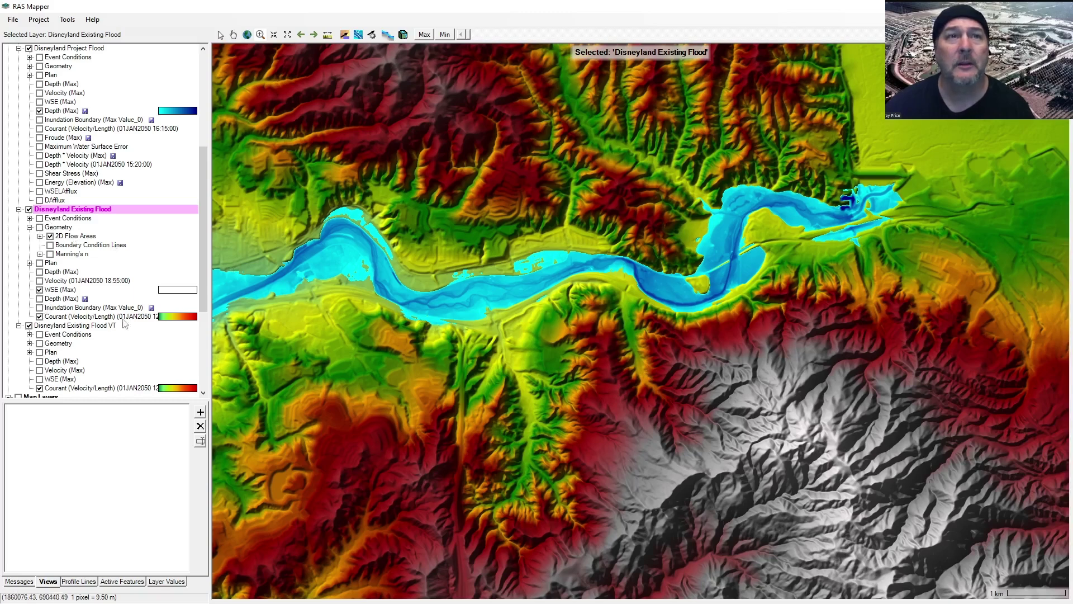
pyautogui.moveTo(209, 332); pyautogui.dragTo(265, 332)
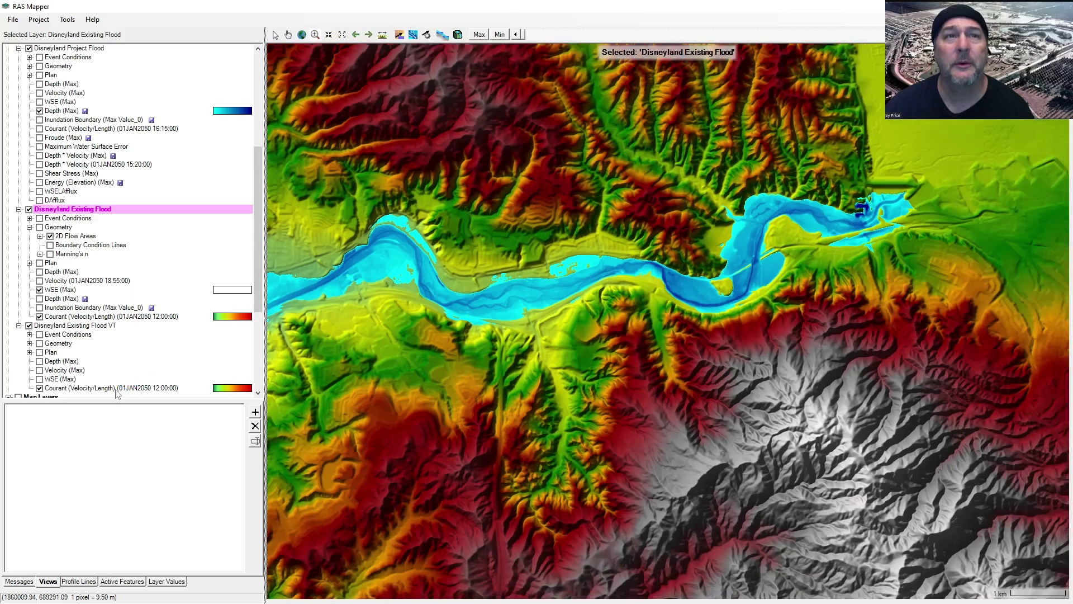
pyautogui.click(125, 387)
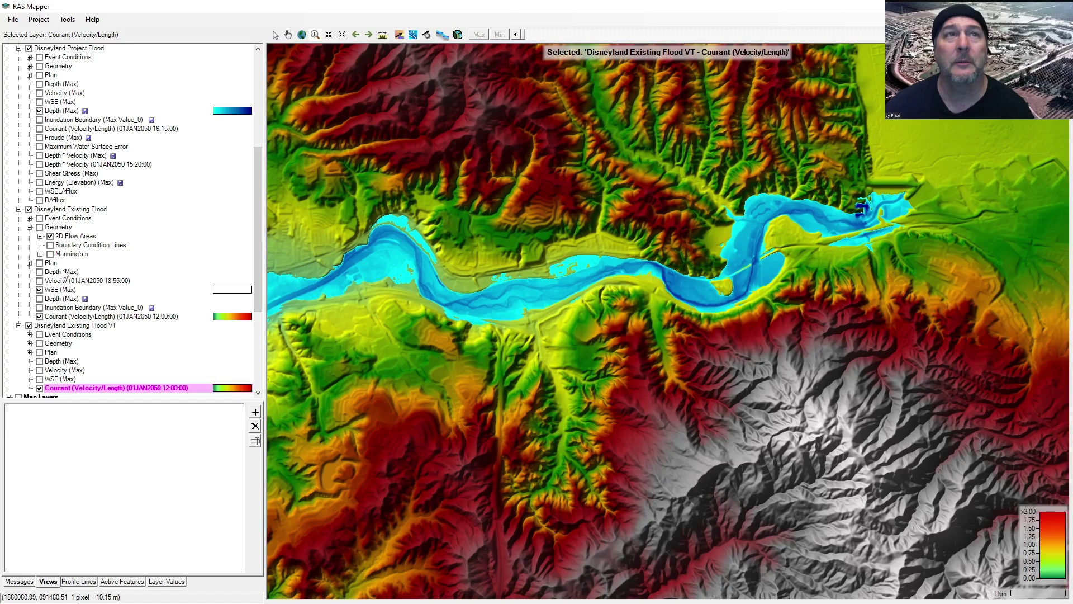
pyautogui.click(39, 110)
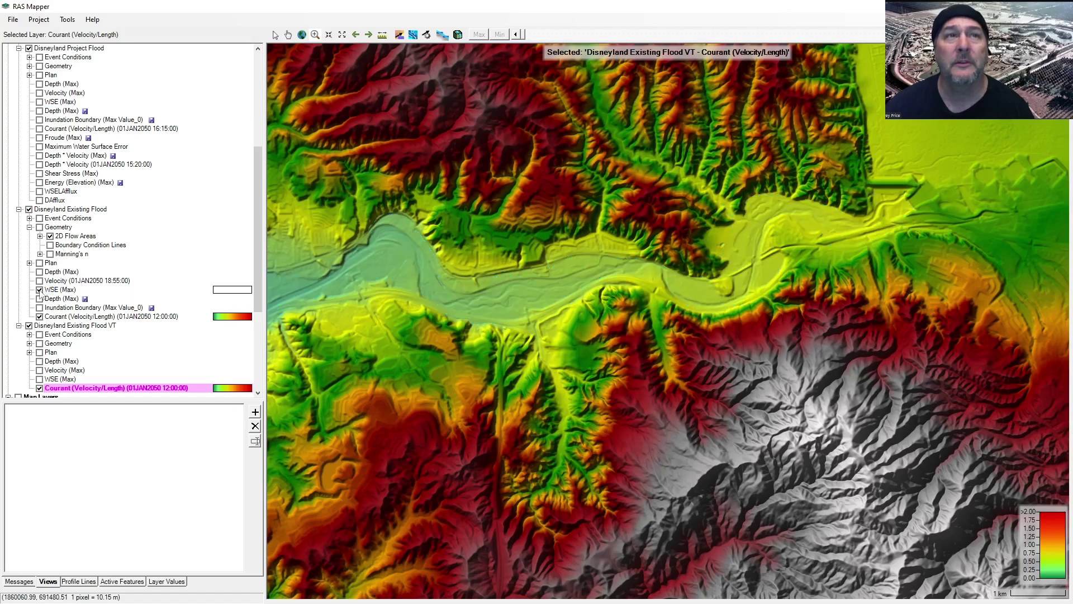
pyautogui.click(39, 290)
# Step: Set the Courant (Velocity/Length) maps of Disneyland Existing Flood and Disneyland Existing Flood VT to the 01JAN2050 15:45:00 profile
pyautogui.click(56, 317)
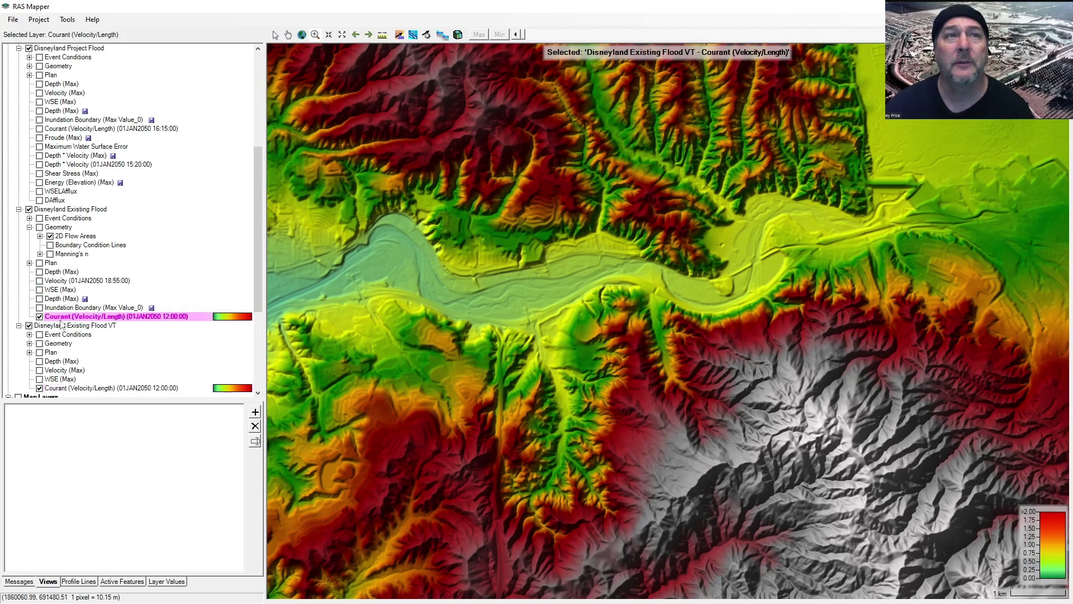
pyautogui.moveTo(523, 35); pyautogui.dragTo(593, 38)
pyautogui.scroll(1, 867, 232)
pyautogui.scroll(3, 867, 232)
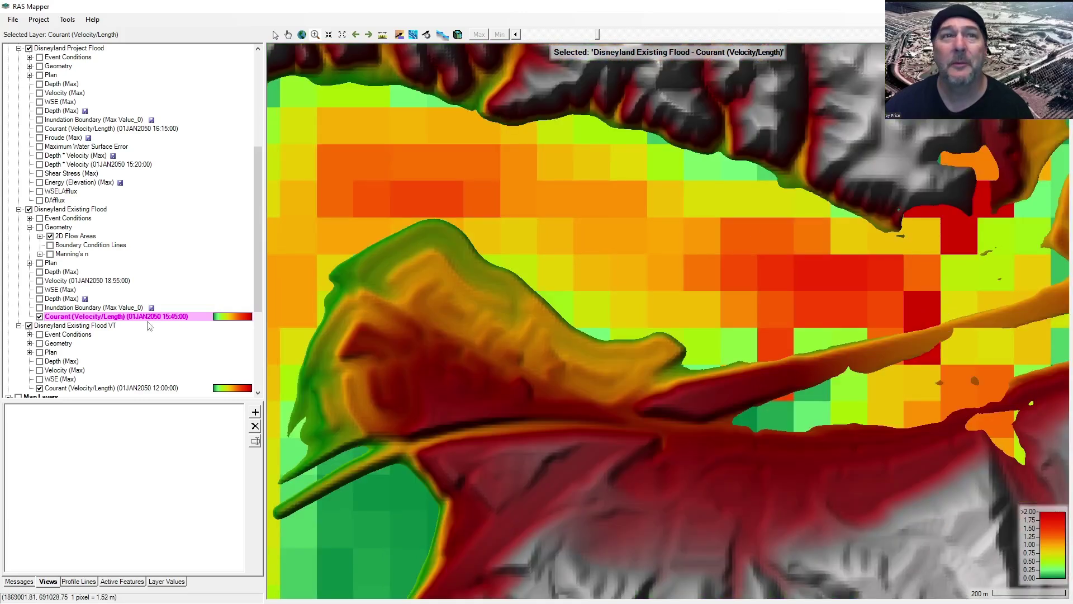
pyautogui.click(133, 397)
pyautogui.click(134, 380)
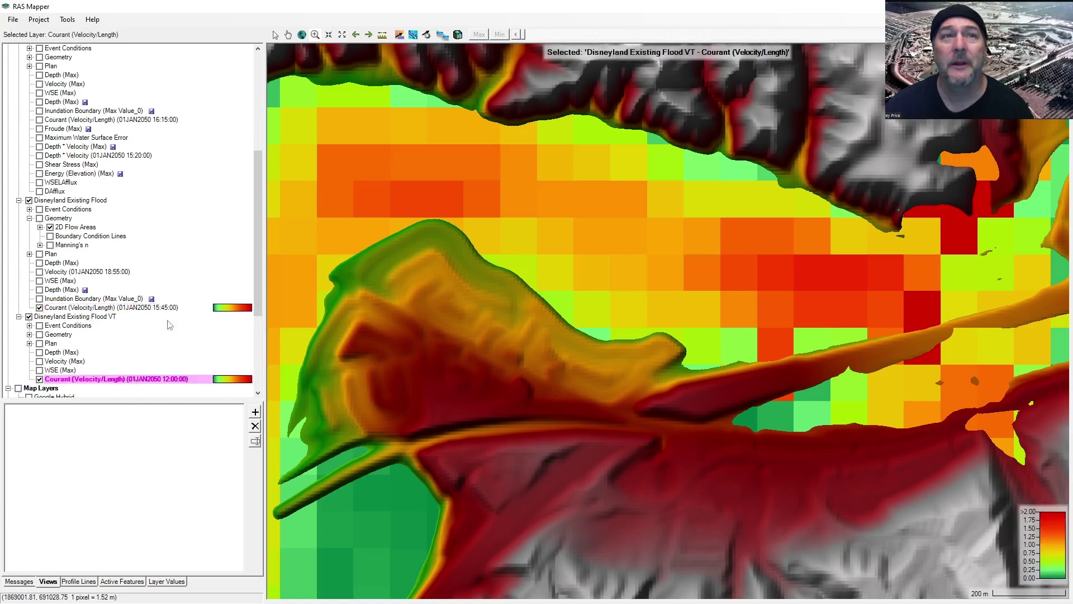
pyautogui.moveTo(524, 37)
pyautogui.mouseDown()
pyautogui.moveTo(605, 34)
pyautogui.moveTo(596, 35)
pyautogui.mouseUp()
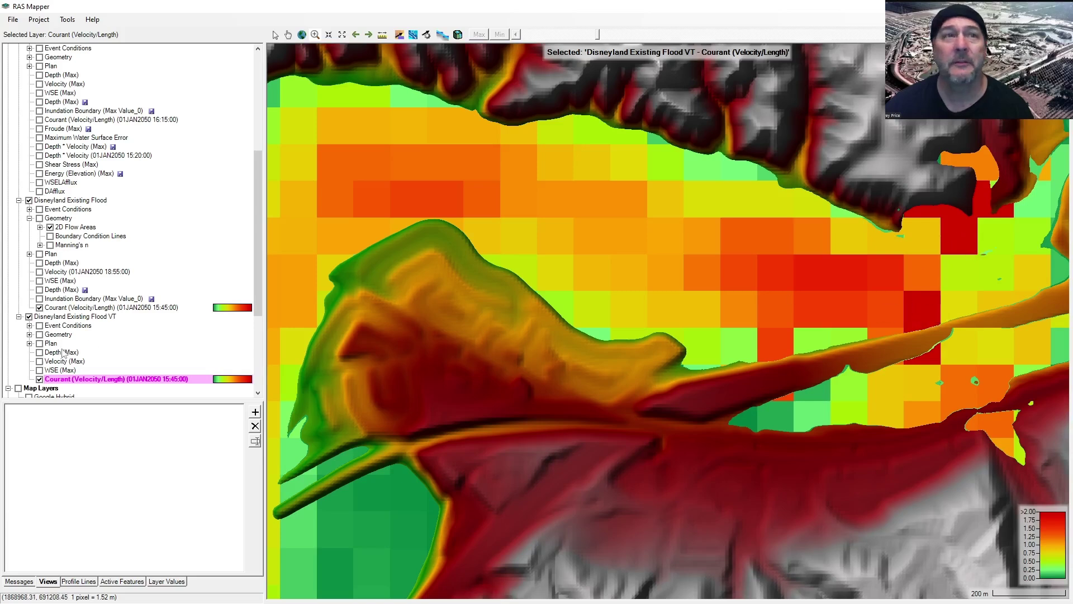
# Step: Compare Courant values between the existing and VT plans, following the river from the canyon reach downstream to the ring levee
pyautogui.click(68, 308)
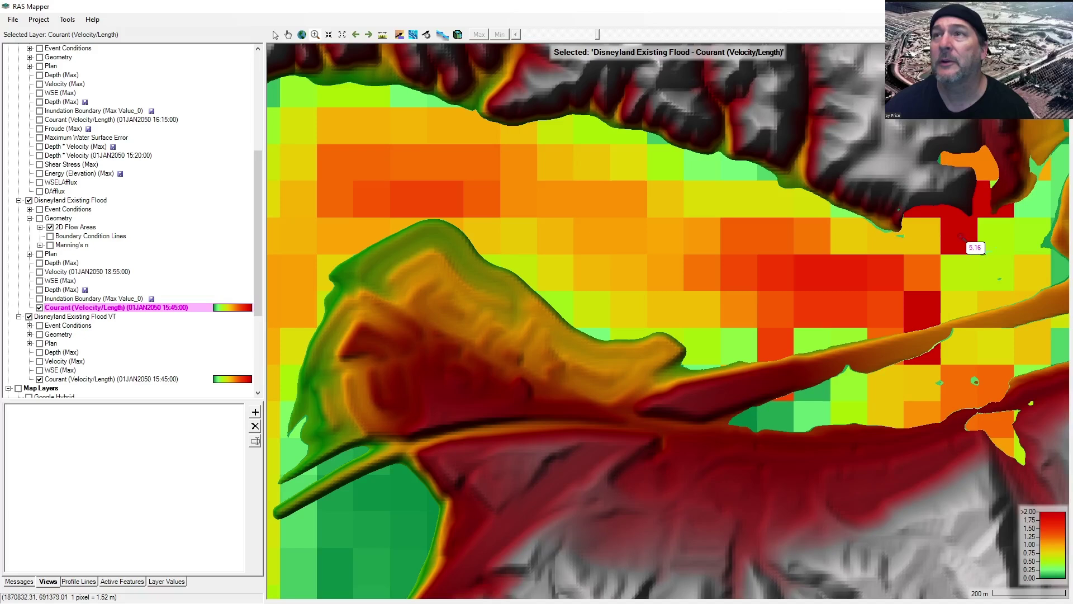
pyautogui.click(80, 379)
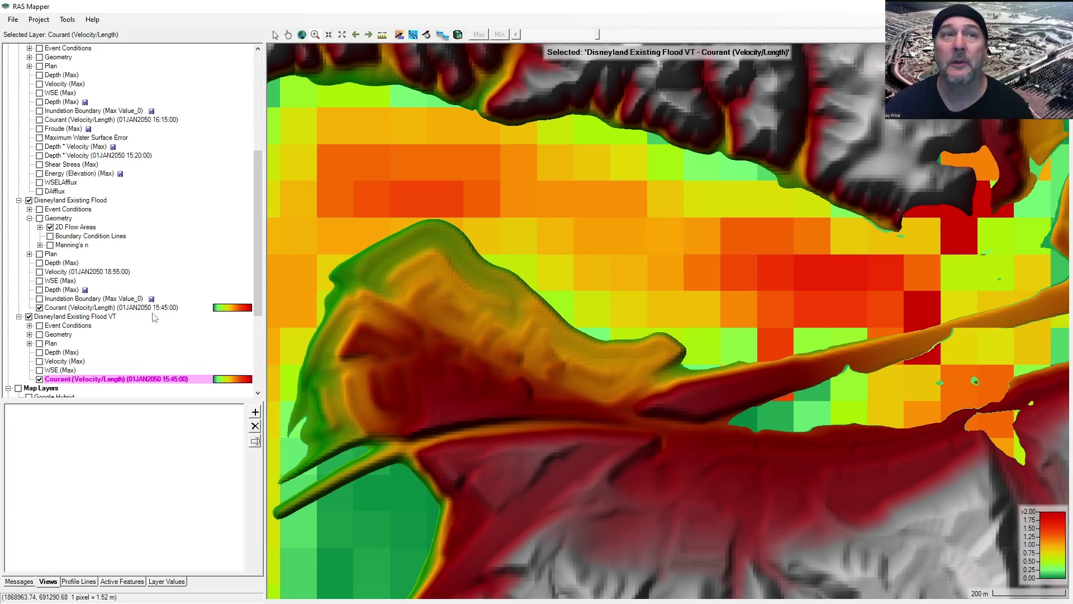
pyautogui.scroll(-5, 620, 333)
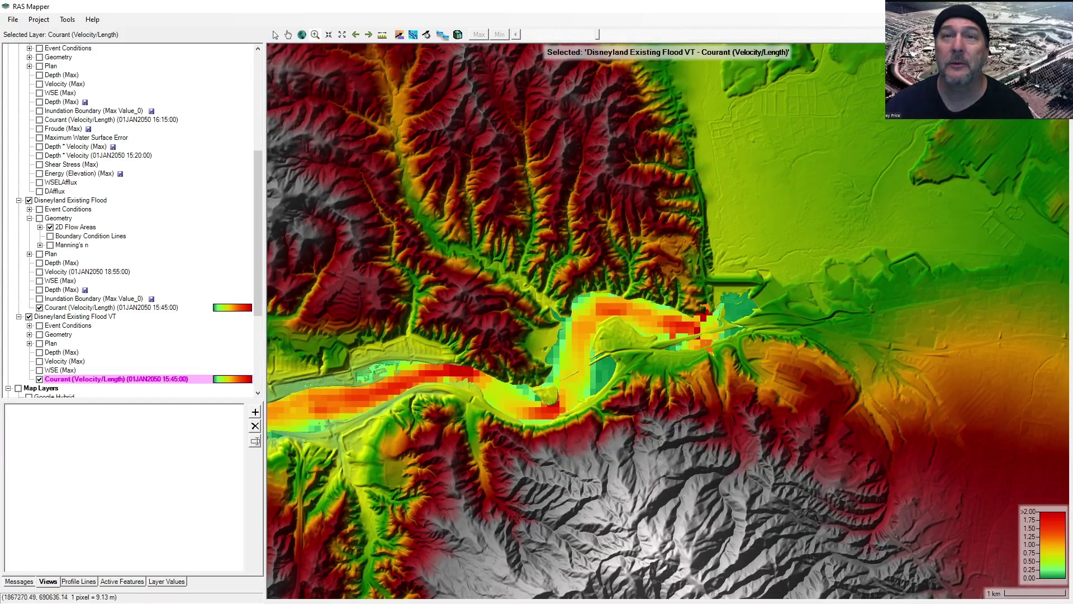
pyautogui.moveTo(305, 419); pyautogui.dragTo(700, 321)
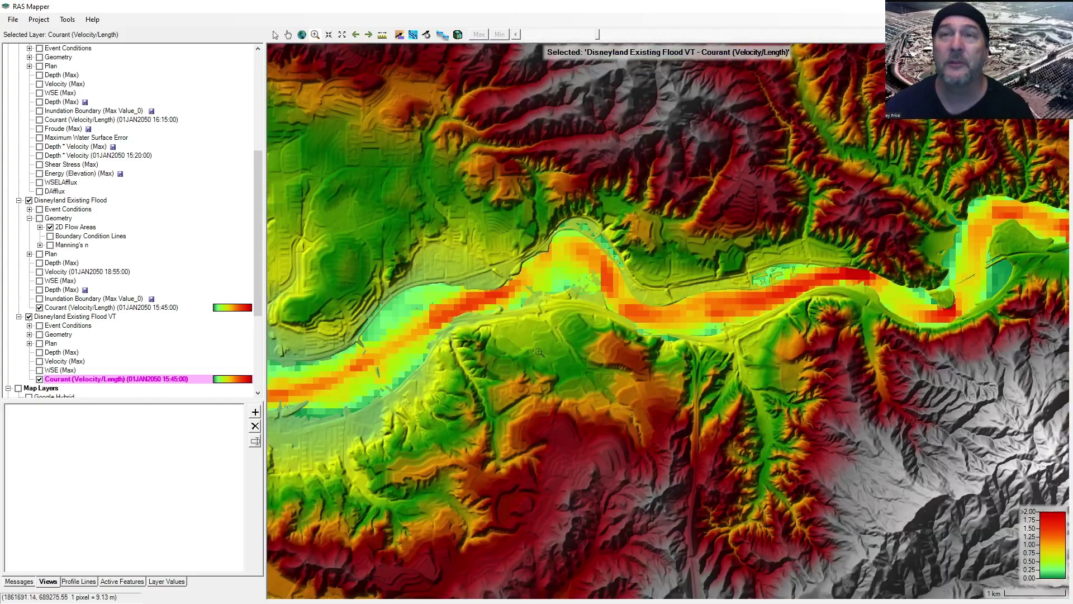
pyautogui.moveTo(538, 351); pyautogui.dragTo(1051, 349)
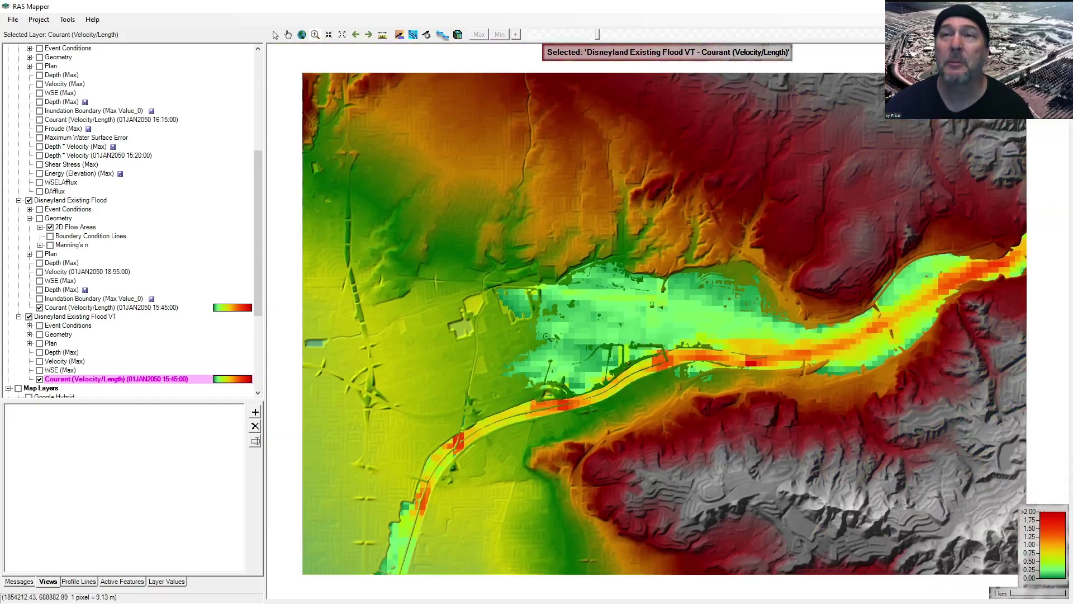
pyautogui.scroll(1, 441, 376)
pyautogui.moveTo(442, 376); pyautogui.dragTo(874, 254)
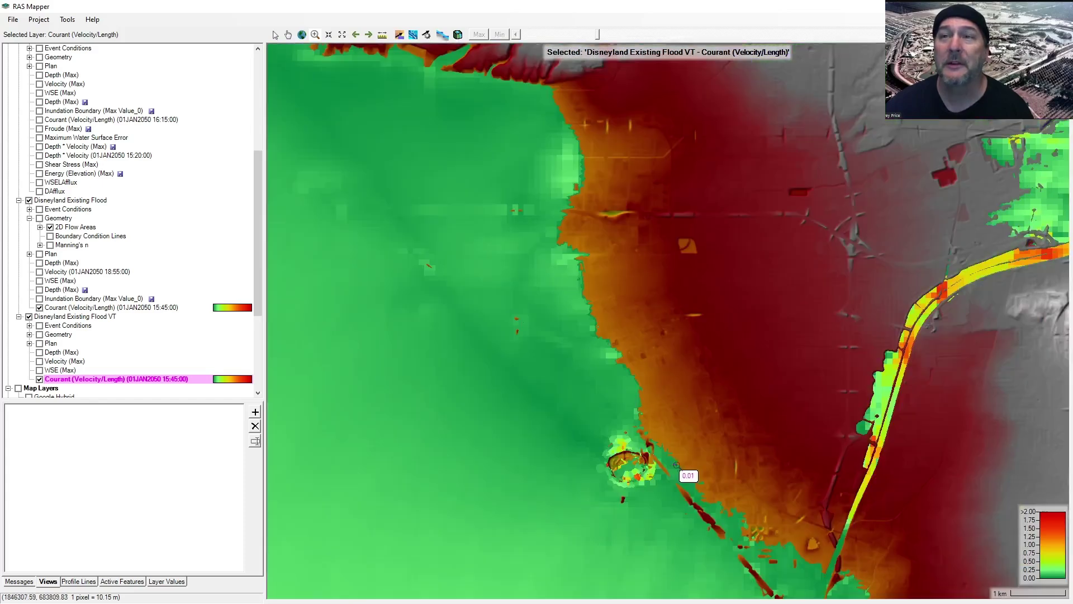
pyautogui.moveTo(676, 464); pyautogui.dragTo(610, 383)
pyautogui.scroll(1, 611, 384)
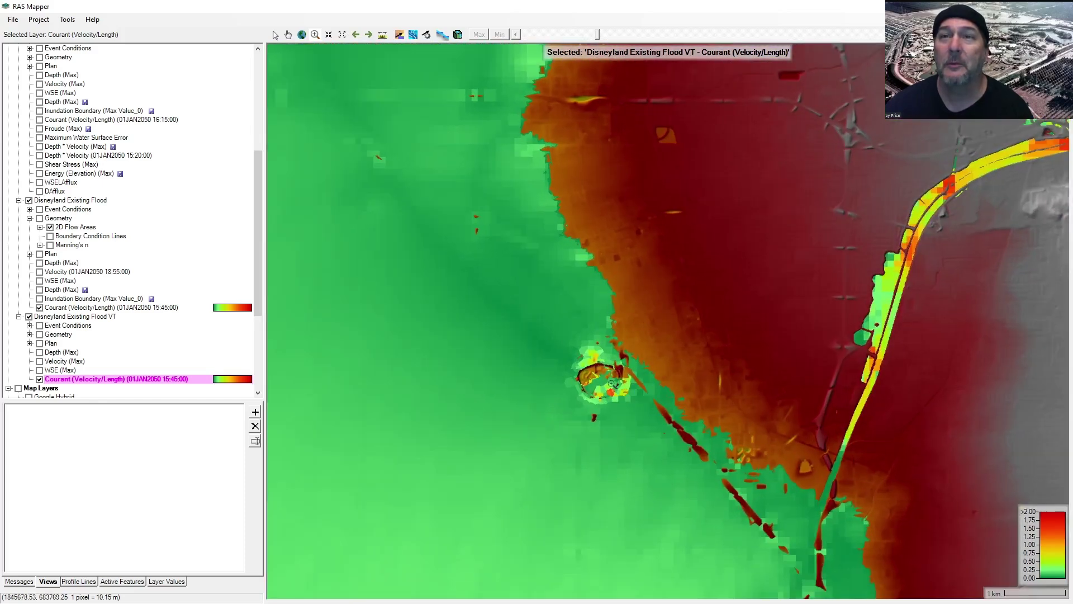
pyautogui.scroll(2, 611, 383)
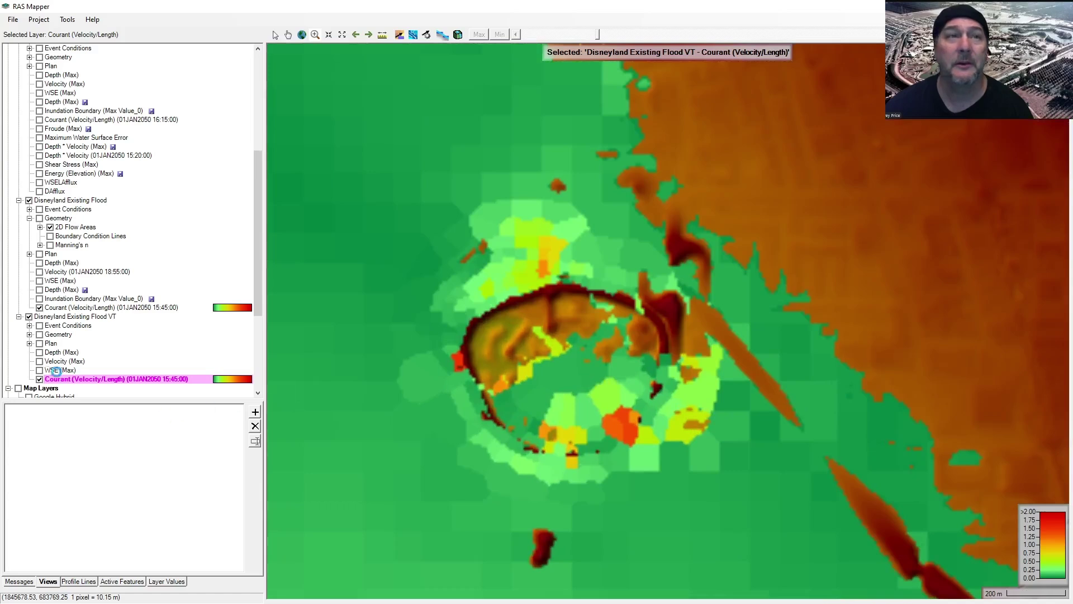
# Step: Hide both plans' Courant maps and show Depth (Max) for Disneyland Existing Flood VT around the ring levee
pyautogui.click(38, 379)
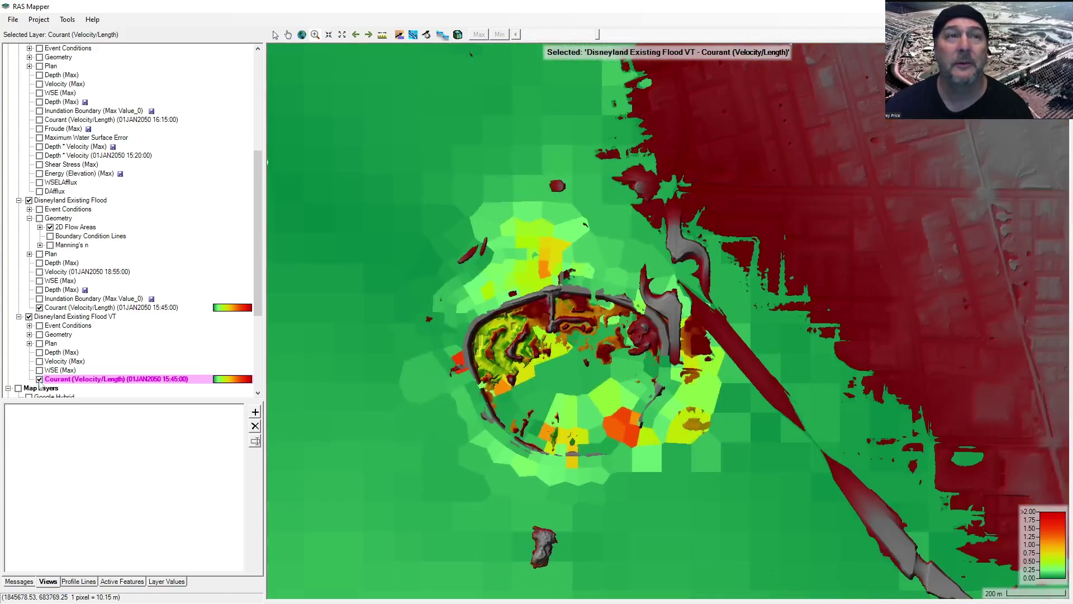
pyautogui.click(55, 353)
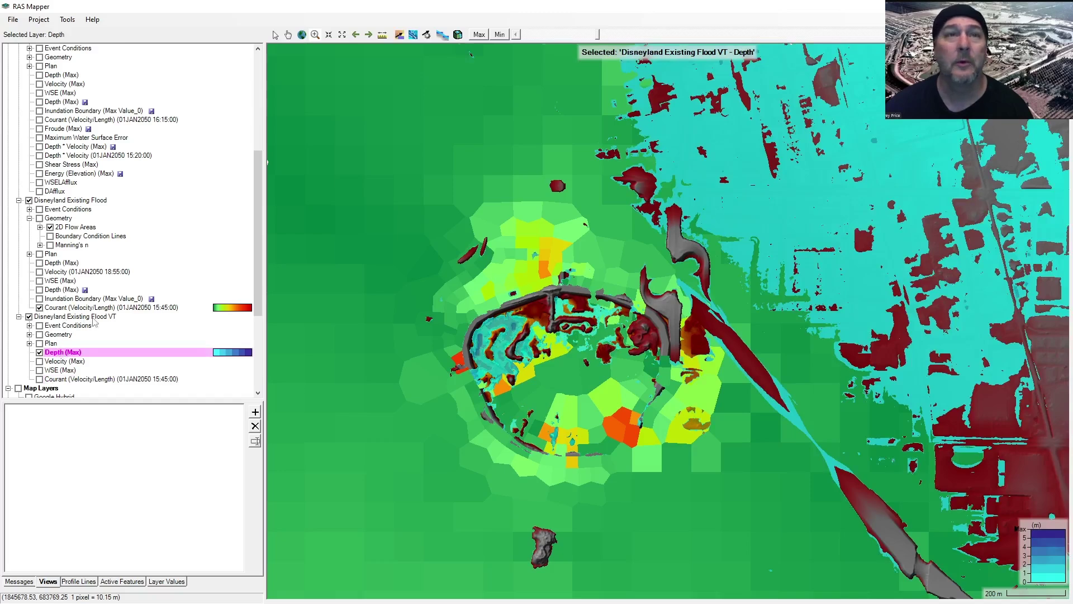
pyautogui.click(45, 310)
pyautogui.click(39, 308)
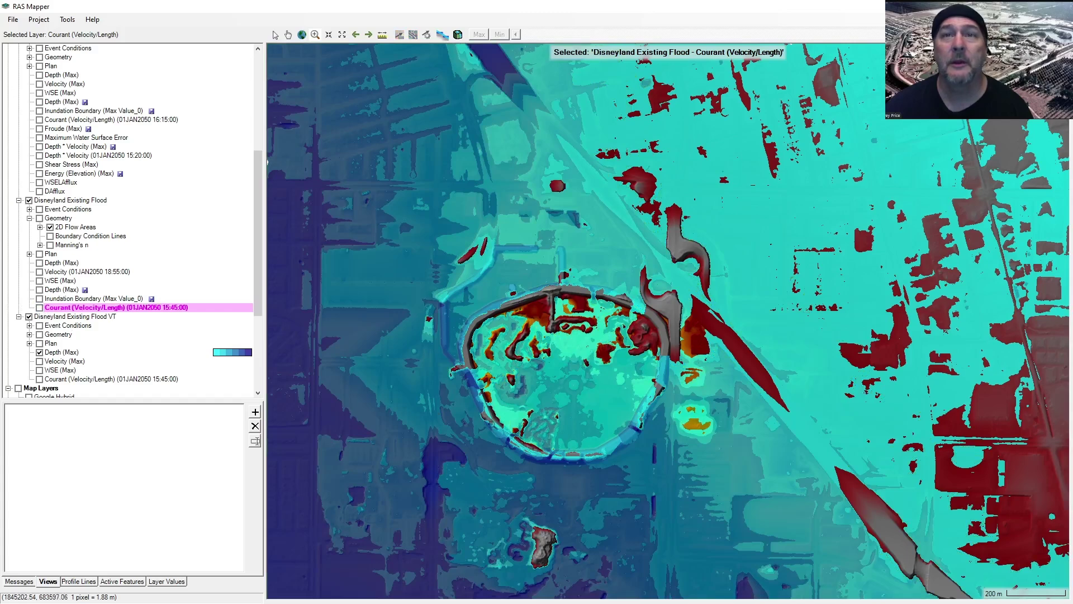
pyautogui.scroll(2, 495, 427)
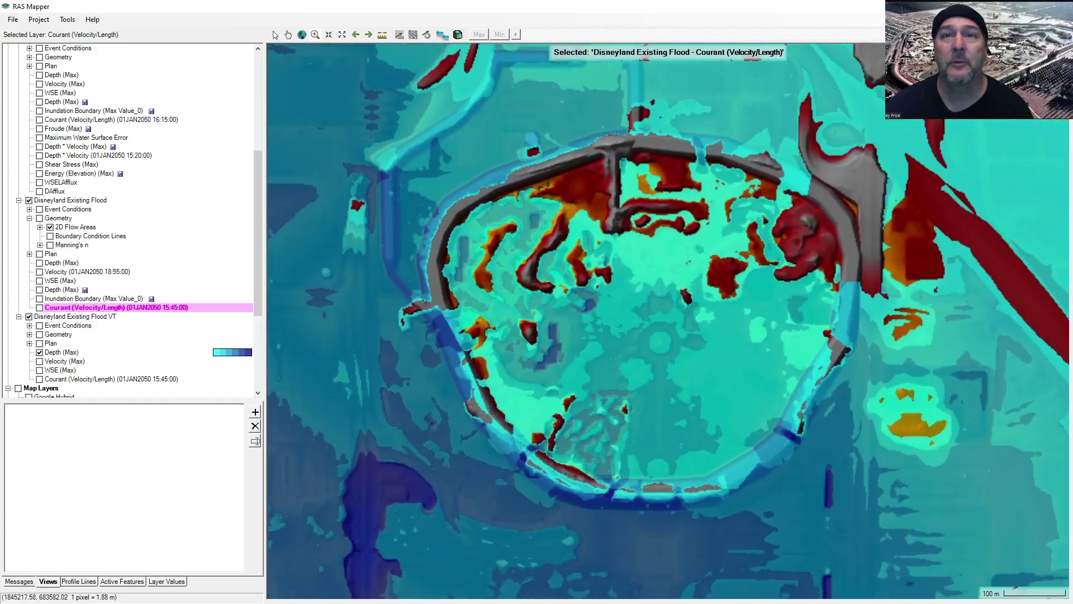
pyautogui.click(39, 353)
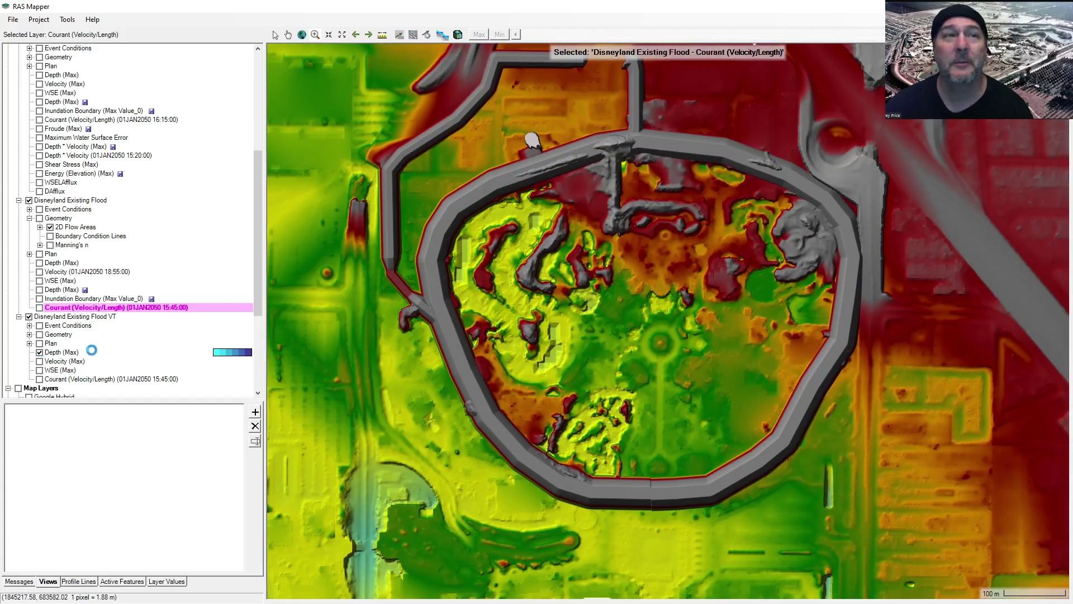
# Step: Hide the Disneyland DEM Ground Project terrain and overlay Disneyland Existing Flood's Depth (Max), toggling the VT depth layer to compare the flood extents
pyautogui.scroll(-5, 106, 338)
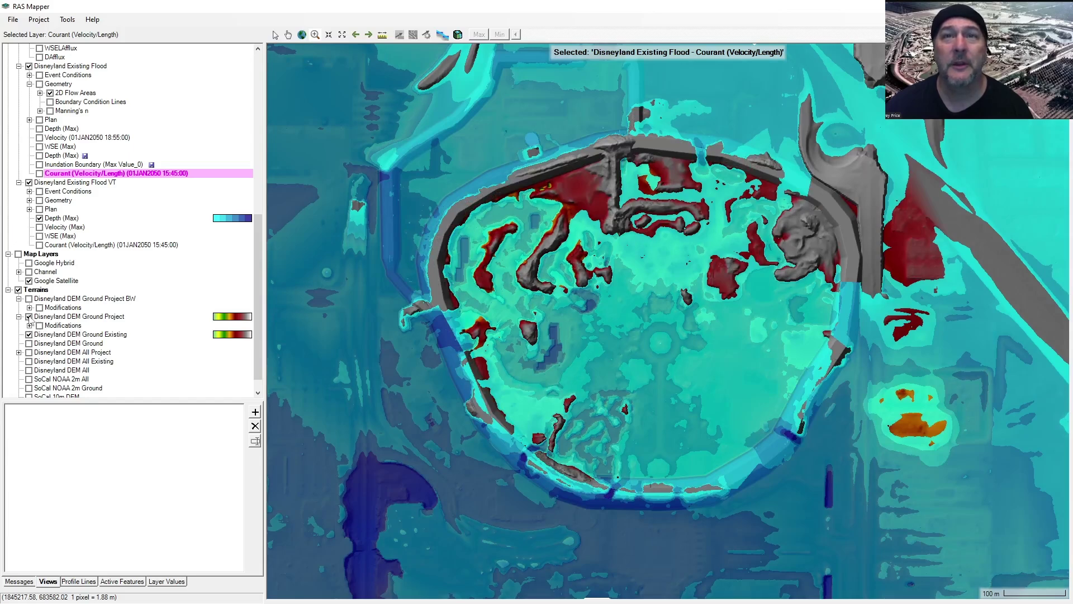
pyautogui.click(28, 317)
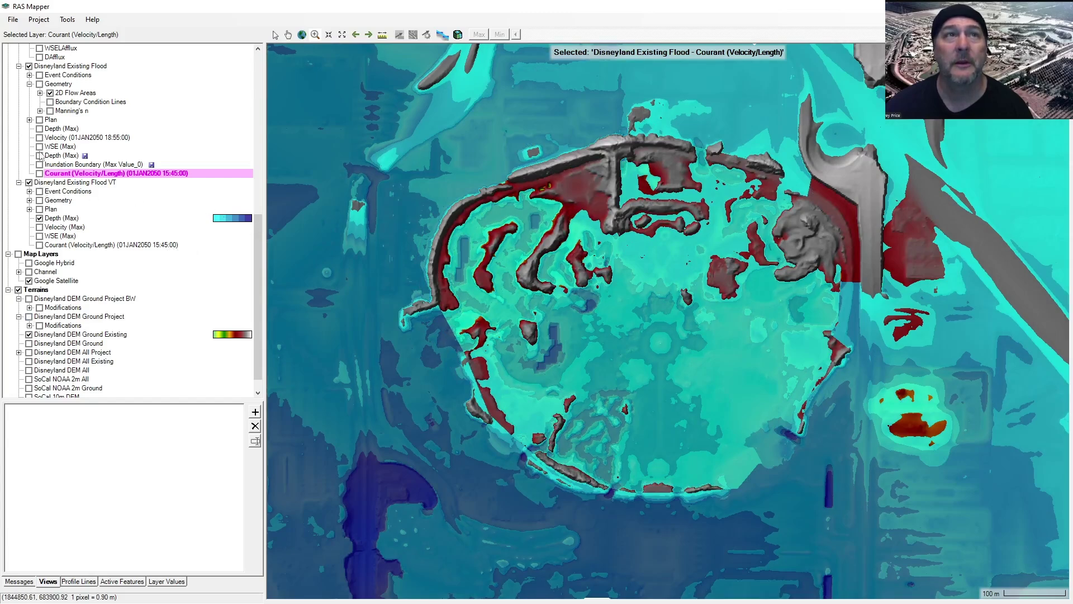
pyautogui.click(40, 129)
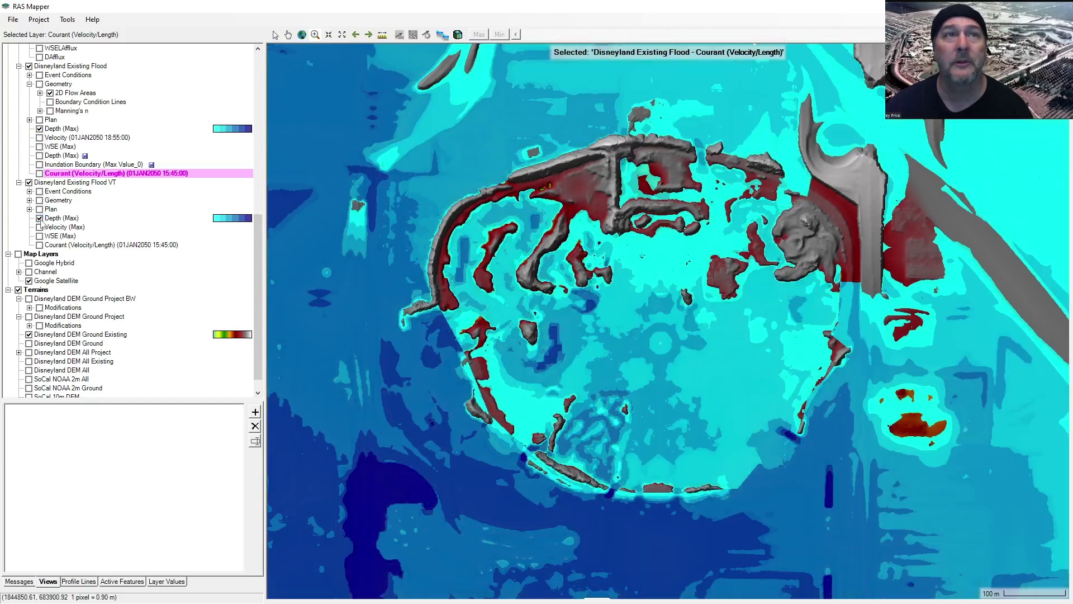
pyautogui.click(40, 218)
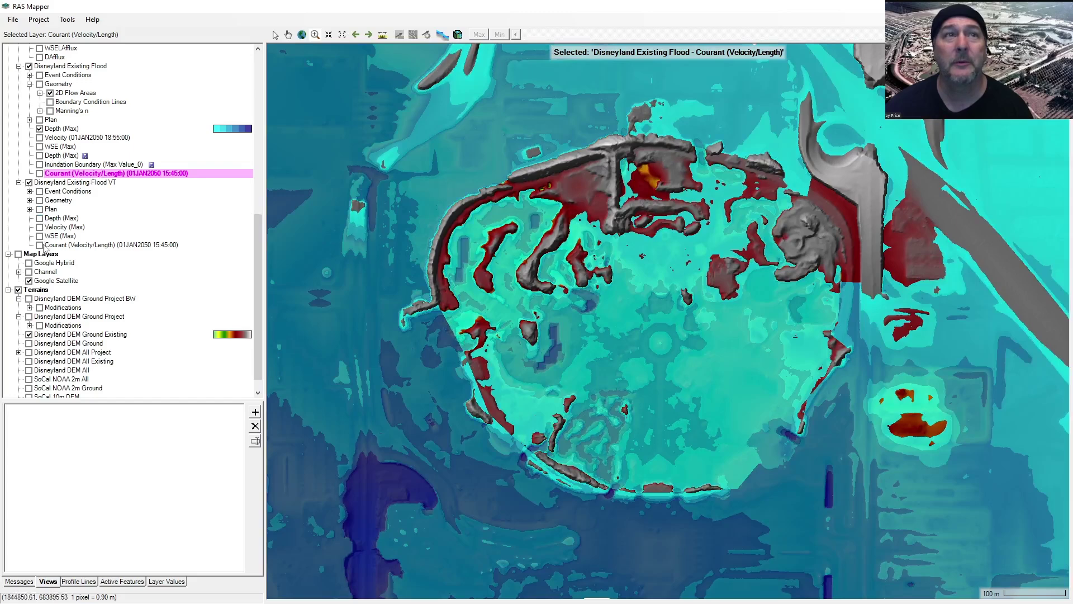
pyautogui.click(39, 218)
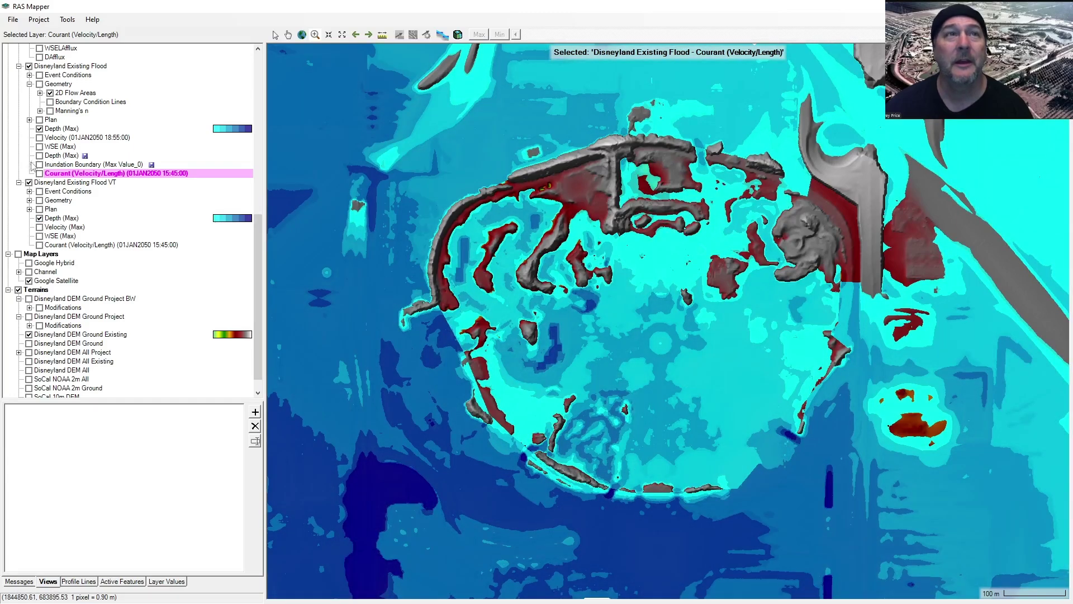
# Step: Draw a profile line about 207 m long across the west side of the ring levee and name it QA2
pyautogui.click(91, 583)
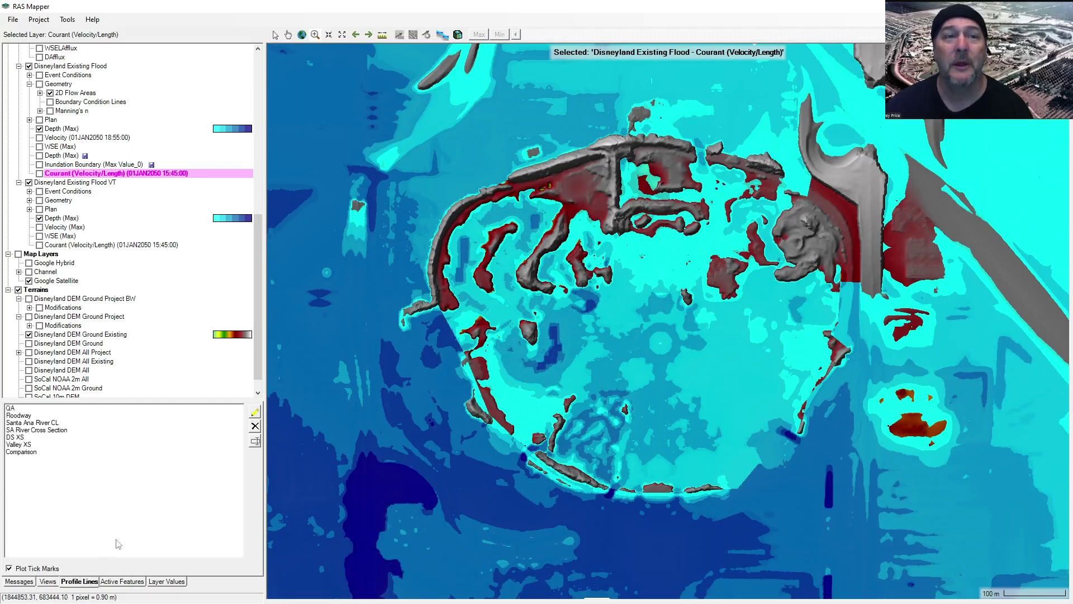
pyautogui.click(255, 413)
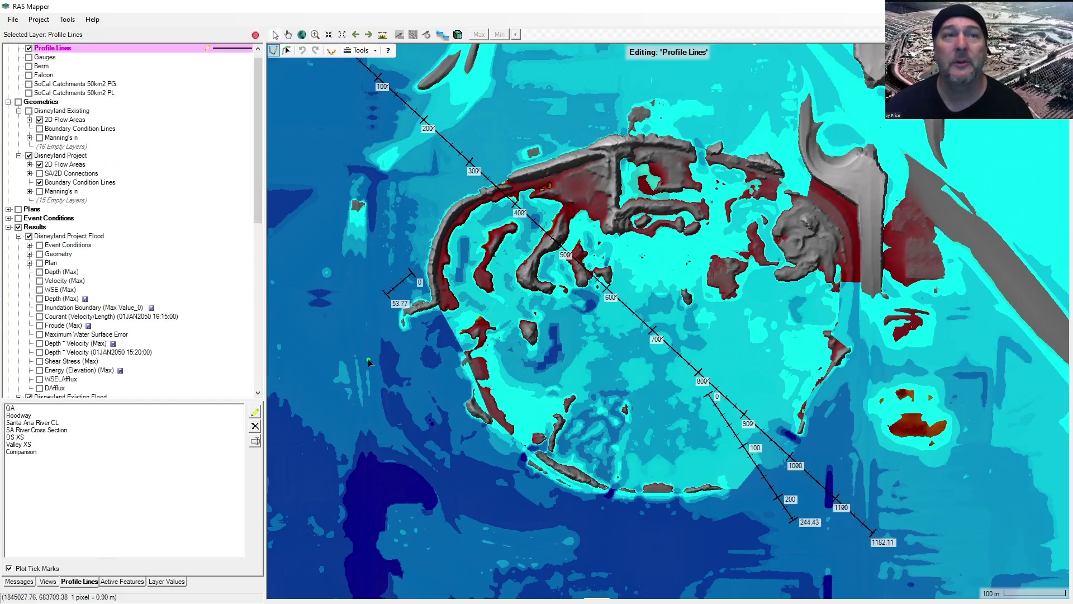
pyautogui.click(378, 351)
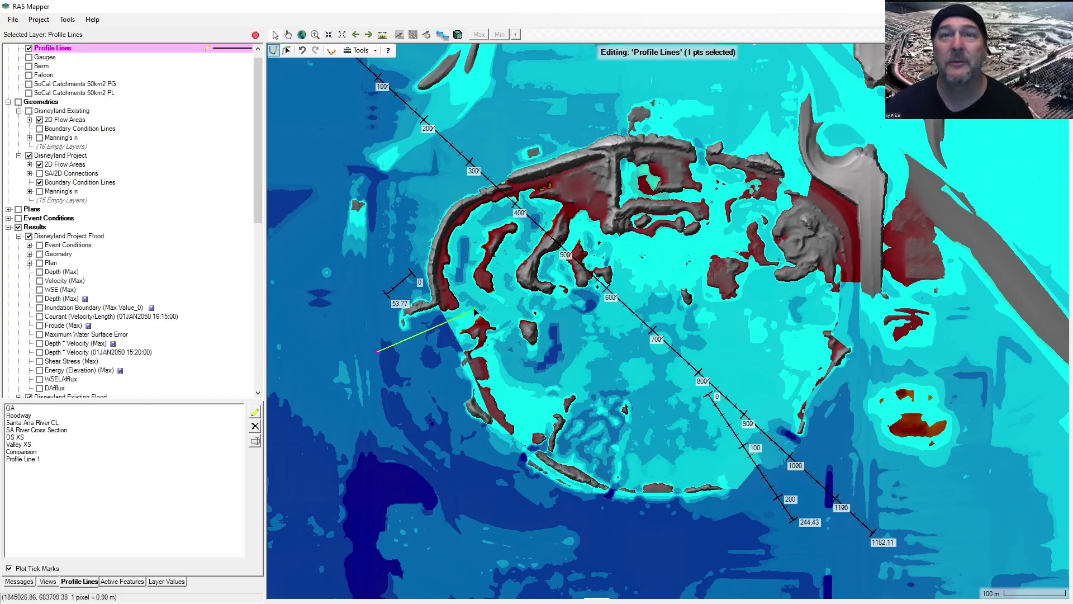
pyautogui.doubleClick(495, 305)
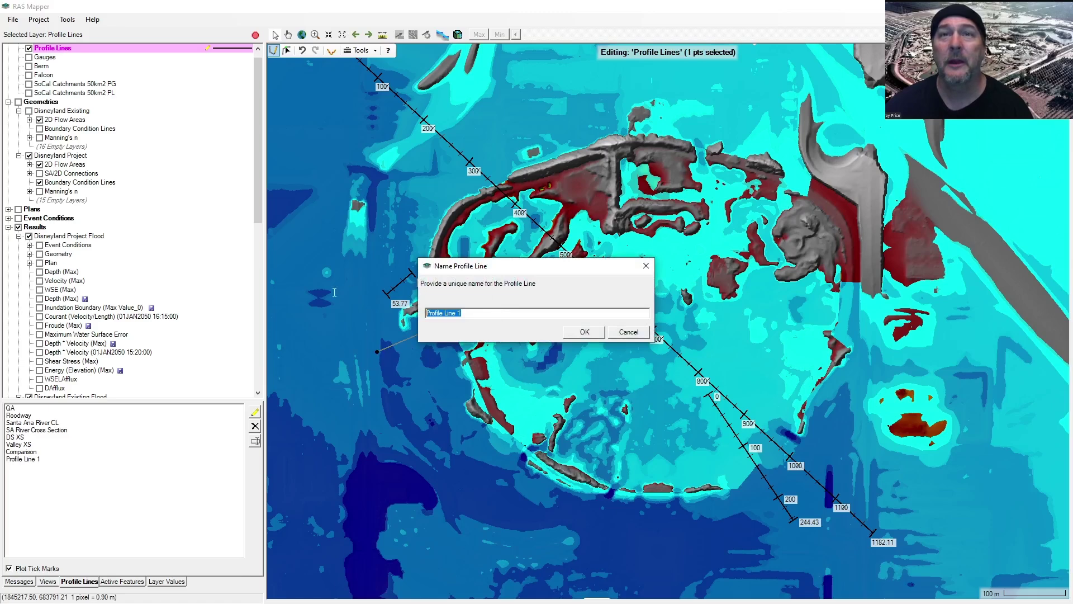
pyautogui.write('QA2')
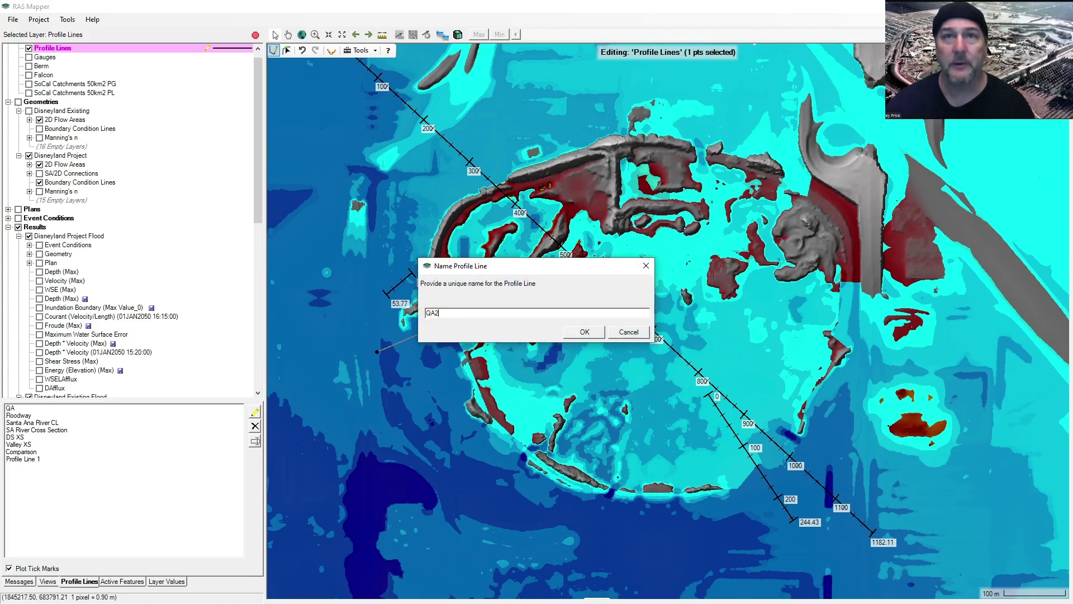
pyautogui.press('Return')
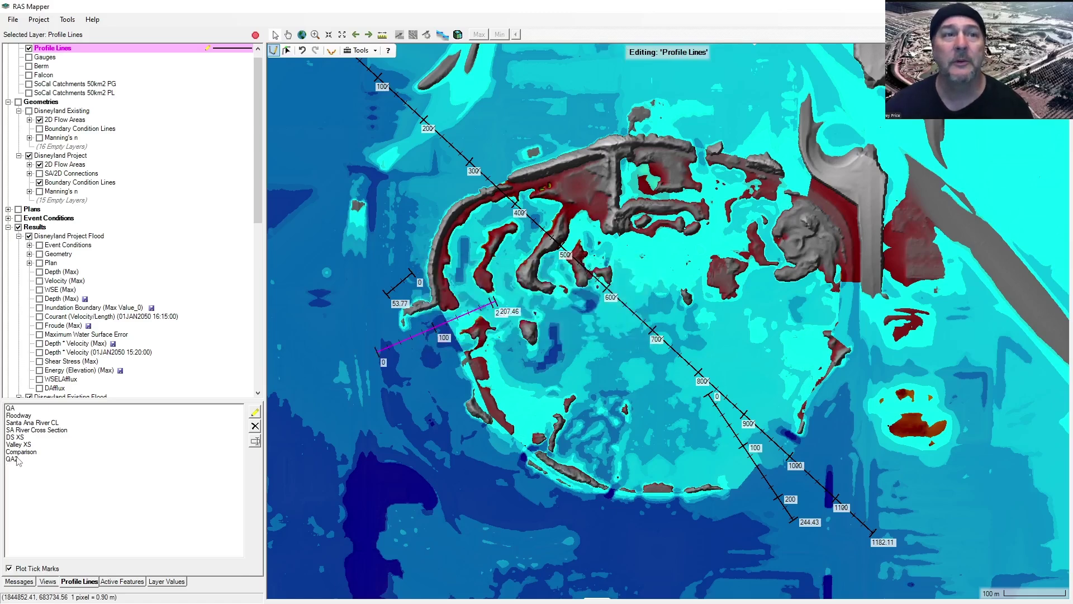
# Step: Turn on WSE (Max) for Disneyland Existing Flood and Existing Flood VT, and compare their water surface elevations in a detailed profile plot along QA2
pyautogui.scroll(-10, 136, 286)
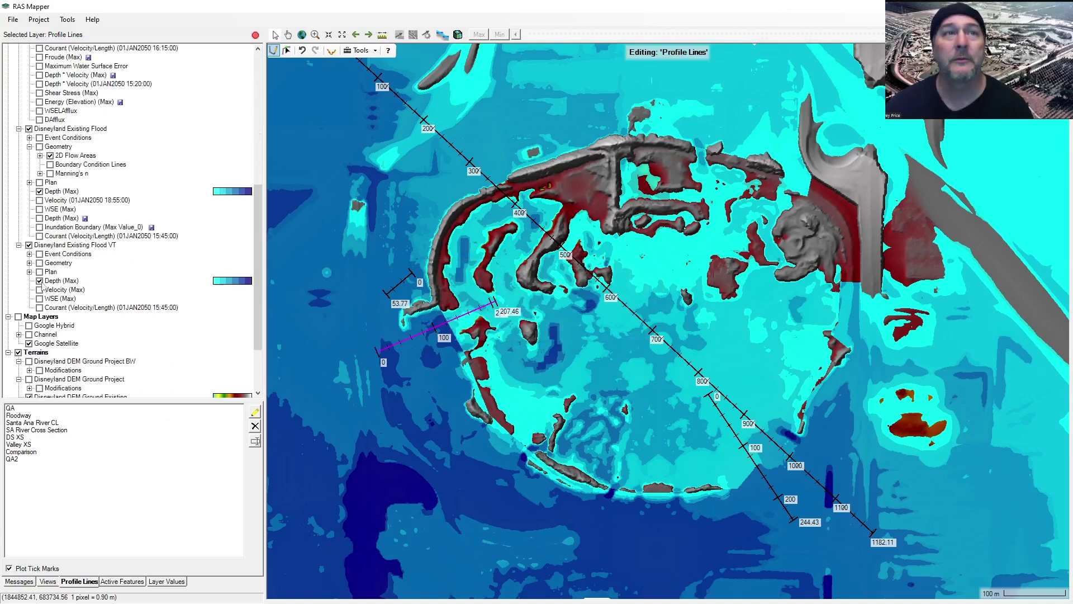
pyautogui.click(40, 299)
pyautogui.click(40, 209)
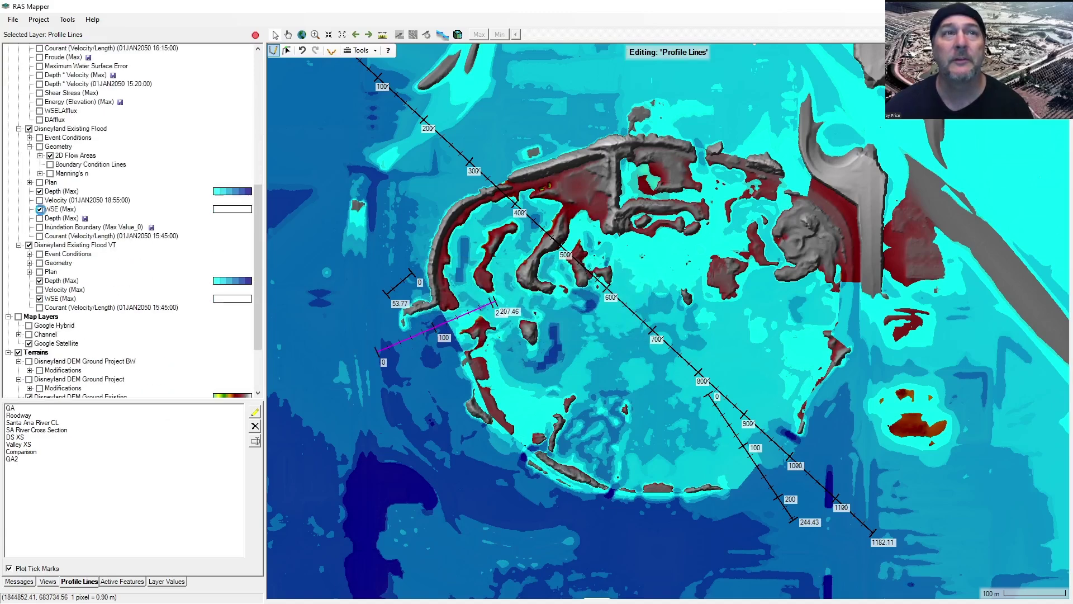
pyautogui.click(22, 460)
pyautogui.rightClick(22, 461)
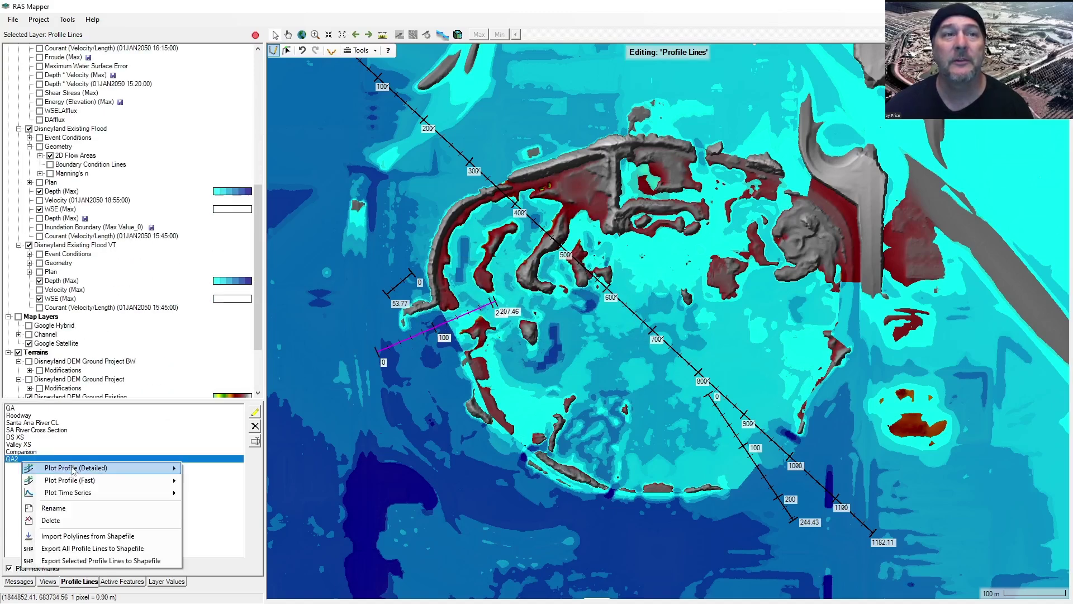
pyautogui.moveTo(78, 468)
pyautogui.click(219, 485)
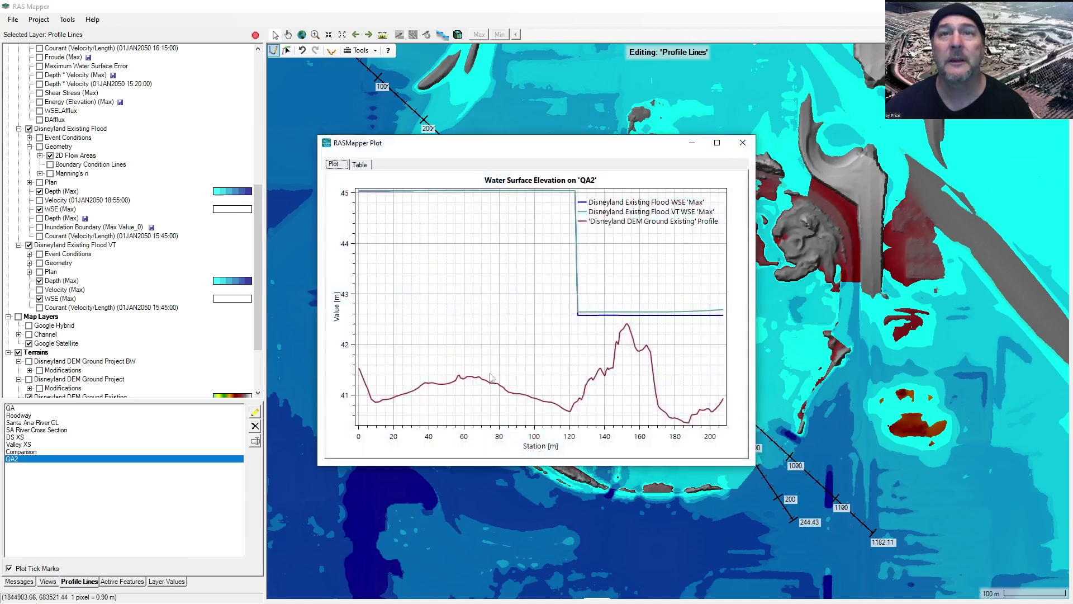
pyautogui.moveTo(587, 232)
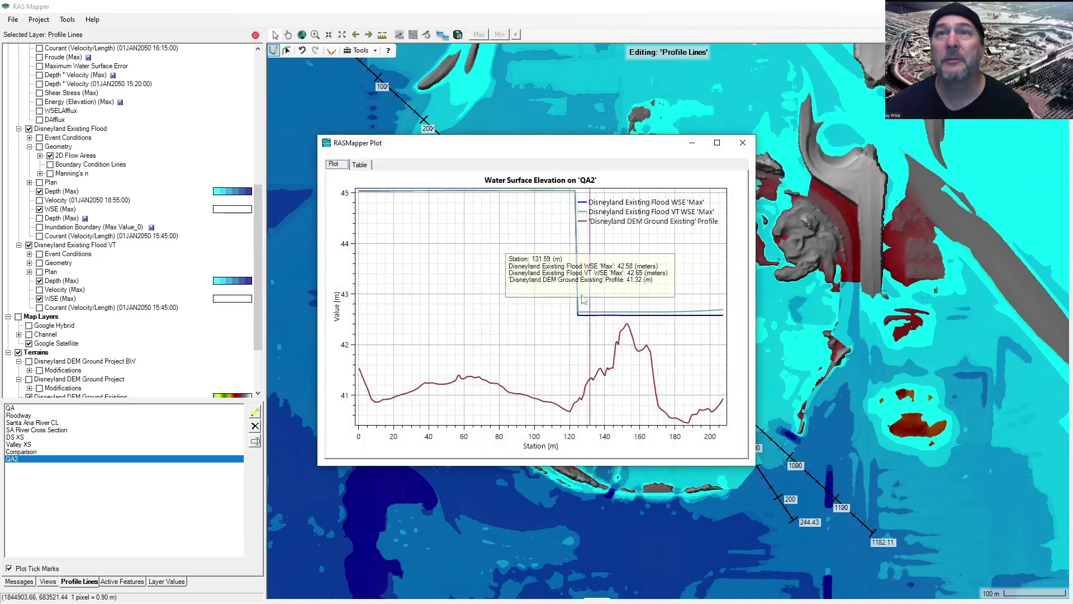
pyautogui.click(743, 143)
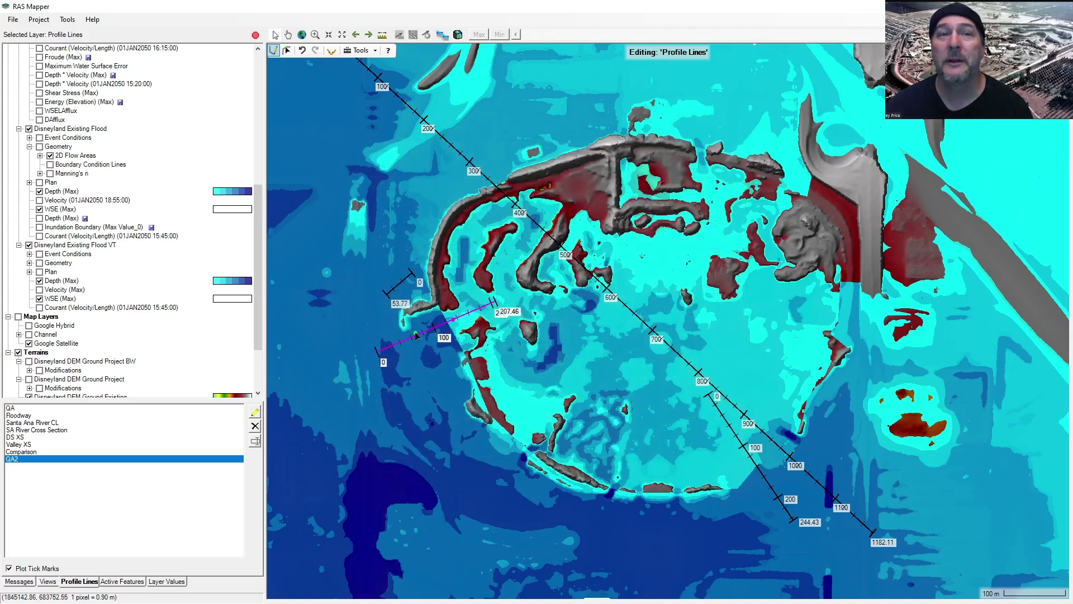
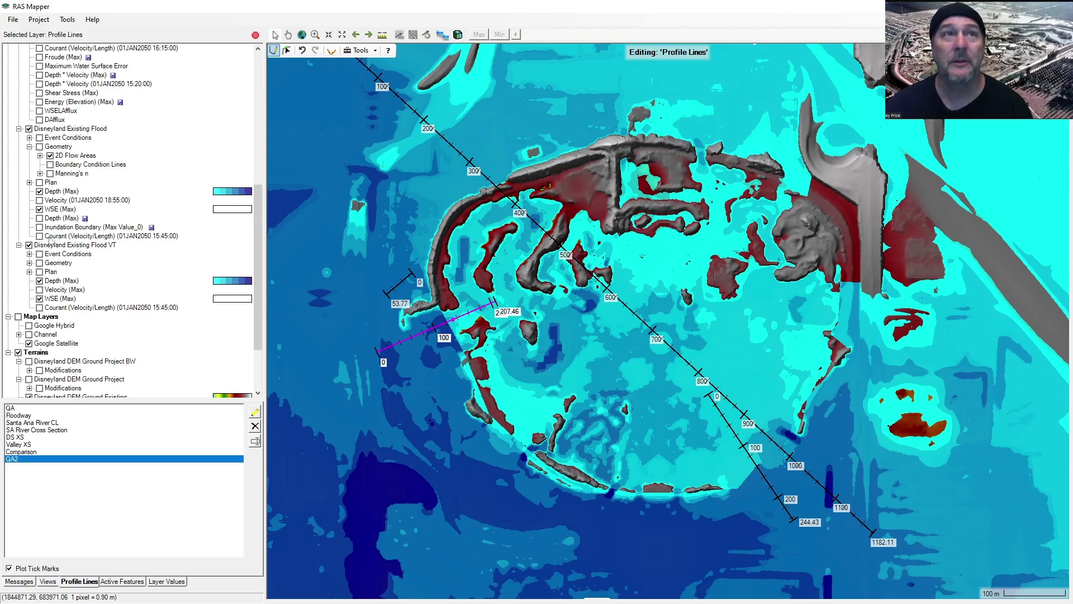
# Step: Show Disneyland Project Flood's Inundation Boundary (Max Value_0) and hide Depth (Max) for both Disneyland Existing Flood and Existing Flood VT
pyautogui.scroll(2, 66, 247)
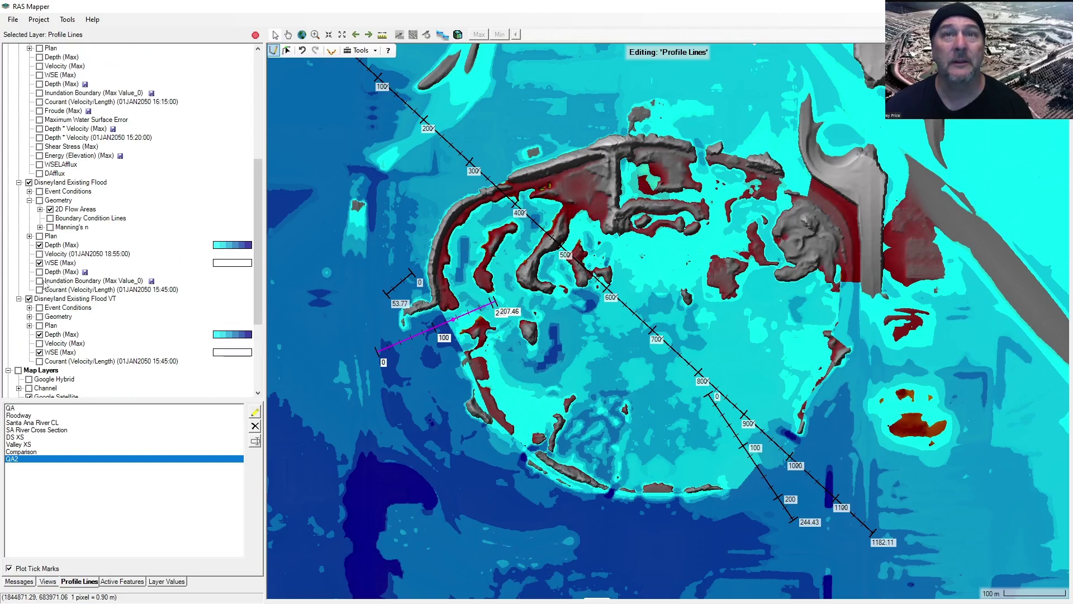
pyautogui.scroll(2, 39, 232)
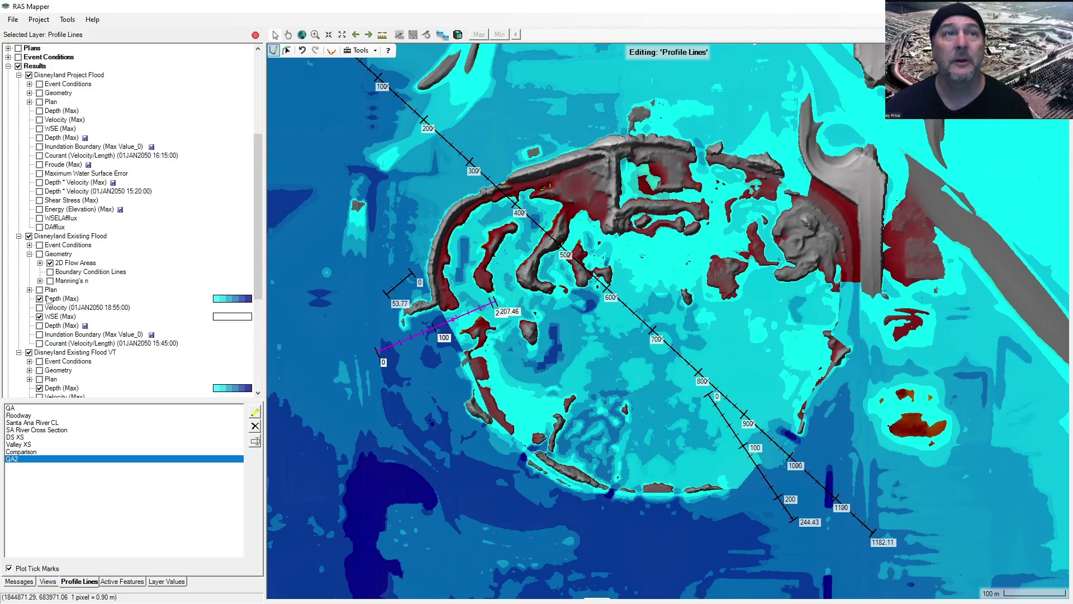
pyautogui.scroll(-1, 49, 292)
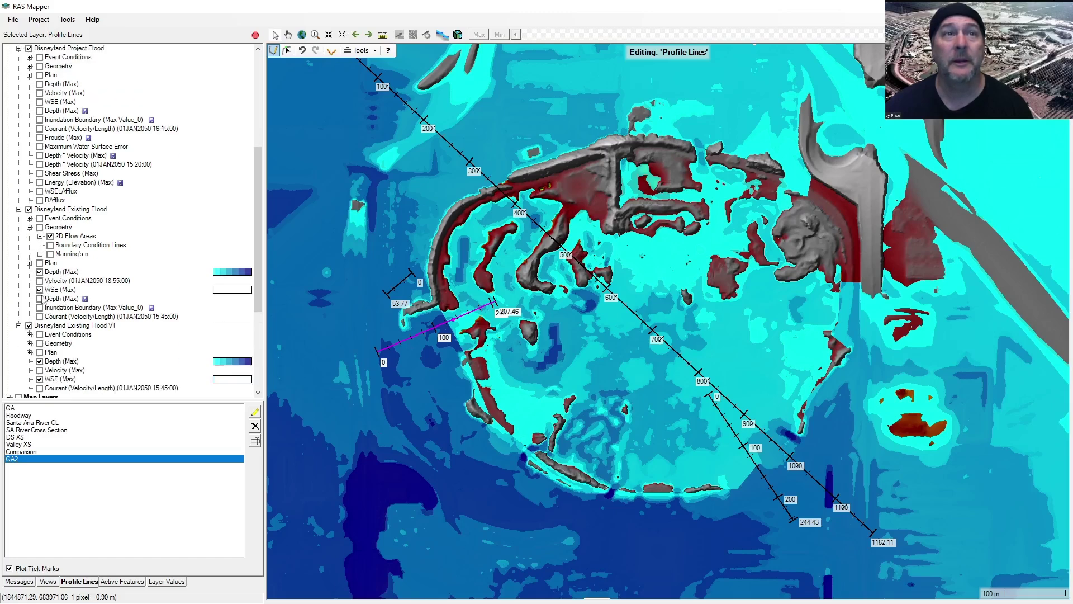
pyautogui.scroll(1, 52, 167)
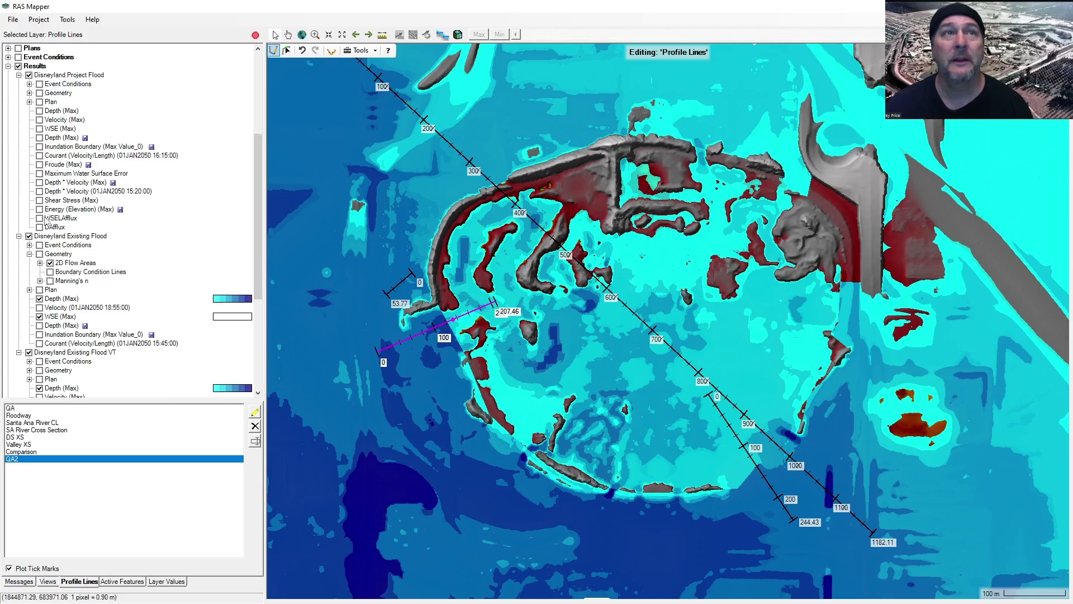
pyautogui.click(39, 146)
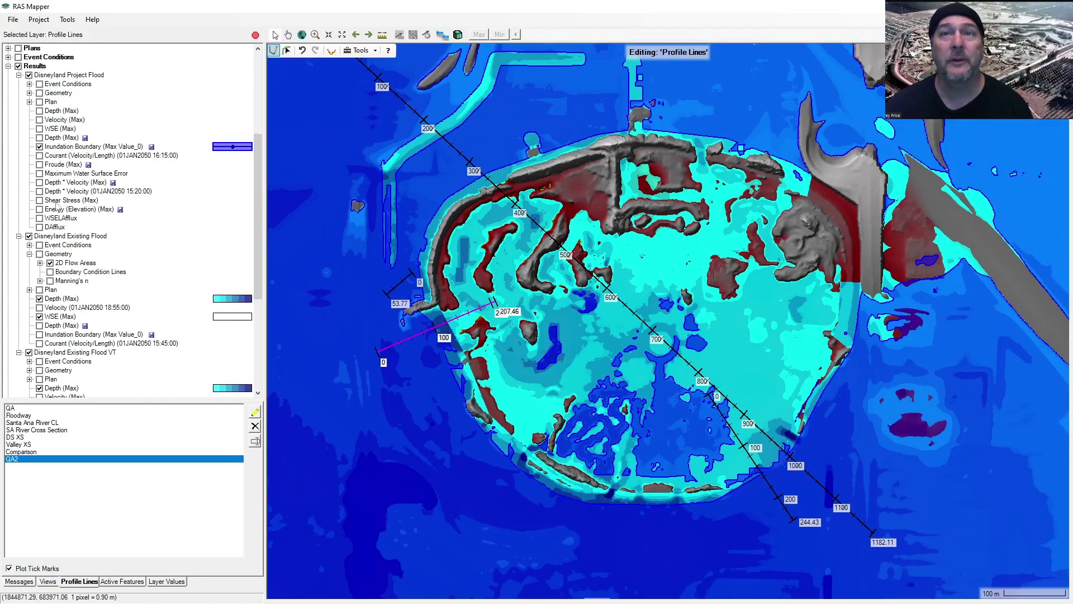
pyautogui.click(39, 298)
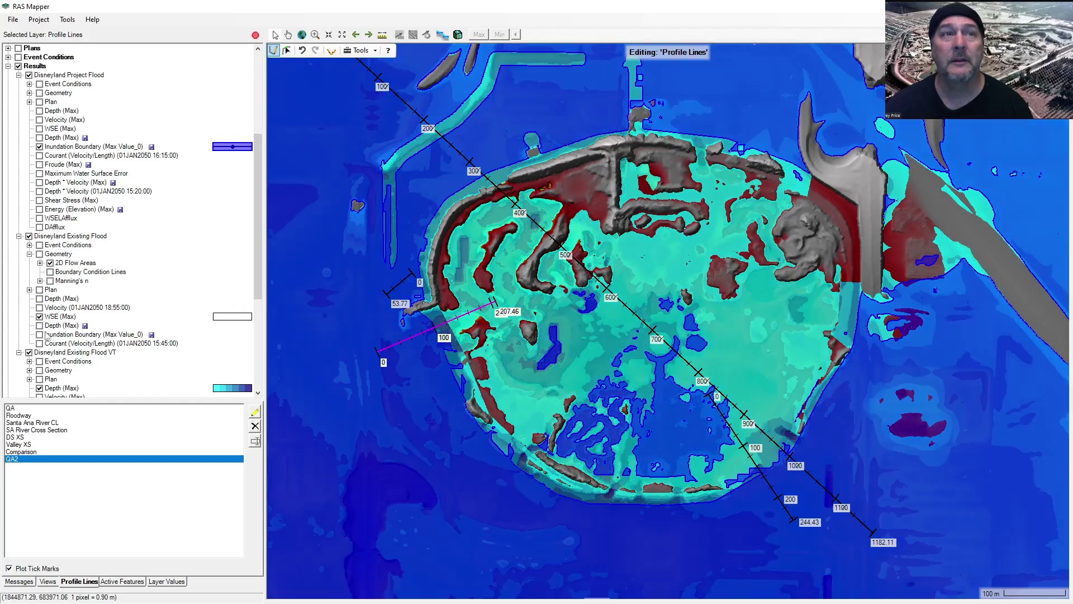
pyautogui.scroll(-2, 53, 316)
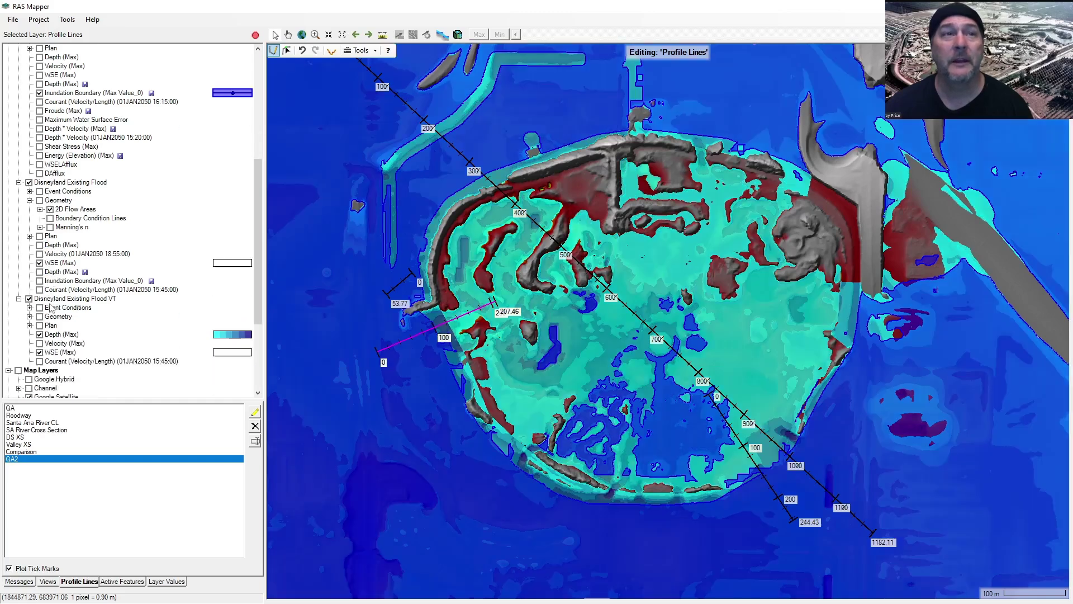
pyautogui.click(40, 334)
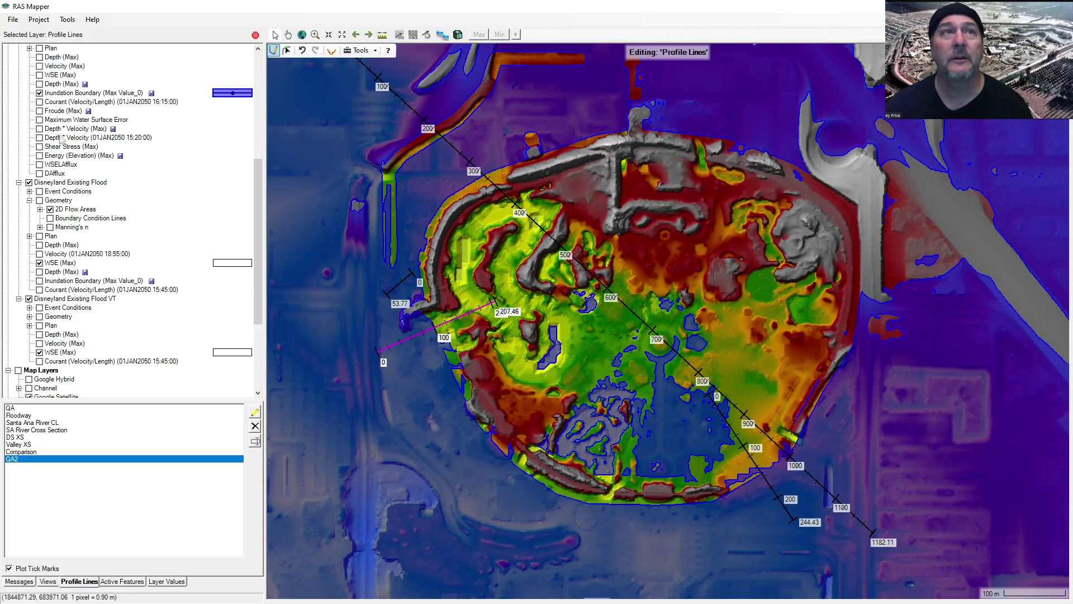
# Step: Toggle the project flood's inundation boundary off and on, and show the Disneyland DEM Ground Project terrain beneath it
pyautogui.scroll(3, 42, 224)
pyautogui.click(40, 174)
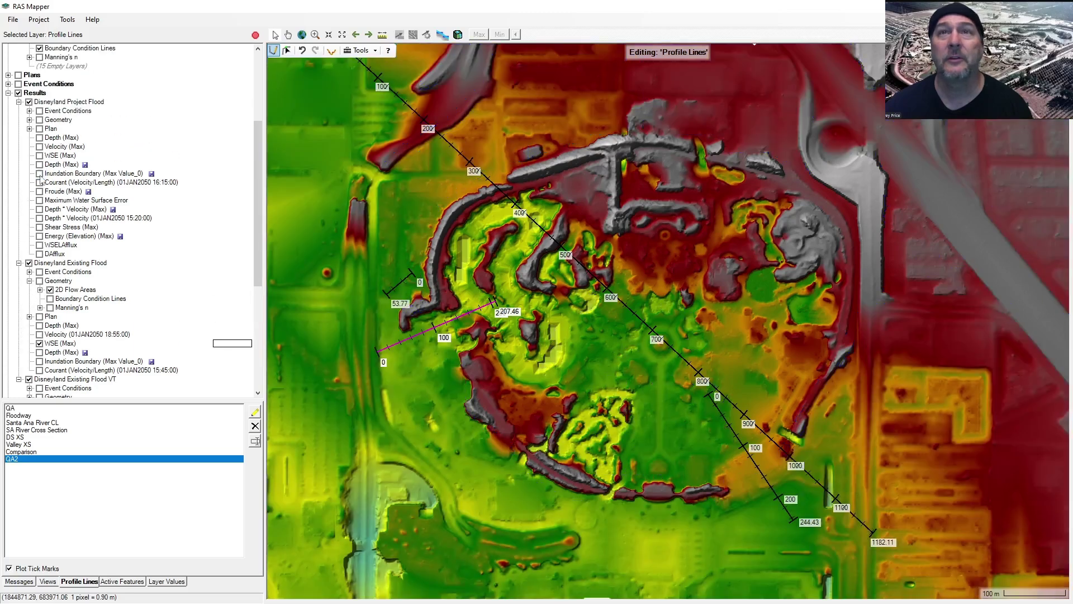
pyautogui.click(40, 174)
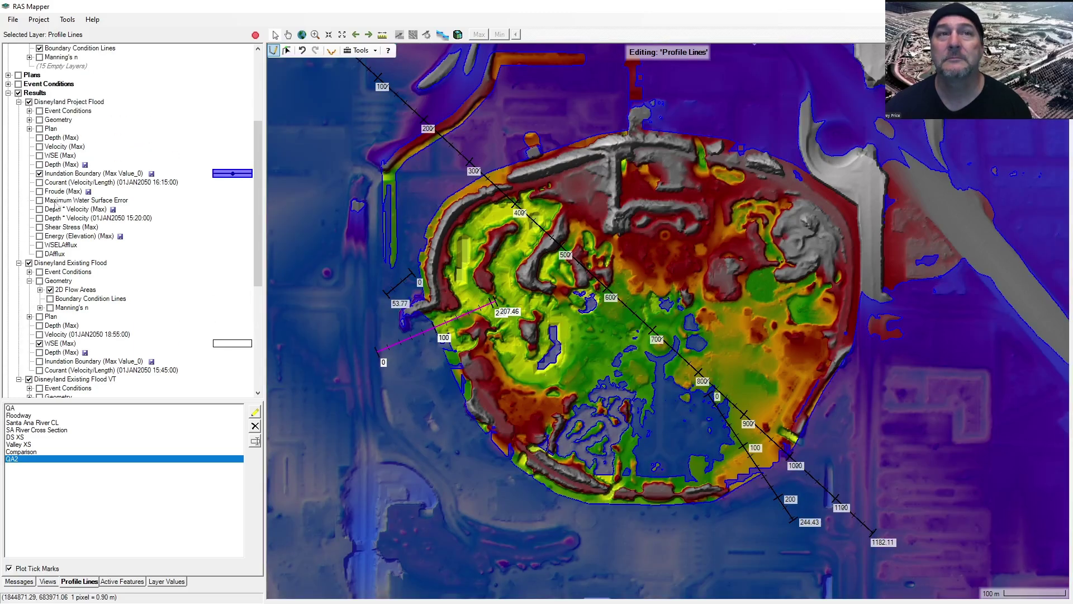
pyautogui.scroll(-8, 62, 208)
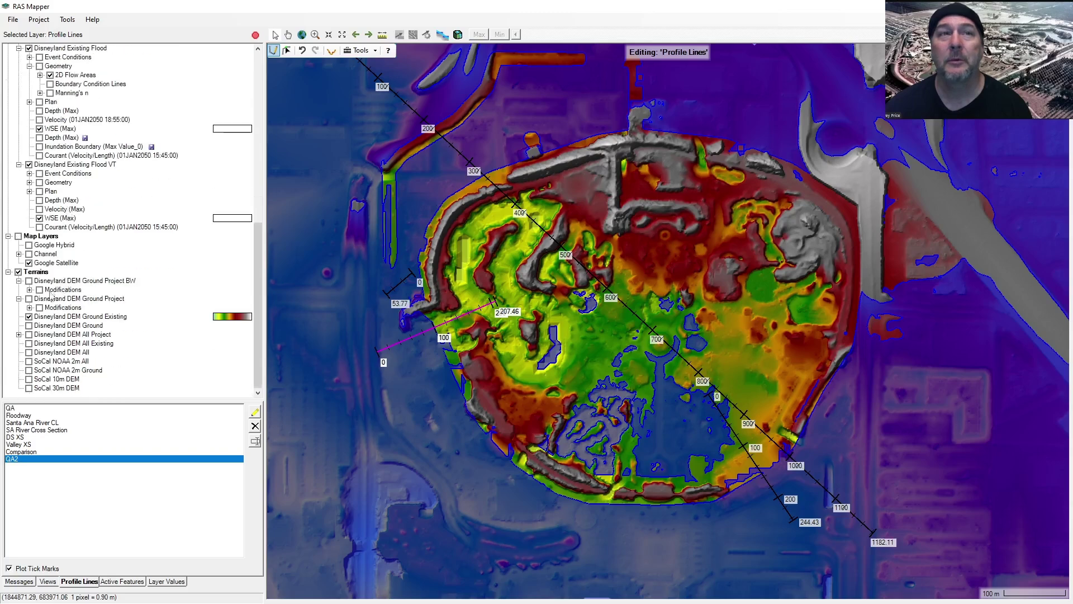
pyautogui.click(29, 299)
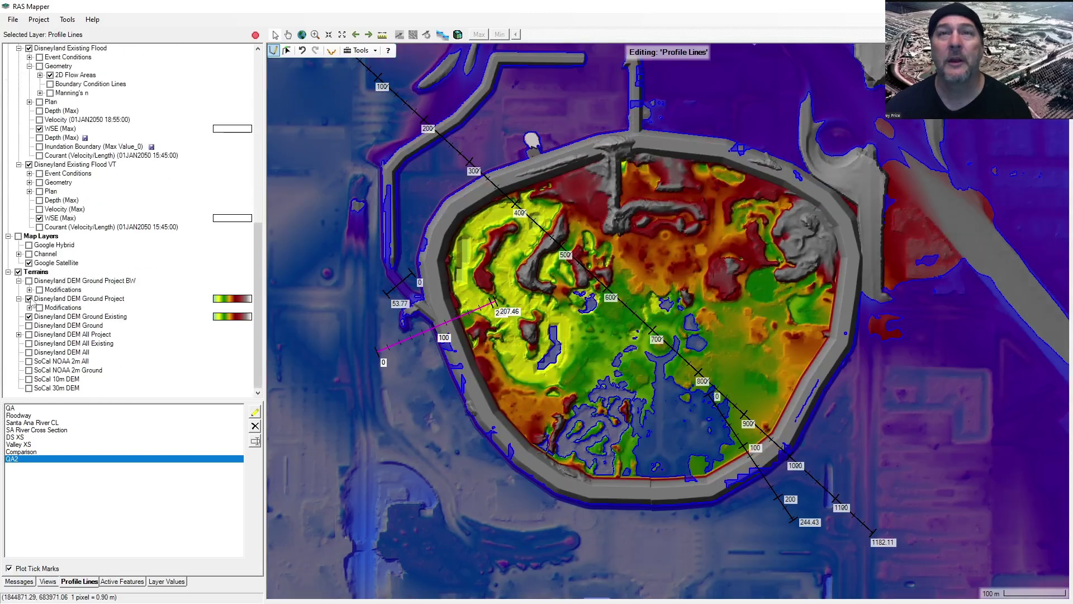
# Step: Examine how closely the inundation boundary polygon follows the ring levee along its southeast side
pyautogui.scroll(8, 223, 252)
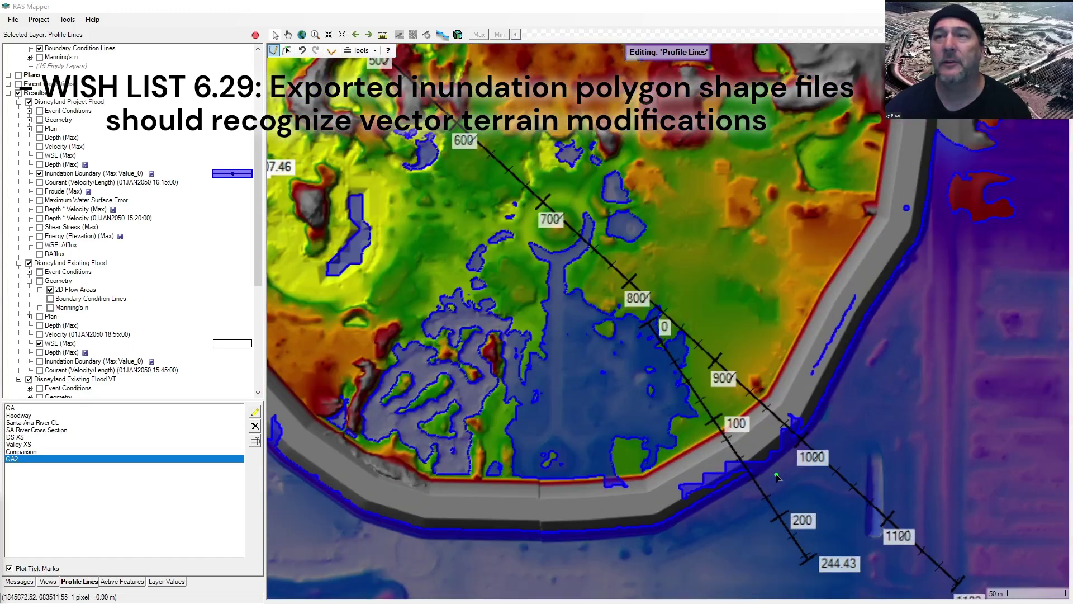
pyautogui.scroll(5, 748, 459)
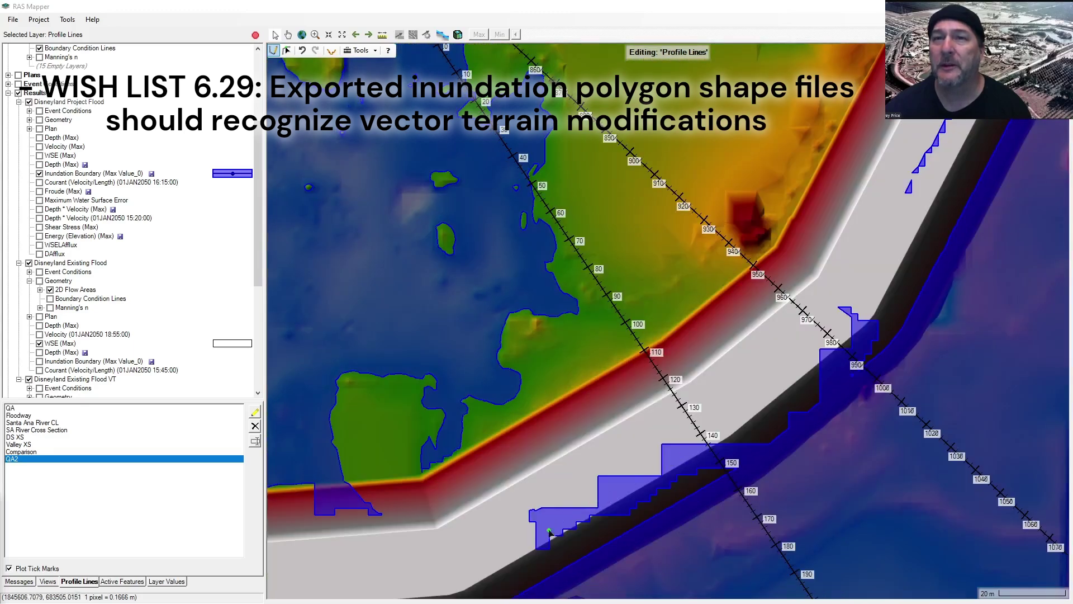
pyautogui.scroll(-3, 665, 434)
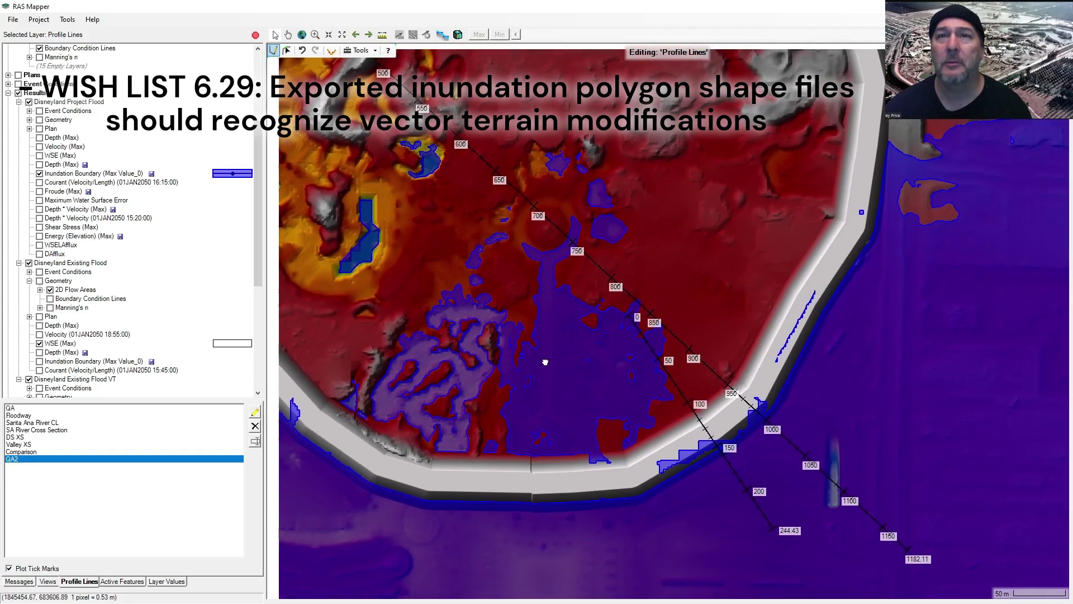
pyautogui.moveTo(545, 361); pyautogui.dragTo(659, 378)
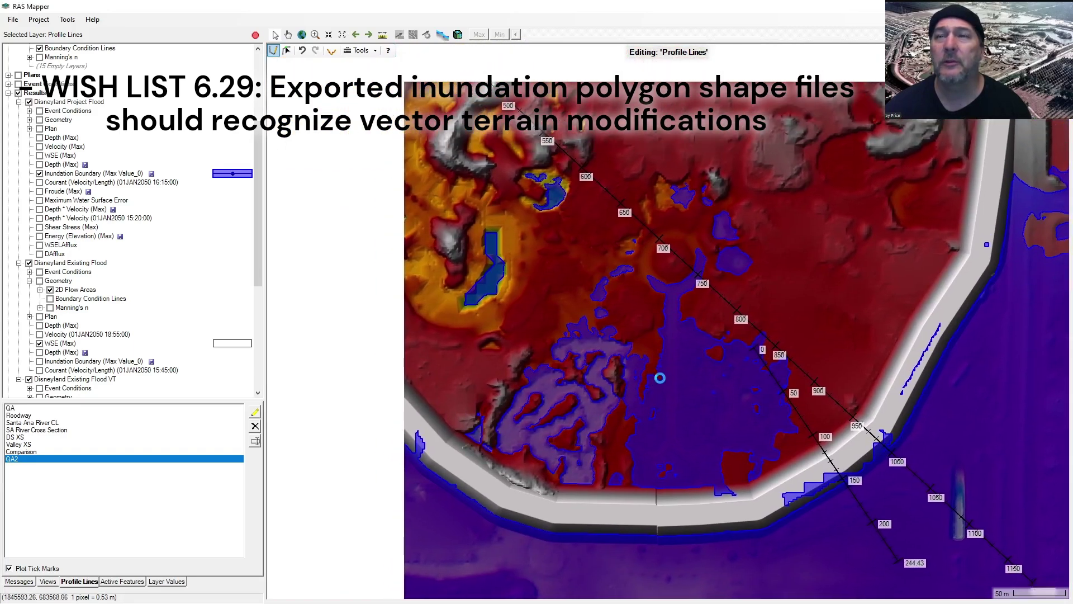
pyautogui.scroll(-2, 657, 380)
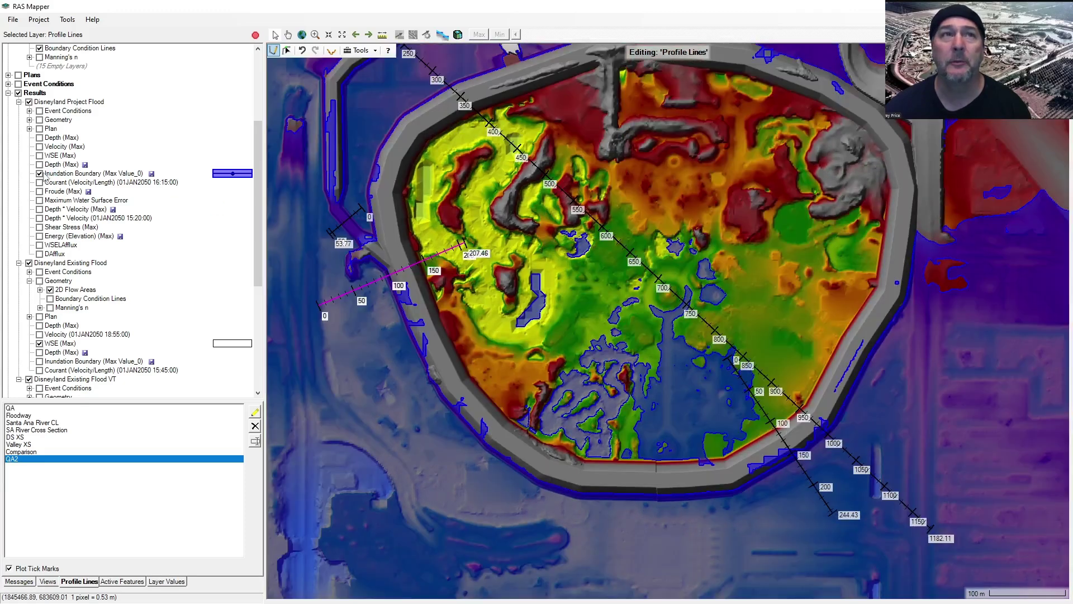
# Step: Hide the inundation boundary, view Disneyland Project Flood's stored Depth (Max), and replace it with the dynamic Depth (Max) map to check depths near the levee
pyautogui.click(40, 173)
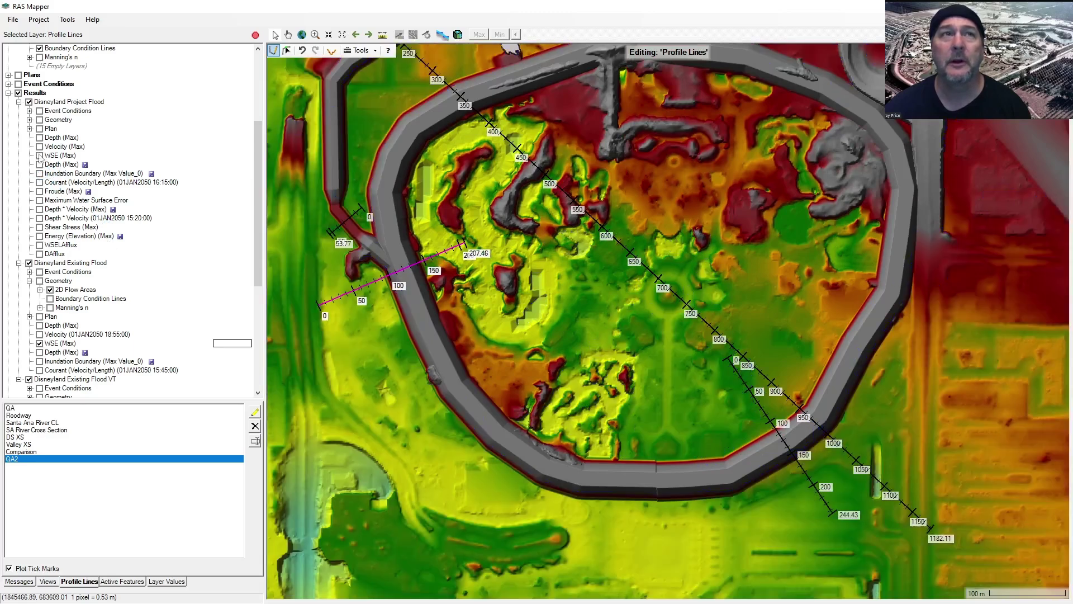
pyautogui.click(39, 165)
pyautogui.click(58, 164)
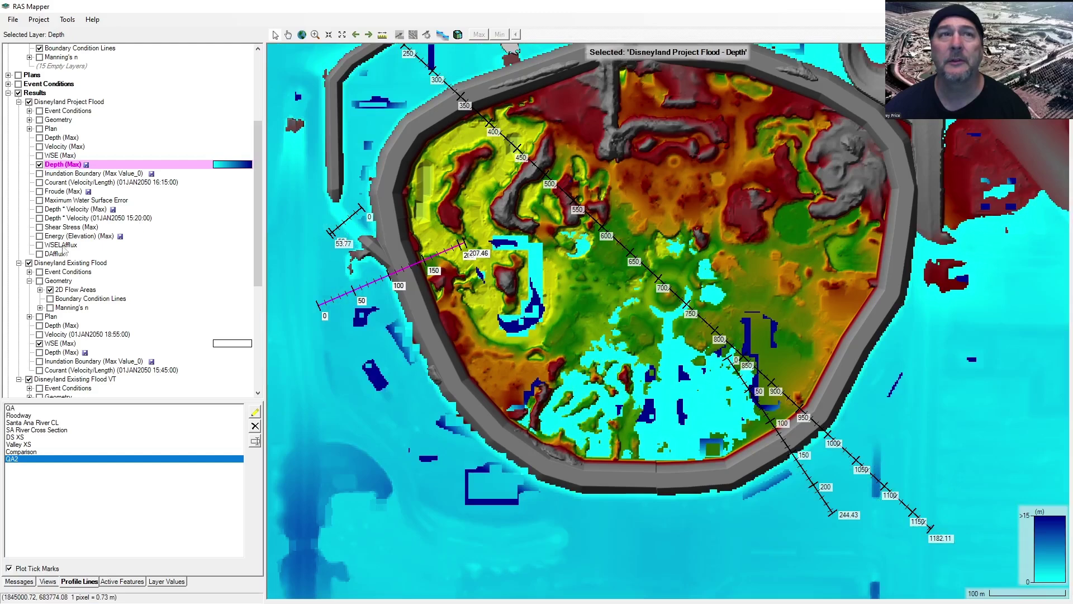
pyautogui.click(39, 165)
pyautogui.click(39, 138)
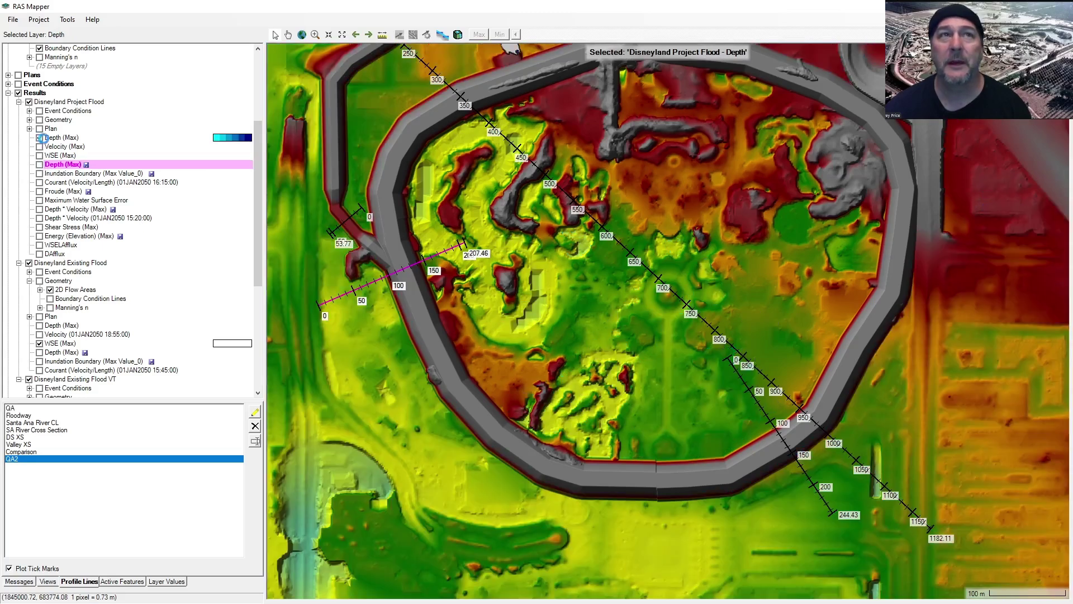
pyautogui.click(59, 138)
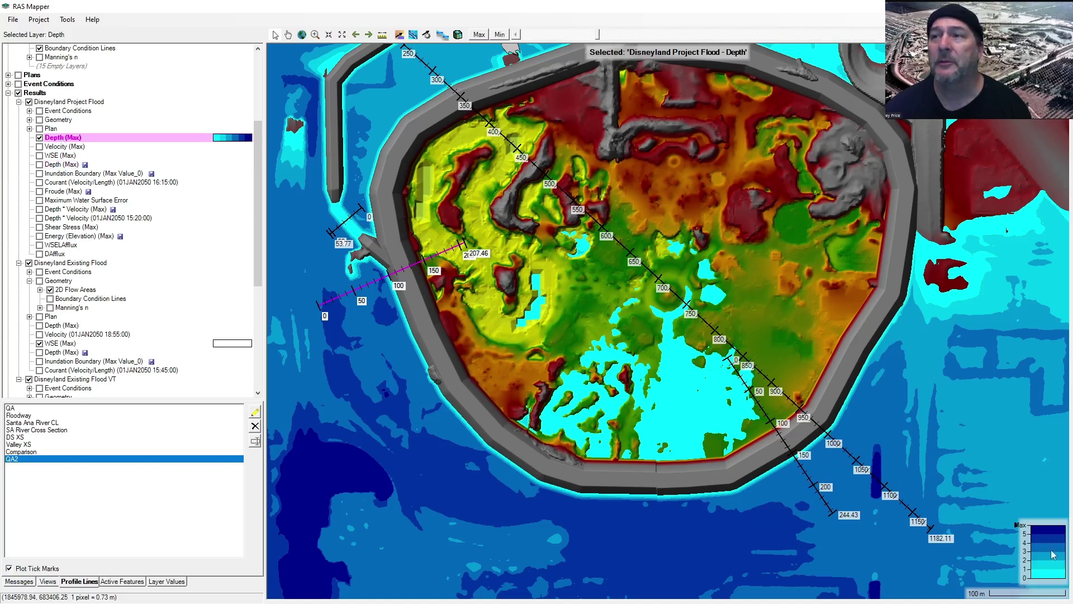
pyautogui.moveTo(683, 444)
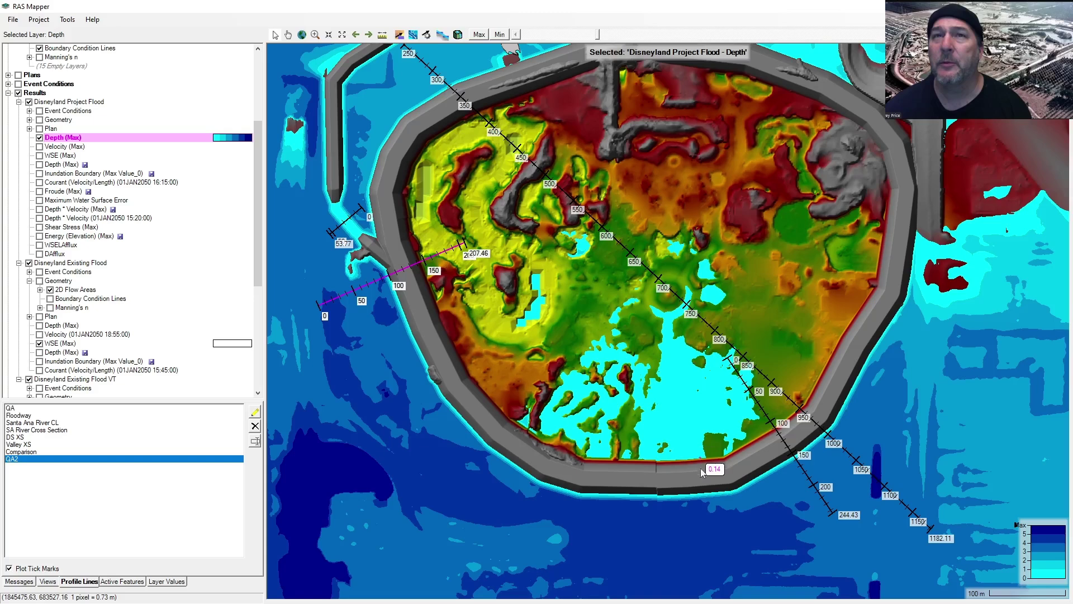
# Step: Enable Plot 2D Hydraulic Connectivity in the layer properties of Disneyland Project Flood's Depth (Max)
pyautogui.doubleClick(59, 139)
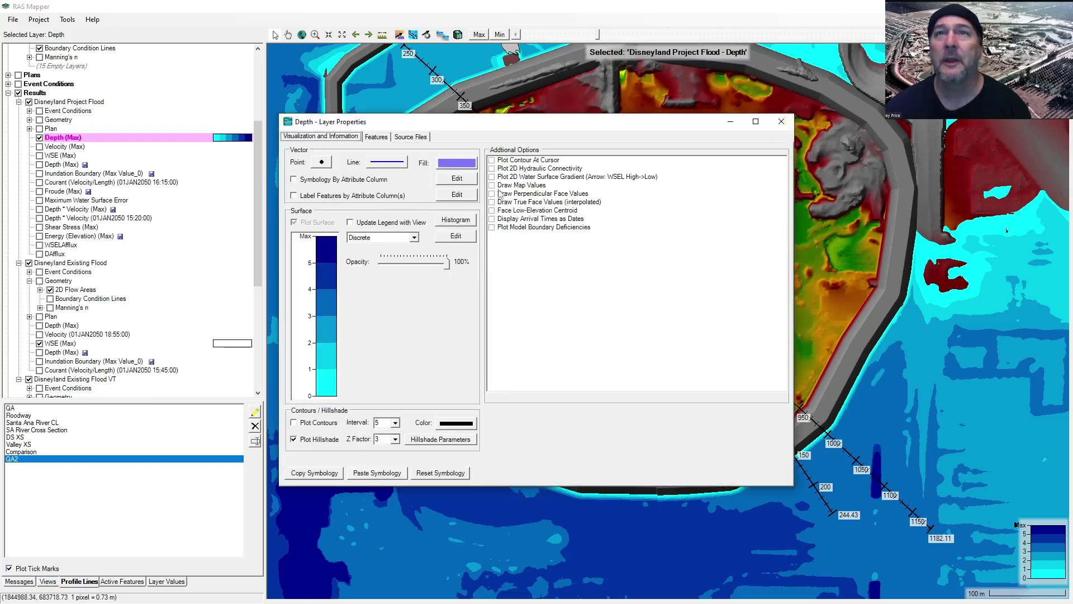
pyautogui.click(492, 168)
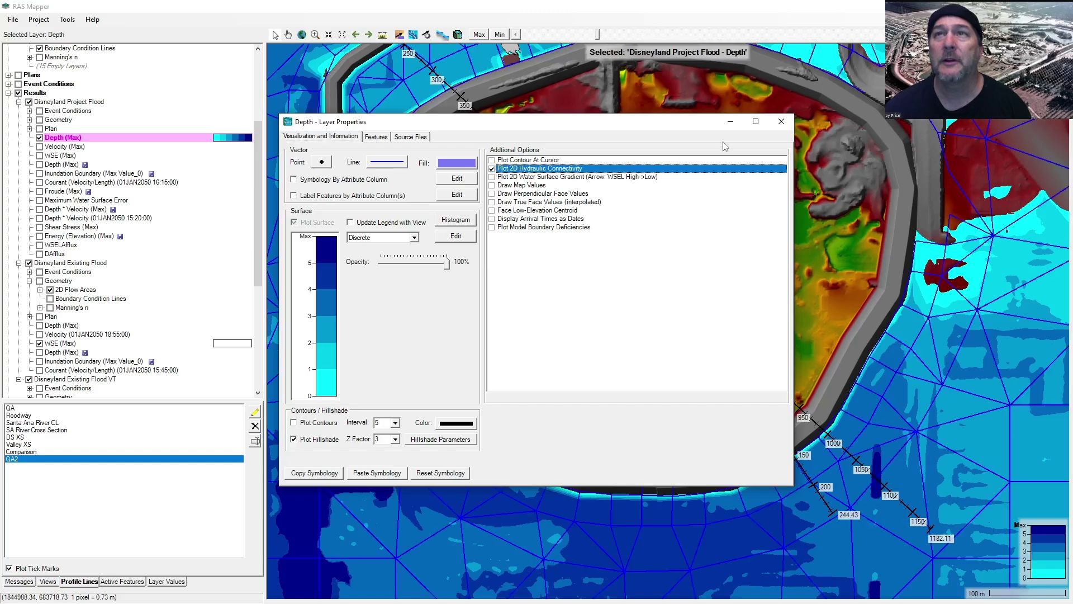
pyautogui.click(781, 122)
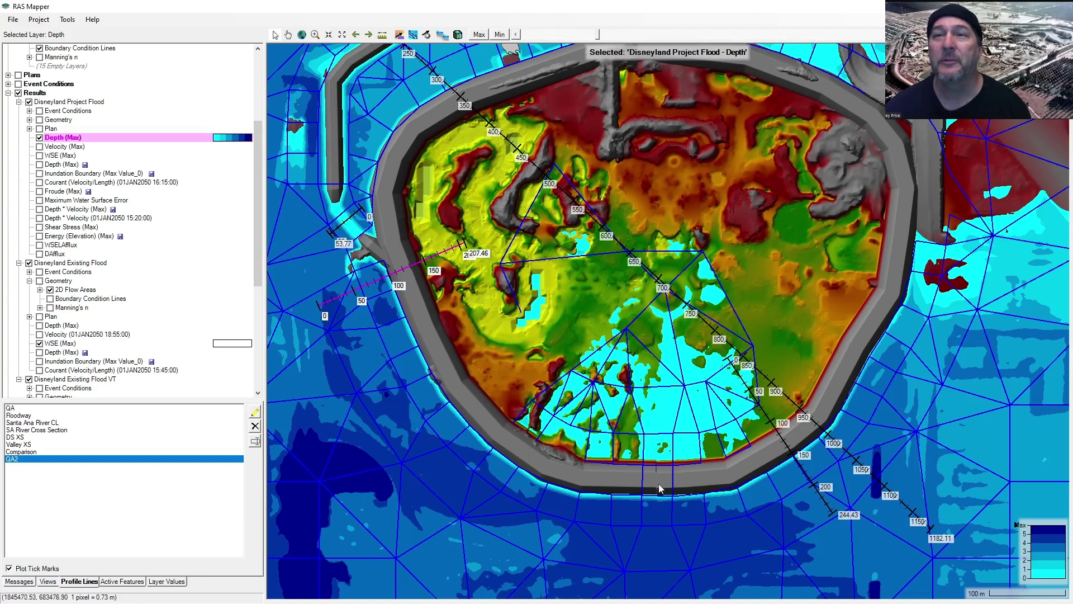
# Step: Inspect the hydraulic connectivity lines crossing the levee's south side and show the Modifications of the Disneyland DEM Ground Project terrain
pyautogui.scroll(5, 669, 496)
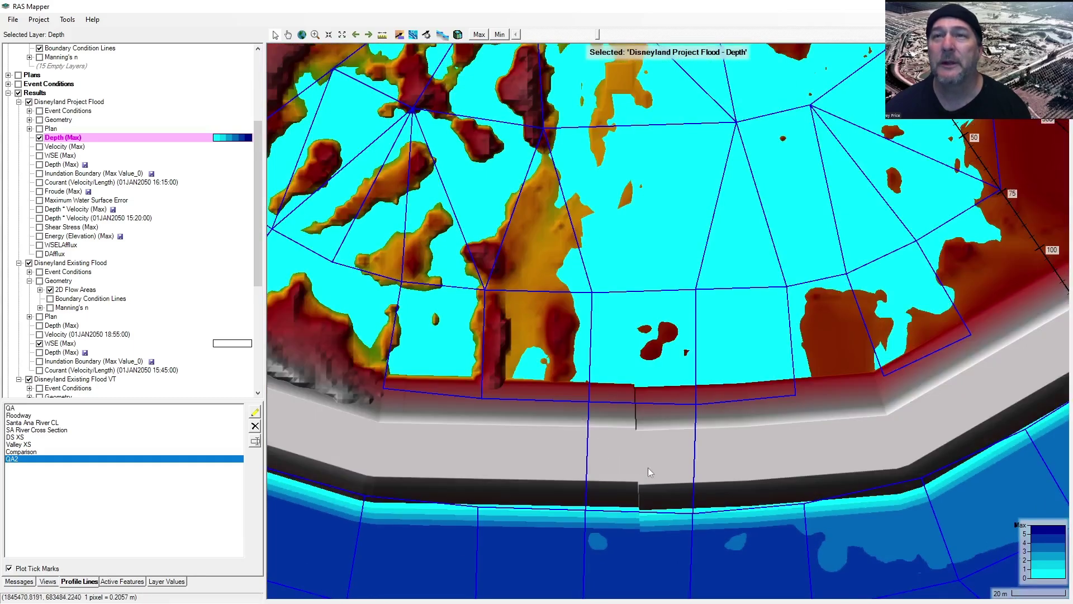
pyautogui.scroll(-8, 88, 321)
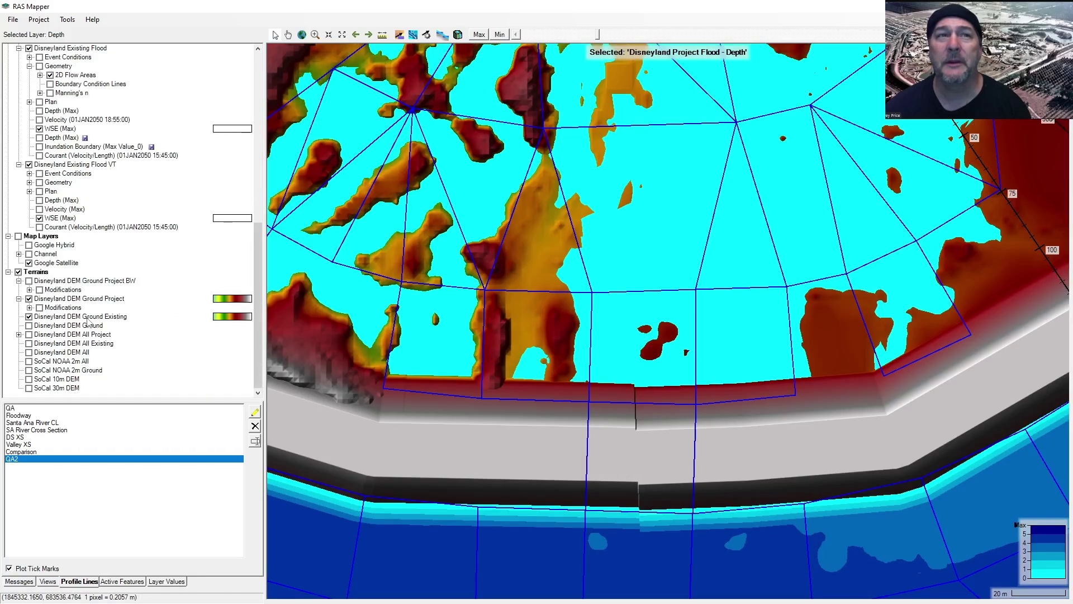
pyautogui.click(39, 308)
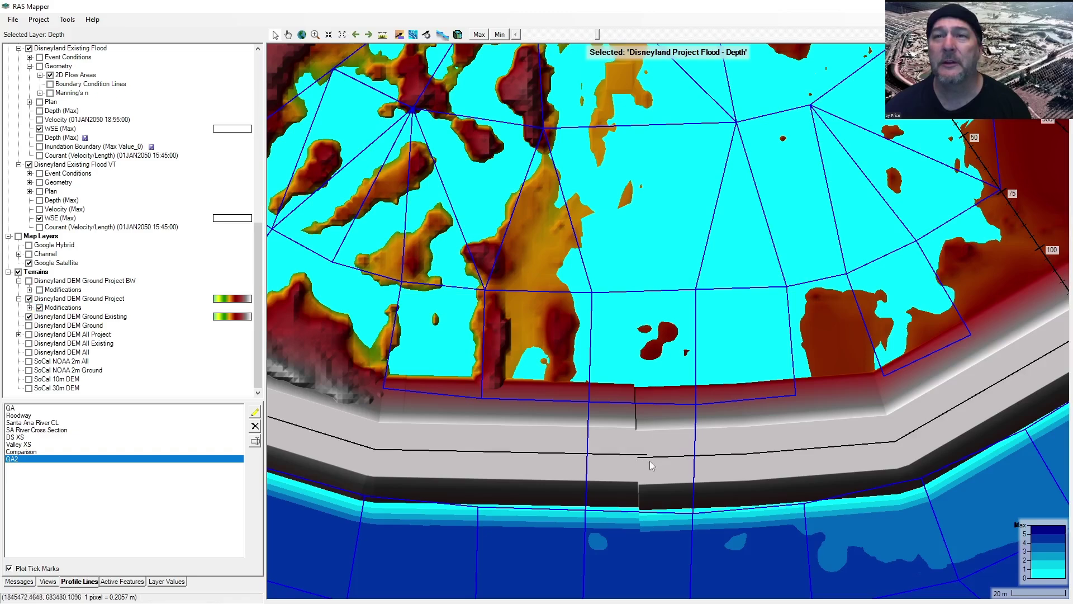
# Step: Draw a profile line about 176 m long across the middle of the ring levee's south side, from outside inward, and name it QA3
pyautogui.scroll(-3, 643, 465)
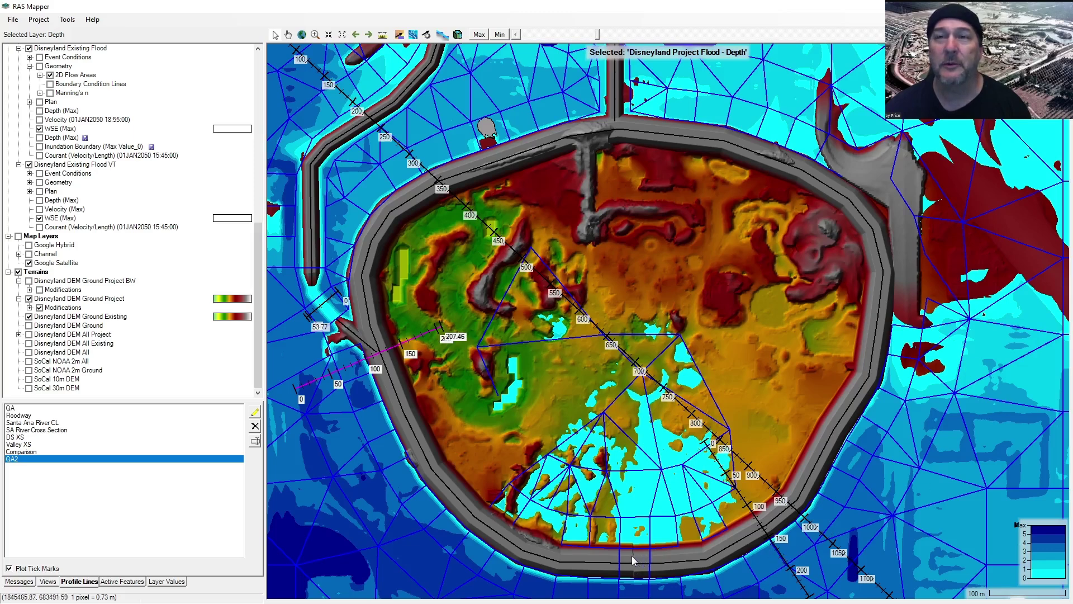
pyautogui.moveTo(658, 550); pyautogui.dragTo(652, 434)
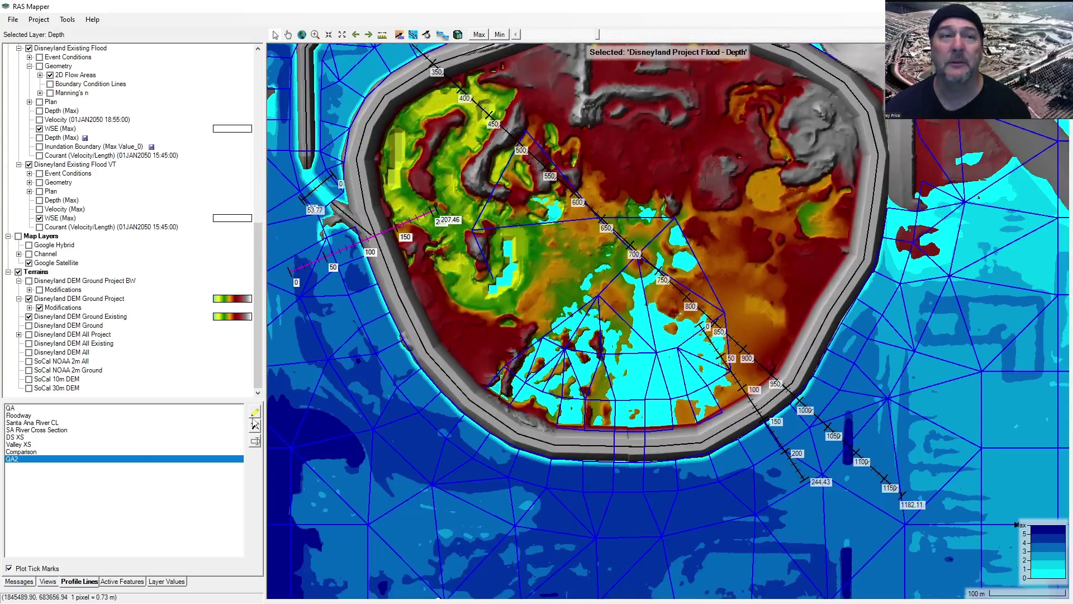
pyautogui.click(255, 412)
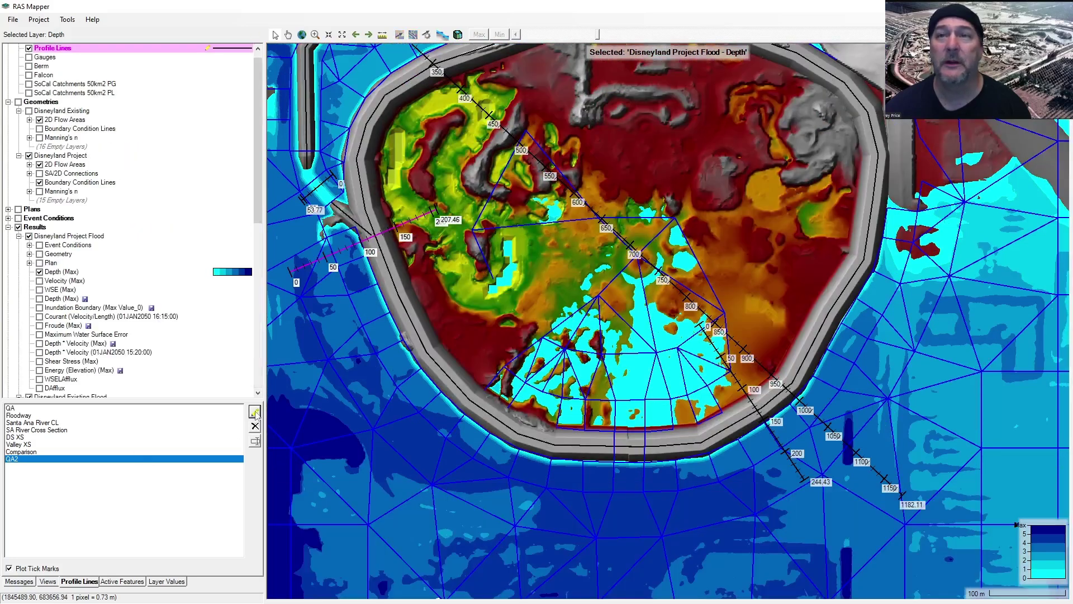
pyautogui.click(632, 501)
pyautogui.doubleClick(631, 368)
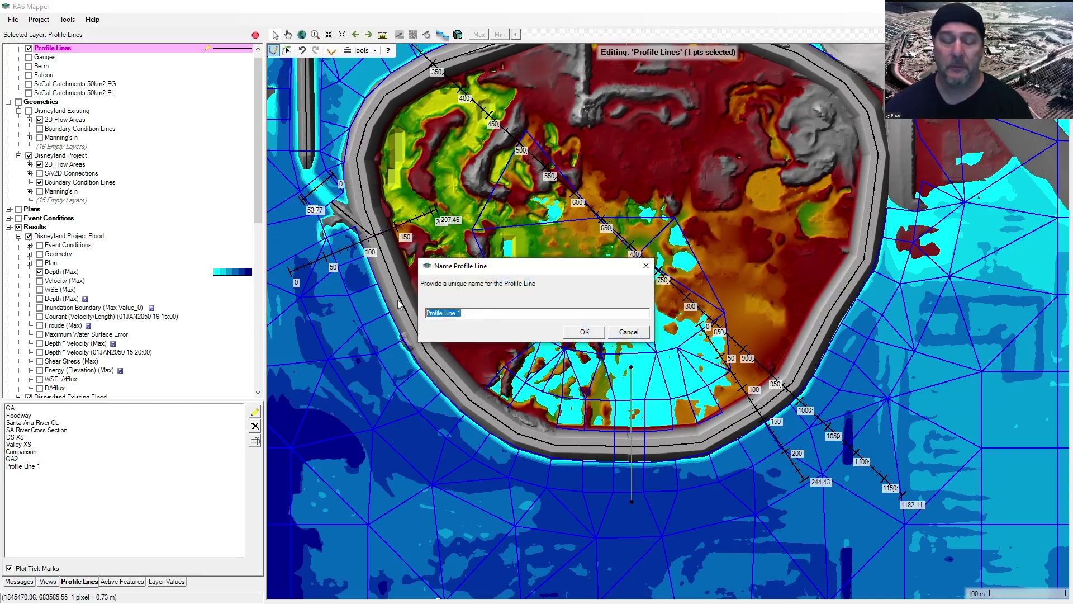
pyautogui.write('QA3')
pyautogui.press('Return')
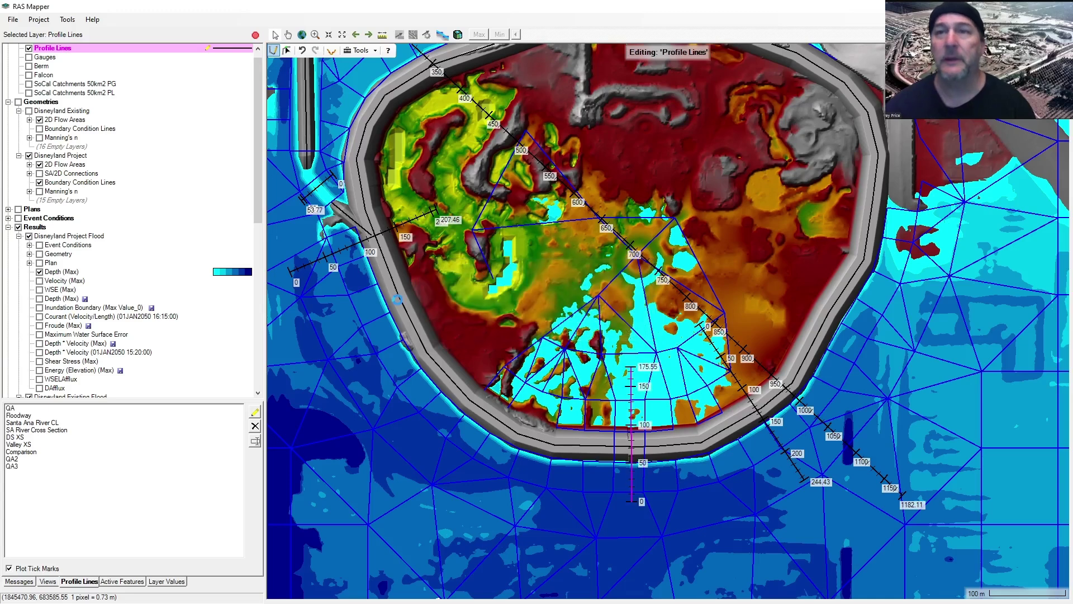
# Step: Plot the detailed WSE profile along QA3 for the existing flood results and check it against the terrain across the levee alignment
pyautogui.click(35, 467)
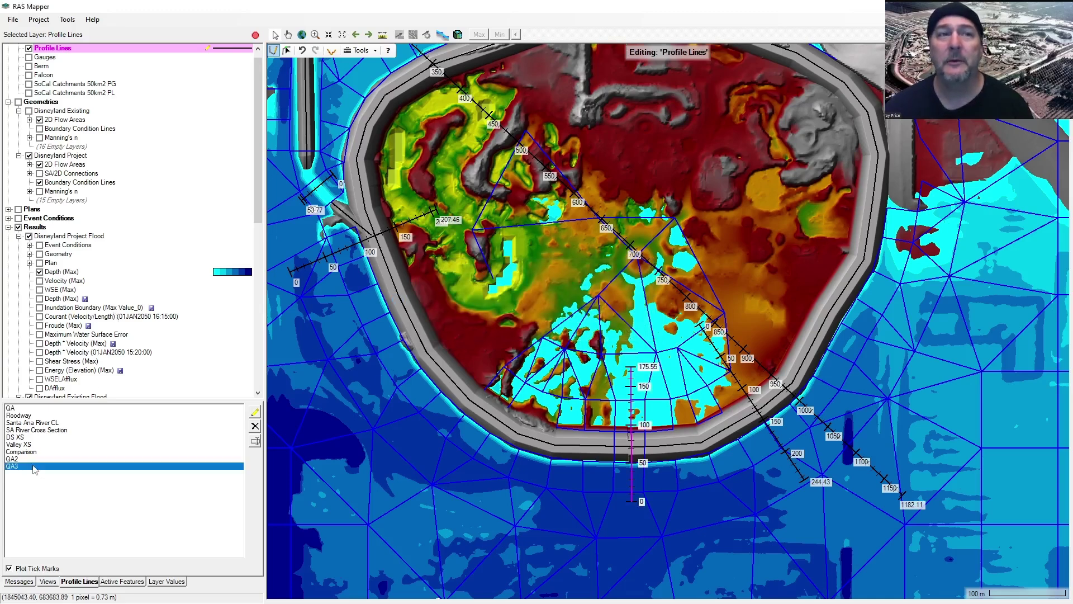
pyautogui.rightClick(34, 467)
pyautogui.moveTo(75, 472)
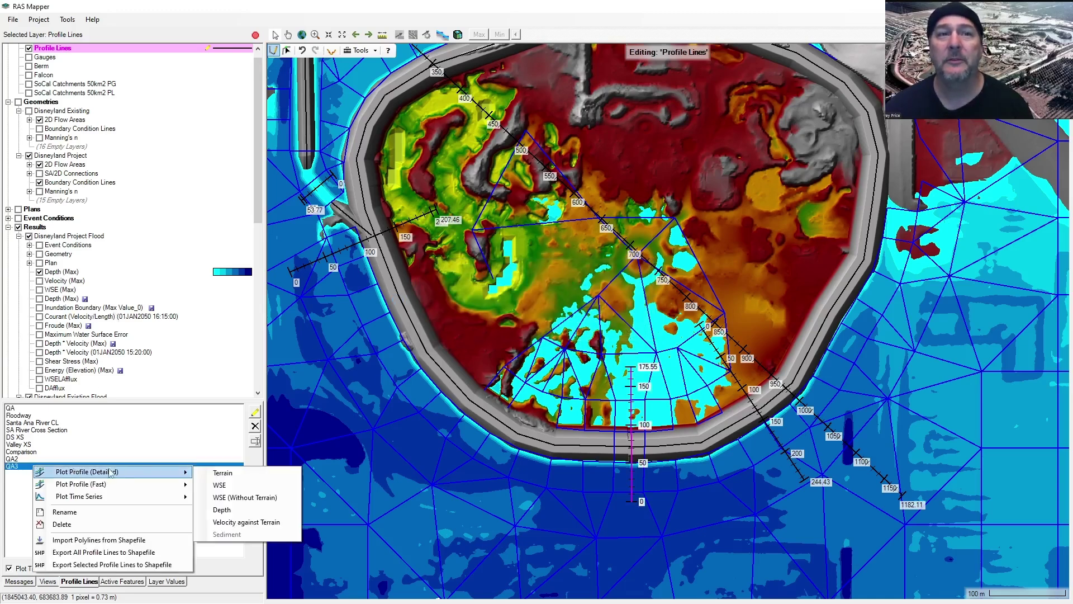
pyautogui.click(215, 487)
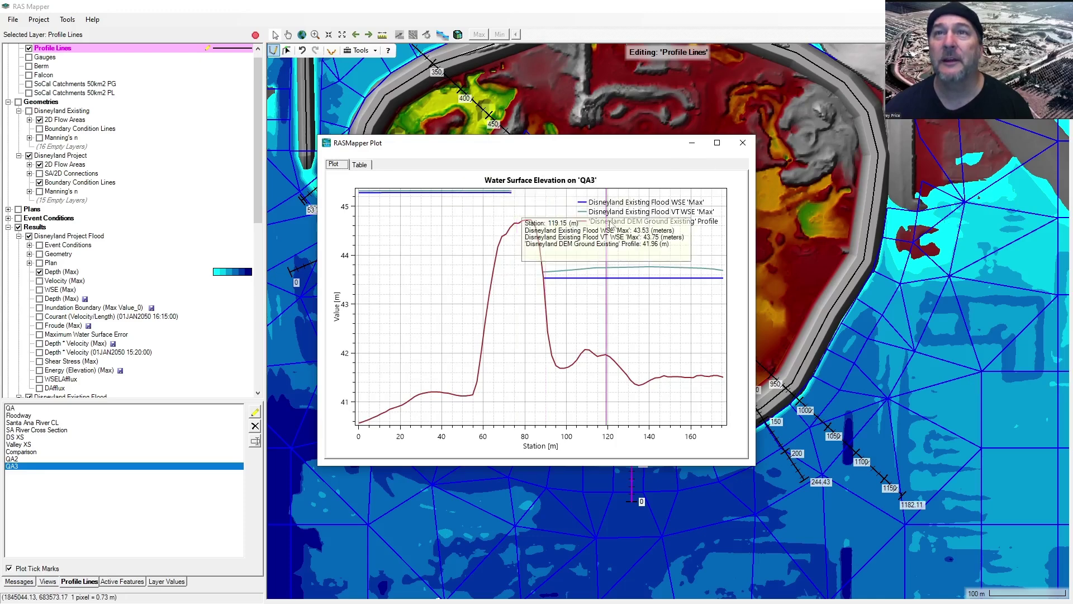
pyautogui.click(742, 143)
# Step: Hide WSE (Max) for Disneyland Existing Flood and Disneyland Existing Flood VT, and show WSE (Max) for Disneyland Project Flood
pyautogui.scroll(-9, 112, 287)
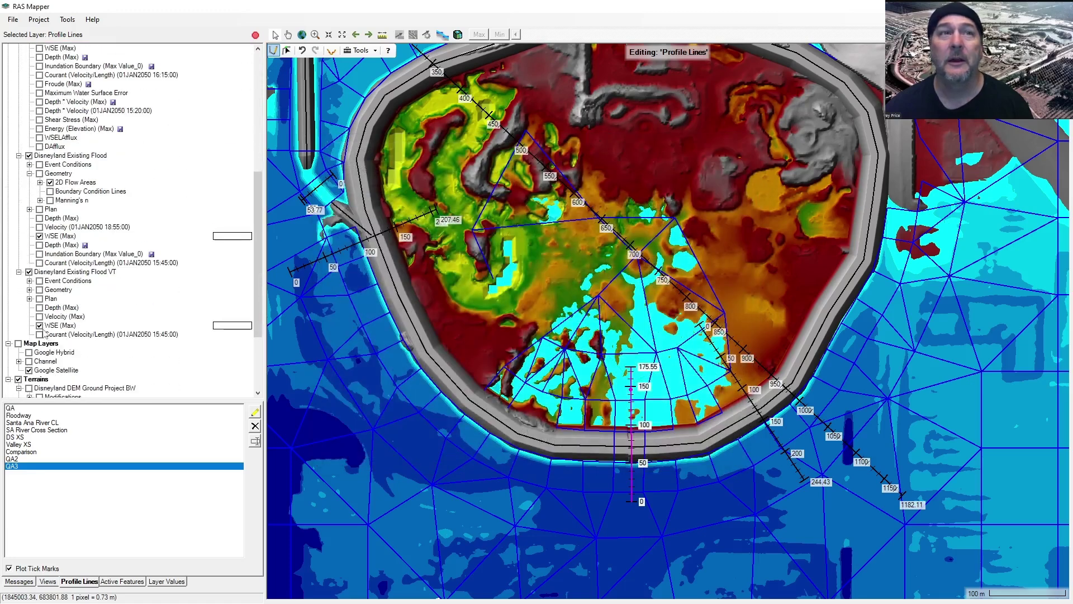
pyautogui.click(39, 325)
pyautogui.click(39, 236)
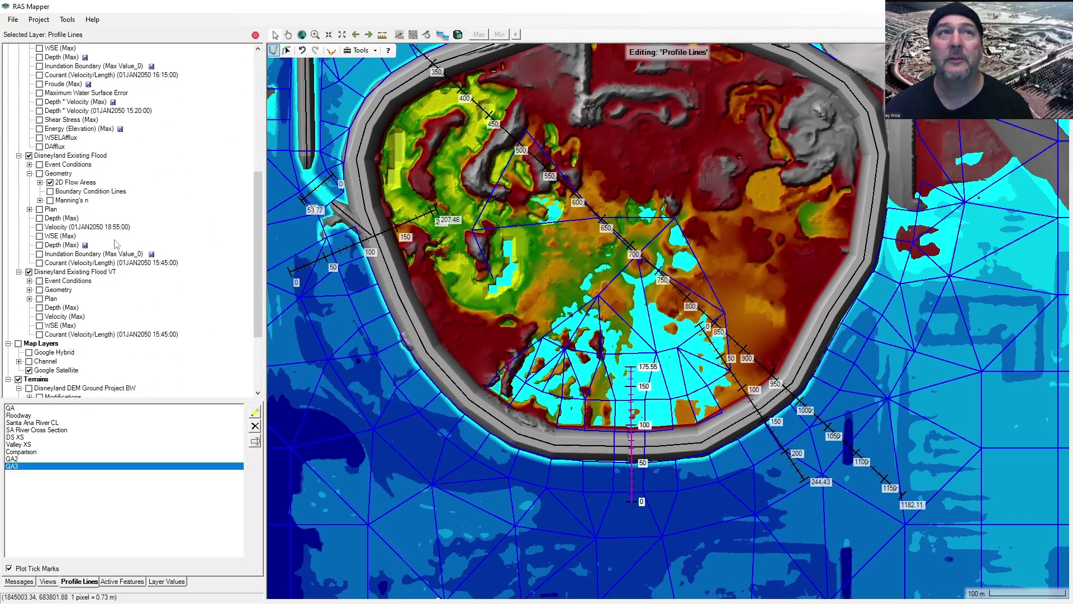
pyautogui.scroll(4, 101, 243)
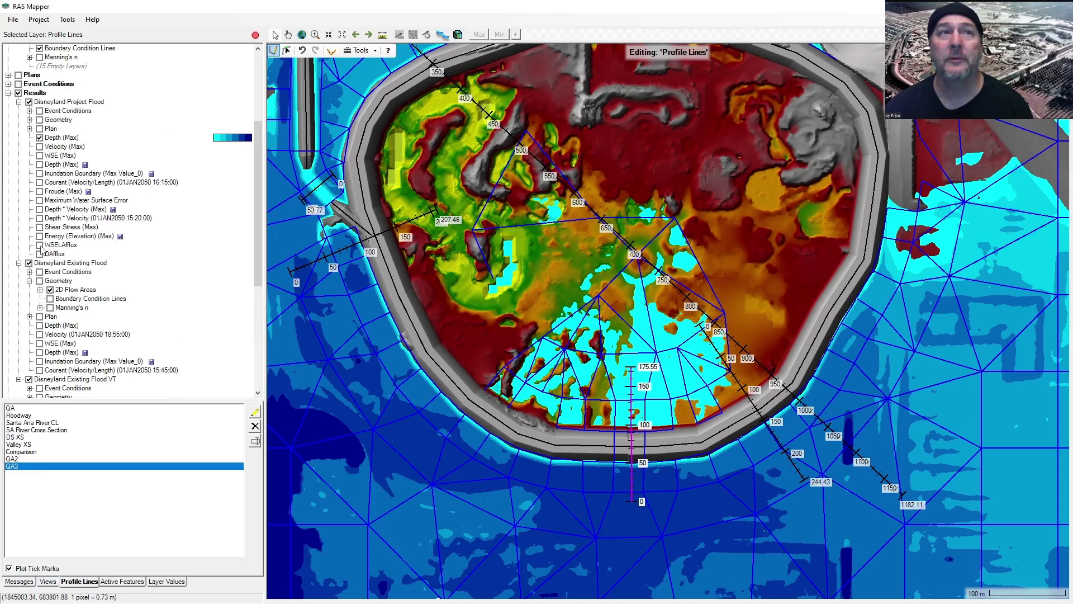
pyautogui.click(40, 156)
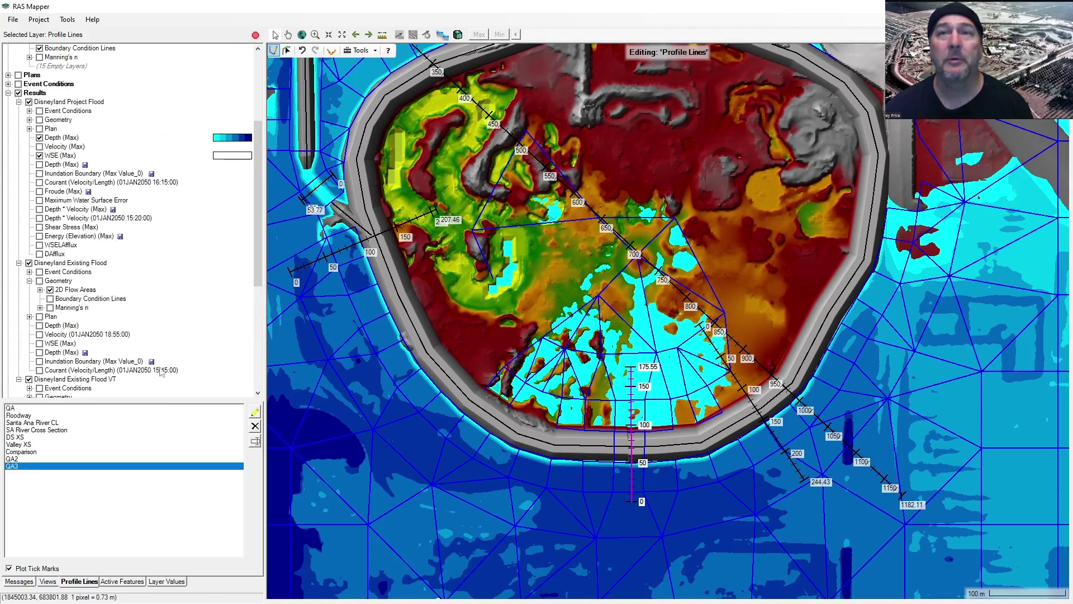
# Step: Plot the detailed WSE profile along QA3 for Disneyland Project Flood and compare water levels on both sides of the levee
pyautogui.rightClick(78, 468)
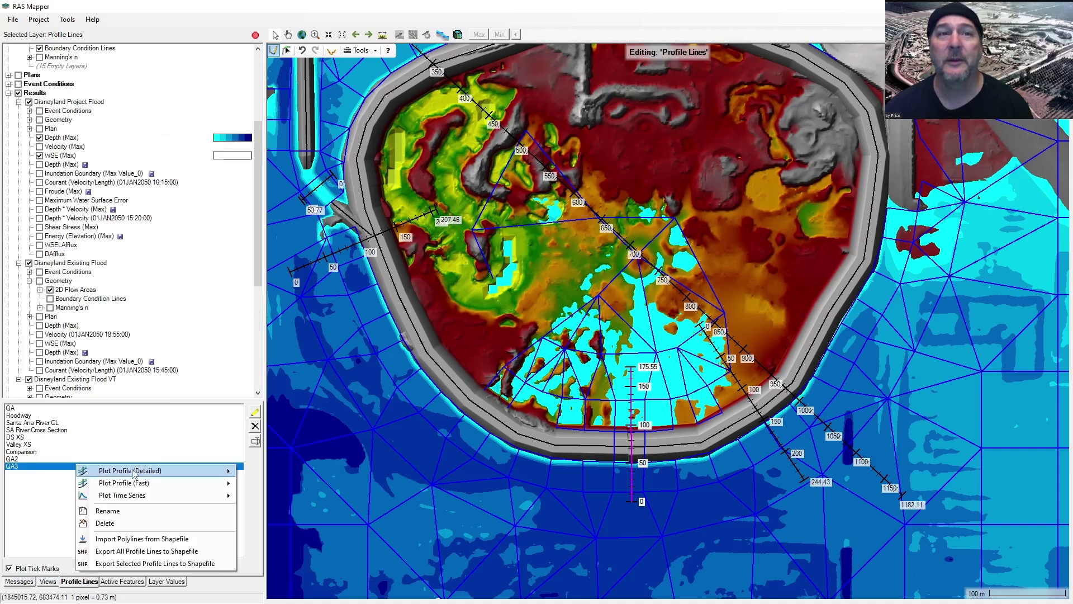
pyautogui.moveTo(218, 471)
pyautogui.click(290, 484)
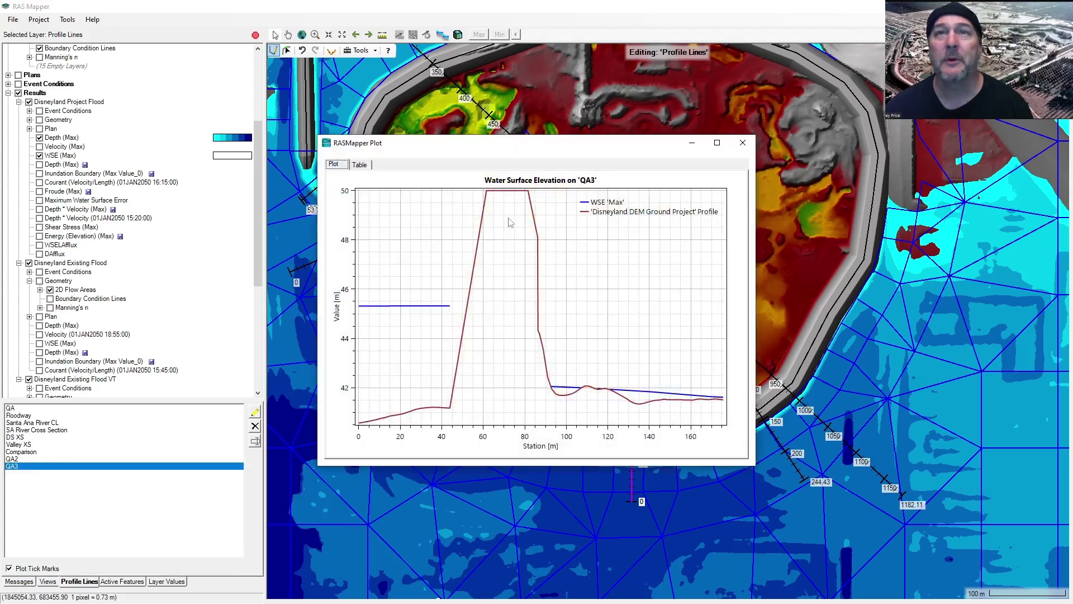
pyautogui.moveTo(545, 286)
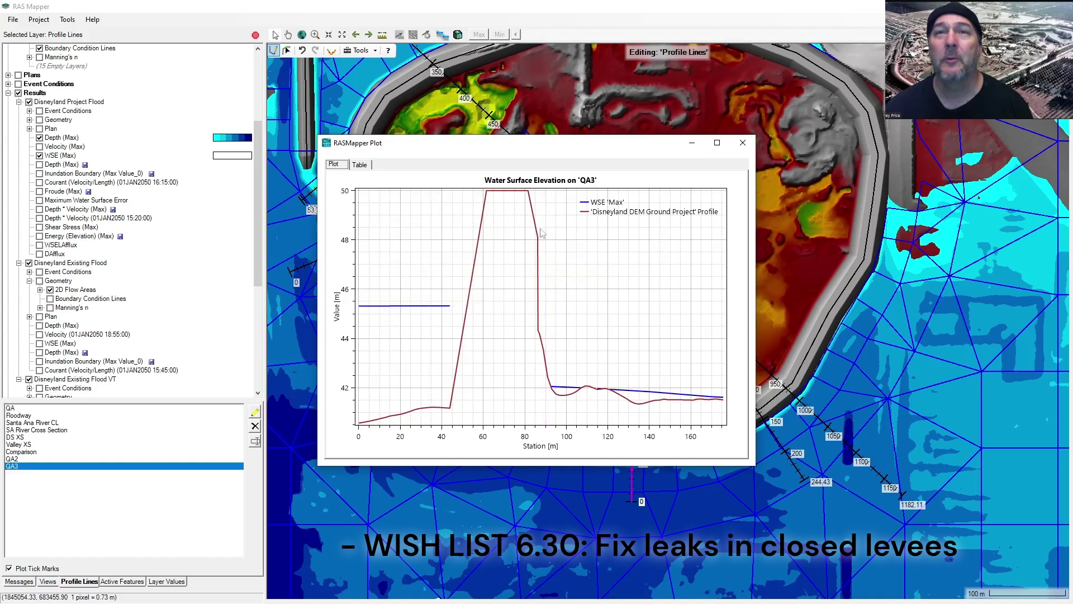
pyautogui.click(693, 145)
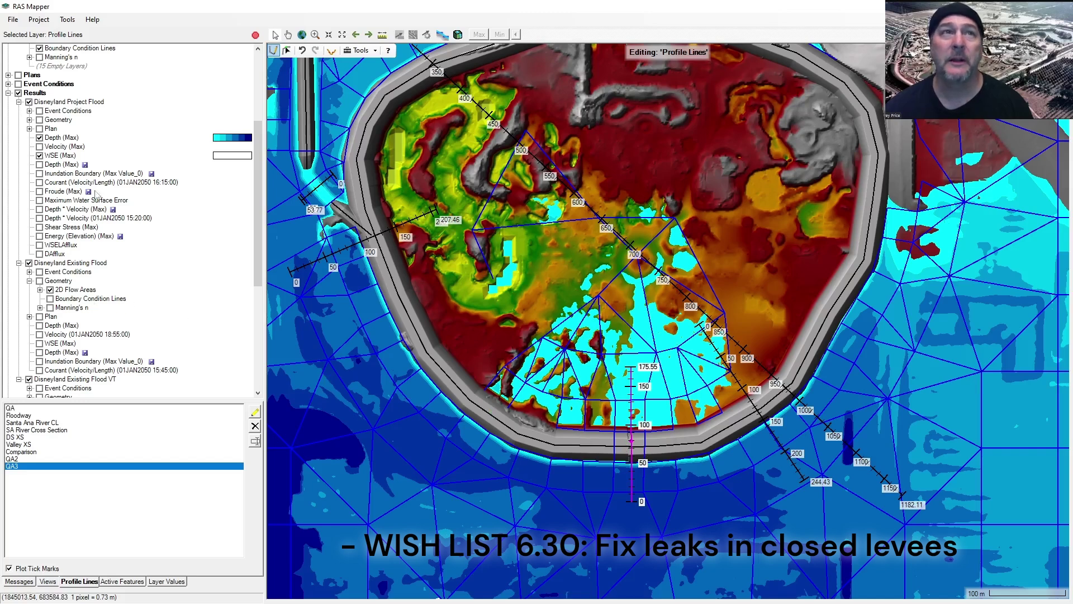
# Step: Show Disneyland Project Flood's Geometry with its 2D Flow Areas, and hide its Depth (Max) map
pyautogui.scroll(-1, 121, 230)
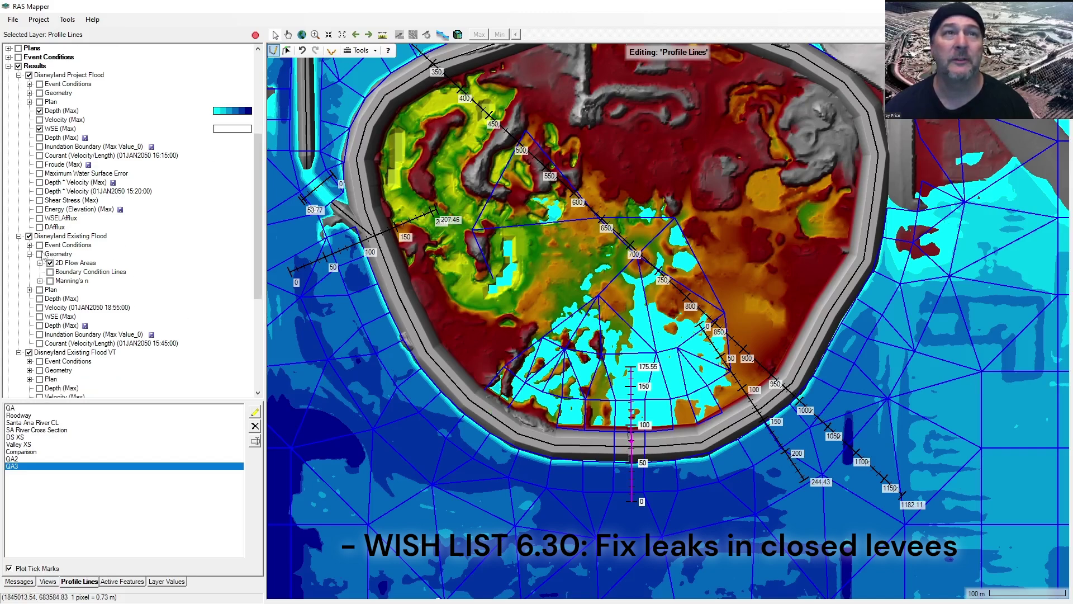
pyautogui.click(38, 91)
pyautogui.click(29, 93)
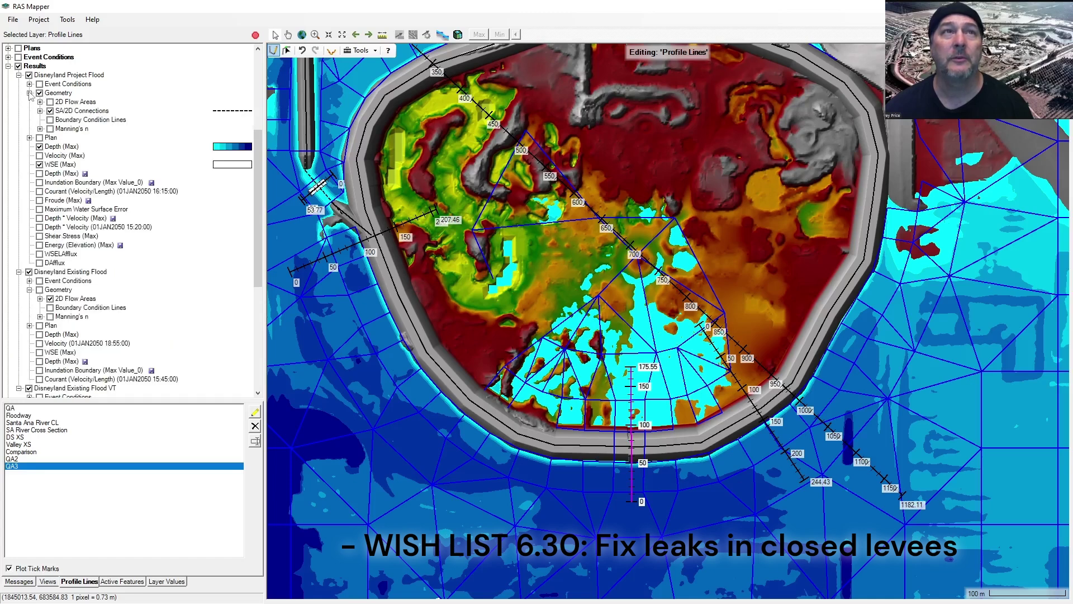
pyautogui.click(50, 101)
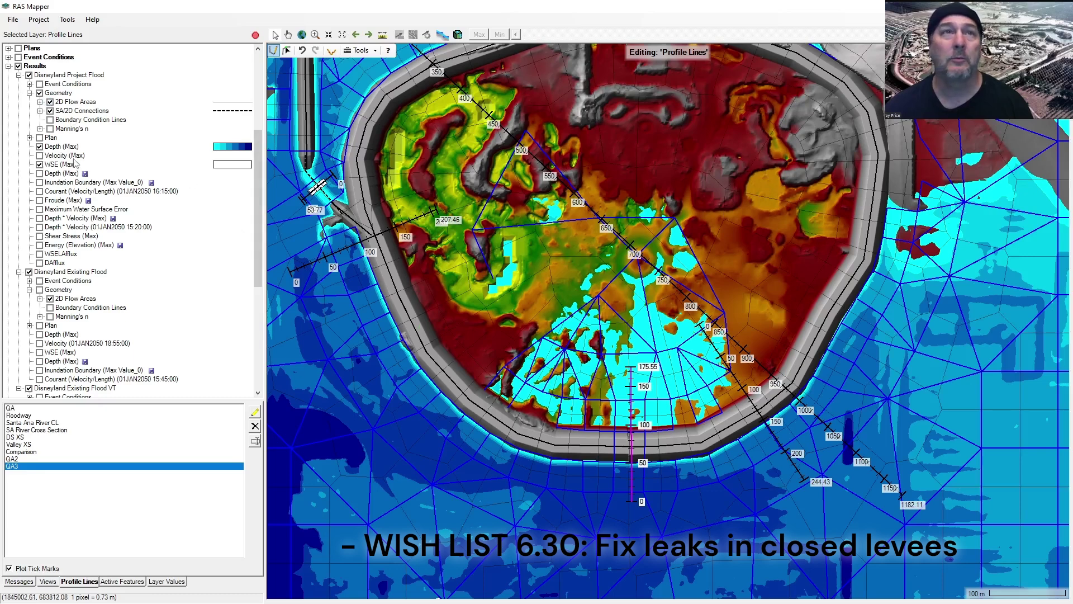
pyautogui.click(40, 147)
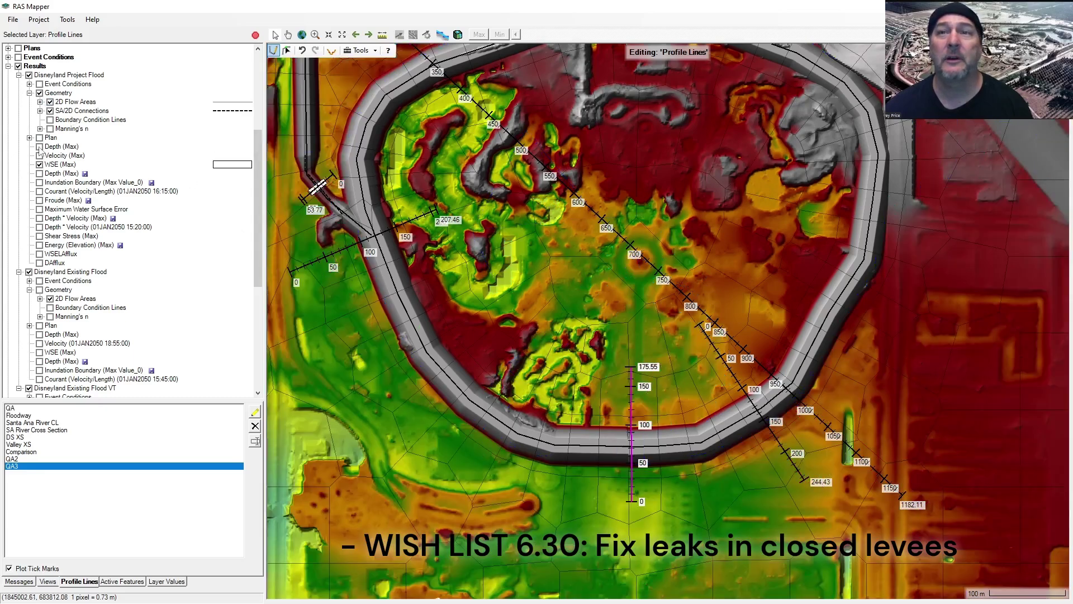
# Step: Hide the Modifications of the Disneyland DEM Ground Project terrain to check the cell faces along the levee crest
pyautogui.scroll(3, 628, 462)
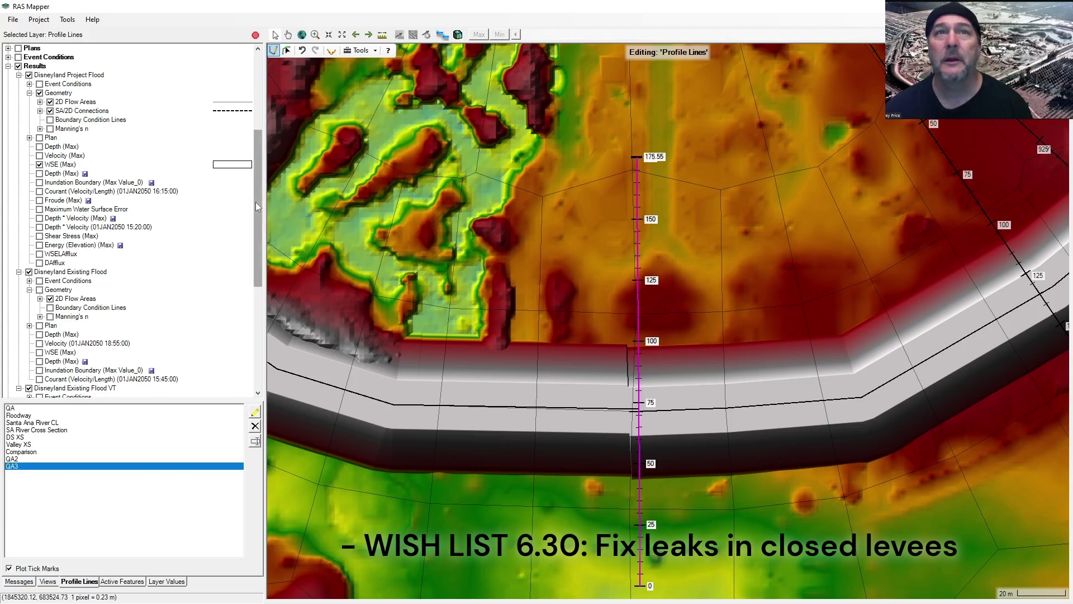
pyautogui.moveTo(255, 202); pyautogui.dragTo(268, 303)
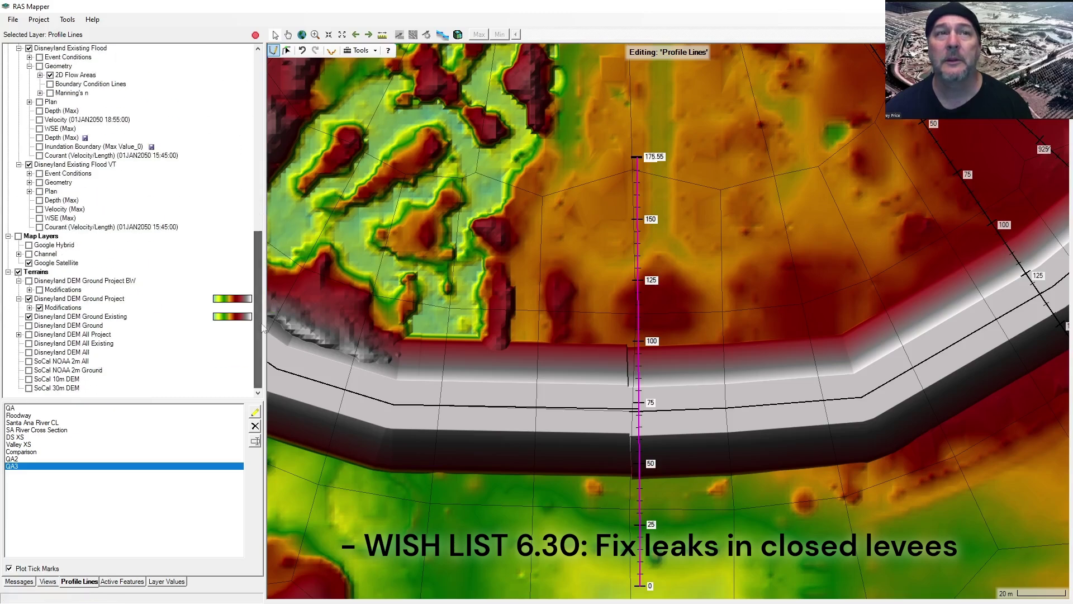
pyautogui.click(39, 308)
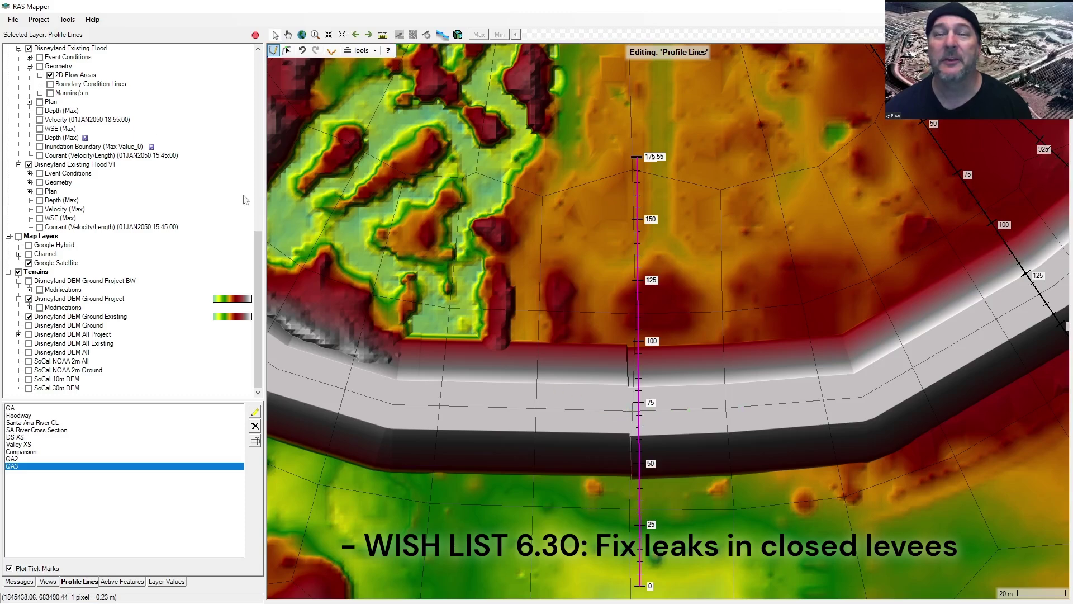
# Step: Select Disneyland Project Flood's WSE (Max) and view the Face Profile property table of the crest cell face just west of QA3
pyautogui.moveTo(260, 292); pyautogui.dragTo(266, 138)
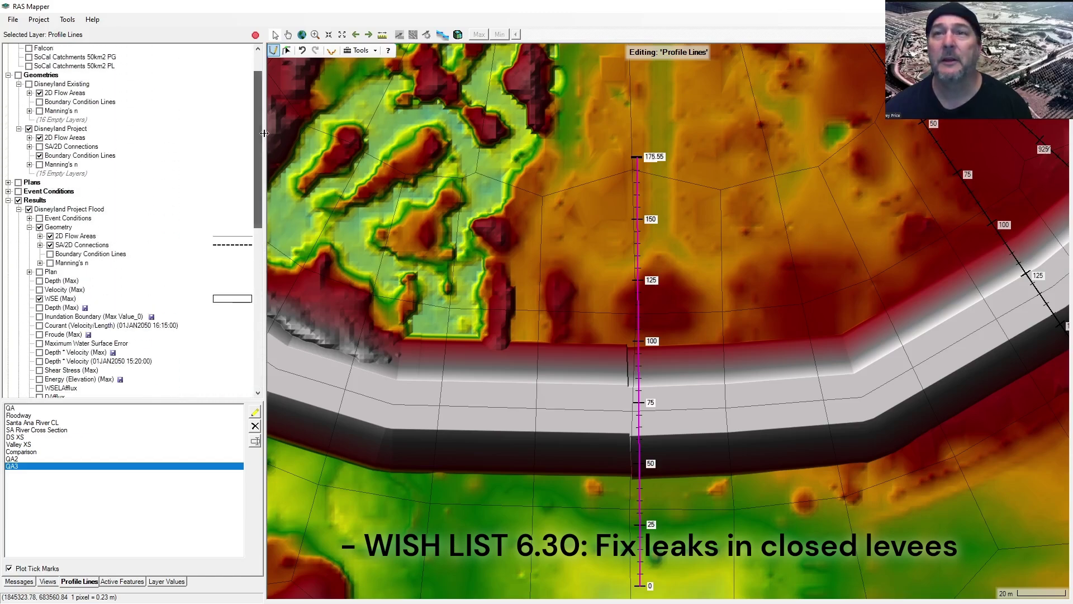
pyautogui.click(60, 298)
pyautogui.rightClick(591, 411)
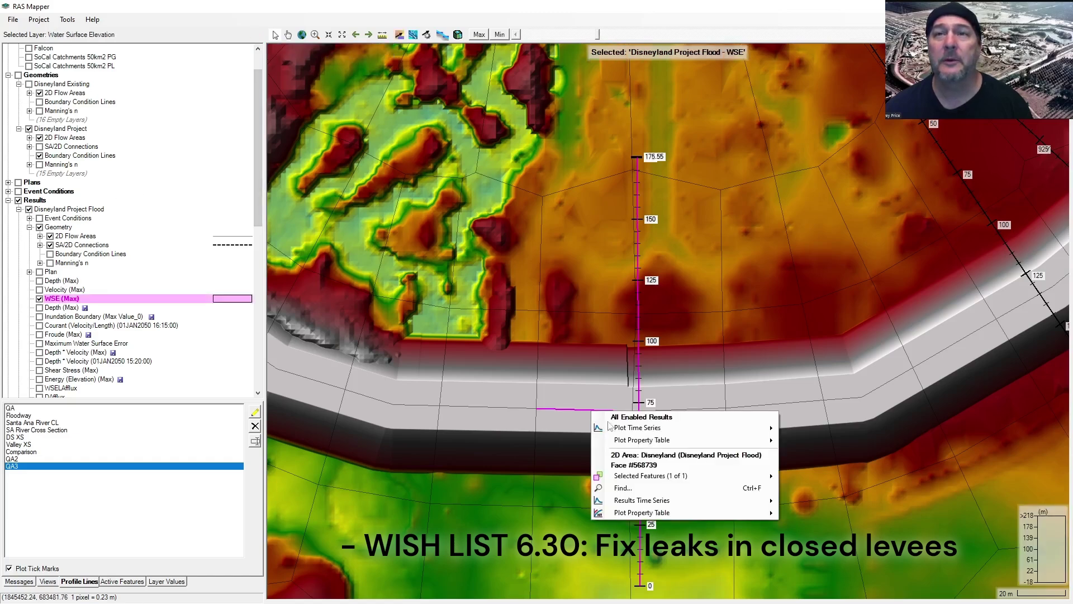
pyautogui.moveTo(641, 443)
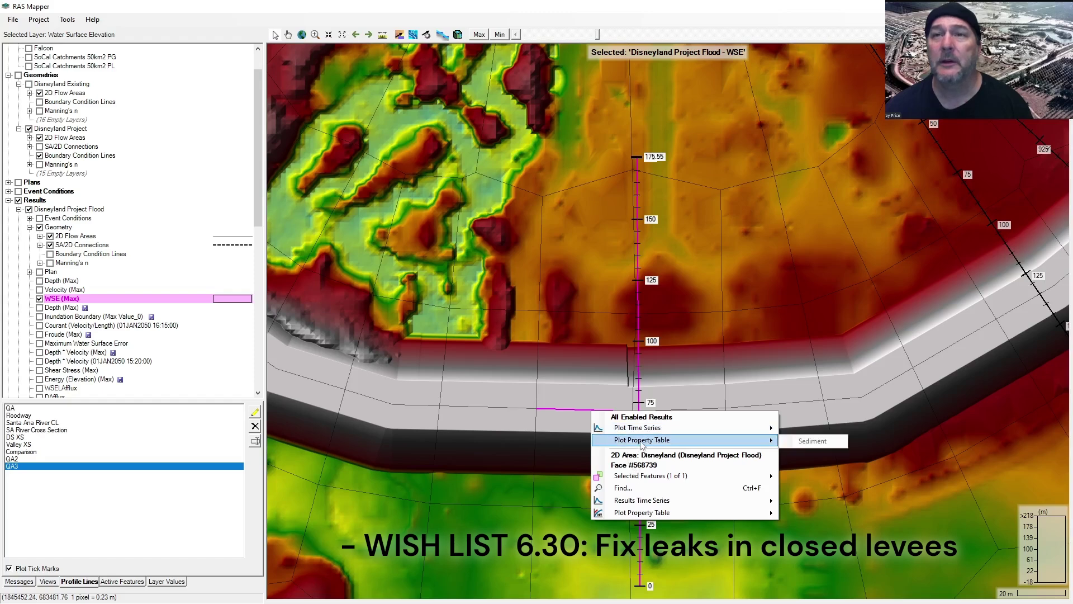
pyautogui.moveTo(649, 512)
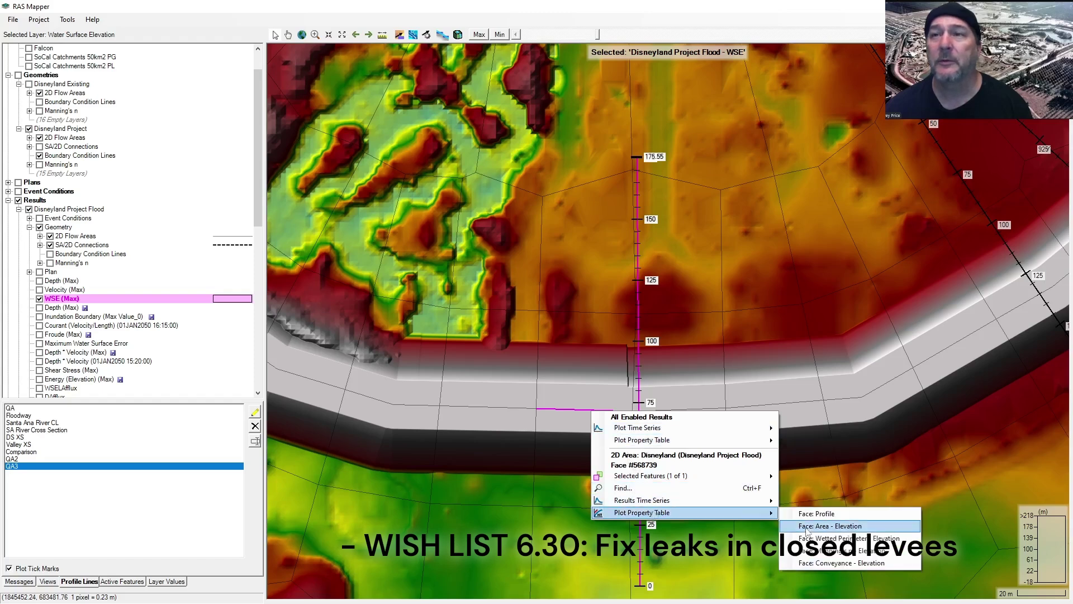
pyautogui.click(816, 513)
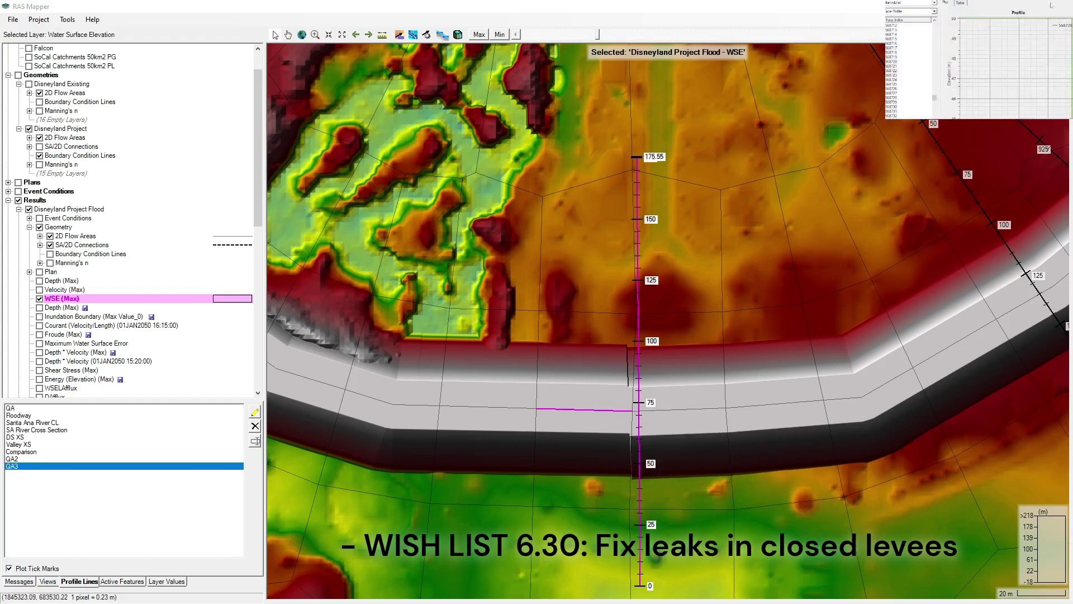
pyautogui.moveTo(0, 230); pyautogui.dragTo(593, 235)
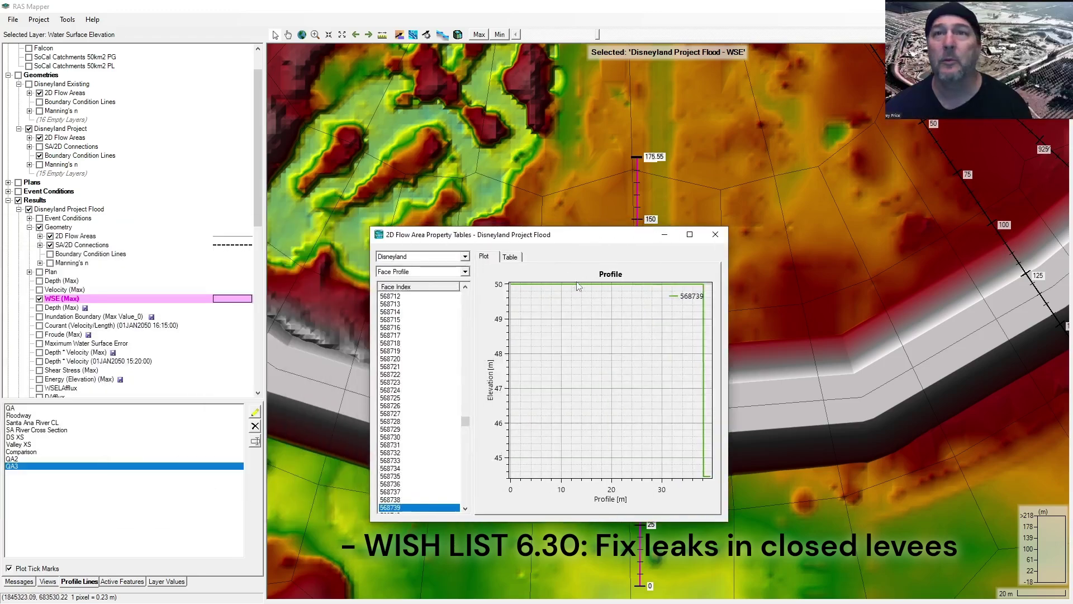
pyautogui.click(716, 236)
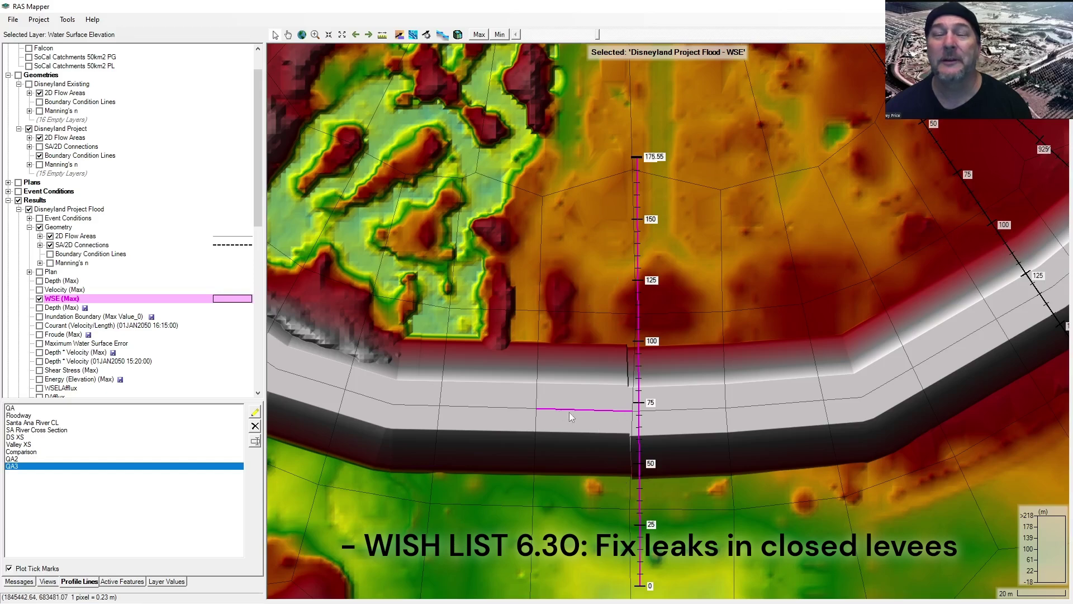
pyautogui.scroll(-2, 579, 397)
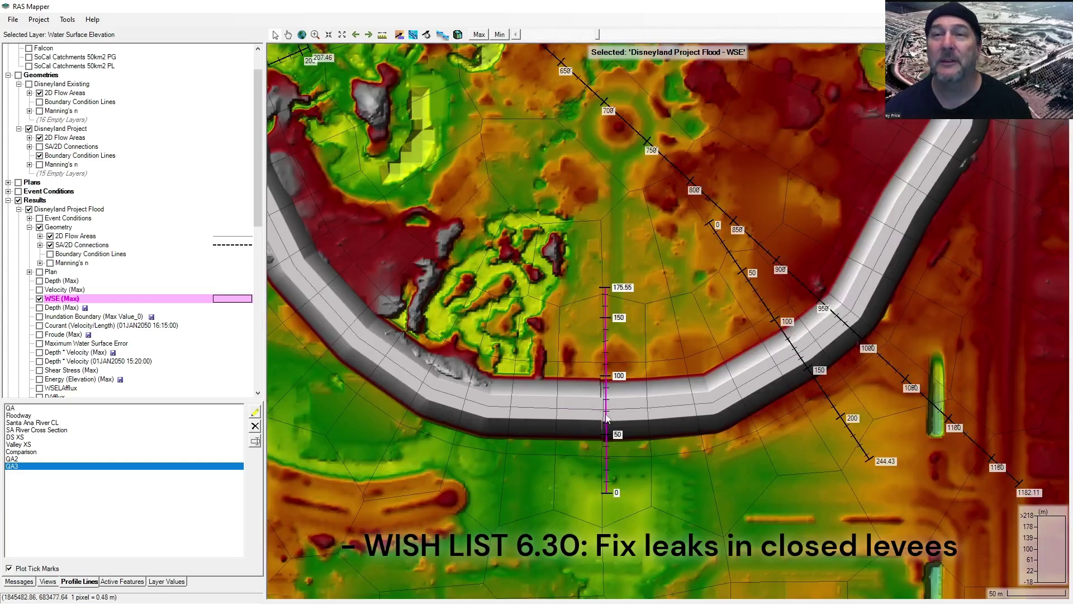
pyautogui.moveTo(601, 280); pyautogui.dragTo(640, 324)
pyautogui.scroll(-2, 647, 344)
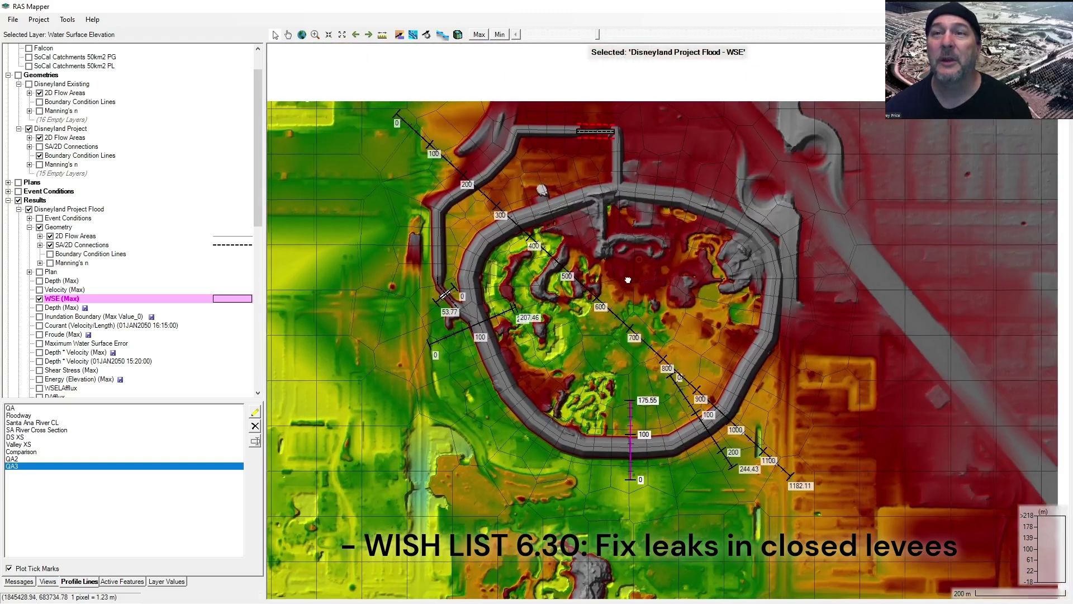
pyautogui.scroll(2, 630, 458)
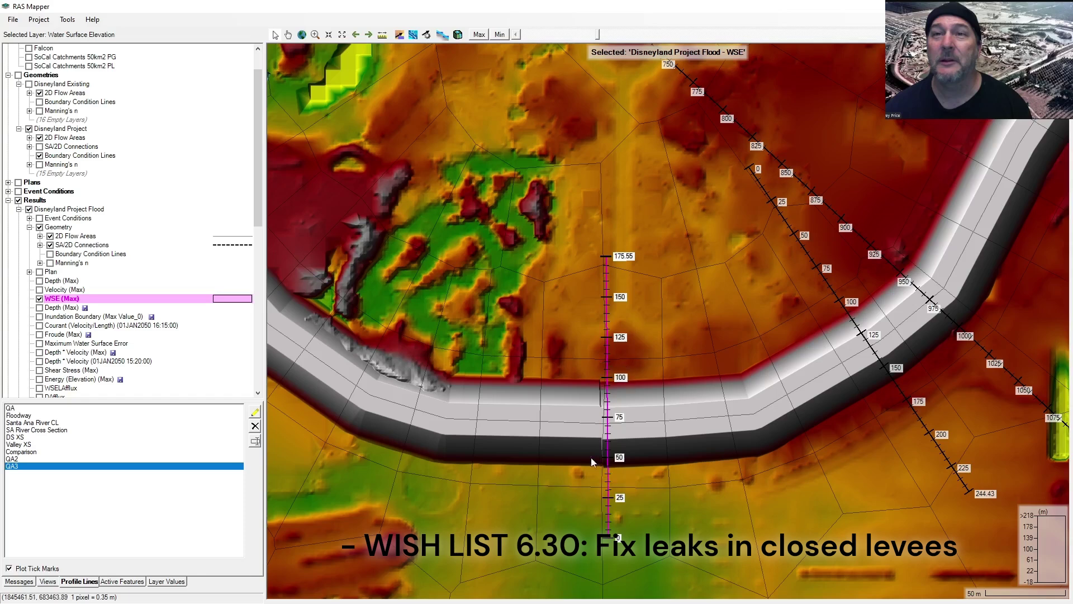
pyautogui.scroll(-2, 608, 431)
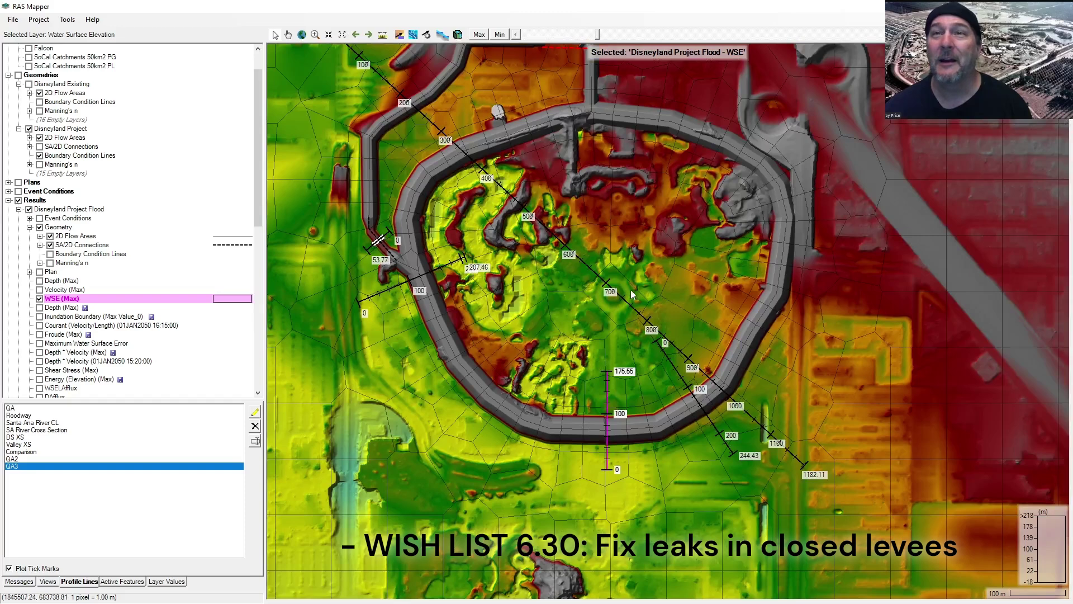
pyautogui.moveTo(631, 294); pyautogui.dragTo(643, 355)
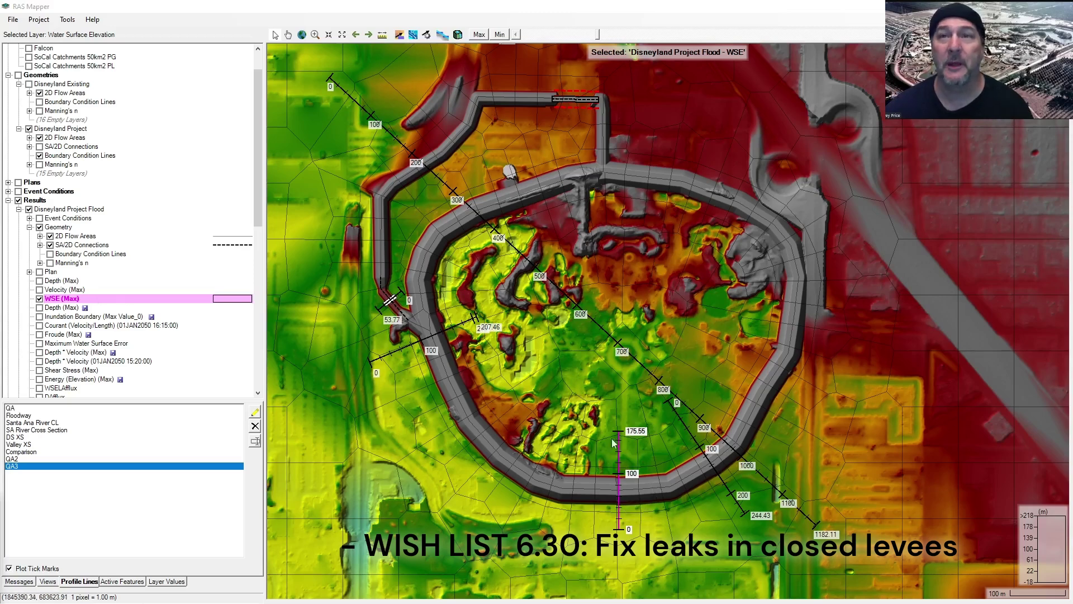
# Step: Compare Disneyland Project Flood's Inundation Boundary (Max Value_0) with its WSE (Max) map around the levee, and hide both layers
pyautogui.click(39, 317)
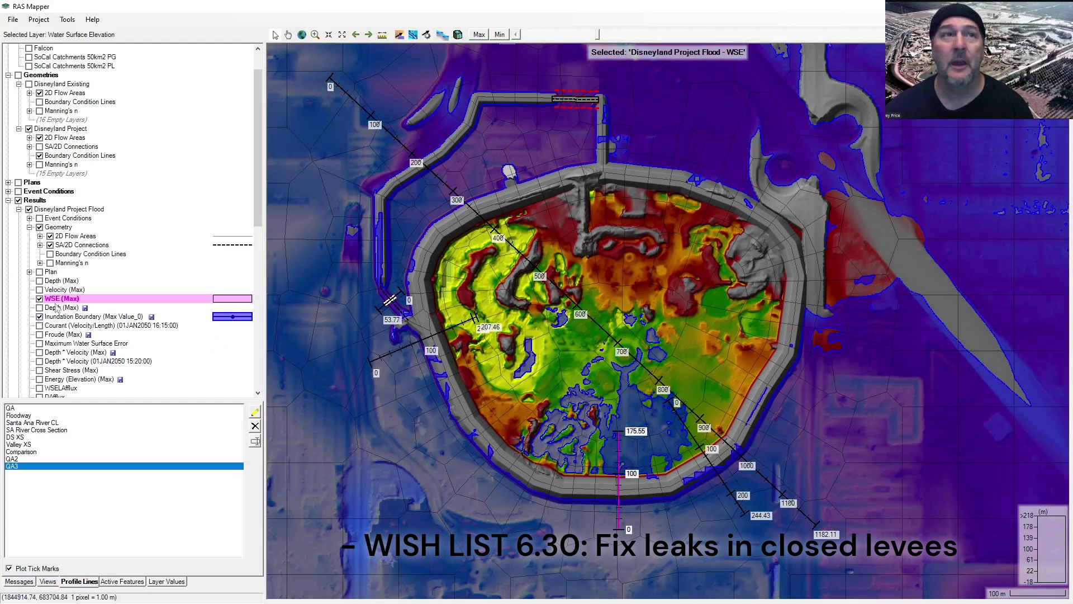
pyautogui.click(39, 299)
pyautogui.click(39, 298)
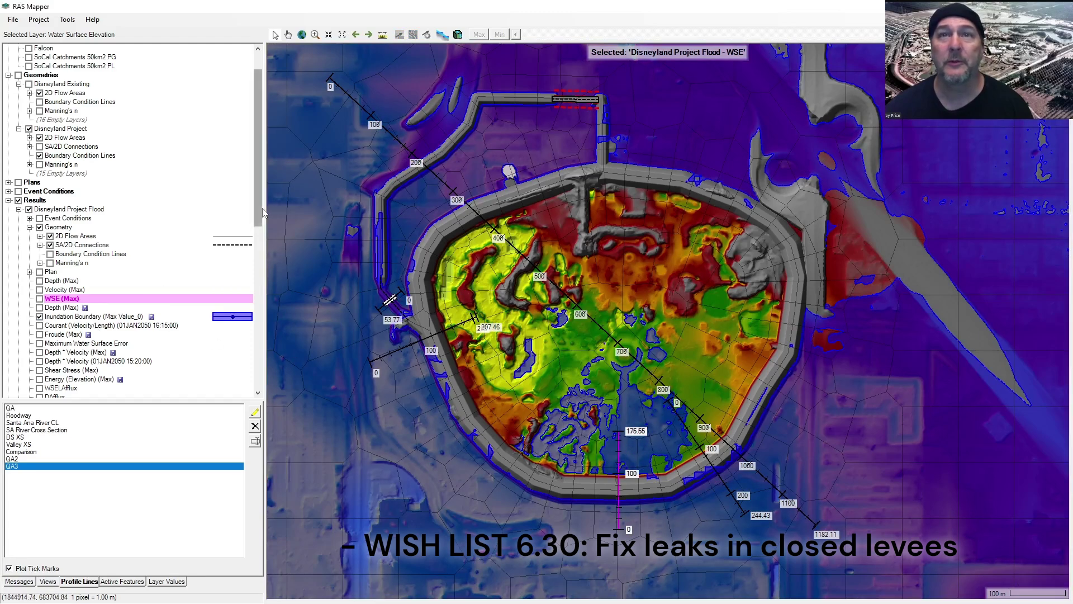
pyautogui.scroll(-4, 250, 230)
pyautogui.click(40, 200)
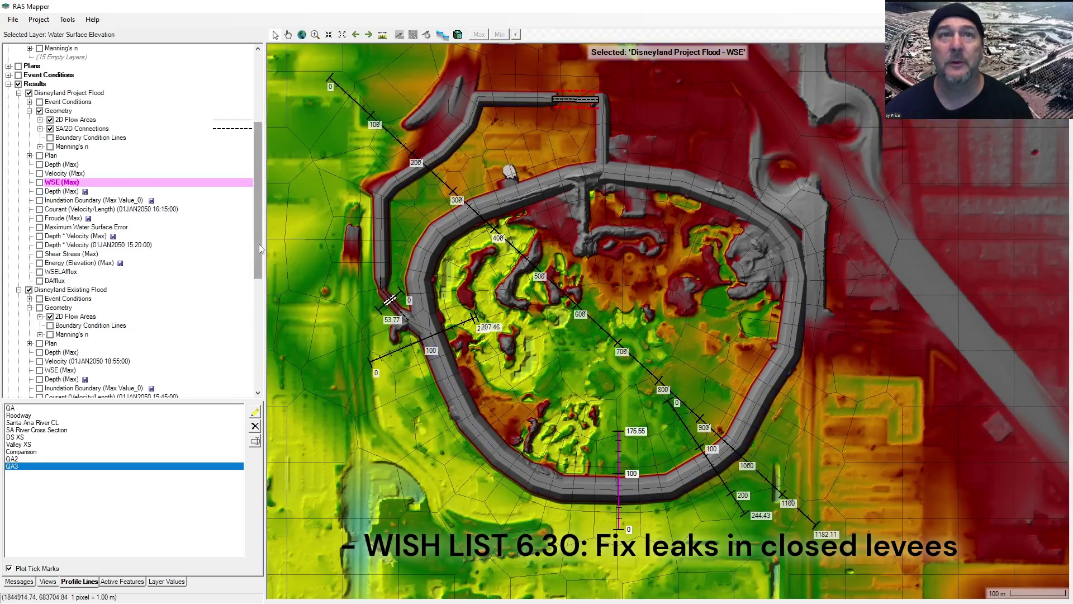
# Step: View the Export Layer choices and Generate New RAS Terrain settings of the Disneyland DEM Ground Project terrain without generating anything
pyautogui.moveTo(258, 229); pyautogui.dragTo(258, 341)
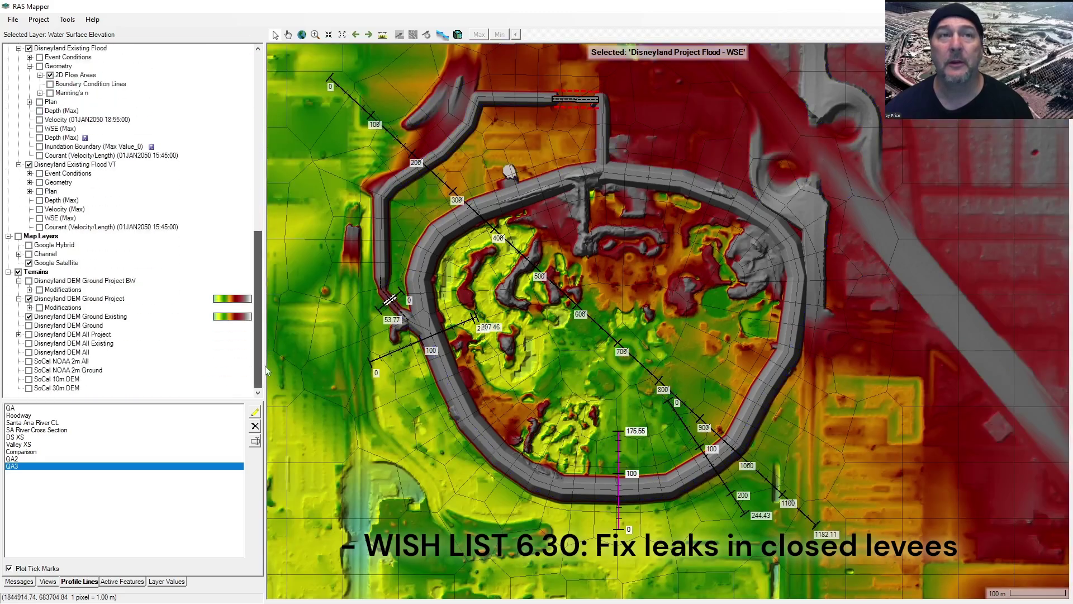
pyautogui.rightClick(59, 300)
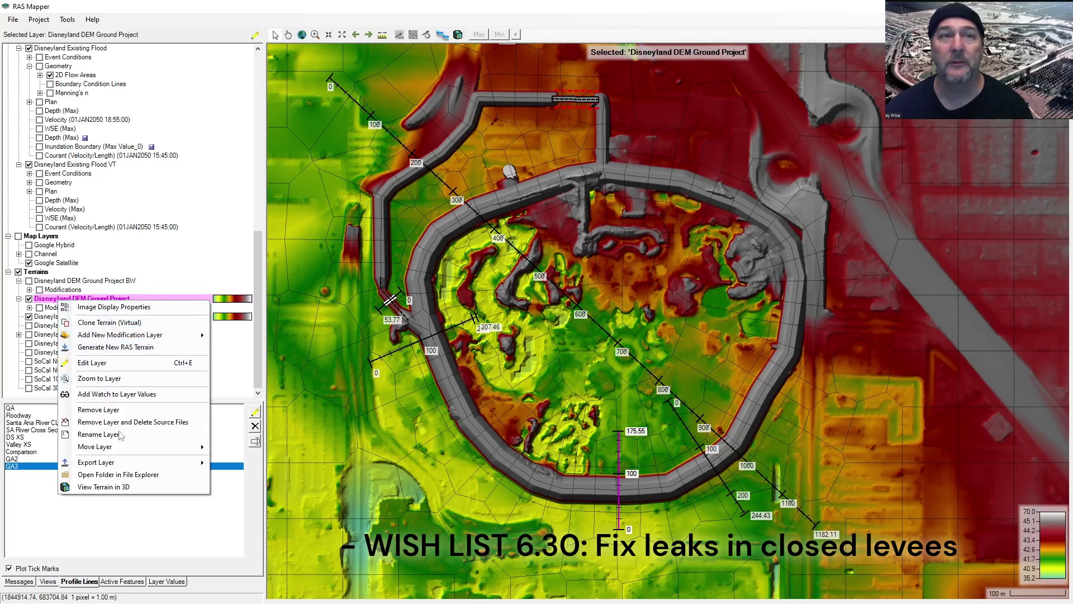
pyautogui.moveTo(120, 464)
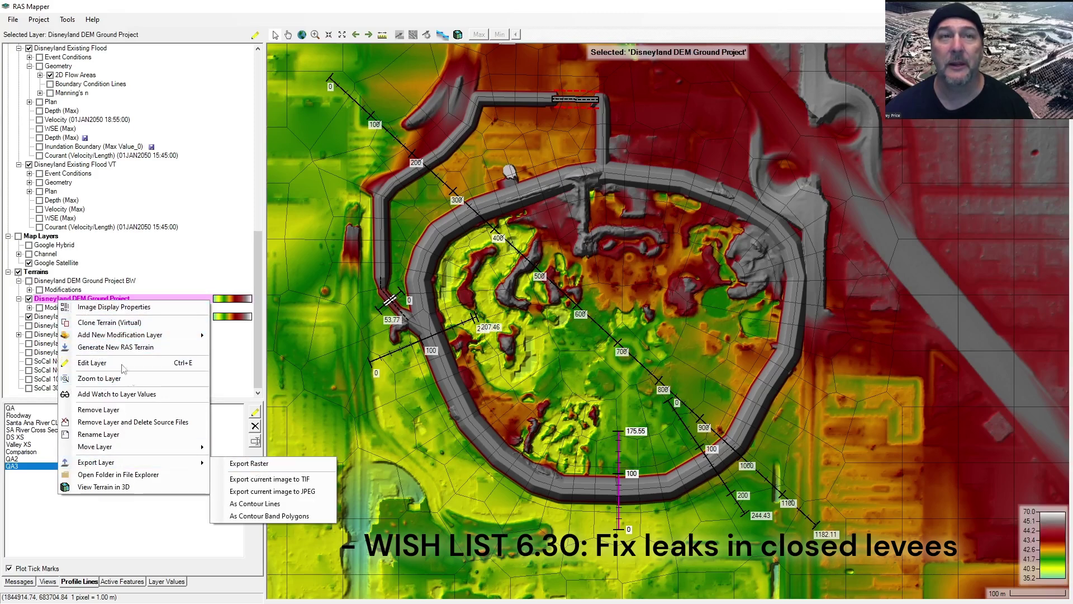
pyautogui.click(118, 348)
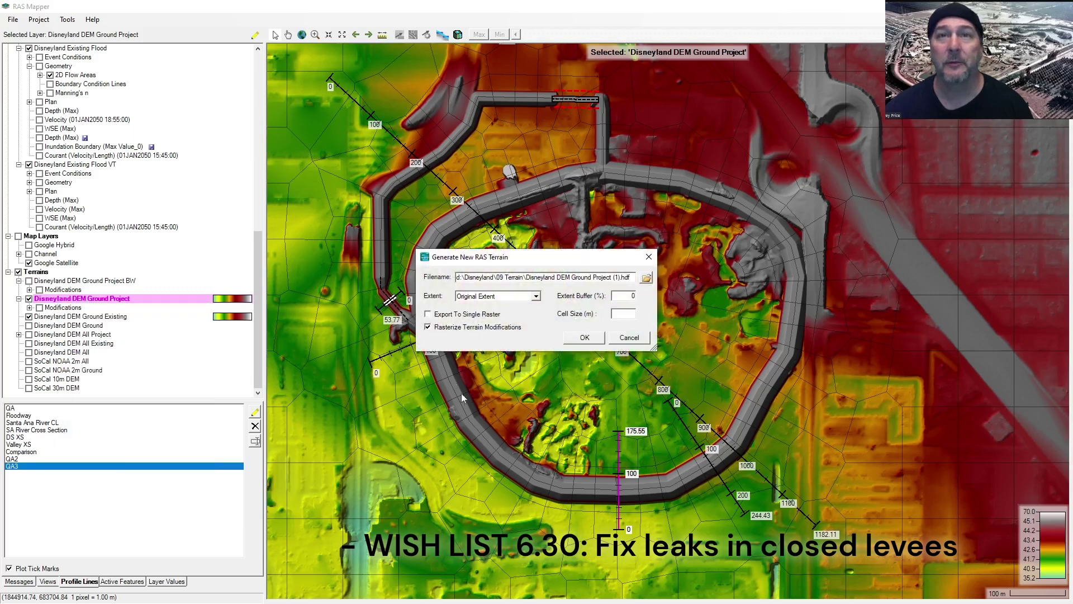
pyautogui.click(628, 337)
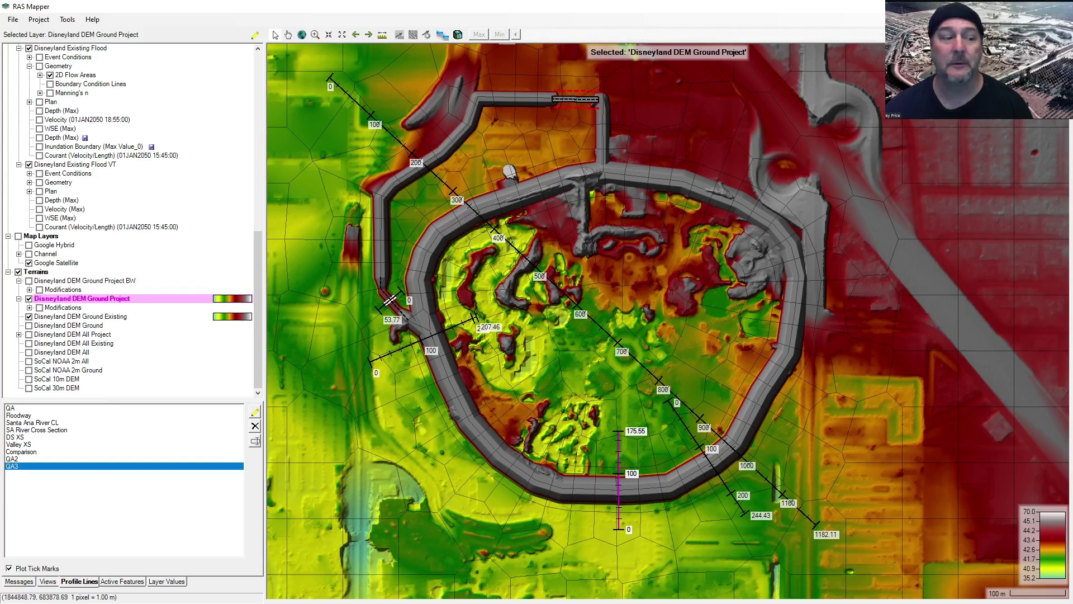
# Step: Hide Disneyland Project Flood's Geometry and collapse its layer group
pyautogui.scroll(-1, 606, 374)
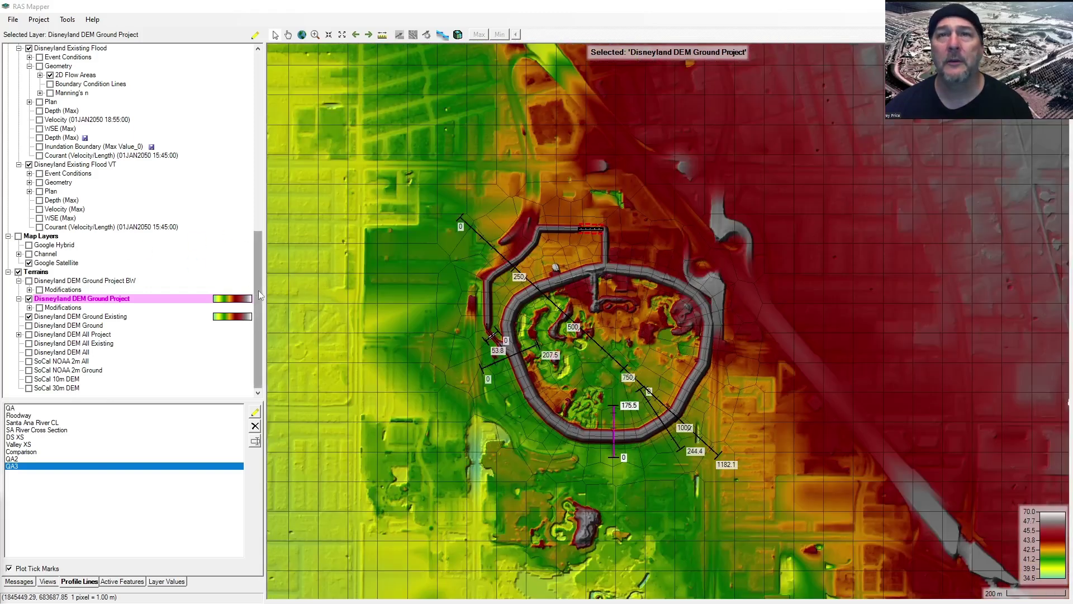
pyautogui.moveTo(258, 291); pyautogui.dragTo(261, 142)
pyautogui.click(39, 209)
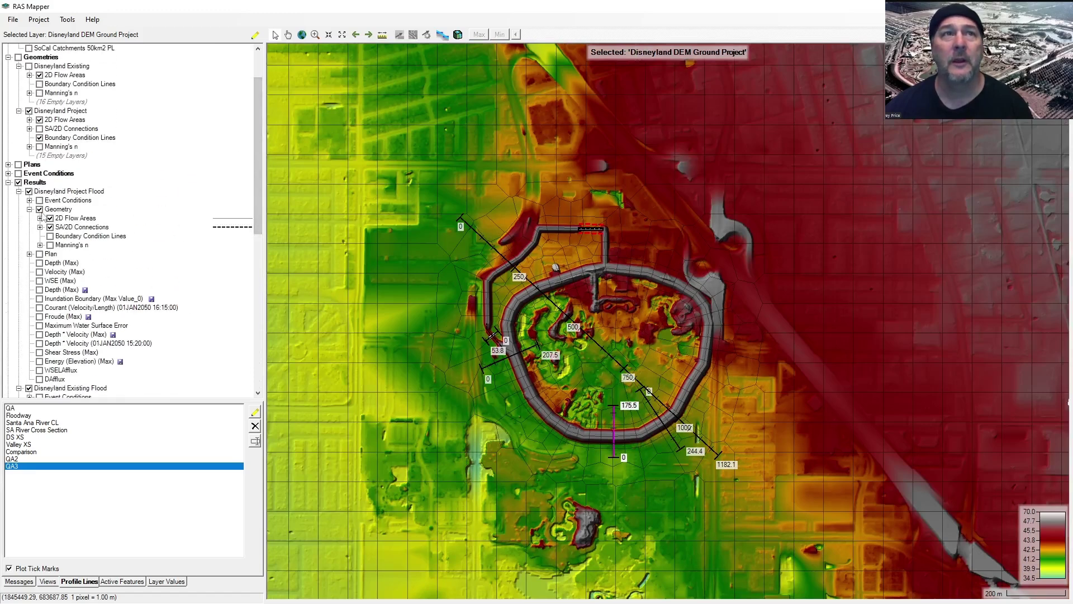
pyautogui.click(29, 209)
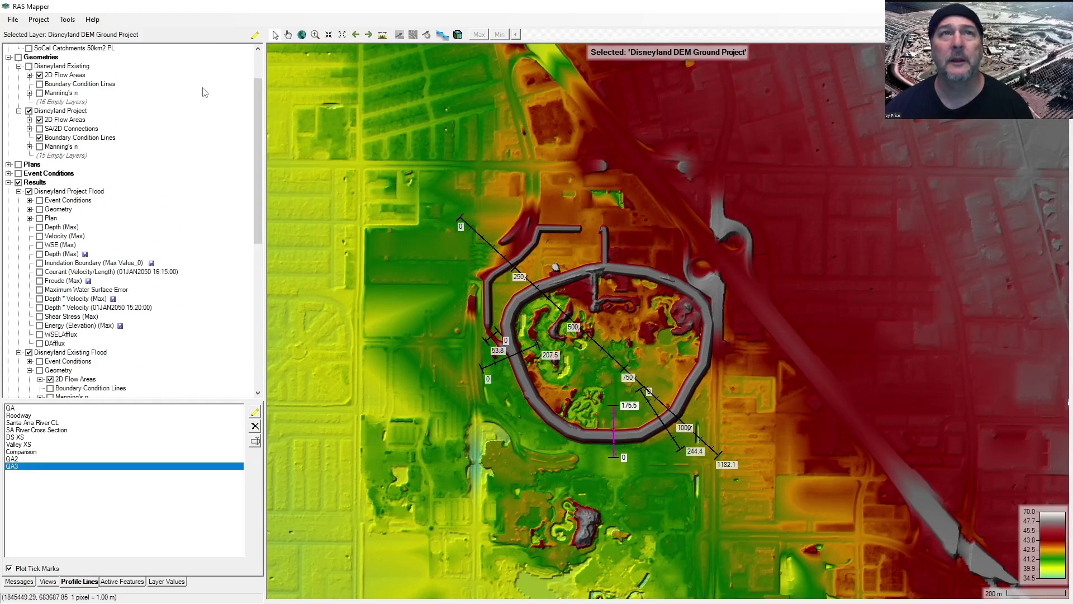
# Step: Stop editing the Profile Lines, hide their layer and clear the highlighted QA3 line from the map
pyautogui.moveTo(256, 132); pyautogui.dragTo(257, 105)
pyautogui.click(52, 57)
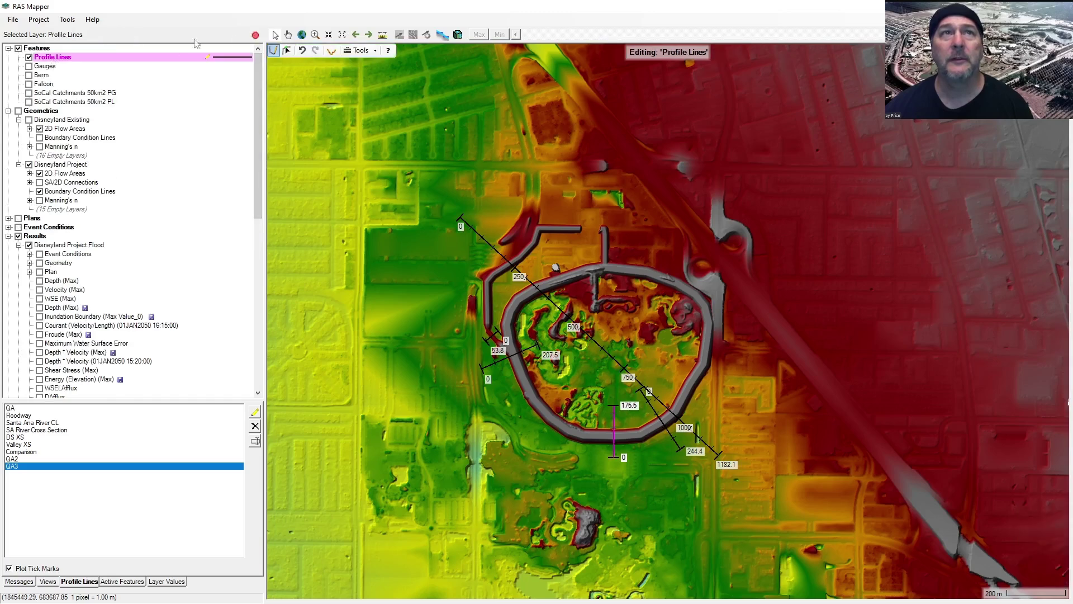
pyautogui.click(255, 35)
pyautogui.click(514, 344)
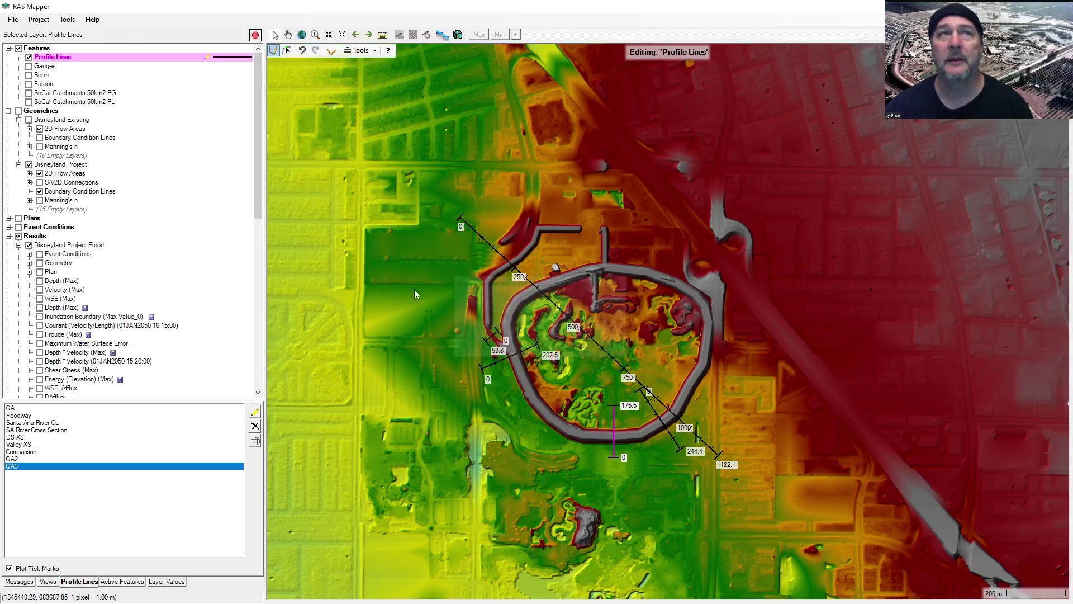
pyautogui.click(29, 57)
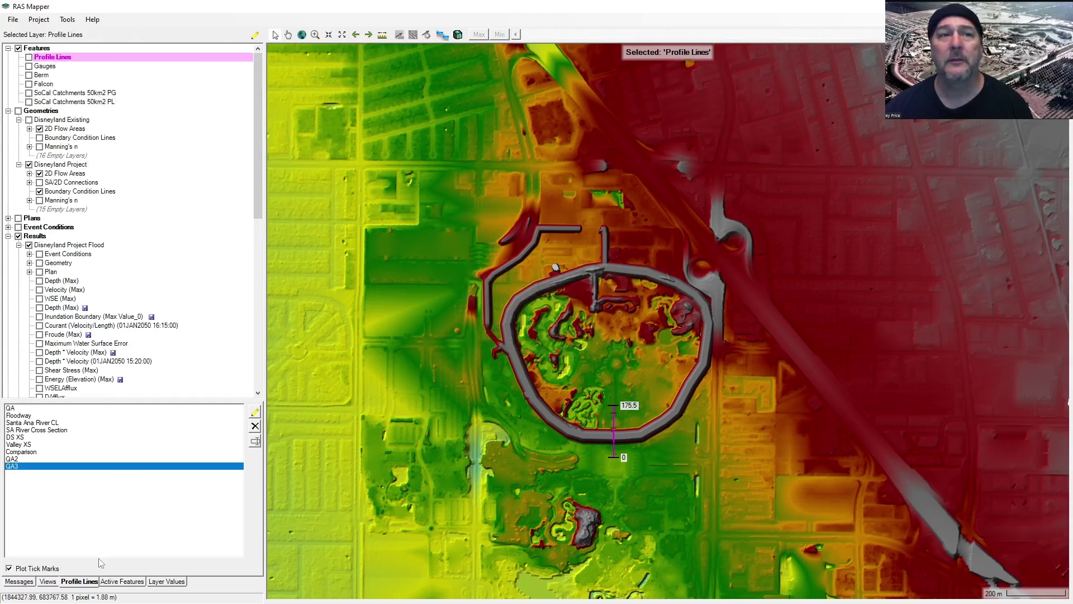
pyautogui.click(48, 581)
pyautogui.scroll(1, 625, 373)
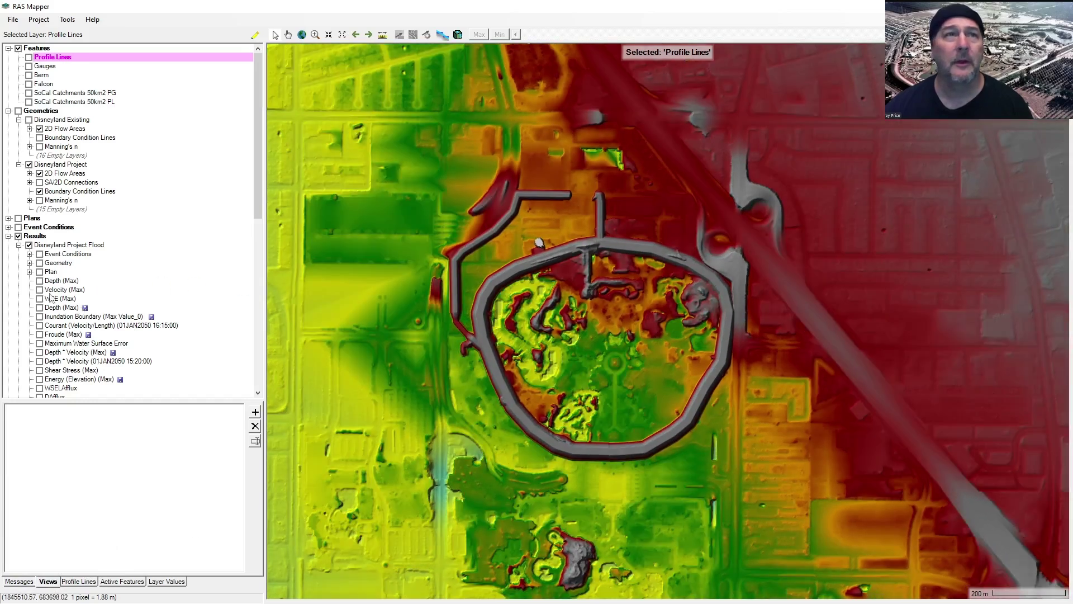
# Step: Show Disneyland Project Flood's Depth (Max) map and turn off its Plot 2D Hydraulic Connectivity option
pyautogui.click(39, 280)
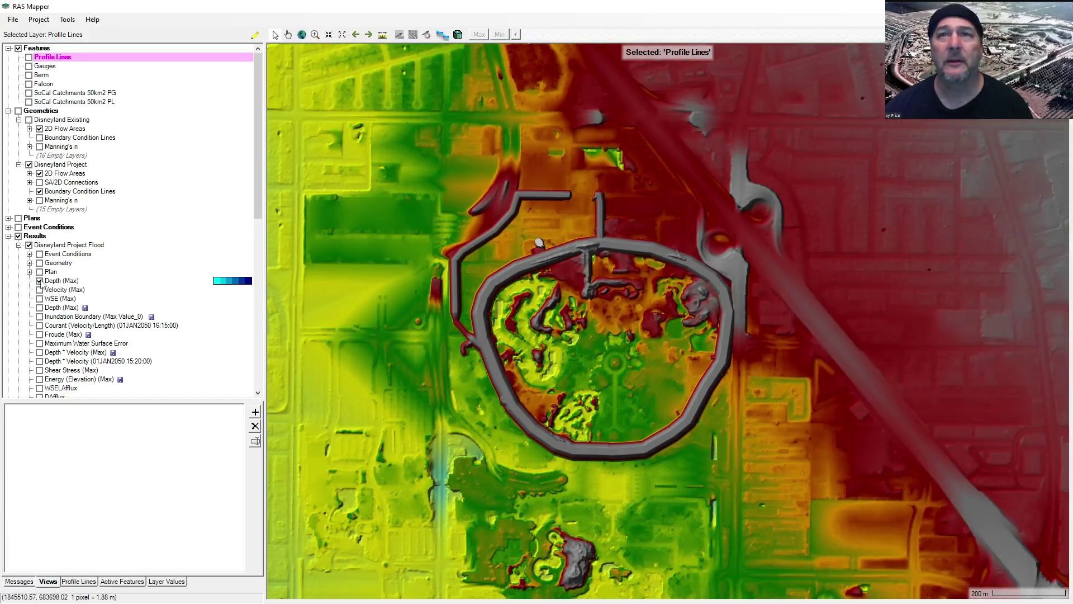
pyautogui.doubleClick(52, 281)
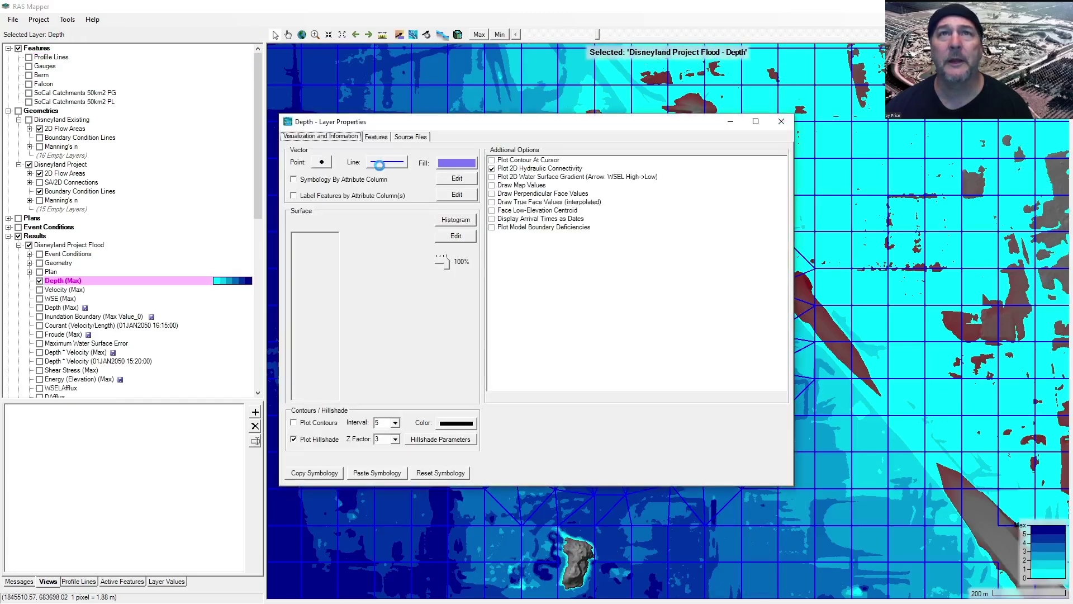
pyautogui.click(491, 169)
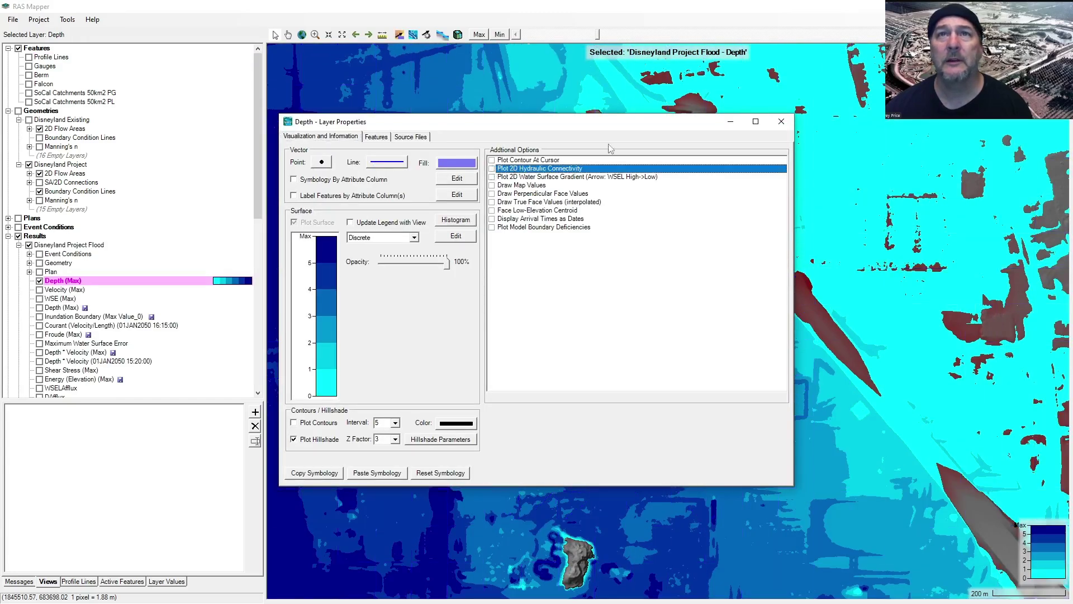
pyautogui.click(780, 122)
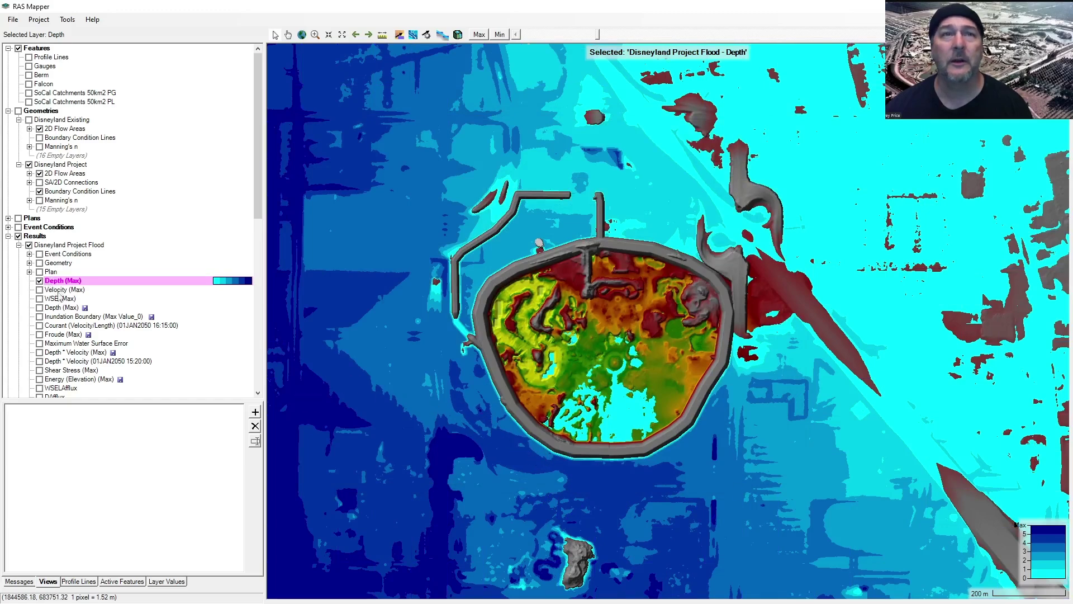
# Step: Replace the project Depth (Max) map with Disneyland Existing Flood's Depth (Max), and hide the Disneyland DEM Ground Project terrain
pyautogui.scroll(-6, 58, 297)
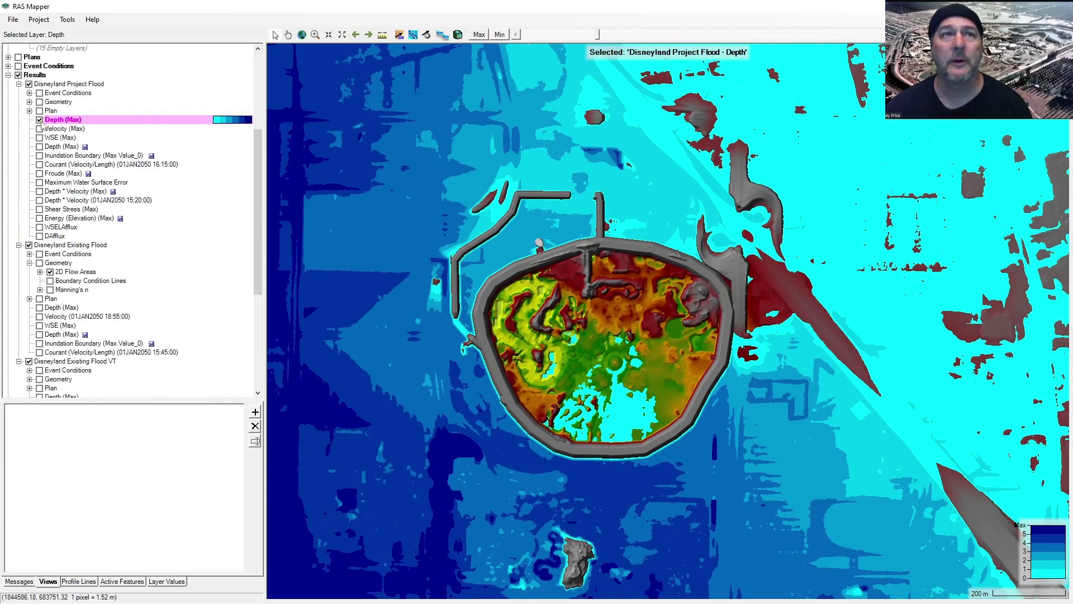
pyautogui.click(40, 120)
pyautogui.click(40, 308)
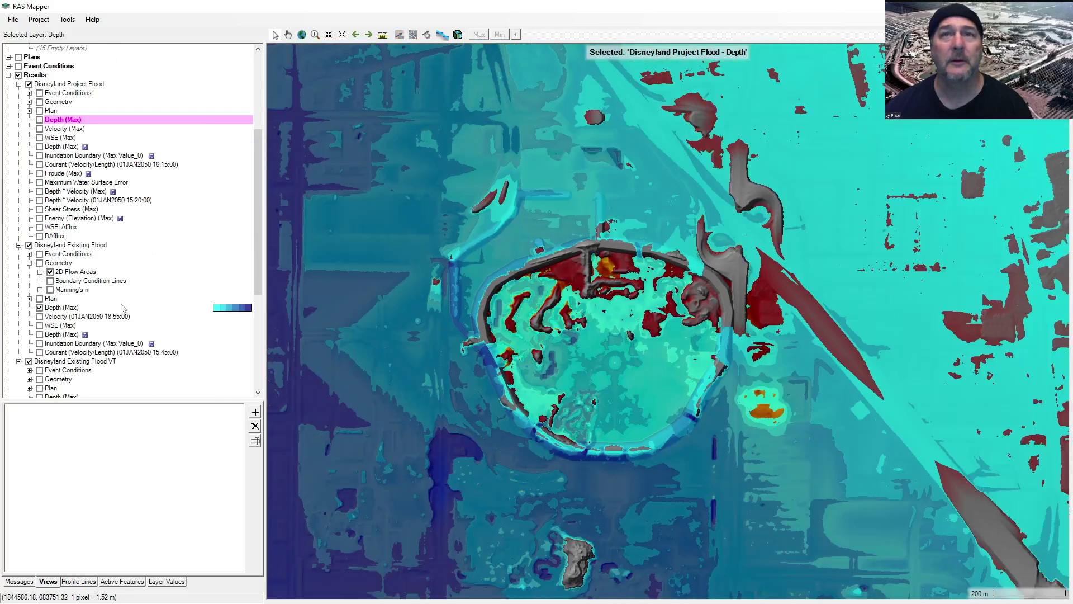
pyautogui.scroll(-7, 62, 335)
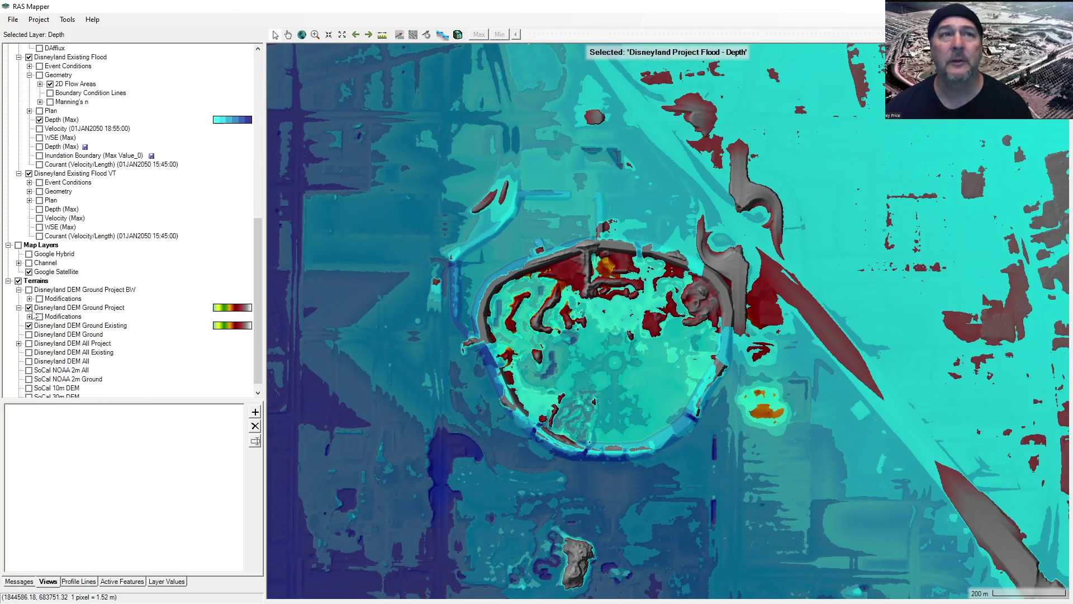
pyautogui.click(29, 307)
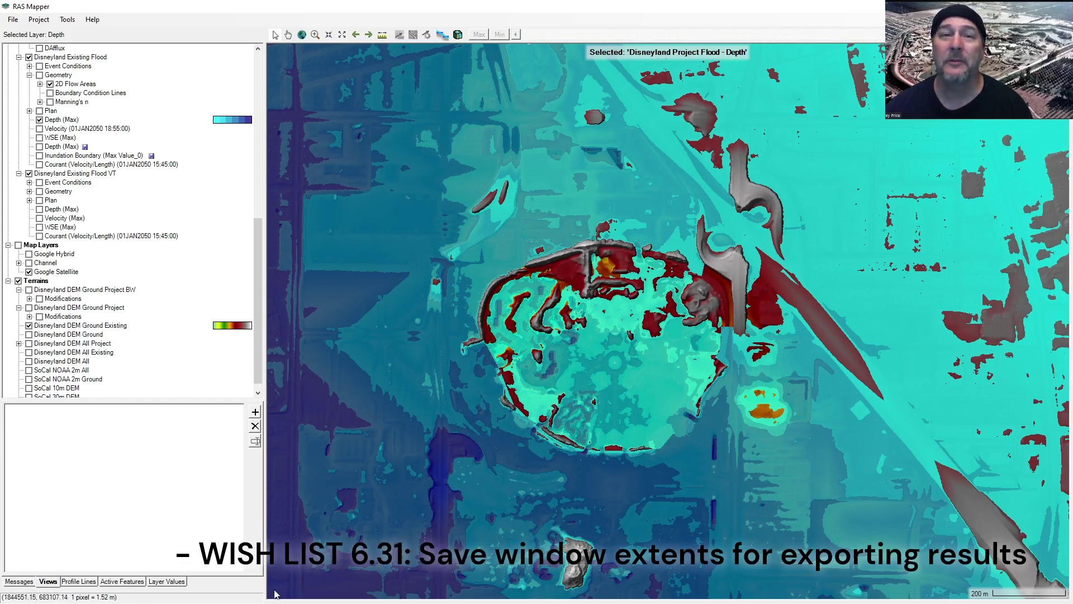
# Step: Narrow the layer list and overlay Disneyland Project Flood's WSELAfflux on Disneyland Existing Flood's Depth (Max) map
pyautogui.moveTo(262, 546); pyautogui.dragTo(157, 546)
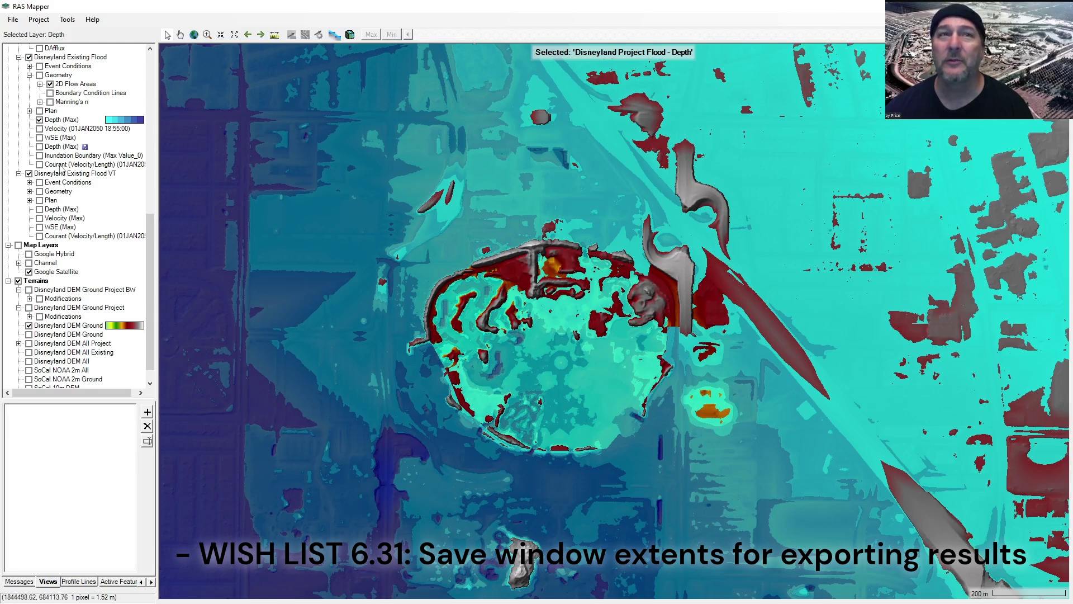
pyautogui.moveTo(150, 301); pyautogui.dragTo(158, 228)
pyautogui.click(39, 200)
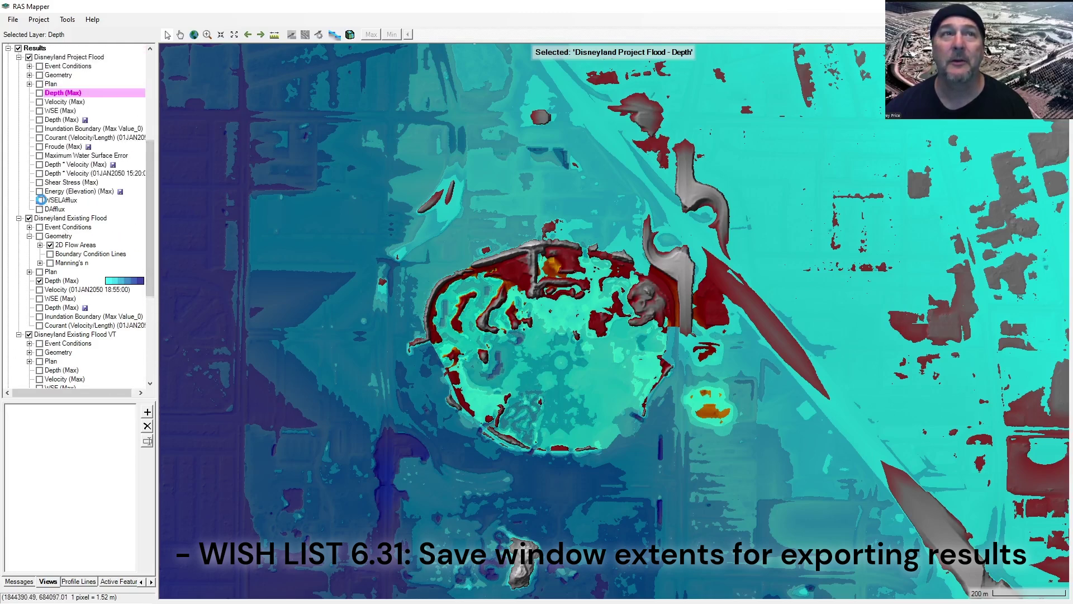
pyautogui.click(40, 280)
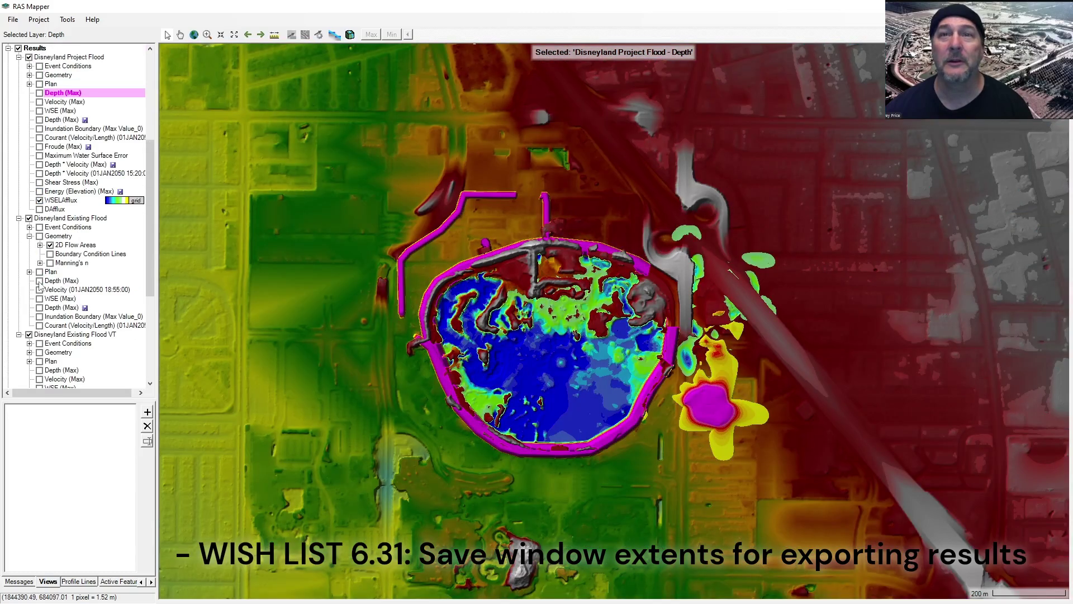
pyautogui.click(39, 281)
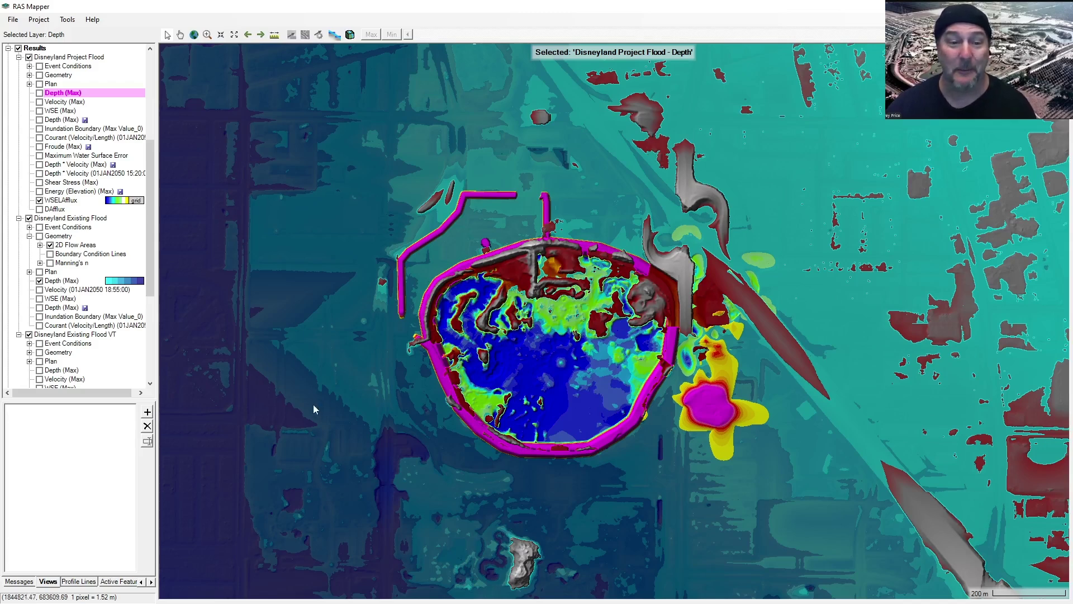
# Step: Widen the layer list and examine the source files of the Disneyland DEM Ground Existing terrain
pyautogui.moveTo(152, 269); pyautogui.dragTo(208, 336)
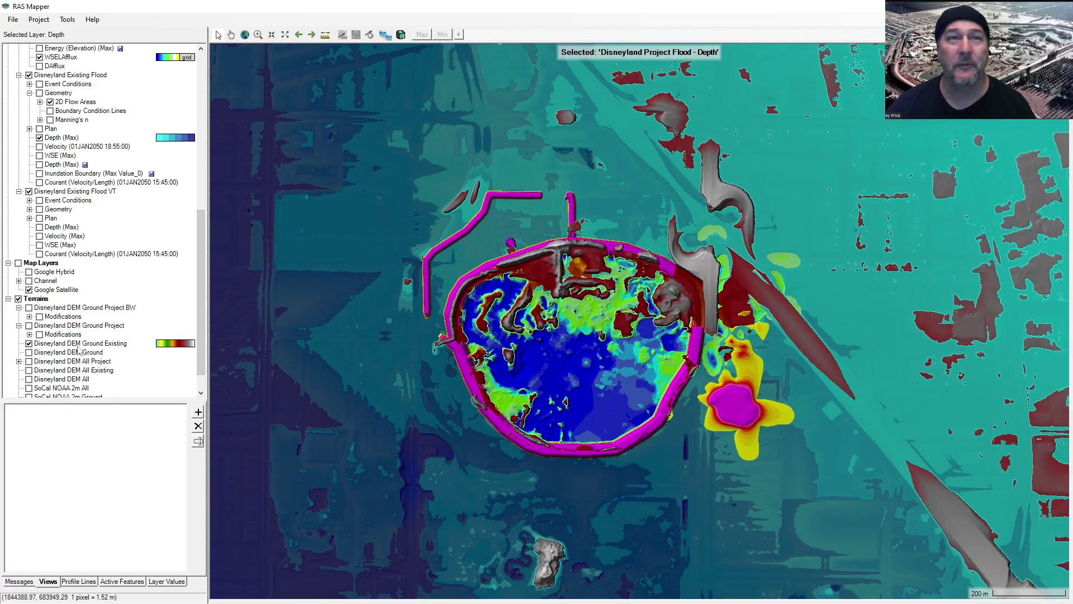
pyautogui.click(78, 345)
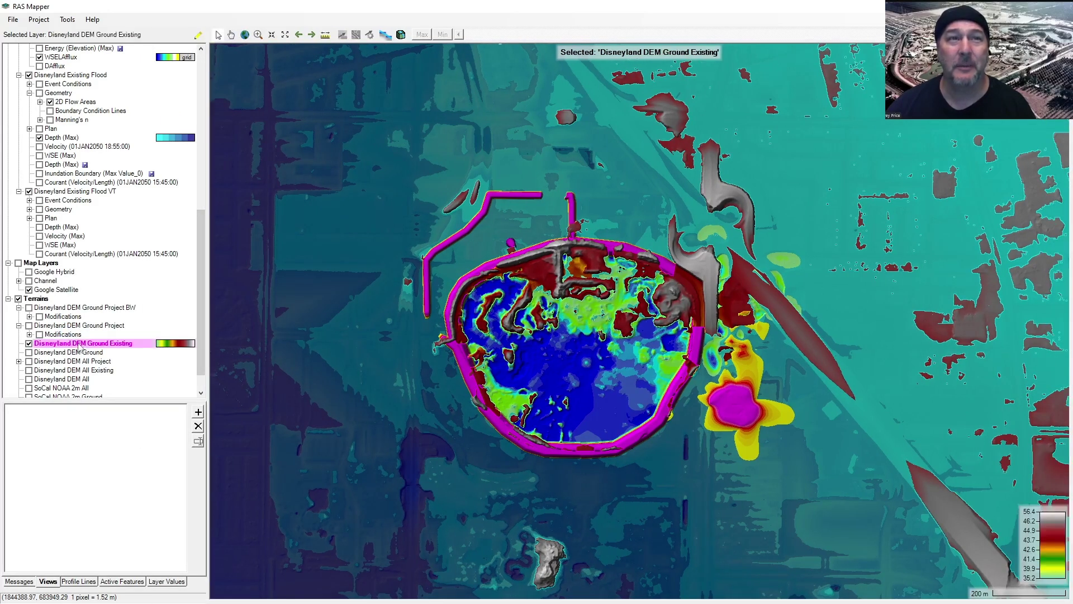
pyautogui.doubleClick(78, 347)
pyautogui.click(370, 137)
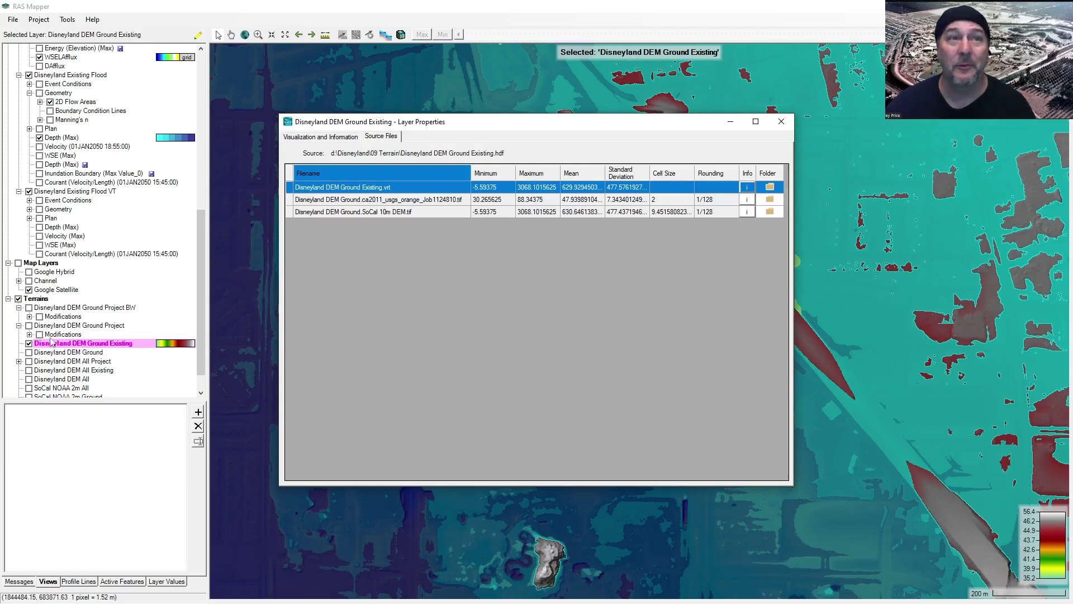
pyautogui.click(781, 122)
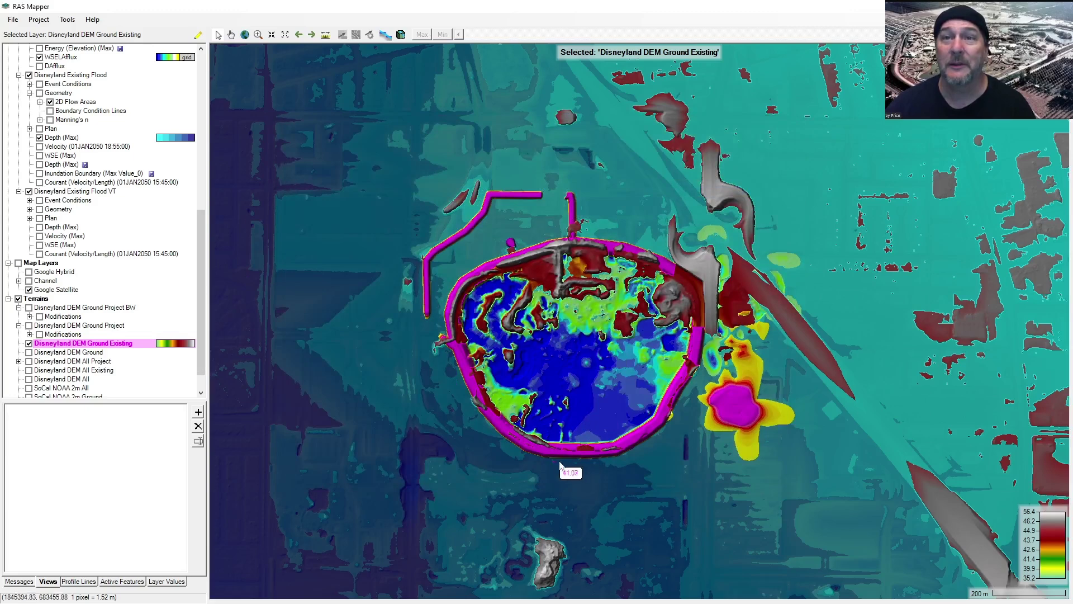
# Step: Replace the flood result maps and Disneyland DEM Ground Existing with the SoCal NOAA 2m Ground terrain and open its layer properties
pyautogui.scroll(5, 168, 251)
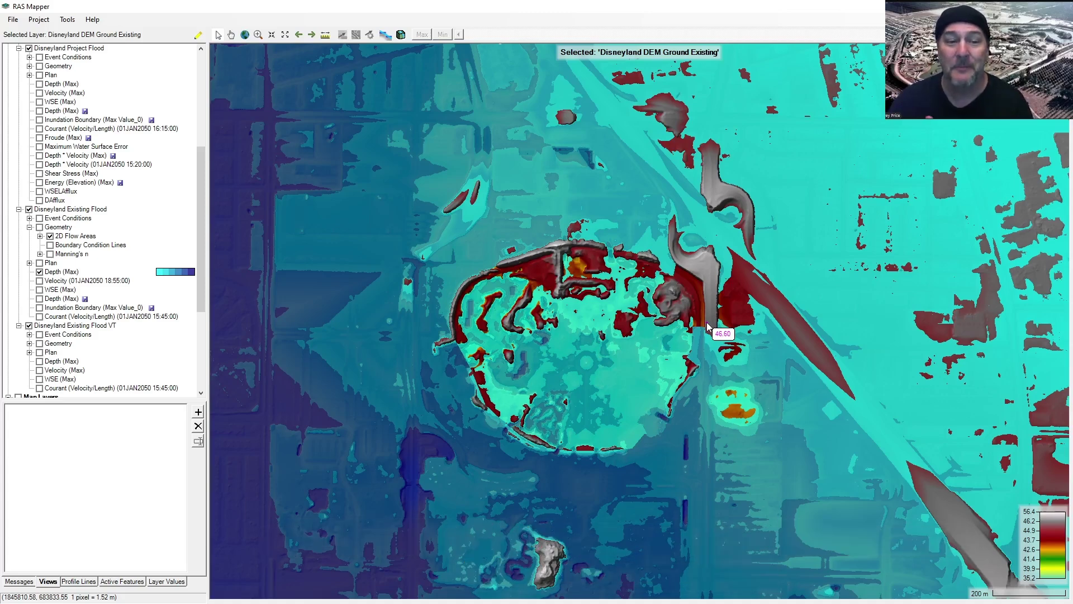
pyautogui.click(40, 272)
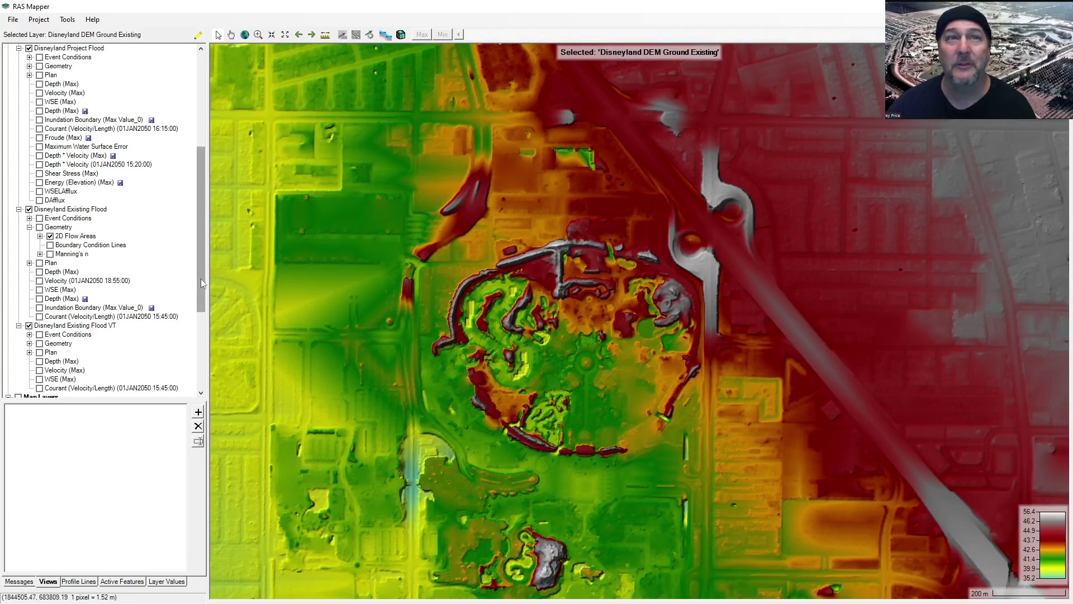
pyautogui.scroll(-6, 202, 283)
pyautogui.click(28, 316)
pyautogui.click(70, 370)
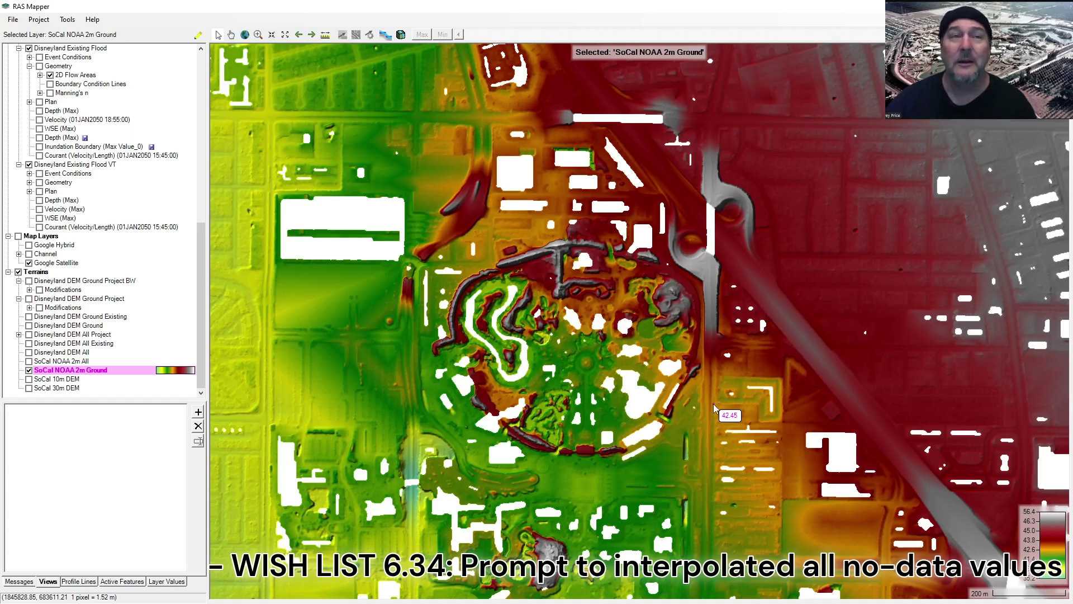
pyautogui.doubleClick(57, 370)
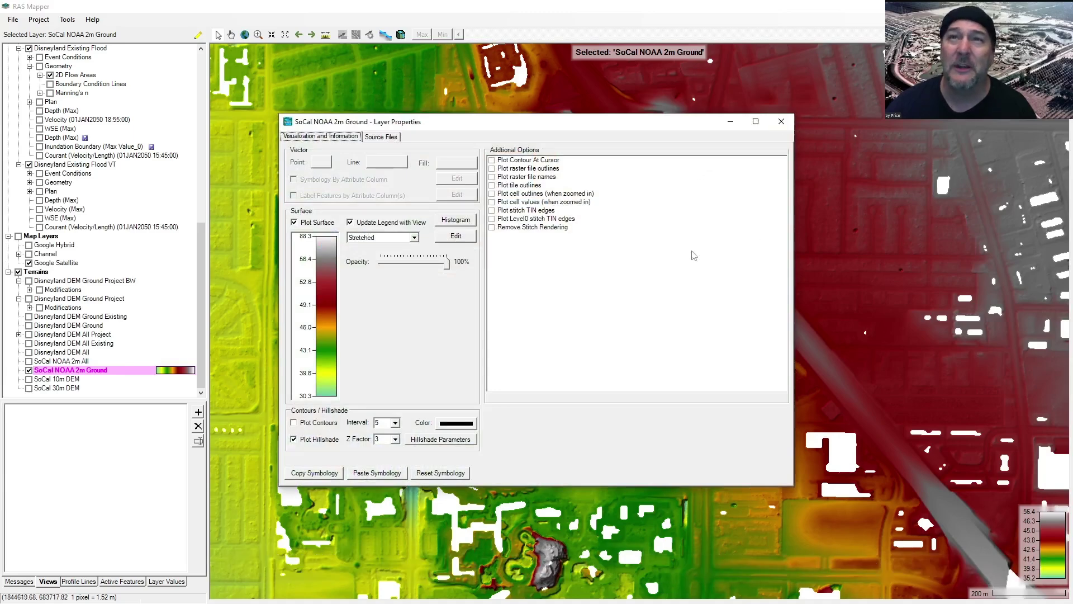
# Step: Inspect the RASter Calculator and its raster layer definition options for Disneyland Project Flood without creating a calculated layer
pyautogui.click(781, 122)
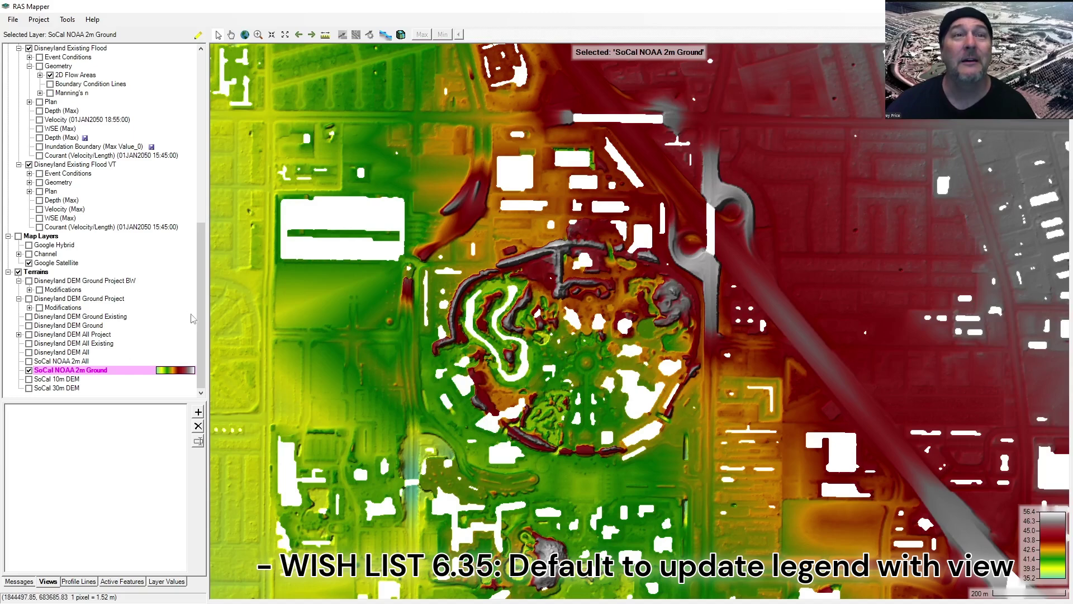
pyautogui.moveTo(196, 321); pyautogui.dragTo(207, 155)
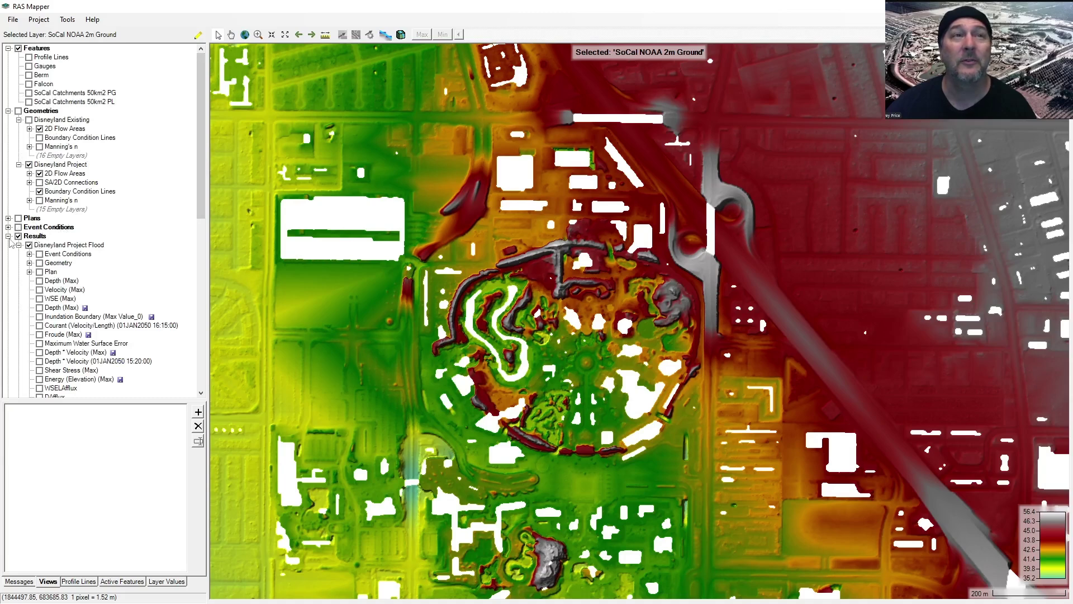
pyautogui.click(56, 245)
pyautogui.rightClick(56, 245)
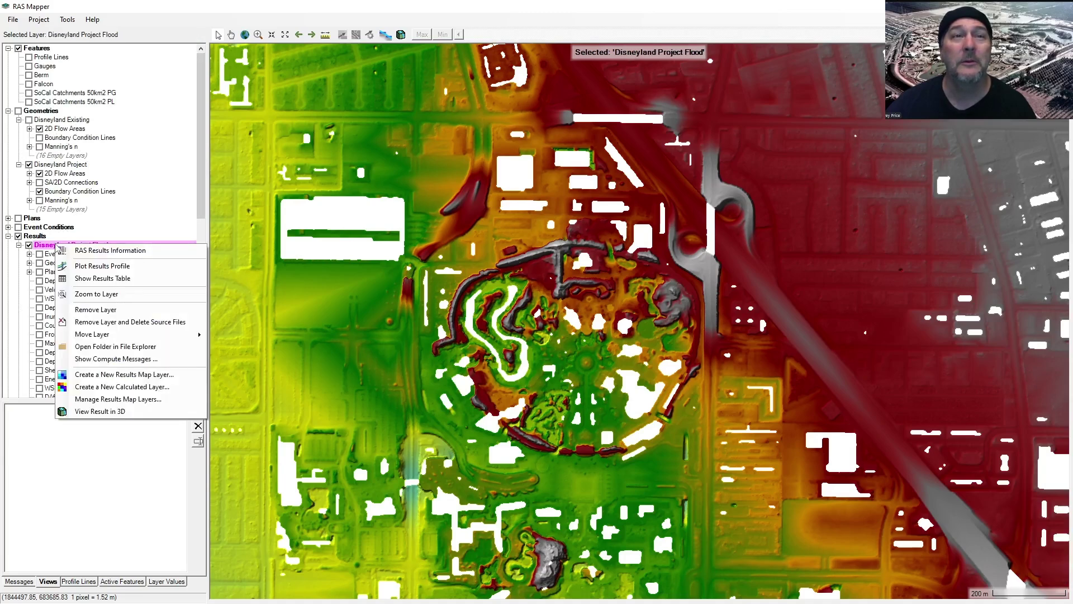
pyautogui.click(130, 388)
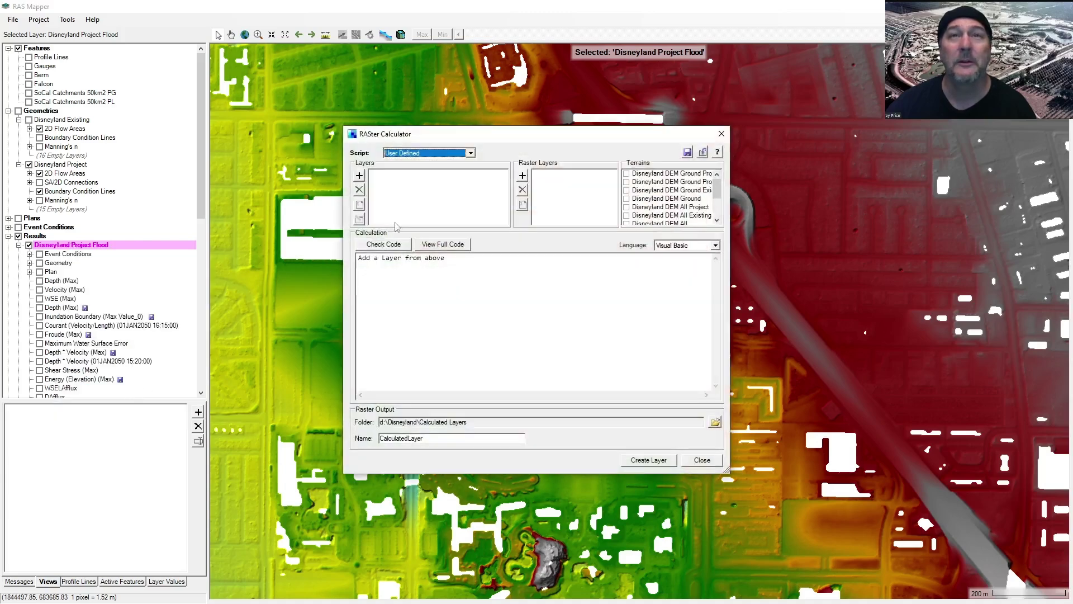
pyautogui.click(361, 175)
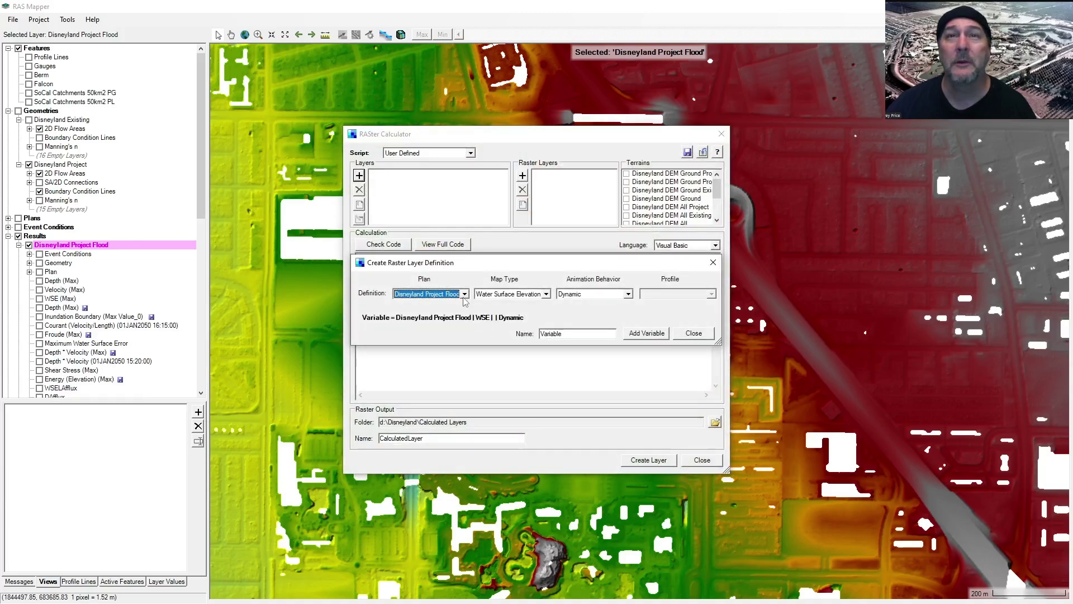
pyautogui.click(701, 333)
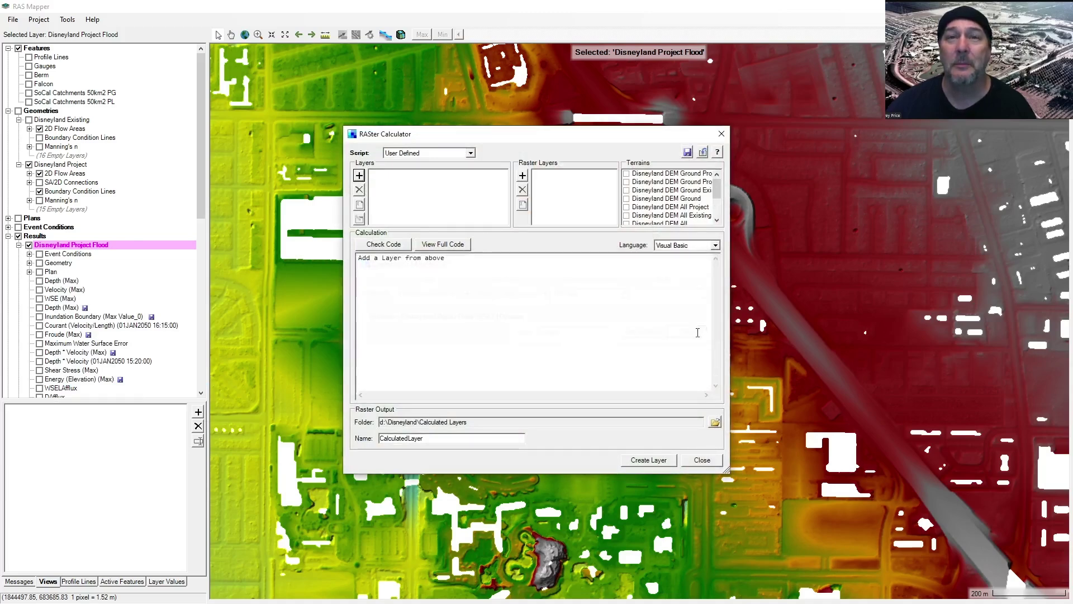
pyautogui.click(696, 459)
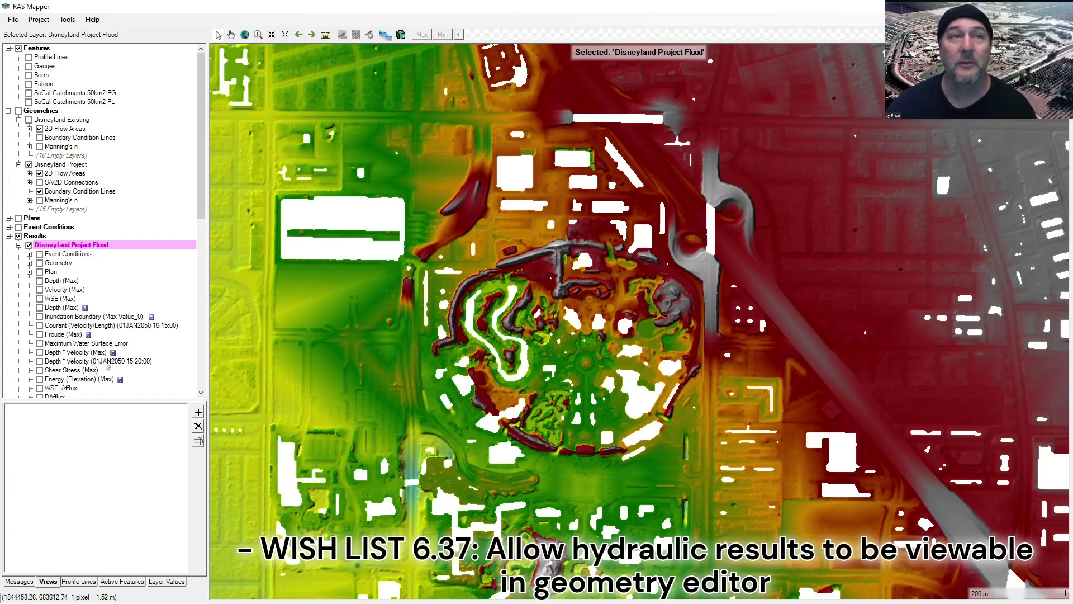
# Step: Collapse the Results group in the layer list
pyautogui.click(8, 237)
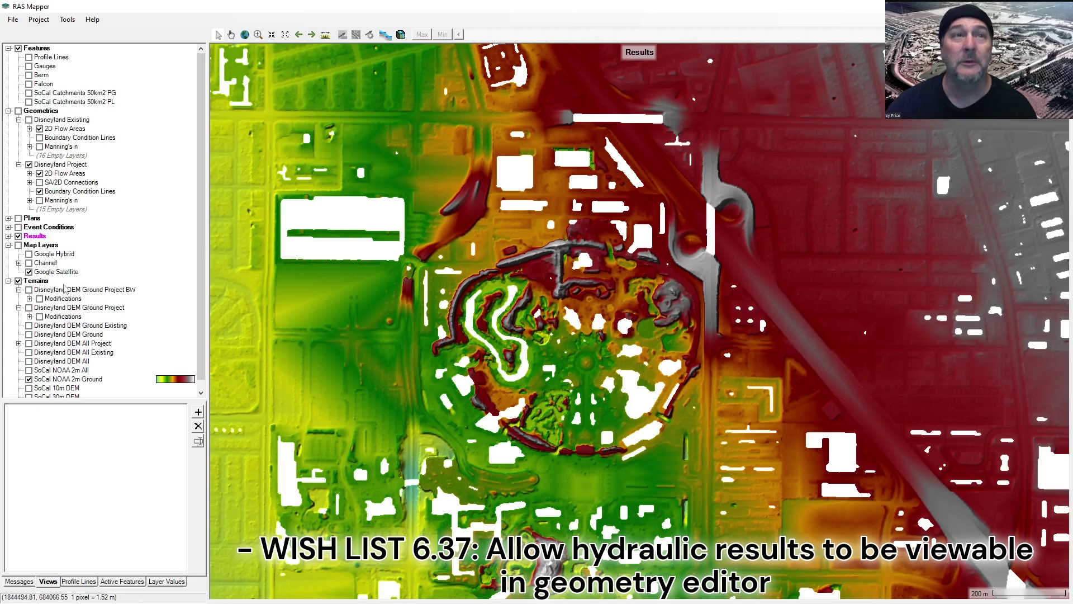
pyautogui.click(44, 246)
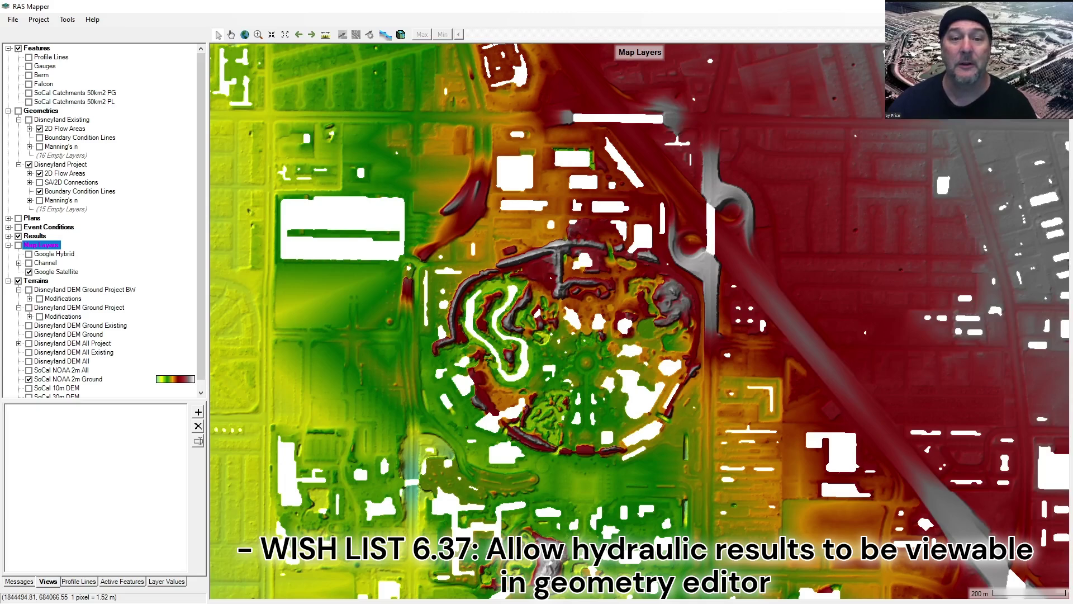
pyautogui.click(370, 518)
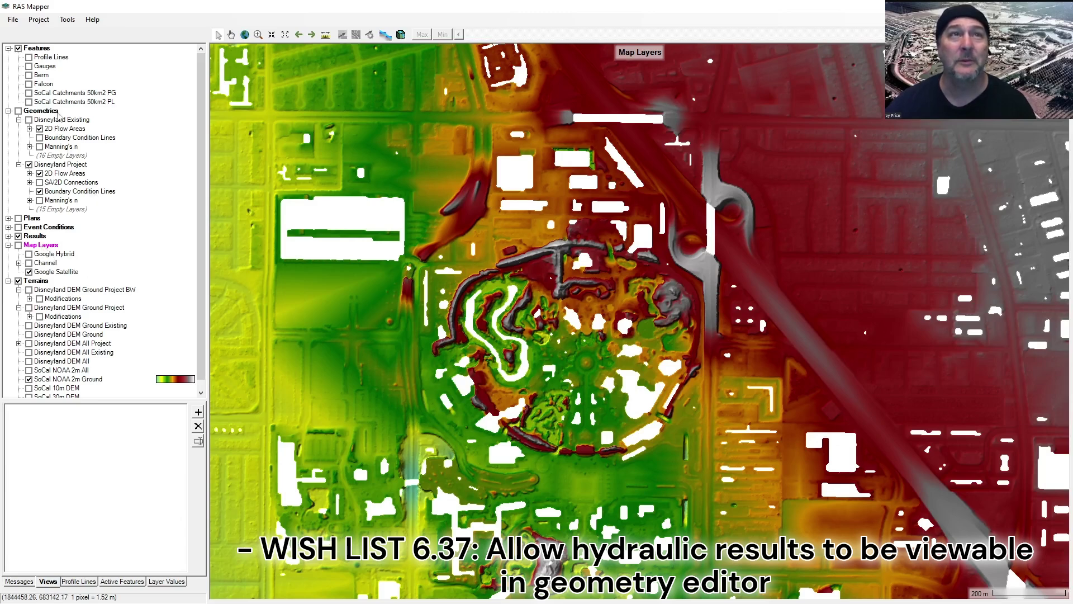
pyautogui.click(9, 236)
pyautogui.click(8, 49)
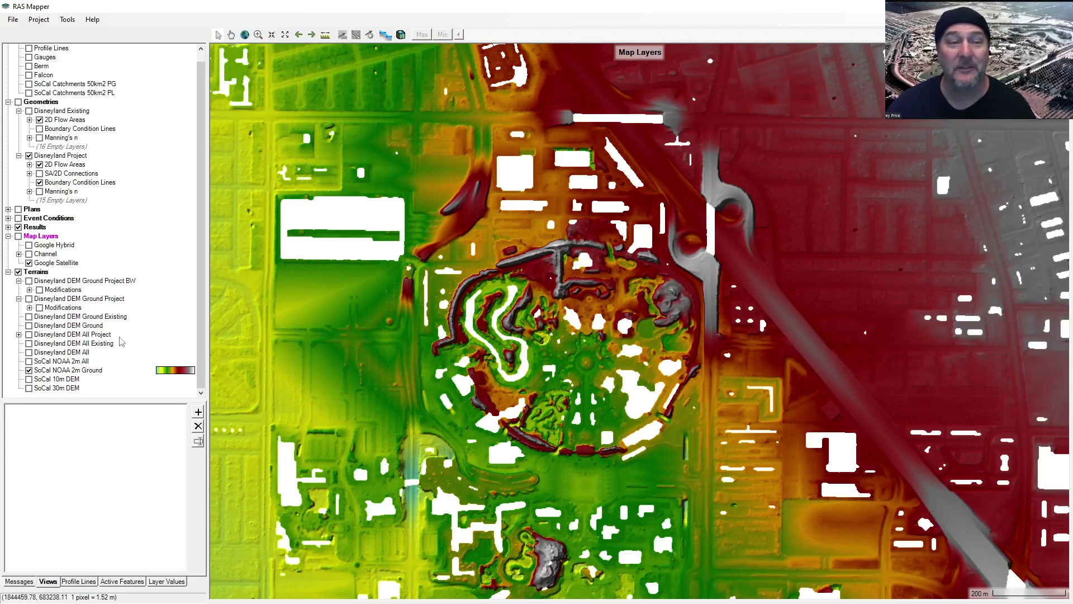
# Step: Start a new RAS terrain and check its input raster choices with the file filter set to Raster Data (*.*), without adding any file
pyautogui.rightClick(59, 283)
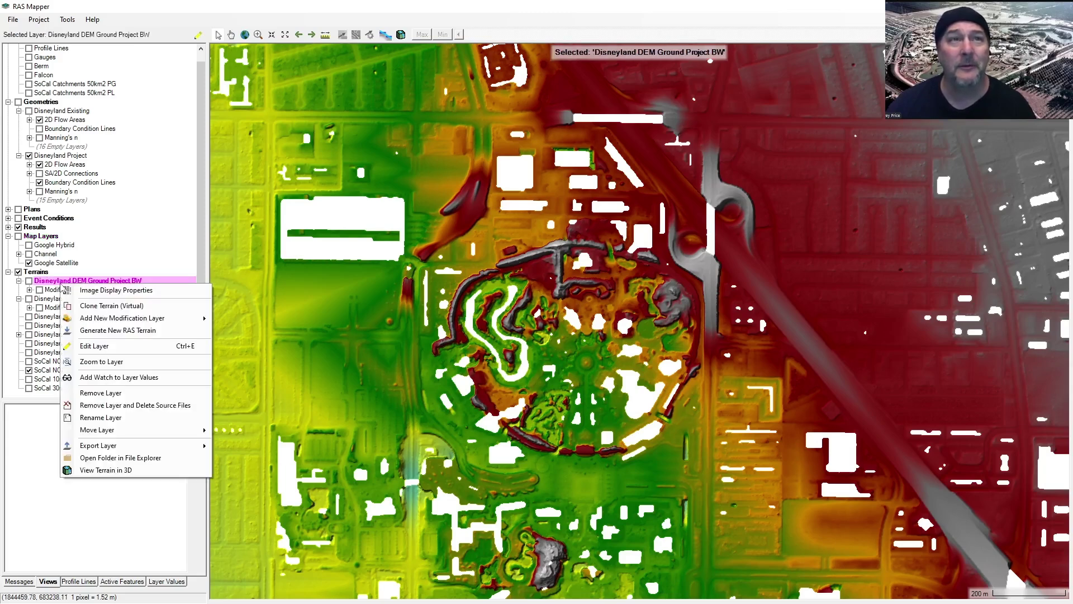
pyautogui.rightClick(39, 272)
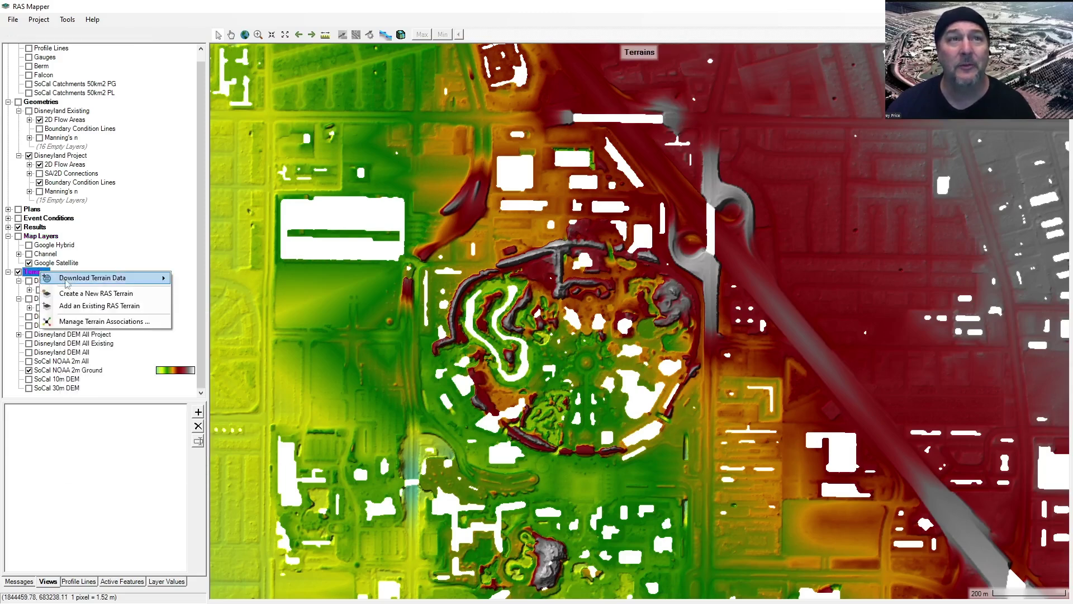
pyautogui.click(84, 296)
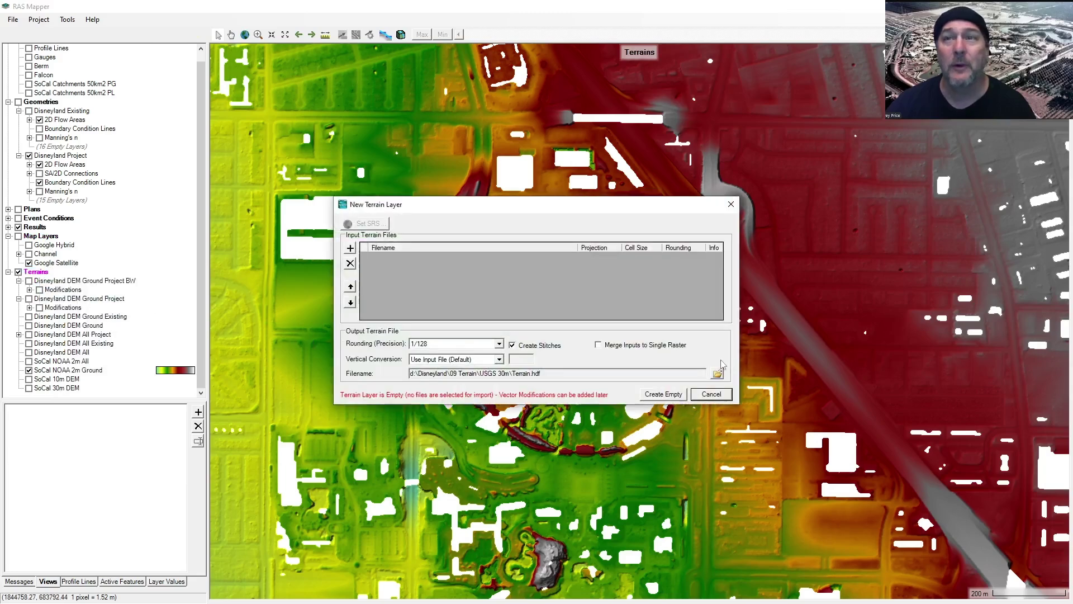
pyautogui.click(351, 247)
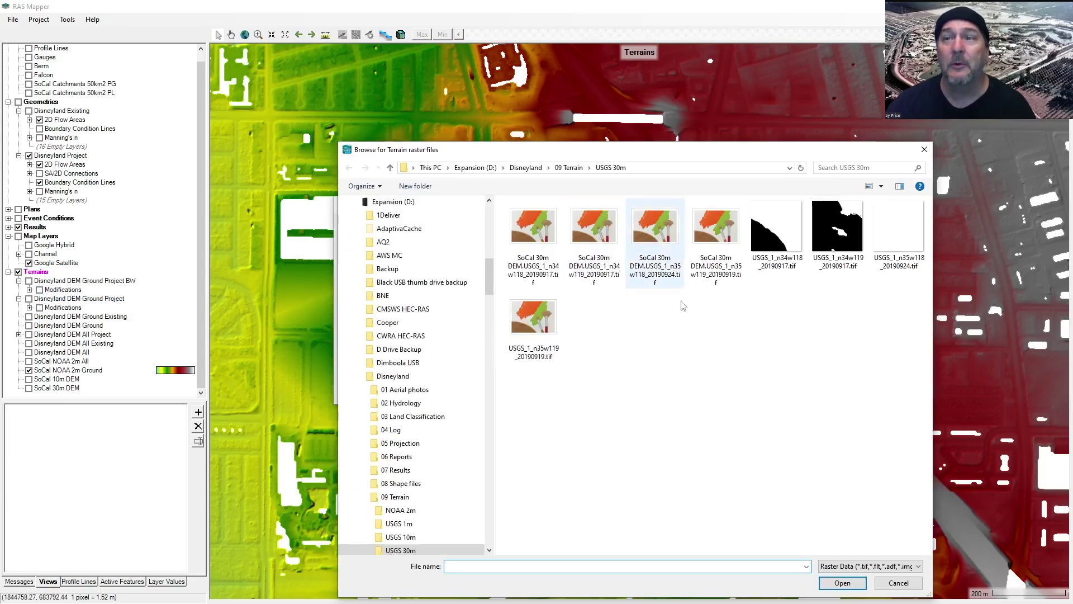
pyautogui.click(888, 565)
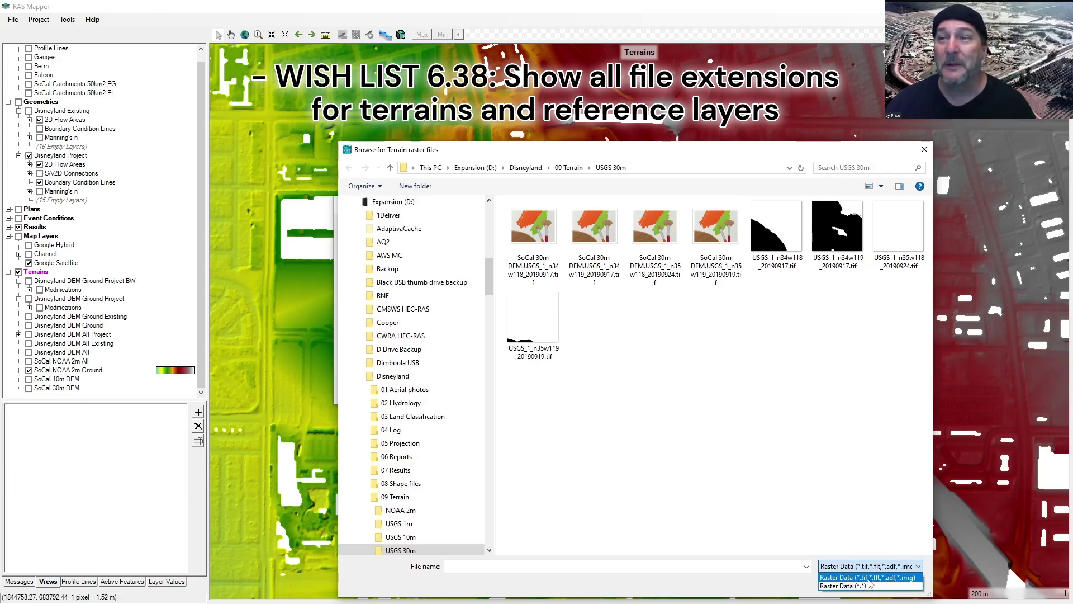
pyautogui.click(807, 588)
pyautogui.click(870, 566)
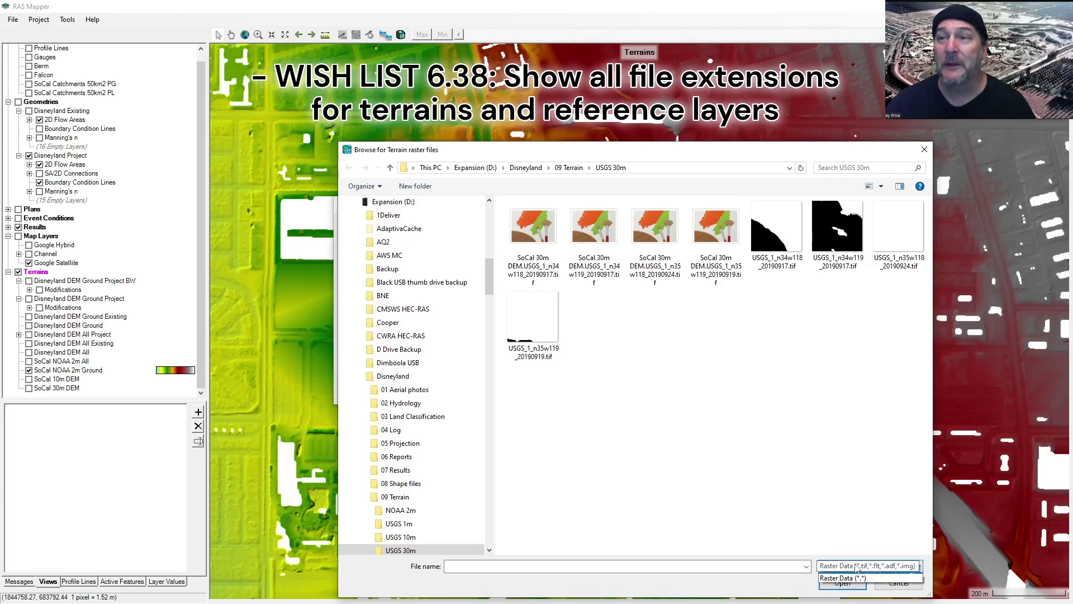
pyautogui.click(853, 586)
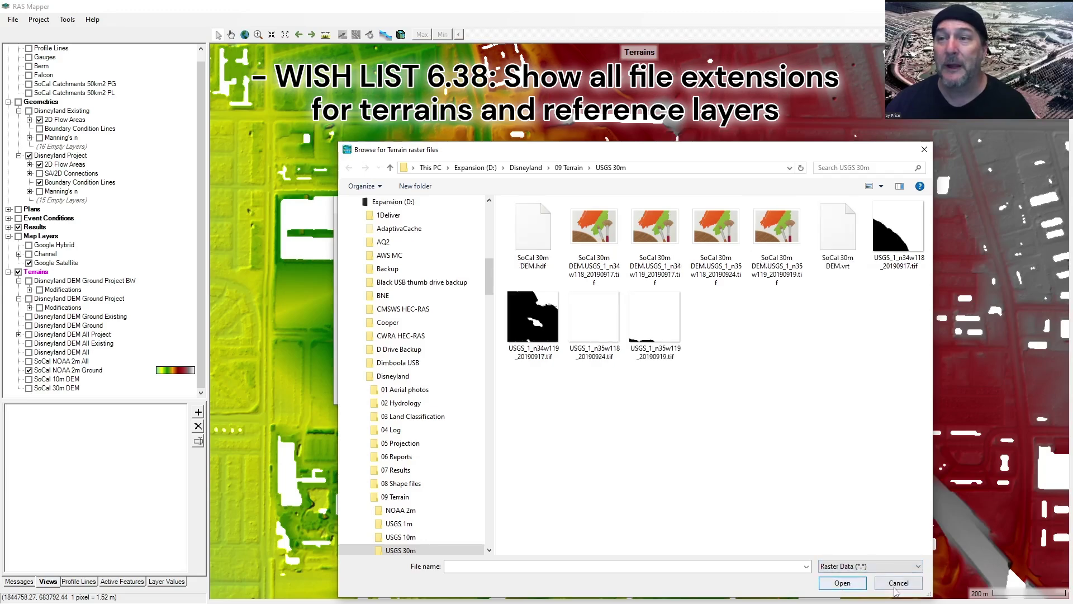
pyautogui.click(897, 586)
# Step: Check the file type options for adding a reference layer under Map Layers, and dismiss both the file browser and the new terrain layer
pyautogui.rightClick(39, 236)
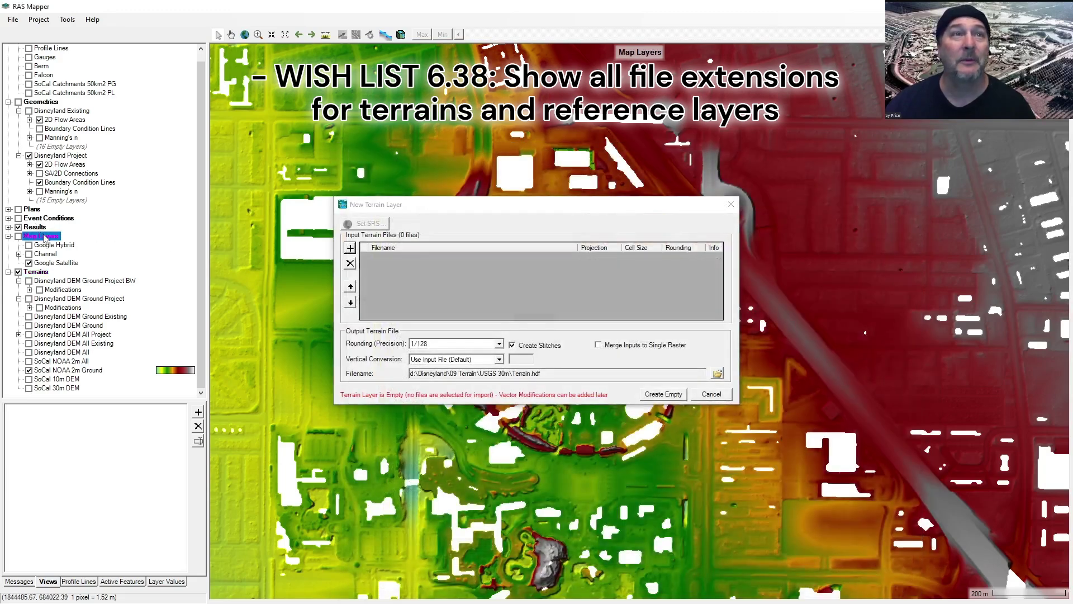
pyautogui.moveTo(88, 262)
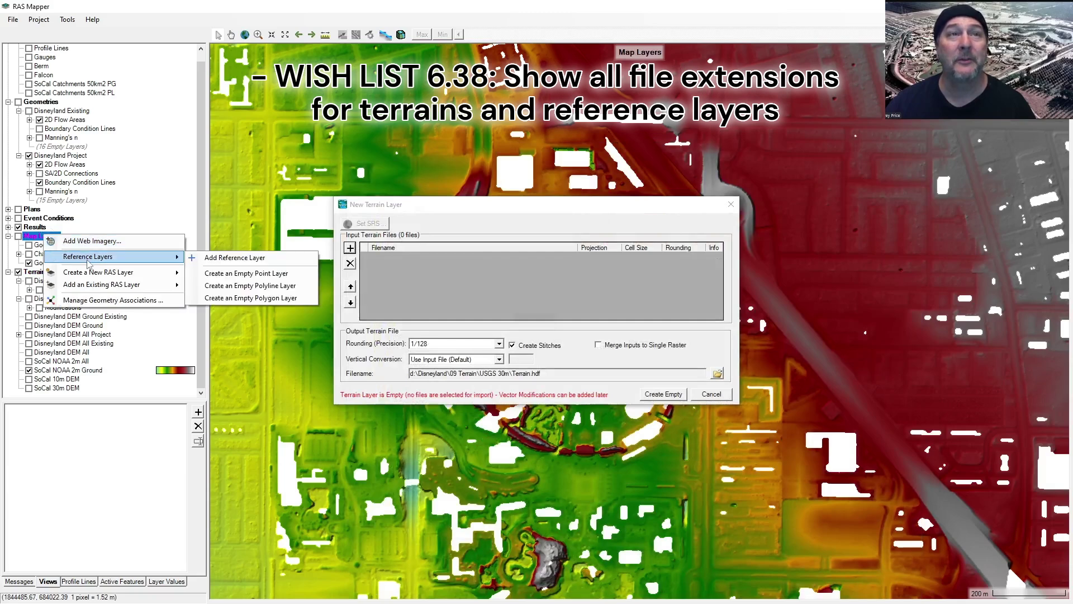
pyautogui.click(239, 264)
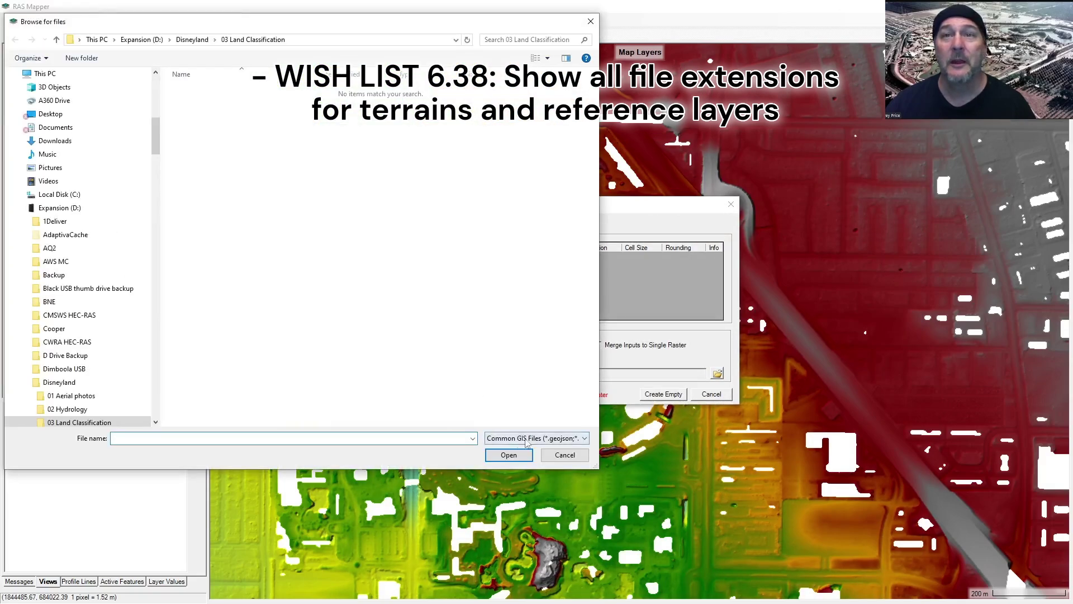
pyautogui.click(585, 440)
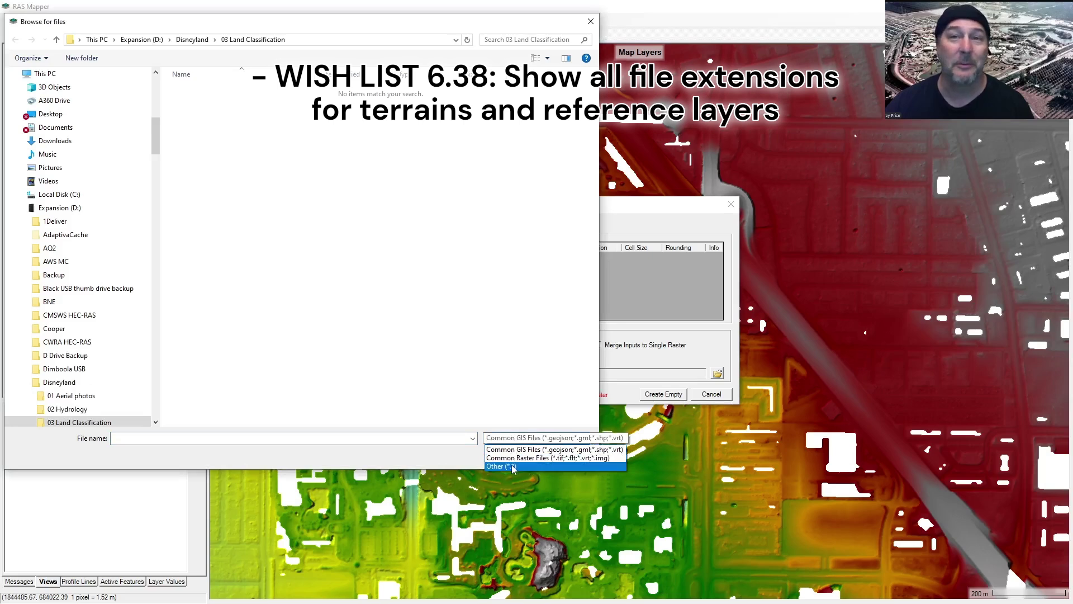
pyautogui.click(538, 162)
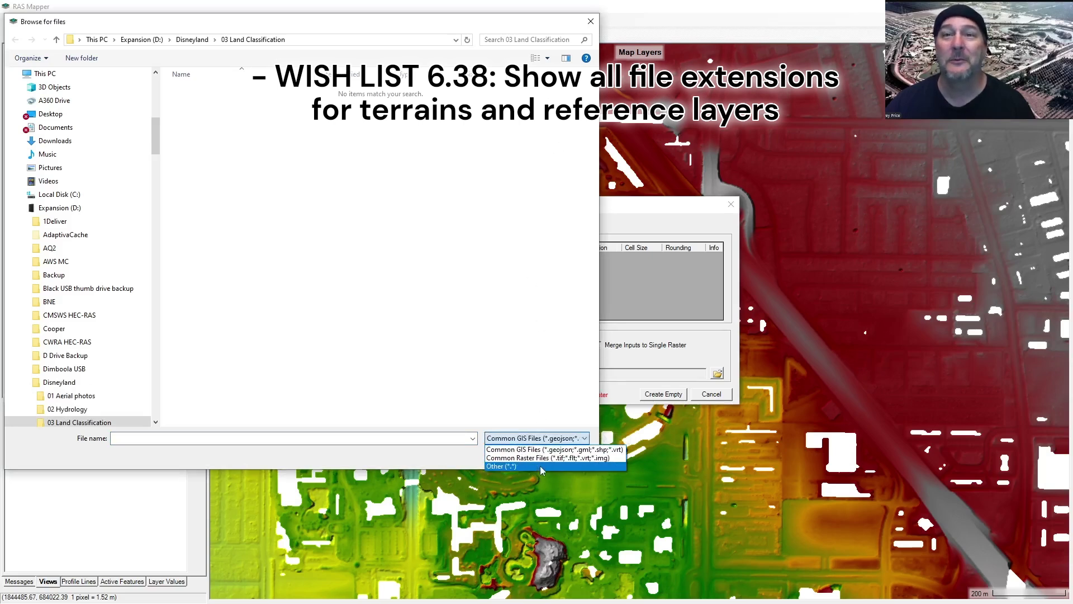
pyautogui.click(587, 25)
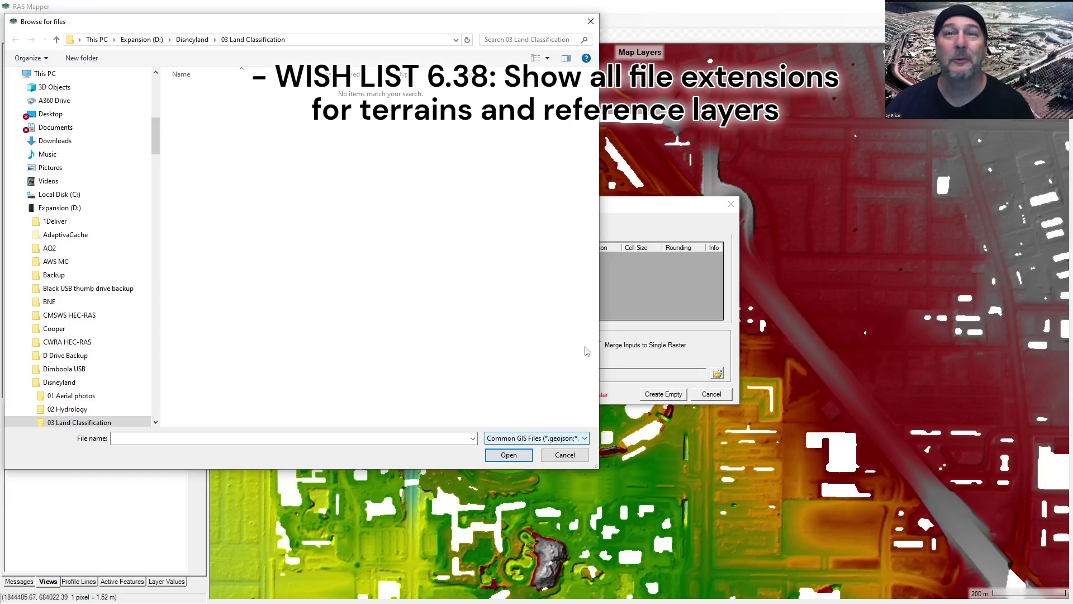
pyautogui.click(565, 455)
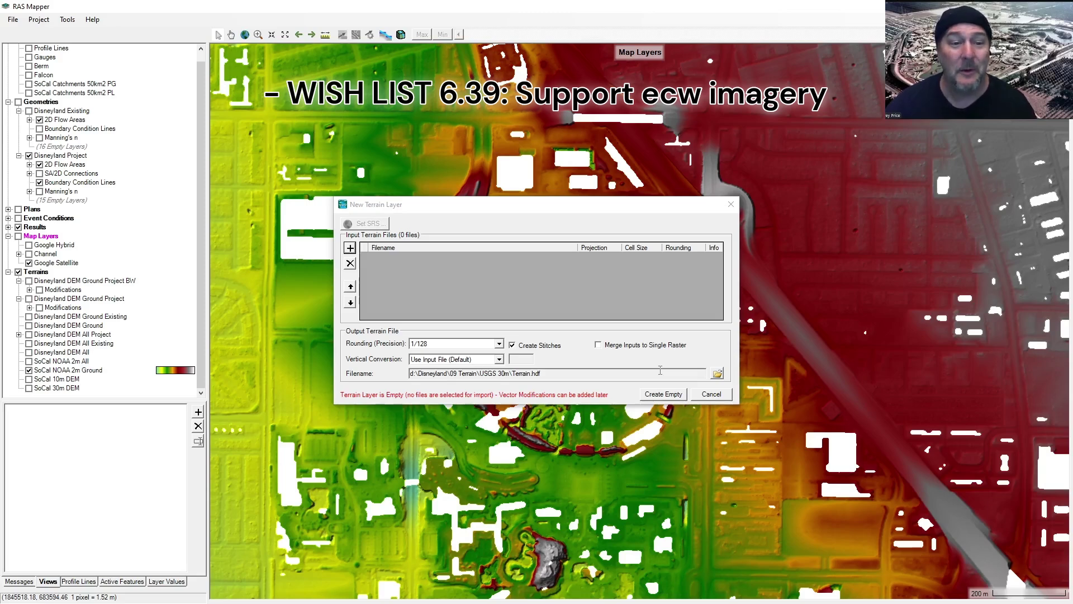
pyautogui.click(731, 204)
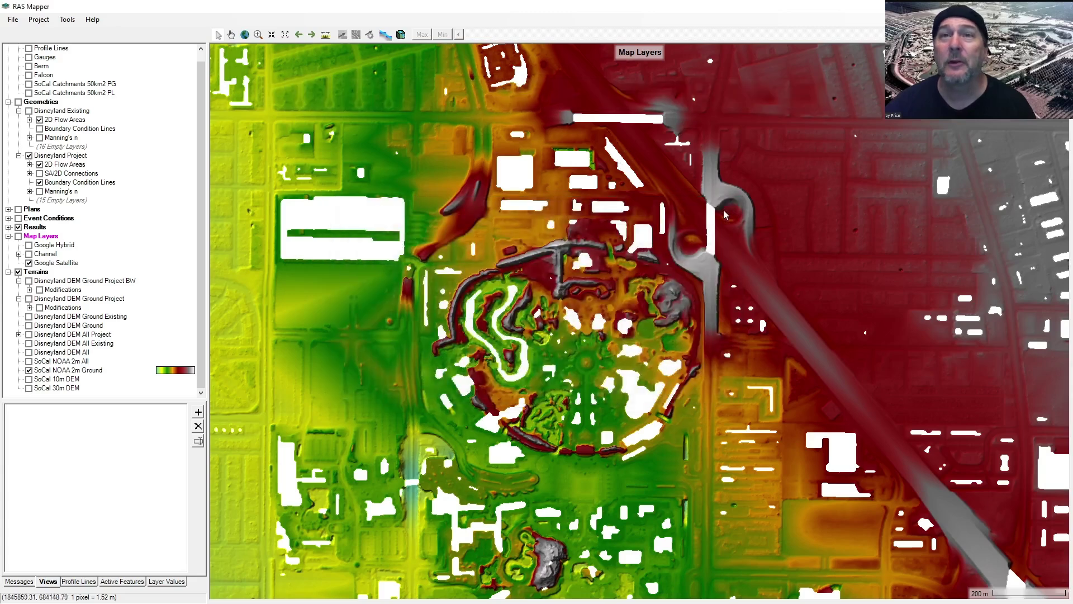
# Step: Measure a diagonal line about 515 m long northeast of the park and examine its detailed terrain profile plot
pyautogui.click(325, 36)
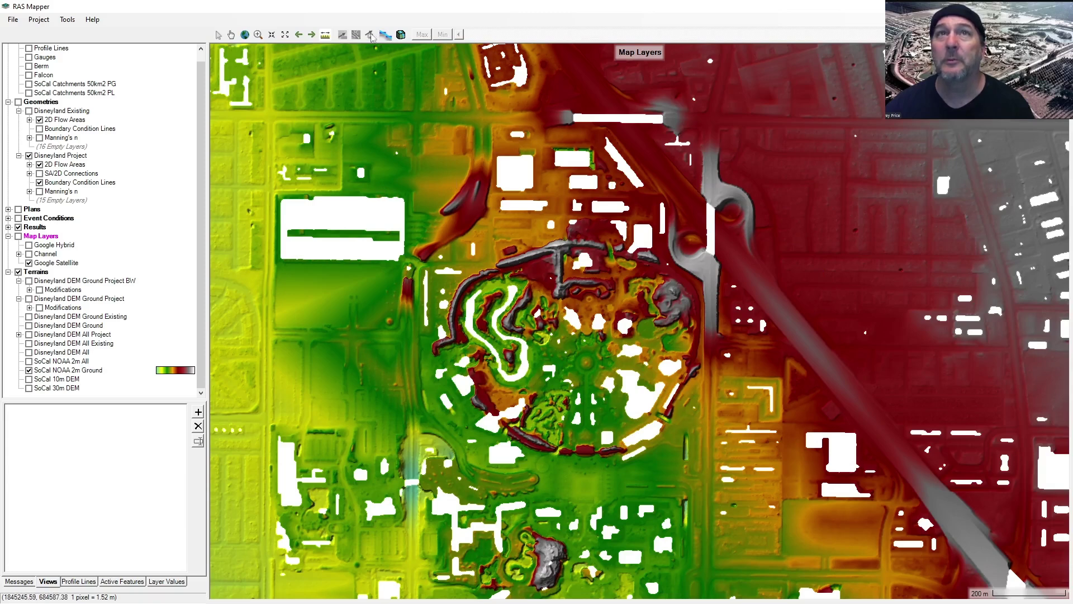
pyautogui.click(779, 274)
pyautogui.rightClick(900, 135)
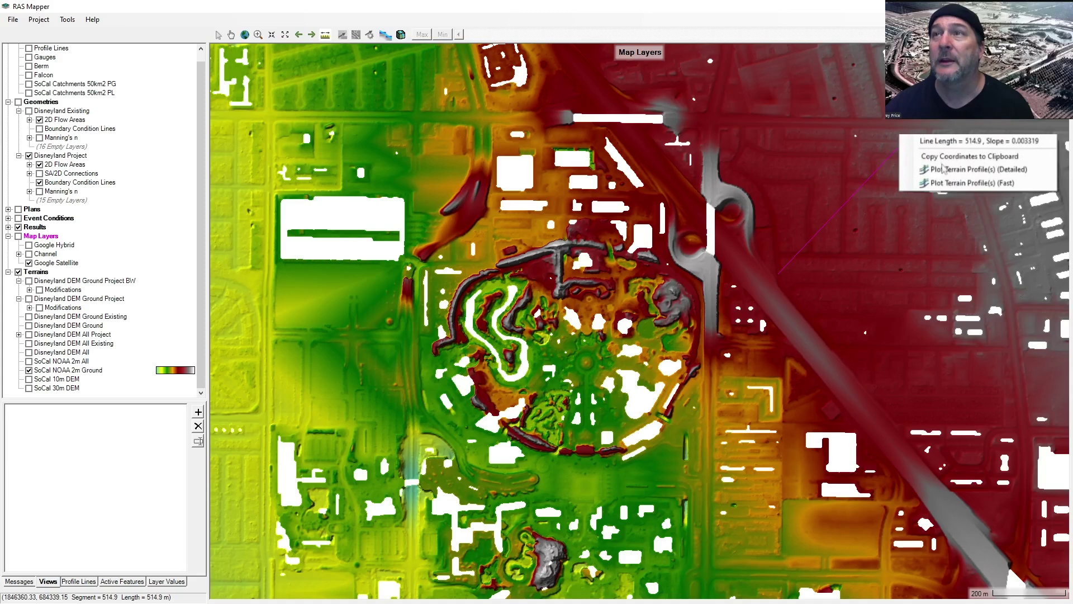
pyautogui.click(943, 169)
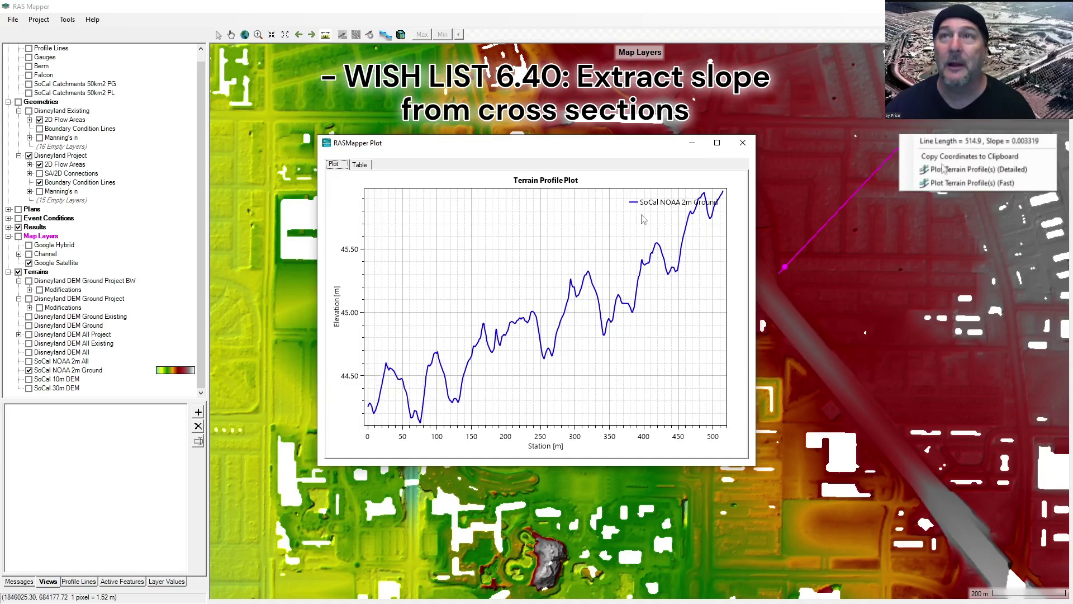
pyautogui.click(742, 142)
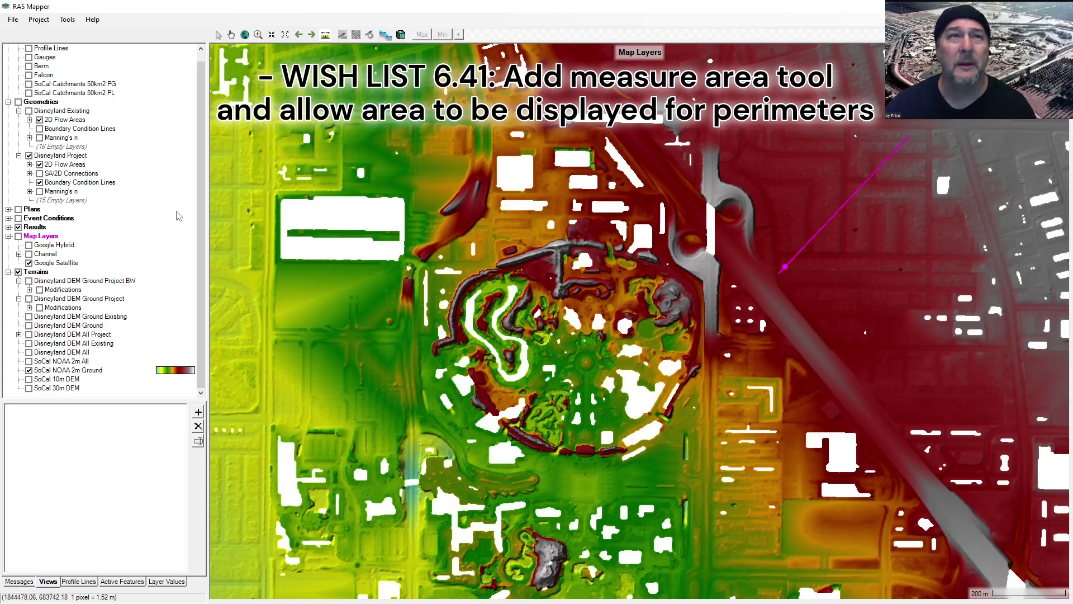
# Step: Expand the 2D Flow Areas of the Disneyland Existing geometry and open the feature table of its Perimeters layer
pyautogui.scroll(1, 201, 222)
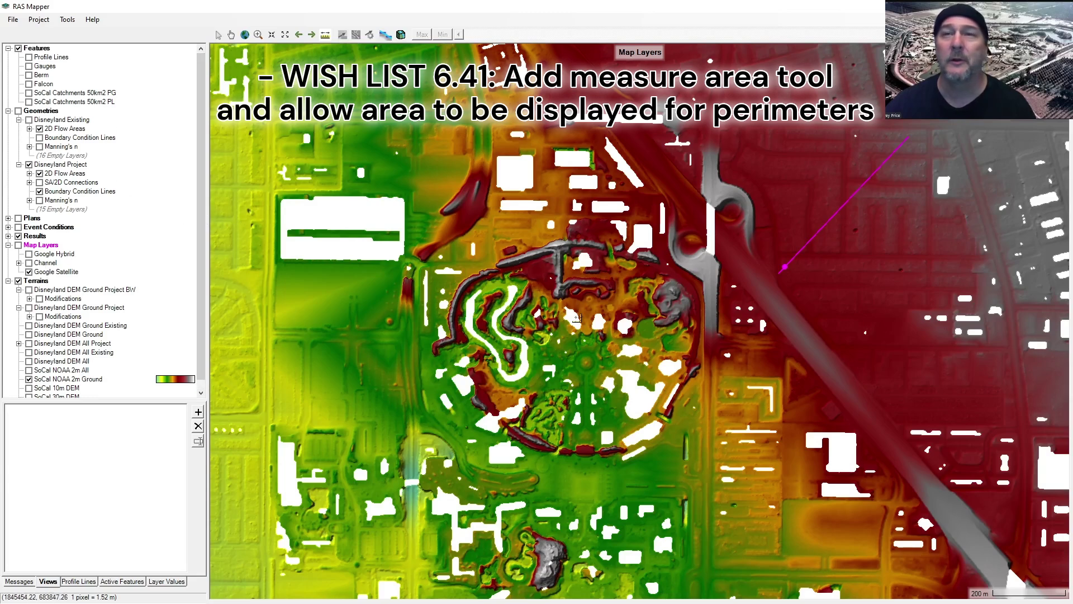
pyautogui.click(29, 129)
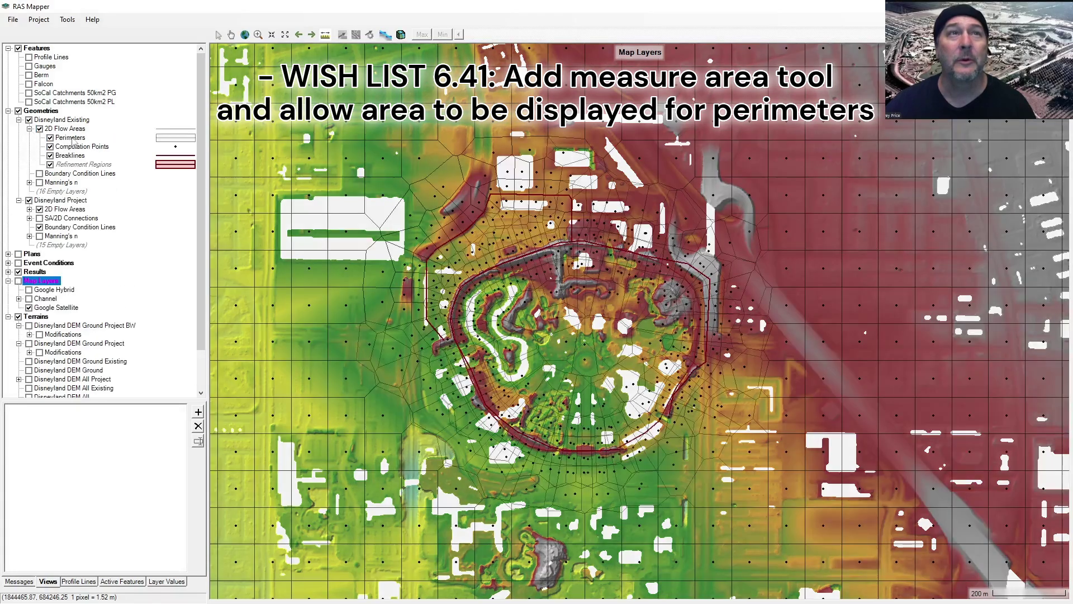
pyautogui.click(71, 138)
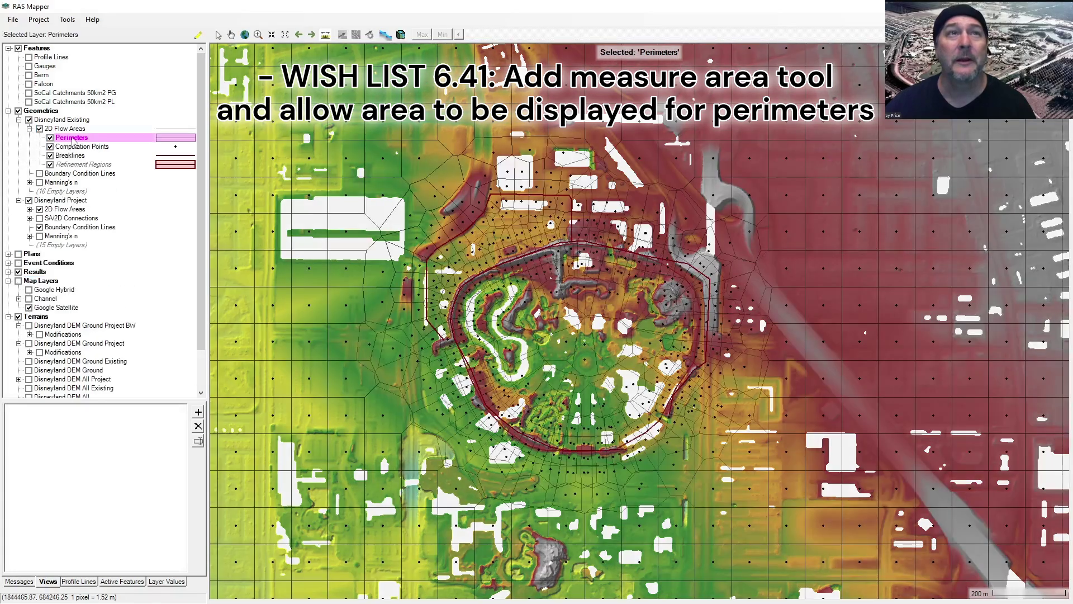
pyautogui.doubleClick(73, 140)
pyautogui.click(376, 136)
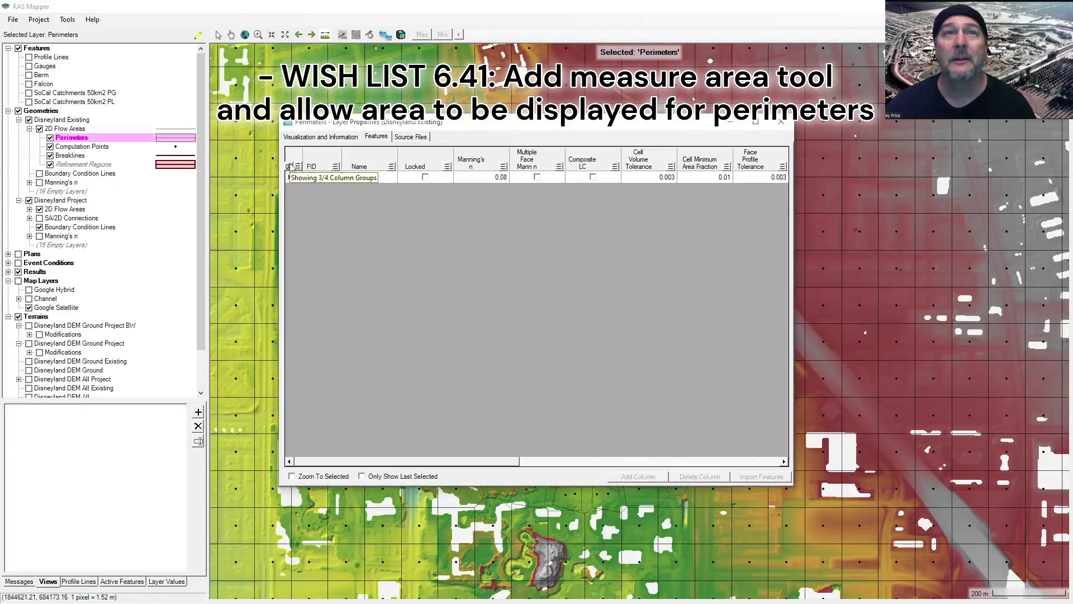
# Step: Show the Feature Parameters column group in the Perimeters feature table, examine the columns, and close the layer properties
pyautogui.click(290, 167)
pyautogui.click(489, 220)
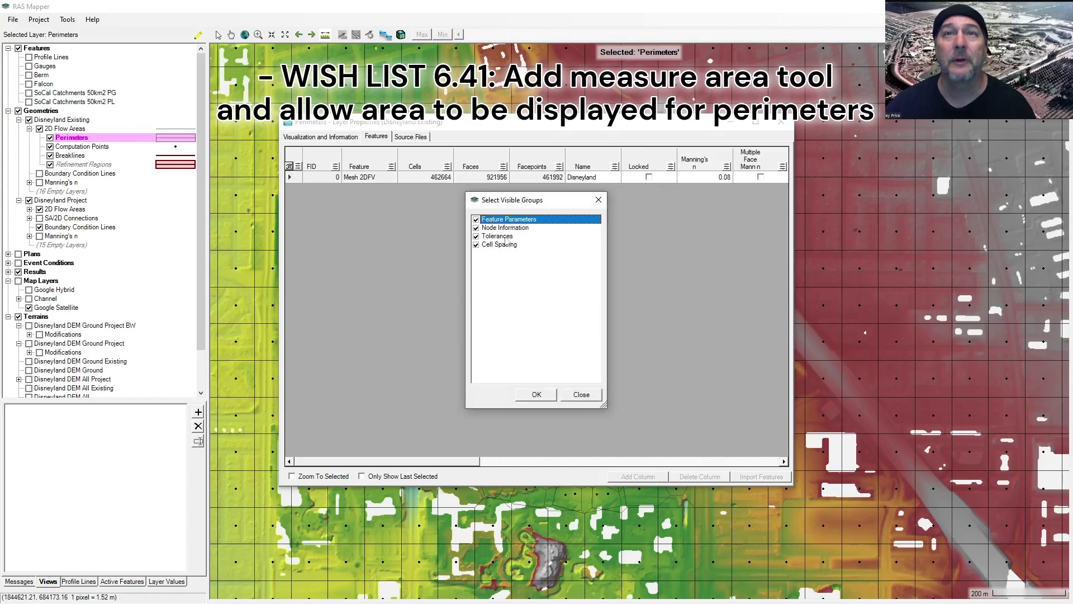
pyautogui.click(554, 395)
pyautogui.moveTo(470, 465); pyautogui.dragTo(428, 463)
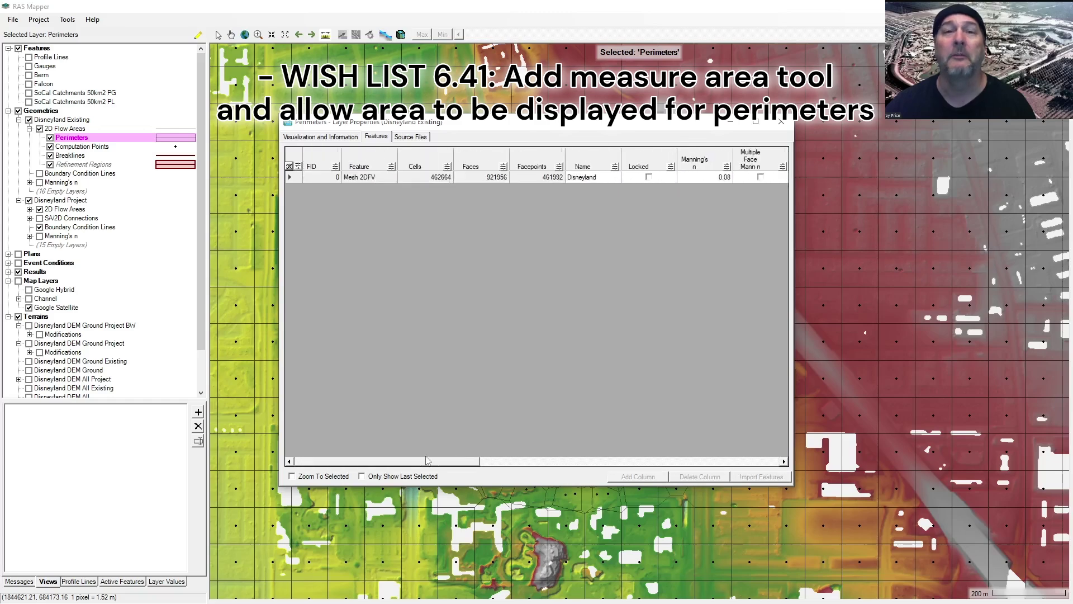
pyautogui.click(782, 122)
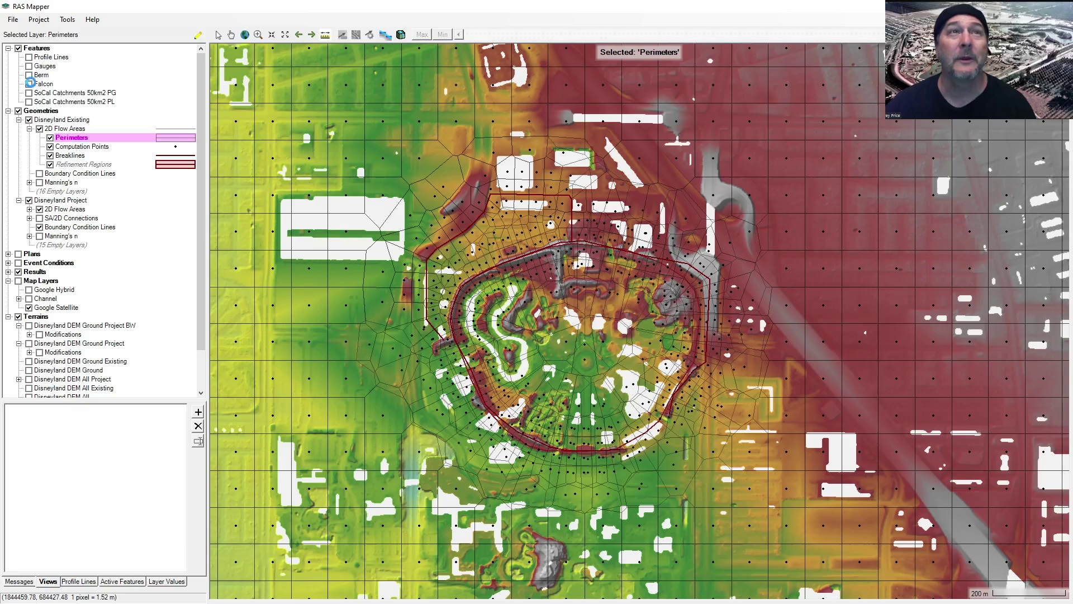
# Step: Turn on the SoCal Catchments 50km2 PG layer and open its feature table
pyautogui.click(29, 84)
pyautogui.click(29, 84)
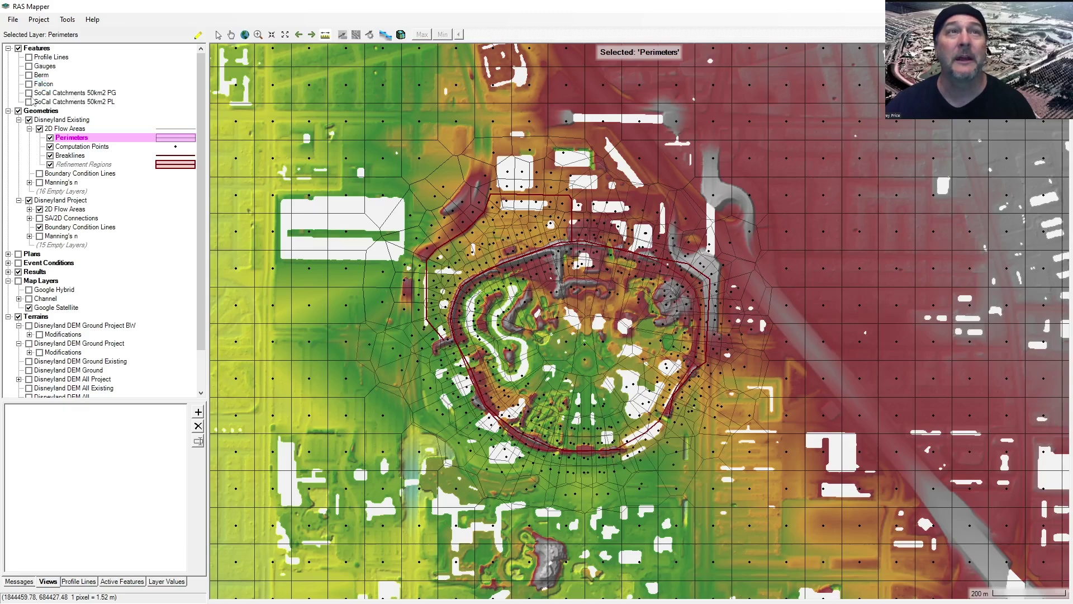
pyautogui.click(29, 93)
pyautogui.click(61, 93)
pyautogui.doubleClick(61, 94)
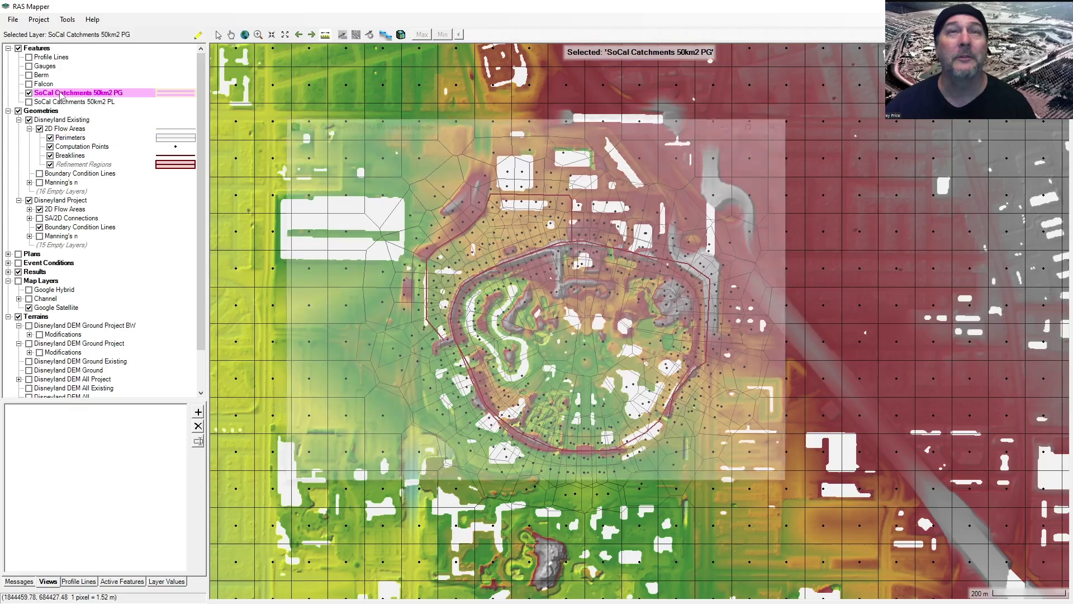
pyautogui.click(376, 136)
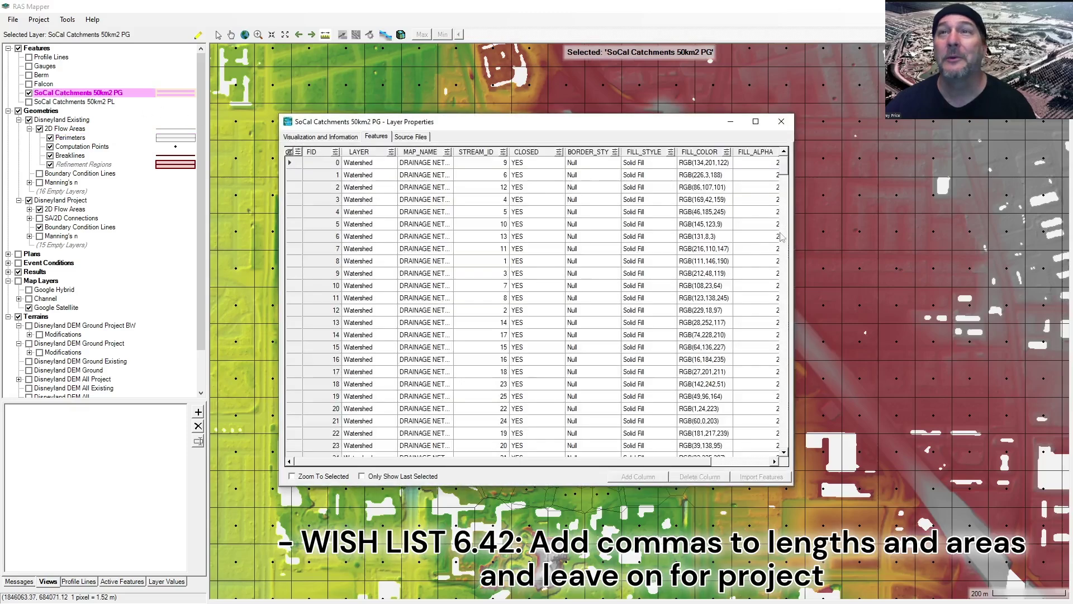
# Step: Show the Feature Parameters columns in the catchments table, widen the window to examine lengths and areas, and close it
pyautogui.click(298, 151)
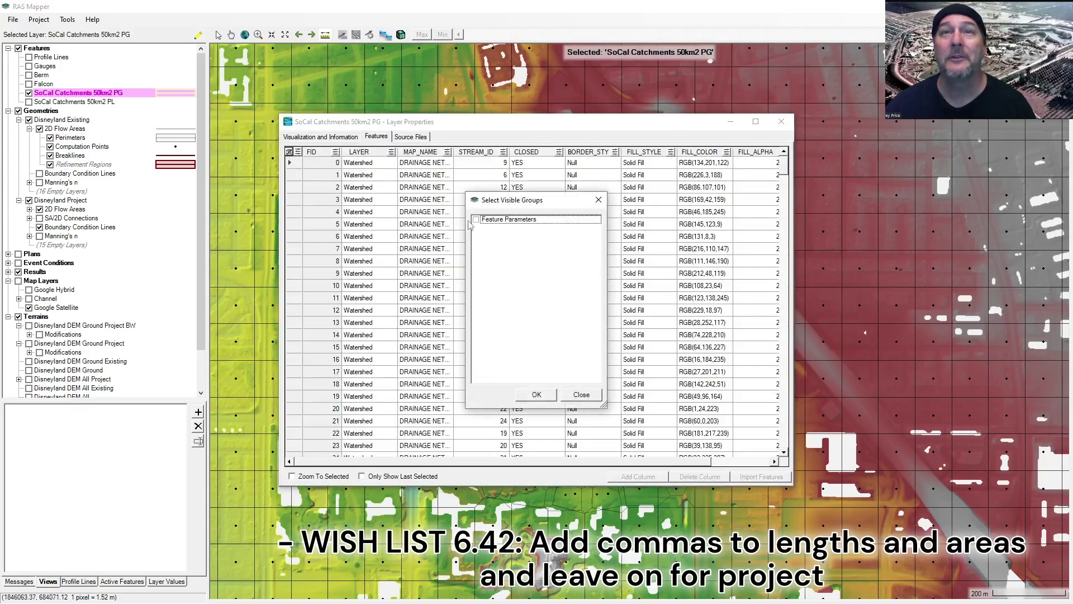
pyautogui.click(476, 219)
pyautogui.click(536, 395)
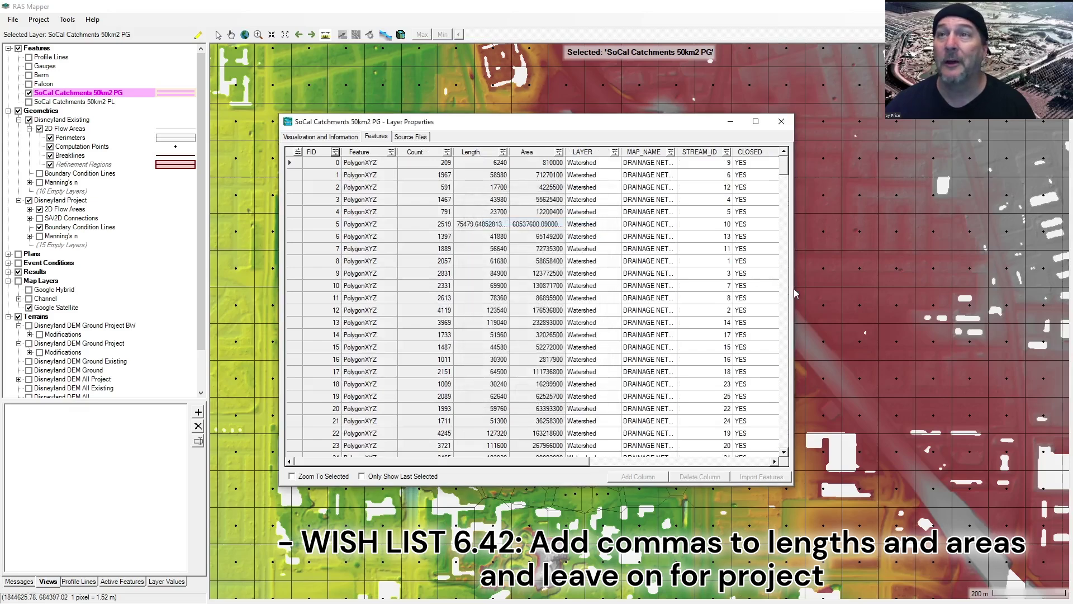
pyautogui.moveTo(794, 288); pyautogui.dragTo(1020, 288)
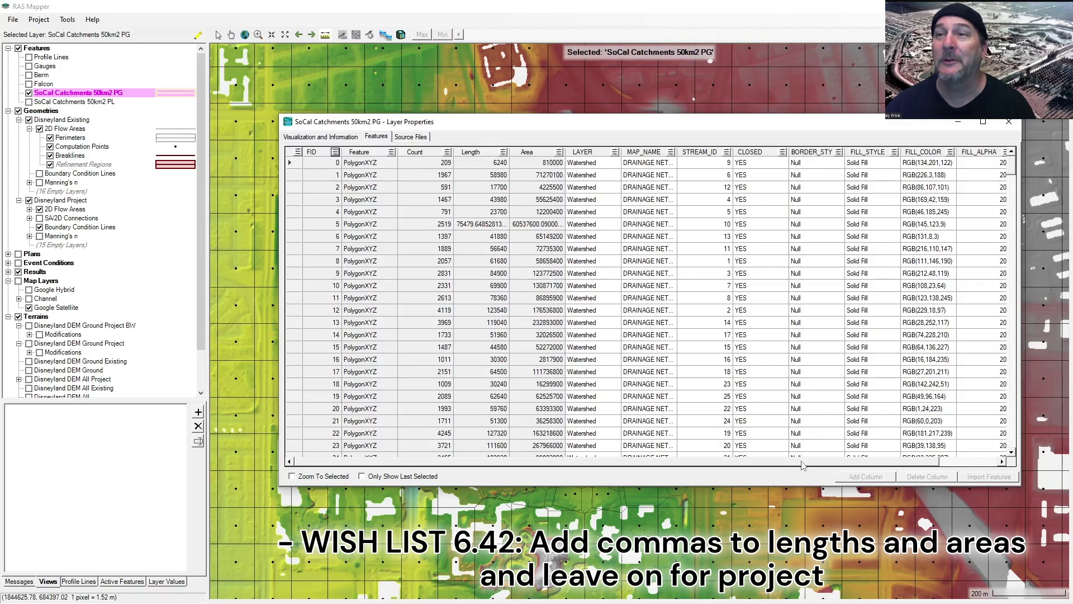
pyautogui.hscroll(2, 915, 469)
pyautogui.hscroll(-2, 731, 471)
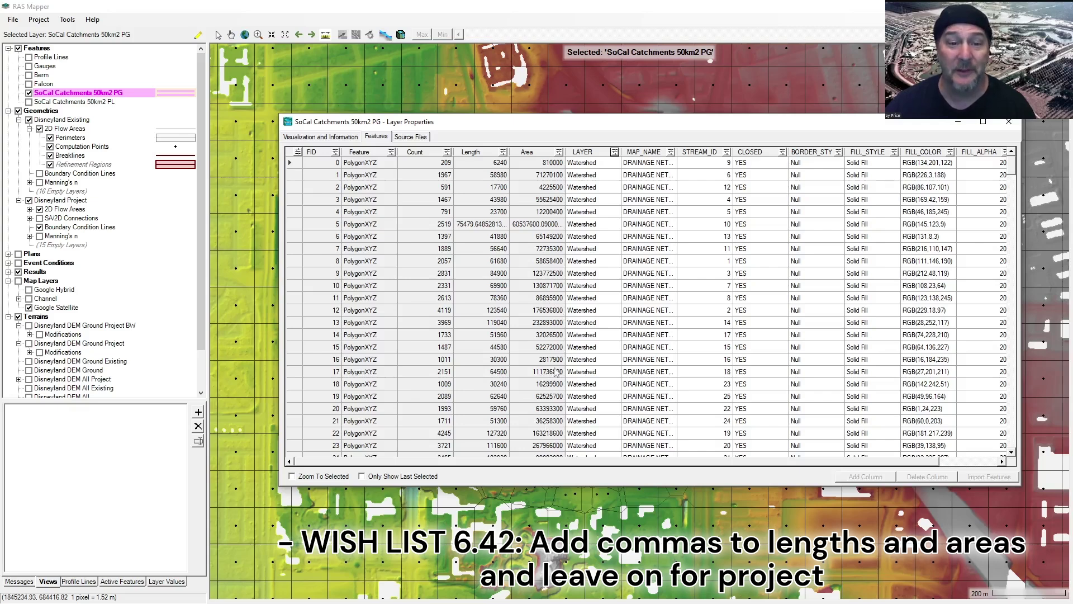
pyautogui.press('Escape')
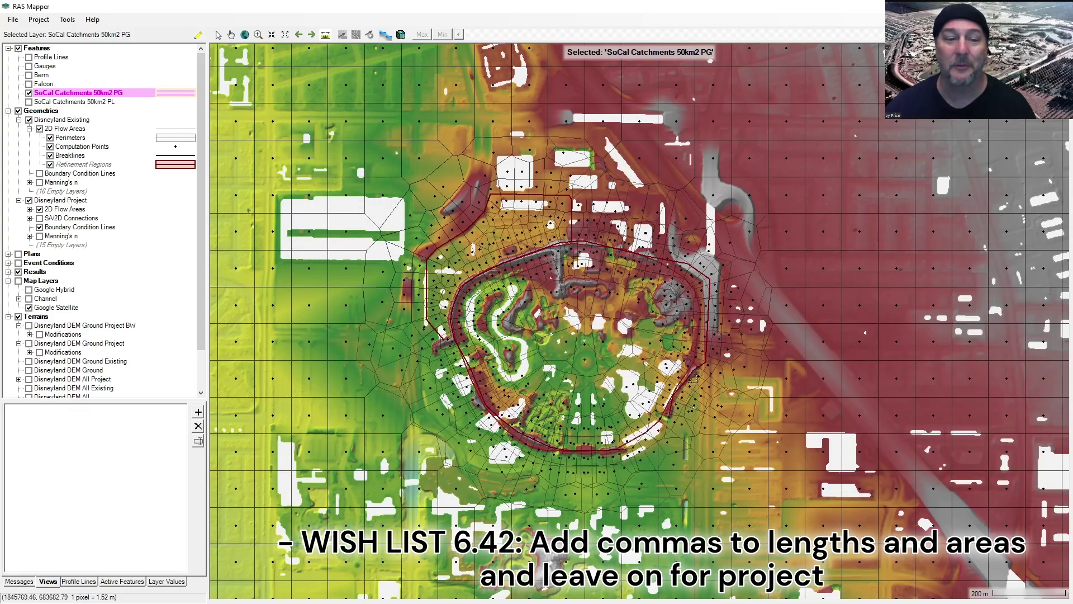
# Step: Bring up the list of profile lines and expand the Results group to show the Disneyland Project Flood WSE (Max) layer
pyautogui.scroll(-2, 76, 288)
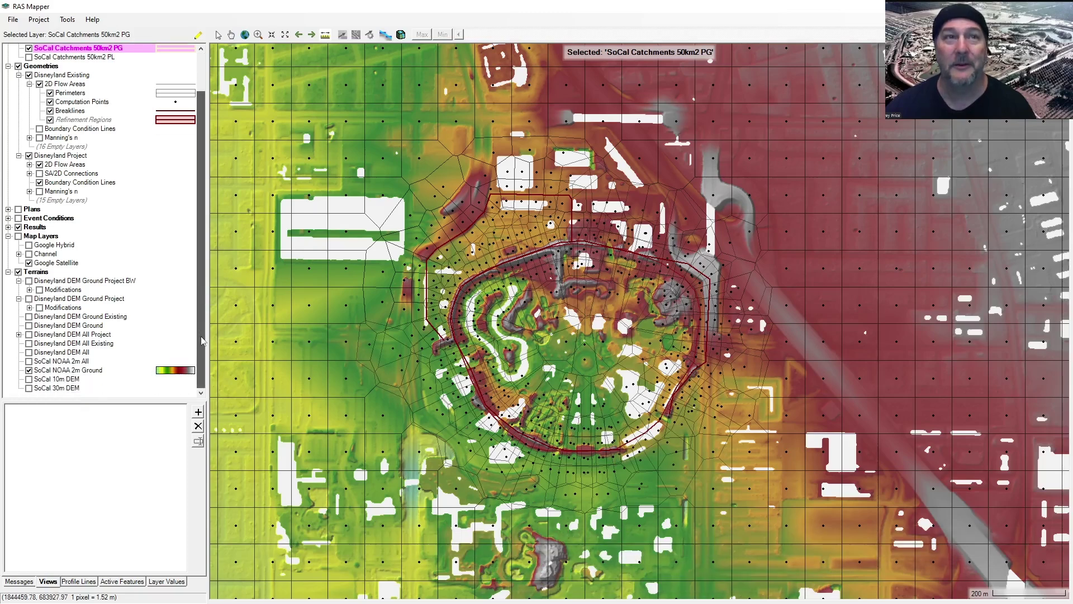
pyautogui.scroll(-3, 495, 253)
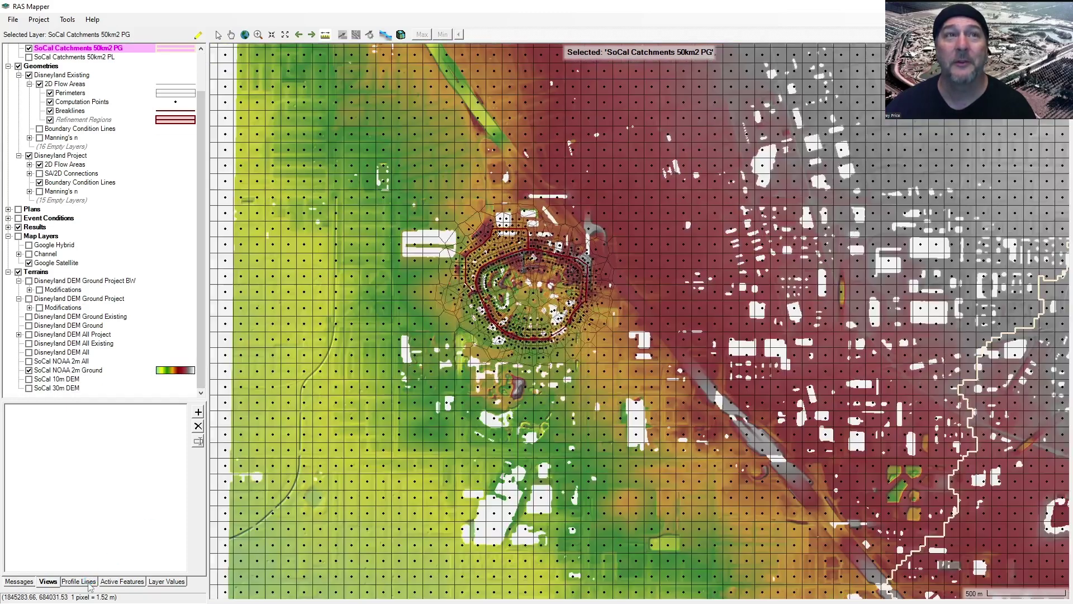
pyautogui.click(88, 580)
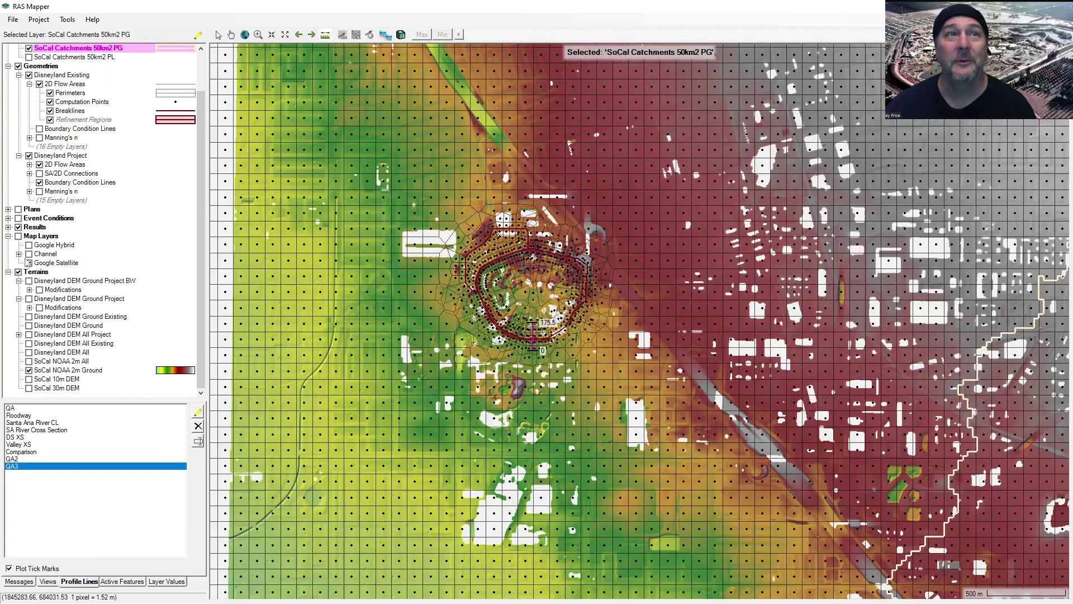
pyautogui.click(7, 227)
pyautogui.click(64, 224)
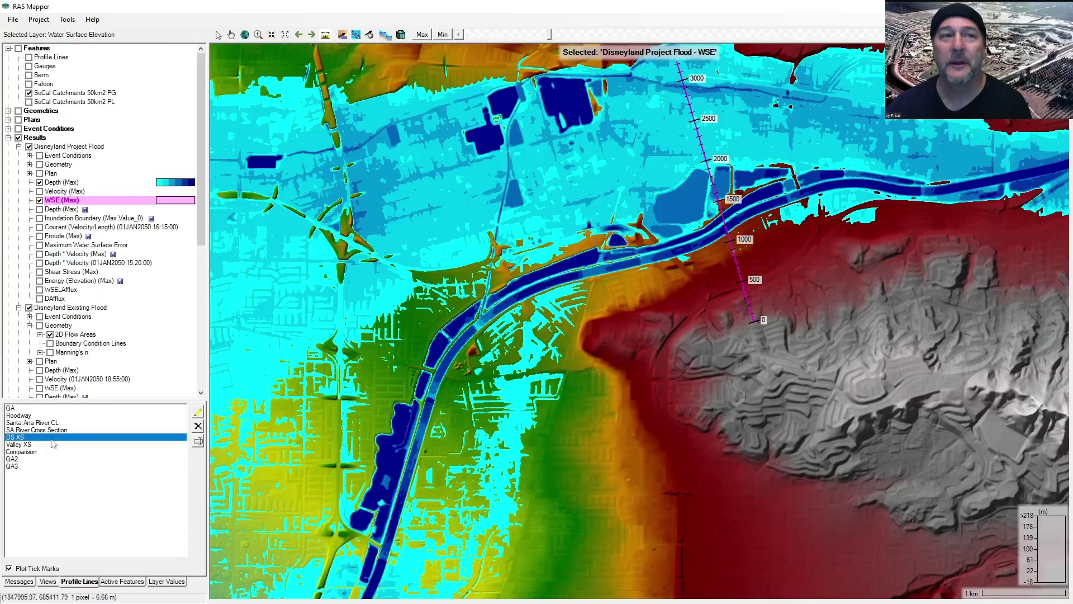
# Step: Plot the water surface elevation along the DS XS profile line, examine stations from about 1000 to 1900 m, and close the plot
pyautogui.rightClick(52, 438)
pyautogui.moveTo(84, 445)
pyautogui.click(305, 457)
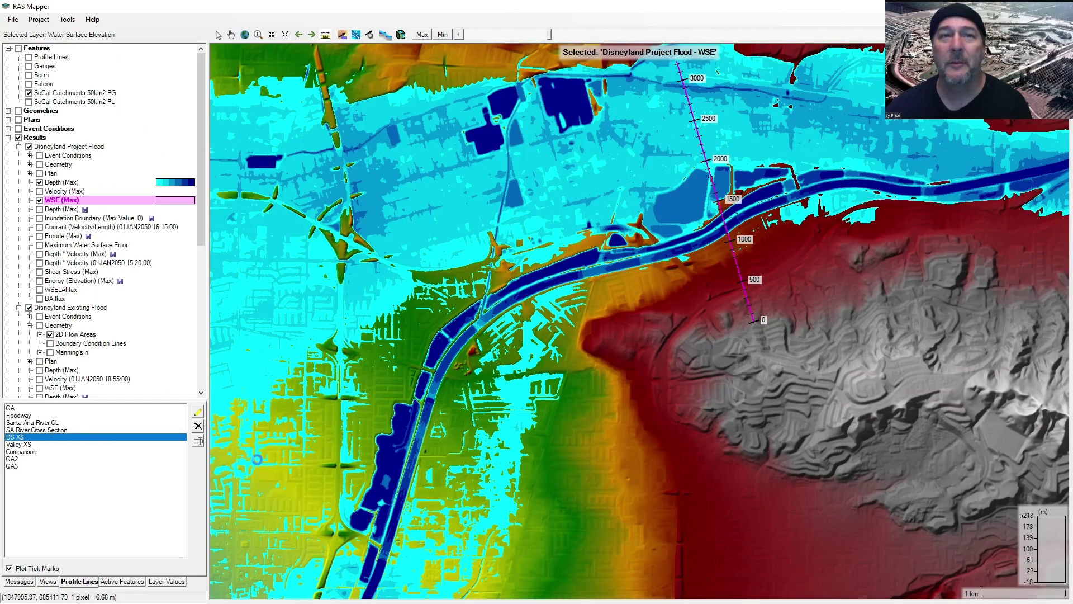
pyautogui.moveTo(447, 388); pyautogui.dragTo(512, 419)
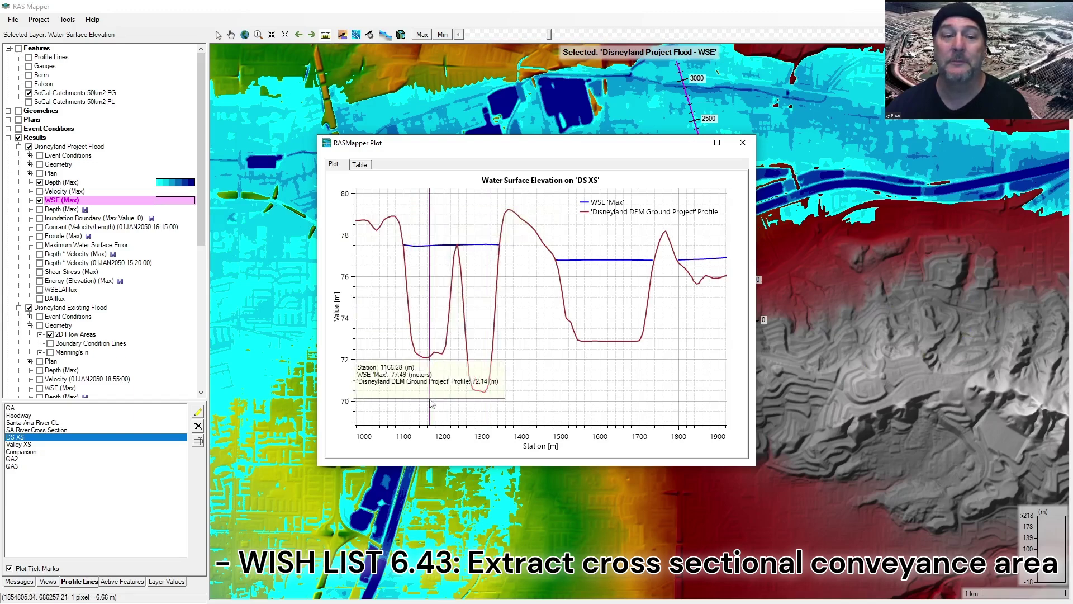
pyautogui.click(742, 144)
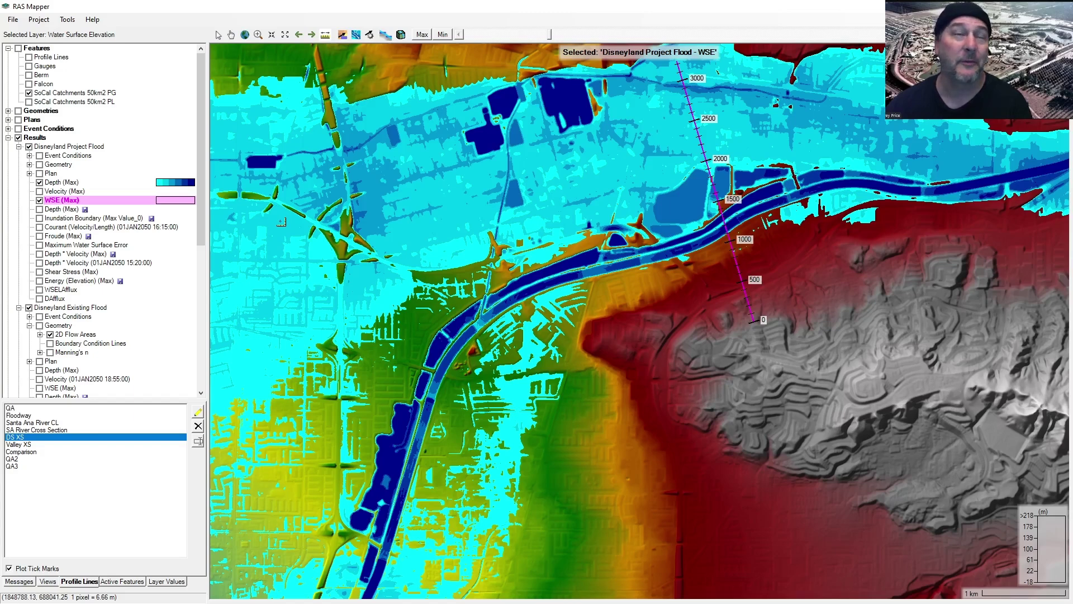
# Step: With the SoCal Catchments 50km2 PG layer selected, measure a line about 899 m long east of the river, then dismiss the measurement
pyautogui.click(75, 93)
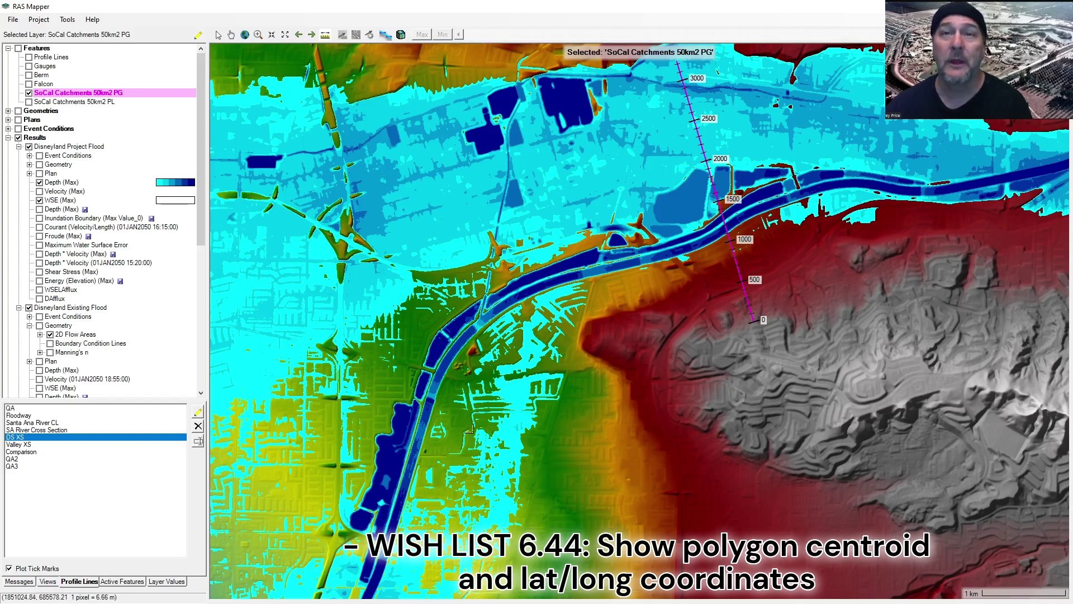
pyautogui.click(470, 429)
pyautogui.doubleClick(536, 398)
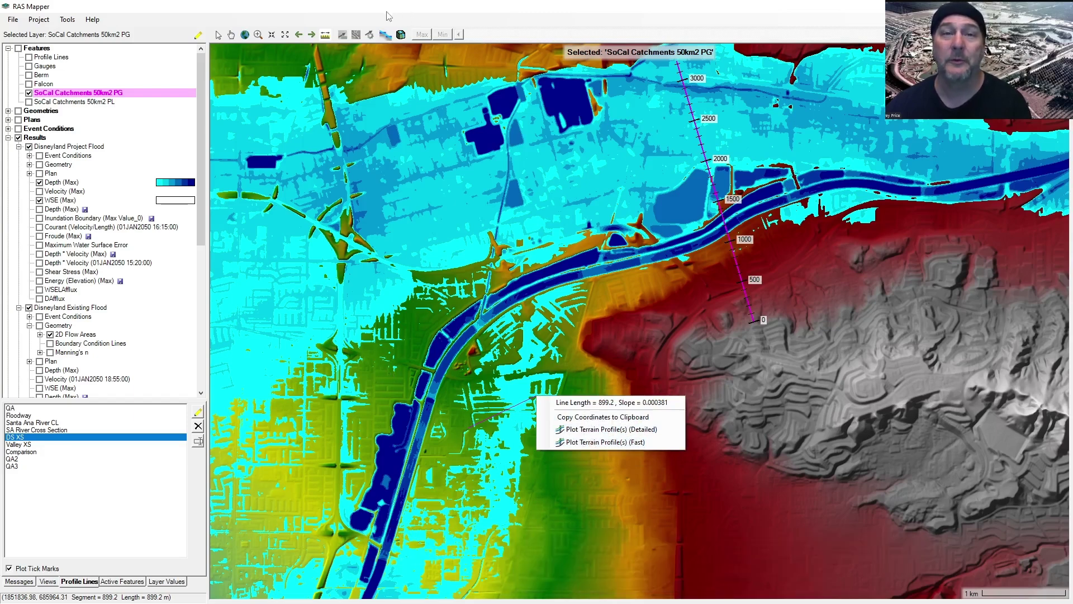
pyautogui.click(44, 50)
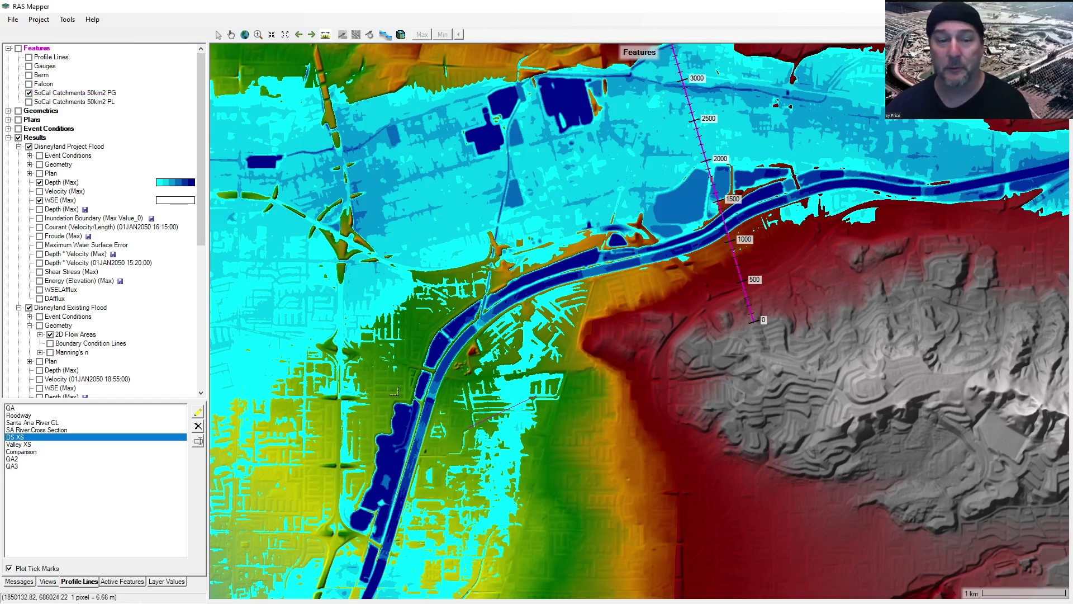
# Step: Expand and select the Modifications group under the Disneyland DEM Ground Project terrain
pyautogui.scroll(-10, 205, 277)
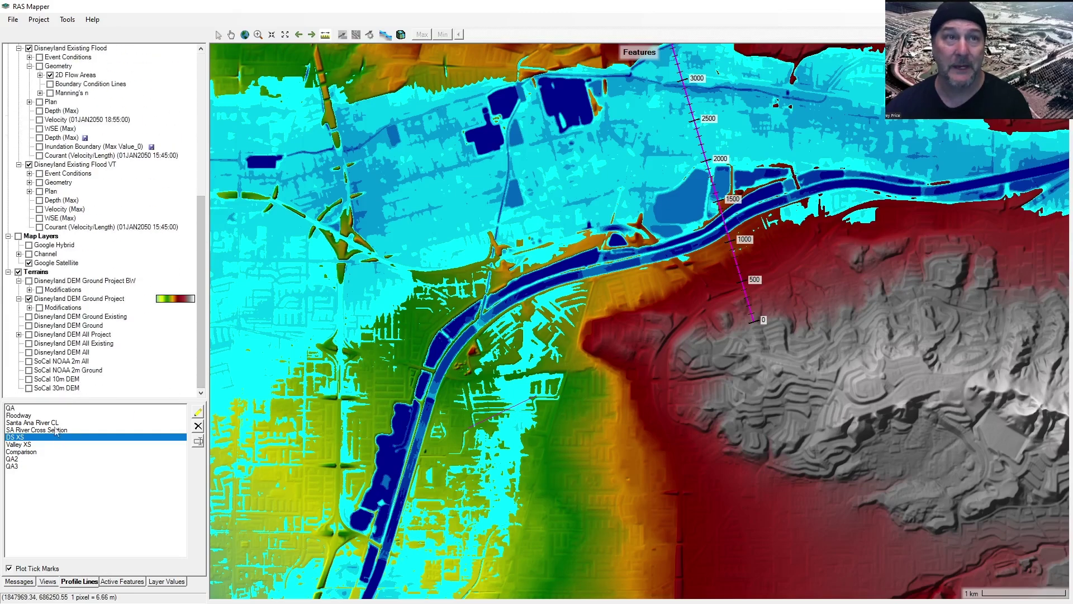
pyautogui.click(30, 307)
pyautogui.click(39, 307)
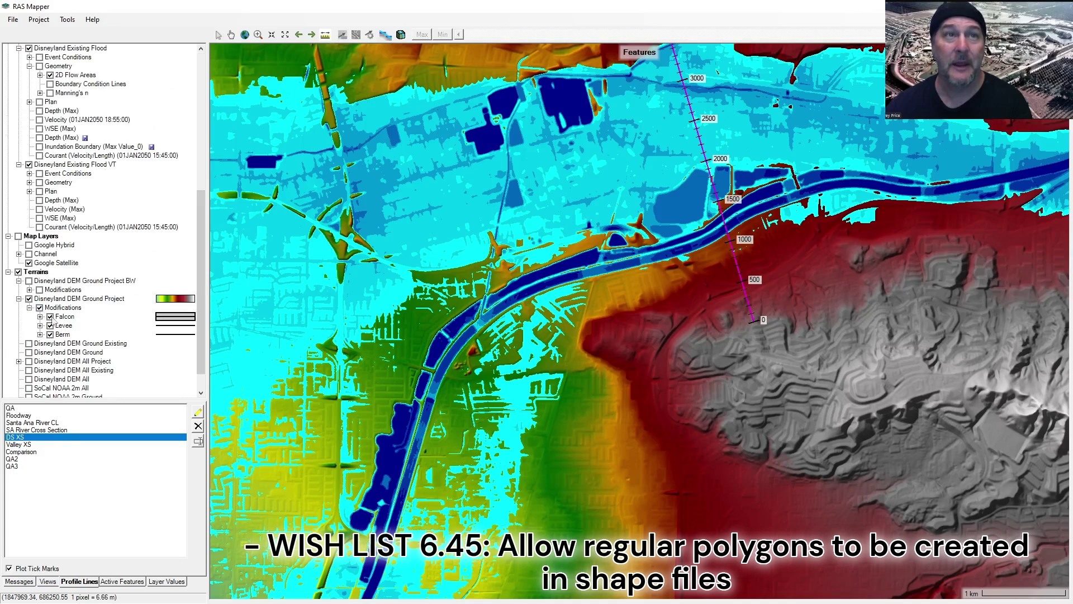
pyautogui.click(64, 326)
pyautogui.click(65, 311)
# Step: Check the shape types offered for adding a terrain modification and the options of the Falcon modification layer, without choosing any
pyautogui.rightClick(65, 308)
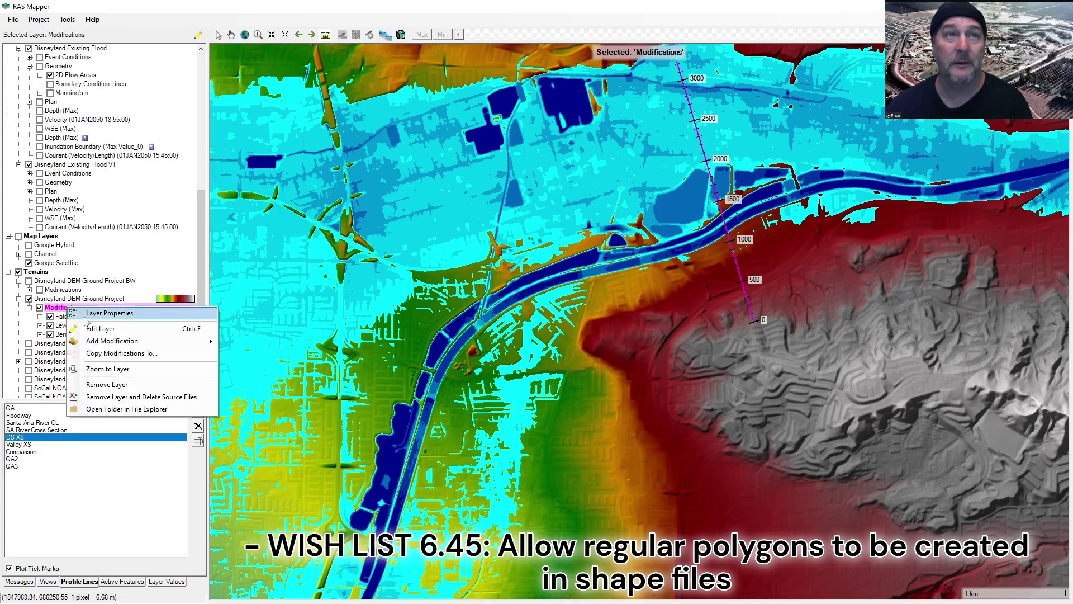
pyautogui.moveTo(106, 342)
pyautogui.moveTo(253, 343)
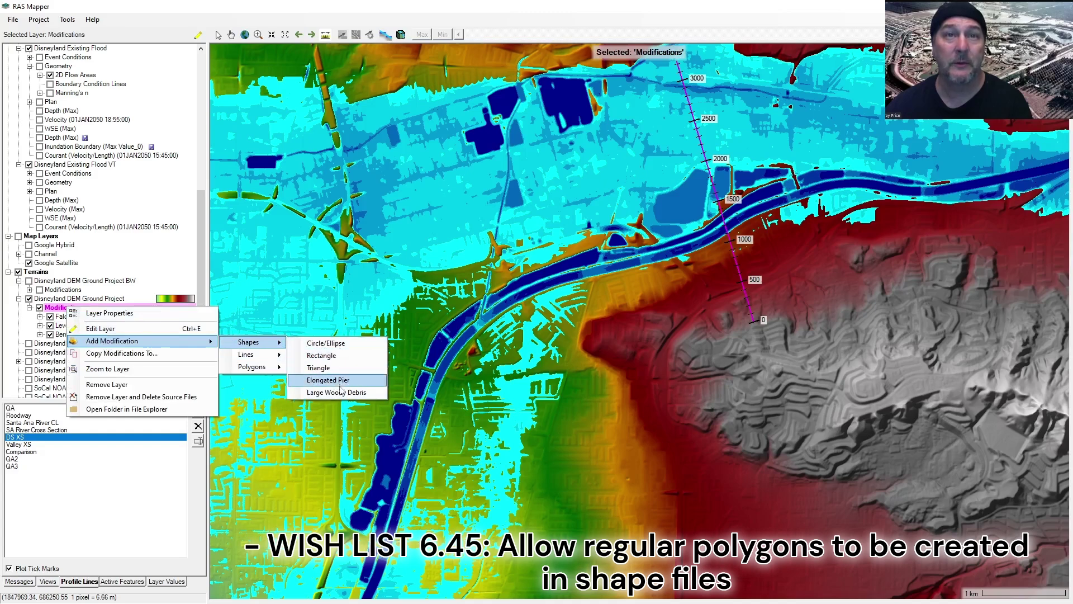
pyautogui.rightClick(62, 316)
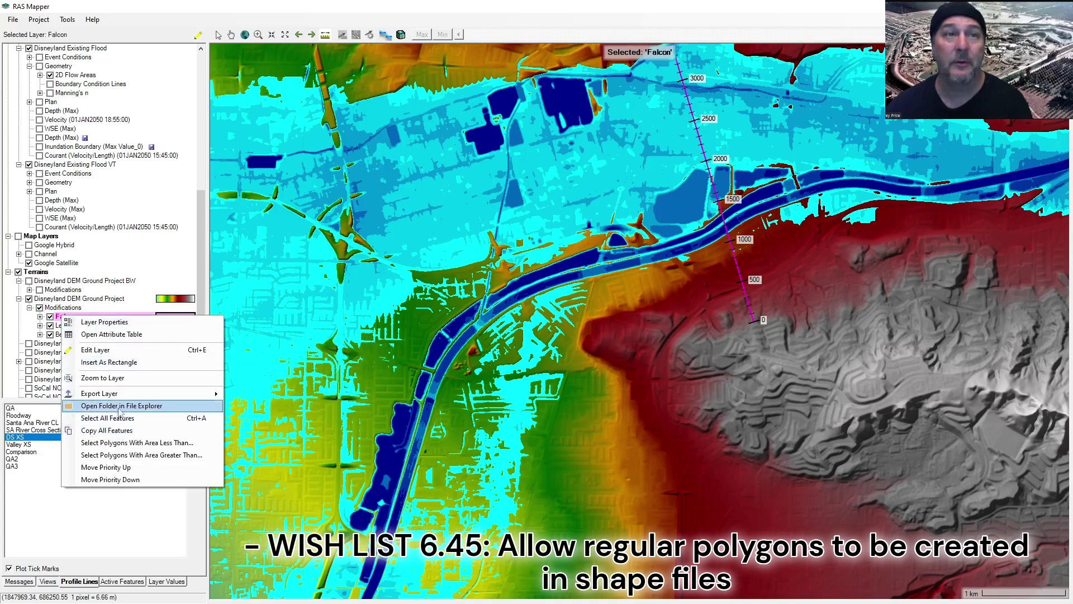
pyautogui.click(168, 19)
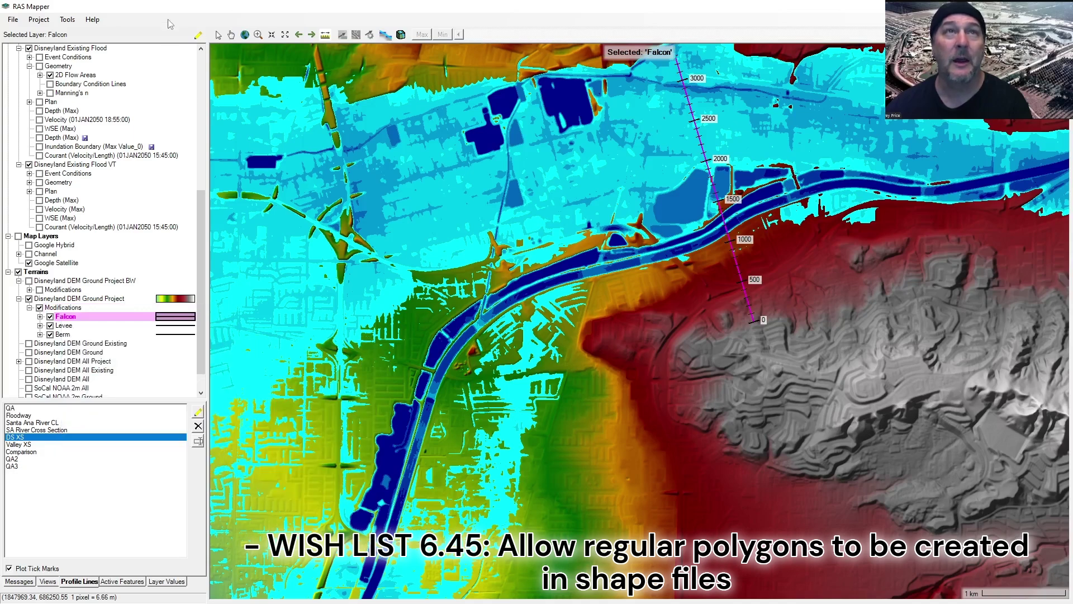
# Step: Check the reference layer creation options offered for the Map Layers group, without choosing any
pyautogui.moveTo(200, 194); pyautogui.dragTo(200, 62)
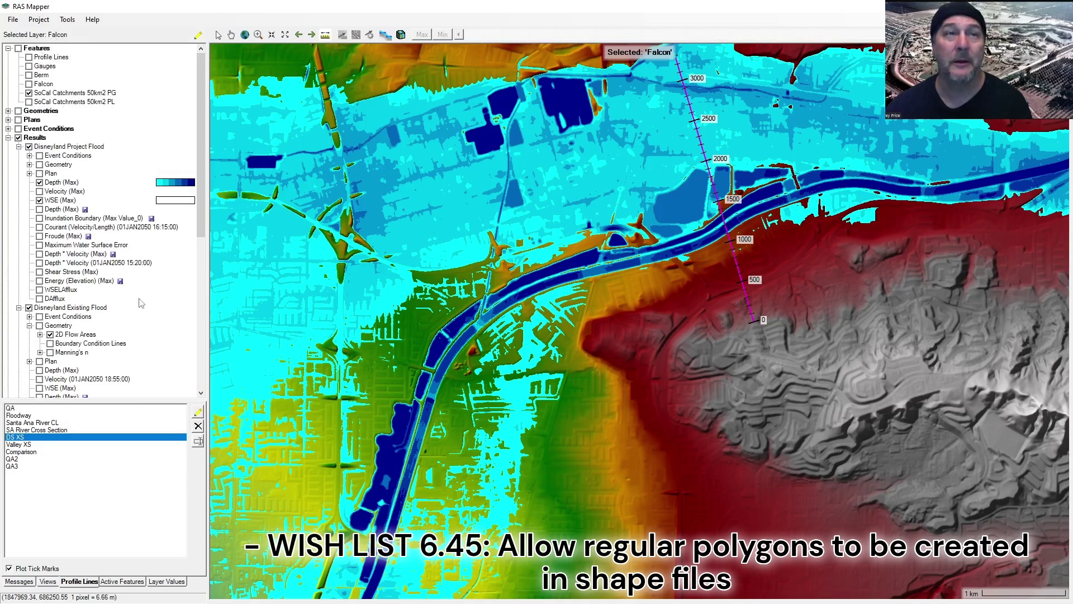
pyautogui.scroll(-10, 84, 300)
pyautogui.click(49, 229)
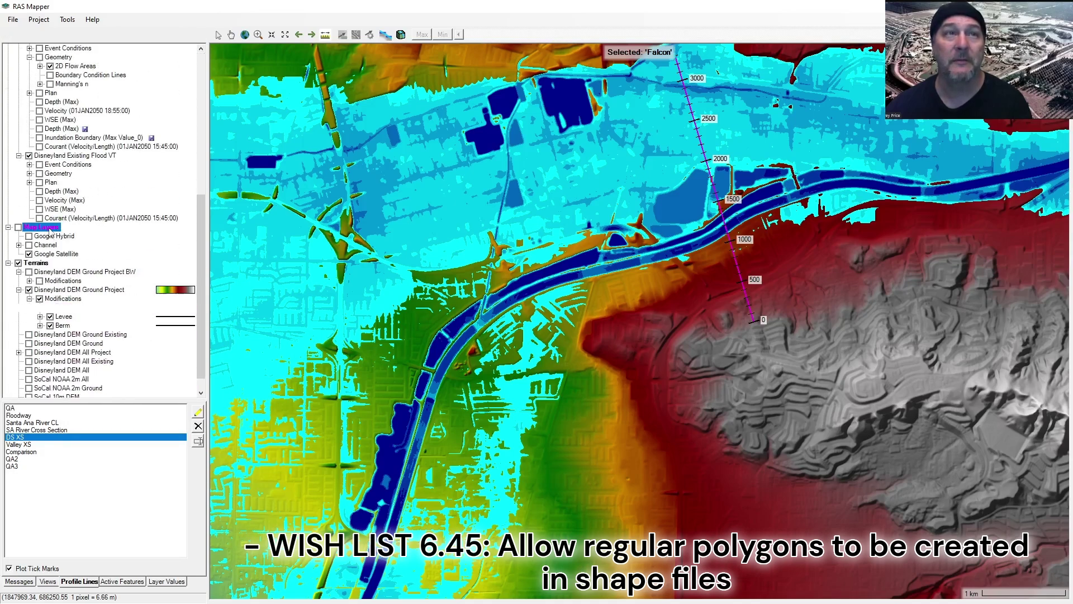
pyautogui.rightClick(49, 230)
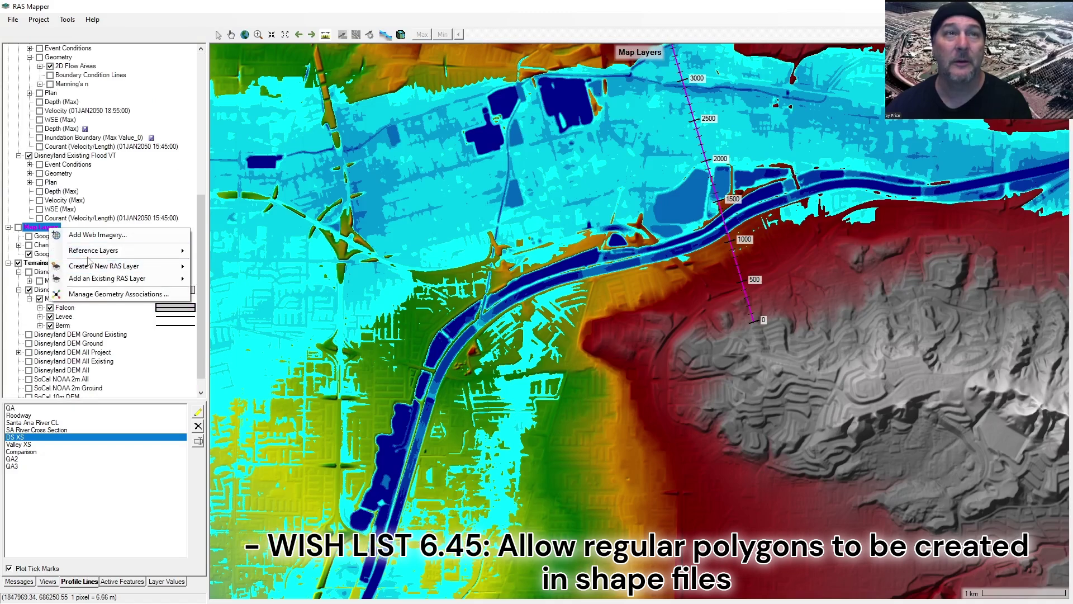
pyautogui.moveTo(92, 253)
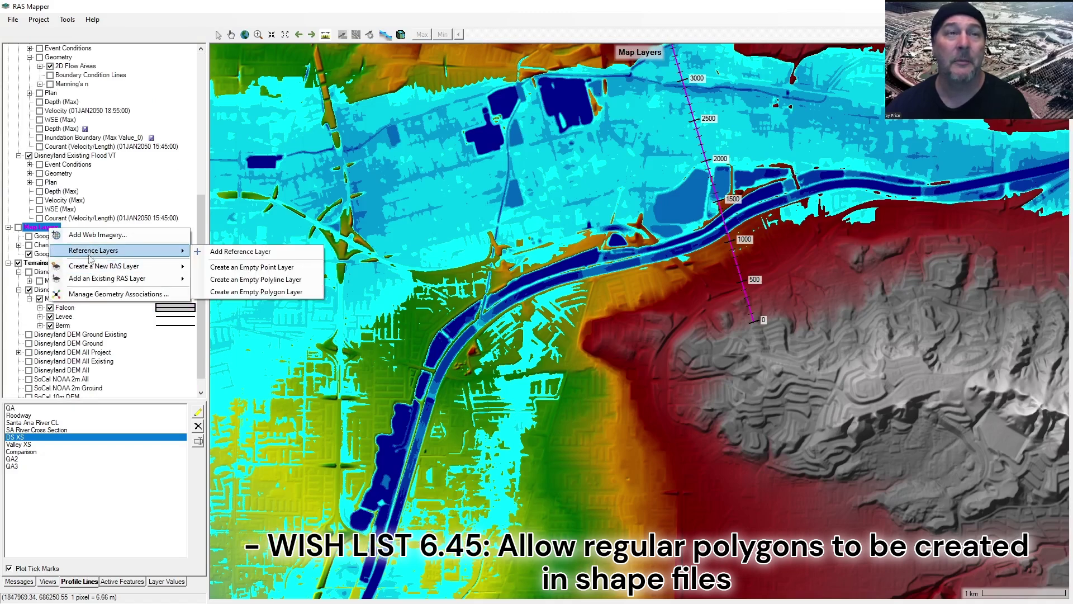
pyautogui.click(199, 358)
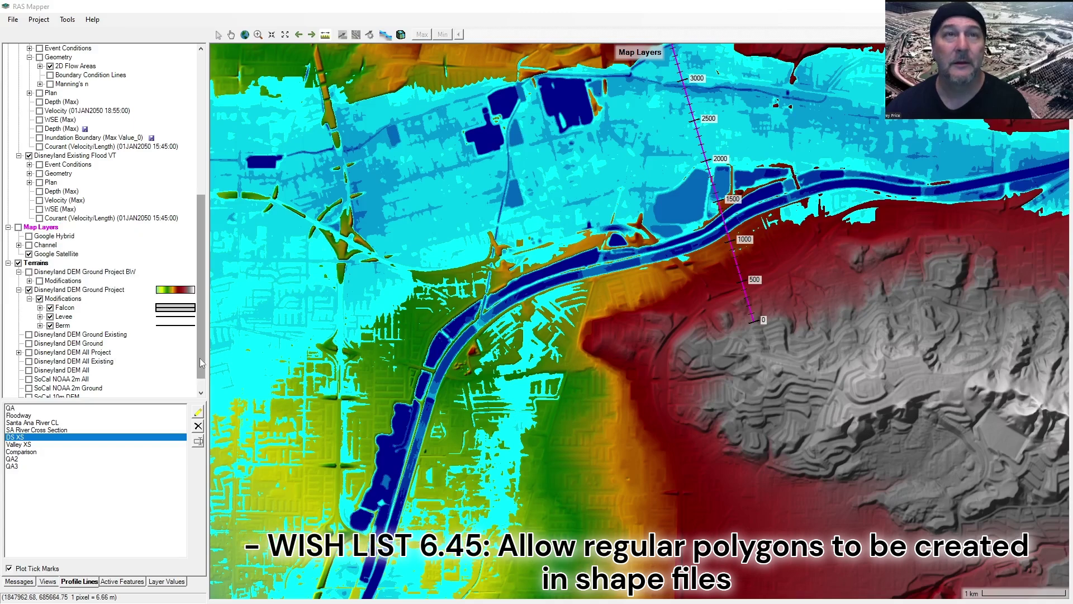
# Step: Select the SoCal Catchments 50km2 PG layer and turn on the Features group to display the catchment boundaries over a wider map extent
pyautogui.scroll(10, 119, 148)
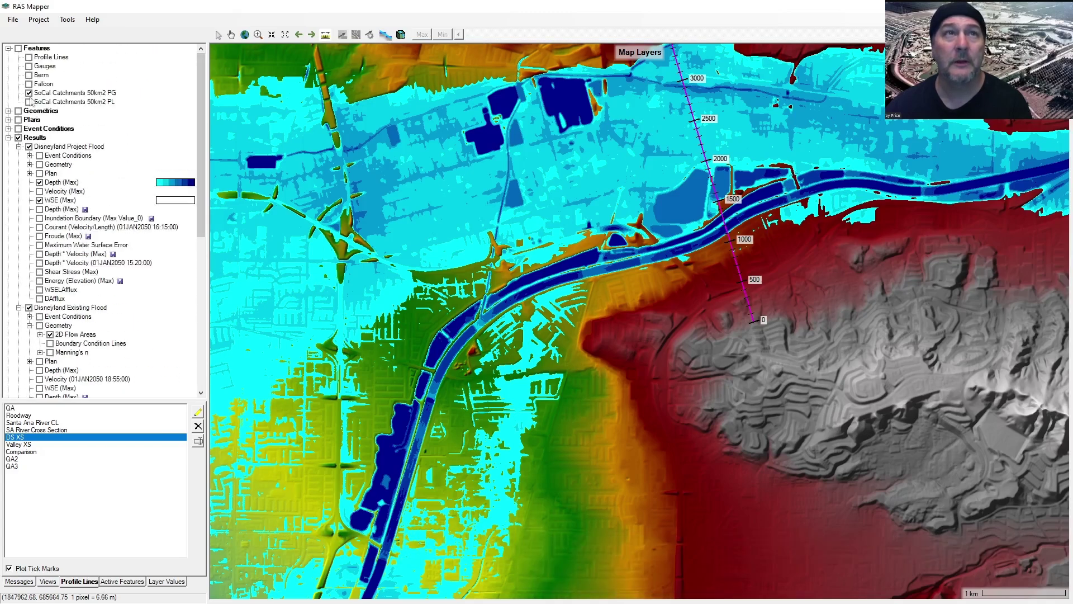
pyautogui.click(63, 94)
pyautogui.scroll(-3, 431, 382)
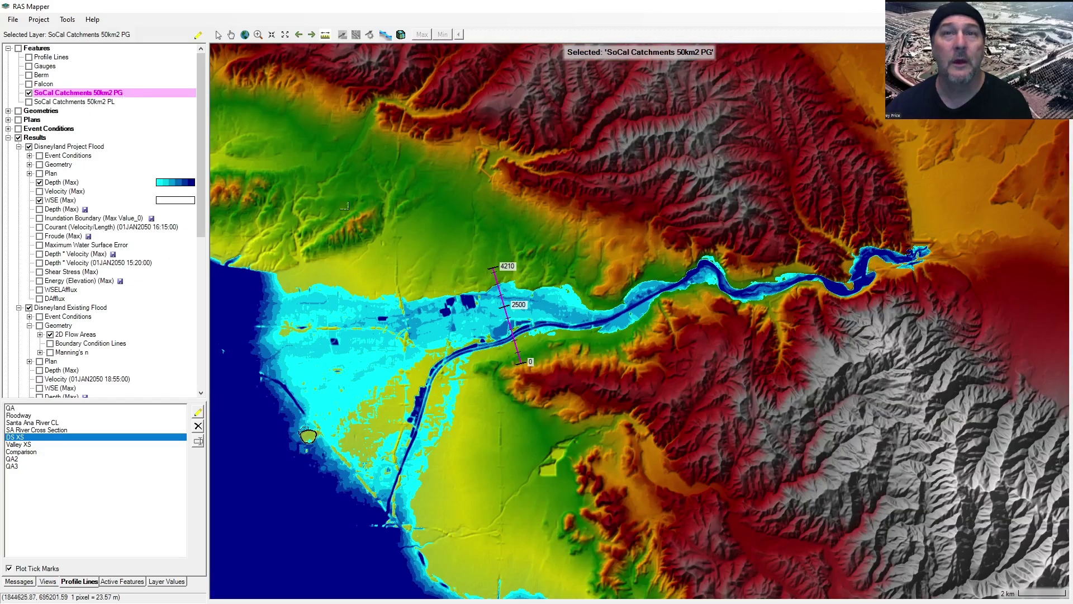
pyautogui.click(18, 48)
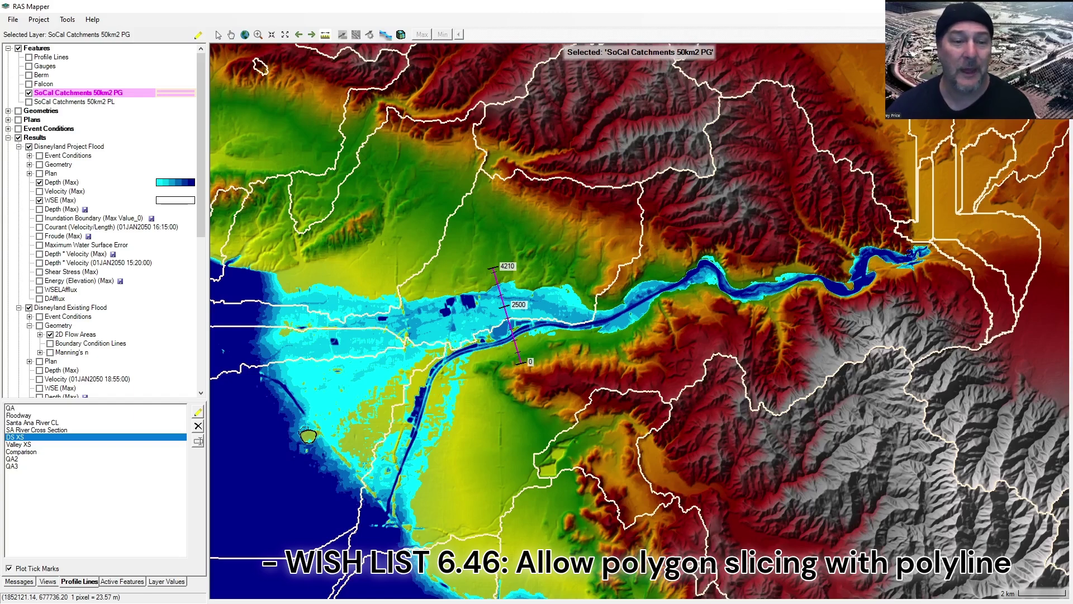
# Step: Select the Disneyland Project Flood result and check its available layer options, without choosing any
pyautogui.scroll(-10, 192, 212)
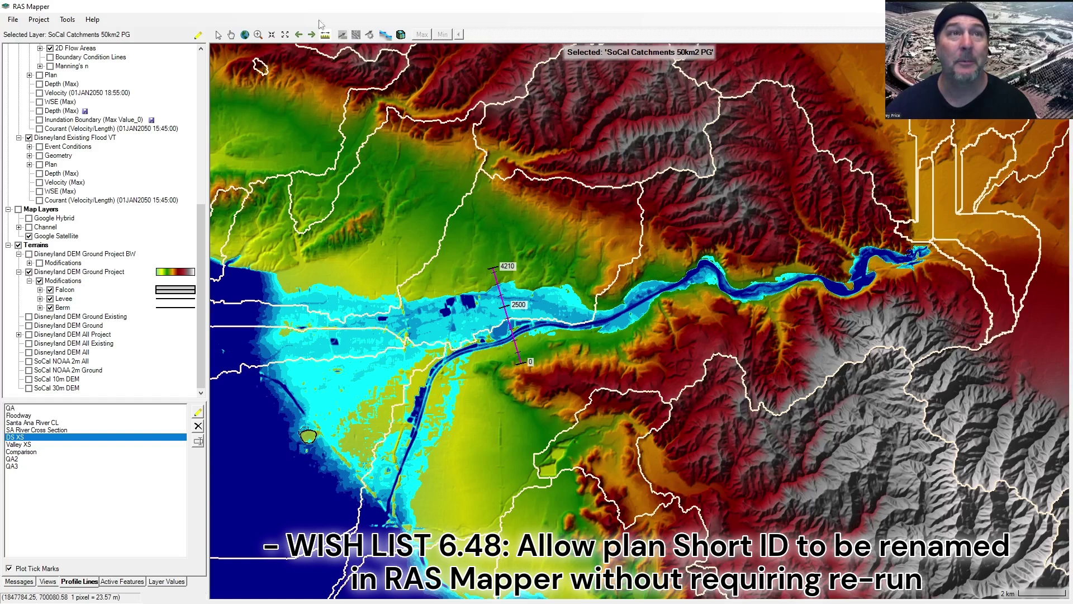
pyautogui.moveTo(201, 248); pyautogui.dragTo(196, 128)
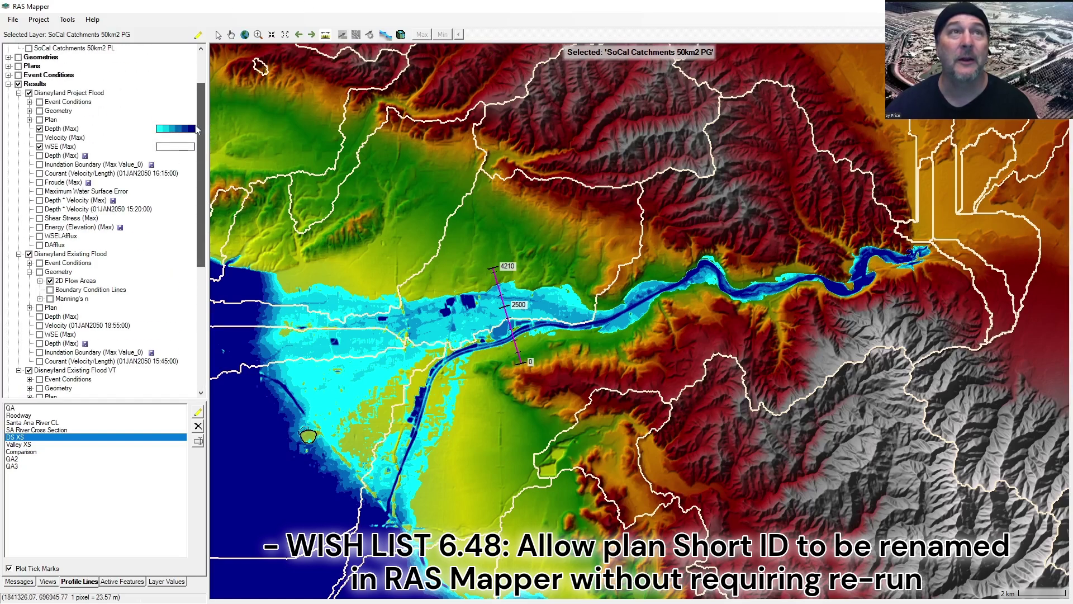
pyautogui.click(70, 94)
pyautogui.rightClick(70, 94)
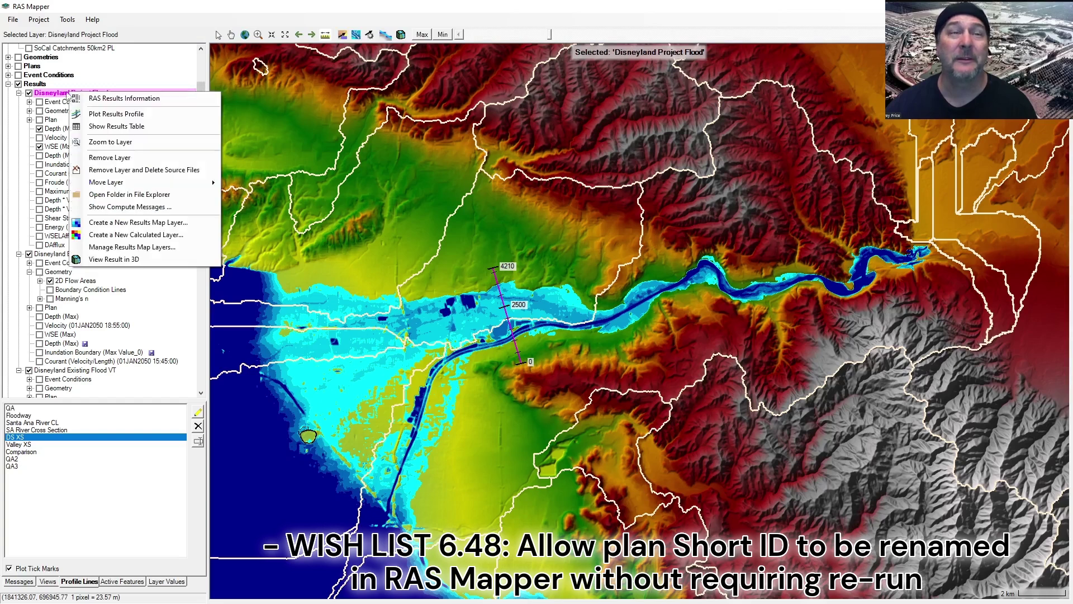
pyautogui.click(150, 13)
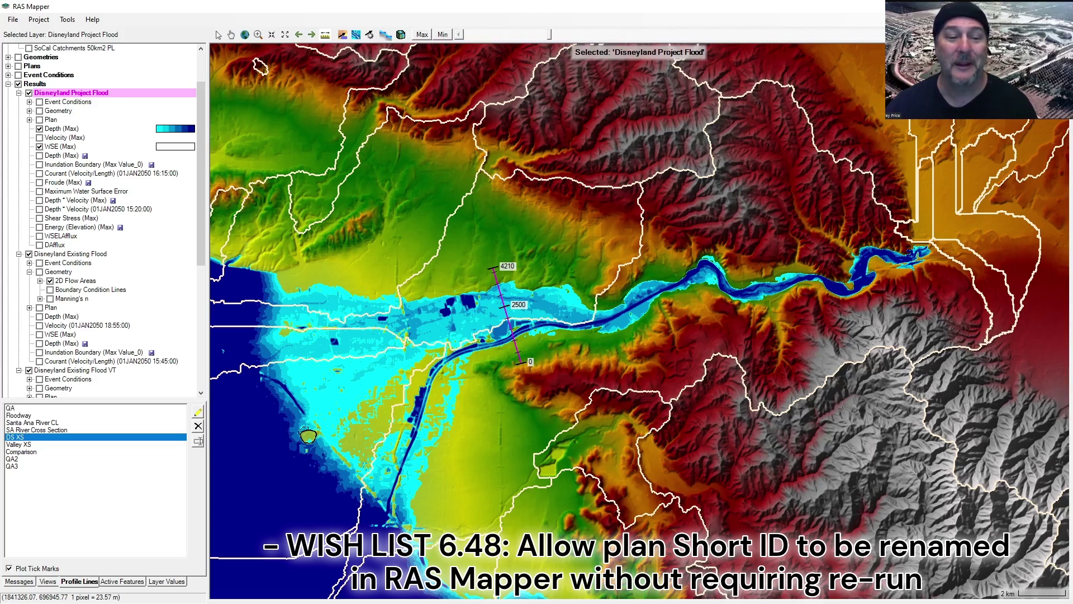
# Step: Plot the detailed water surface elevation profile along DS XS, examine stations from about 500 to 4200 m, and close the plot
pyautogui.rightClick(74, 440)
pyautogui.moveTo(126, 446)
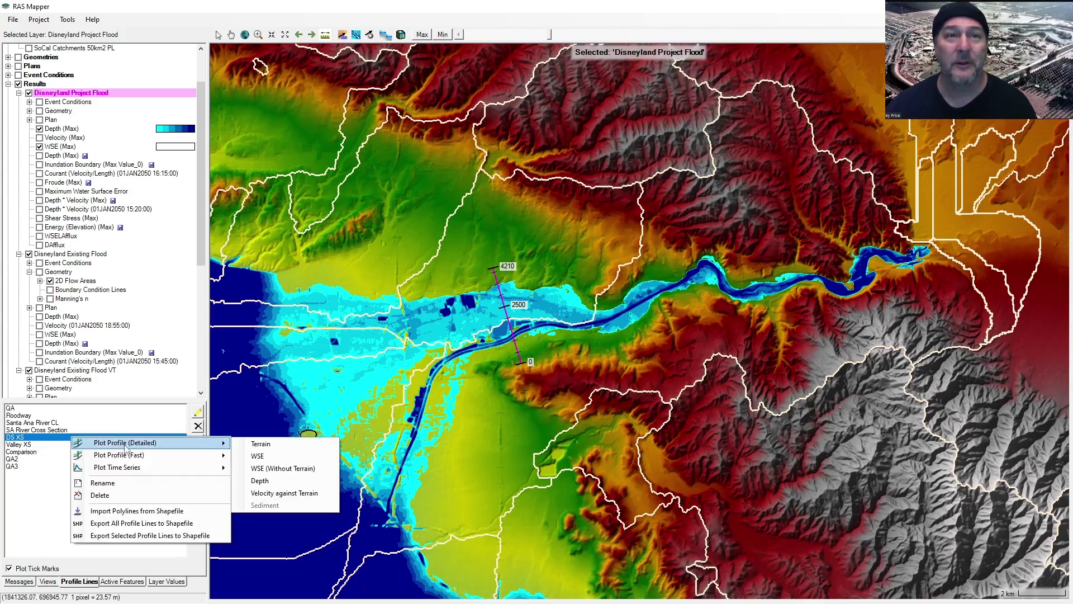
pyautogui.click(258, 456)
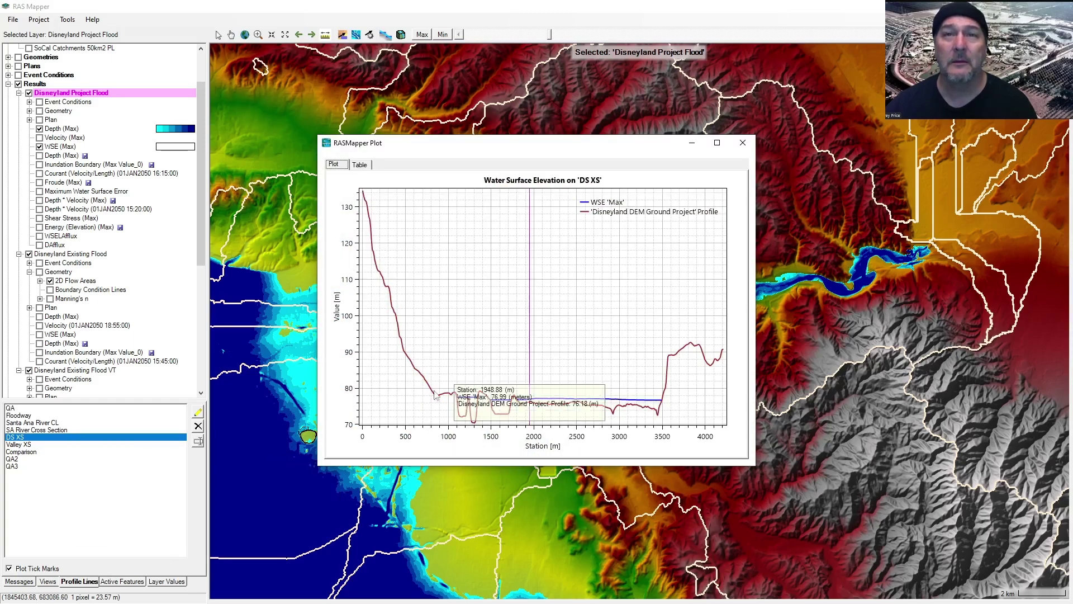
pyautogui.moveTo(398, 334); pyautogui.dragTo(729, 417)
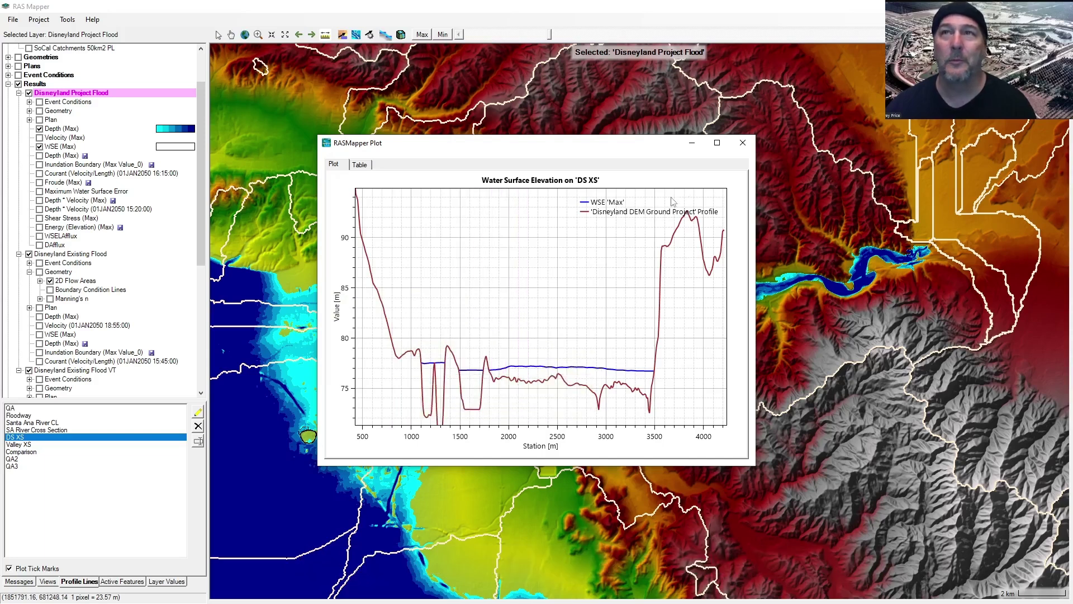
pyautogui.click(743, 143)
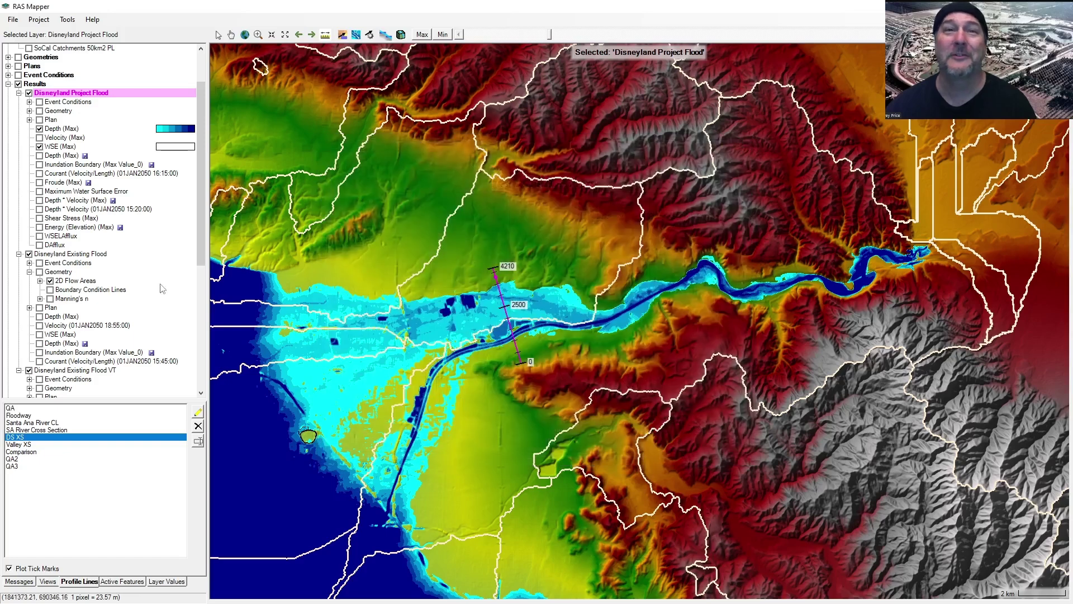
# Step: Turn on contours for the Disneyland Project Flood WSE (Max) layer and give the contour lines a light colour
pyautogui.scroll(-2, 204, 254)
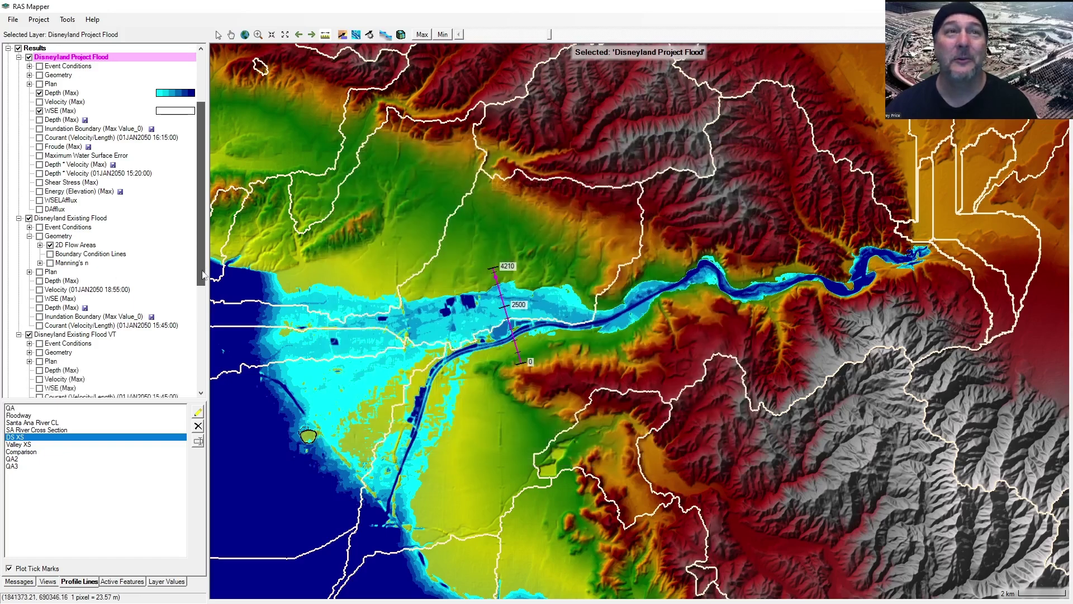
pyautogui.scroll(2, 204, 254)
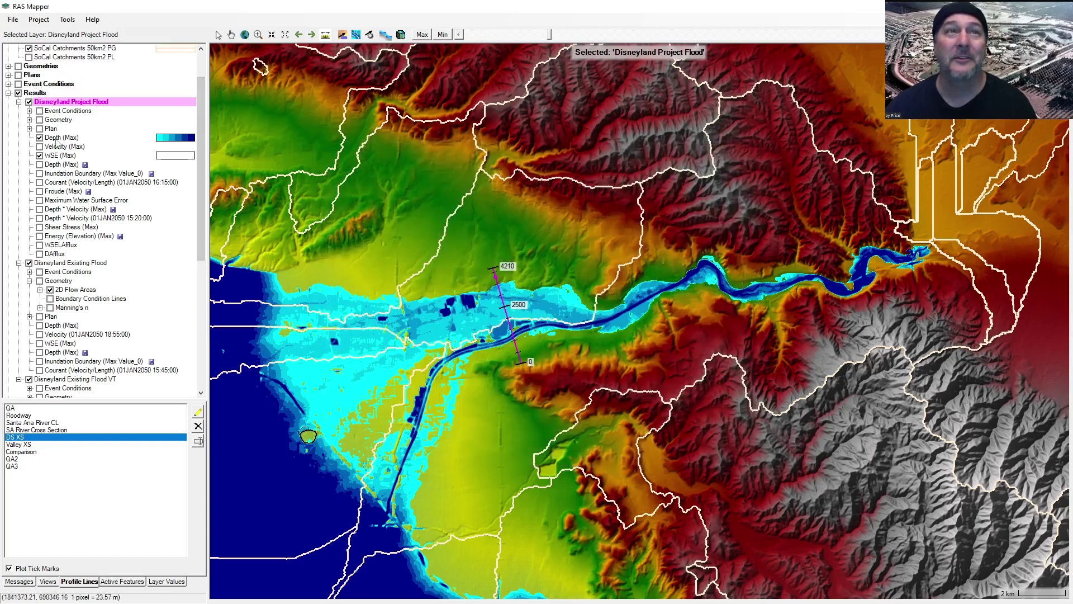
pyautogui.click(57, 156)
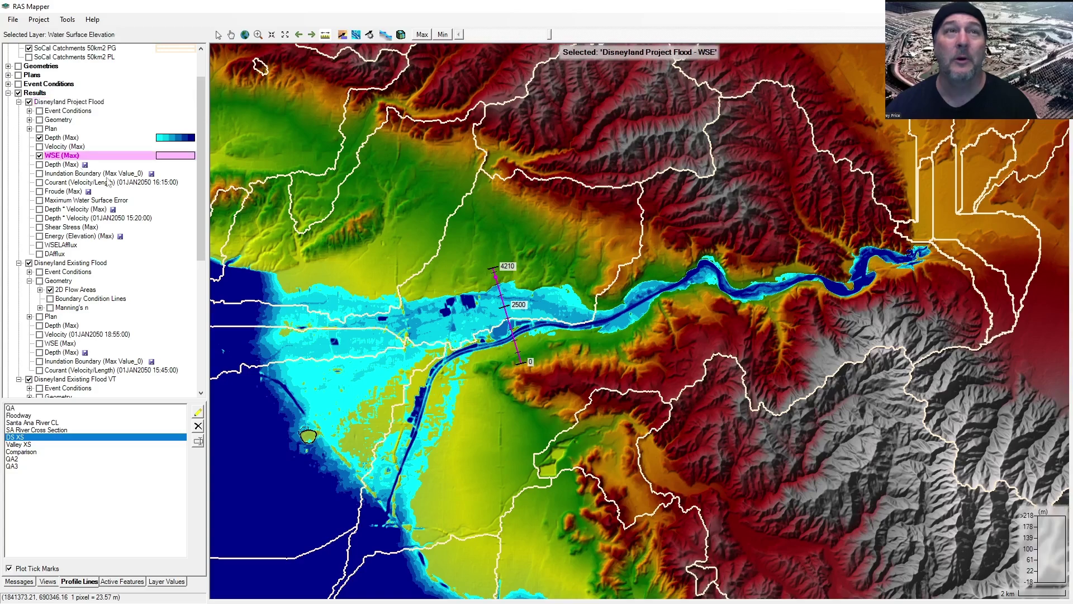
pyautogui.moveTo(246, 441); pyautogui.dragTo(358, 364)
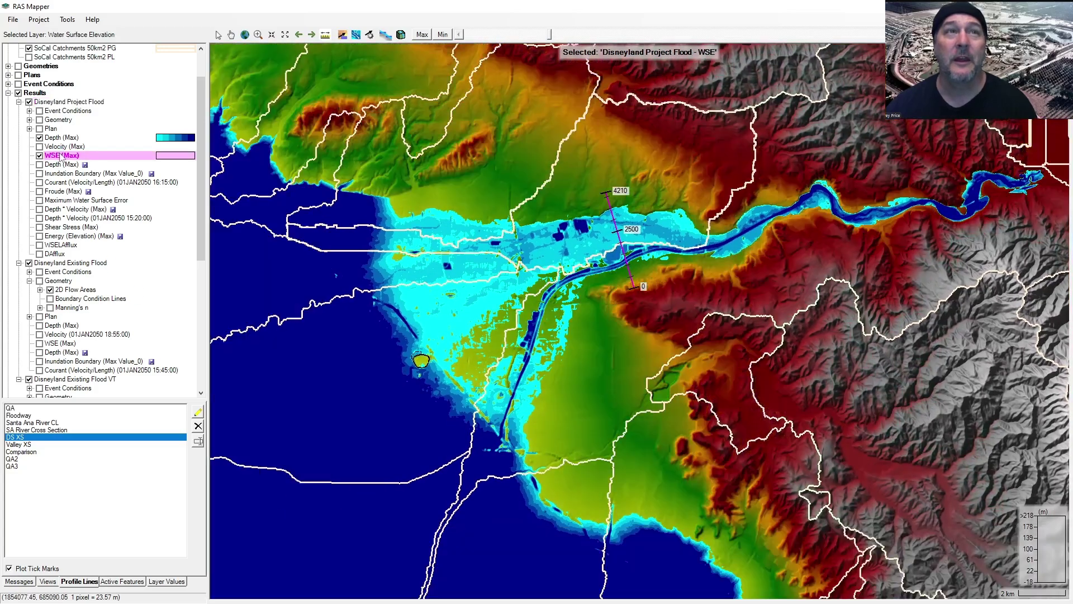
pyautogui.doubleClick(62, 156)
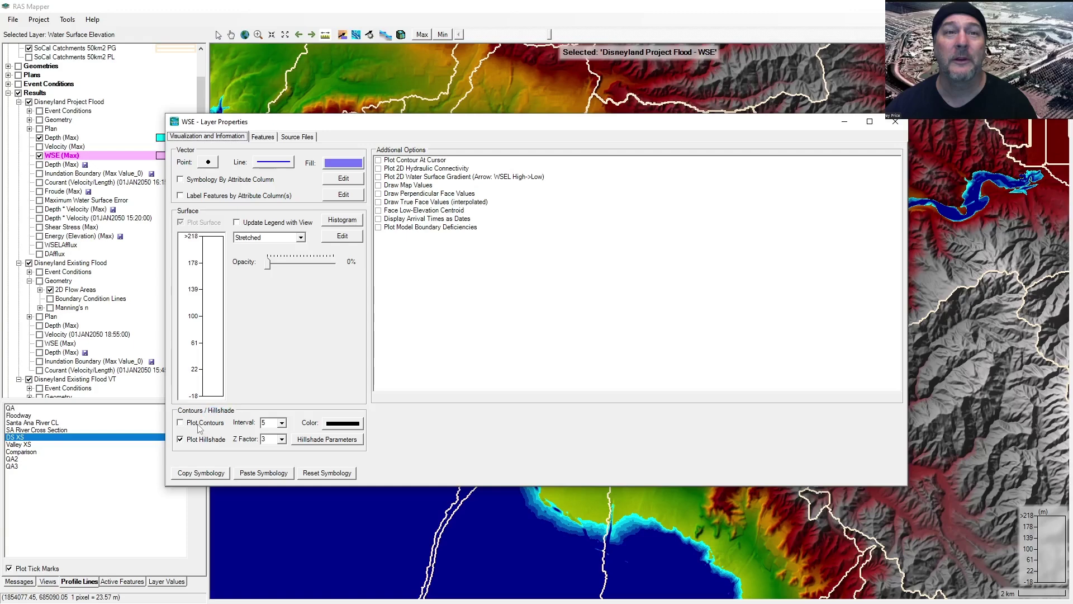
pyautogui.click(349, 425)
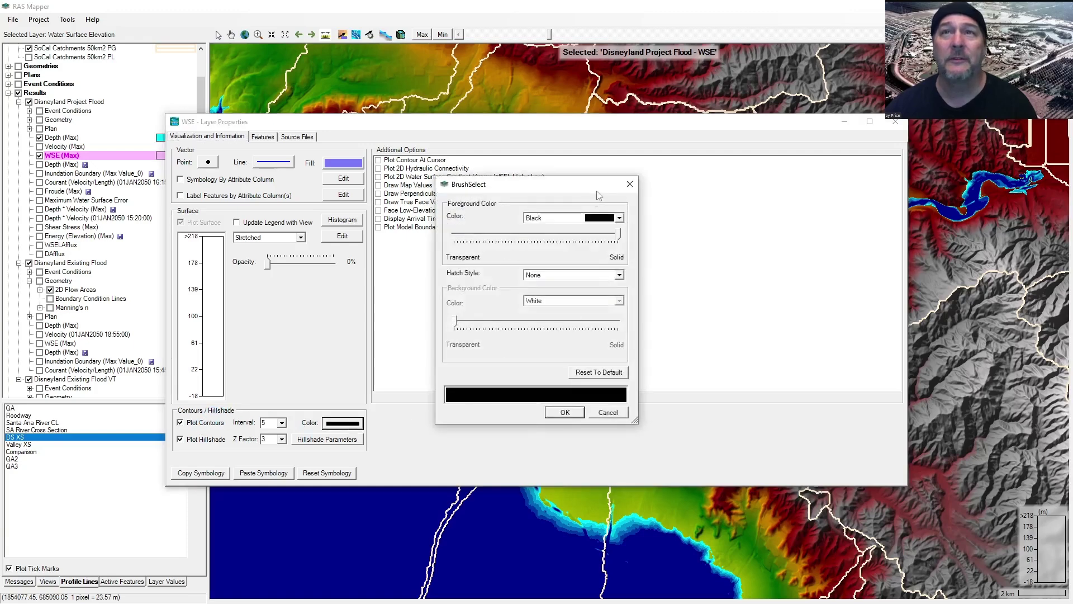
pyautogui.click(619, 218)
pyautogui.click(559, 234)
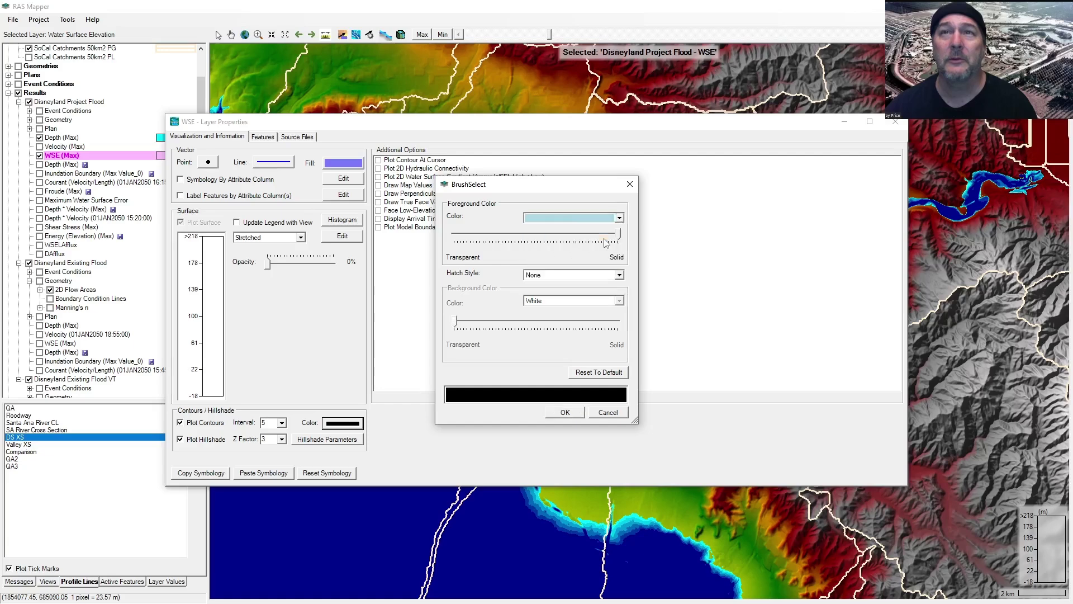
pyautogui.click(565, 412)
# Step: Hide the project flood's Depth (Max) layer and the SoCal Catchments 50km2 PG layer, and examine the WSE contours across the floodplain
pyautogui.click(39, 137)
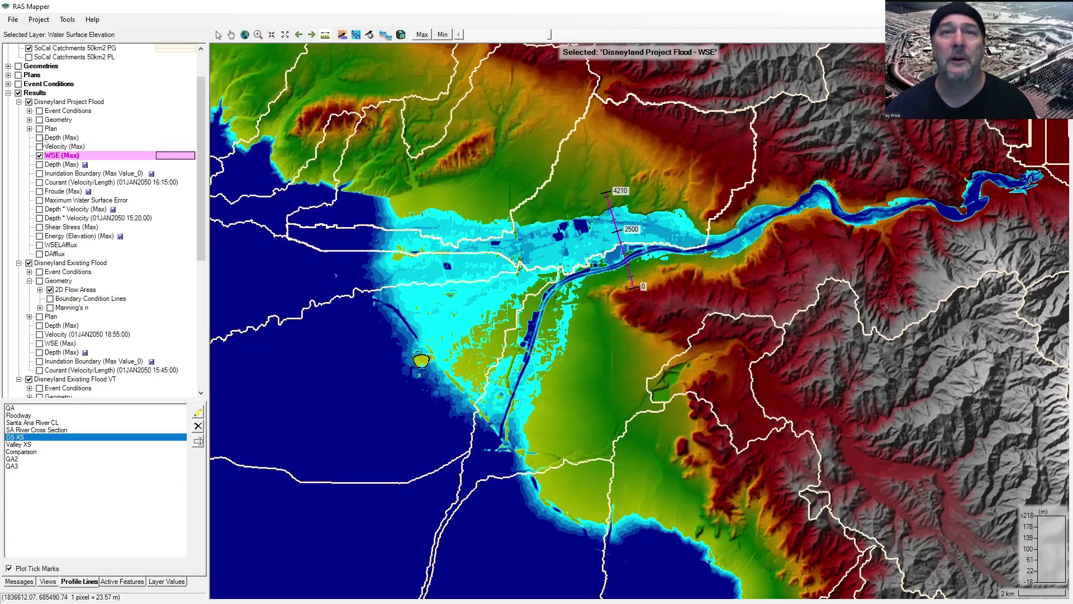
pyautogui.moveTo(378, 378); pyautogui.dragTo(533, 340)
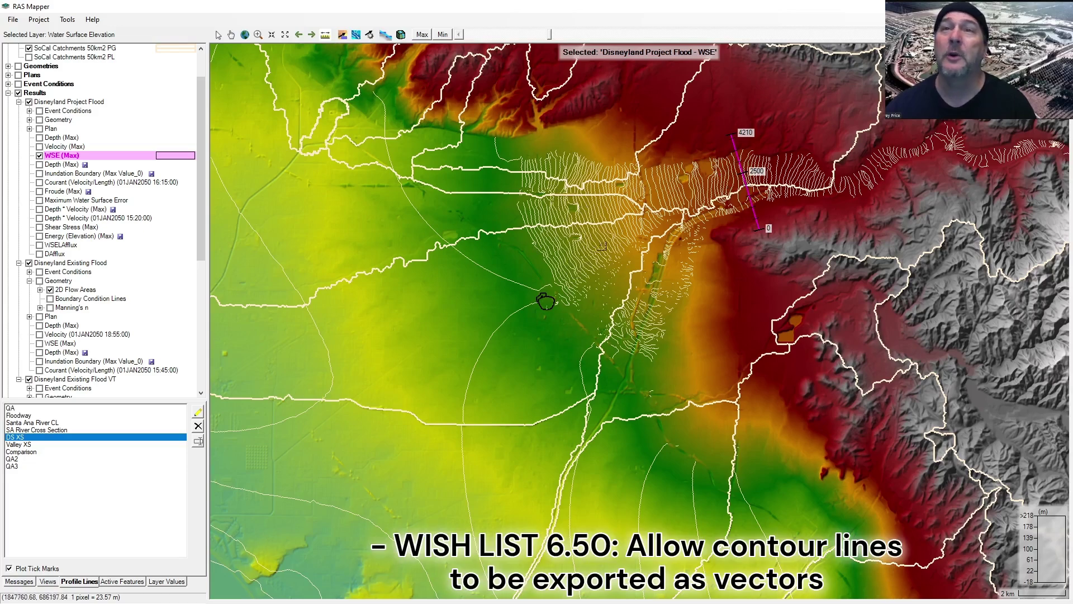
pyautogui.scroll(5, 588, 264)
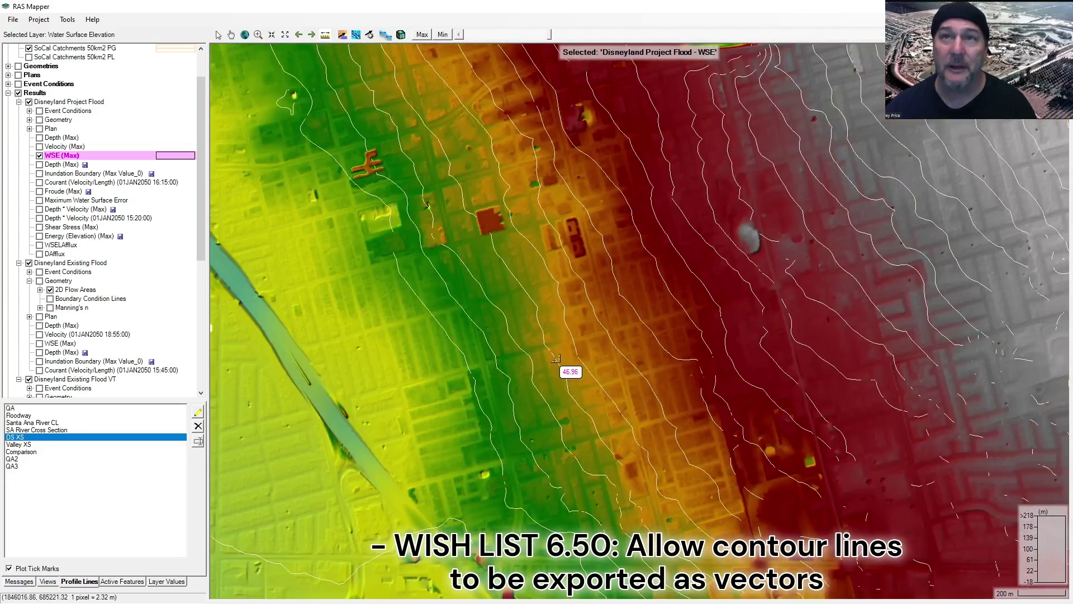
pyautogui.scroll(-5, 550, 351)
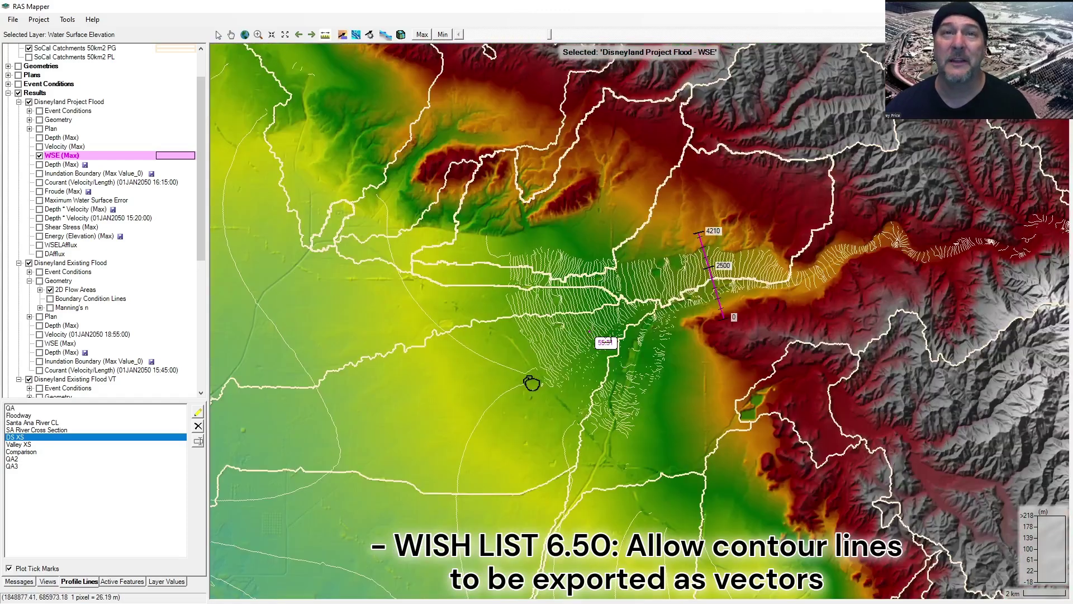
pyautogui.moveTo(532, 379); pyautogui.dragTo(491, 247)
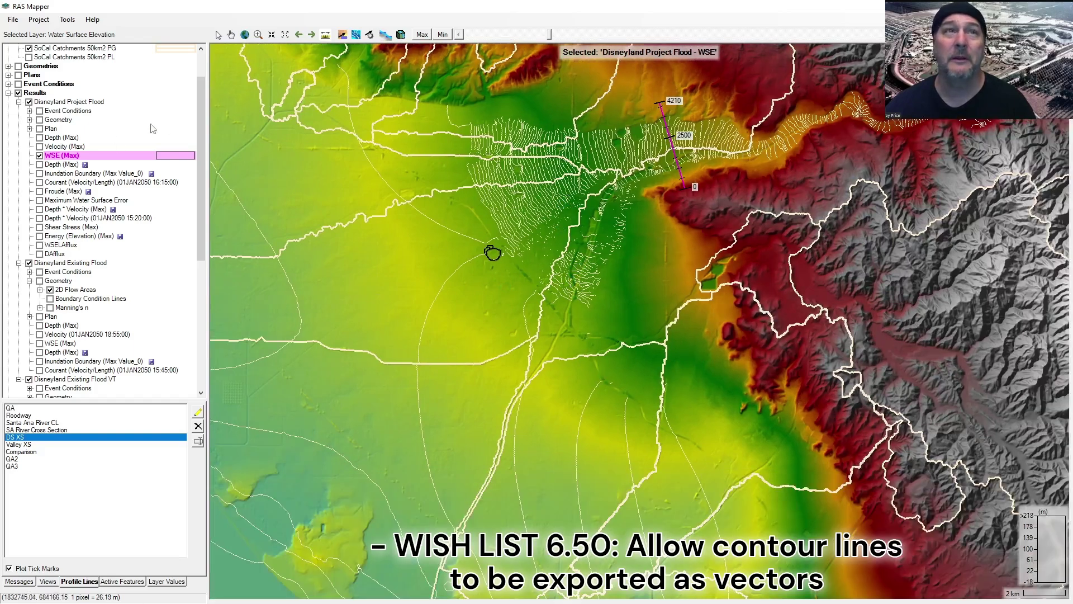
pyautogui.scroll(2, 164, 58)
pyautogui.click(28, 93)
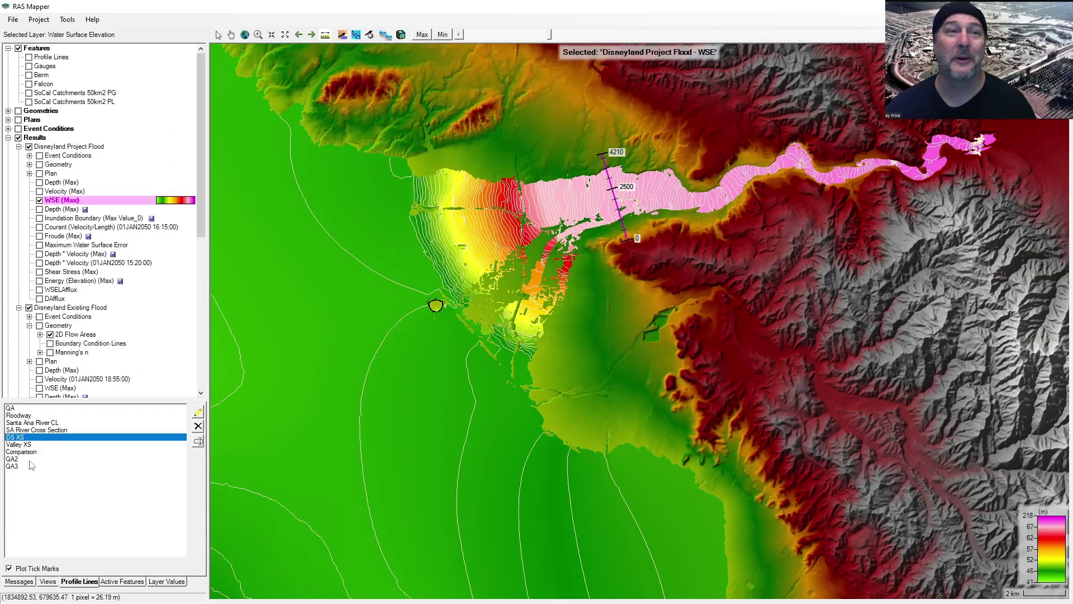
# Step: Plot the flow time series along the DS XS profile line and move the plot window clear of the upper floodplain
pyautogui.rightClick(50, 443)
pyautogui.moveTo(148, 474)
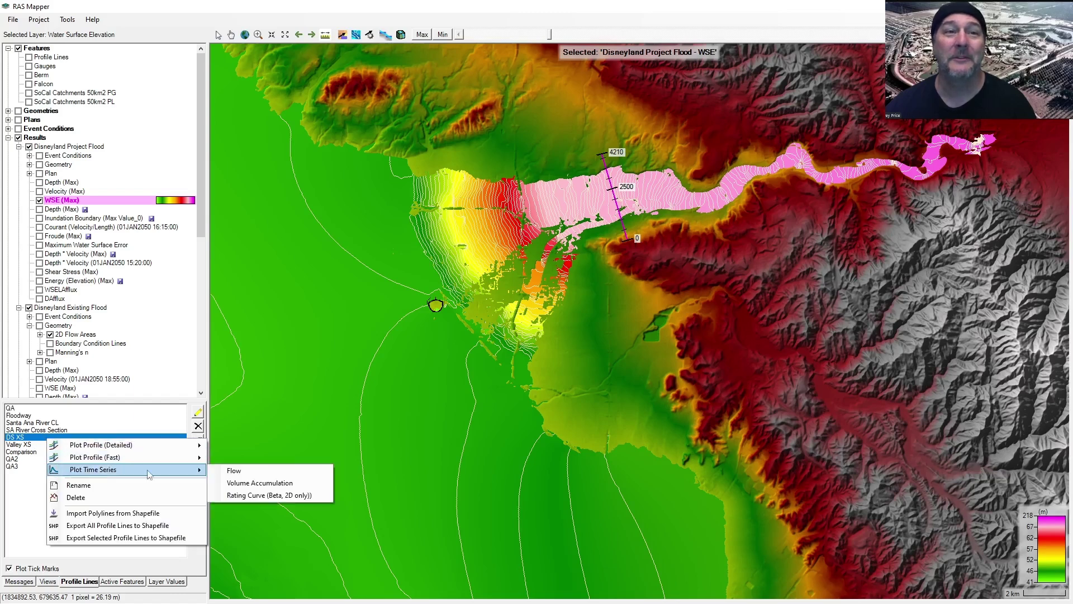
pyautogui.click(251, 466)
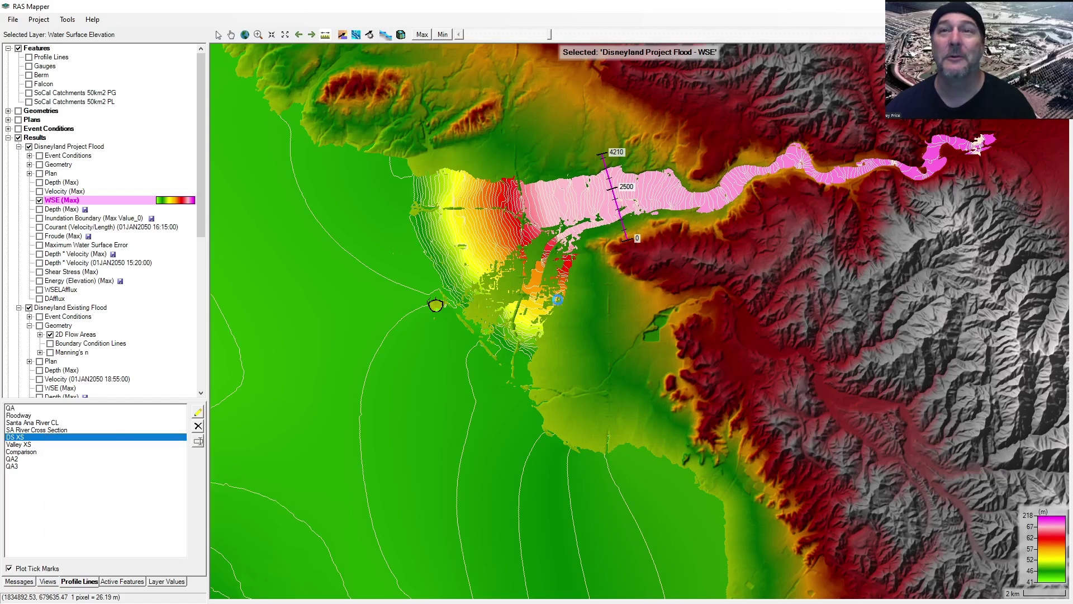
pyautogui.moveTo(447, 136); pyautogui.dragTo(706, 245)
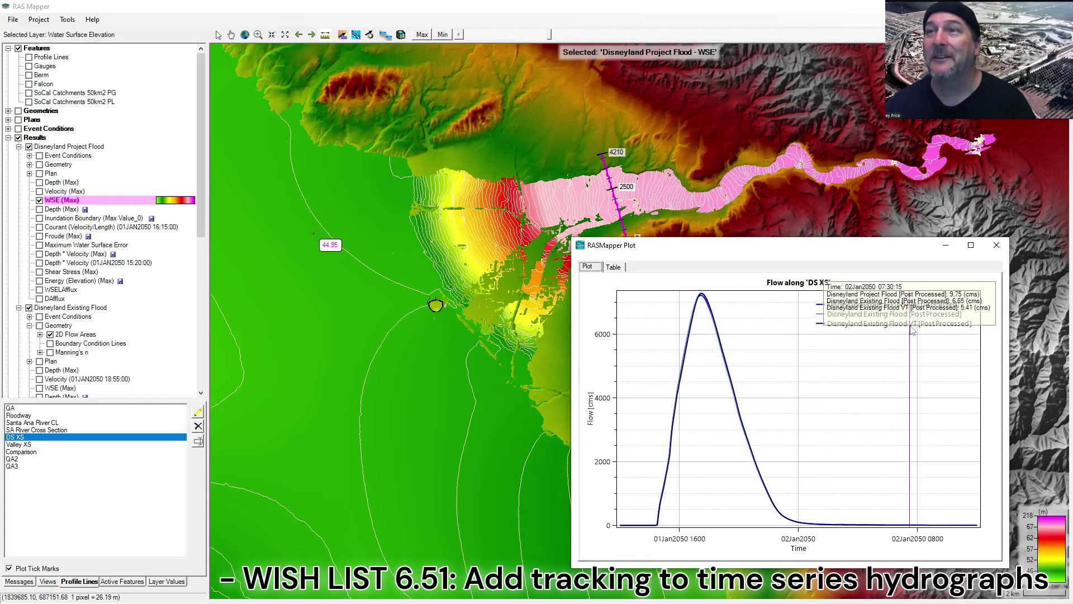
# Step: Display the project flood's Depth layer instead of WSE at 01JAN2050 17:00:00, and close the flow plot
pyautogui.click(39, 200)
pyautogui.click(39, 182)
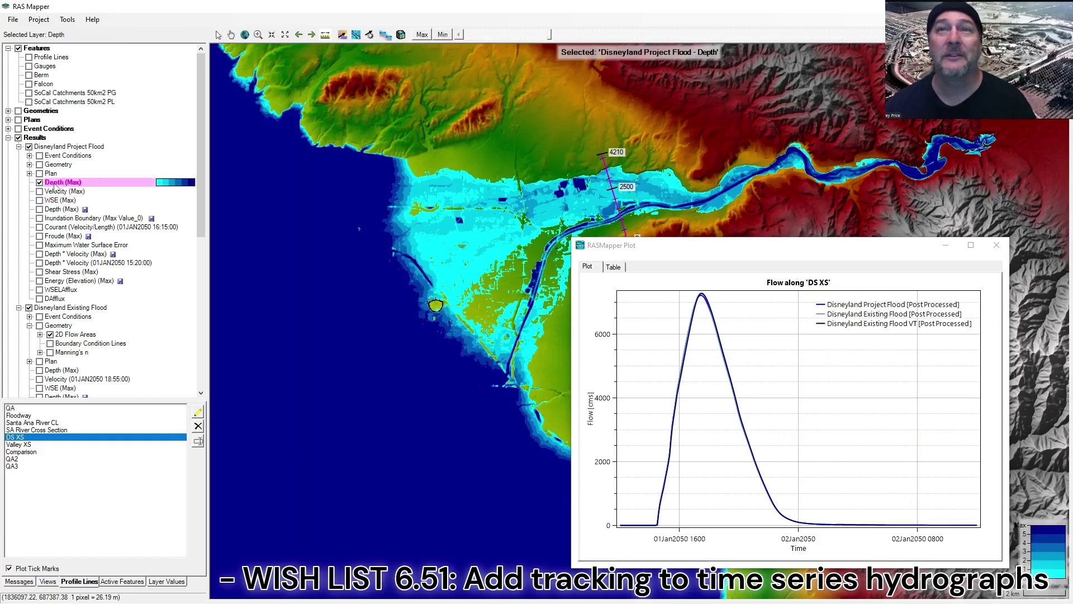
pyautogui.moveTo(550, 35); pyautogui.dragTo(578, 48)
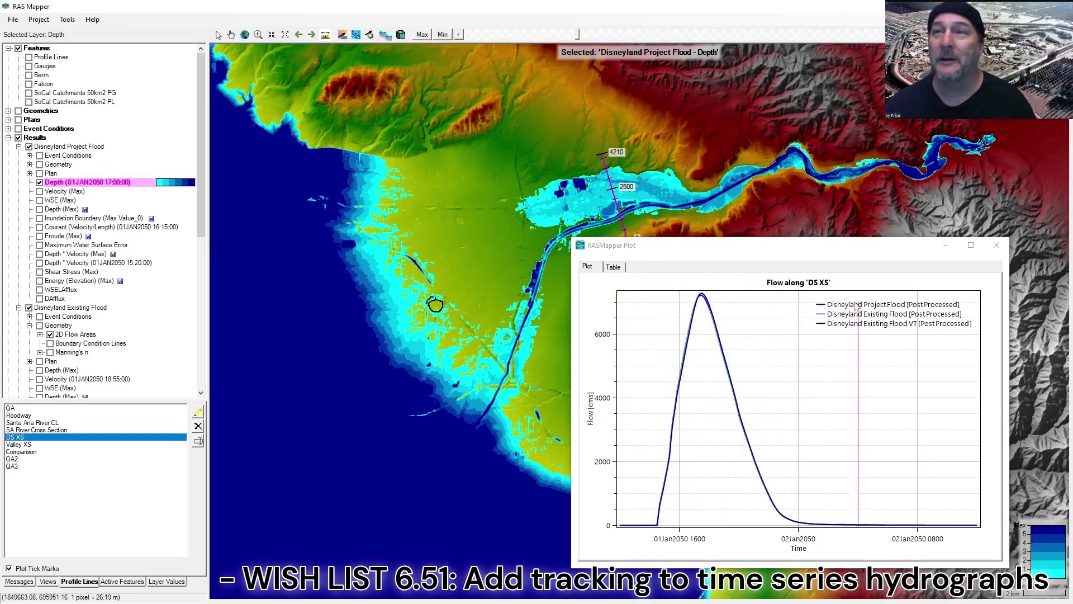
pyautogui.click(997, 244)
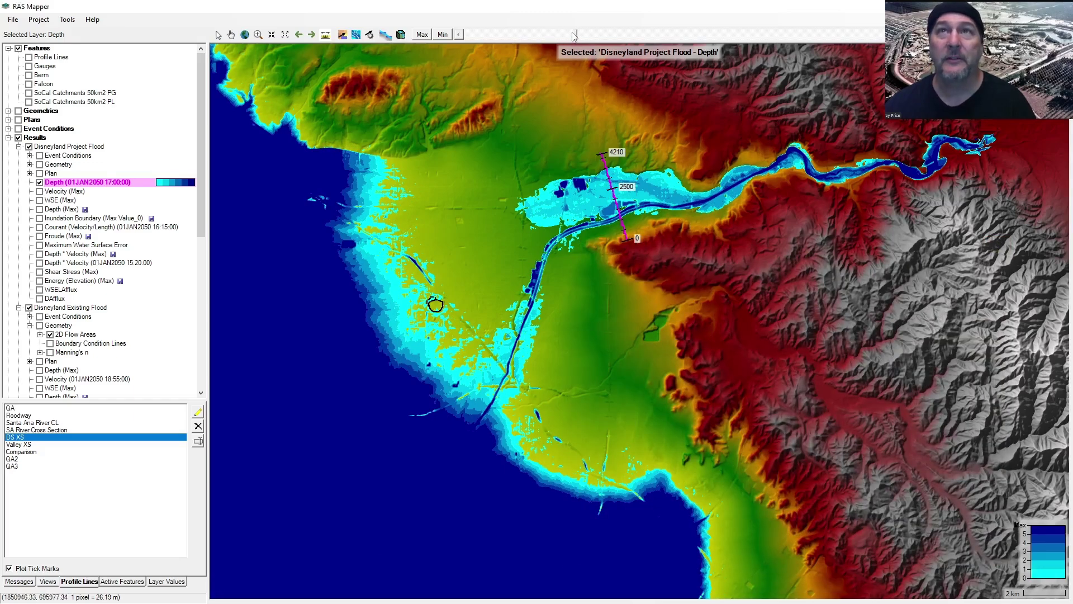
# Step: Compare the project flood's Depth layer at different time steps and leave it at 01JAN2050 16:50:00
pyautogui.click(566, 35)
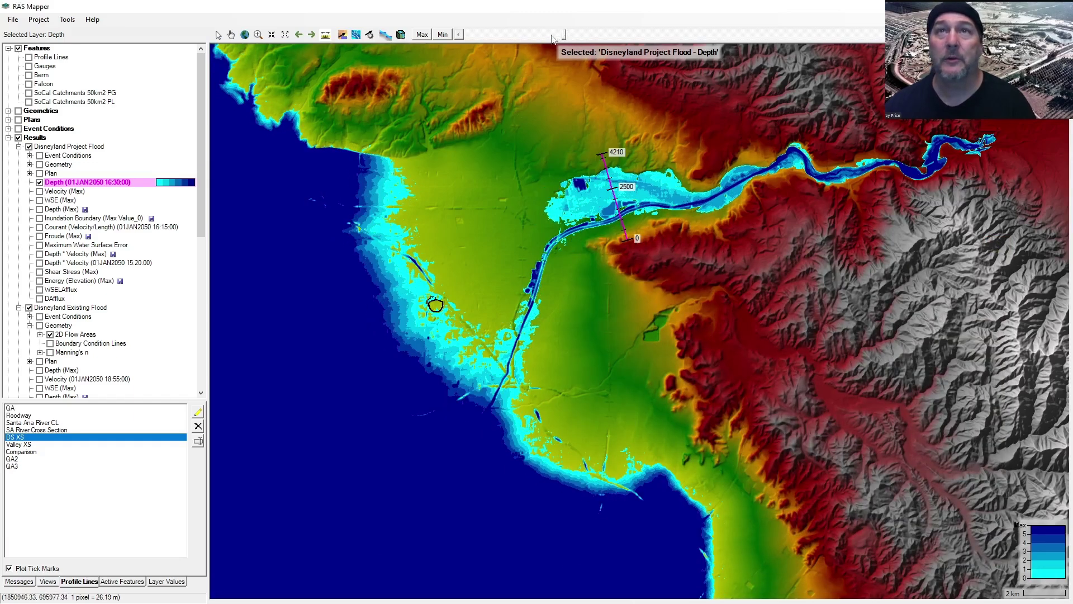
pyautogui.click(595, 36)
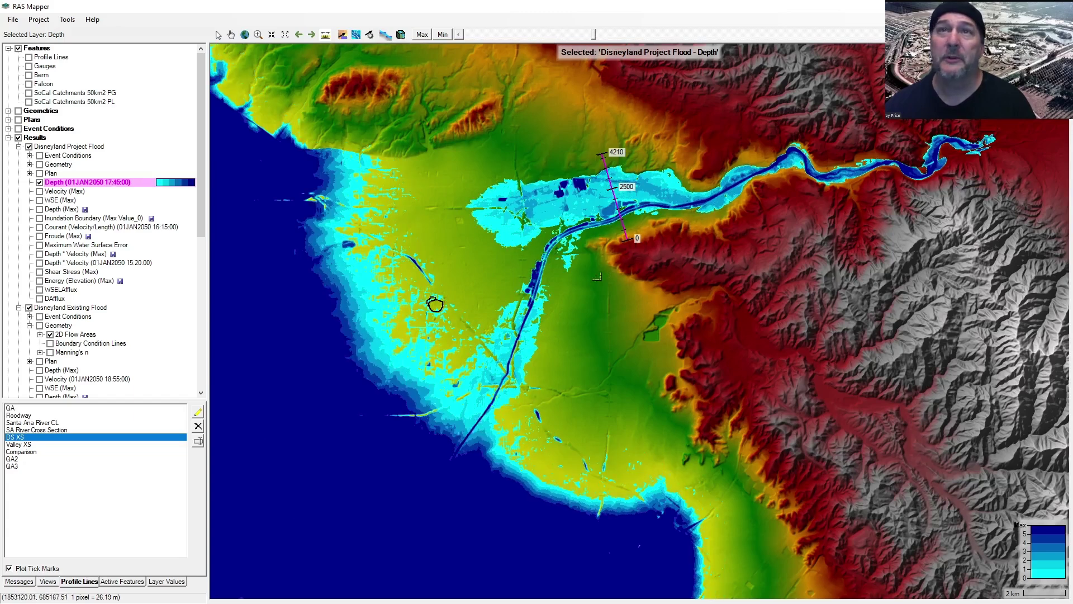
pyautogui.moveTo(594, 38)
pyautogui.mouseDown()
pyautogui.moveTo(609, 39)
pyautogui.moveTo(543, 36)
pyautogui.moveTo(627, 40)
pyautogui.moveTo(574, 35)
pyautogui.mouseUp()
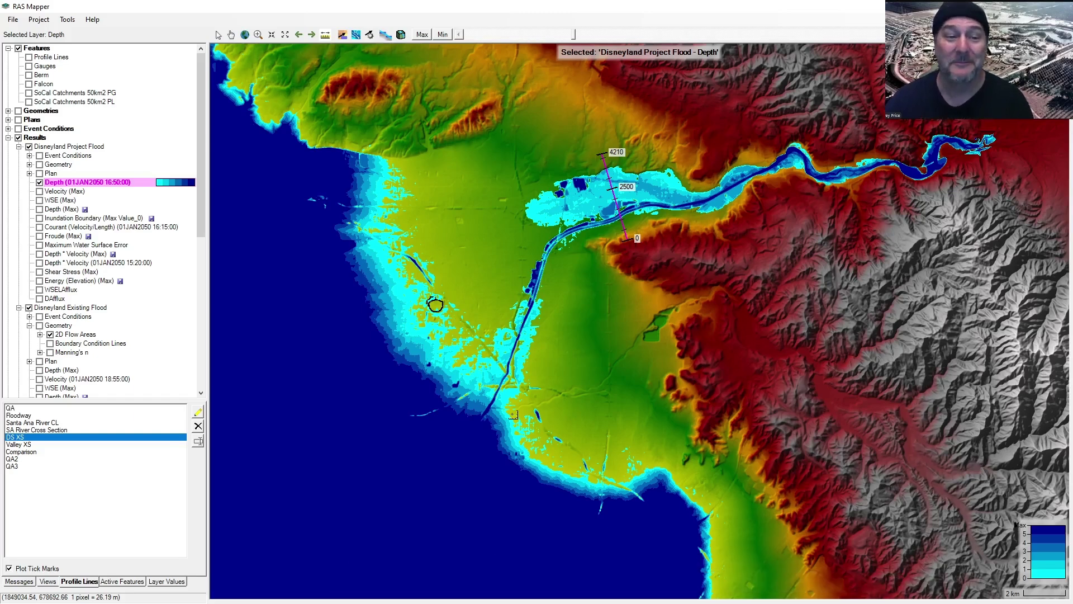
# Step: Examine the available operations for the Disneyland Project Flood results and the terrain data download sources for the Terrains group
pyautogui.rightClick(89, 147)
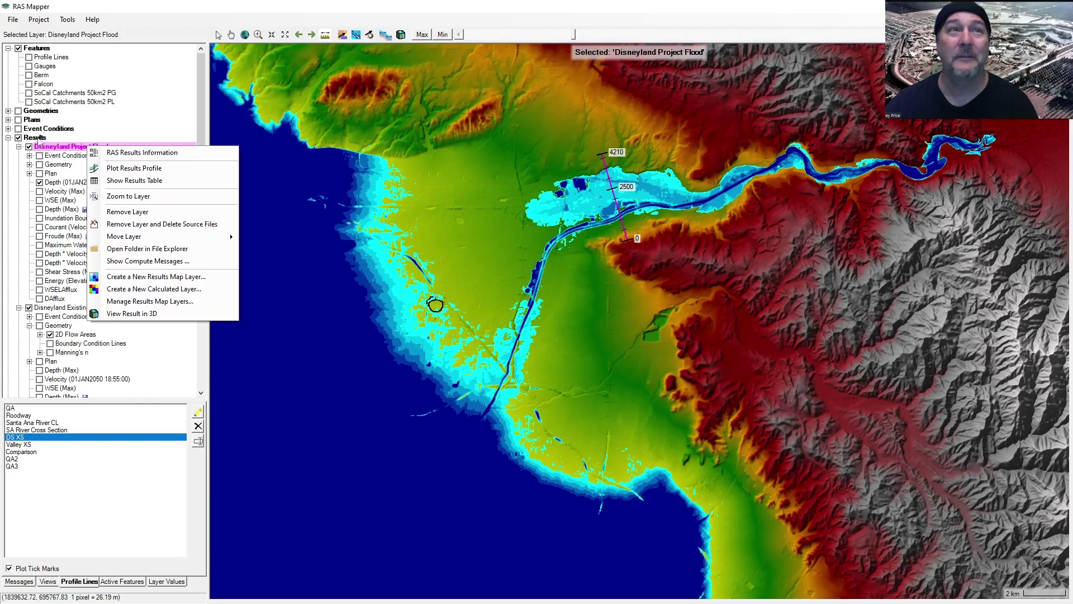
pyautogui.scroll(-10, 42, 148)
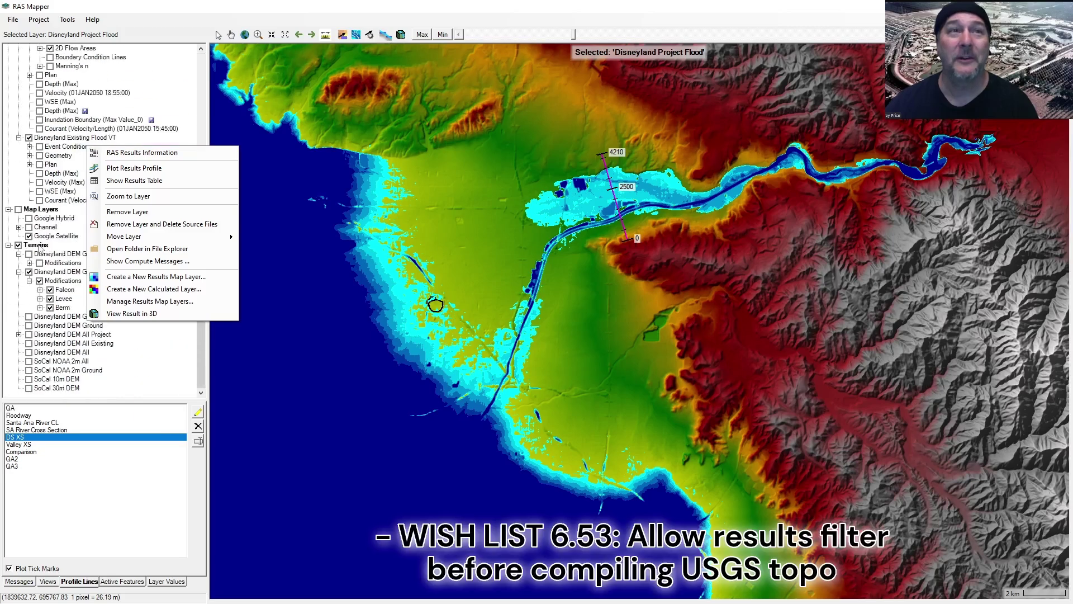
pyautogui.rightClick(39, 247)
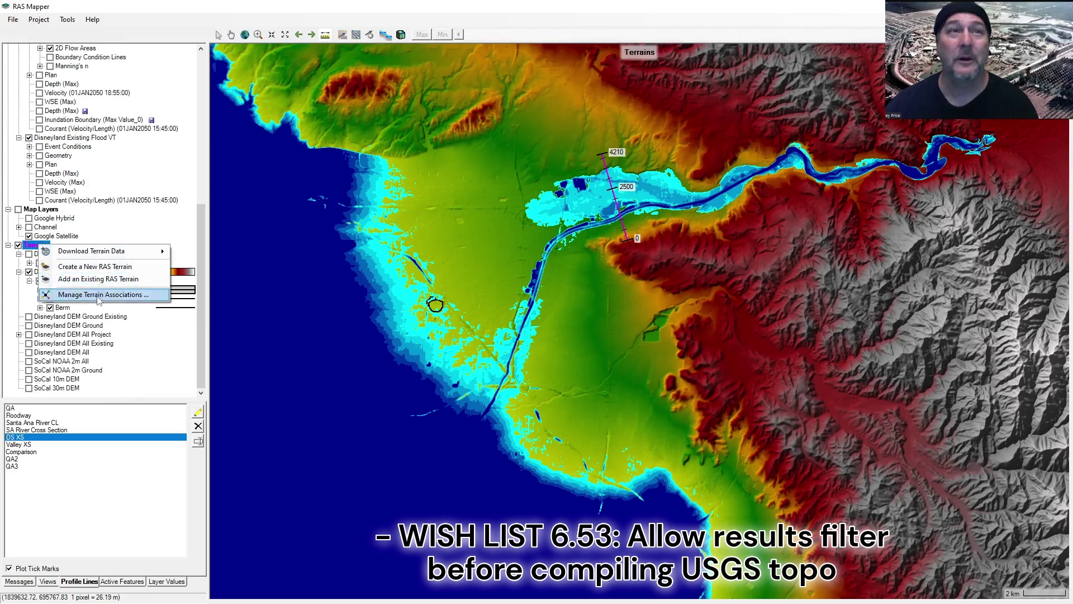
pyautogui.moveTo(107, 254)
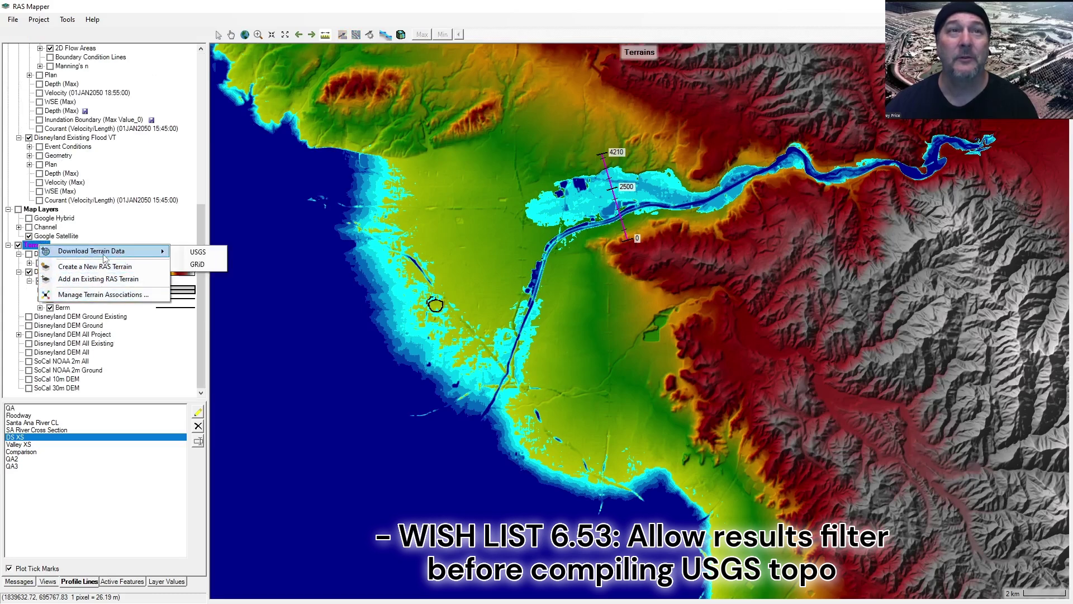
pyautogui.click(175, 23)
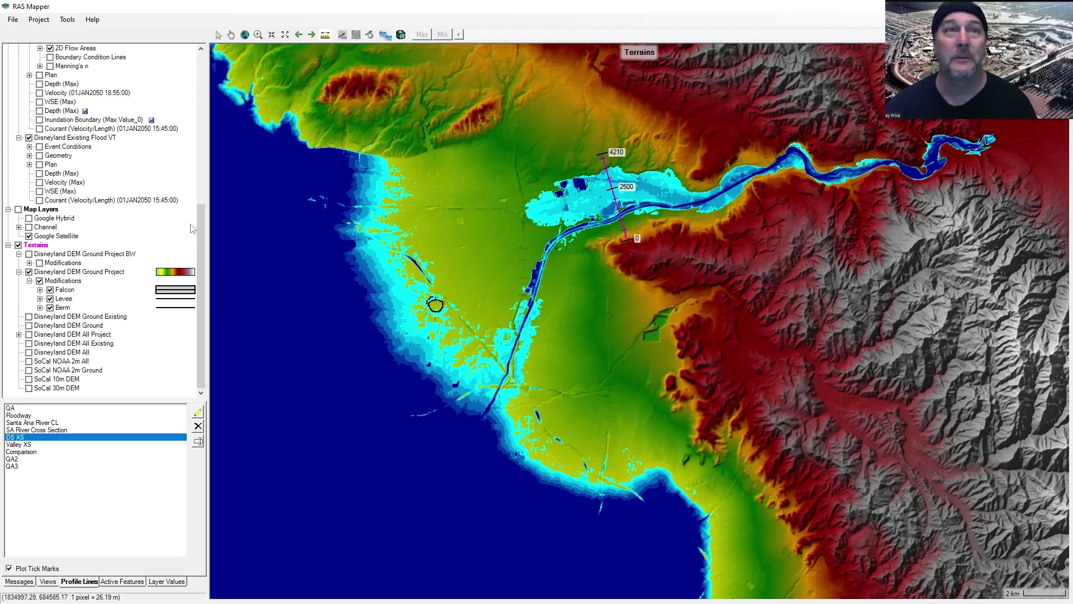
# Step: Show the Geometries group over the flood results and examine the 2D flow area's full perimeter and its mesh along the flooded coast
pyautogui.moveTo(202, 243); pyautogui.dragTo(204, 125)
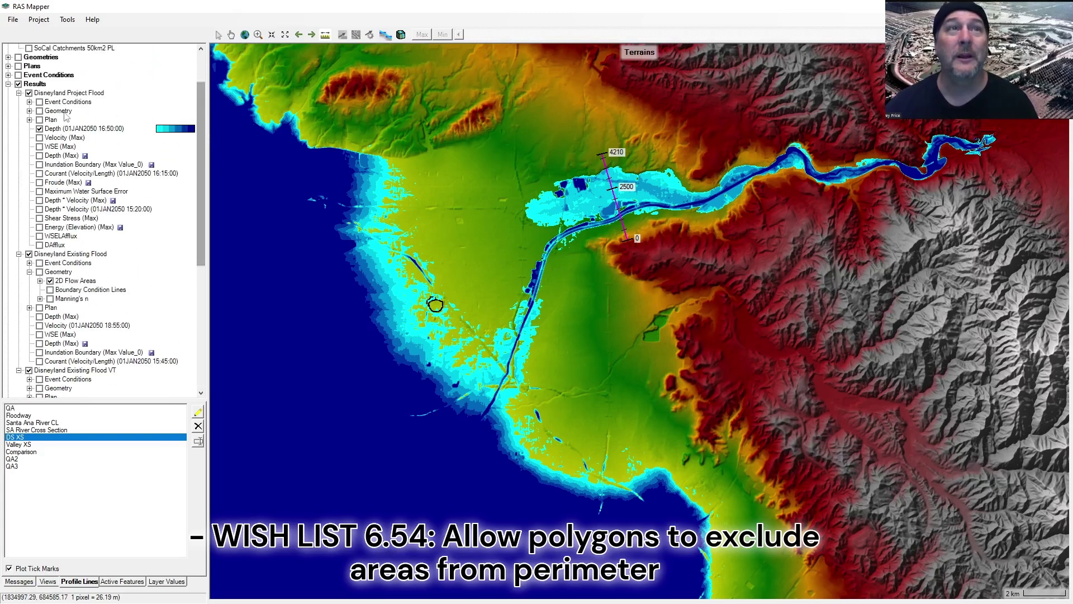
pyautogui.click(9, 57)
pyautogui.click(18, 57)
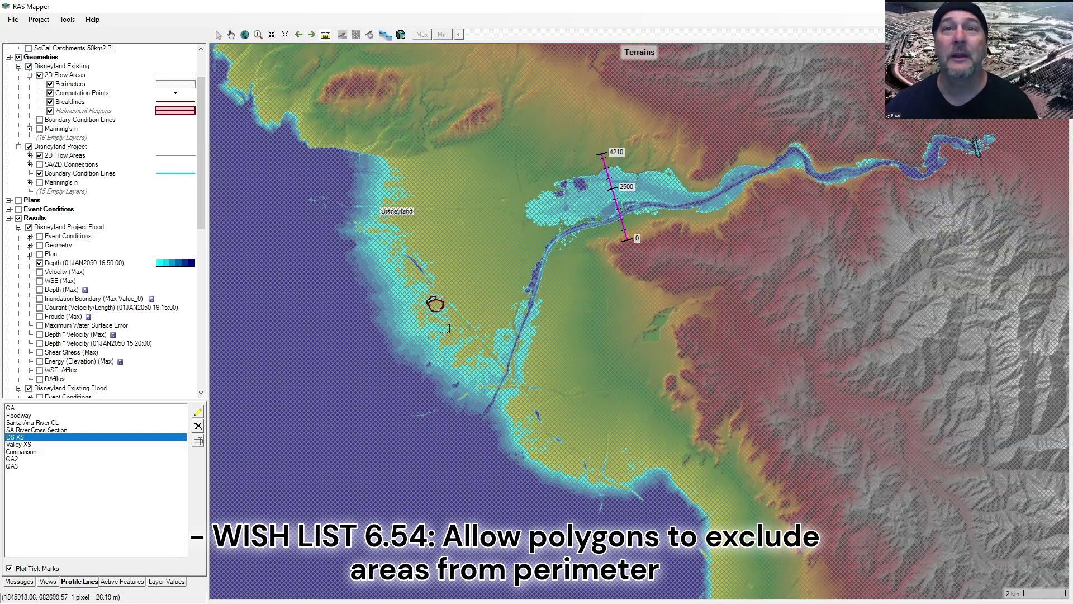
pyautogui.scroll(-5, 445, 328)
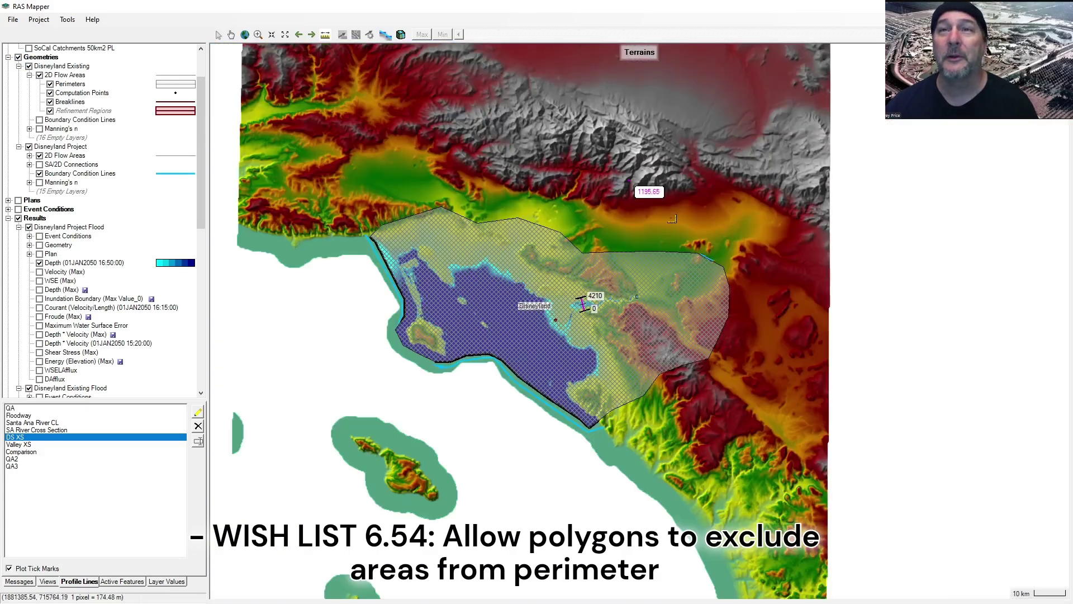
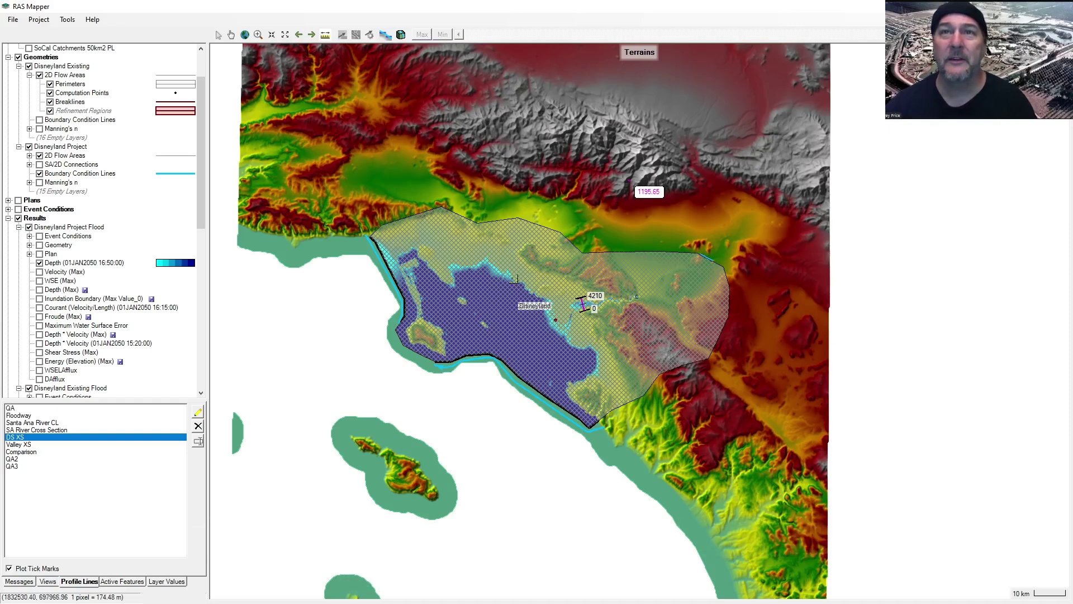
pyautogui.scroll(2, 509, 283)
pyautogui.scroll(2, 509, 281)
pyautogui.scroll(2, 557, 269)
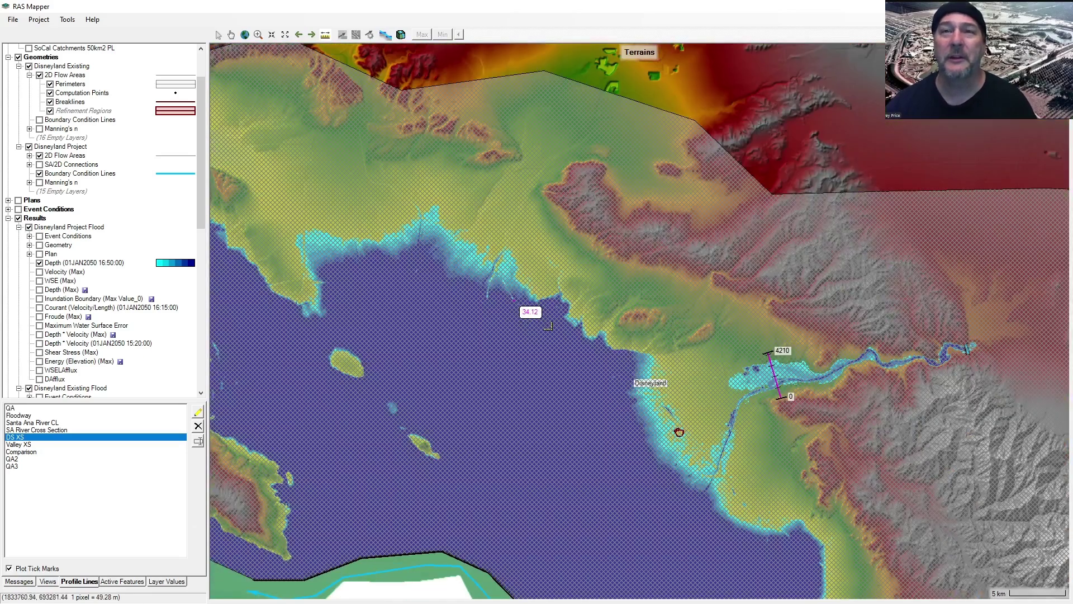
pyautogui.scroll(3, 556, 276)
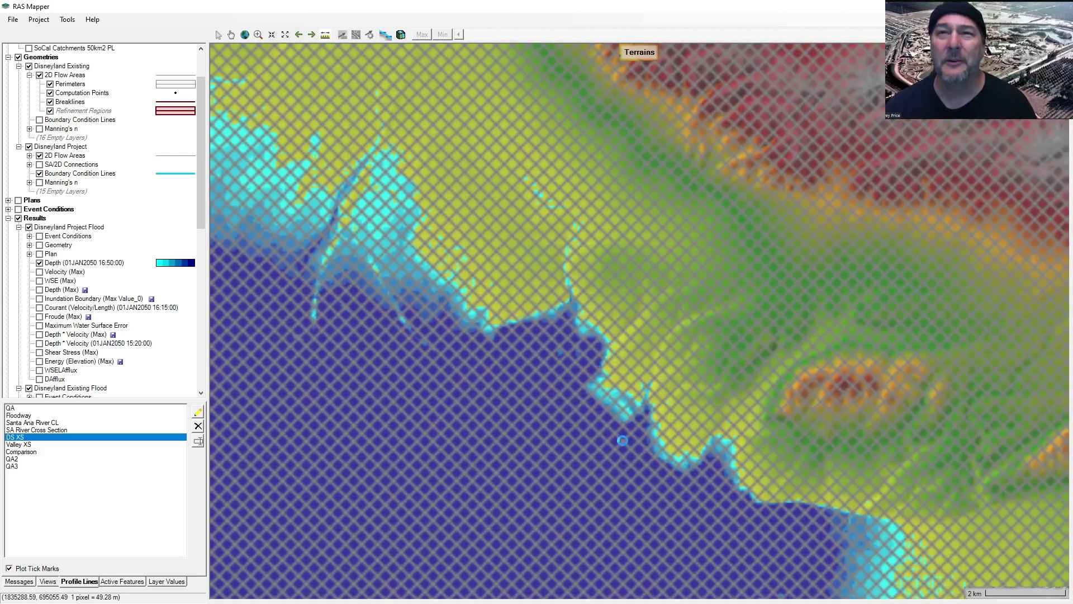
pyautogui.scroll(2, 528, 302)
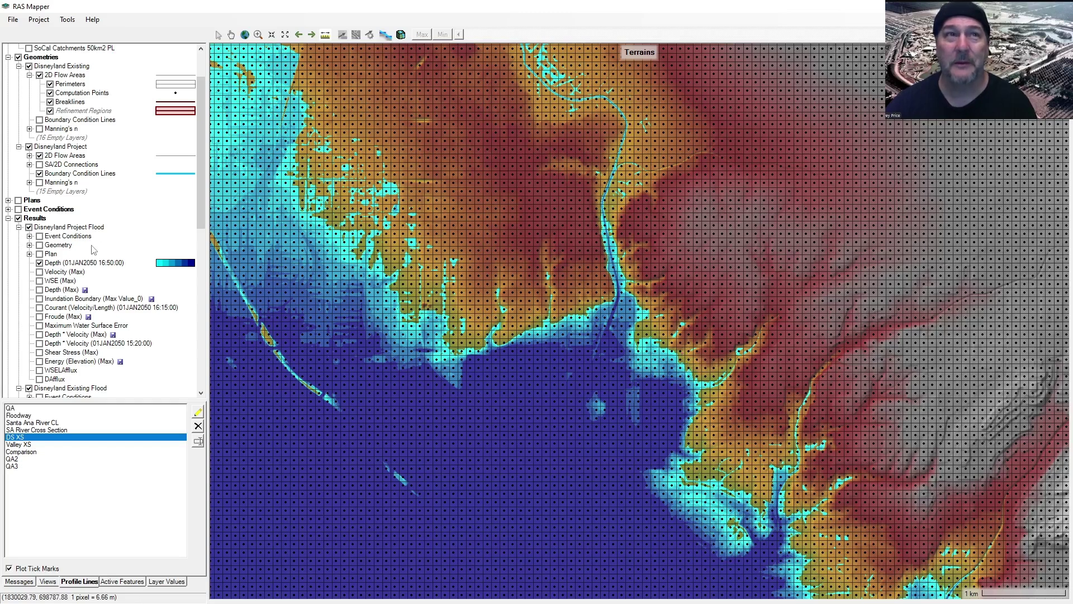
# Step: Hide the Geometries group and turn off the project flood's Depth layer to inspect the terrain beneath it
pyautogui.click(69, 264)
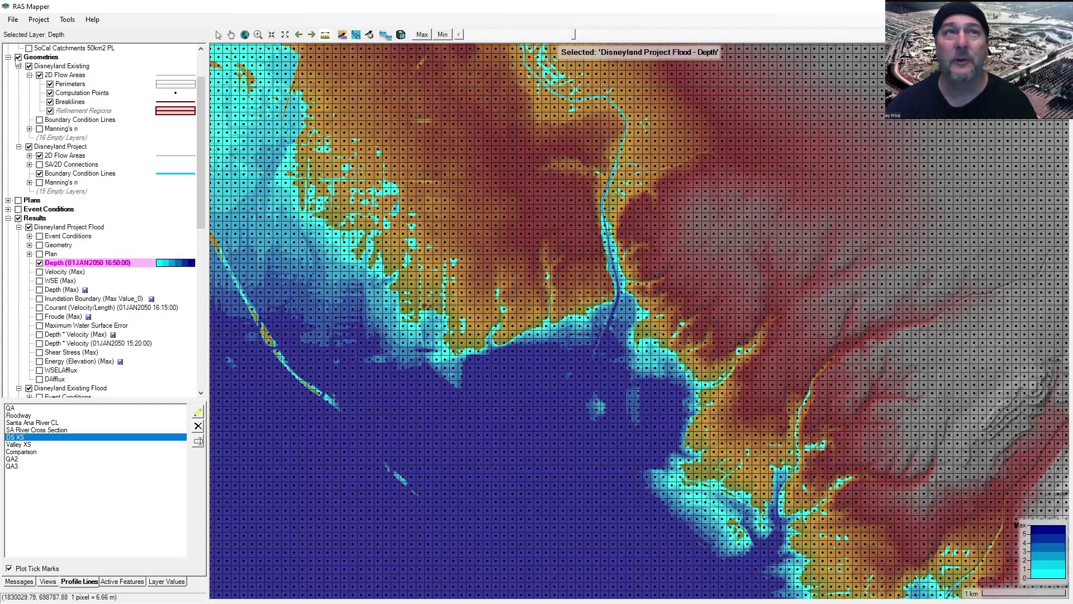
pyautogui.click(18, 57)
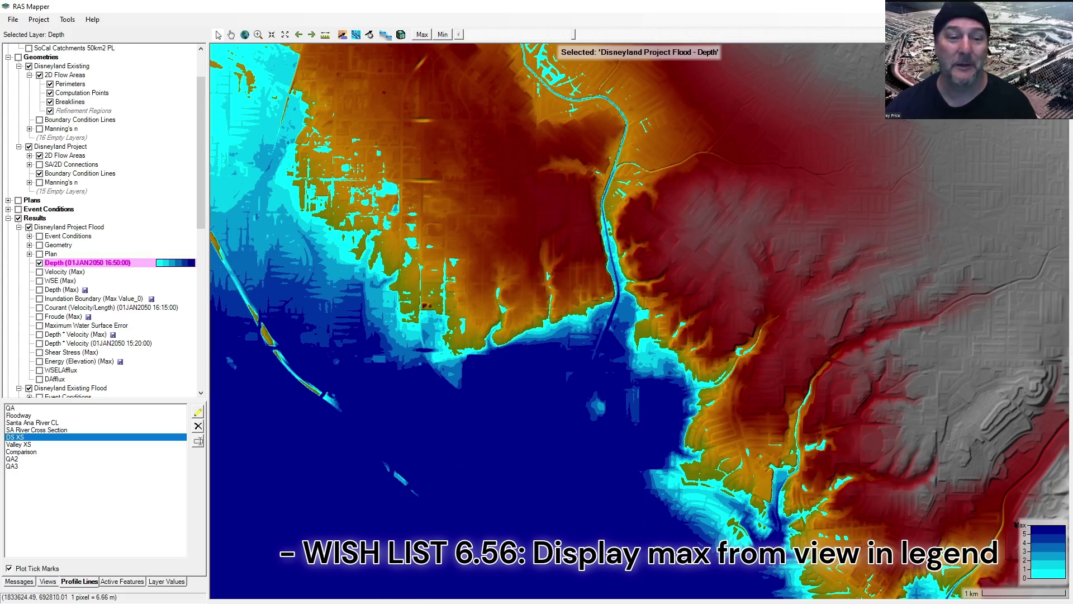
pyautogui.click(40, 263)
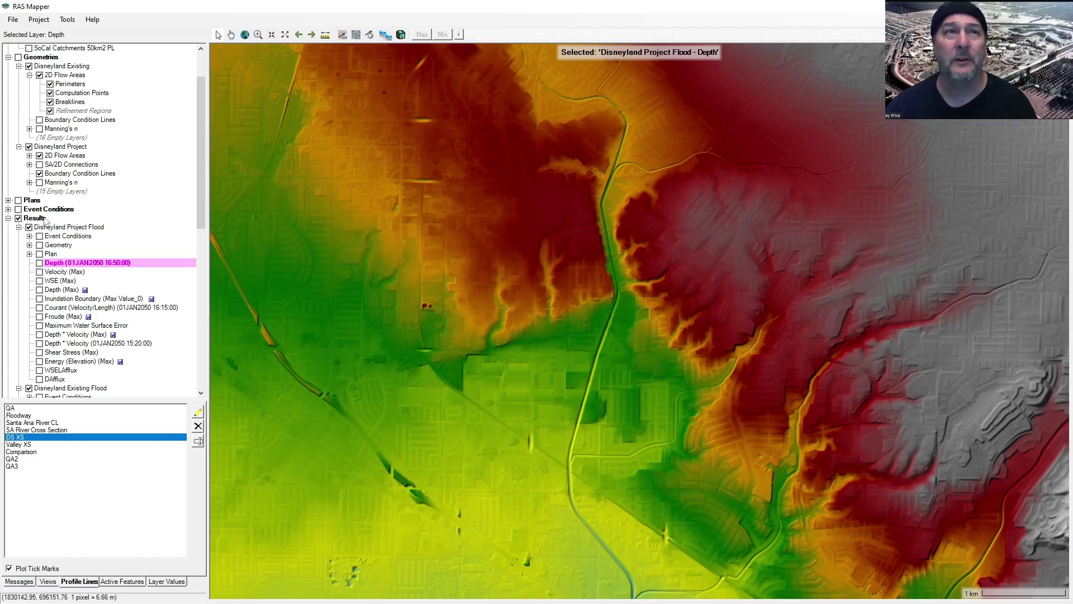
# Step: Select the Refinement Regions layer of the Disneyland Existing geometry
pyautogui.scroll(2, 49, 231)
pyautogui.click(63, 164)
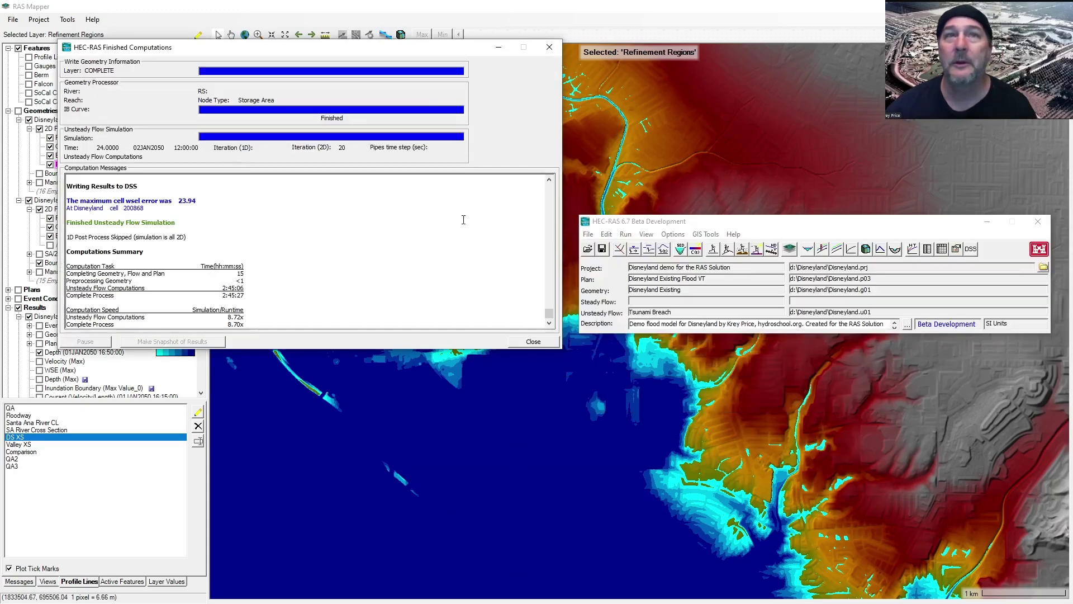
# Step: Review the finished unsteady flow run's computation messages back to the input summary and iteration log, and close the computations window
pyautogui.click(534, 342)
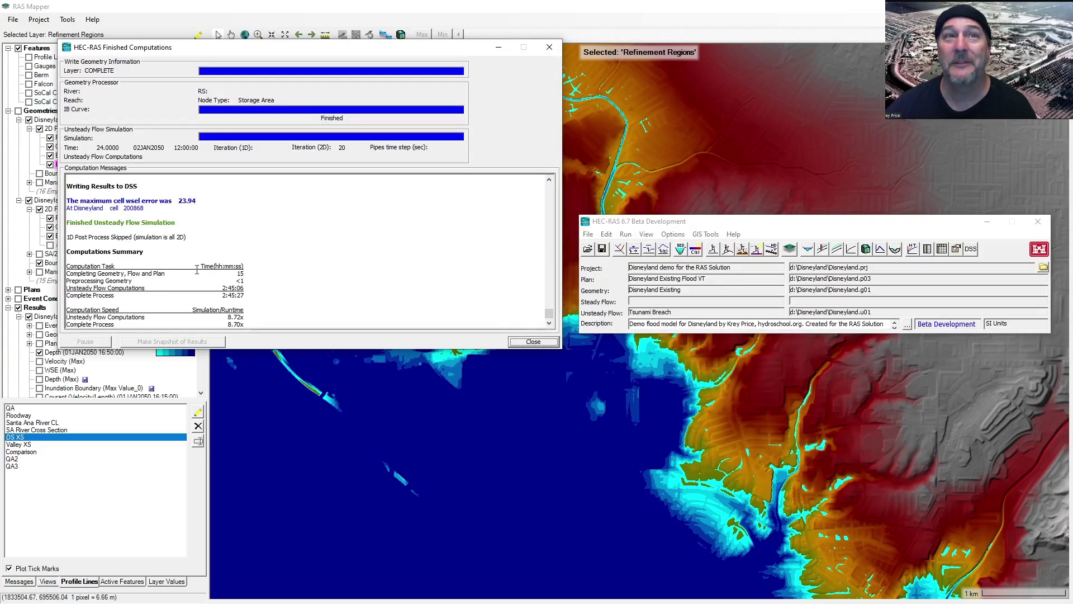
pyautogui.moveTo(549, 314); pyautogui.dragTo(561, 189)
pyautogui.scroll(-1, 342, 256)
pyautogui.scroll(-6, 342, 256)
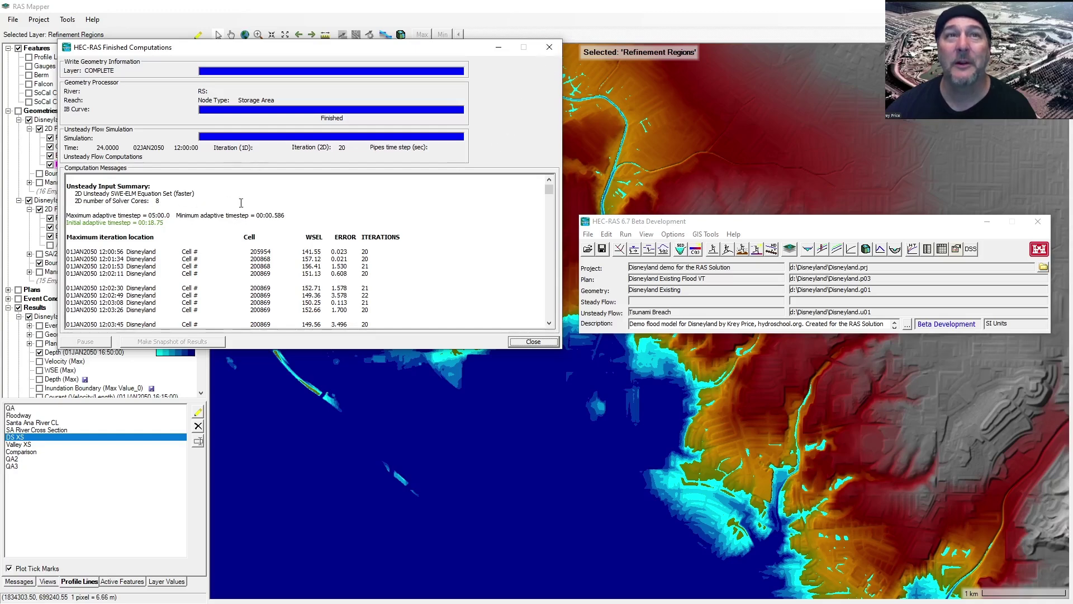
pyautogui.click(549, 47)
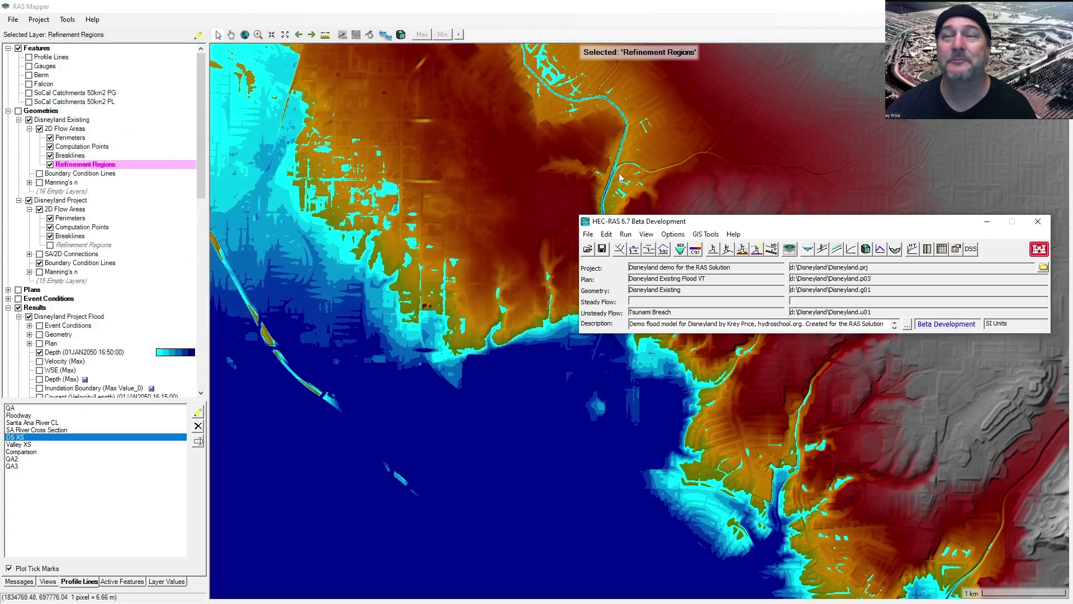
# Step: Turn on the WSE (Max) layers for both the Disneyland Existing Flood VT and Disneyland Existing Flood results
pyautogui.moveTo(203, 186); pyautogui.dragTo(210, 316)
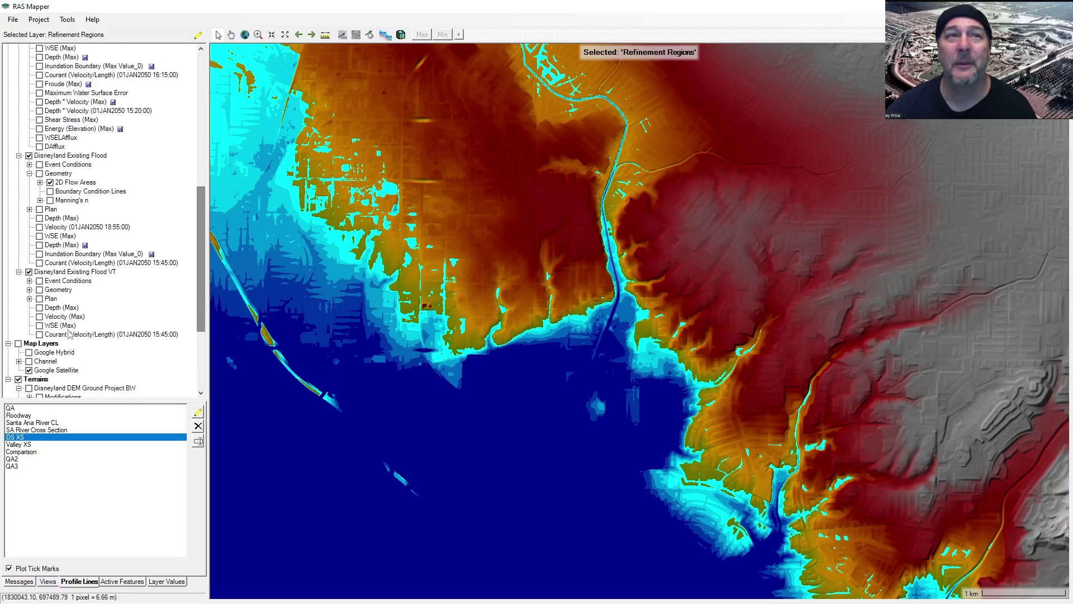
pyautogui.click(39, 326)
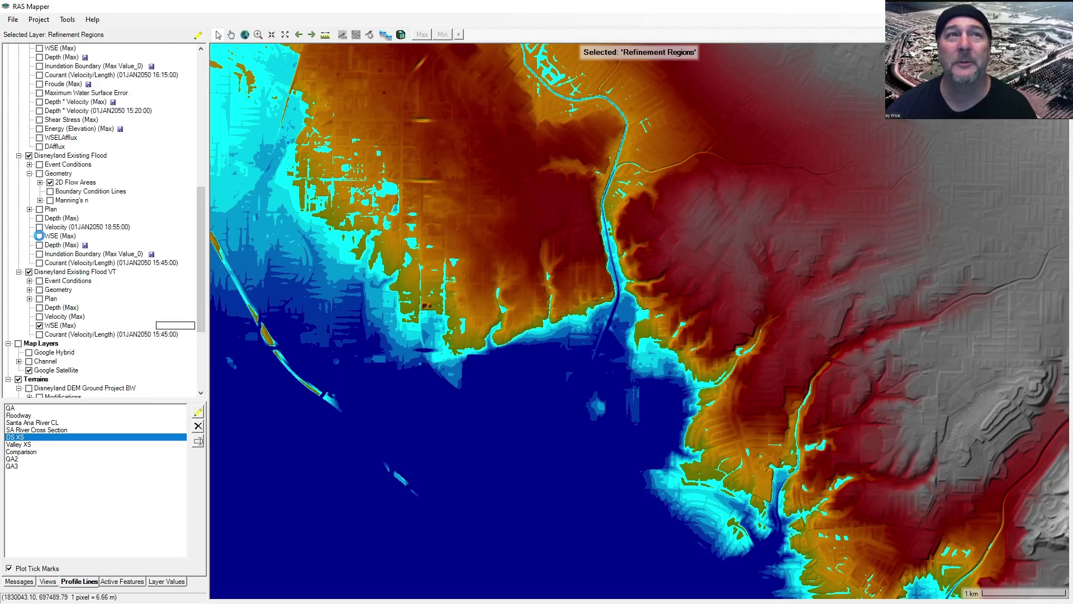
pyautogui.click(39, 236)
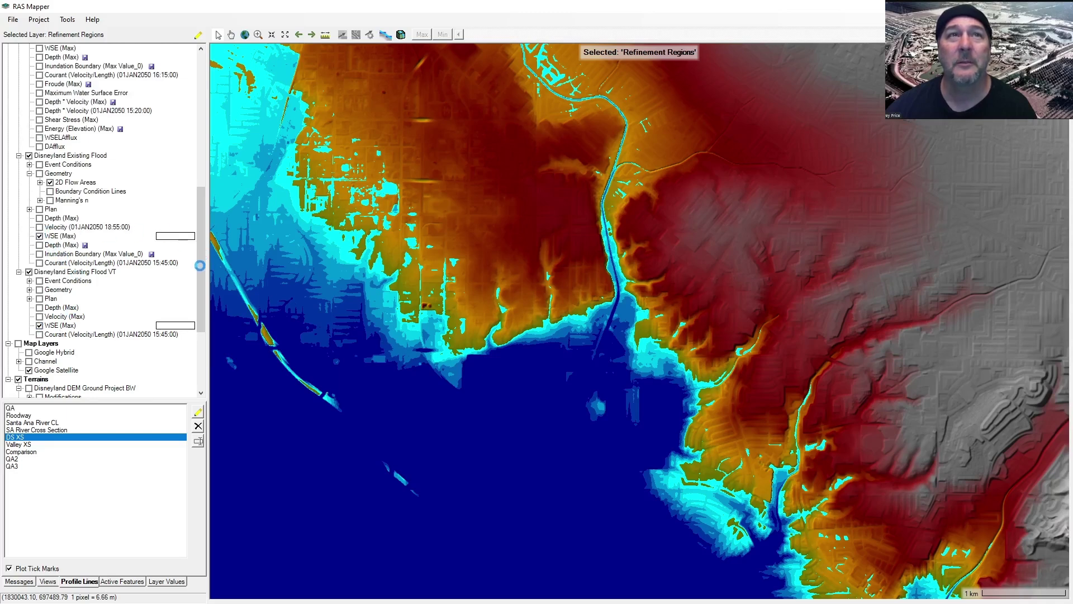
pyautogui.scroll(3, 179, 262)
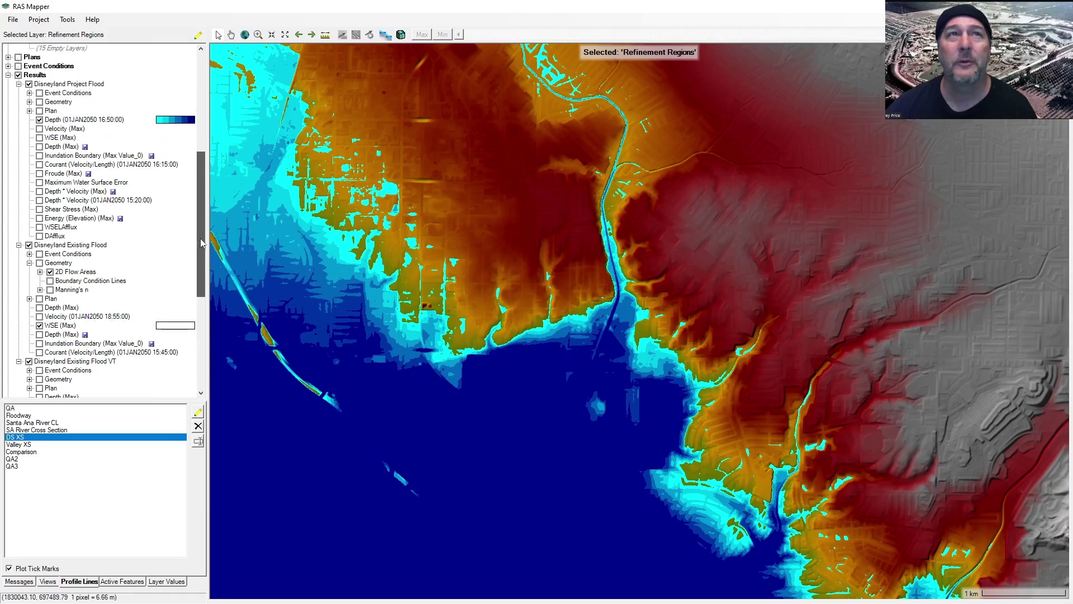
# Step: Plot the detailed WSE profile along the Santa Ana River CL profile line
pyautogui.click(34, 431)
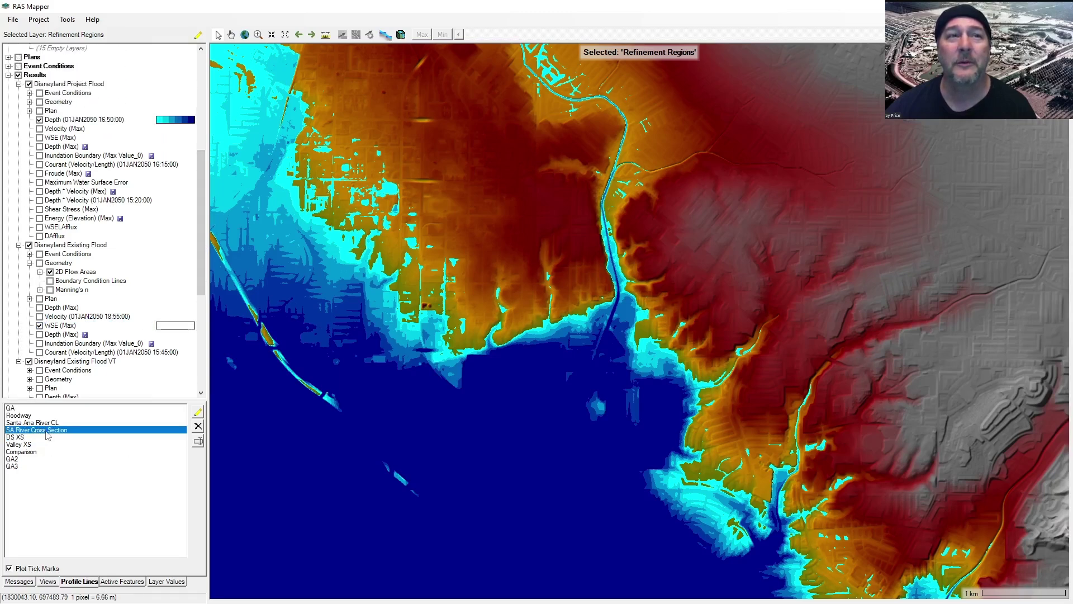
pyautogui.click(42, 423)
pyautogui.rightClick(42, 426)
pyautogui.moveTo(193, 426)
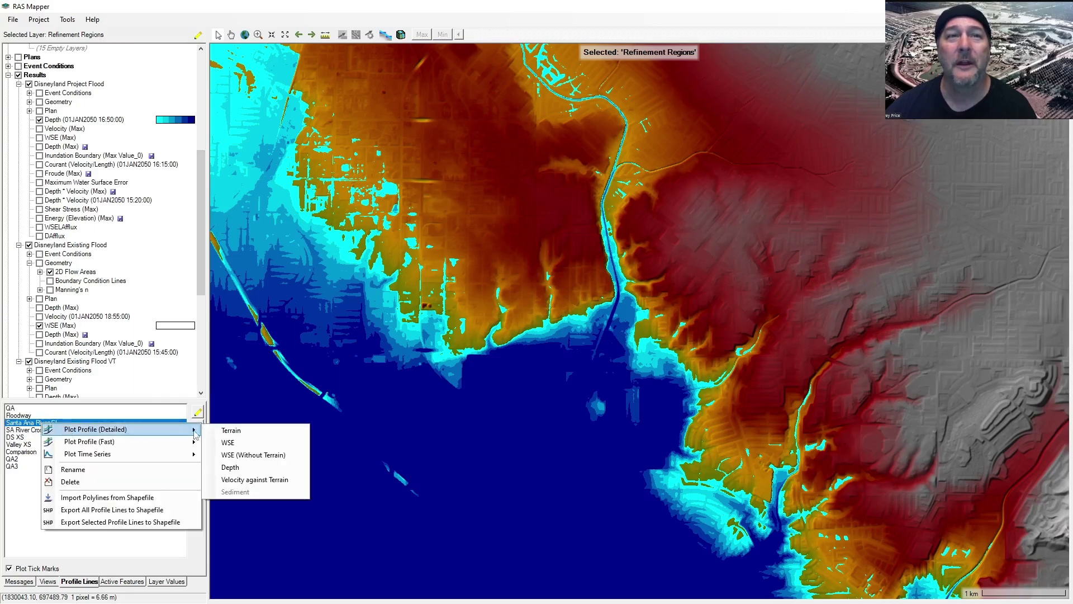
pyautogui.click(223, 441)
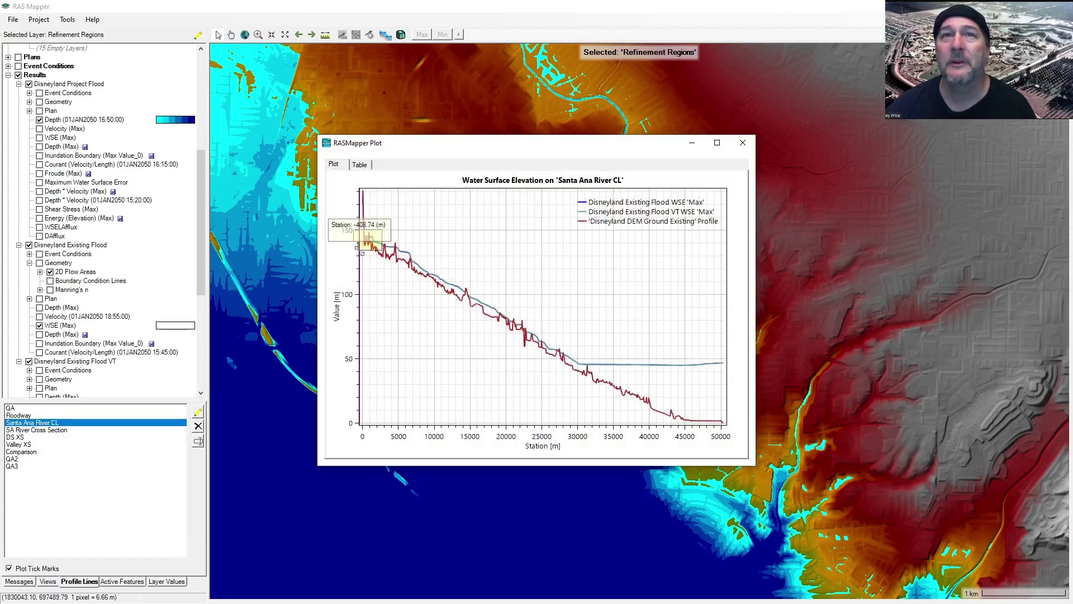
# Step: Compare the two existing flood WSE profiles over the first 2000 m of the river centreline, and close the plot
pyautogui.moveTo(364, 236); pyautogui.dragTo(381, 240)
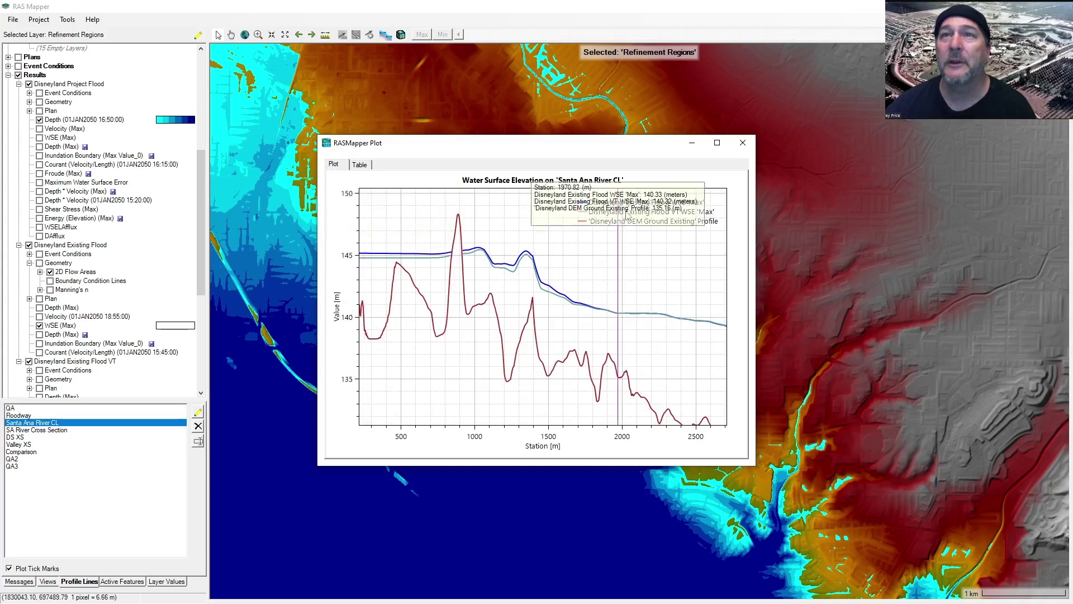
pyautogui.moveTo(626, 210); pyautogui.dragTo(370, 406)
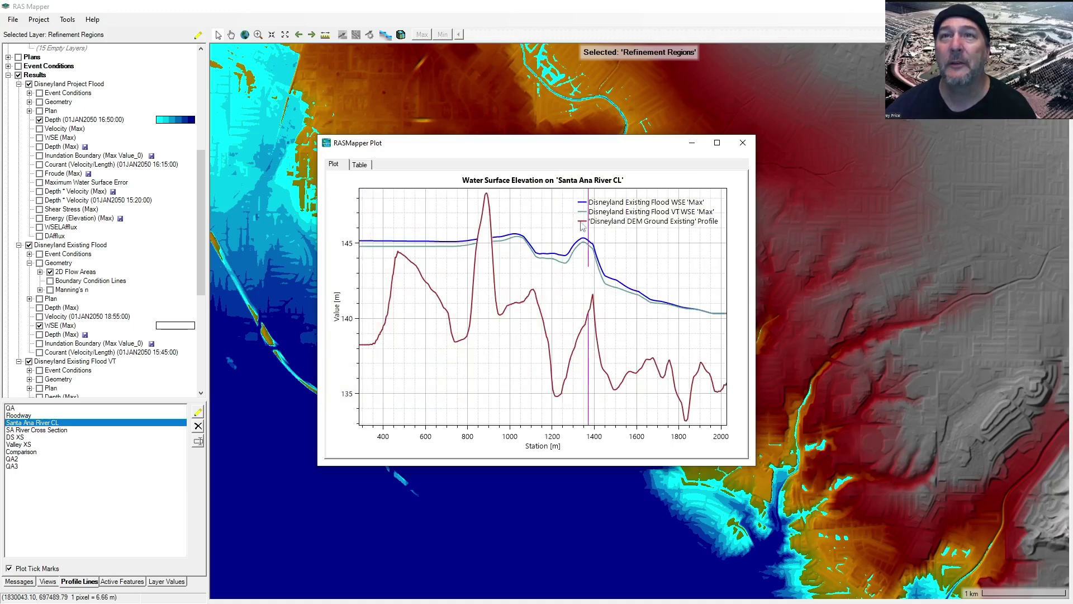
pyautogui.moveTo(582, 252)
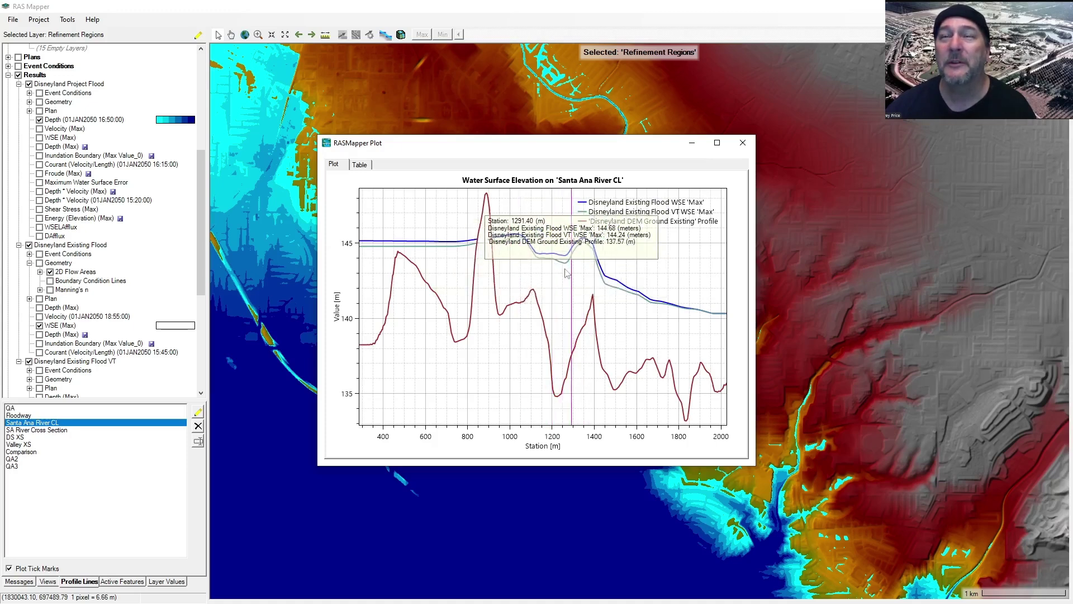
pyautogui.click(742, 143)
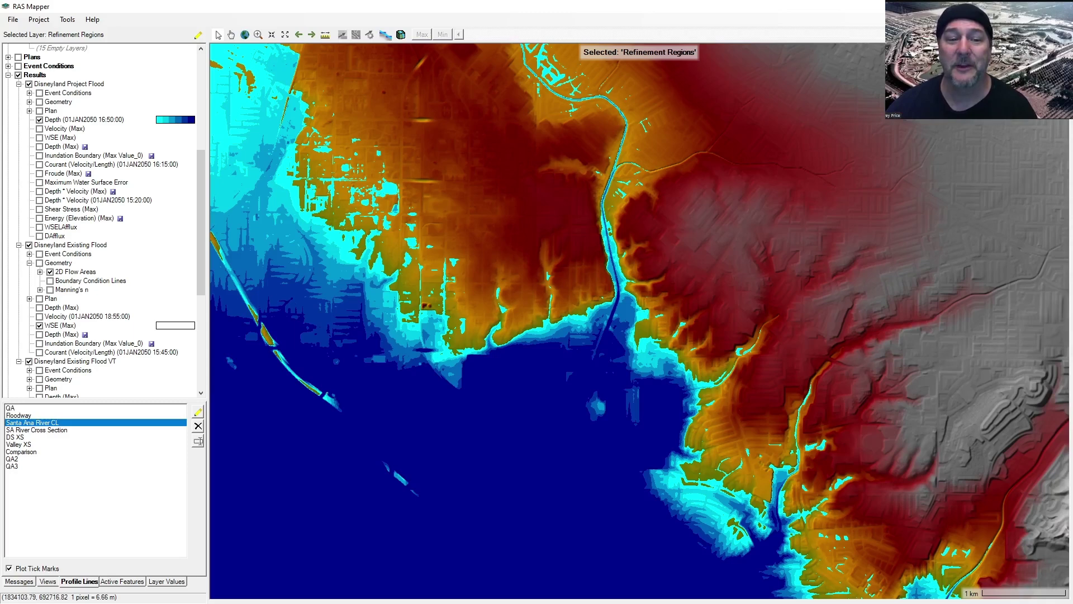
# Step: Switch to the main HEC-RAS window and open the Disneyland Existing geometry in the geometric data editor
pyautogui.hotkey('alt', 'Tab')
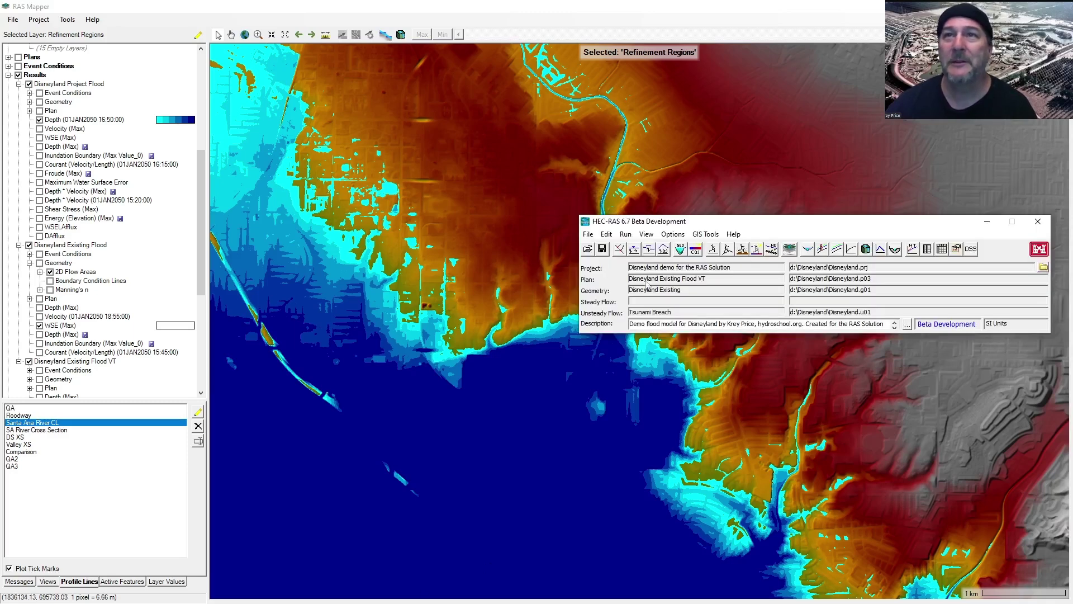
pyautogui.click(621, 250)
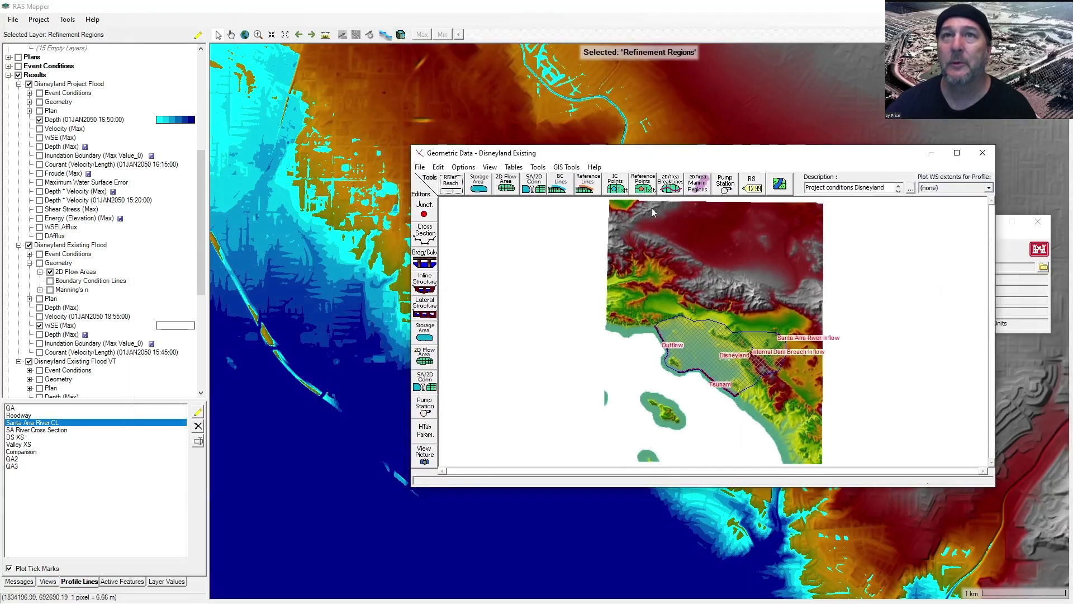
# Step: Draw a closed storage area polygon over the mountains northwest of the Disneyland 2D flow area and name it SA
pyautogui.click(478, 186)
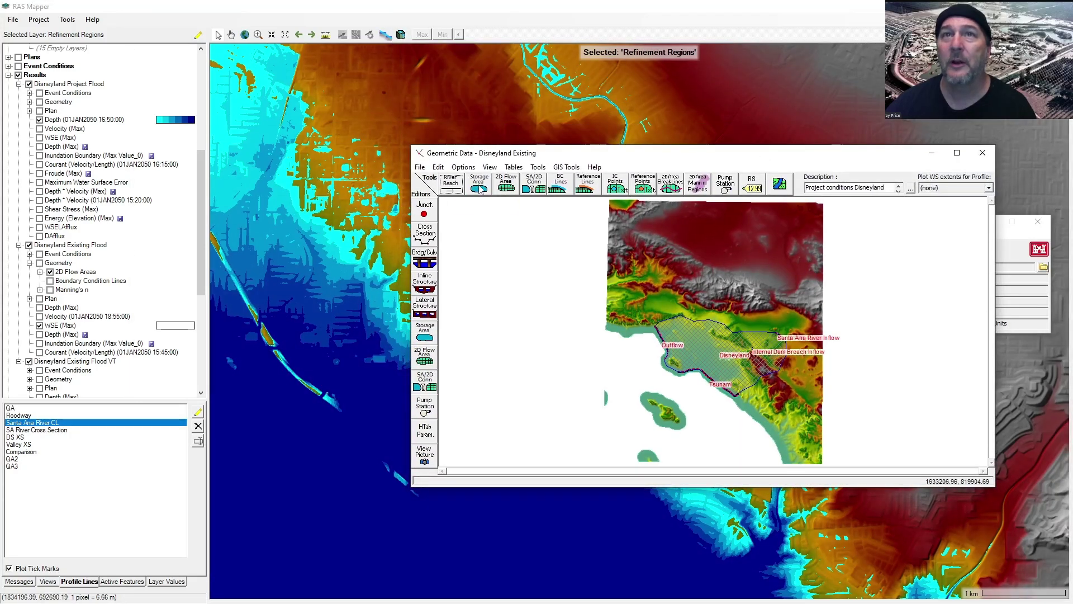
pyautogui.click(636, 275)
pyautogui.click(646, 259)
pyautogui.click(667, 264)
pyautogui.click(670, 277)
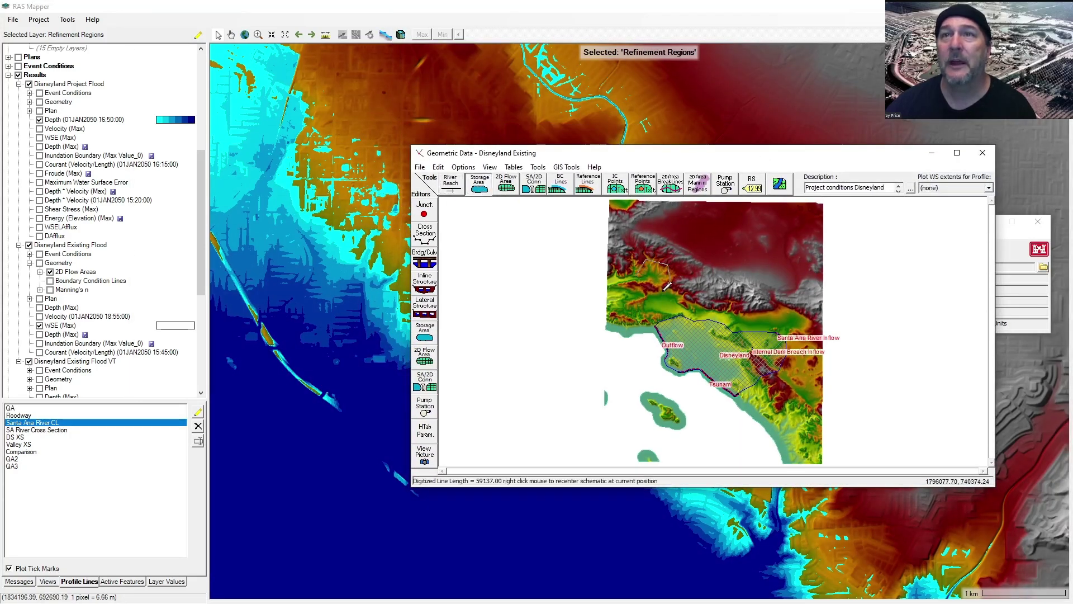
pyautogui.click(665, 290)
pyautogui.click(647, 292)
pyautogui.doubleClick(639, 270)
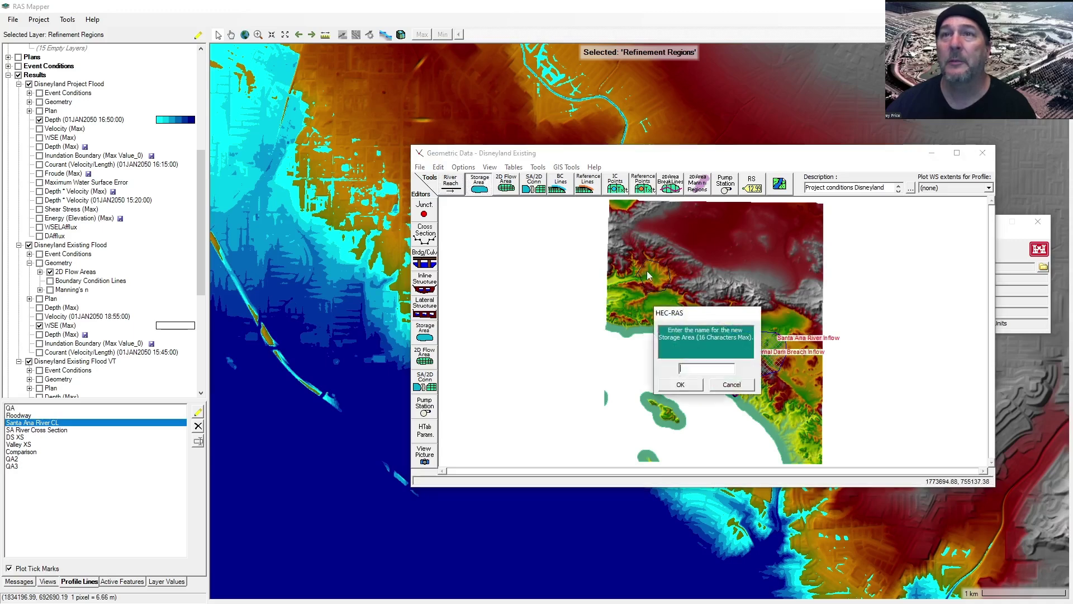
pyautogui.write('SA')
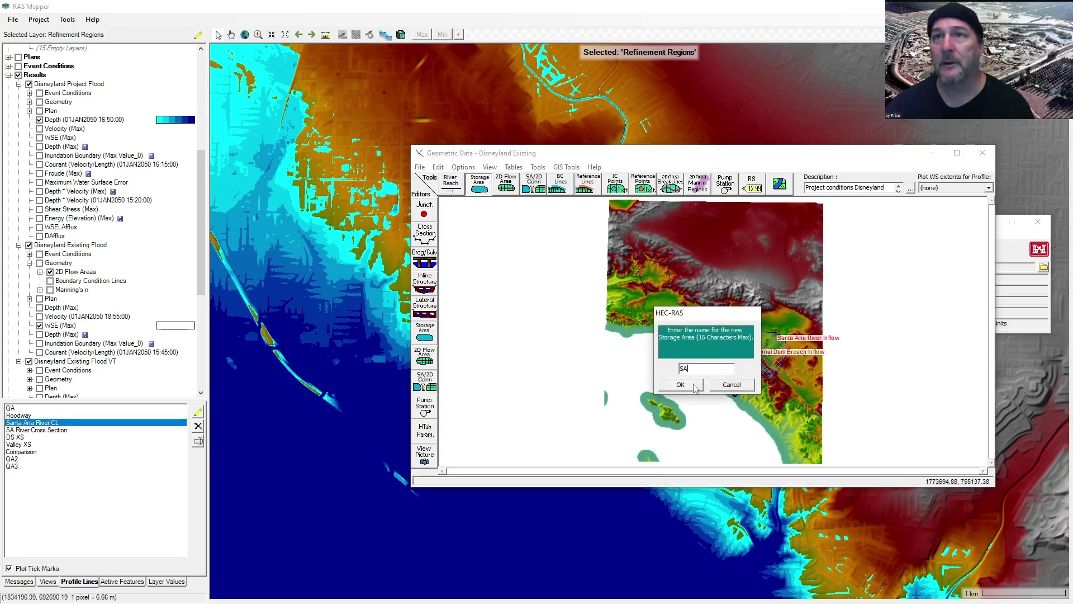
pyautogui.click(693, 386)
# Step: Compute storage area SA's elevation-volume curve from the terrain up to elevation 500, accept it, and leave the storage area editor without saving
pyautogui.rightClick(654, 276)
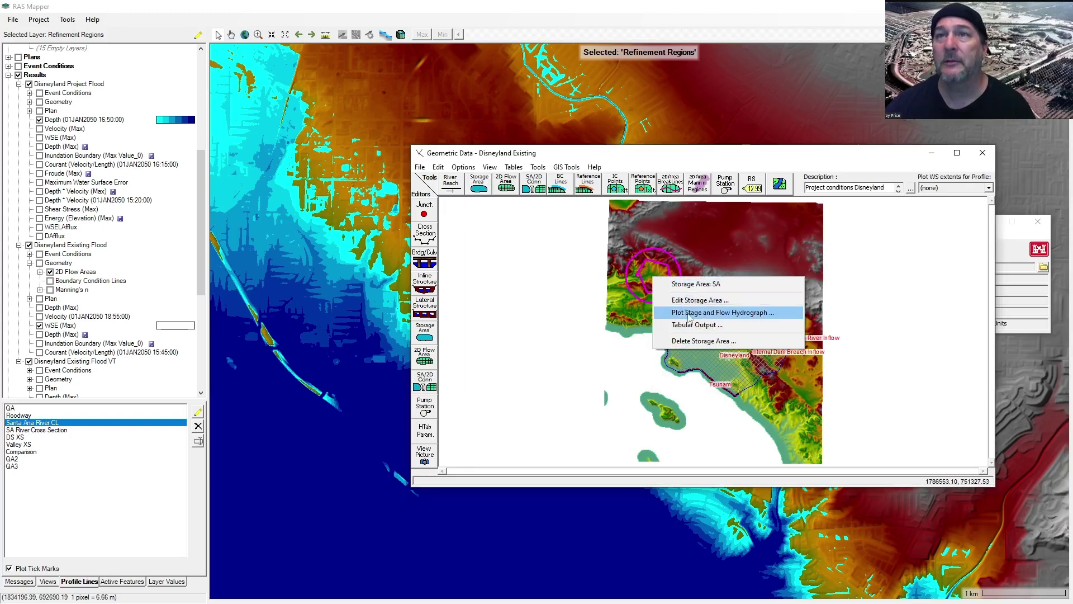
pyautogui.click(698, 300)
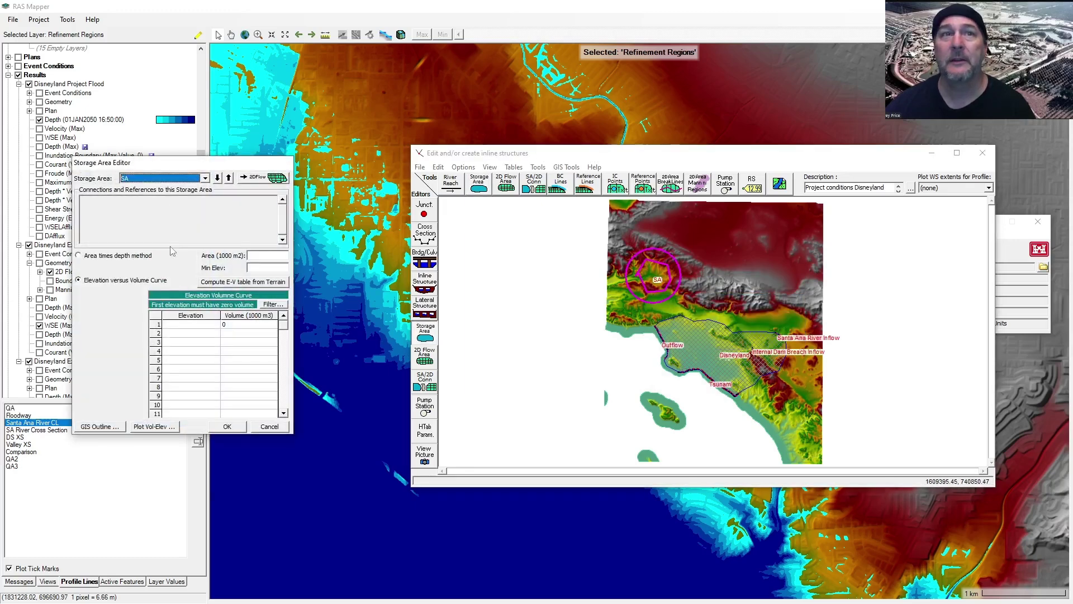
pyautogui.click(244, 283)
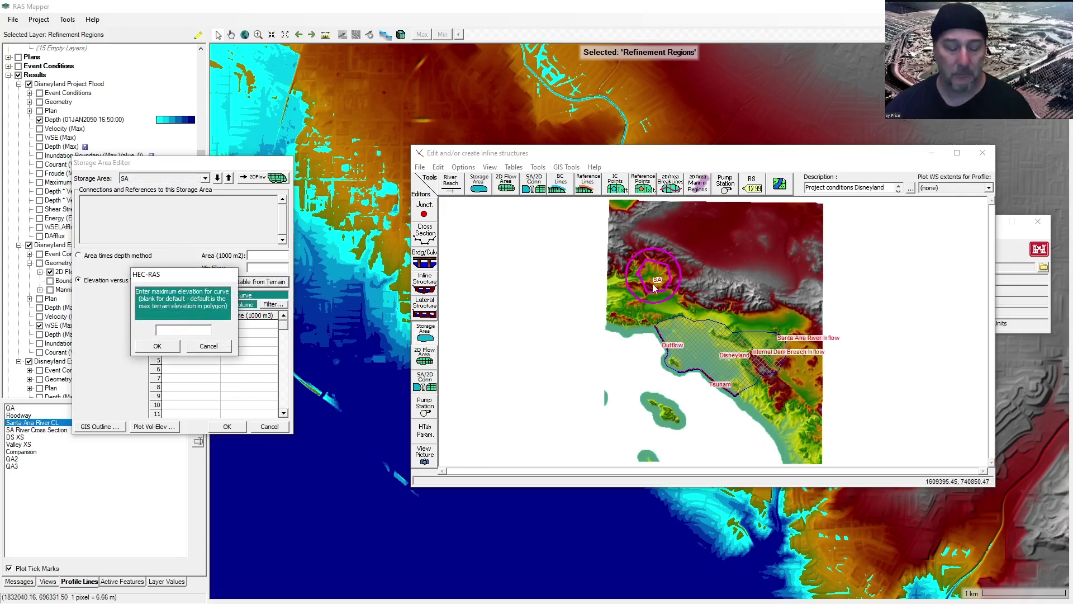
pyautogui.write('500')
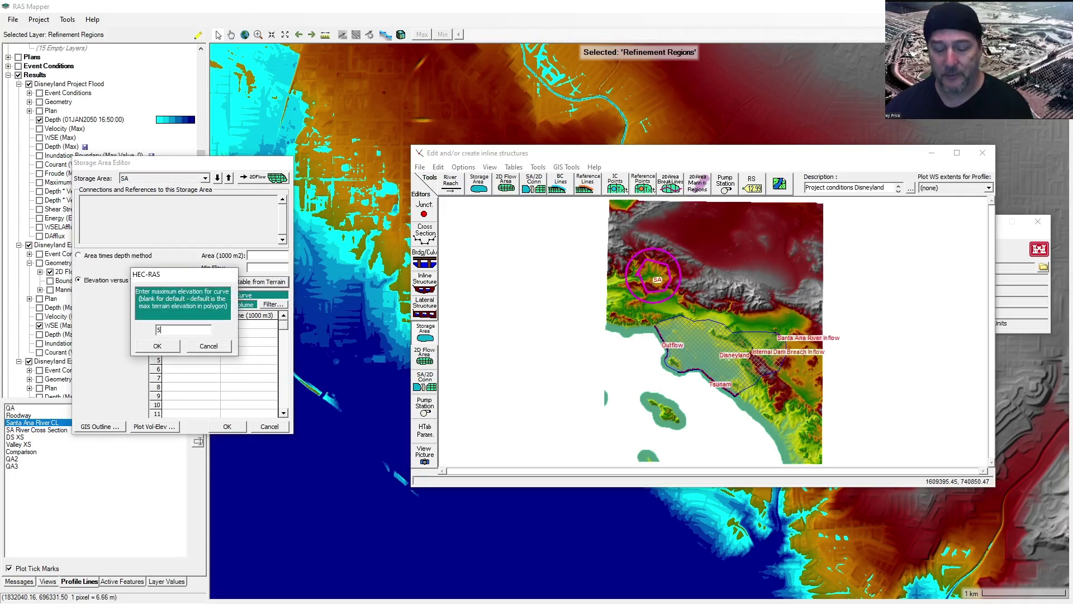
pyautogui.click(161, 346)
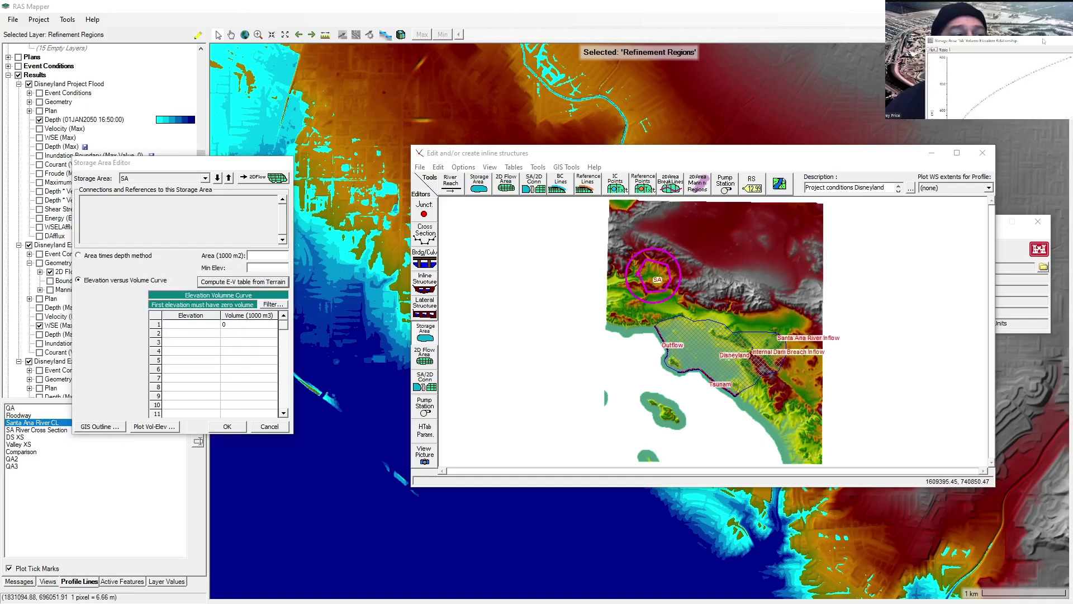
pyautogui.moveTo(1042, 40); pyautogui.dragTo(505, 144)
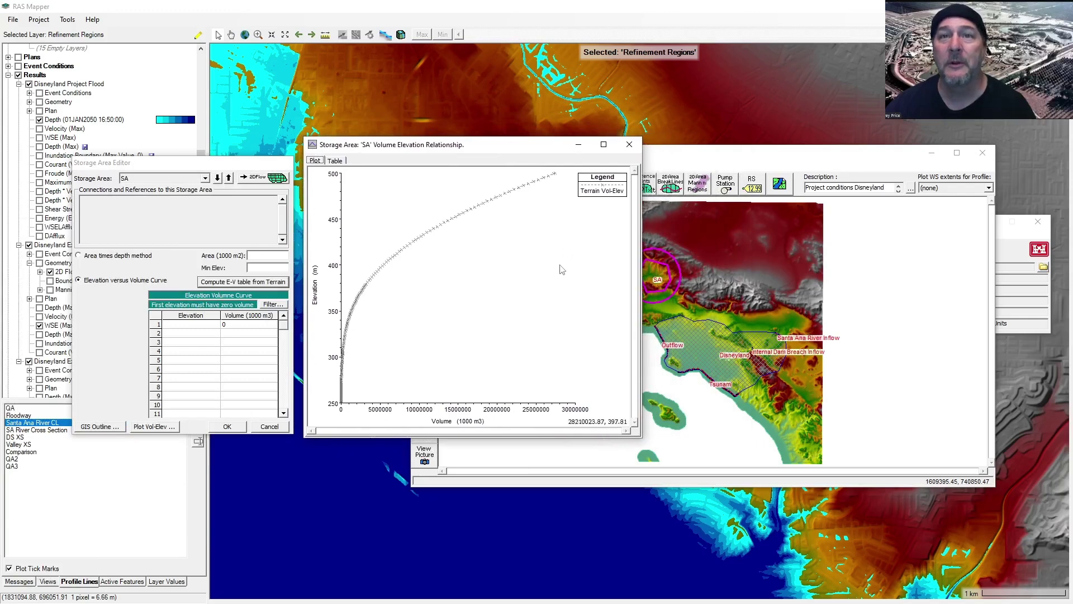
pyautogui.click(629, 144)
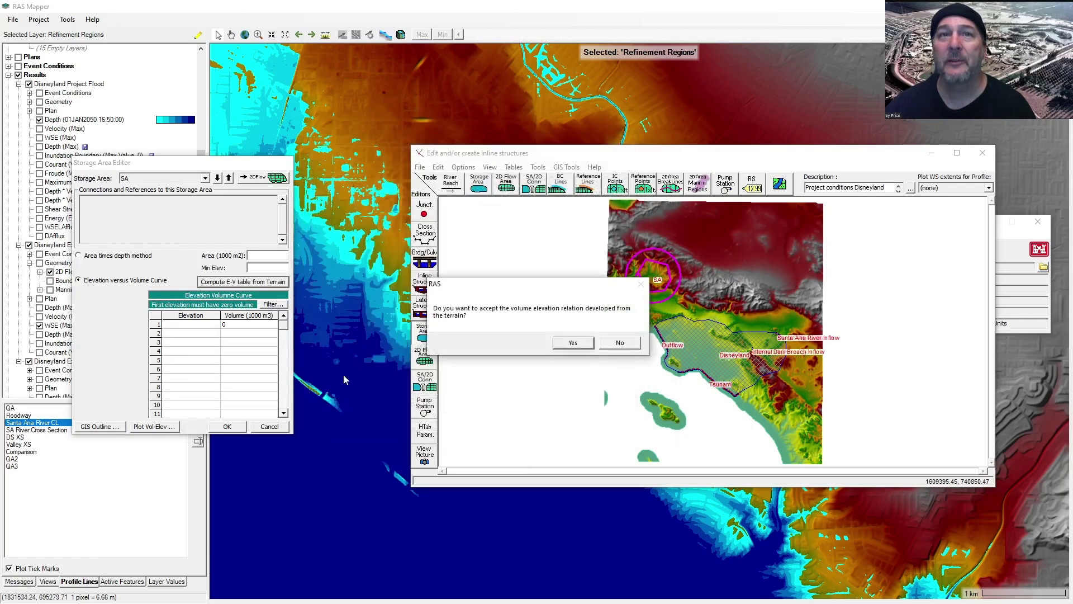
pyautogui.click(573, 344)
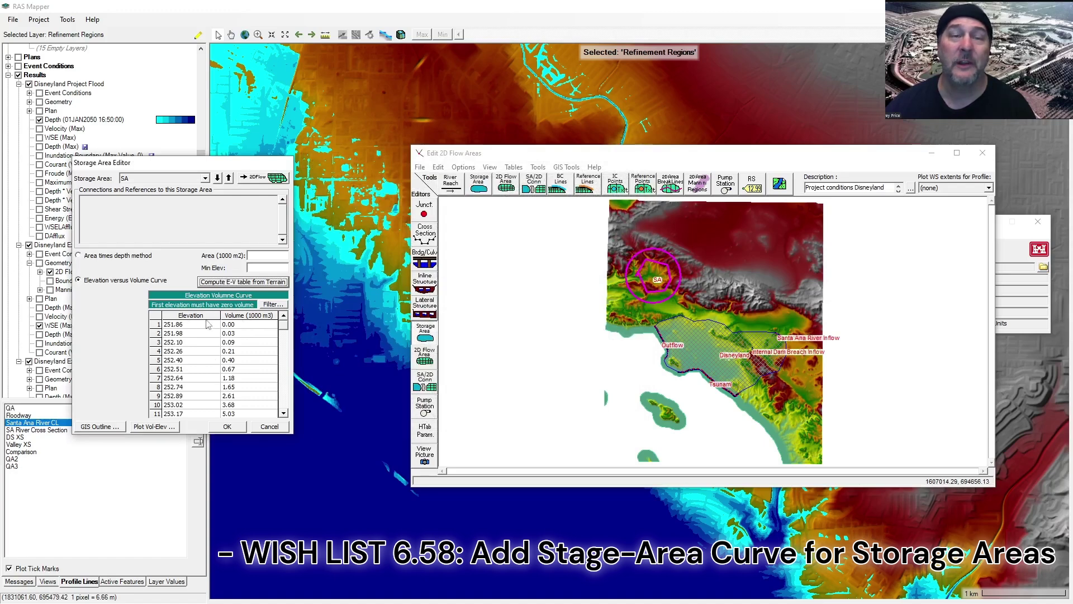
pyautogui.click(270, 427)
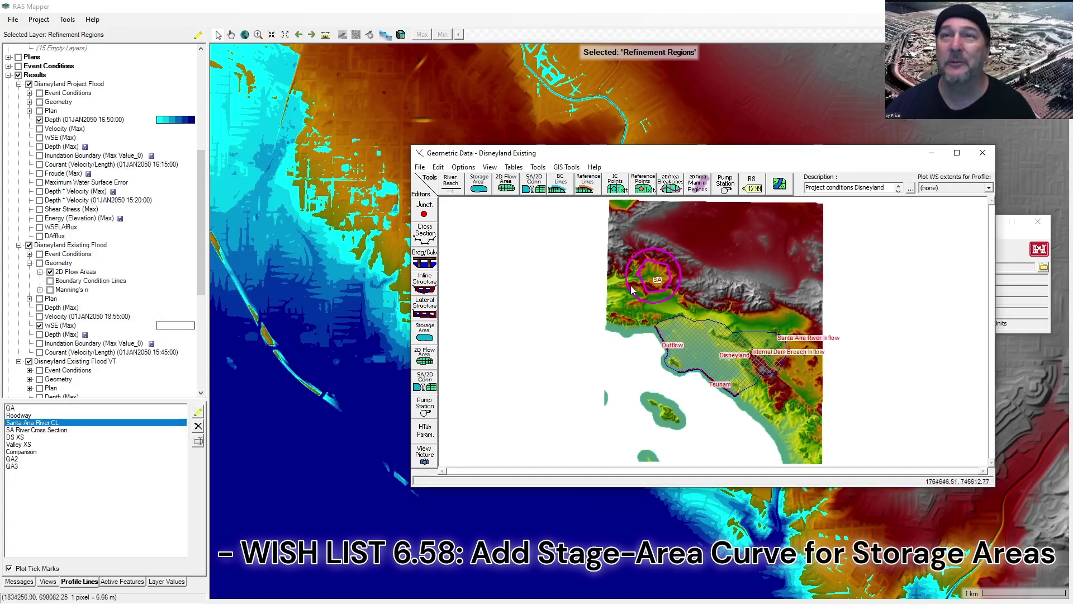
# Step: Delete storage area SA from the Disneyland Existing geometry and close the geometric data editor
pyautogui.rightClick(649, 274)
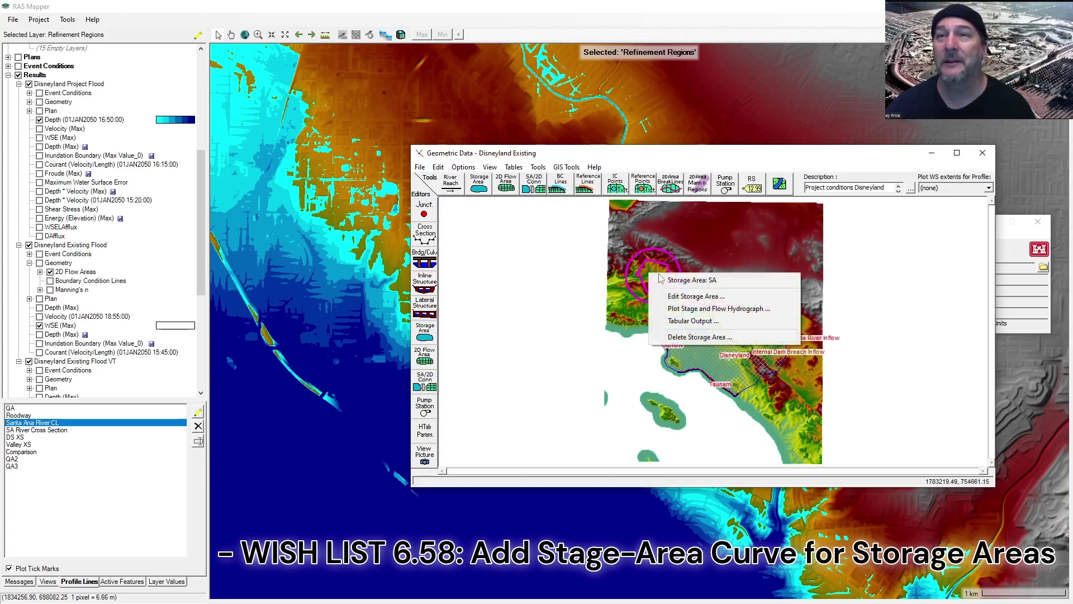
pyautogui.rightClick(653, 265)
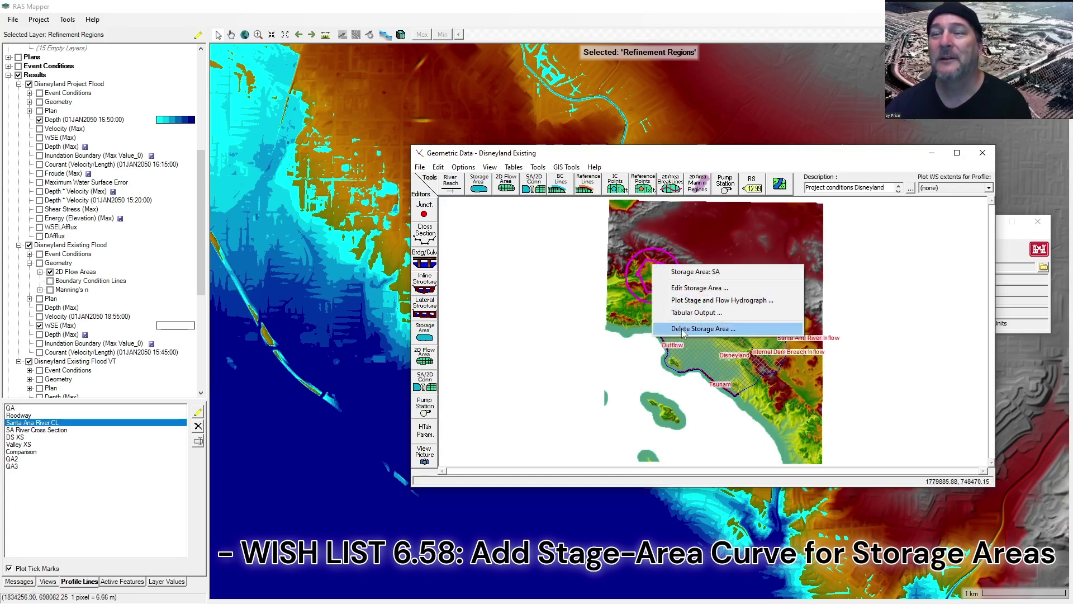
pyautogui.click(683, 330)
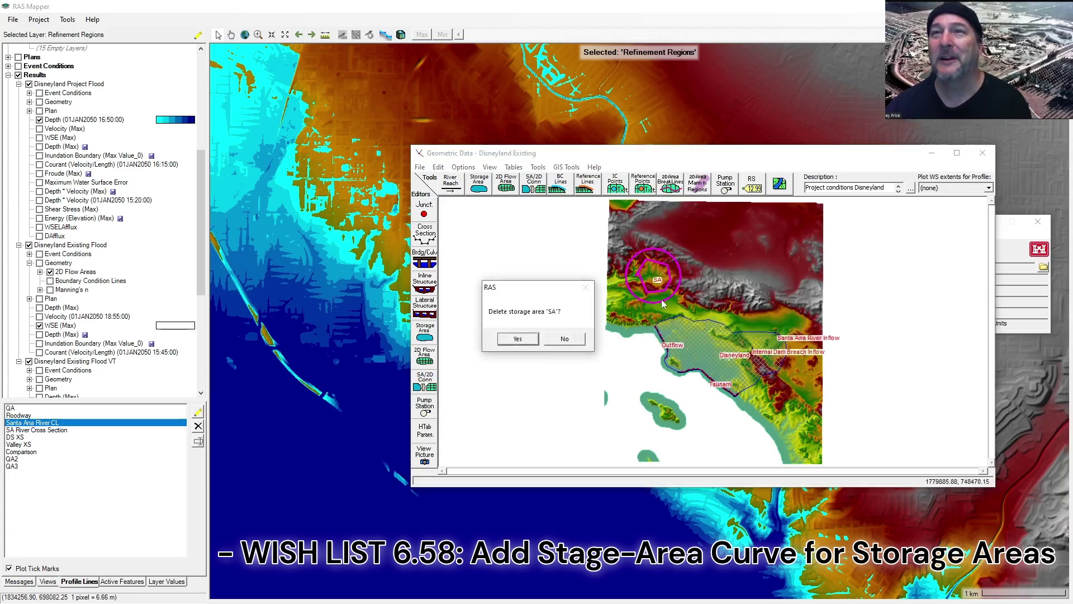
pyautogui.click(517, 339)
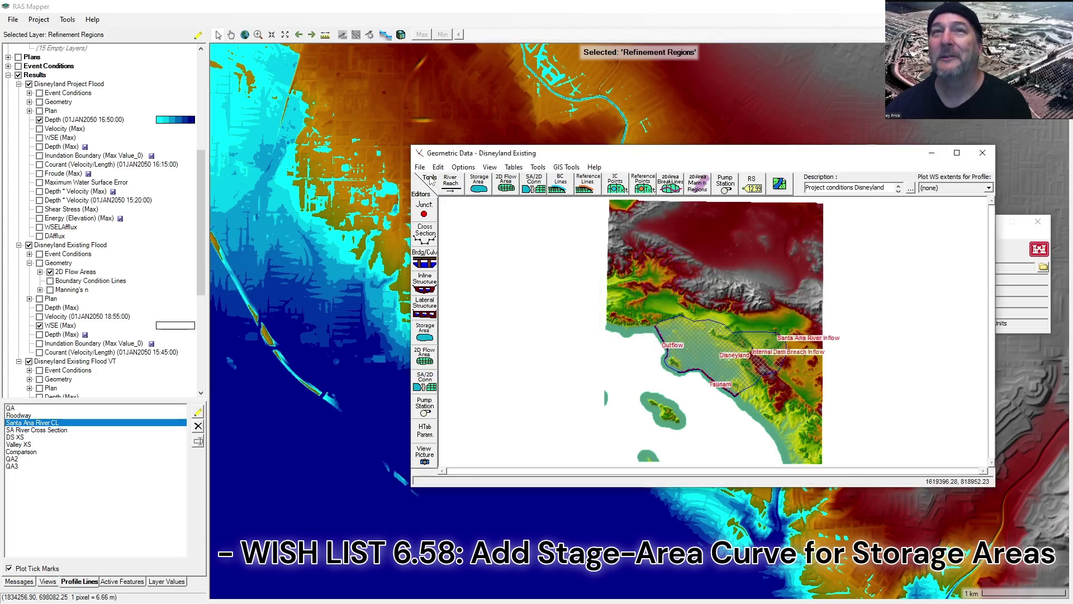
pyautogui.click(982, 153)
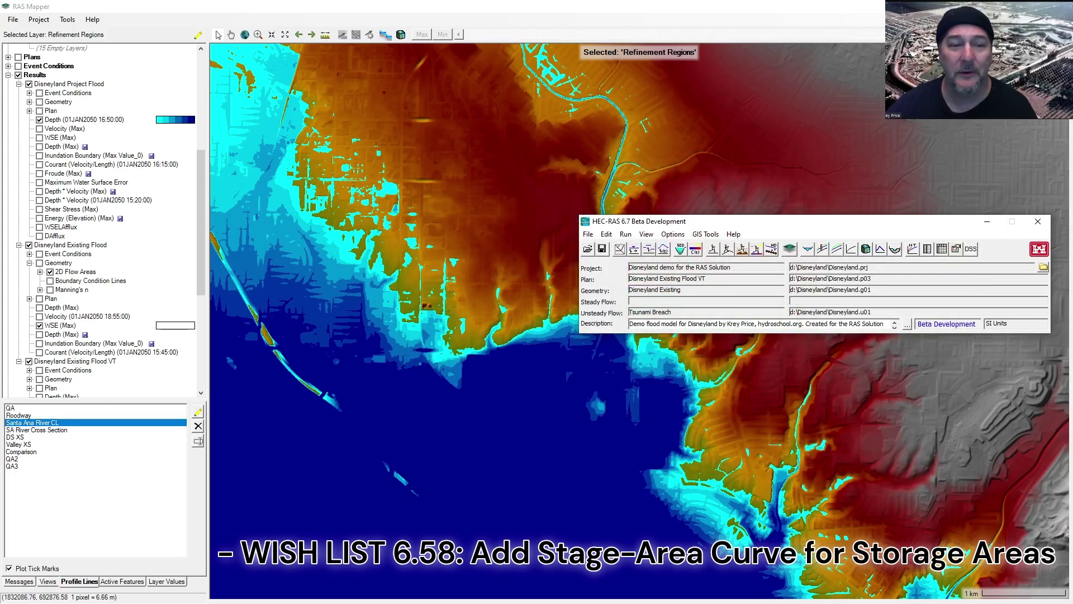
# Step: Open the Tsunami Breach unsteady flow data and inspect the precipitation hydrograph table for the Disneyland 2D area
pyautogui.click(664, 252)
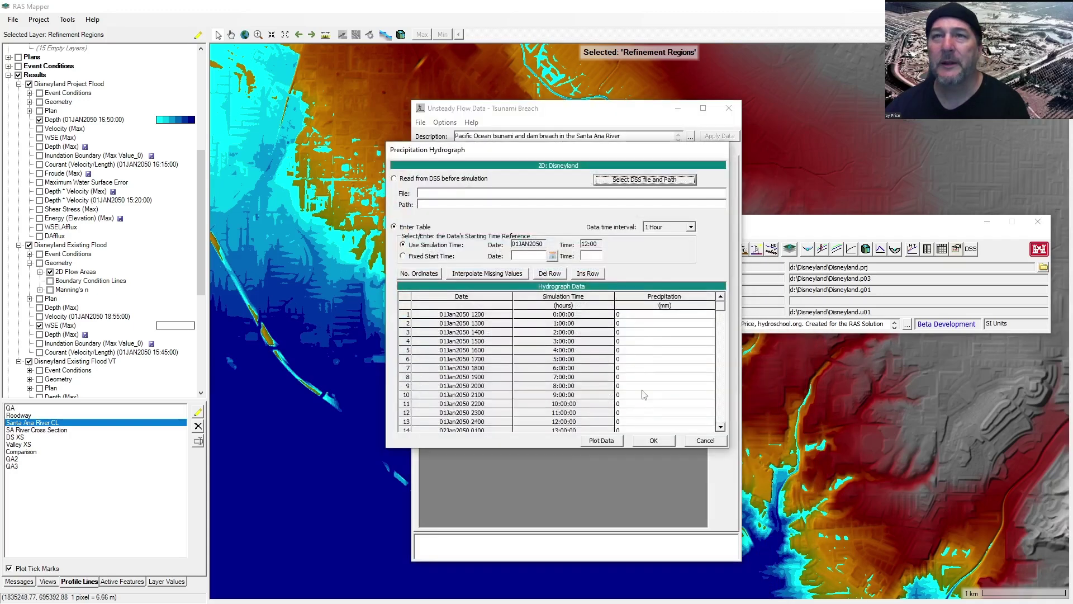
pyautogui.click(702, 442)
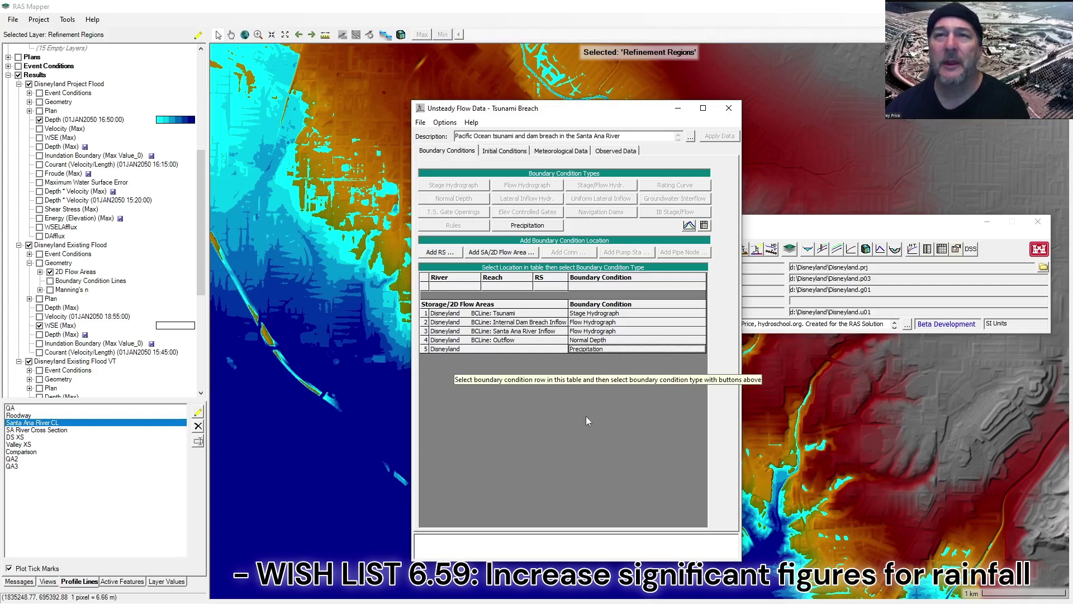
pyautogui.click(593, 349)
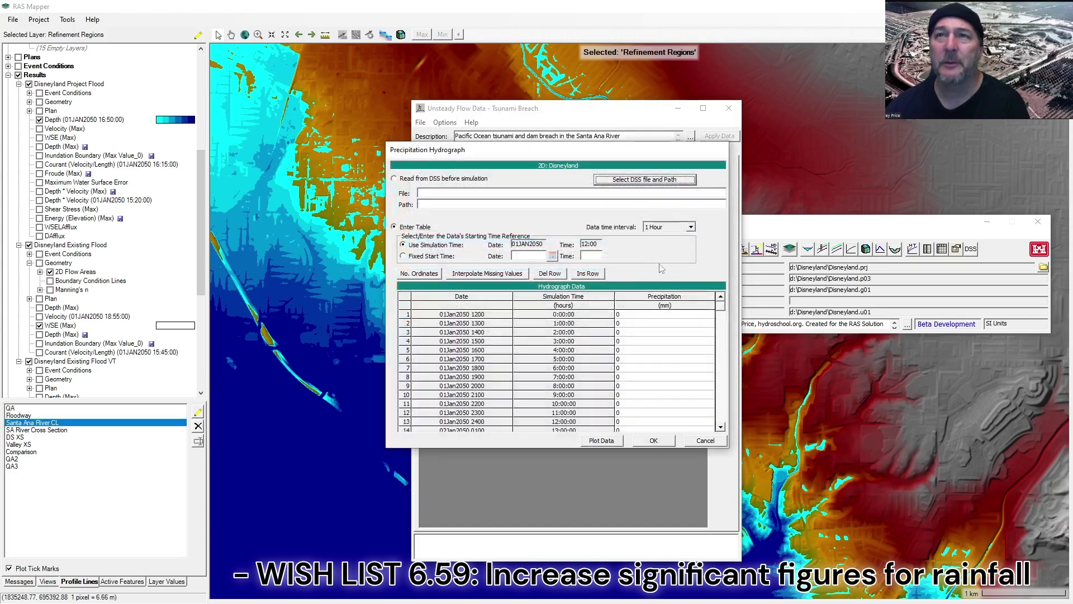
pyautogui.click(666, 443)
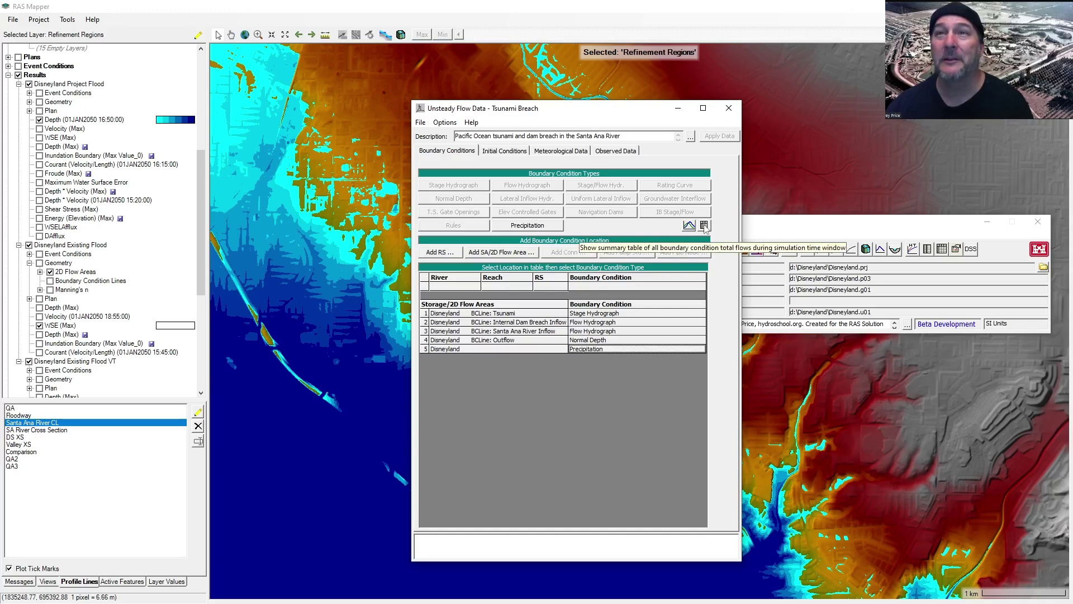
# Step: Review the inflow summary table of all boundary conditions, widening it to show every column, and close it
pyautogui.click(704, 226)
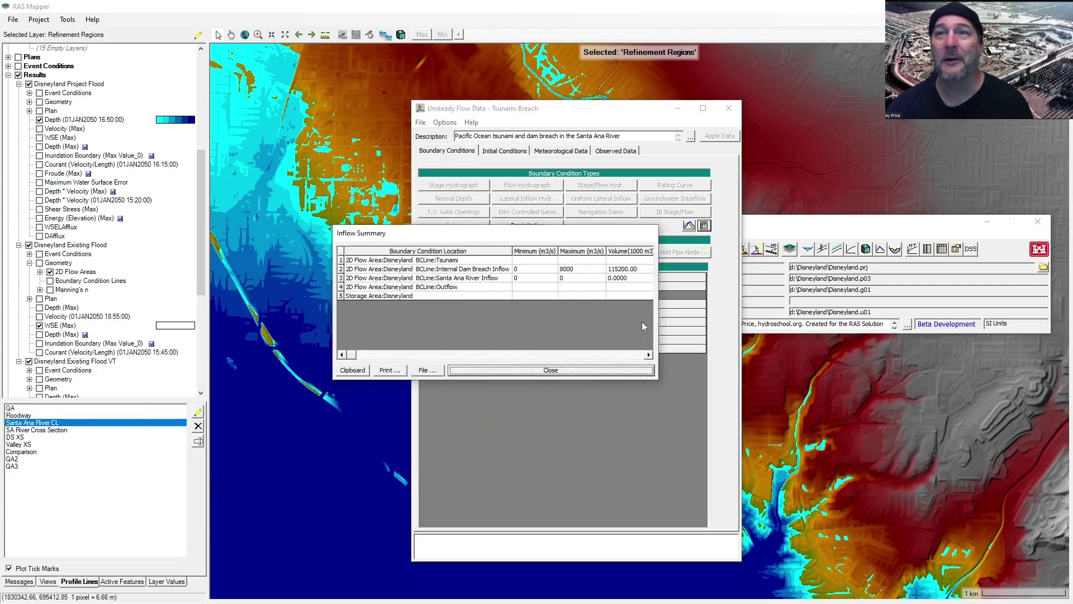
pyautogui.moveTo(658, 327); pyautogui.dragTo(765, 326)
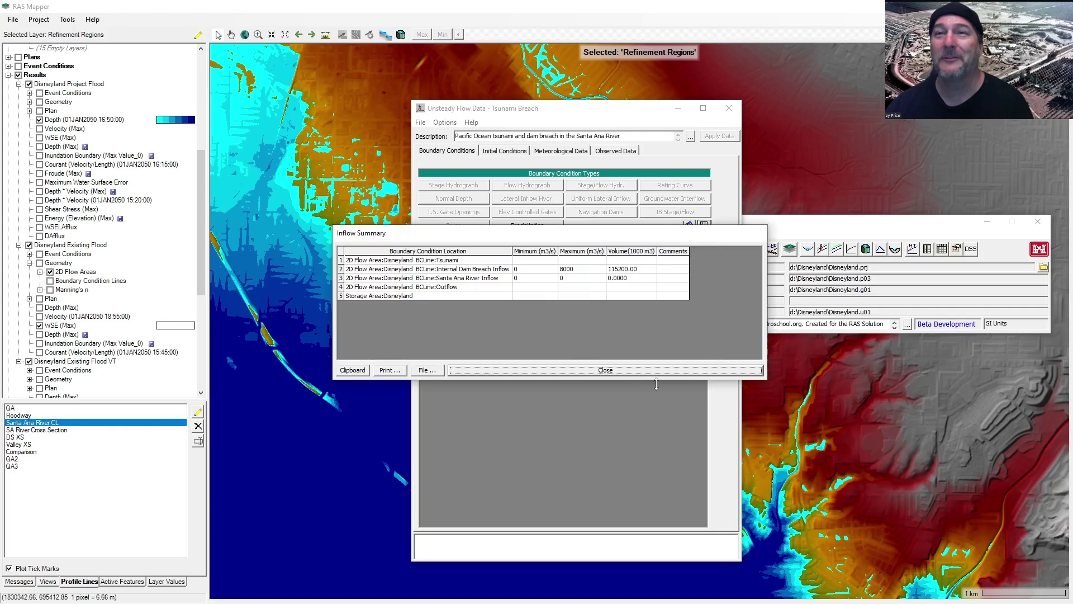
pyautogui.click(633, 371)
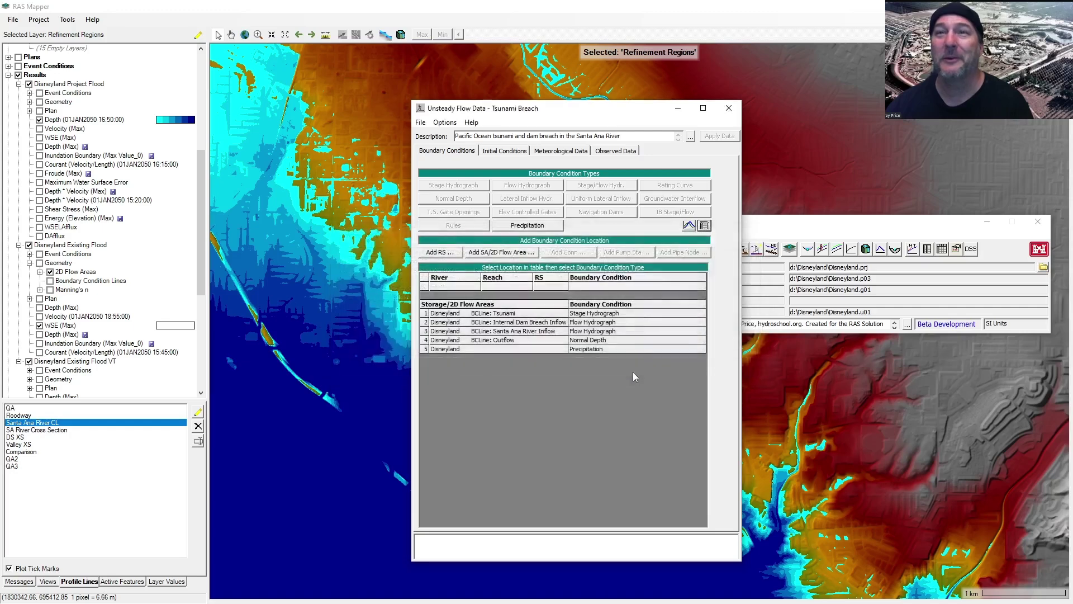
pyautogui.click(704, 226)
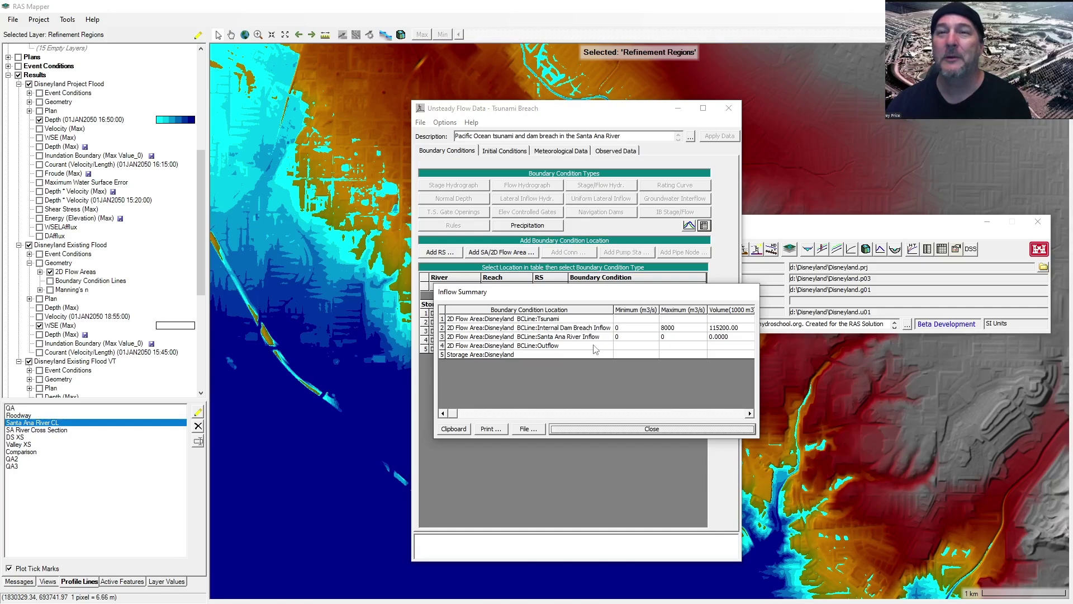
pyautogui.click(622, 430)
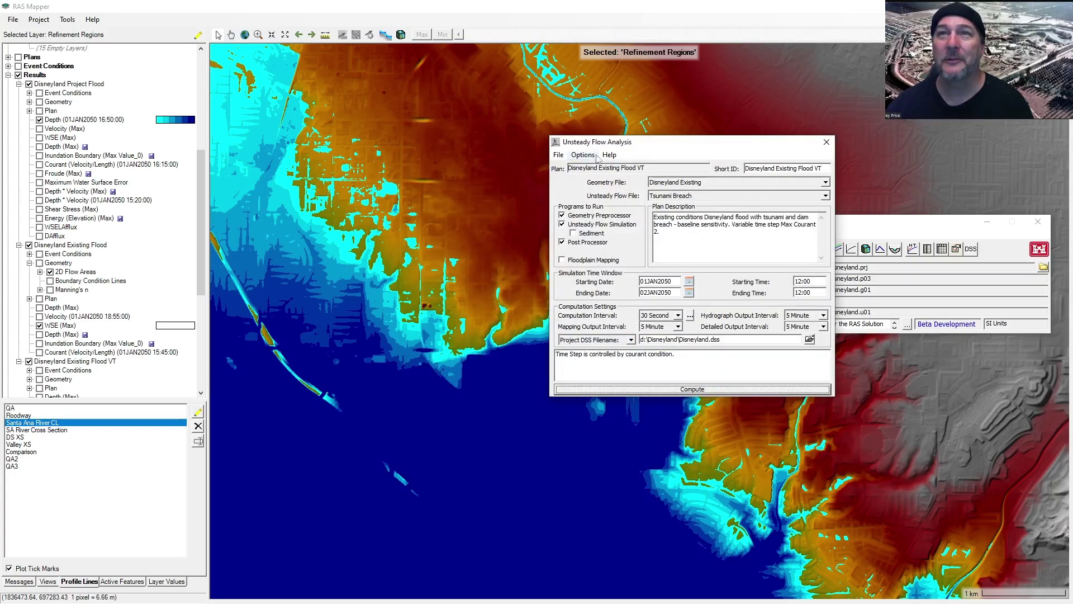
# Step: Check the maximum 1D/2D iterations setting in the unsteady computation options and tolerances, and cancel without changes
pyautogui.click(583, 155)
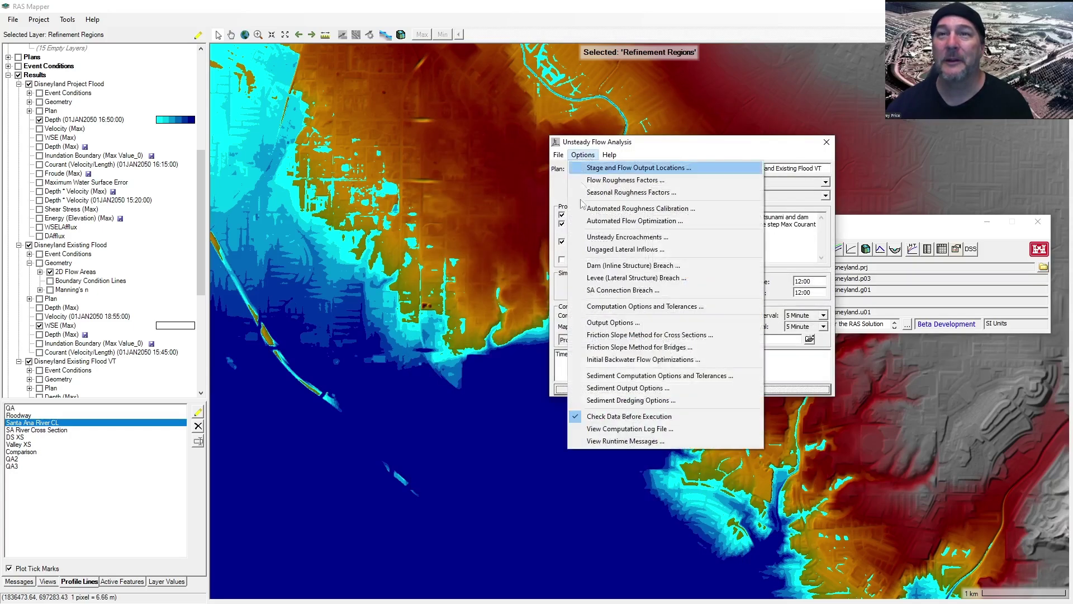
pyautogui.click(603, 307)
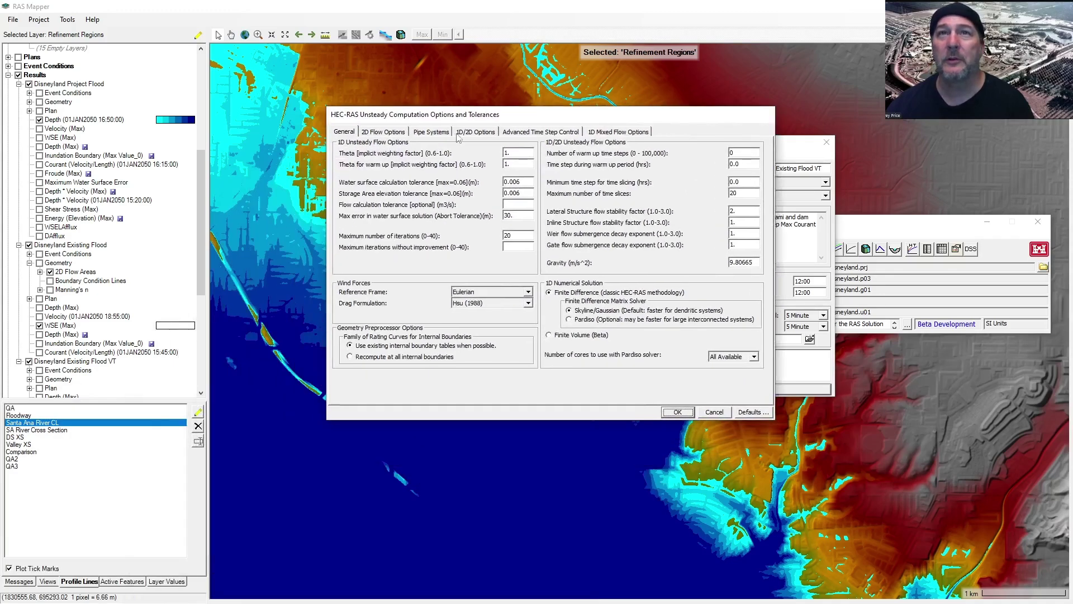
pyautogui.click(470, 132)
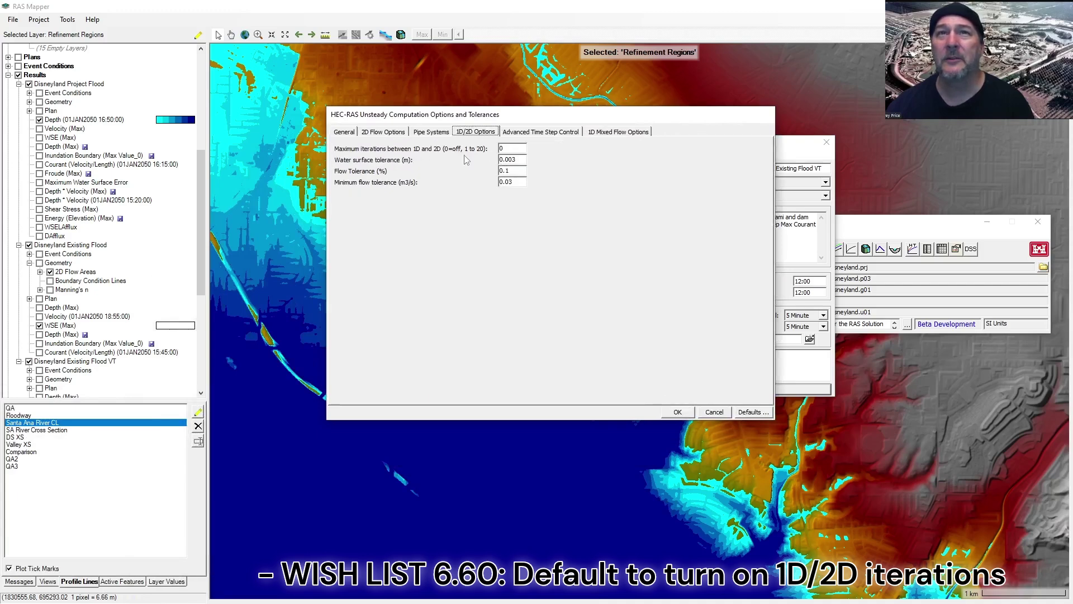
pyautogui.doubleClick(504, 149)
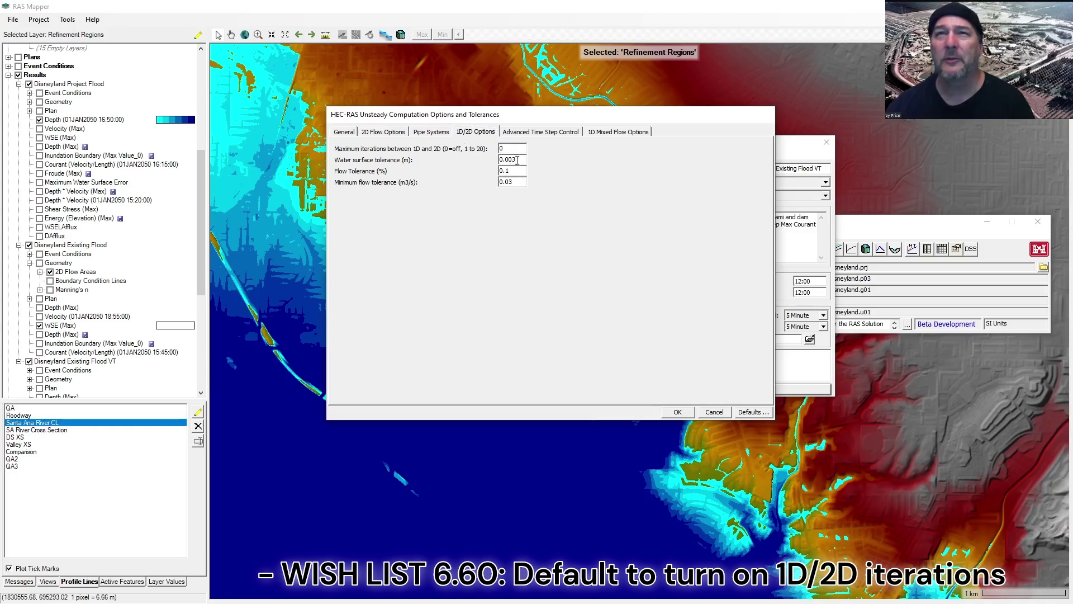
pyautogui.click(717, 414)
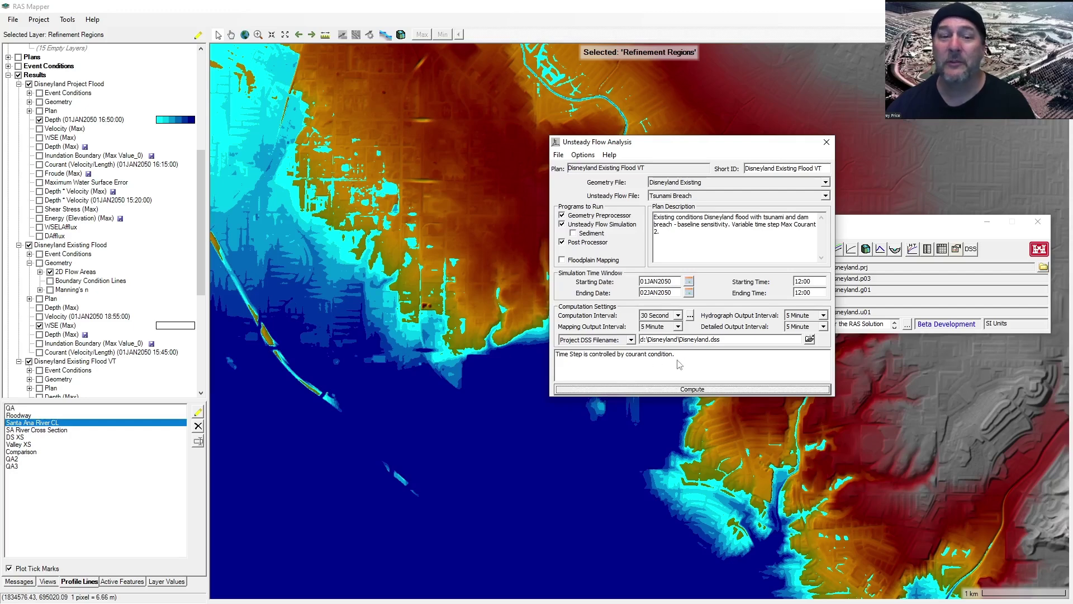
# Step: Open the runtime messages for the Disneyland Existing Flood VT plan and bring their window into full view
pyautogui.click(583, 155)
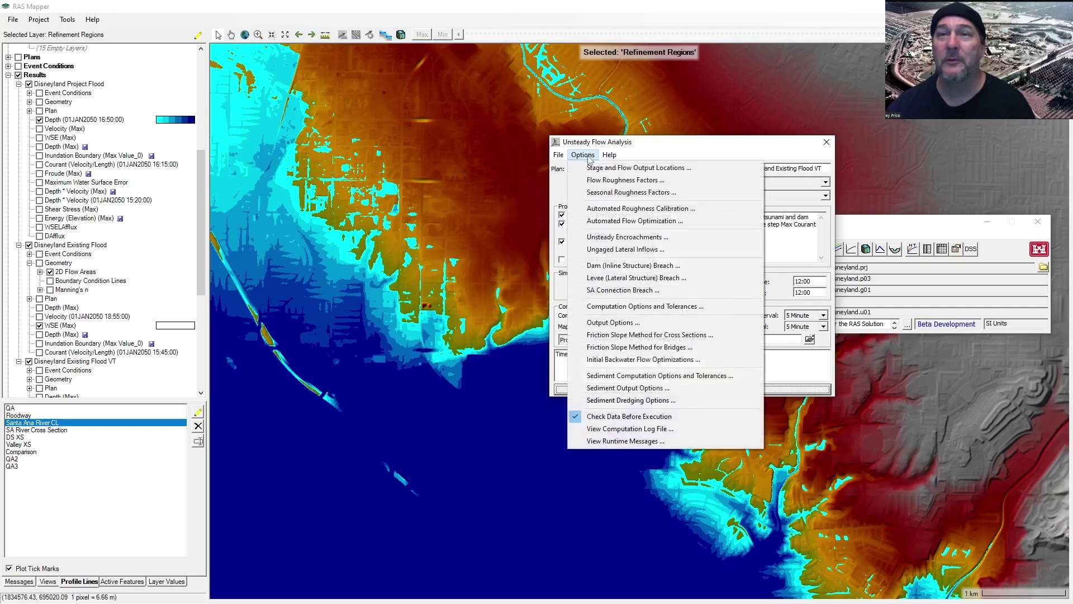
pyautogui.click(628, 442)
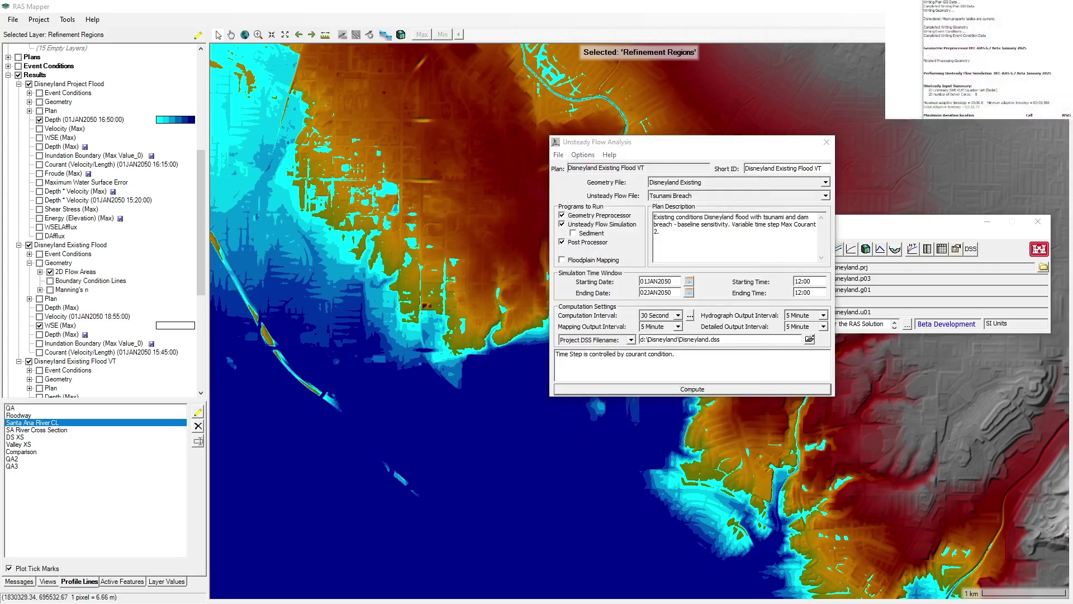
pyautogui.moveTo(0, 188); pyautogui.dragTo(551, 98)
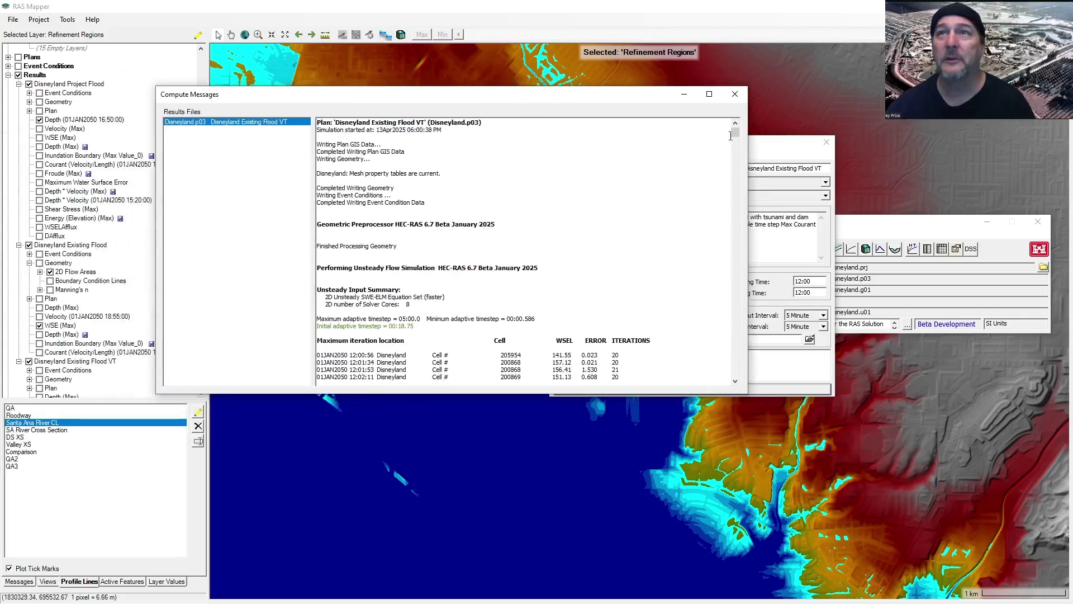
# Step: Read the run messages through to the computations summary, and close them together with the unsteady flow analysis window
pyautogui.moveTo(735, 131); pyautogui.dragTo(738, 392)
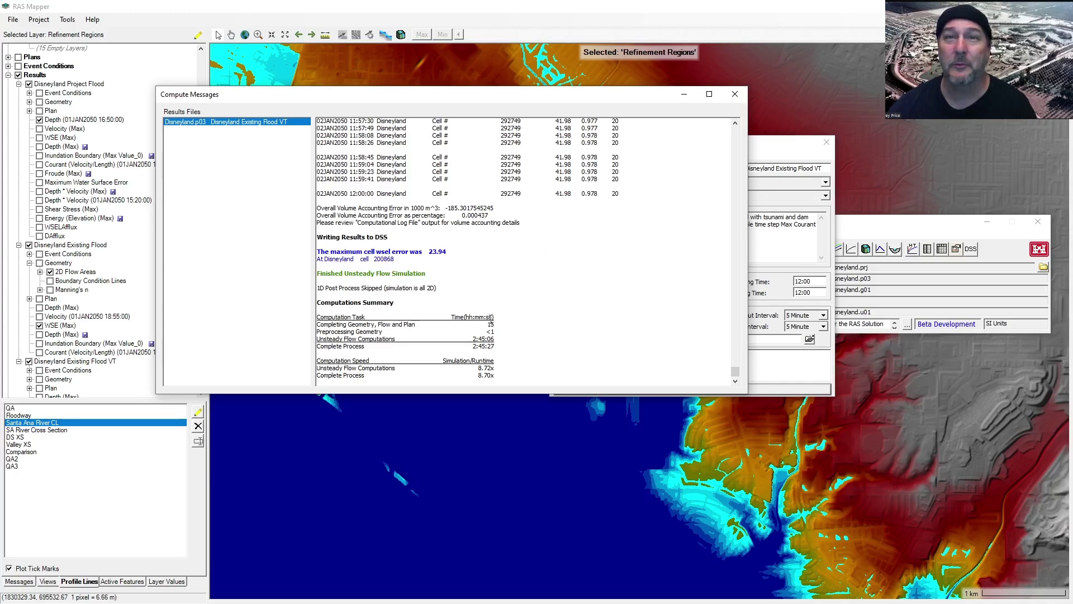
pyautogui.click(735, 94)
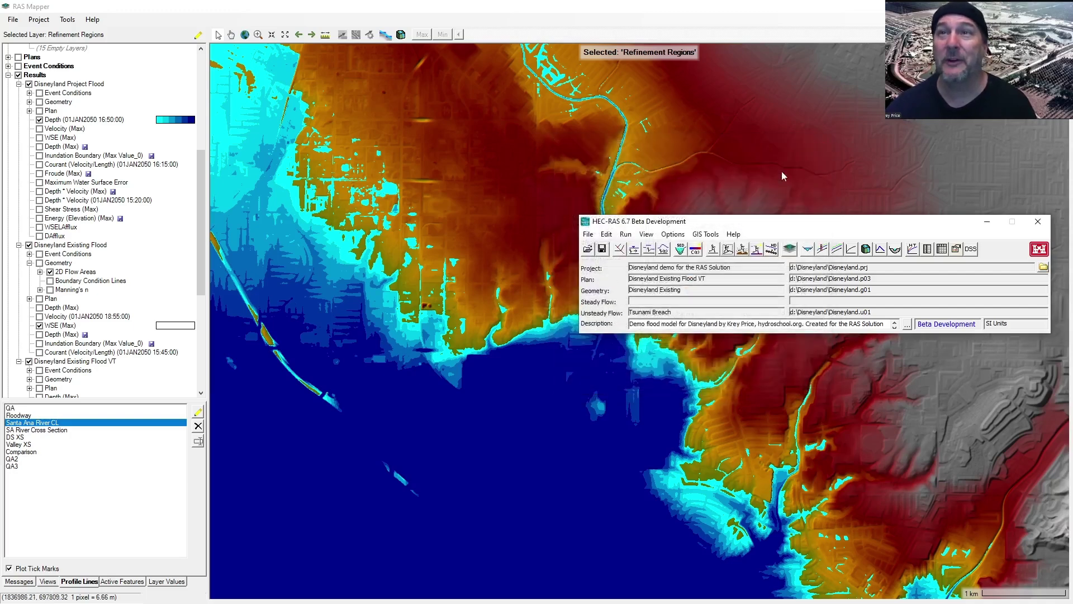
pyautogui.click(827, 142)
# Step: Check the list of plans available for running multiple plans, and close it without running any
pyautogui.click(625, 234)
pyautogui.click(648, 312)
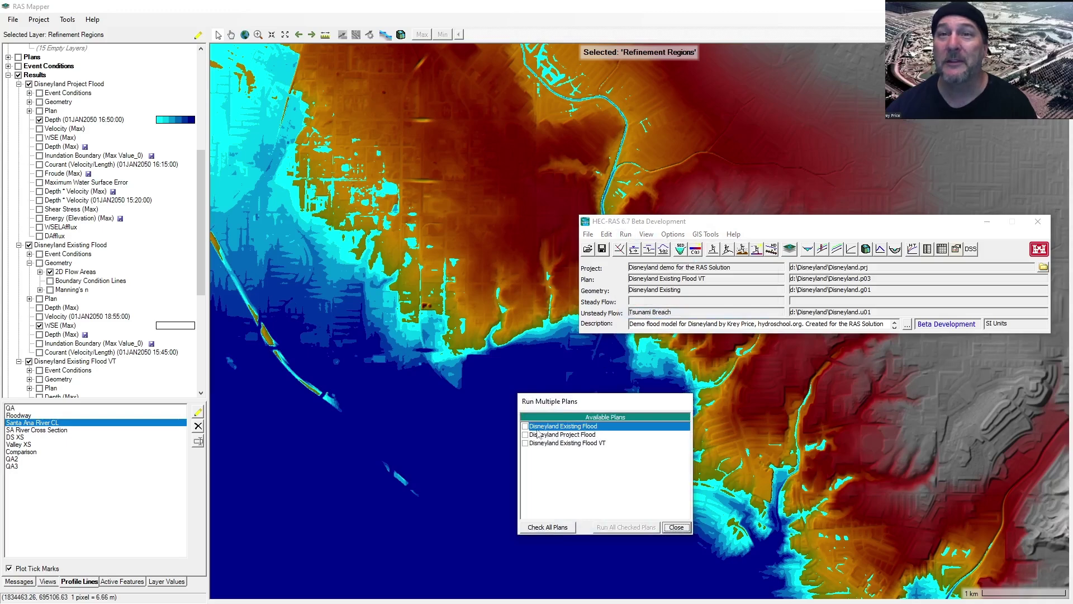
pyautogui.click(675, 527)
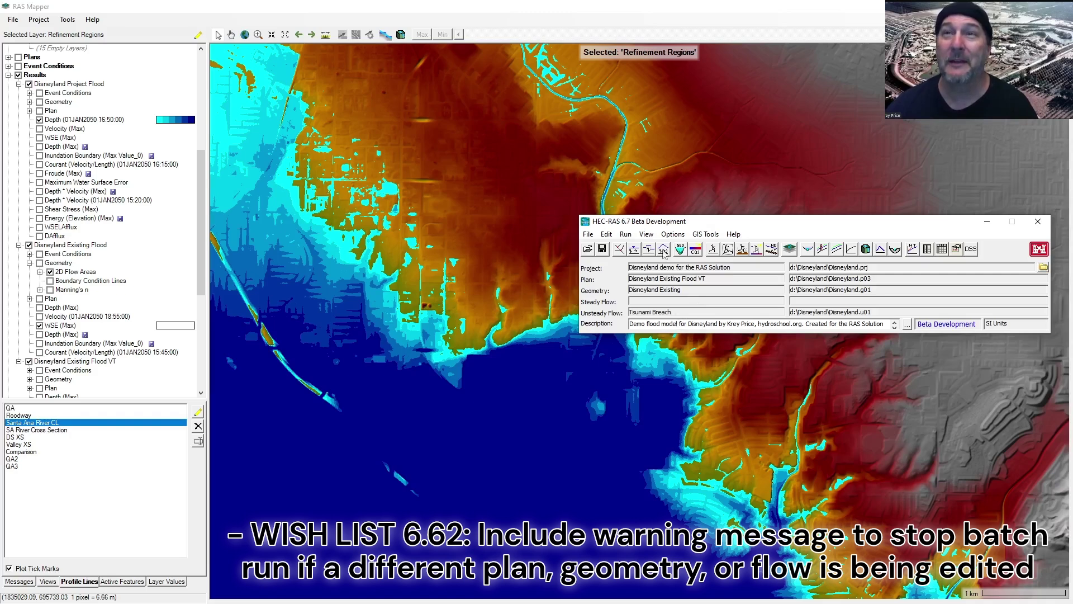
pyautogui.click(626, 234)
pyautogui.click(642, 314)
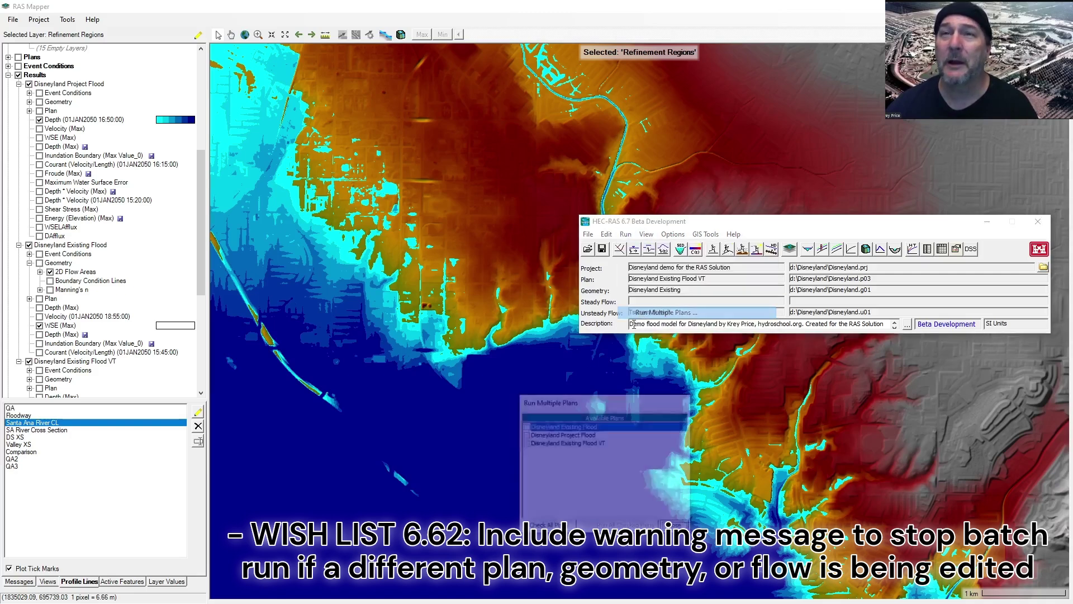
pyautogui.click(675, 527)
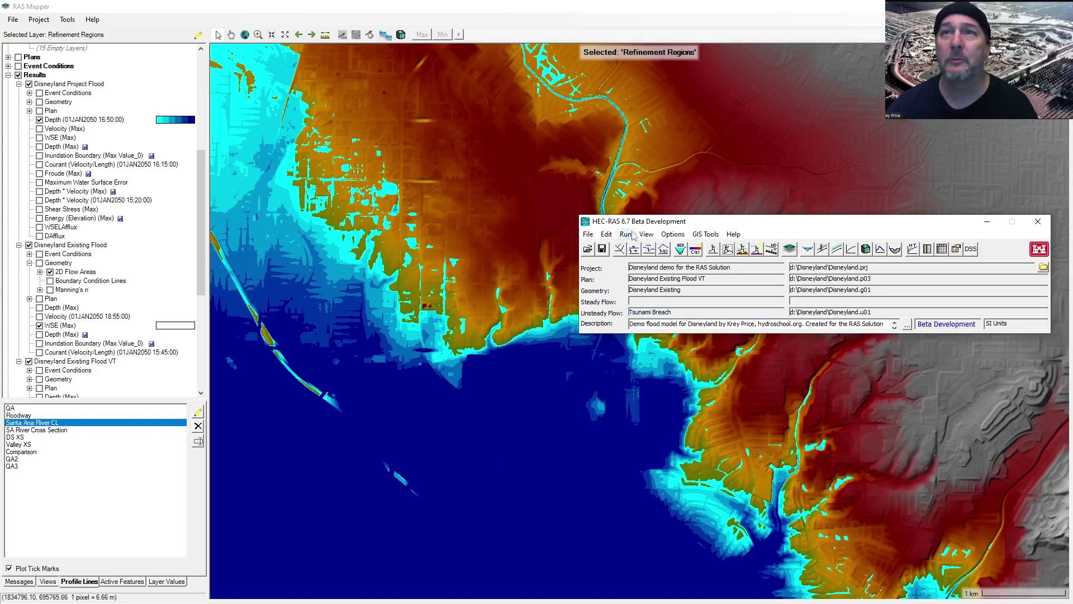
pyautogui.click(589, 235)
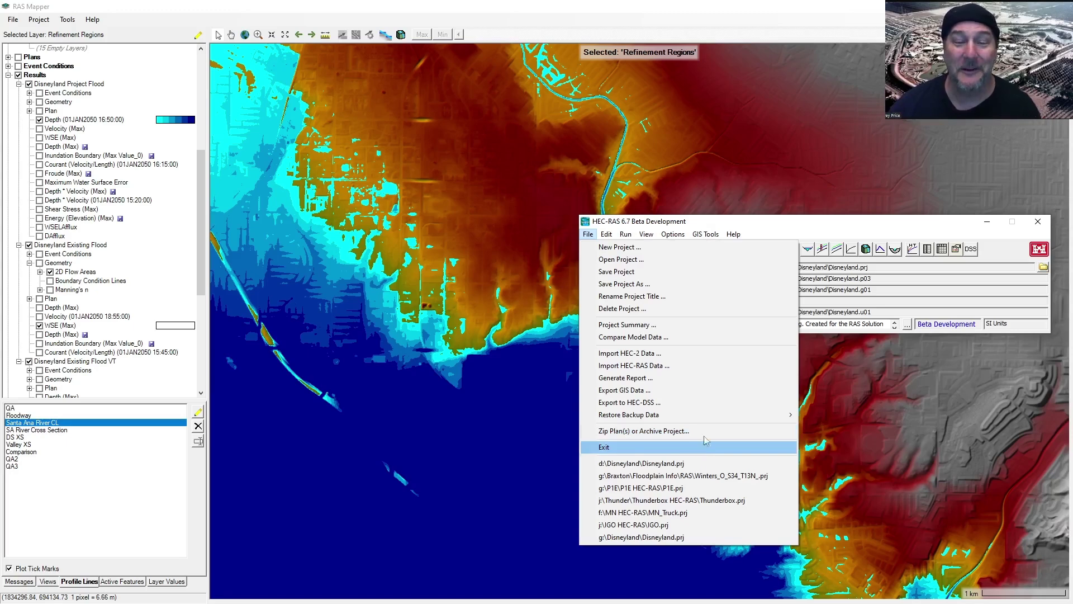
pyautogui.click(626, 233)
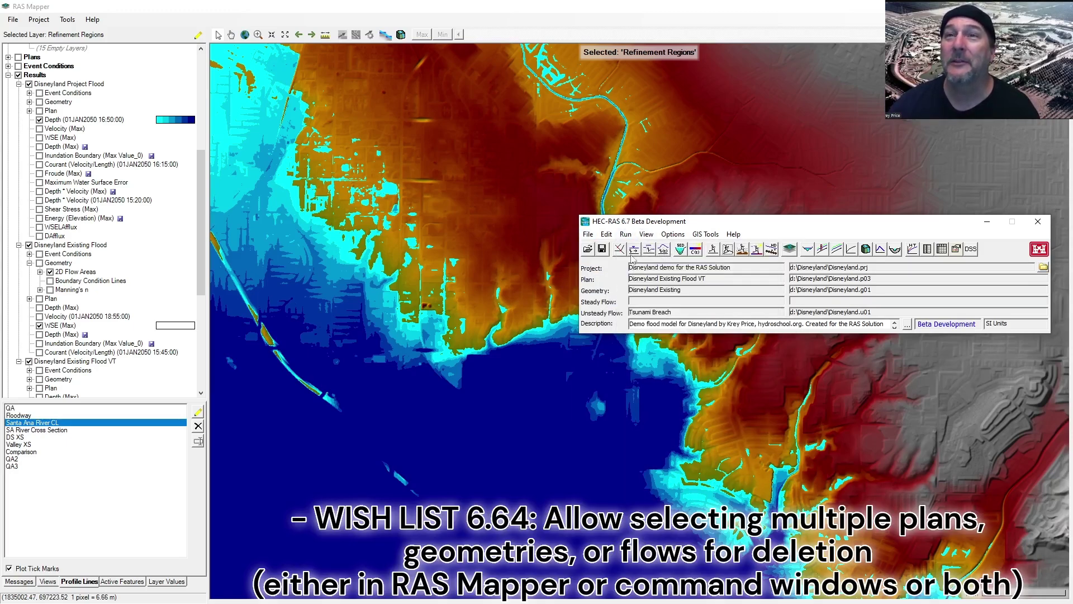
# Step: Check the list of deletable geometry files from the geometric data editor, cancel without deleting any, and close the editor
pyautogui.click(619, 250)
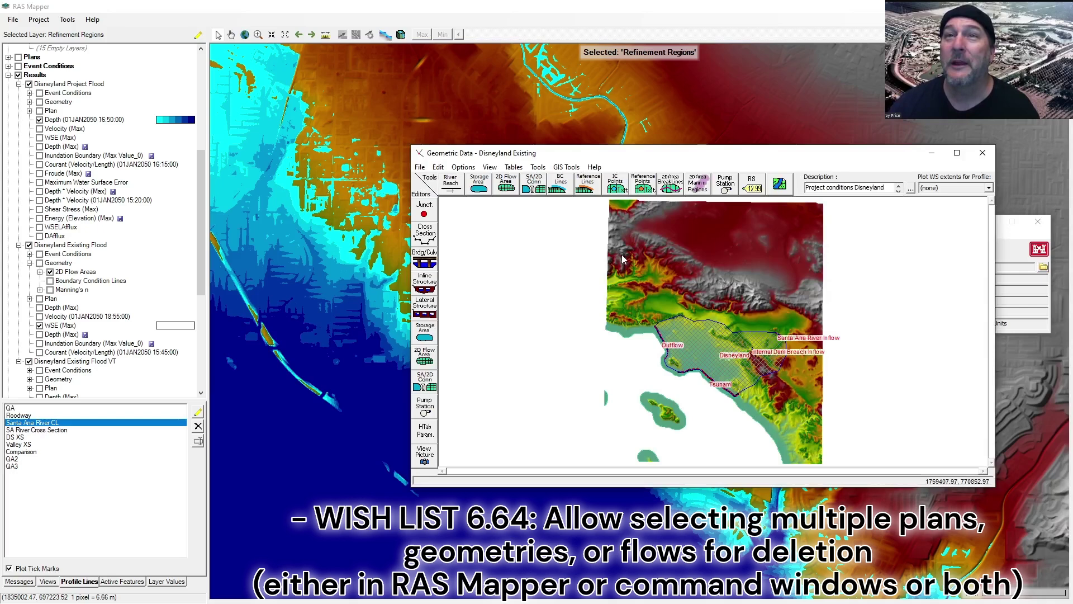
pyautogui.click(419, 167)
pyautogui.click(462, 241)
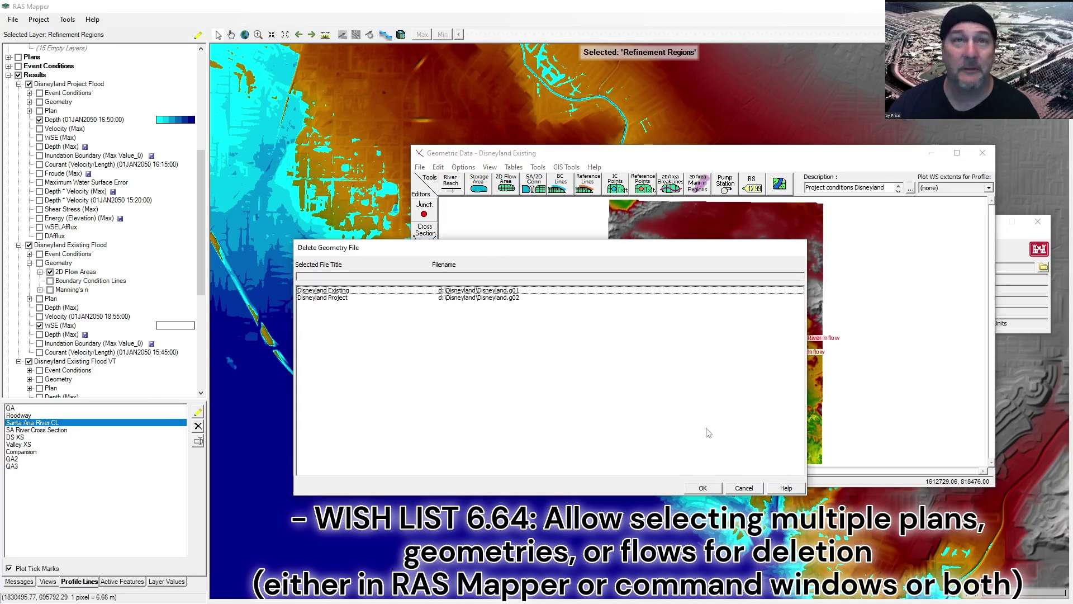
pyautogui.click(745, 489)
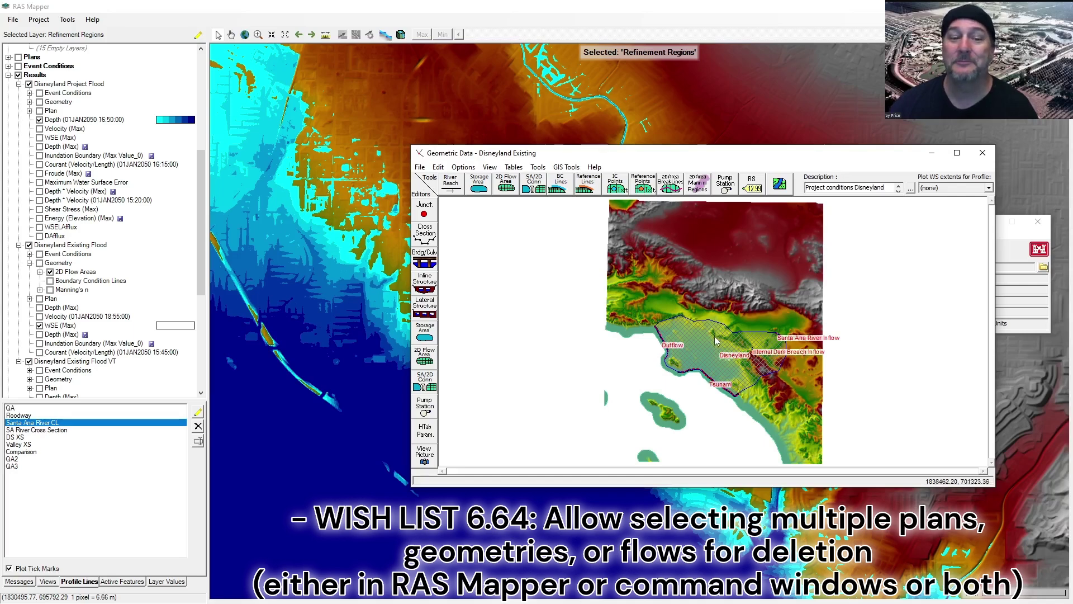
pyautogui.click(986, 160)
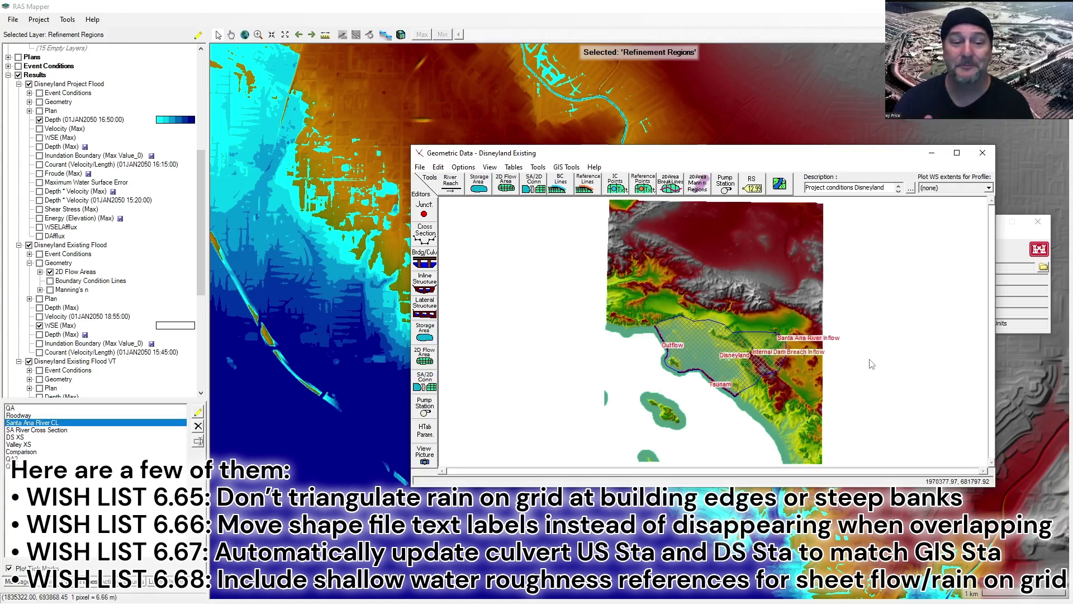
pyautogui.click(981, 154)
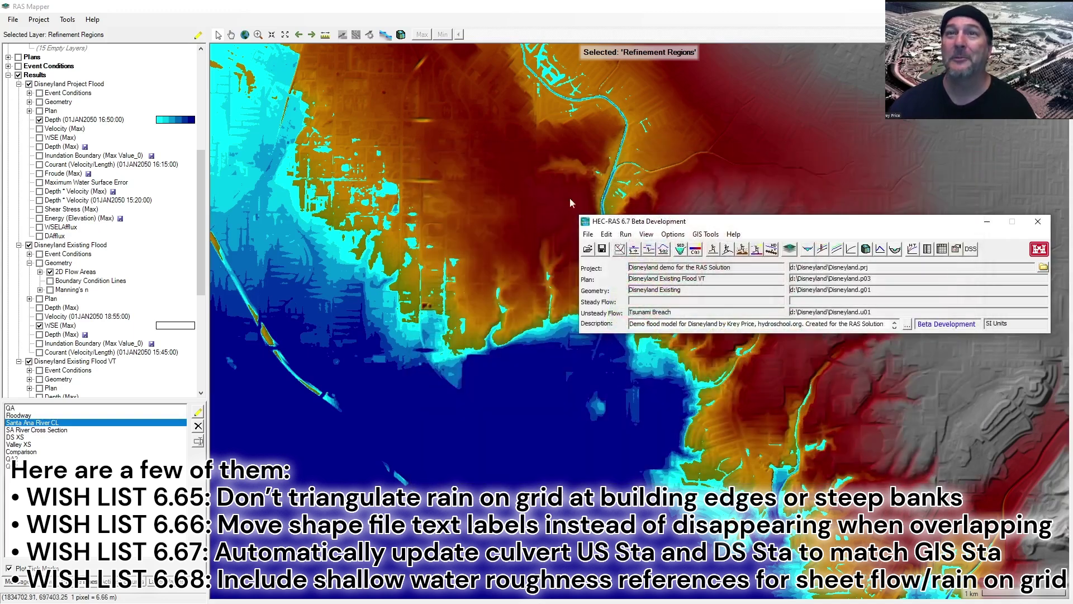
# Step: Save the Disneyland project
pyautogui.click(588, 234)
pyautogui.click(752, 272)
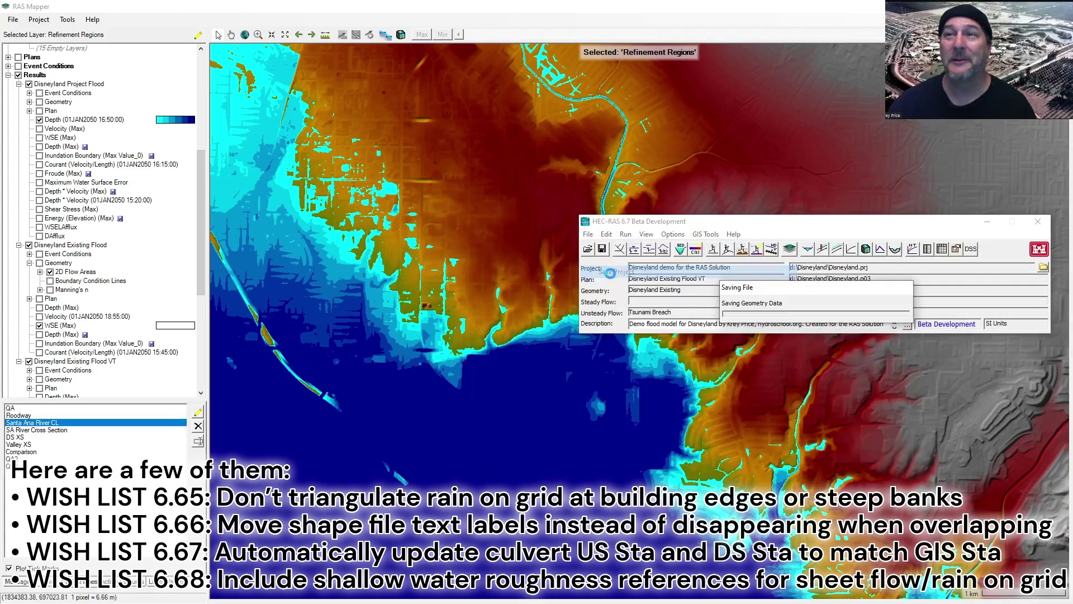